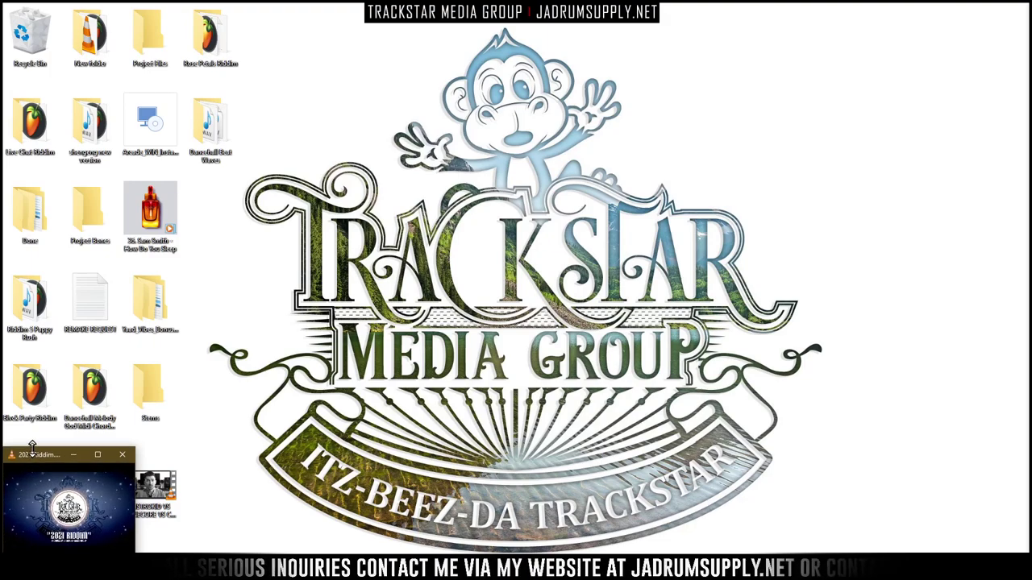
{"action": "left_click_drag", "start_coordinate": [36, 442], "coordinate": [36, 439]}
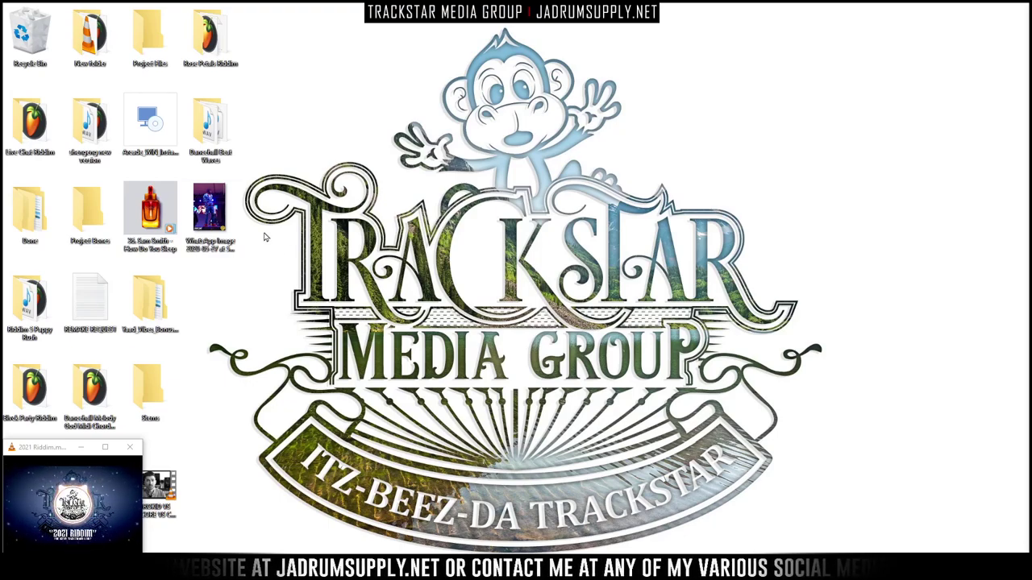
Open the WhatsApp stage photo from the desktop, examine it enlarged at full-window size, and close it
{"action": "double_click", "coordinate": [211, 211]}
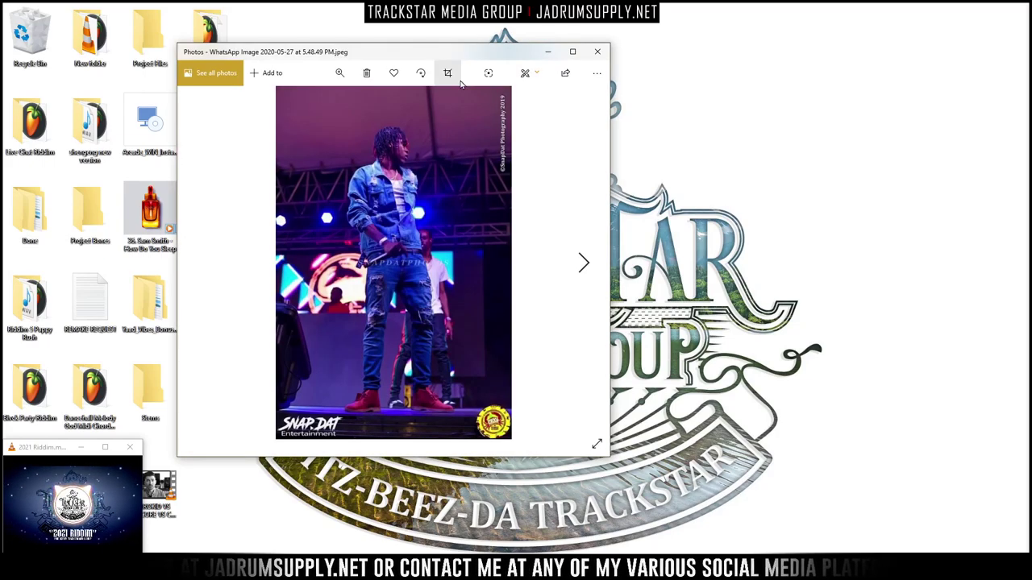
{"action": "left_click_drag", "start_coordinate": [479, 62], "coordinate": [702, 98]}
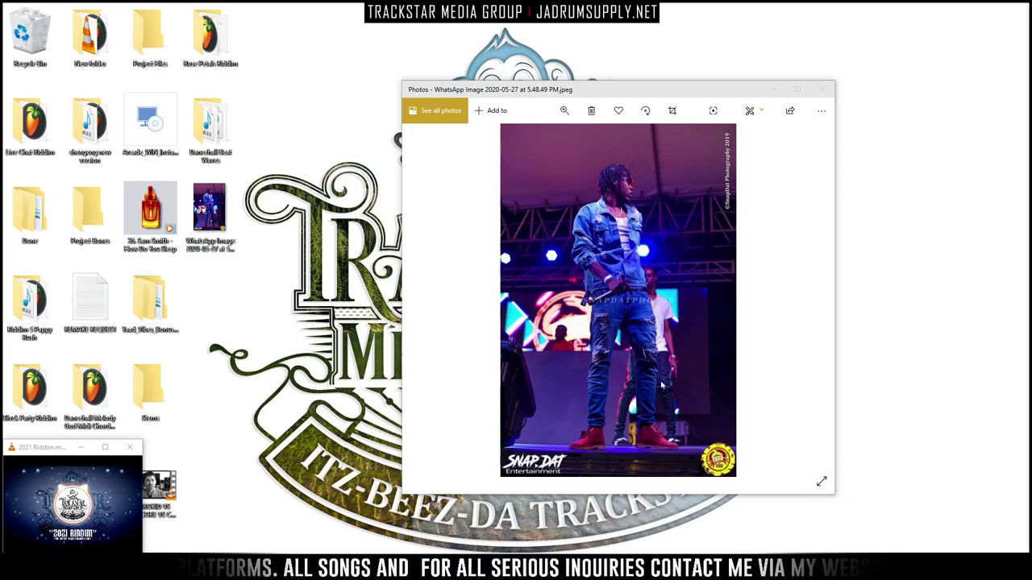
{"action": "left_click", "coordinate": [796, 88]}
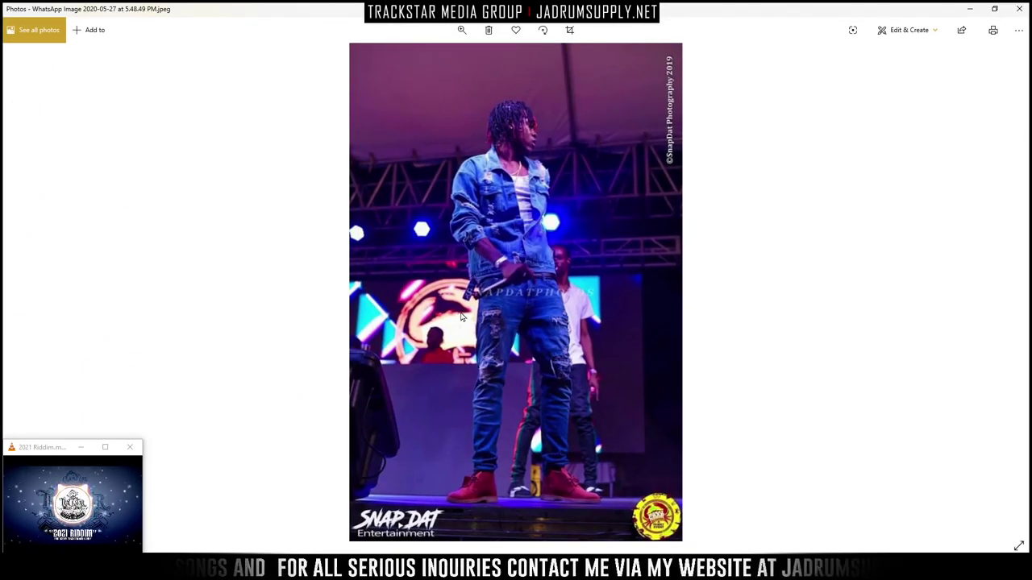
{"action": "double_click", "coordinate": [533, 296]}
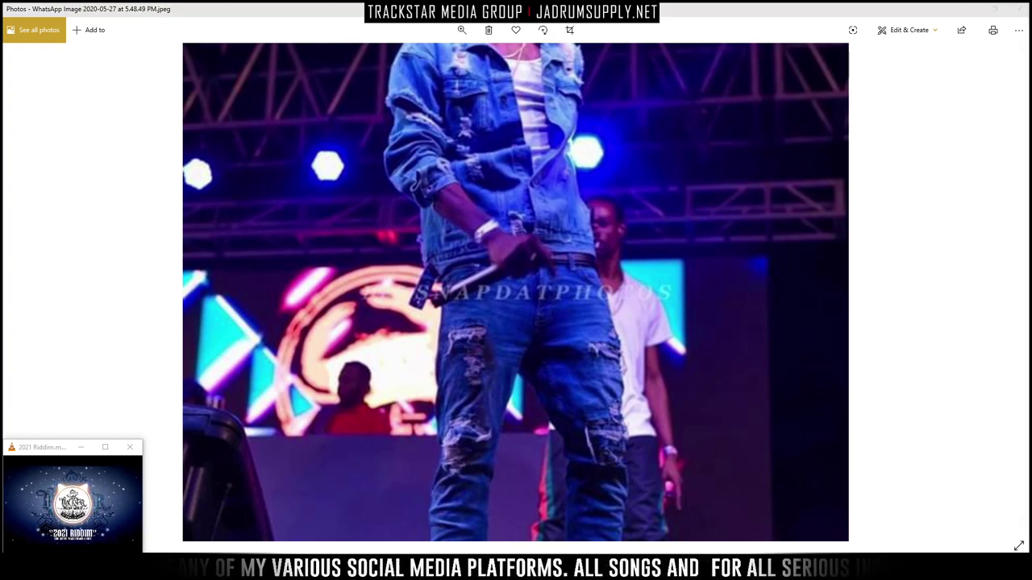
{"action": "left_click_drag", "start_coordinate": [1031, 105], "coordinate": [1031, 145]}
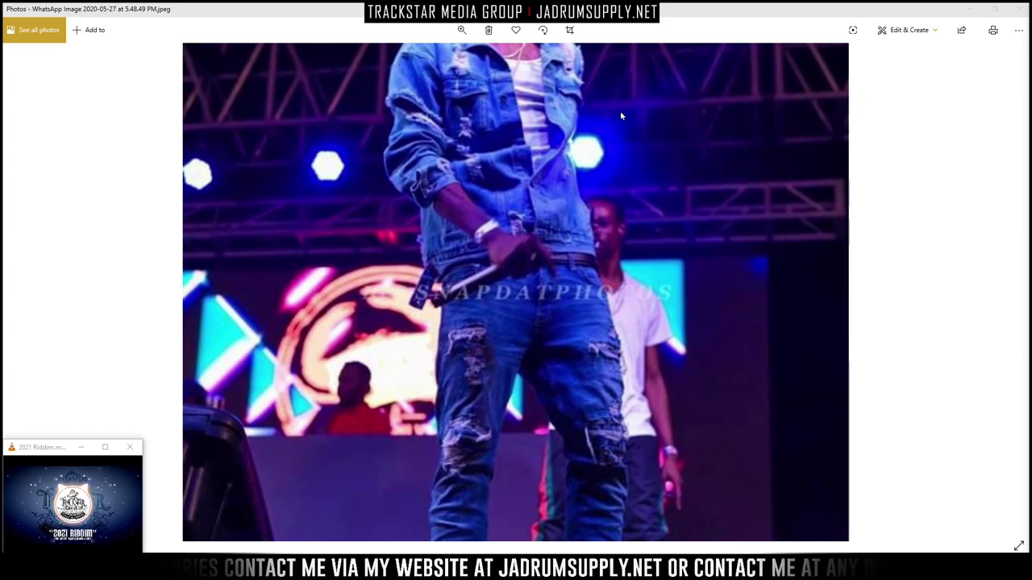
{"action": "left_click", "coordinate": [1013, 9]}
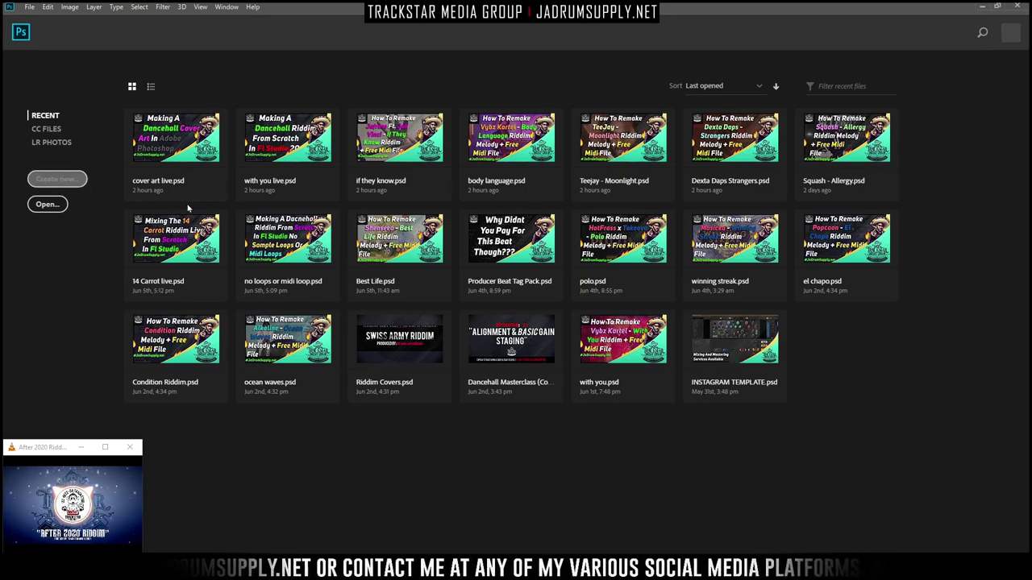
In Photoshop, create a new 3000 x 3000 pixel RGB document at 300 pixels/inch with a transparent background
{"action": "left_click", "coordinate": [57, 179]}
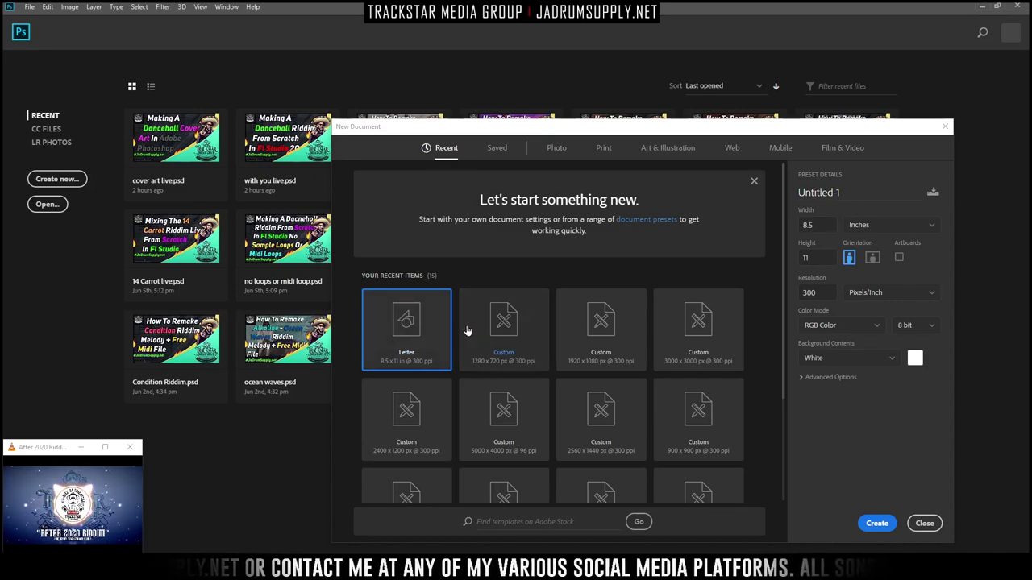
{"action": "left_click", "coordinate": [685, 321]}
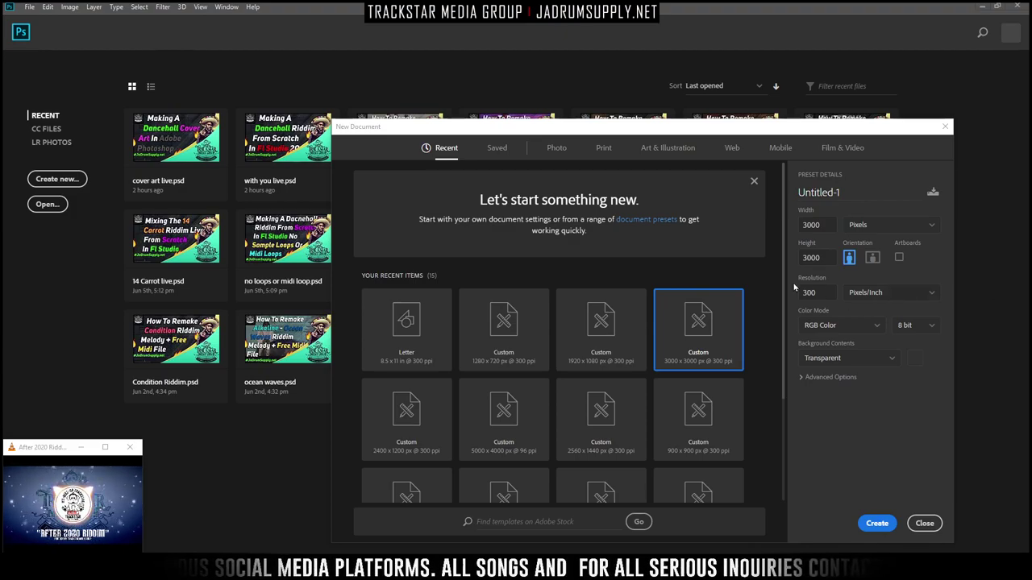
{"action": "left_click", "coordinate": [877, 523]}
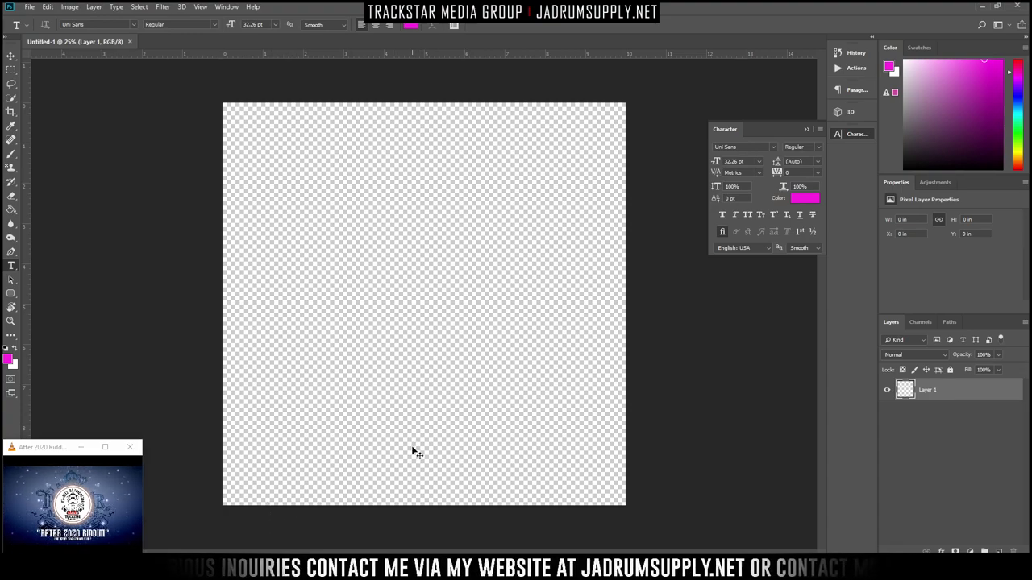
{"action": "scroll", "coordinate": [412, 452], "scroll_direction": "up", "scroll_amount": 1}
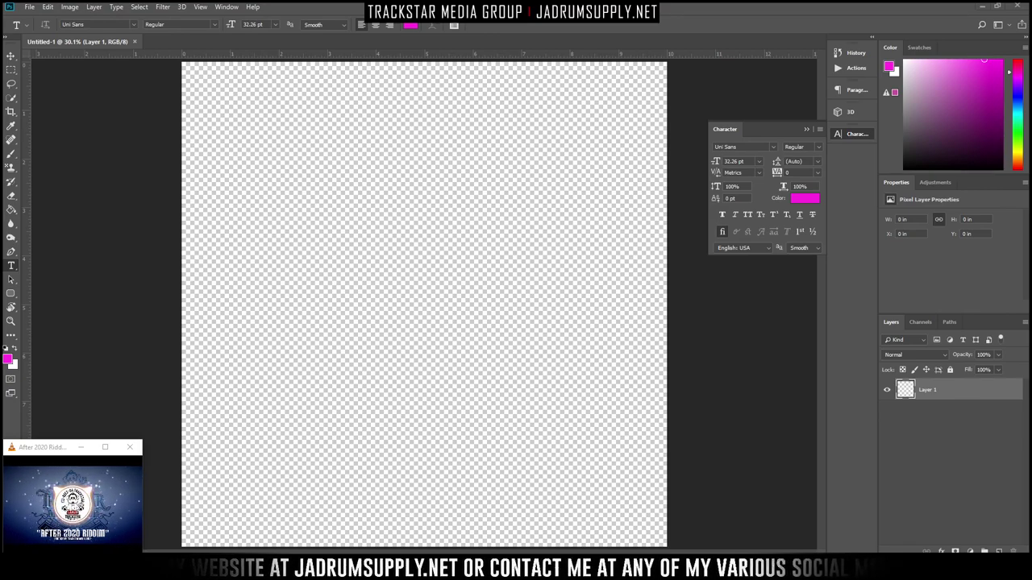
Place the WhatsApp stage photo in the new document at its fitted size
{"action": "left_click_drag", "start_coordinate": [956, 529], "coordinate": [352, 212]}
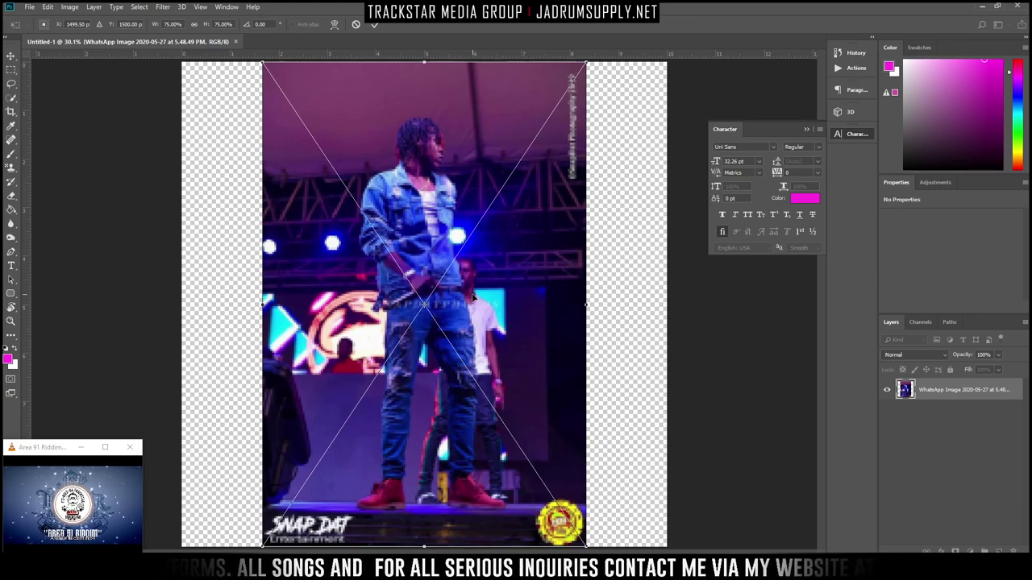
{"action": "key", "text": "Return"}
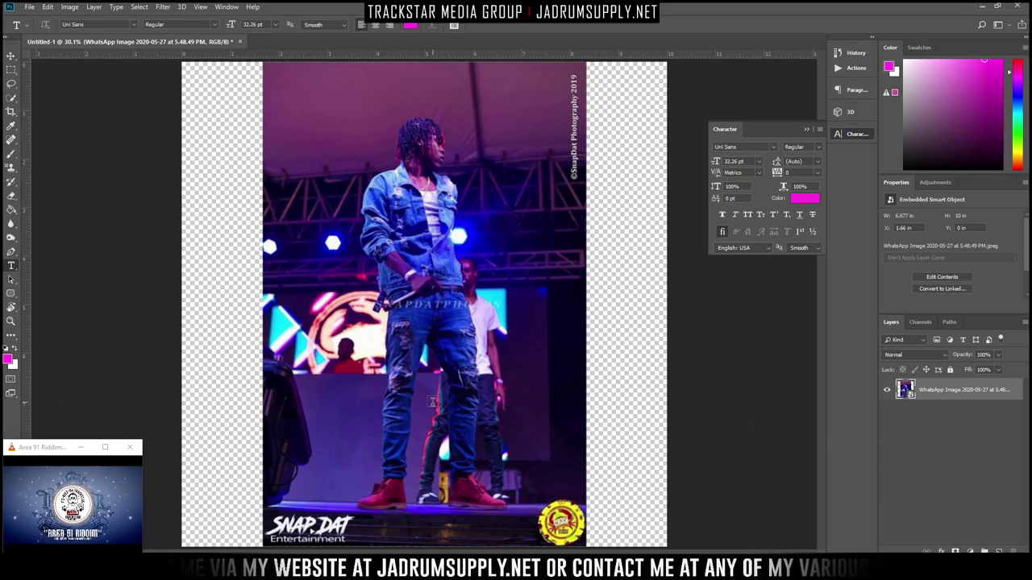
Start a Pen tool path outside the photo's left edge and run it across to the front performer's shoulder
{"action": "scroll", "coordinate": [454, 367], "scroll_direction": "up", "scroll_amount": 2}
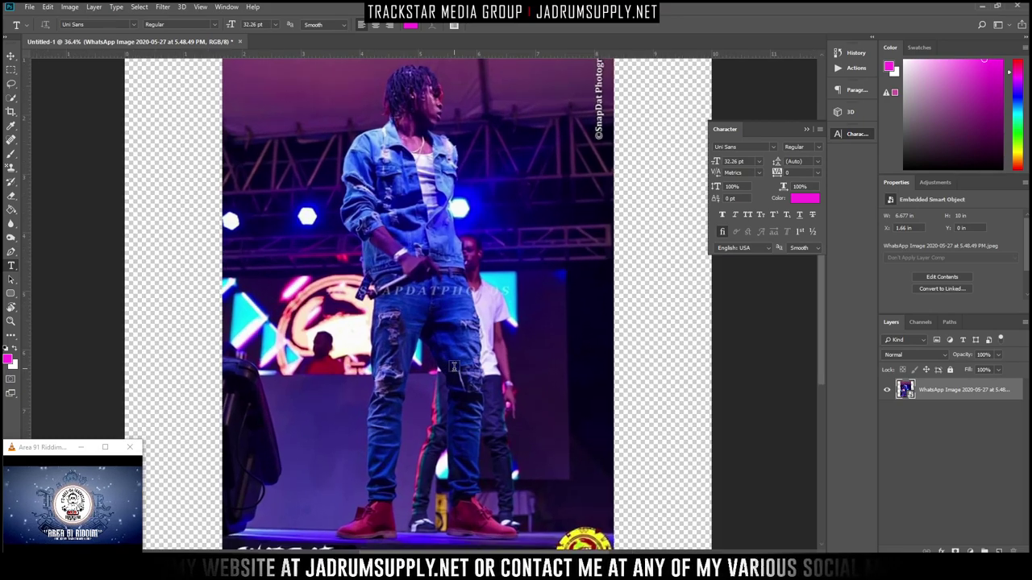
{"action": "scroll", "coordinate": [454, 367], "scroll_direction": "down", "scroll_amount": 2}
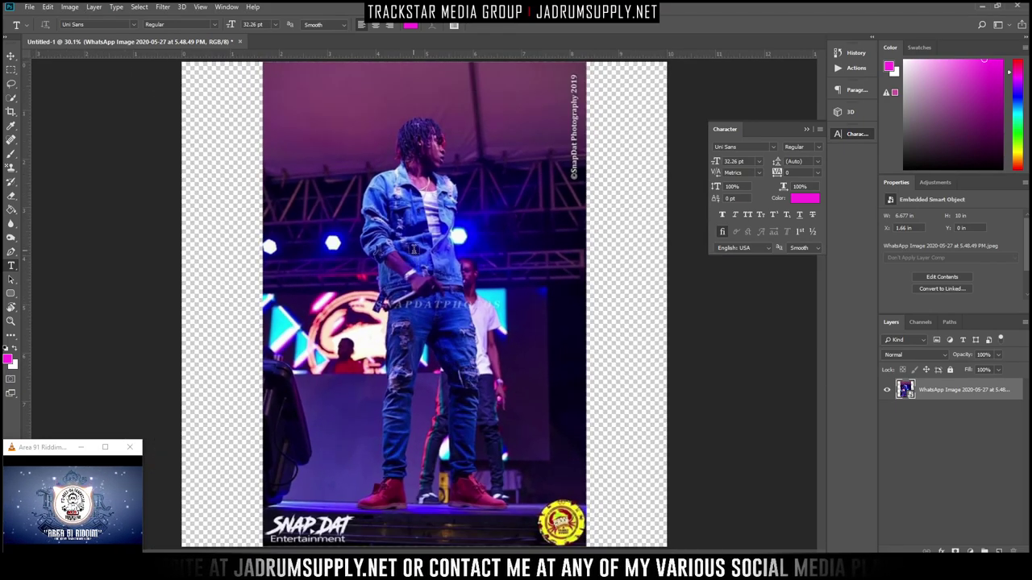
{"action": "scroll", "coordinate": [439, 356], "scroll_direction": "up", "scroll_amount": 4}
{"action": "scroll", "coordinate": [438, 356], "scroll_direction": "down", "scroll_amount": 5}
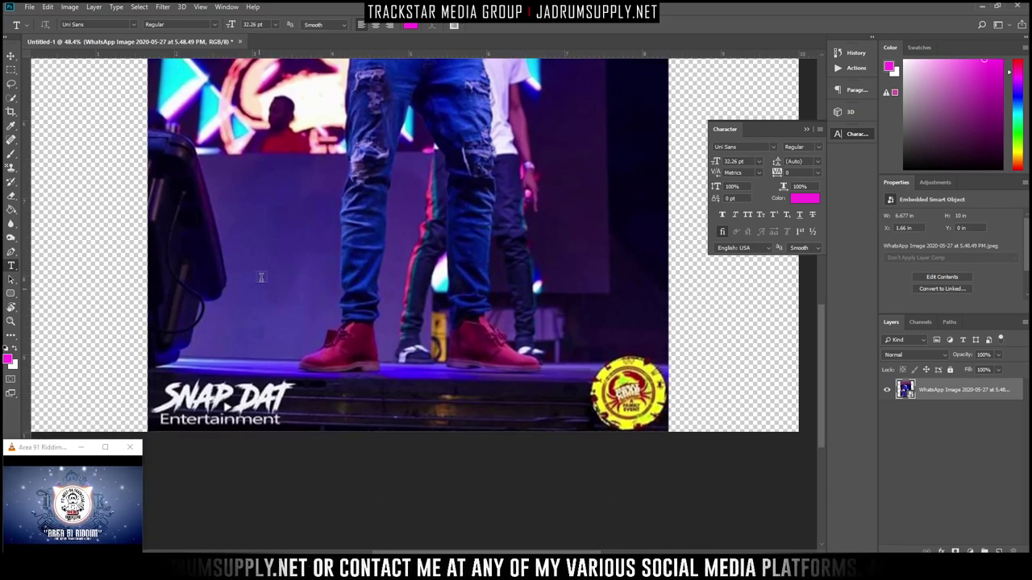
{"action": "left_click", "coordinate": [11, 251]}
{"action": "scroll", "coordinate": [224, 279], "scroll_direction": "up", "scroll_amount": 10}
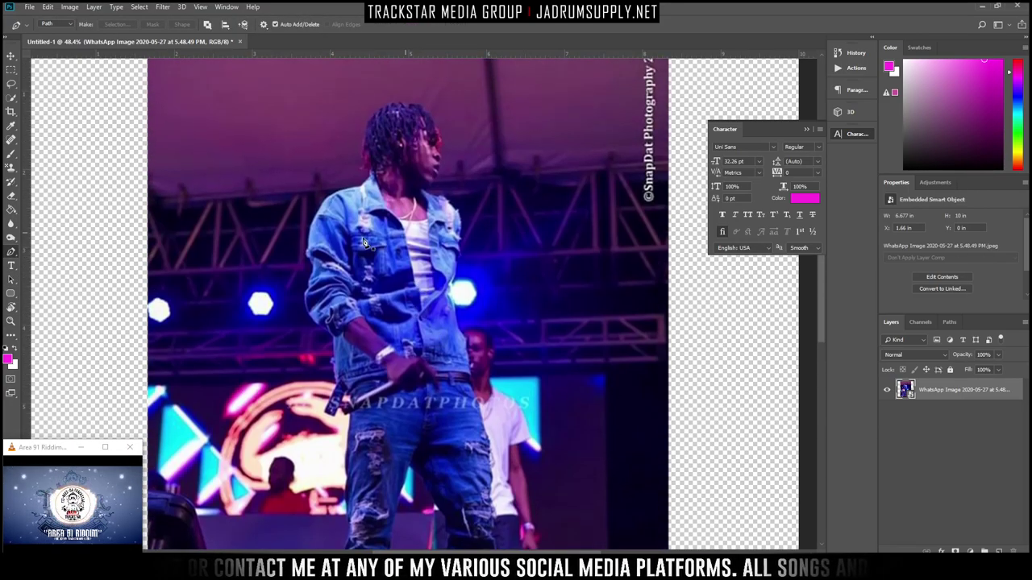
{"action": "scroll", "coordinate": [353, 292], "scroll_direction": "up", "scroll_amount": 2}
{"action": "scroll", "coordinate": [198, 281], "scroll_direction": "down", "scroll_amount": 1}
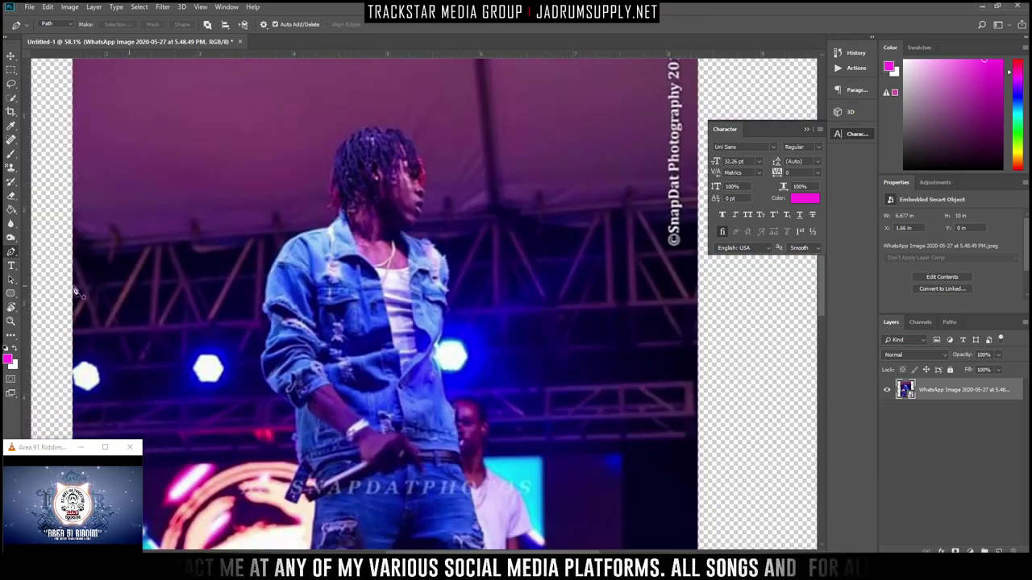
{"action": "left_click", "coordinate": [44, 307]}
{"action": "left_click", "coordinate": [170, 294]}
{"action": "left_click", "coordinate": [229, 282]}
{"action": "left_click", "coordinate": [260, 273]}
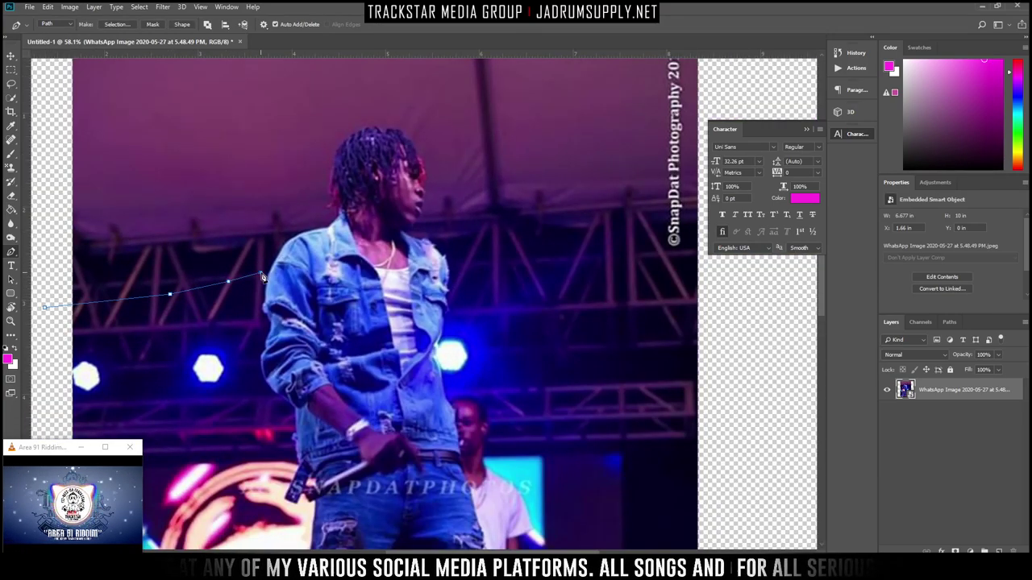
Trace the path along the performer's denim jacket shoulder up to the base of the collar
{"action": "scroll", "coordinate": [277, 260], "scroll_direction": "up", "scroll_amount": 8}
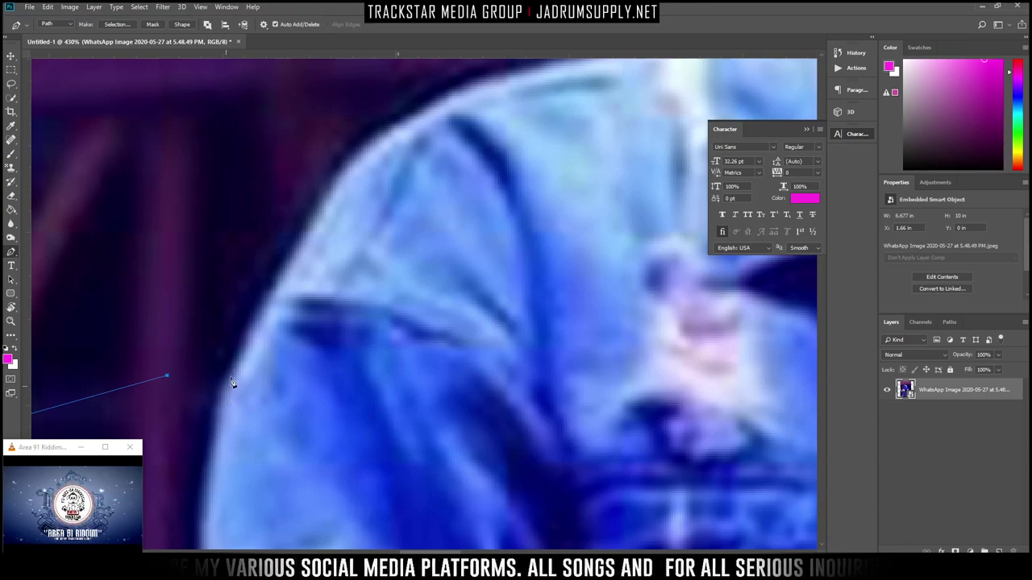
{"action": "left_click", "coordinate": [231, 377]}
{"action": "left_click", "coordinate": [285, 258]}
{"action": "left_click", "coordinate": [348, 176]}
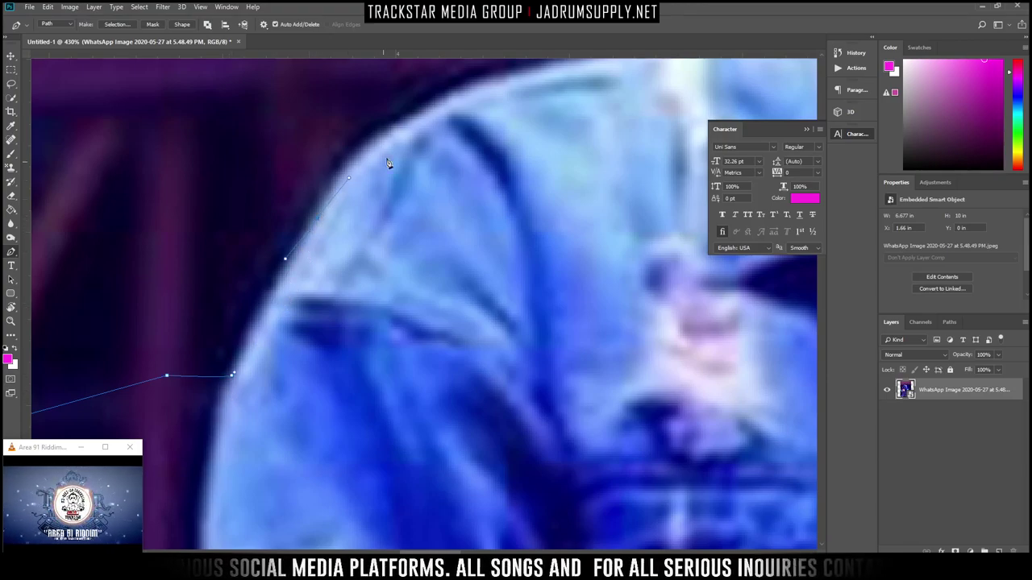
{"action": "left_click", "coordinate": [442, 115]}
{"action": "left_click", "coordinate": [507, 76]}
{"action": "scroll", "coordinate": [640, 152], "scroll_direction": "up", "scroll_amount": 2}
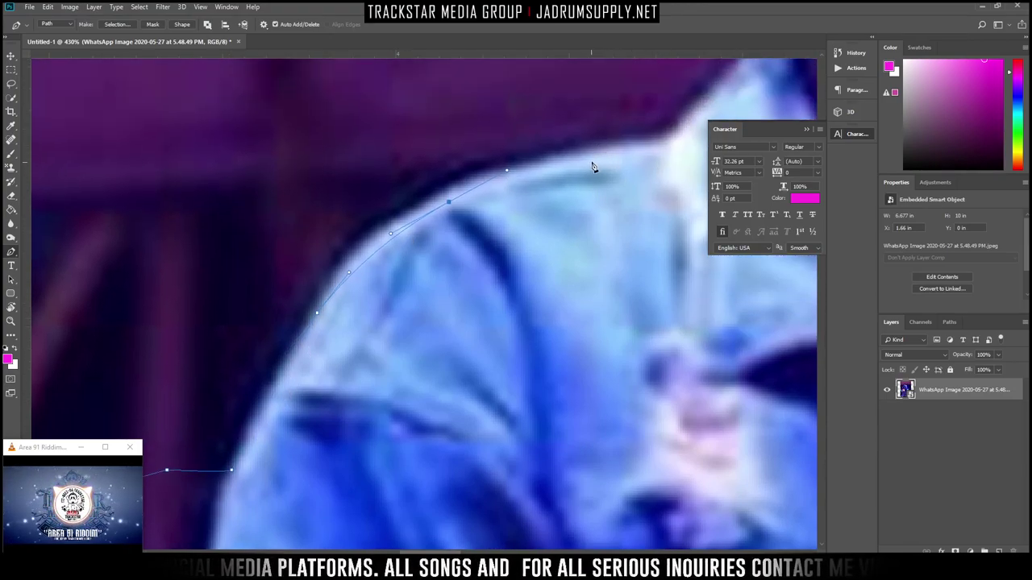
{"action": "left_click_drag", "start_coordinate": [606, 158], "coordinate": [704, 124]}
{"action": "left_click_drag", "start_coordinate": [730, 86], "coordinate": [756, 67]}
Continue the path up the back of the jacket collar to where it meets the hair
{"action": "scroll", "coordinate": [751, 70], "scroll_direction": "down", "scroll_amount": 4}
{"action": "scroll", "coordinate": [755, 97], "scroll_direction": "up", "scroll_amount": 3}
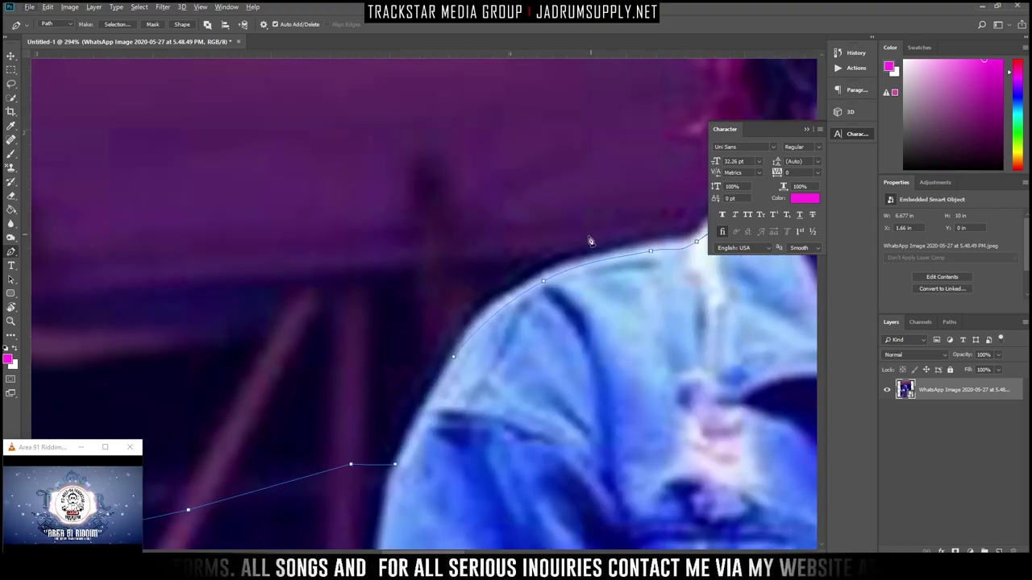
{"action": "left_click_drag", "start_coordinate": [562, 187], "coordinate": [58, 468]}
{"action": "left_click_drag", "start_coordinate": [246, 450], "coordinate": [245, 458]}
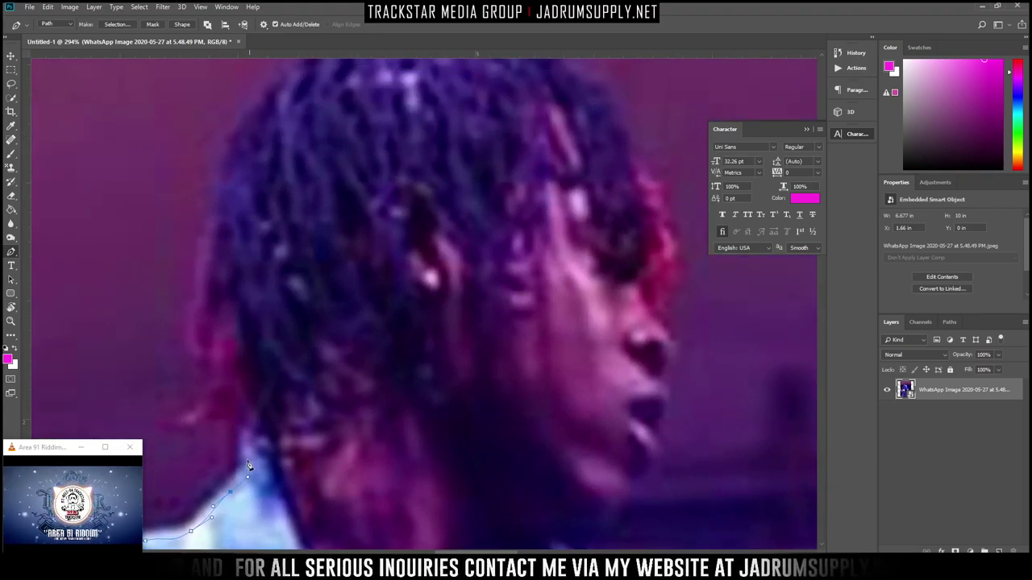
{"action": "left_click", "coordinate": [246, 452]}
Trace the path around the stray lock of hair behind the neck and up the lower back hair
{"action": "left_click_drag", "start_coordinate": [226, 418], "coordinate": [219, 386]}
{"action": "left_click", "coordinate": [161, 424]}
{"action": "left_click", "coordinate": [206, 370]}
{"action": "left_click", "coordinate": [194, 344]}
{"action": "left_click", "coordinate": [195, 304]}
{"action": "left_click", "coordinate": [197, 283]}
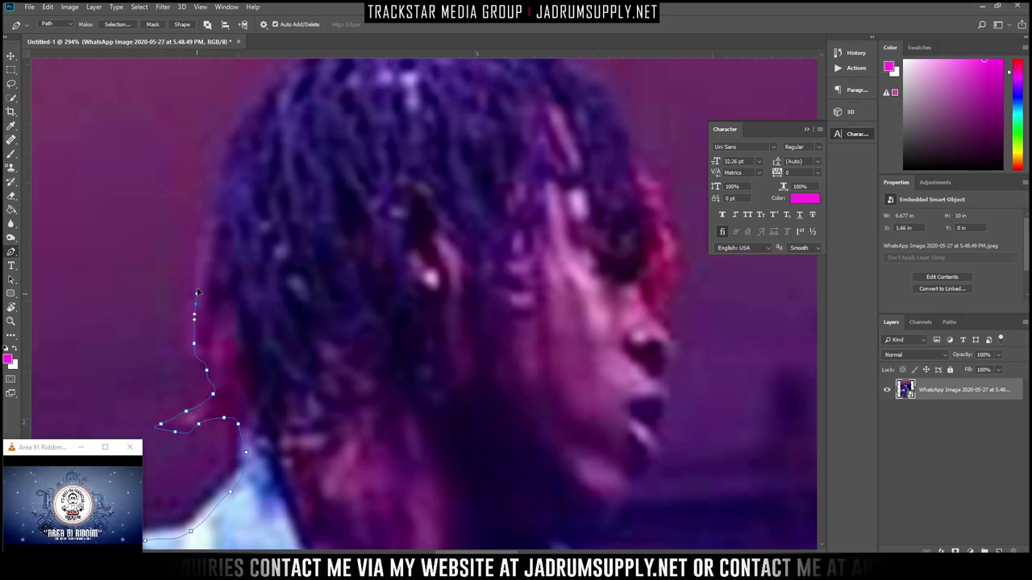
Continue the path up the back of the performer's head towards the crown
{"action": "left_click", "coordinate": [201, 265]}
{"action": "left_click", "coordinate": [206, 232]}
{"action": "left_click", "coordinate": [207, 187]}
{"action": "left_click", "coordinate": [219, 143]}
{"action": "scroll", "coordinate": [227, 137], "scroll_direction": "up", "scroll_amount": 2}
{"action": "left_click", "coordinate": [252, 152]}
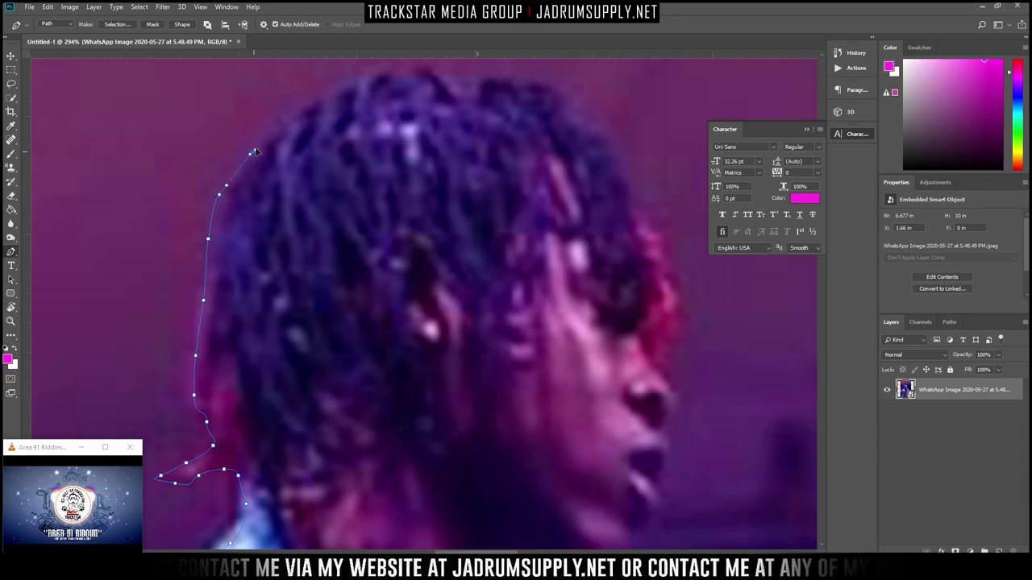
Trace the path over the crown of the performer's hair to the front of the head
{"action": "left_click", "coordinate": [262, 143]}
{"action": "left_click", "coordinate": [274, 126]}
{"action": "left_click", "coordinate": [288, 115]}
{"action": "left_click", "coordinate": [306, 105]}
{"action": "left_click", "coordinate": [346, 85]}
{"action": "left_click", "coordinate": [432, 73]}
{"action": "left_click", "coordinate": [480, 83]}
{"action": "left_click", "coordinate": [538, 94]}
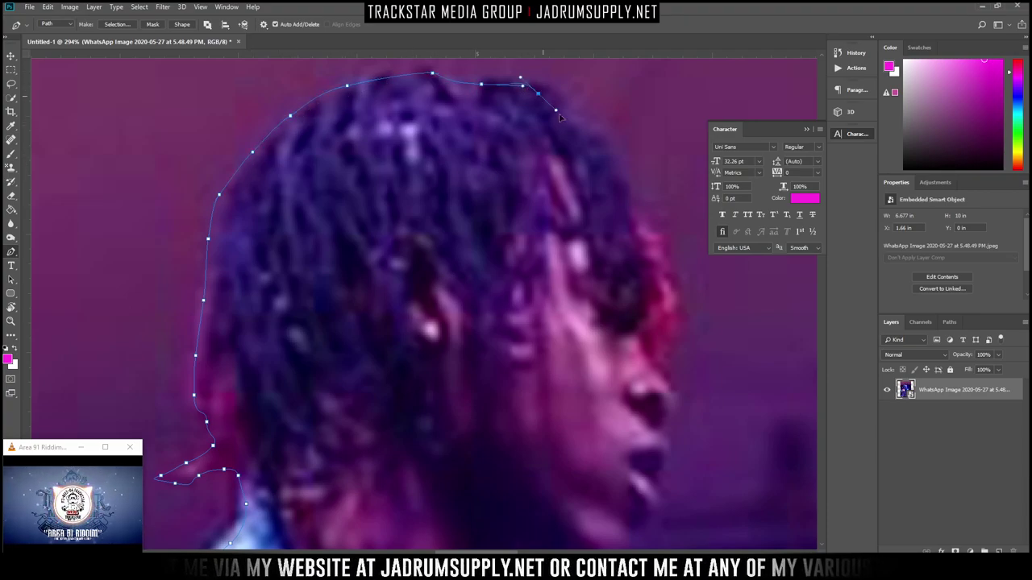
Continue the path down the front hairline and around the red-lit hair beside the eyes
{"action": "left_click", "coordinate": [557, 111]}
{"action": "left_click", "coordinate": [592, 133]}
{"action": "left_click", "coordinate": [610, 147]}
{"action": "left_click", "coordinate": [650, 224]}
{"action": "left_click", "coordinate": [683, 311]}
{"action": "left_click", "coordinate": [684, 332]}
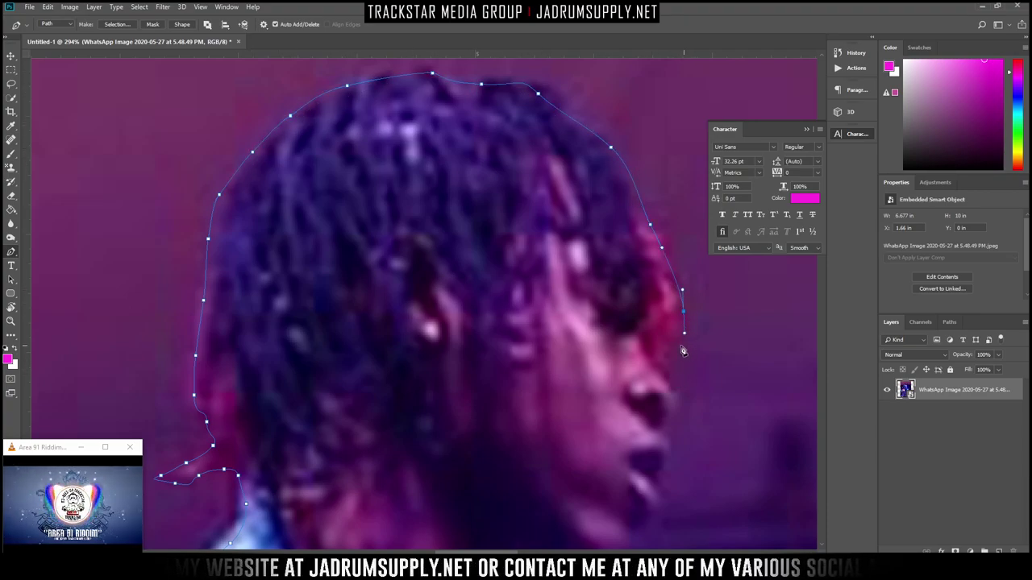
Trace the path along the performer's nose and around the upper lip to the mouth opening
{"action": "left_click", "coordinate": [669, 348]}
{"action": "left_click_drag", "start_coordinate": [664, 375], "coordinate": [663, 443]}
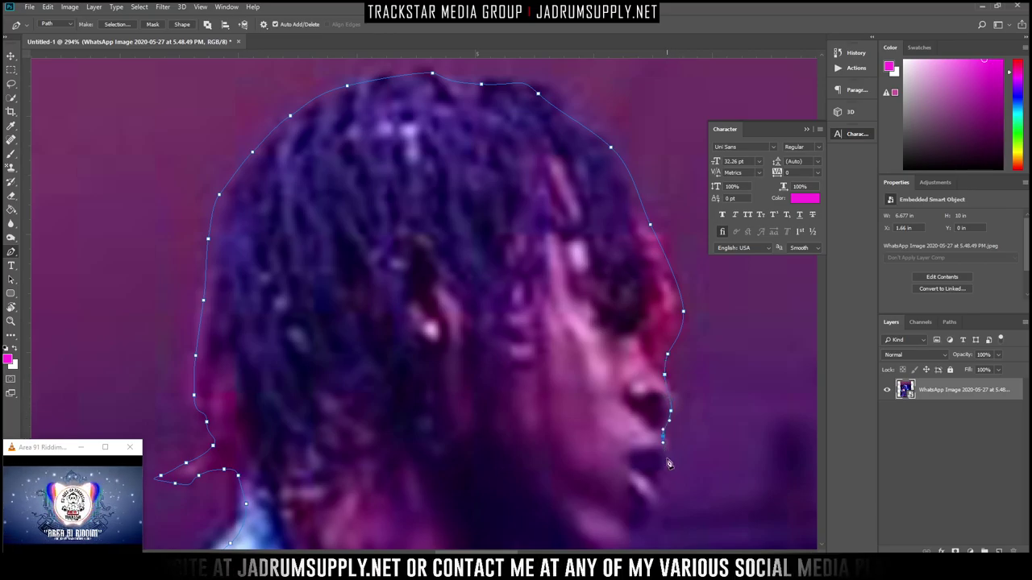
{"action": "scroll", "coordinate": [669, 468], "scroll_direction": "up", "scroll_amount": 4}
{"action": "scroll", "coordinate": [740, 363], "scroll_direction": "down", "scroll_amount": 1}
{"action": "scroll", "coordinate": [735, 371], "scroll_direction": "down", "scroll_amount": 1}
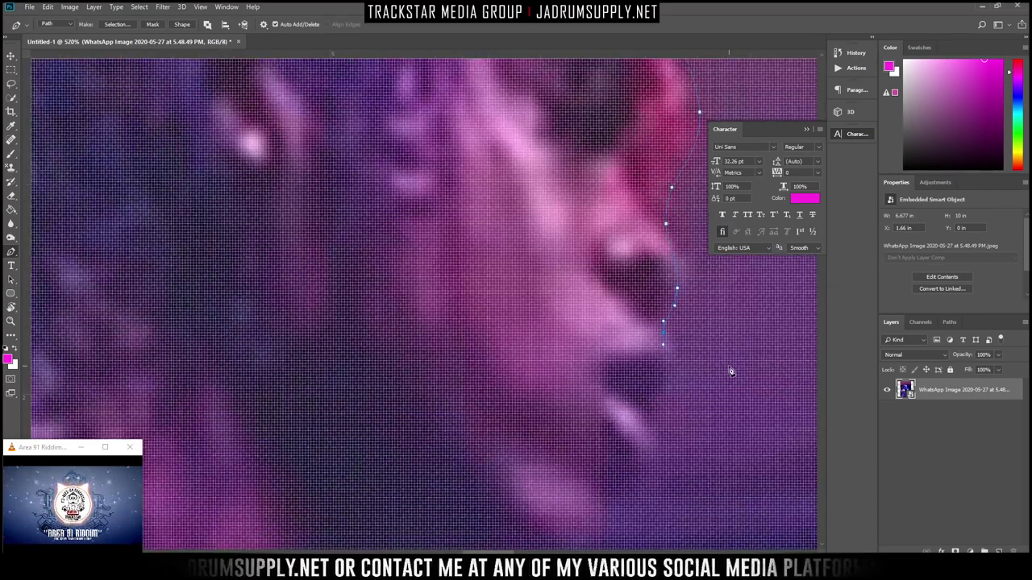
{"action": "scroll", "coordinate": [677, 435], "scroll_direction": "up", "scroll_amount": 3}
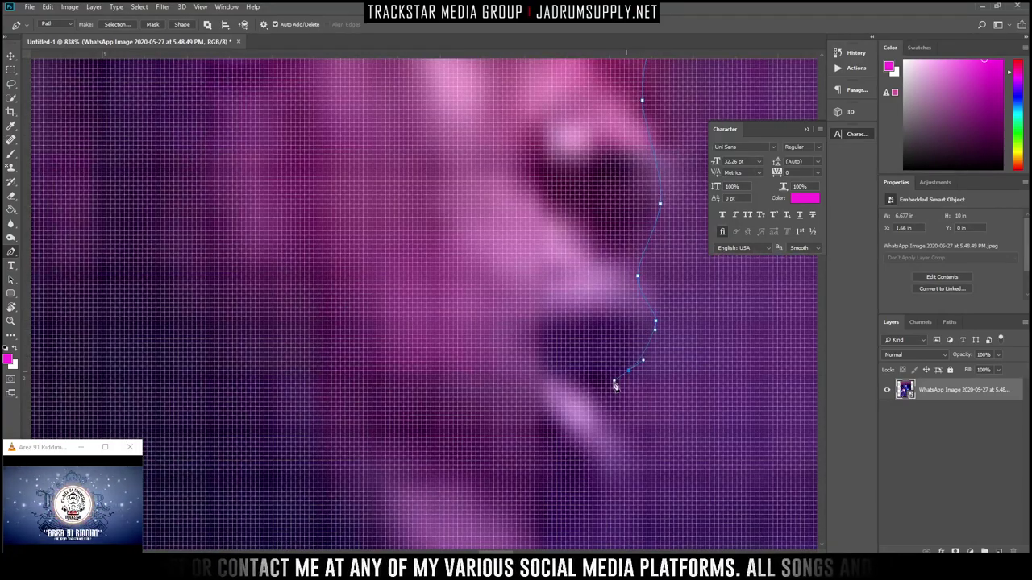
{"action": "scroll", "coordinate": [612, 430], "scroll_direction": "down", "scroll_amount": 3}
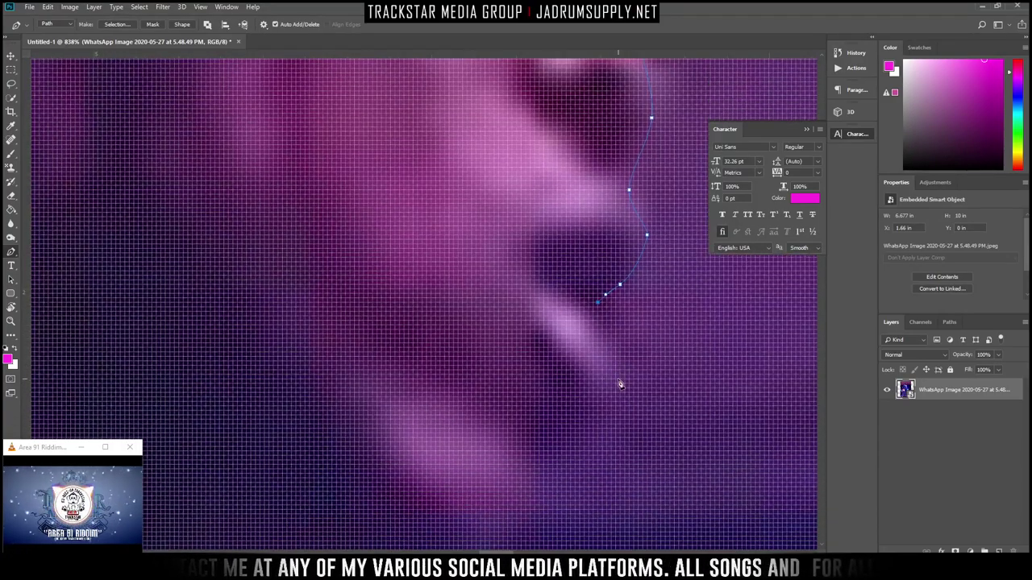
Continue the path around the lower lip and down to the top of the chin
{"action": "left_click", "coordinate": [609, 347]}
{"action": "left_click_drag", "start_coordinate": [609, 347], "coordinate": [615, 347]}
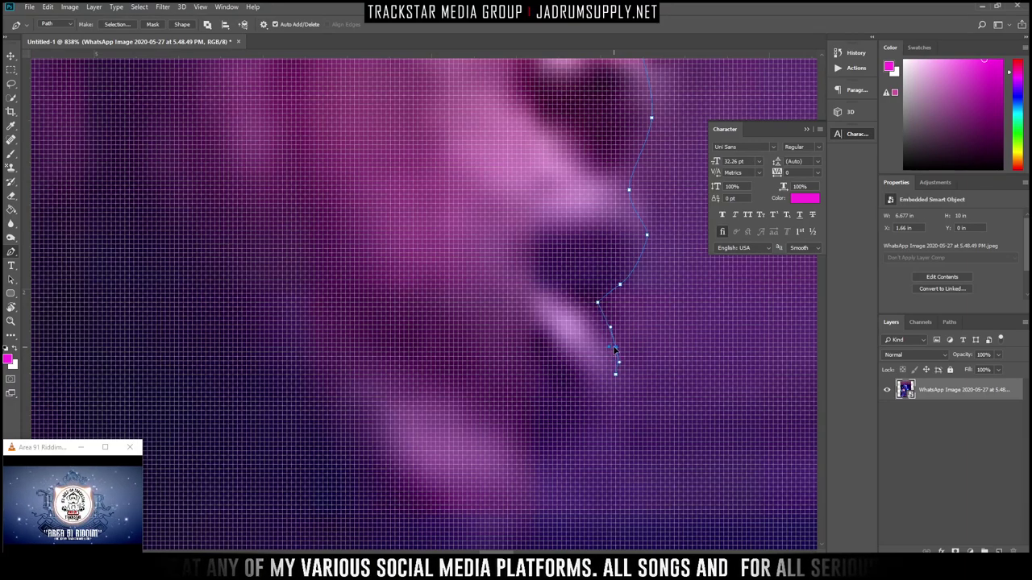
{"action": "left_click_drag", "start_coordinate": [574, 410], "coordinate": [529, 442]}
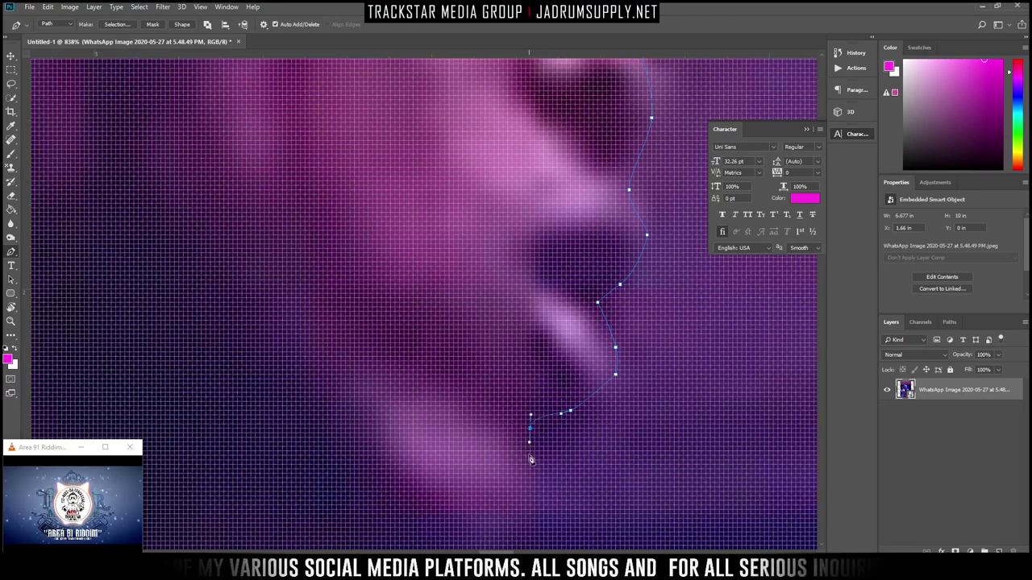
{"action": "left_click_drag", "start_coordinate": [539, 478], "coordinate": [539, 491]}
{"action": "scroll", "coordinate": [536, 490], "scroll_direction": "down", "scroll_amount": 4}
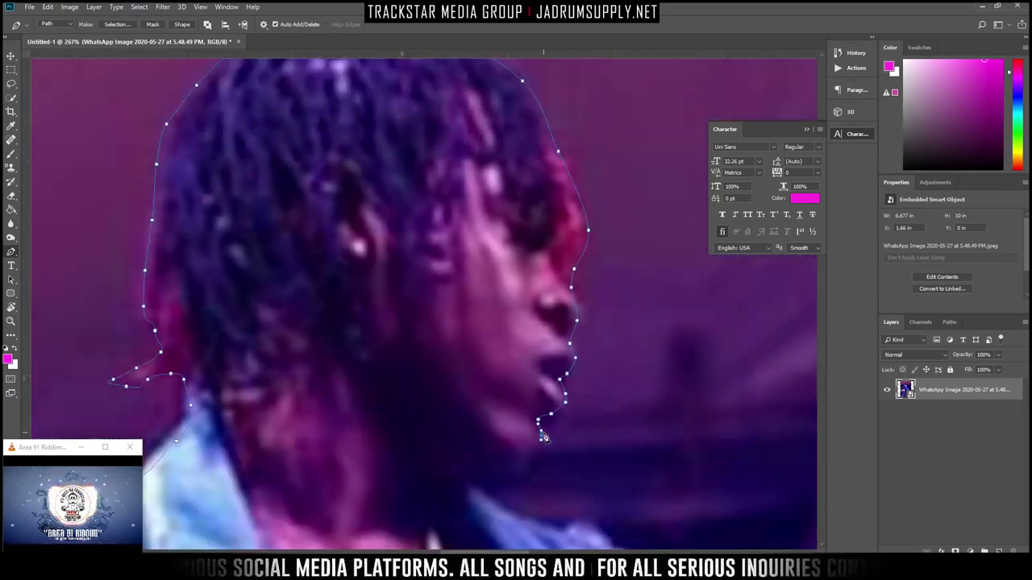
Continue the path under the performer's chin to the neck, then along the jacket collar and over the front shoulder
{"action": "scroll", "coordinate": [519, 386], "scroll_direction": "up", "scroll_amount": 3}
{"action": "scroll", "coordinate": [519, 386], "scroll_direction": "down", "scroll_amount": 1}
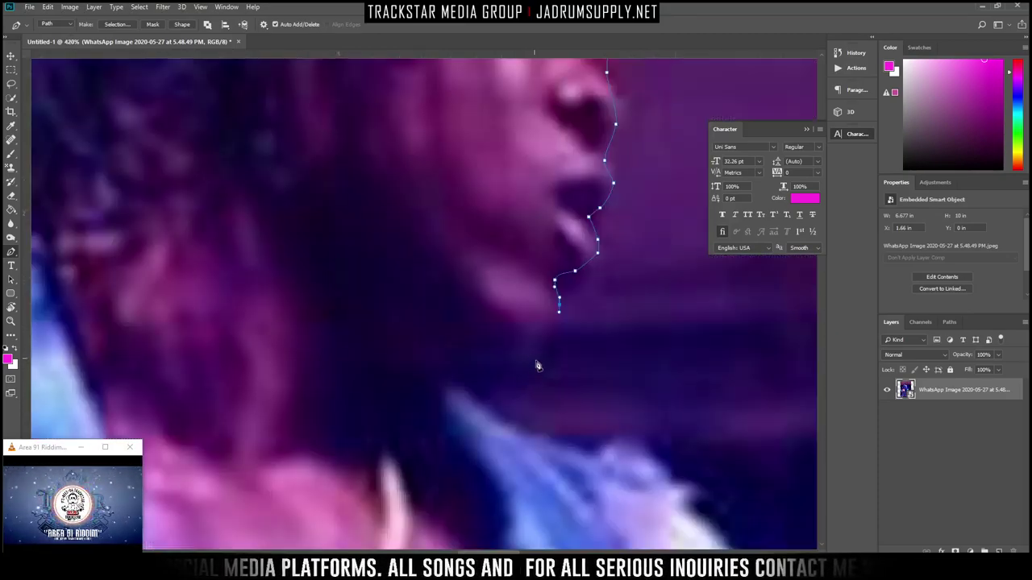
{"action": "left_click_drag", "start_coordinate": [532, 372], "coordinate": [484, 404]}
{"action": "left_click", "coordinate": [462, 384]}
{"action": "left_click_drag", "start_coordinate": [537, 437], "coordinate": [583, 419]}
{"action": "scroll", "coordinate": [580, 452], "scroll_direction": "down", "scroll_amount": 3}
{"action": "scroll", "coordinate": [500, 454], "scroll_direction": "up", "scroll_amount": 5}
{"action": "left_click", "coordinate": [601, 408]}
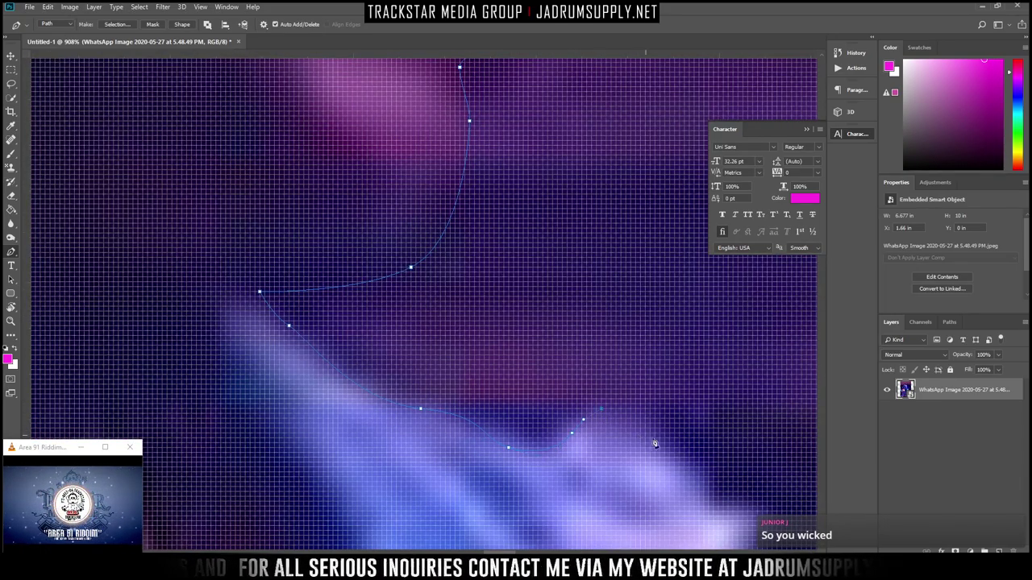
{"action": "left_click_drag", "start_coordinate": [693, 501], "coordinate": [701, 510]}
Trace the path along the frayed edge of the performer's front shoulder to the protruding thread tip
{"action": "scroll", "coordinate": [714, 500], "scroll_direction": "down", "scroll_amount": 10}
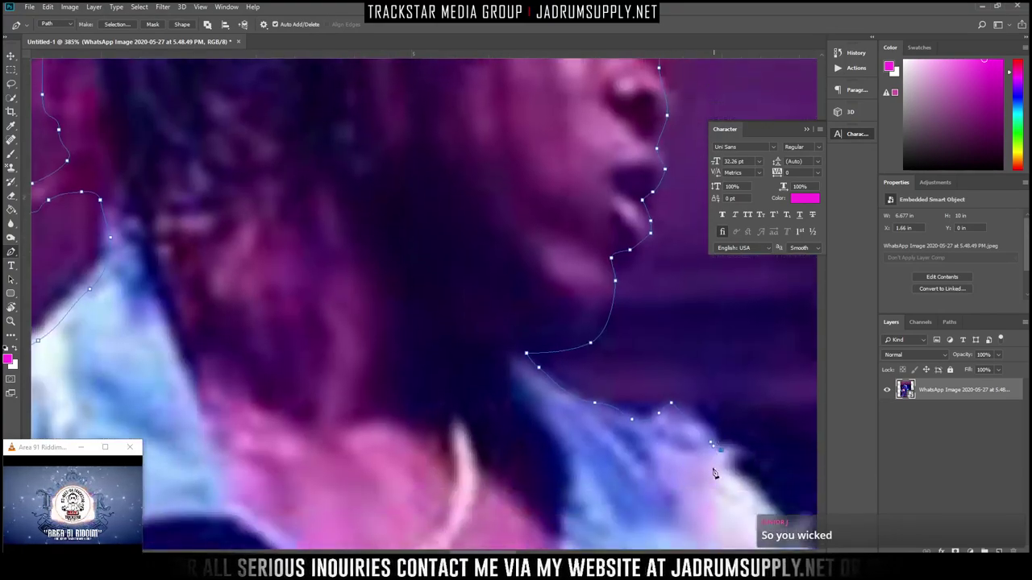
{"action": "scroll", "coordinate": [764, 374], "scroll_direction": "down", "scroll_amount": 1}
{"action": "scroll", "coordinate": [580, 374], "scroll_direction": "down", "scroll_amount": 9}
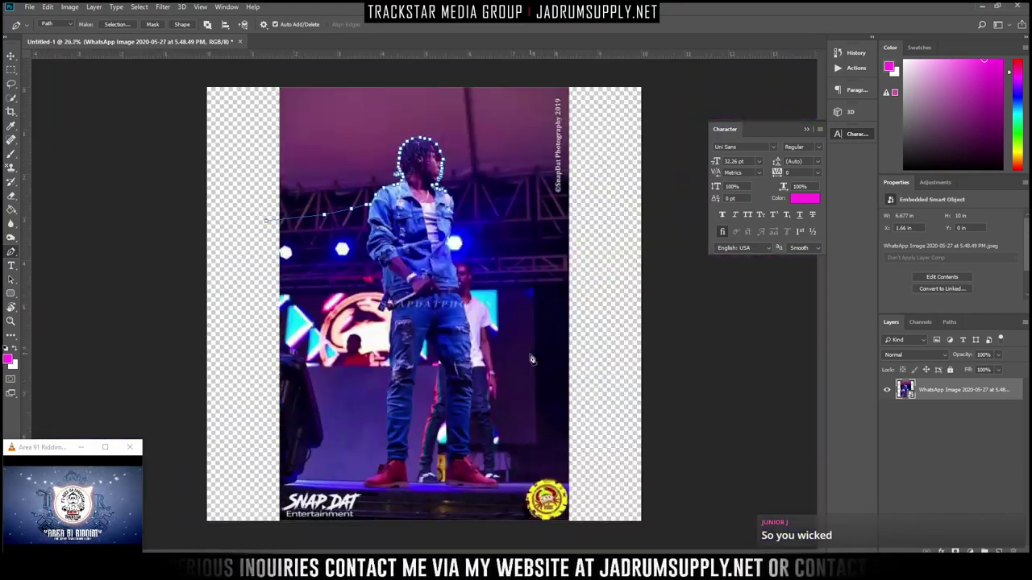
{"action": "scroll", "coordinate": [488, 281], "scroll_direction": "up", "scroll_amount": 8}
{"action": "scroll", "coordinate": [528, 258], "scroll_direction": "up", "scroll_amount": 6}
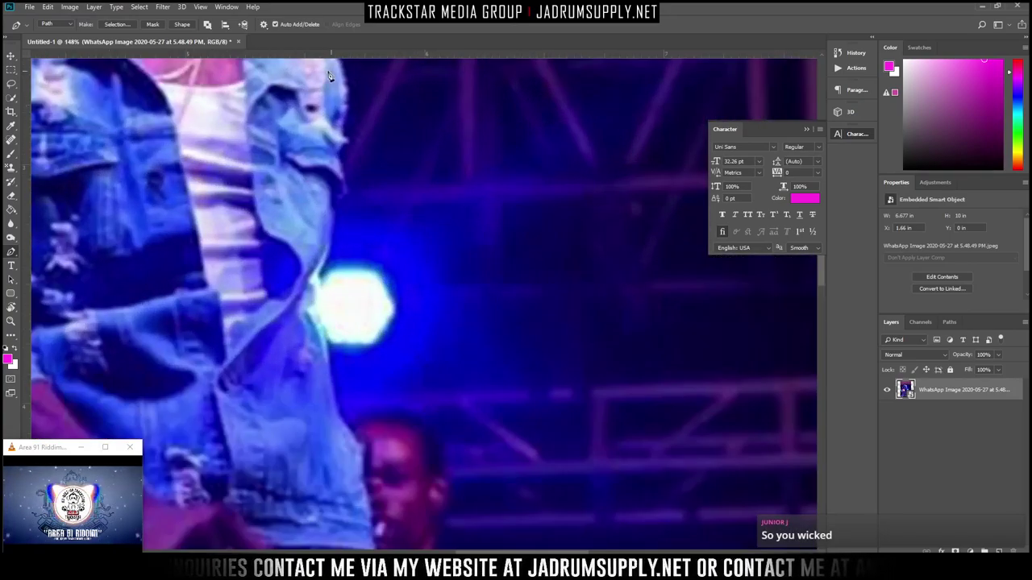
{"action": "scroll", "coordinate": [329, 160], "scroll_direction": "up", "scroll_amount": 2}
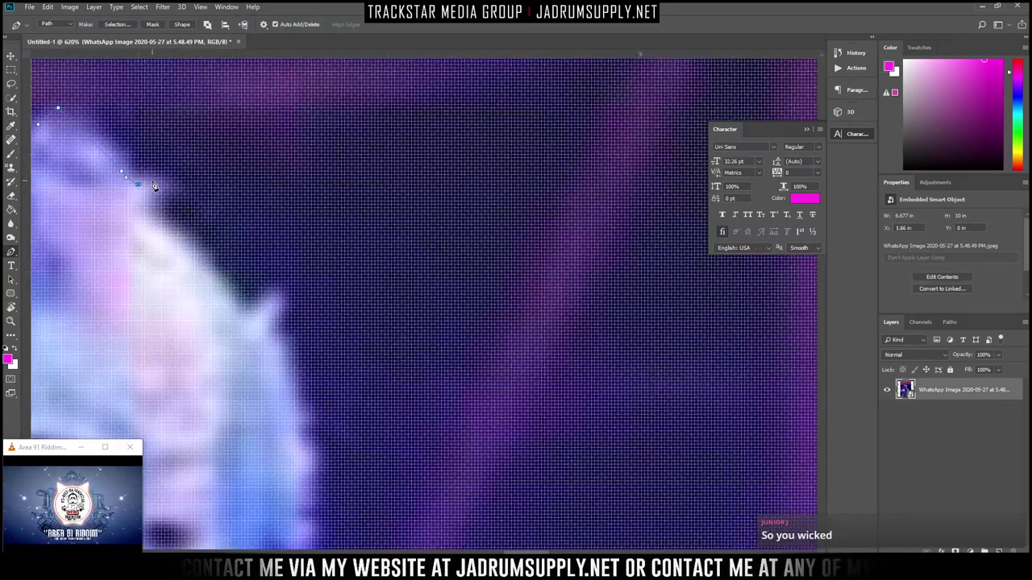
{"action": "left_click", "coordinate": [171, 231]}
{"action": "left_click", "coordinate": [231, 314]}
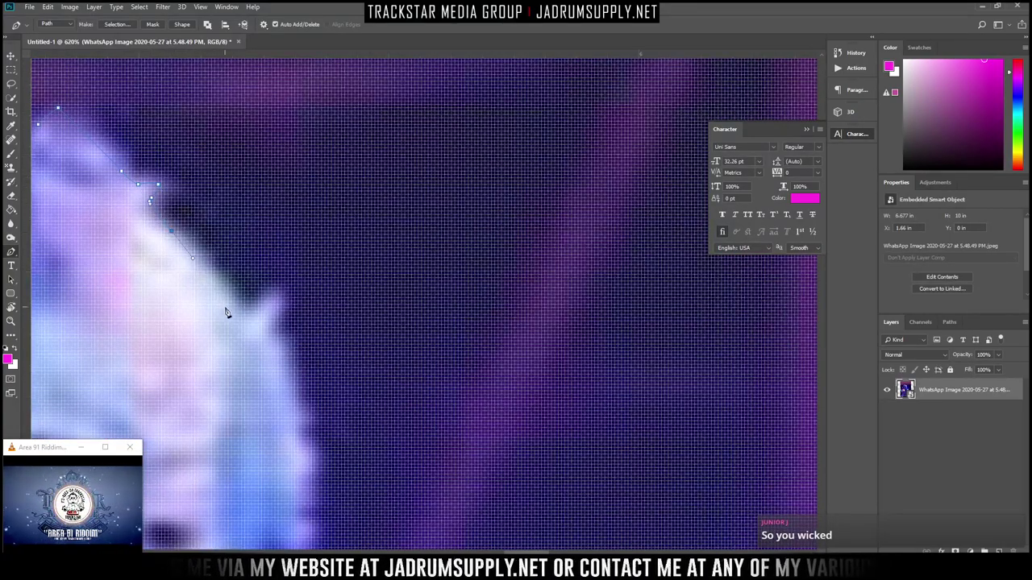
{"action": "left_click_drag", "start_coordinate": [267, 301], "coordinate": [273, 298]}
Route the path from the shoulder out past the photo, around above the canvas, and close it at its starting point
{"action": "scroll", "coordinate": [553, 253], "scroll_direction": "down", "scroll_amount": 10}
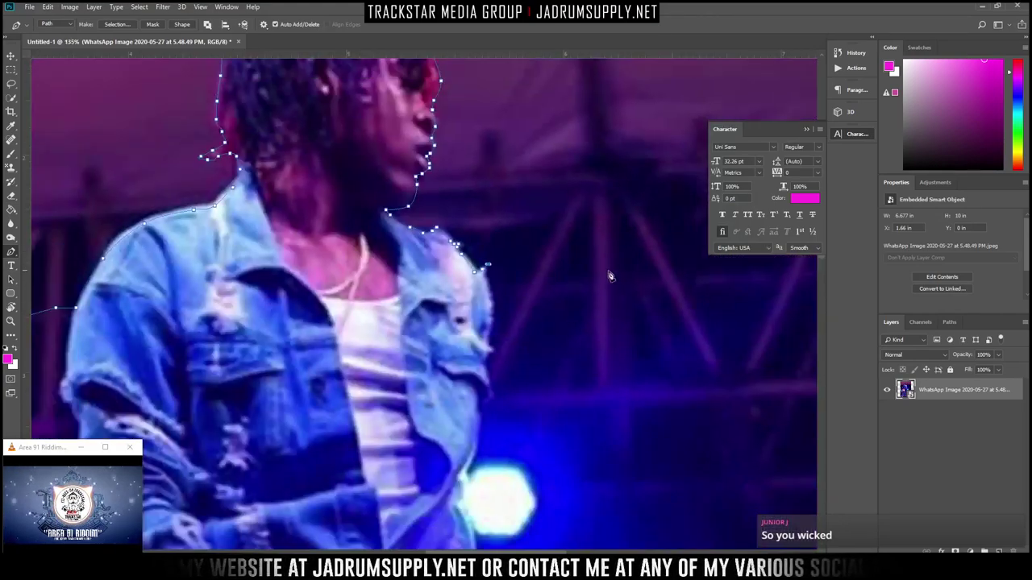
{"action": "left_click", "coordinate": [638, 253]}
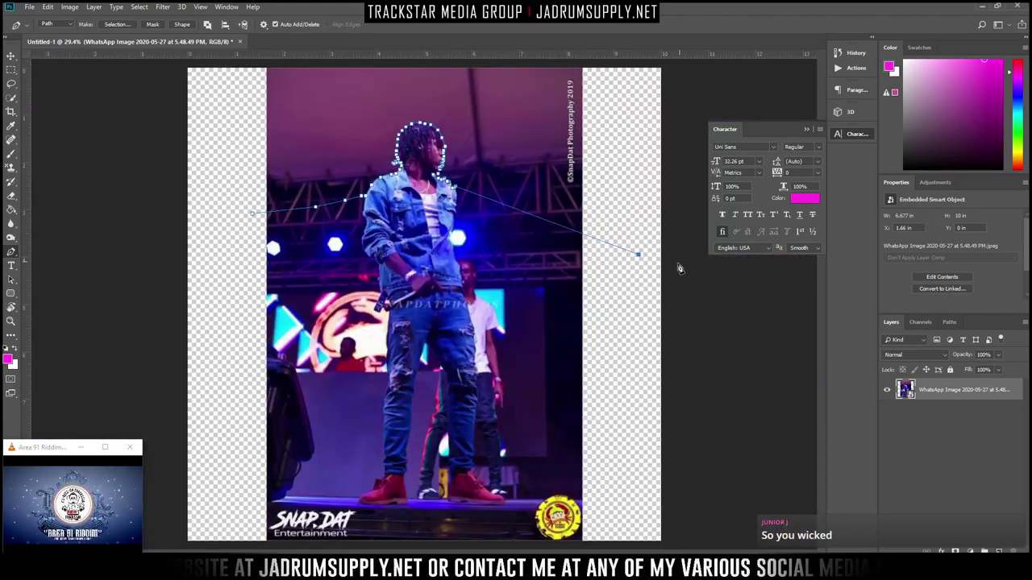
{"action": "left_click", "coordinate": [643, 148]}
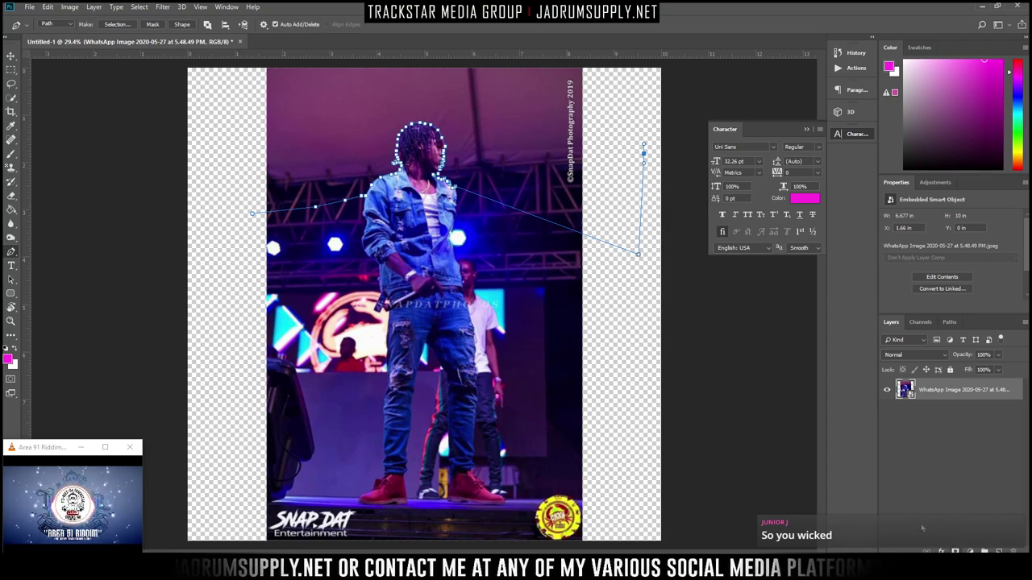
{"action": "scroll", "coordinate": [618, 149], "scroll_direction": "down", "scroll_amount": 3}
{"action": "left_click", "coordinate": [580, 98]}
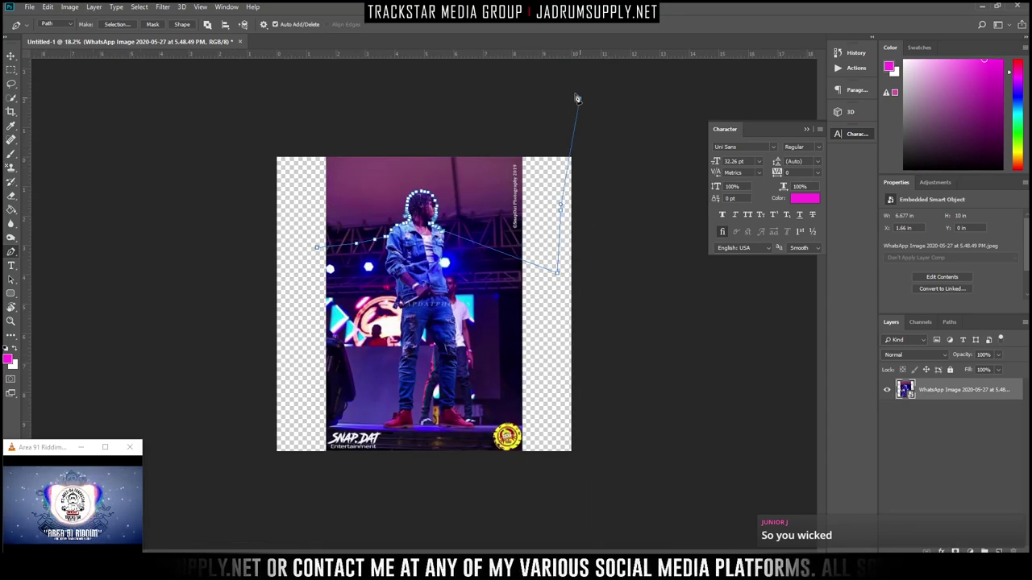
{"action": "left_click_drag", "start_coordinate": [498, 77], "coordinate": [490, 83]}
{"action": "mouse_move", "coordinate": [304, 92]}
{"action": "left_mouse_down"}
{"action": "mouse_move", "coordinate": [262, 97]}
{"action": "mouse_move", "coordinate": [212, 154]}
{"action": "left_mouse_up"}
{"action": "left_click_drag", "start_coordinate": [205, 227], "coordinate": [228, 251]}
{"action": "left_click", "coordinate": [287, 249]}
{"action": "left_click", "coordinate": [317, 248]}
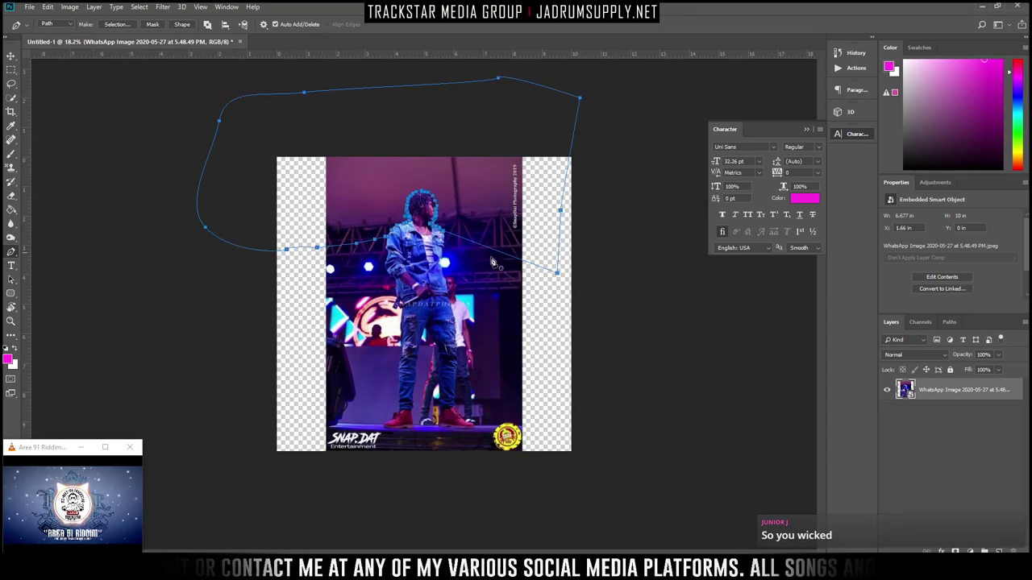
Add a layer mask to the stage photo layer
{"action": "scroll", "coordinate": [480, 241], "scroll_direction": "up", "scroll_amount": 3}
{"action": "scroll", "coordinate": [479, 242], "scroll_direction": "up", "scroll_amount": 5}
{"action": "scroll", "coordinate": [457, 240], "scroll_direction": "up", "scroll_amount": 3}
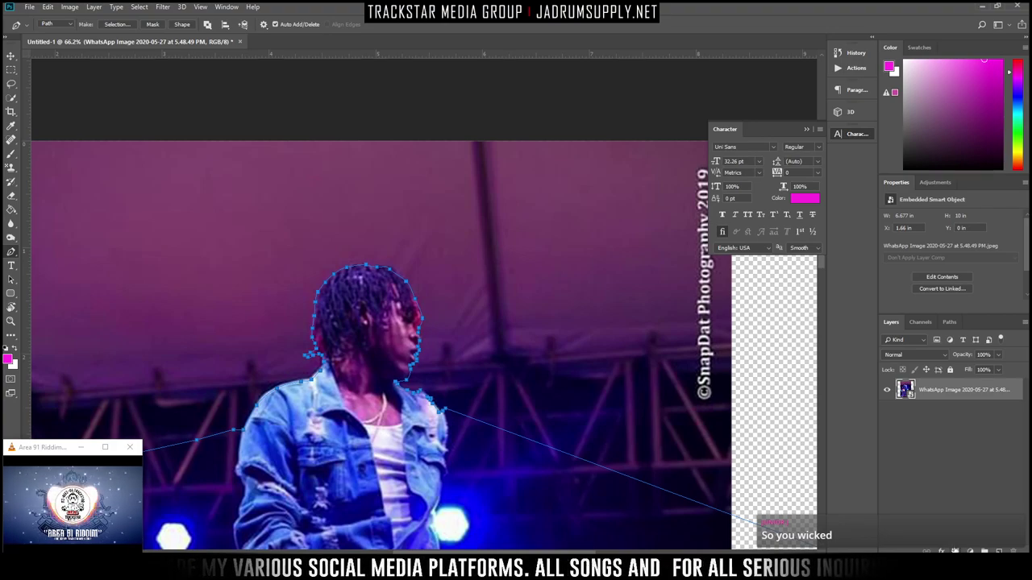
{"action": "left_click", "coordinate": [955, 551]}
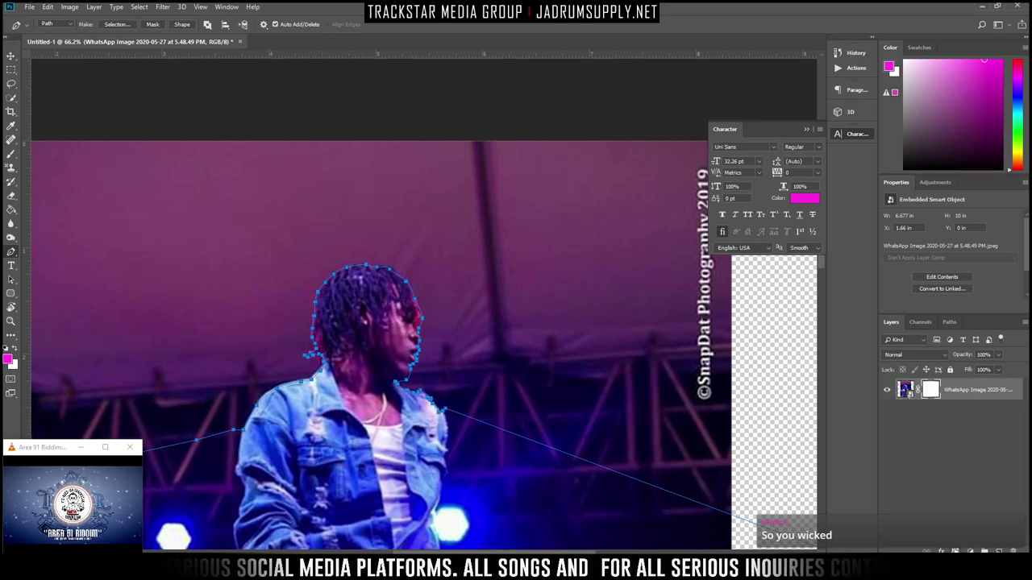
Convert the closed path into a new anti-aliased selection with a feather radius of 0 pixels
{"action": "scroll", "coordinate": [439, 282], "scroll_direction": "up", "scroll_amount": 2}
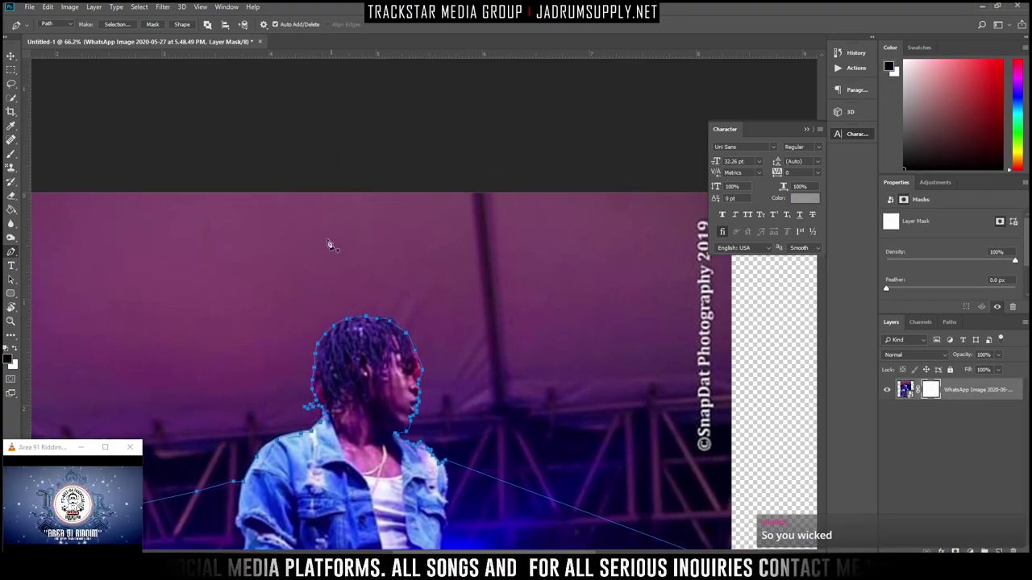
{"action": "right_click", "coordinate": [319, 269]}
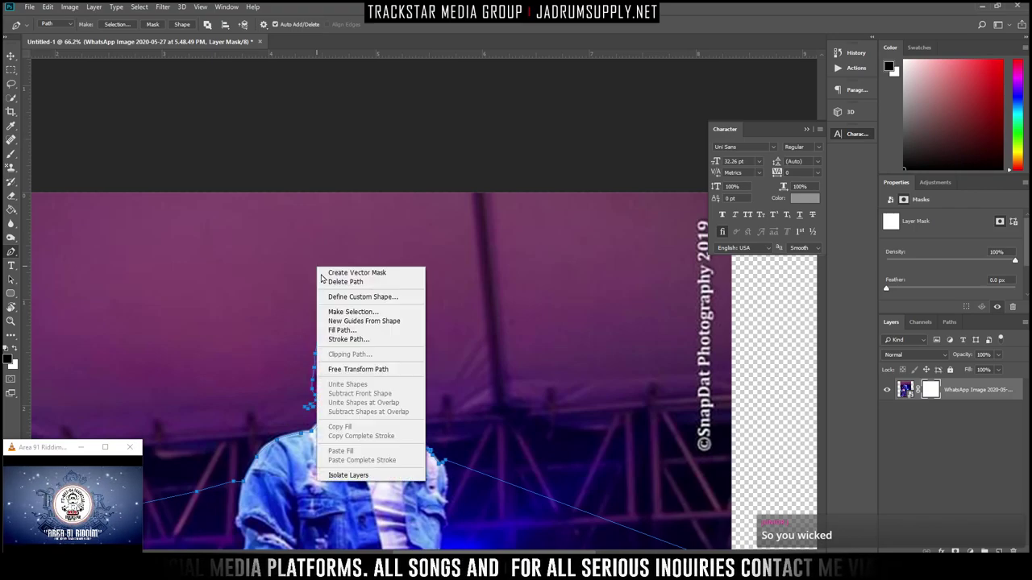
{"action": "right_click", "coordinate": [209, 253]}
{"action": "right_click", "coordinate": [603, 243]}
{"action": "right_click", "coordinate": [579, 176]}
{"action": "right_click", "coordinate": [290, 286]}
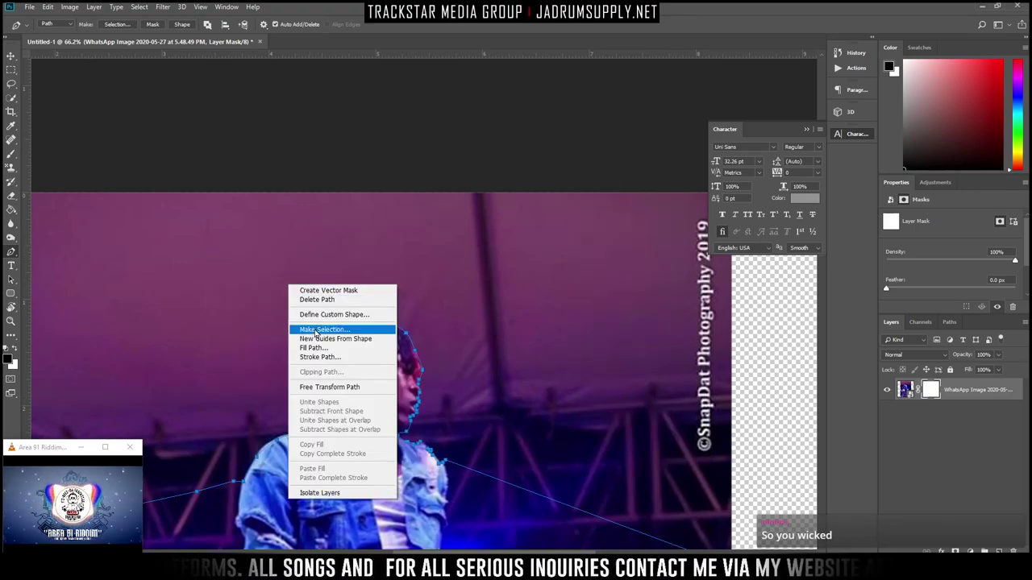
{"action": "left_click", "coordinate": [317, 331]}
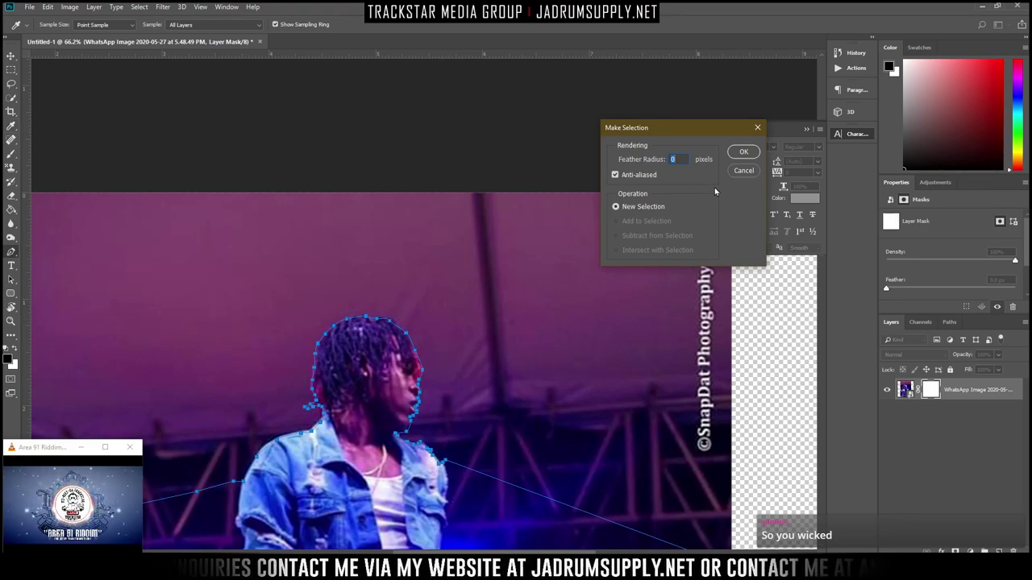
{"action": "key", "text": "Return"}
Hide the selected background around the head and shoulders by painting black on the layer mask with a 500-pixel brush
{"action": "scroll", "coordinate": [529, 188], "scroll_direction": "down", "scroll_amount": 1}
{"action": "scroll", "coordinate": [532, 184], "scroll_direction": "down", "scroll_amount": 1}
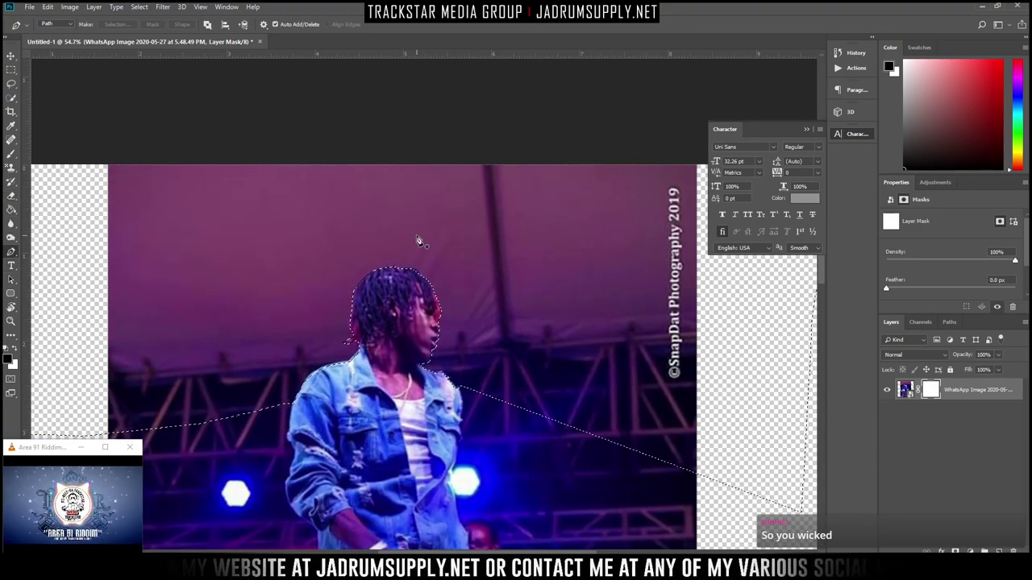
{"action": "key", "text": "b"}
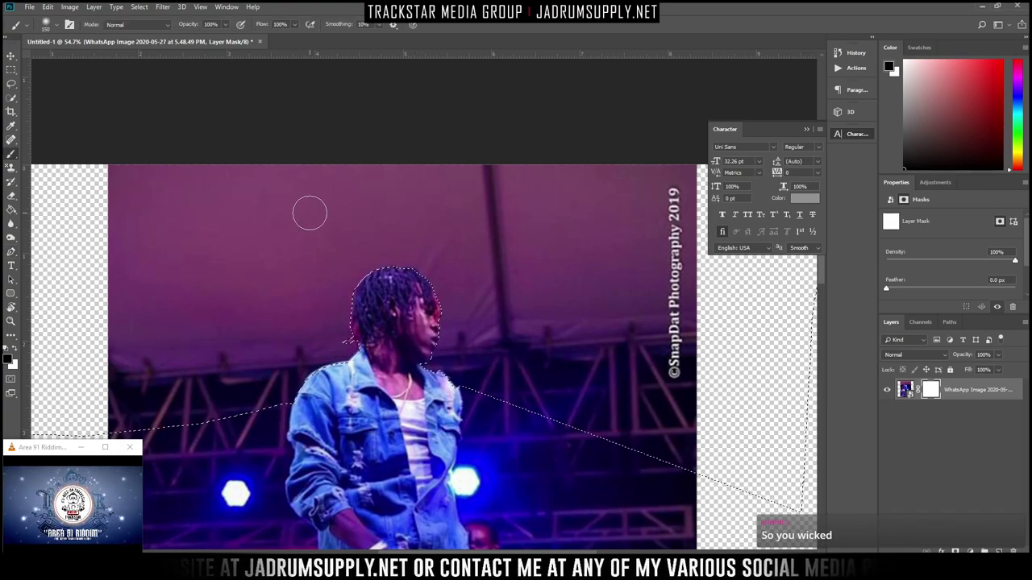
{"action": "key", "text": "bracketright"}
{"action": "key", "text": "bracketright"}
{"action": "key", "text": "bracketright"}
{"action": "key", "text": "bracketright"}
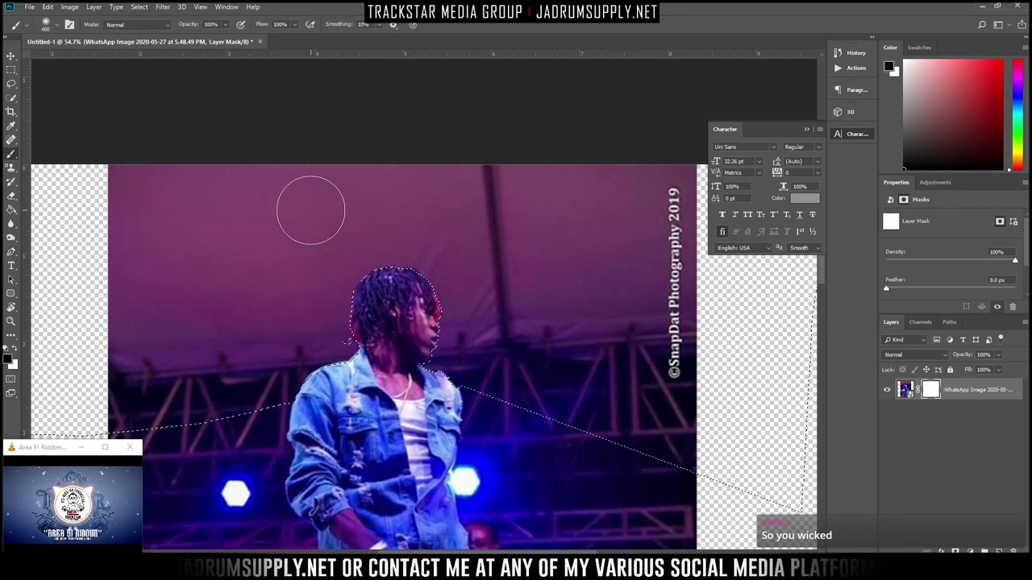
{"action": "key", "text": "bracketright"}
{"action": "key", "text": "bracketright"}
{"action": "mouse_move", "coordinate": [257, 194]}
{"action": "left_mouse_down"}
{"action": "mouse_move", "coordinate": [93, 153]}
{"action": "mouse_move", "coordinate": [249, 161]}
{"action": "mouse_move", "coordinate": [472, 271]}
{"action": "mouse_move", "coordinate": [916, 419]}
{"action": "left_mouse_up"}
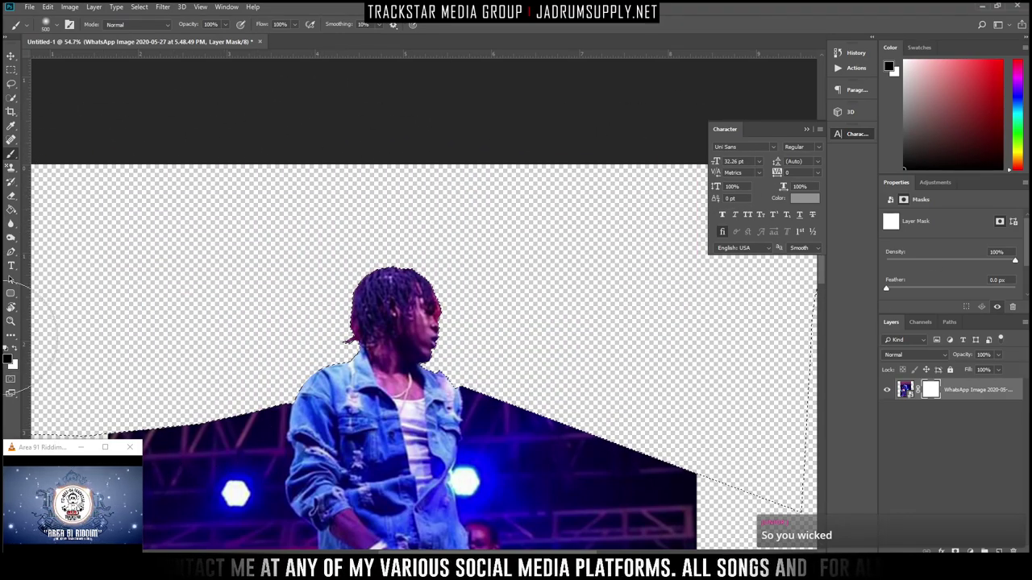
Deselect the masked area and check the cutout edges around the performer's head and shoulders
{"action": "scroll", "coordinate": [564, 258], "scroll_direction": "down", "scroll_amount": 1}
{"action": "scroll", "coordinate": [415, 260], "scroll_direction": "down", "scroll_amount": 1}
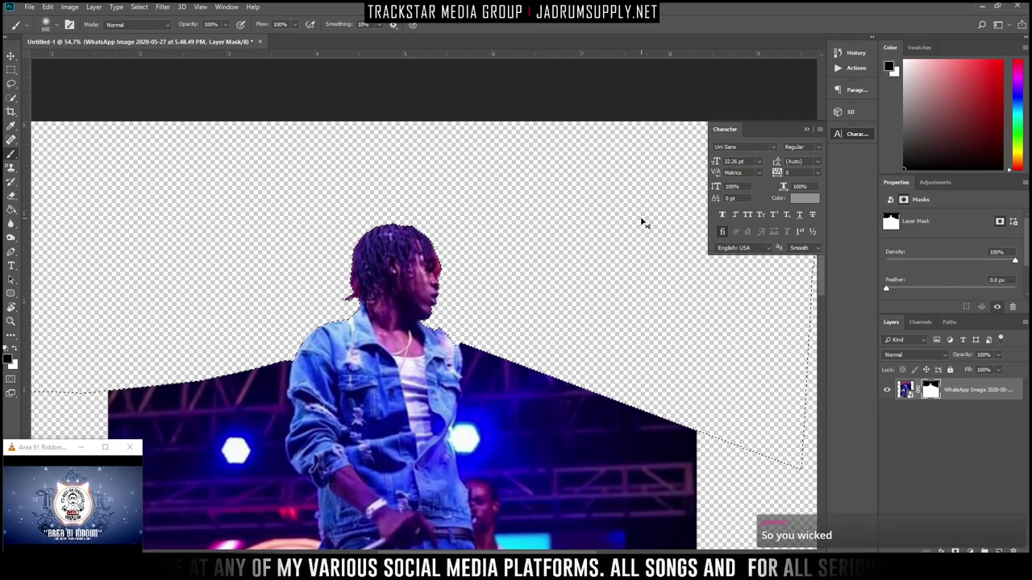
{"action": "scroll", "coordinate": [426, 207], "scroll_direction": "up", "scroll_amount": 5}
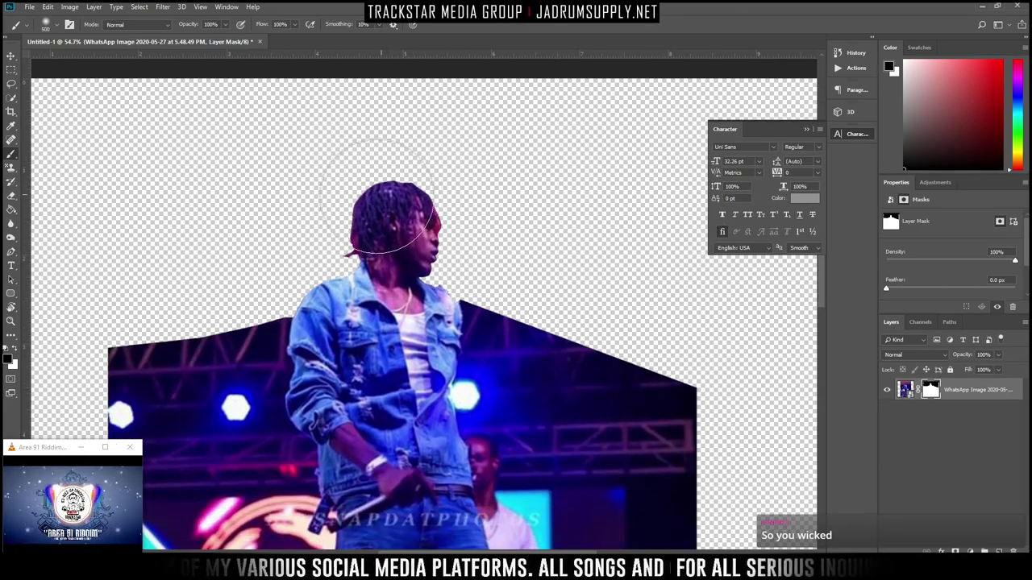
{"action": "scroll", "coordinate": [338, 202], "scroll_direction": "down", "scroll_amount": 2}
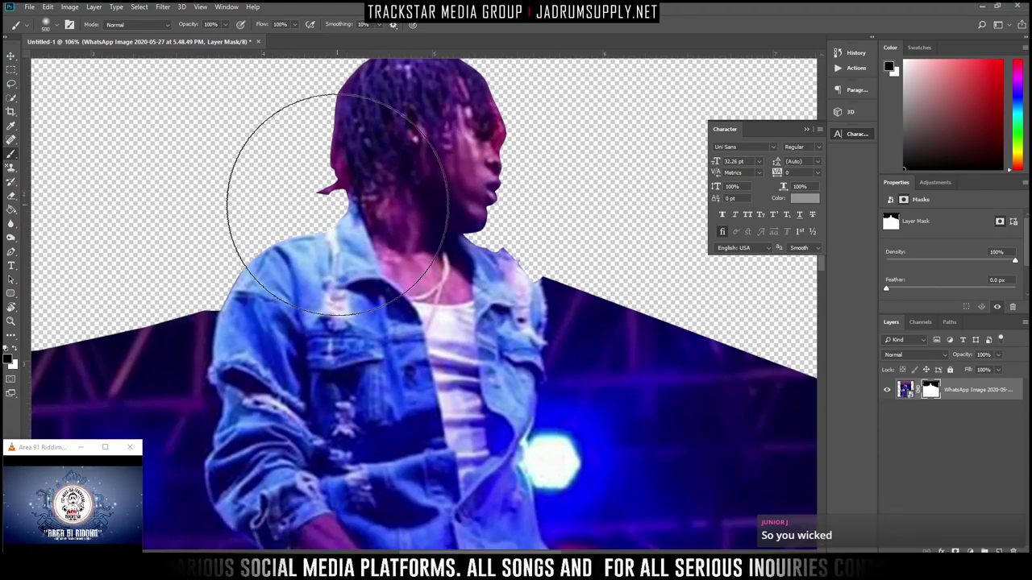
{"action": "scroll", "coordinate": [432, 165], "scroll_direction": "up", "scroll_amount": 1}
{"action": "scroll", "coordinate": [432, 165], "scroll_direction": "up", "scroll_amount": 1}
{"action": "scroll", "coordinate": [366, 153], "scroll_direction": "up", "scroll_amount": 4}
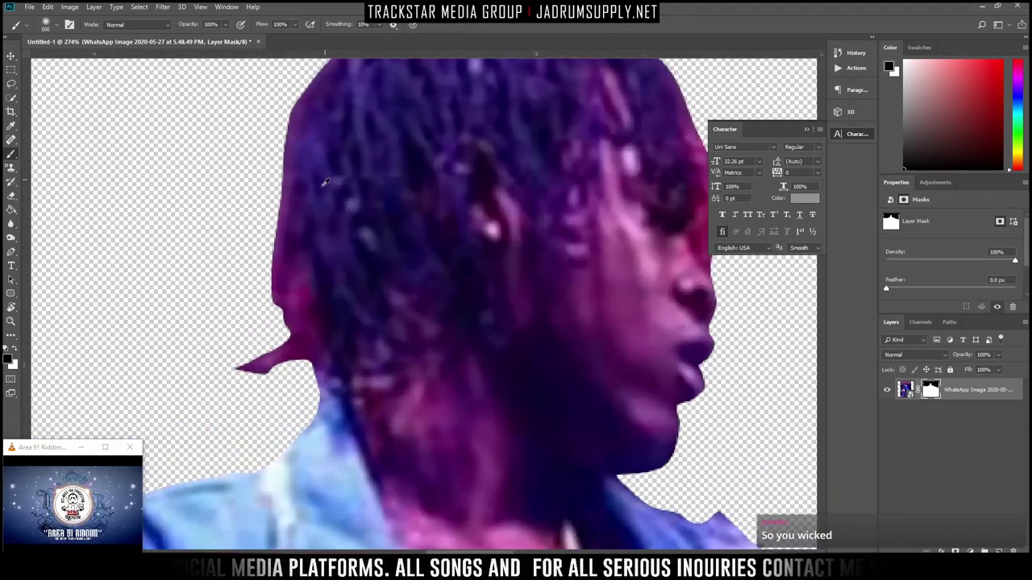
{"action": "scroll", "coordinate": [426, 193], "scroll_direction": "down", "scroll_amount": 8}
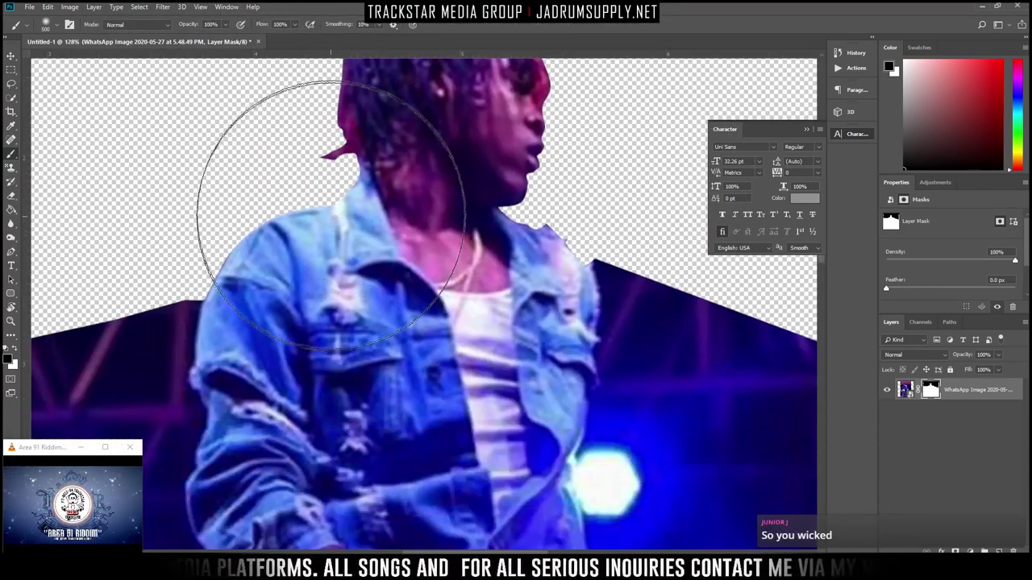
Start a new Pen path in the transparent area left of the photo and bring it across the screen backdrop down toward the left boot
{"action": "scroll", "coordinate": [334, 223], "scroll_direction": "down", "scroll_amount": 5}
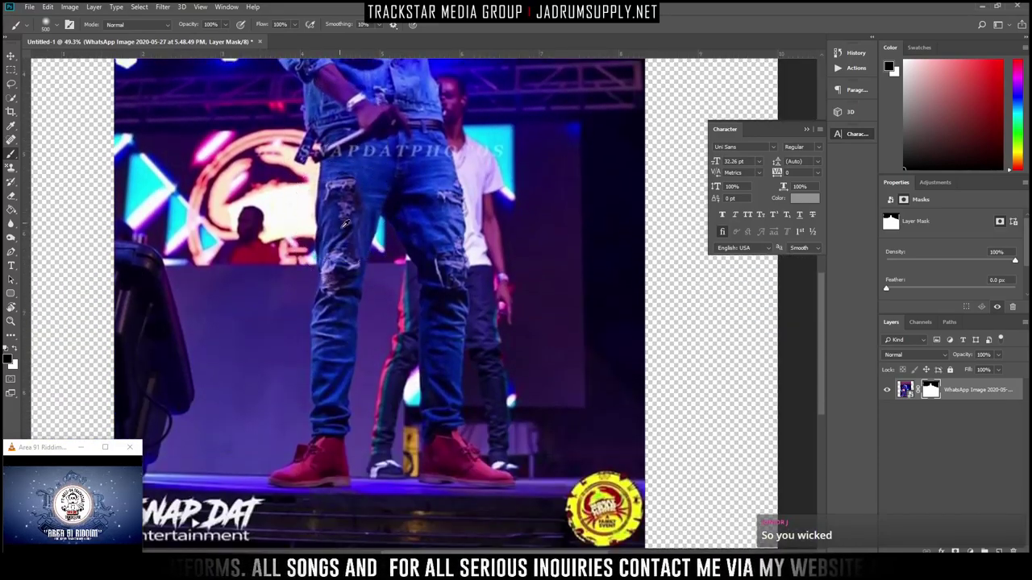
{"action": "scroll", "coordinate": [384, 350], "scroll_direction": "down", "scroll_amount": 3}
{"action": "scroll", "coordinate": [392, 463], "scroll_direction": "up", "scroll_amount": 3}
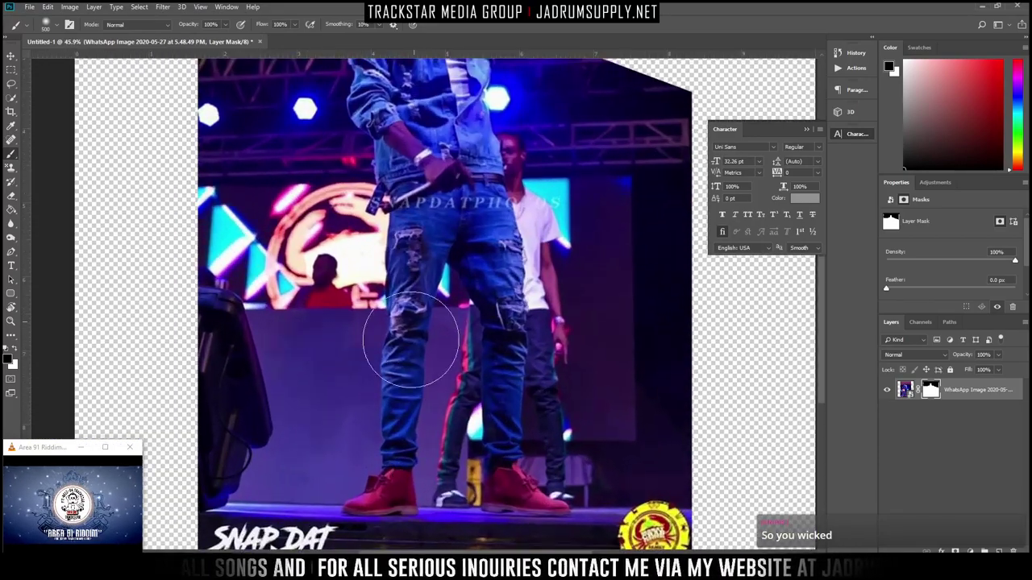
{"action": "key", "text": "p"}
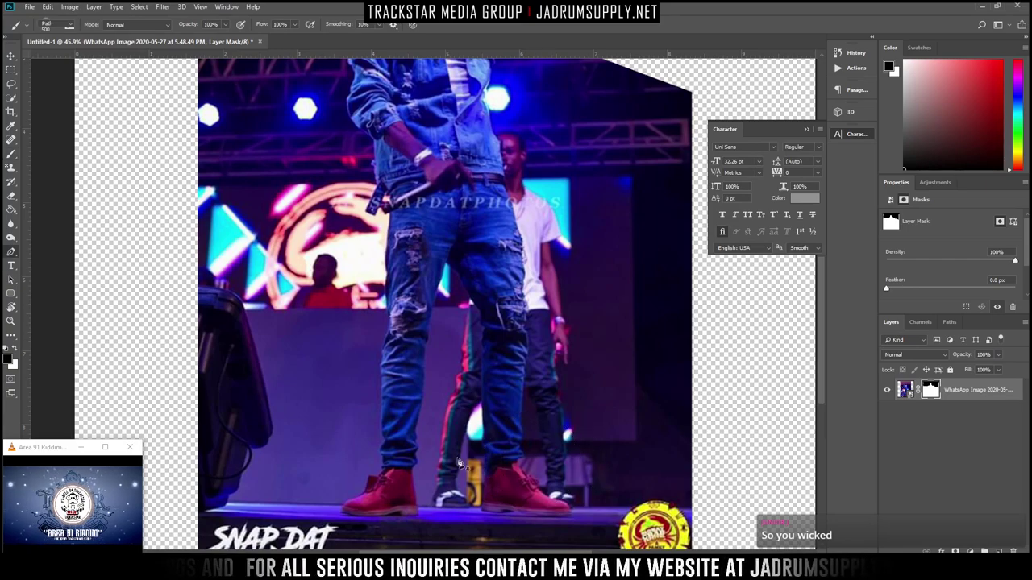
{"action": "scroll", "coordinate": [236, 481], "scroll_direction": "down", "scroll_amount": 2}
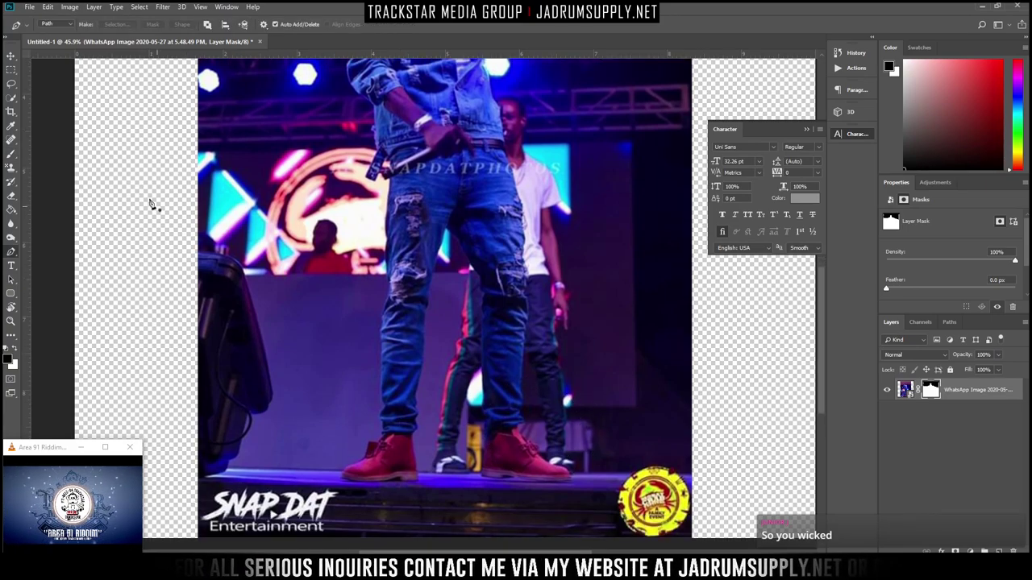
{"action": "left_click", "coordinate": [137, 178]}
{"action": "left_click_drag", "start_coordinate": [285, 189], "coordinate": [299, 193]}
{"action": "left_click_drag", "start_coordinate": [323, 236], "coordinate": [324, 271]}
{"action": "left_click_drag", "start_coordinate": [338, 318], "coordinate": [351, 362]}
{"action": "left_click_drag", "start_coordinate": [358, 387], "coordinate": [366, 409]}
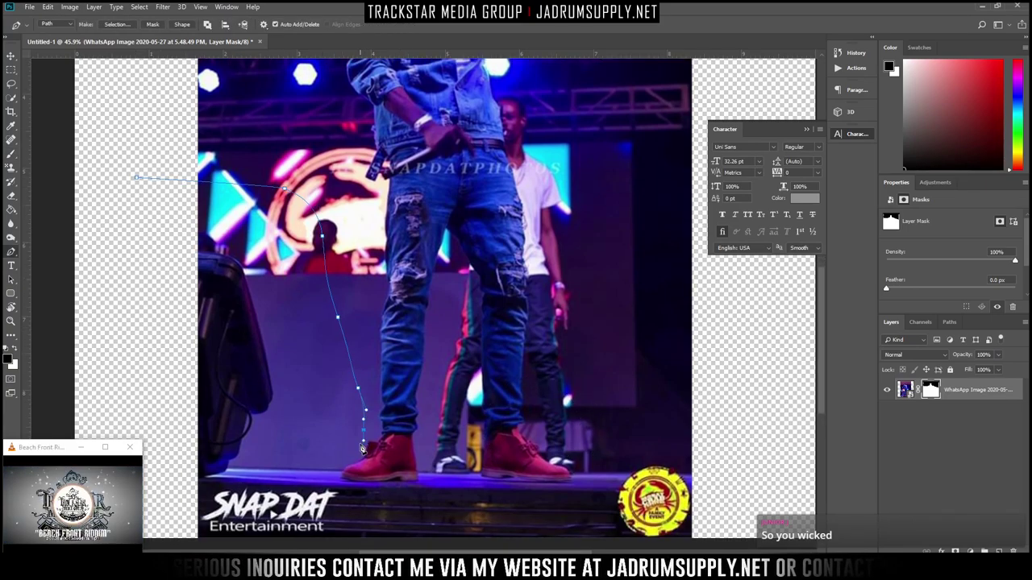
Extend the path down the front of the left boot's tongue and across to the toe tip
{"action": "scroll", "coordinate": [362, 448], "scroll_direction": "up", "scroll_amount": 10}
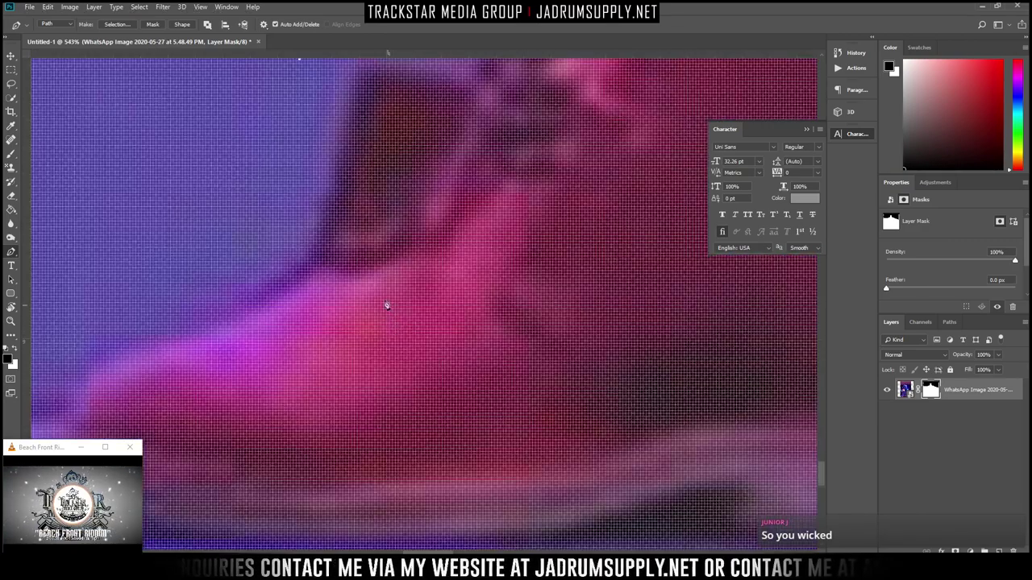
{"action": "scroll", "coordinate": [387, 305], "scroll_direction": "down", "scroll_amount": 1}
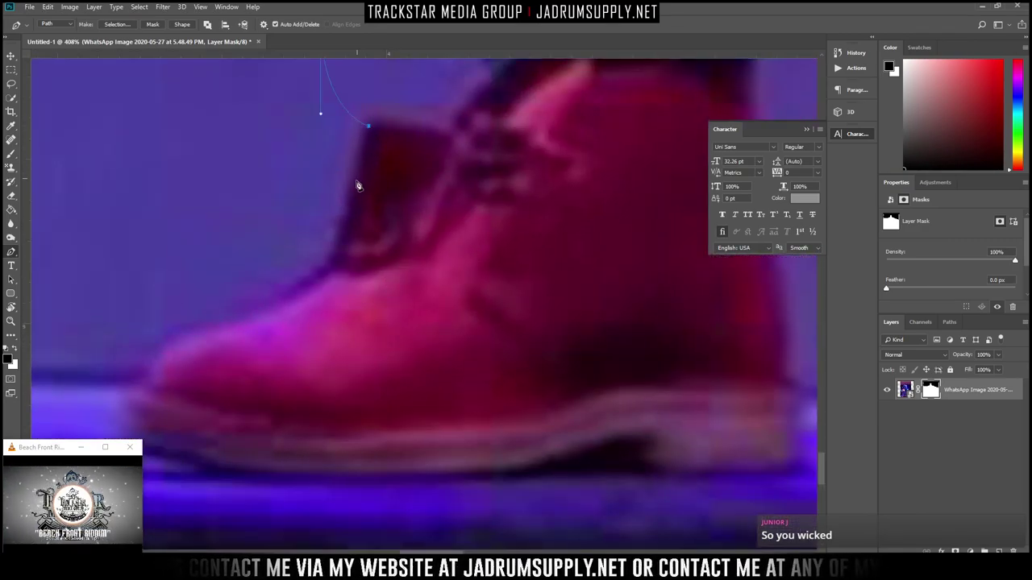
{"action": "left_click", "coordinate": [352, 200]}
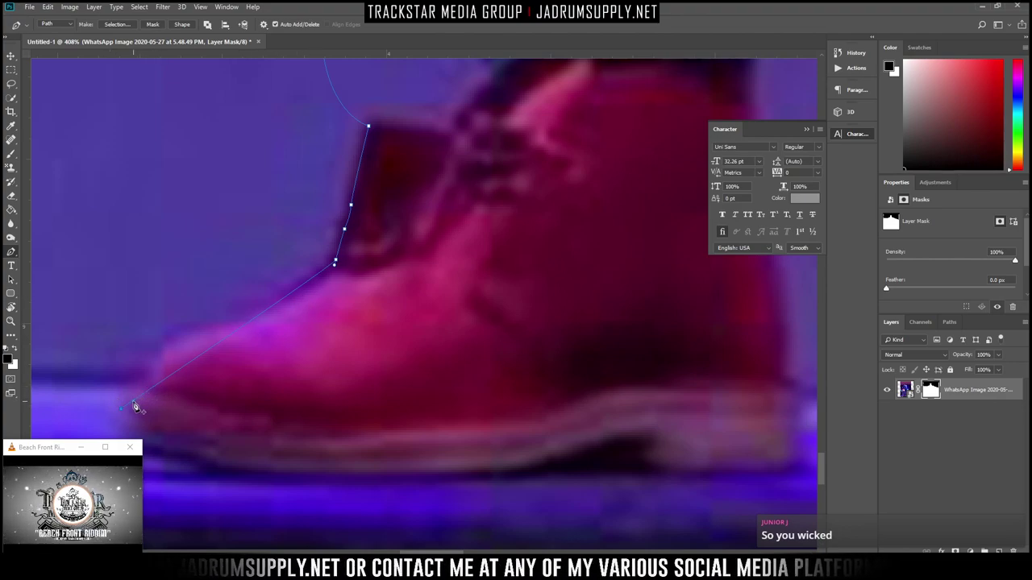
{"action": "left_click_drag", "start_coordinate": [133, 402], "coordinate": [126, 395]}
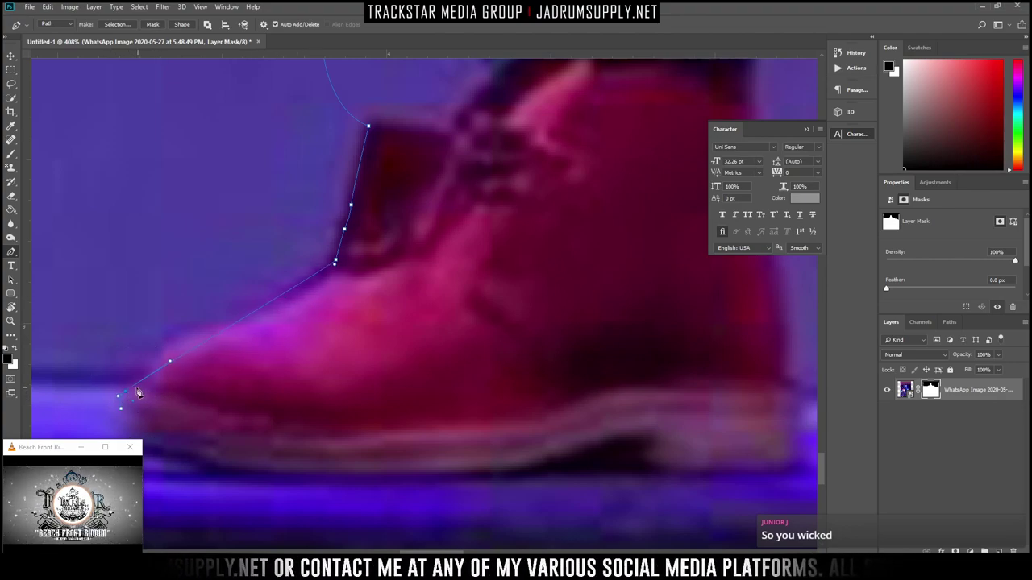
Add and reposition anchor points between the toe and tongue so the path follows the left boot's upper contour
{"action": "left_click", "coordinate": [149, 376]}
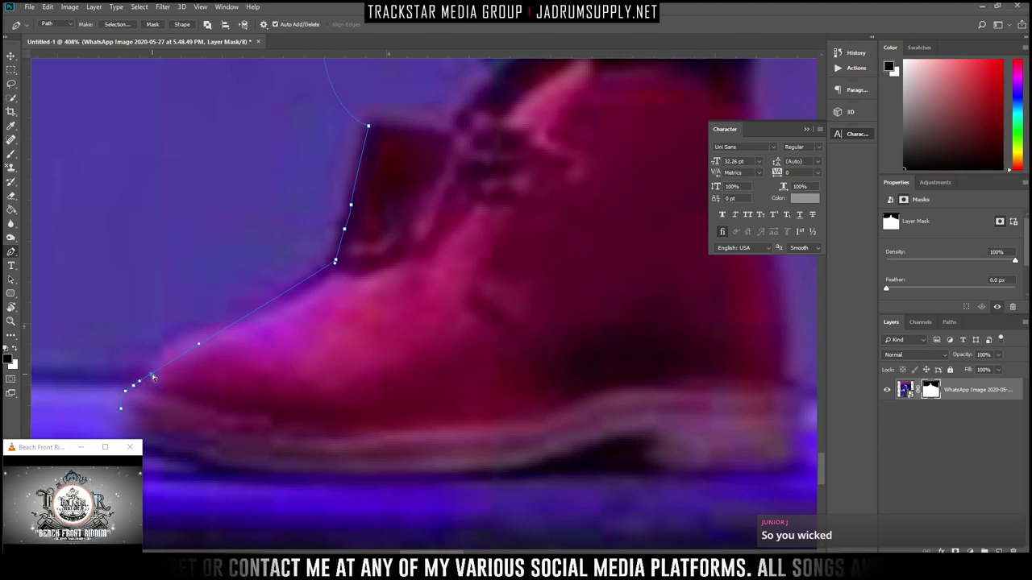
{"action": "left_click_drag", "start_coordinate": [151, 376], "coordinate": [177, 353]}
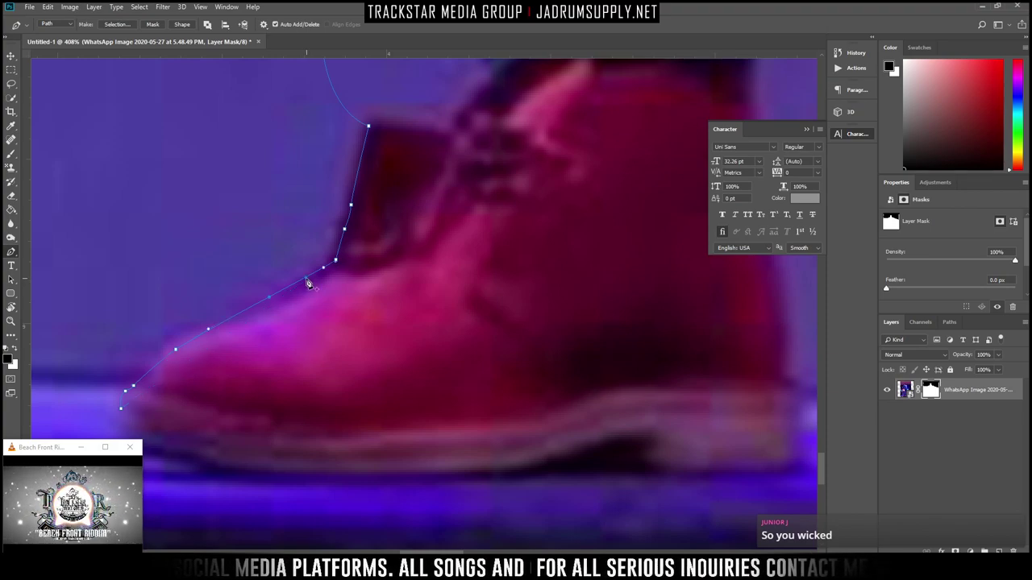
{"action": "left_click_drag", "start_coordinate": [308, 283], "coordinate": [306, 297]}
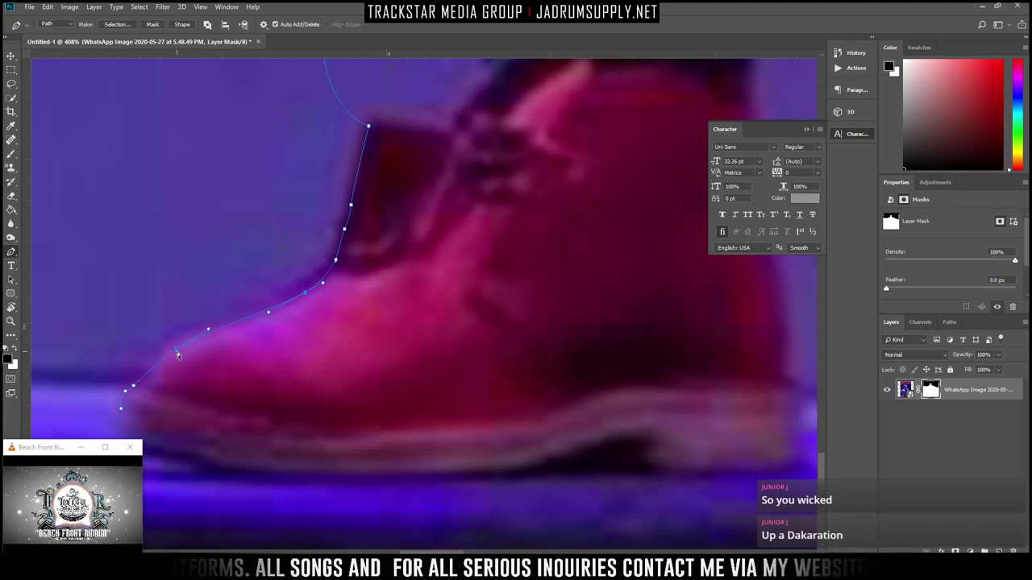
{"action": "left_click_drag", "start_coordinate": [177, 353], "coordinate": [178, 344]}
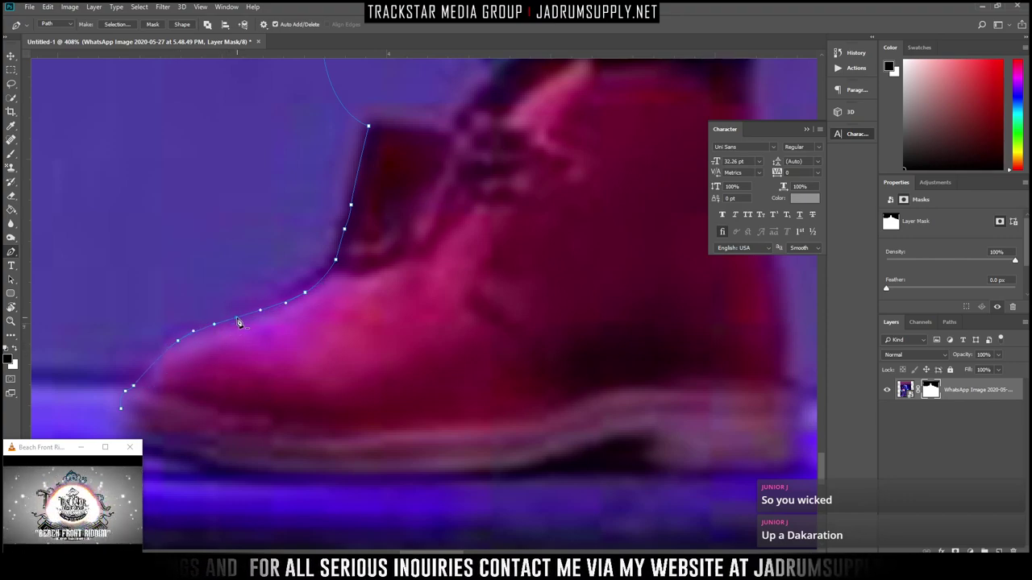
{"action": "left_click_drag", "start_coordinate": [237, 320], "coordinate": [239, 326]}
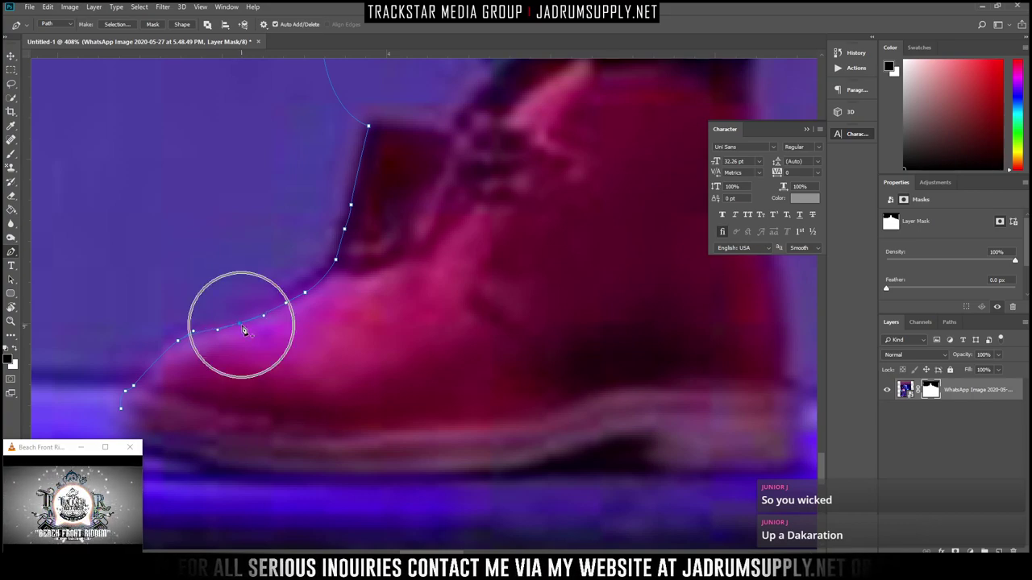
Trace the path around the left boot's toe and along the sole's underside to the back of the heel
{"action": "scroll", "coordinate": [180, 353], "scroll_direction": "down", "scroll_amount": 2}
{"action": "scroll", "coordinate": [181, 357], "scroll_direction": "down", "scroll_amount": 1}
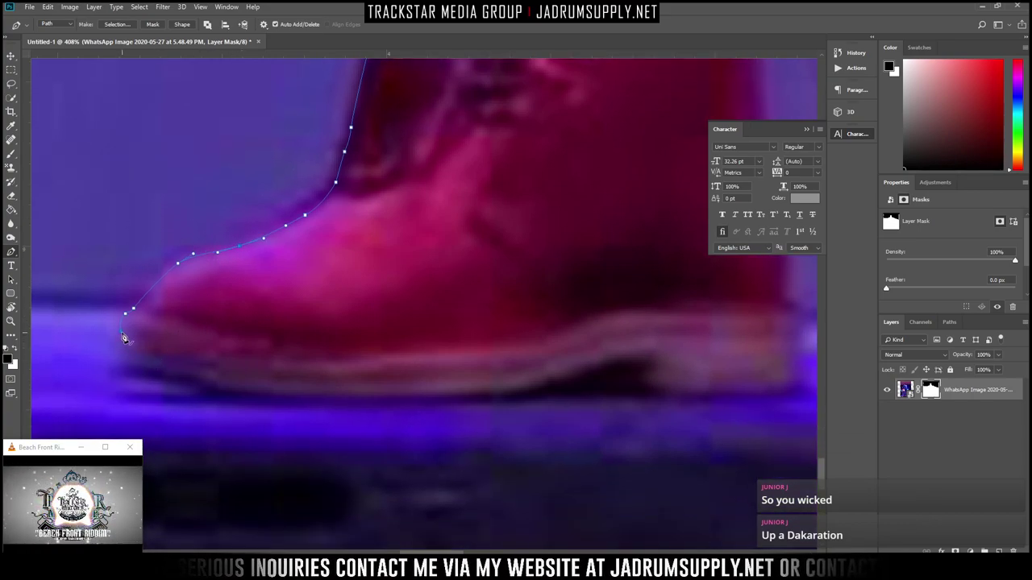
{"action": "left_click_drag", "start_coordinate": [213, 380], "coordinate": [312, 398]}
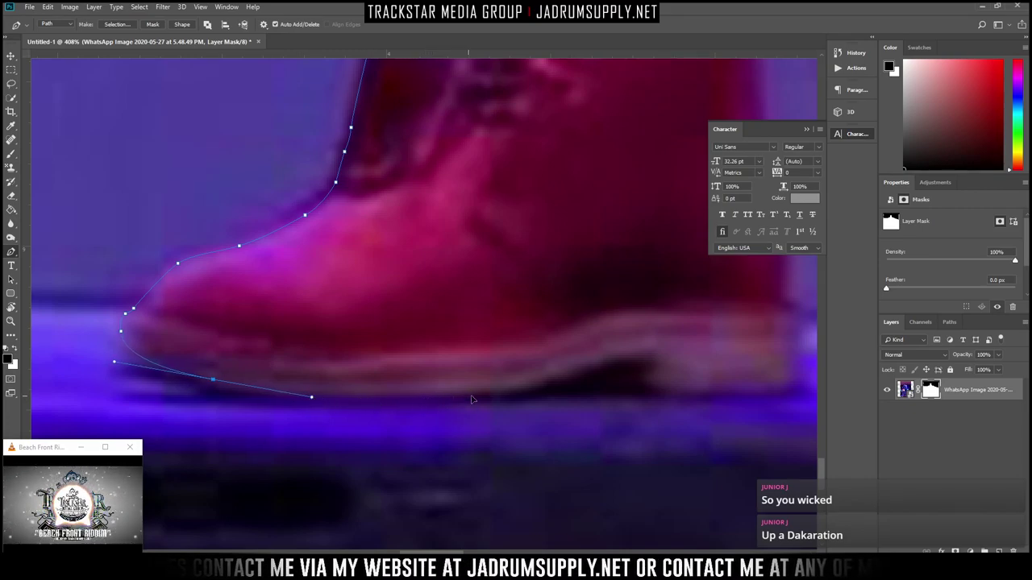
{"action": "left_click_drag", "start_coordinate": [467, 398], "coordinate": [518, 394]}
{"action": "left_click_drag", "start_coordinate": [583, 372], "coordinate": [638, 391]}
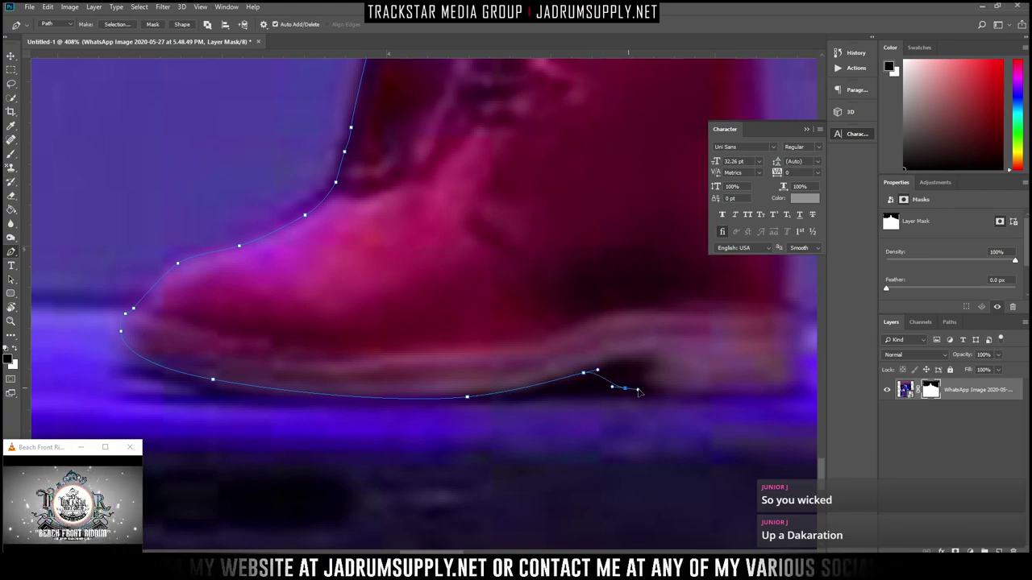
{"action": "left_click_drag", "start_coordinate": [701, 393], "coordinate": [707, 395]}
{"action": "left_click_drag", "start_coordinate": [768, 396], "coordinate": [780, 395]}
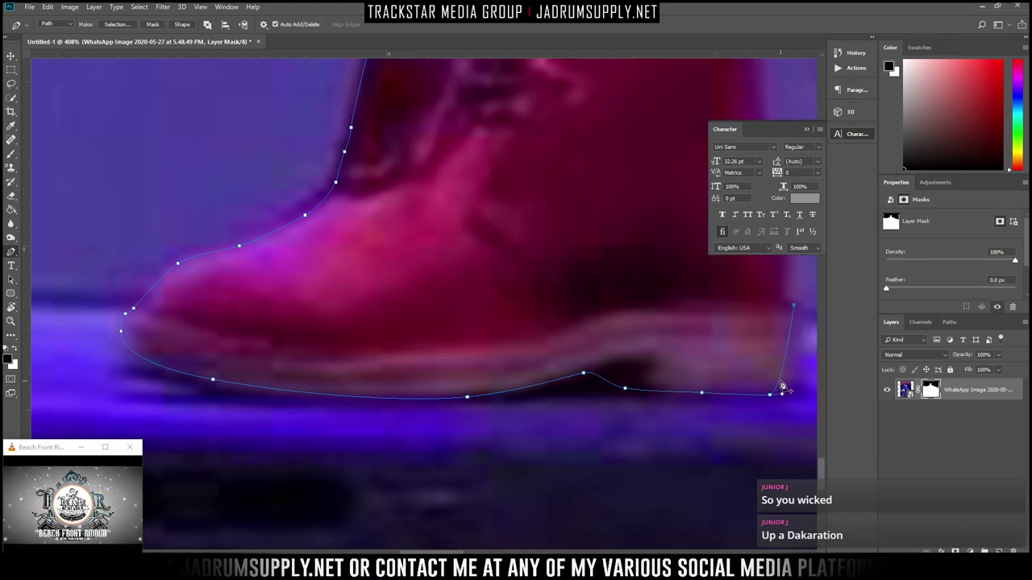
{"action": "left_click_drag", "start_coordinate": [780, 379], "coordinate": [788, 388]}
Bring the path up the back of the left boot to the jeans cuff and curve it to the heel contour
{"action": "scroll", "coordinate": [770, 352], "scroll_direction": "down", "scroll_amount": 15}
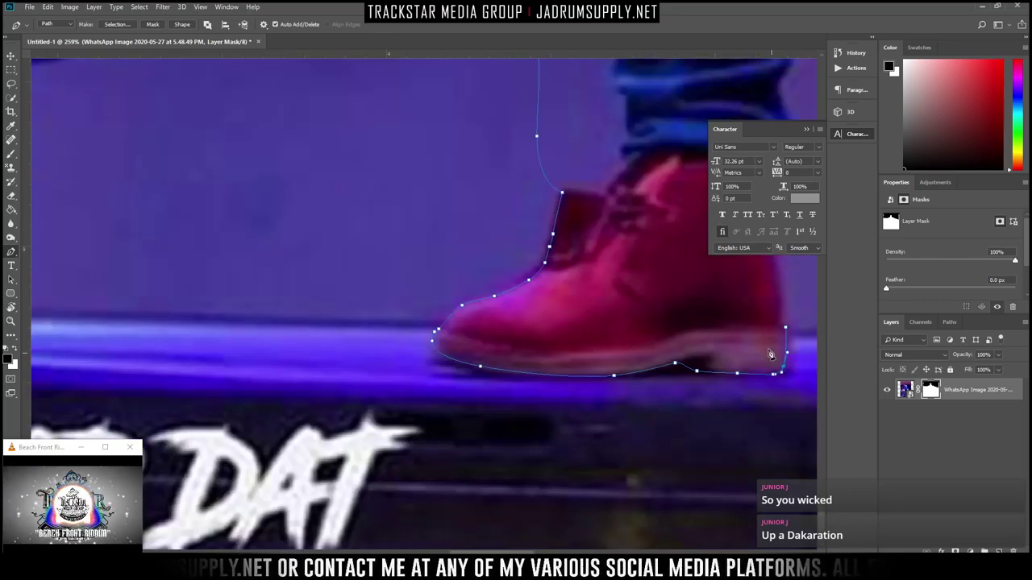
{"action": "scroll", "coordinate": [429, 375], "scroll_direction": "up", "scroll_amount": 8}
{"action": "scroll", "coordinate": [412, 409], "scroll_direction": "down", "scroll_amount": 5}
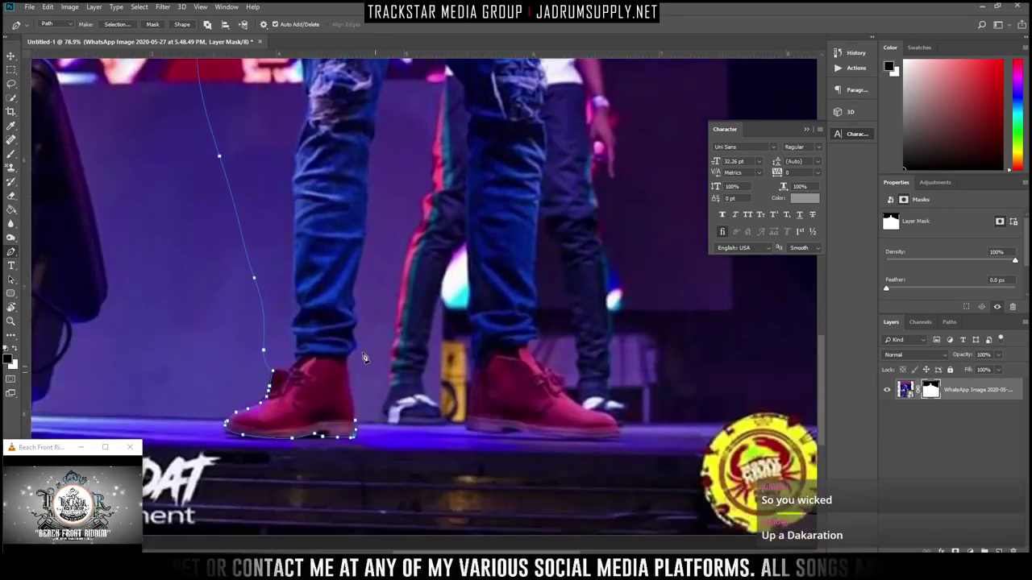
{"action": "scroll", "coordinate": [284, 291], "scroll_direction": "up", "scroll_amount": 5}
{"action": "scroll", "coordinate": [228, 285], "scroll_direction": "up", "scroll_amount": 4}
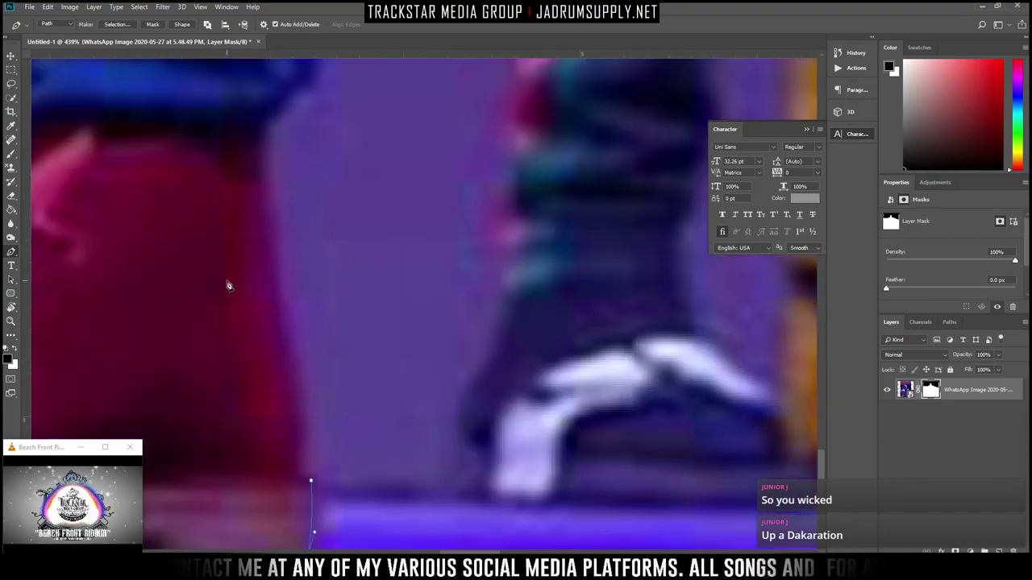
{"action": "left_click", "coordinate": [266, 121]}
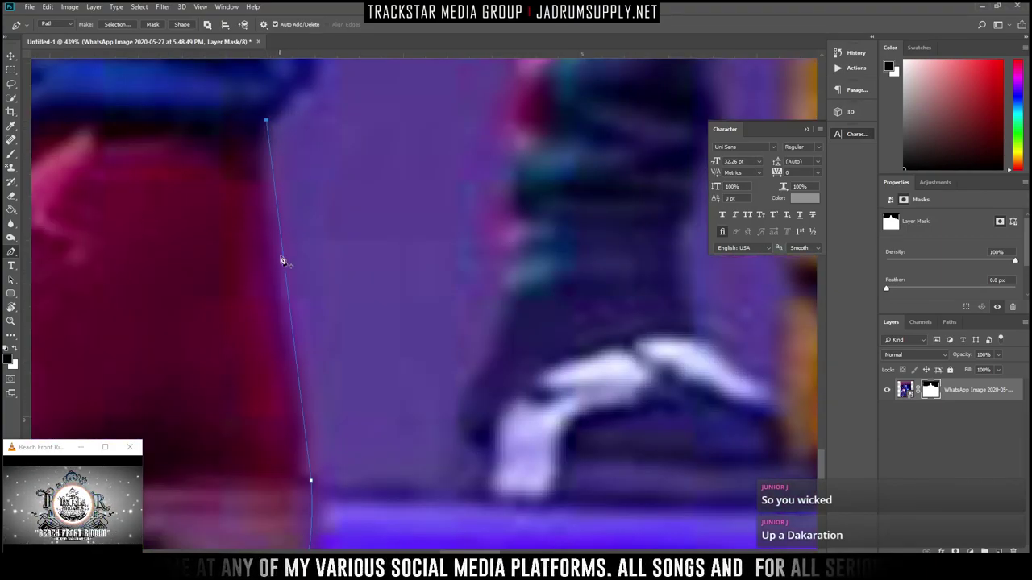
{"action": "left_click_drag", "start_coordinate": [286, 293], "coordinate": [278, 300]}
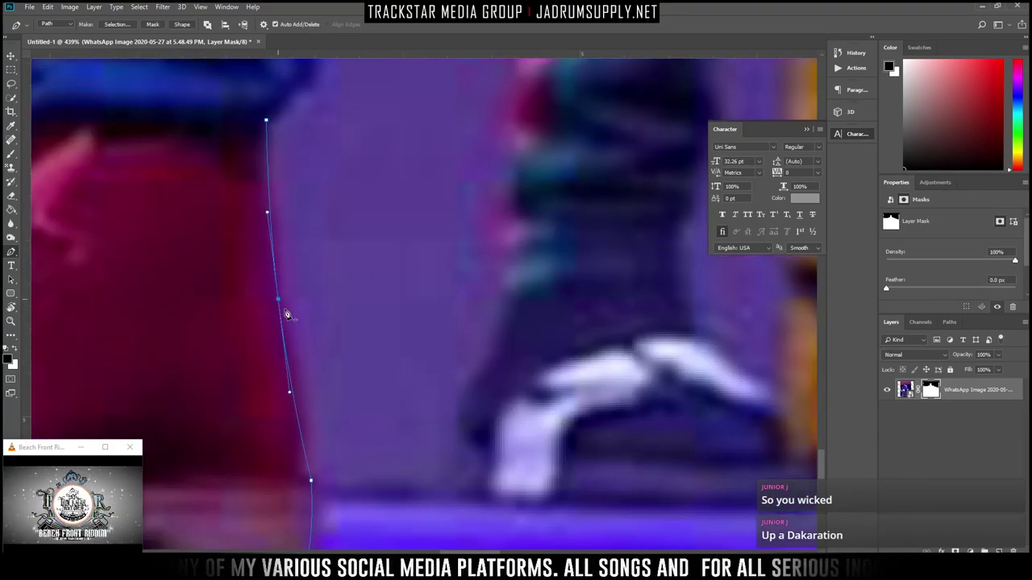
{"action": "left_click", "coordinate": [295, 401]}
{"action": "left_click_drag", "start_coordinate": [295, 401], "coordinate": [303, 400]}
Continue the path around the folds of the left leg's jeans cuff above the boot
{"action": "scroll", "coordinate": [326, 314], "scroll_direction": "up", "scroll_amount": 2}
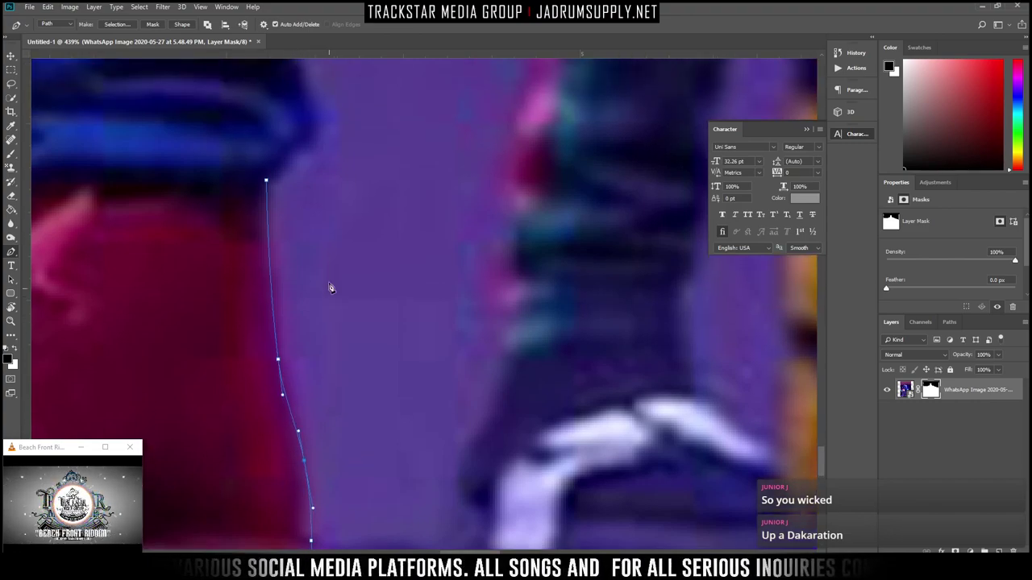
{"action": "left_click_drag", "start_coordinate": [296, 212], "coordinate": [298, 95]}
{"action": "scroll", "coordinate": [332, 99], "scroll_direction": "up", "scroll_amount": 1}
{"action": "scroll", "coordinate": [333, 103], "scroll_direction": "up", "scroll_amount": 2}
Extend the path from the left leg's cuff folds up to the crotch, at the tip of the gap between the legs
{"action": "scroll", "coordinate": [378, 145], "scroll_direction": "down", "scroll_amount": 10}
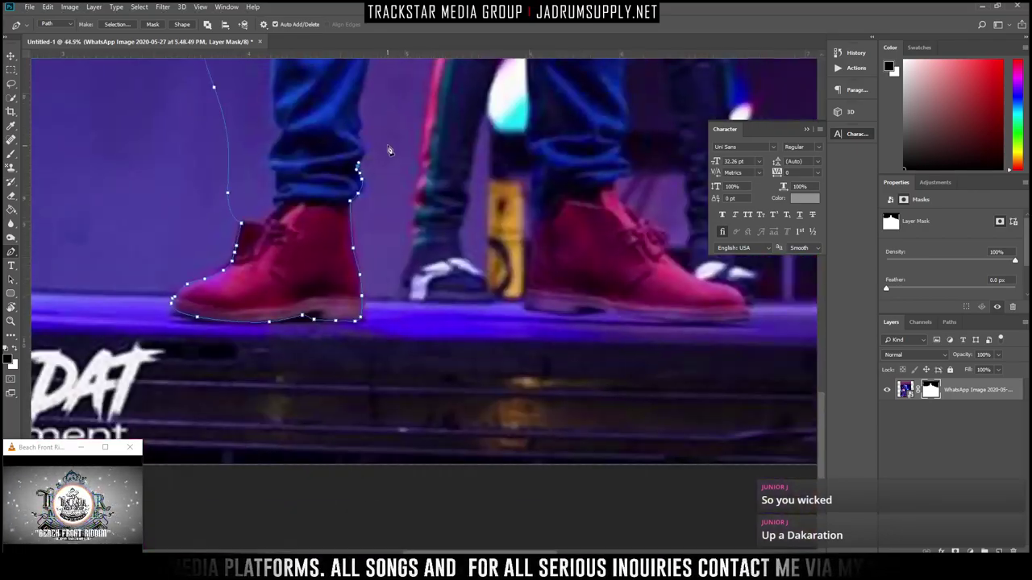
{"action": "scroll", "coordinate": [411, 148], "scroll_direction": "up", "scroll_amount": 12}
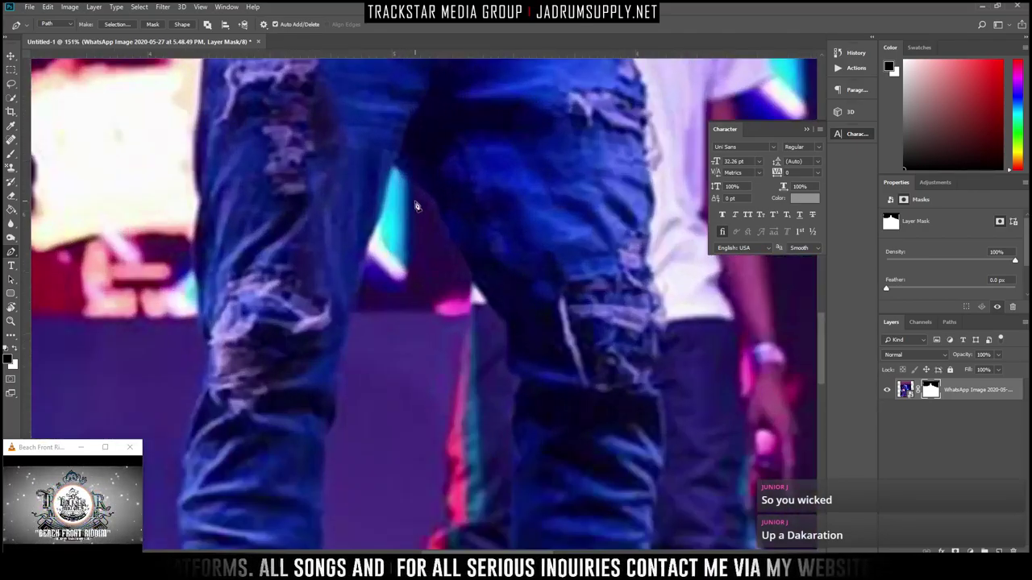
{"action": "scroll", "coordinate": [348, 300], "scroll_direction": "down", "scroll_amount": 3}
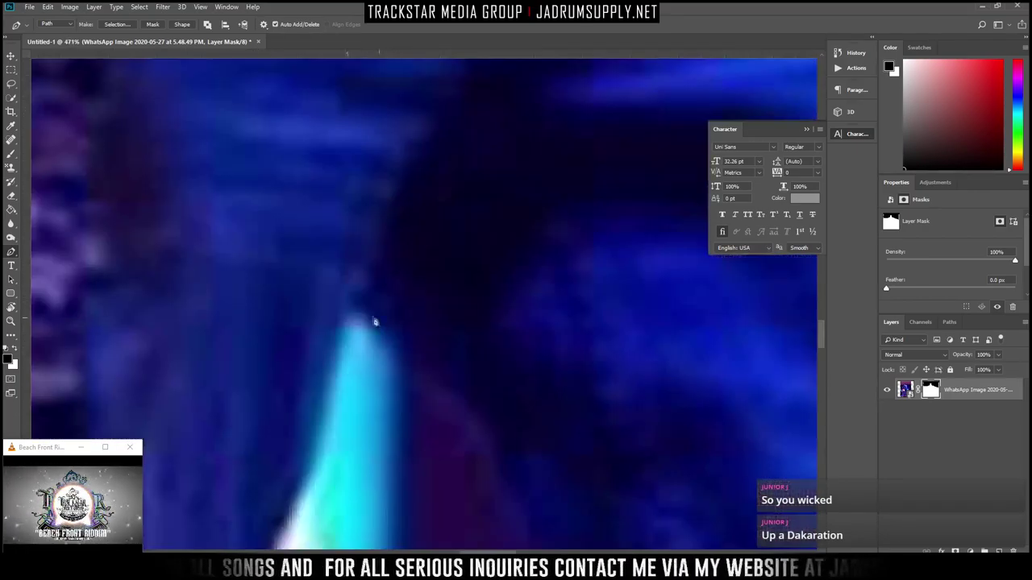
{"action": "scroll", "coordinate": [399, 317], "scroll_direction": "down", "scroll_amount": 3}
{"action": "scroll", "coordinate": [369, 309], "scroll_direction": "down", "scroll_amount": 5}
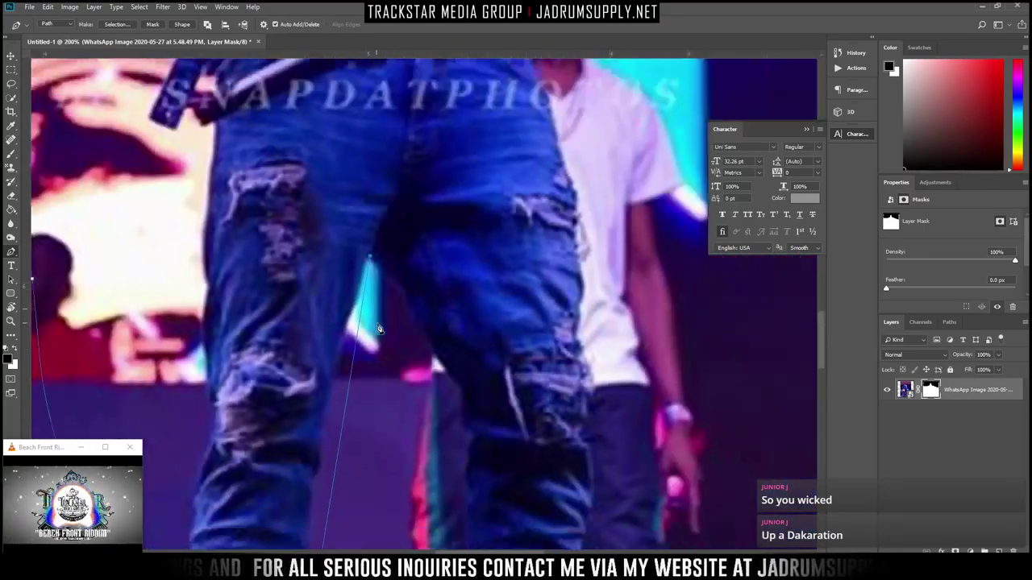
{"action": "scroll", "coordinate": [369, 331], "scroll_direction": "down", "scroll_amount": 6}
{"action": "scroll", "coordinate": [328, 351], "scroll_direction": "down", "scroll_amount": 2}
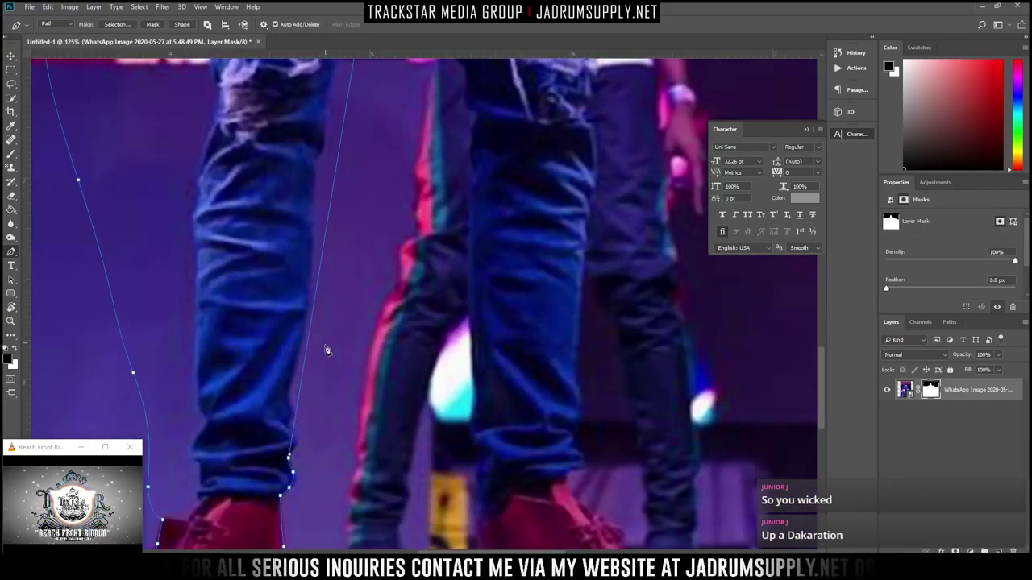
Add anchor points on the long inner-leg segment and fit them to the fold just above the left cuff
{"action": "scroll", "coordinate": [317, 411], "scroll_direction": "up", "scroll_amount": 10}
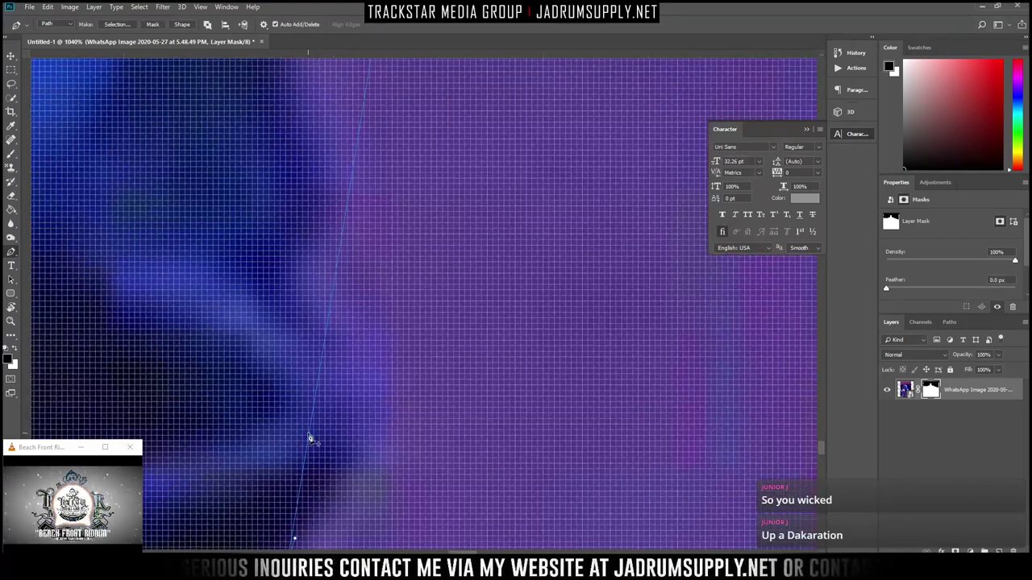
{"action": "left_click_drag", "start_coordinate": [311, 440], "coordinate": [377, 417]}
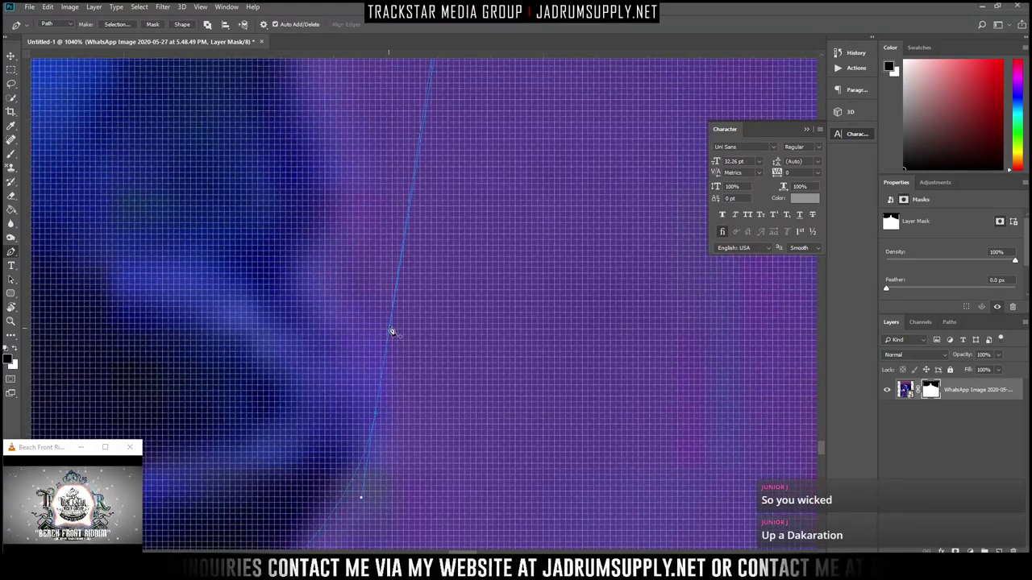
{"action": "left_click_drag", "start_coordinate": [387, 339], "coordinate": [271, 280]}
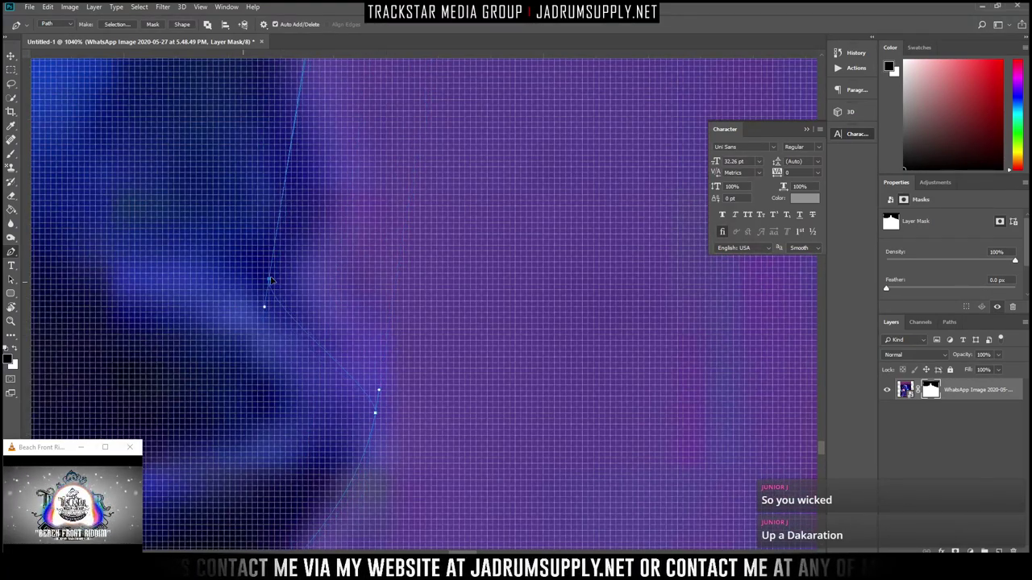
{"action": "left_click", "coordinate": [280, 234]}
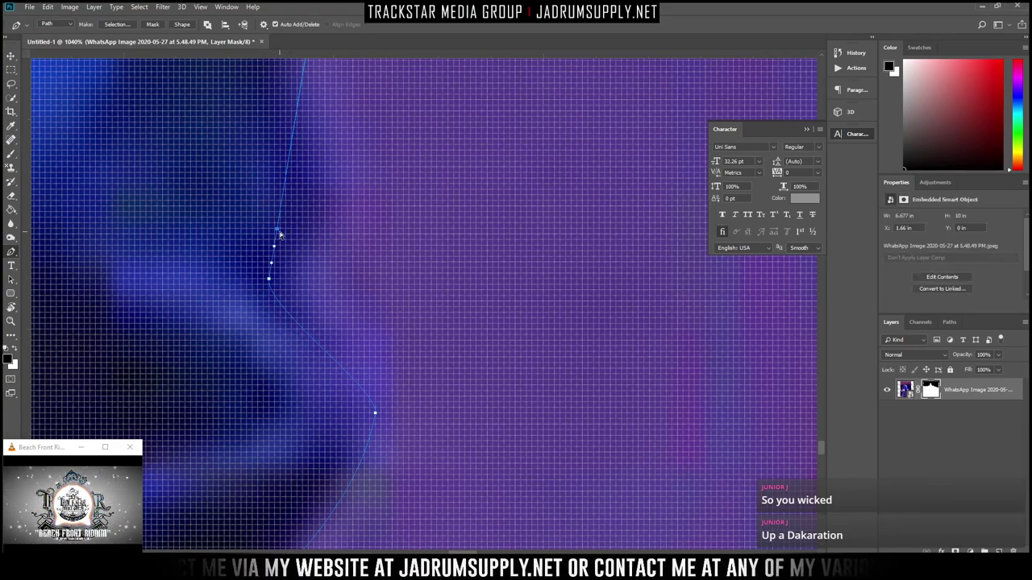
{"action": "left_click_drag", "start_coordinate": [305, 226], "coordinate": [323, 214]}
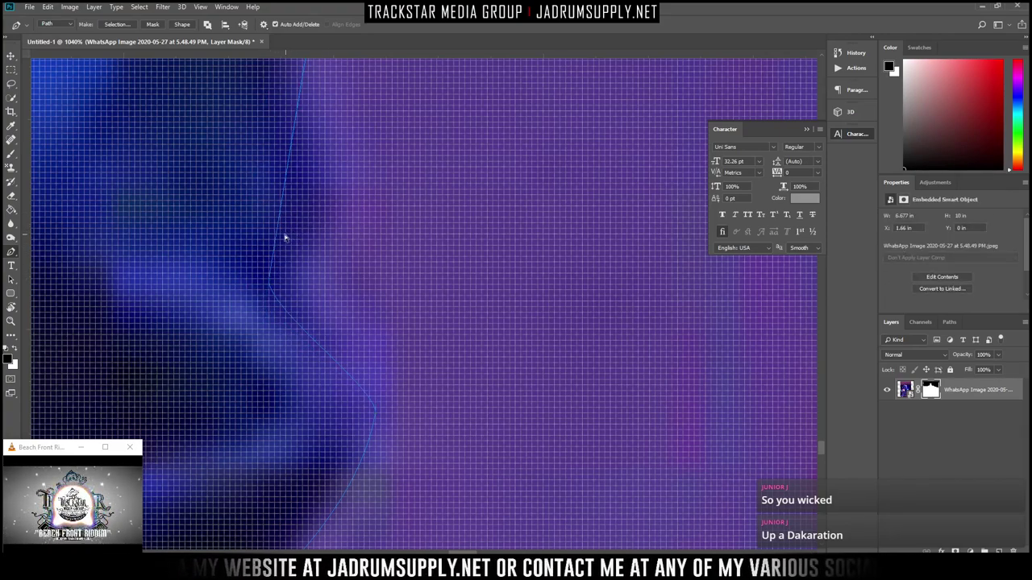
{"action": "left_click", "coordinate": [271, 253], "text": "ctrl"}
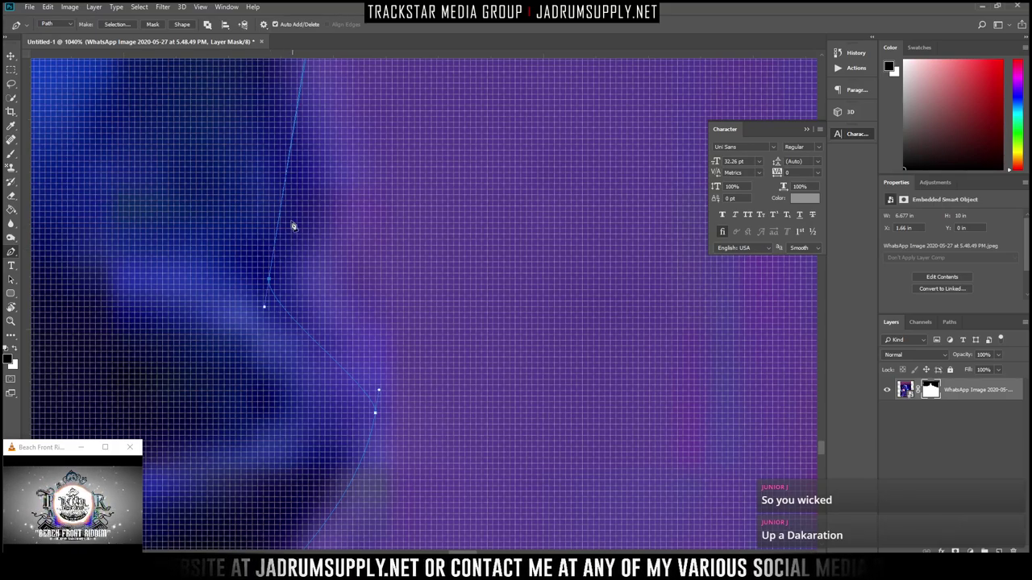
Add anchor points on the inner-leg segment above the left leg's lowest cuff folds and pull them onto the jeans edge
{"action": "scroll", "coordinate": [360, 259], "scroll_direction": "down", "scroll_amount": 4}
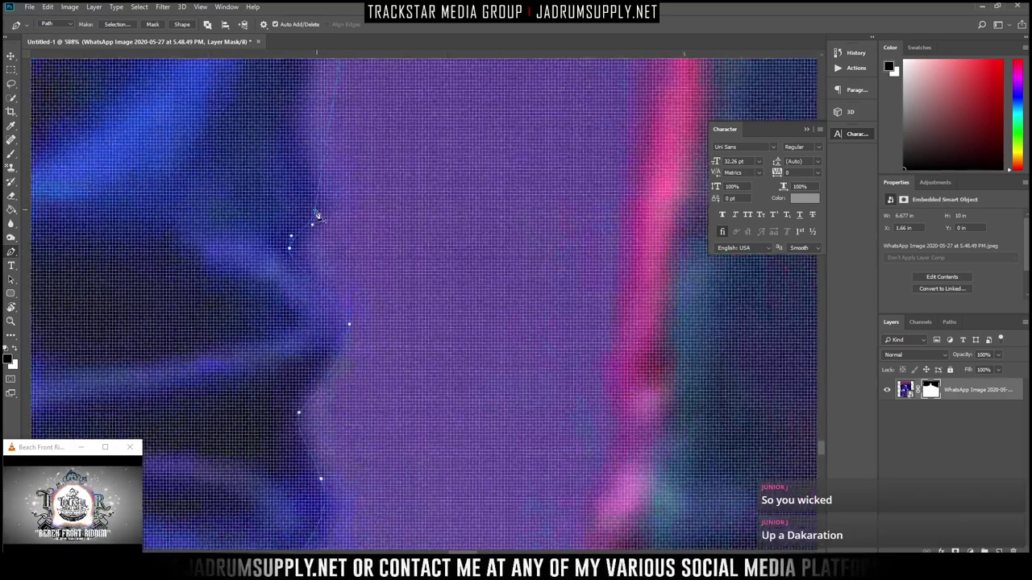
{"action": "scroll", "coordinate": [360, 259], "scroll_direction": "up", "scroll_amount": 1}
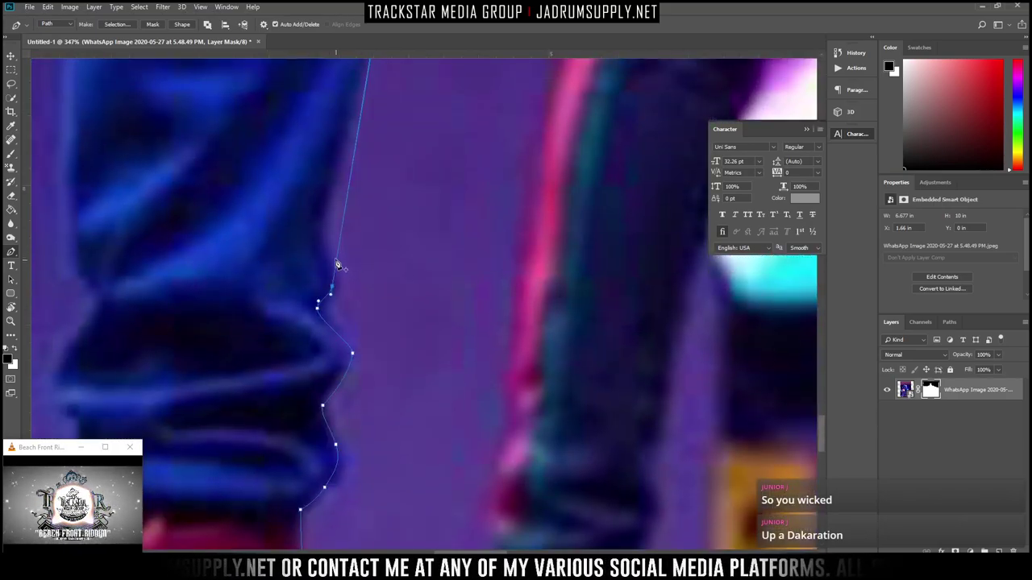
{"action": "left_click_drag", "start_coordinate": [338, 253], "coordinate": [316, 236]}
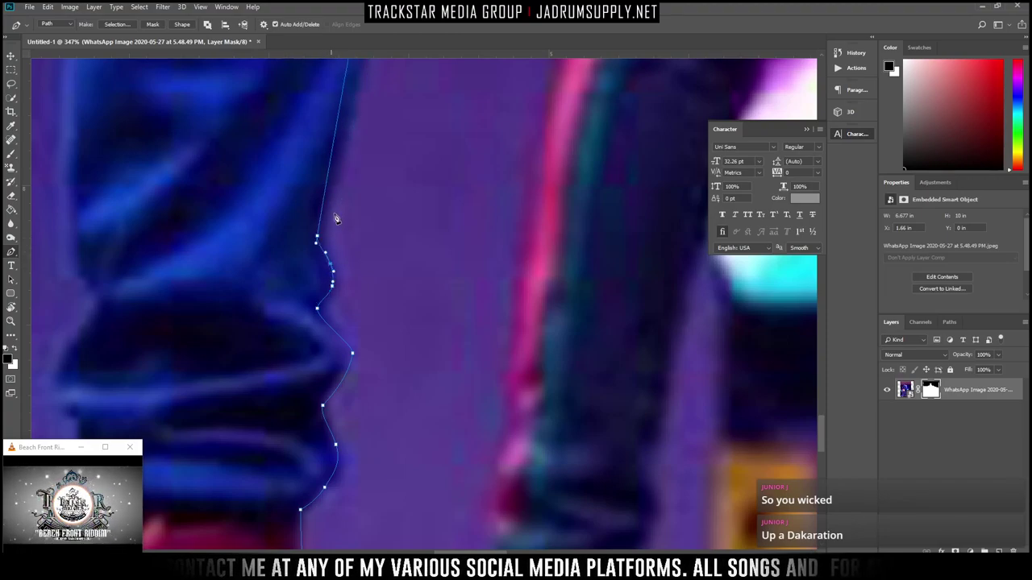
{"action": "scroll", "coordinate": [338, 218], "scroll_direction": "up", "scroll_amount": 5}
{"action": "left_click_drag", "start_coordinate": [339, 214], "coordinate": [353, 209]}
{"action": "scroll", "coordinate": [362, 208], "scroll_direction": "up", "scroll_amount": 8}
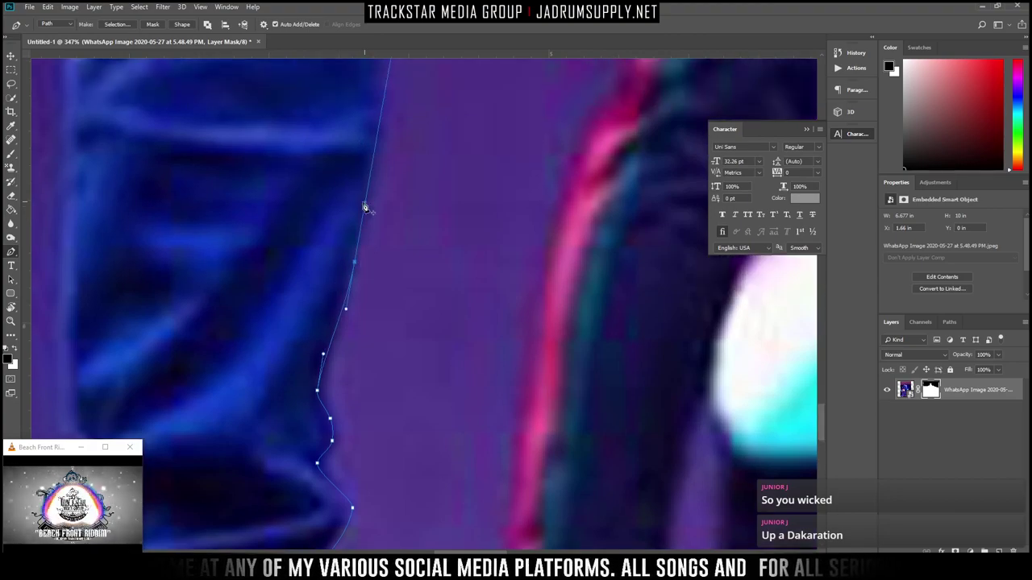
Fit the path to the left leg's inner calf by adding anchor points and shifting them onto the creased denim edge
{"action": "left_click", "coordinate": [369, 295]}
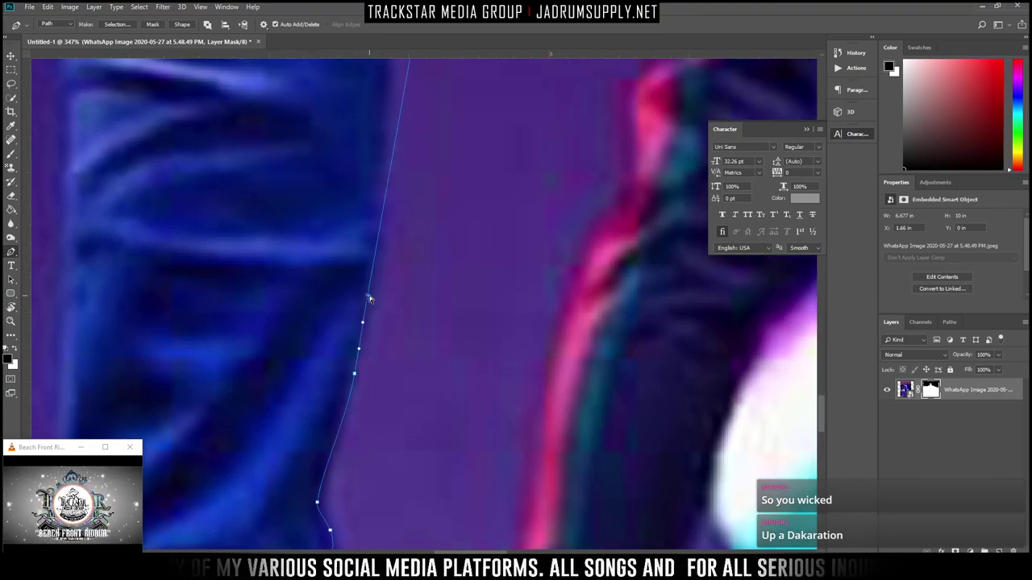
{"action": "left_click_drag", "start_coordinate": [369, 296], "coordinate": [371, 289]}
{"action": "scroll", "coordinate": [374, 287], "scroll_direction": "up", "scroll_amount": 2}
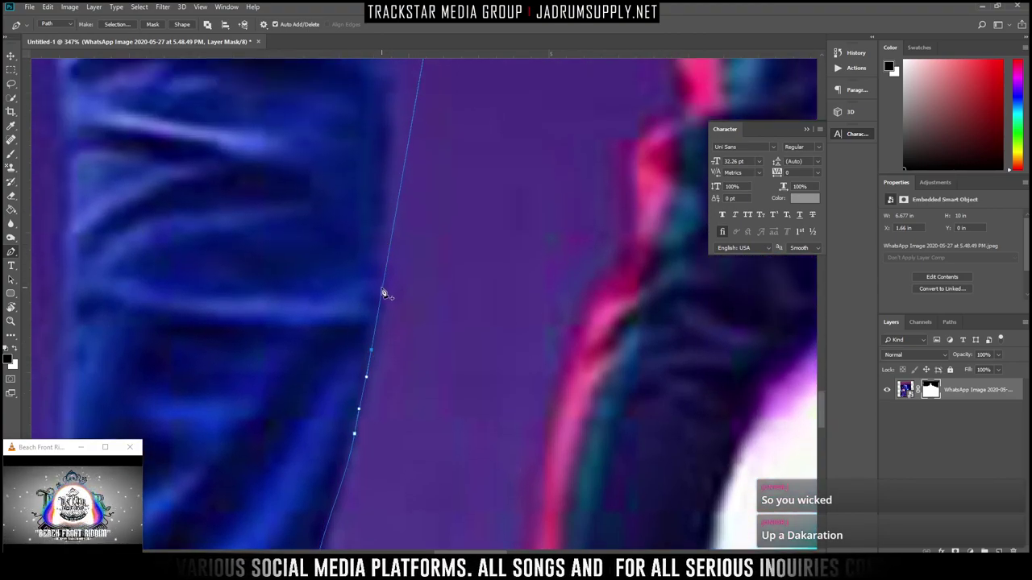
{"action": "left_click_drag", "start_coordinate": [392, 238], "coordinate": [382, 229]}
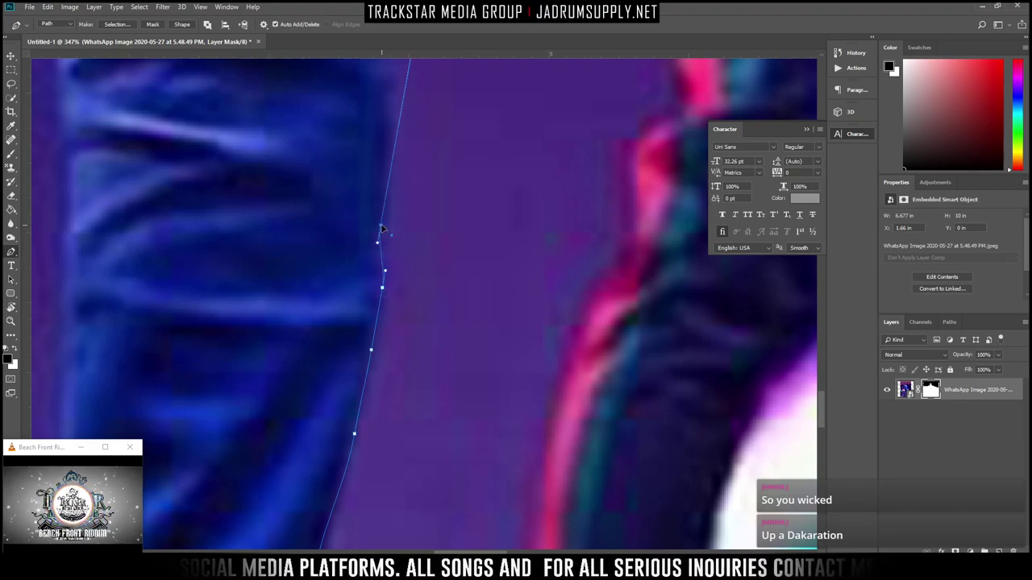
{"action": "scroll", "coordinate": [391, 219], "scroll_direction": "up", "scroll_amount": 3}
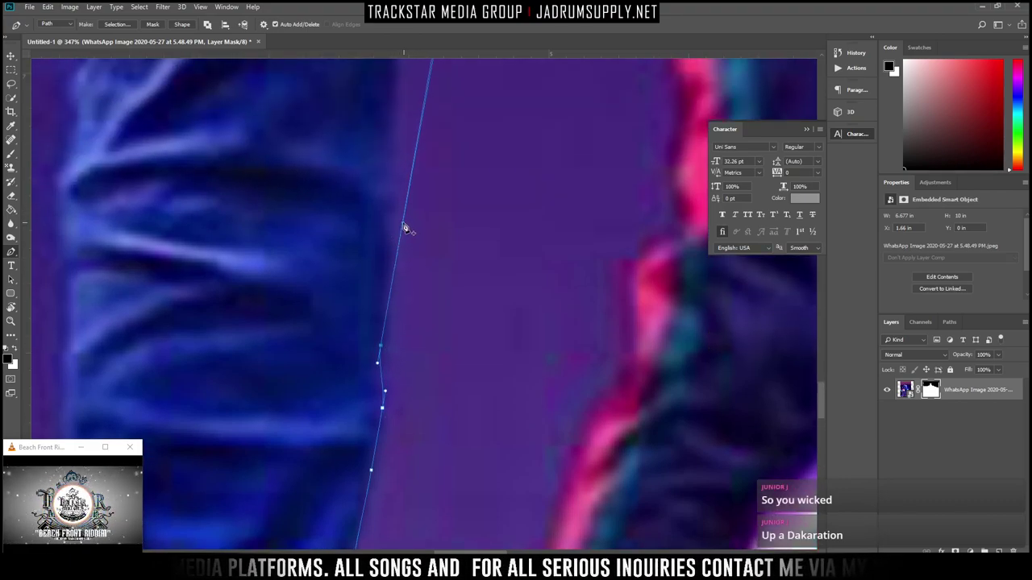
{"action": "left_click_drag", "start_coordinate": [402, 227], "coordinate": [388, 218]}
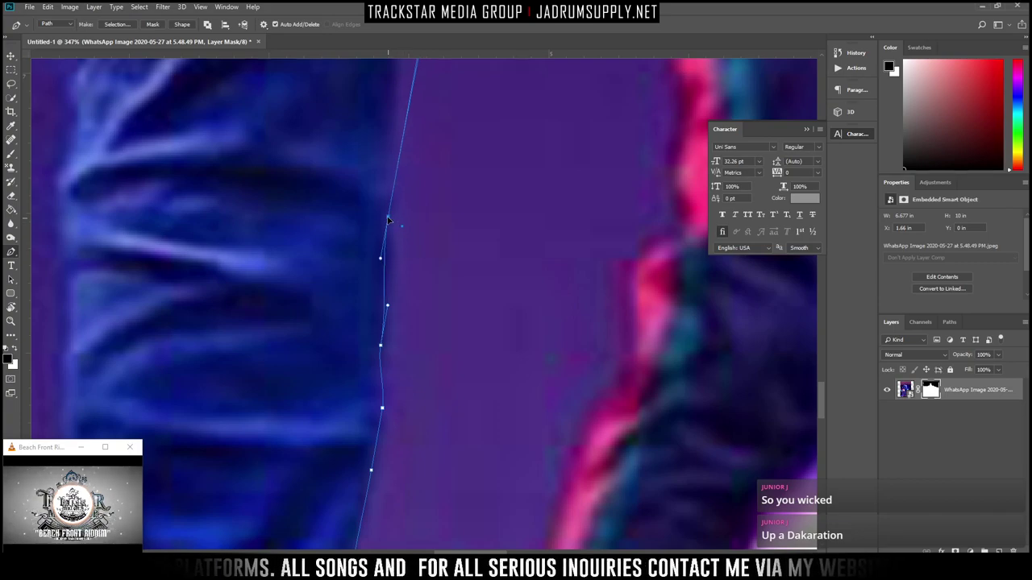
{"action": "left_click", "coordinate": [384, 264]}
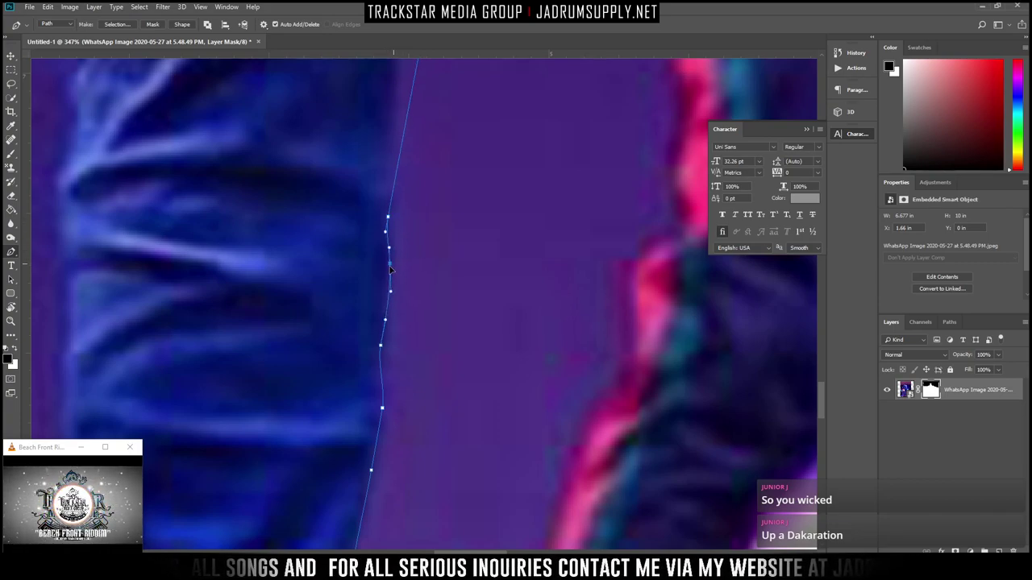
Refine the path along the left leg's inner edge from mid-calf to just below the knee with further anchor points
{"action": "scroll", "coordinate": [407, 249], "scroll_direction": "up", "scroll_amount": 3}
{"action": "left_click", "coordinate": [399, 287]}
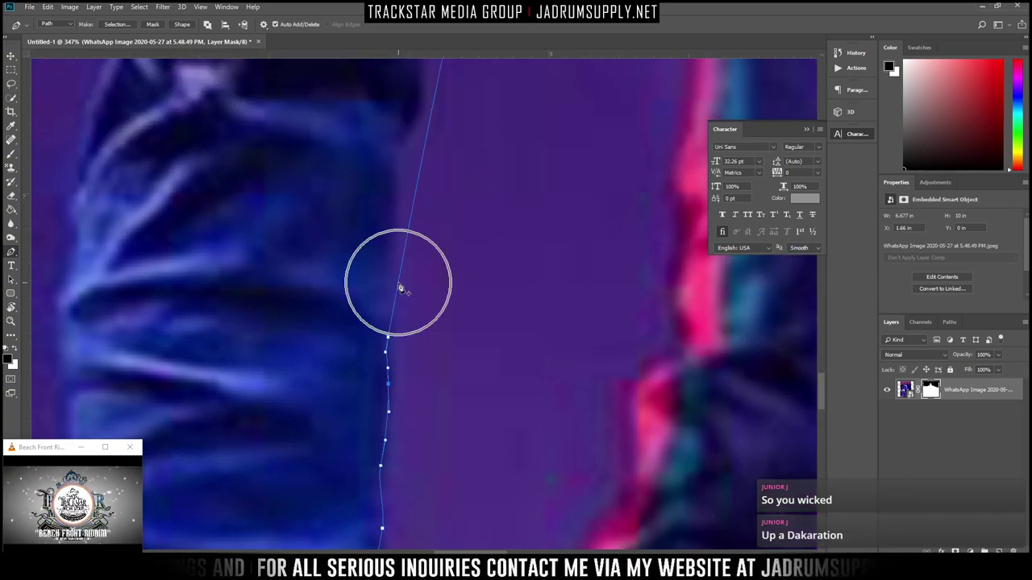
{"action": "left_click_drag", "start_coordinate": [398, 284], "coordinate": [397, 240]}
{"action": "left_click", "coordinate": [396, 242]}
{"action": "left_click", "coordinate": [397, 241]}
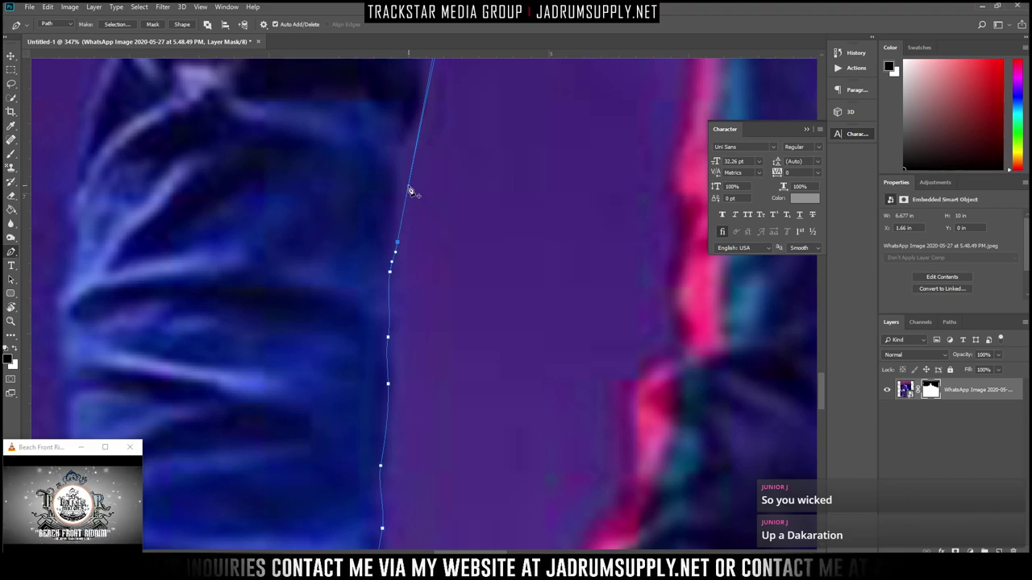
{"action": "left_click_drag", "start_coordinate": [408, 186], "coordinate": [399, 166]}
Place an anchor point at the dark fold below the left knee and pull the path outward around it
{"action": "scroll", "coordinate": [401, 174], "scroll_direction": "up", "scroll_amount": 2}
{"action": "left_click", "coordinate": [410, 240]}
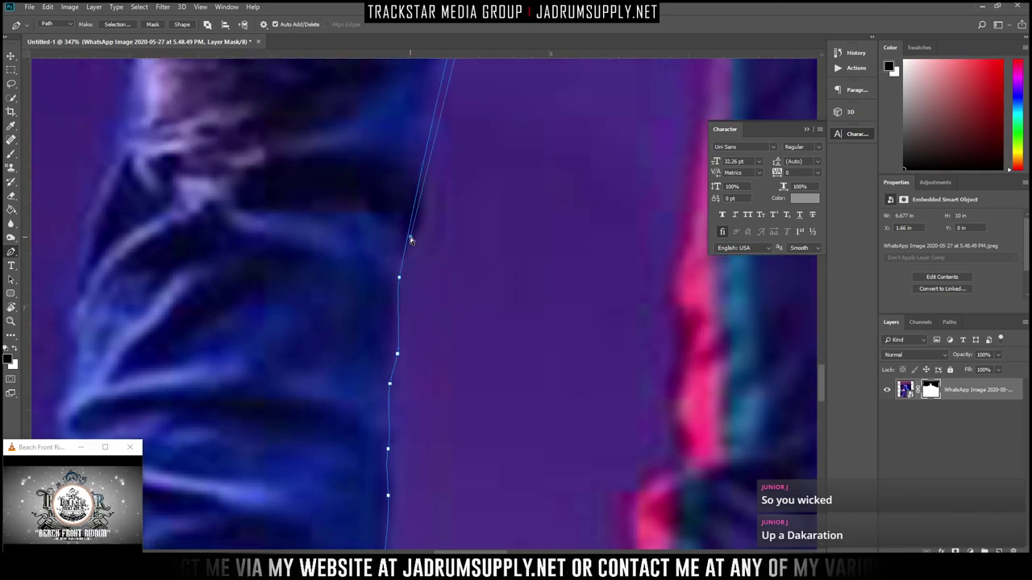
{"action": "key", "text": "ctrl+z"}
{"action": "left_click", "coordinate": [408, 239]}
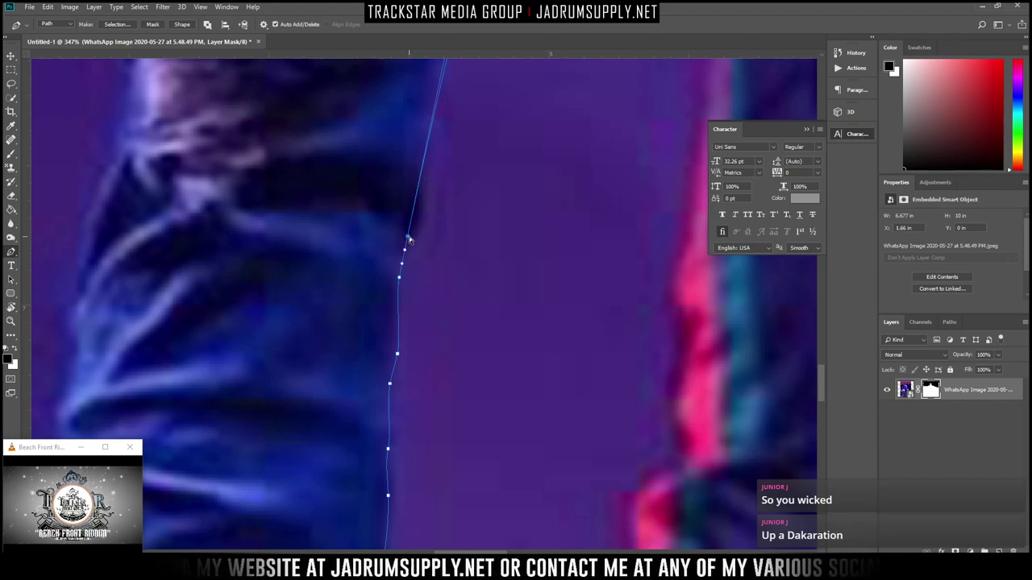
{"action": "left_click_drag", "start_coordinate": [409, 238], "coordinate": [438, 240]}
{"action": "scroll", "coordinate": [437, 240], "scroll_direction": "up", "scroll_amount": 3}
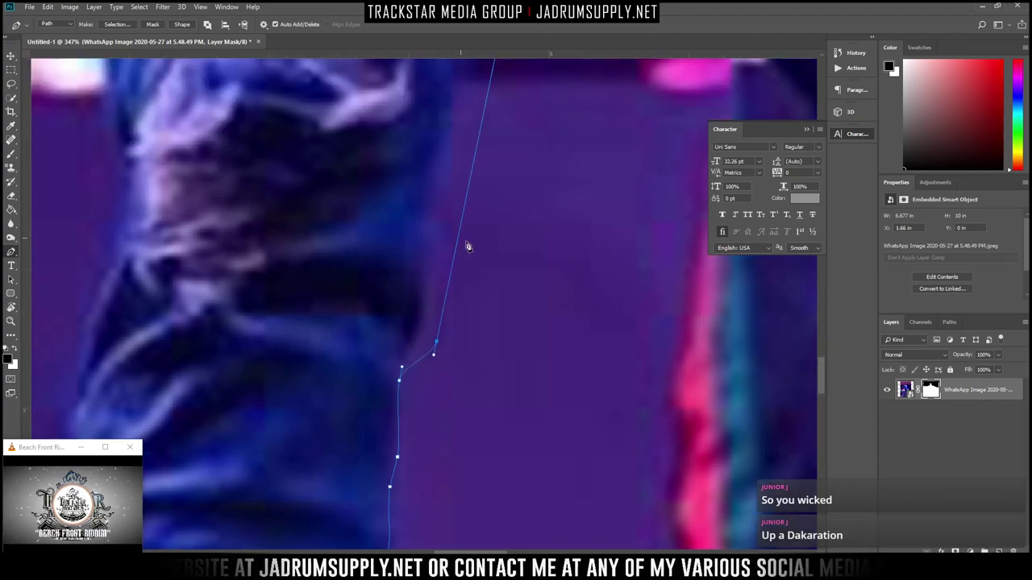
Shape the path beside the left knee with added anchor points, moving them toward the inner edge of the jeans
{"action": "left_click", "coordinate": [457, 241]}
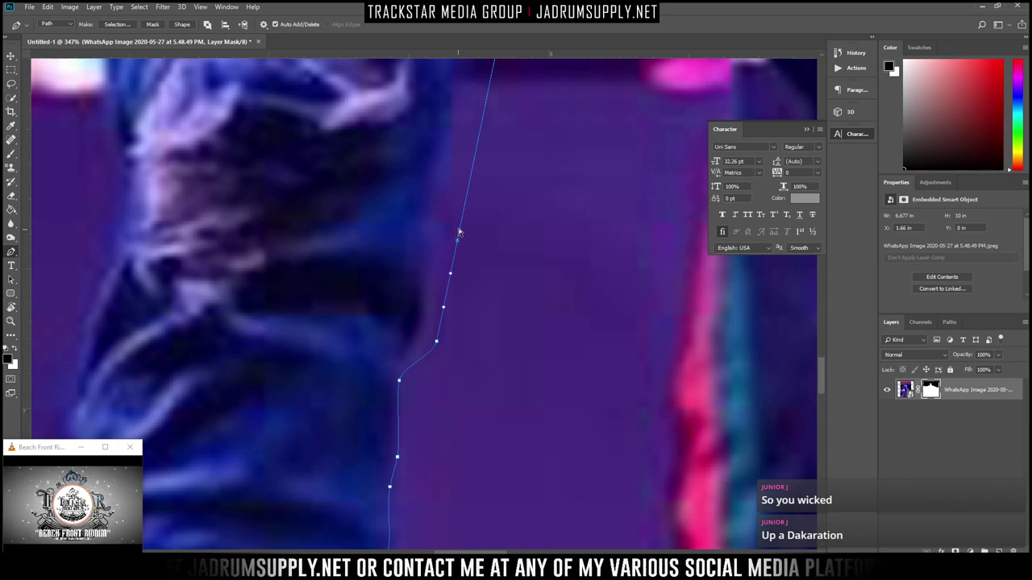
{"action": "left_click", "coordinate": [463, 216]}
{"action": "left_click_drag", "start_coordinate": [463, 216], "coordinate": [442, 191]}
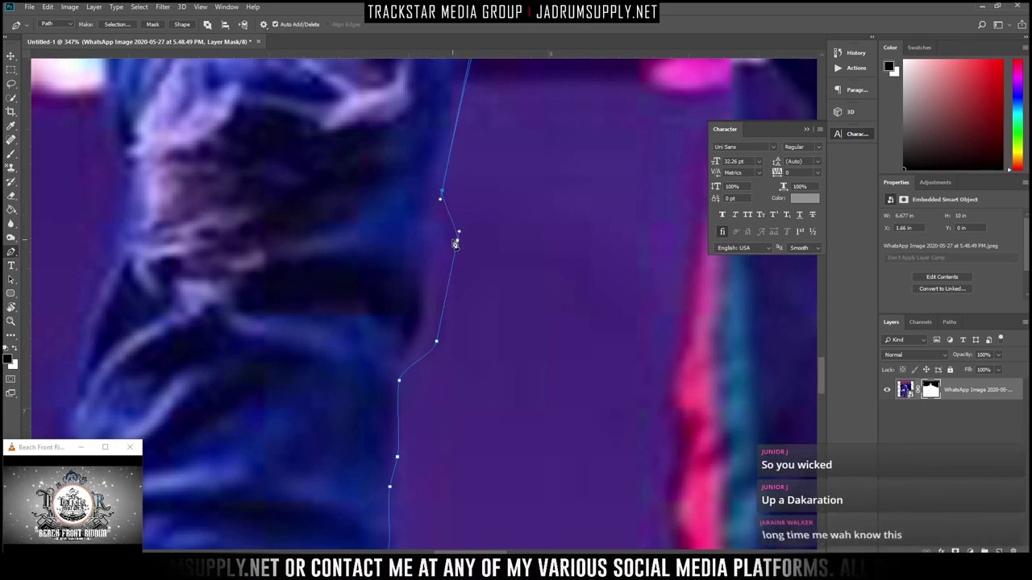
{"action": "key", "text": "ctrl+z"}
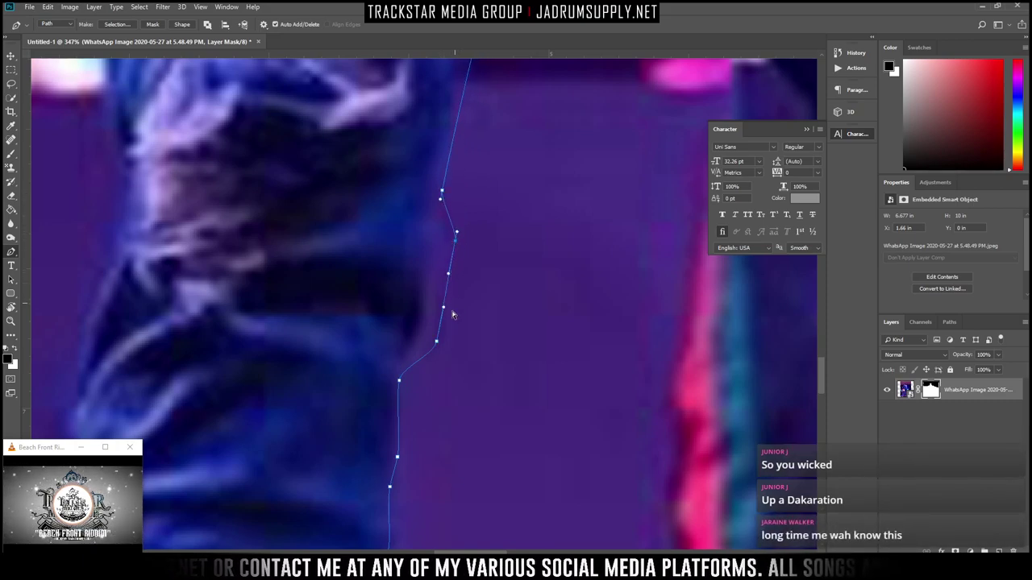
{"action": "mouse_move", "coordinate": [437, 346]}
{"action": "left_mouse_down"}
{"action": "mouse_move", "coordinate": [427, 350]}
{"action": "mouse_move", "coordinate": [429, 338]}
{"action": "left_mouse_up"}
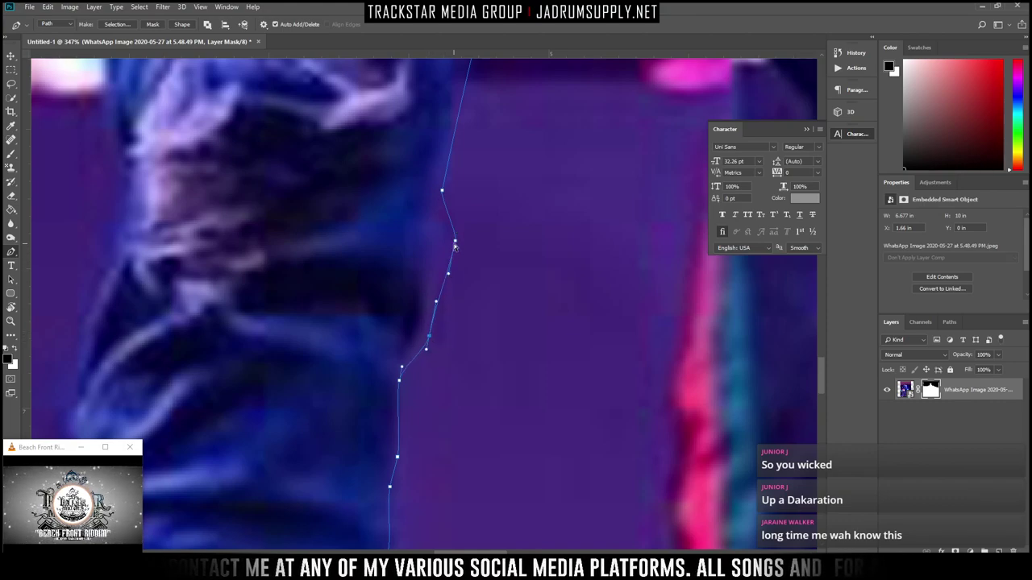
{"action": "key", "text": "ctrl+z"}
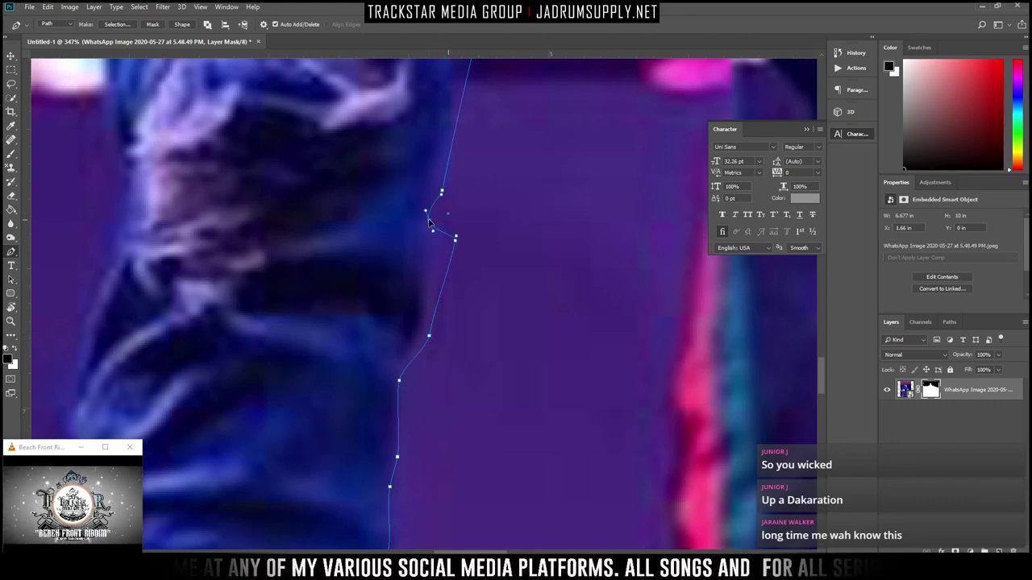
{"action": "left_click", "coordinate": [442, 233]}
{"action": "left_click_drag", "start_coordinate": [443, 233], "coordinate": [444, 228]}
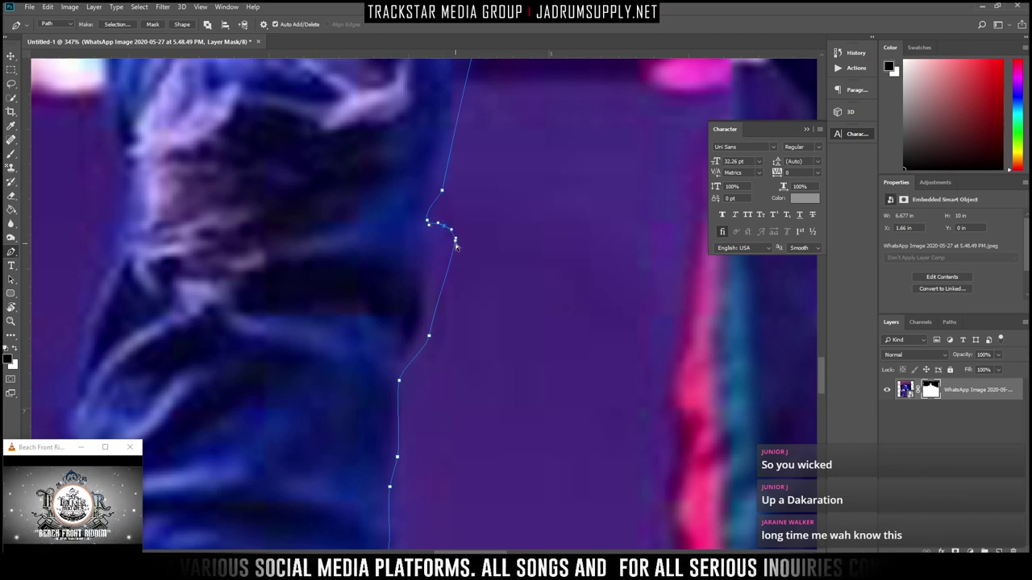
{"action": "key", "text": "ctrl+z"}
Fit the path to the left leg's inner edge beside the ripped knee by adding and repositioning anchor points
{"action": "scroll", "coordinate": [455, 237], "scroll_direction": "up", "scroll_amount": 5}
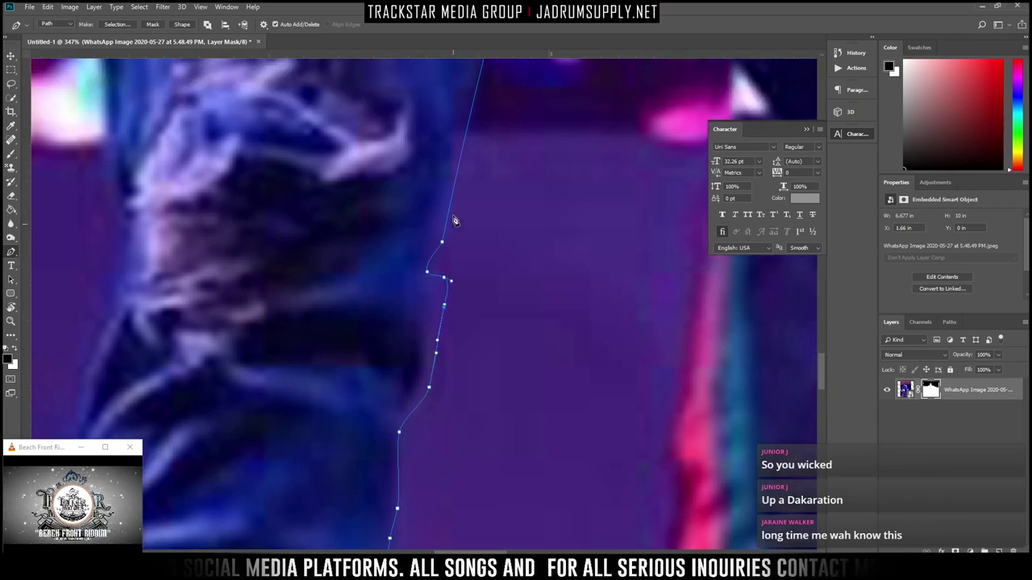
{"action": "scroll", "coordinate": [455, 231], "scroll_direction": "up", "scroll_amount": 7}
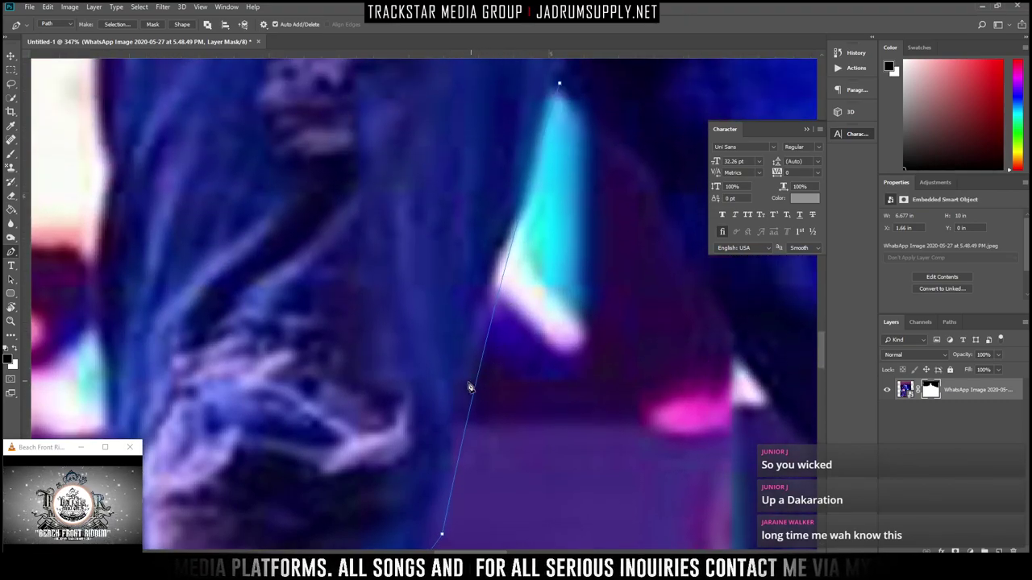
{"action": "left_click", "coordinate": [456, 473]}
{"action": "left_click", "coordinate": [448, 503]}
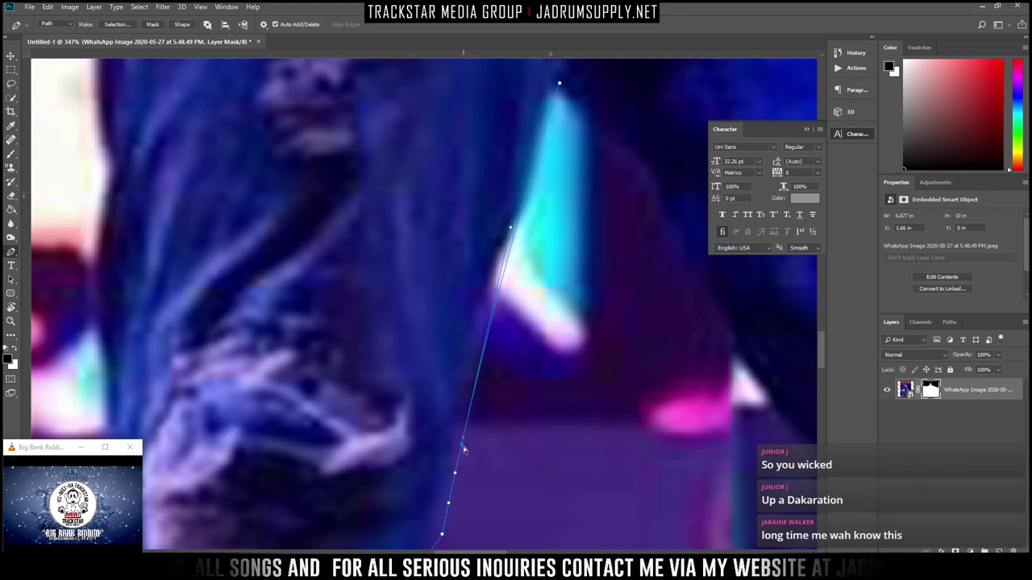
{"action": "left_click_drag", "start_coordinate": [462, 444], "coordinate": [451, 480]}
{"action": "left_click", "coordinate": [447, 476]}
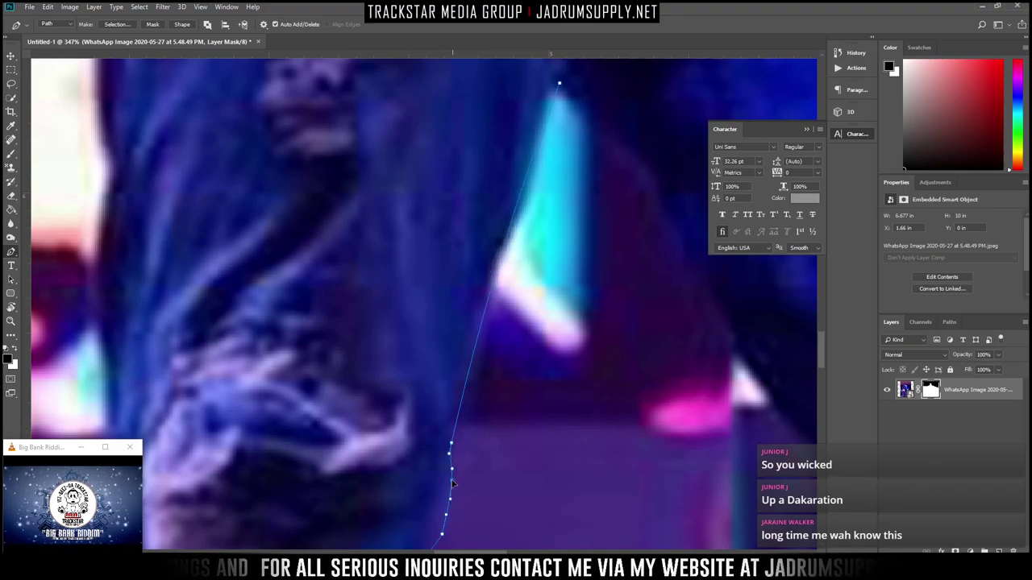
{"action": "left_click", "coordinate": [463, 394]}
{"action": "left_click_drag", "start_coordinate": [462, 395], "coordinate": [447, 384]}
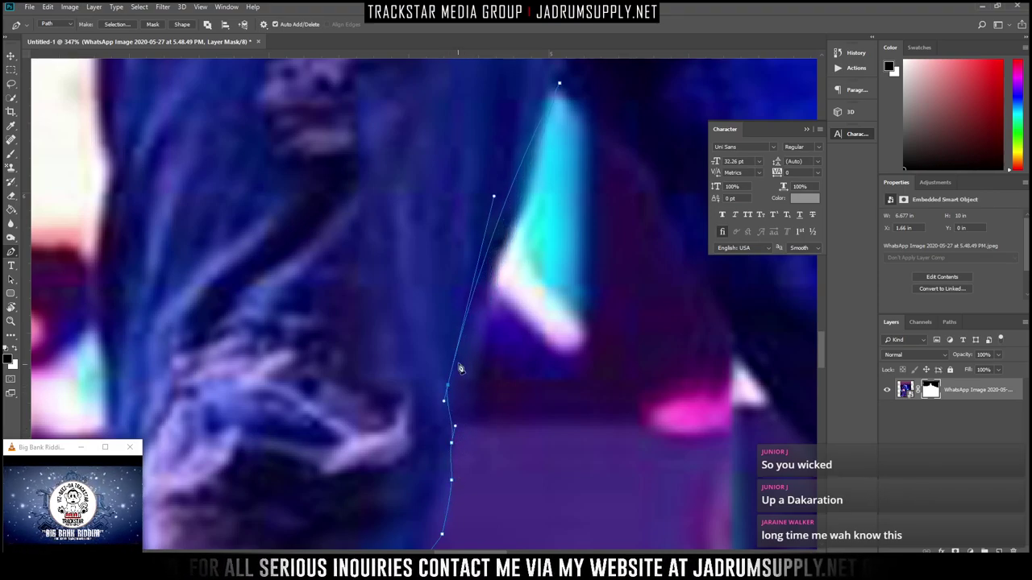
Fit the path to the left leg's inner thigh, following the bright gap between the legs up to its tip
{"action": "left_click", "coordinate": [460, 338]}
{"action": "left_click_drag", "start_coordinate": [461, 339], "coordinate": [474, 341]}
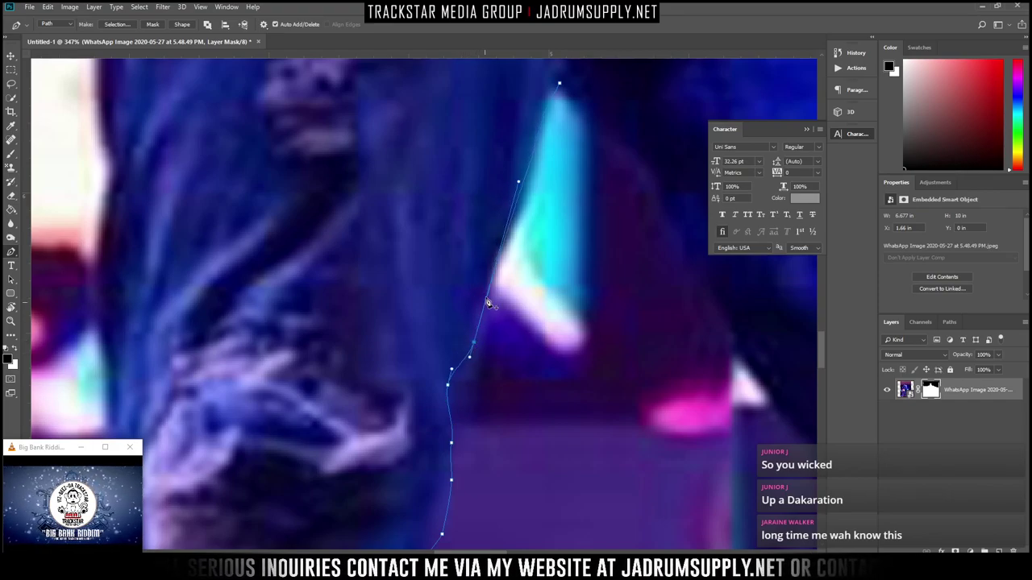
{"action": "left_click", "coordinate": [496, 267]}
{"action": "left_click_drag", "start_coordinate": [496, 267], "coordinate": [492, 262]}
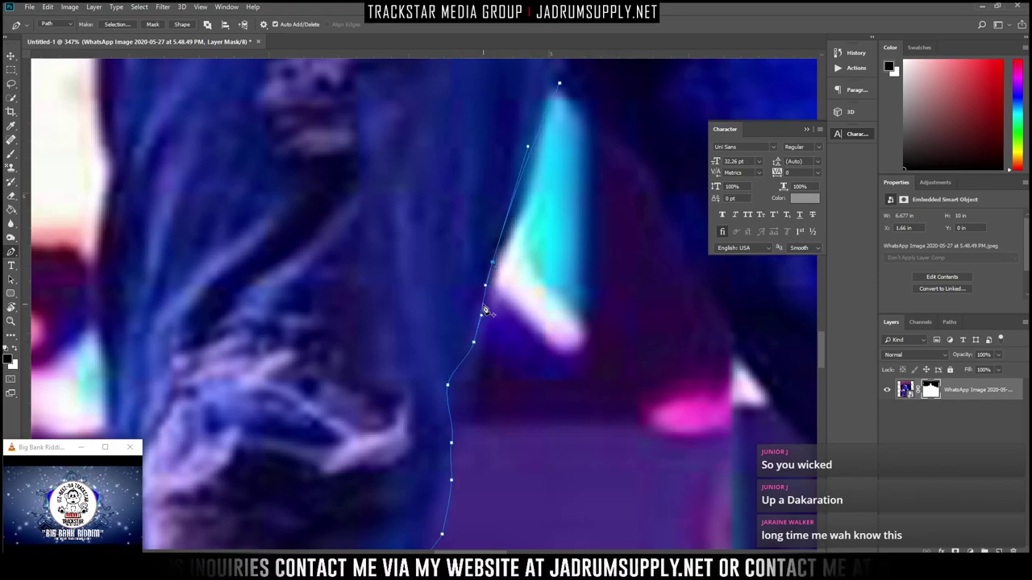
{"action": "left_click", "coordinate": [482, 307]}
{"action": "left_click_drag", "start_coordinate": [483, 307], "coordinate": [487, 307]}
{"action": "scroll", "coordinate": [503, 264], "scroll_direction": "up", "scroll_amount": 2}
{"action": "left_click", "coordinate": [509, 259]}
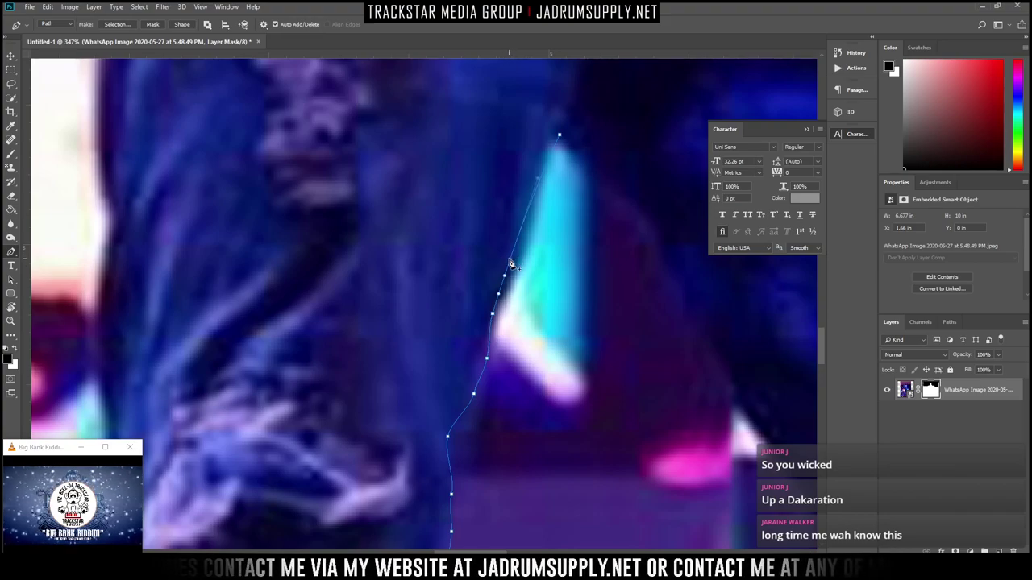
{"action": "left_click_drag", "start_coordinate": [509, 259], "coordinate": [517, 269]}
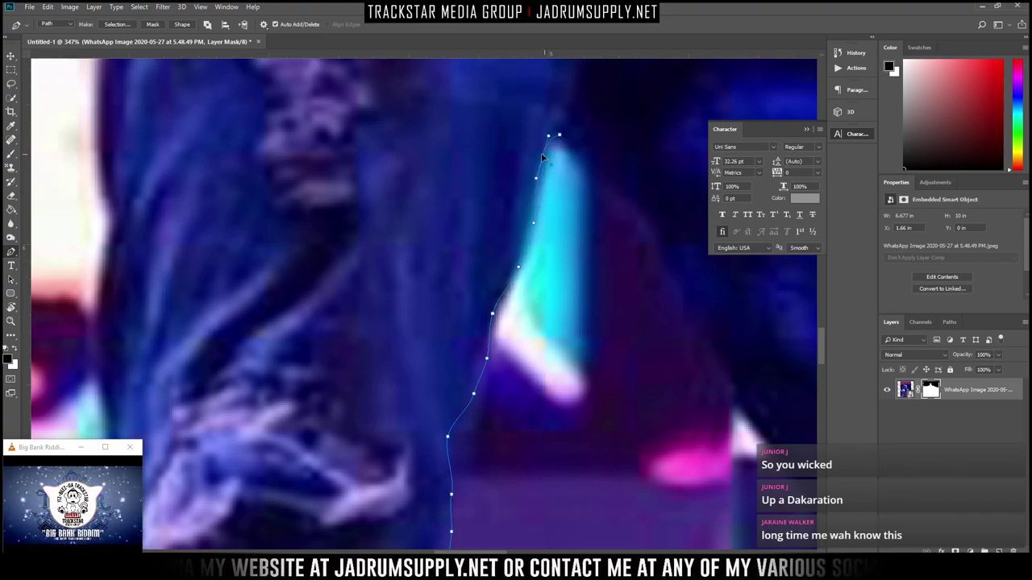
Extend the path from the tip of the gap down the right leg's inner thigh with curved anchor points
{"action": "left_click_drag", "start_coordinate": [585, 158], "coordinate": [629, 201]}
{"action": "left_click_drag", "start_coordinate": [648, 220], "coordinate": [689, 287]}
{"action": "left_click_drag", "start_coordinate": [697, 304], "coordinate": [719, 344]}
{"action": "left_click_drag", "start_coordinate": [728, 354], "coordinate": [771, 443]}
Continue the path down the right leg's inner edge from the small white highlight to the fold at the knee
{"action": "scroll", "coordinate": [729, 428], "scroll_direction": "down", "scroll_amount": 5}
{"action": "scroll", "coordinate": [728, 432], "scroll_direction": "down", "scroll_amount": 8}
{"action": "scroll", "coordinate": [456, 323], "scroll_direction": "up", "scroll_amount": 7}
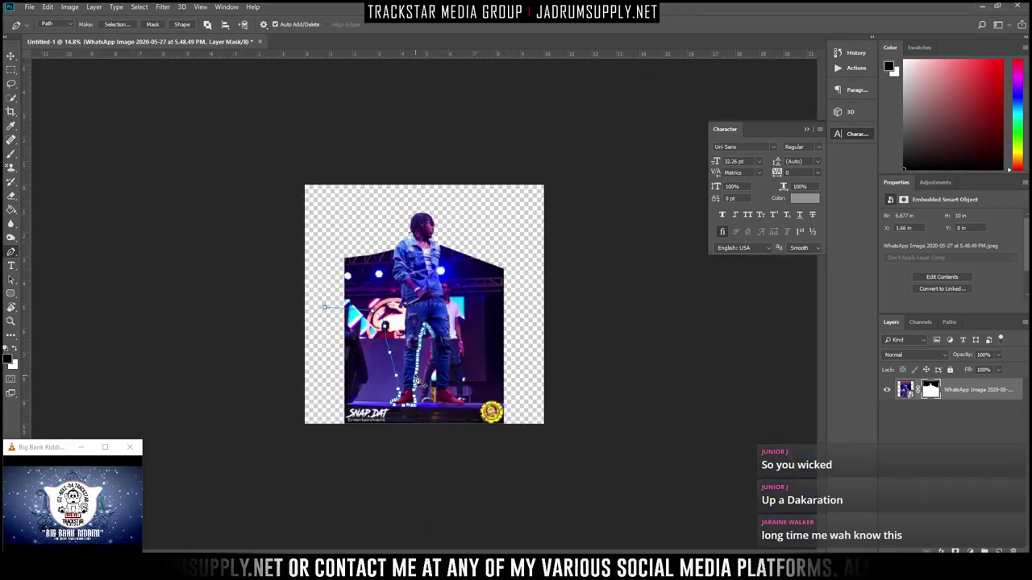
{"action": "scroll", "coordinate": [461, 321], "scroll_direction": "down", "scroll_amount": 4}
{"action": "scroll", "coordinate": [460, 322], "scroll_direction": "up", "scroll_amount": 2}
{"action": "scroll", "coordinate": [497, 306], "scroll_direction": "up", "scroll_amount": 6}
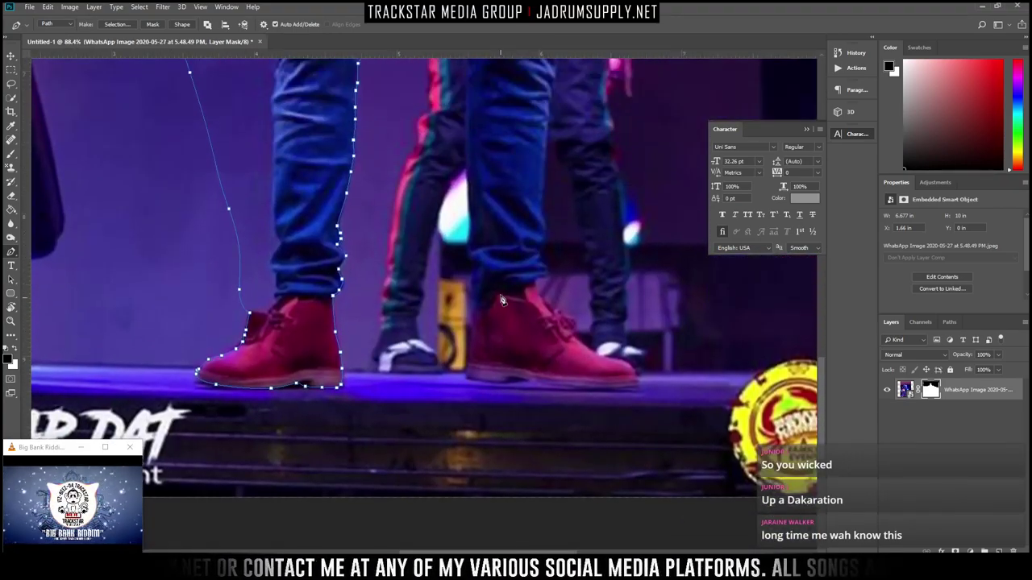
{"action": "scroll", "coordinate": [431, 222], "scroll_direction": "up", "scroll_amount": 8}
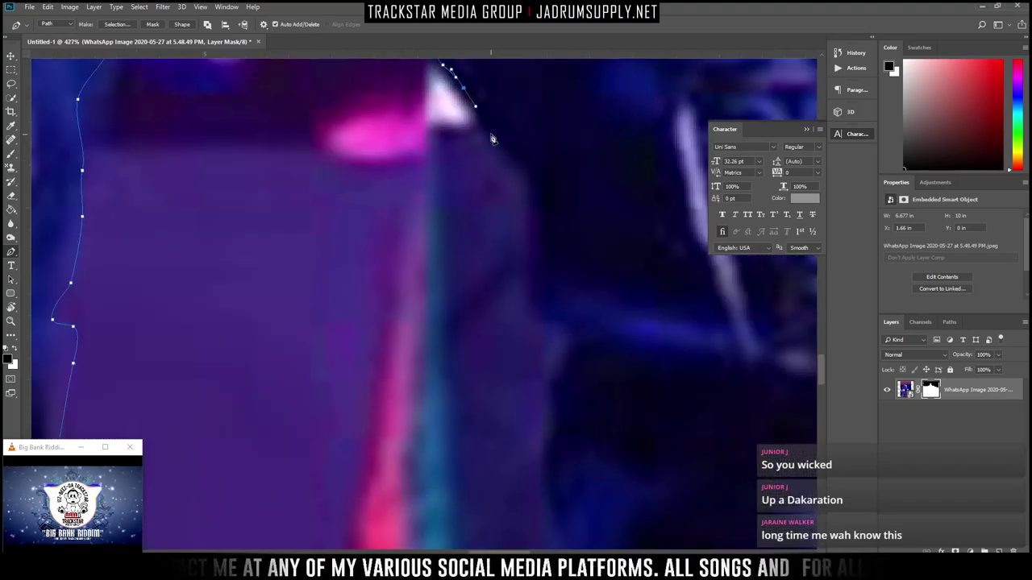
{"action": "left_click", "coordinate": [484, 129]}
{"action": "left_click", "coordinate": [501, 150]}
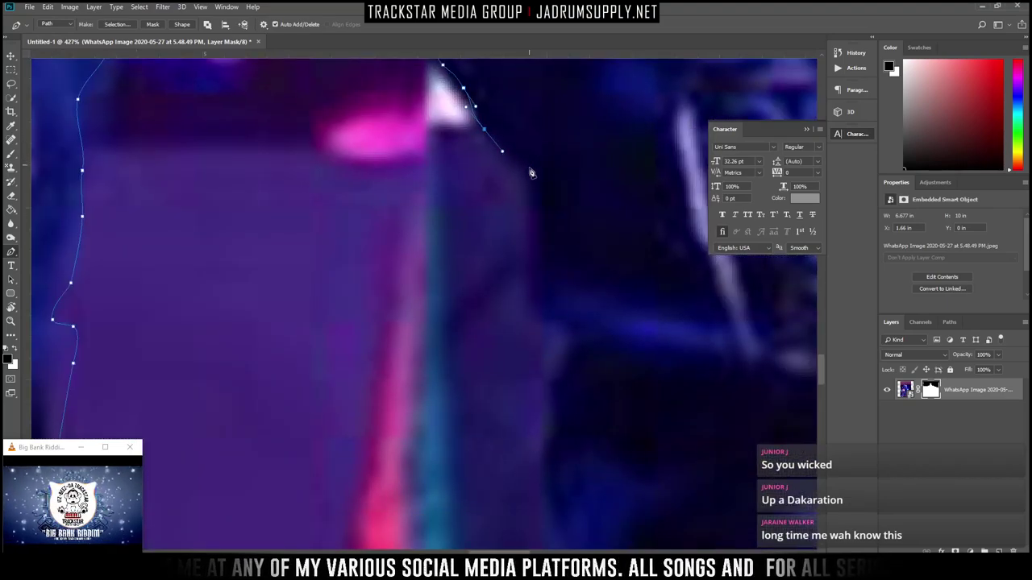
{"action": "left_click", "coordinate": [528, 167]}
{"action": "left_click", "coordinate": [536, 214]}
{"action": "left_click", "coordinate": [537, 290]}
{"action": "left_click", "coordinate": [538, 311]}
{"action": "left_click", "coordinate": [548, 323]}
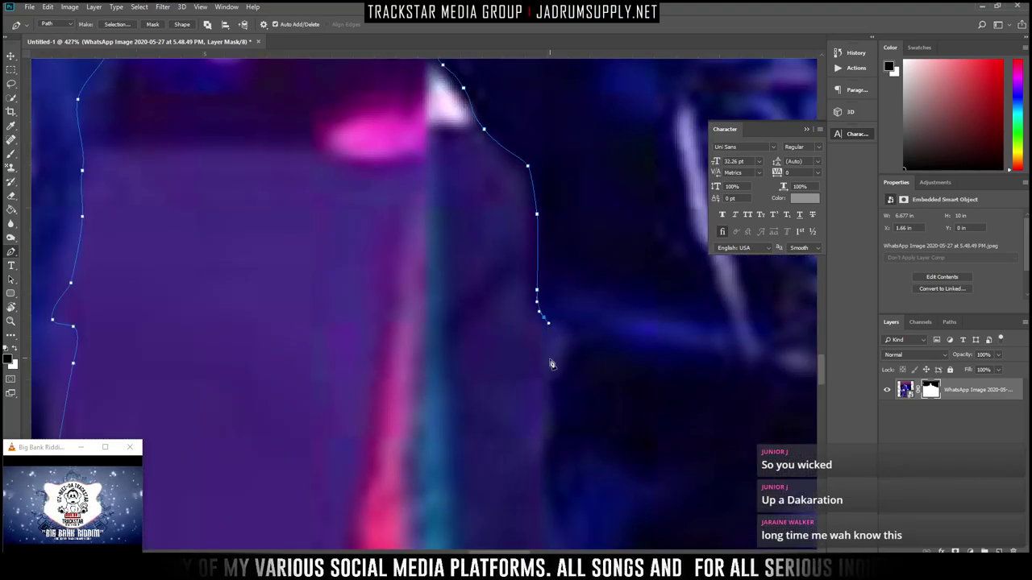
Extend the path down the right leg's inner edge below the knee fold with curved anchor points
{"action": "left_click_drag", "start_coordinate": [551, 365], "coordinate": [552, 378]}
{"action": "scroll", "coordinate": [547, 401], "scroll_direction": "down", "scroll_amount": 3}
{"action": "left_click_drag", "start_coordinate": [542, 320], "coordinate": [550, 376]}
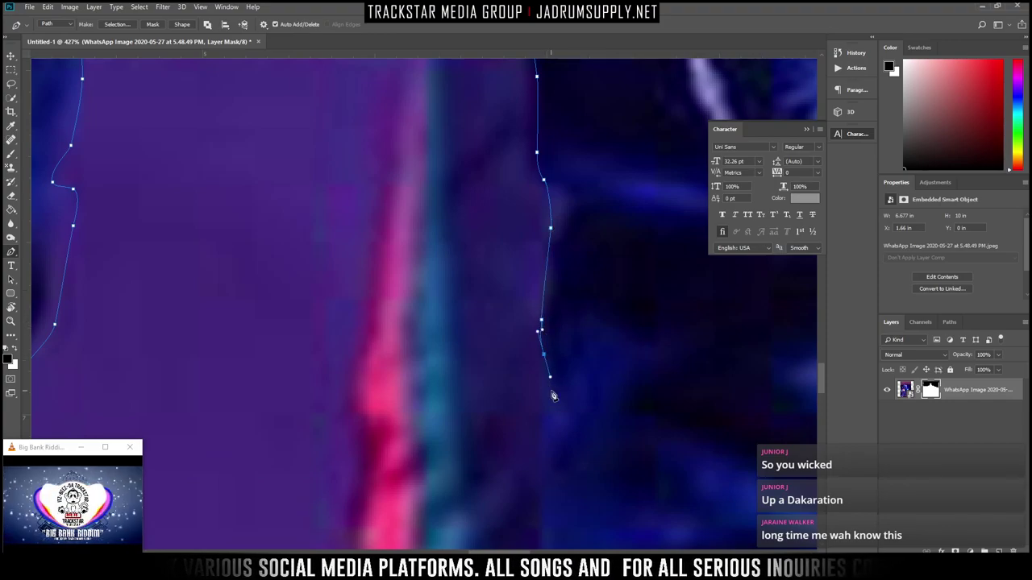
{"action": "left_click_drag", "start_coordinate": [554, 475], "coordinate": [536, 403]}
{"action": "left_click_drag", "start_coordinate": [539, 458], "coordinate": [539, 386]}
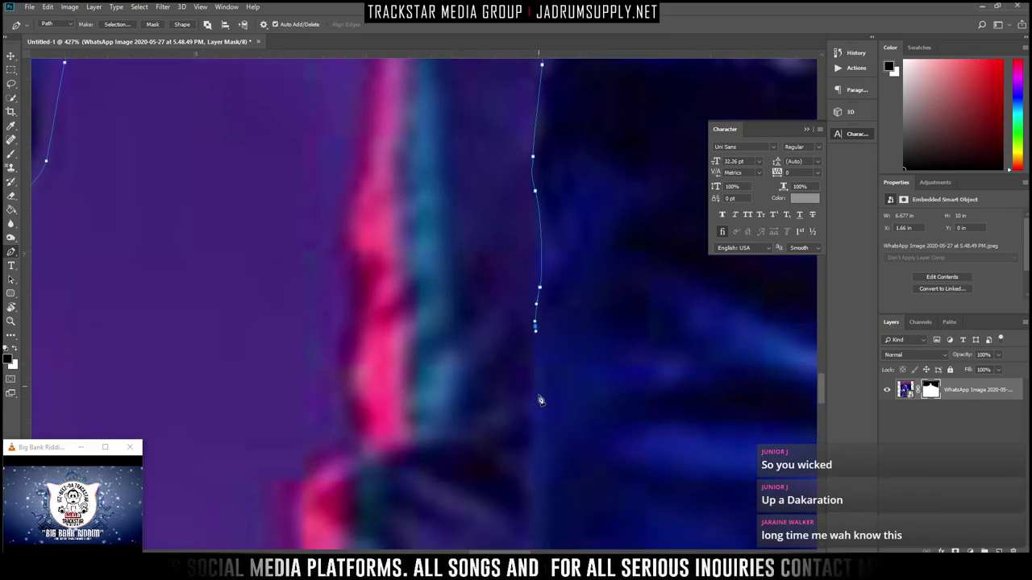
{"action": "scroll", "coordinate": [538, 397], "scroll_direction": "down", "scroll_amount": 1}
{"action": "left_click_drag", "start_coordinate": [532, 345], "coordinate": [532, 368]}
{"action": "left_click_drag", "start_coordinate": [538, 404], "coordinate": [539, 418]}
{"action": "scroll", "coordinate": [542, 416], "scroll_direction": "down", "scroll_amount": 4}
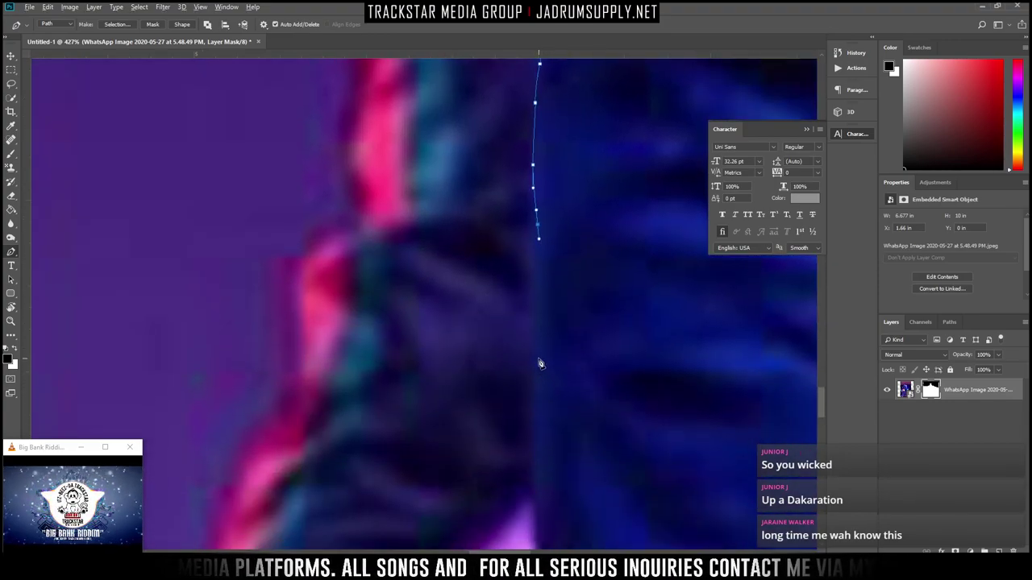
Continue the path down the right calf's inner edge alongside the upper part of the bright white light
{"action": "scroll", "coordinate": [540, 361], "scroll_direction": "down", "scroll_amount": 5}
{"action": "scroll", "coordinate": [546, 359], "scroll_direction": "up", "scroll_amount": 1}
{"action": "scroll", "coordinate": [551, 404], "scroll_direction": "up", "scroll_amount": 6}
{"action": "scroll", "coordinate": [548, 387], "scroll_direction": "down", "scroll_amount": 2}
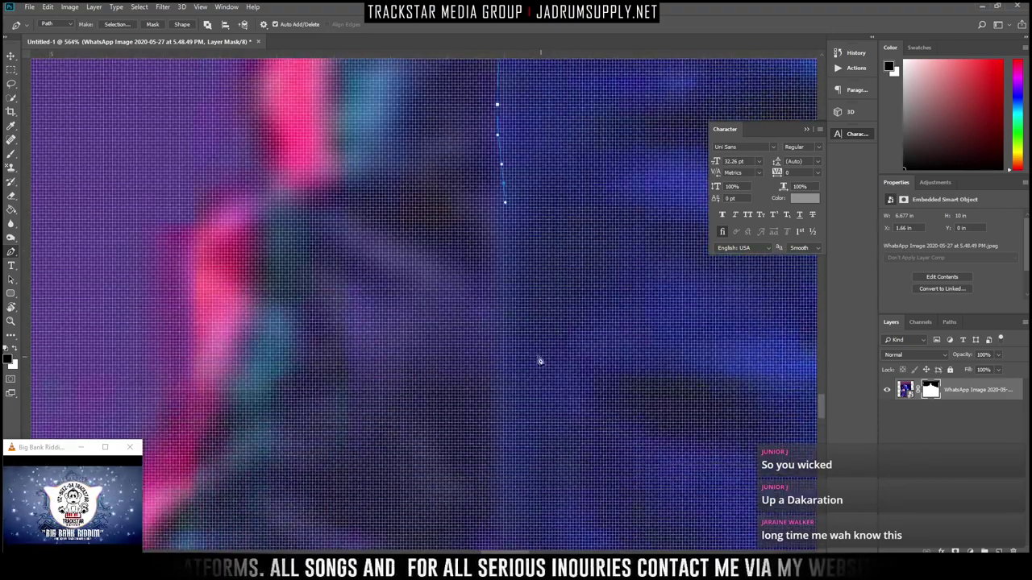
{"action": "scroll", "coordinate": [540, 361], "scroll_direction": "down", "scroll_amount": 2}
{"action": "left_click", "coordinate": [513, 357]}
{"action": "left_click_drag", "start_coordinate": [512, 472], "coordinate": [520, 482]}
{"action": "scroll", "coordinate": [528, 463], "scroll_direction": "down", "scroll_amount": 3}
{"action": "left_click", "coordinate": [511, 359]}
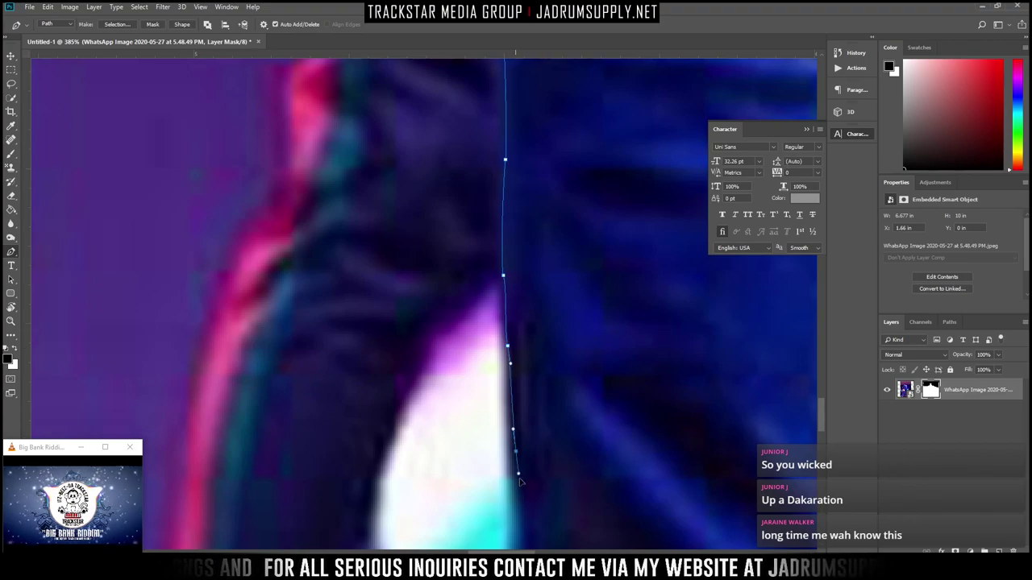
Carry the path past the white and cyan light to the notch under the jeans' fold near the ankle
{"action": "scroll", "coordinate": [532, 476], "scroll_direction": "down", "scroll_amount": 4}
{"action": "left_click", "coordinate": [515, 223]}
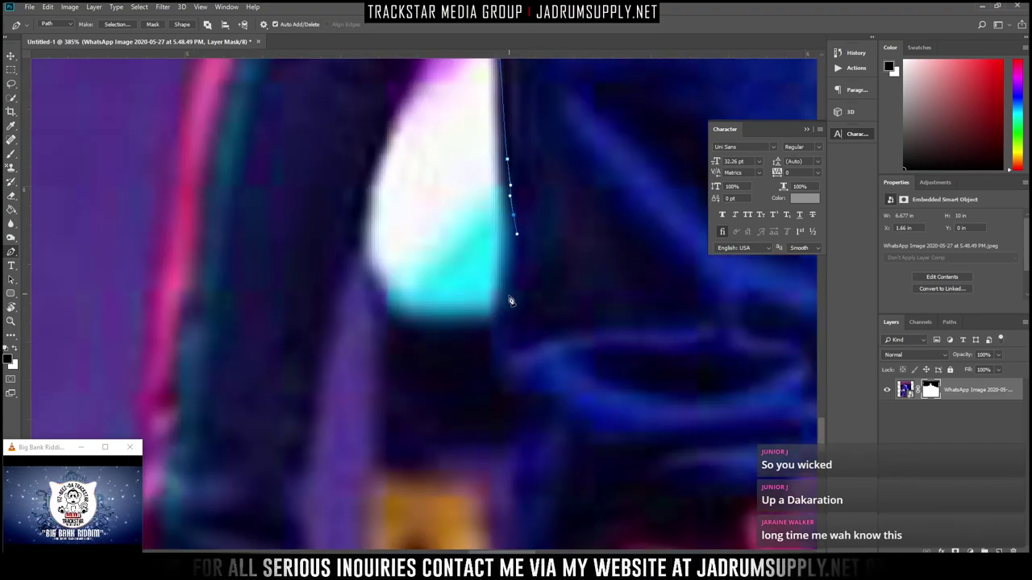
{"action": "left_click", "coordinate": [511, 301]}
{"action": "left_click", "coordinate": [501, 369]}
{"action": "left_click_drag", "start_coordinate": [509, 397], "coordinate": [527, 401]}
{"action": "scroll", "coordinate": [556, 399], "scroll_direction": "down", "scroll_amount": 1}
{"action": "scroll", "coordinate": [562, 387], "scroll_direction": "down", "scroll_amount": 1}
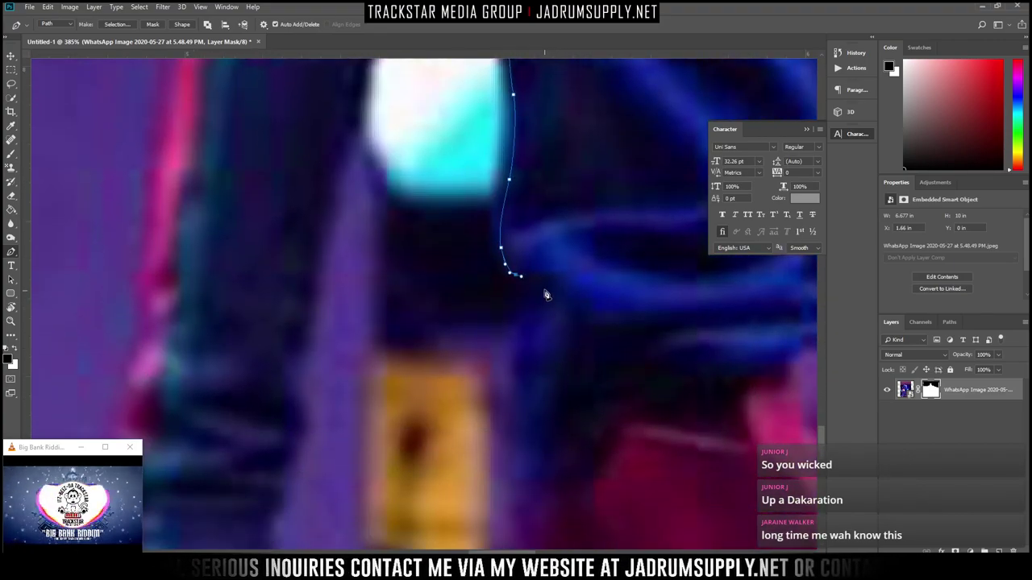
Trace the path around the corner of the jeans' fold and down the cuff beside the yellow case
{"action": "left_click", "coordinate": [545, 282]}
{"action": "left_click", "coordinate": [527, 321]}
{"action": "left_click_drag", "start_coordinate": [511, 353], "coordinate": [511, 369]}
{"action": "left_click", "coordinate": [520, 401]}
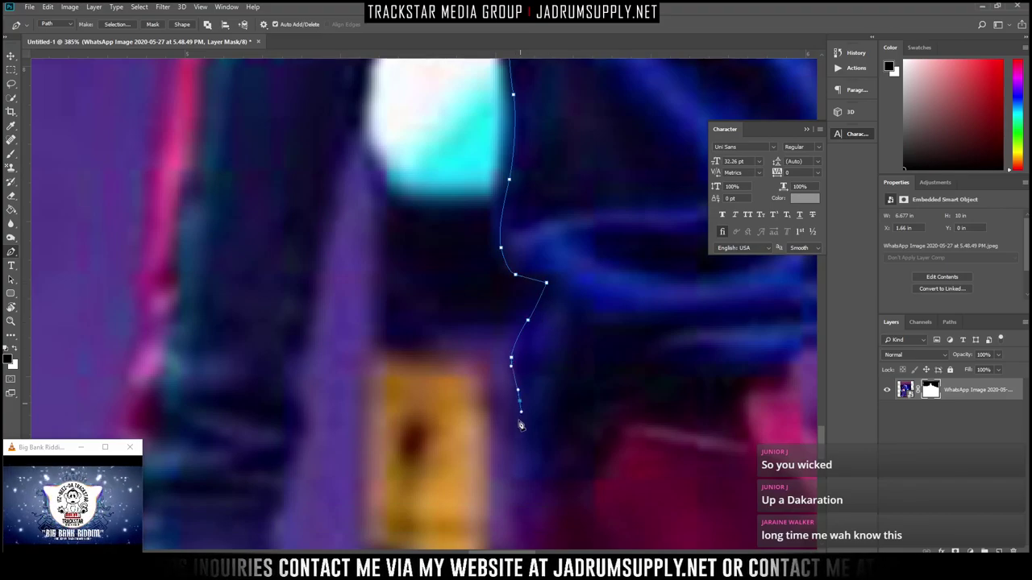
{"action": "left_click", "coordinate": [517, 451]}
{"action": "left_click_drag", "start_coordinate": [514, 473], "coordinate": [521, 483]}
{"action": "scroll", "coordinate": [548, 380], "scroll_direction": "down", "scroll_amount": 2}
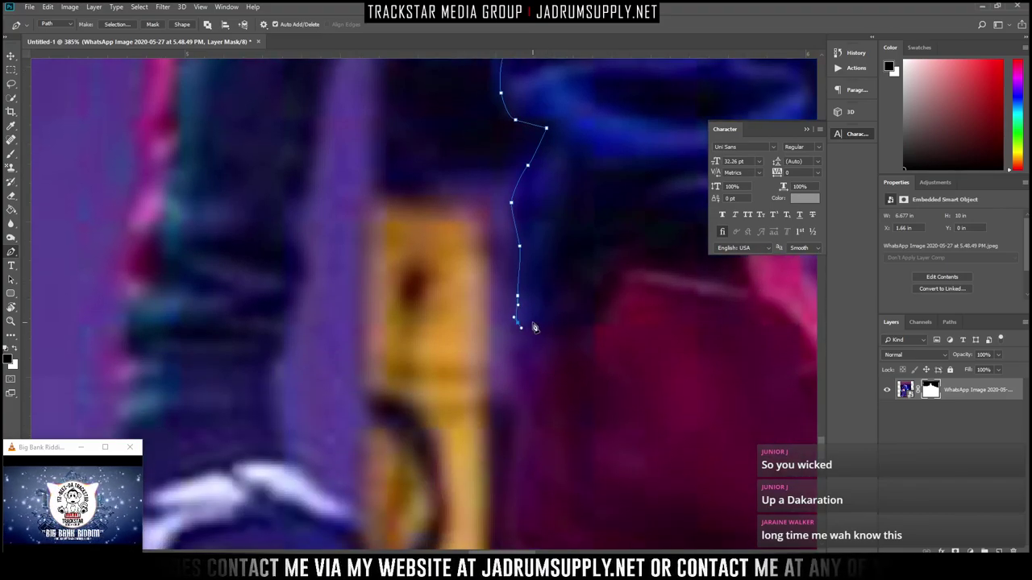
Trace the back of the right boot from the jeans hem to the heel's bottom corner, fitting anchors to its curve
{"action": "left_click", "coordinate": [543, 341]}
{"action": "scroll", "coordinate": [530, 373], "scroll_direction": "down", "scroll_amount": 3}
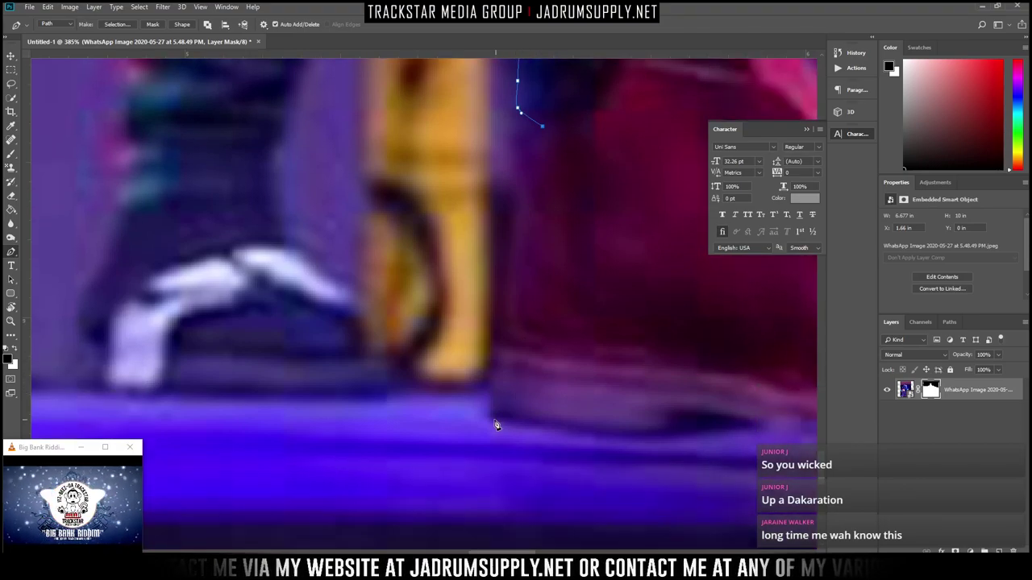
{"action": "left_click", "coordinate": [492, 423]}
{"action": "left_click_drag", "start_coordinate": [532, 186], "coordinate": [516, 198]}
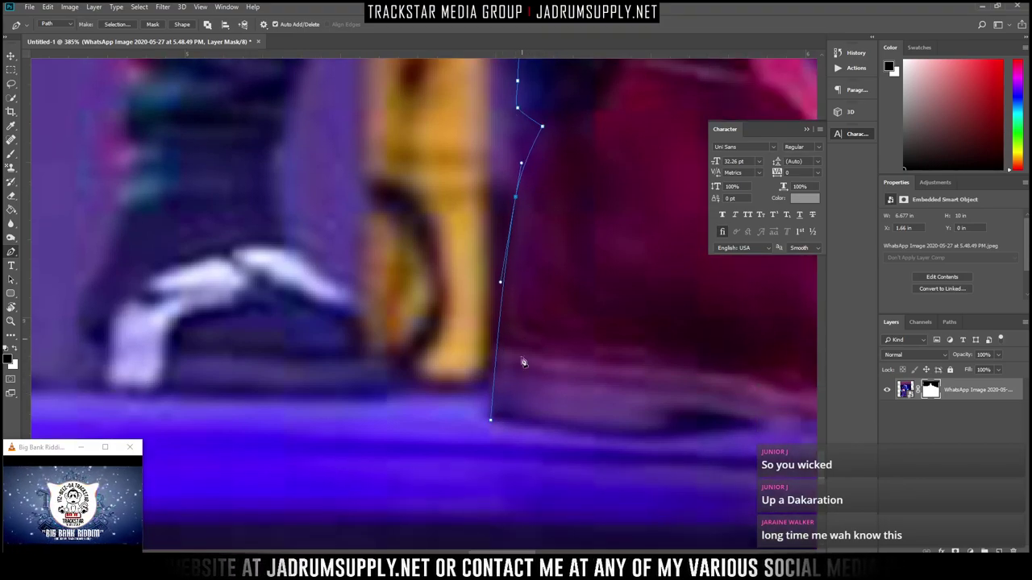
{"action": "left_click_drag", "start_coordinate": [497, 336], "coordinate": [493, 353]}
Trace the right boot's sole from the heel corner to the toe with curved segments, redoing the first heel curve
{"action": "scroll", "coordinate": [548, 399], "scroll_direction": "down", "scroll_amount": 2}
{"action": "left_click_drag", "start_coordinate": [612, 402], "coordinate": [635, 410]}
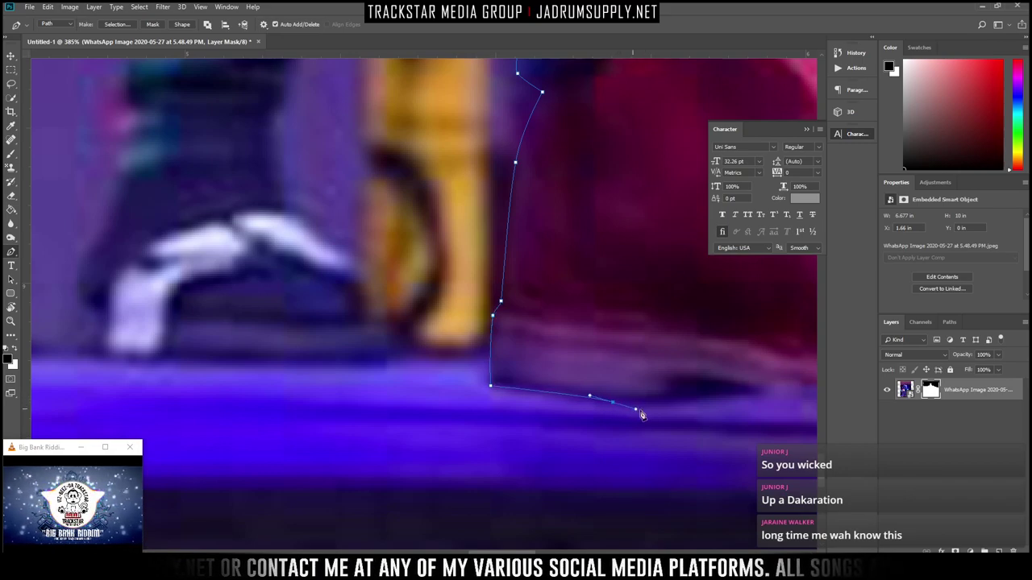
{"action": "key", "text": "ctrl+z"}
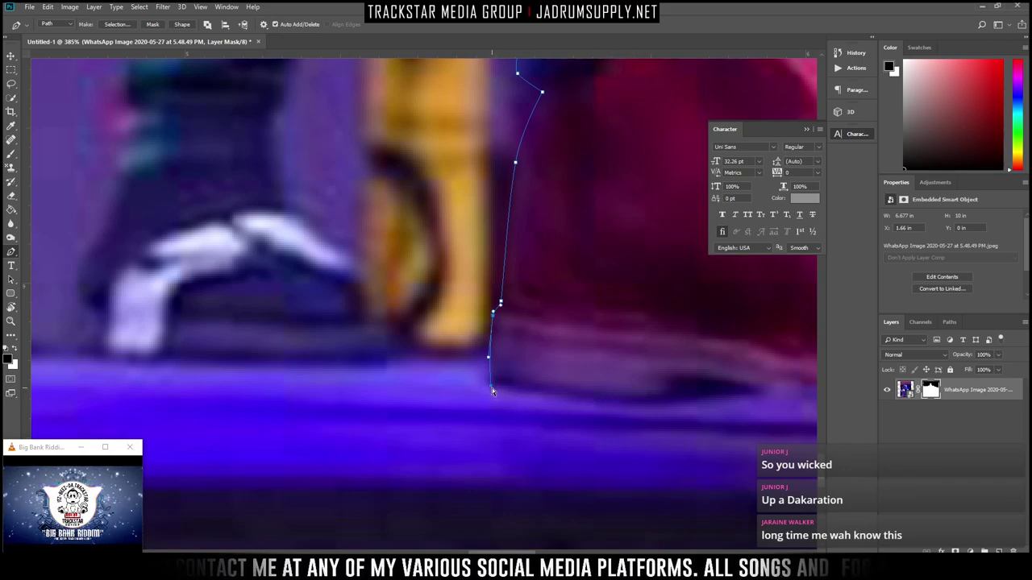
{"action": "left_click_drag", "start_coordinate": [600, 404], "coordinate": [768, 395]}
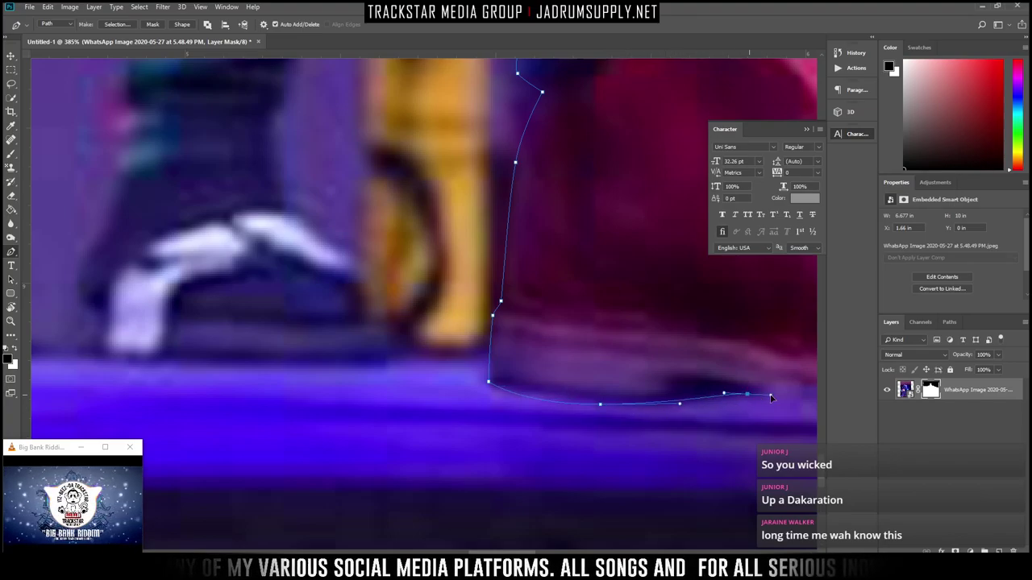
{"action": "scroll", "coordinate": [772, 396], "scroll_direction": "down", "scroll_amount": 9}
{"action": "scroll", "coordinate": [700, 394], "scroll_direction": "up", "scroll_amount": 9}
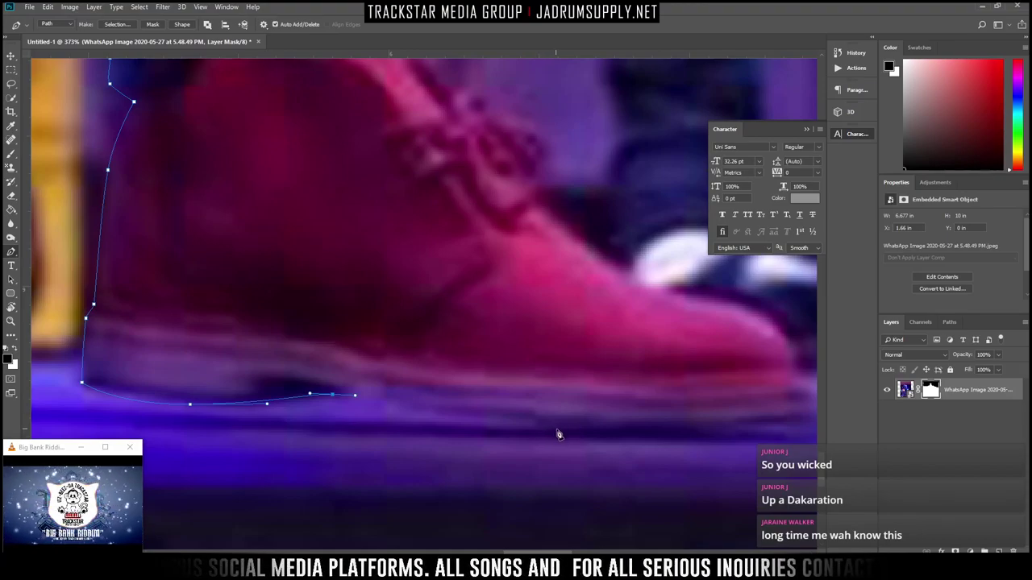
{"action": "left_click_drag", "start_coordinate": [574, 428], "coordinate": [641, 433]}
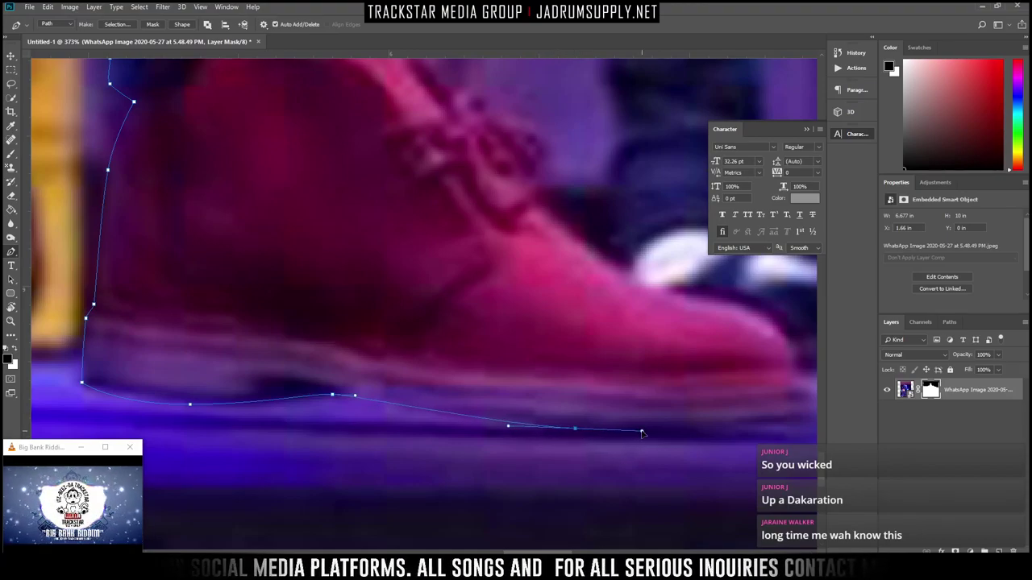
{"action": "left_click_drag", "start_coordinate": [793, 424], "coordinate": [809, 420]}
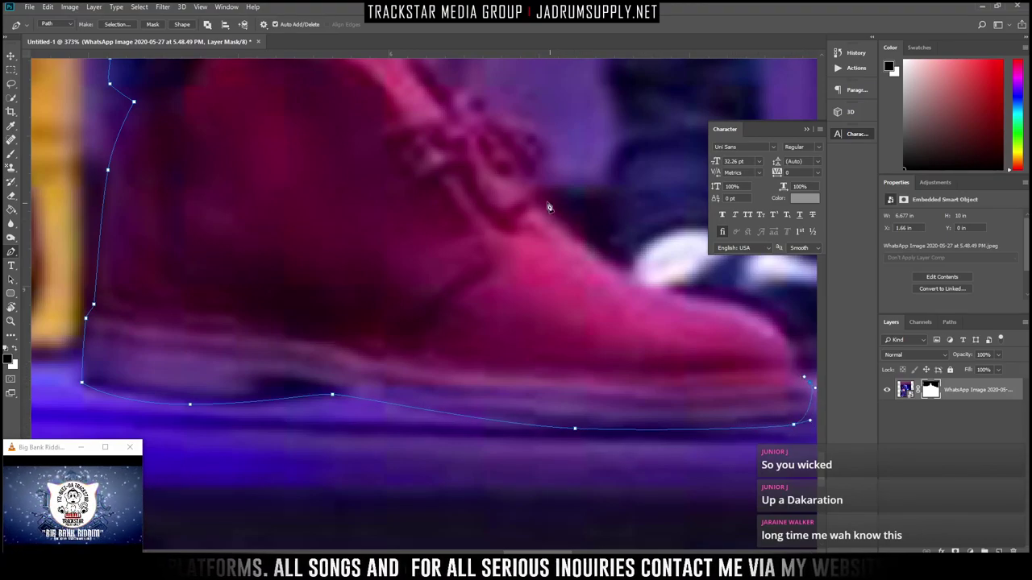
Trace the top of the right boot from toe to laces, adding and repositioning anchor points to fit the toe cap
{"action": "left_click_drag", "start_coordinate": [537, 203], "coordinate": [598, 253]}
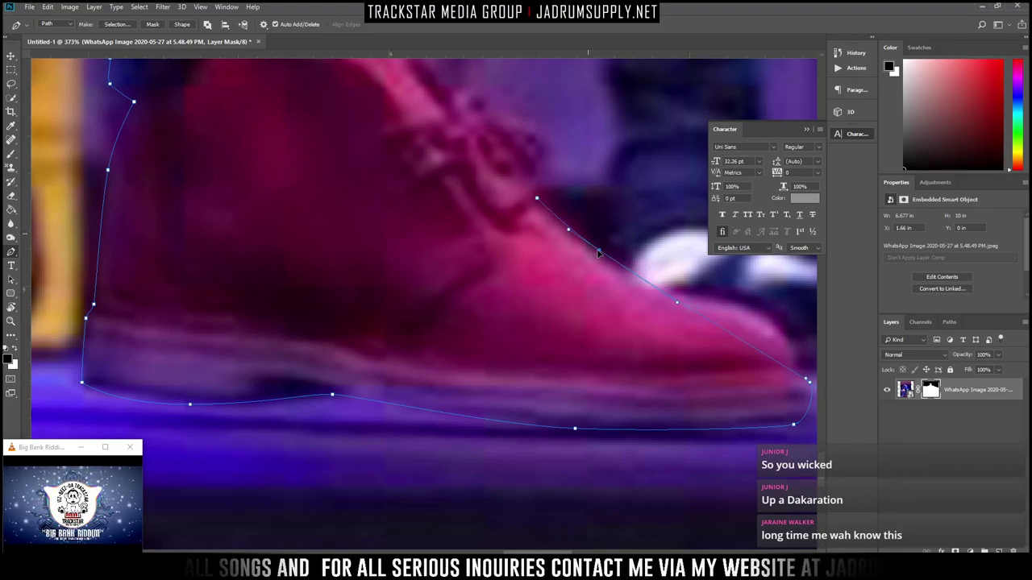
{"action": "left_click", "coordinate": [633, 284]}
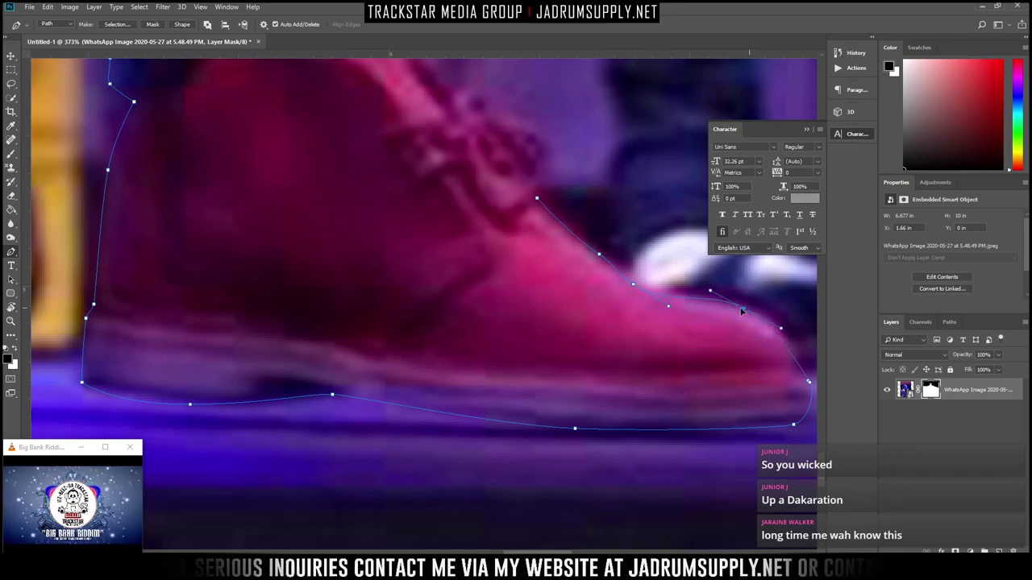
{"action": "left_click", "coordinate": [740, 311]}
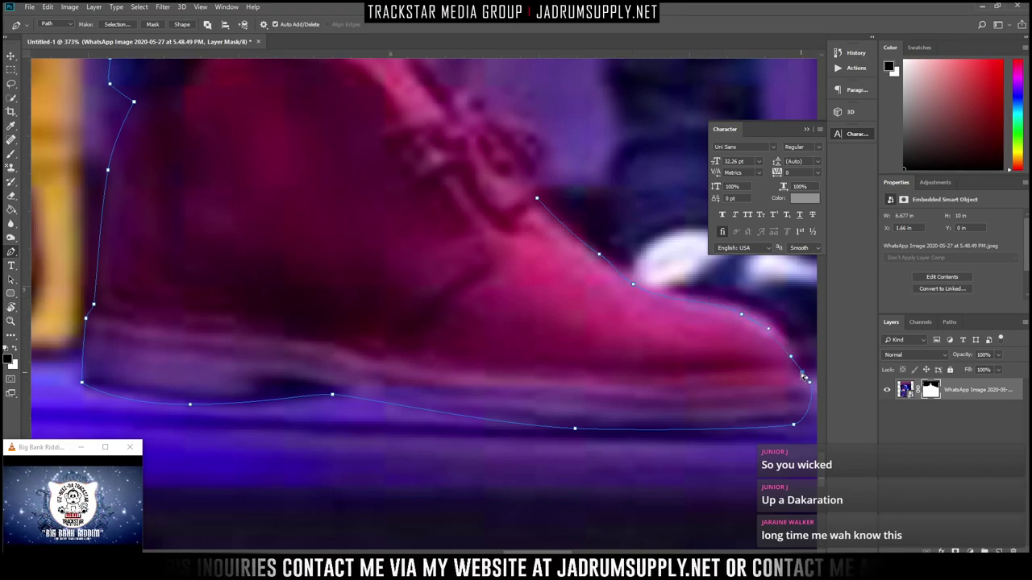
{"action": "left_click_drag", "start_coordinate": [803, 375], "coordinate": [788, 345]}
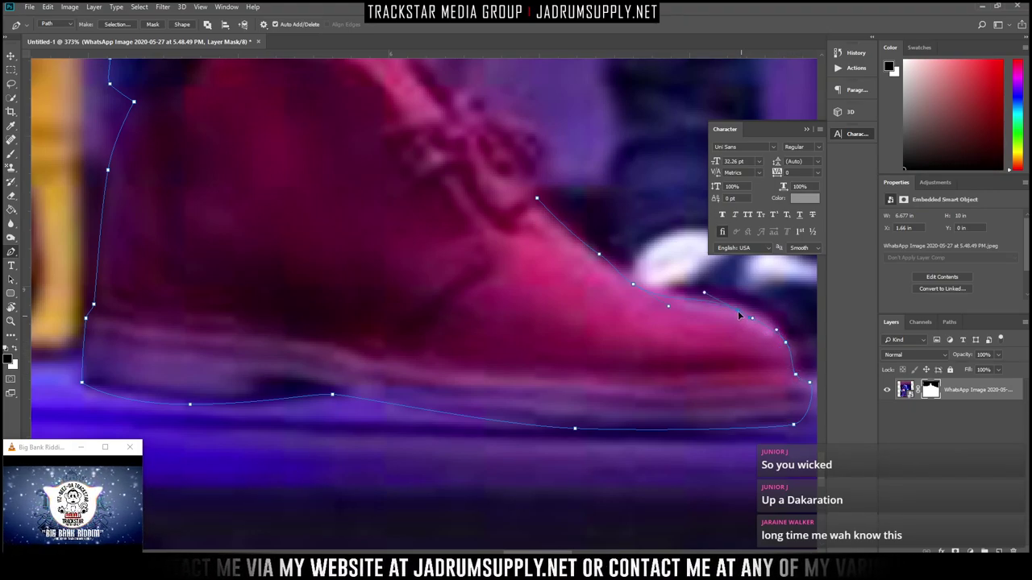
{"action": "left_click_drag", "start_coordinate": [743, 311], "coordinate": [689, 300]}
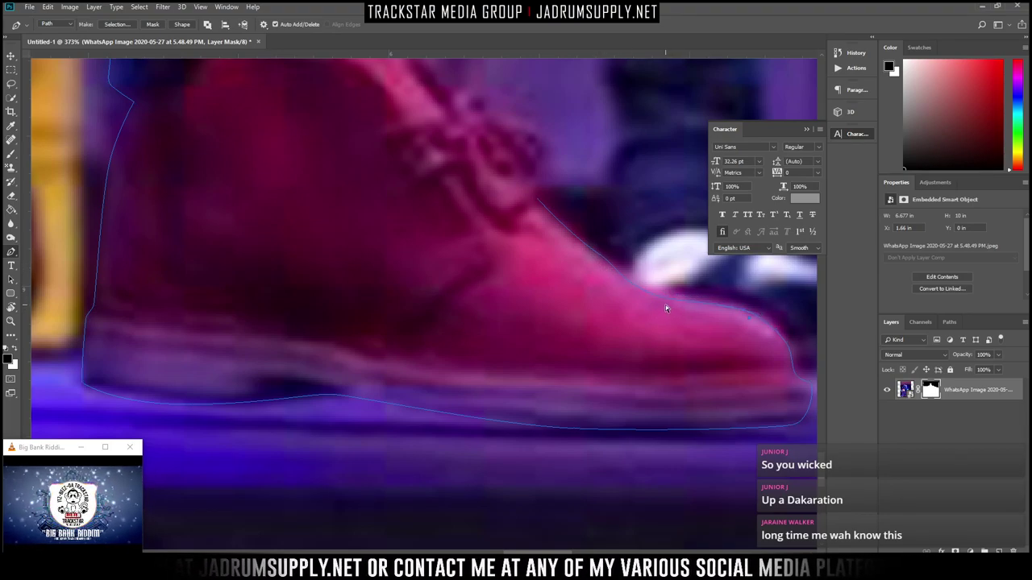
{"action": "left_click", "coordinate": [664, 306], "text": "ctrl"}
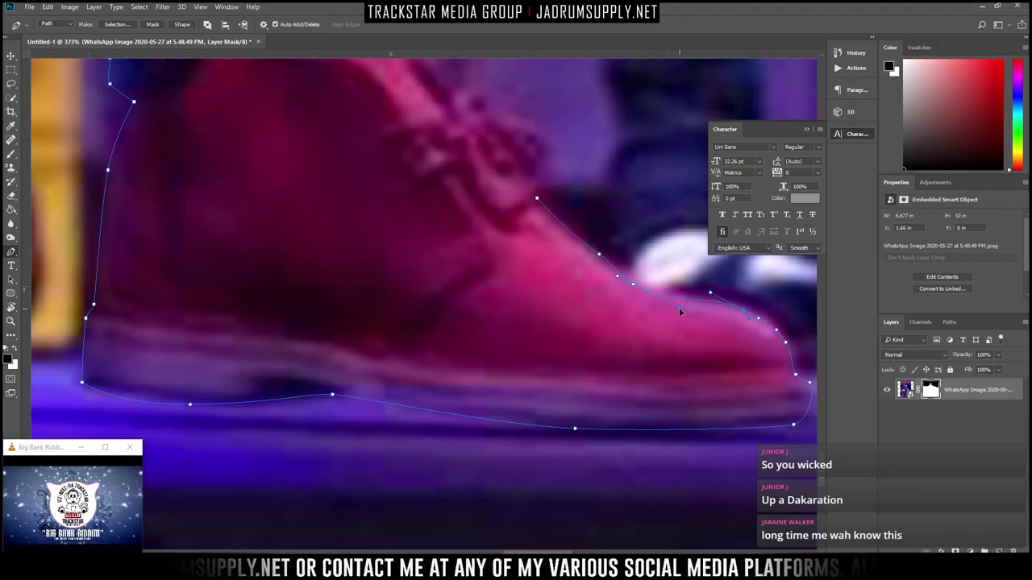
Follow the outline of the right boot's lace bow with closely spaced anchor points
{"action": "scroll", "coordinate": [622, 279], "scroll_direction": "down", "scroll_amount": 5}
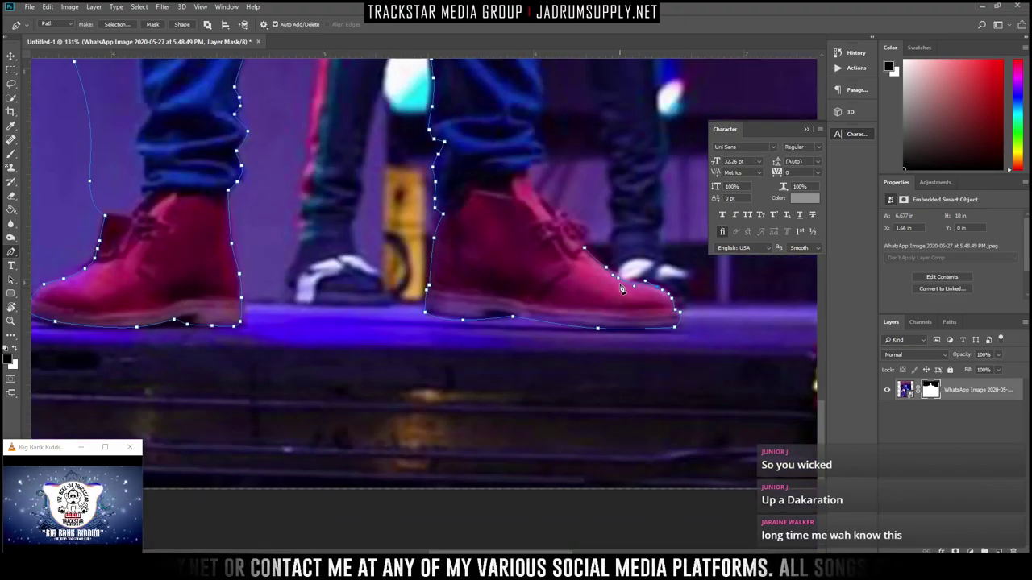
{"action": "scroll", "coordinate": [594, 298], "scroll_direction": "up", "scroll_amount": 3}
{"action": "scroll", "coordinate": [594, 298], "scroll_direction": "up", "scroll_amount": 3}
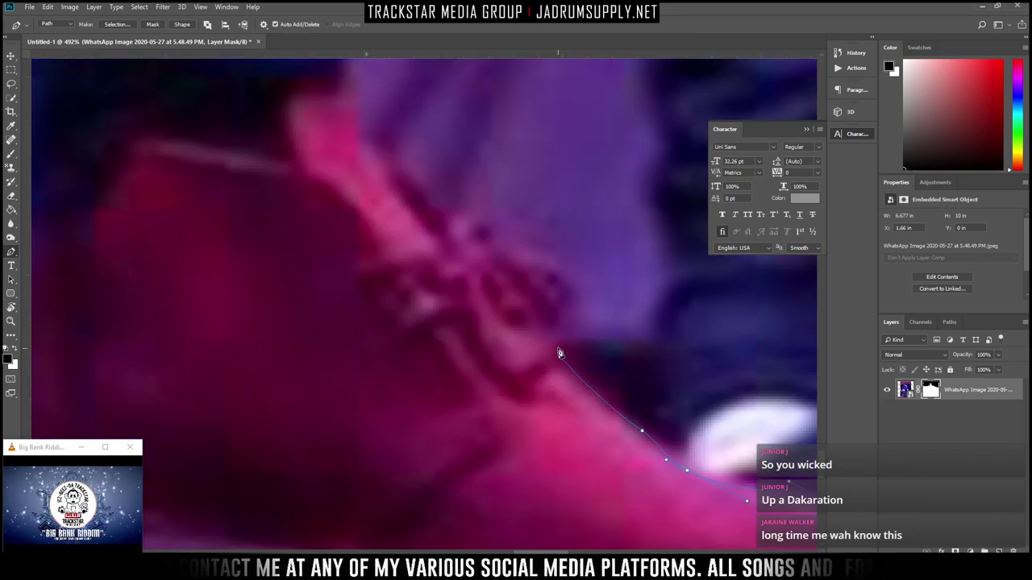
{"action": "left_click_drag", "start_coordinate": [557, 338], "coordinate": [573, 304]}
{"action": "left_click_drag", "start_coordinate": [573, 294], "coordinate": [559, 273]}
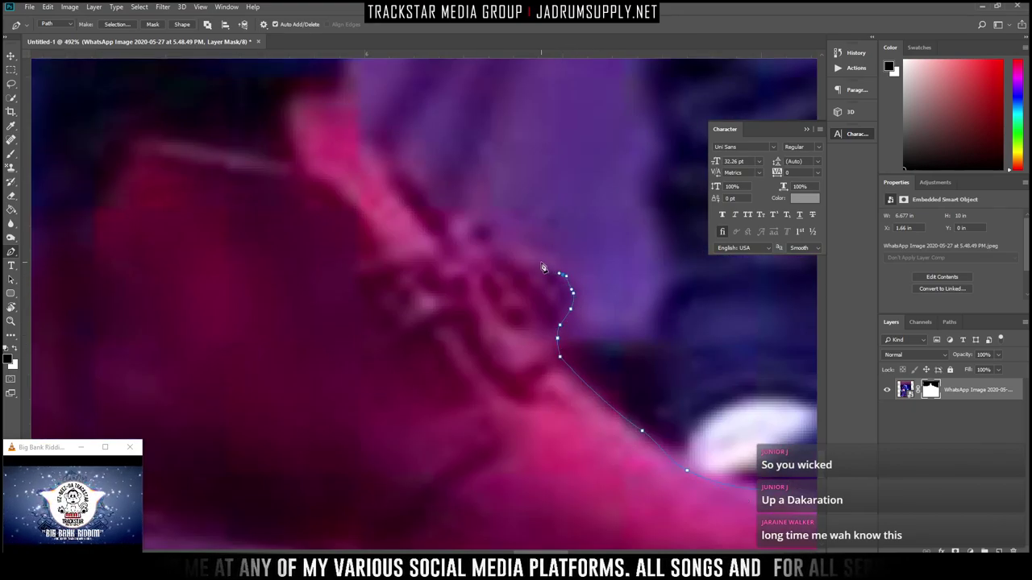
{"action": "left_click", "coordinate": [540, 261]}
{"action": "left_click", "coordinate": [522, 250]}
{"action": "left_click", "coordinate": [478, 219]}
{"action": "left_click", "coordinate": [451, 211]}
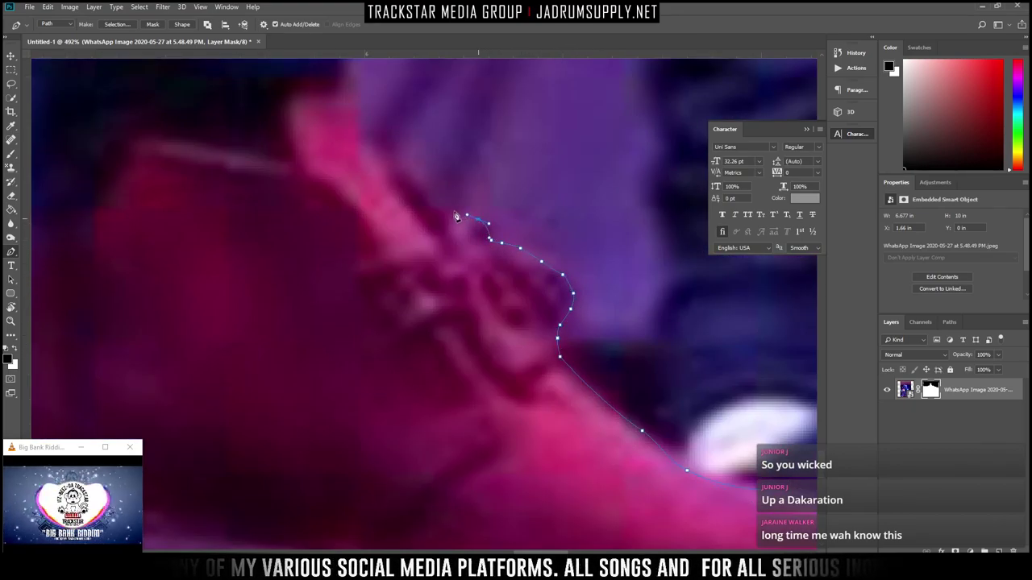
Continue the path from the lace bow up the front edge of the right boot's tongue
{"action": "left_click", "coordinate": [436, 207]}
{"action": "left_click", "coordinate": [420, 198]}
{"action": "left_click", "coordinate": [414, 195]}
{"action": "left_click", "coordinate": [409, 192]}
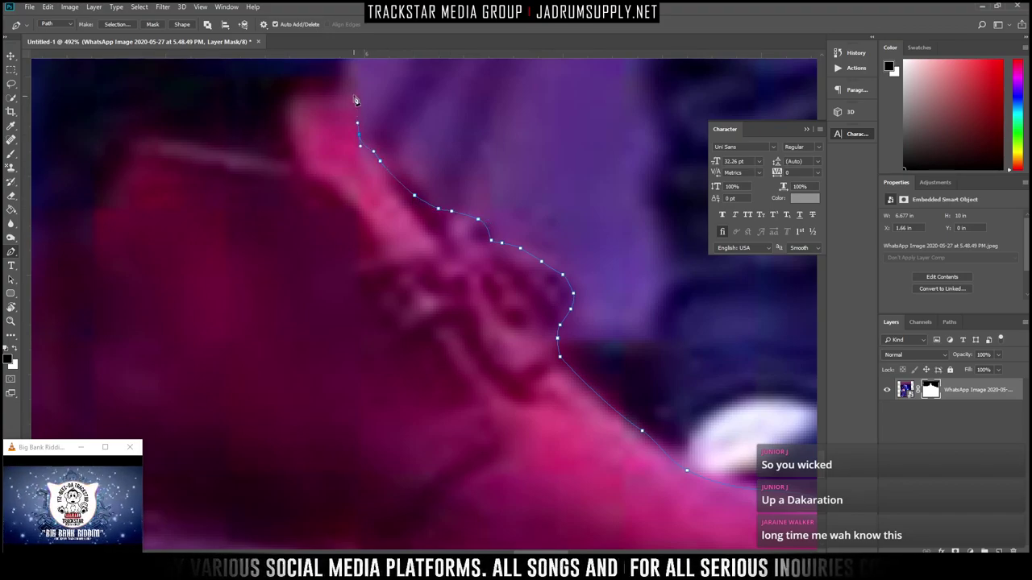
{"action": "scroll", "coordinate": [420, 145], "scroll_direction": "down", "scroll_amount": 6}
{"action": "scroll", "coordinate": [518, 268], "scroll_direction": "up", "scroll_amount": 2}
{"action": "scroll", "coordinate": [436, 204], "scroll_direction": "up", "scroll_amount": 5}
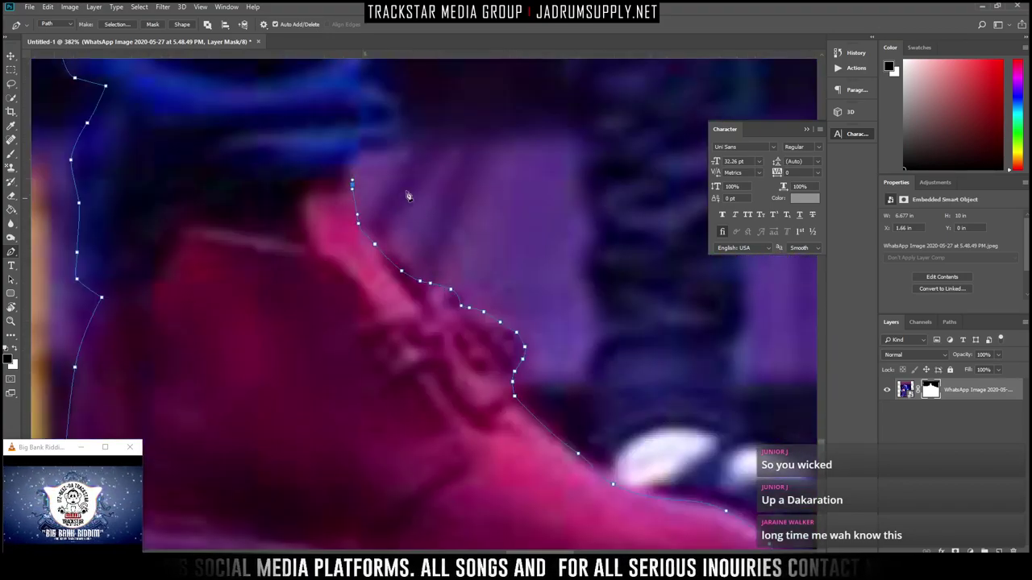
Extend the path from the boot's tongue around the outer corner of the right jeans hem
{"action": "left_click", "coordinate": [355, 161]}
{"action": "left_click", "coordinate": [357, 148]}
{"action": "left_click", "coordinate": [394, 145]}
{"action": "left_click", "coordinate": [406, 138]}
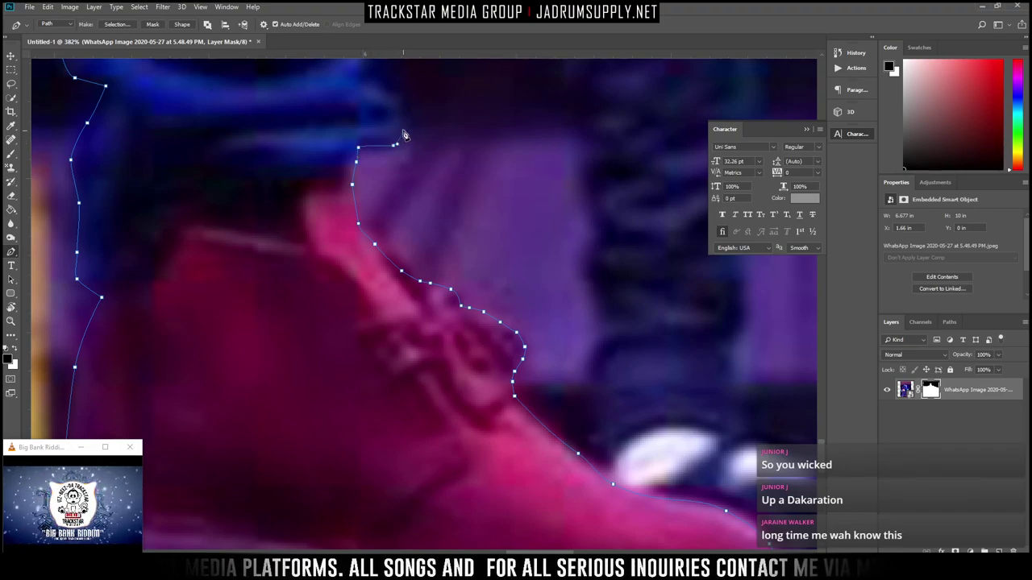
{"action": "left_click", "coordinate": [397, 112]}
{"action": "scroll", "coordinate": [478, 108], "scroll_direction": "down", "scroll_amount": 10}
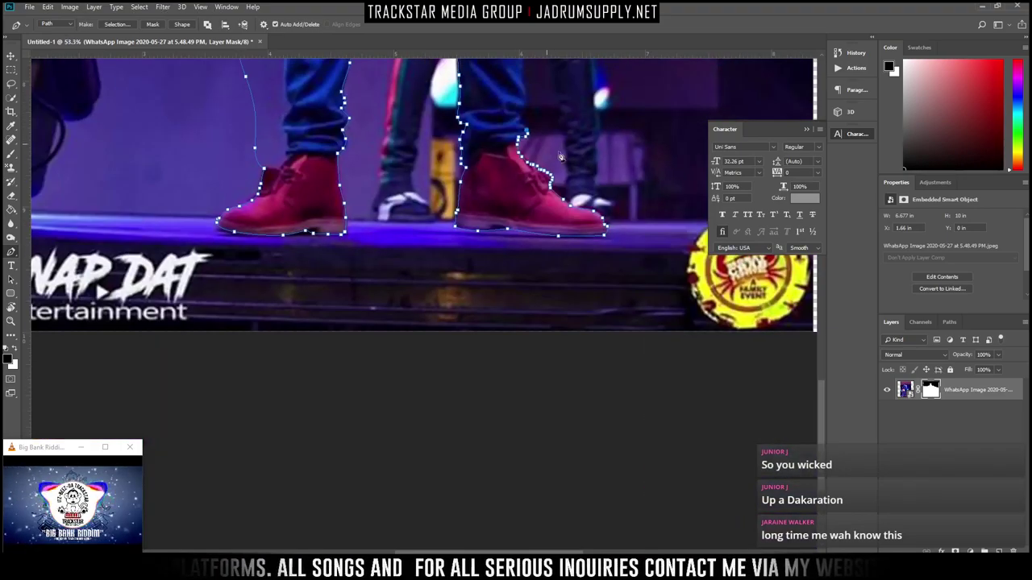
Loop the path widely around the outside of the canvas and back toward its starting point on the other side
{"action": "left_click_drag", "start_coordinate": [562, 297], "coordinate": [569, 295]}
{"action": "left_click_drag", "start_coordinate": [633, 337], "coordinate": [649, 400]}
{"action": "left_click_drag", "start_coordinate": [649, 447], "coordinate": [622, 479]}
{"action": "left_click_drag", "start_coordinate": [461, 484], "coordinate": [315, 470]}
{"action": "left_click_drag", "start_coordinate": [156, 414], "coordinate": [111, 311]}
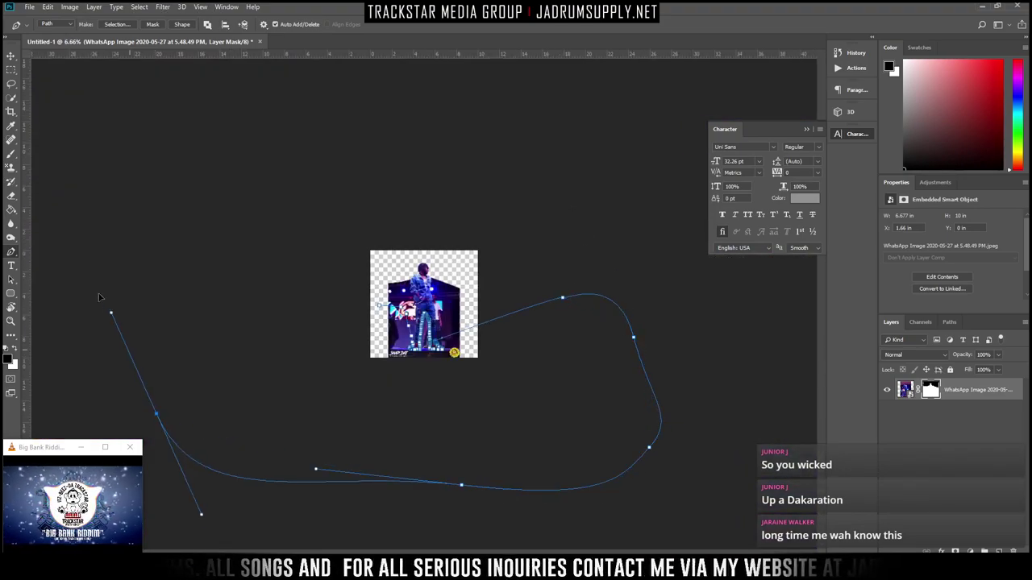
{"action": "left_click_drag", "start_coordinate": [123, 204], "coordinate": [267, 196]}
{"action": "left_click_drag", "start_coordinate": [292, 247], "coordinate": [314, 272]}
Undo the last change to the path's loop outside the canvas
{"action": "scroll", "coordinate": [461, 288], "scroll_direction": "up", "scroll_amount": 8}
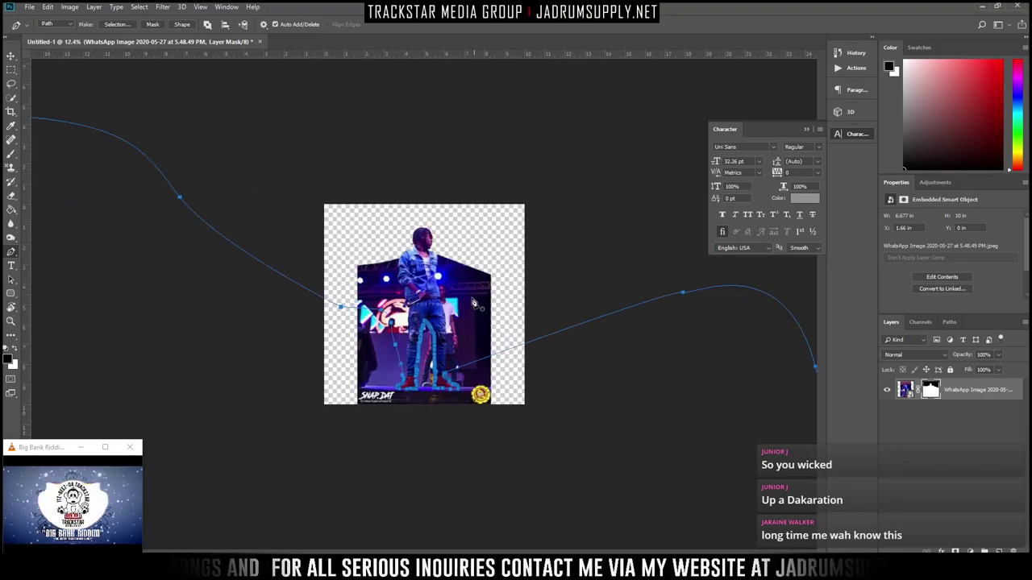
{"action": "scroll", "coordinate": [458, 277], "scroll_direction": "down", "scroll_amount": 4}
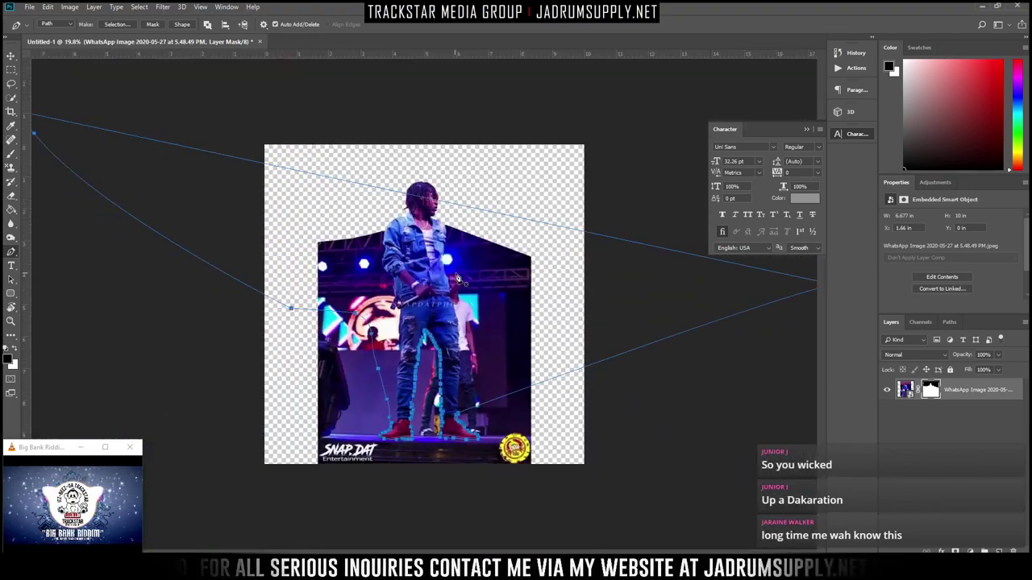
{"action": "key", "text": "ctrl+z"}
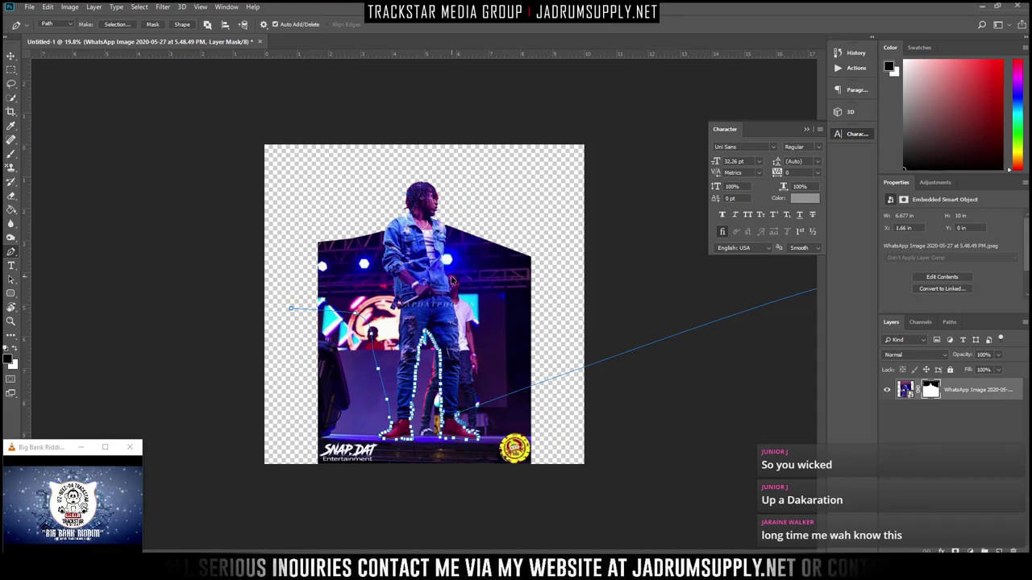
Finish the path's loop outside the canvas by joining it to its starting point, and convert the path into a selection
{"action": "scroll", "coordinate": [454, 284], "scroll_direction": "down", "scroll_amount": 3}
{"action": "left_click_drag", "start_coordinate": [330, 285], "coordinate": [344, 301]}
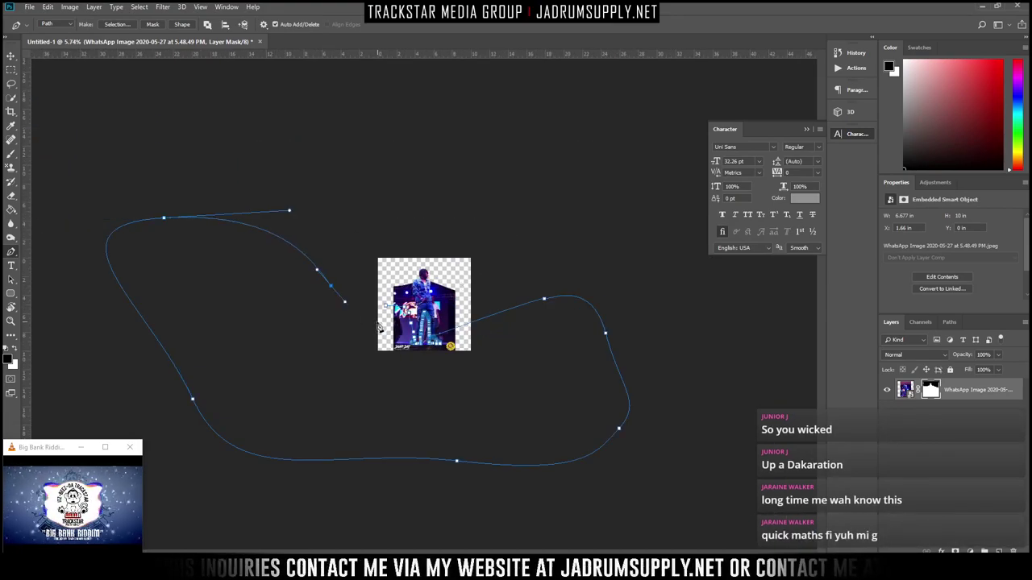
{"action": "scroll", "coordinate": [387, 309], "scroll_direction": "up", "scroll_amount": 5}
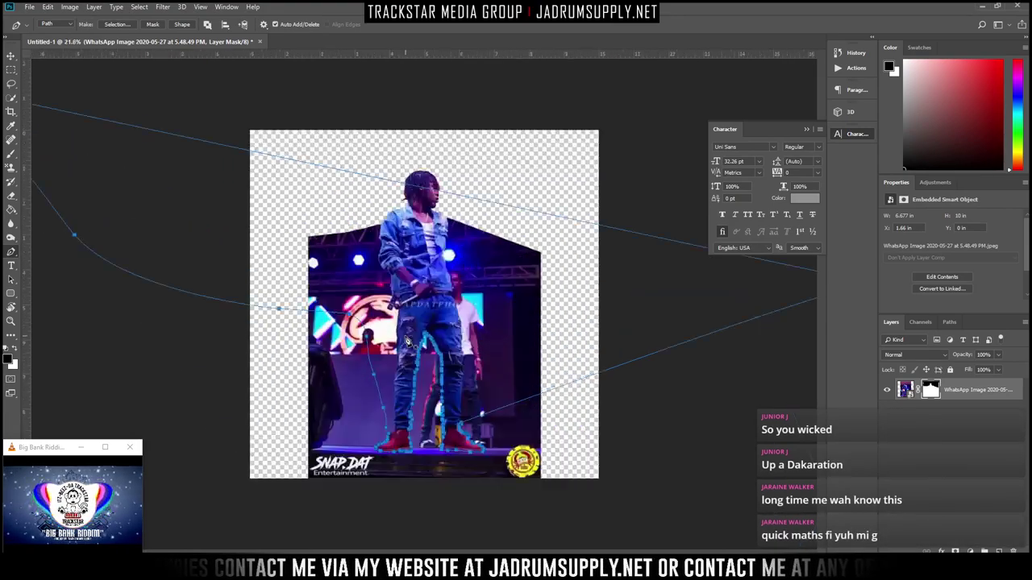
{"action": "right_click", "coordinate": [372, 397]}
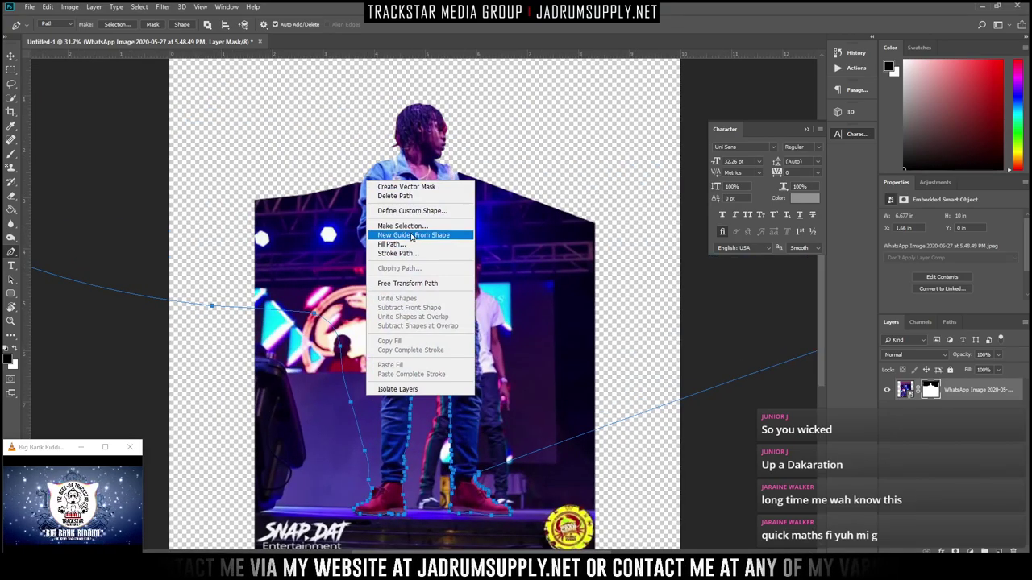
{"action": "left_click", "coordinate": [407, 237]}
{"action": "left_click", "coordinate": [743, 153]}
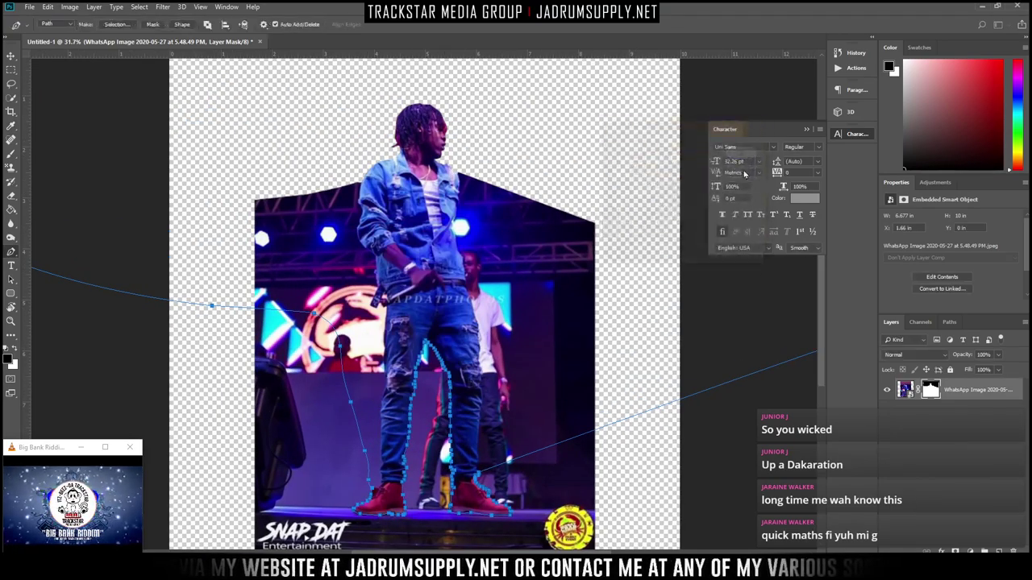
Brush black over the selected area on the layer mask to hide the stage around the legs and boots, and deselect
{"action": "key", "text": "b"}
{"action": "scroll", "coordinate": [461, 401], "scroll_direction": "down", "scroll_amount": 3}
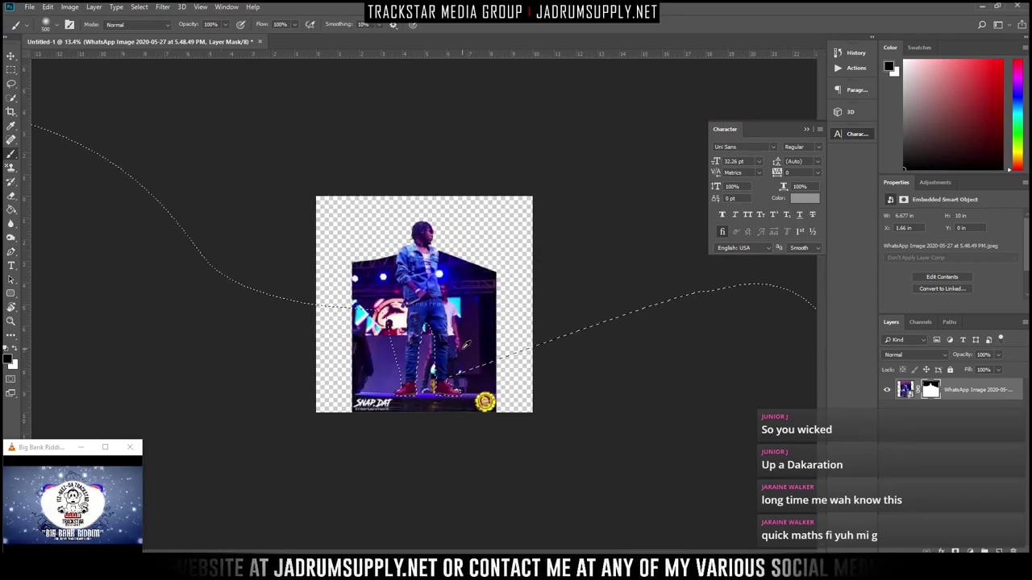
{"action": "left_click_drag", "start_coordinate": [409, 370], "coordinate": [499, 347]}
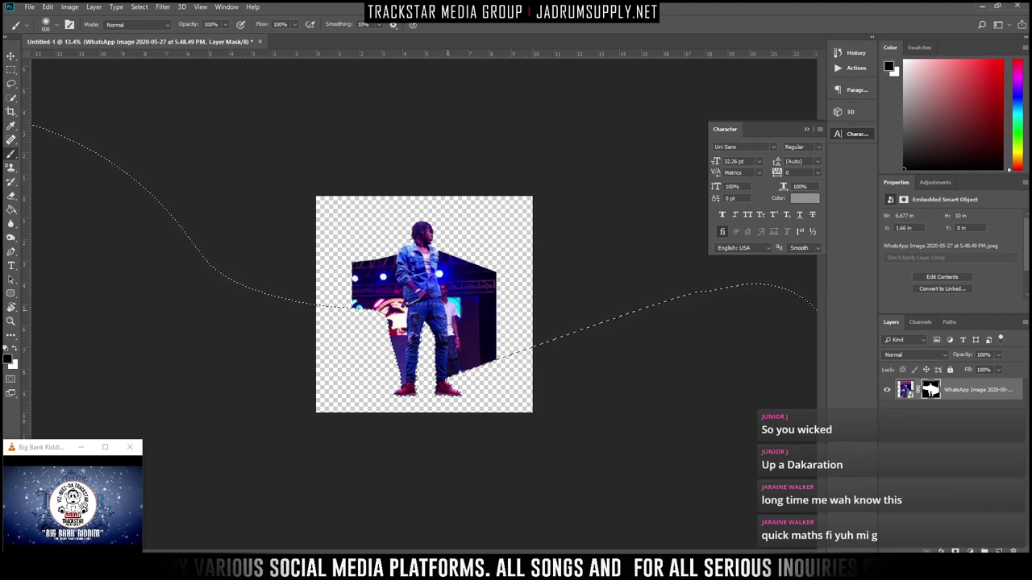
{"action": "scroll", "coordinate": [448, 310], "scroll_direction": "up", "scroll_amount": 10}
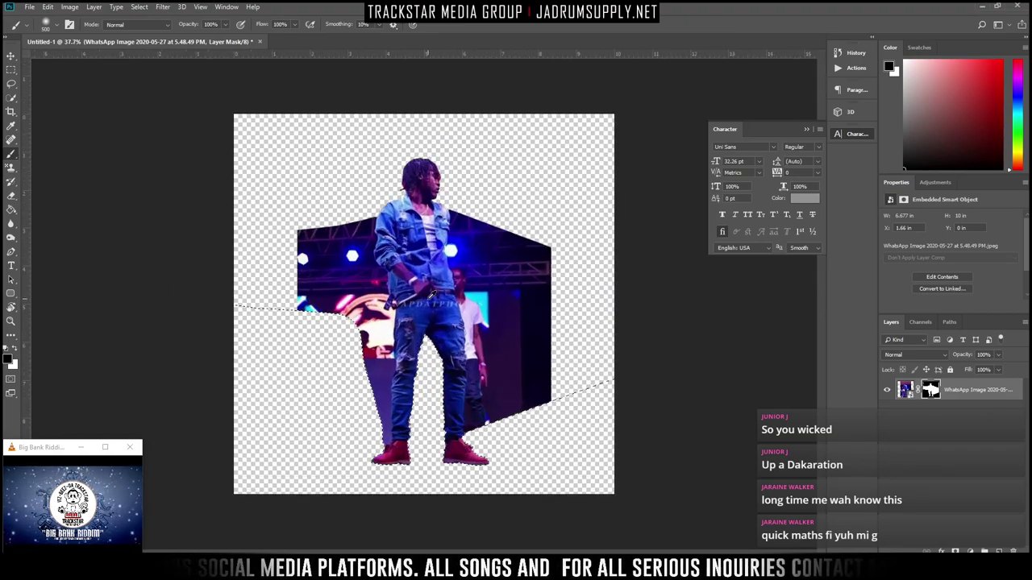
{"action": "scroll", "coordinate": [431, 252], "scroll_direction": "down", "scroll_amount": 3}
{"action": "scroll", "coordinate": [431, 254], "scroll_direction": "down", "scroll_amount": 1}
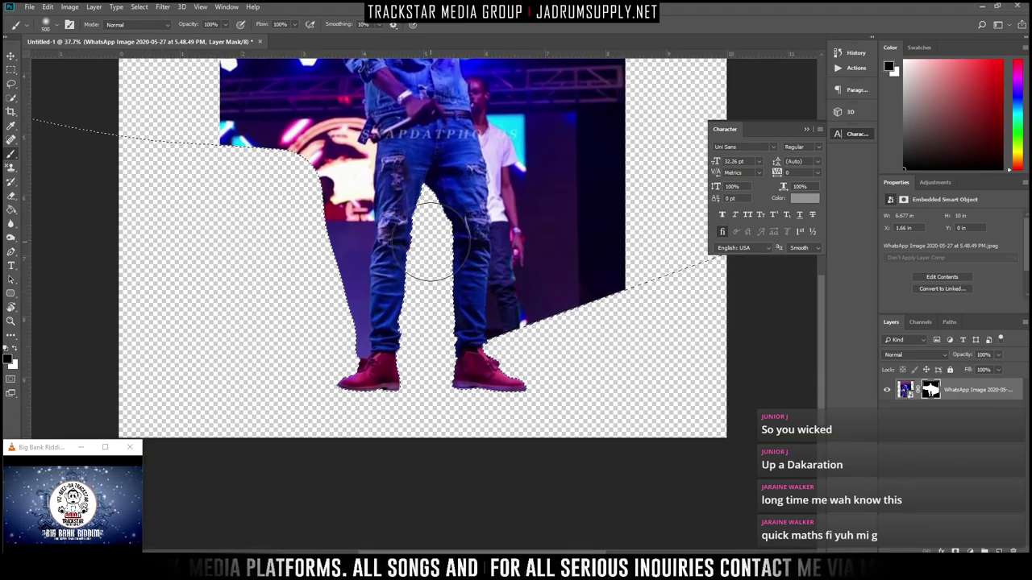
{"action": "scroll", "coordinate": [431, 254], "scroll_direction": "up", "scroll_amount": 4}
{"action": "scroll", "coordinate": [430, 242], "scroll_direction": "up", "scroll_amount": 2}
{"action": "scroll", "coordinate": [431, 242], "scroll_direction": "down", "scroll_amount": 3}
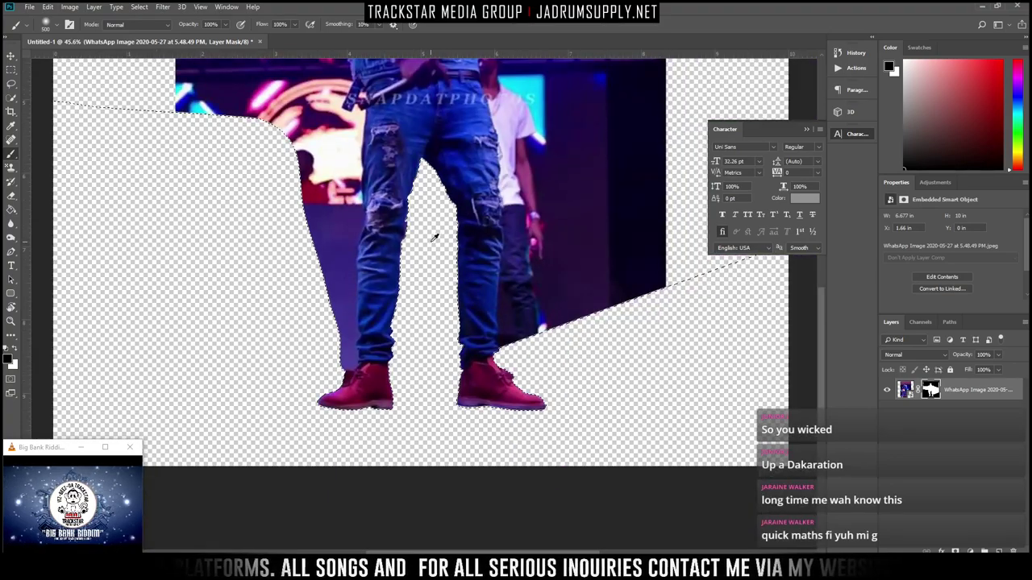
{"action": "scroll", "coordinate": [419, 305], "scroll_direction": "up", "scroll_amount": 4}
{"action": "key", "text": "ctrl+d"}
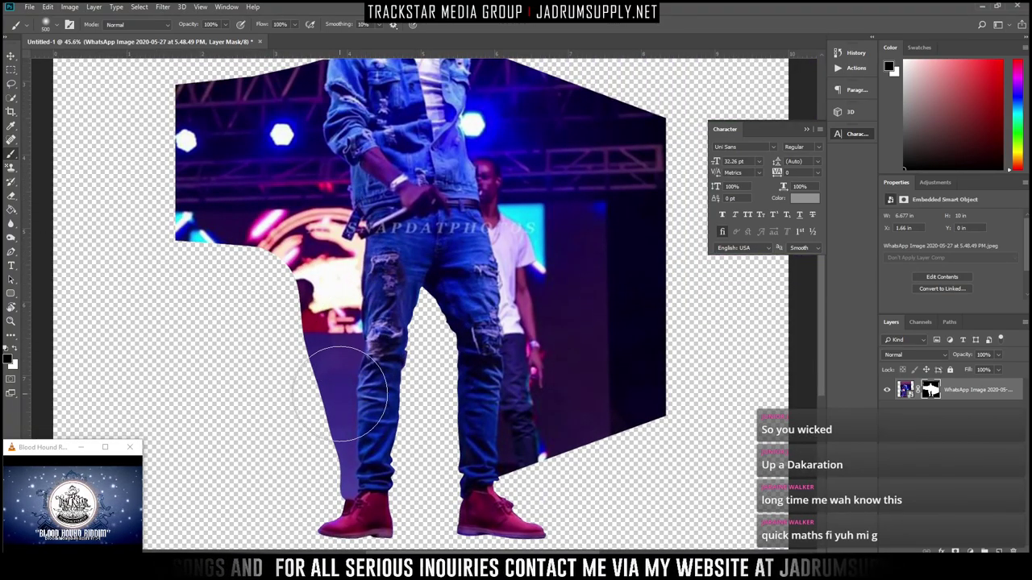
Start a new path at the shoulder beside the unmasked truss and trace down the upper sleeve's outer edge past the first tear
{"action": "scroll", "coordinate": [340, 375], "scroll_direction": "up", "scroll_amount": 6}
{"action": "scroll", "coordinate": [342, 369], "scroll_direction": "down", "scroll_amount": 3}
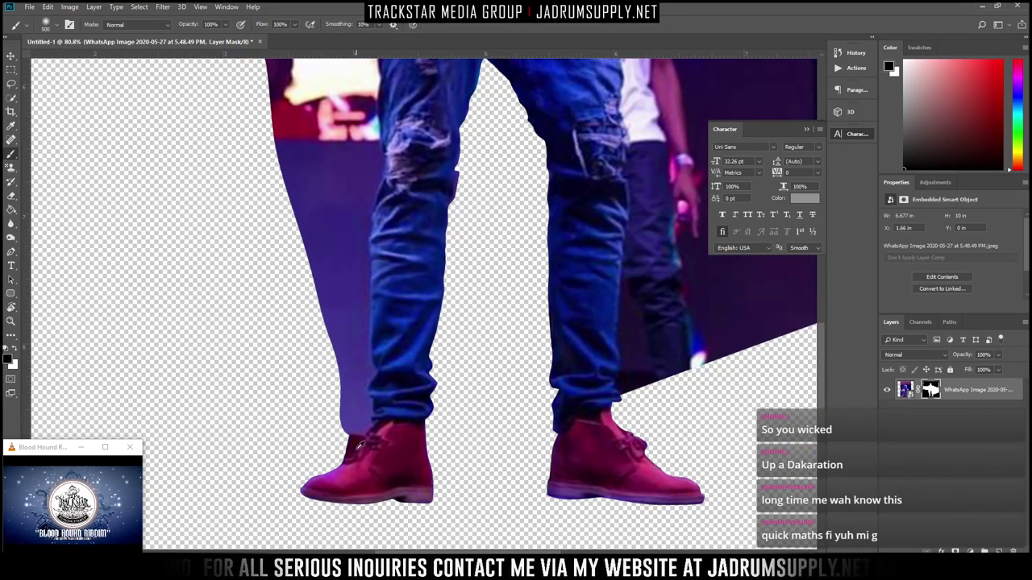
{"action": "scroll", "coordinate": [359, 446], "scroll_direction": "up", "scroll_amount": 1}
{"action": "scroll", "coordinate": [362, 414], "scroll_direction": "up", "scroll_amount": 3}
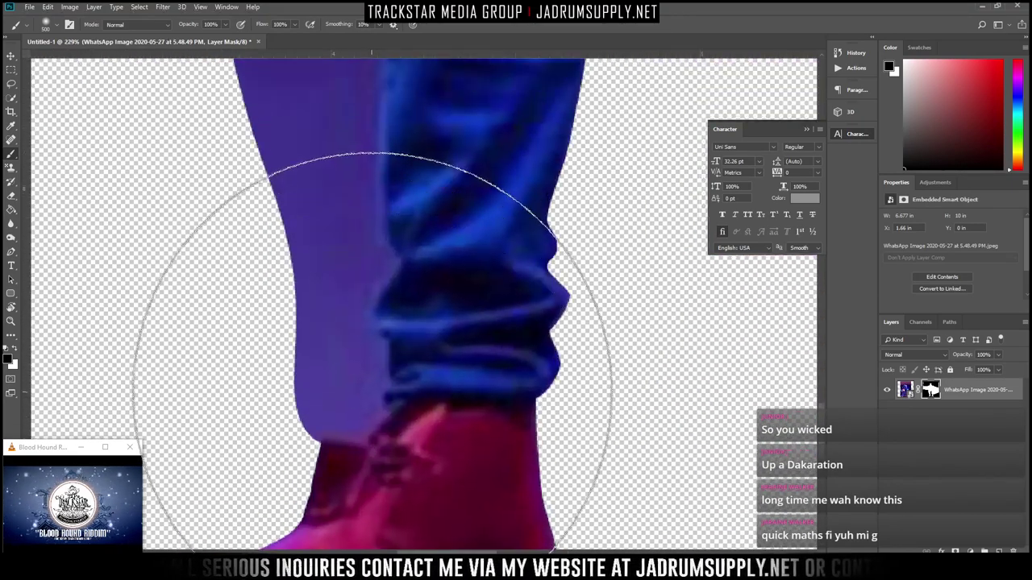
{"action": "scroll", "coordinate": [372, 354], "scroll_direction": "down", "scroll_amount": 5}
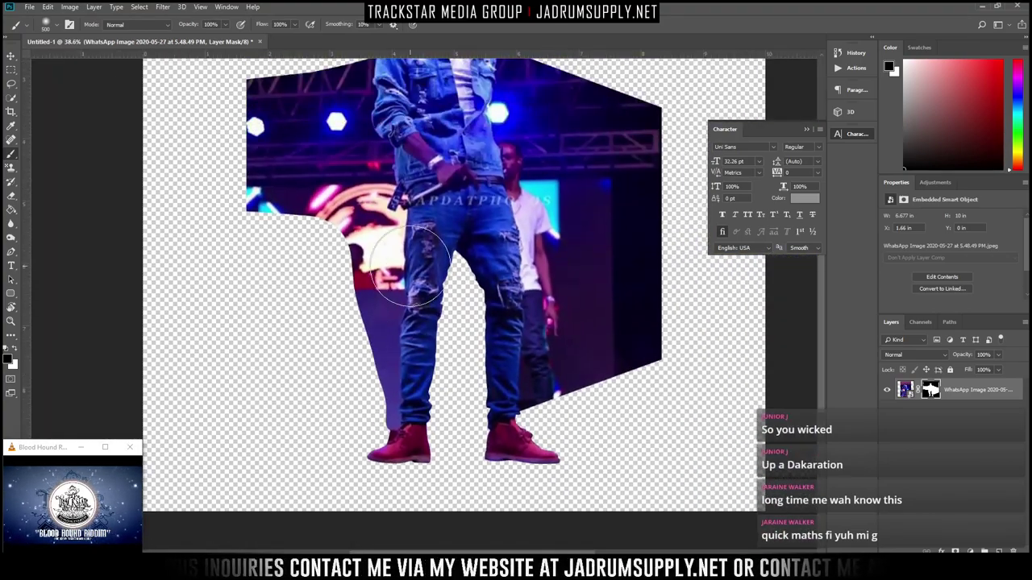
{"action": "scroll", "coordinate": [411, 262], "scroll_direction": "up", "scroll_amount": 5}
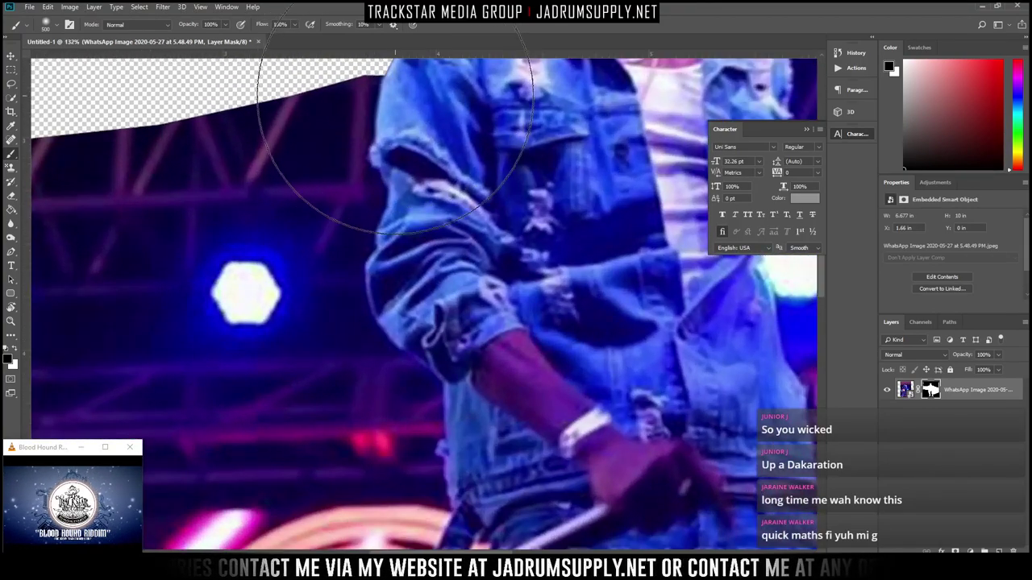
{"action": "key", "text": "p"}
{"action": "scroll", "coordinate": [386, 93], "scroll_direction": "up", "scroll_amount": 2}
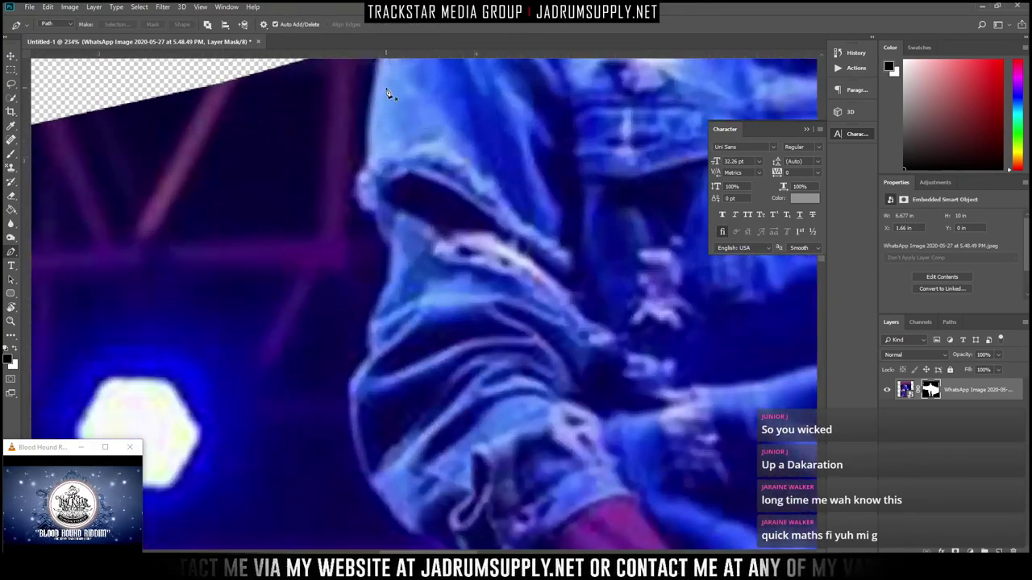
{"action": "scroll", "coordinate": [382, 127], "scroll_direction": "up", "scroll_amount": 1}
{"action": "left_click", "coordinate": [371, 191]}
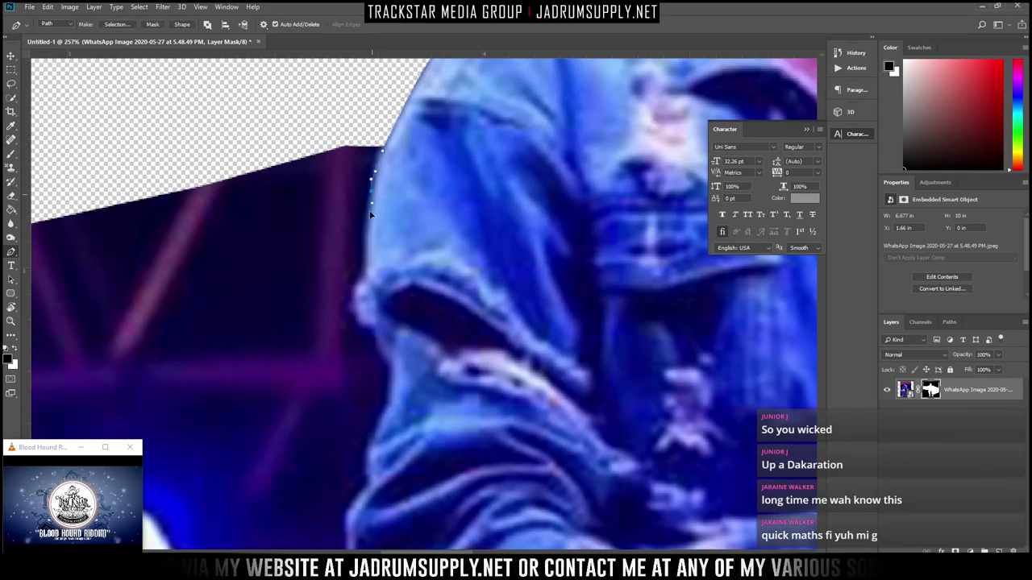
{"action": "left_click", "coordinate": [370, 222]}
{"action": "left_click", "coordinate": [369, 247]}
{"action": "left_click", "coordinate": [374, 342]}
{"action": "left_click", "coordinate": [385, 366]}
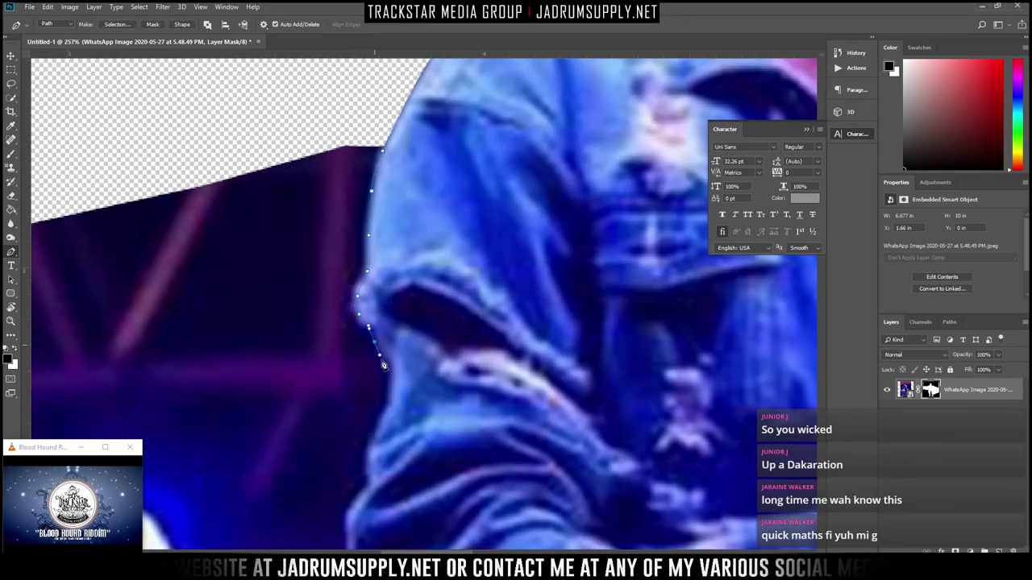
Continue the path along the folds of the denim sleeve and around the outside of the elbow
{"action": "left_click", "coordinate": [386, 396]}
{"action": "left_click", "coordinate": [376, 424]}
{"action": "left_click", "coordinate": [371, 488]}
{"action": "scroll", "coordinate": [372, 468], "scroll_direction": "down", "scroll_amount": 3}
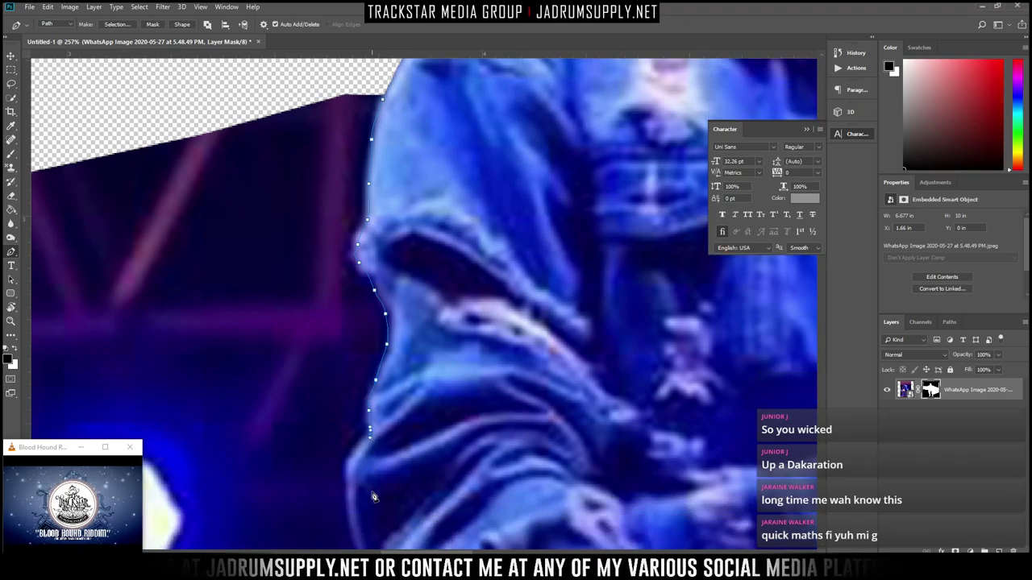
{"action": "left_click", "coordinate": [345, 405]}
{"action": "left_click", "coordinate": [346, 450]}
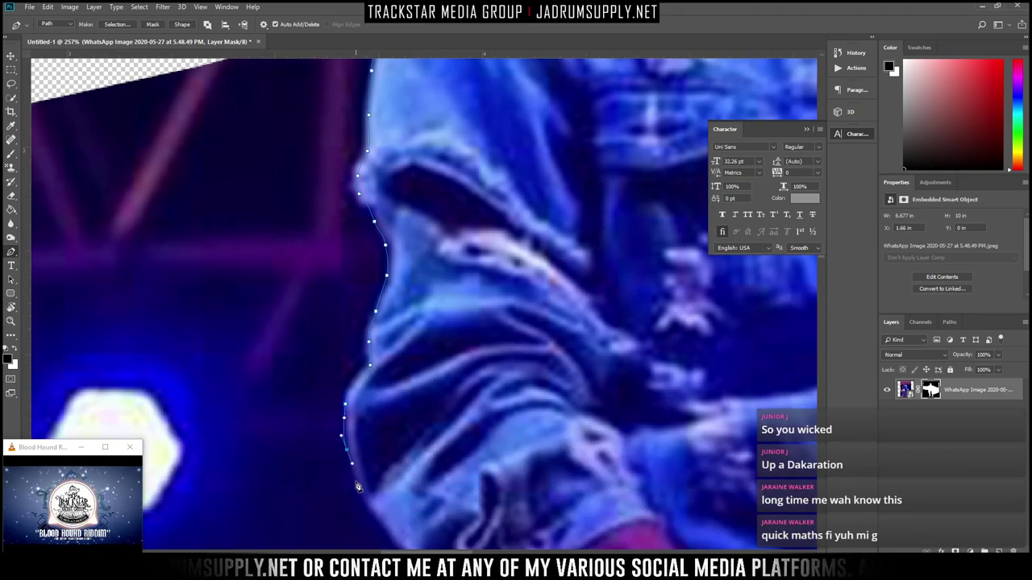
{"action": "left_click", "coordinate": [361, 505]}
Extend the path from the elbow along the underside of the sleeve to where the cuff meets the jacket's side
{"action": "scroll", "coordinate": [363, 508], "scroll_direction": "down", "scroll_amount": 2}
{"action": "left_click", "coordinate": [381, 454]}
{"action": "scroll", "coordinate": [394, 452], "scroll_direction": "down", "scroll_amount": 2}
{"action": "left_click", "coordinate": [411, 431]}
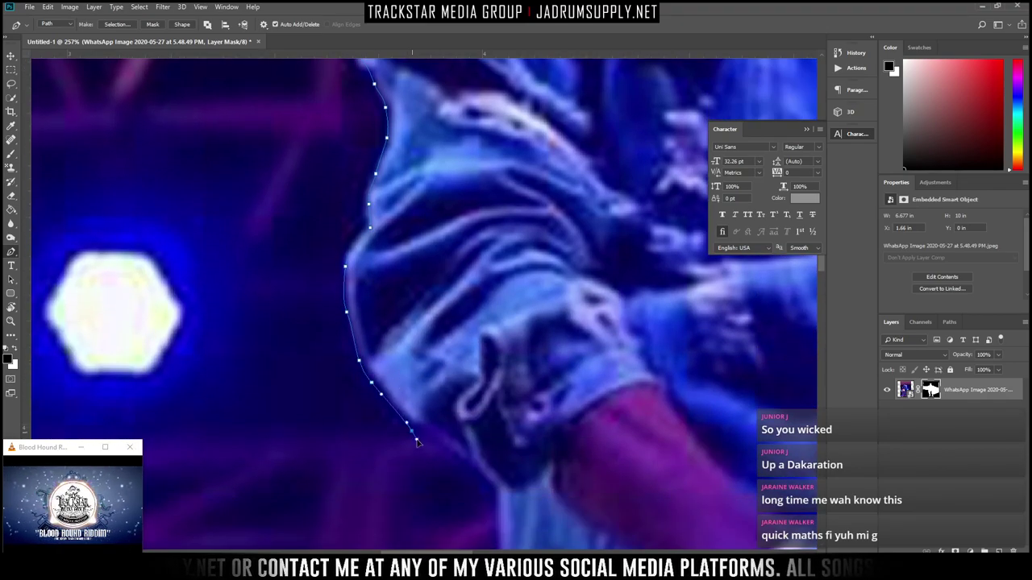
{"action": "left_click", "coordinate": [469, 470]}
{"action": "left_click", "coordinate": [478, 477]}
{"action": "left_click", "coordinate": [495, 490]}
{"action": "left_click", "coordinate": [499, 503]}
Trace the path down the jacket's side, around the small bump, to the lower corner of the waistband
{"action": "scroll", "coordinate": [496, 467], "scroll_direction": "down", "scroll_amount": 6}
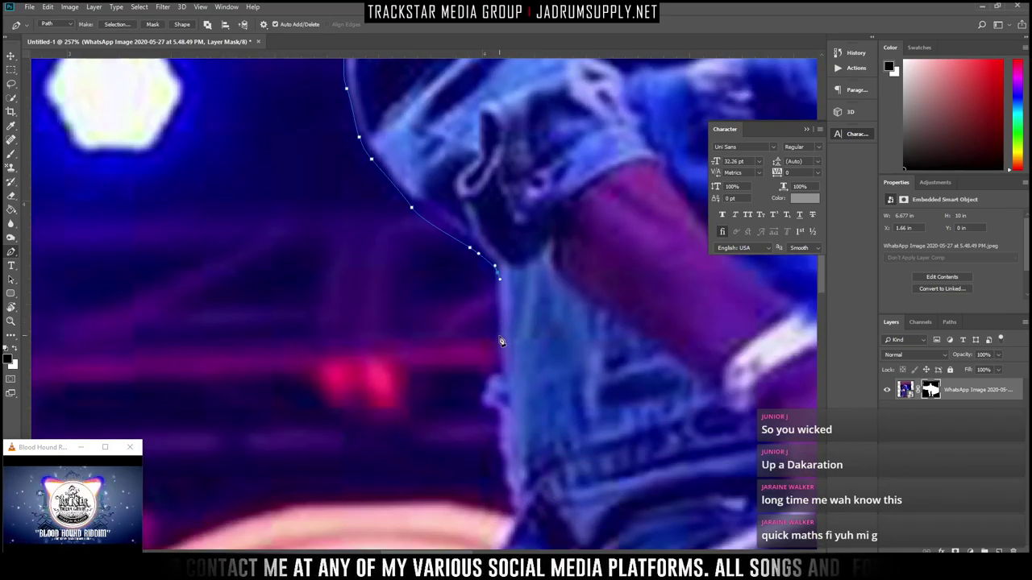
{"action": "left_click", "coordinate": [499, 339]}
{"action": "left_click", "coordinate": [500, 353]}
{"action": "left_click", "coordinate": [504, 374]}
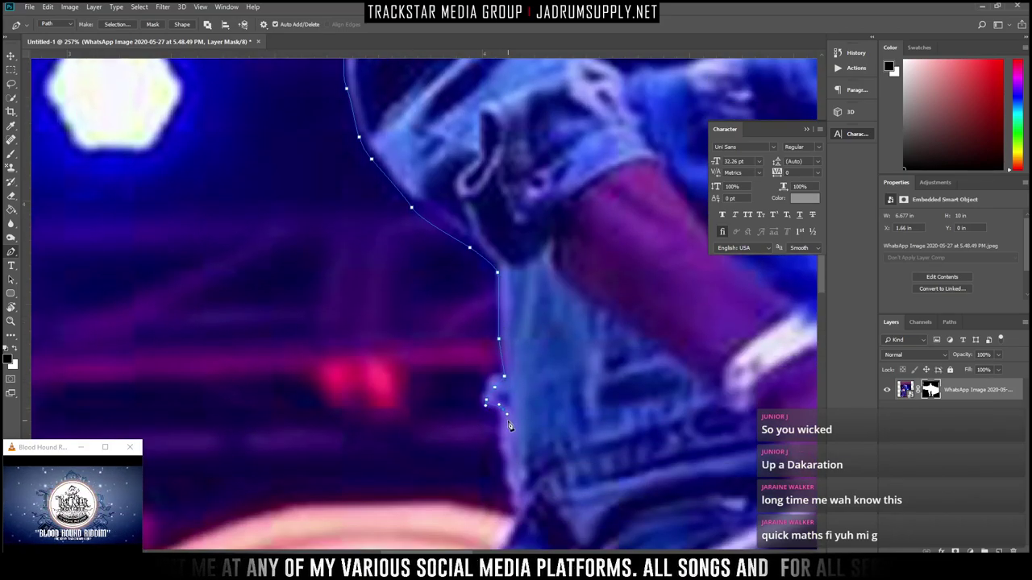
{"action": "scroll", "coordinate": [522, 513], "scroll_direction": "down", "scroll_amount": 6}
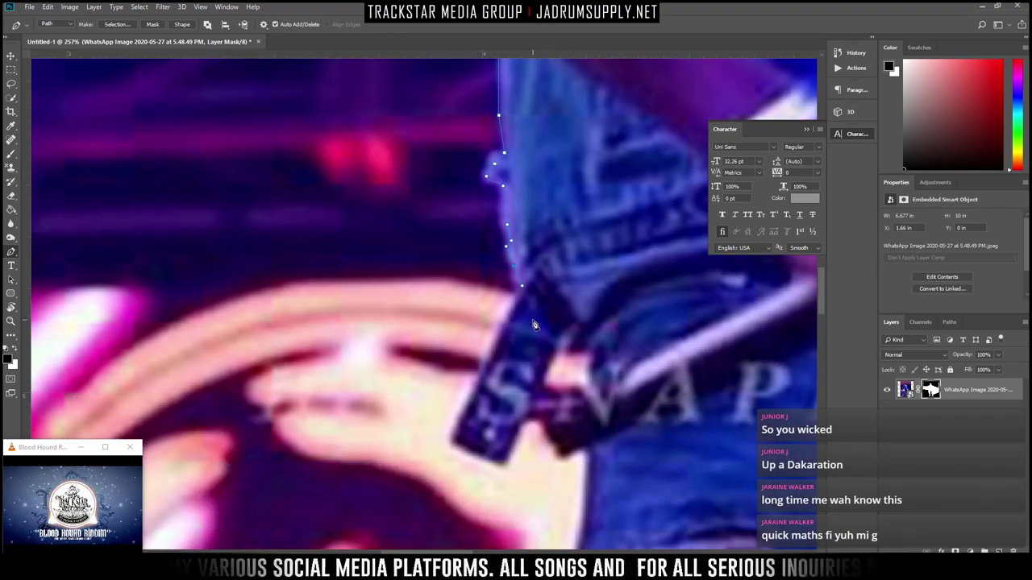
Outline the dark strap hanging below the jacket and the microphone's end, bringing the path to the jeans' outer edge
{"action": "scroll", "coordinate": [533, 325], "scroll_direction": "up", "scroll_amount": 1}
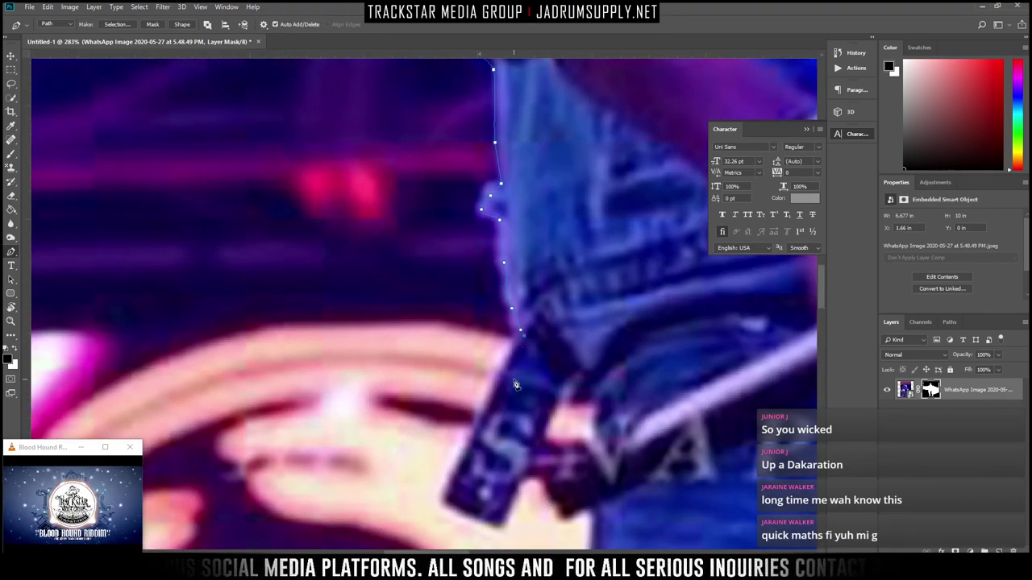
{"action": "scroll", "coordinate": [516, 385], "scroll_direction": "down", "scroll_amount": 2}
{"action": "left_click", "coordinate": [443, 415]}
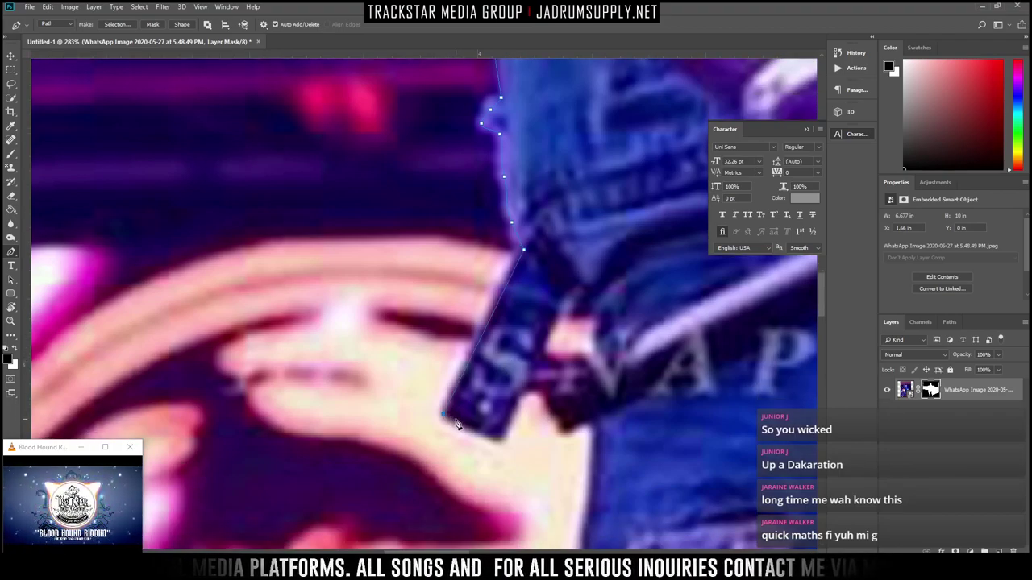
{"action": "left_click", "coordinate": [492, 315]}
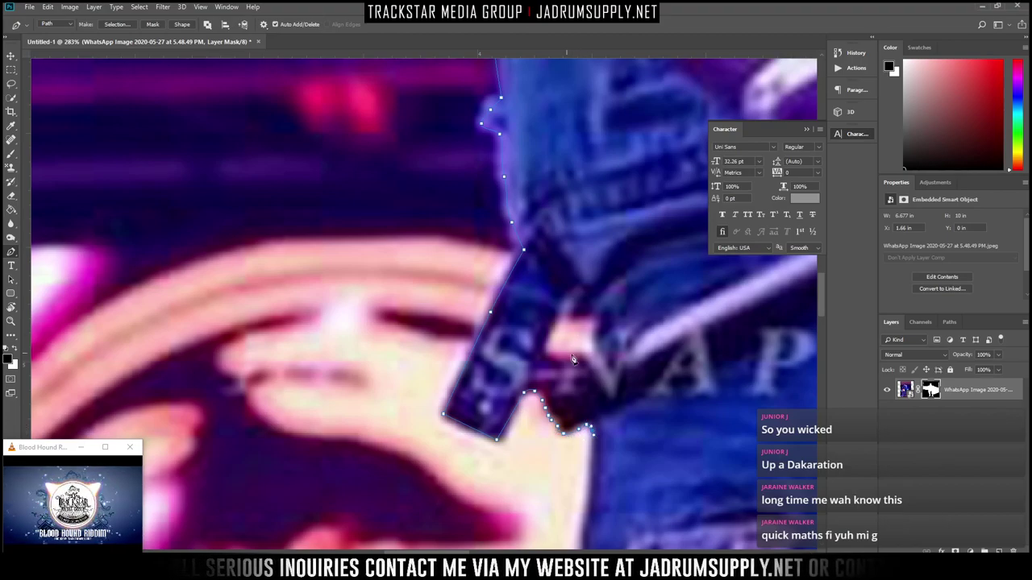
Continue the path down the outer edge of the jeans' upper thigh beside the bright stage screen
{"action": "scroll", "coordinate": [572, 360], "scroll_direction": "down", "scroll_amount": 5}
{"action": "left_click_drag", "start_coordinate": [590, 212], "coordinate": [588, 252]}
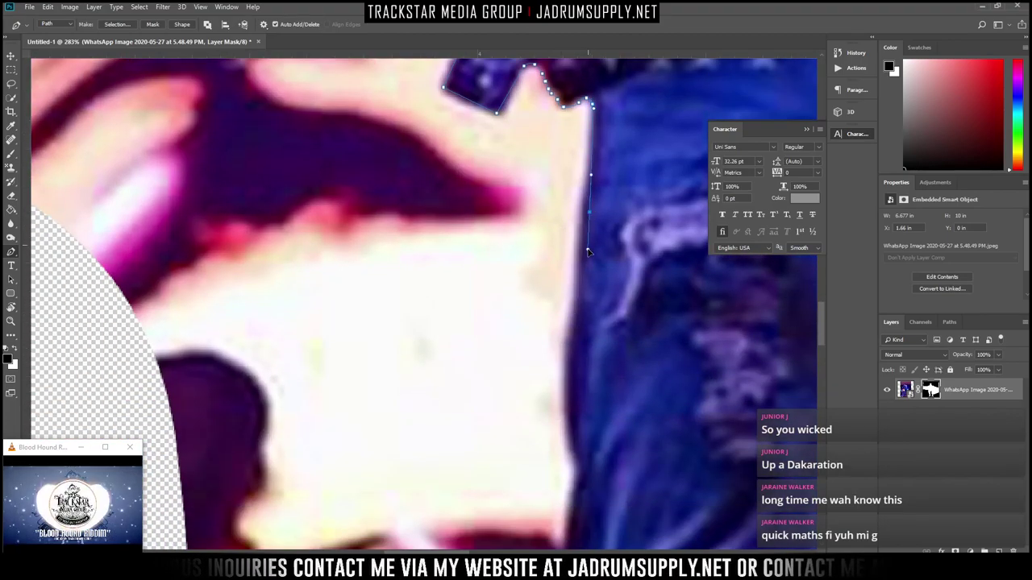
{"action": "left_click_drag", "start_coordinate": [580, 301], "coordinate": [580, 323]}
{"action": "left_click_drag", "start_coordinate": [569, 387], "coordinate": [577, 426]}
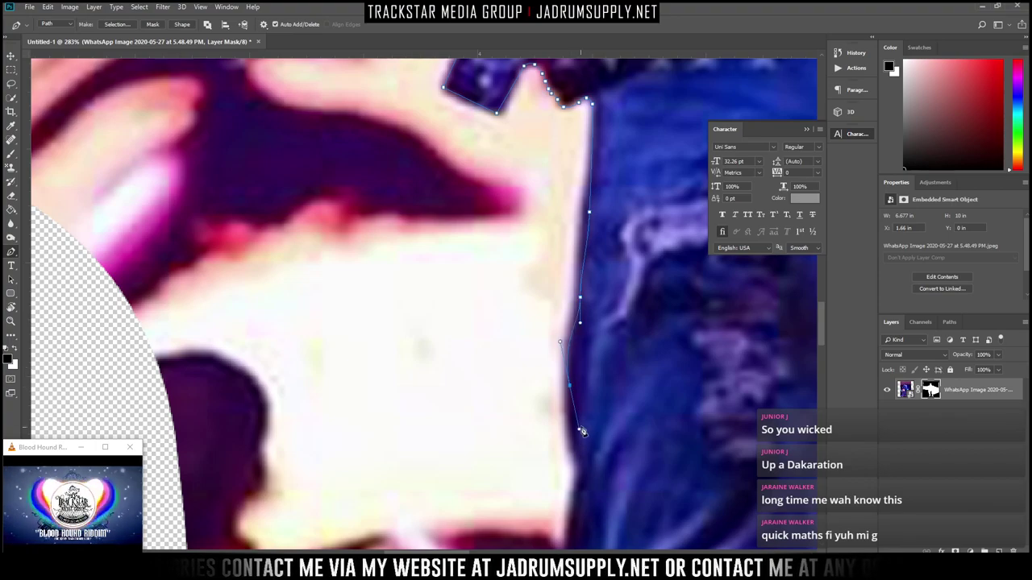
{"action": "key", "text": "ctrl+z"}
{"action": "scroll", "coordinate": [574, 413], "scroll_direction": "down", "scroll_amount": 1}
{"action": "left_click_drag", "start_coordinate": [574, 390], "coordinate": [579, 415]}
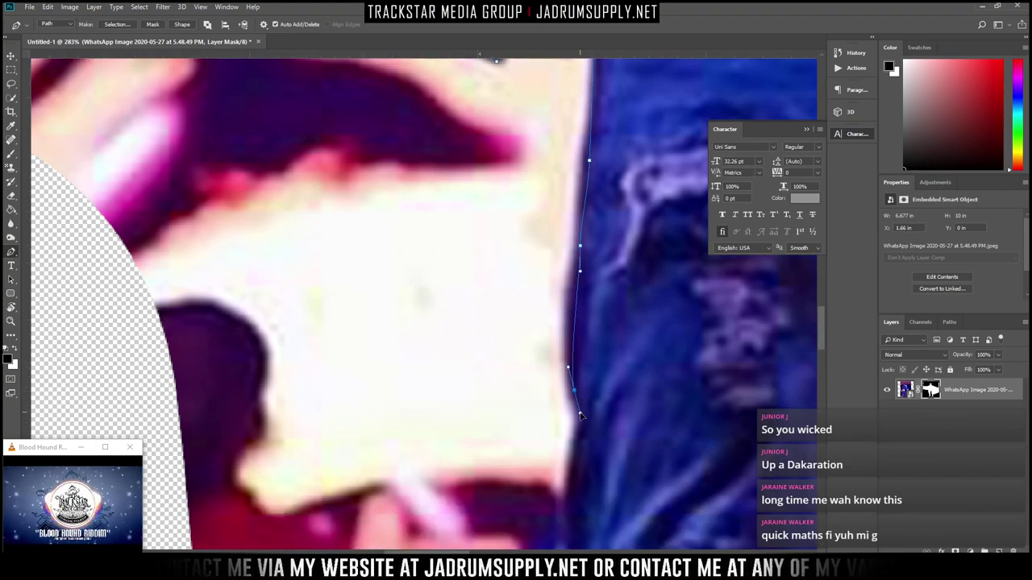
Extend the path down the lower thigh's outer edge to the ripped knee of the jeans
{"action": "scroll", "coordinate": [582, 422], "scroll_direction": "down", "scroll_amount": 2}
{"action": "left_click_drag", "start_coordinate": [580, 350], "coordinate": [577, 358]}
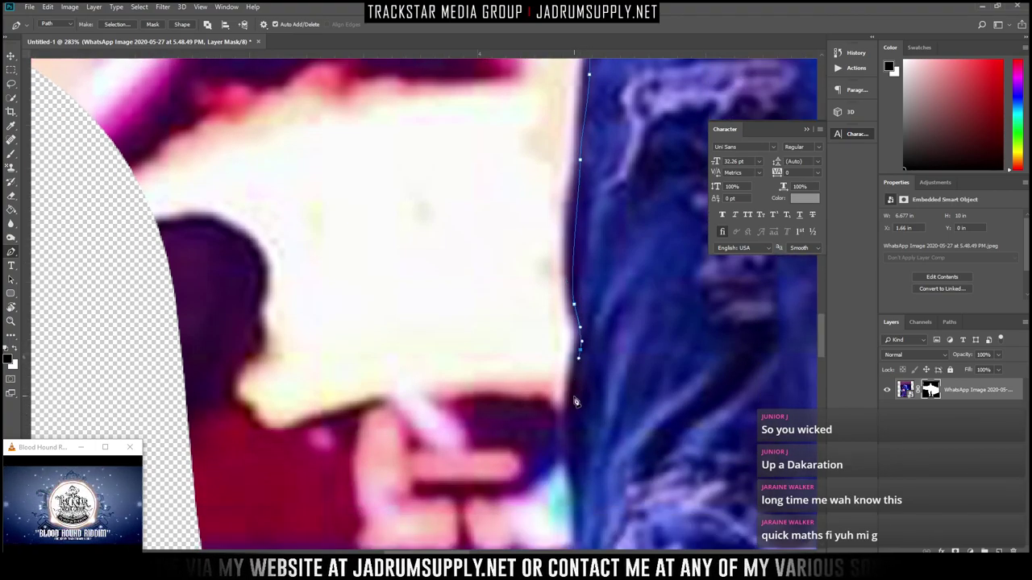
{"action": "left_click_drag", "start_coordinate": [569, 441], "coordinate": [569, 454]}
{"action": "scroll", "coordinate": [569, 457], "scroll_direction": "down", "scroll_amount": 2}
{"action": "left_click_drag", "start_coordinate": [577, 416], "coordinate": [577, 434]}
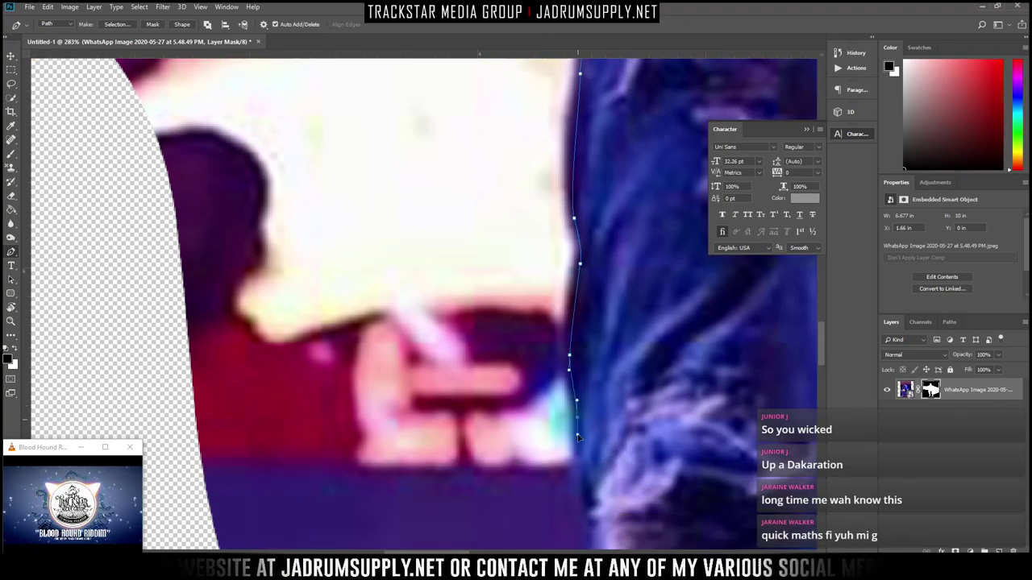
{"action": "scroll", "coordinate": [583, 454], "scroll_direction": "down", "scroll_amount": 1}
{"action": "scroll", "coordinate": [584, 454], "scroll_direction": "down", "scroll_amount": 1}
{"action": "left_click_drag", "start_coordinate": [582, 366], "coordinate": [590, 427]}
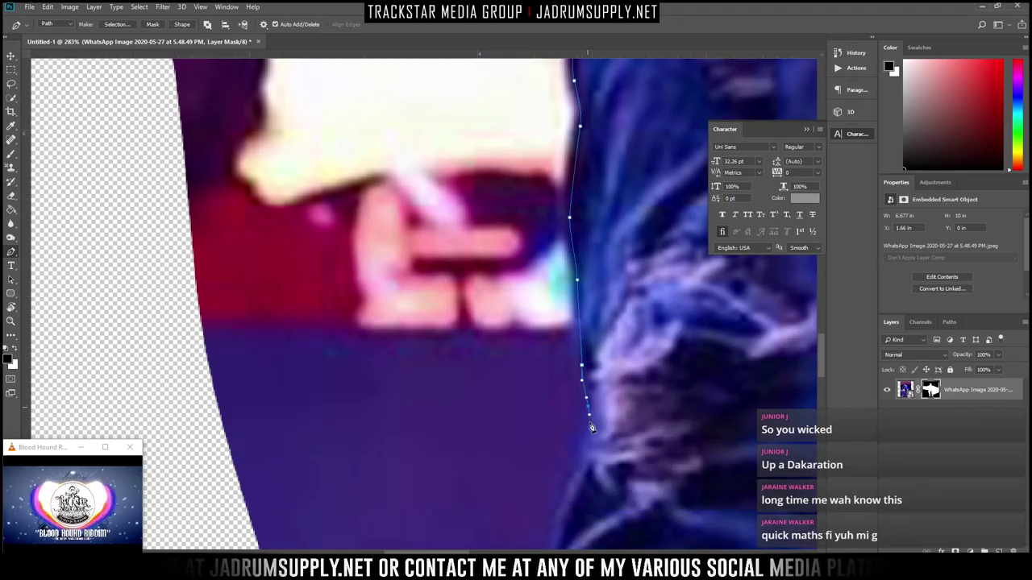
Continue the path from the ripped knee around the fabric bulge below it to the upper calf folds of the jeans
{"action": "scroll", "coordinate": [582, 462], "scroll_direction": "down", "scroll_amount": 2}
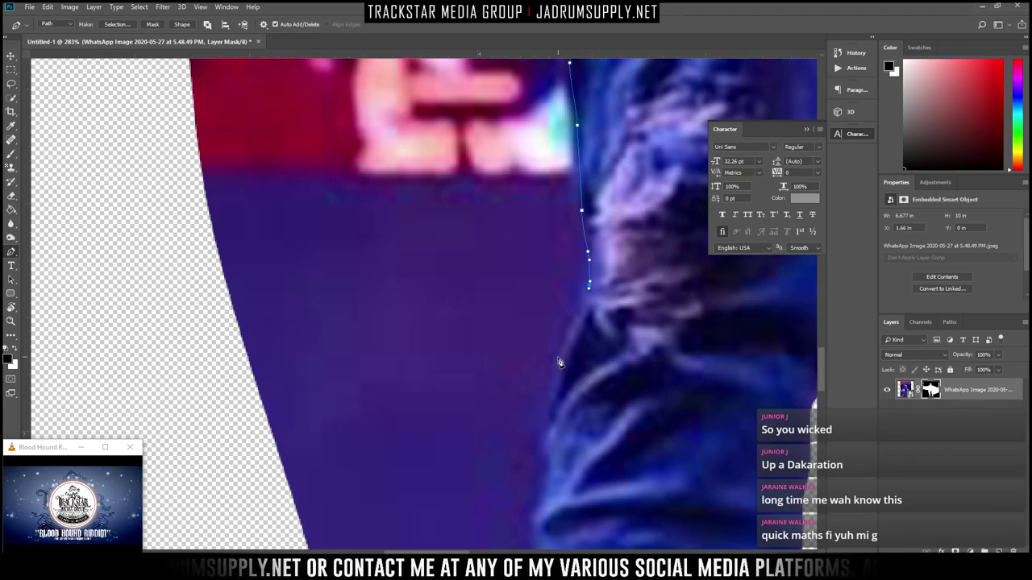
{"action": "left_click", "coordinate": [553, 370]}
{"action": "left_click", "coordinate": [553, 392]}
{"action": "left_click", "coordinate": [543, 428]}
{"action": "left_click", "coordinate": [534, 450]}
{"action": "left_click", "coordinate": [534, 462]}
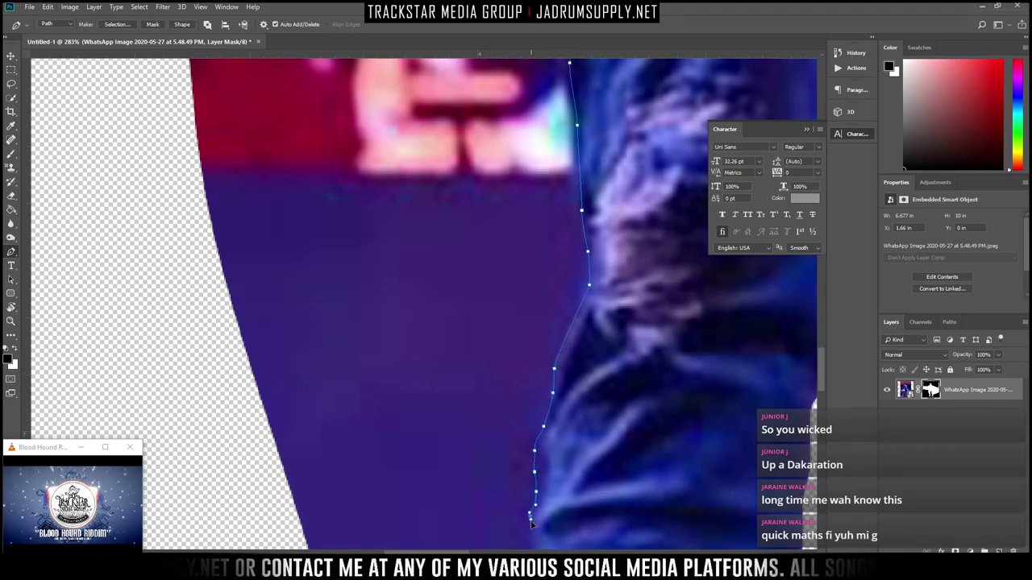
{"action": "left_click", "coordinate": [531, 524]}
{"action": "scroll", "coordinate": [531, 523], "scroll_direction": "down", "scroll_amount": 4}
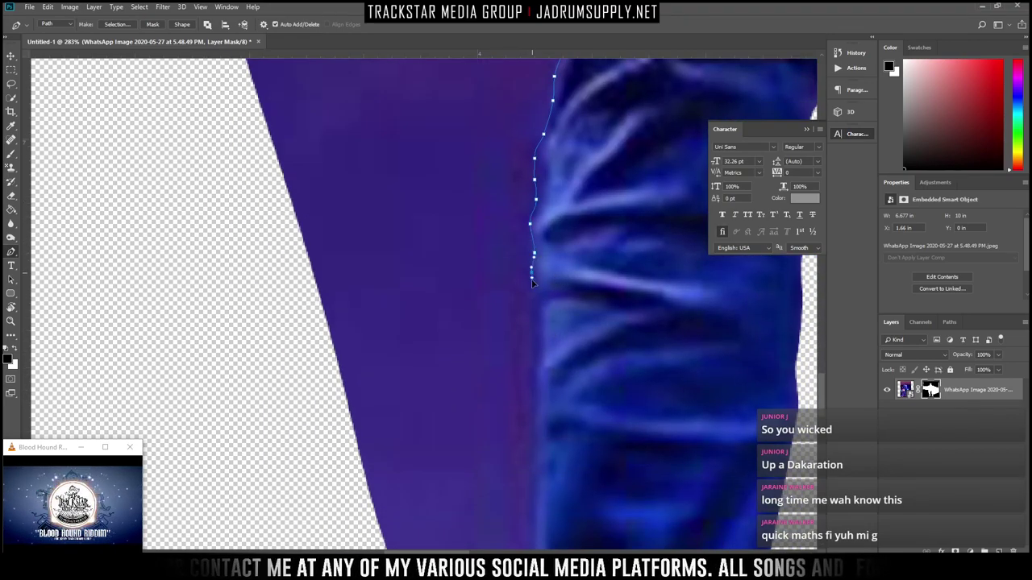
Trace the path down the outer edge of the jeans' creased upper calf beside the purple stage wall
{"action": "left_click", "coordinate": [536, 310]}
{"action": "left_click", "coordinate": [538, 334]}
{"action": "left_click", "coordinate": [535, 365]}
{"action": "left_click", "coordinate": [536, 401]}
{"action": "left_click", "coordinate": [536, 411]}
{"action": "left_click", "coordinate": [536, 420]}
{"action": "scroll", "coordinate": [538, 415], "scroll_direction": "down", "scroll_amount": 3}
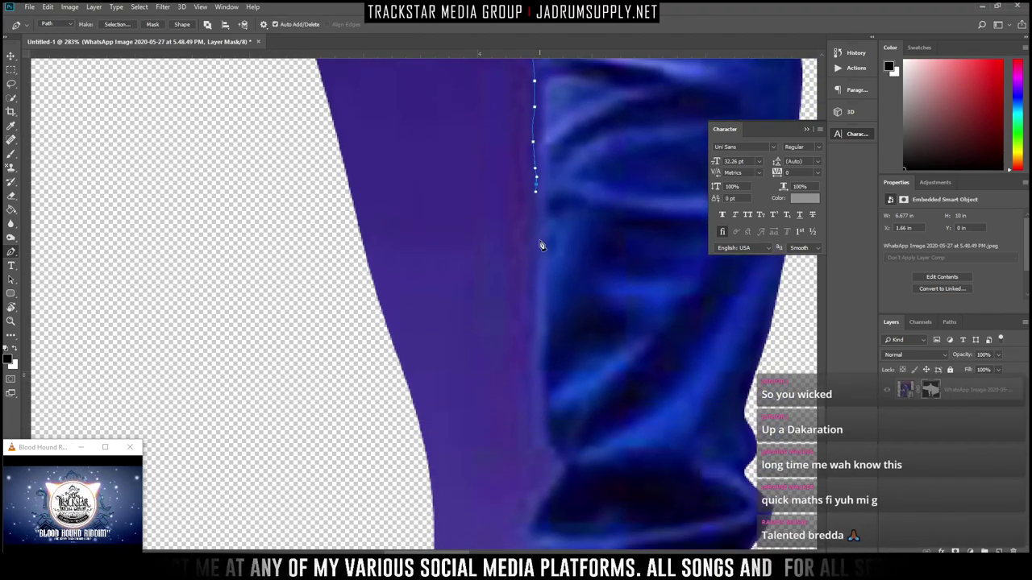
Extend the path down the lower calf's outer edge to the notch above the bunched cuff
{"action": "left_click", "coordinate": [535, 219]}
{"action": "left_click", "coordinate": [536, 258]}
{"action": "left_click", "coordinate": [534, 320]}
{"action": "left_click", "coordinate": [532, 350]}
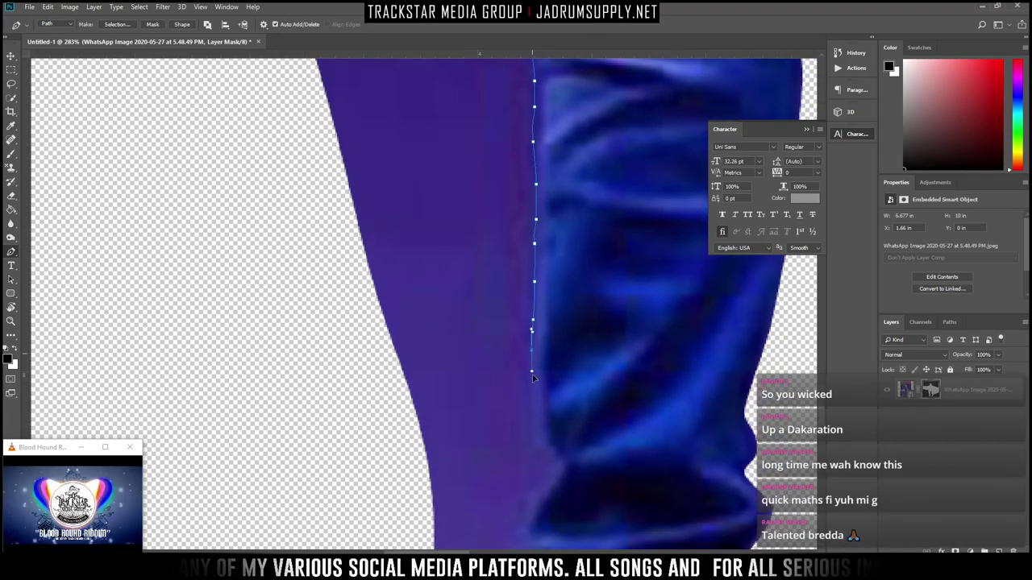
{"action": "left_click", "coordinate": [535, 391]}
{"action": "left_click", "coordinate": [539, 411]}
{"action": "left_click", "coordinate": [545, 425]}
{"action": "scroll", "coordinate": [557, 473], "scroll_direction": "down", "scroll_amount": 2}
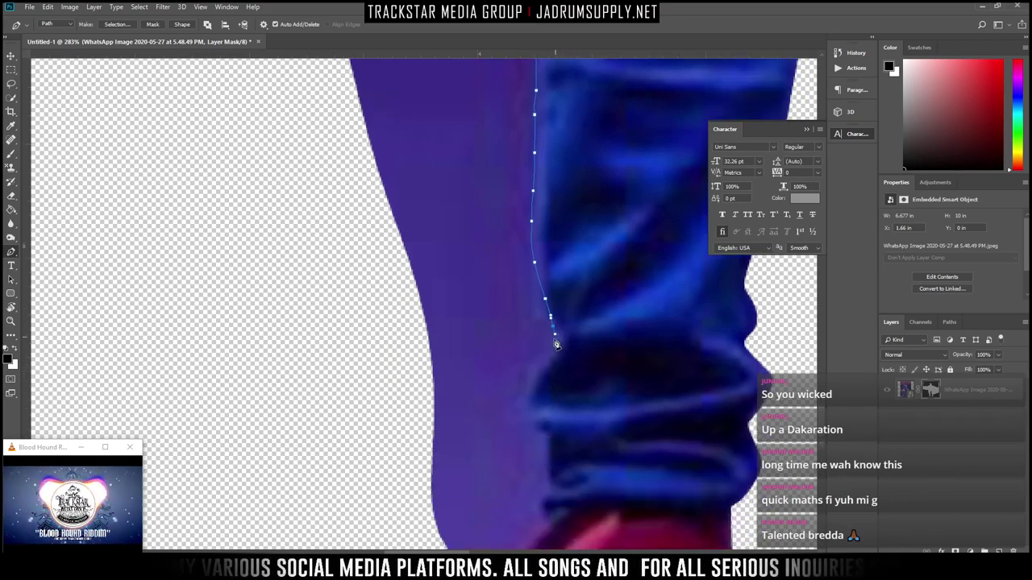
Outline the bunched cuff's folds with the path, down to where the jeans meet the red boot
{"action": "left_click", "coordinate": [544, 455]}
{"action": "left_click", "coordinate": [543, 468]}
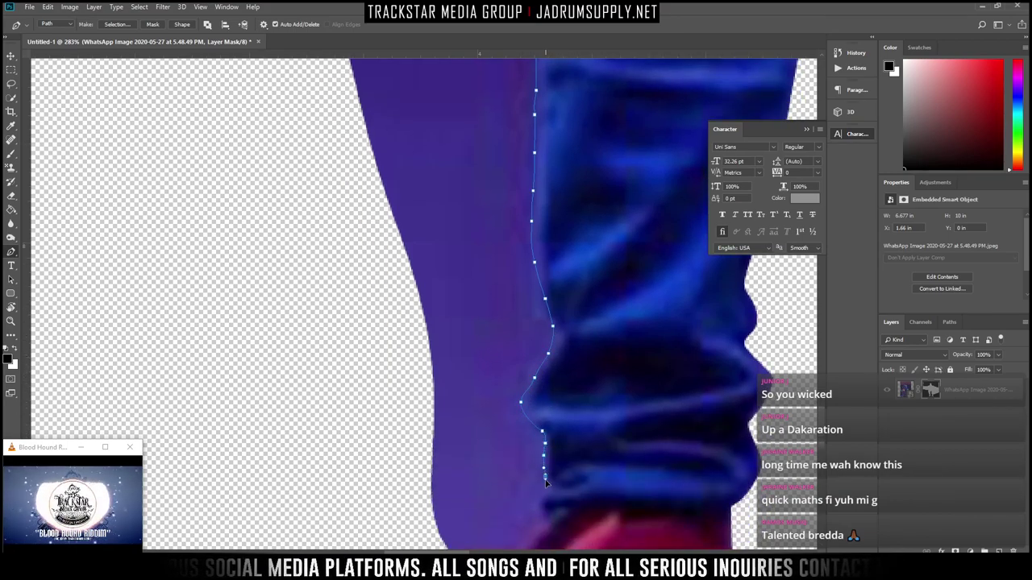
{"action": "scroll", "coordinate": [530, 501], "scroll_direction": "down", "scroll_amount": 2}
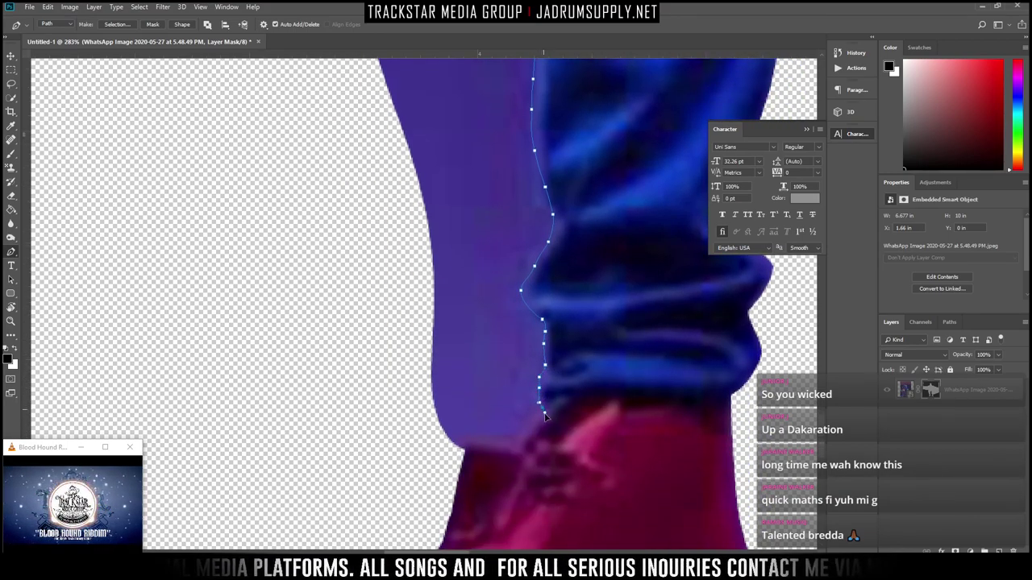
{"action": "scroll", "coordinate": [524, 436], "scroll_direction": "down", "scroll_amount": 2}
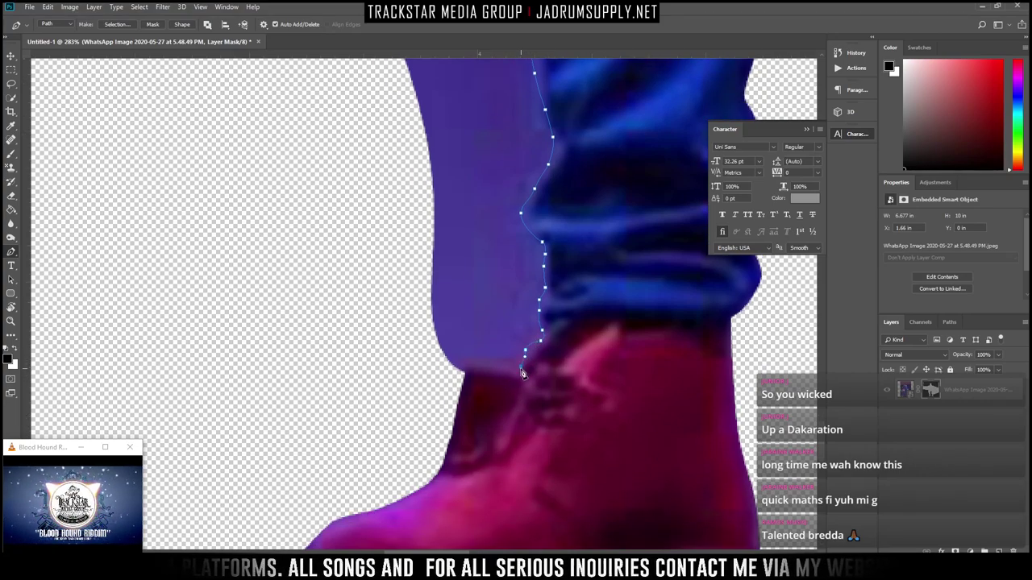
Carry the path along the top edge of the red boot and down its front to the already masked area
{"action": "left_click", "coordinate": [502, 371]}
{"action": "left_click", "coordinate": [482, 372]}
{"action": "left_click_drag", "start_coordinate": [474, 376], "coordinate": [467, 383]}
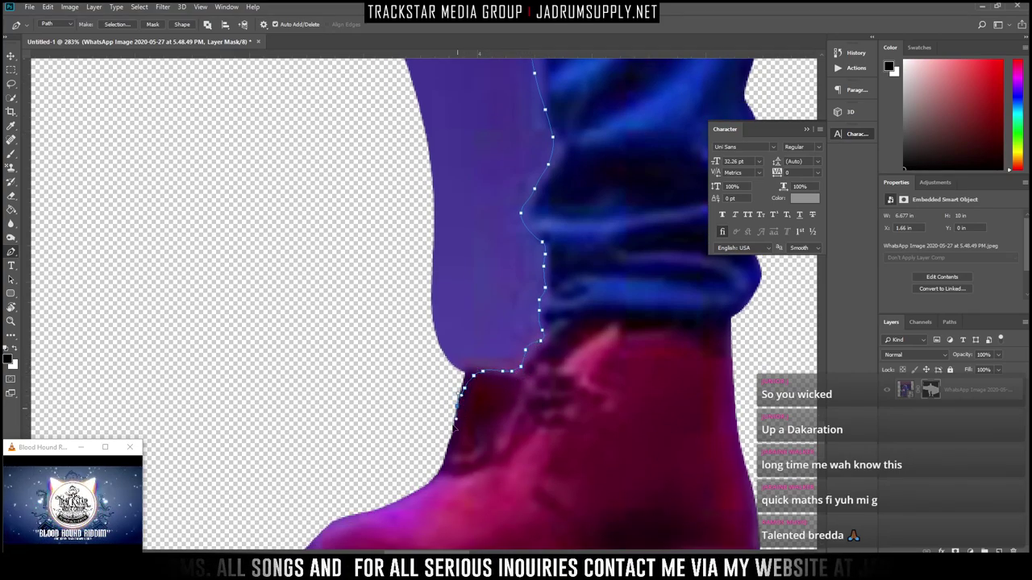
{"action": "scroll", "coordinate": [462, 378], "scroll_direction": "up", "scroll_amount": 1}
Loop the path from the boot around the outside of the canvas and back above the artwork
{"action": "scroll", "coordinate": [449, 406], "scroll_direction": "down", "scroll_amount": 10}
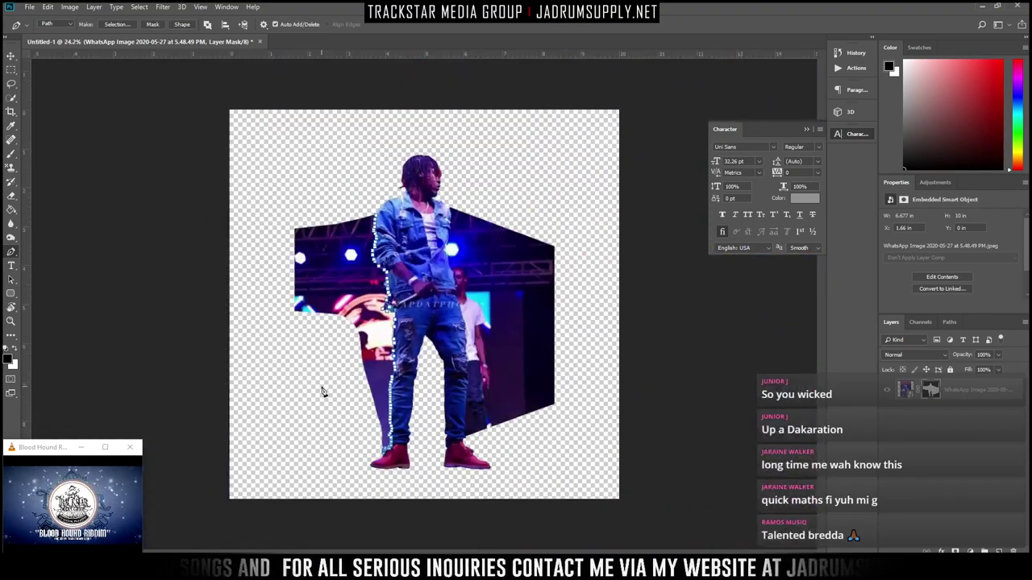
{"action": "left_click_drag", "start_coordinate": [236, 523], "coordinate": [214, 518]}
{"action": "left_click_drag", "start_coordinate": [184, 403], "coordinate": [161, 295]}
{"action": "left_click_drag", "start_coordinate": [189, 97], "coordinate": [241, 58]}
{"action": "left_click_drag", "start_coordinate": [242, 42], "coordinate": [266, 51]}
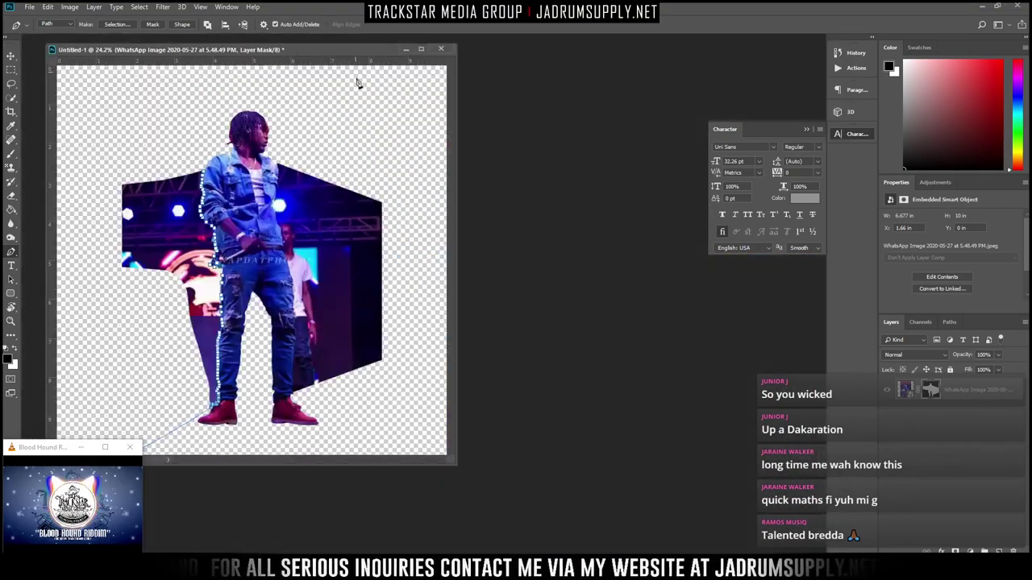
{"action": "left_click_drag", "start_coordinate": [369, 50], "coordinate": [388, 38]}
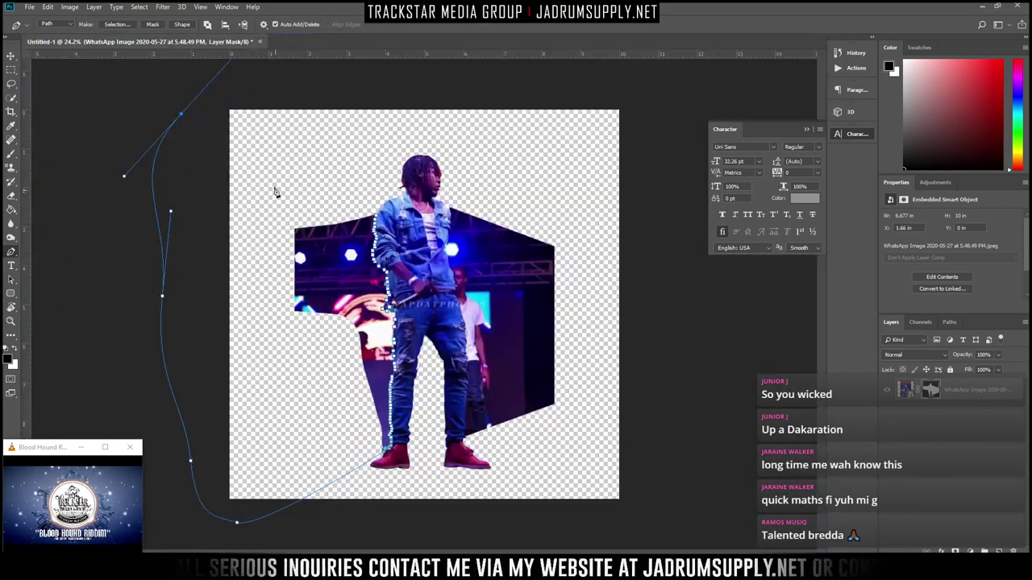
Bring the path back to the jacket's shoulder and close it at its starting anchor point
{"action": "scroll", "coordinate": [347, 194], "scroll_direction": "up", "scroll_amount": 8}
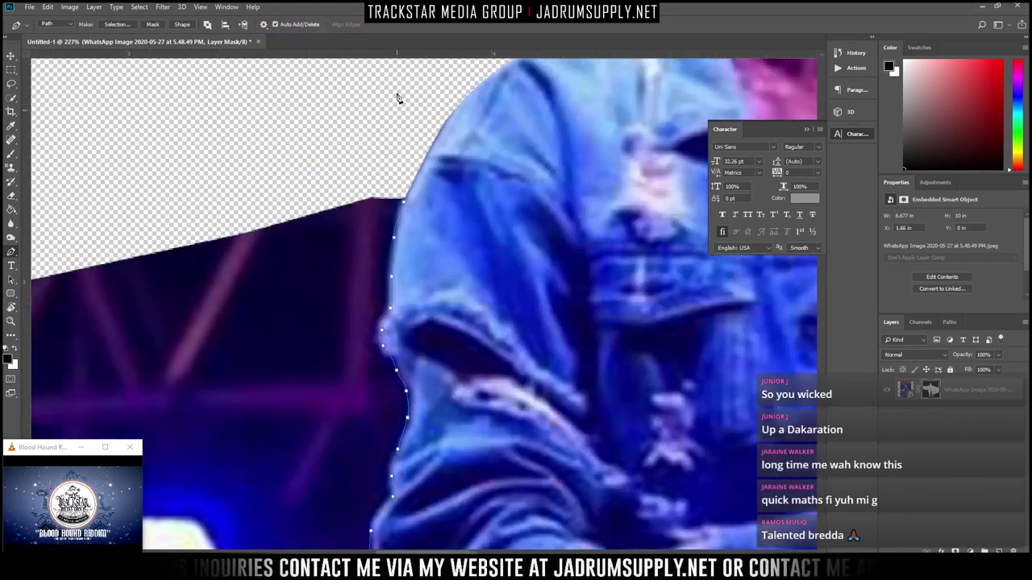
{"action": "scroll", "coordinate": [397, 97], "scroll_direction": "up", "scroll_amount": 5}
{"action": "left_click", "coordinate": [470, 270]}
{"action": "left_click", "coordinate": [470, 305]}
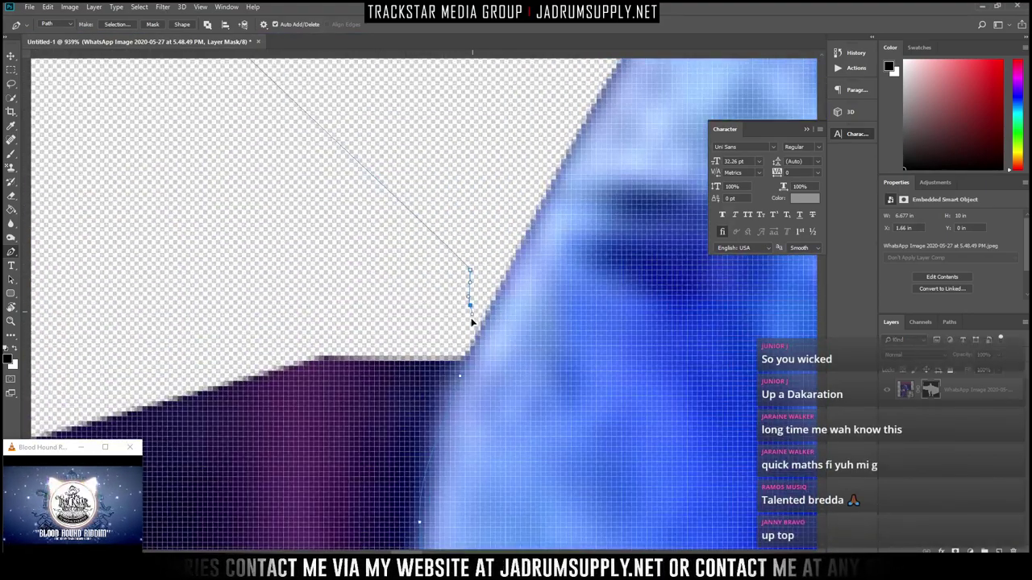
{"action": "left_click", "coordinate": [469, 324]}
{"action": "left_click_drag", "start_coordinate": [469, 354], "coordinate": [465, 373]}
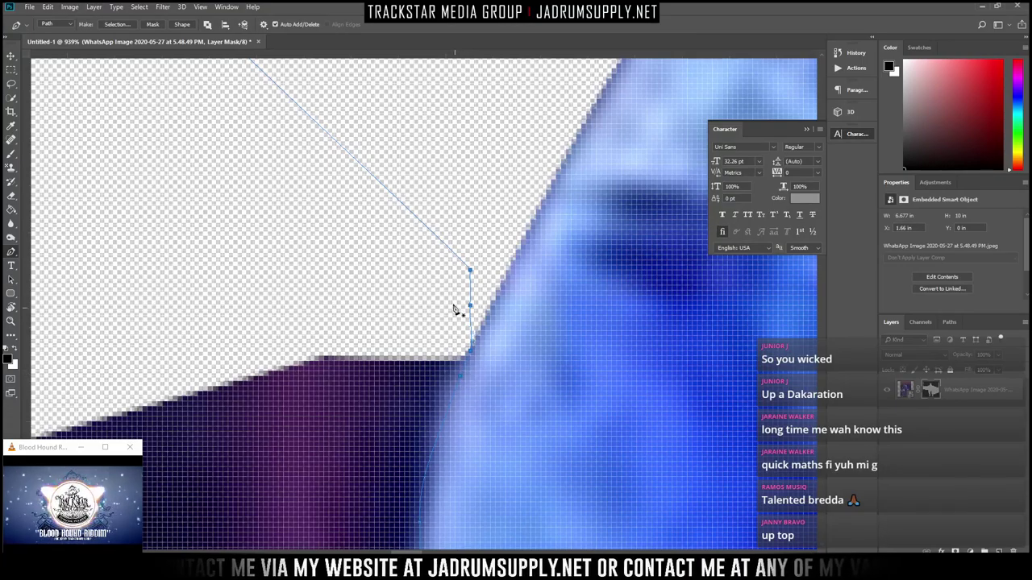
Convert the closed path into a new anti-aliased selection with a feather radius of 0 pixels
{"action": "scroll", "coordinate": [385, 299], "scroll_direction": "down", "scroll_amount": 9}
{"action": "right_click", "coordinate": [351, 357]}
{"action": "left_click", "coordinate": [396, 185]}
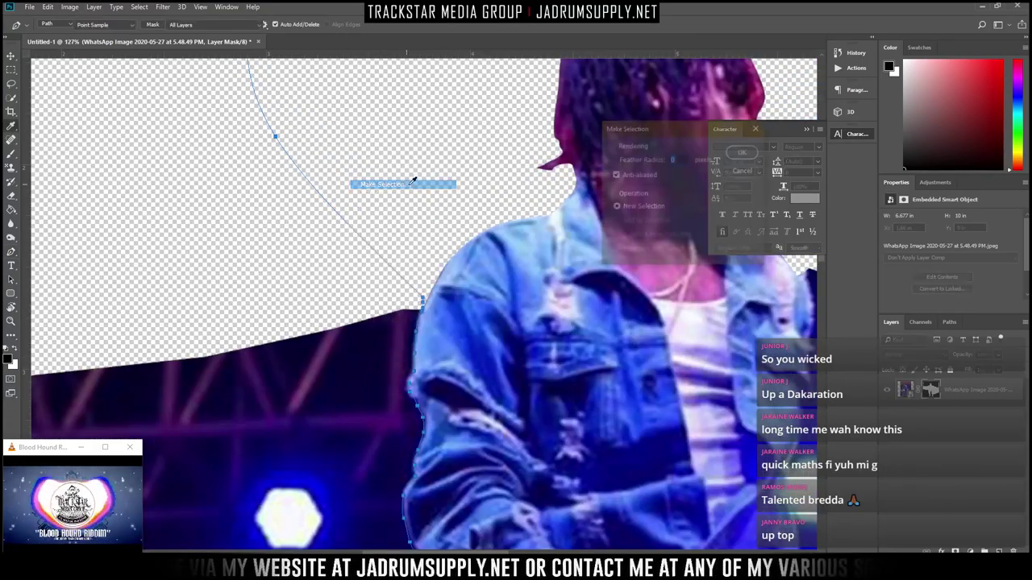
{"action": "left_click", "coordinate": [743, 151]}
{"action": "scroll", "coordinate": [346, 237], "scroll_direction": "down", "scroll_amount": 7}
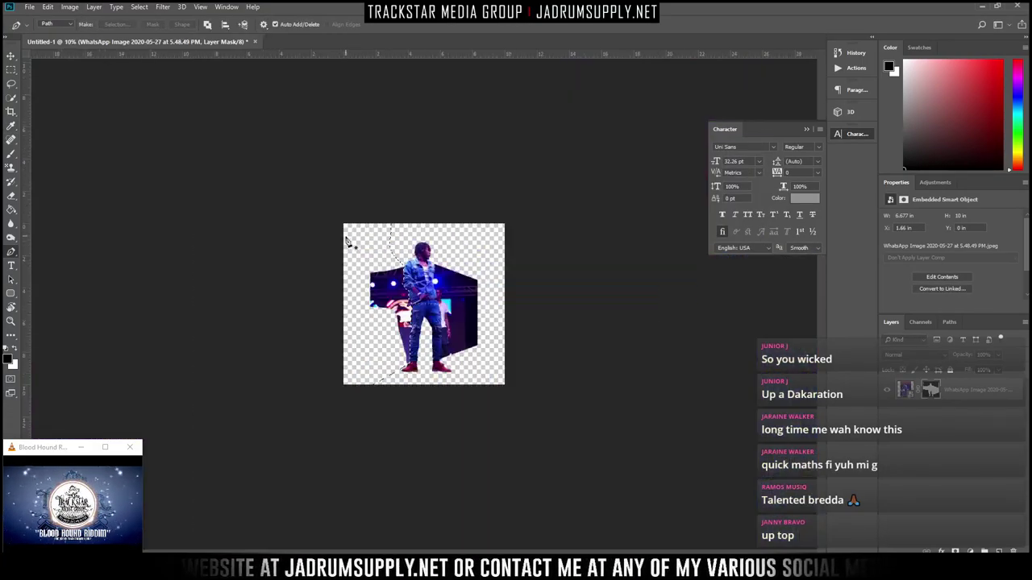
Paint black on the layer mask inside the selection to hide the stage background on the performer's microphone side, and deselect
{"action": "key", "text": "b"}
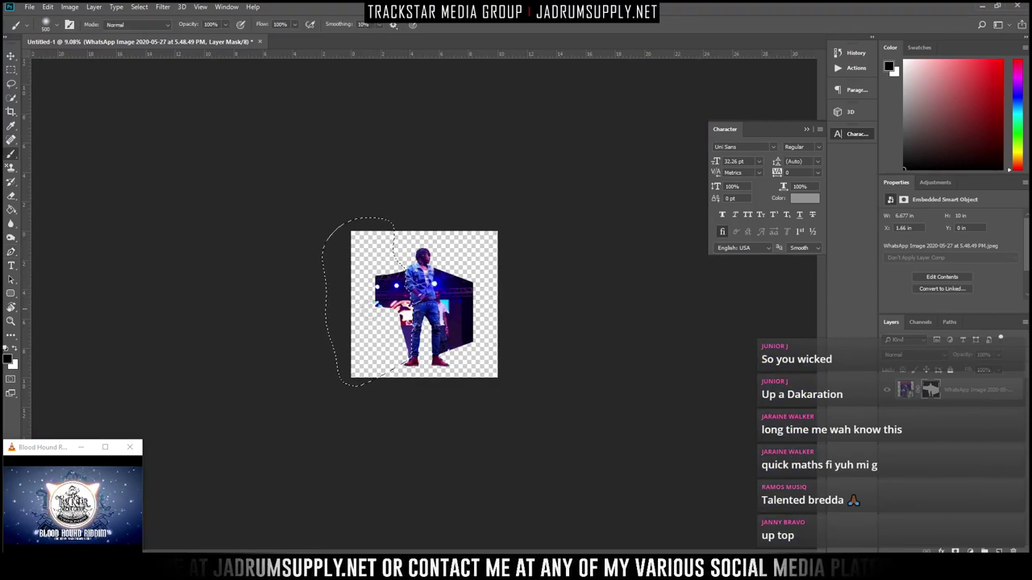
{"action": "key", "text": "super"}
{"action": "key", "text": "super"}
{"action": "scroll", "coordinate": [332, 160], "scroll_direction": "up", "scroll_amount": 5}
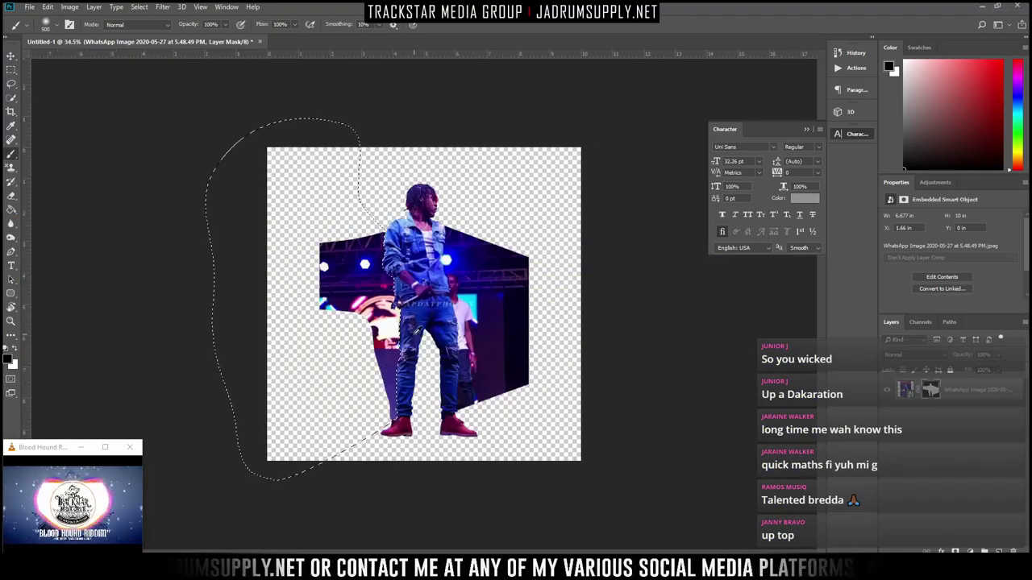
{"action": "mouse_move", "coordinate": [335, 150]}
{"action": "left_mouse_down"}
{"action": "mouse_move", "coordinate": [150, 210]}
{"action": "mouse_move", "coordinate": [679, 301]}
{"action": "mouse_move", "coordinate": [371, 459]}
{"action": "mouse_move", "coordinate": [725, 343]}
{"action": "mouse_move", "coordinate": [265, 431]}
{"action": "mouse_move", "coordinate": [165, 231]}
{"action": "mouse_move", "coordinate": [756, 124]}
{"action": "mouse_move", "coordinate": [393, 455]}
{"action": "left_mouse_up"}
{"action": "scroll", "coordinate": [395, 447], "scroll_direction": "down", "scroll_amount": 5}
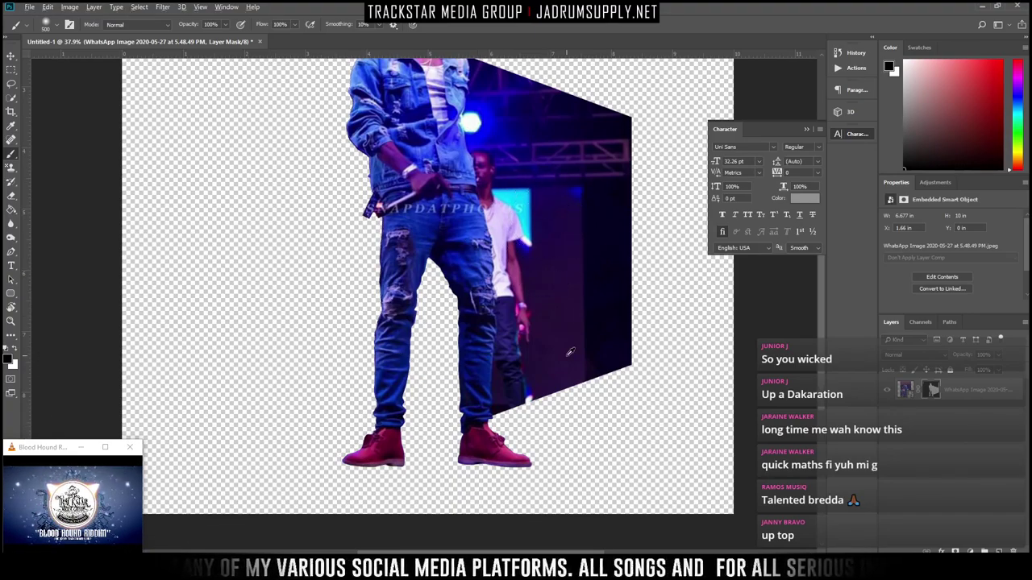
Start a new Pen path at the other leg's cuff and trace its folds up to the lower calf
{"action": "scroll", "coordinate": [502, 330], "scroll_direction": "up", "scroll_amount": 4}
{"action": "scroll", "coordinate": [502, 331], "scroll_direction": "up", "scroll_amount": 6}
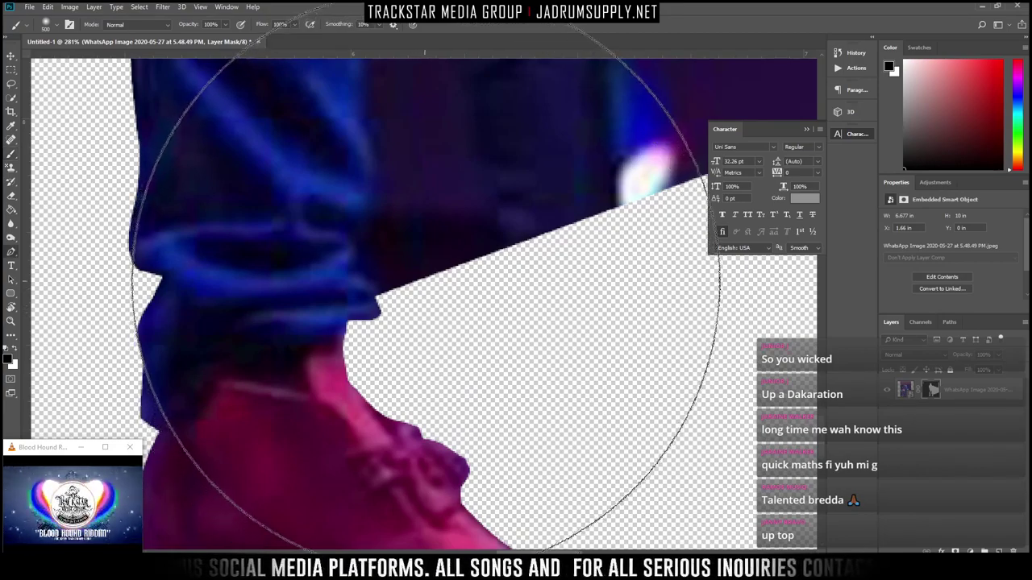
{"action": "key", "text": "p"}
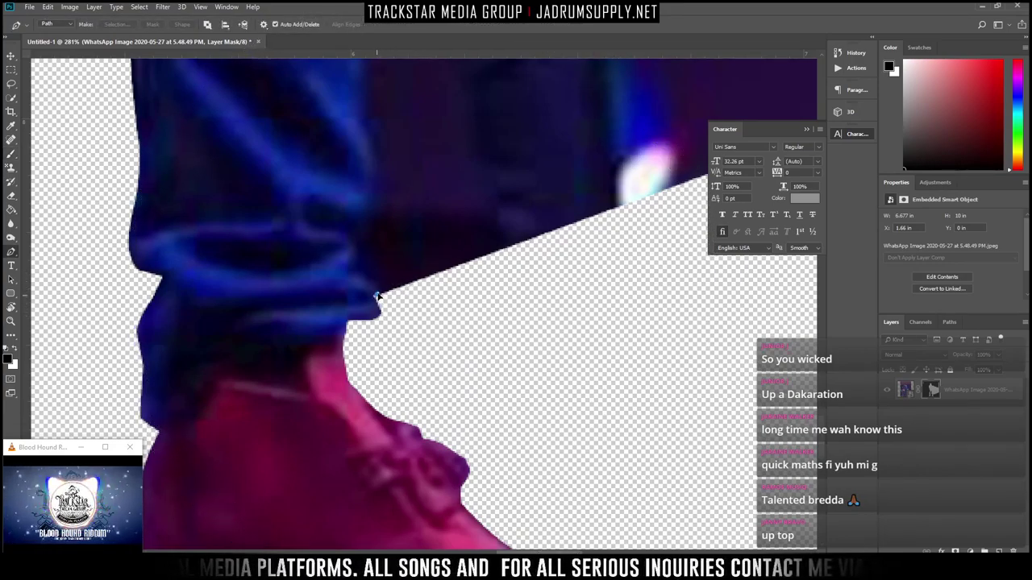
{"action": "left_click", "coordinate": [377, 295]}
{"action": "left_click_drag", "start_coordinate": [349, 231], "coordinate": [353, 231]}
{"action": "left_click_drag", "start_coordinate": [364, 224], "coordinate": [378, 157]}
{"action": "scroll", "coordinate": [395, 162], "scroll_direction": "up", "scroll_amount": 2}
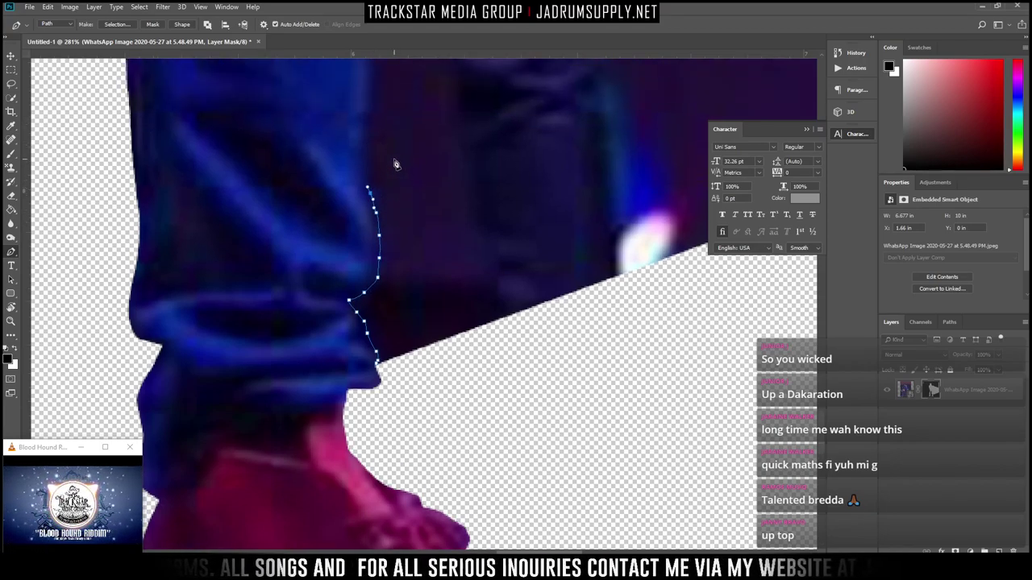
Continue the path up the calf's outer edge to just below the knee, separating it from the background man's leg
{"action": "left_click_drag", "start_coordinate": [368, 194], "coordinate": [372, 165]}
{"action": "left_click_drag", "start_coordinate": [373, 155], "coordinate": [377, 104]}
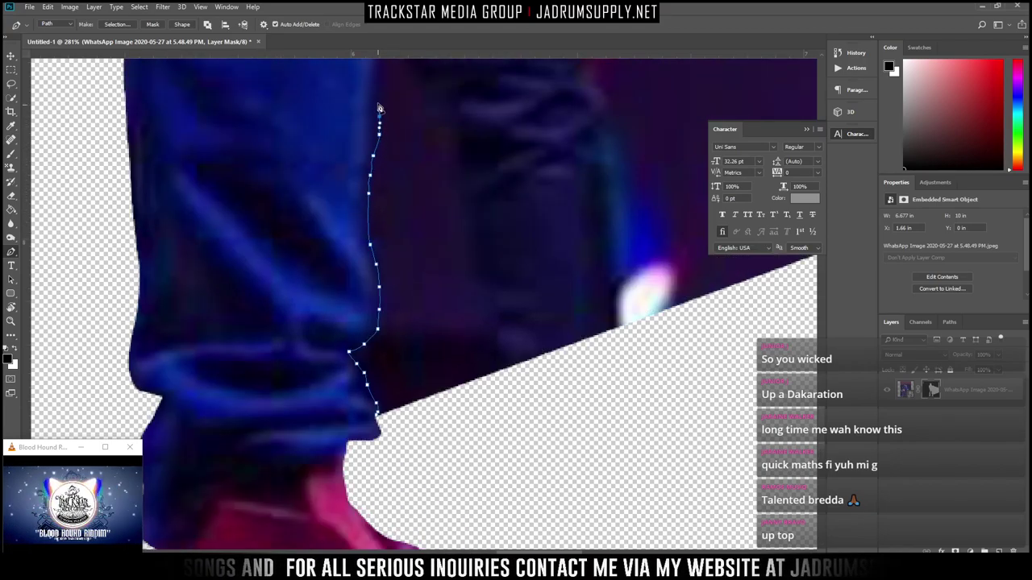
{"action": "scroll", "coordinate": [378, 104], "scroll_direction": "up", "scroll_amount": 4}
{"action": "mouse_move", "coordinate": [363, 225]}
{"action": "left_mouse_down"}
{"action": "mouse_move", "coordinate": [383, 204]}
{"action": "mouse_move", "coordinate": [380, 105]}
{"action": "left_mouse_up"}
{"action": "scroll", "coordinate": [394, 121], "scroll_direction": "up", "scroll_amount": 3}
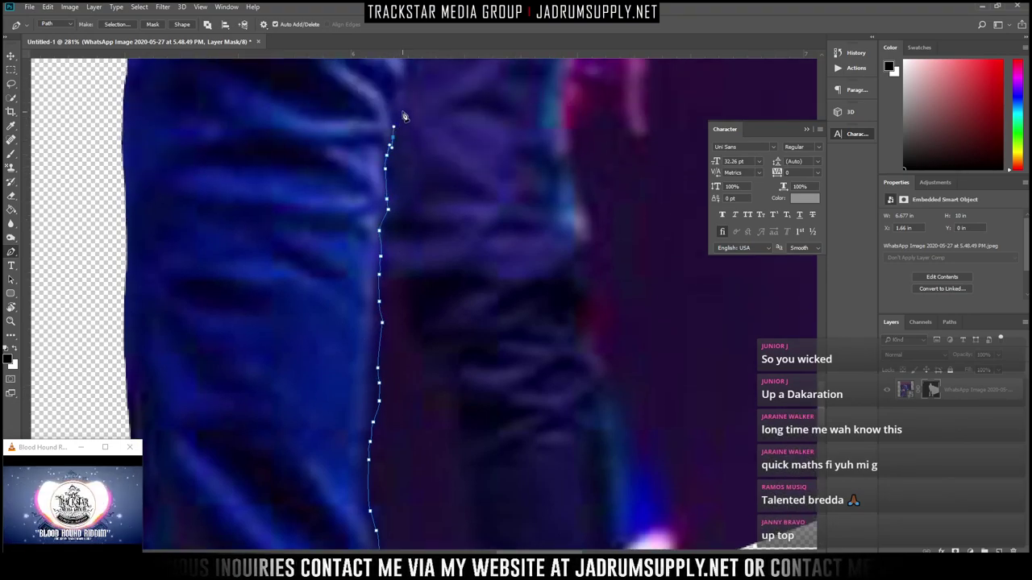
{"action": "scroll", "coordinate": [407, 96], "scroll_direction": "up", "scroll_amount": 3}
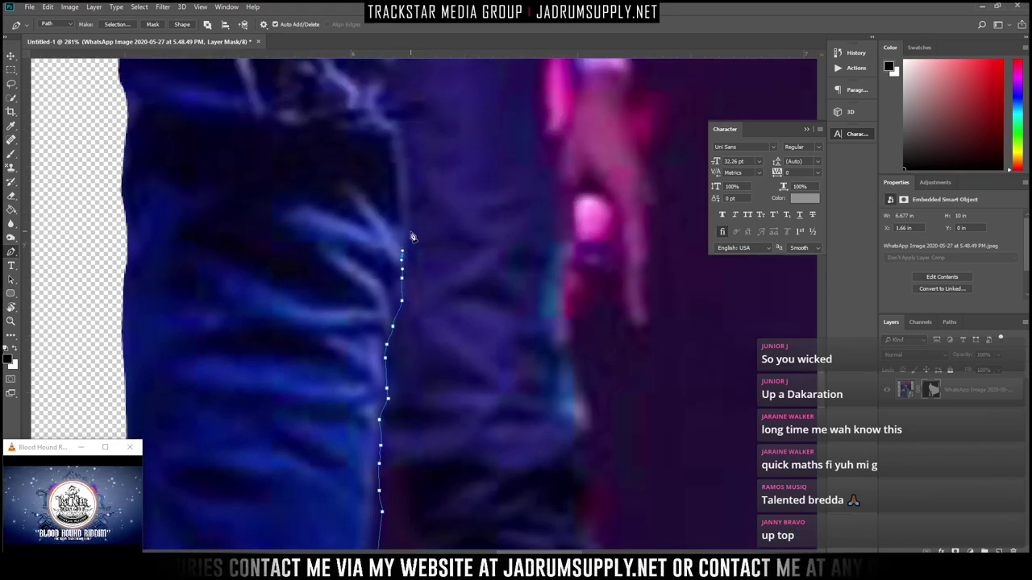
Trace the path around the knee and up the ripped patches to beside the hem of the background man's white shirt
{"action": "left_click_drag", "start_coordinate": [411, 237], "coordinate": [418, 161]}
{"action": "scroll", "coordinate": [423, 193], "scroll_direction": "up", "scroll_amount": 4}
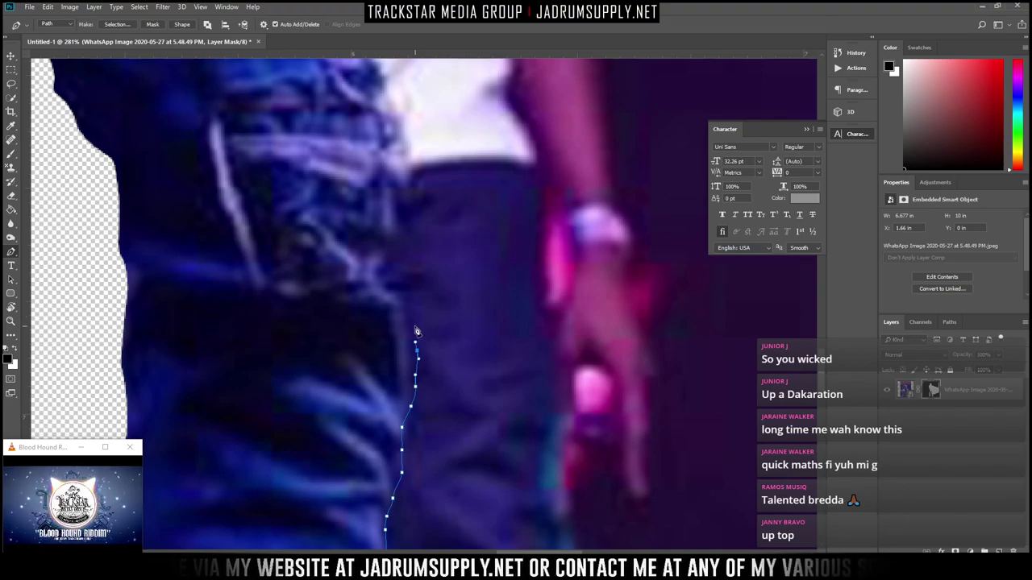
{"action": "mouse_move", "coordinate": [415, 331]}
{"action": "left_mouse_down"}
{"action": "mouse_move", "coordinate": [384, 279]}
{"action": "mouse_move", "coordinate": [394, 182]}
{"action": "left_mouse_up"}
{"action": "scroll", "coordinate": [394, 184], "scroll_direction": "up", "scroll_amount": 3}
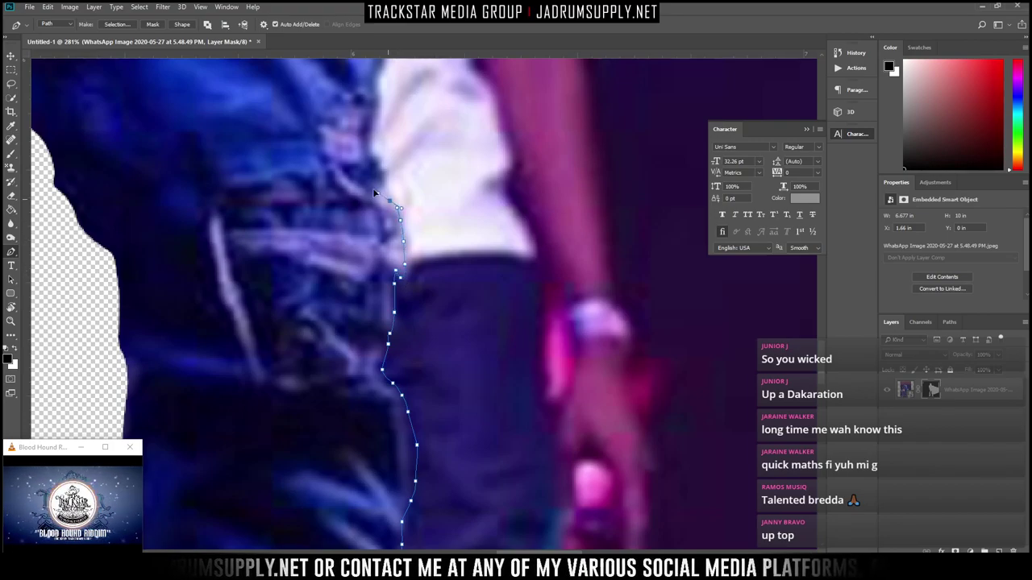
Extend the path up the jeans' ripped mid-thigh along the edge of the background man's white shirt
{"action": "mouse_move", "coordinate": [378, 171]}
{"action": "left_mouse_down"}
{"action": "mouse_move", "coordinate": [366, 145]}
{"action": "mouse_move", "coordinate": [376, 95]}
{"action": "left_mouse_up"}
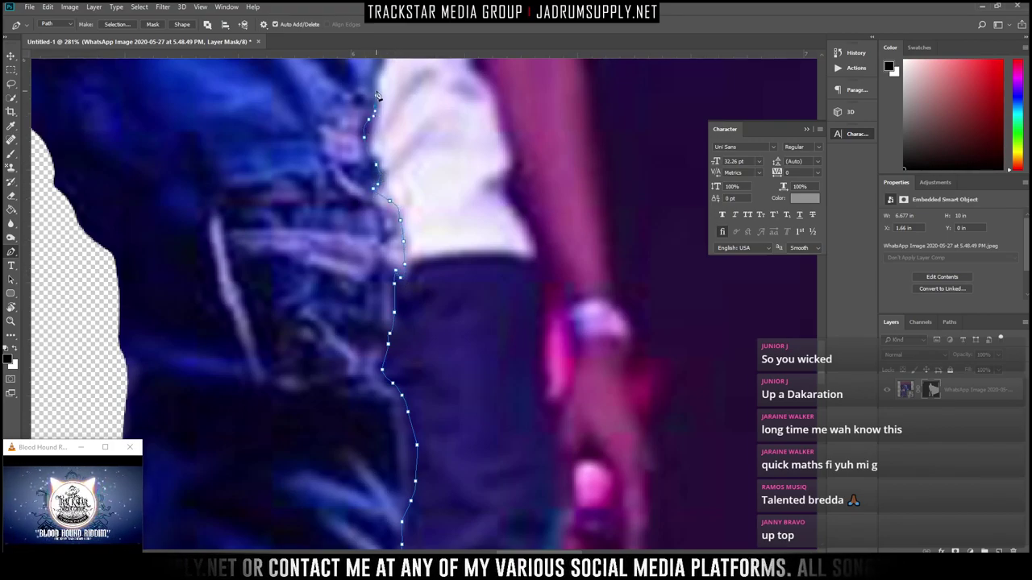
{"action": "scroll", "coordinate": [382, 110], "scroll_direction": "up", "scroll_amount": 6}
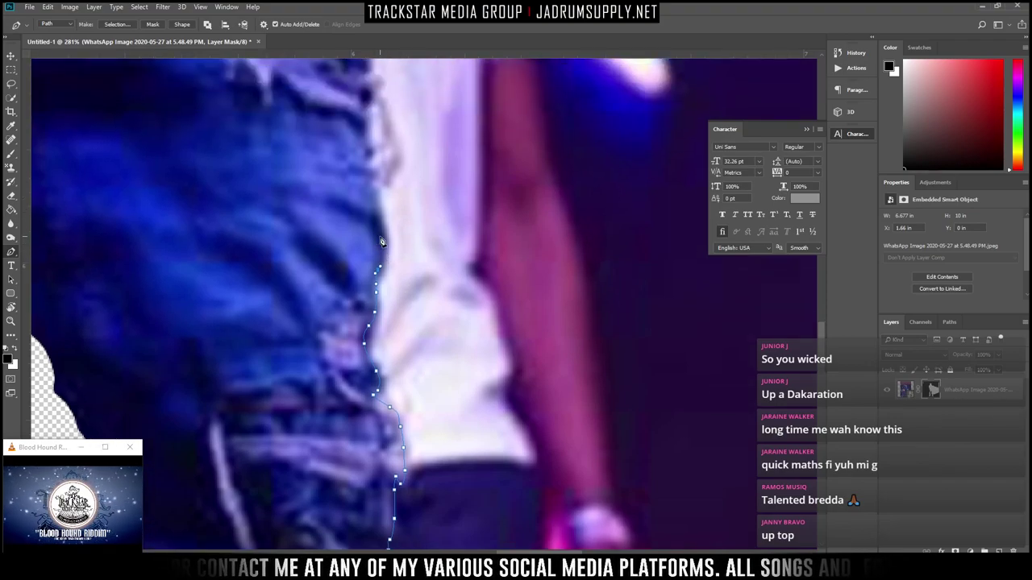
{"action": "left_click_drag", "start_coordinate": [382, 241], "coordinate": [371, 199]}
{"action": "left_click_drag", "start_coordinate": [367, 125], "coordinate": [364, 309]}
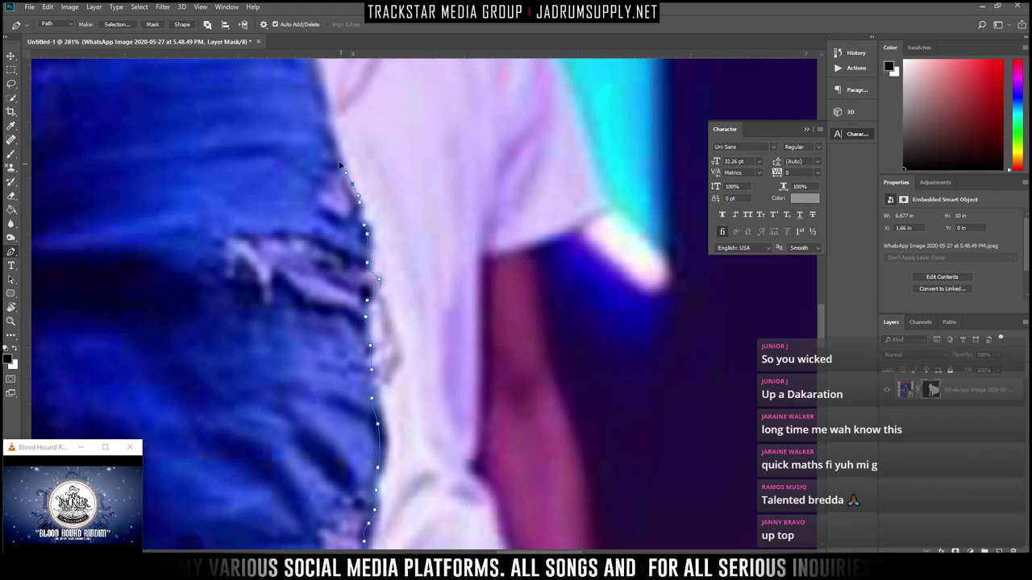
Extend the path up the performer's upper thigh and past the belt to the denim jacket's lower side beside the background man's face
{"action": "left_click_drag", "start_coordinate": [319, 111], "coordinate": [330, 230]}
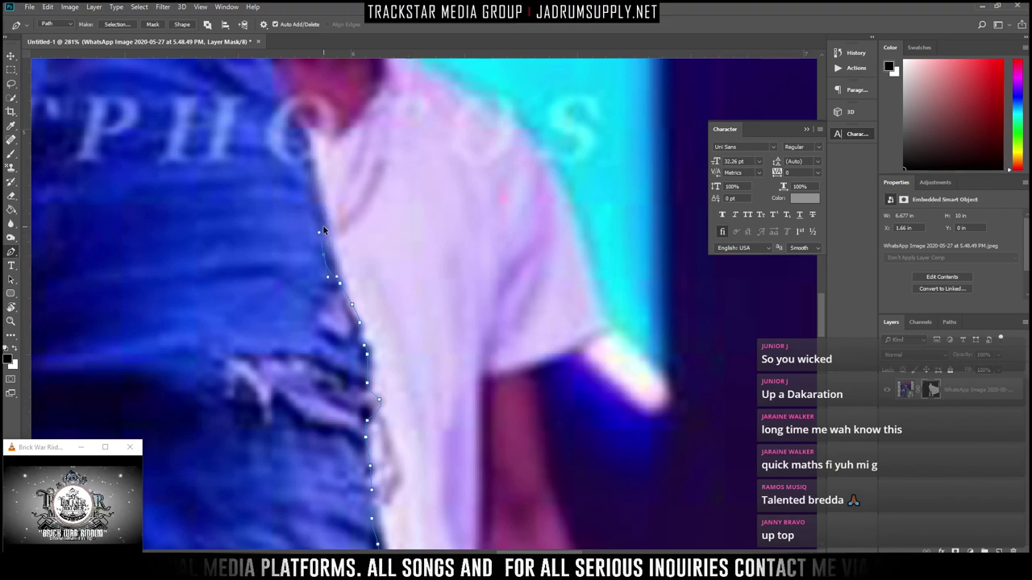
{"action": "scroll", "coordinate": [303, 208], "scroll_direction": "up", "scroll_amount": 3}
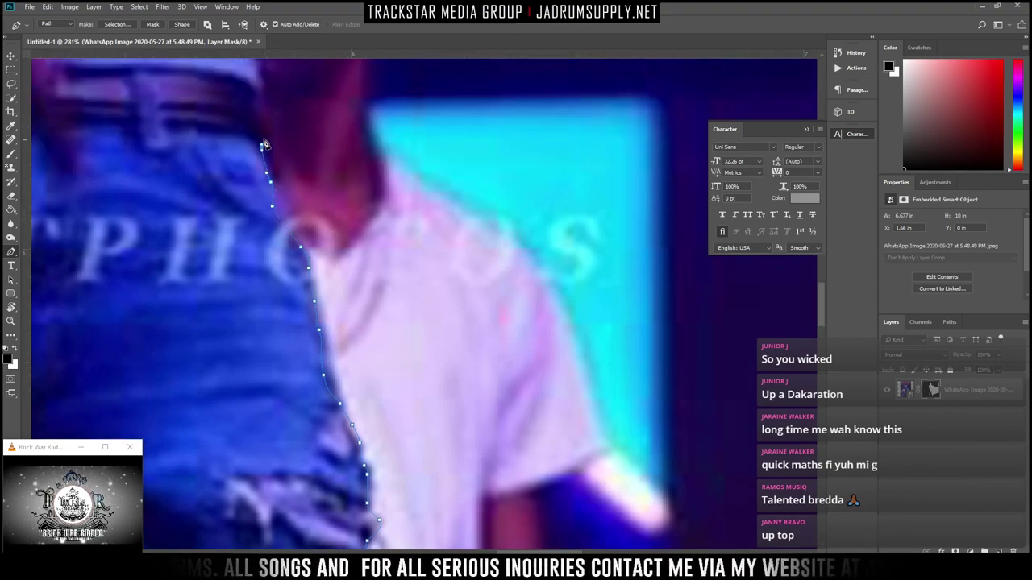
{"action": "left_click", "coordinate": [264, 114]}
{"action": "scroll", "coordinate": [262, 167], "scroll_direction": "up", "scroll_amount": 3}
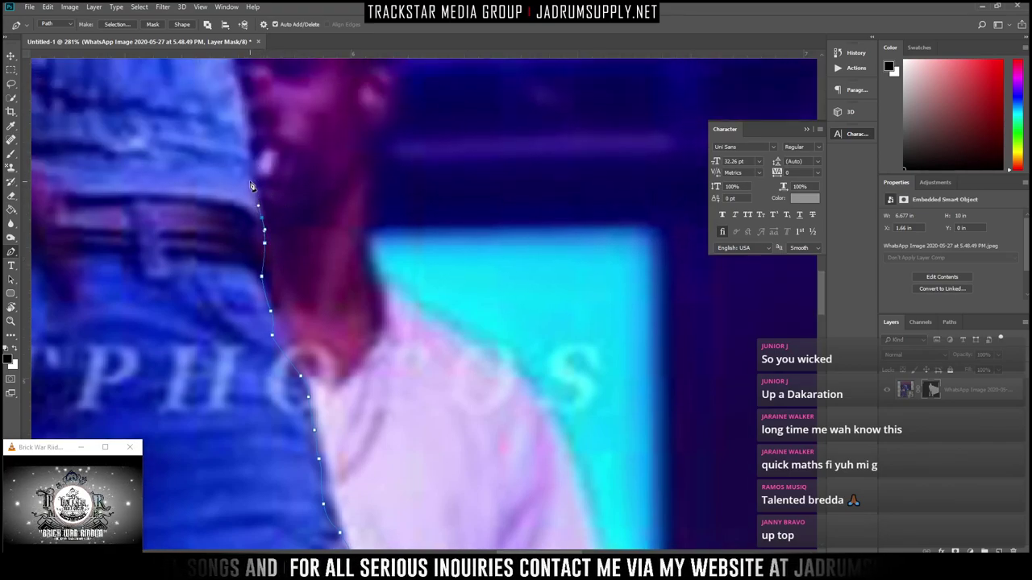
{"action": "left_click", "coordinate": [247, 170]}
{"action": "left_click", "coordinate": [238, 77]}
{"action": "scroll", "coordinate": [236, 77], "scroll_direction": "up", "scroll_amount": 4}
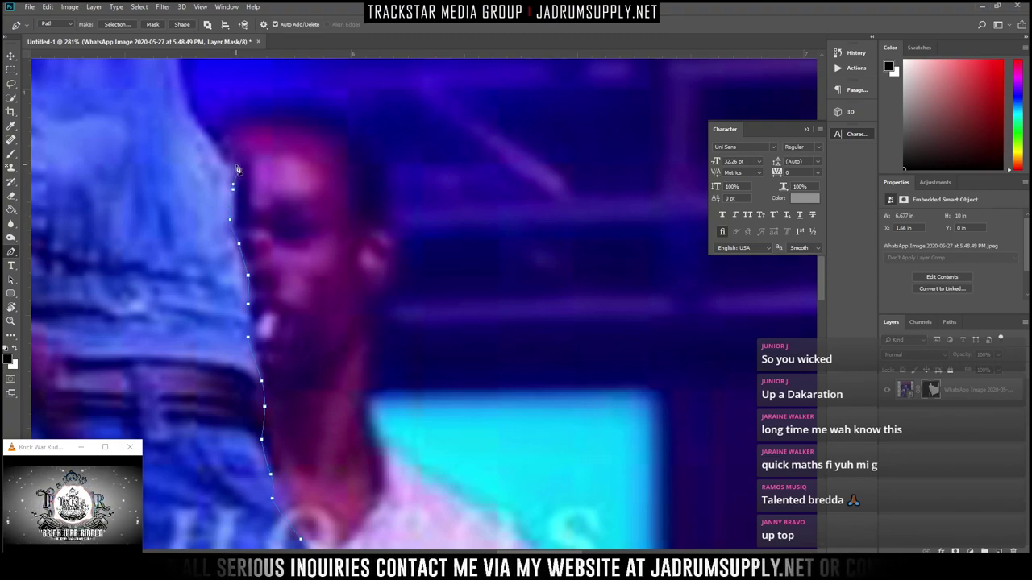
Trace the path up the open jacket's edge, past the background man's head and around the white stage light
{"action": "left_click_drag", "start_coordinate": [205, 126], "coordinate": [181, 85]}
{"action": "left_click_drag", "start_coordinate": [178, 70], "coordinate": [175, 60]}
{"action": "scroll", "coordinate": [209, 143], "scroll_direction": "up", "scroll_amount": 2}
{"action": "scroll", "coordinate": [209, 147], "scroll_direction": "up", "scroll_amount": 2}
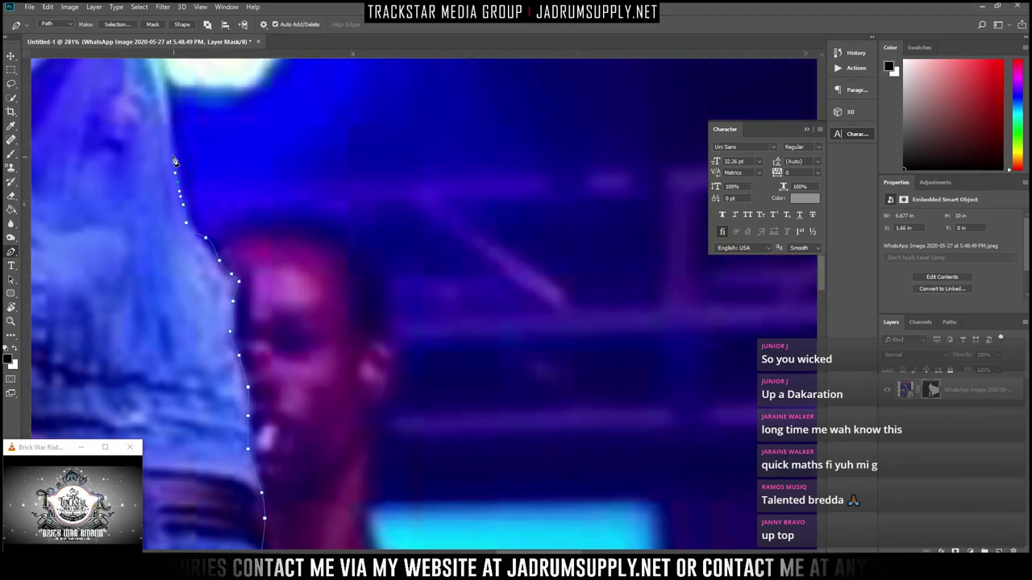
{"action": "scroll", "coordinate": [164, 194], "scroll_direction": "up", "scroll_amount": 5}
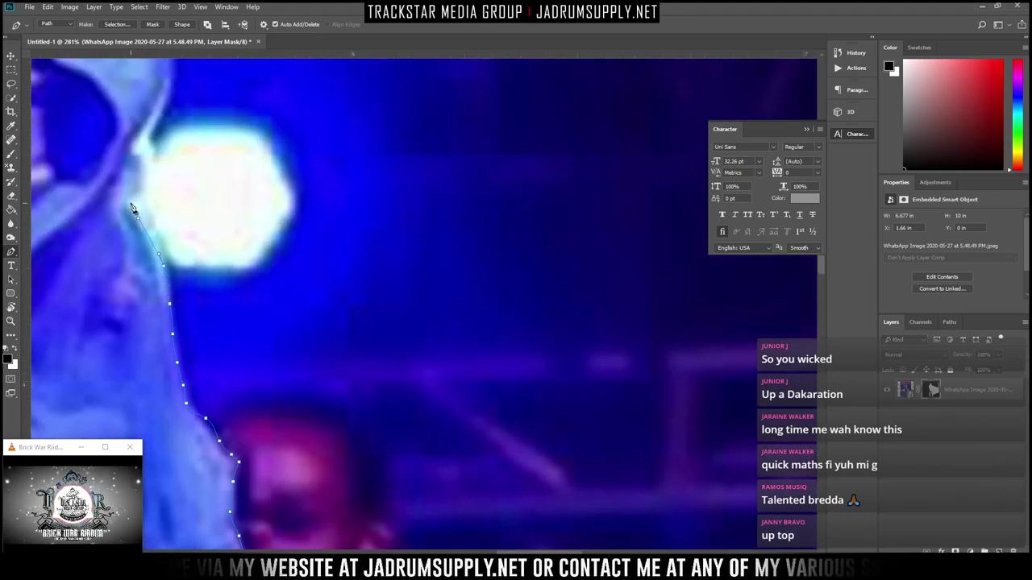
{"action": "scroll", "coordinate": [143, 159], "scroll_direction": "down", "scroll_amount": 5}
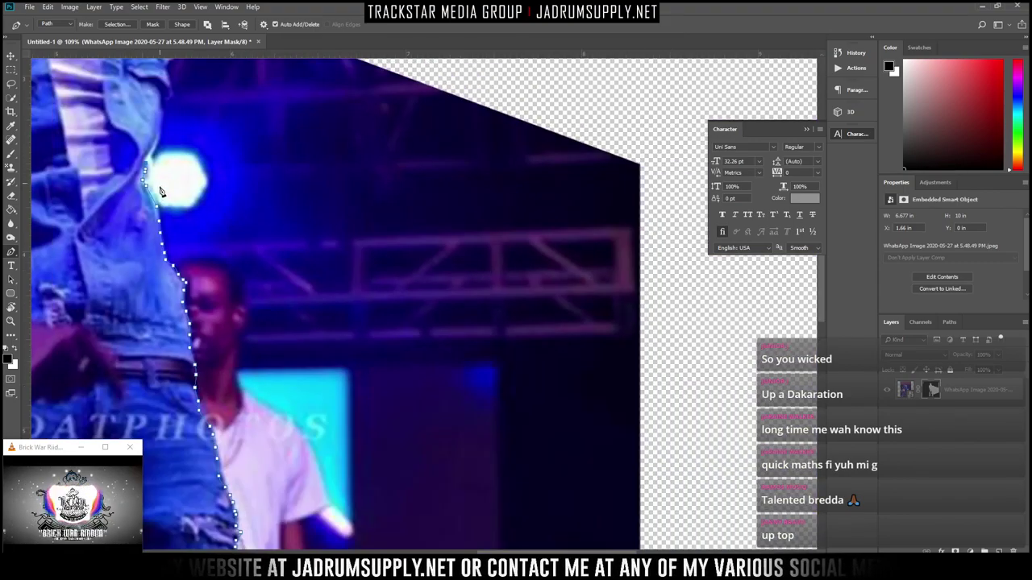
{"action": "scroll", "coordinate": [153, 241], "scroll_direction": "up", "scroll_amount": 6}
{"action": "left_click_drag", "start_coordinate": [165, 251], "coordinate": [172, 236]}
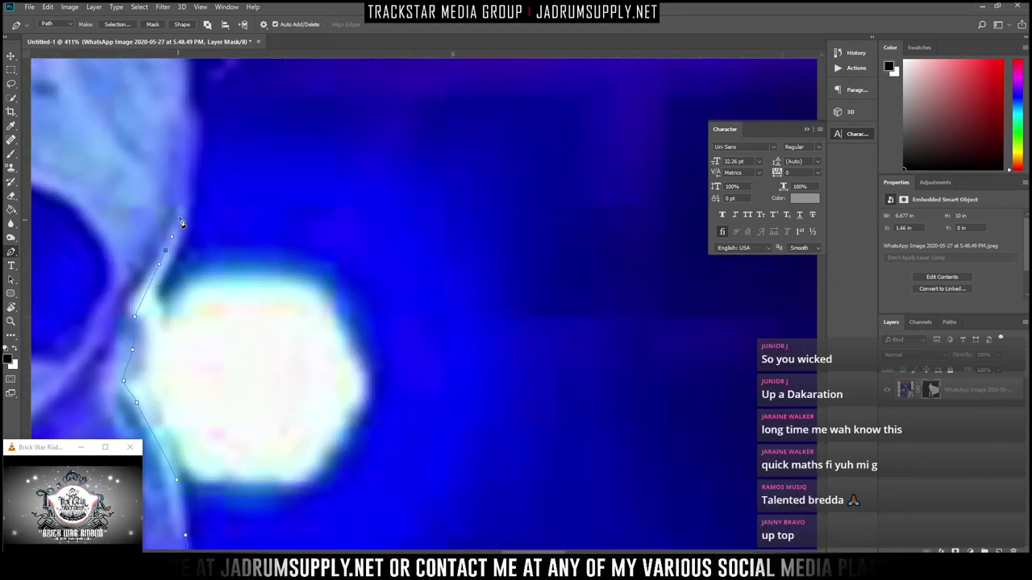
Continue the path around the jacket's chest pocket flap and frayed folds up the outer edge towards the shoulder
{"action": "scroll", "coordinate": [186, 80], "scroll_direction": "up", "scroll_amount": 3}
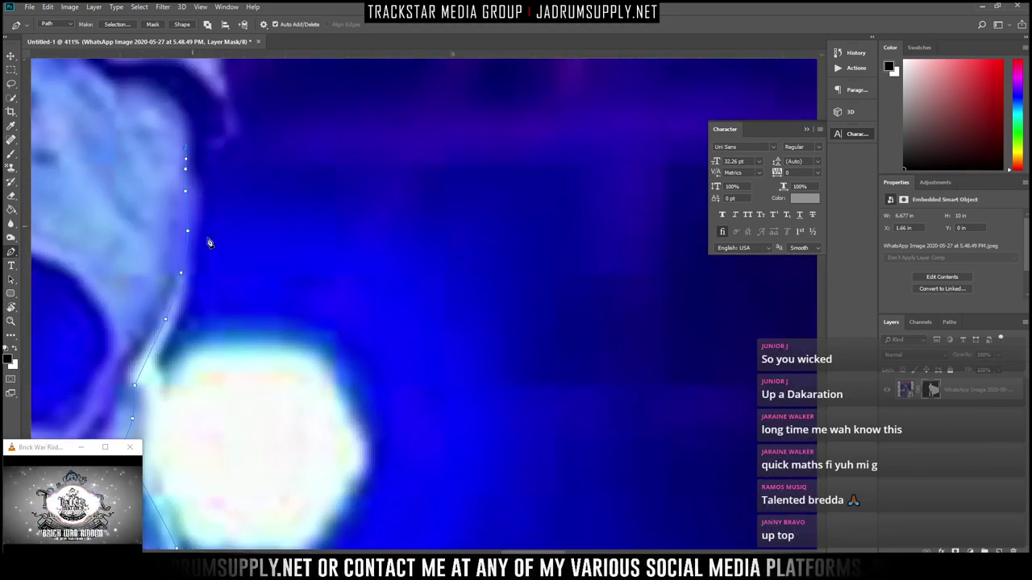
{"action": "left_click", "coordinate": [191, 179]}
{"action": "left_click", "coordinate": [208, 185]}
{"action": "left_click_drag", "start_coordinate": [215, 170], "coordinate": [211, 87]}
{"action": "scroll", "coordinate": [210, 85], "scroll_direction": "up", "scroll_amount": 3}
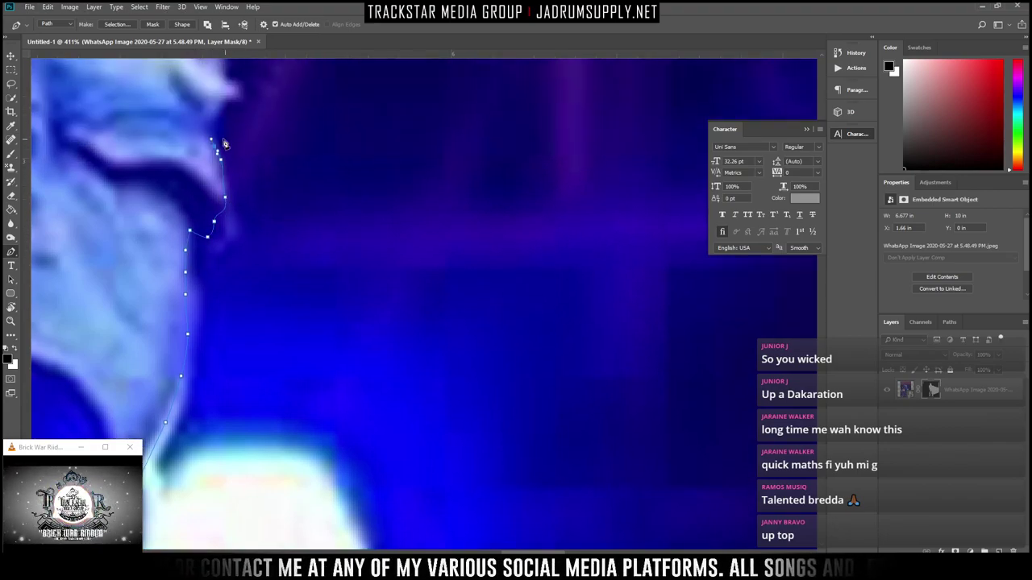
{"action": "left_click_drag", "start_coordinate": [206, 199], "coordinate": [205, 194]}
{"action": "left_click_drag", "start_coordinate": [209, 186], "coordinate": [228, 150]}
{"action": "left_click", "coordinate": [220, 169]}
{"action": "left_click", "coordinate": [236, 169]}
{"action": "left_click_drag", "start_coordinate": [222, 151], "coordinate": [228, 91]}
{"action": "left_click", "coordinate": [220, 115]}
{"action": "scroll", "coordinate": [221, 115], "scroll_direction": "up", "scroll_amount": 3}
{"action": "scroll", "coordinate": [253, 219], "scroll_direction": "up", "scroll_amount": 3}
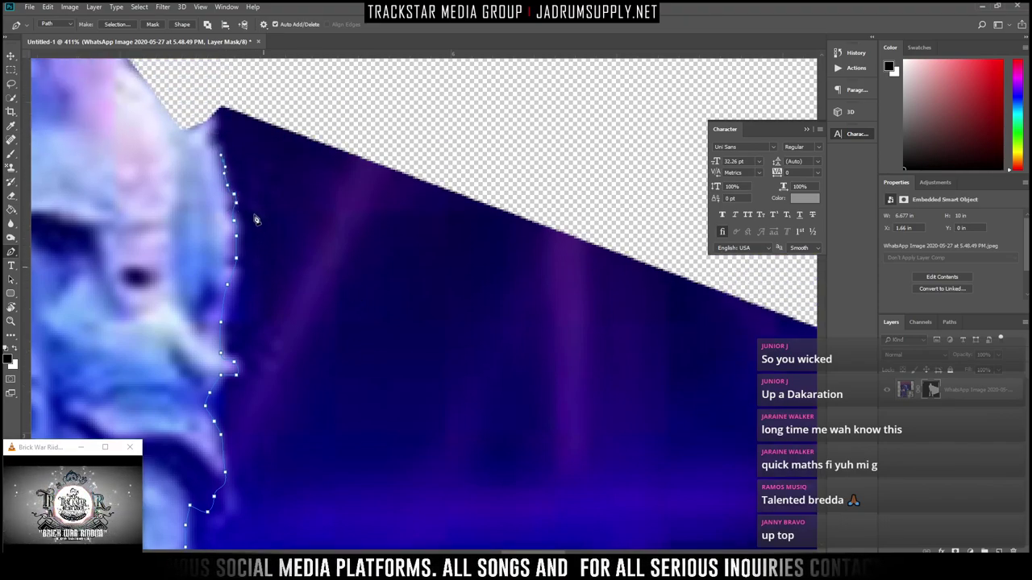
Finish tracing the shoulder edge up to the corner where the remaining background meets the already masked area
{"action": "left_click", "coordinate": [225, 160]}
{"action": "mouse_move", "coordinate": [216, 157]}
{"action": "left_mouse_down"}
{"action": "mouse_move", "coordinate": [213, 123]}
{"action": "mouse_move", "coordinate": [188, 134]}
{"action": "left_mouse_up"}
{"action": "left_click", "coordinate": [212, 148]}
{"action": "left_click", "coordinate": [221, 134]}
{"action": "scroll", "coordinate": [267, 142], "scroll_direction": "up", "scroll_amount": 1}
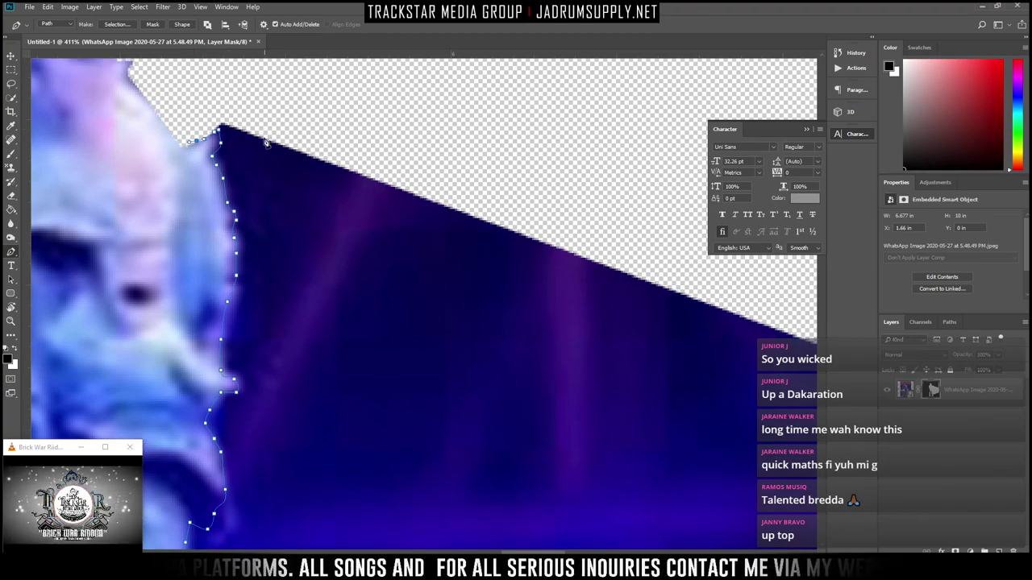
Loop the path around the remaining stage background beyond the canvas edge and close it at the starting point on the jeans cuff
{"action": "scroll", "coordinate": [284, 192], "scroll_direction": "down", "scroll_amount": 10}
{"action": "left_click", "coordinate": [504, 98]}
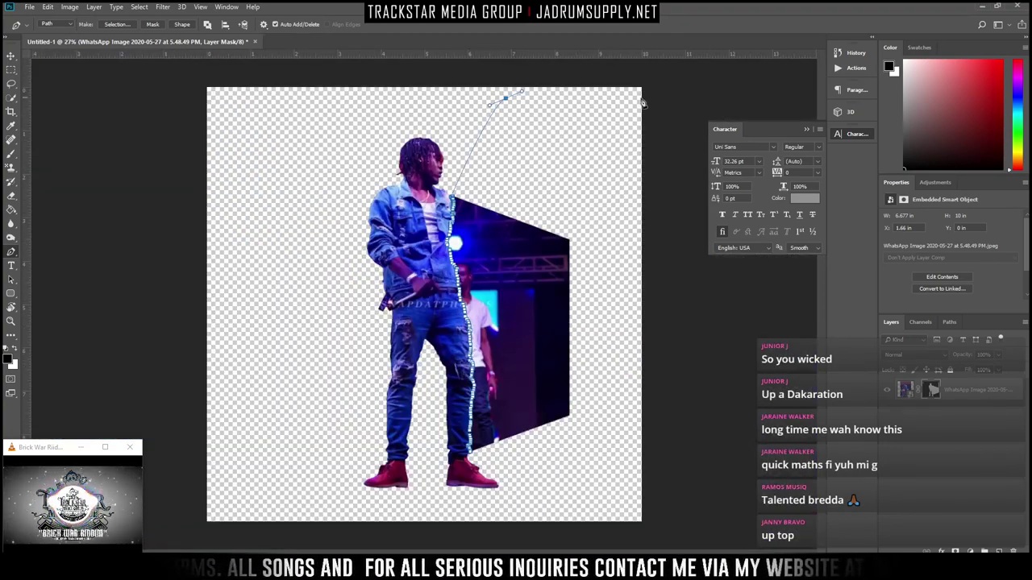
{"action": "left_click", "coordinate": [663, 103]}
{"action": "left_click", "coordinate": [697, 350]}
{"action": "left_click", "coordinate": [711, 512]}
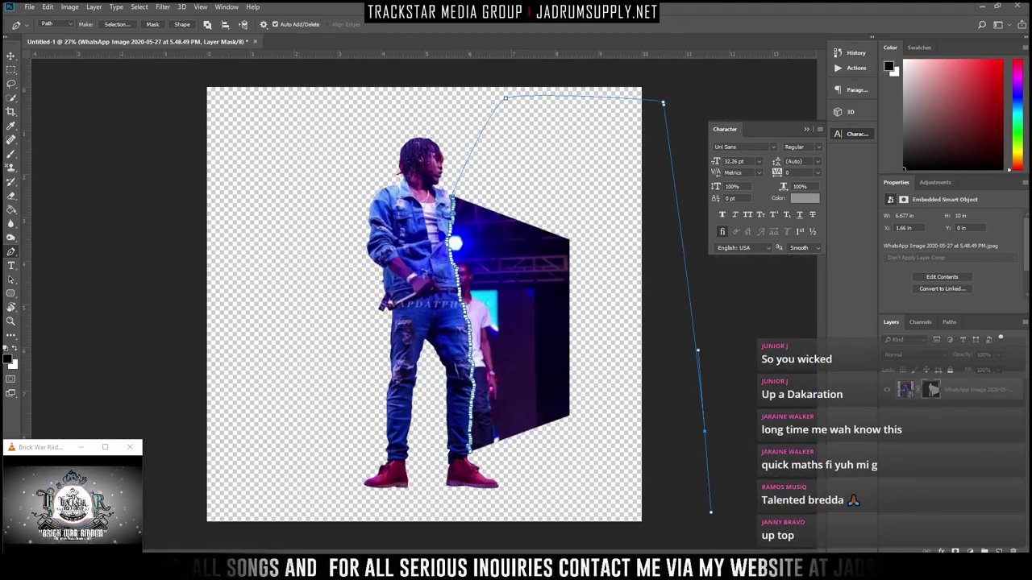
{"action": "left_click", "coordinate": [504, 528]}
{"action": "left_click_drag", "start_coordinate": [533, 482], "coordinate": [479, 452]}
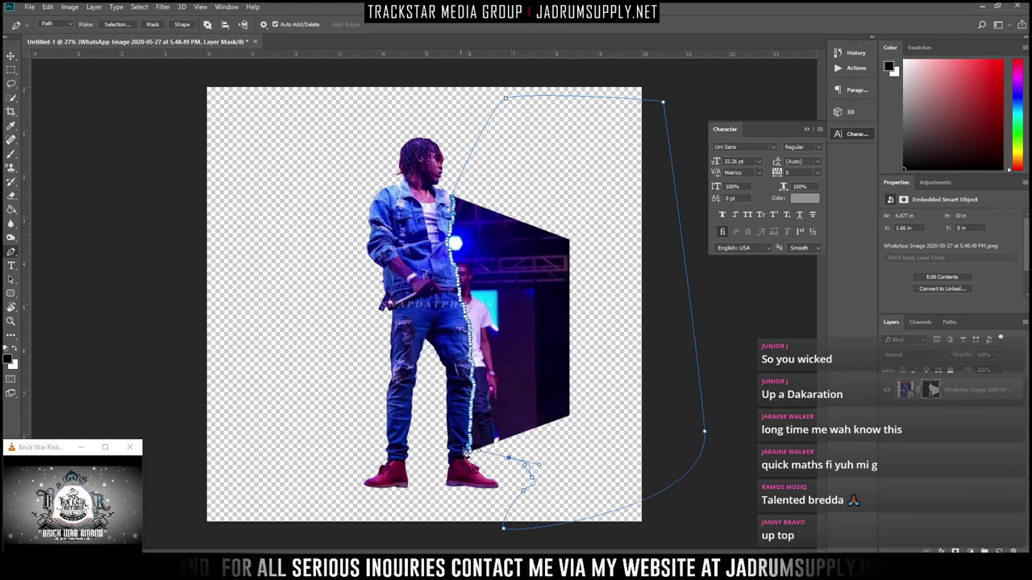
{"action": "scroll", "coordinate": [465, 450], "scroll_direction": "up", "scroll_amount": 5}
{"action": "scroll", "coordinate": [476, 481], "scroll_direction": "up", "scroll_amount": 5}
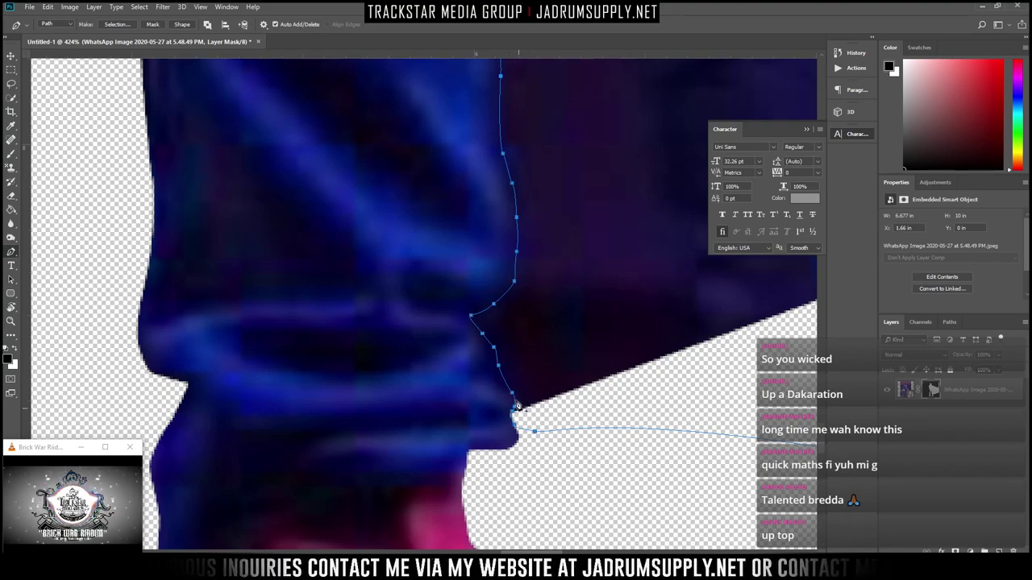
Convert the closed path into a new anti-aliased selection with a feather radius of 0 pixels
{"action": "scroll", "coordinate": [518, 425], "scroll_direction": "down", "scroll_amount": 4}
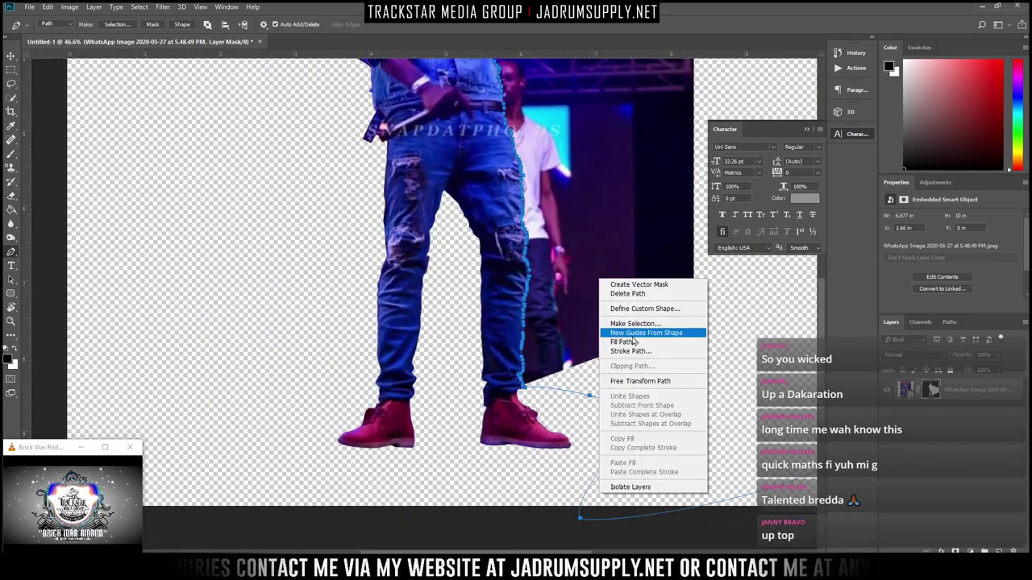
{"action": "left_click", "coordinate": [633, 323]}
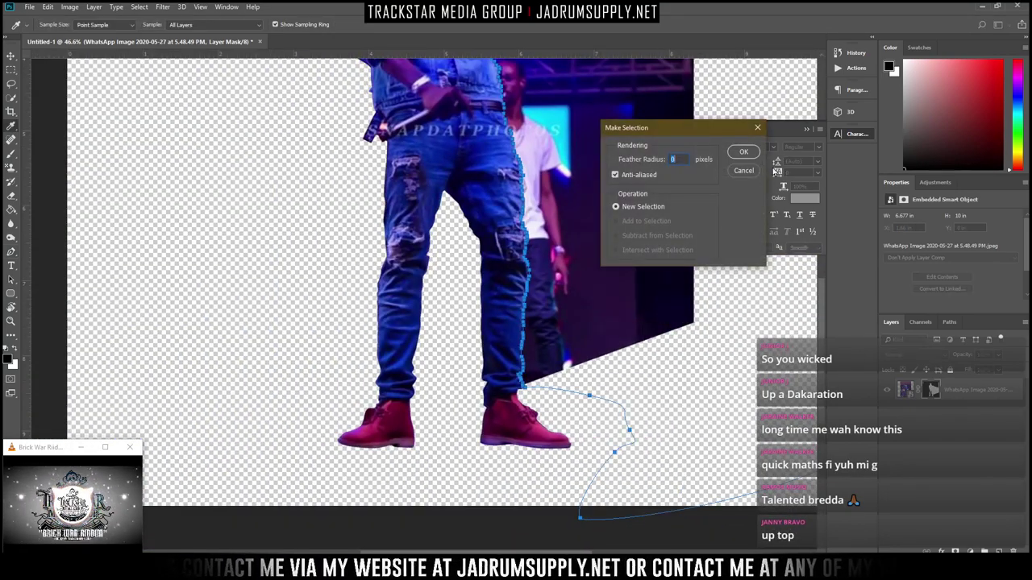
{"action": "left_click", "coordinate": [743, 151]}
Paint black on the layer mask inside the selection to hide the remaining stage background, and deselect
{"action": "key", "text": "b"}
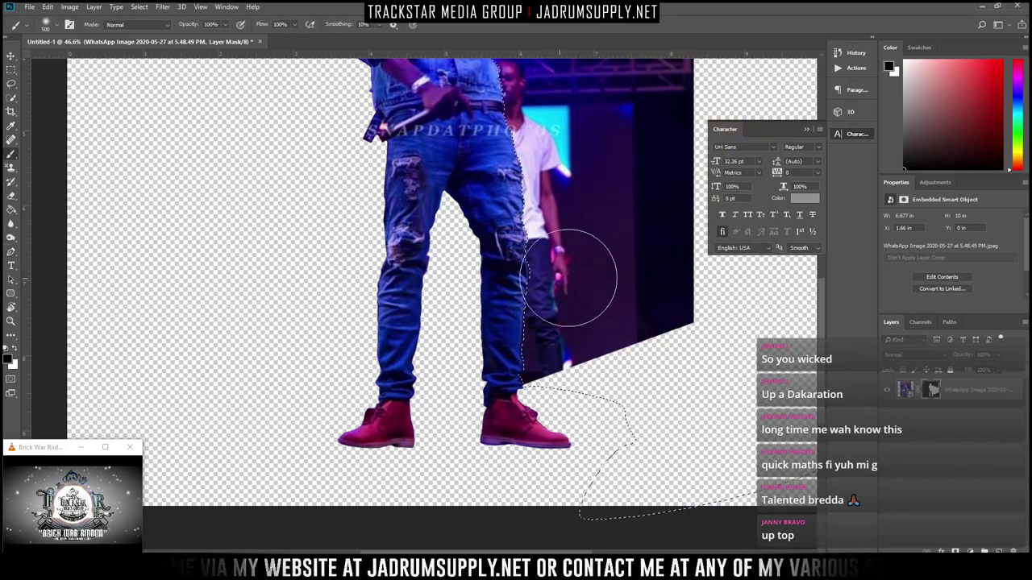
{"action": "mouse_move", "coordinate": [588, 426]}
{"action": "left_mouse_down"}
{"action": "mouse_move", "coordinate": [622, 299]}
{"action": "mouse_move", "coordinate": [588, 362]}
{"action": "mouse_move", "coordinate": [613, 322]}
{"action": "mouse_move", "coordinate": [556, 230]}
{"action": "mouse_move", "coordinate": [516, 104]}
{"action": "left_mouse_up"}
{"action": "scroll", "coordinate": [587, 363], "scroll_direction": "up", "scroll_amount": 3}
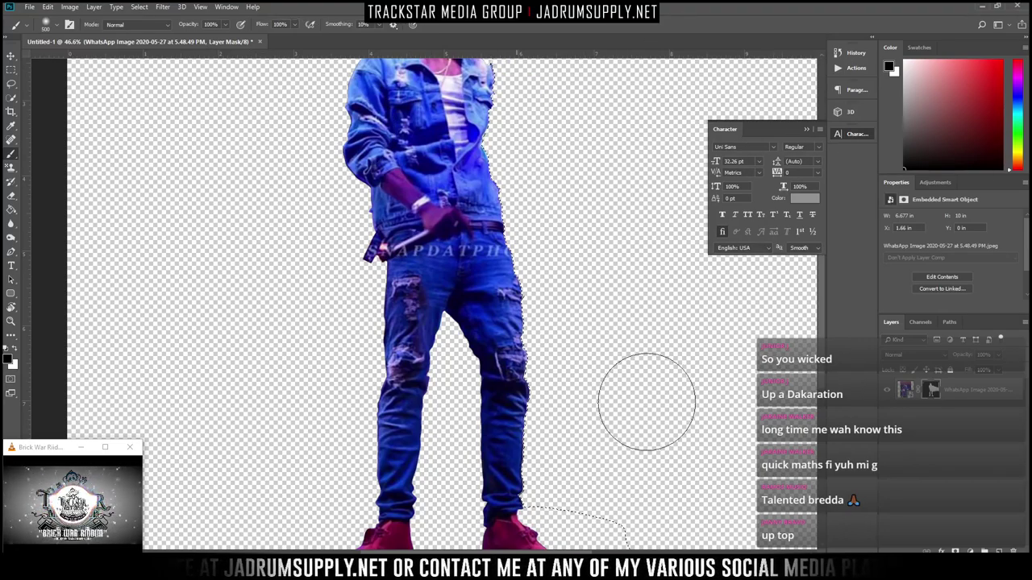
{"action": "scroll", "coordinate": [588, 306], "scroll_direction": "up", "scroll_amount": 3}
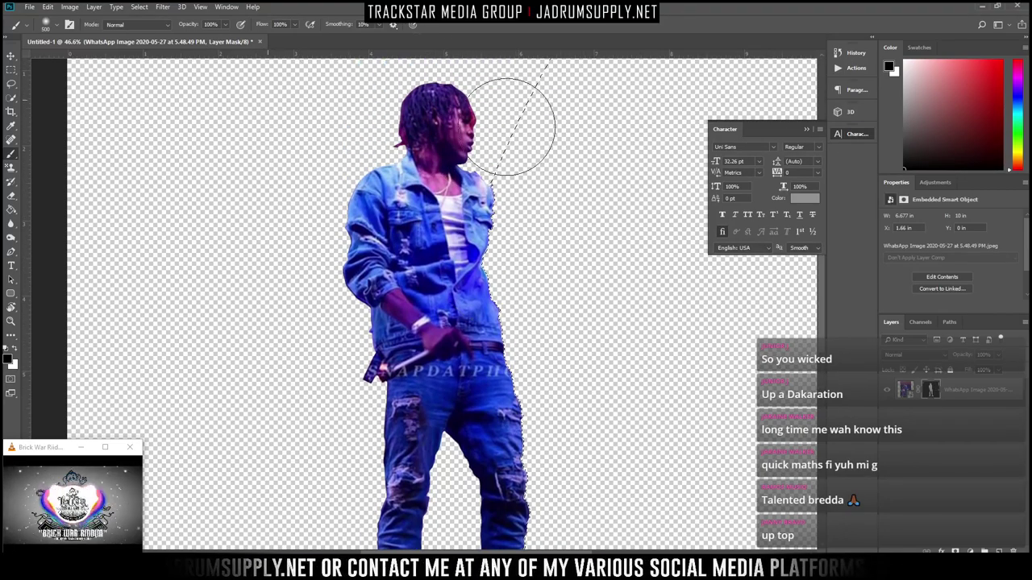
{"action": "scroll", "coordinate": [531, 121], "scroll_direction": "down", "scroll_amount": 3}
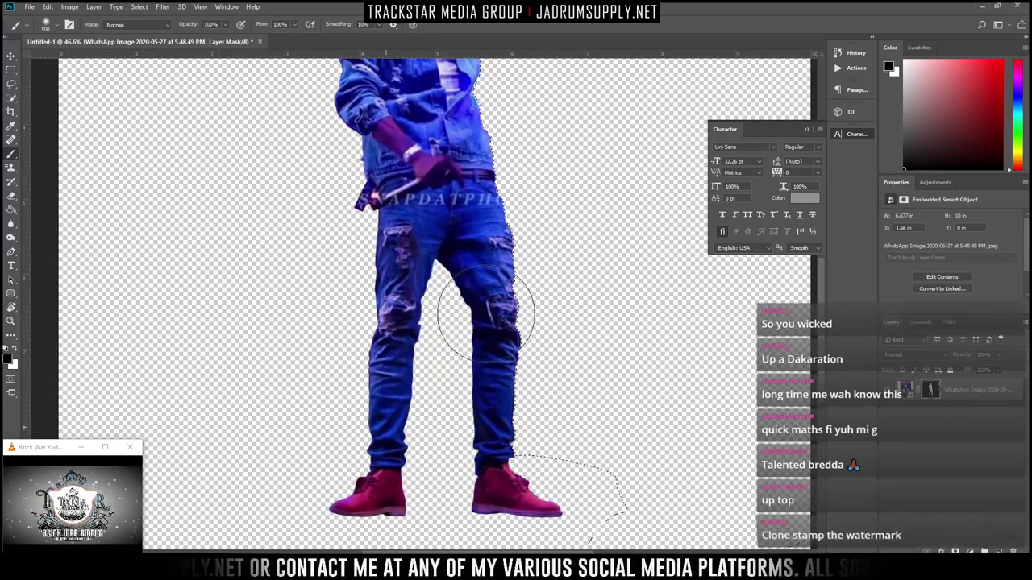
{"action": "scroll", "coordinate": [492, 306], "scroll_direction": "down", "scroll_amount": 5}
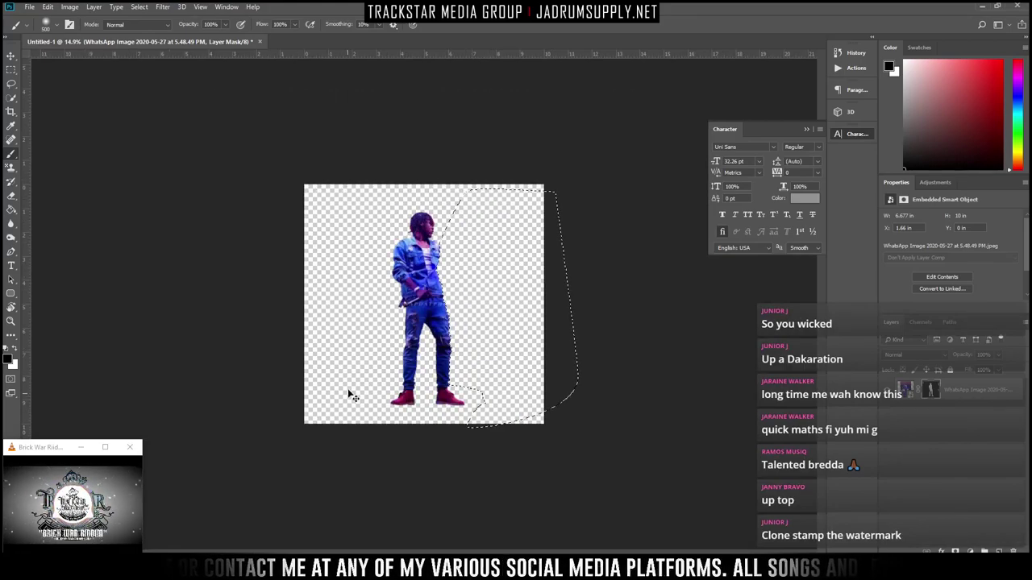
{"action": "scroll", "coordinate": [347, 387], "scroll_direction": "up", "scroll_amount": 5}
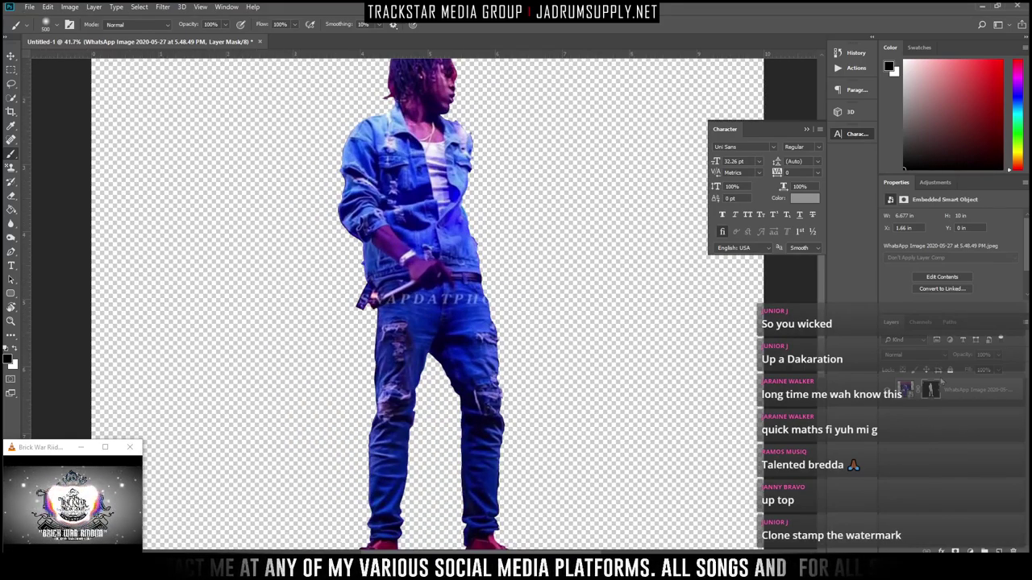
Compare the cutout with the original photo by switching the layer mask off and on, leaving it enabled
{"action": "left_click", "coordinate": [930, 390], "text": "shift"}
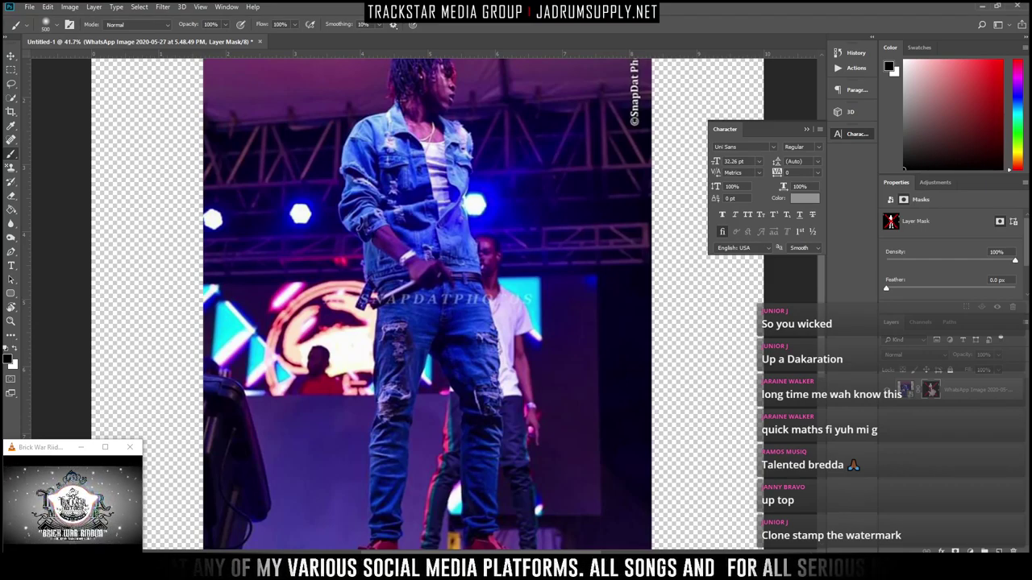
{"action": "left_click", "coordinate": [930, 390], "text": "shift"}
{"action": "left_click", "coordinate": [931, 389], "text": "shift"}
{"action": "left_click", "coordinate": [931, 389], "text": "shift"}
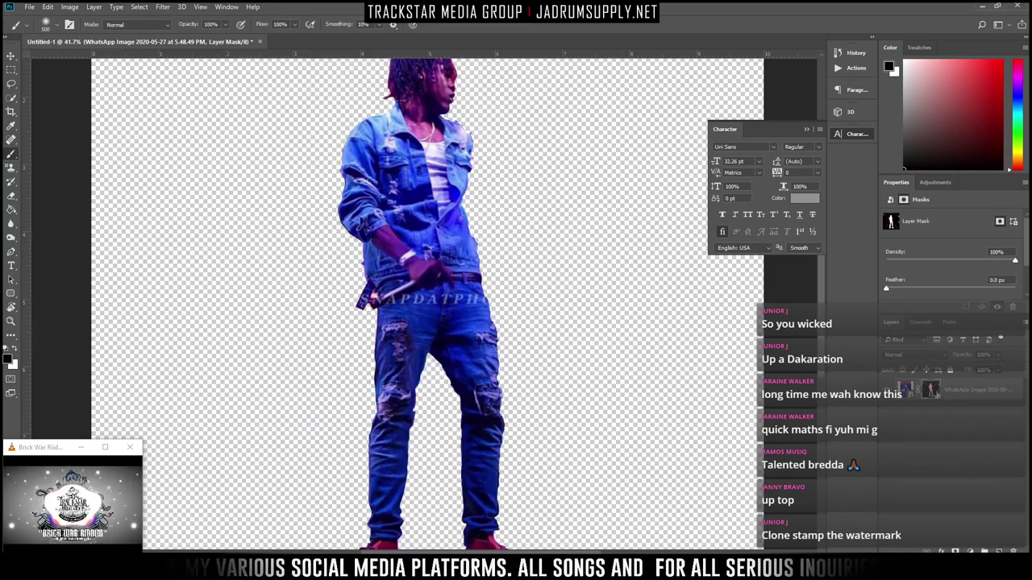
{"action": "left_click", "coordinate": [931, 390], "text": "shift"}
{"action": "left_click", "coordinate": [933, 392], "text": "shift"}
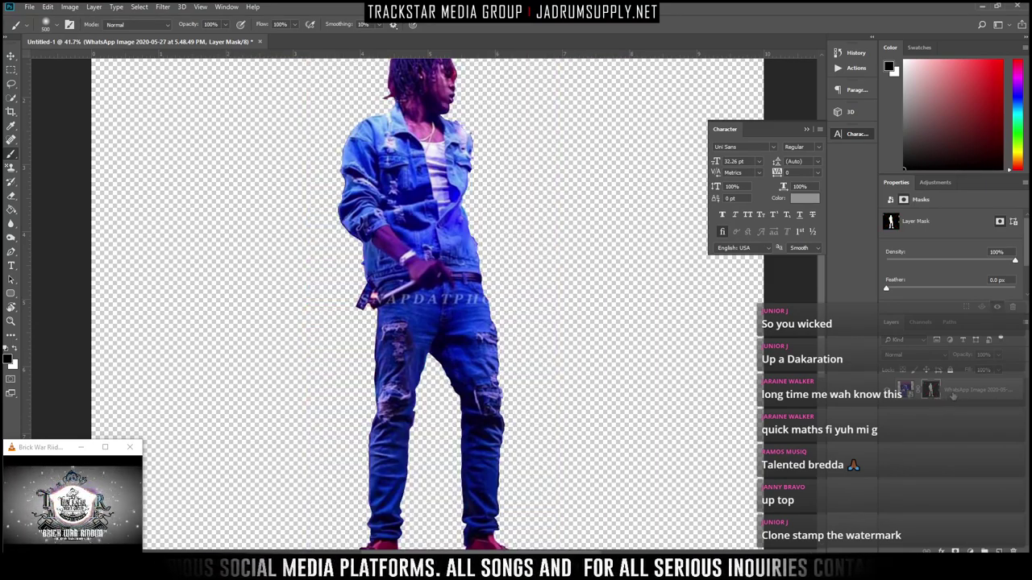
Duplicate the masked photo layer and put the original in a collapsed group named BACKUP
{"action": "key", "text": "ctrl+j"}
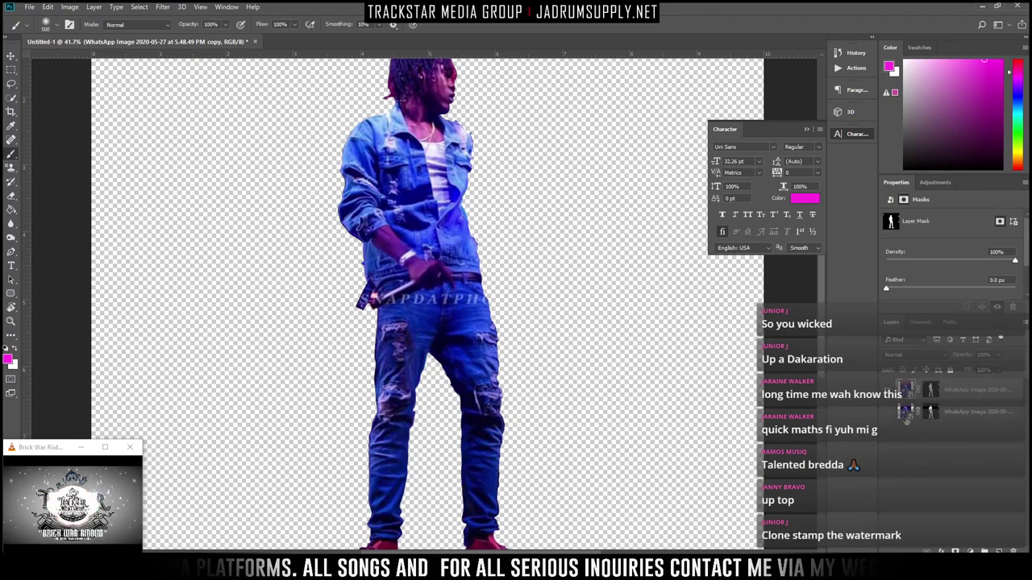
{"action": "right_click", "coordinate": [954, 417]}
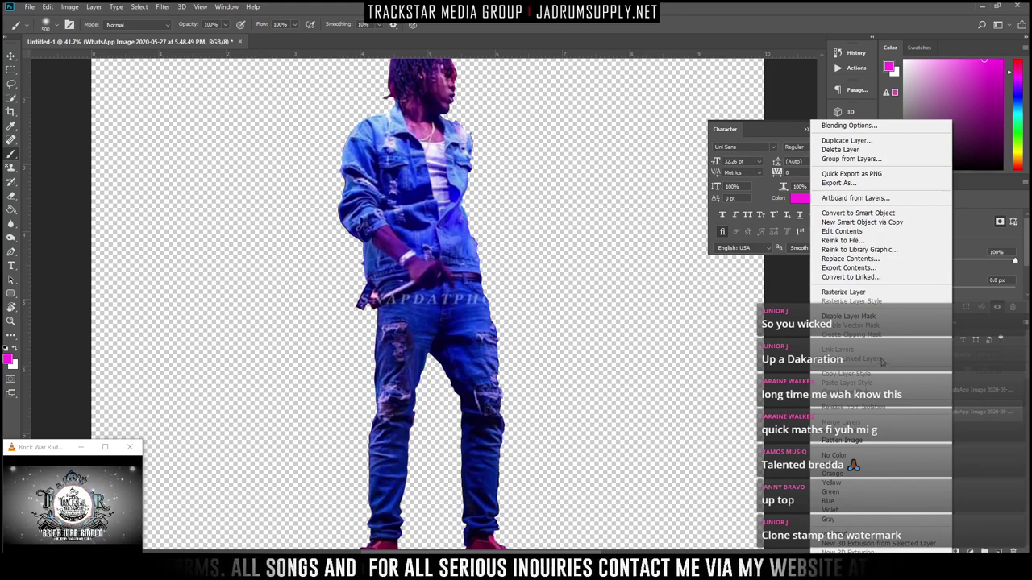
{"action": "left_click", "coordinate": [967, 452]}
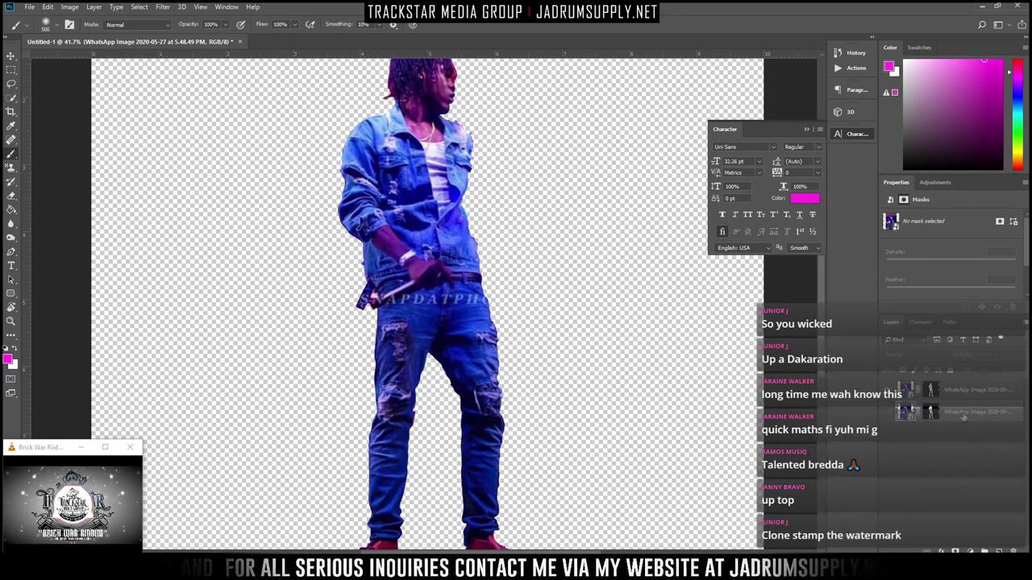
{"action": "key", "text": "ctrl+g"}
{"action": "double_click", "coordinate": [926, 409]}
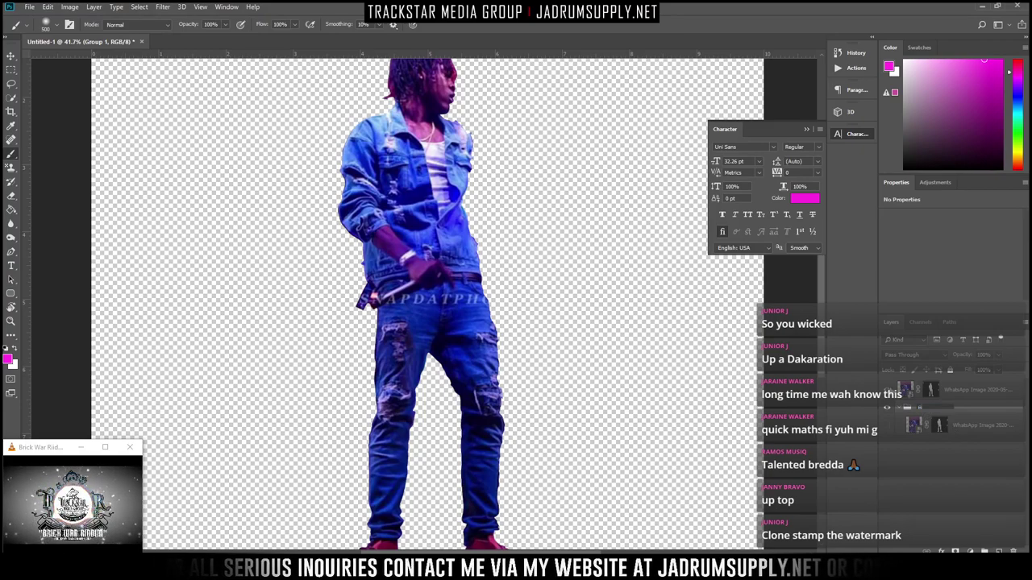
{"action": "key", "text": "Return"}
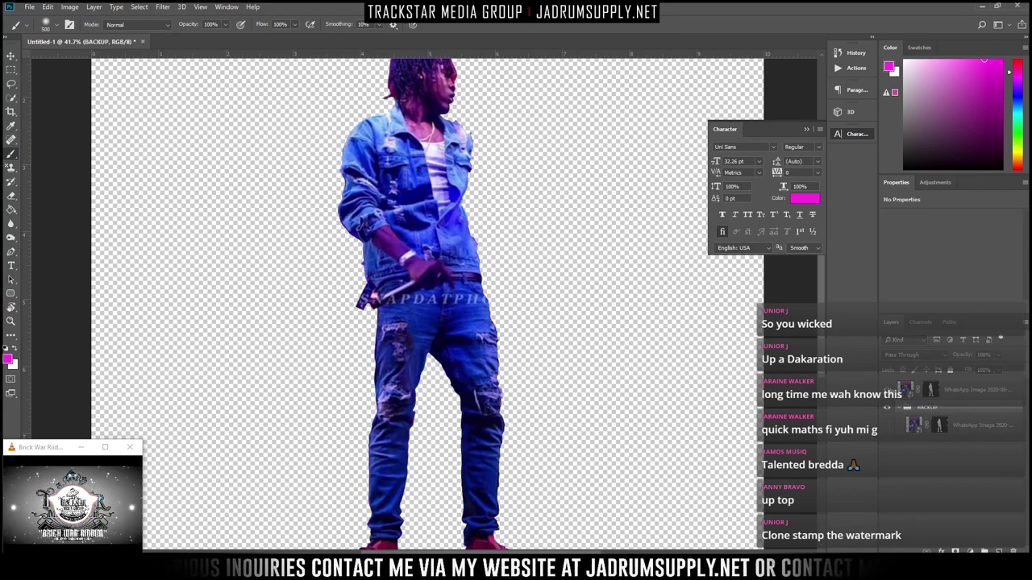
{"action": "left_click", "coordinate": [902, 408]}
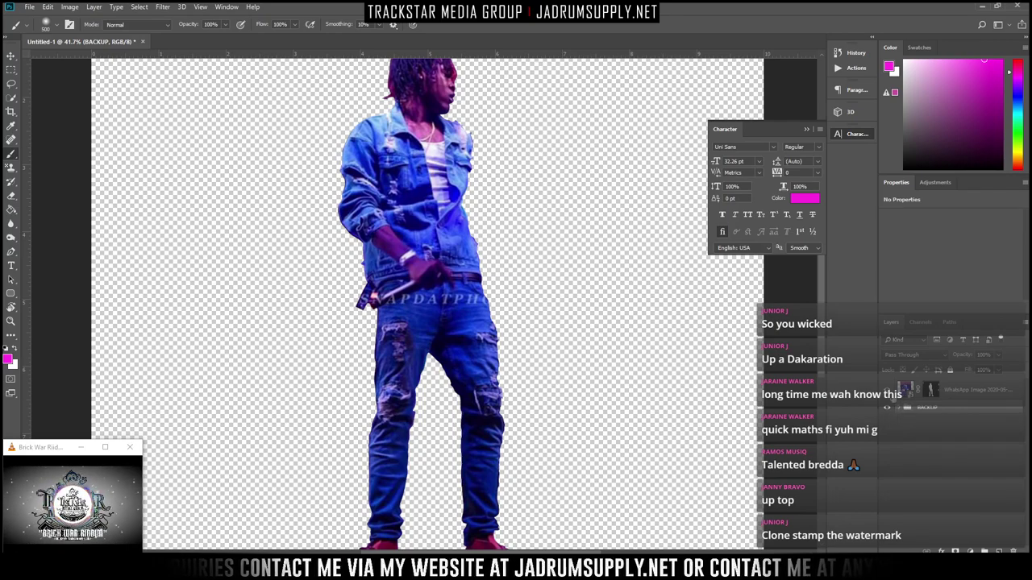
Scale the duplicated performer cutout down to about 5.85 x 8.76 in and reposition it slightly on the canvas
{"action": "scroll", "coordinate": [548, 306], "scroll_direction": "down", "scroll_amount": 3}
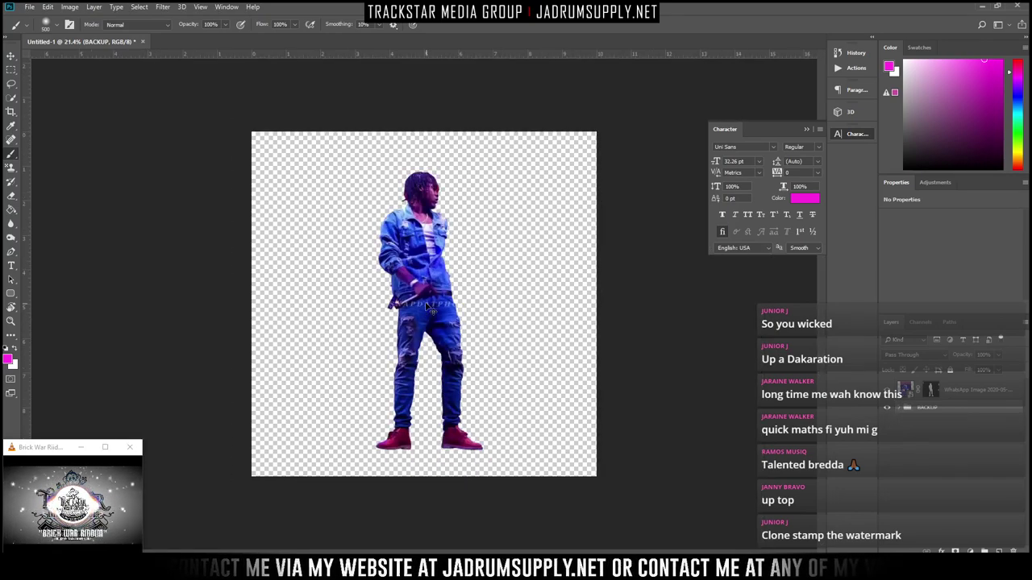
{"action": "left_click_drag", "start_coordinate": [429, 308], "coordinate": [420, 306]}
{"action": "key", "text": "ctrl+t"}
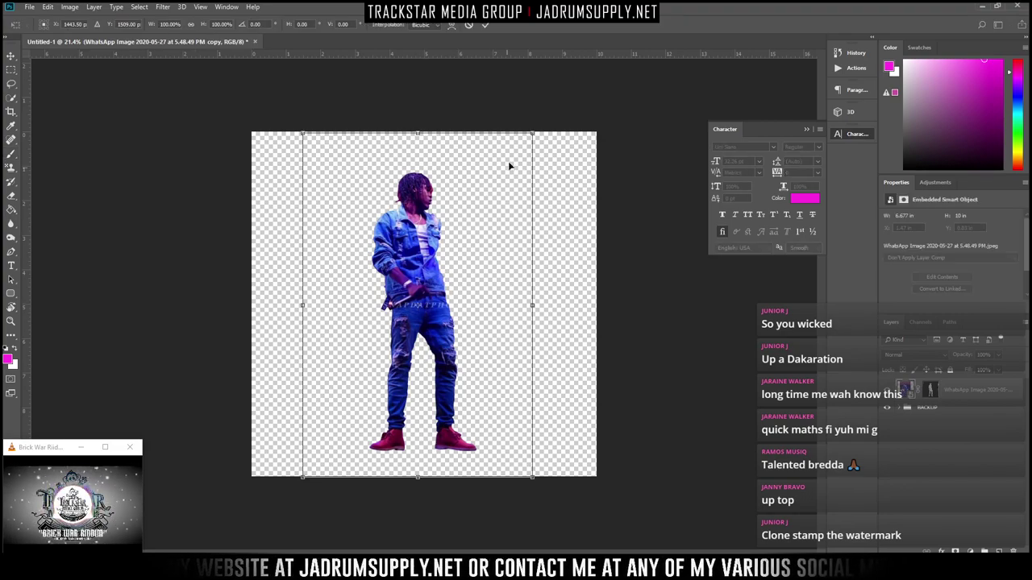
{"action": "left_click_drag", "start_coordinate": [533, 133], "coordinate": [518, 154]}
{"action": "mouse_move", "coordinate": [450, 286]}
{"action": "left_mouse_down"}
{"action": "mouse_move", "coordinate": [456, 293]}
{"action": "mouse_move", "coordinate": [447, 288]}
{"action": "left_mouse_up"}
{"action": "key", "text": "Return"}
{"action": "scroll", "coordinate": [448, 297], "scroll_direction": "up", "scroll_amount": 3}
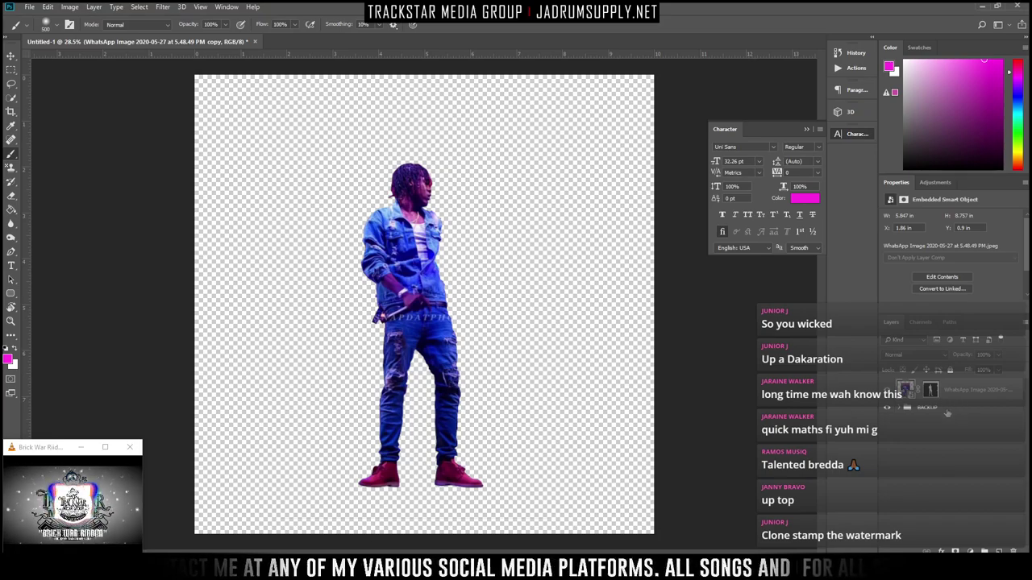
Add a new layer beneath the performer cutout and fill it with solid black using the default colors
{"action": "left_click", "coordinate": [997, 551]}
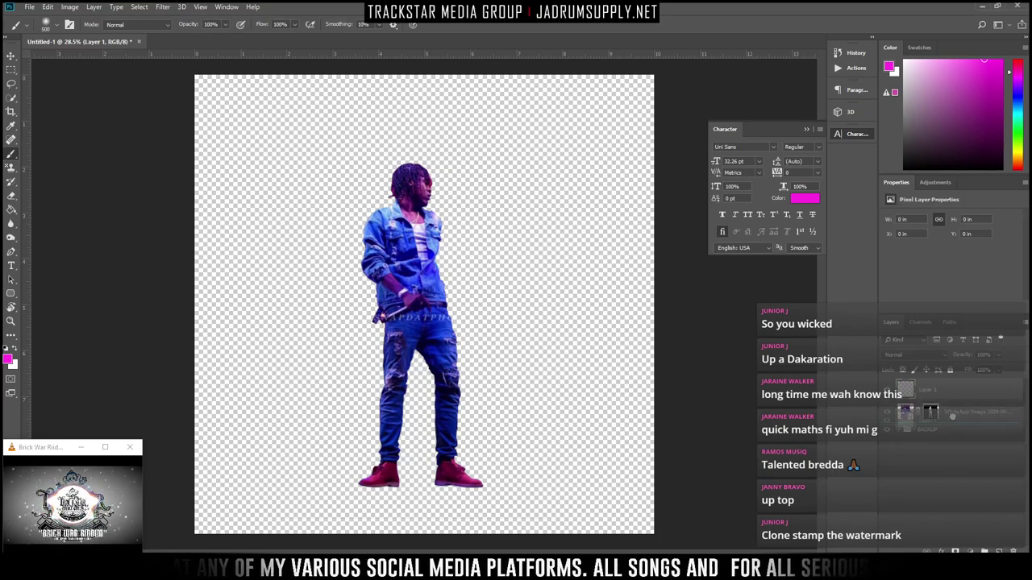
{"action": "key", "text": "alt+BackSpace"}
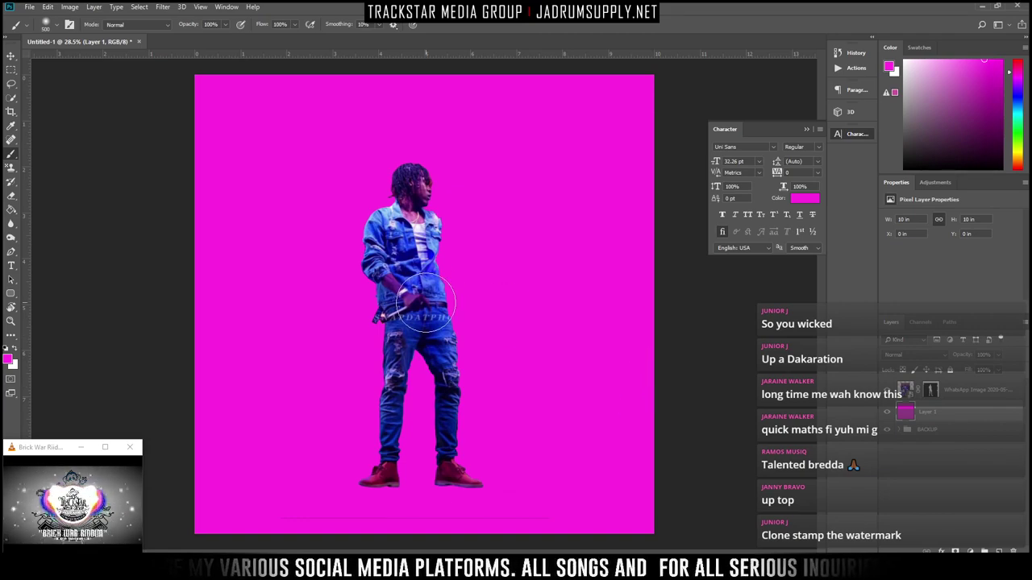
{"action": "key", "text": "d"}
{"action": "key", "text": "alt+BackSpace"}
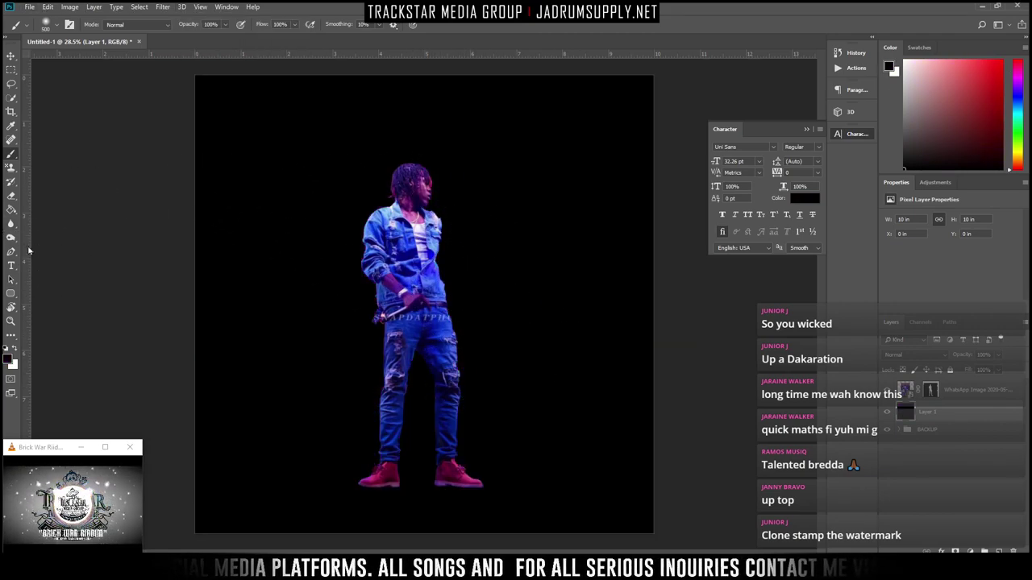
Pick the 300 px light-beam brush preset, rotate its tip so the beam points downward, and enlarge it to 3300 px
{"action": "right_click", "coordinate": [233, 178]}
{"action": "left_click", "coordinate": [339, 246]}
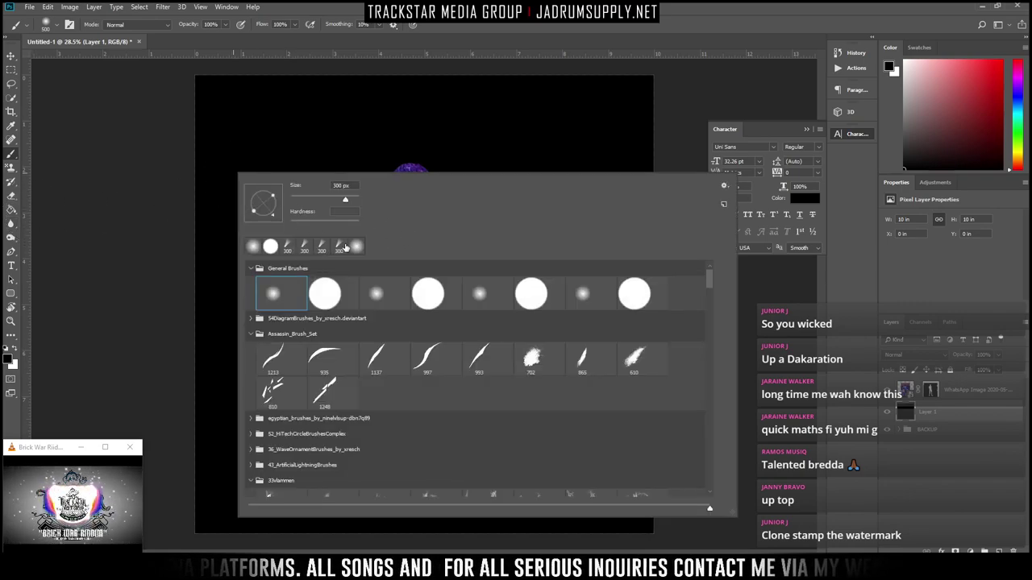
{"action": "left_click", "coordinate": [269, 157]}
{"action": "key", "text": "bracketright"}
{"action": "key", "text": "bracketright"}
{"action": "key", "text": "bracketright"}
{"action": "key", "text": "bracketright"}
{"action": "key", "text": "bracketright"}
{"action": "key", "text": "bracketright"}
{"action": "key", "text": "bracketright"}
{"action": "key", "text": "bracketright"}
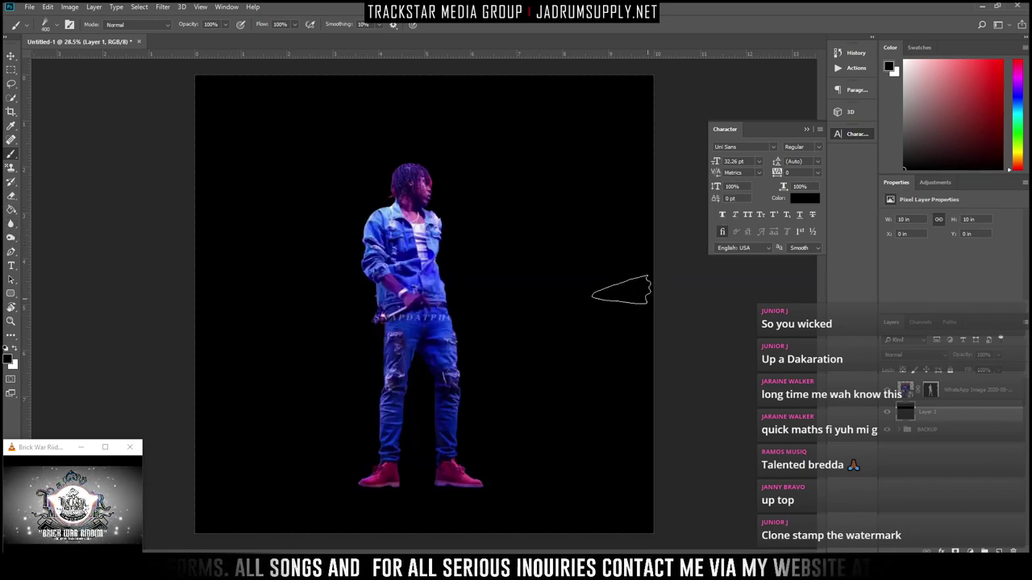
{"action": "key", "text": "bracketright"}
{"action": "key", "text": "bracketright"}
{"action": "key", "text": "bracketright"}
{"action": "key", "text": "bracketright"}
{"action": "key", "text": "bracketright"}
{"action": "key", "text": "bracketright"}
{"action": "key", "text": "bracketright"}
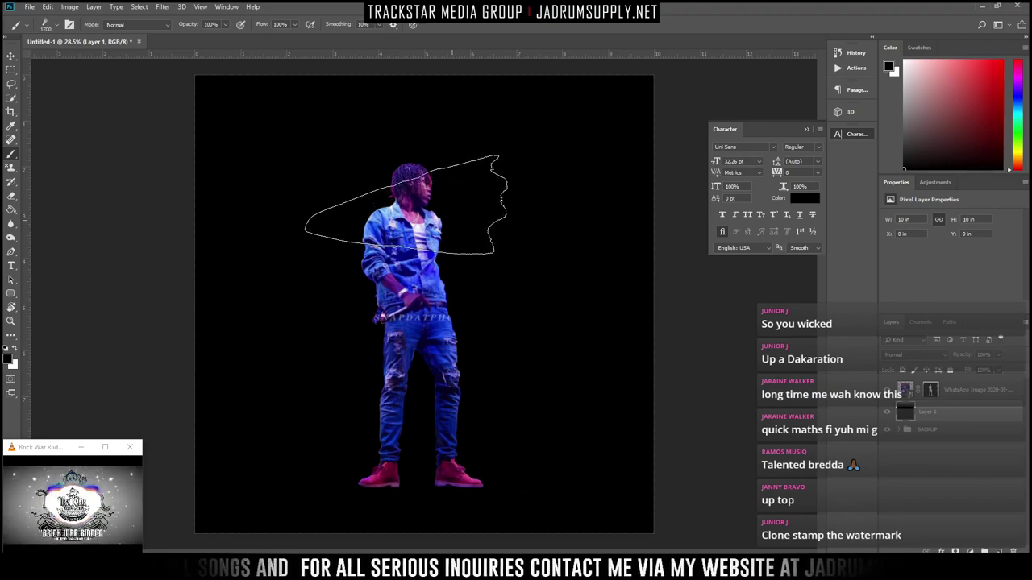
{"action": "right_click", "coordinate": [466, 224]}
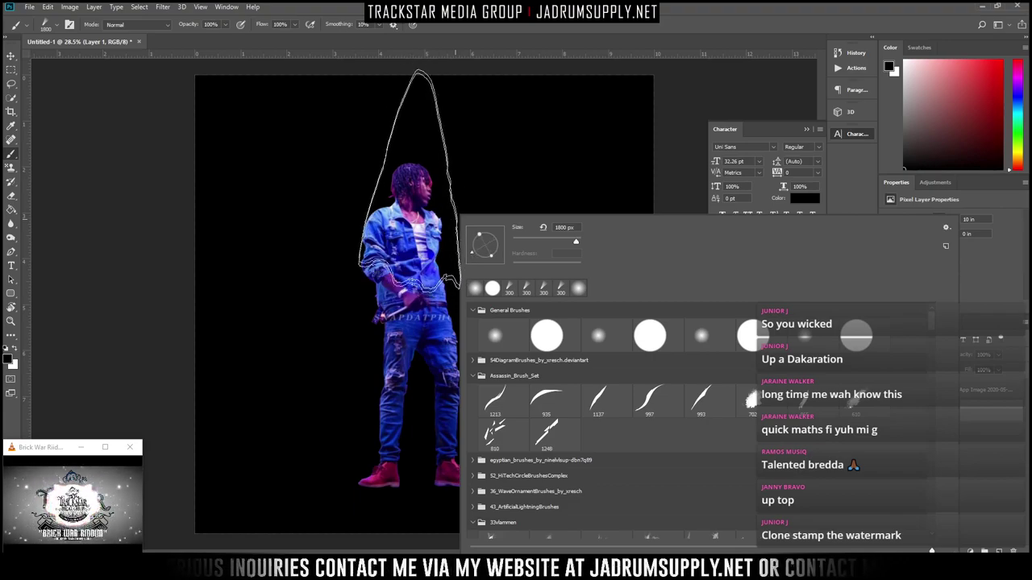
{"action": "key", "text": "Return"}
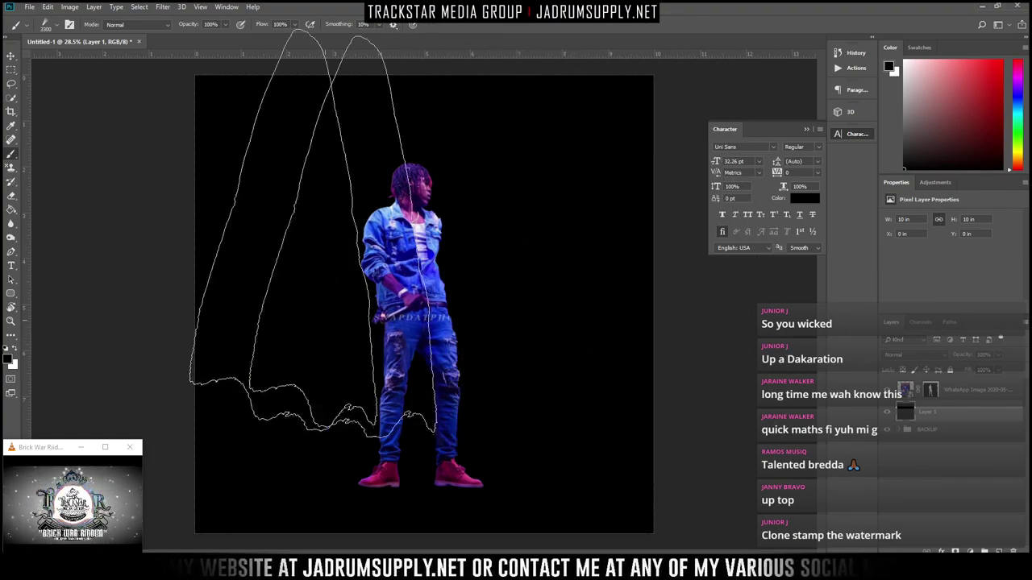
Try stamping a white light beam behind the performer on the black layer, and undo the stamp
{"action": "key", "text": "x"}
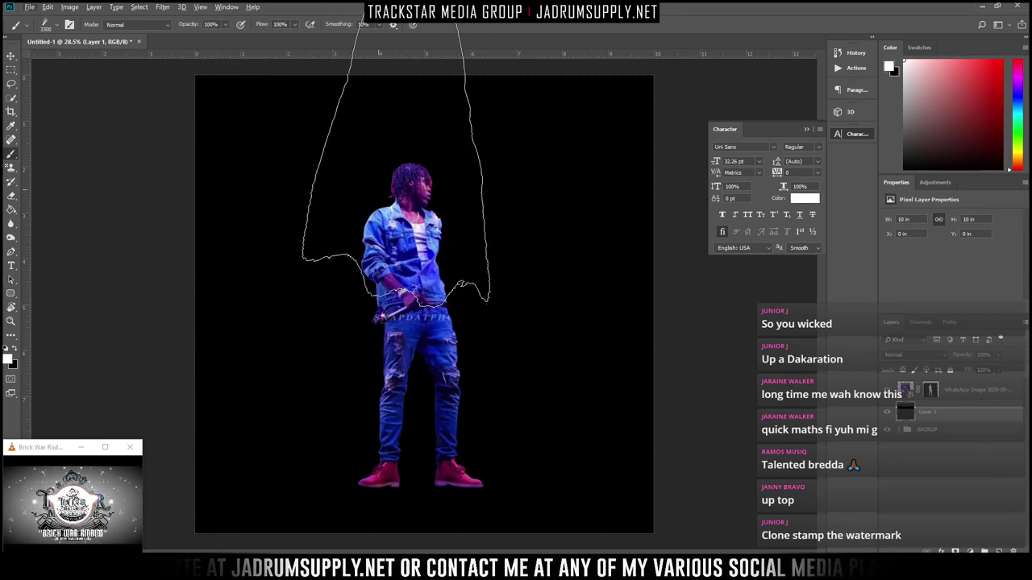
{"action": "left_click", "coordinate": [399, 218]}
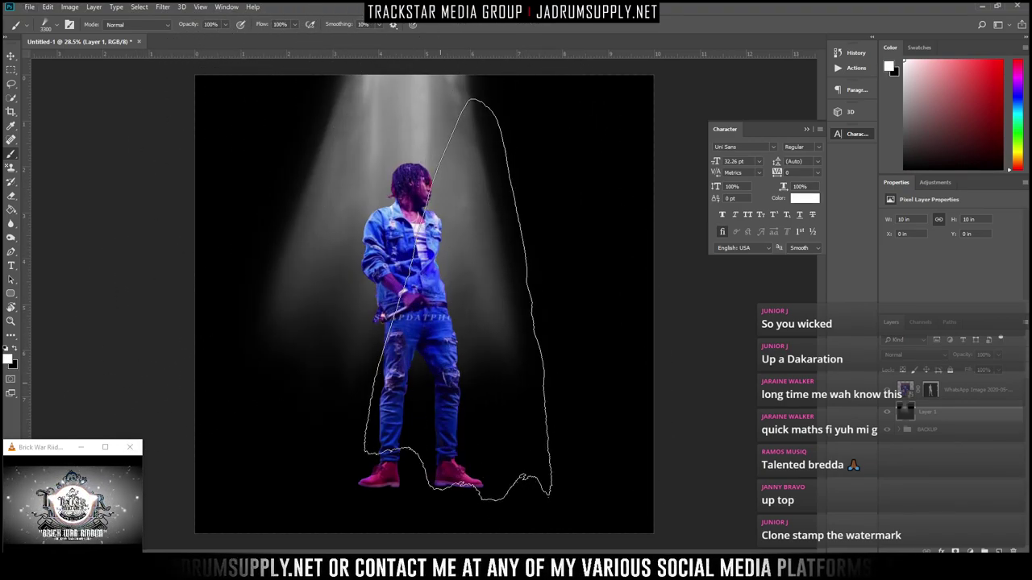
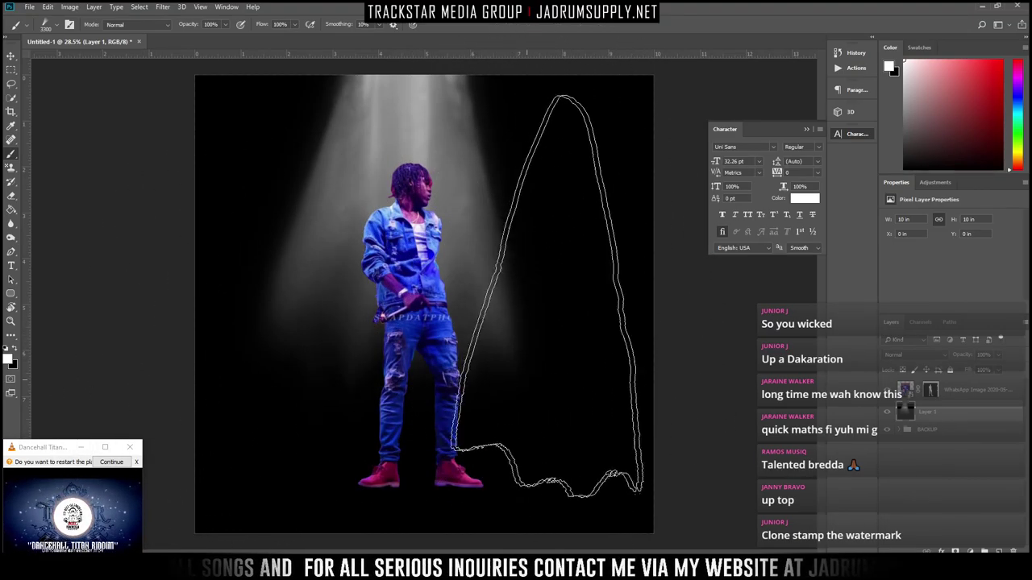
{"action": "key", "text": "ctrl+z"}
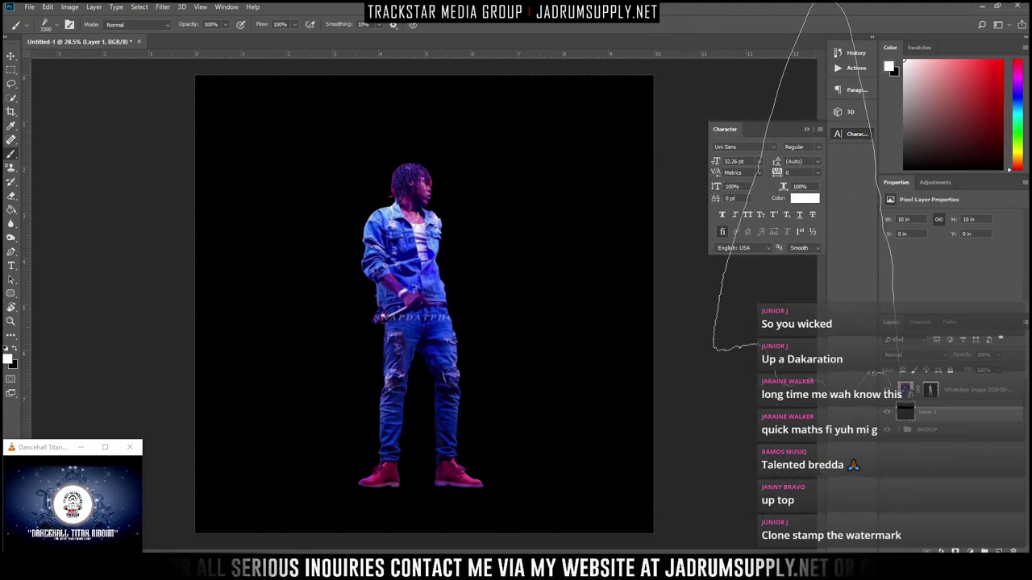
Add a Gradient Overlay effect to the black background layer and open its gradient for editing
{"action": "right_click", "coordinate": [941, 414]}
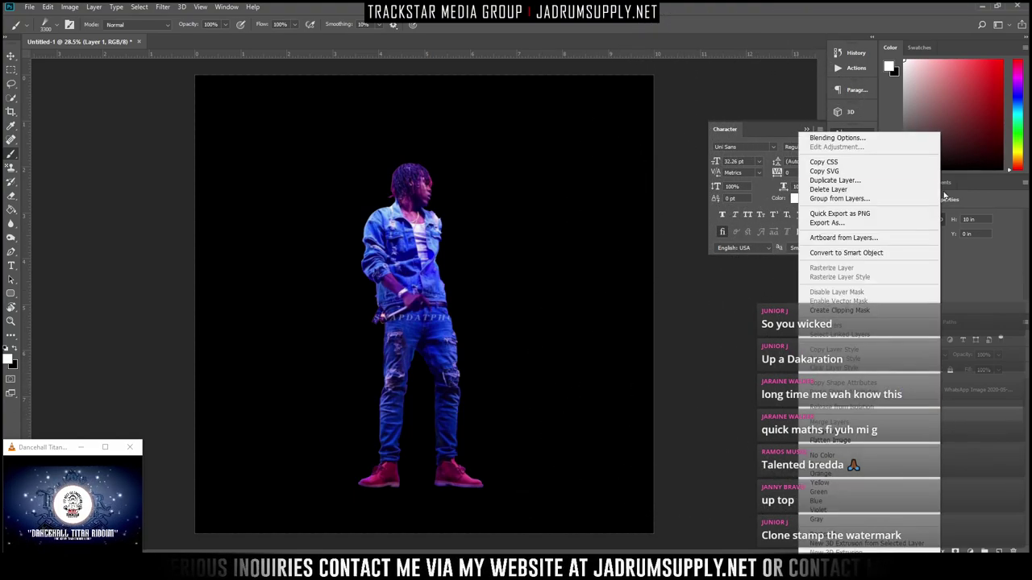
{"action": "left_click", "coordinate": [589, 98]}
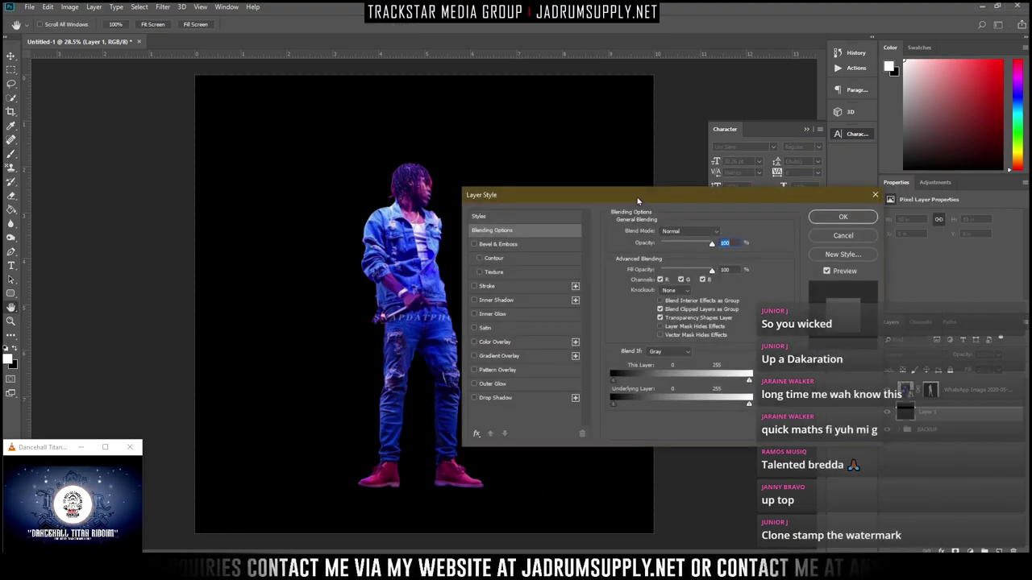
{"action": "left_click", "coordinate": [482, 357]}
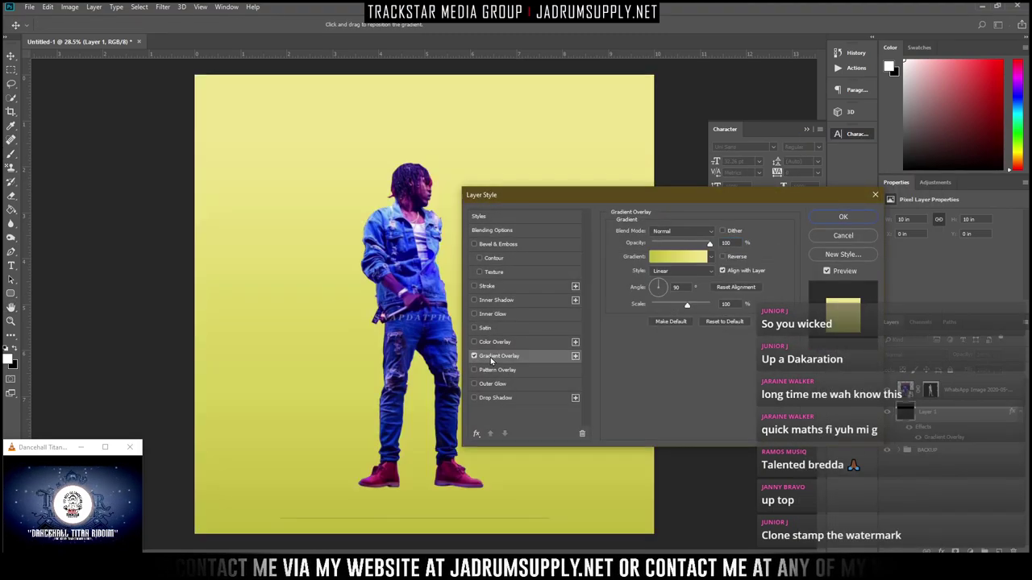
{"action": "left_click", "coordinate": [692, 260]}
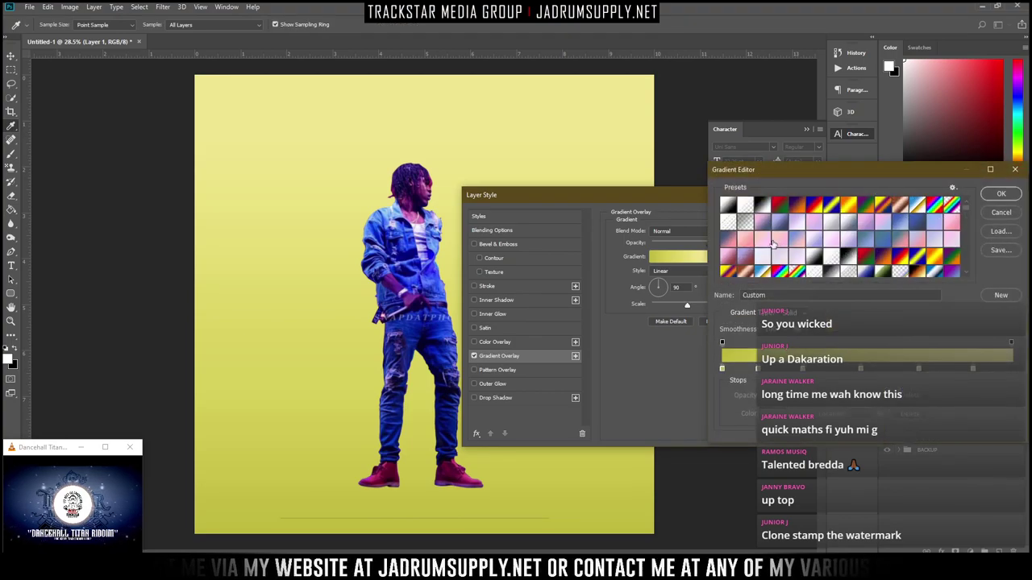
Try a lavender-to-slate-blue preset and a purple-to-magenta preset on the background's gradient overlay
{"action": "left_click", "coordinate": [783, 239]}
{"action": "scroll", "coordinate": [838, 270], "scroll_direction": "down", "scroll_amount": 5}
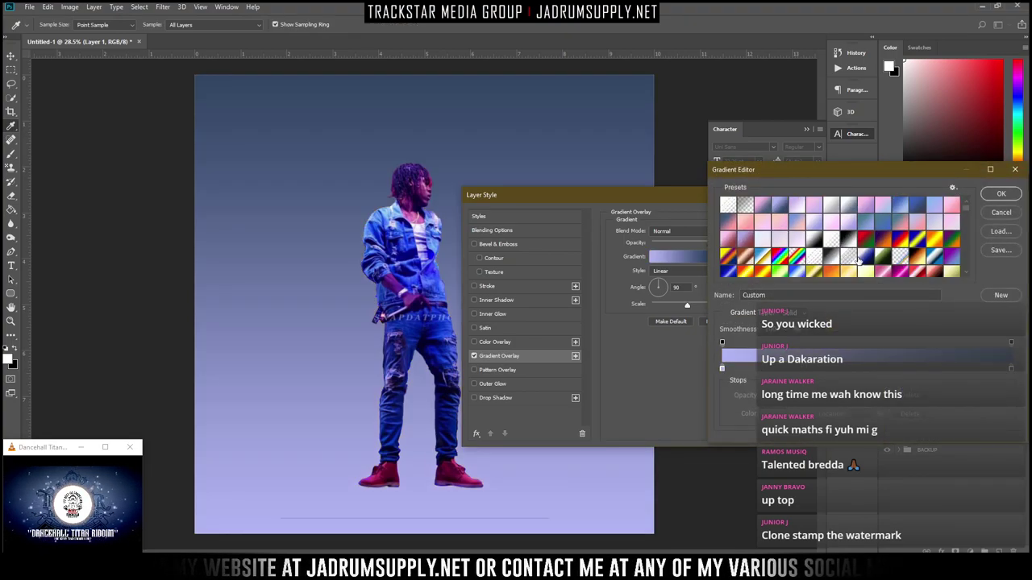
{"action": "scroll", "coordinate": [809, 273], "scroll_direction": "down", "scroll_amount": 1}
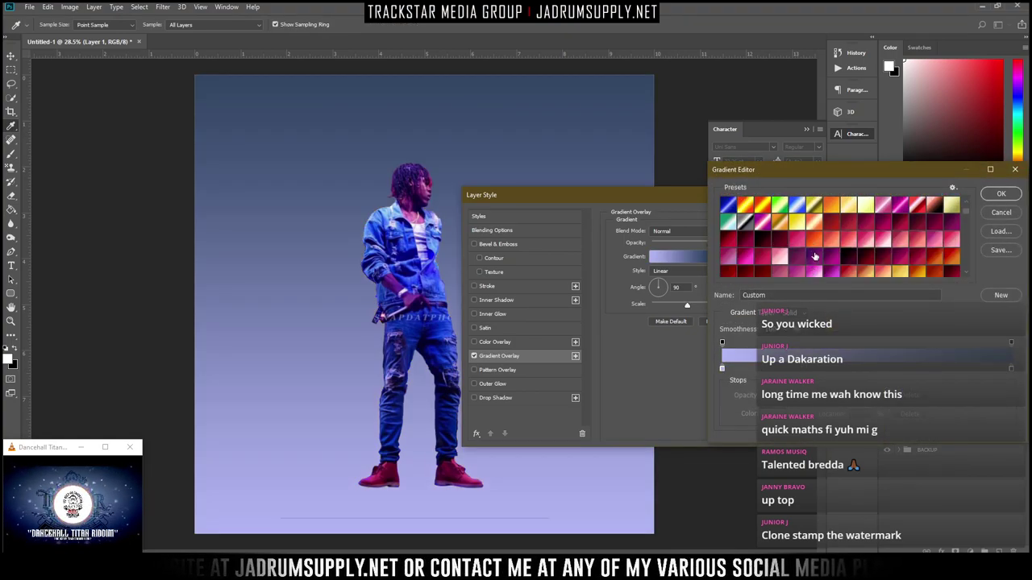
{"action": "left_click", "coordinate": [825, 262]}
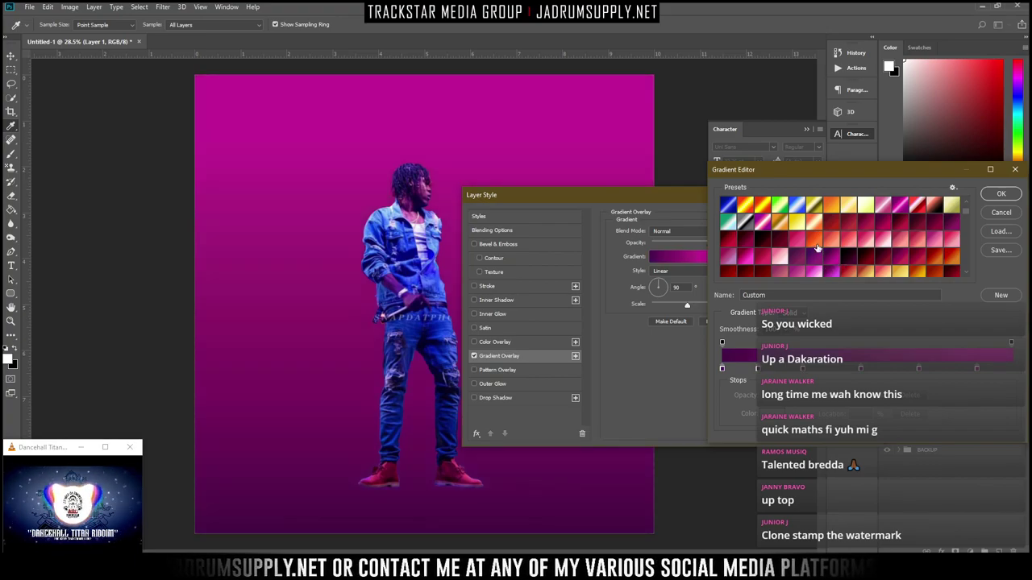
{"action": "scroll", "coordinate": [814, 249], "scroll_direction": "up", "scroll_amount": 4}
Choose the Foreground to Background gradient preset and change its white starting color stop to black
{"action": "left_click", "coordinate": [728, 204]}
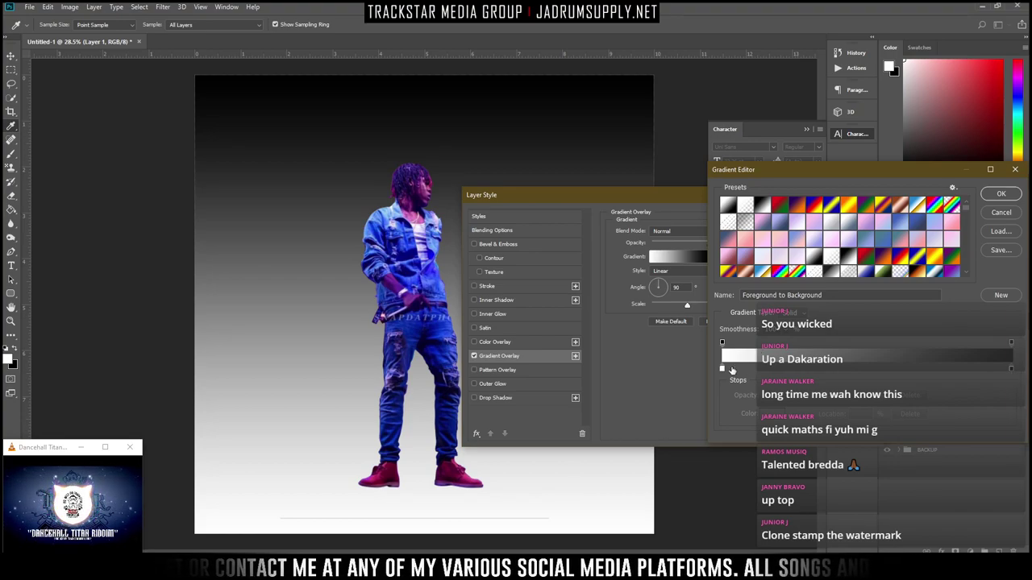
{"action": "left_click", "coordinate": [722, 369]}
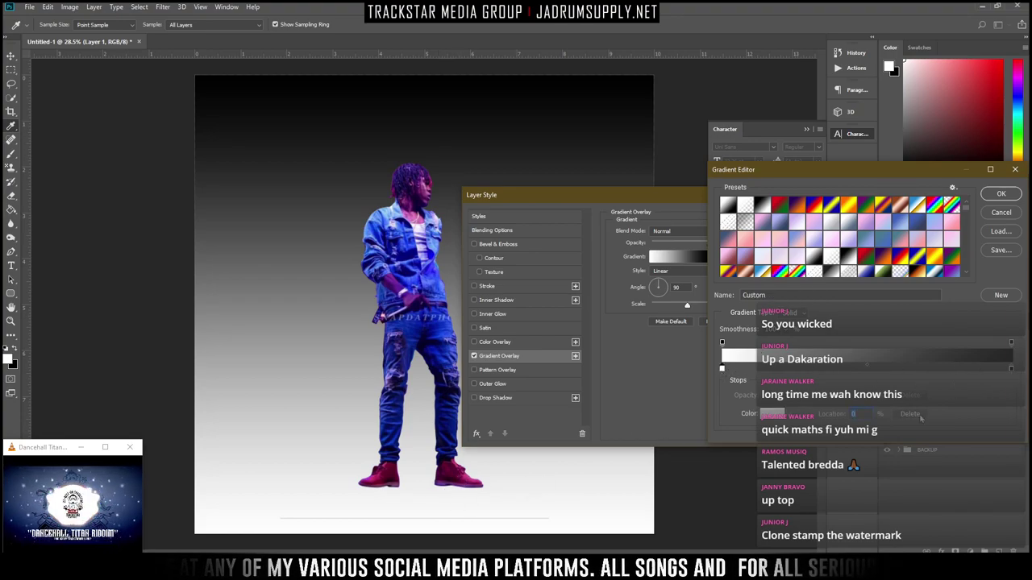
{"action": "left_click", "coordinate": [770, 415]}
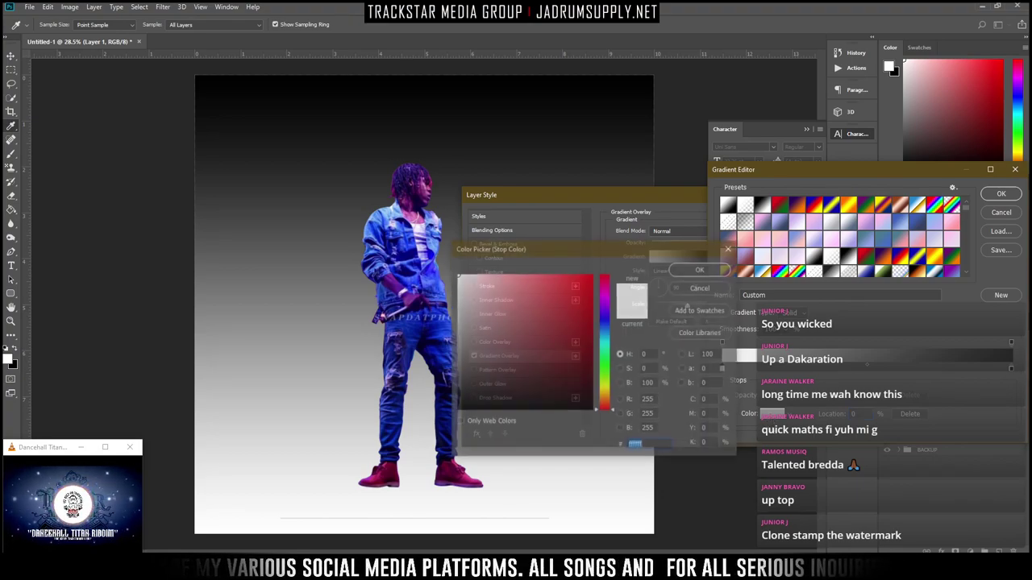
{"action": "left_click_drag", "start_coordinate": [553, 369], "coordinate": [451, 444]}
{"action": "left_click", "coordinate": [701, 269]}
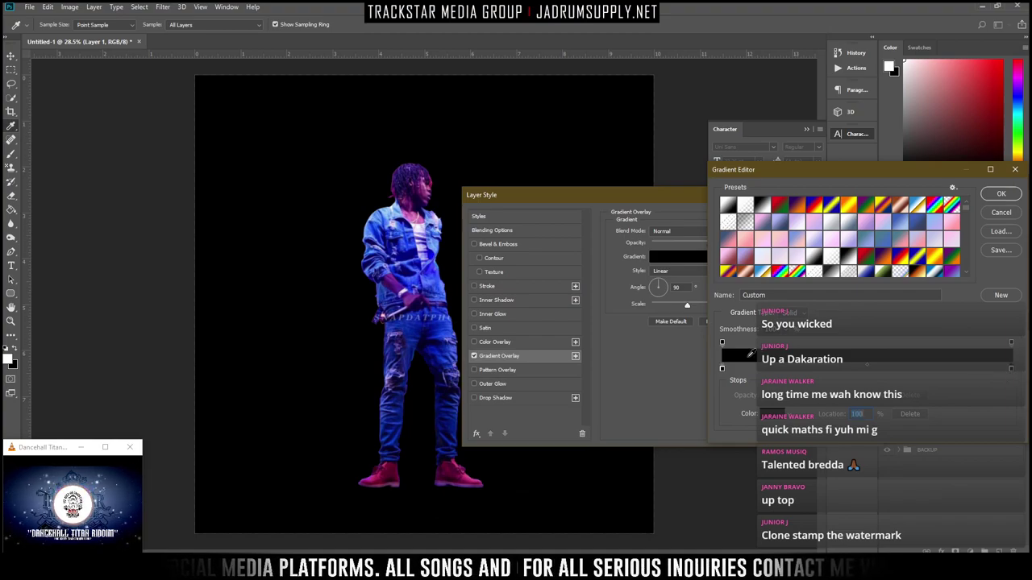
Set the gradient's end color stop to dark grey #2a2a2a and apply the linear Gradient Overlay to the background layer
{"action": "left_click", "coordinate": [772, 413]}
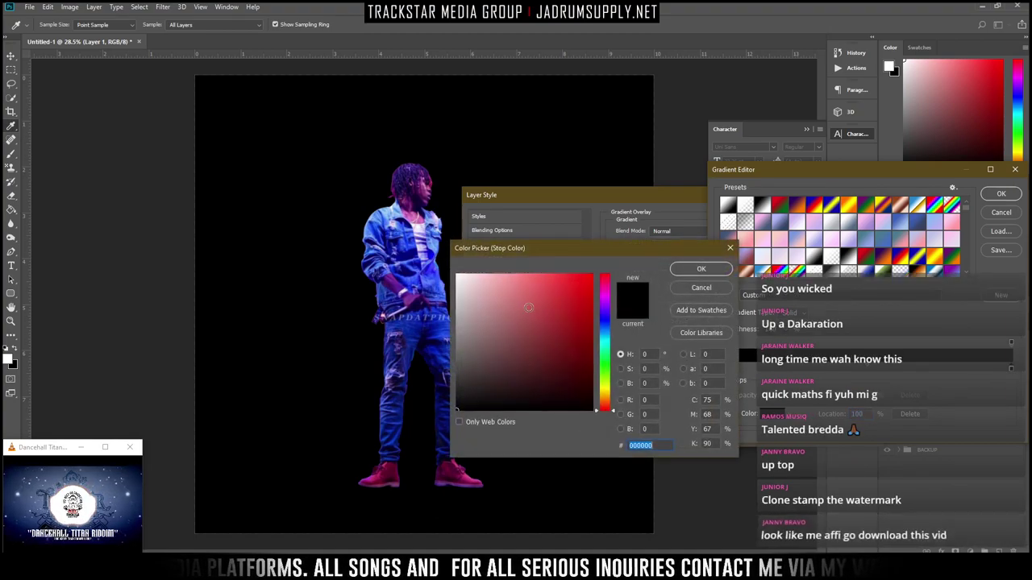
{"action": "left_click", "coordinate": [455, 374]}
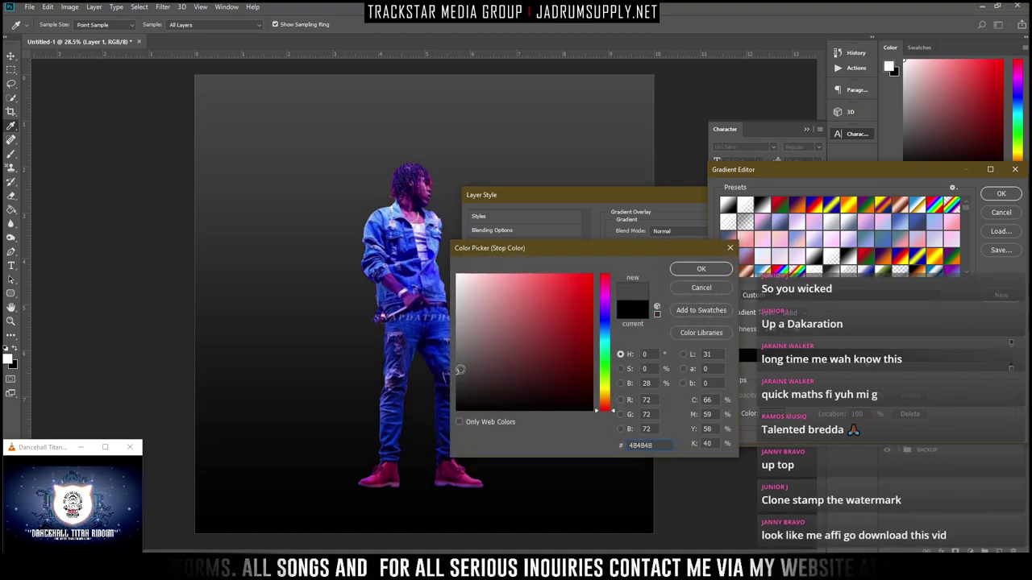
{"action": "left_click", "coordinate": [453, 380]}
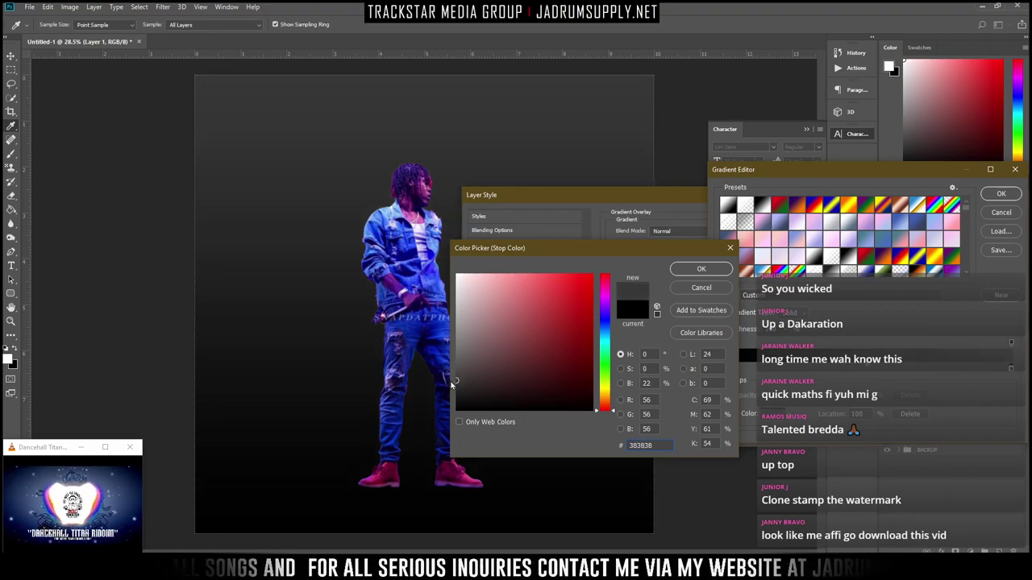
{"action": "left_click", "coordinate": [456, 386]}
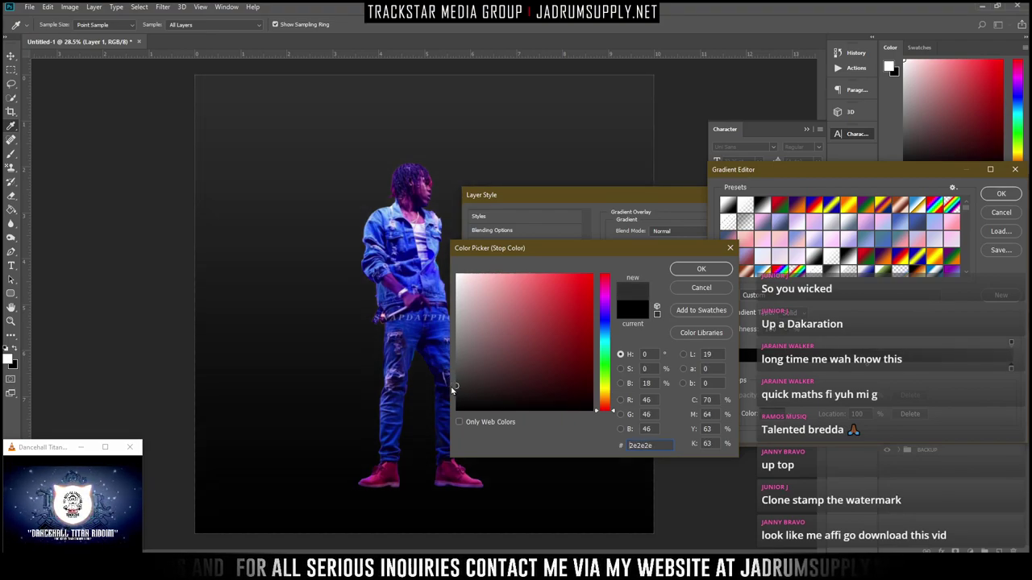
{"action": "left_click_drag", "start_coordinate": [456, 387], "coordinate": [454, 391]}
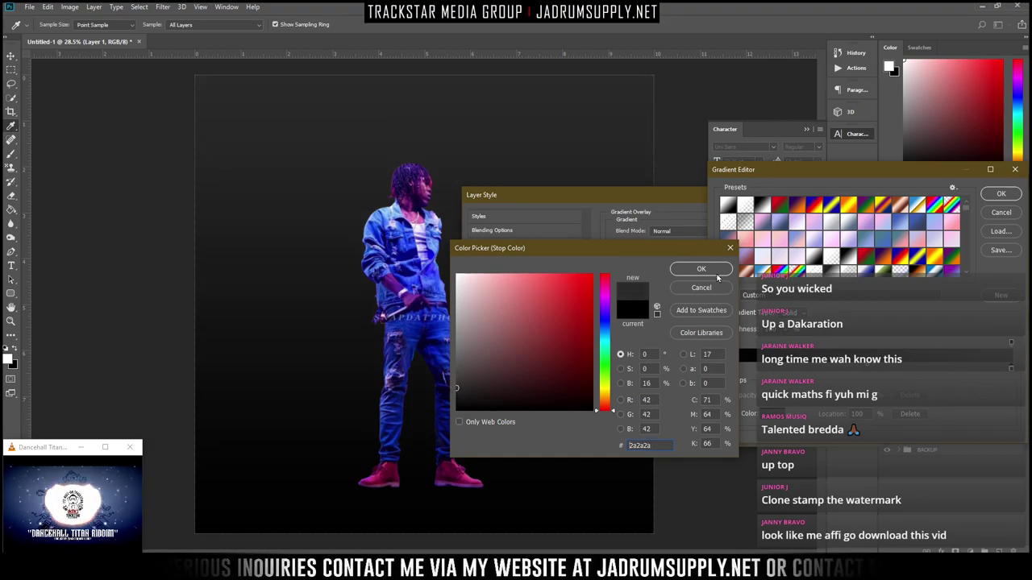
{"action": "left_click", "coordinate": [701, 268]}
{"action": "left_click", "coordinate": [1000, 193]}
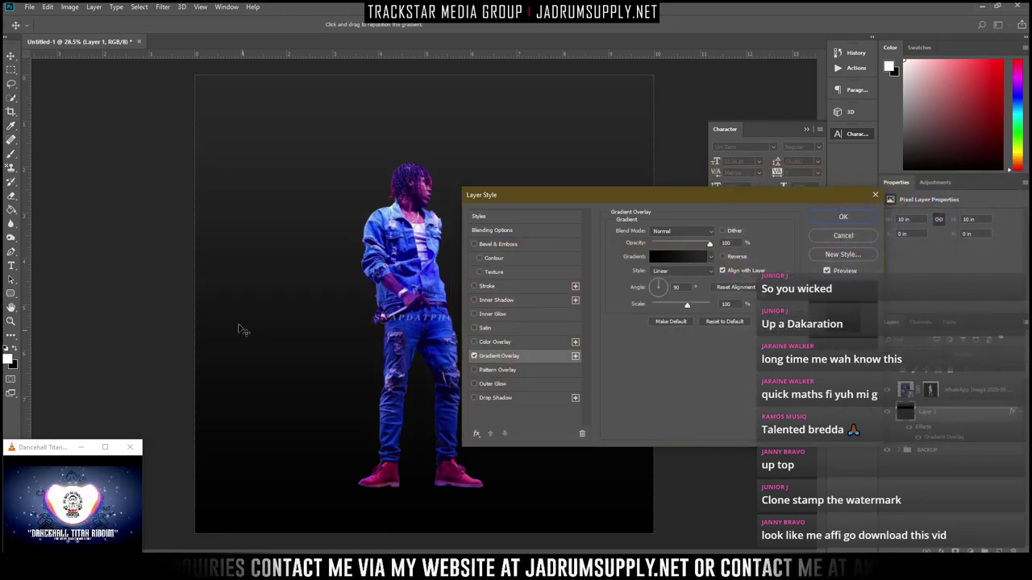
{"action": "left_click", "coordinate": [831, 220]}
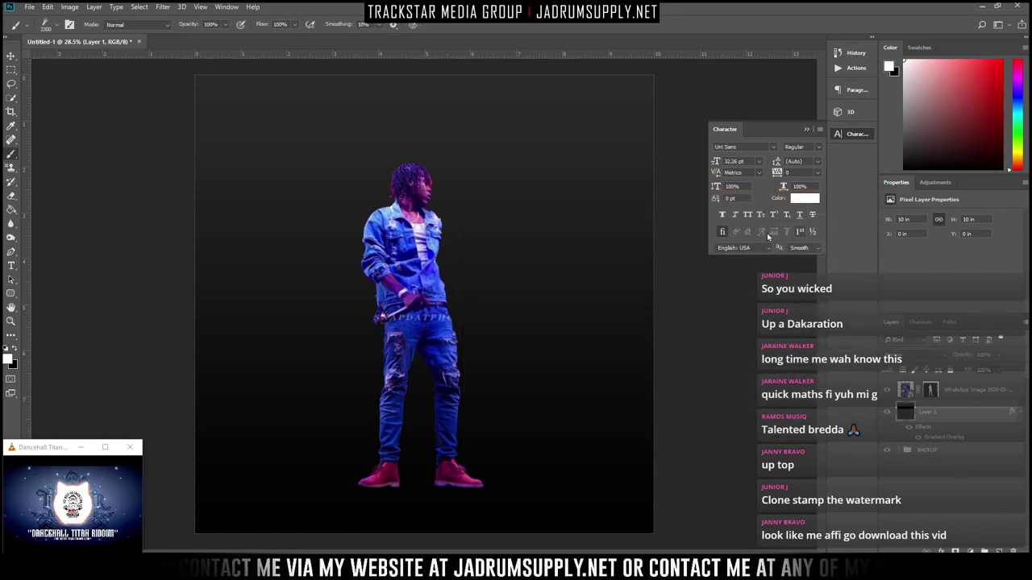
{"action": "key", "text": "b"}
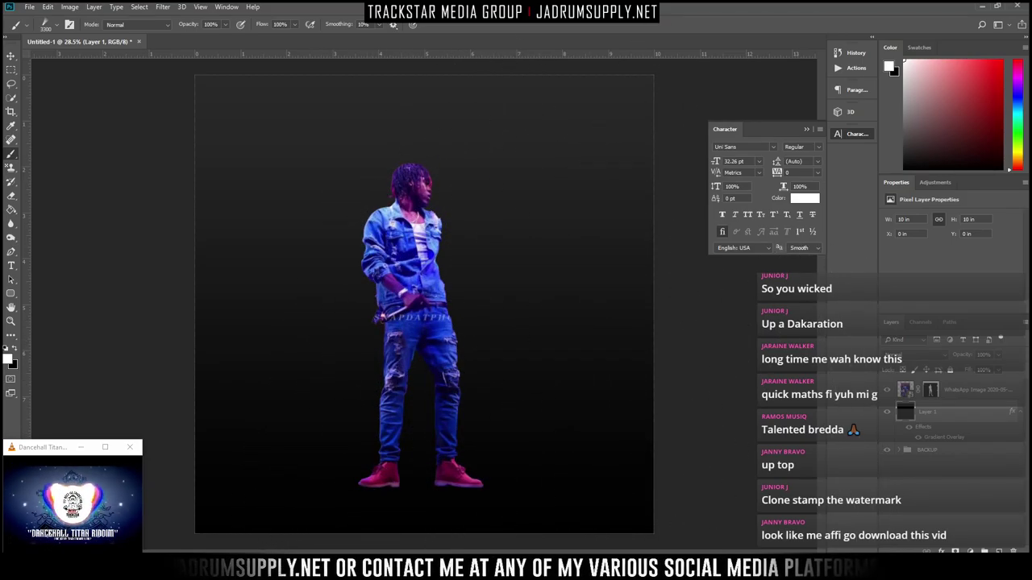
{"action": "mouse_move", "coordinate": [318, 568]}
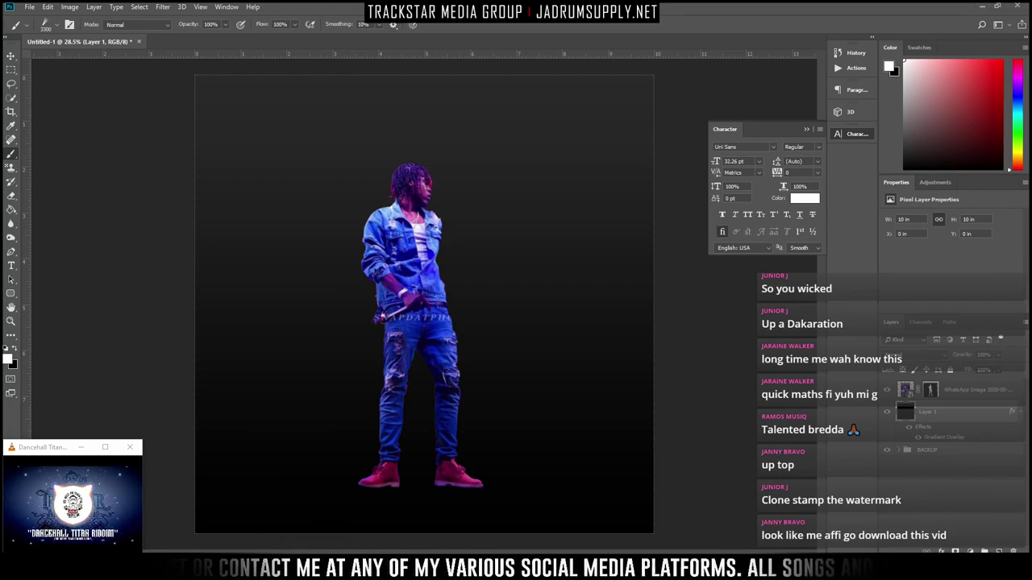
Switch to Chrome and search Google Images for "stage empty hd"
{"action": "left_click_drag", "start_coordinate": [668, 553], "coordinate": [529, 63]}
{"action": "left_click", "coordinate": [502, 81]}
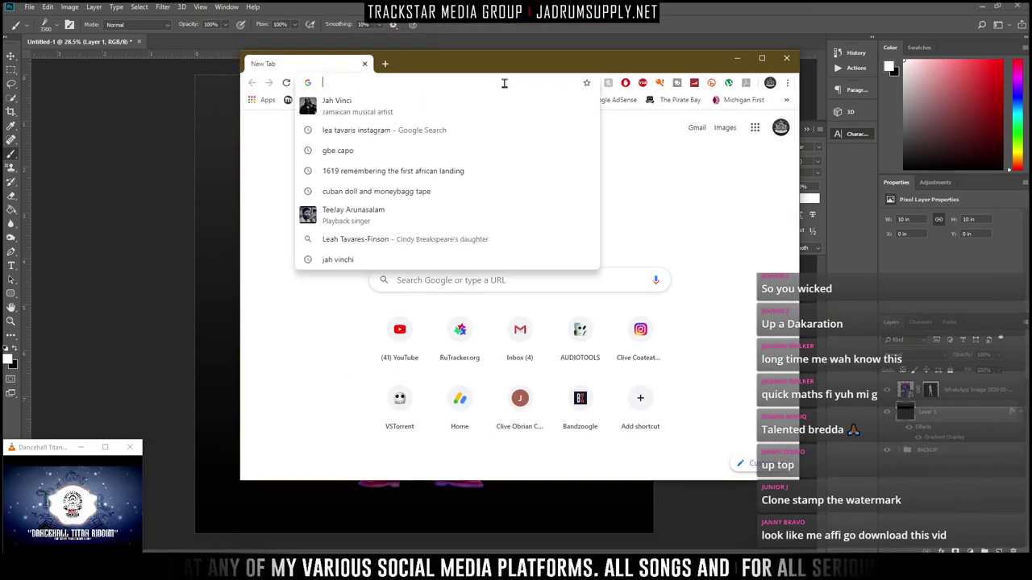
{"action": "type", "text": "stage"}
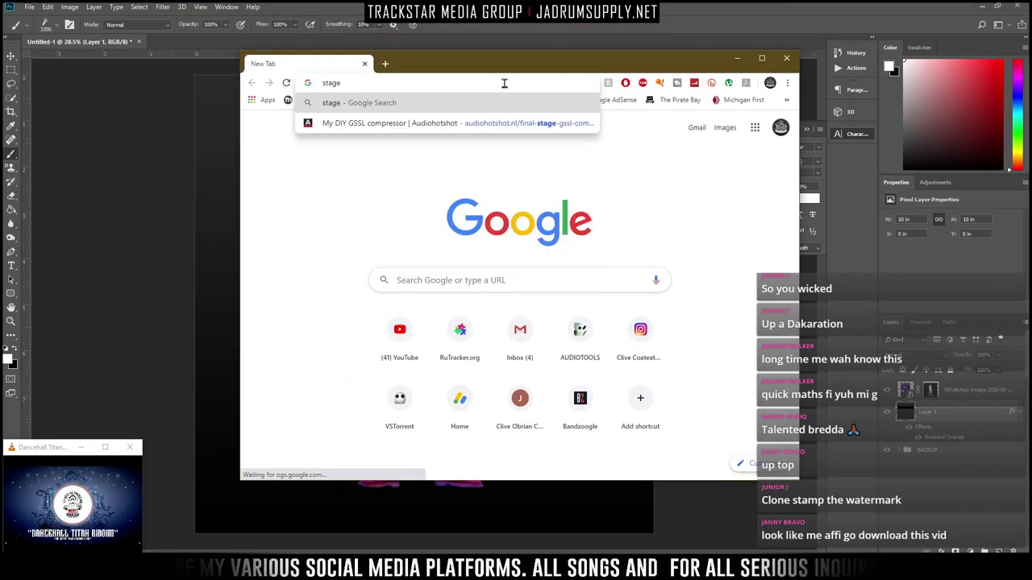
{"action": "type", "text": " empty"}
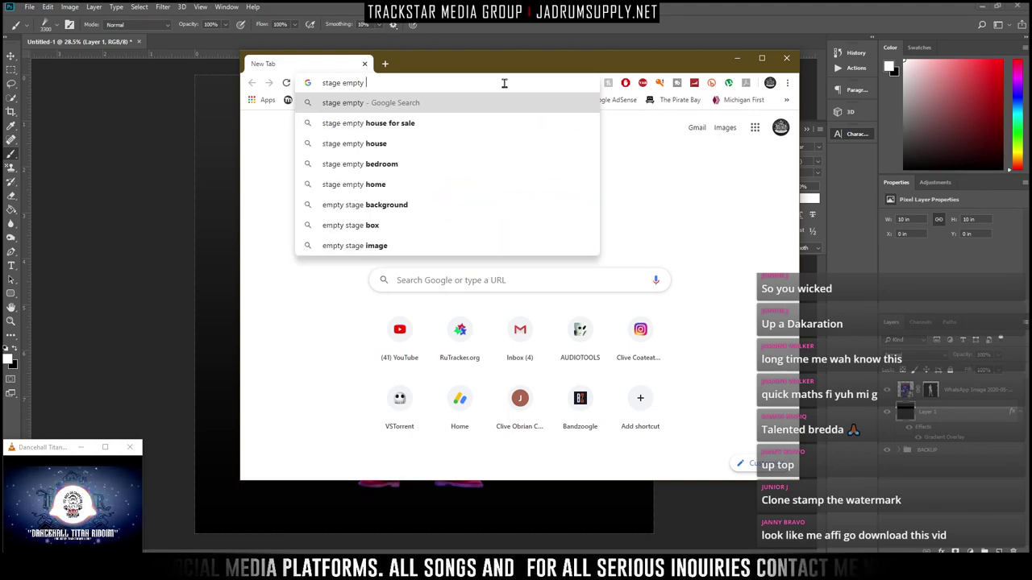
{"action": "type", "text": " hd"}
{"action": "key", "text": "Return"}
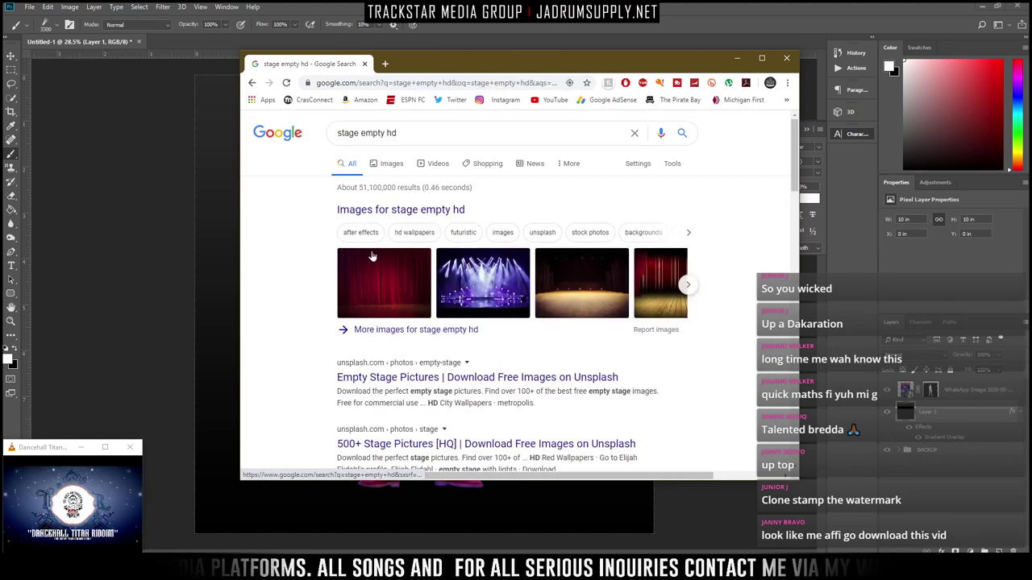
{"action": "left_click", "coordinate": [394, 164]}
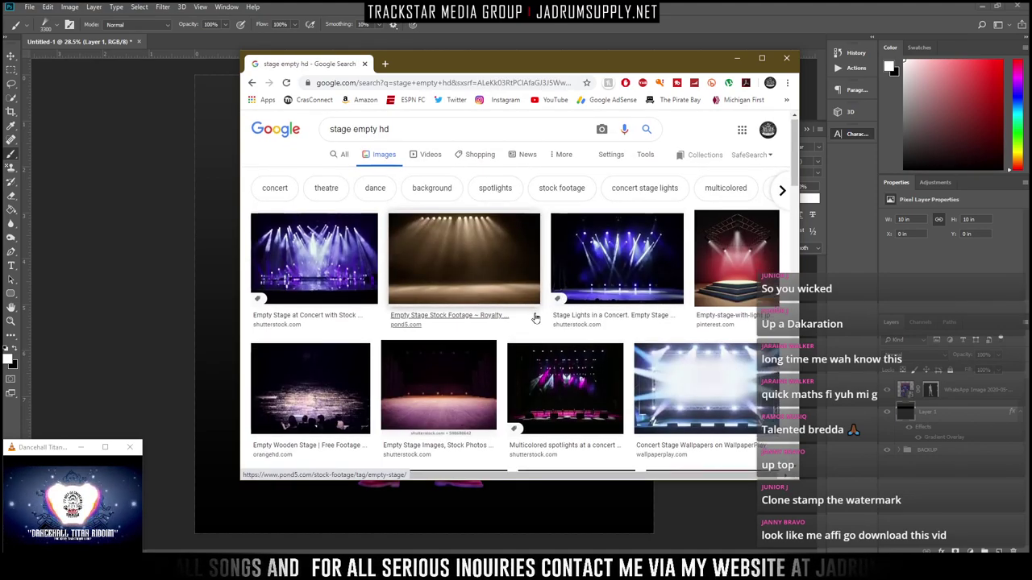
Browse the empty-stage images and open the DLPNG flashing lights picture with blue spotlights and a lit floor
{"action": "scroll", "coordinate": [493, 300], "scroll_direction": "down", "scroll_amount": 3}
{"action": "scroll", "coordinate": [493, 300], "scroll_direction": "down", "scroll_amount": 1}
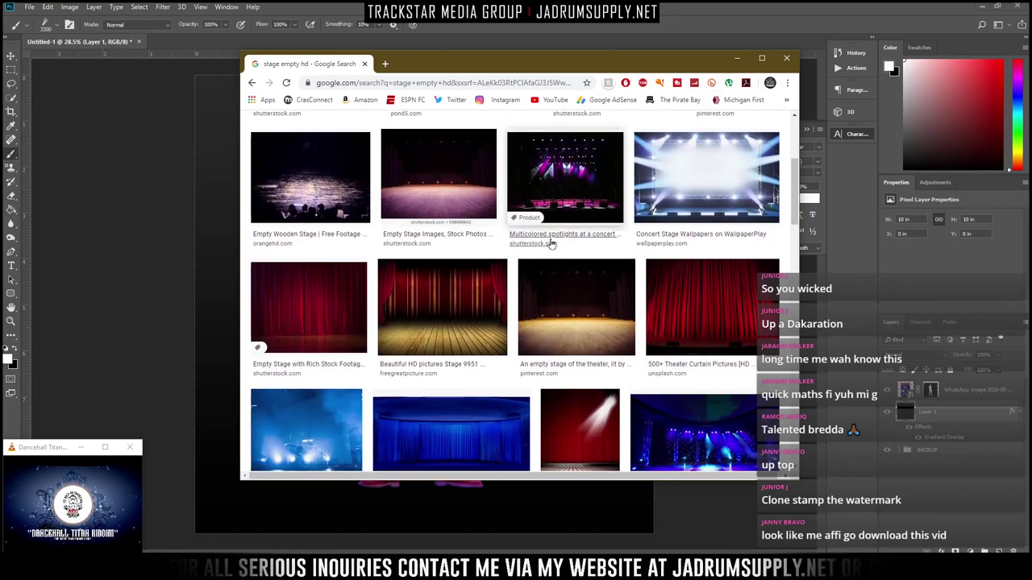
{"action": "scroll", "coordinate": [556, 256], "scroll_direction": "down", "scroll_amount": 2}
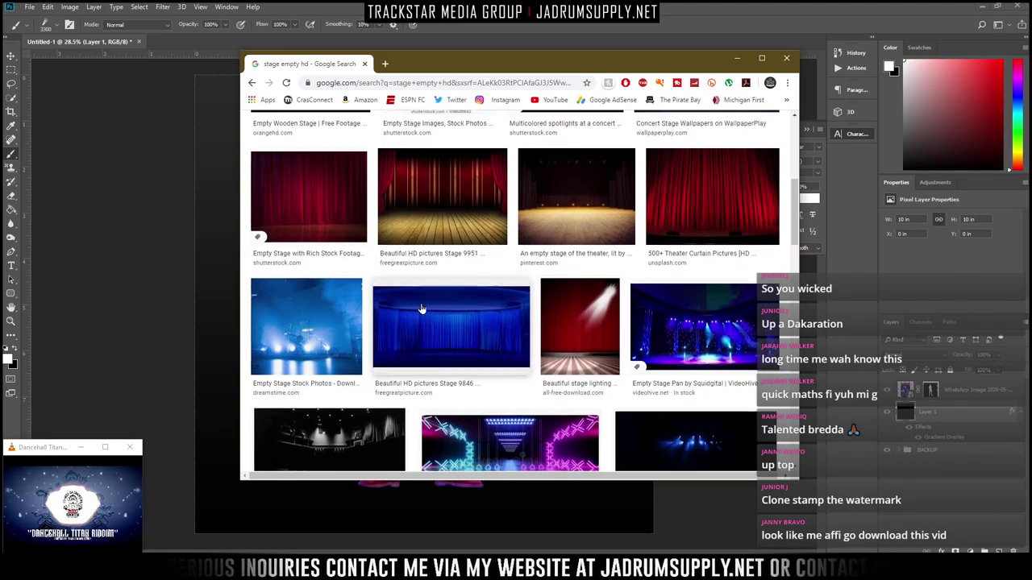
{"action": "scroll", "coordinate": [477, 309], "scroll_direction": "down", "scroll_amount": 3}
{"action": "scroll", "coordinate": [477, 309], "scroll_direction": "down", "scroll_amount": 1}
{"action": "left_click", "coordinate": [691, 304]}
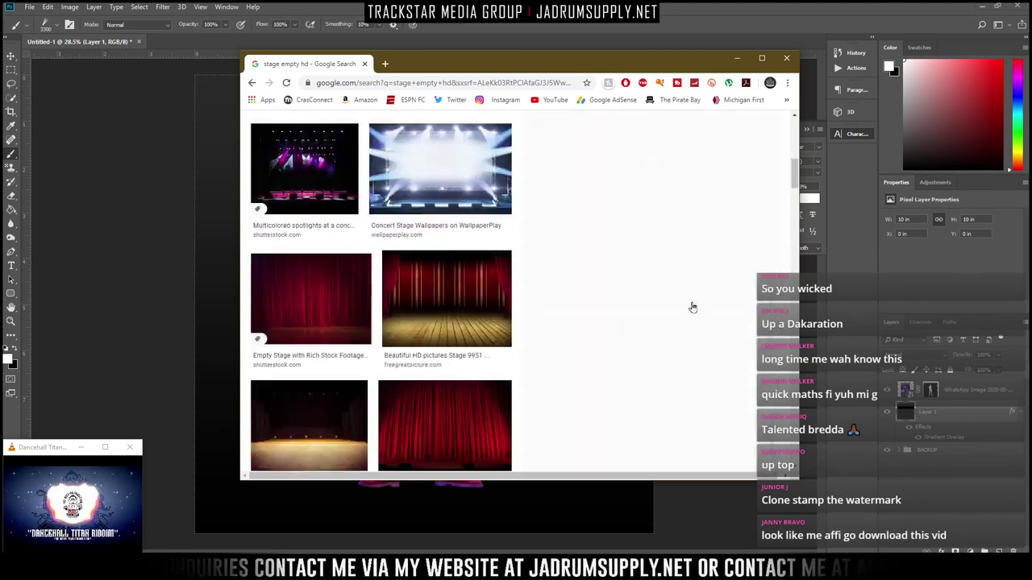
{"action": "scroll", "coordinate": [621, 302], "scroll_direction": "down", "scroll_amount": 2}
{"action": "scroll", "coordinate": [446, 355], "scroll_direction": "down", "scroll_amount": 2}
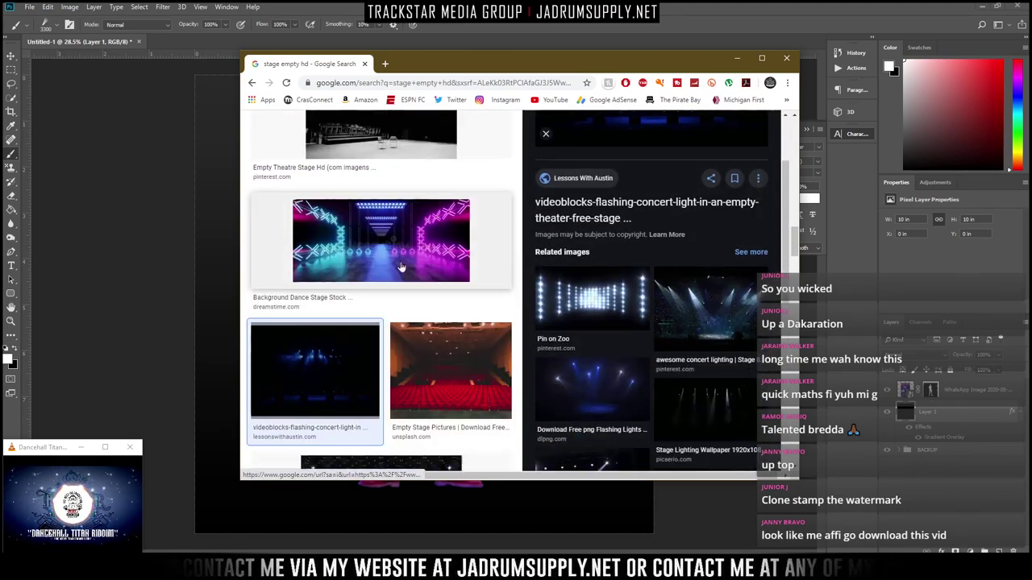
{"action": "scroll", "coordinate": [446, 355], "scroll_direction": "down", "scroll_amount": 1}
{"action": "left_click", "coordinate": [604, 379]}
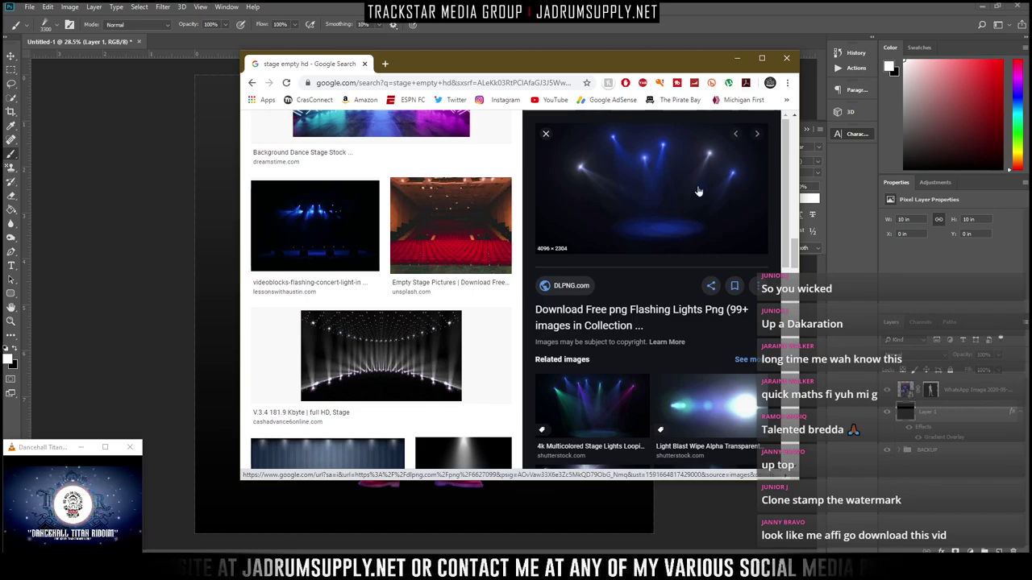
Save the blue flashing lights image as the PNG file 6627099_preview in the root of the Graphics_Media (M:) drive
{"action": "right_click", "coordinate": [631, 214]}
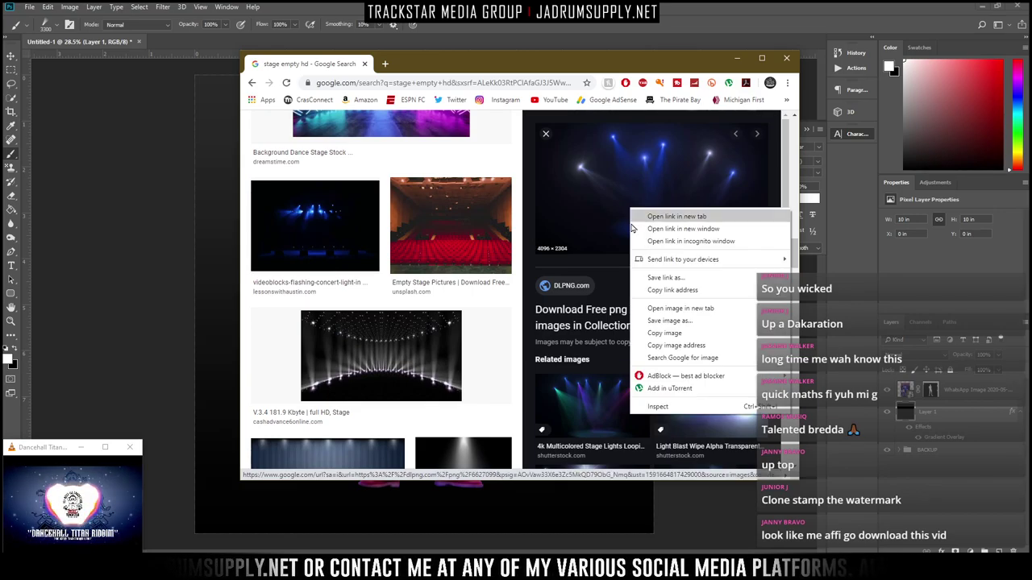
{"action": "left_click", "coordinate": [679, 326]}
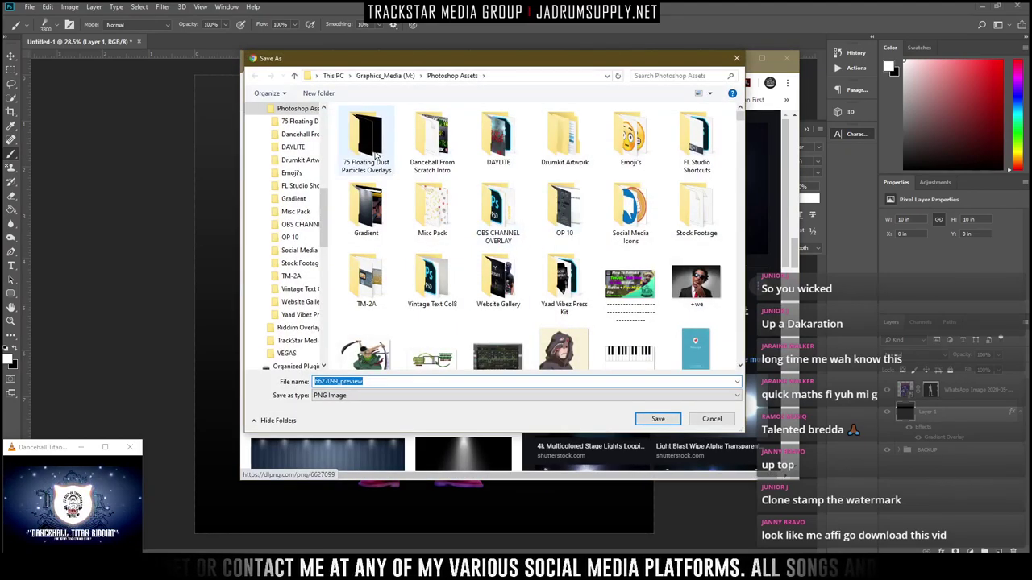
{"action": "left_click", "coordinate": [390, 76]}
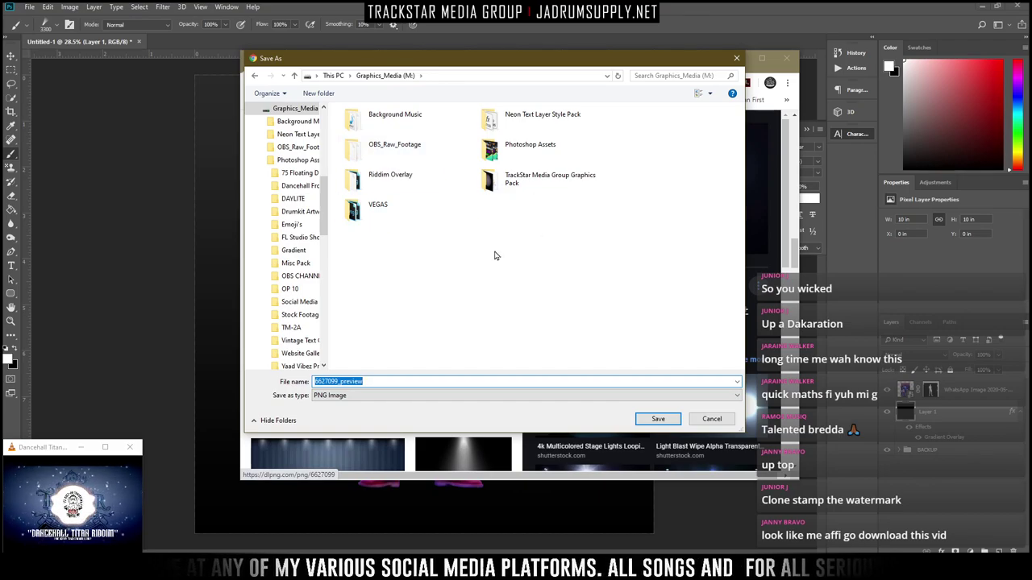
{"action": "left_click", "coordinate": [658, 418]}
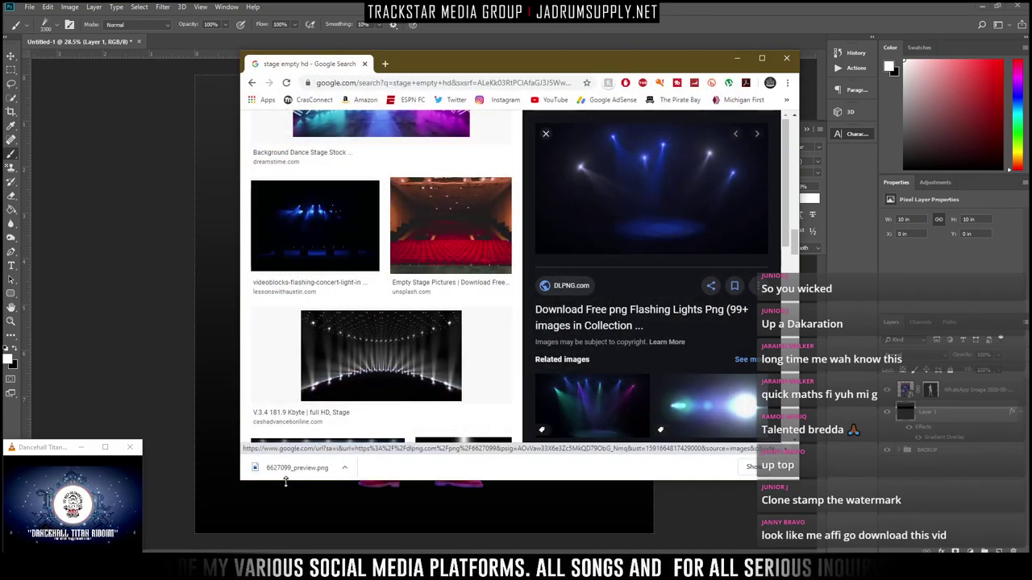
Place 6627099_preview.png into the Photoshop document behind the performer and scale it up beyond the canvas width
{"action": "left_click_drag", "start_coordinate": [296, 473], "coordinate": [396, 439]}
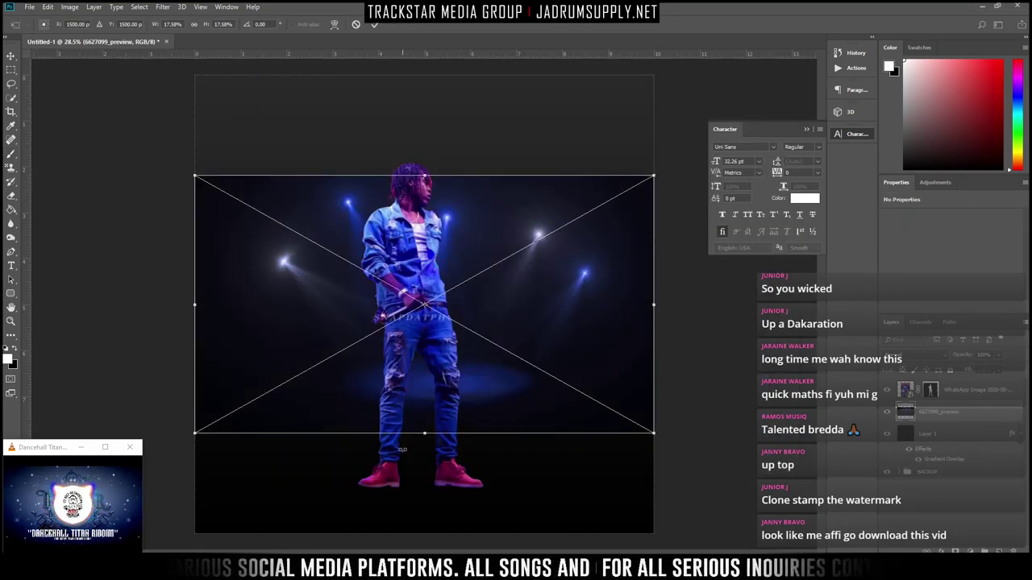
{"action": "left_click_drag", "start_coordinate": [655, 433], "coordinate": [713, 516]}
{"action": "key", "text": "Return"}
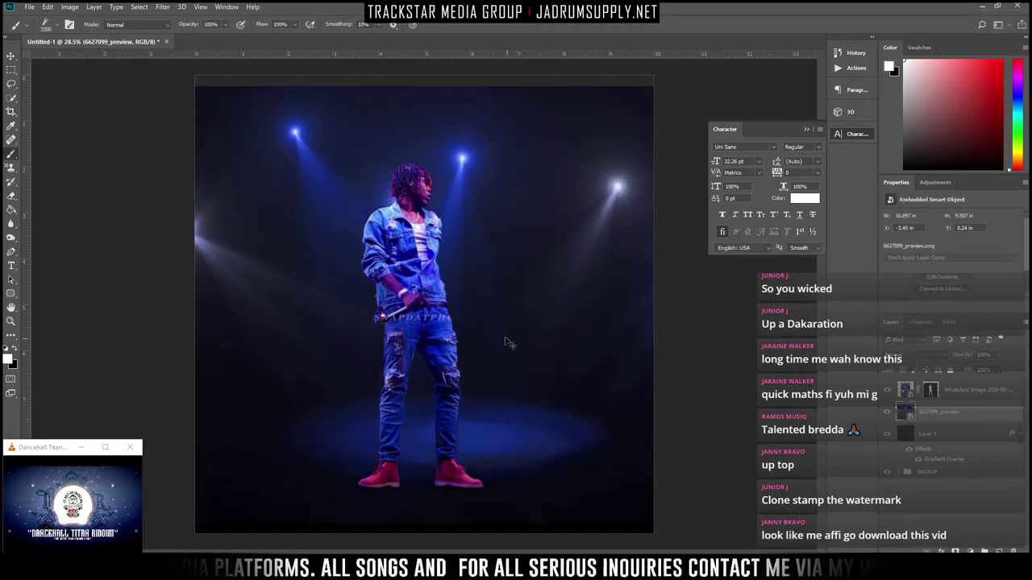
Shift the stage lights image down and left so its floor spotlight lies under the boots, and nudge the performer slightly upward
{"action": "left_click_drag", "start_coordinate": [506, 342], "coordinate": [521, 327]}
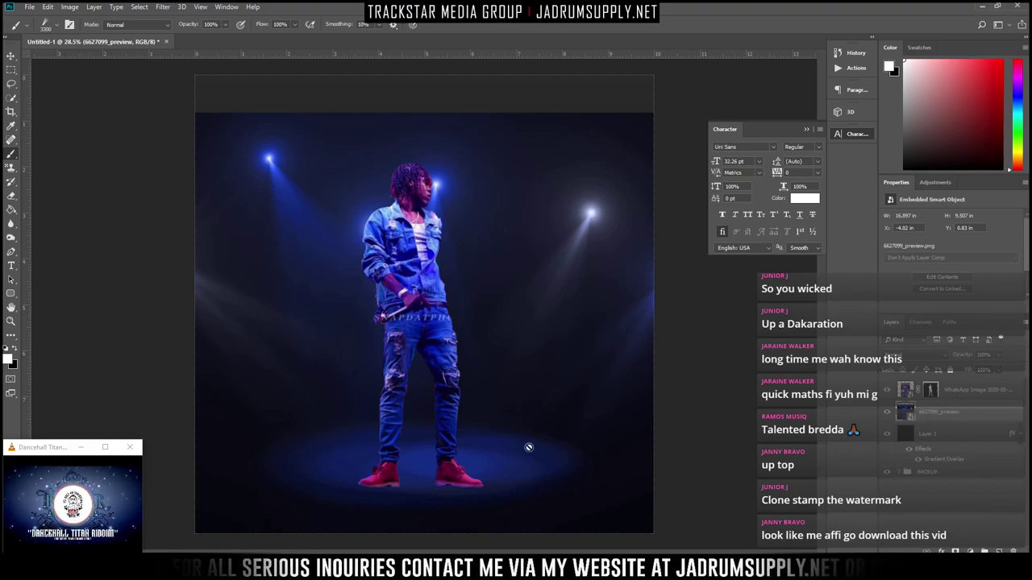
{"action": "left_click_drag", "start_coordinate": [438, 349], "coordinate": [437, 344]}
{"action": "left_click_drag", "start_coordinate": [517, 443], "coordinate": [500, 474]}
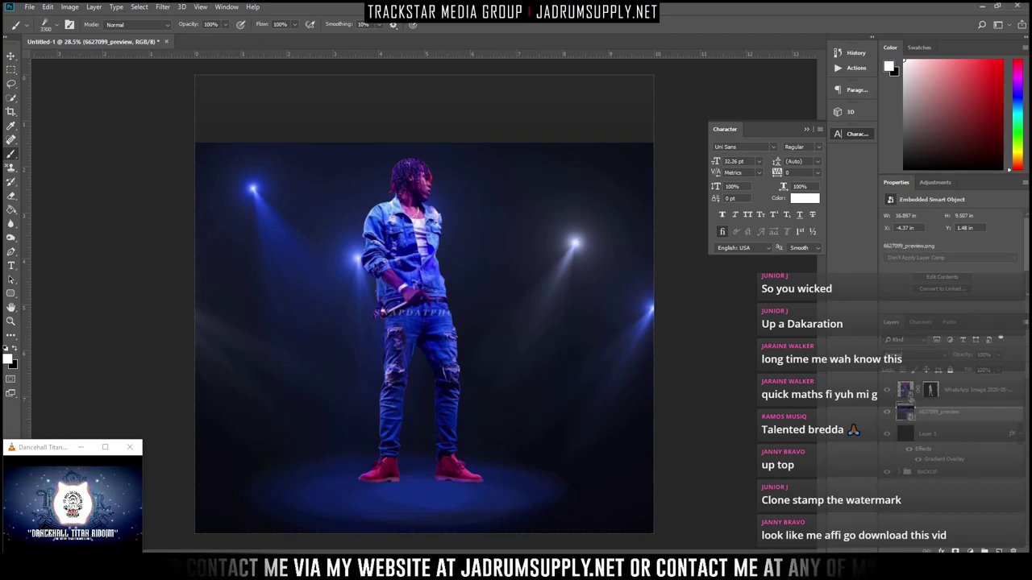
Select the performer's layer mask and set up a hard round brush reduced to 250 px for work around the boots
{"action": "left_click", "coordinate": [929, 390]}
{"action": "key", "text": "p"}
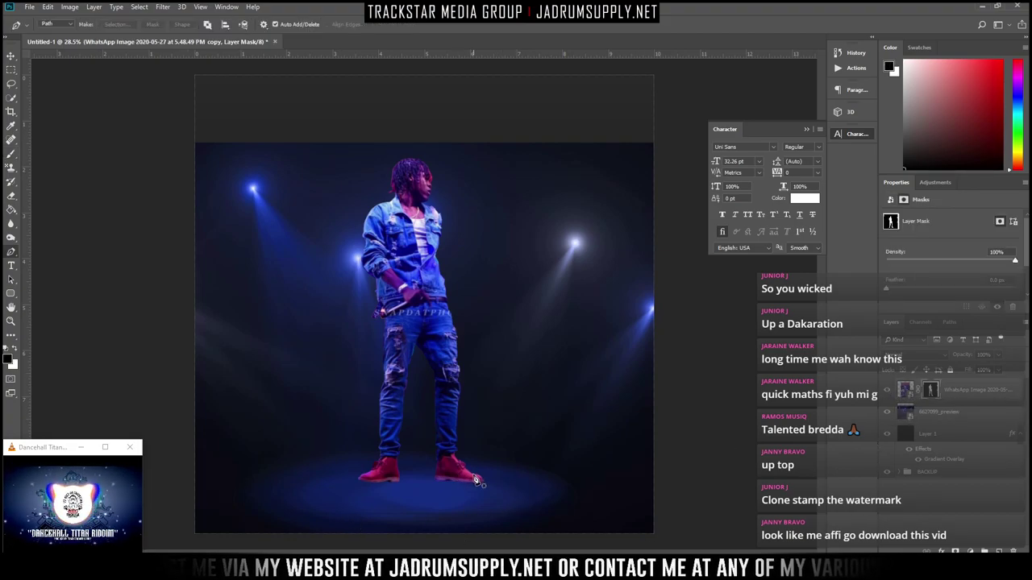
{"action": "key", "text": "b"}
{"action": "scroll", "coordinate": [416, 394], "scroll_direction": "up", "scroll_amount": 5}
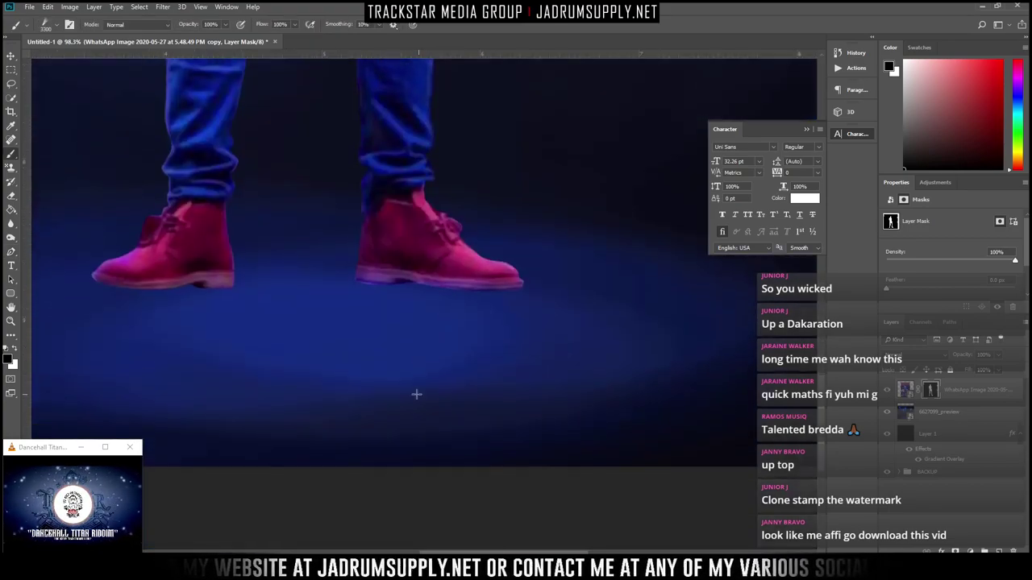
{"action": "scroll", "coordinate": [408, 415], "scroll_direction": "down", "scroll_amount": 3}
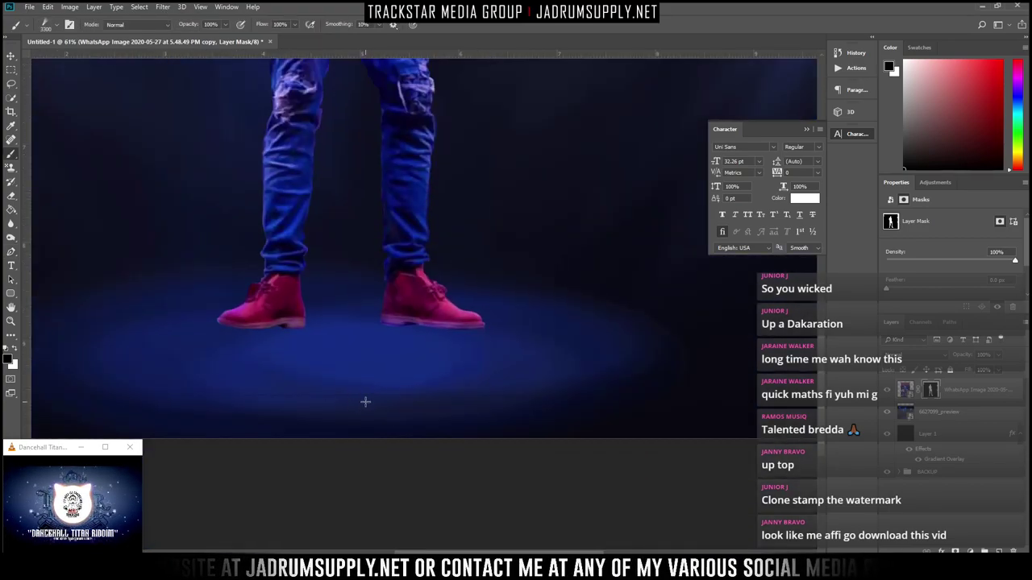
{"action": "right_click", "coordinate": [394, 359]}
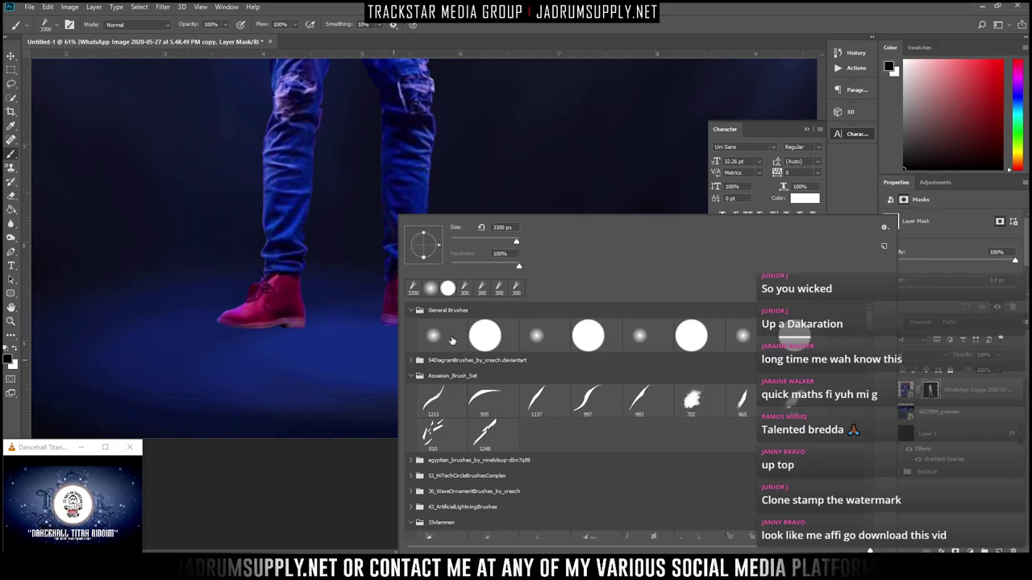
{"action": "left_click", "coordinate": [485, 335]}
{"action": "key", "text": "Return"}
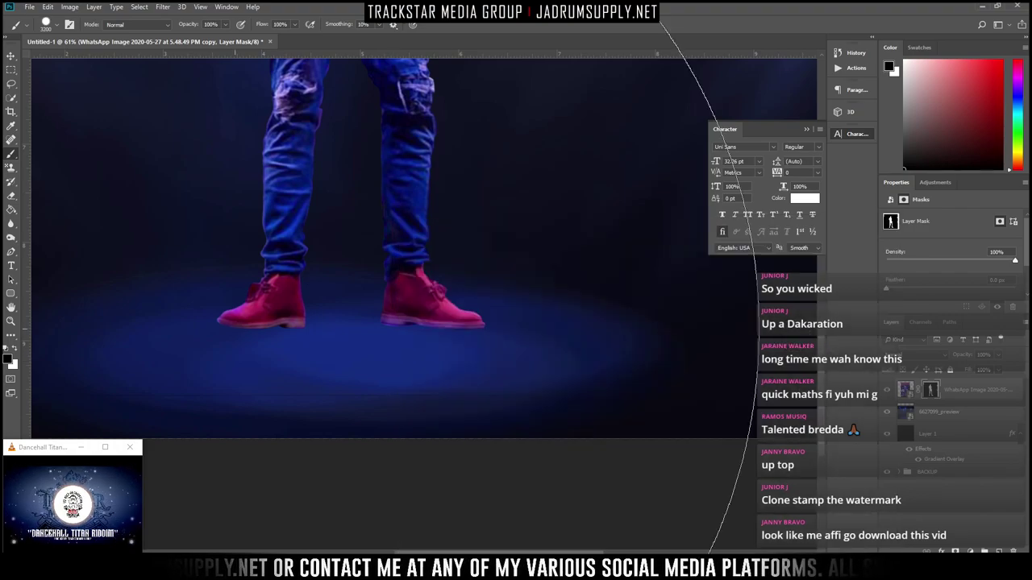
{"action": "key", "text": "bracketleft"}
{"action": "key", "text": "bracketleft"}
{"action": "key", "text": "bracketleft"}
{"action": "key", "text": "bracketleft"}
{"action": "key", "text": "bracketleft"}
{"action": "key", "text": "bracketleft"}
{"action": "key", "text": "bracketleft"}
{"action": "key", "text": "bracketleft"}
{"action": "key", "text": "bracketleft"}
{"action": "key", "text": "bracketleft"}
{"action": "key", "text": "bracketleft"}
{"action": "key", "text": "bracketleft"}
{"action": "key", "text": "bracketleft"}
{"action": "key", "text": "bracketleft"}
{"action": "key", "text": "bracketleft"}
{"action": "key", "text": "bracketleft"}
{"action": "key", "text": "bracketleft"}
{"action": "key", "text": "bracketleft"}
{"action": "key", "text": "bracketleft"}
{"action": "key", "text": "bracketleft"}
{"action": "key", "text": "bracketleft"}
{"action": "key", "text": "bracketleft"}
{"action": "key", "text": "bracketleft"}
{"action": "key", "text": "bracketleft"}
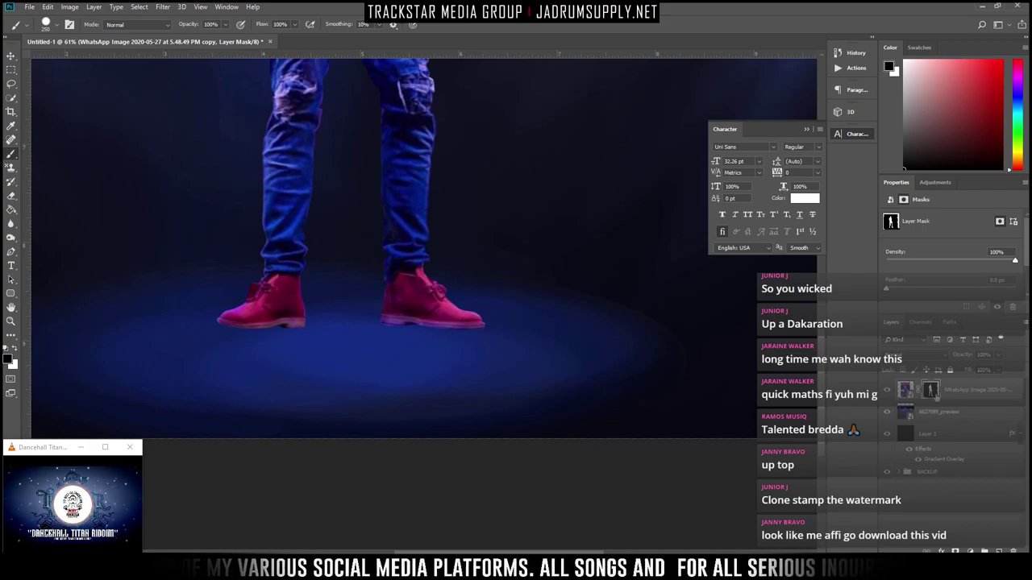
Select the 6627099_preview layer and move the stage lights slightly up and left behind the performer
{"action": "left_click", "coordinate": [933, 416]}
{"action": "key", "text": "ctrl+0"}
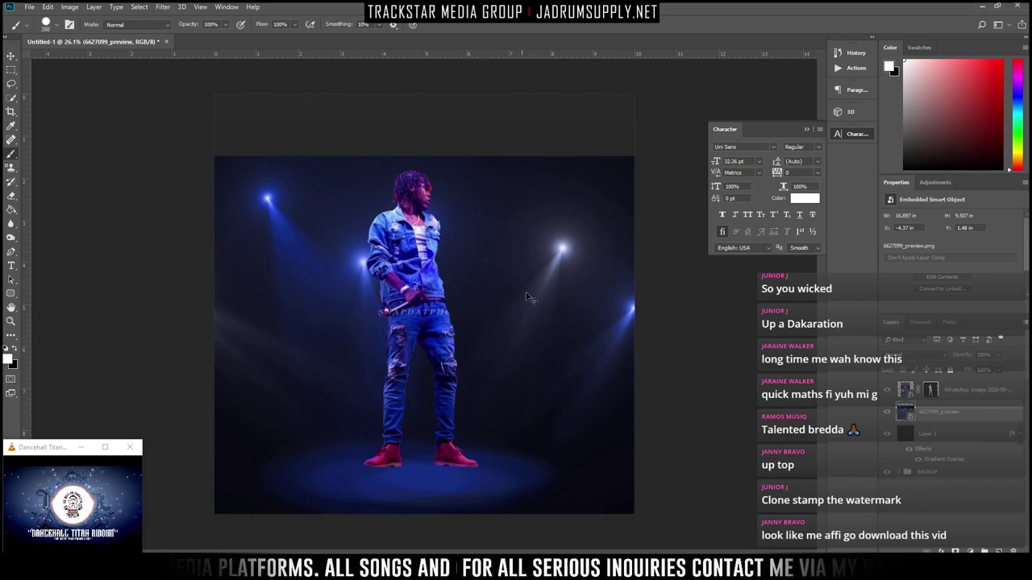
{"action": "left_click_drag", "start_coordinate": [575, 385], "coordinate": [571, 373]}
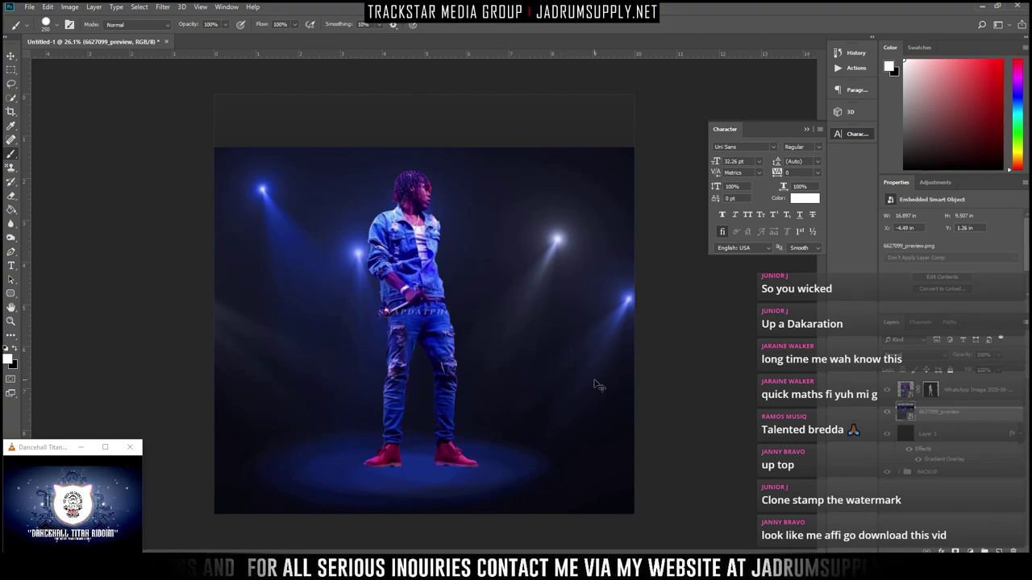
Apply a Perspective transform to the stage lights layer, spreading its upper corners slightly outward
{"action": "key", "text": "ctrl+t"}
{"action": "right_click", "coordinate": [550, 266]}
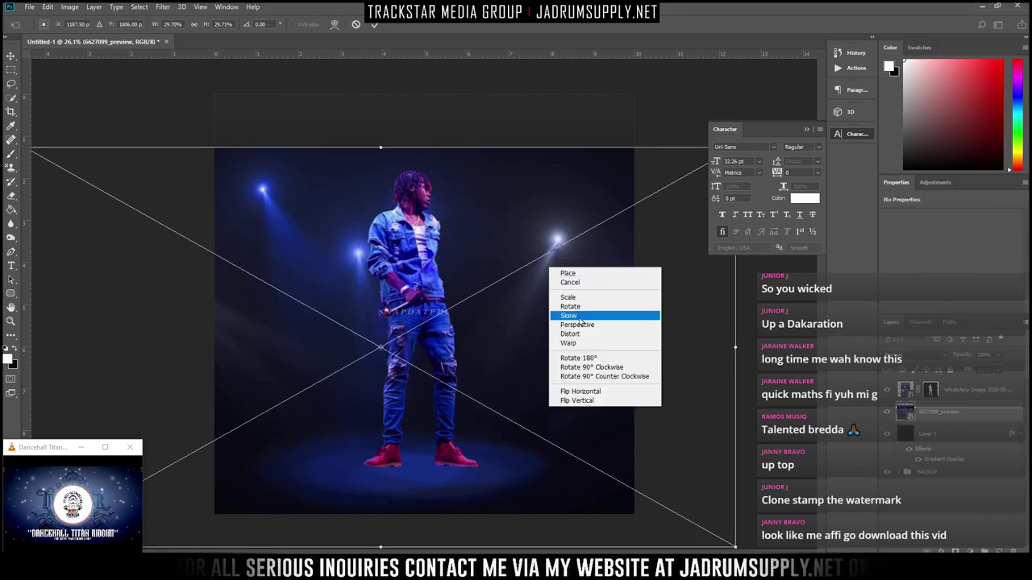
{"action": "left_click", "coordinate": [579, 325]}
{"action": "scroll", "coordinate": [675, 282], "scroll_direction": "down", "scroll_amount": 2}
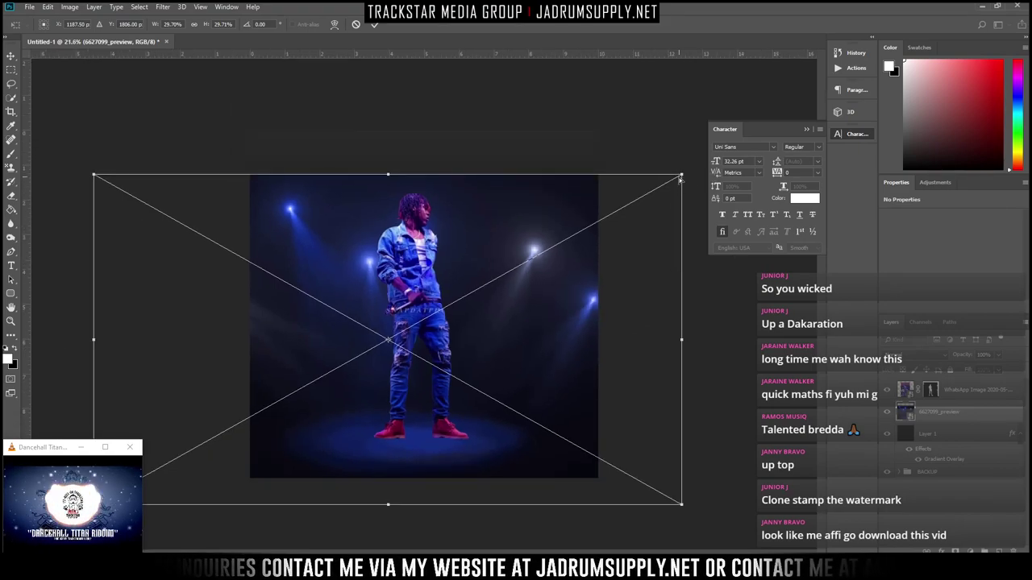
{"action": "left_click_drag", "start_coordinate": [680, 179], "coordinate": [702, 174]}
{"action": "key", "text": "Return"}
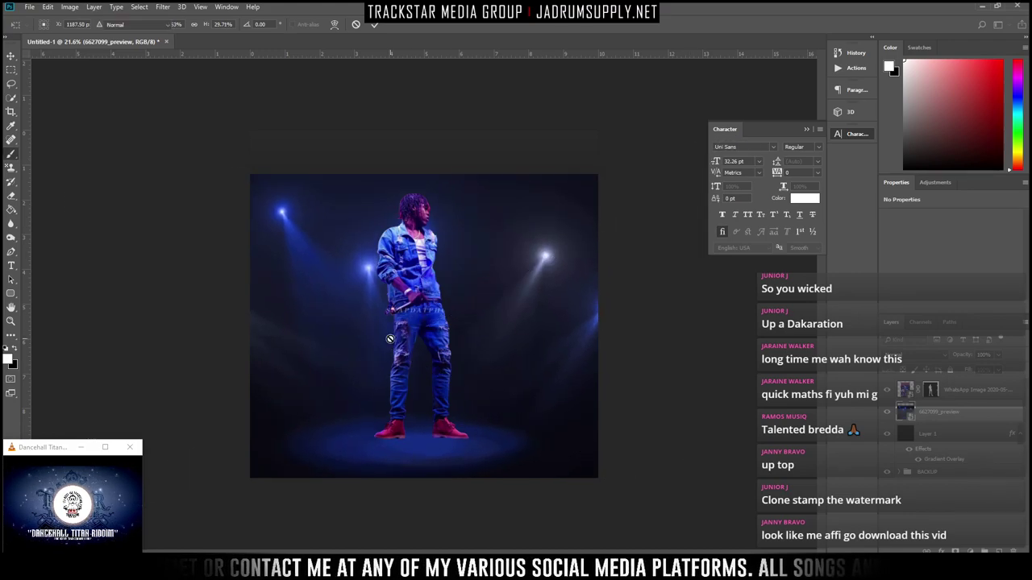
Move the performer slightly left and down within the floor spotlight
{"action": "key", "text": "b"}
{"action": "left_click_drag", "start_coordinate": [418, 313], "coordinate": [419, 322]}
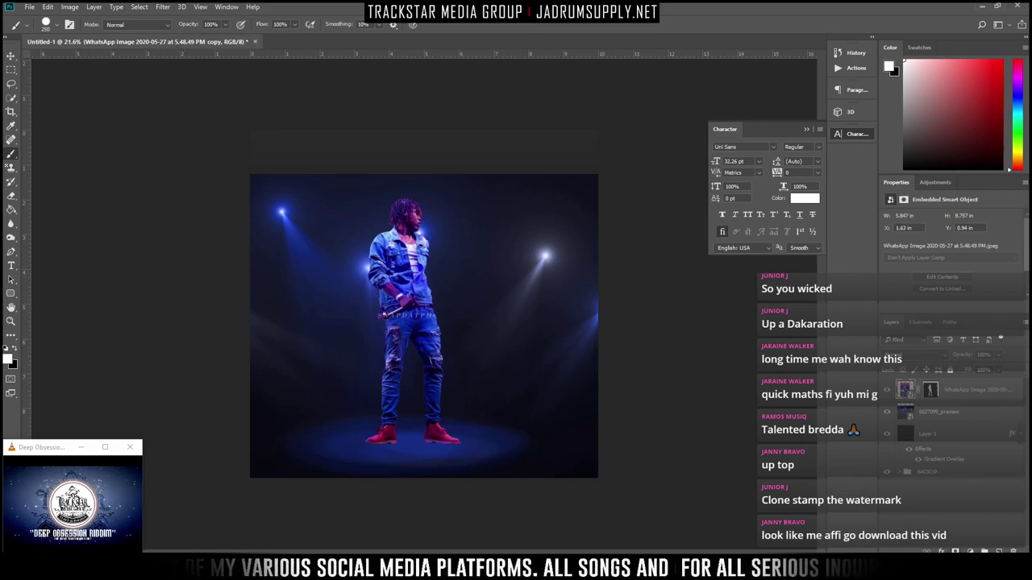
Switch to the browser and examine the empty stage image results and related images for a suitable dark stage floor
{"action": "key", "text": "alt+Tab"}
{"action": "scroll", "coordinate": [428, 295], "scroll_direction": "down", "scroll_amount": 3}
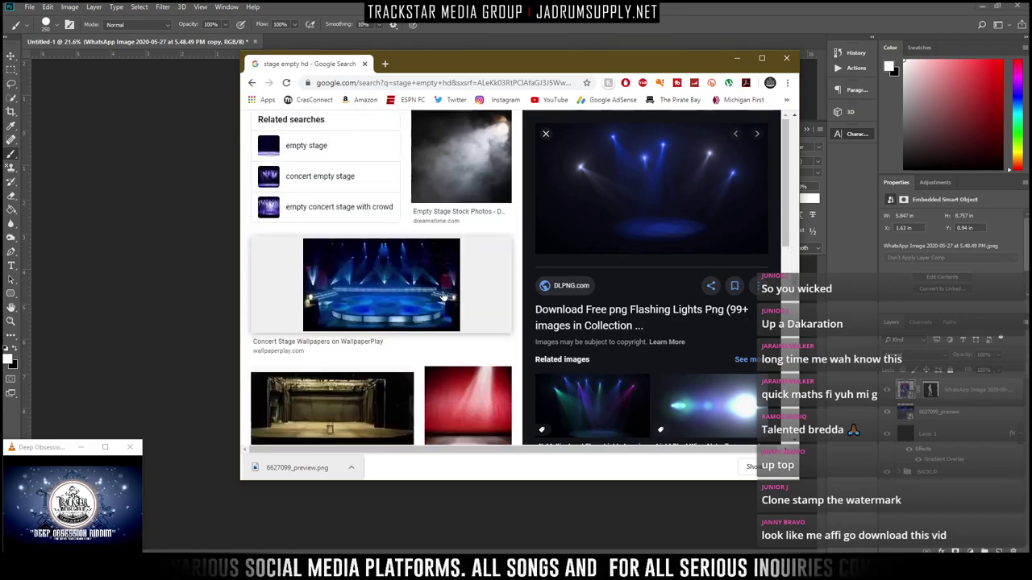
{"action": "scroll", "coordinate": [446, 298], "scroll_direction": "down", "scroll_amount": 3}
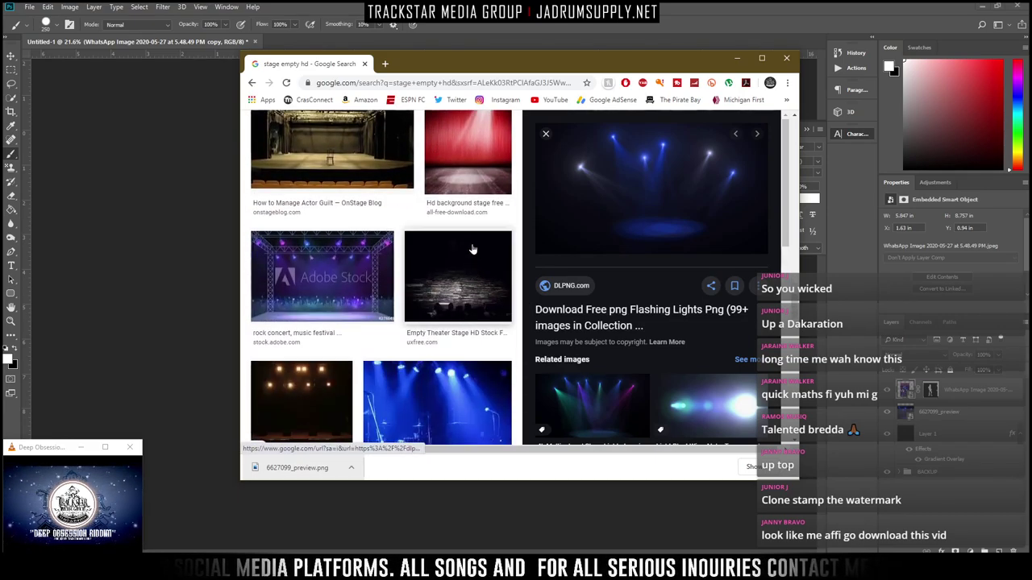
{"action": "scroll", "coordinate": [474, 242], "scroll_direction": "down", "scroll_amount": 1}
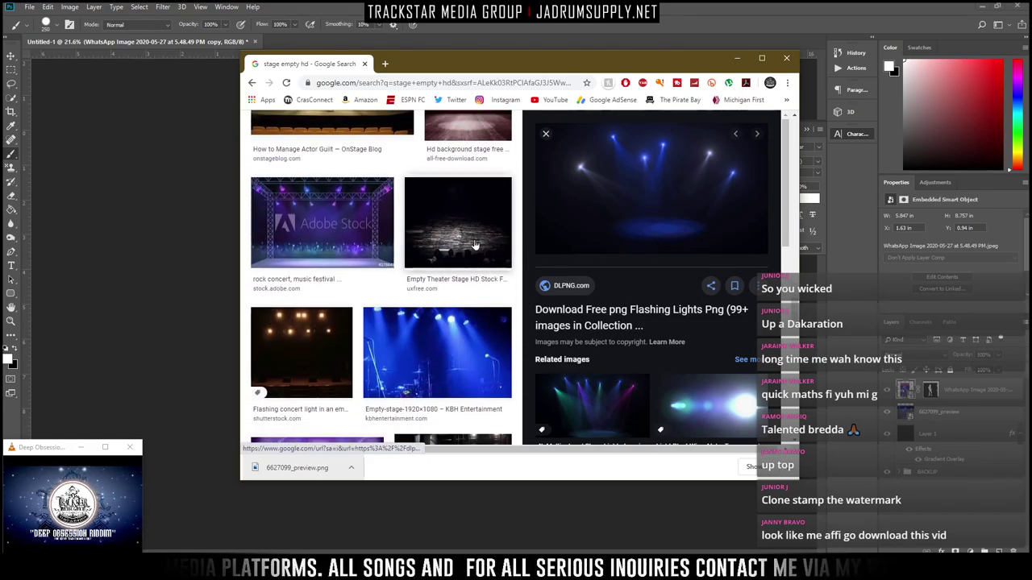
{"action": "left_click", "coordinate": [474, 243]}
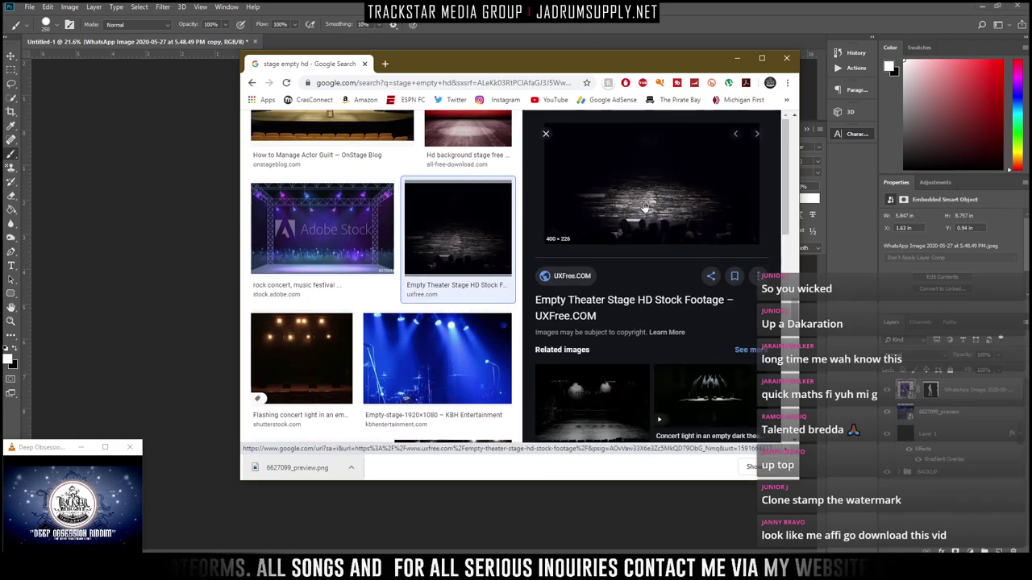
{"action": "scroll", "coordinate": [463, 292], "scroll_direction": "down", "scroll_amount": 6}
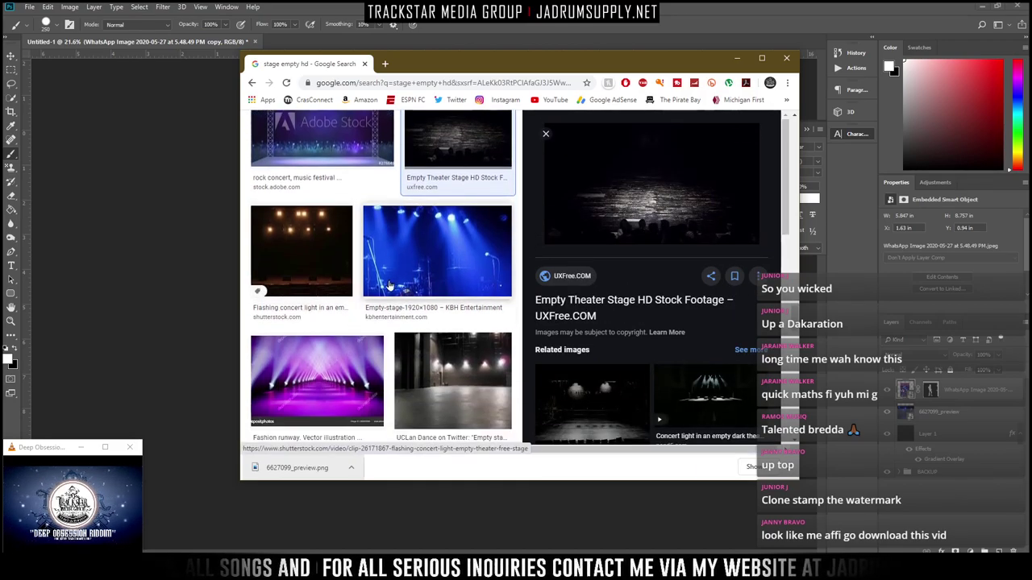
{"action": "scroll", "coordinate": [463, 292], "scroll_direction": "down", "scroll_amount": 10}
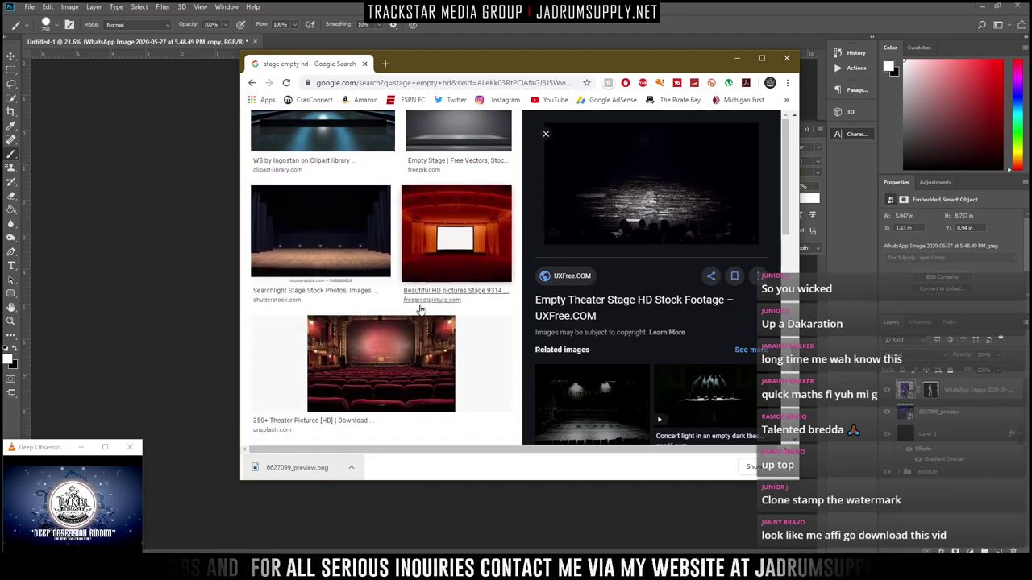
{"action": "scroll", "coordinate": [424, 331], "scroll_direction": "down", "scroll_amount": 2}
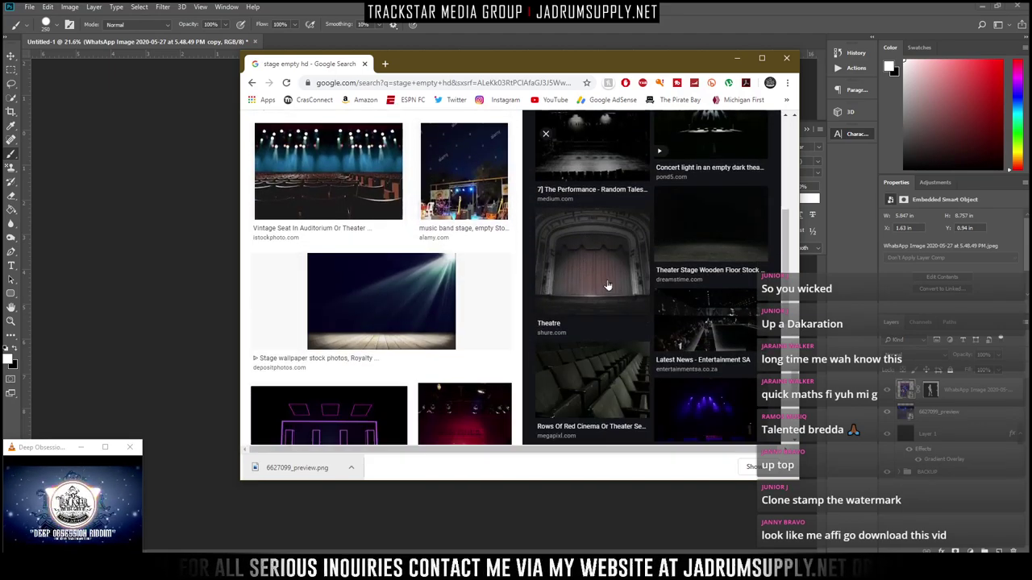
{"action": "scroll", "coordinate": [705, 261], "scroll_direction": "down", "scroll_amount": 3}
{"action": "scroll", "coordinate": [704, 261], "scroll_direction": "down", "scroll_amount": 3}
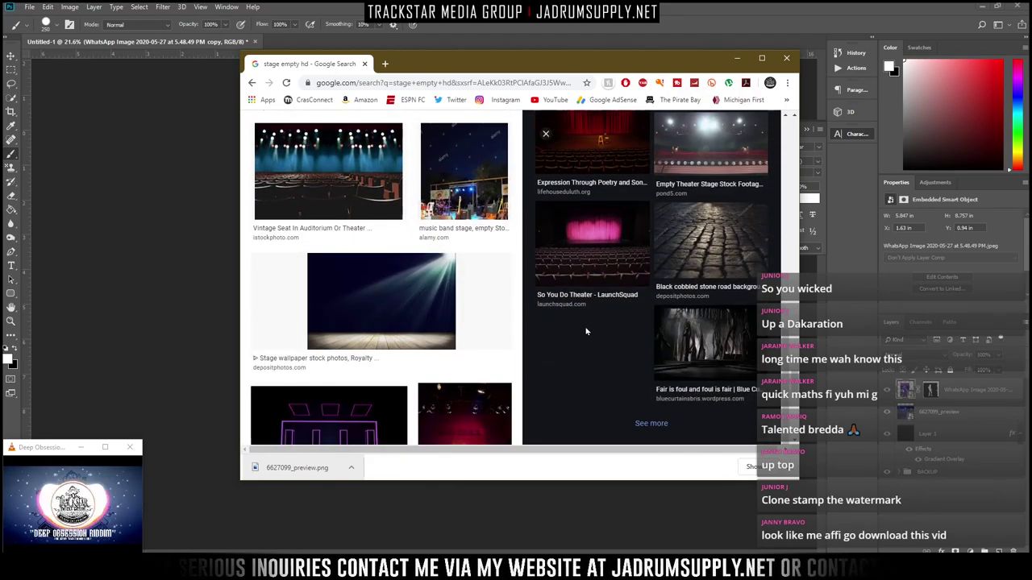
{"action": "scroll", "coordinate": [431, 344], "scroll_direction": "down", "scroll_amount": 5}
{"action": "scroll", "coordinate": [446, 335], "scroll_direction": "down", "scroll_amount": 2}
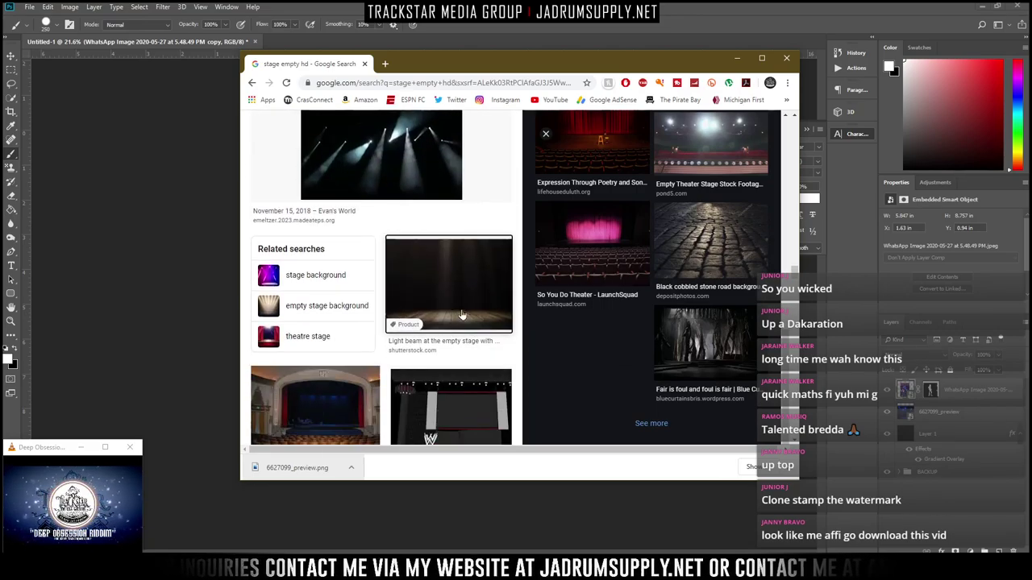
Preview the Shutterstock image of a light beam on an empty wooden stage and save it as 1
{"action": "left_click", "coordinate": [463, 316]}
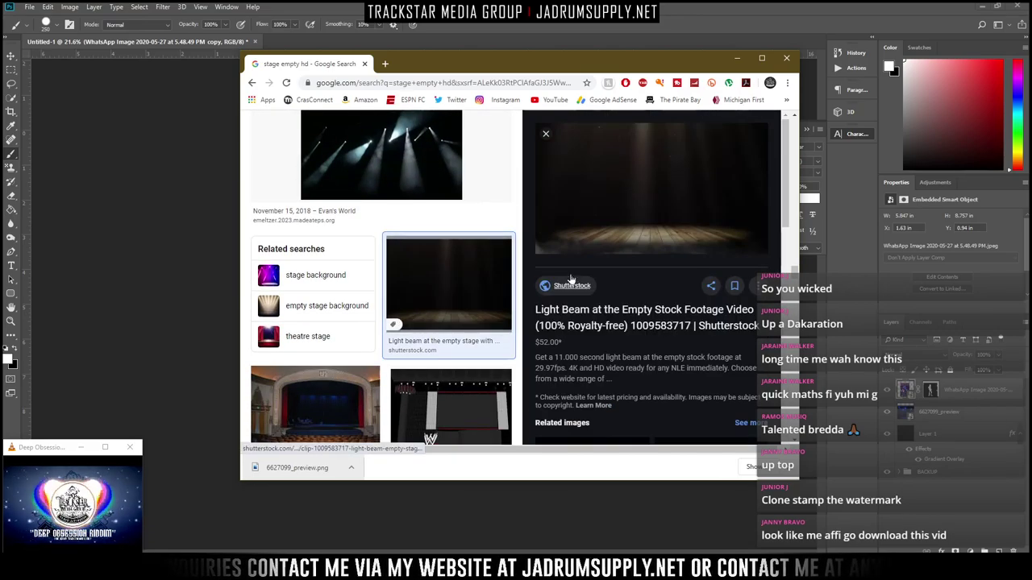
{"action": "right_click", "coordinate": [693, 230]}
{"action": "left_click", "coordinate": [687, 345]}
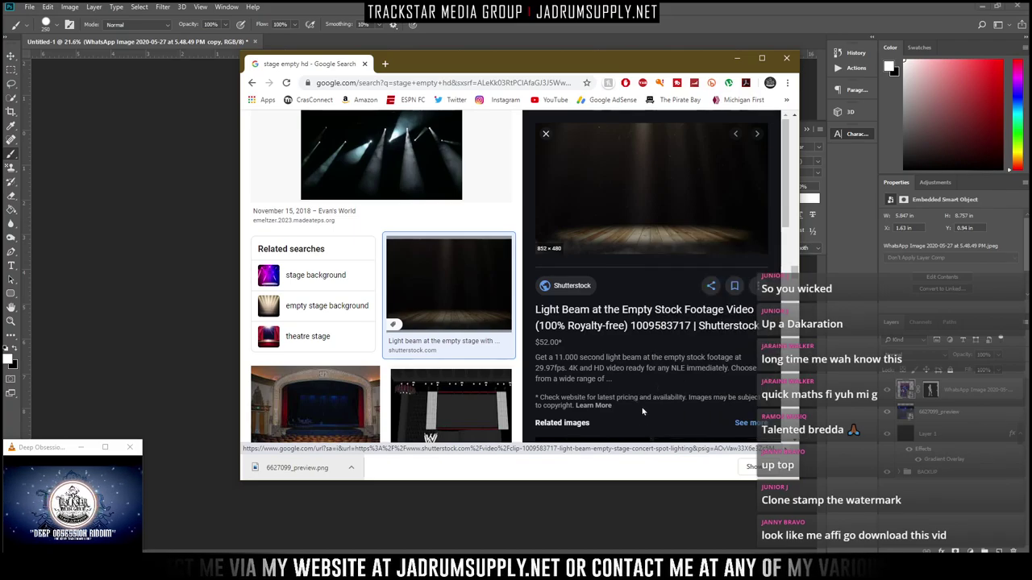
{"action": "type", "text": "1"}
{"action": "key", "text": "Return"}
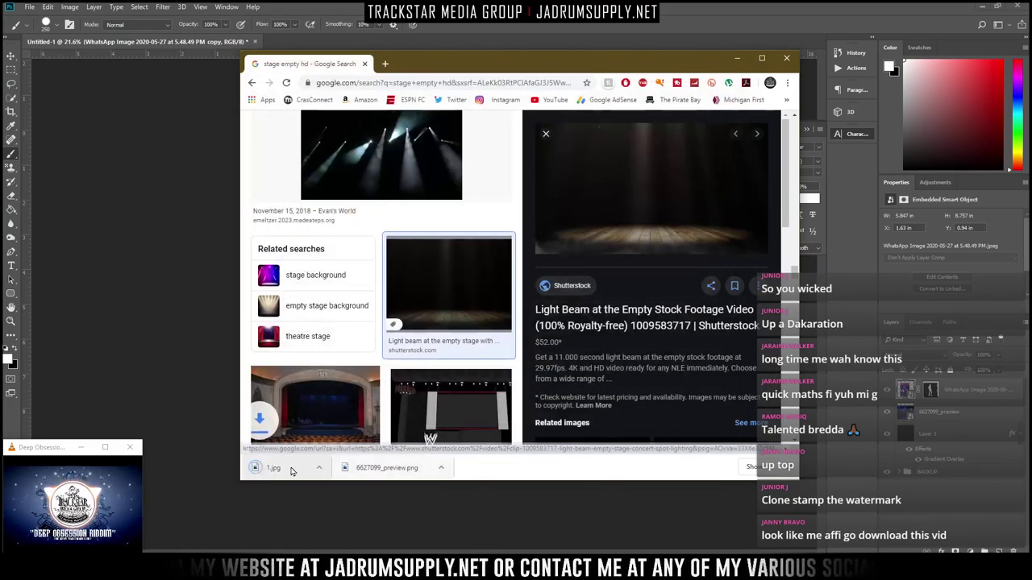
Place 1.jpg along the bottom edge of the cover canvas and reorder its layer beneath 6627099_preview
{"action": "left_click_drag", "start_coordinate": [291, 471], "coordinate": [148, 388]}
{"action": "left_click_drag", "start_coordinate": [493, 386], "coordinate": [500, 462]}
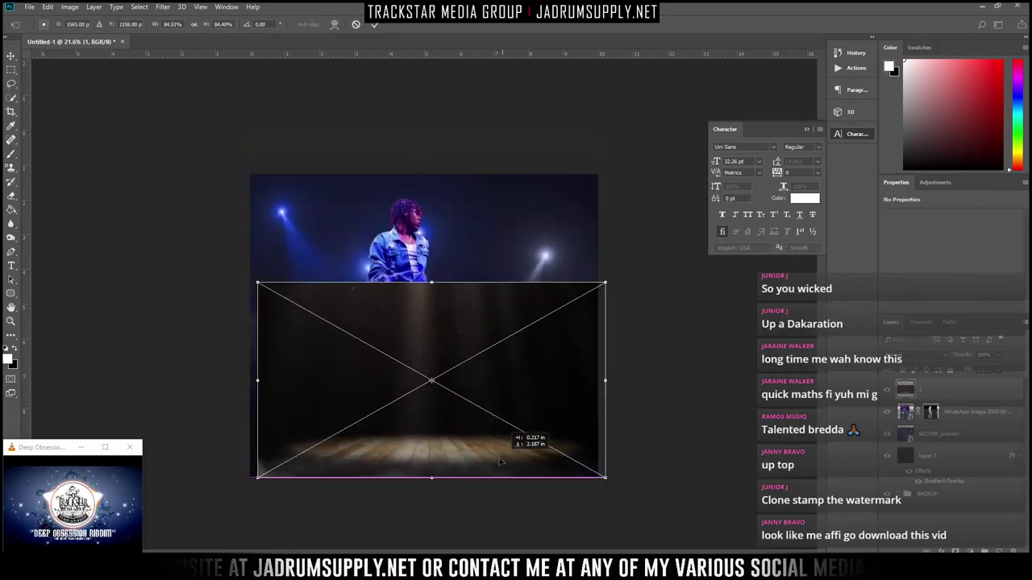
{"action": "key", "text": "Return"}
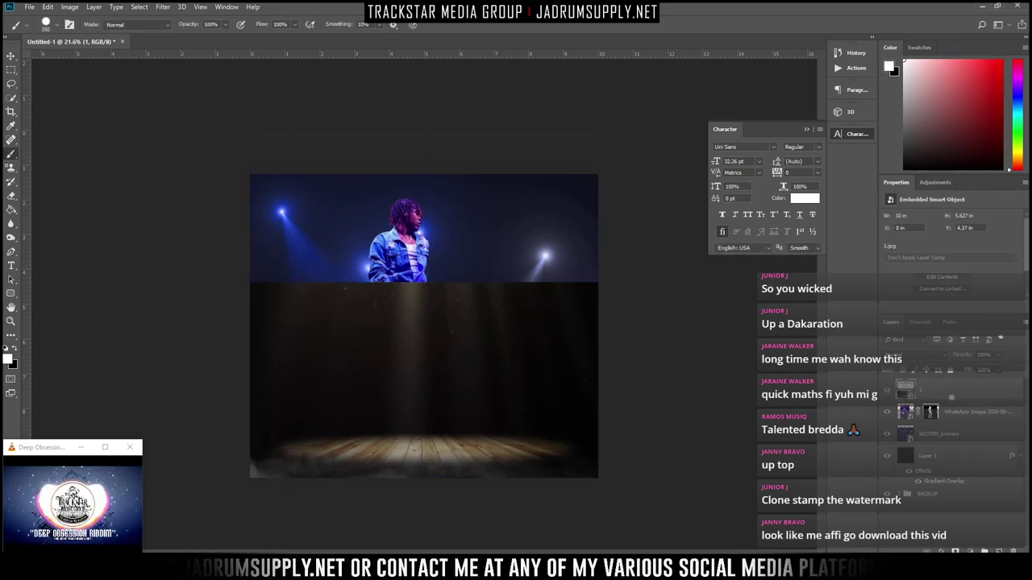
{"action": "left_click_drag", "start_coordinate": [951, 397], "coordinate": [951, 445]}
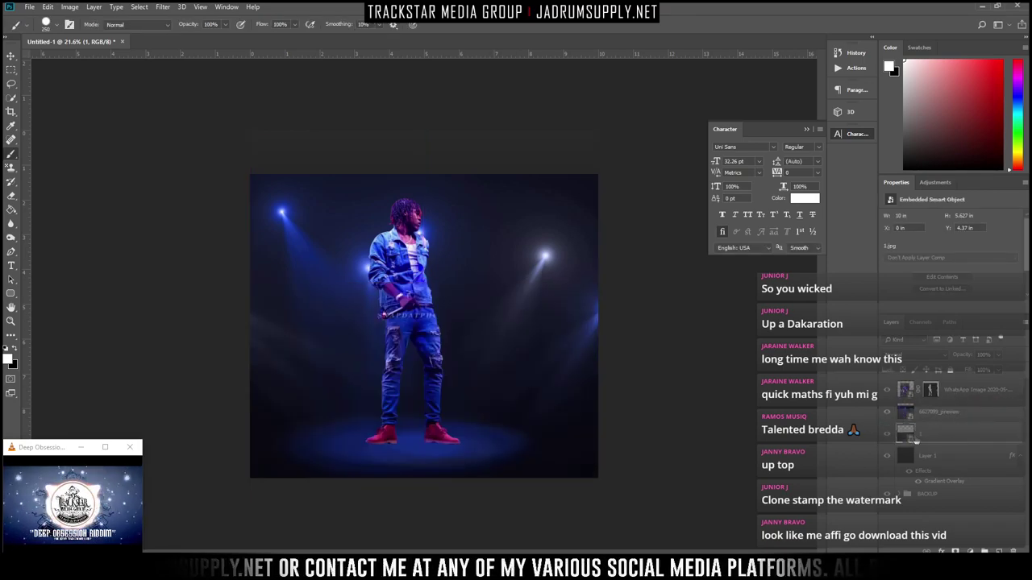
Add a layer mask to the 6627099_preview layer and set up a soft round brush with 0% hardness, enlarged to 700 px
{"action": "left_click", "coordinate": [946, 413]}
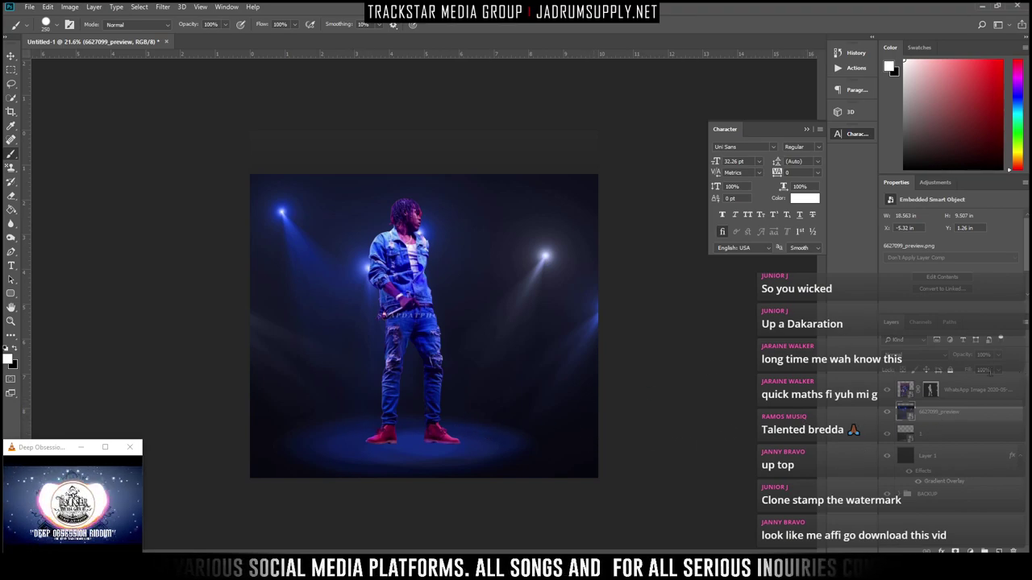
{"action": "left_click", "coordinate": [955, 551]}
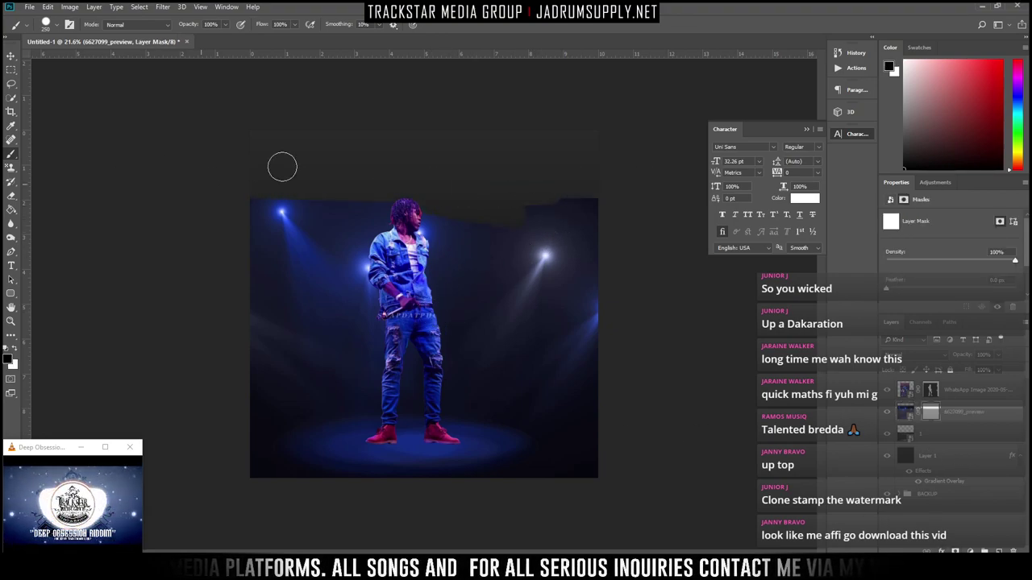
{"action": "right_click", "coordinate": [480, 227]}
{"action": "left_click", "coordinate": [404, 336]}
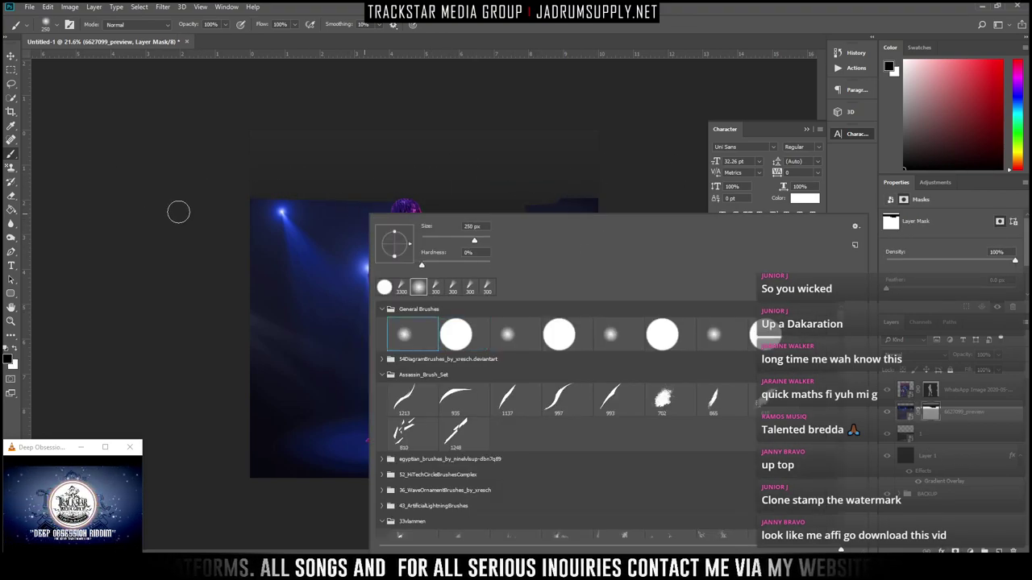
{"action": "left_click", "coordinate": [178, 212]}
{"action": "key", "text": "bracketright"}
{"action": "key", "text": "bracketright"}
{"action": "key", "text": "bracketright"}
{"action": "key", "text": "bracketright"}
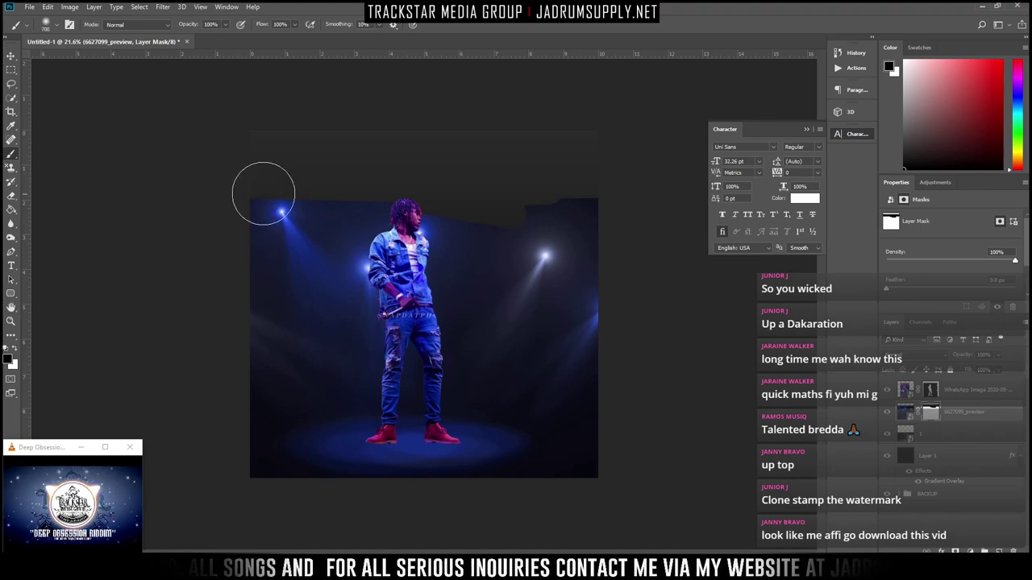
Mask out the stage lights and dark surroundings of 6627099_preview, keeping only the blue floor spotlight around the performer's feet
{"action": "mouse_move", "coordinate": [265, 188]}
{"action": "left_mouse_down"}
{"action": "mouse_move", "coordinate": [531, 216]}
{"action": "mouse_move", "coordinate": [277, 222]}
{"action": "mouse_move", "coordinate": [56, 277]}
{"action": "left_mouse_up"}
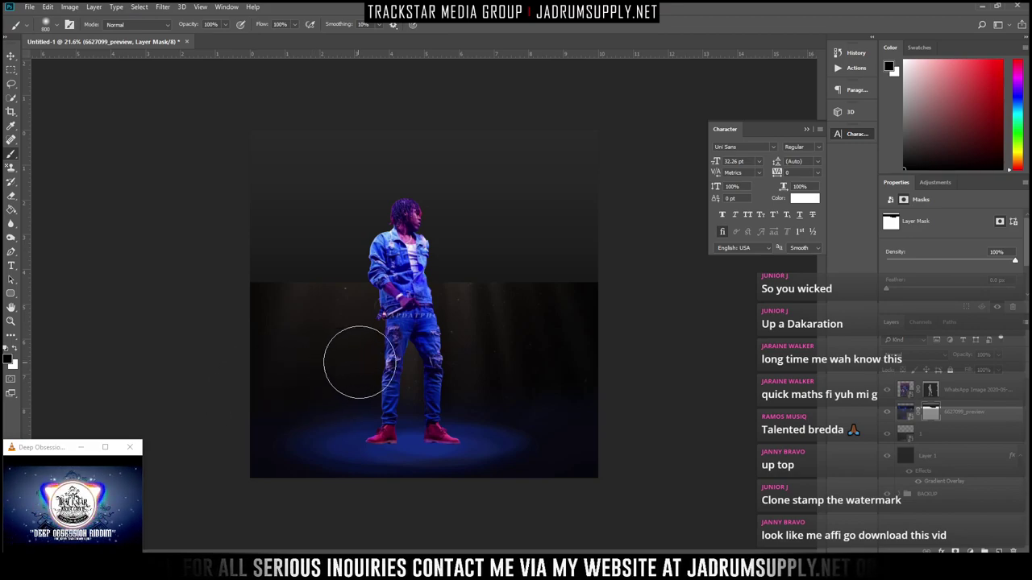
{"action": "mouse_move", "coordinate": [231, 461]}
{"action": "left_mouse_down"}
{"action": "mouse_move", "coordinate": [242, 485]}
{"action": "mouse_move", "coordinate": [319, 522]}
{"action": "left_mouse_up"}
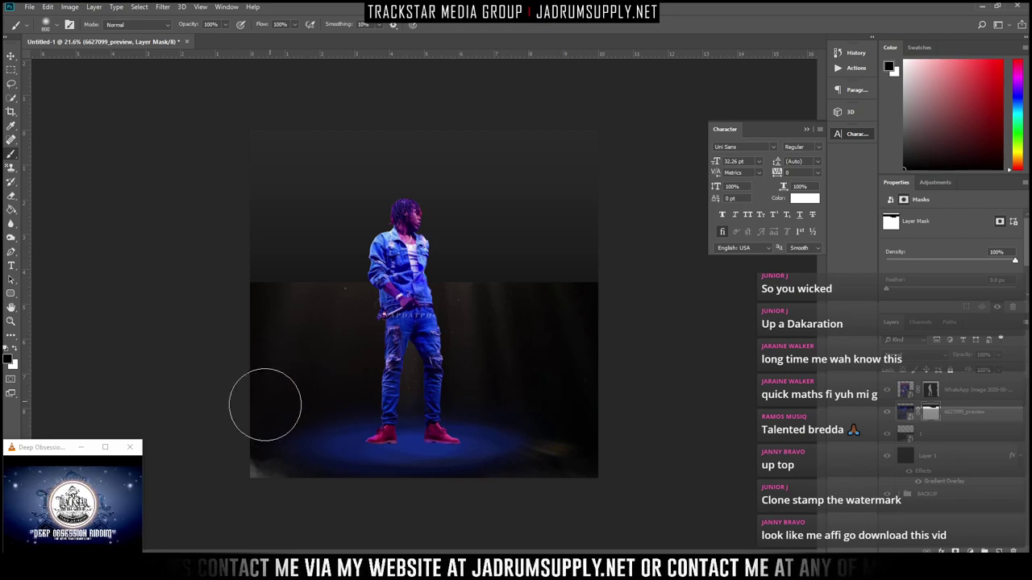
{"action": "left_click_drag", "start_coordinate": [550, 534], "coordinate": [670, 435]}
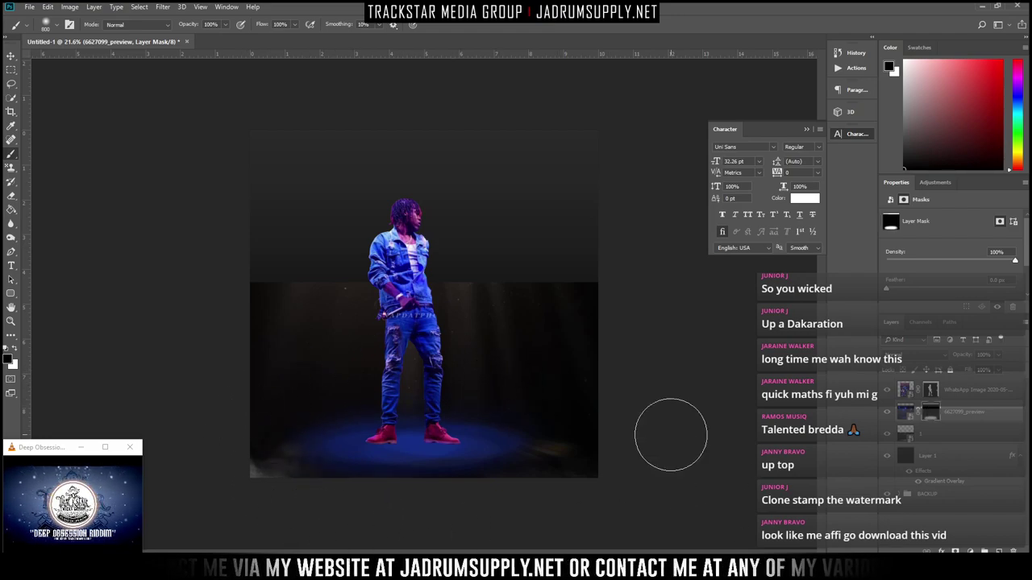
Lower the opacity of the 6627099_preview layer until the wooden planks show through the blue floor spotlight
{"action": "scroll", "coordinate": [604, 403], "scroll_direction": "up", "scroll_amount": 11}
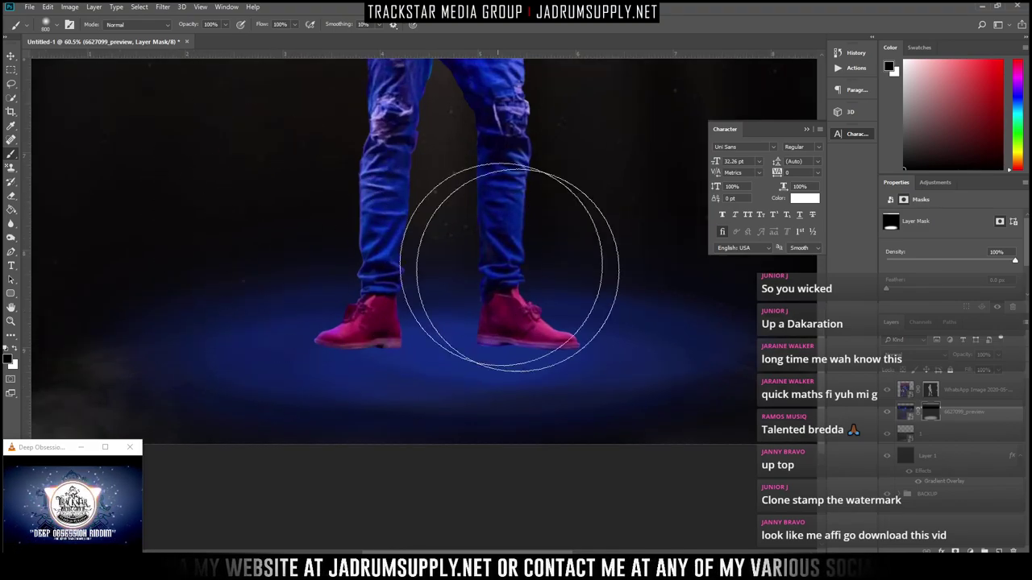
{"action": "left_click", "coordinate": [903, 412]}
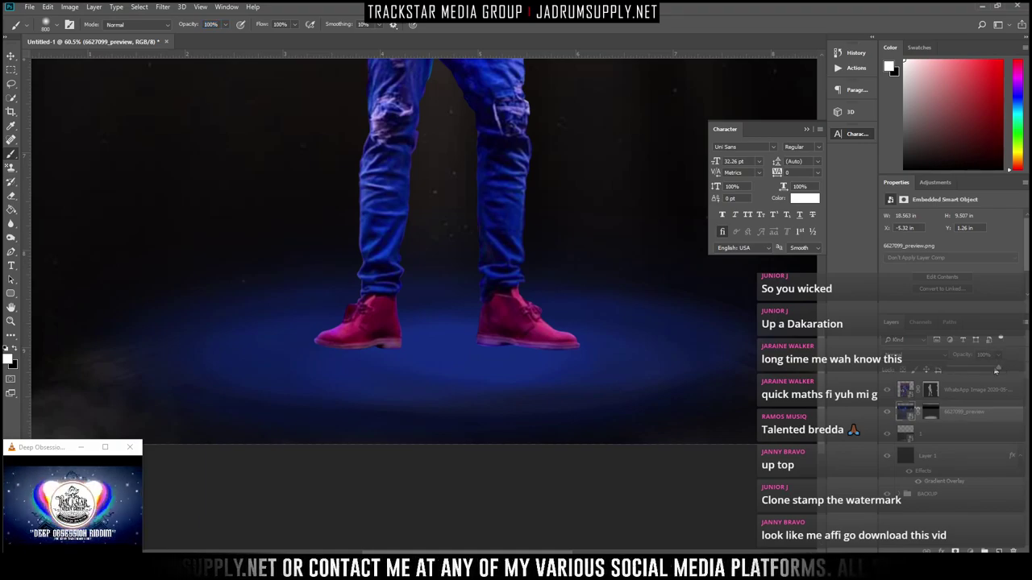
{"action": "left_click_drag", "start_coordinate": [974, 371], "coordinate": [869, 377]}
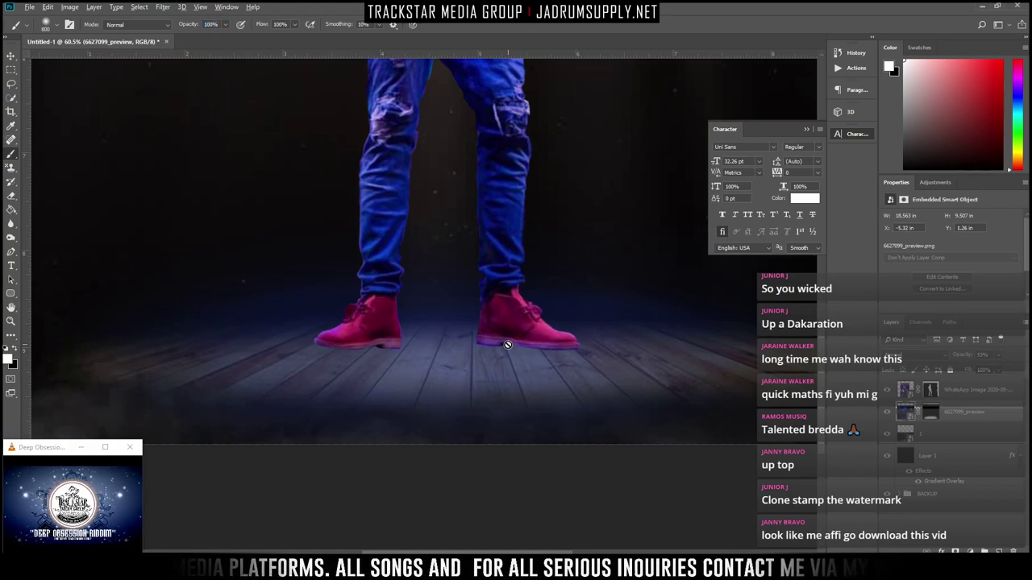
Move the performer and the blue floor spotlight together slightly right and down on the wooden stage
{"action": "scroll", "coordinate": [507, 344], "scroll_direction": "down", "scroll_amount": 5}
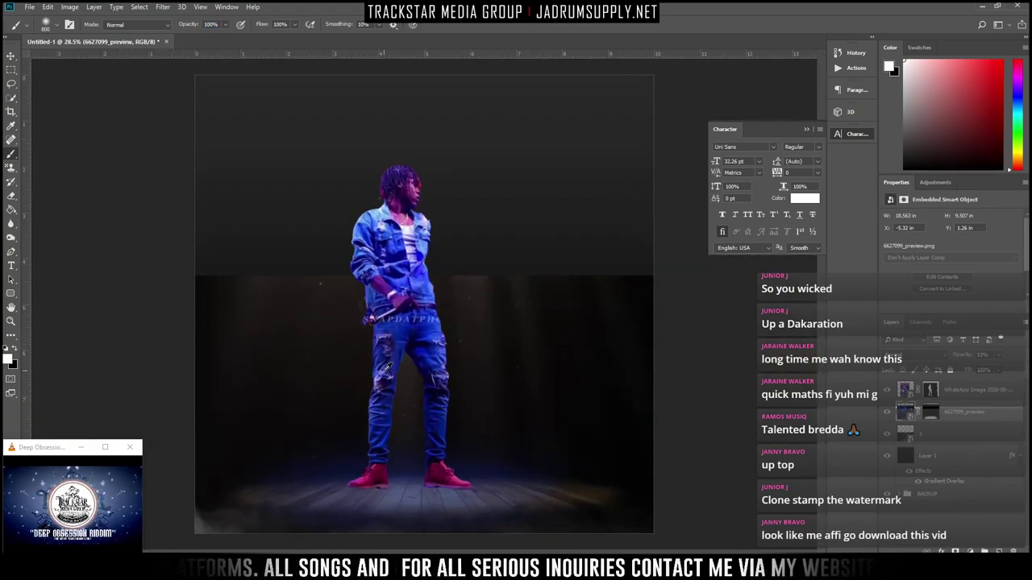
{"action": "scroll", "coordinate": [414, 379], "scroll_direction": "up", "scroll_amount": 1}
{"action": "left_click_drag", "start_coordinate": [416, 330], "coordinate": [421, 334]}
{"action": "left_click_drag", "start_coordinate": [428, 381], "coordinate": [442, 389]}
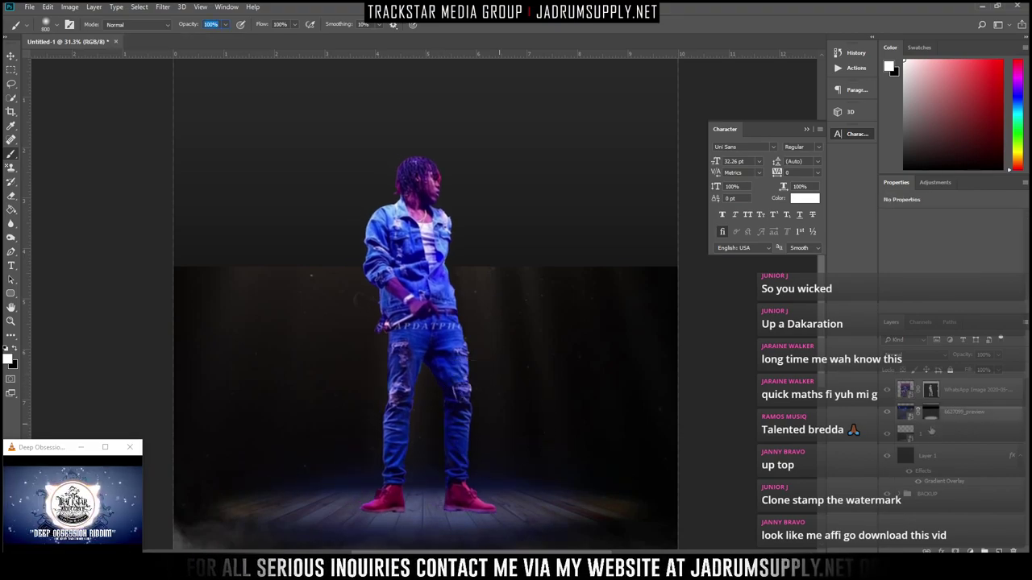
Add a layer mask to layer 1 and paint out its upper backdrop in black, leaving only the wooden floor
{"action": "left_click", "coordinate": [931, 413]}
{"action": "key", "text": "x"}
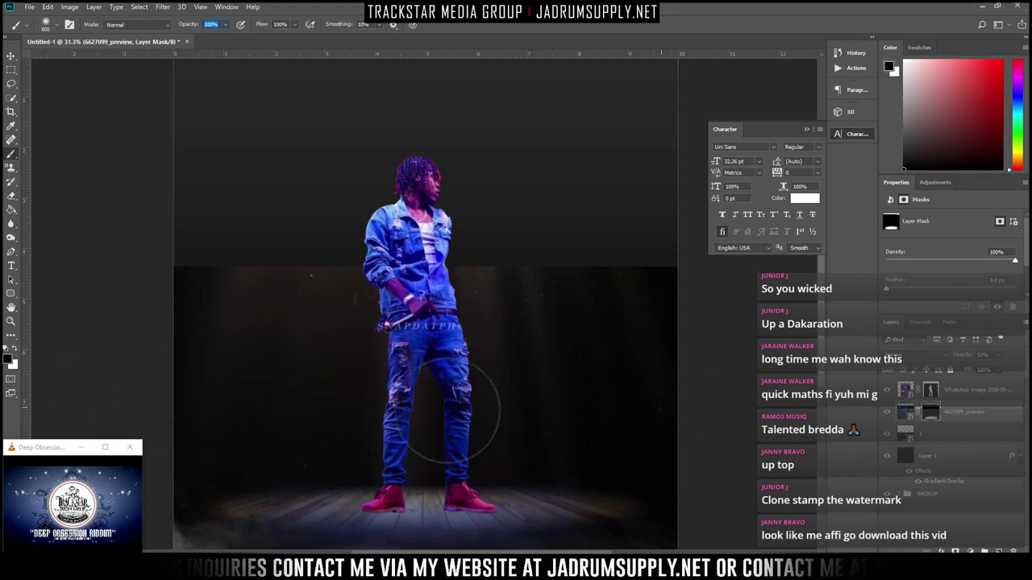
{"action": "left_click", "coordinate": [937, 439]}
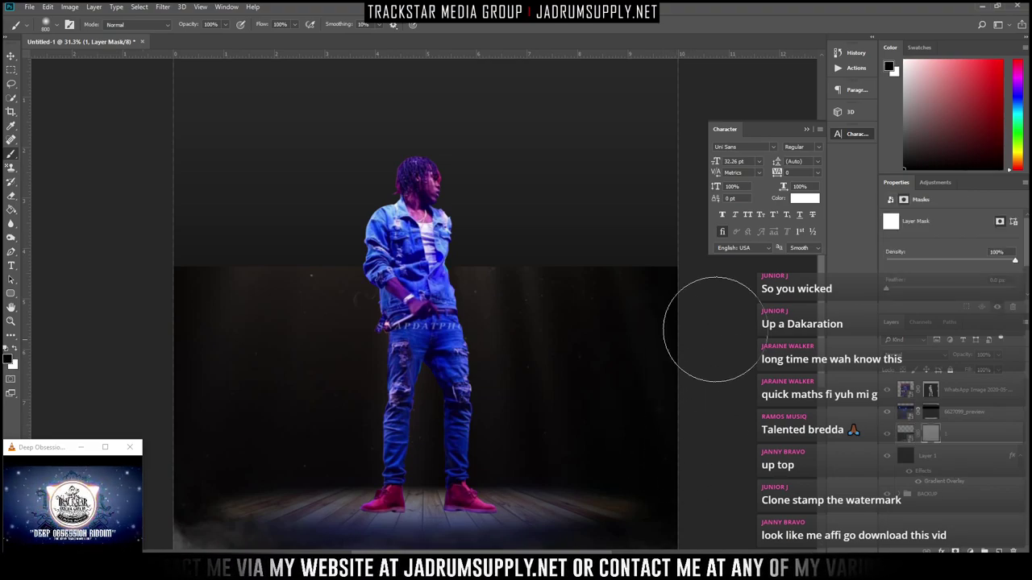
{"action": "mouse_move", "coordinate": [714, 330]}
{"action": "left_mouse_down"}
{"action": "mouse_move", "coordinate": [535, 249]}
{"action": "mouse_move", "coordinate": [742, 265]}
{"action": "mouse_move", "coordinate": [407, 313]}
{"action": "mouse_move", "coordinate": [305, 359]}
{"action": "left_mouse_up"}
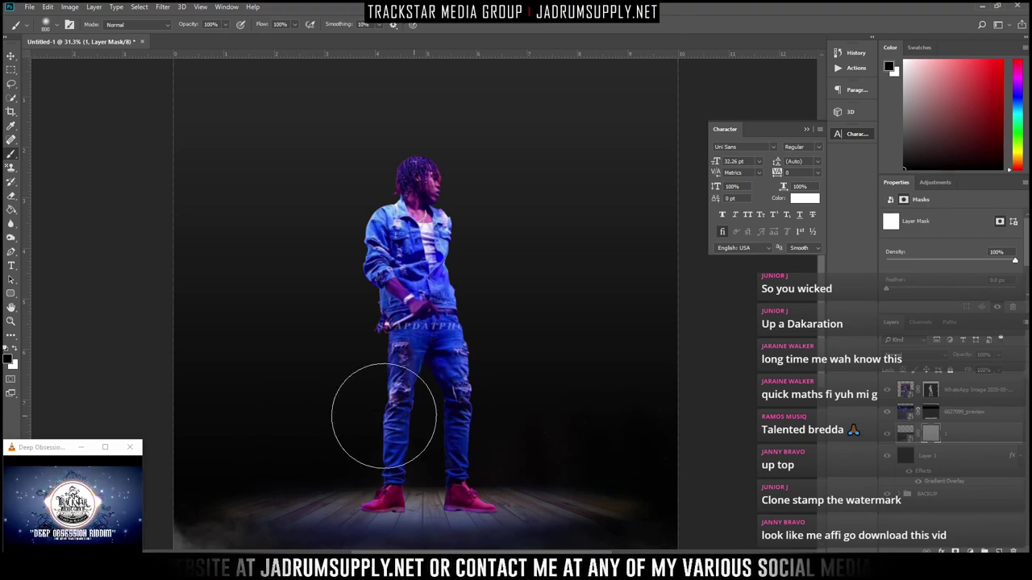
{"action": "mouse_move", "coordinate": [472, 418]}
{"action": "left_mouse_down"}
{"action": "mouse_move", "coordinate": [147, 408]}
{"action": "mouse_move", "coordinate": [555, 389]}
{"action": "mouse_move", "coordinate": [7, 343]}
{"action": "mouse_move", "coordinate": [641, 372]}
{"action": "left_mouse_up"}
Scale the performer, the blue floor spotlight and the wooden floor up together to about 108%, keeping the floor along the canvas bottom
{"action": "scroll", "coordinate": [641, 370], "scroll_direction": "down", "scroll_amount": 1}
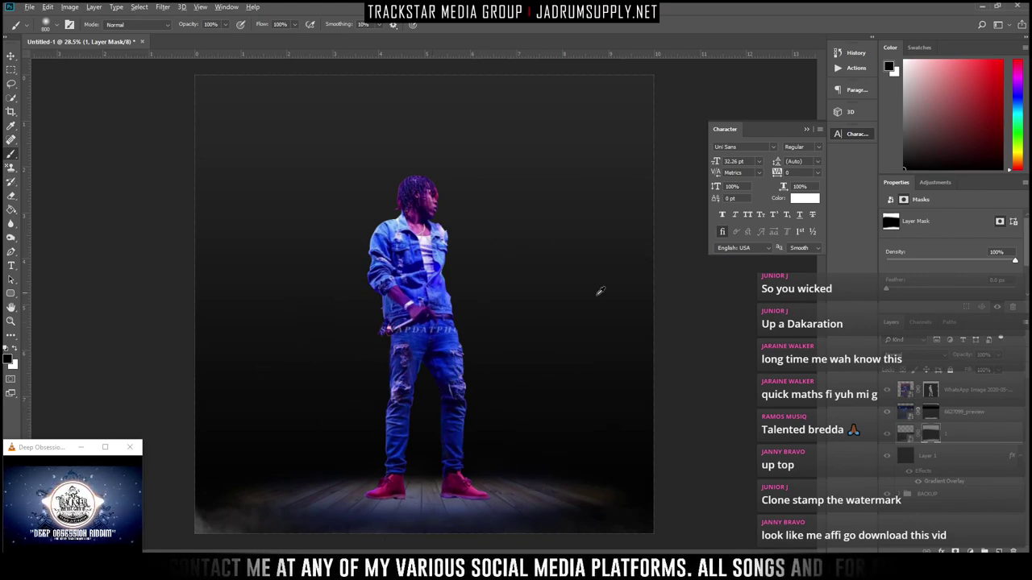
{"action": "scroll", "coordinate": [644, 316], "scroll_direction": "down", "scroll_amount": 1}
{"action": "scroll", "coordinate": [497, 419], "scroll_direction": "up", "scroll_amount": 1}
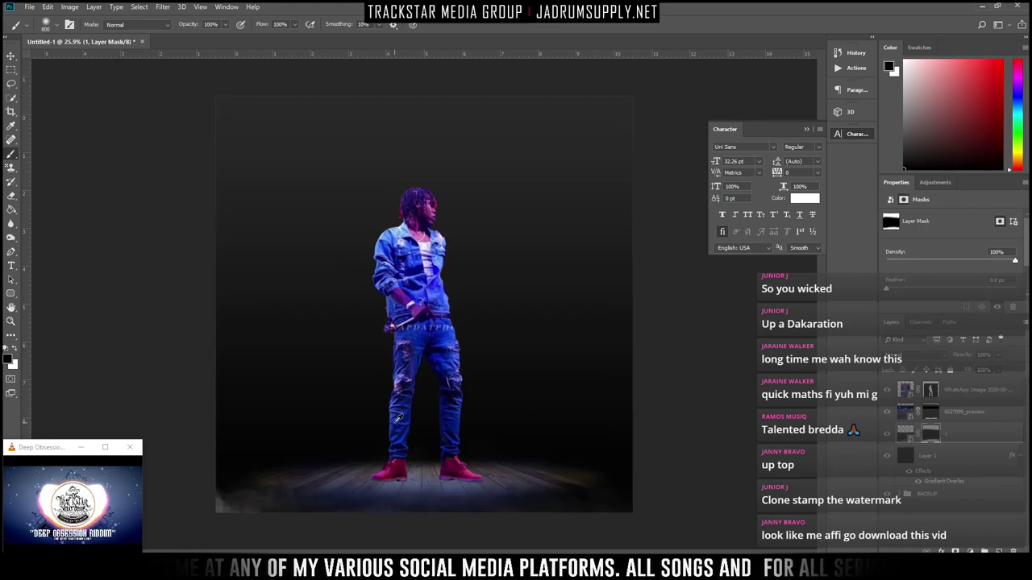
{"action": "left_click", "coordinate": [961, 399]}
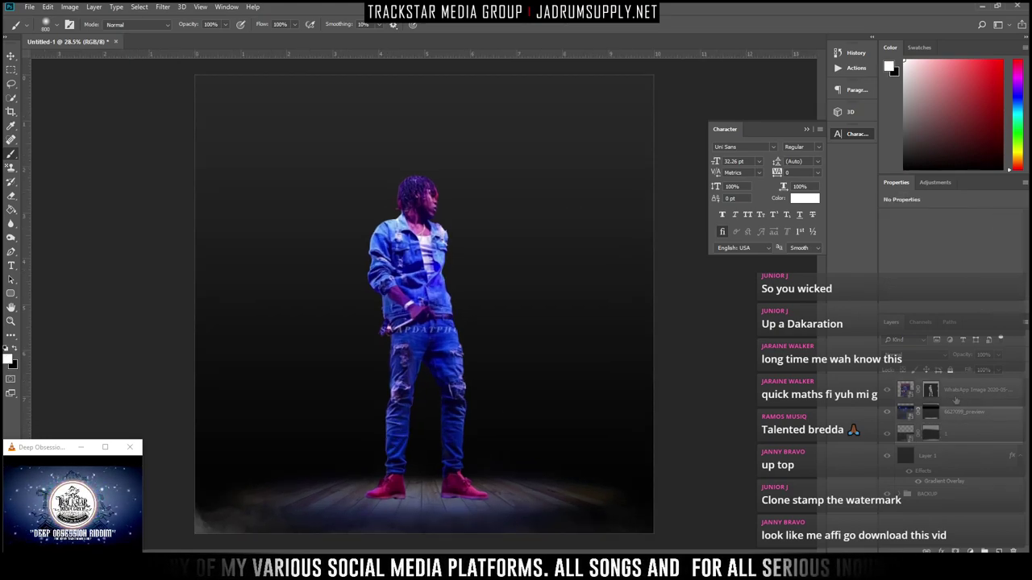
{"action": "key", "text": "ctrl+t"}
{"action": "key", "text": "ctrl+0"}
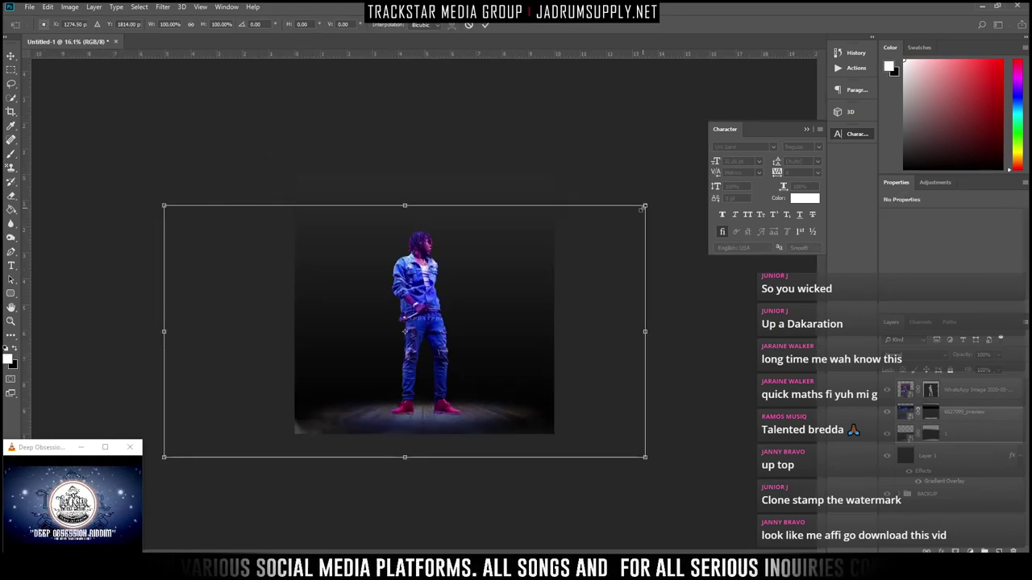
{"action": "left_click_drag", "start_coordinate": [644, 205], "coordinate": [670, 191]}
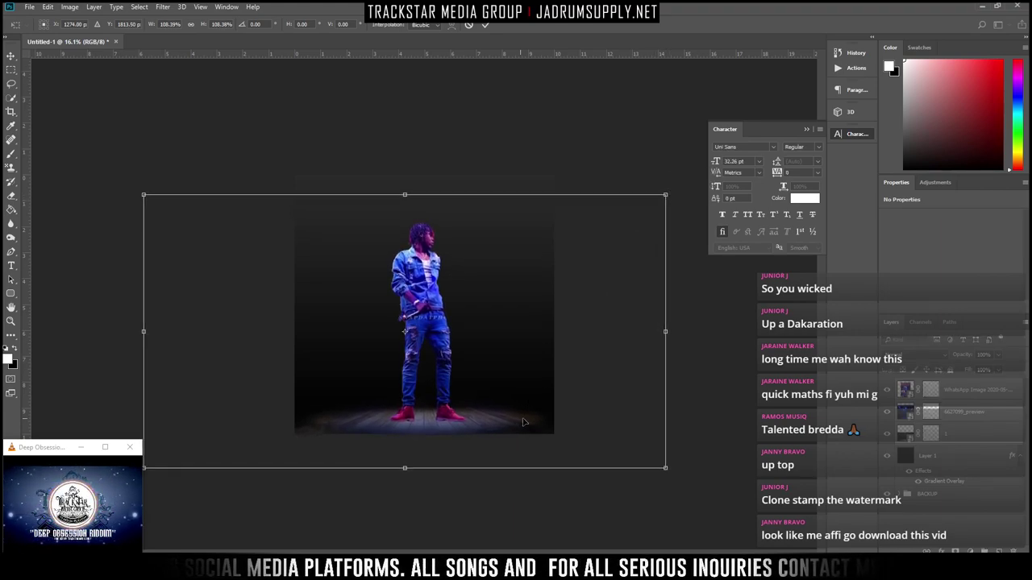
{"action": "left_click_drag", "start_coordinate": [531, 419], "coordinate": [529, 421]}
{"action": "key", "text": "Return"}
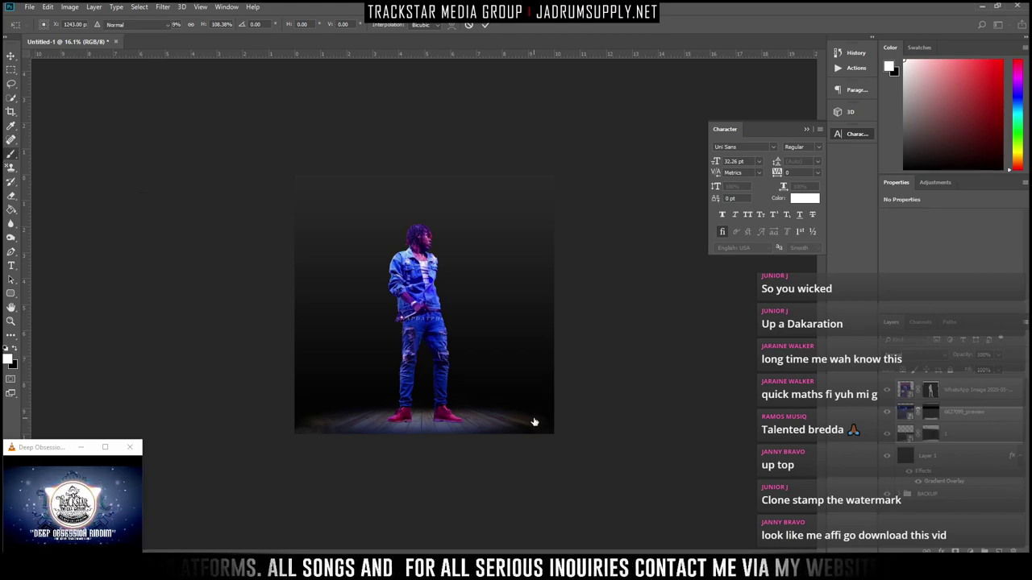
Shift the performer and the blue floor spotlight together slightly right on the wooden stage
{"action": "key", "text": "b"}
{"action": "scroll", "coordinate": [413, 431], "scroll_direction": "up", "scroll_amount": 3}
{"action": "scroll", "coordinate": [439, 306], "scroll_direction": "down", "scroll_amount": 1}
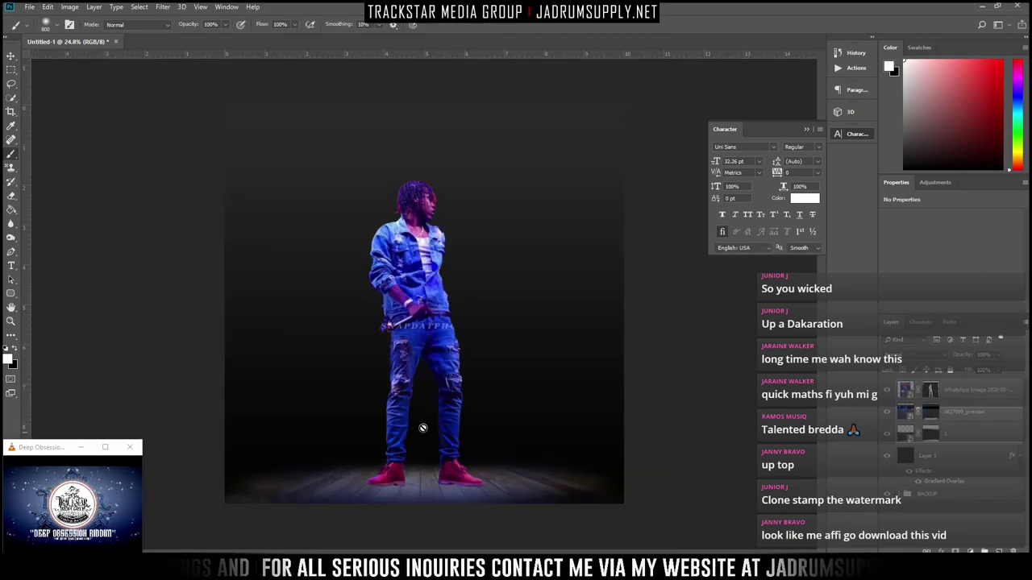
{"action": "left_click", "coordinate": [966, 411]}
{"action": "left_click", "coordinate": [962, 392], "text": "ctrl"}
{"action": "left_click_drag", "start_coordinate": [414, 329], "coordinate": [419, 330]}
{"action": "scroll", "coordinate": [483, 438], "scroll_direction": "up", "scroll_amount": 3}
{"action": "scroll", "coordinate": [484, 437], "scroll_direction": "down", "scroll_amount": 2}
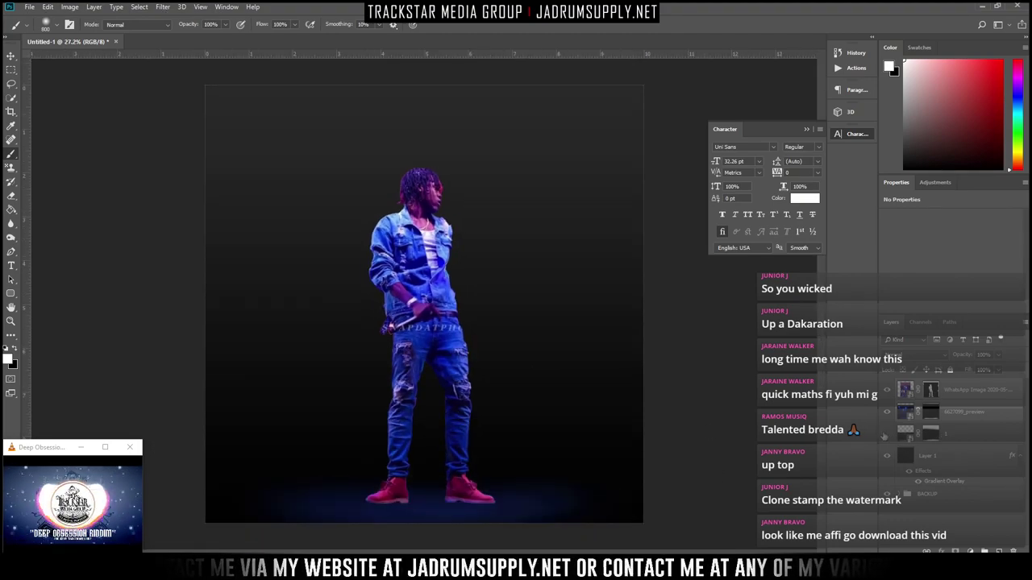
Add a new layer clipped to wooden floor layer 1 and try a white brush stroke across the floor
{"action": "left_click", "coordinate": [897, 437]}
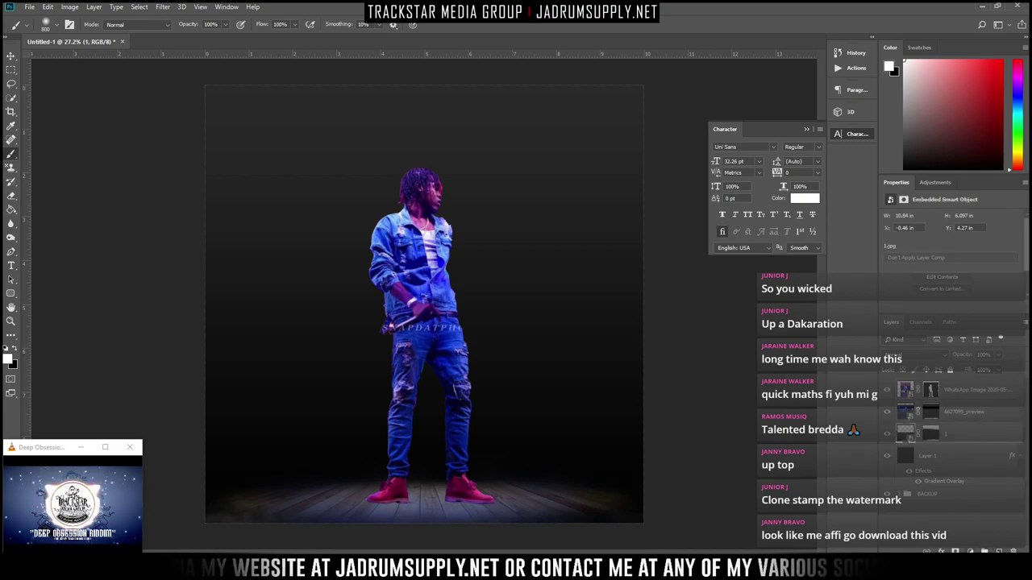
{"action": "key", "text": "ctrl+shift+alt+n"}
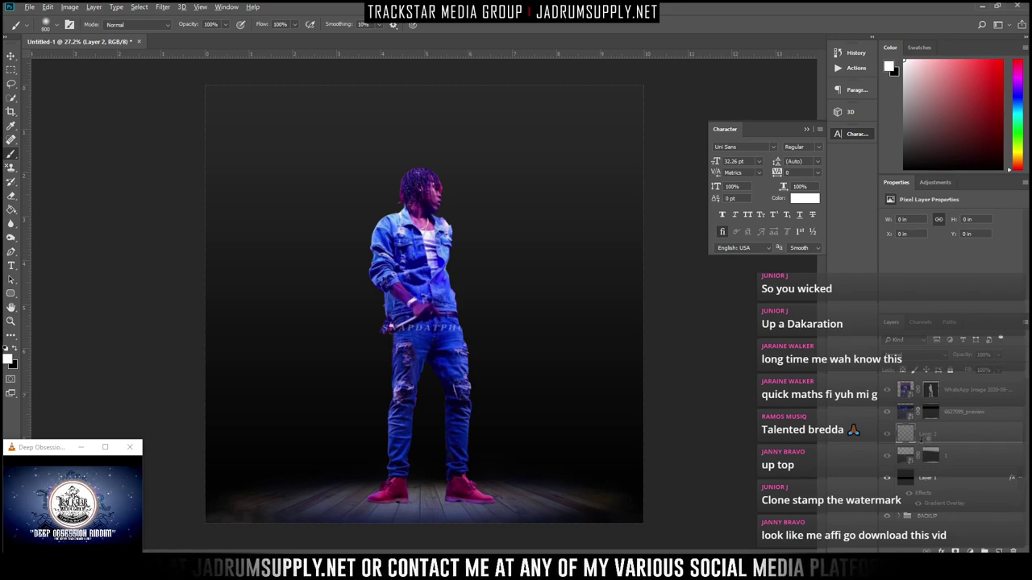
{"action": "left_click", "coordinate": [922, 442], "text": "alt"}
{"action": "mouse_move", "coordinate": [675, 446]}
{"action": "left_mouse_down"}
{"action": "mouse_move", "coordinate": [504, 442]}
{"action": "mouse_move", "coordinate": [523, 441]}
{"action": "mouse_move", "coordinate": [466, 455]}
{"action": "left_mouse_up"}
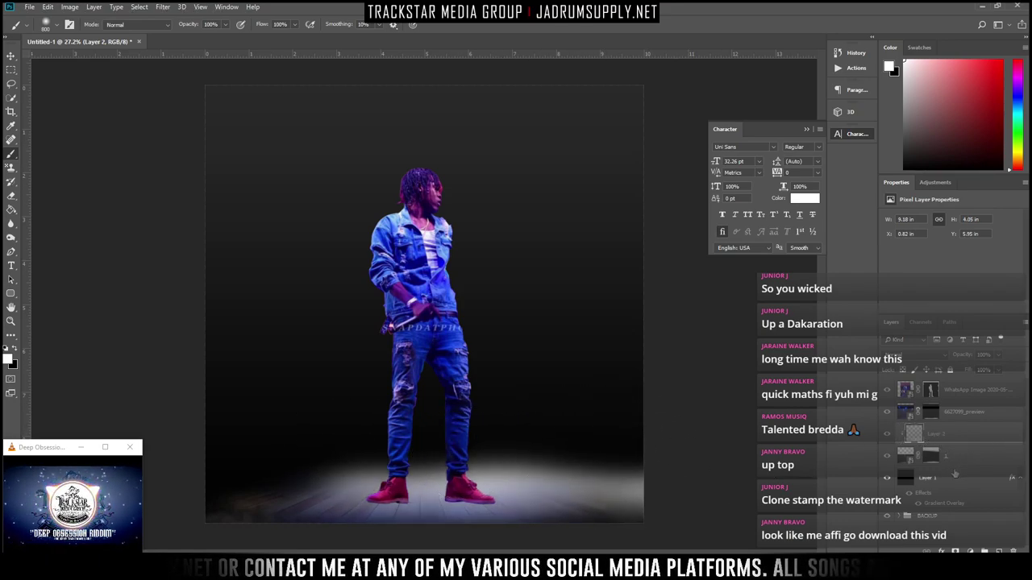
{"action": "key", "text": "ctrl+z"}
Rasterize wooden floor layer 1 and apply its layer mask permanently
{"action": "left_click", "coordinate": [909, 456]}
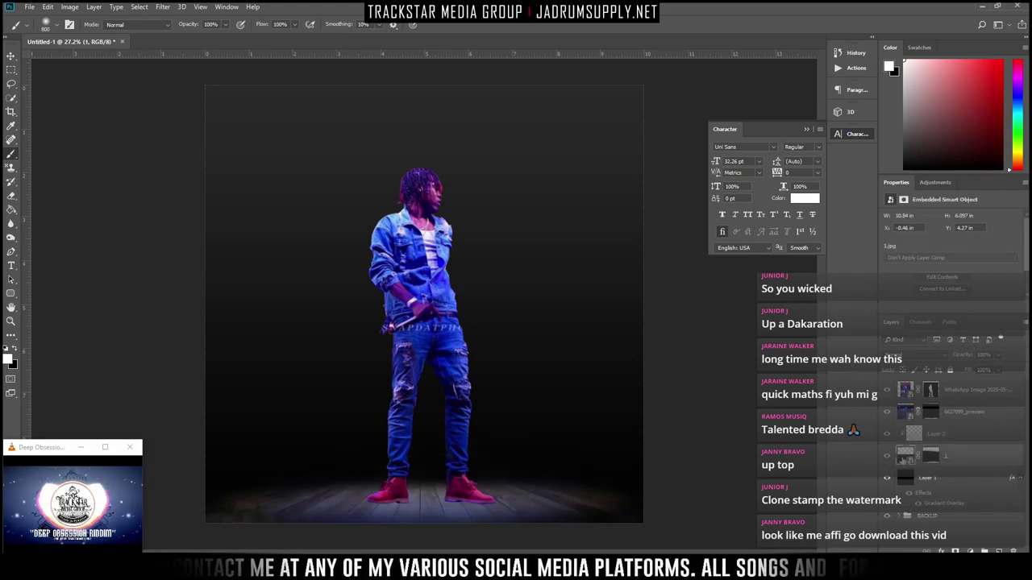
{"action": "left_click", "coordinate": [887, 457]}
{"action": "left_click", "coordinate": [887, 456]}
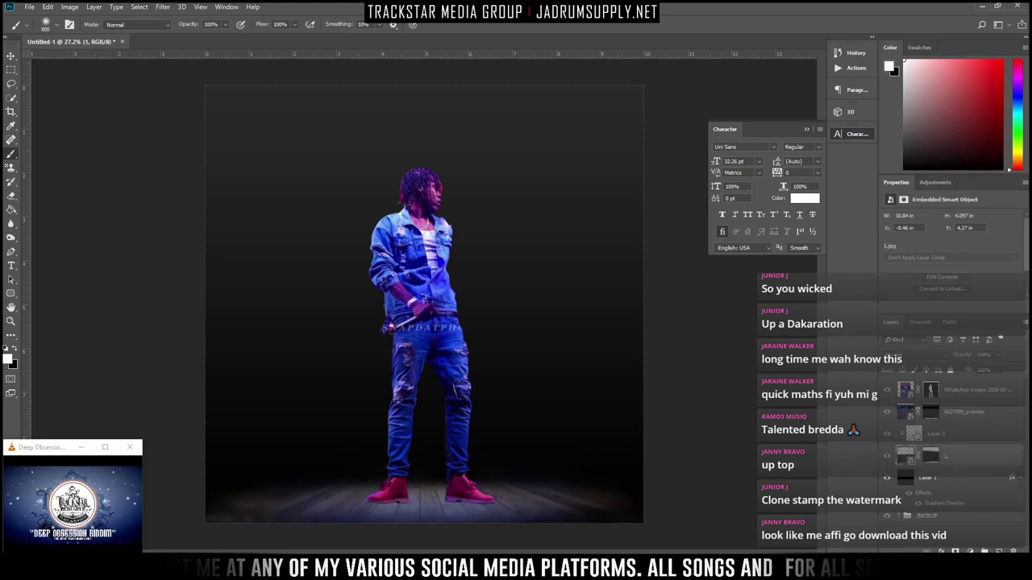
{"action": "right_click", "coordinate": [925, 455]}
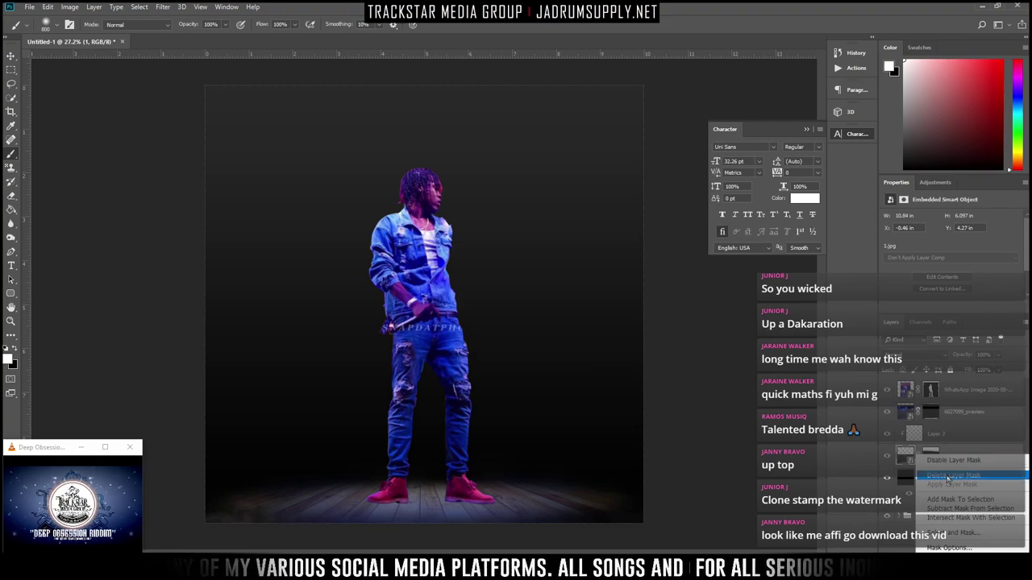
{"action": "right_click", "coordinate": [904, 455]}
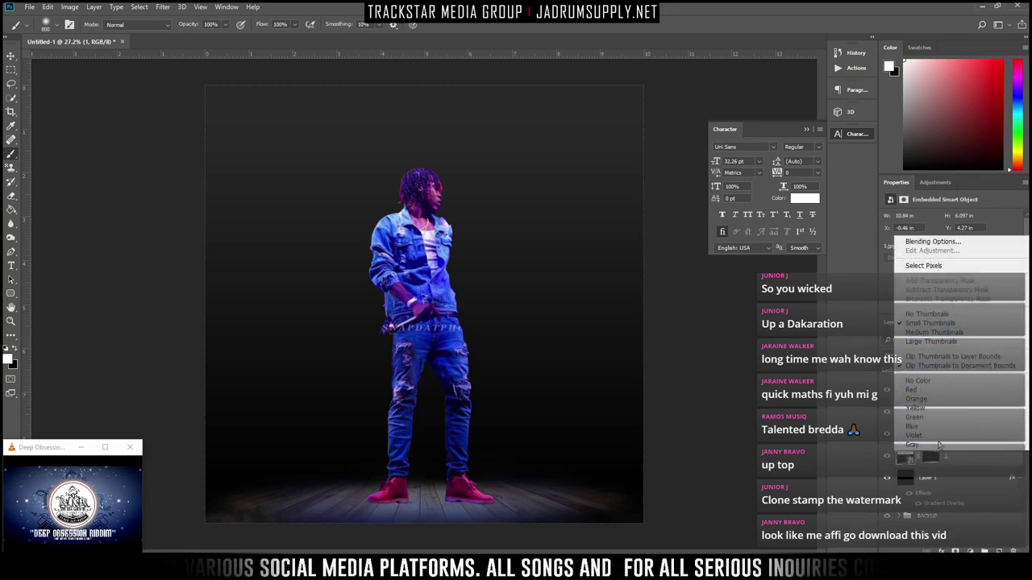
{"action": "left_click", "coordinate": [961, 460]}
{"action": "right_click", "coordinate": [961, 460]}
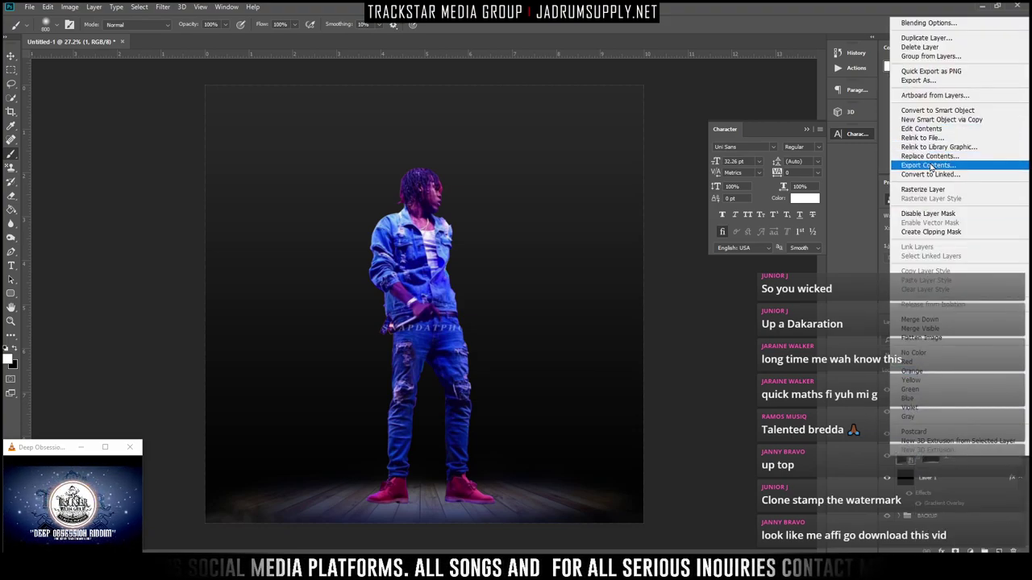
{"action": "left_click", "coordinate": [934, 189]}
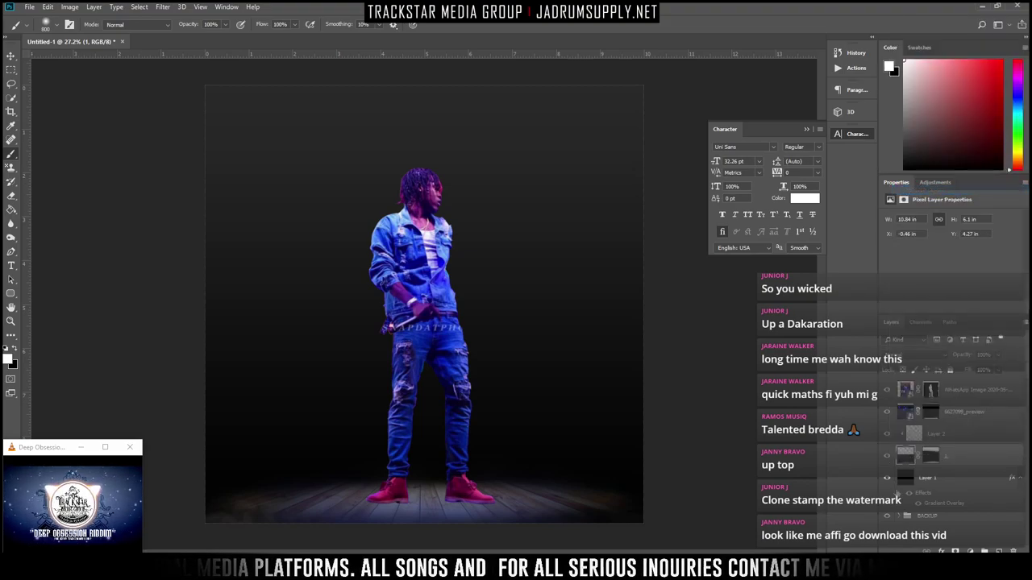
{"action": "right_click", "coordinate": [931, 457]}
{"action": "left_click", "coordinate": [953, 482]}
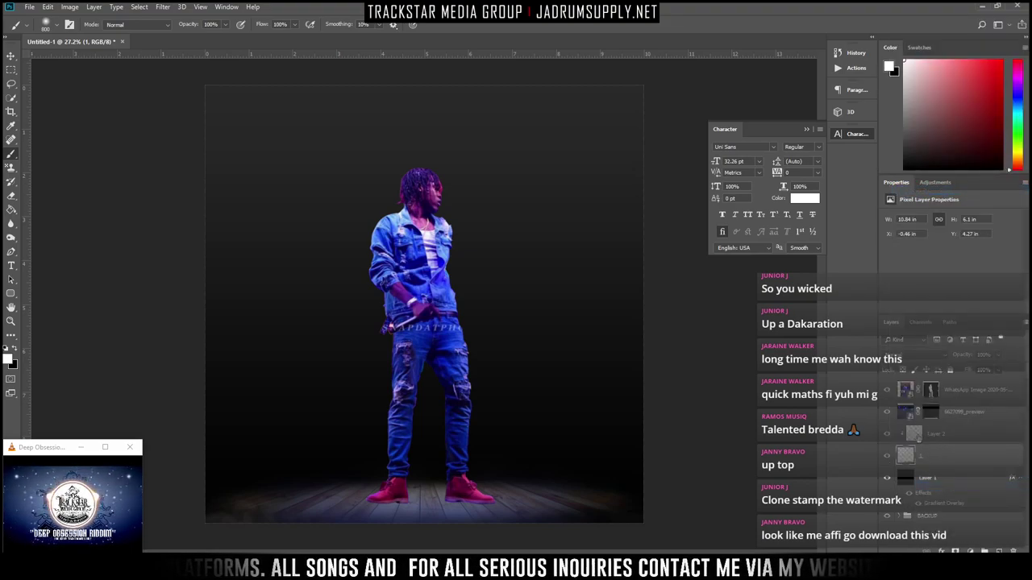
Try painting white strokes at full brush opacity on clipped Layer 2 along the floor's back edge
{"action": "left_click", "coordinate": [922, 440]}
{"action": "left_click_drag", "start_coordinate": [652, 449], "coordinate": [420, 436]}
{"action": "key", "text": "ctrl+z"}
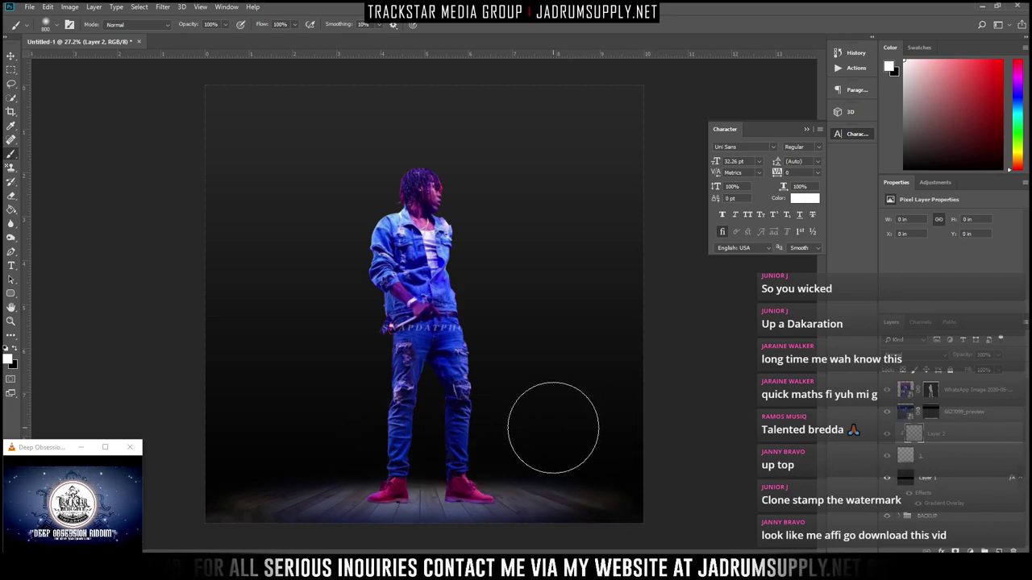
{"action": "mouse_move", "coordinate": [493, 428]}
{"action": "left_mouse_down"}
{"action": "mouse_move", "coordinate": [417, 430]}
{"action": "mouse_move", "coordinate": [330, 413]}
{"action": "mouse_move", "coordinate": [349, 401]}
{"action": "mouse_move", "coordinate": [341, 396]}
{"action": "mouse_move", "coordinate": [611, 427]}
{"action": "mouse_move", "coordinate": [353, 403]}
{"action": "left_mouse_up"}
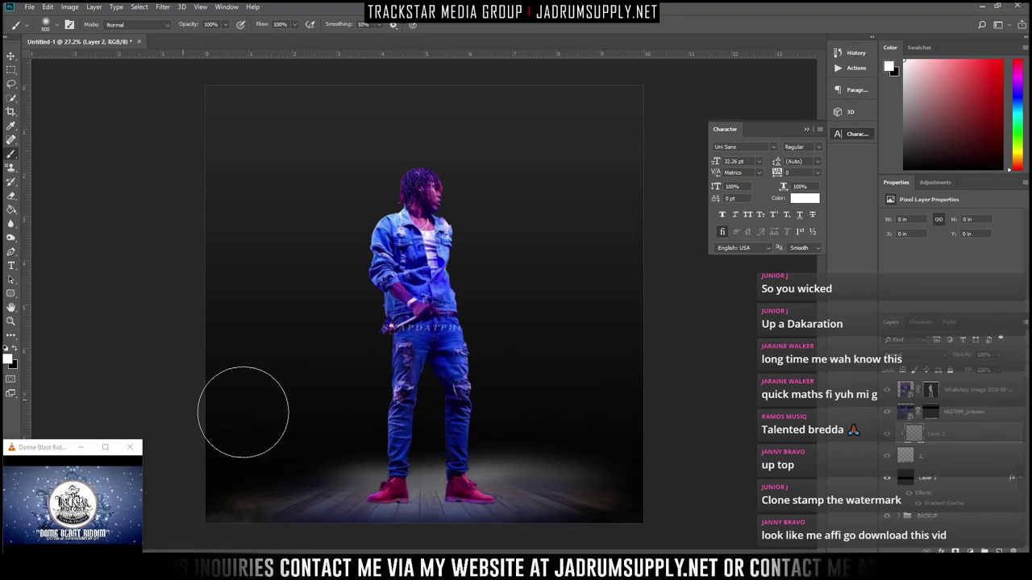
{"action": "mouse_move", "coordinate": [242, 414]}
{"action": "left_mouse_down"}
{"action": "mouse_move", "coordinate": [391, 491]}
{"action": "mouse_move", "coordinate": [489, 463]}
{"action": "left_mouse_up"}
{"action": "key", "text": "ctrl+z"}
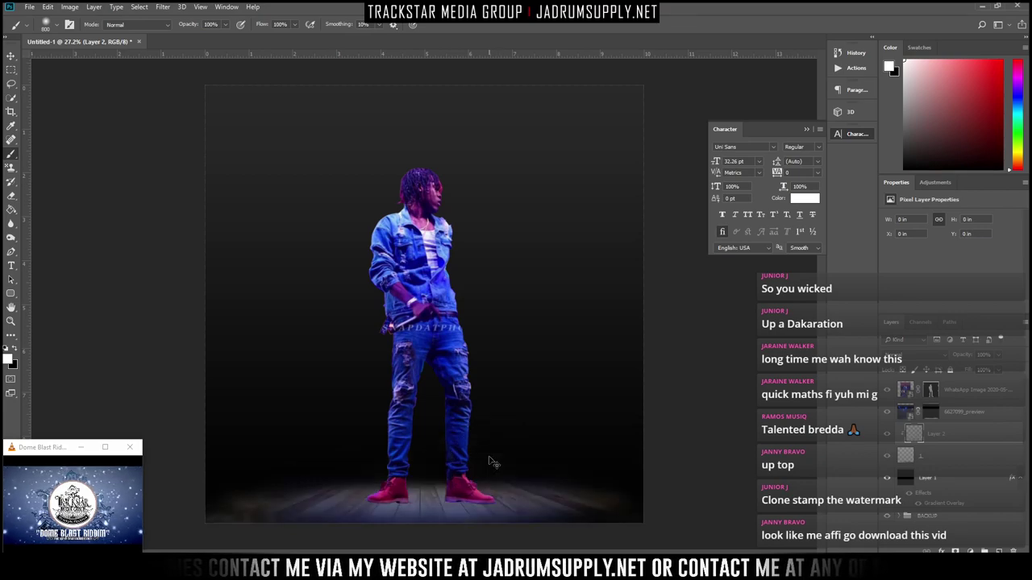
Set the brush opacity to 20% and paint faint white and black strokes across the floor on clipped Layer 2
{"action": "left_click", "coordinate": [214, 25]}
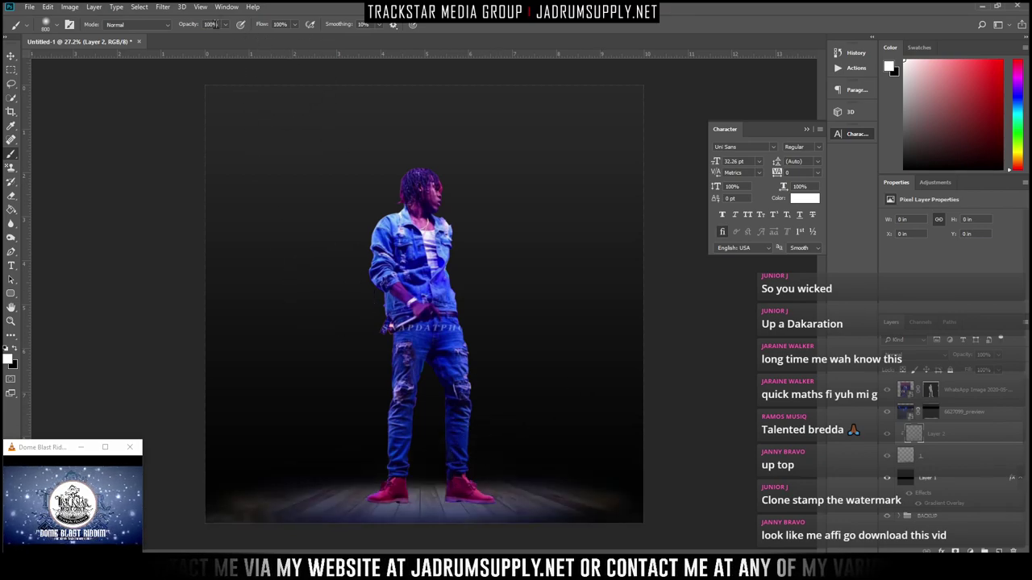
{"action": "left_click_drag", "start_coordinate": [219, 24], "coordinate": [134, 40]}
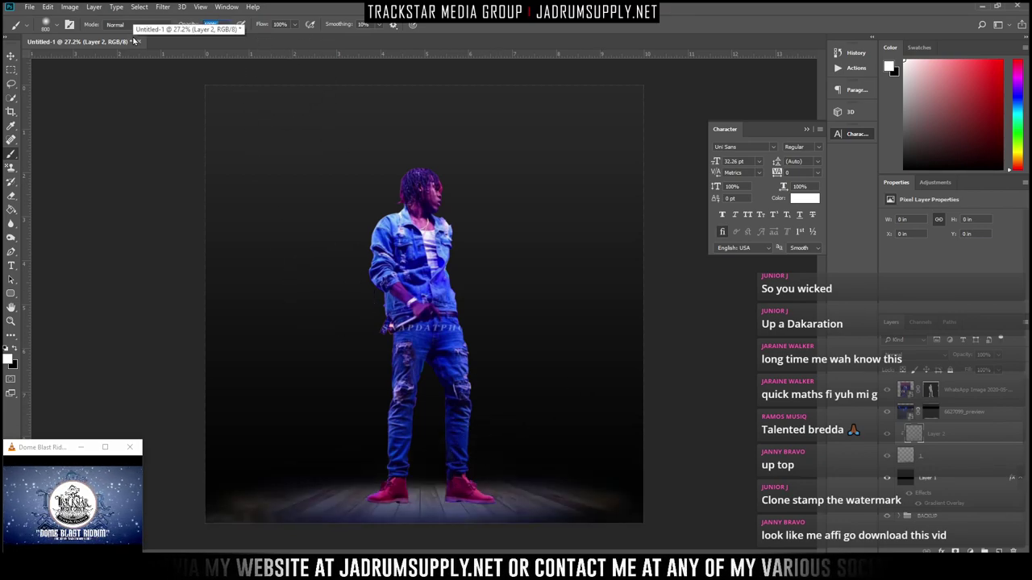
{"action": "type", "text": "20"}
{"action": "left_click_drag", "start_coordinate": [192, 462], "coordinate": [435, 467]}
{"action": "left_click_drag", "start_coordinate": [261, 462], "coordinate": [596, 459]}
{"action": "key", "text": "ctrl+z"}
{"action": "key", "text": "x"}
{"action": "mouse_move", "coordinate": [438, 454]}
{"action": "left_mouse_down"}
{"action": "mouse_move", "coordinate": [639, 478]}
{"action": "mouse_move", "coordinate": [498, 436]}
{"action": "mouse_move", "coordinate": [537, 437]}
{"action": "mouse_move", "coordinate": [180, 396]}
{"action": "mouse_move", "coordinate": [609, 422]}
{"action": "mouse_move", "coordinate": [46, 422]}
{"action": "mouse_move", "coordinate": [551, 451]}
{"action": "mouse_move", "coordinate": [578, 501]}
{"action": "mouse_move", "coordinate": [644, 500]}
{"action": "mouse_move", "coordinate": [655, 467]}
{"action": "mouse_move", "coordinate": [301, 390]}
{"action": "mouse_move", "coordinate": [615, 418]}
{"action": "mouse_move", "coordinate": [152, 391]}
{"action": "mouse_move", "coordinate": [557, 424]}
{"action": "mouse_move", "coordinate": [201, 413]}
{"action": "mouse_move", "coordinate": [602, 436]}
{"action": "mouse_move", "coordinate": [471, 419]}
{"action": "mouse_move", "coordinate": [389, 434]}
{"action": "mouse_move", "coordinate": [513, 434]}
{"action": "mouse_move", "coordinate": [205, 432]}
{"action": "mouse_move", "coordinate": [441, 423]}
{"action": "mouse_move", "coordinate": [73, 422]}
{"action": "mouse_move", "coordinate": [343, 418]}
{"action": "mouse_move", "coordinate": [147, 425]}
{"action": "mouse_move", "coordinate": [716, 437]}
{"action": "mouse_move", "coordinate": [350, 411]}
{"action": "mouse_move", "coordinate": [786, 448]}
{"action": "mouse_move", "coordinate": [495, 411]}
{"action": "mouse_move", "coordinate": [699, 452]}
{"action": "mouse_move", "coordinate": [643, 430]}
{"action": "mouse_move", "coordinate": [499, 413]}
{"action": "mouse_move", "coordinate": [137, 408]}
{"action": "left_mouse_up"}
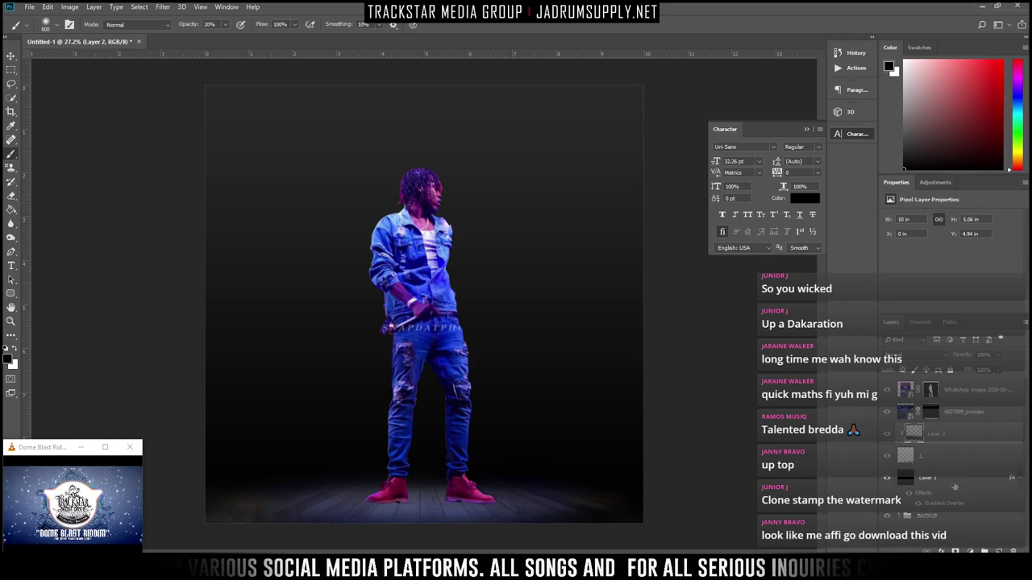
Group the layers from 6627099_preview down to Layer 1 and name the group BACKGROUND
{"action": "left_click", "coordinate": [944, 480]}
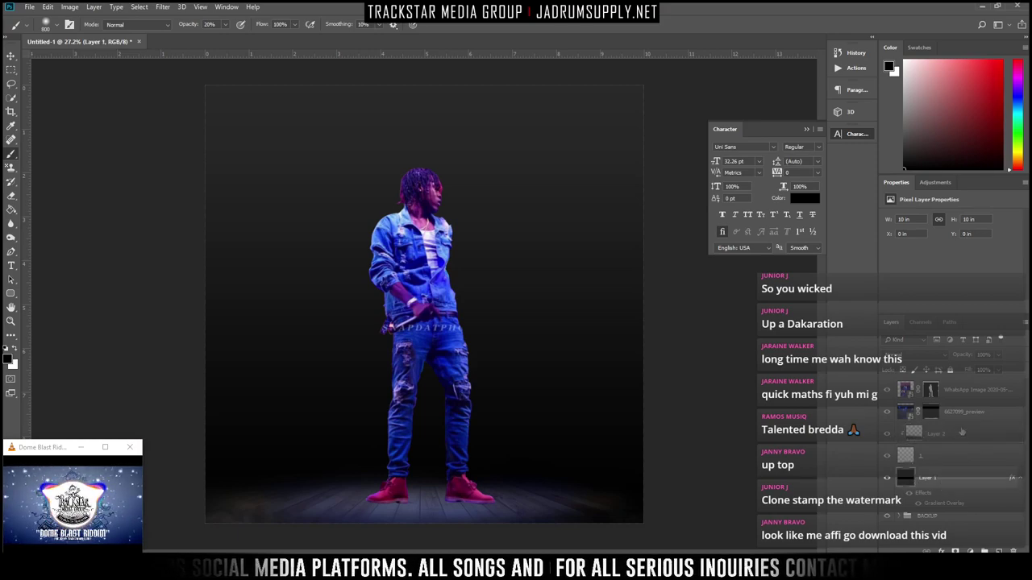
{"action": "left_click", "coordinate": [970, 409], "text": "shift"}
{"action": "left_click", "coordinate": [961, 396]}
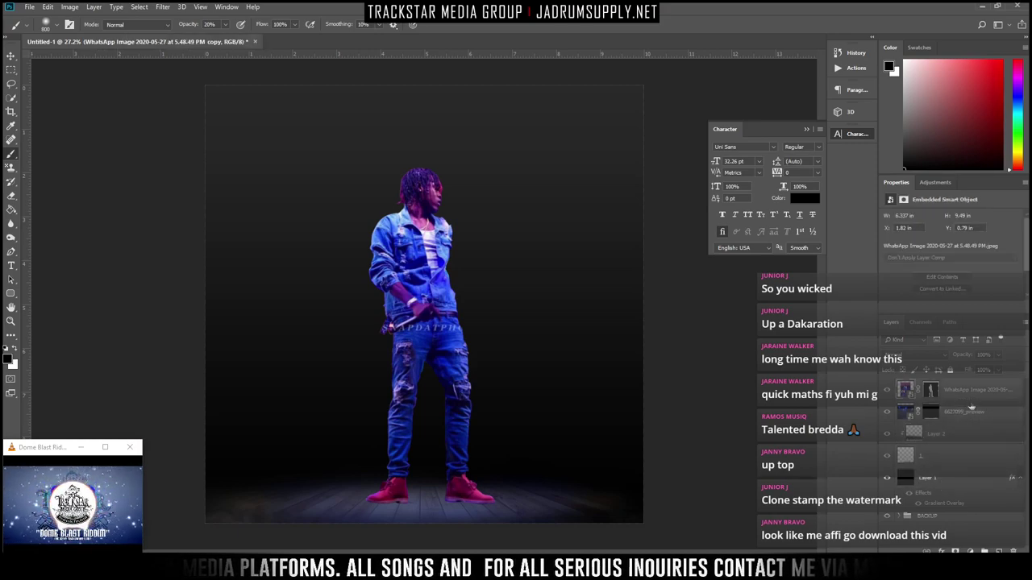
{"action": "left_click", "coordinate": [964, 418]}
{"action": "left_click", "coordinate": [955, 485], "text": "shift"}
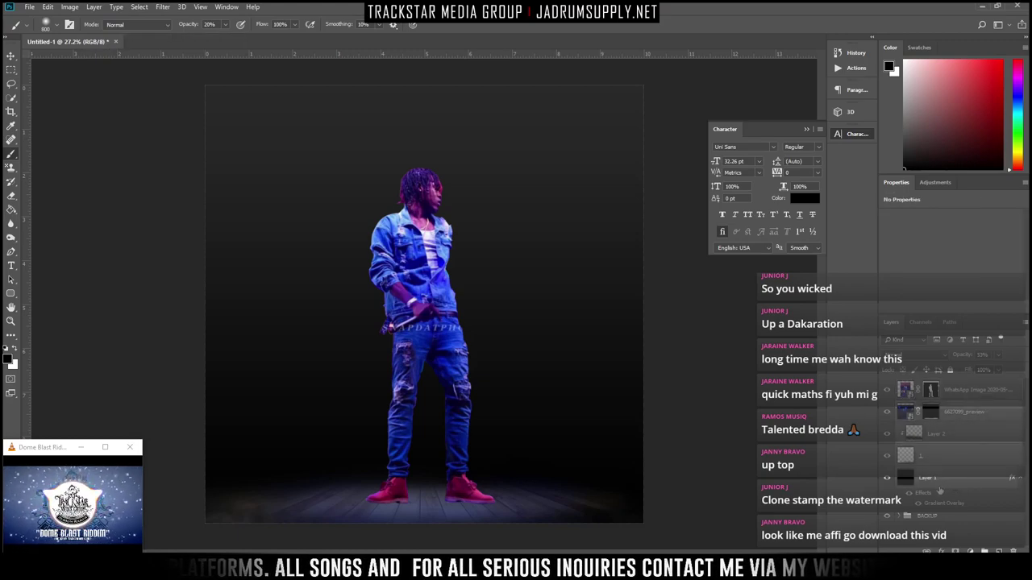
{"action": "key", "text": "ctrl+g"}
{"action": "double_click", "coordinate": [927, 408]}
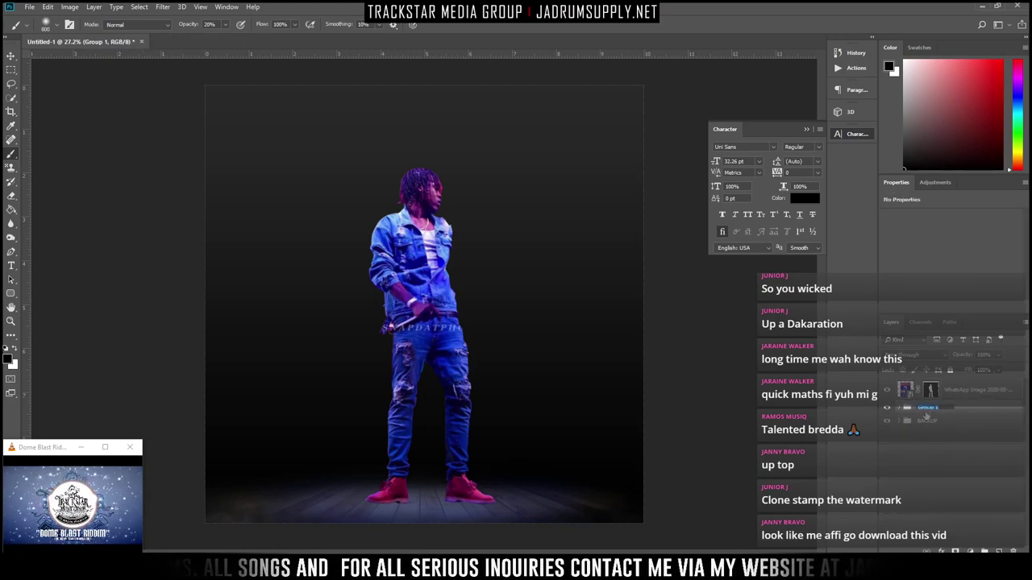
{"action": "type", "text": "BAC"}
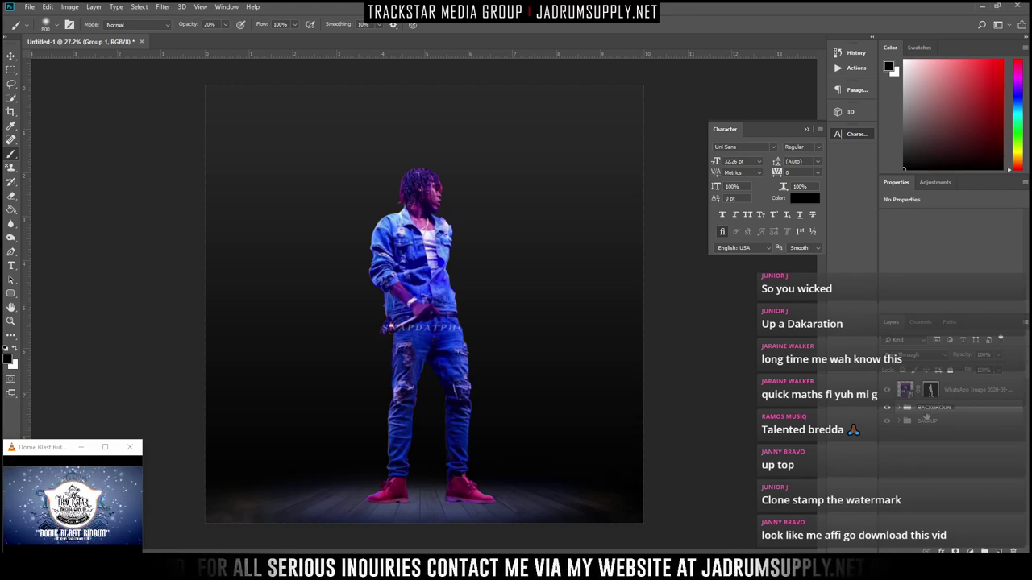
Name the layer group BACKGROUND
{"action": "type", "text": "KGROUND"}
{"action": "key", "text": "Return"}
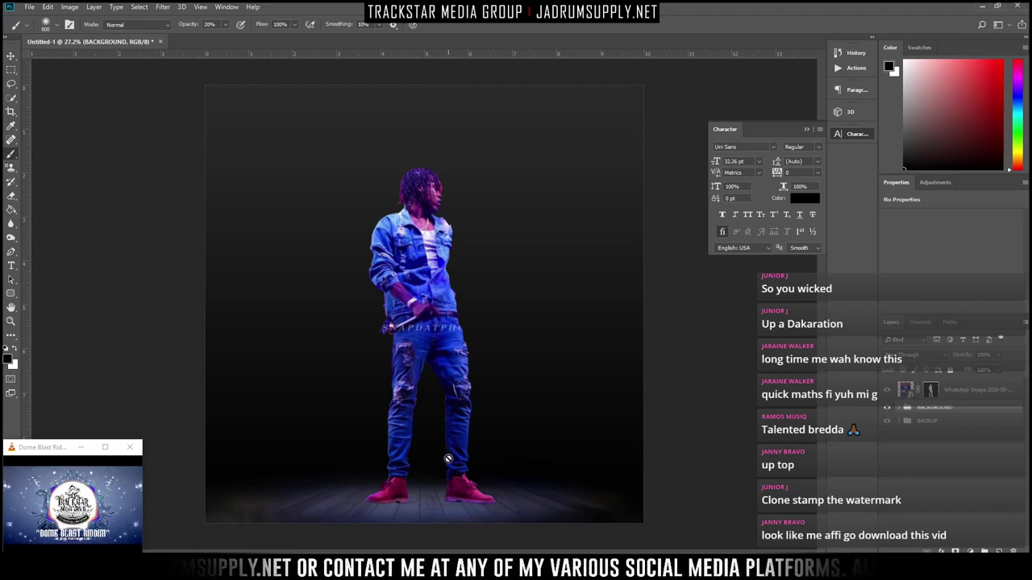
{"action": "scroll", "coordinate": [357, 308], "scroll_direction": "up", "scroll_amount": 1}
{"action": "scroll", "coordinate": [371, 338], "scroll_direction": "down", "scroll_amount": 1}
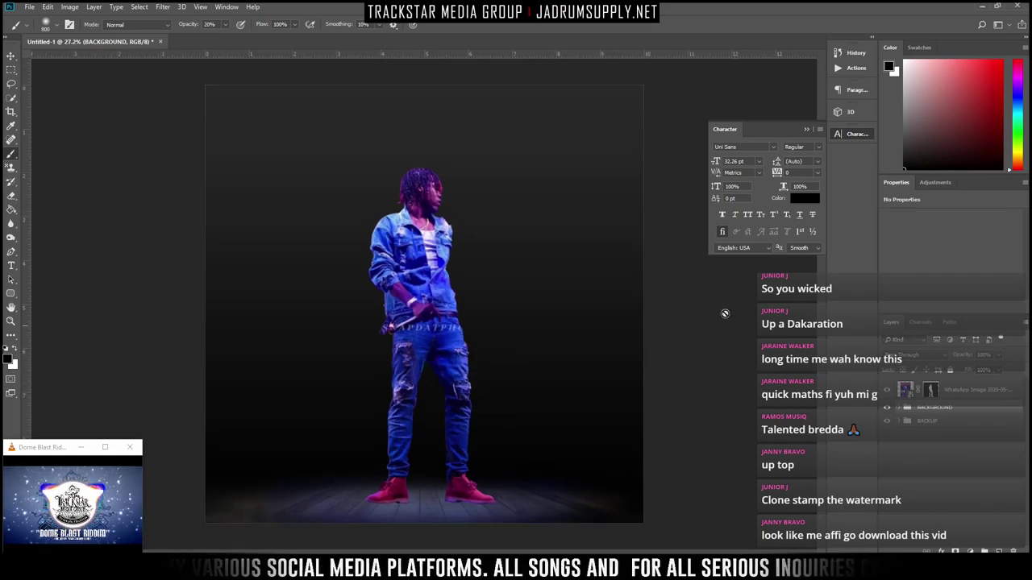
Place the _0000s_0003_1 smoke image above the figure layer, lower it over the floor and set its blend mode to Screen
{"action": "left_click", "coordinate": [978, 389]}
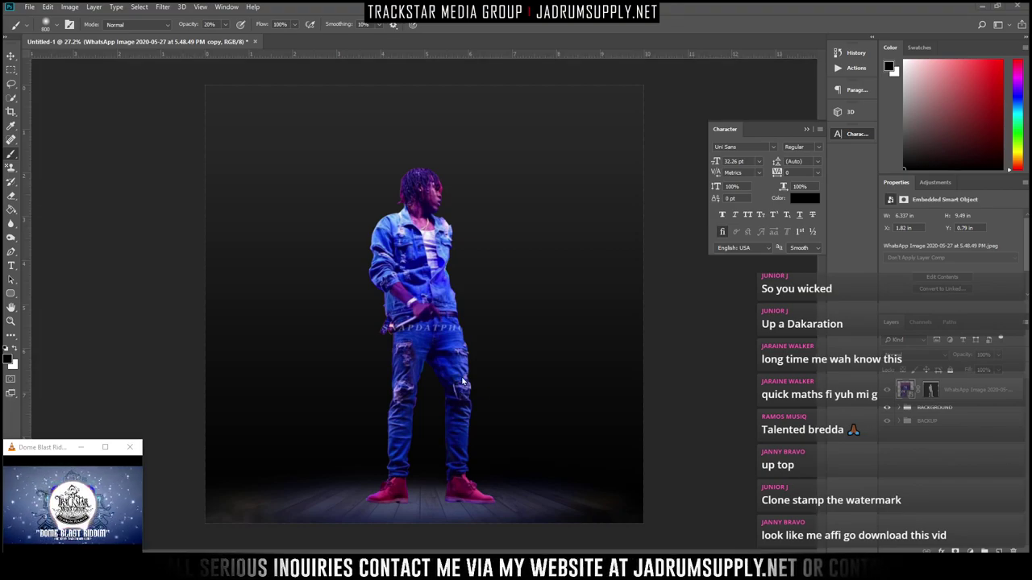
{"action": "left_click_drag", "start_coordinate": [453, 386], "coordinate": [452, 525]}
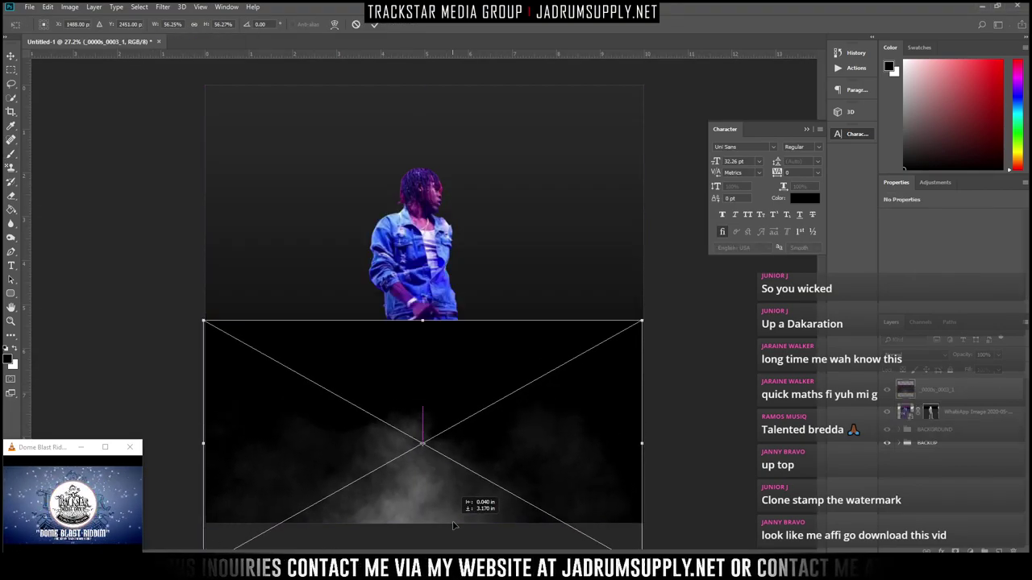
{"action": "key", "text": "b"}
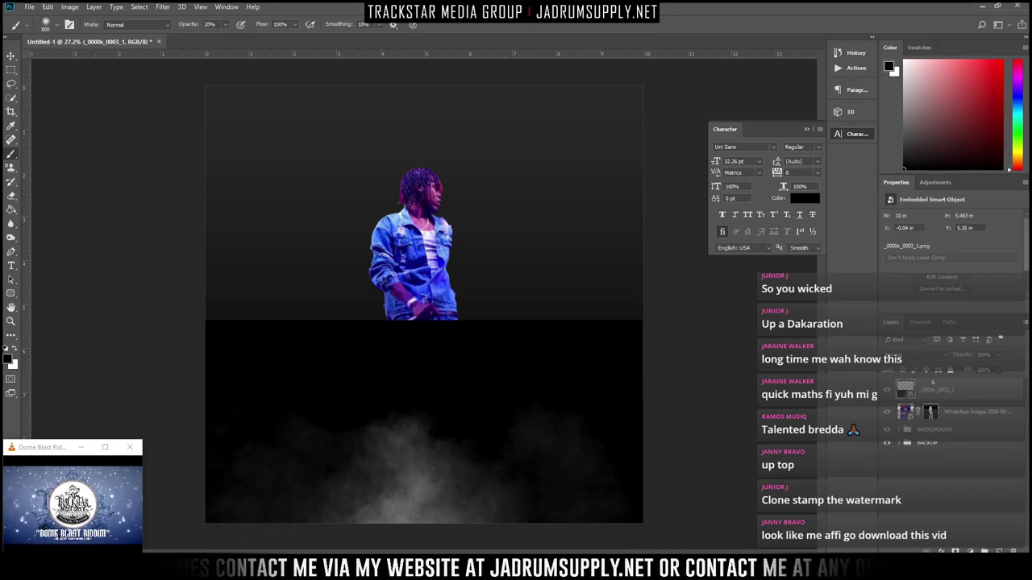
{"action": "left_click", "coordinate": [918, 354]}
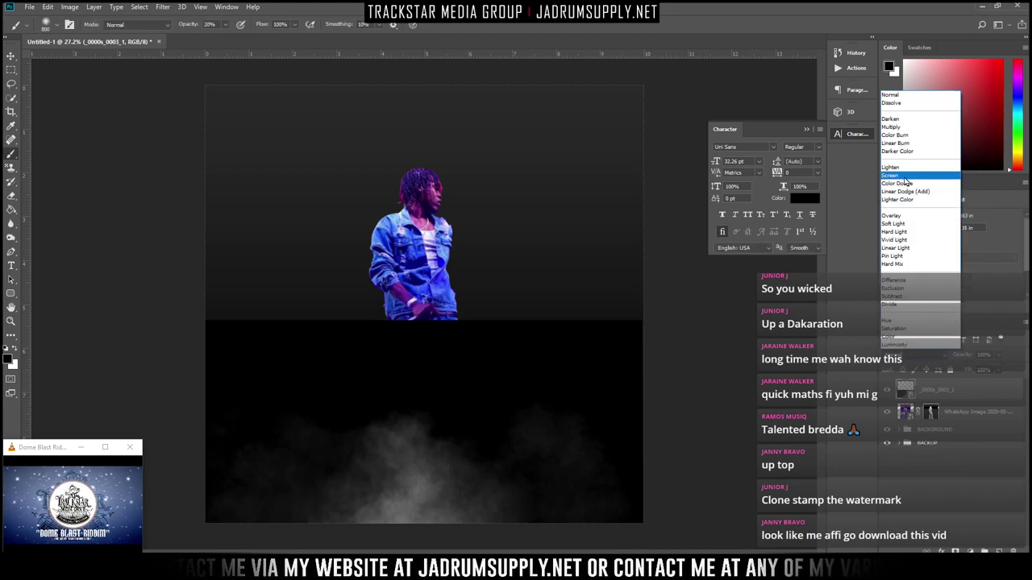
{"action": "left_click", "coordinate": [890, 175]}
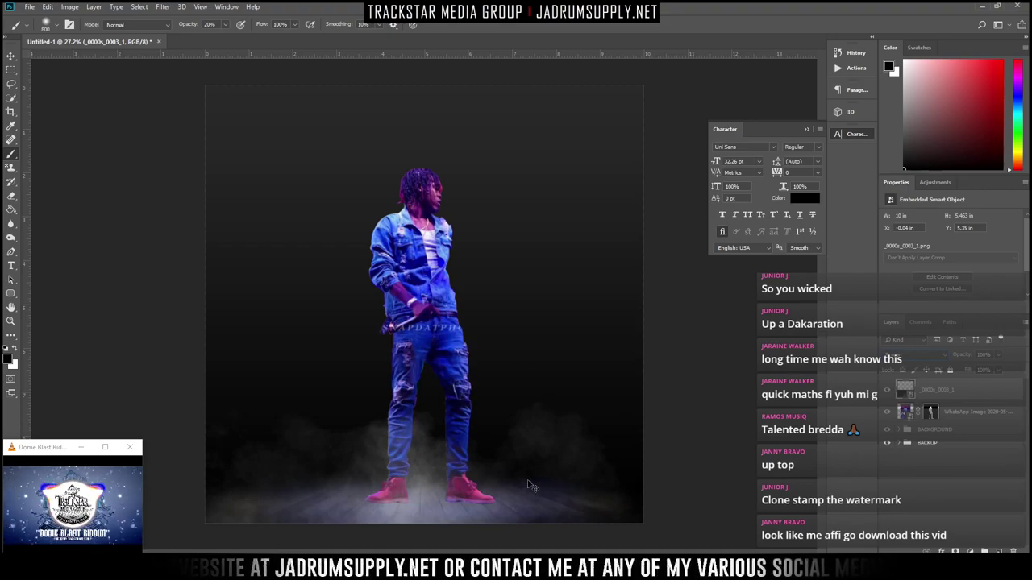
Transform the smoke so it is slightly rotated and fills the lower-left corner of the canvas
{"action": "key", "text": "ctrl+t"}
{"action": "left_click_drag", "start_coordinate": [540, 477], "coordinate": [311, 477]}
{"action": "key", "text": "Return"}
{"action": "key", "text": "b"}
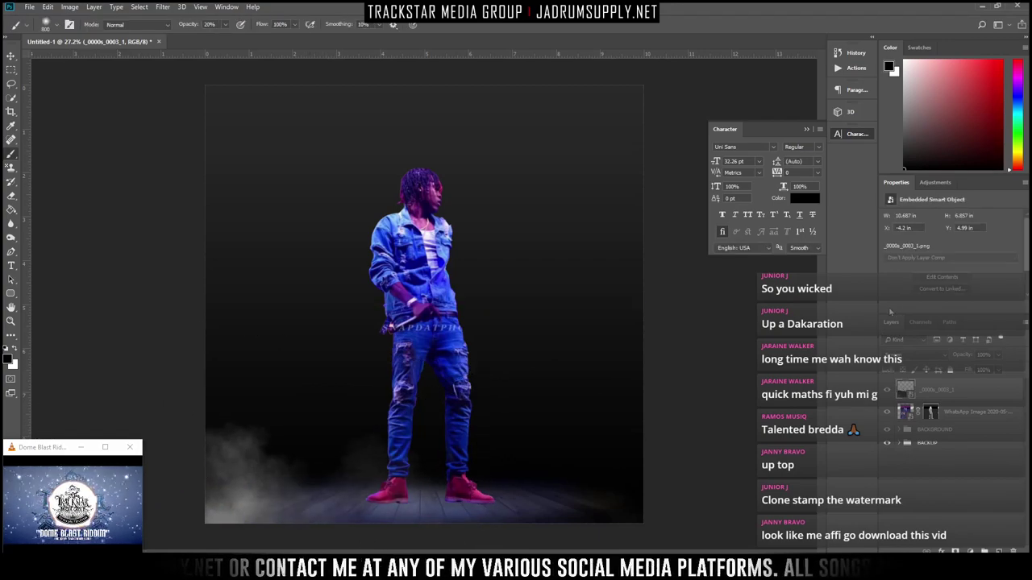
Duplicate the corner smoke layer, rotate the copy about -13° and move it to the lower-right corner of the canvas
{"action": "key", "text": "ctrl+j"}
{"action": "key", "text": "ctrl+t"}
{"action": "left_click_drag", "start_coordinate": [633, 401], "coordinate": [610, 274]}
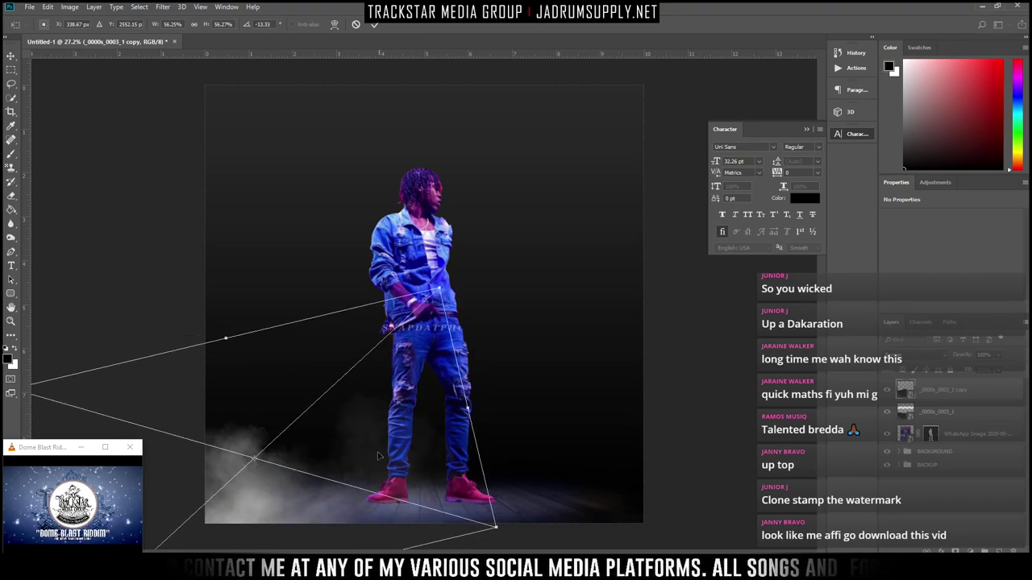
{"action": "left_click_drag", "start_coordinate": [377, 456], "coordinate": [726, 486]}
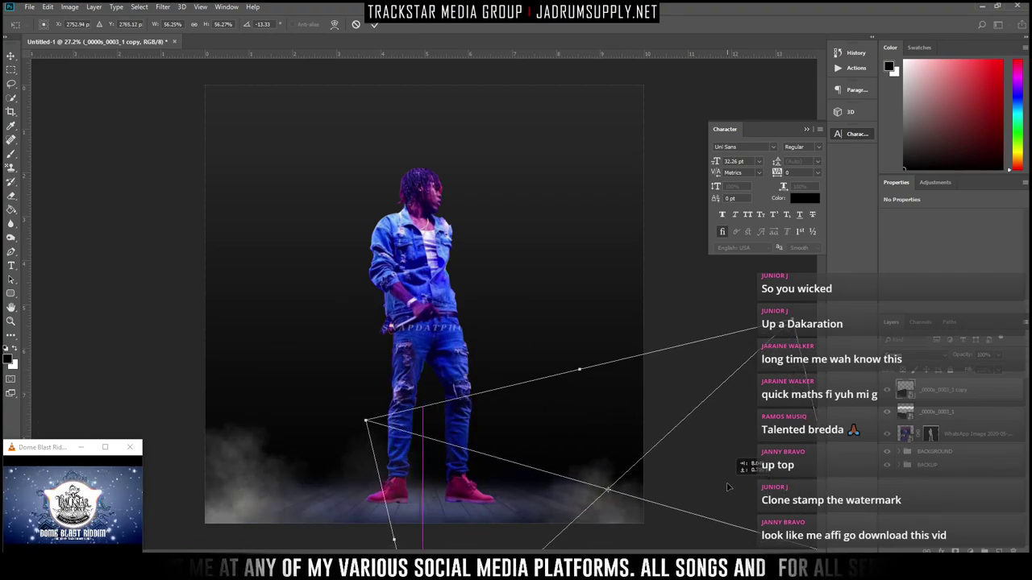
{"action": "key", "text": "Return"}
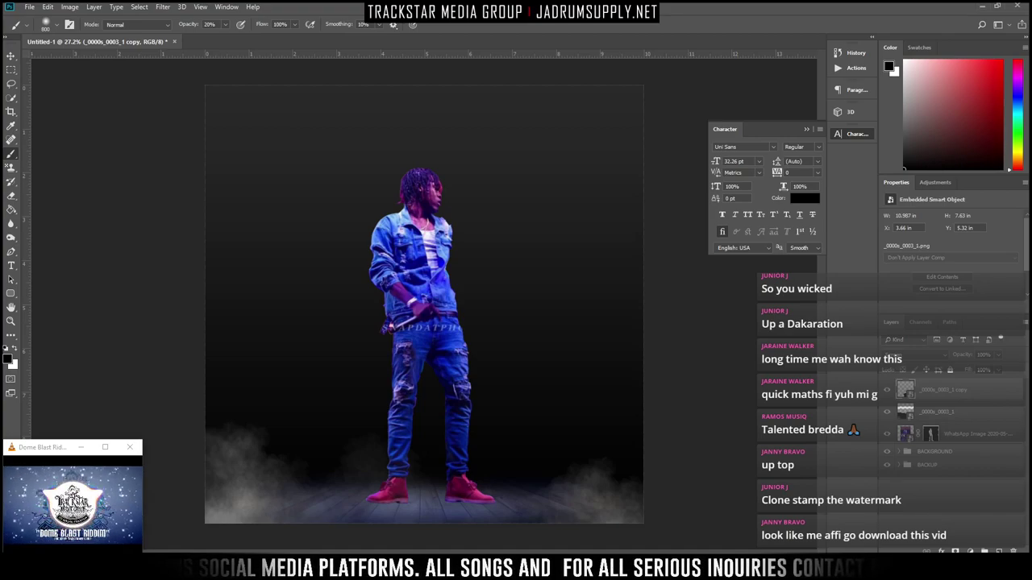
Try the _0000s_0004_Smoke-1 image over the figure's feet in Screen mode, and delete its layer
{"action": "left_click_drag", "start_coordinate": [727, 476], "coordinate": [365, 284]}
{"action": "left_click_drag", "start_coordinate": [488, 406], "coordinate": [475, 550]}
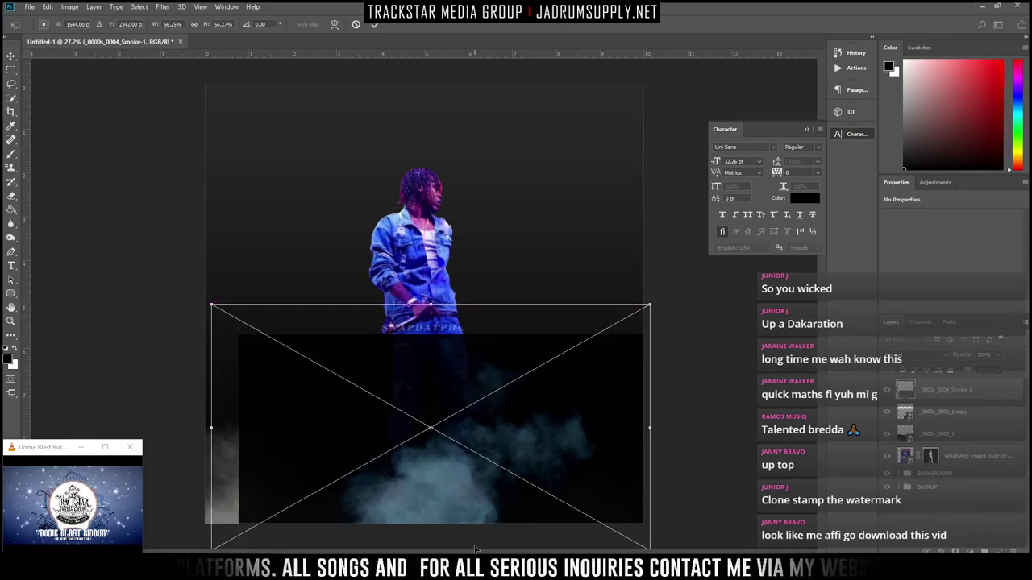
{"action": "key", "text": "Return"}
{"action": "key", "text": "b"}
{"action": "left_click", "coordinate": [932, 361]}
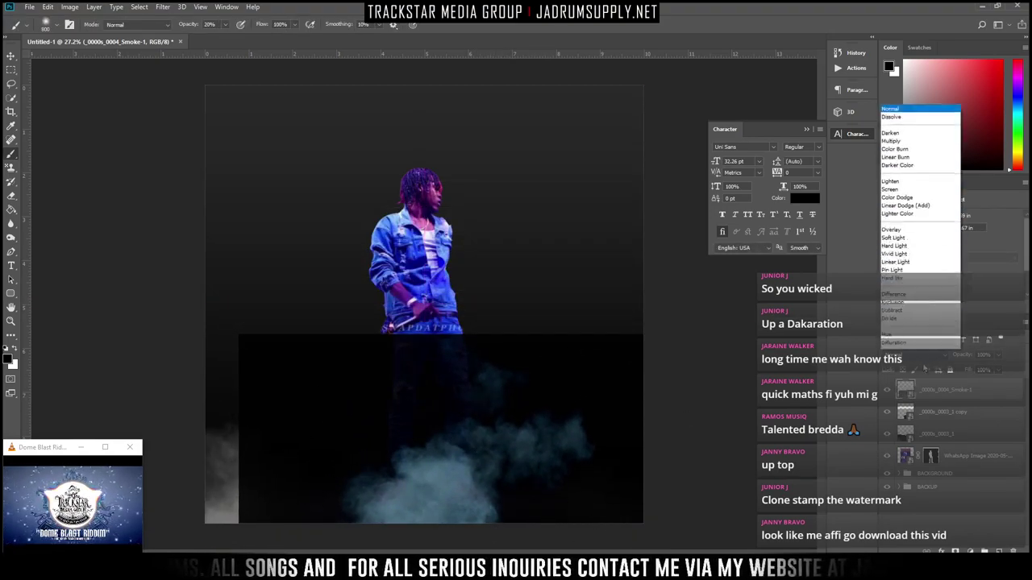
{"action": "left_click", "coordinate": [911, 184]}
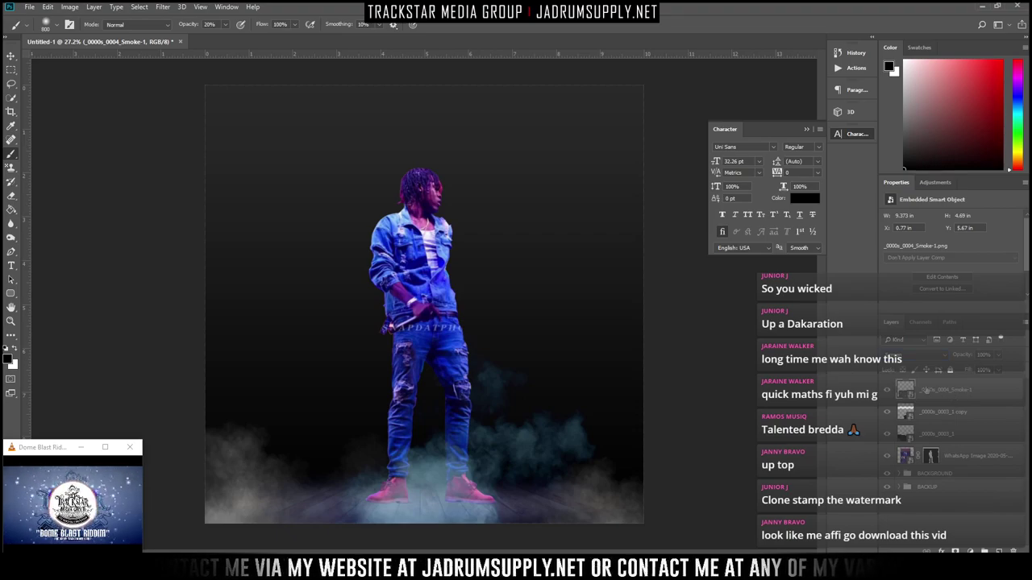
{"action": "key", "text": "Delete"}
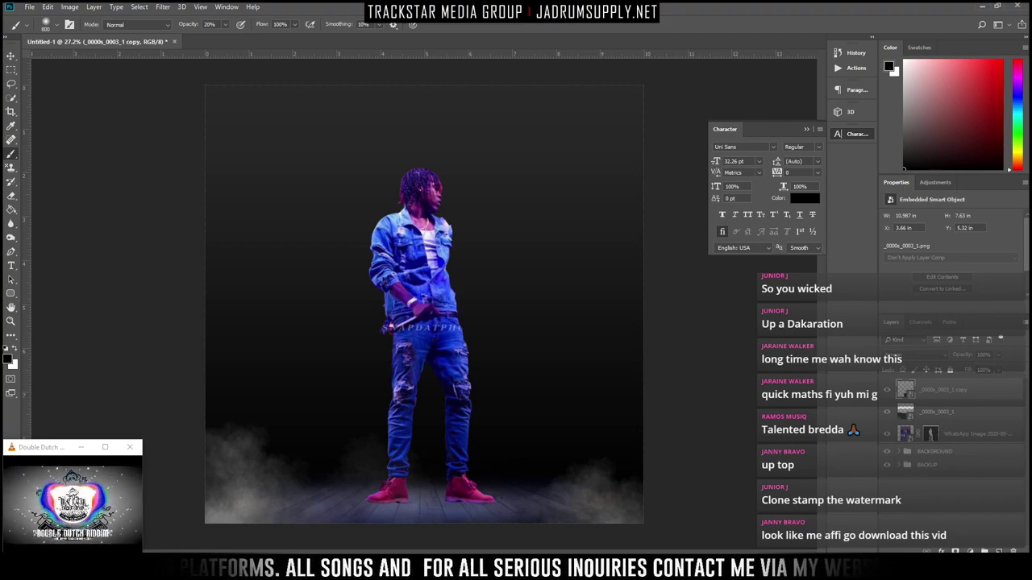
Place the _0000s_0003_1 smoke image again at the figure's feet, above the other layers, and blend it with Screen
{"action": "left_click_drag", "start_coordinate": [390, 328], "coordinate": [391, 328]}
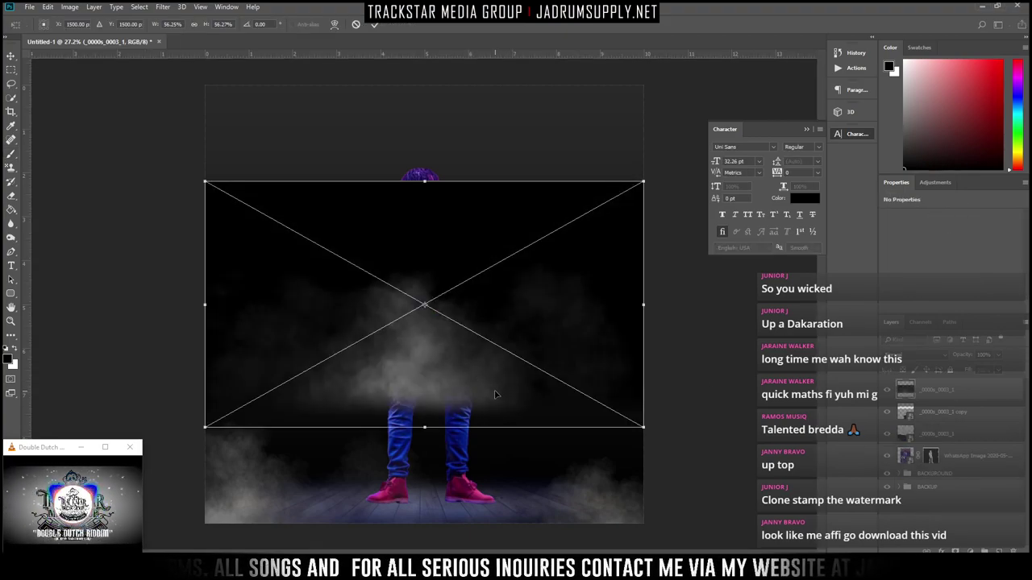
{"action": "left_click_drag", "start_coordinate": [511, 401], "coordinate": [542, 522]}
{"action": "key", "text": "Return"}
{"action": "key", "text": "b"}
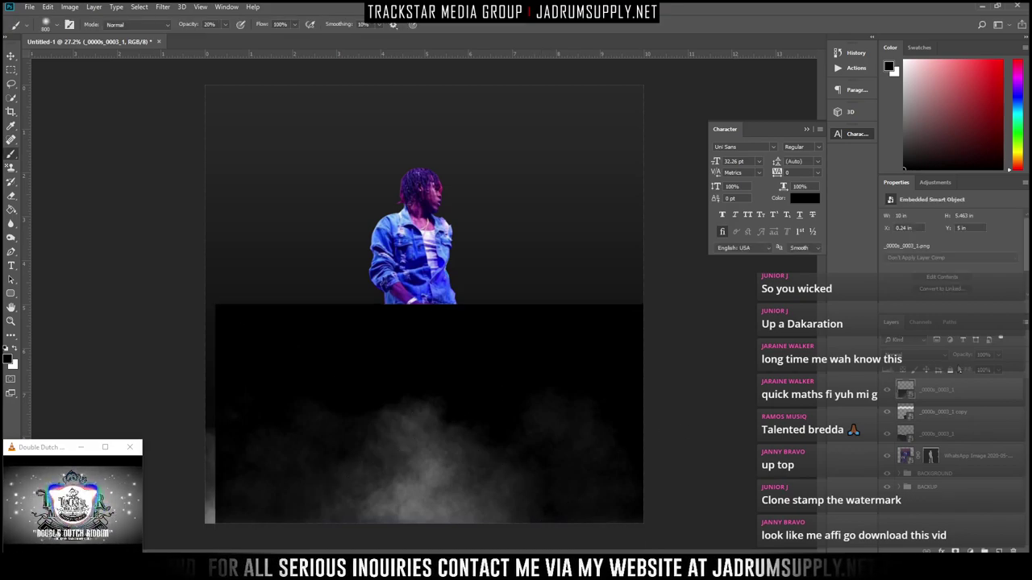
{"action": "left_click", "coordinate": [934, 358]}
{"action": "left_click", "coordinate": [895, 174]}
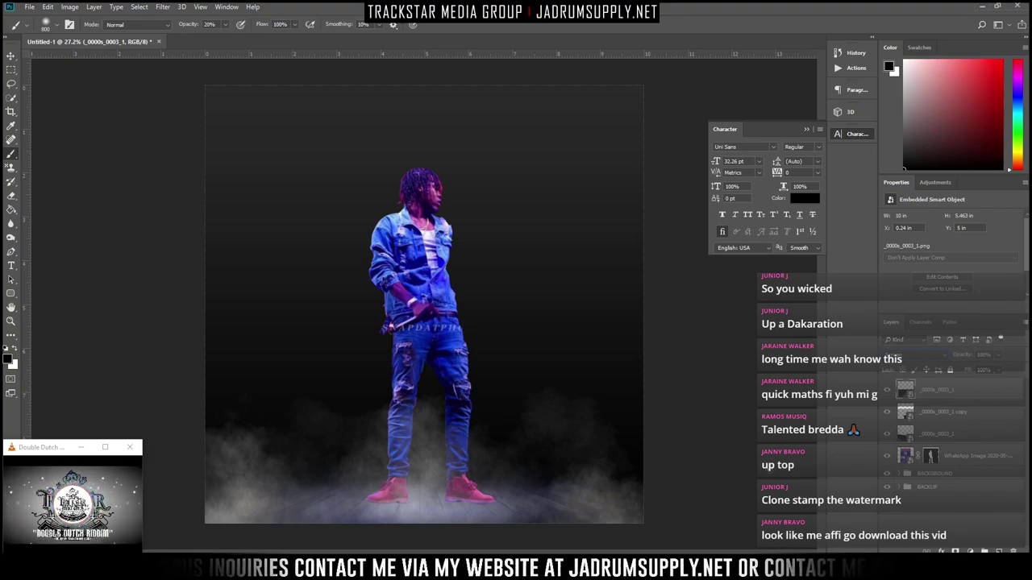
Add a layer mask to the new smoke layer and paint away its haze beside the figure with the soft black brush
{"action": "left_click", "coordinate": [955, 550]}
{"action": "mouse_move", "coordinate": [558, 402]}
{"action": "left_mouse_down"}
{"action": "mouse_move", "coordinate": [629, 422]}
{"action": "mouse_move", "coordinate": [573, 408]}
{"action": "mouse_move", "coordinate": [548, 435]}
{"action": "mouse_move", "coordinate": [584, 435]}
{"action": "left_mouse_up"}
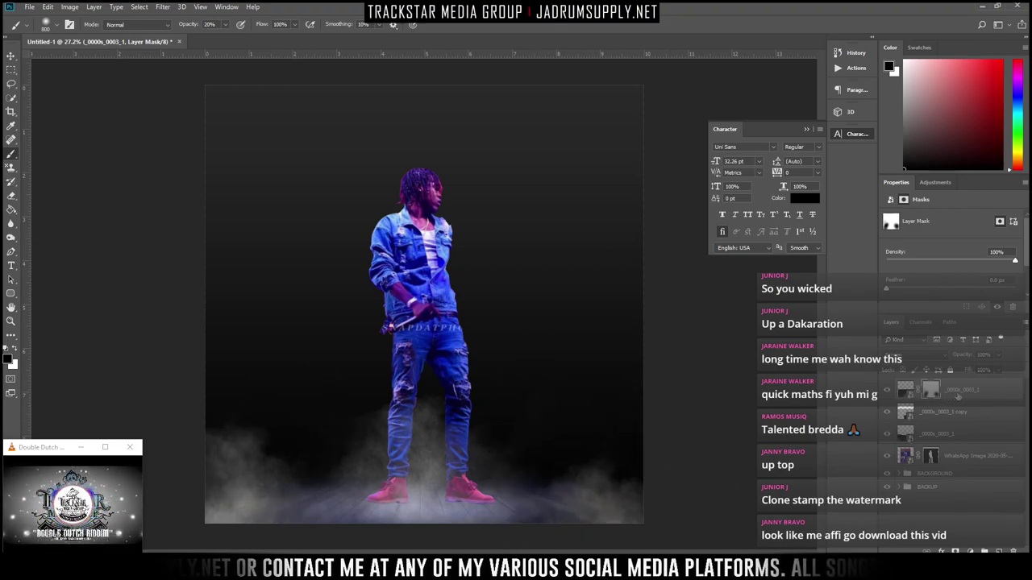
Try a duplicate of the masked smoke layer, raised and rotated about 3°, and delete it
{"action": "key", "text": "ctrl+j"}
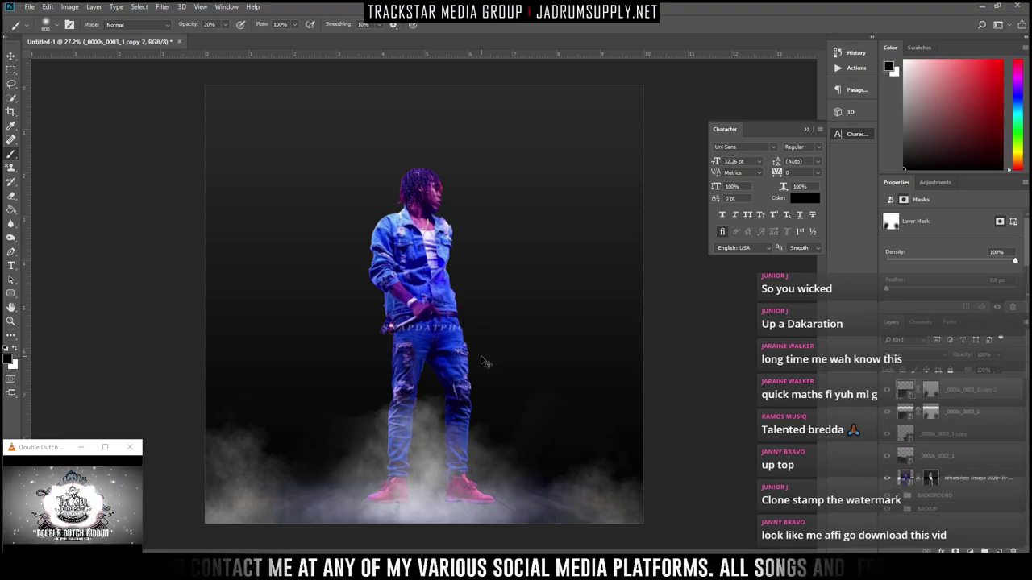
{"action": "key", "text": "ctrl+t"}
{"action": "left_click_drag", "start_coordinate": [458, 471], "coordinate": [457, 414]}
{"action": "left_click_drag", "start_coordinate": [669, 411], "coordinate": [728, 489]}
{"action": "left_click_drag", "start_coordinate": [381, 416], "coordinate": [388, 422]}
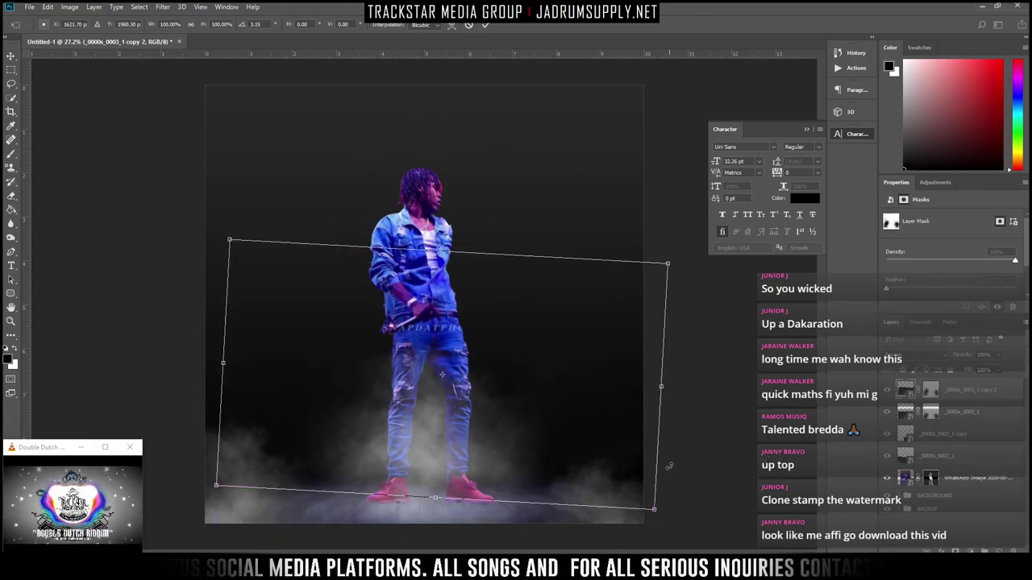
{"action": "key", "text": "Return"}
{"action": "key", "text": "Delete"}
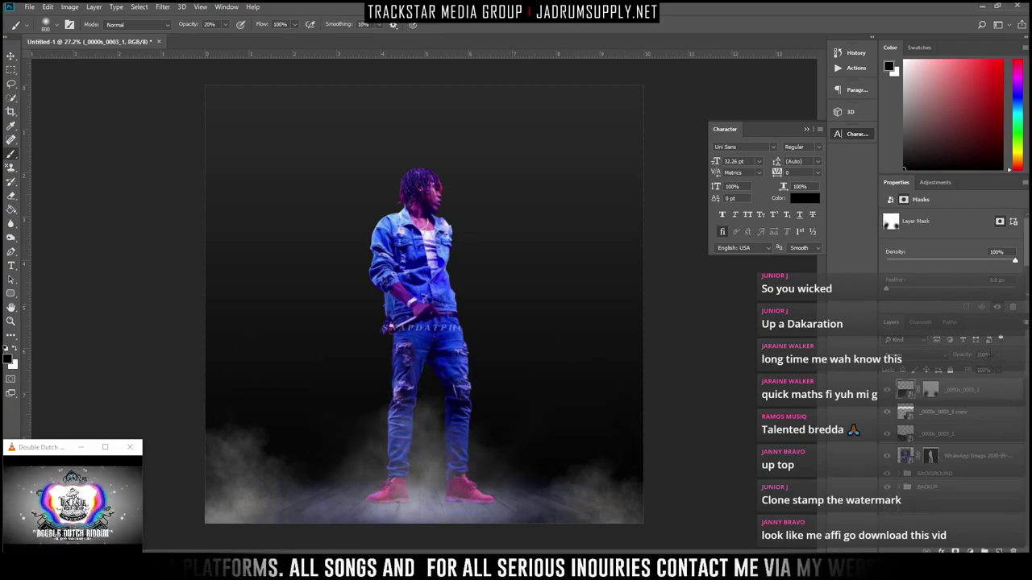
Set the masked smoke layer's opacity to 60%
{"action": "type", "text": "60"}
{"action": "key", "text": "Return"}
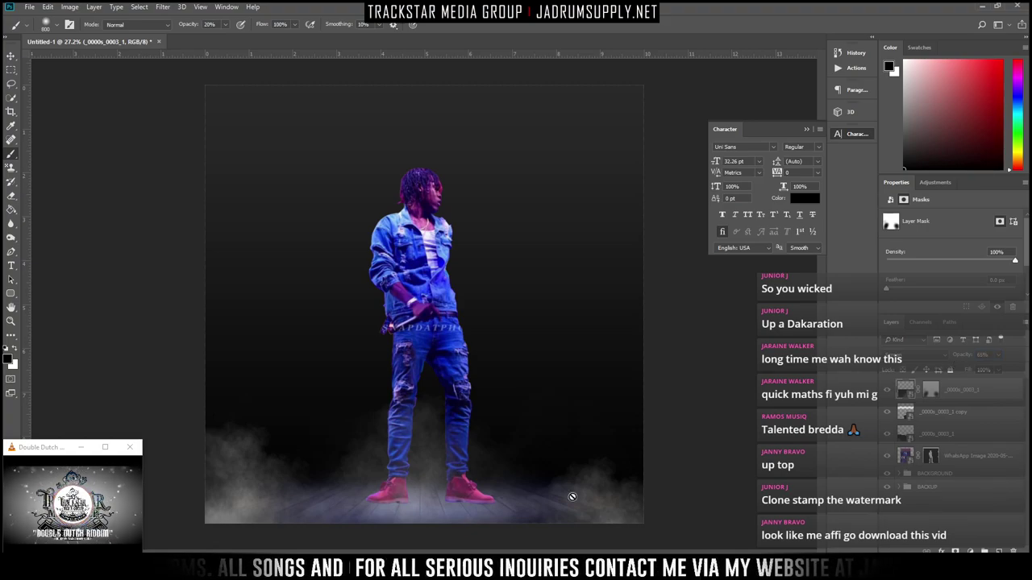
Create a new empty layer and move it directly beneath the figure layer
{"action": "scroll", "coordinate": [472, 385], "scroll_direction": "up", "scroll_amount": 4}
{"action": "scroll", "coordinate": [422, 368], "scroll_direction": "down", "scroll_amount": 3}
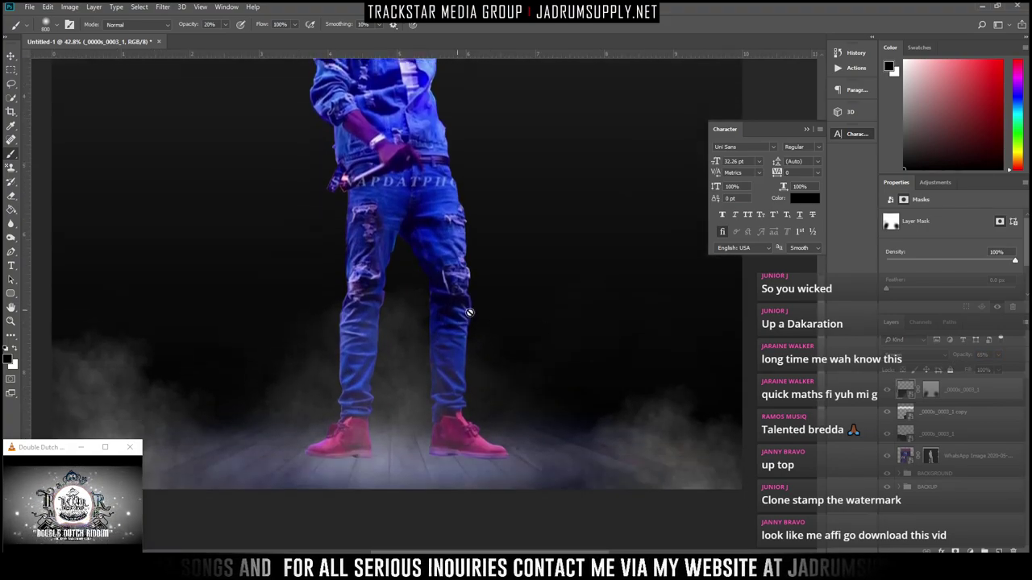
{"action": "left_click", "coordinate": [967, 459]}
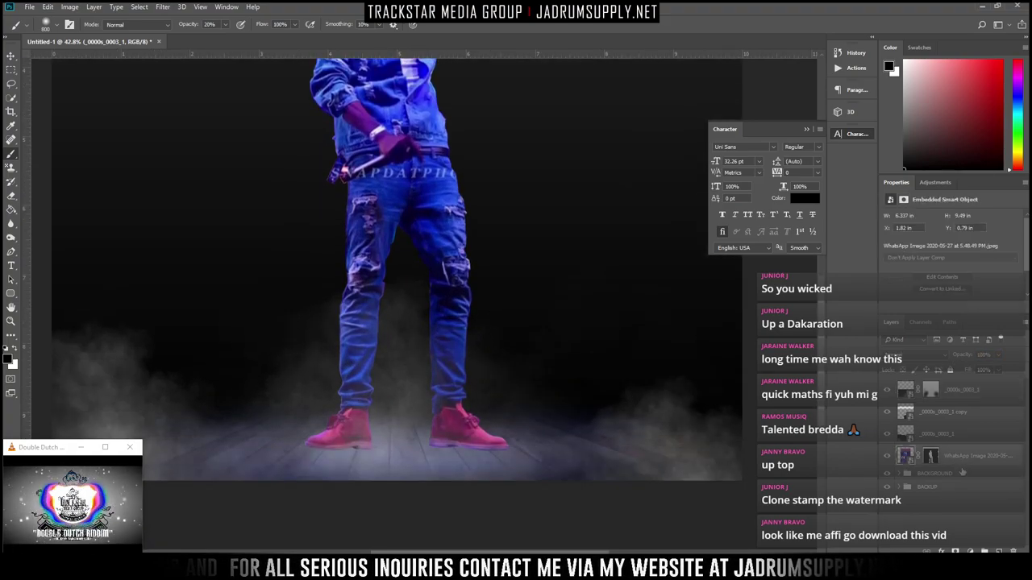
{"action": "left_click", "coordinate": [999, 551]}
{"action": "left_click_drag", "start_coordinate": [928, 457], "coordinate": [927, 486]}
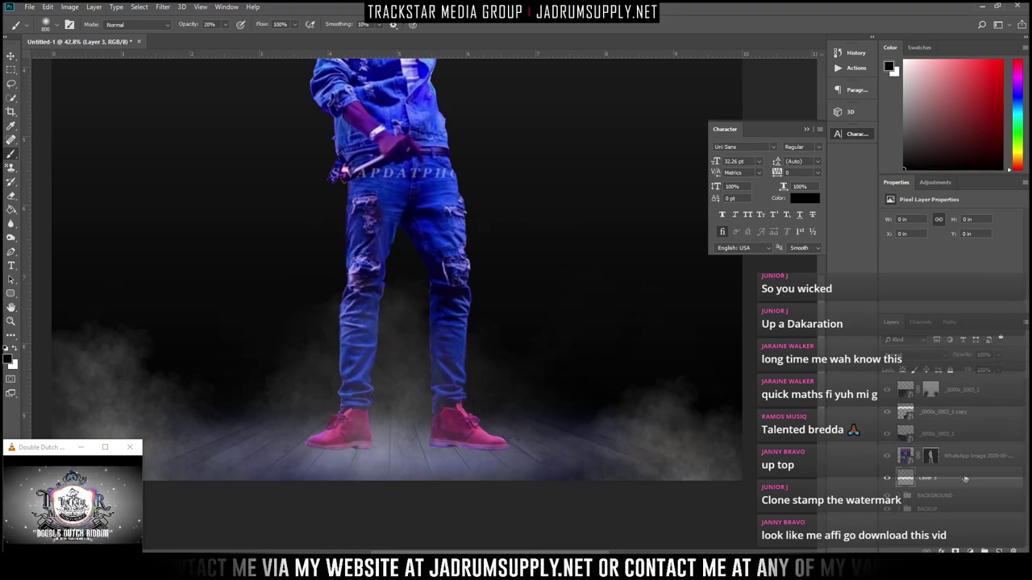
Duplicate the figure layer and flip the copy vertically to serve as a floor reflection
{"action": "left_click", "coordinate": [959, 389]}
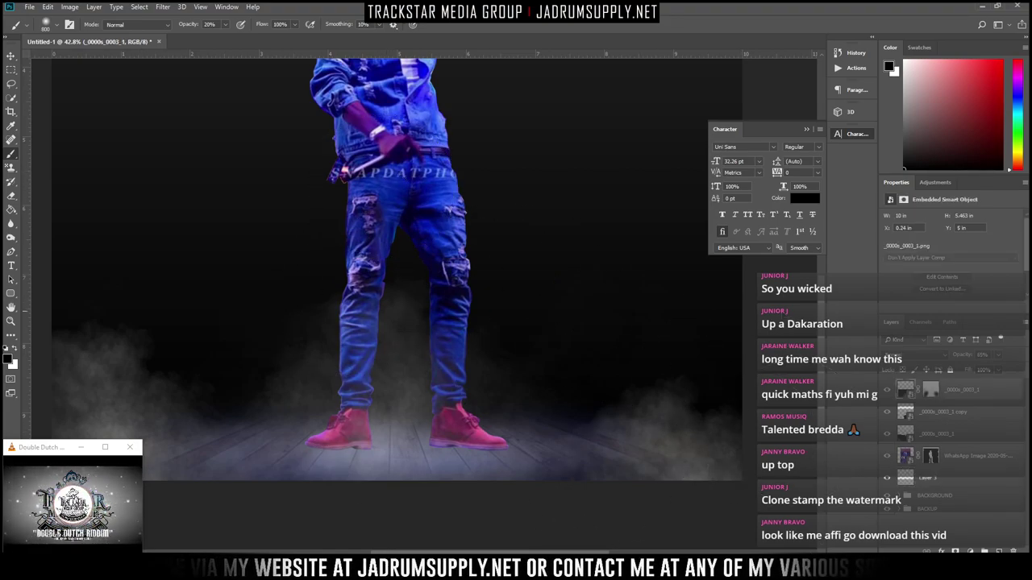
{"action": "left_click_drag", "start_coordinate": [413, 191], "coordinate": [414, 233]}
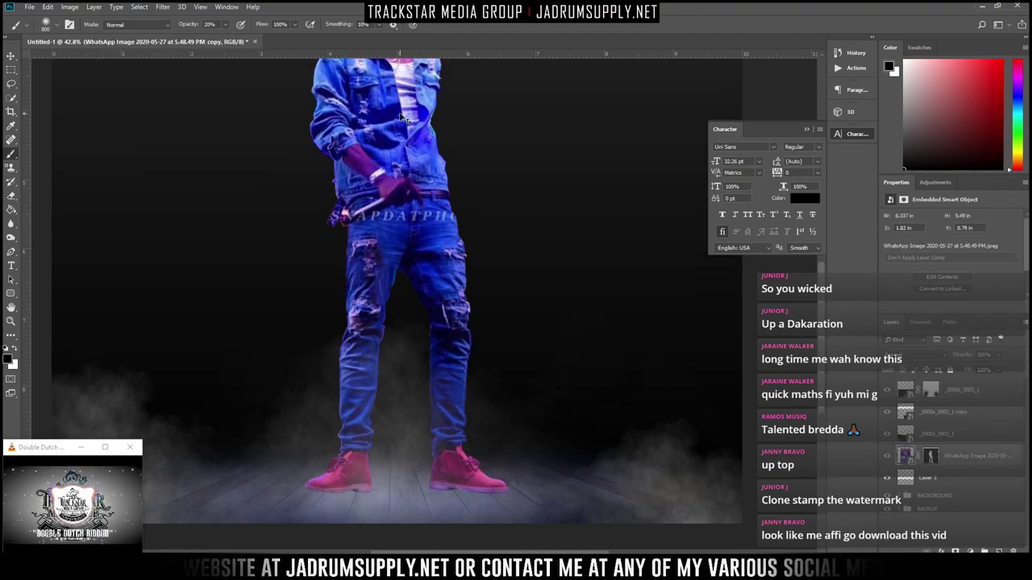
{"action": "key", "text": "ctrl+j"}
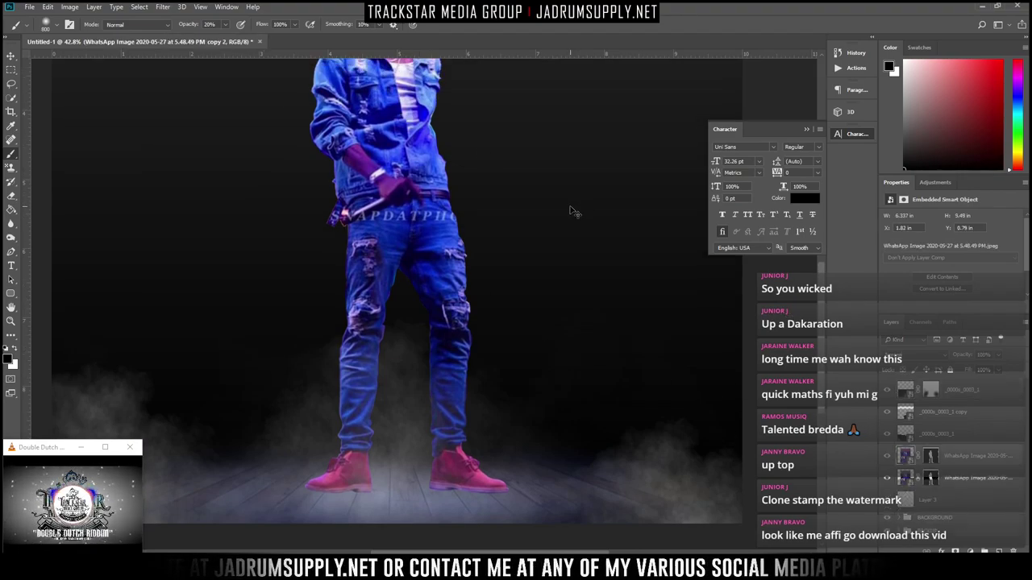
{"action": "key", "text": "ctrl+t"}
{"action": "right_click", "coordinate": [474, 289]}
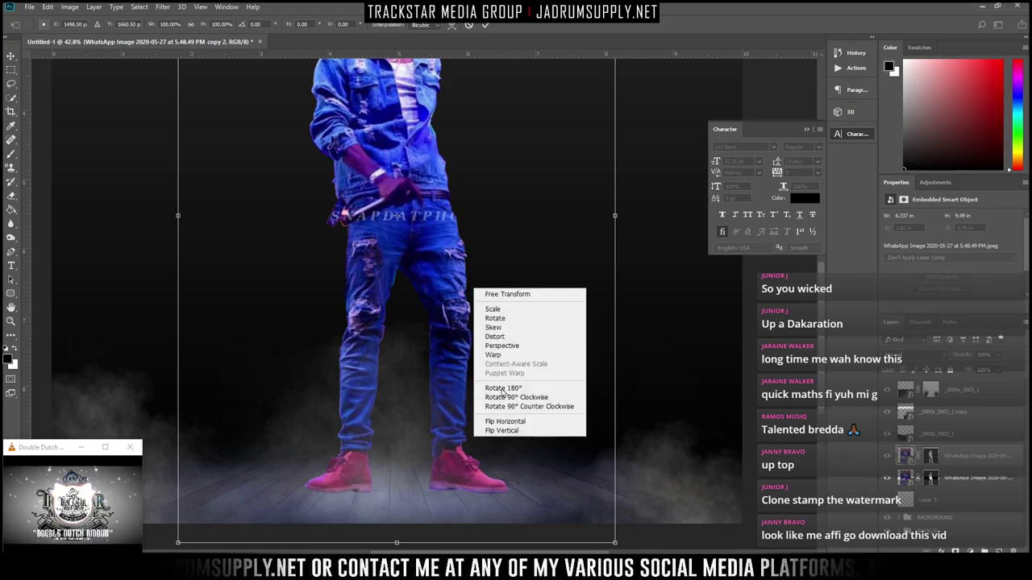
{"action": "left_click", "coordinate": [511, 431]}
{"action": "scroll", "coordinate": [407, 105], "scroll_direction": "down", "scroll_amount": 2}
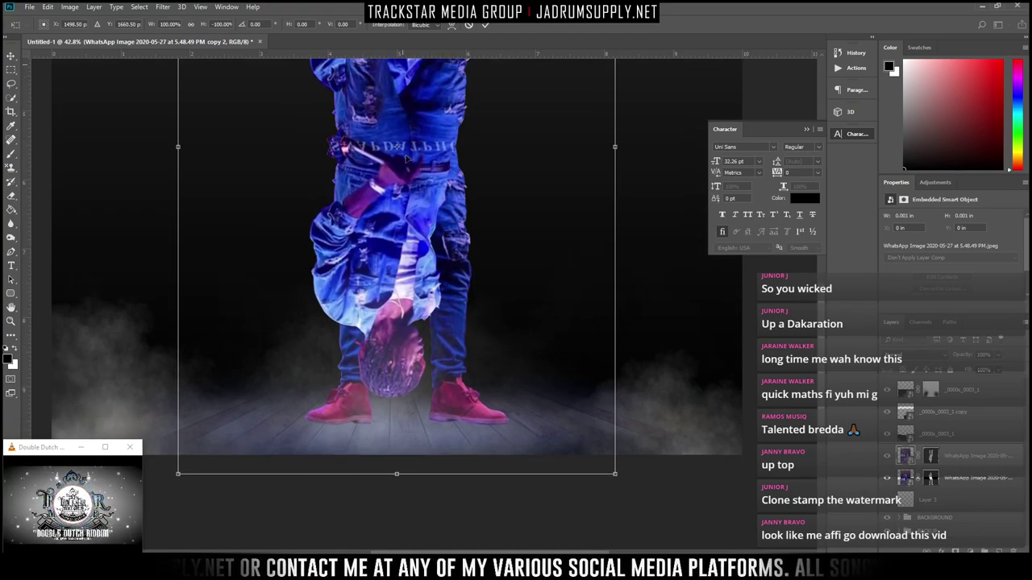
Move the flipped figure copy below the feet and rotate it to about -178.6° to line up the soles
{"action": "left_click_drag", "start_coordinate": [407, 160], "coordinate": [434, 509]}
{"action": "left_click_drag", "start_coordinate": [672, 480], "coordinate": [516, 467]}
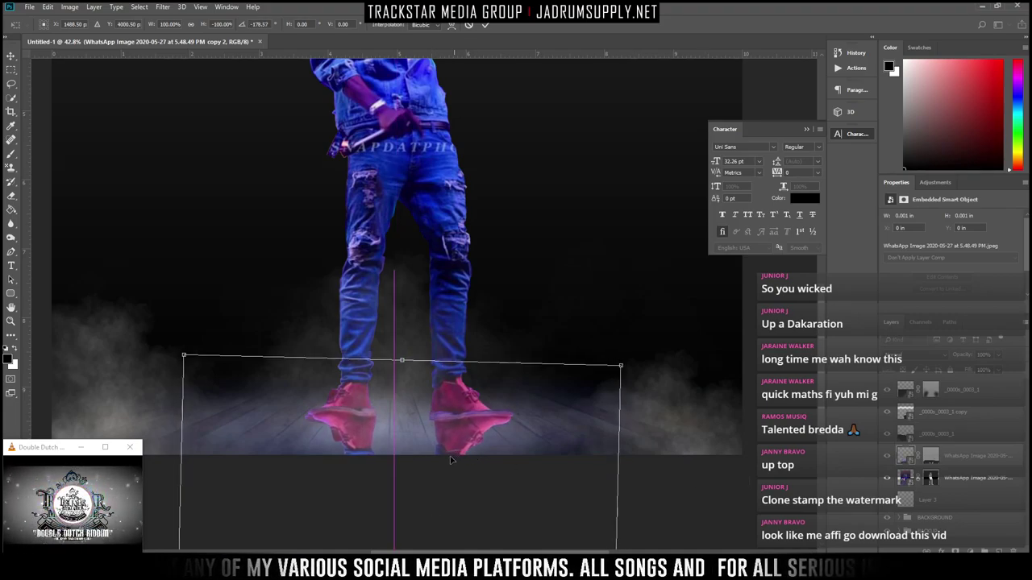
{"action": "left_click_drag", "start_coordinate": [455, 456], "coordinate": [447, 460]}
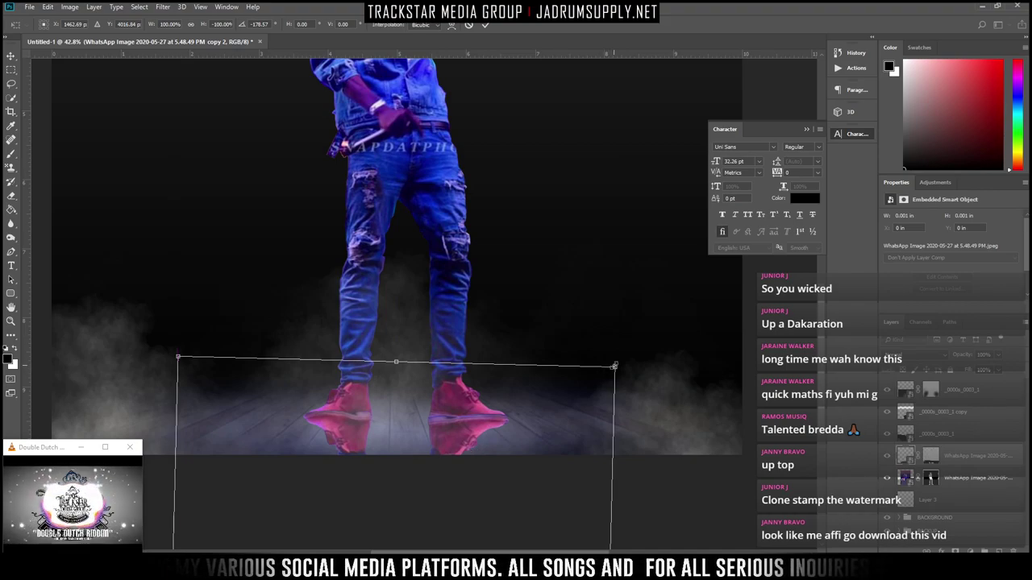
Scale the flipped figure copy to about 97.3% and nudge it up against the soles of the shoes
{"action": "left_click_drag", "start_coordinate": [614, 367], "coordinate": [610, 371]}
{"action": "left_click_drag", "start_coordinate": [491, 444], "coordinate": [494, 438]}
{"action": "scroll", "coordinate": [442, 417], "scroll_direction": "up", "scroll_amount": 5}
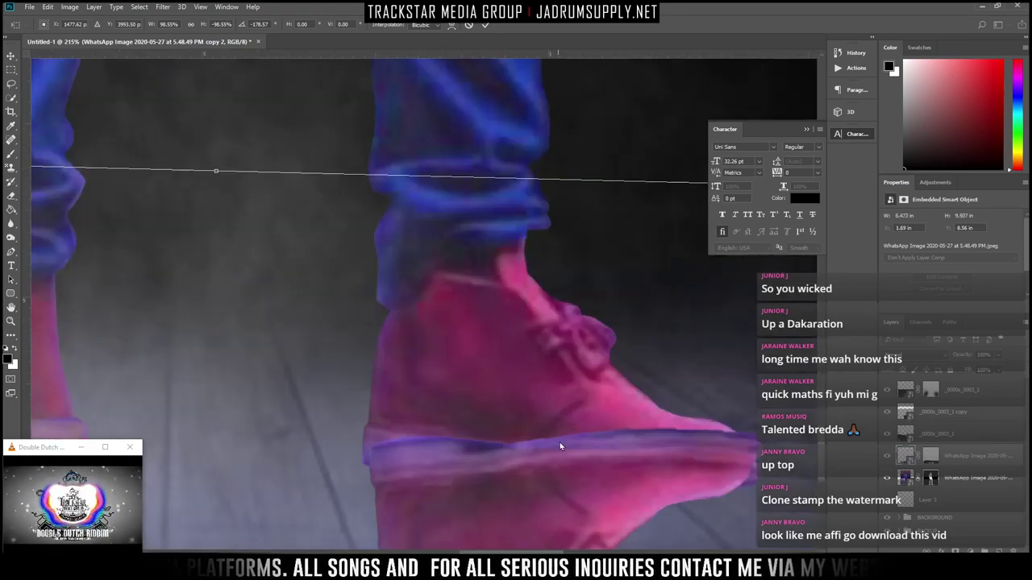
{"action": "scroll", "coordinate": [575, 450], "scroll_direction": "down", "scroll_amount": 5}
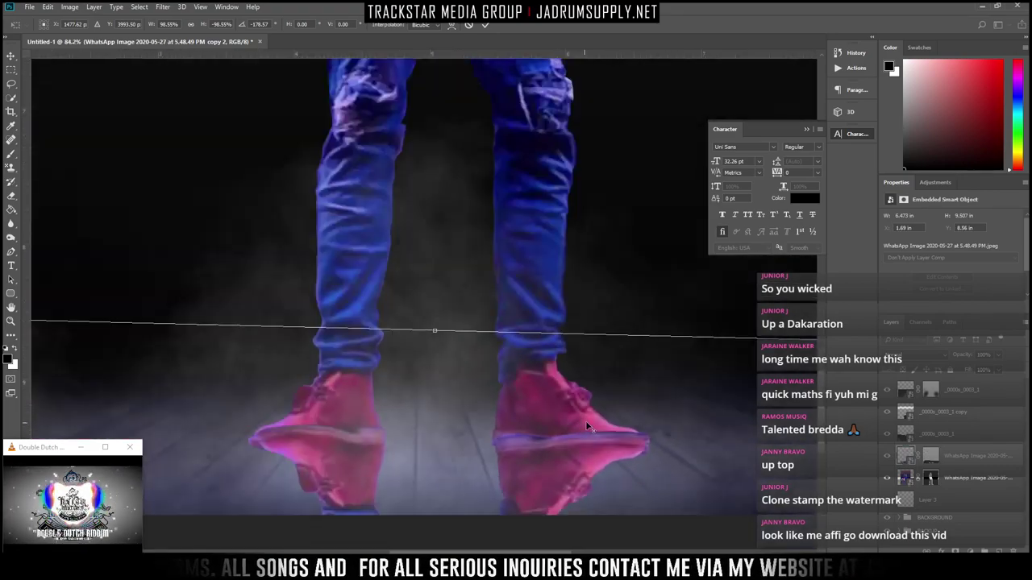
{"action": "left_click_drag", "start_coordinate": [773, 366], "coordinate": [770, 371]}
{"action": "left_click_drag", "start_coordinate": [661, 463], "coordinate": [659, 465]}
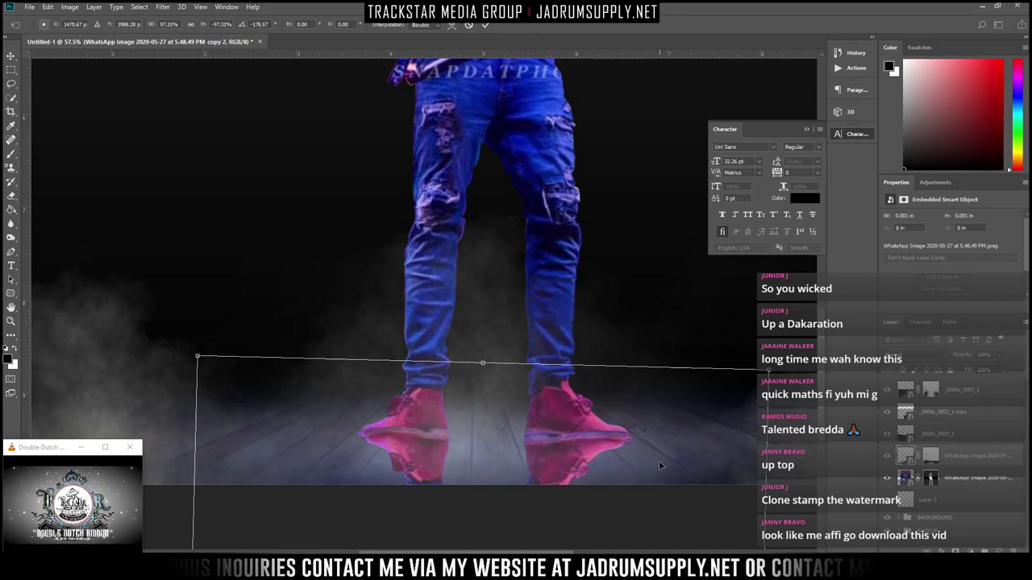
{"action": "key", "text": "Return"}
Move the flipped copy's layer directly beneath the original figure layer
{"action": "key", "text": "b"}
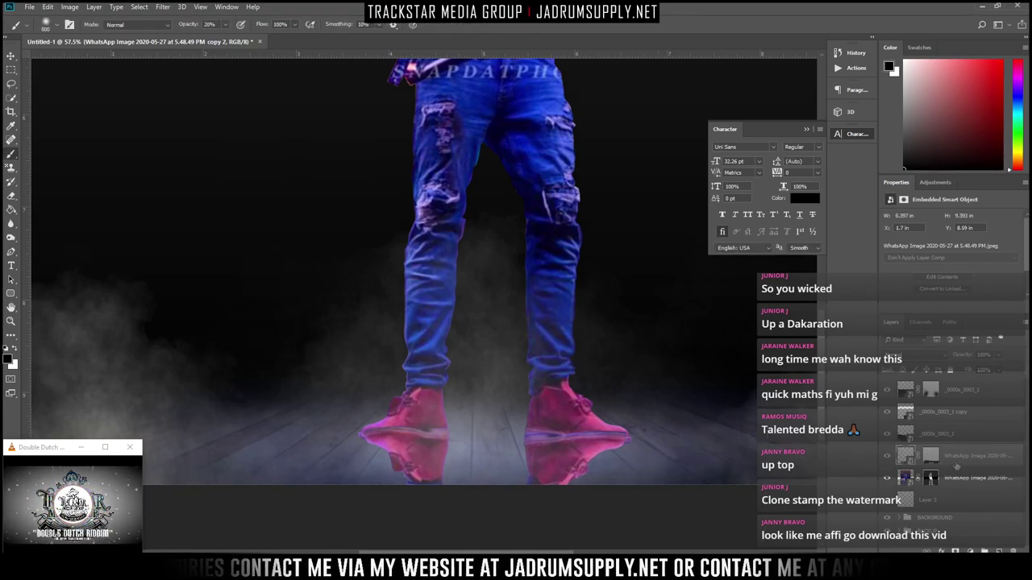
{"action": "left_click_drag", "start_coordinate": [963, 489], "coordinate": [932, 464]}
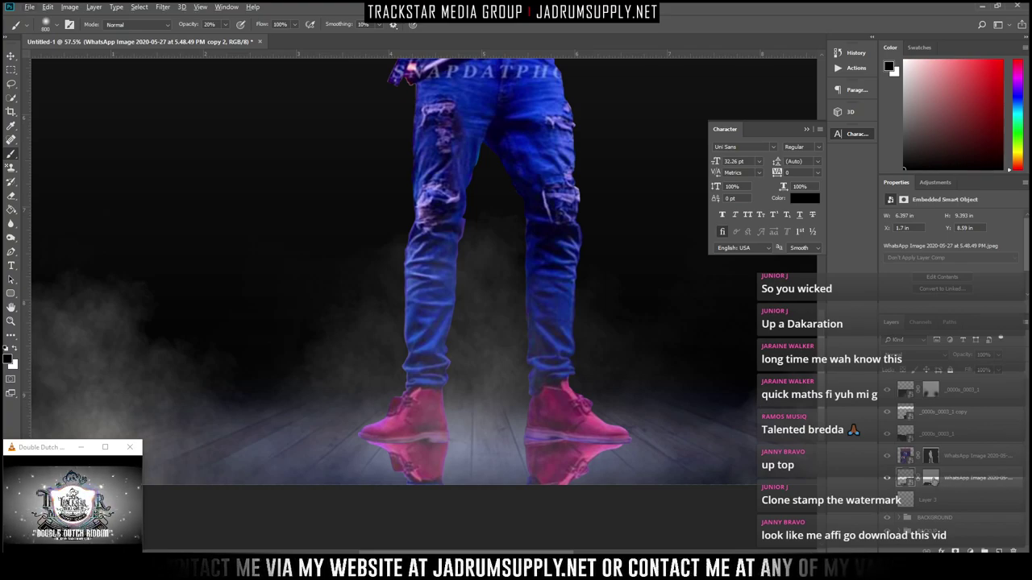
{"action": "right_click", "coordinate": [932, 481]}
{"action": "left_click", "coordinate": [963, 478]}
{"action": "key", "text": "Escape"}
Rasterize the flipped copy's layer and apply its layer mask
{"action": "right_click", "coordinate": [965, 482]}
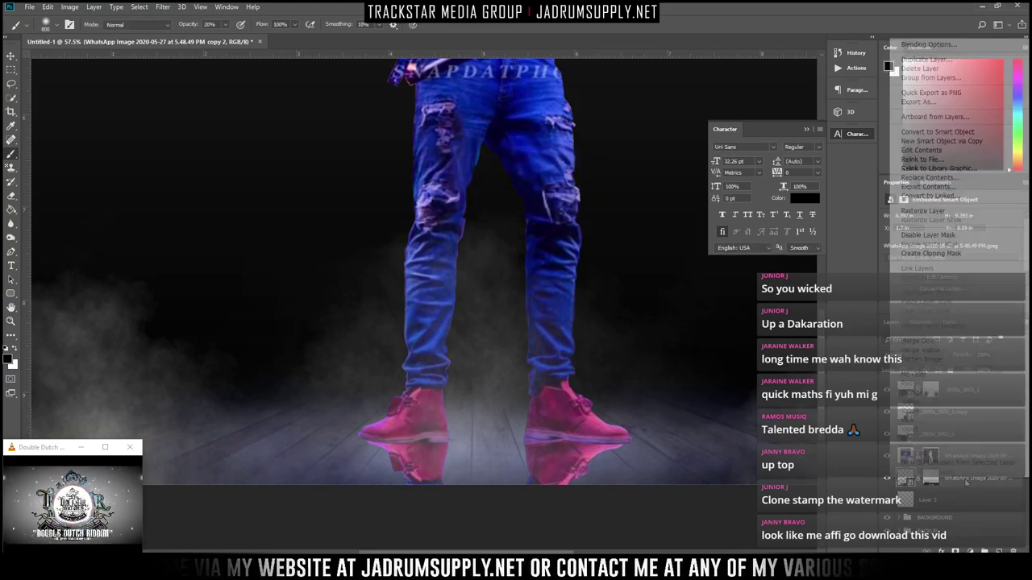
{"action": "left_click", "coordinate": [923, 211]}
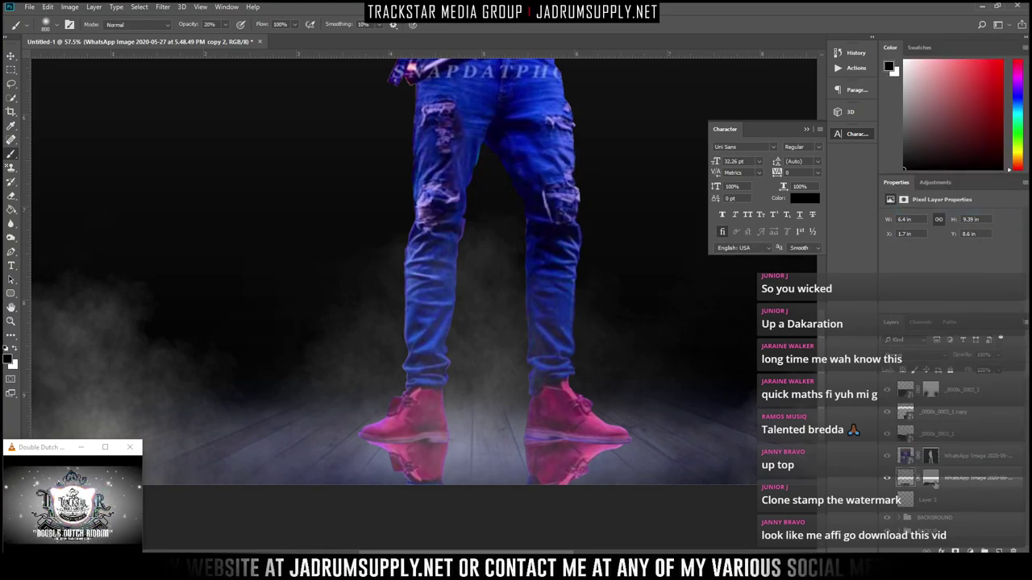
{"action": "right_click", "coordinate": [934, 483]}
{"action": "left_click", "coordinate": [961, 413]}
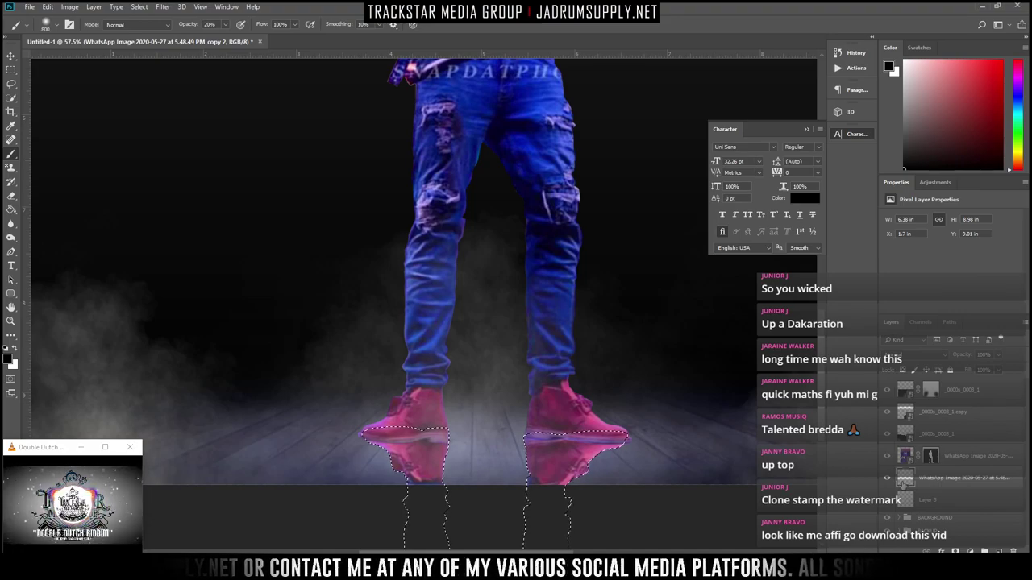
Fill the flipped copy's silhouette with black, deselect it and rename the layer SHADOW
{"action": "key", "text": "alt+BackSpace"}
{"action": "key", "text": "Return"}
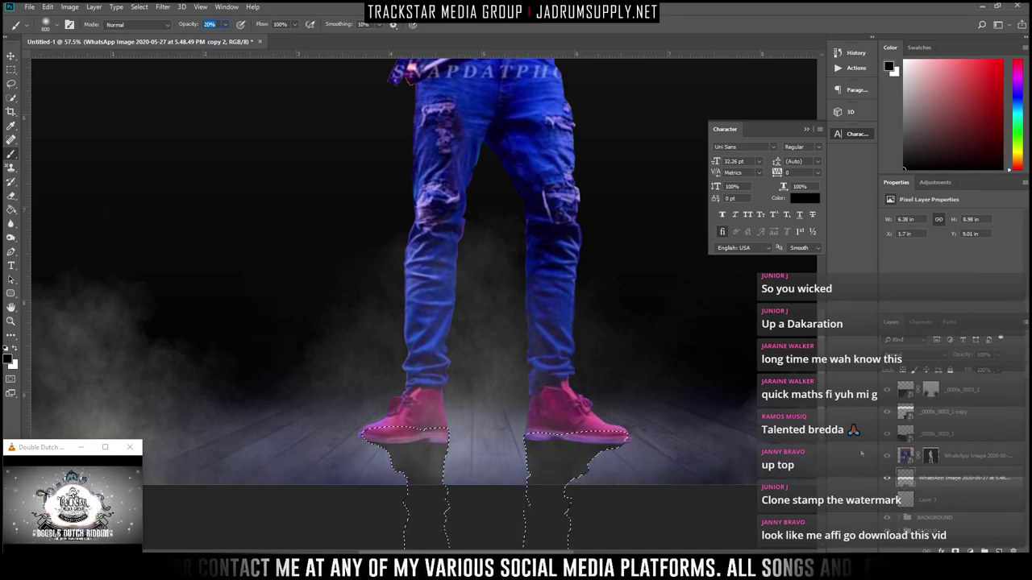
{"action": "key", "text": "ctrl+d"}
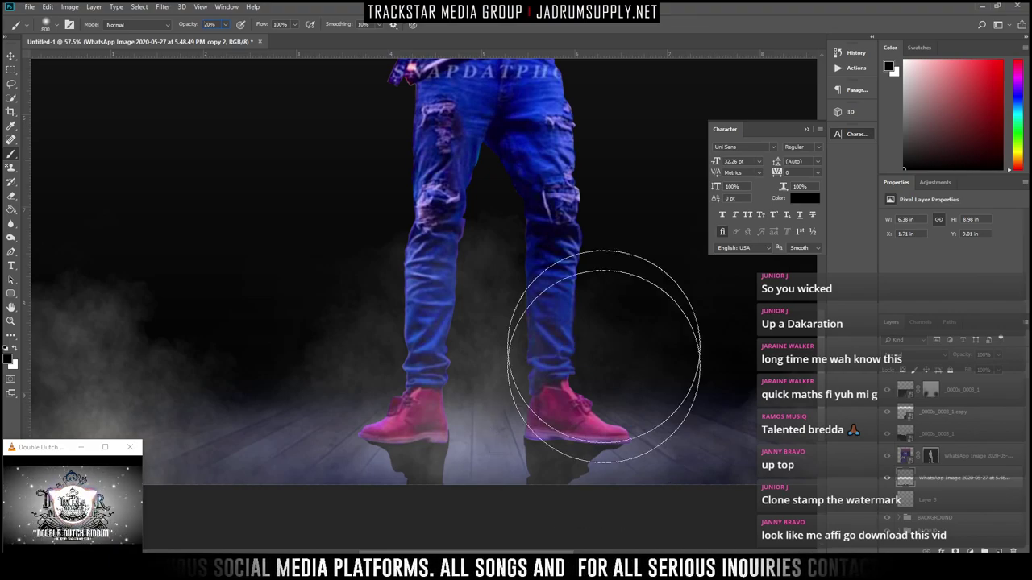
{"action": "left_click", "coordinate": [190, 98]}
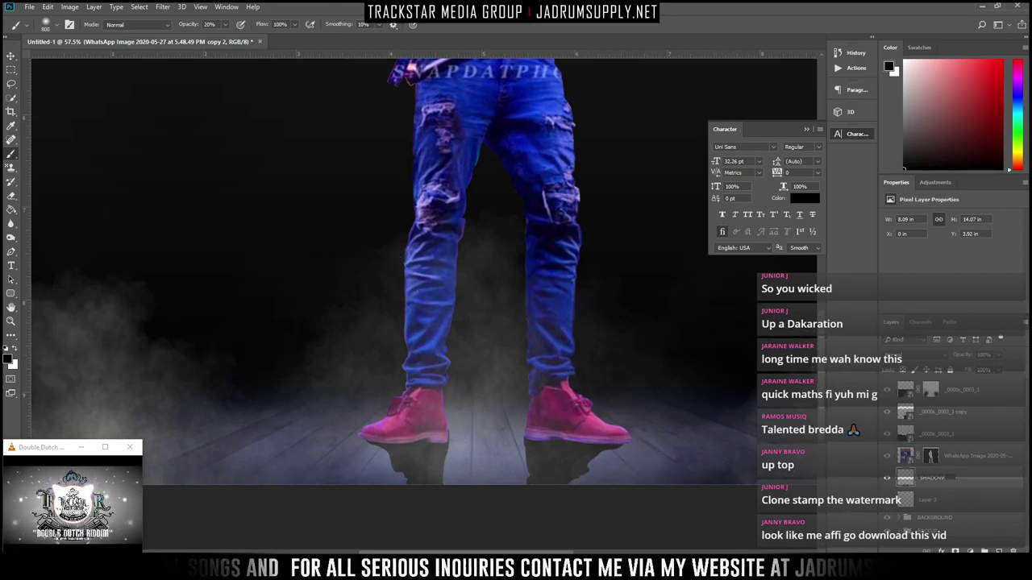
{"action": "left_click", "coordinate": [927, 478]}
Apply a Motion Blur to the SHADOW layer with an angle of 0° and a distance of 38 pixels
{"action": "left_click", "coordinate": [162, 7]}
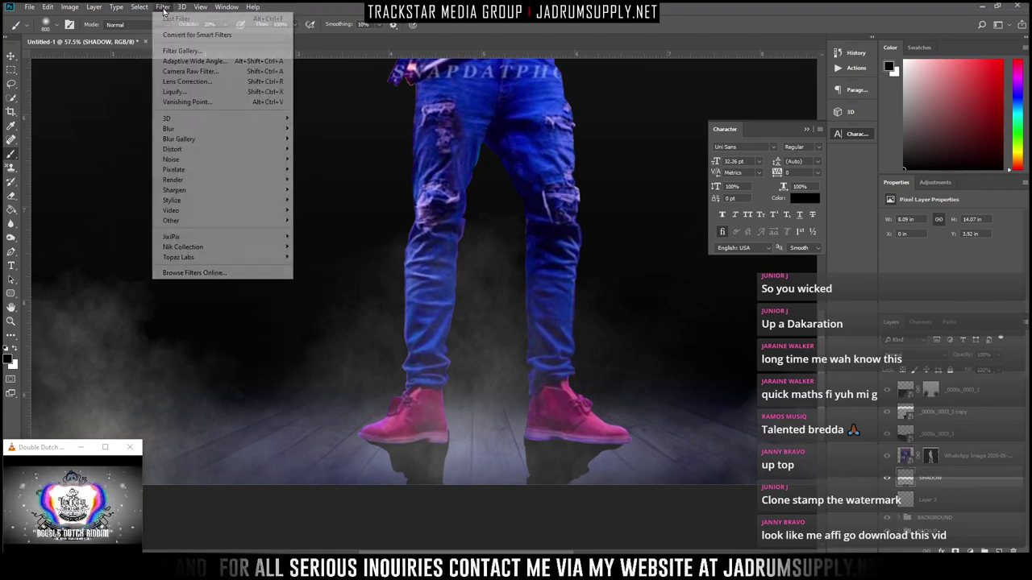
{"action": "mouse_move", "coordinate": [201, 129]}
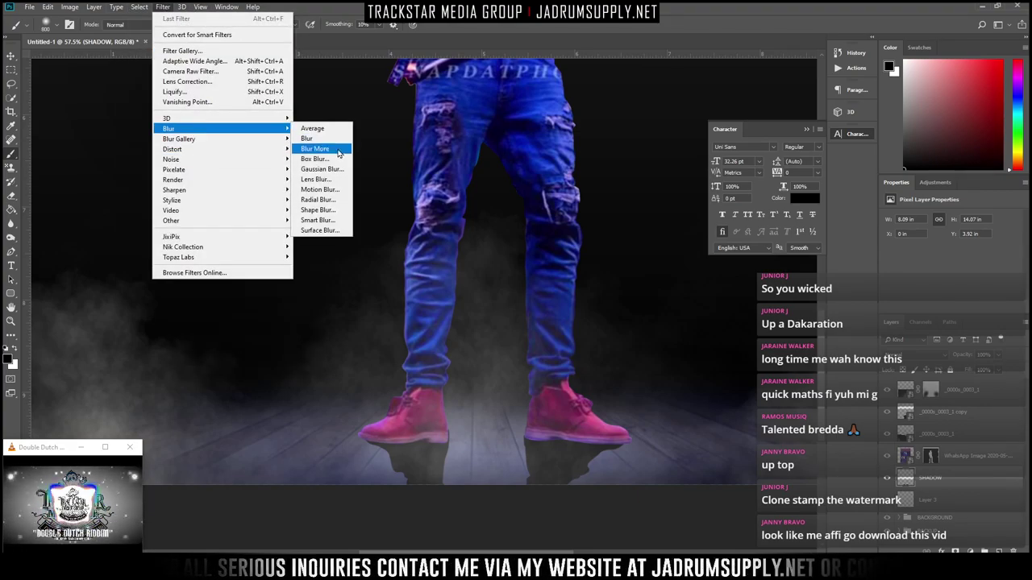
{"action": "left_click", "coordinate": [321, 189]}
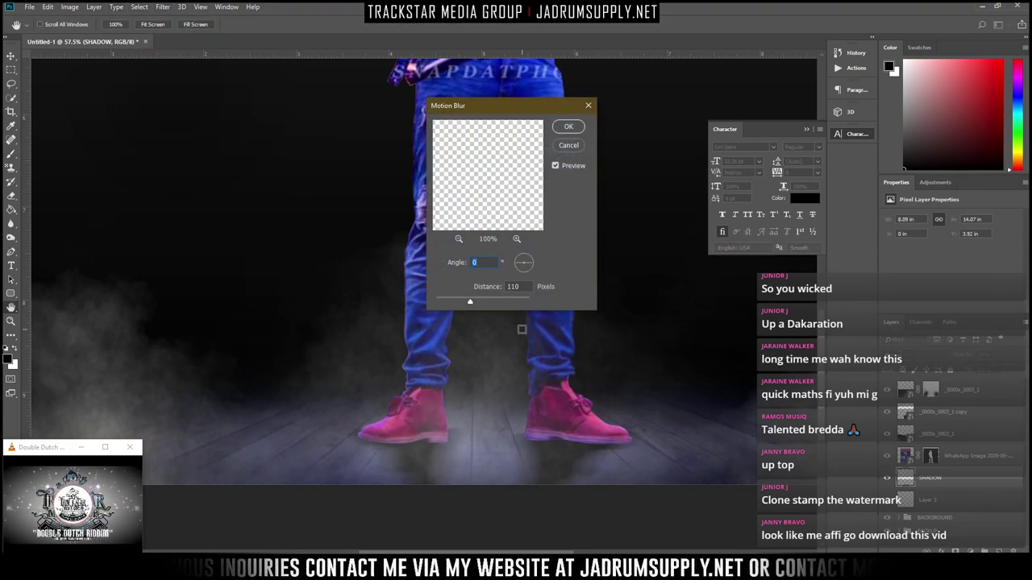
{"action": "left_click_drag", "start_coordinate": [470, 300], "coordinate": [456, 303]}
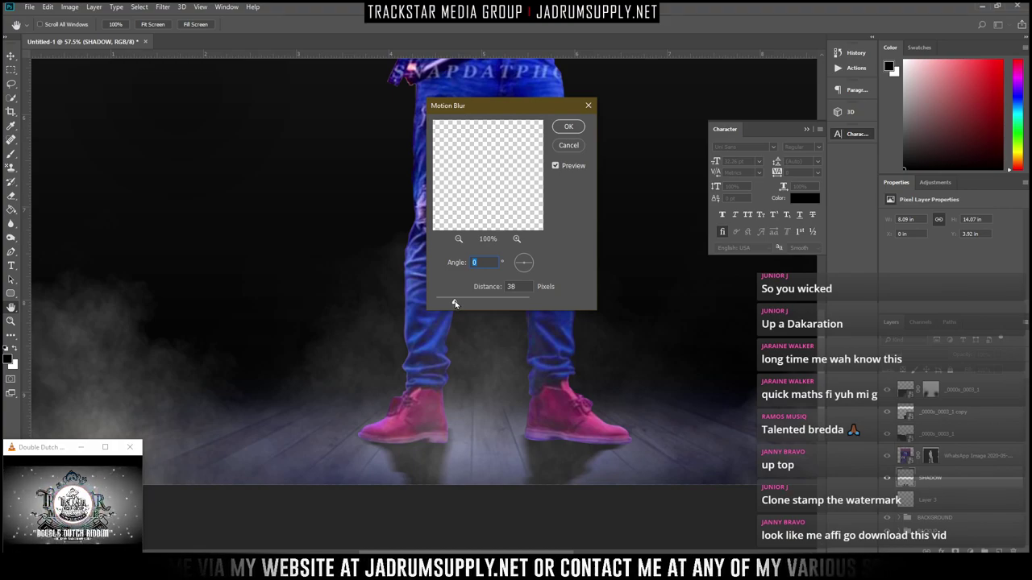
{"action": "left_click", "coordinate": [567, 126]}
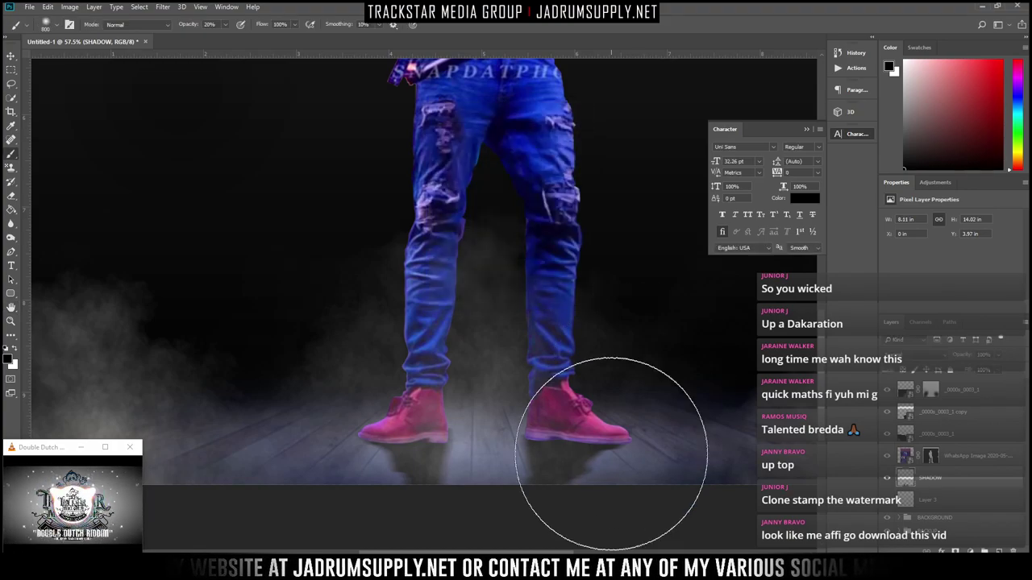
Nudge the SHADOW layer down by about 9 px beneath the shoes
{"action": "key", "text": "ctrl+t"}
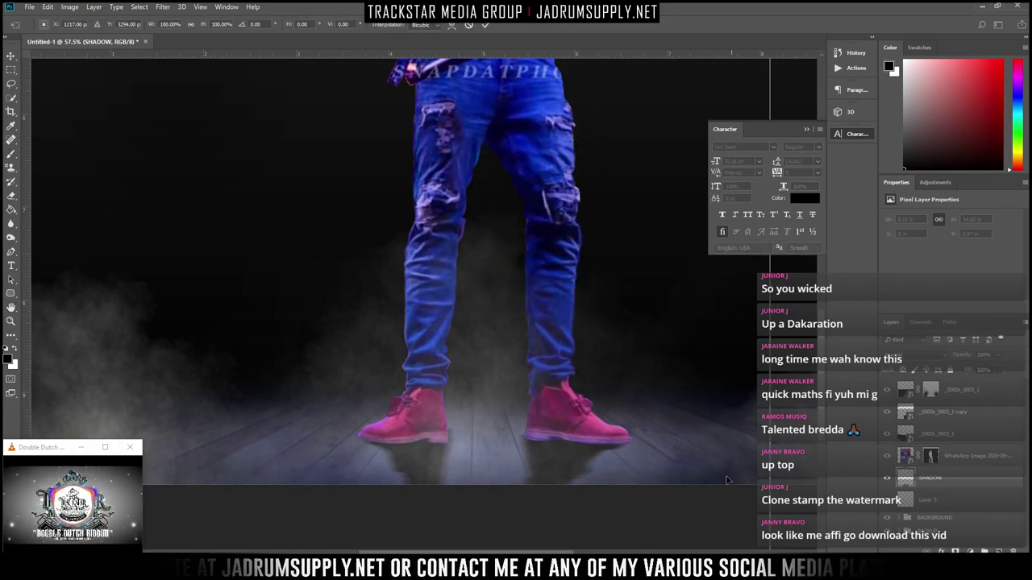
{"action": "left_click_drag", "start_coordinate": [612, 445], "coordinate": [612, 449]}
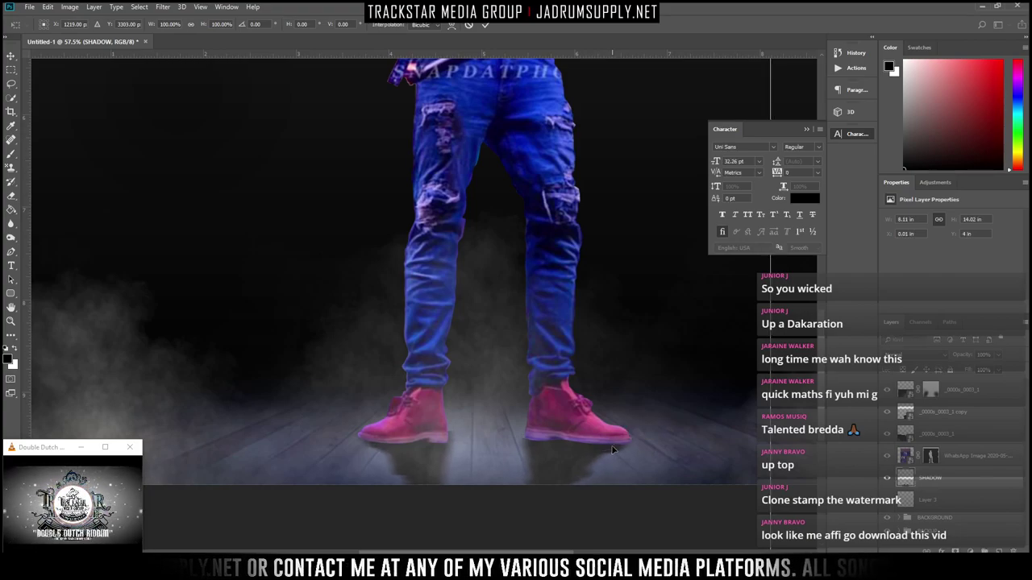
{"action": "key", "text": "Return"}
Add a layer mask to the SHADOW layer and fade the shadow with a black brush at 5% opacity, enlarged to 250 px
{"action": "scroll", "coordinate": [447, 429], "scroll_direction": "up", "scroll_amount": 3}
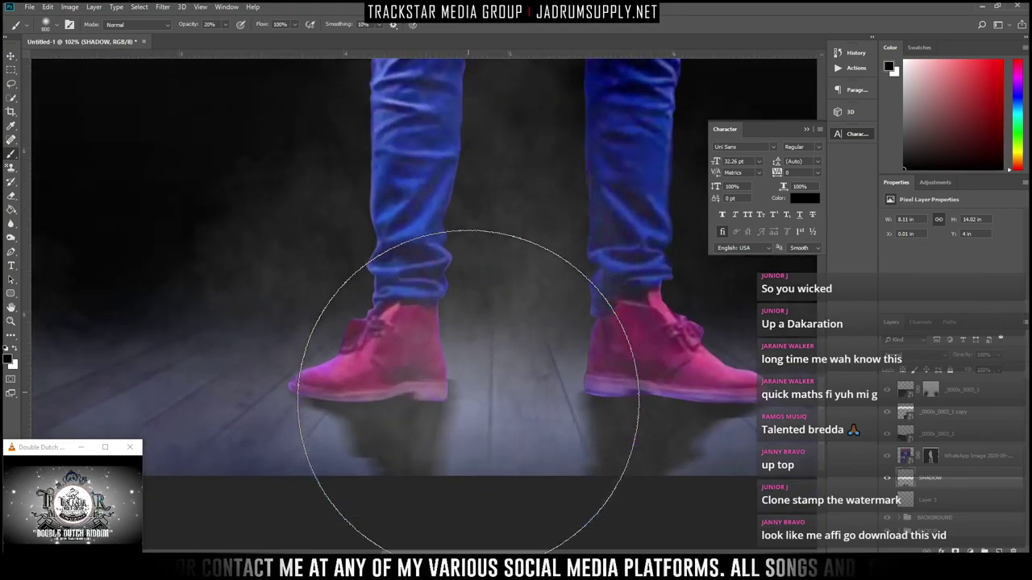
{"action": "key", "text": "bracketleft"}
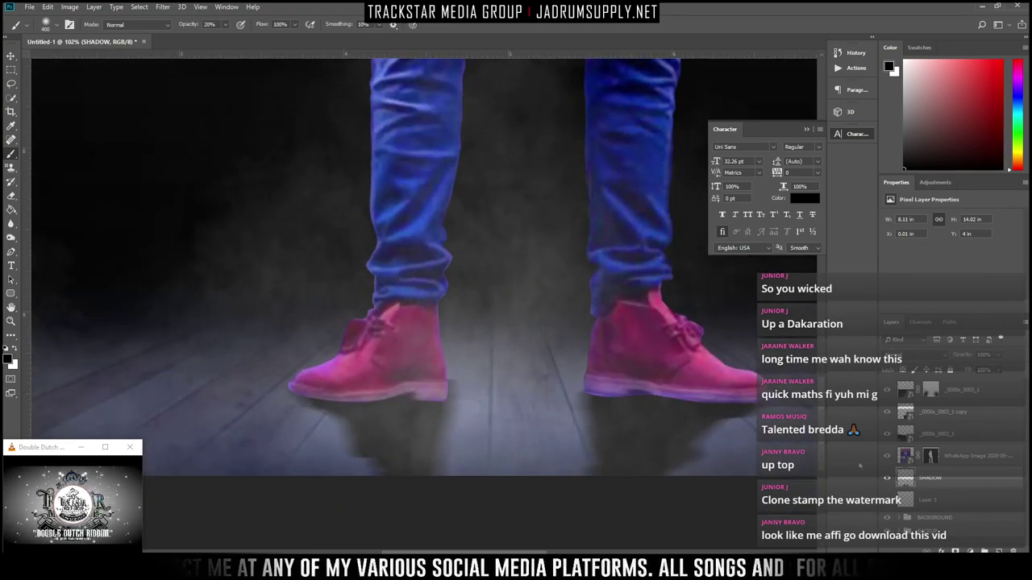
{"action": "left_click", "coordinate": [960, 550]}
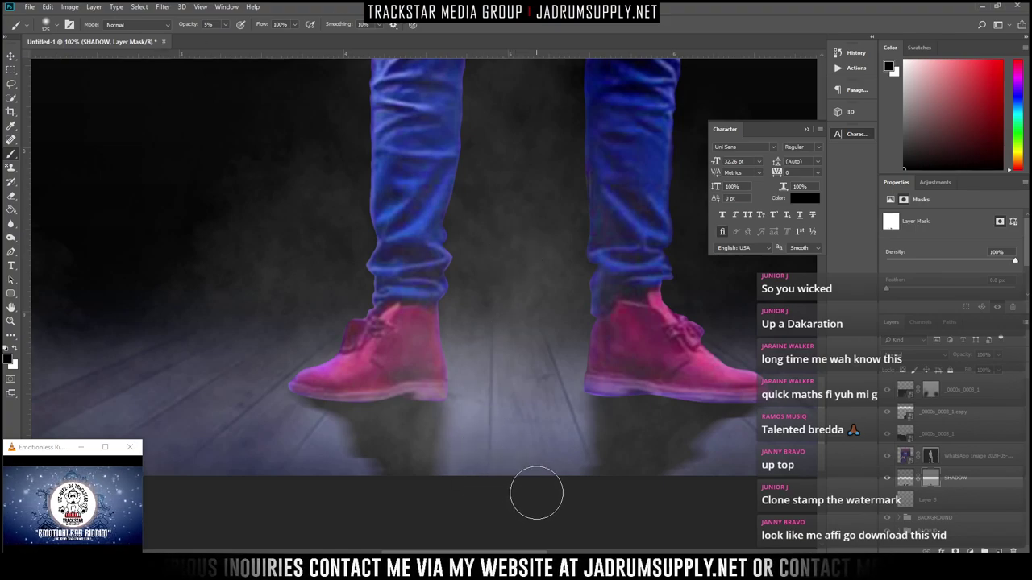
{"action": "key", "text": "bracketright"}
{"action": "key", "text": "bracketright"}
{"action": "key", "text": "bracketright"}
{"action": "key", "text": "bracketright"}
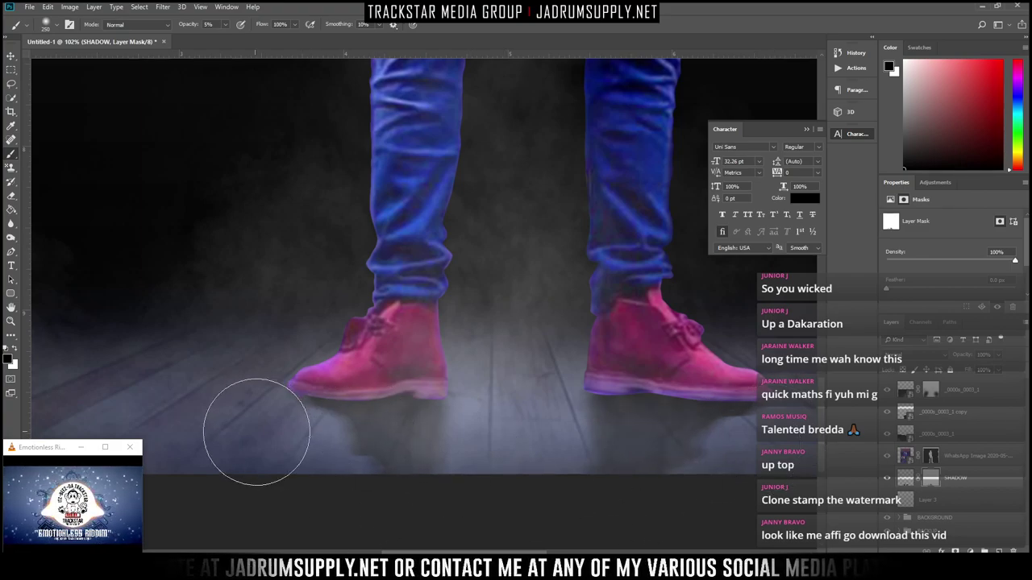
Check the whole composition and fade the shadow around the shoes further on its layer mask
{"action": "scroll", "coordinate": [497, 307], "scroll_direction": "down", "scroll_amount": 6}
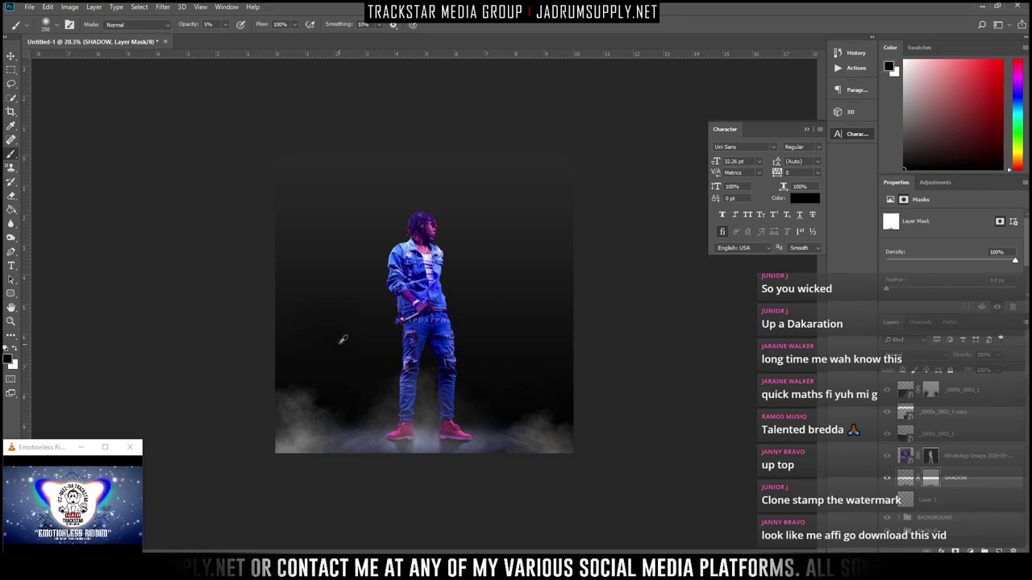
{"action": "scroll", "coordinate": [343, 339], "scroll_direction": "up", "scroll_amount": 1}
{"action": "scroll", "coordinate": [373, 443], "scroll_direction": "up", "scroll_amount": 1}
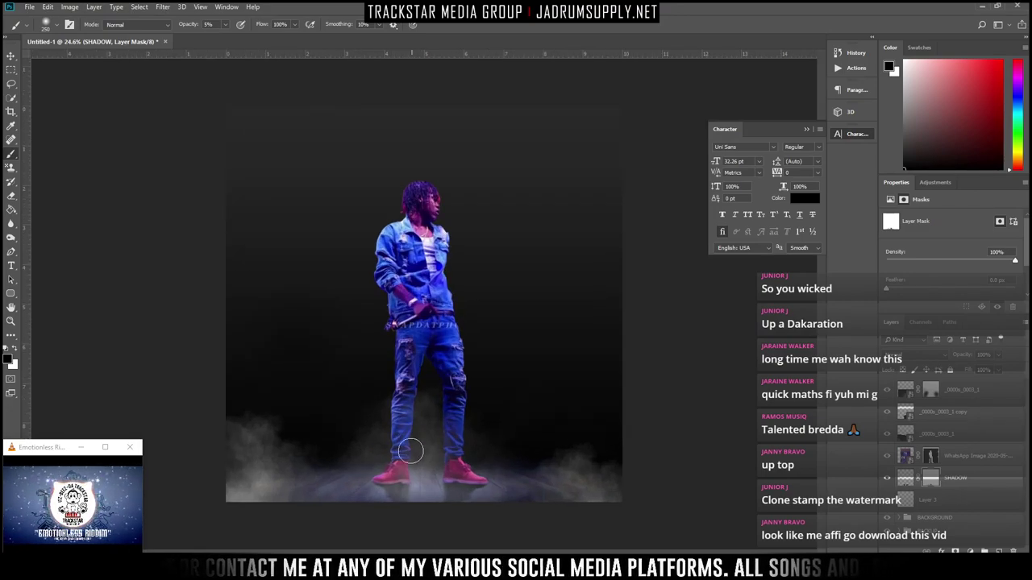
{"action": "scroll", "coordinate": [410, 452], "scroll_direction": "up", "scroll_amount": 10}
{"action": "scroll", "coordinate": [629, 358], "scroll_direction": "down", "scroll_amount": 8}
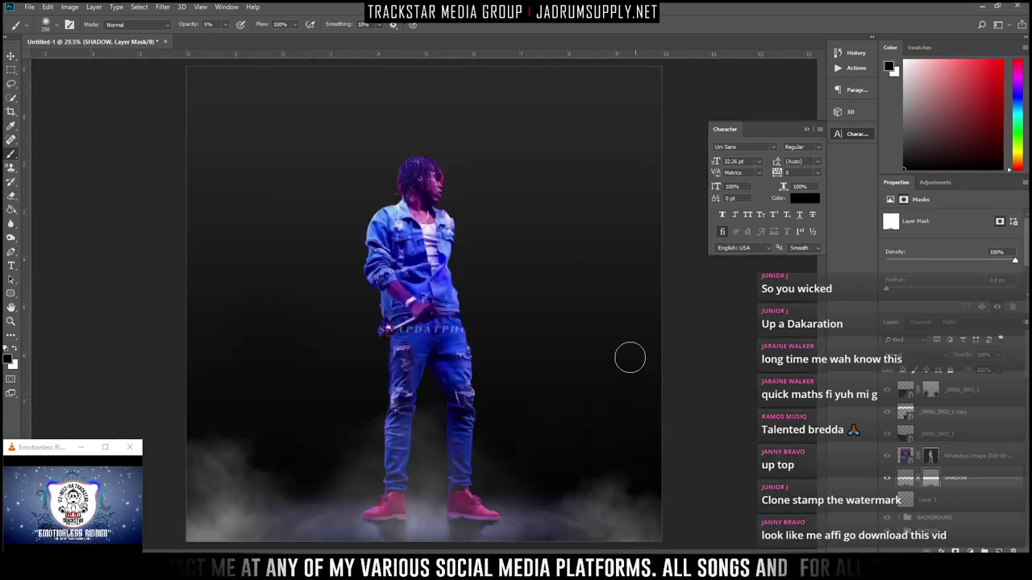
{"action": "scroll", "coordinate": [452, 393], "scroll_direction": "up", "scroll_amount": 5}
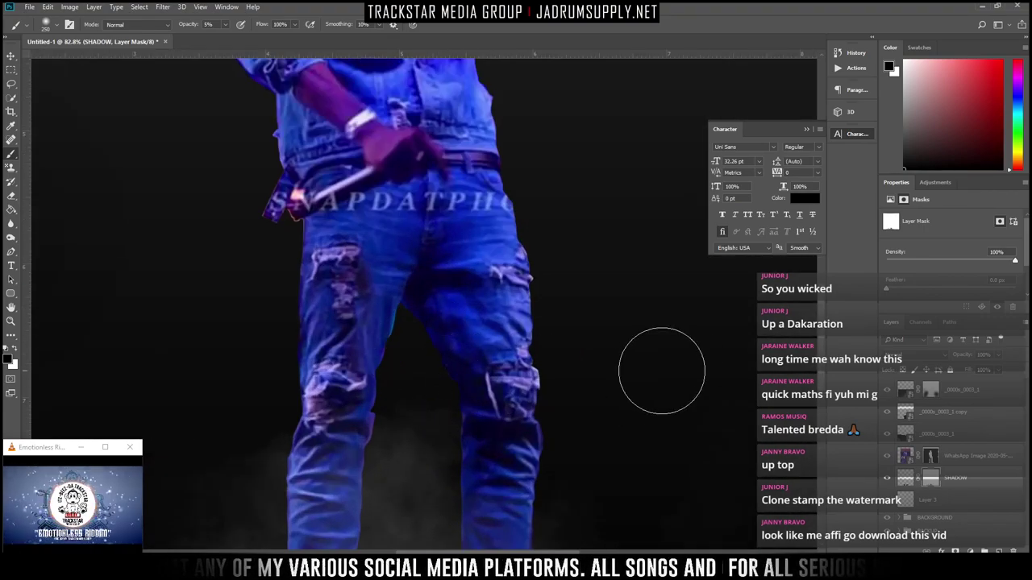
{"action": "right_click", "coordinate": [661, 368]}
{"action": "left_click", "coordinate": [528, 138]}
{"action": "left_click_drag", "start_coordinate": [627, 349], "coordinate": [680, 36]}
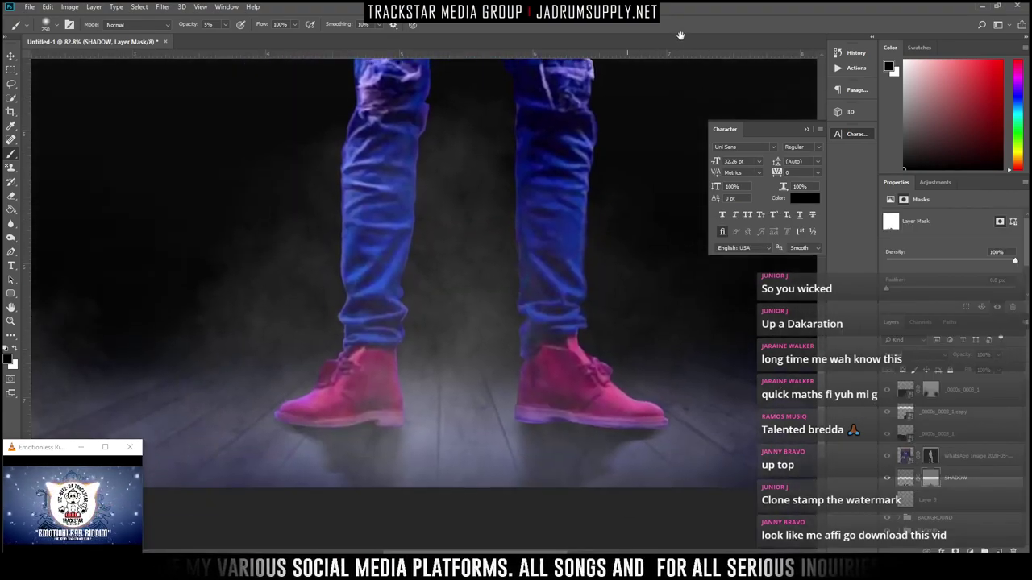
{"action": "left_click_drag", "start_coordinate": [224, 432], "coordinate": [236, 403]}
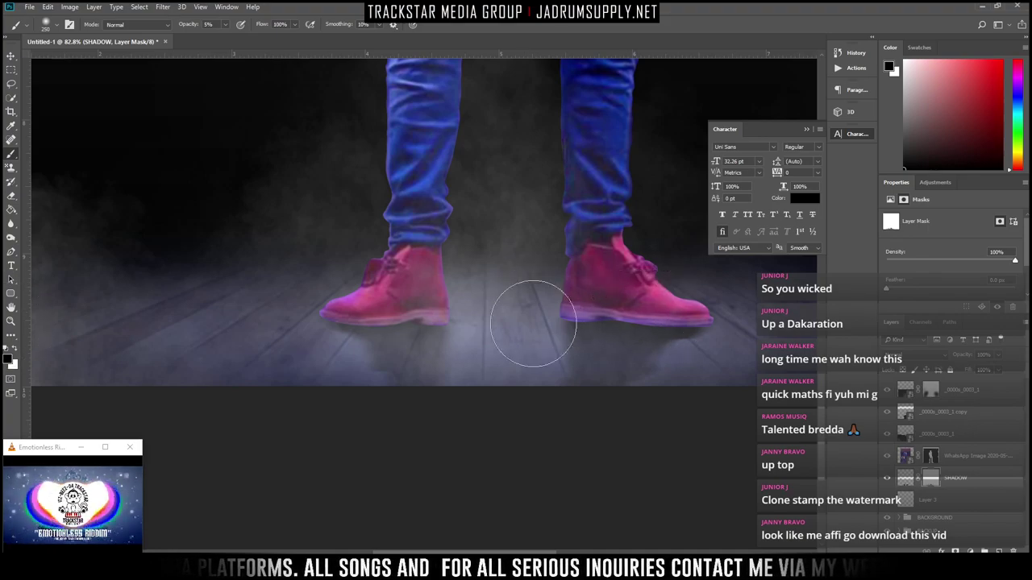
Group the figure layer with the SHADOW layer and name the group SLIVA
{"action": "scroll", "coordinate": [540, 318], "scroll_direction": "down", "scroll_amount": 5}
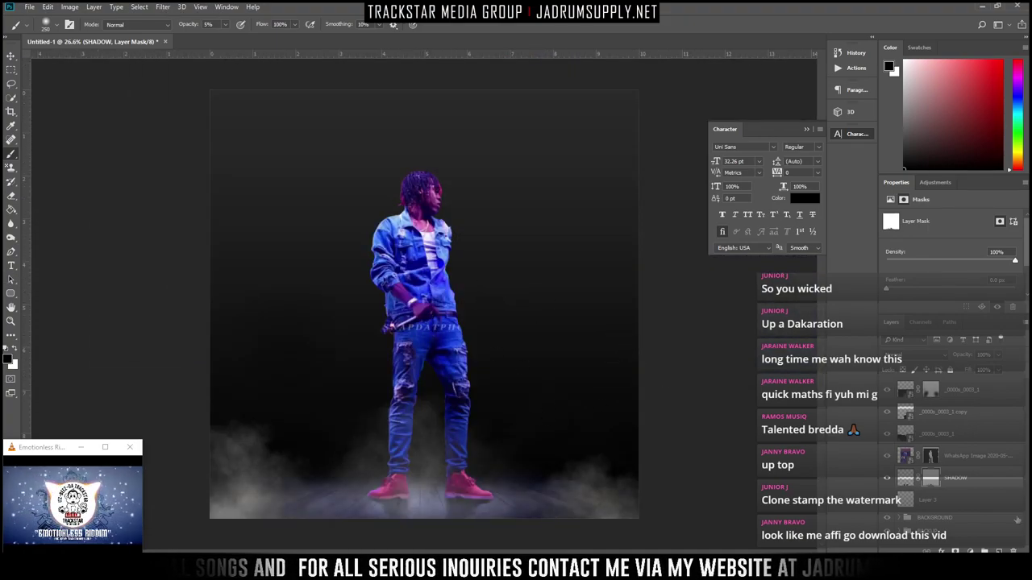
{"action": "left_click", "coordinate": [967, 462], "text": "shift"}
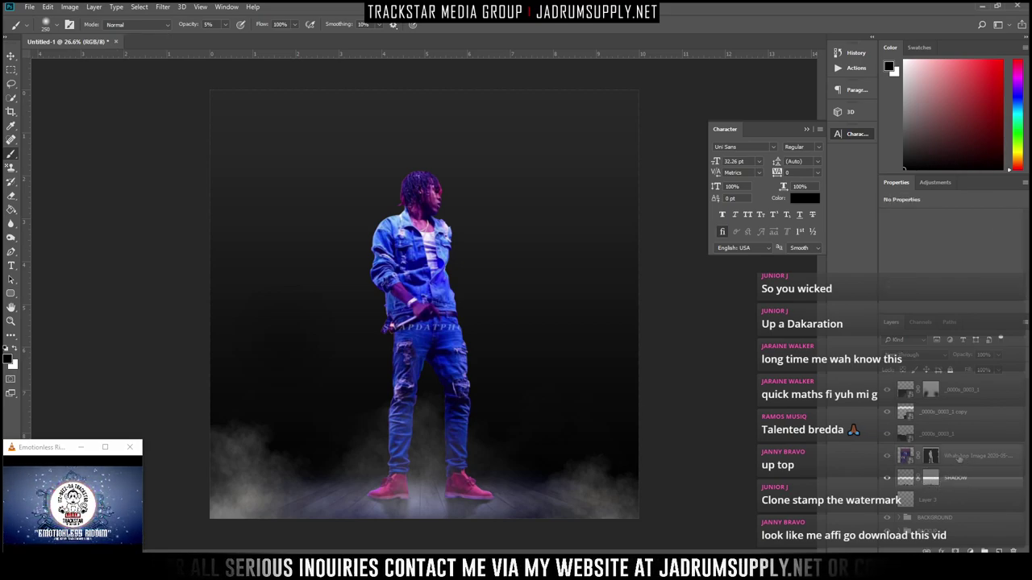
{"action": "key", "text": "ctrl+g"}
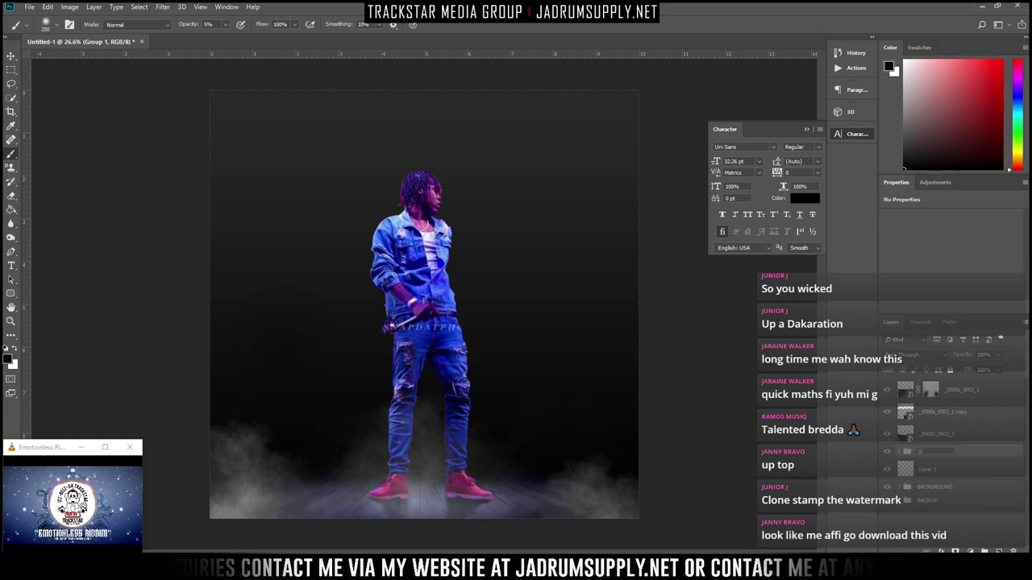
{"action": "left_click", "coordinate": [933, 456]}
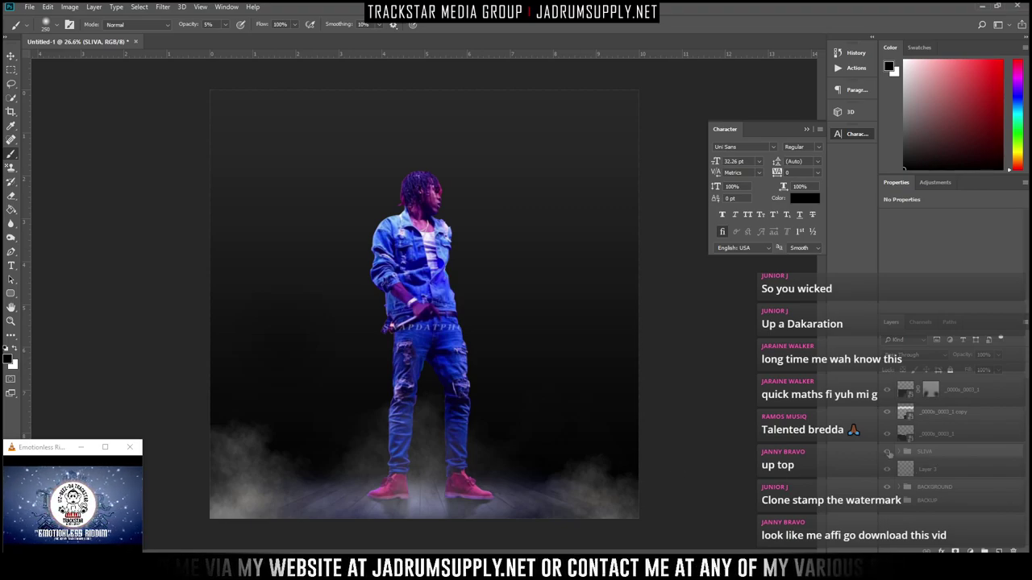
Label the SLIVA group yellow and clear the color label from the smoke layer directly above it
{"action": "right_click", "coordinate": [885, 452]}
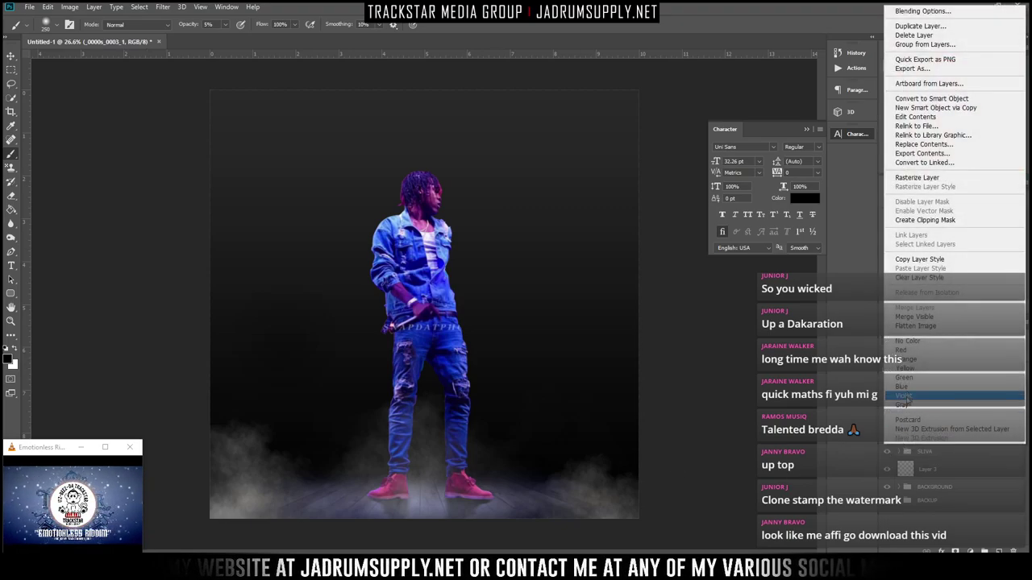
{"action": "left_click", "coordinate": [904, 368]}
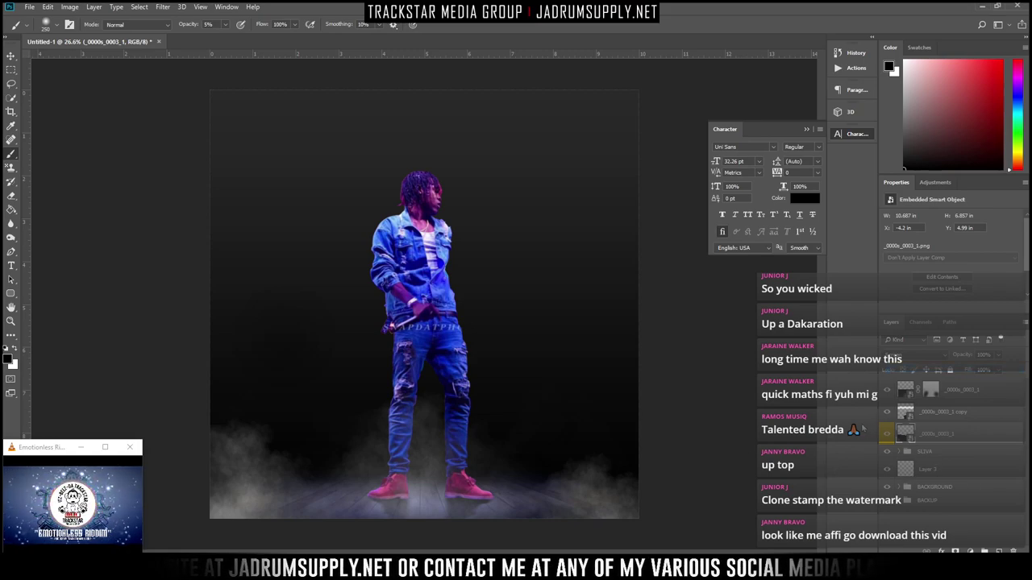
{"action": "right_click", "coordinate": [885, 436]}
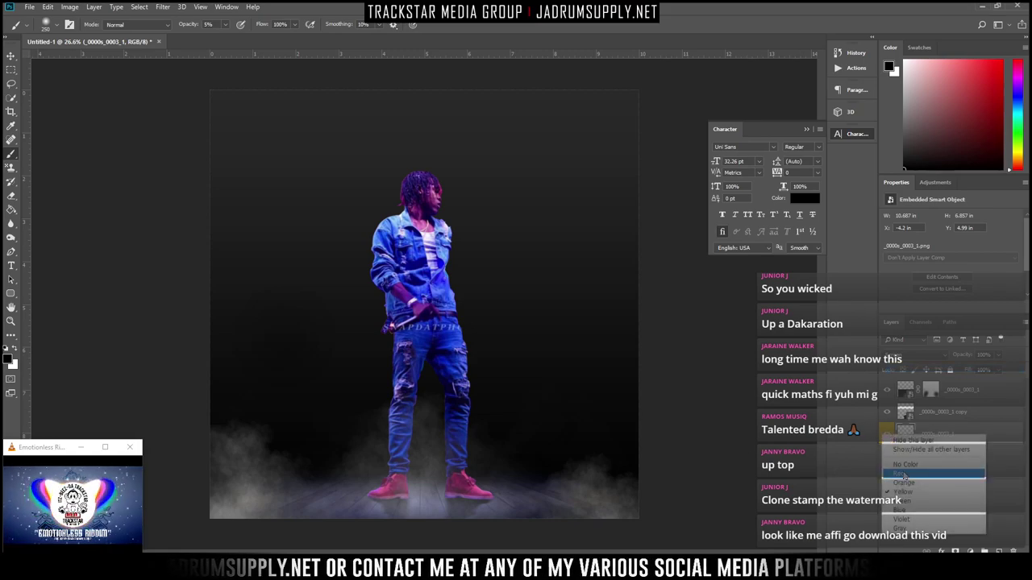
{"action": "left_click", "coordinate": [898, 467]}
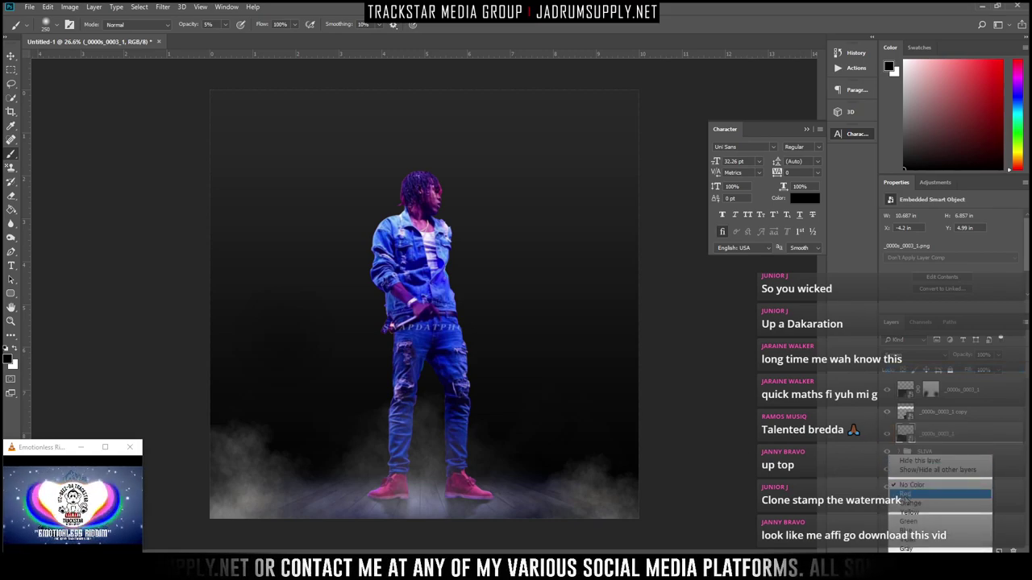
{"action": "left_click", "coordinate": [919, 452]}
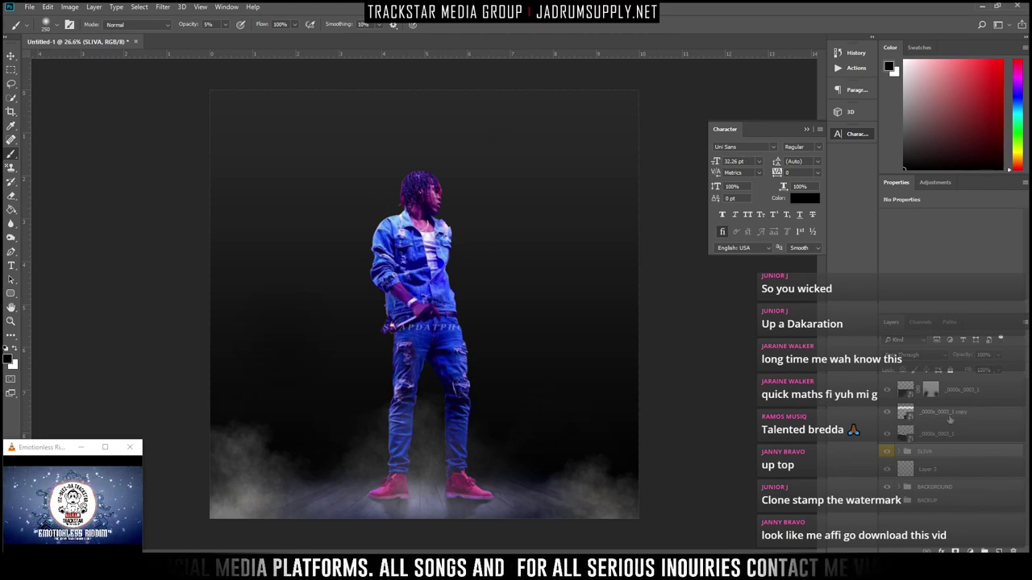
Group the three smoke layers above the SLIVA group and name the group SMOKE
{"action": "left_click", "coordinate": [935, 435]}
{"action": "left_click", "coordinate": [956, 392], "text": "shift"}
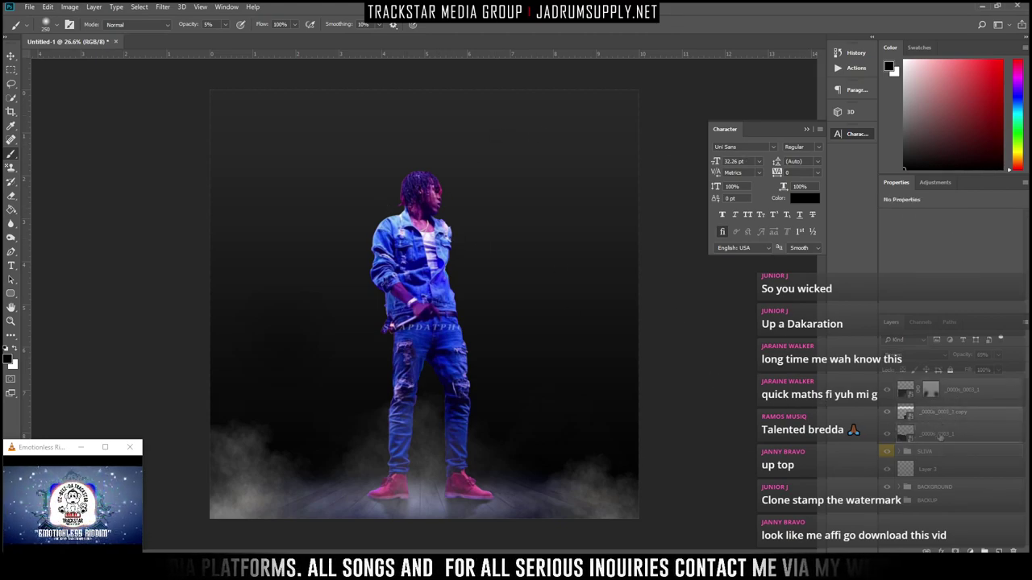
{"action": "key", "text": "ctrl+g"}
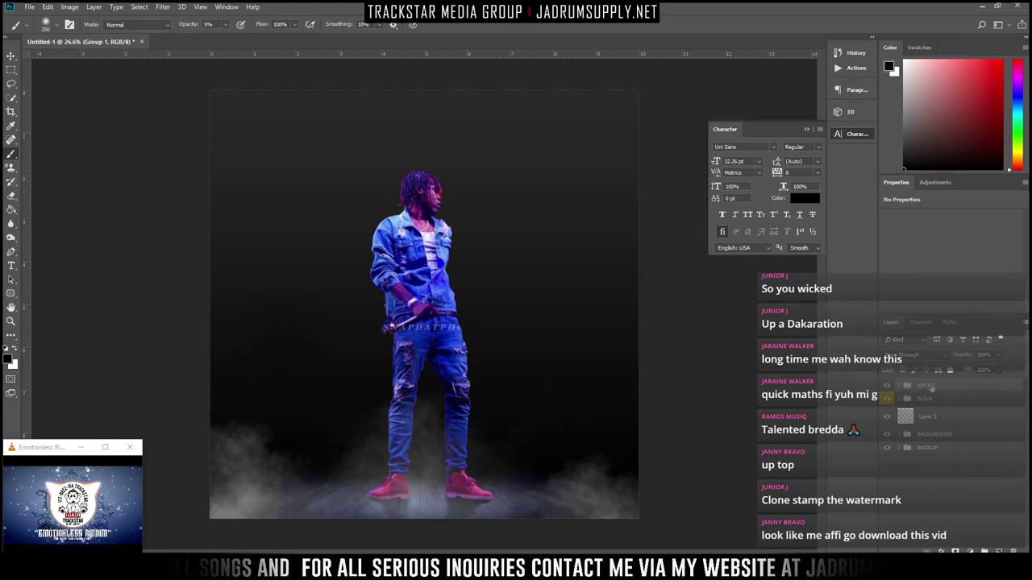
{"action": "left_click", "coordinate": [929, 386]}
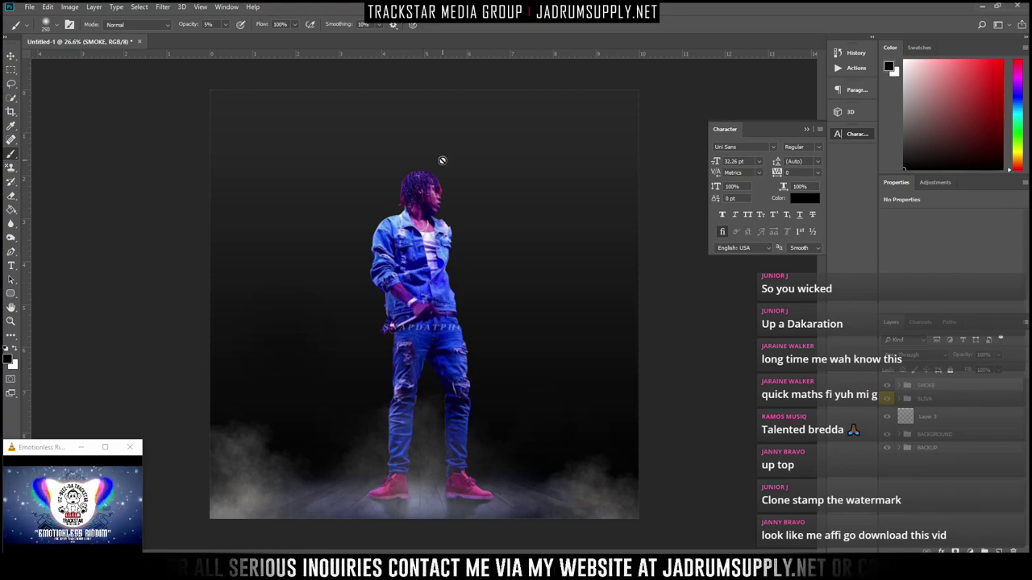
Switch to the browser and examine the empty-stage light beam reference image and its Shutterstock page, then return to the artwork
{"action": "key", "text": "alt+Tab"}
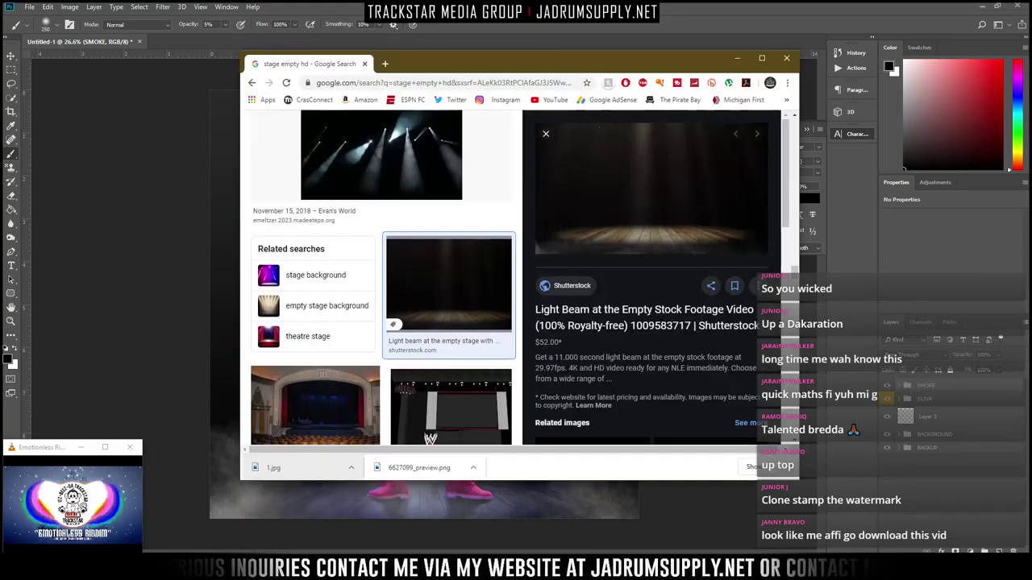
{"action": "scroll", "coordinate": [410, 244], "scroll_direction": "up", "scroll_amount": 6}
{"action": "scroll", "coordinate": [409, 244], "scroll_direction": "up", "scroll_amount": 8}
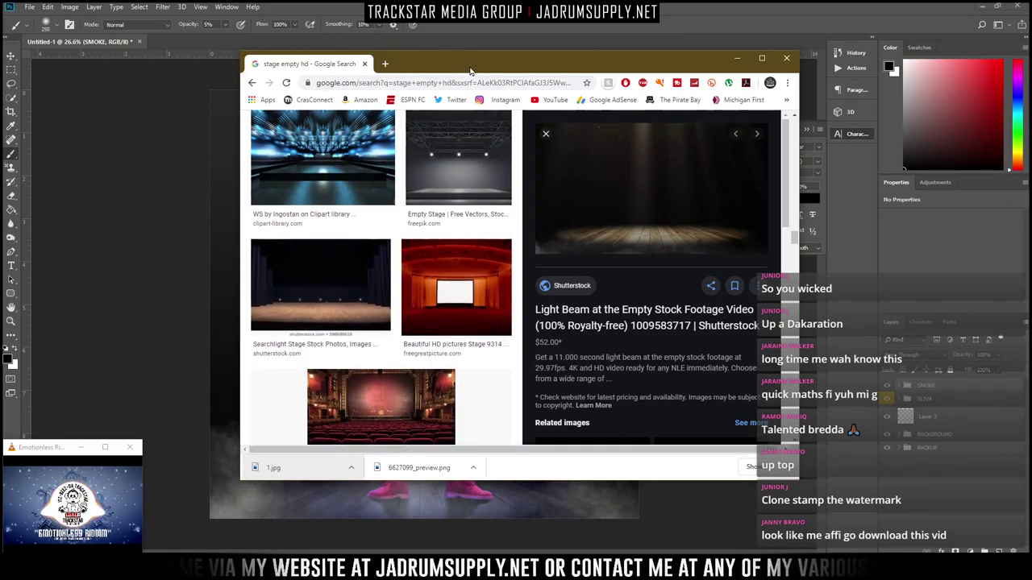
{"action": "left_click_drag", "start_coordinate": [472, 71], "coordinate": [333, 239]}
{"action": "scroll", "coordinate": [488, 365], "scroll_direction": "up", "scroll_amount": 2}
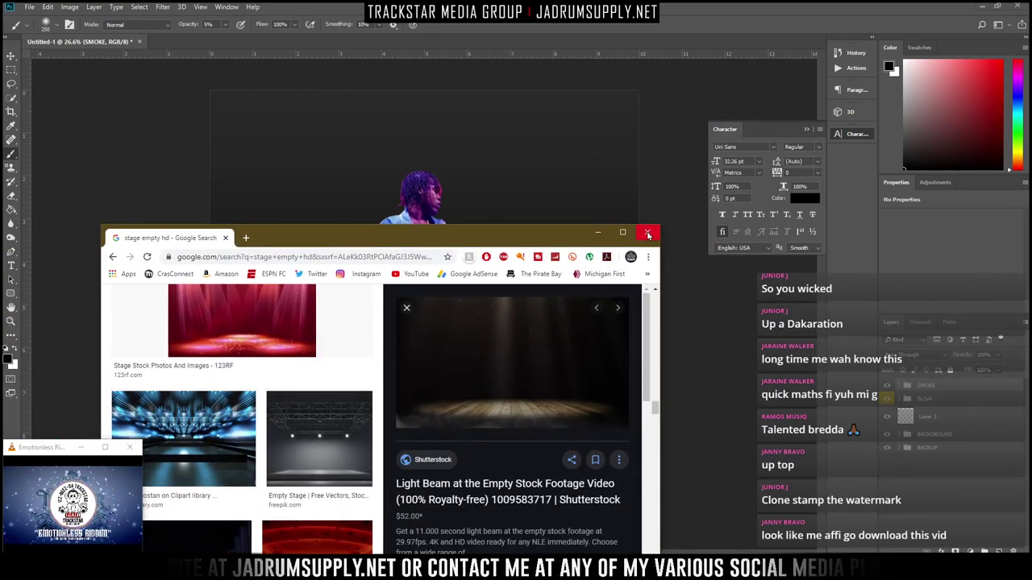
{"action": "left_click", "coordinate": [512, 361]}
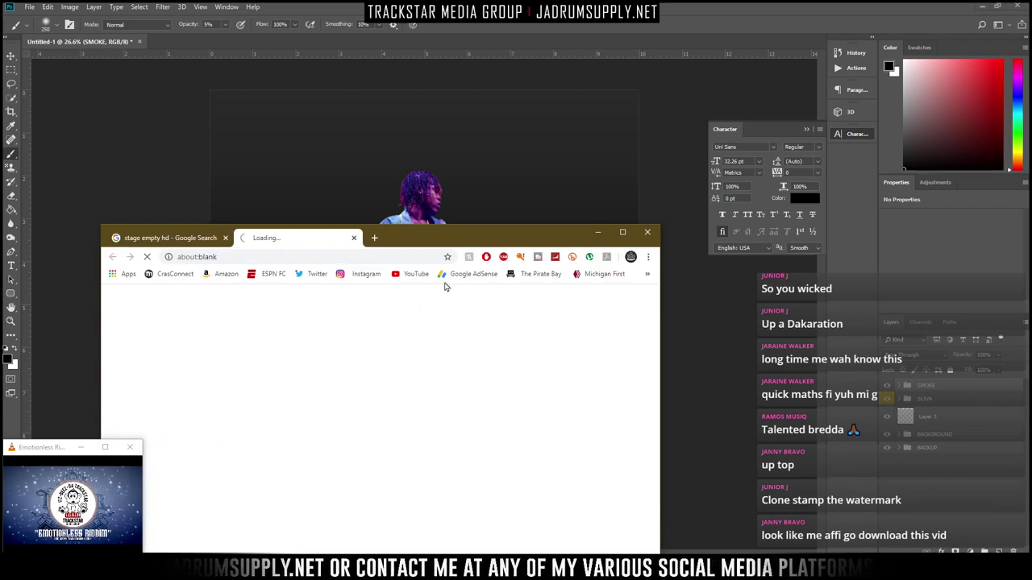
{"action": "left_click_drag", "start_coordinate": [410, 239], "coordinate": [504, 92]}
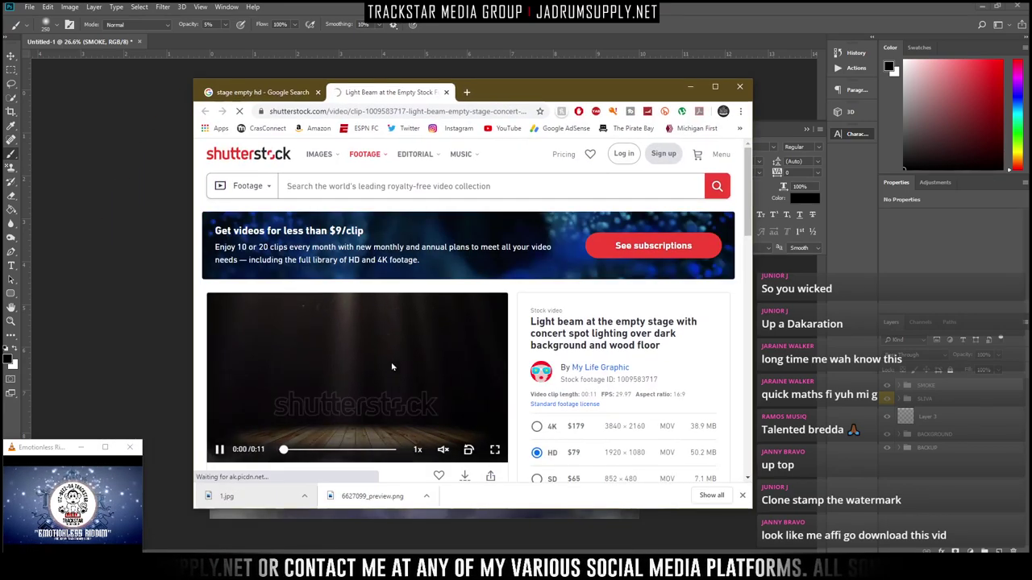
{"action": "left_click", "coordinate": [739, 86]}
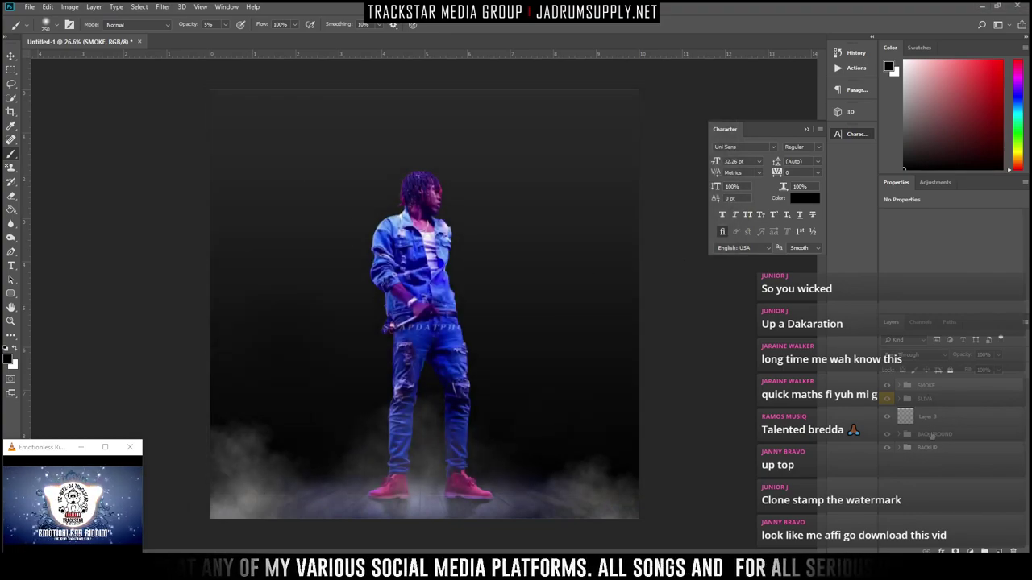
Create a new layer above the BACKGROUND group and choose the second 2476 px brush in the SS-light-beams set
{"action": "left_click", "coordinate": [933, 435]}
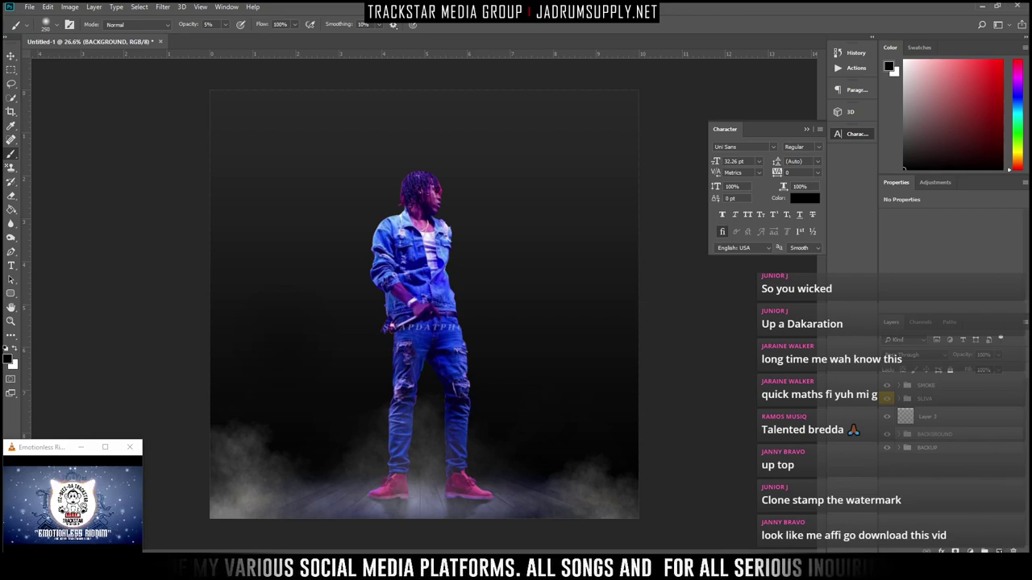
{"action": "left_click", "coordinate": [998, 552]}
{"action": "right_click", "coordinate": [500, 189]}
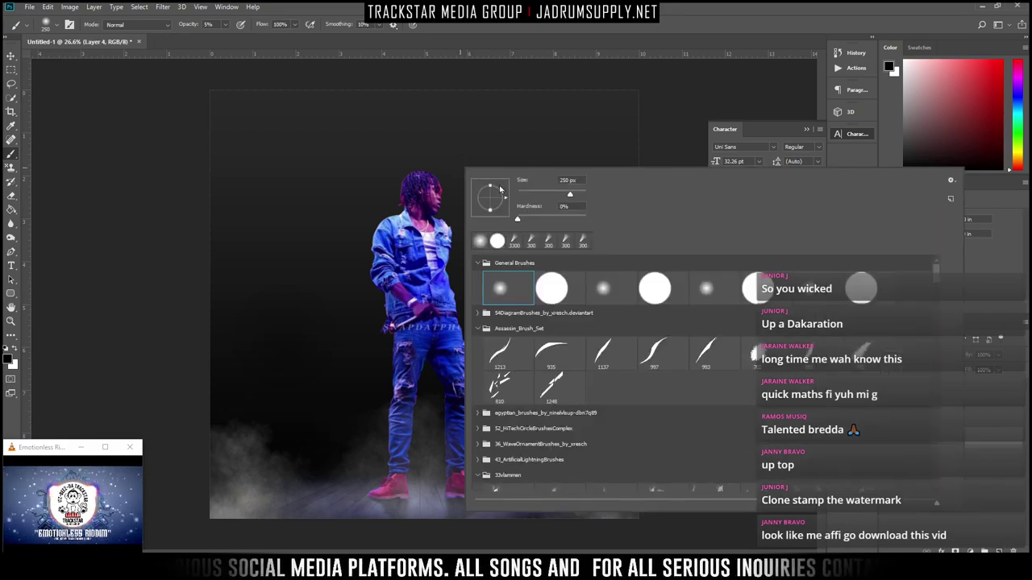
{"action": "scroll", "coordinate": [556, 440], "scroll_direction": "down", "scroll_amount": 2}
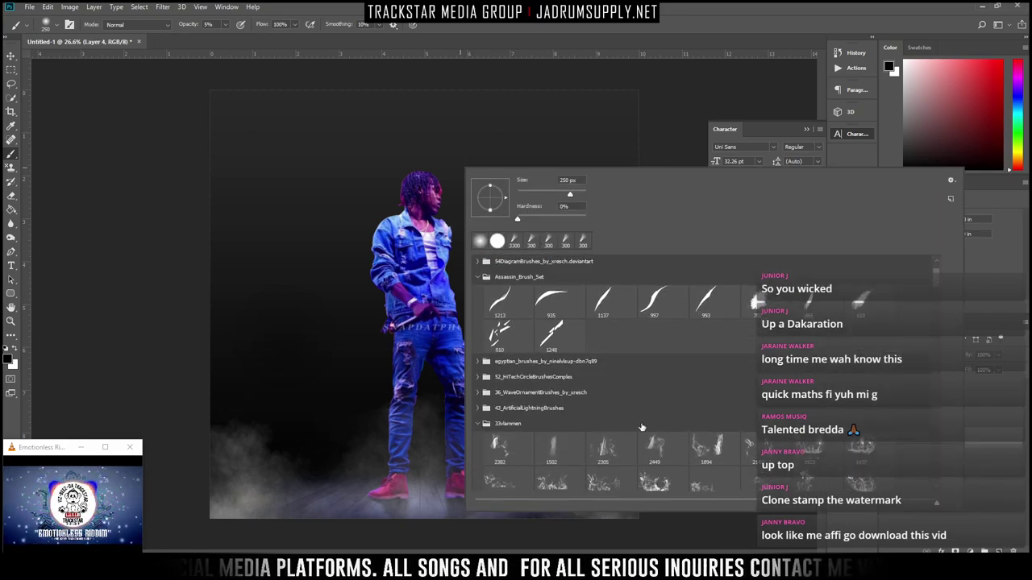
{"action": "left_click_drag", "start_coordinate": [935, 285], "coordinate": [950, 405]}
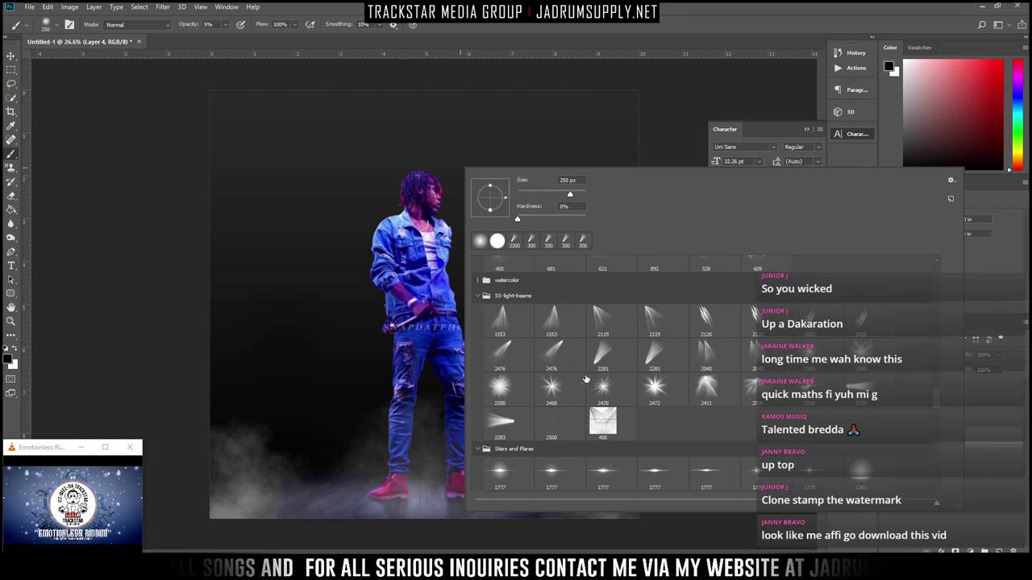
{"action": "double_click", "coordinate": [553, 346]}
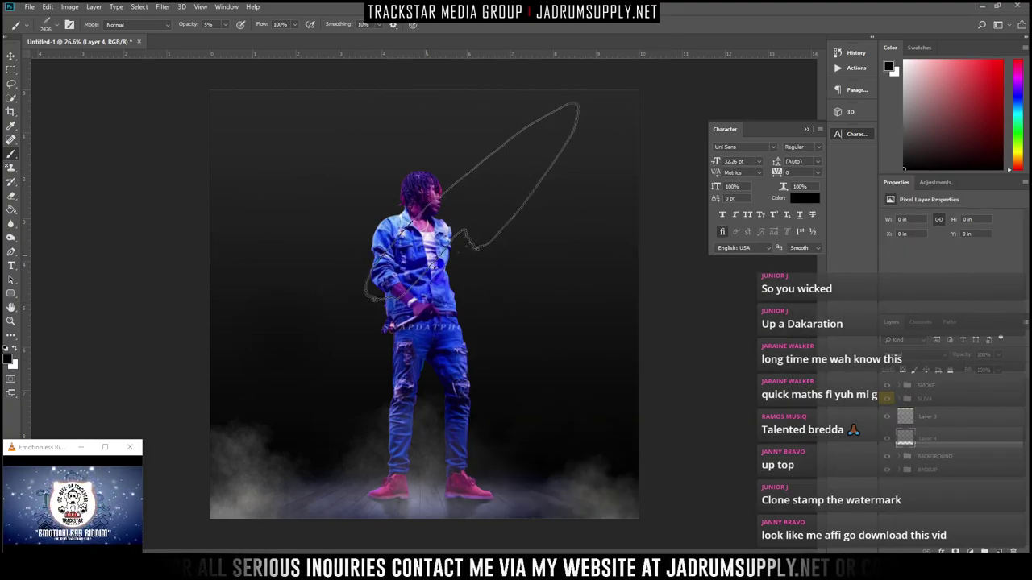
Paint white light beams at 5% opacity from both upper corners of the artwork, reorienting the brush tip for the left side
{"action": "key", "text": "x"}
{"action": "left_click", "coordinate": [497, 225]}
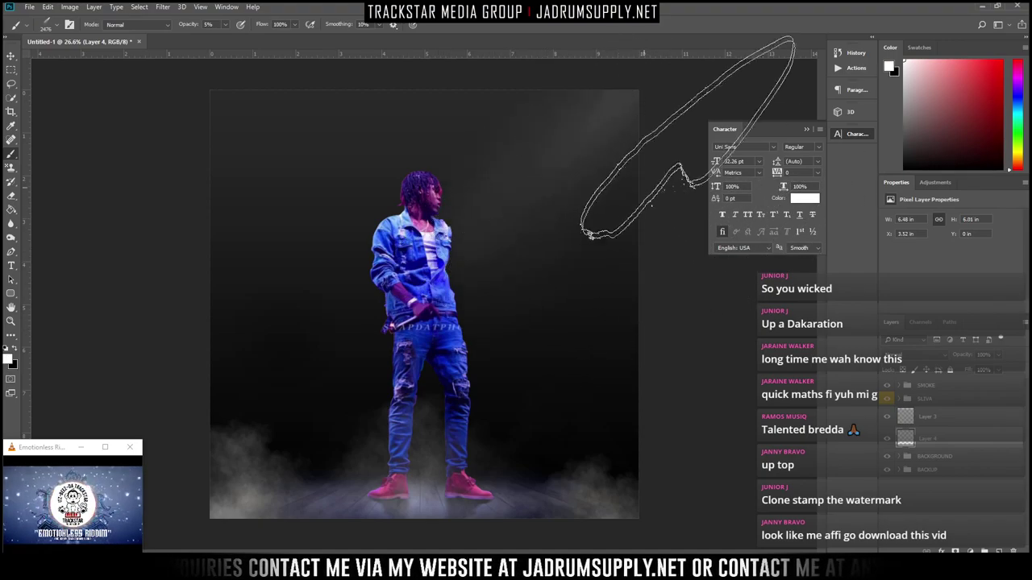
{"action": "left_click", "coordinate": [582, 198]}
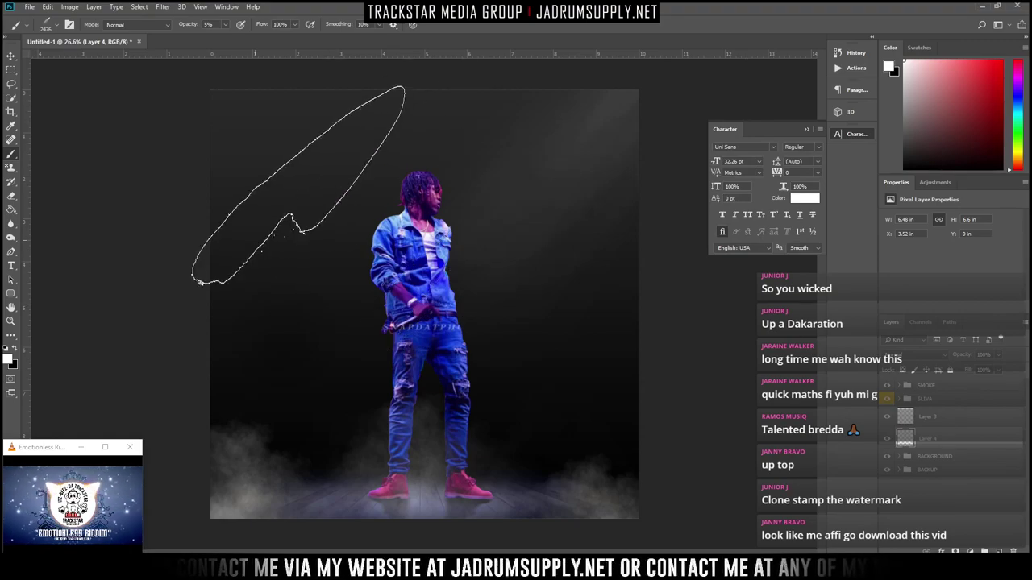
{"action": "right_click", "coordinate": [271, 257]}
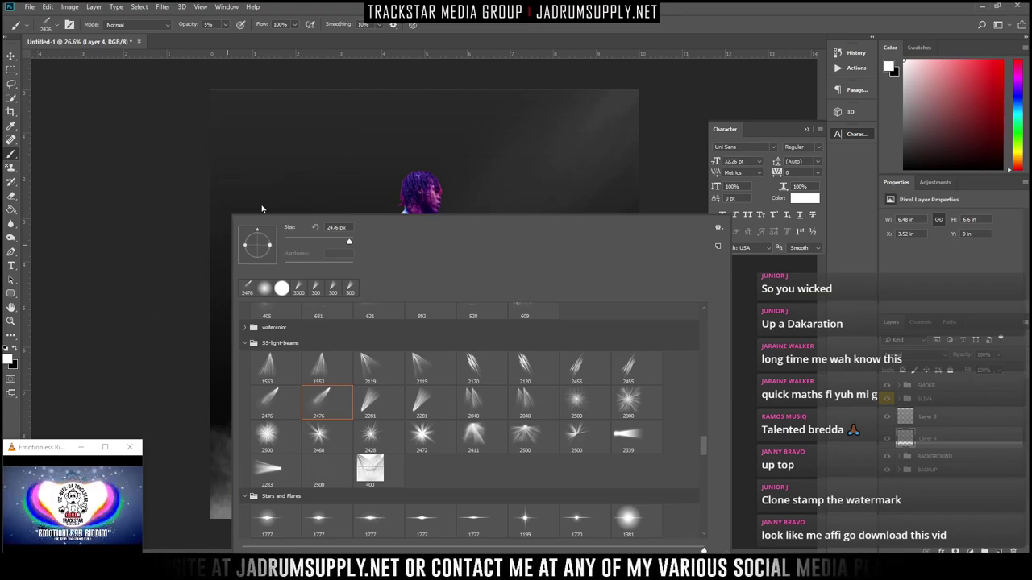
{"action": "key", "text": "Return"}
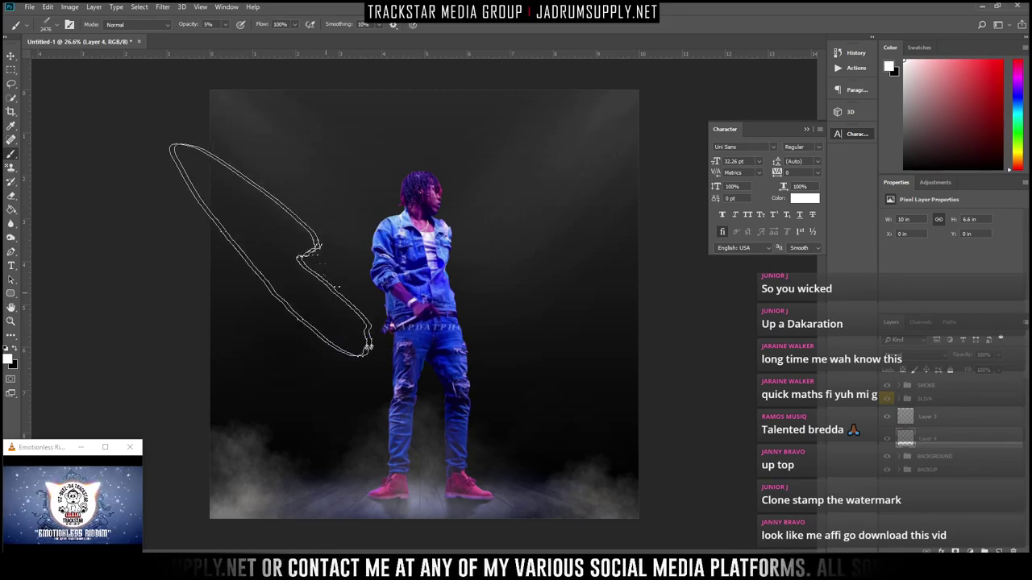
{"action": "left_click", "coordinate": [326, 292]}
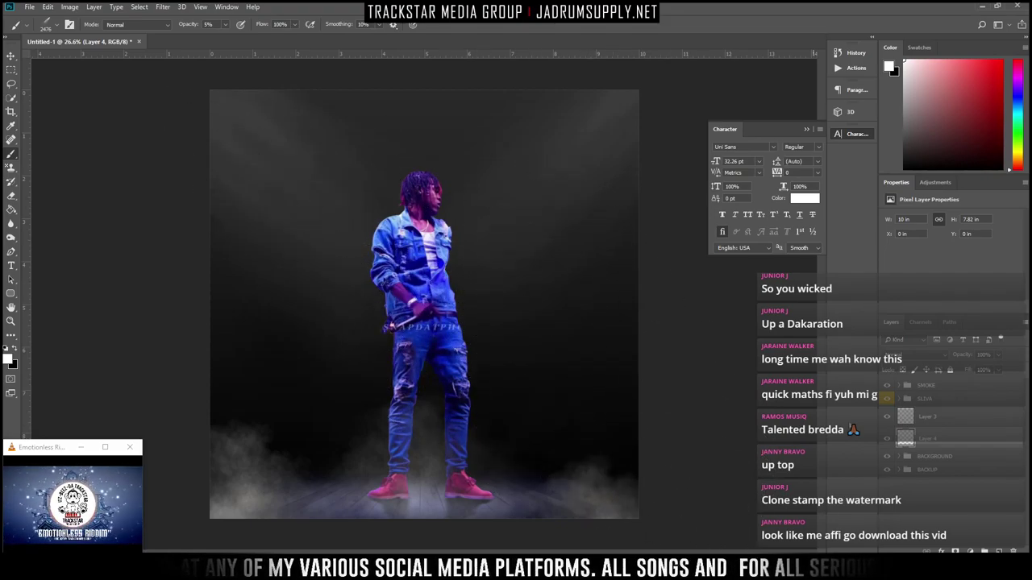
Place the light beam layer directly beneath the SLIVA group and rename it WHITLIGHT
{"action": "left_click_drag", "start_coordinate": [937, 442], "coordinate": [926, 403]}
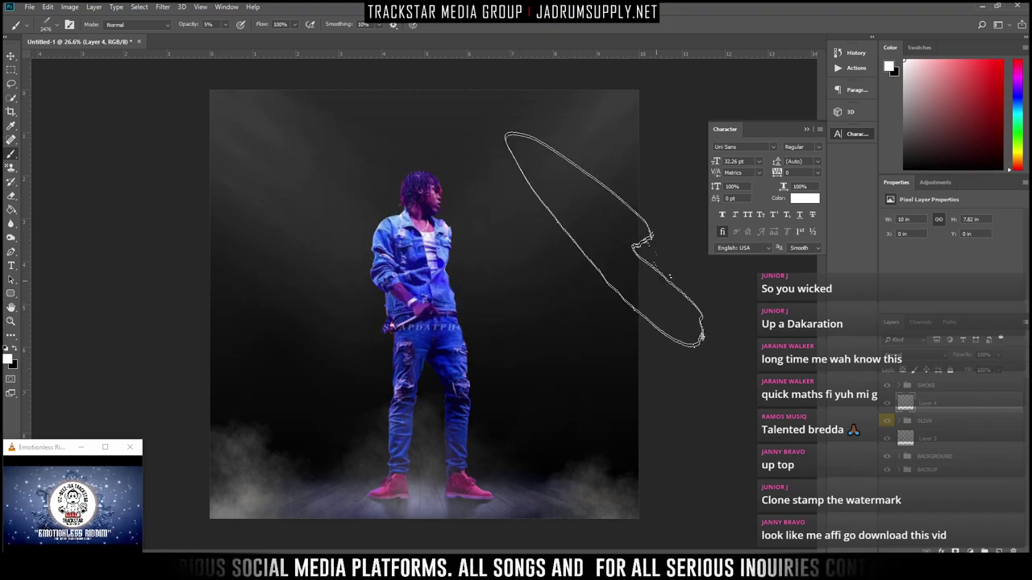
{"action": "left_click_drag", "start_coordinate": [941, 405], "coordinate": [929, 426]}
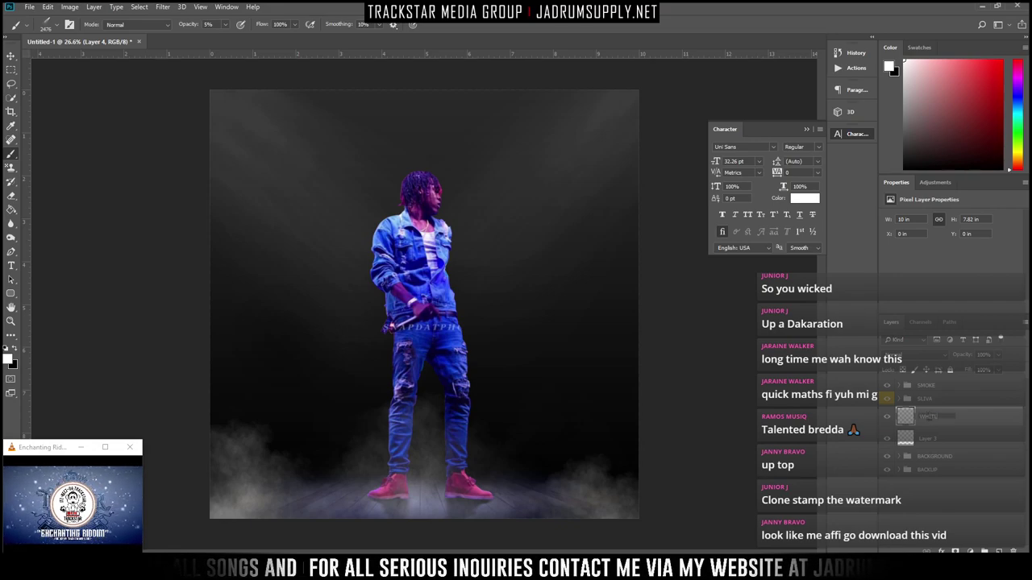
{"action": "key", "text": "Return"}
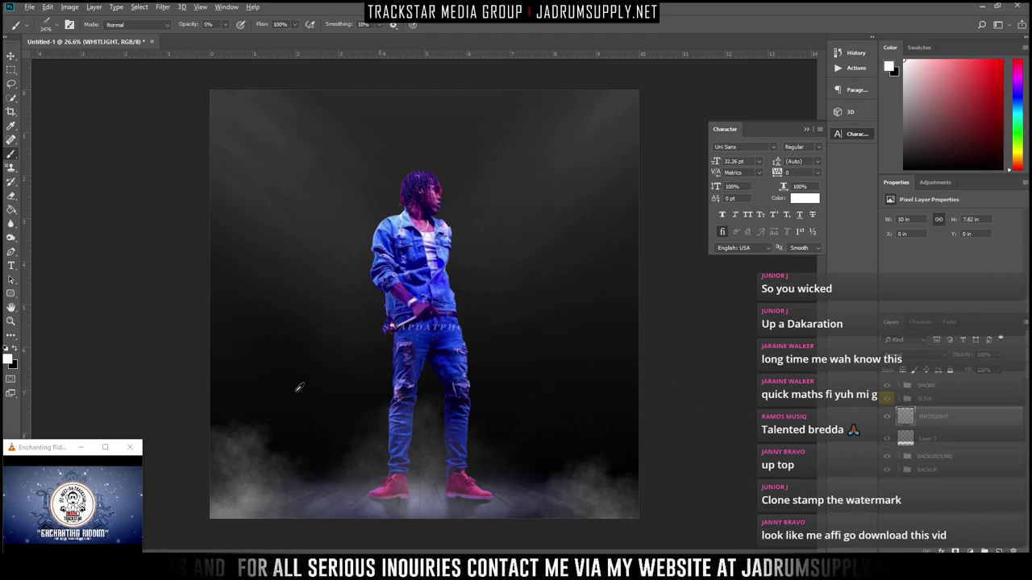
Check the figure up close and add a new empty layer above the SLIVA group
{"action": "scroll", "coordinate": [373, 284], "scroll_direction": "up", "scroll_amount": 7}
{"action": "scroll", "coordinate": [358, 207], "scroll_direction": "up", "scroll_amount": 3}
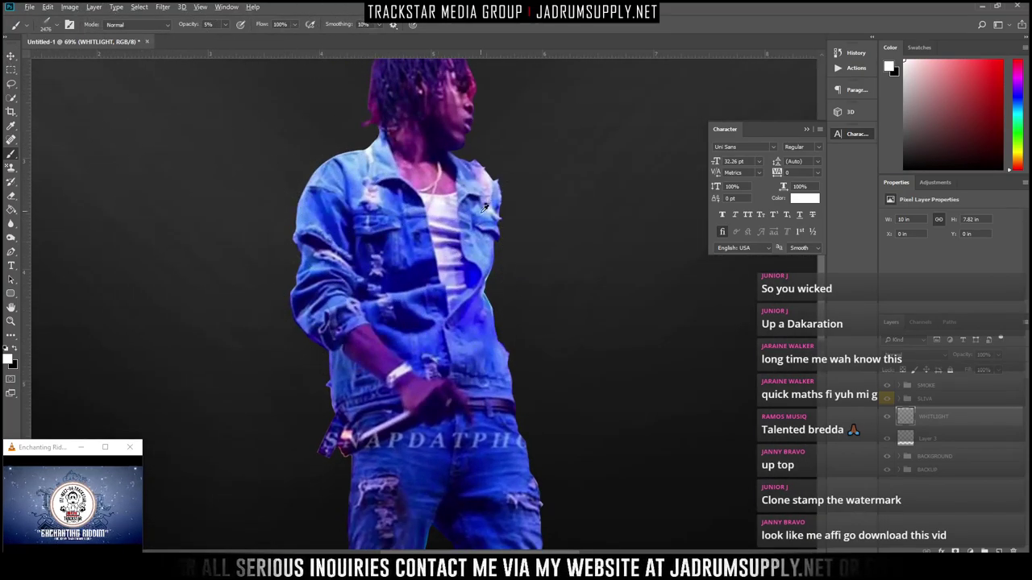
{"action": "scroll", "coordinate": [484, 208], "scroll_direction": "down", "scroll_amount": 2}
{"action": "scroll", "coordinate": [485, 208], "scroll_direction": "down", "scroll_amount": 3}
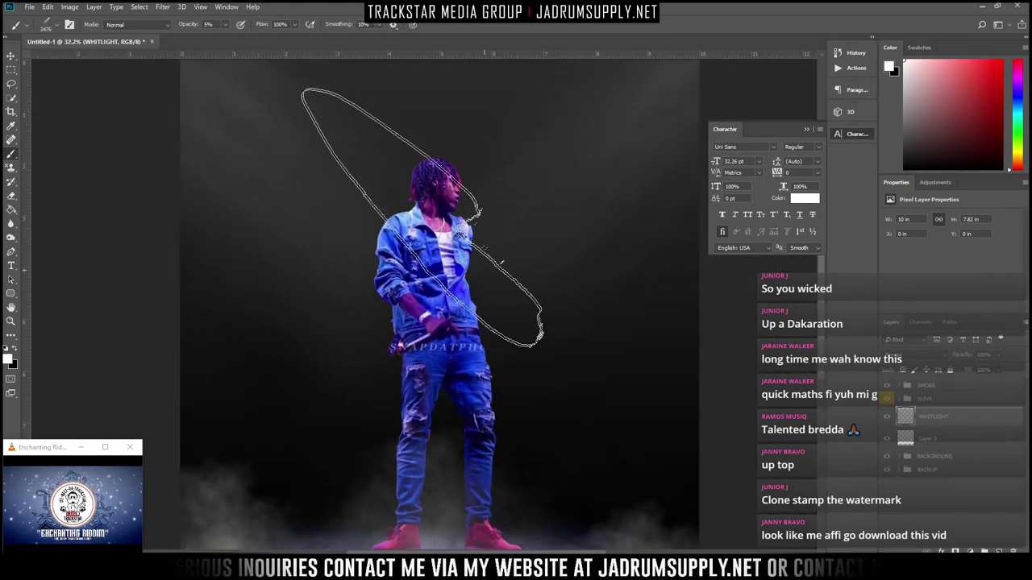
{"action": "scroll", "coordinate": [484, 211], "scroll_direction": "down", "scroll_amount": 1}
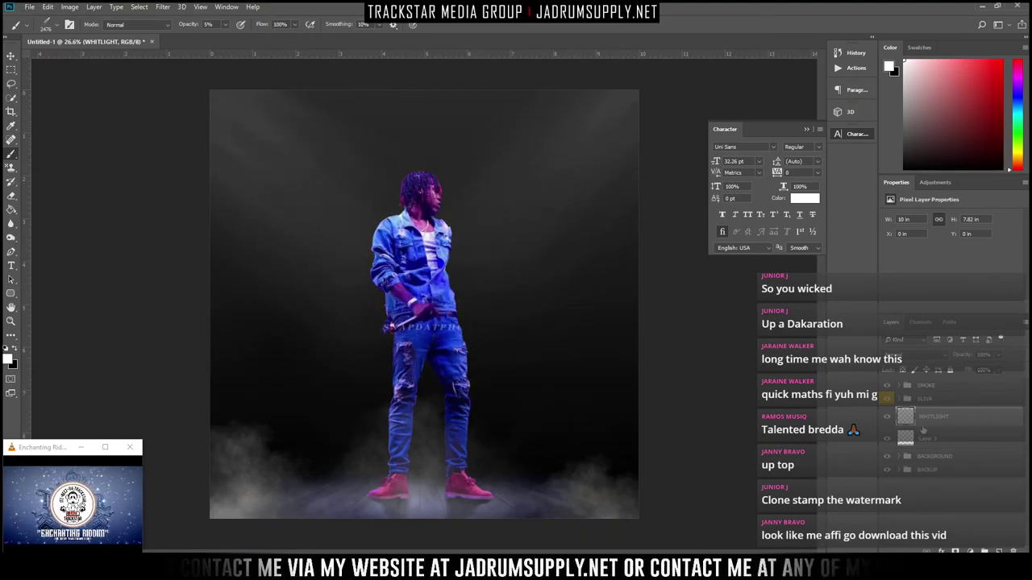
{"action": "left_click", "coordinate": [924, 398]}
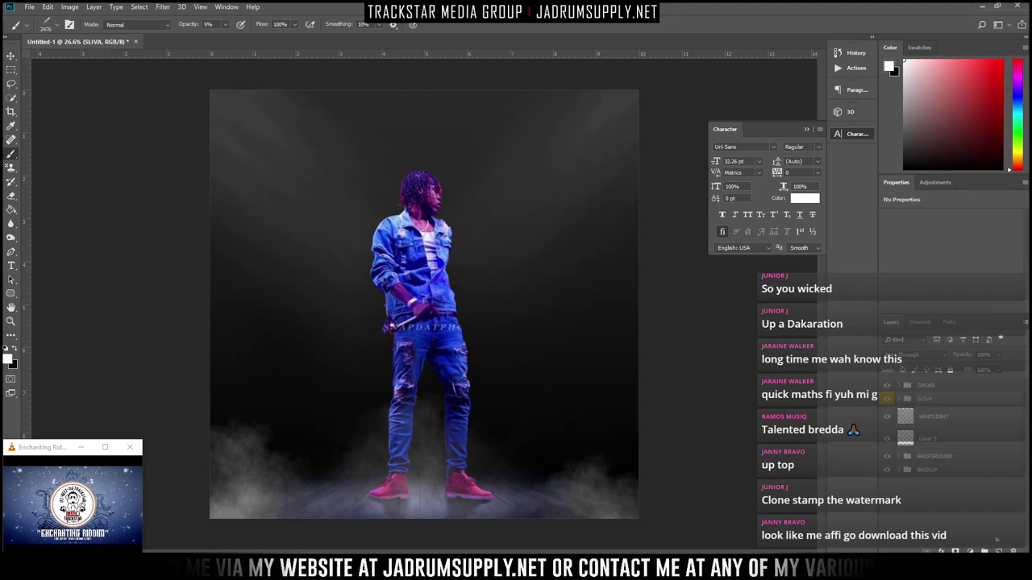
{"action": "left_click", "coordinate": [997, 550]}
Choose the first 2119 px brush in the SS-light-beams set and try a white beam at the artwork's upper left, undoing it
{"action": "right_click", "coordinate": [422, 311]}
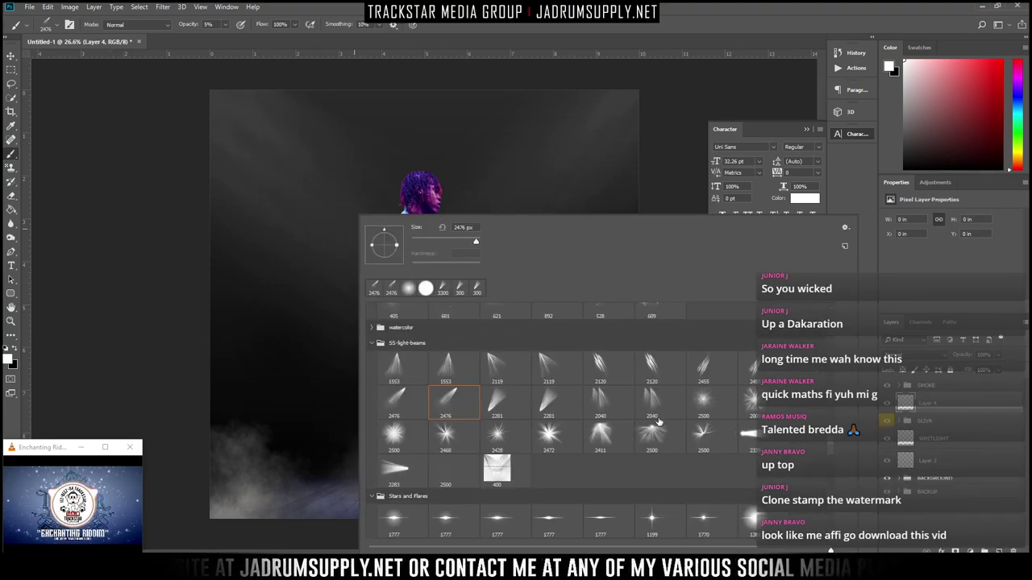
{"action": "left_click", "coordinate": [403, 399]}
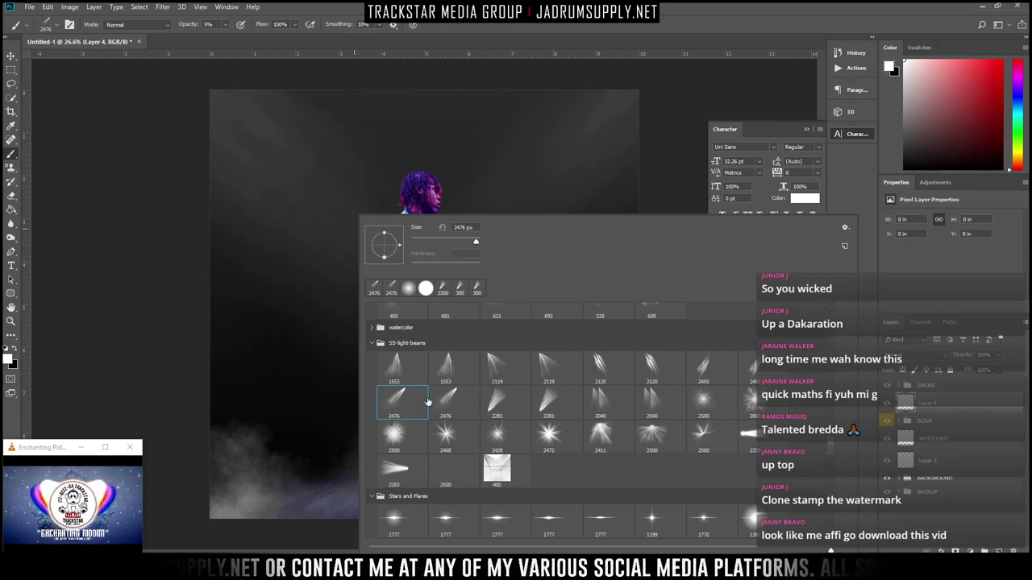
{"action": "left_click", "coordinate": [493, 367]}
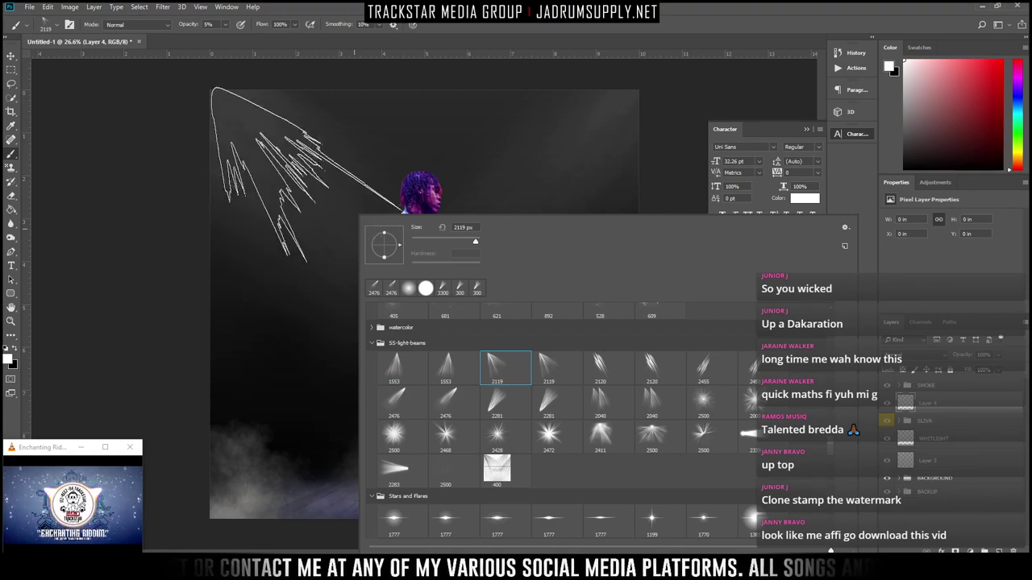
{"action": "left_click", "coordinate": [291, 173]}
{"action": "key", "text": "ctrl+z"}
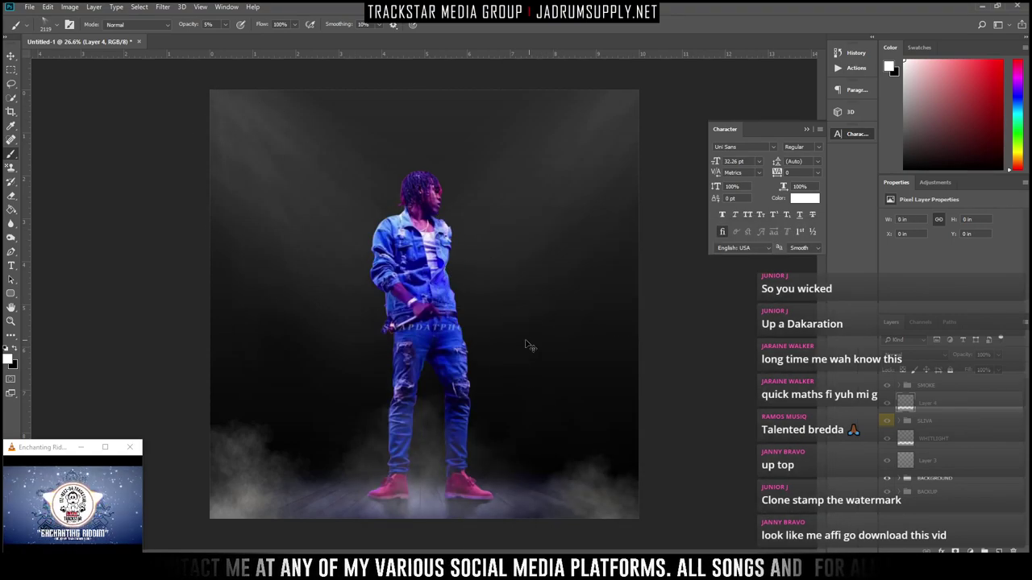
Choose the 2283 px SS-light-beams brush and sample a purple from the edge of the figure's hair as the paint colour
{"action": "right_click", "coordinate": [383, 214]}
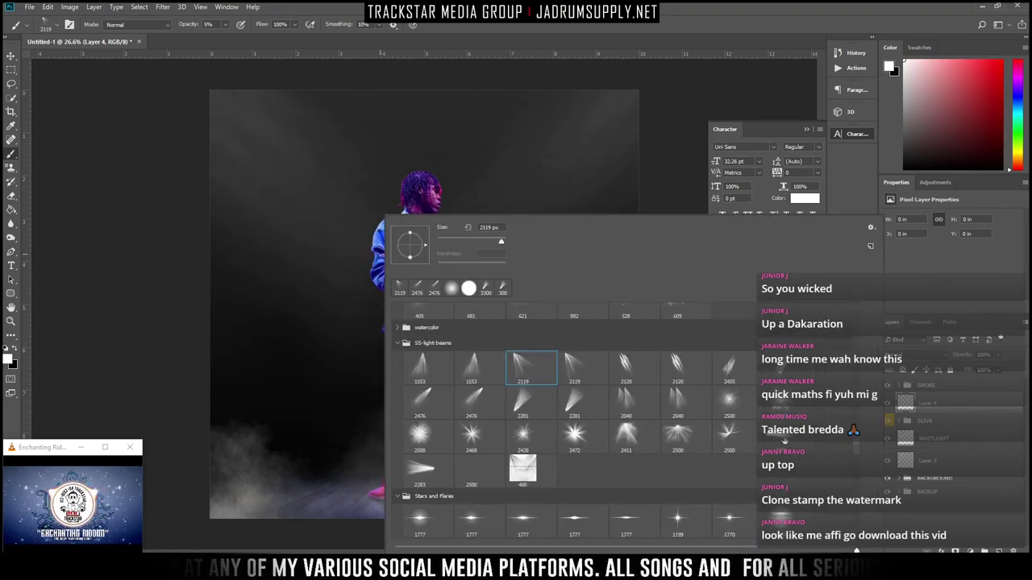
{"action": "left_click", "coordinate": [420, 471]}
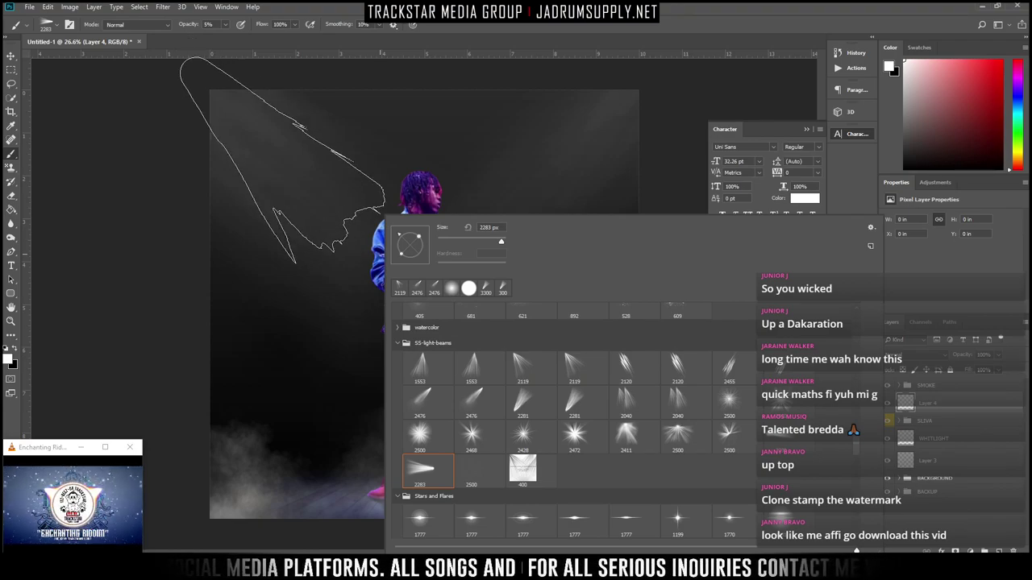
{"action": "key", "text": "Return"}
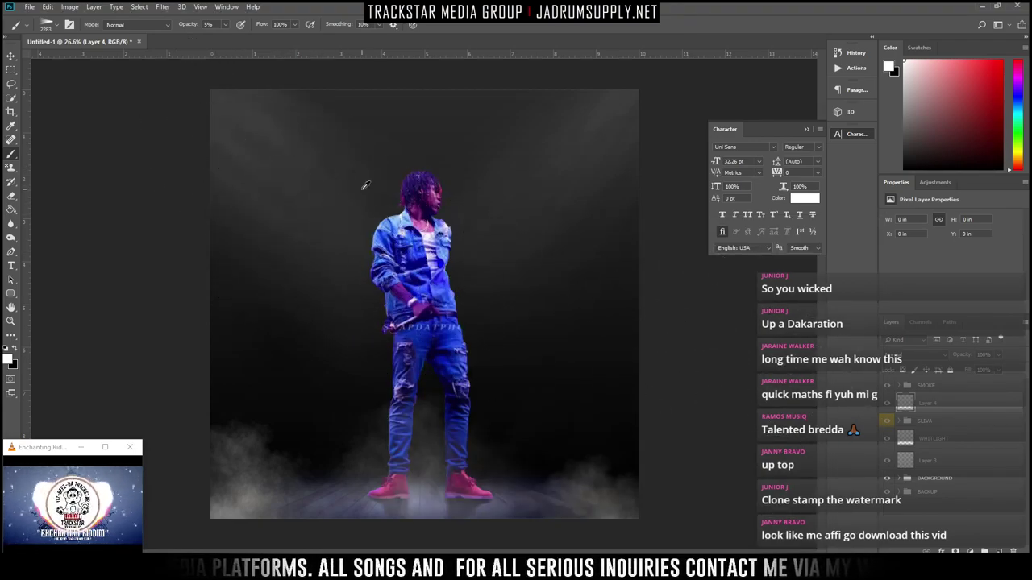
{"action": "scroll", "coordinate": [376, 233], "scroll_direction": "up", "scroll_amount": 10}
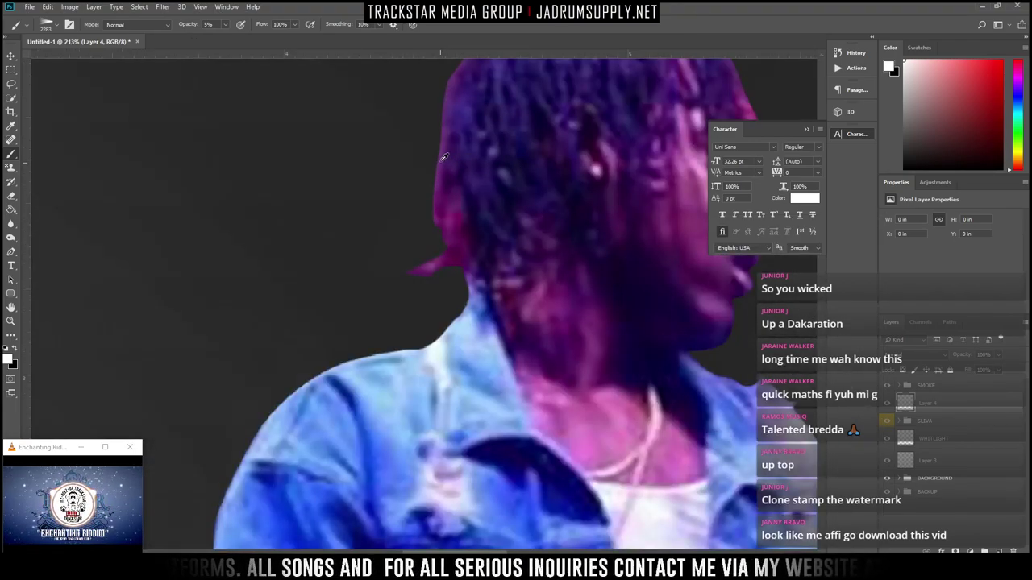
{"action": "left_click", "coordinate": [442, 156], "text": "alt"}
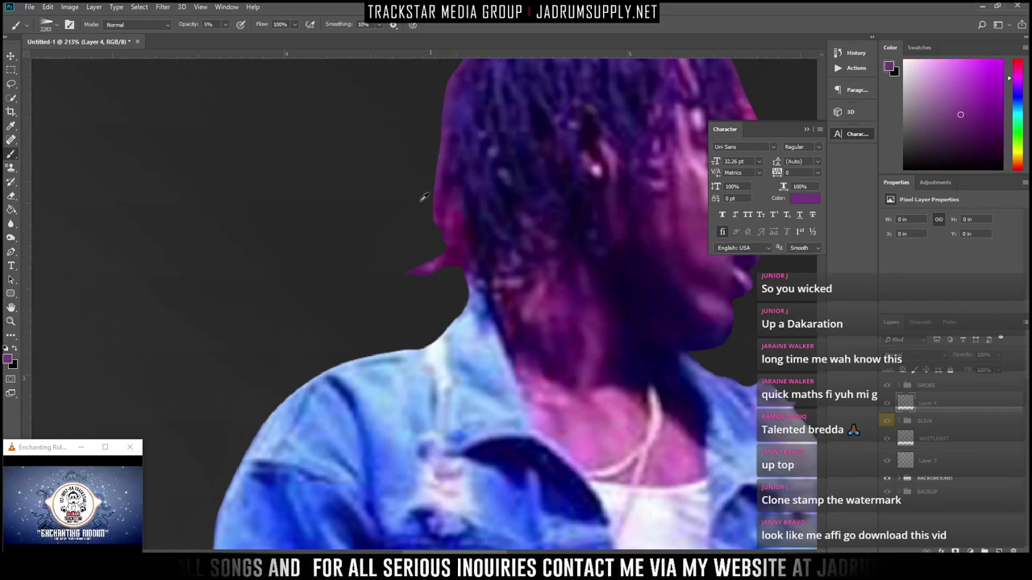
Paint purple light beams at 5% opacity from the artwork's upper-left corner toward the figure
{"action": "scroll", "coordinate": [424, 197], "scroll_direction": "down", "scroll_amount": 8}
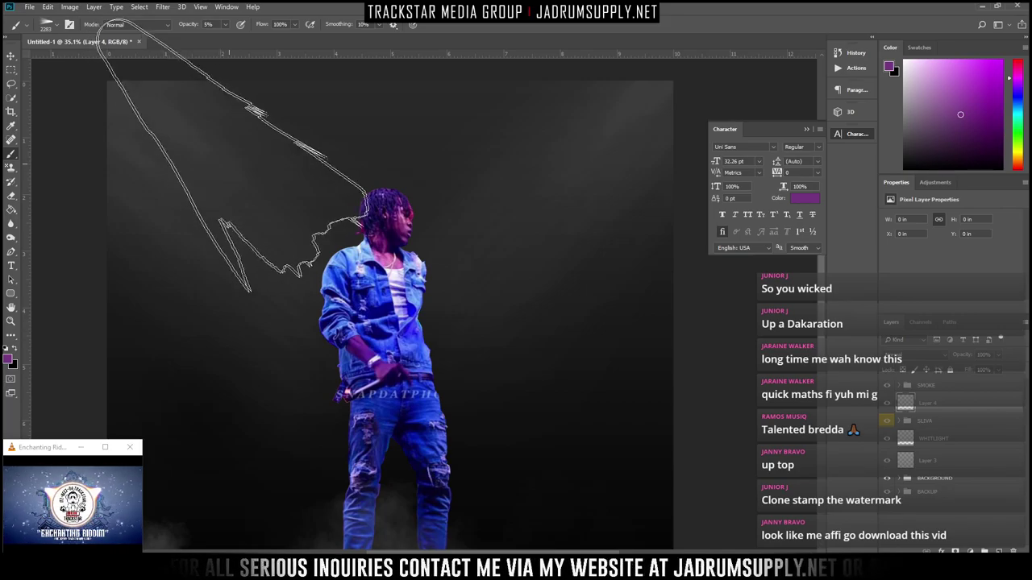
{"action": "left_click", "coordinate": [237, 162]}
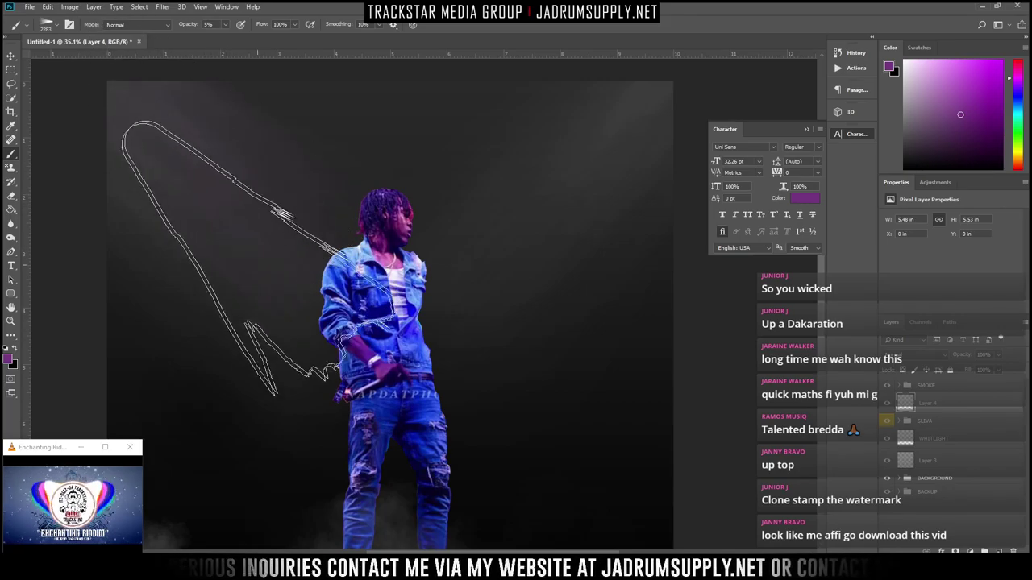
{"action": "left_click", "coordinate": [184, 329]}
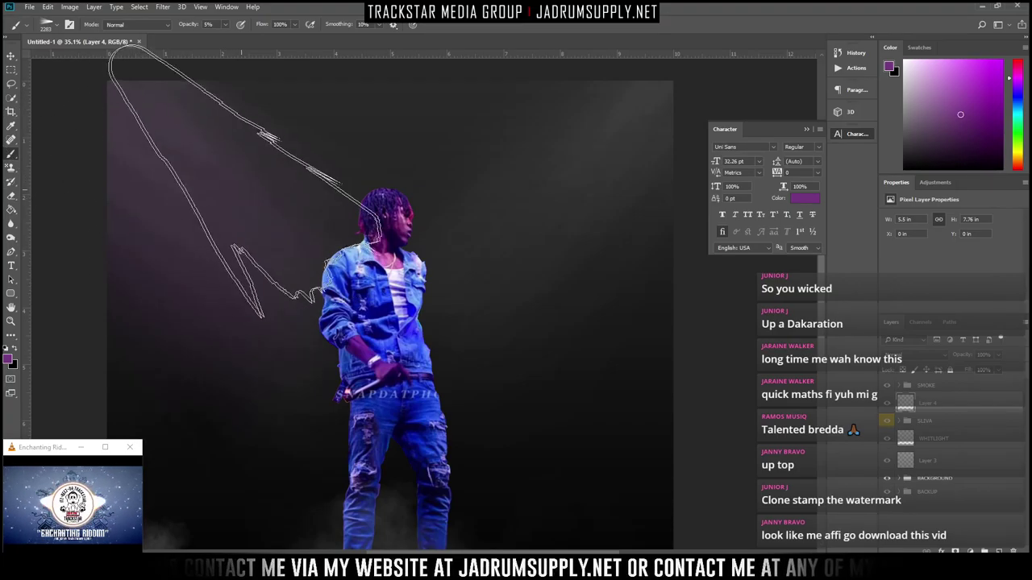
{"action": "left_click", "coordinate": [288, 161]}
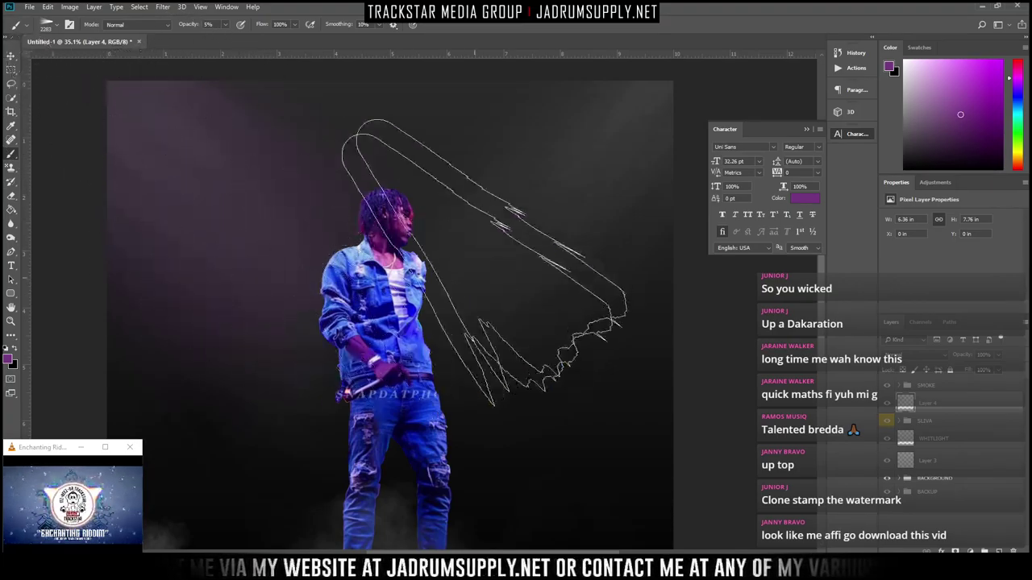
Reorient the beam brush tip for the opposite side and paint purple light from the artwork's upper-right corner
{"action": "right_click", "coordinate": [485, 216]}
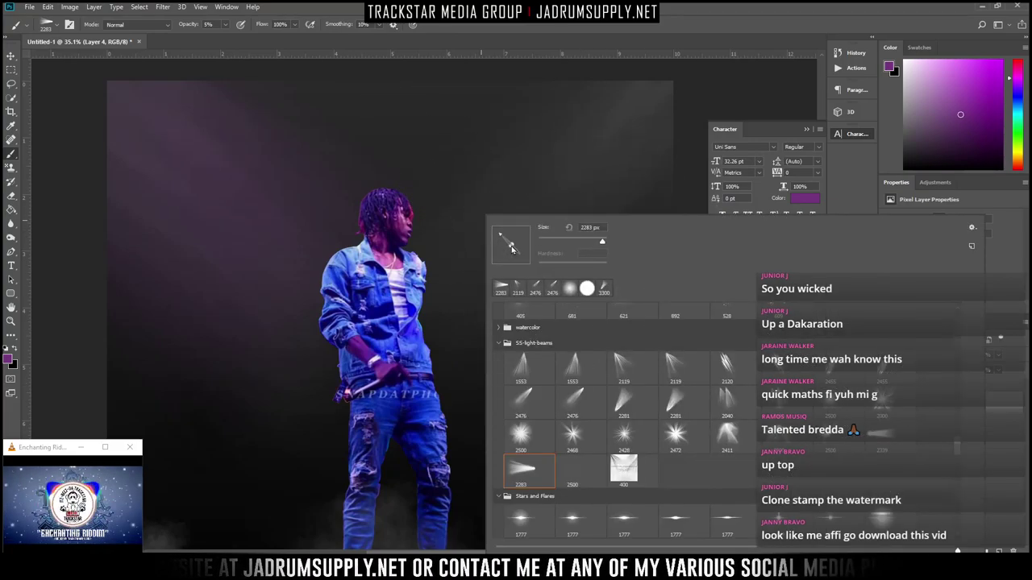
{"action": "left_click_drag", "start_coordinate": [512, 248], "coordinate": [522, 237]}
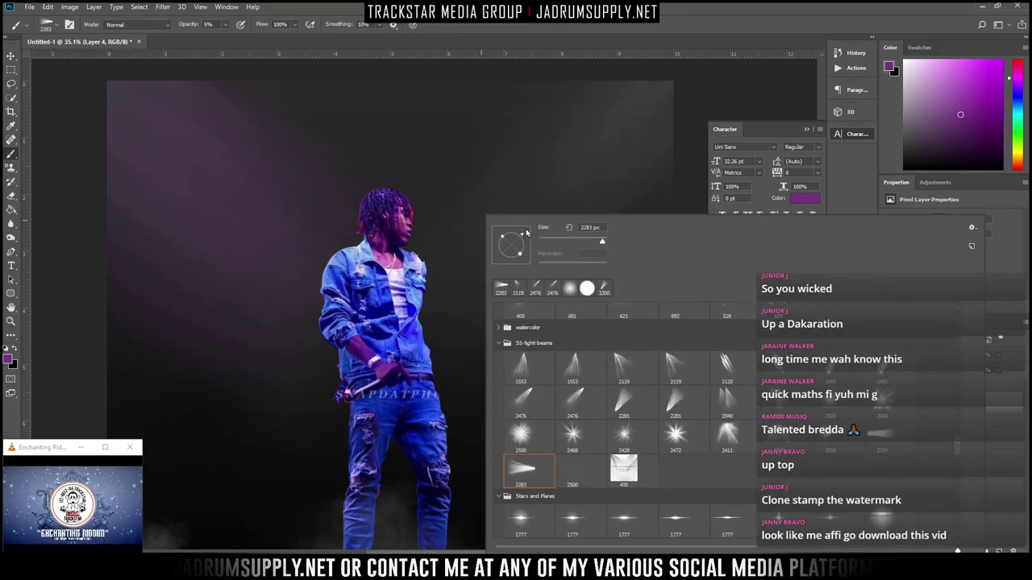
{"action": "key", "text": "Return"}
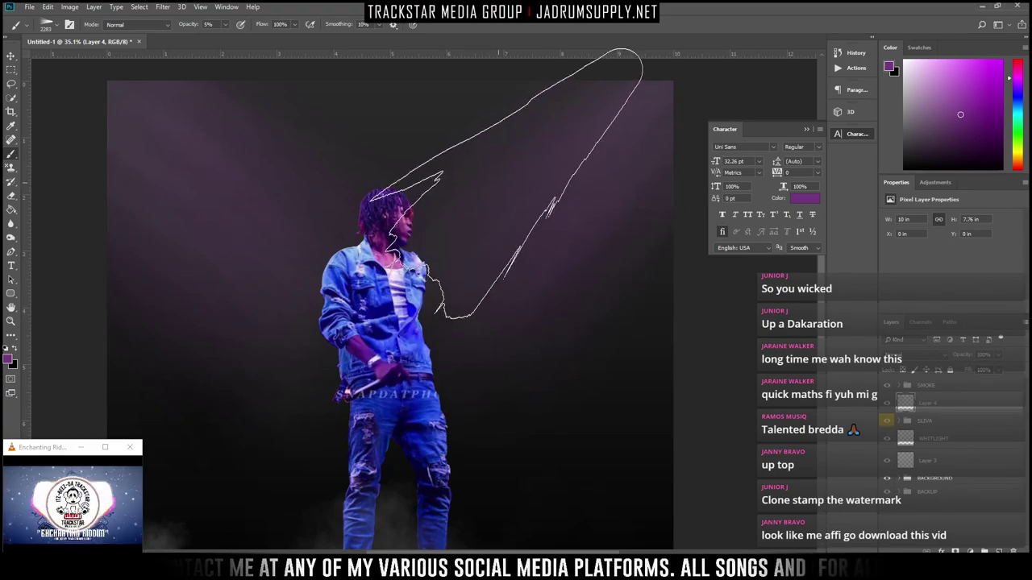
Check the purple beams over the whole artwork and rename their layer PURPLE LIGHT
{"action": "scroll", "coordinate": [460, 241], "scroll_direction": "down", "scroll_amount": 3}
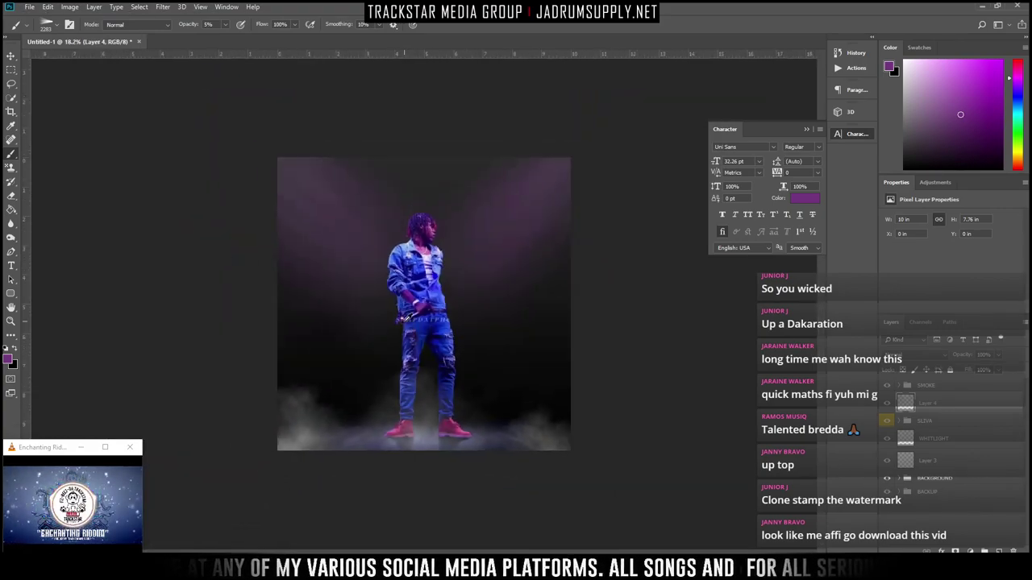
{"action": "scroll", "coordinate": [390, 283], "scroll_direction": "up", "scroll_amount": 3}
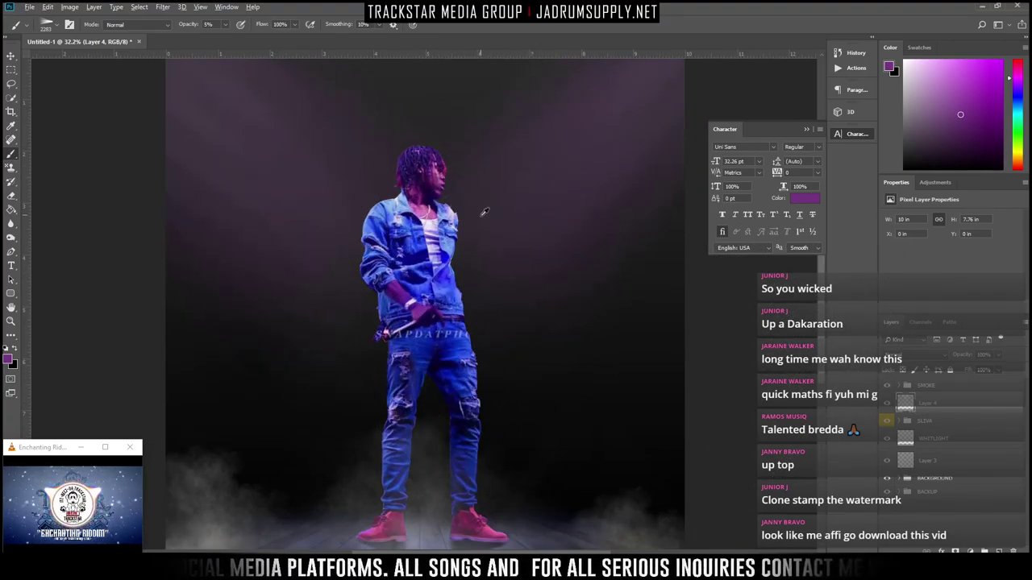
{"action": "scroll", "coordinate": [322, 129], "scroll_direction": "down", "scroll_amount": 1}
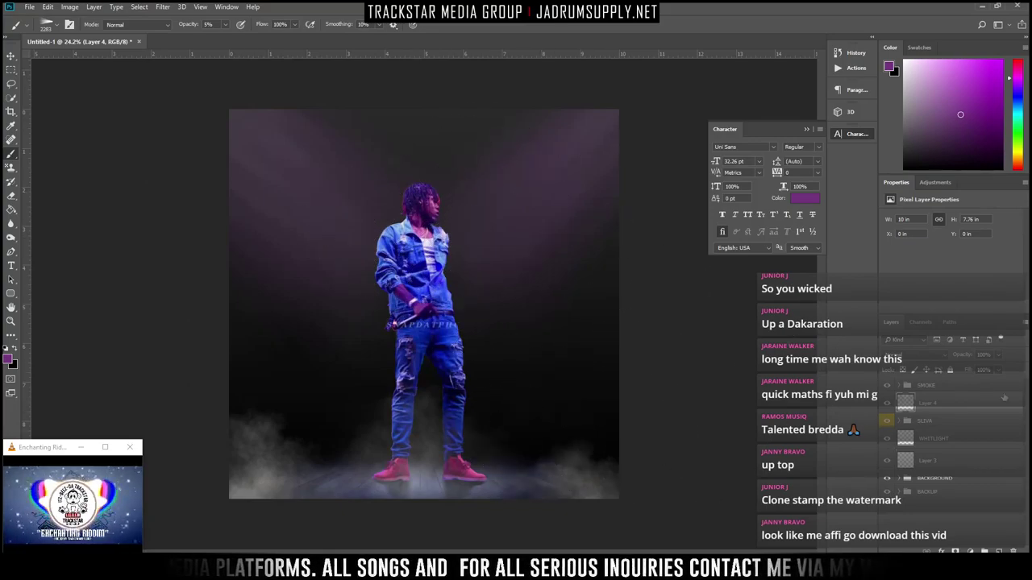
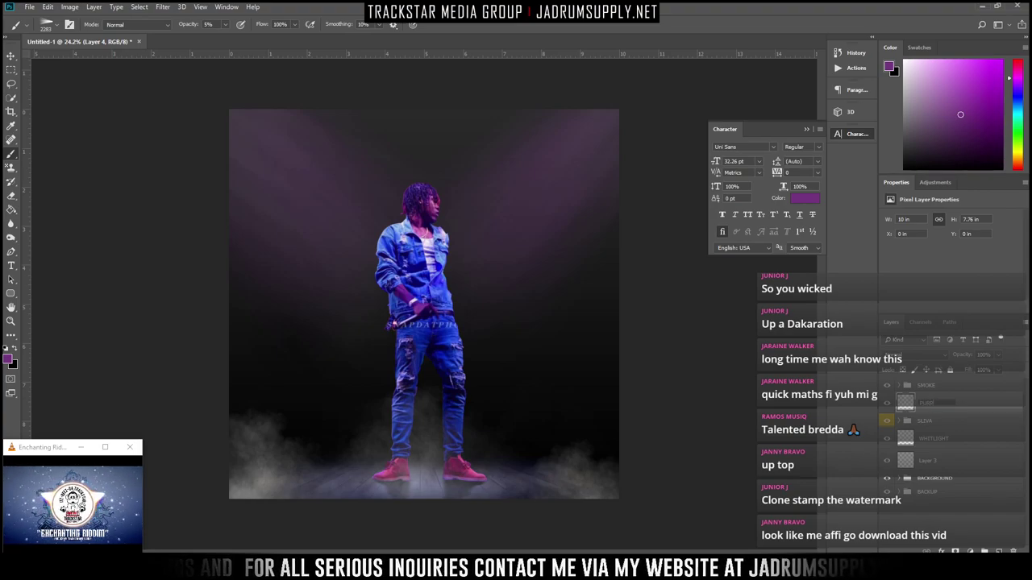
{"action": "left_click", "coordinate": [940, 403]}
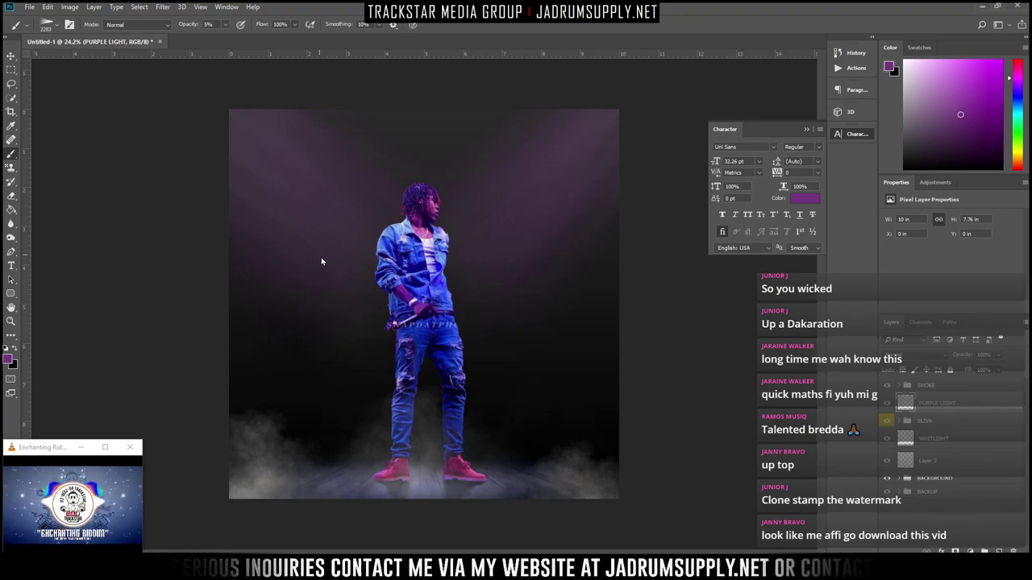
Save the document as a layered Photoshop file named Sliva - Solo in the Photoshop Assets folder
{"action": "key", "text": "ctrl+s"}
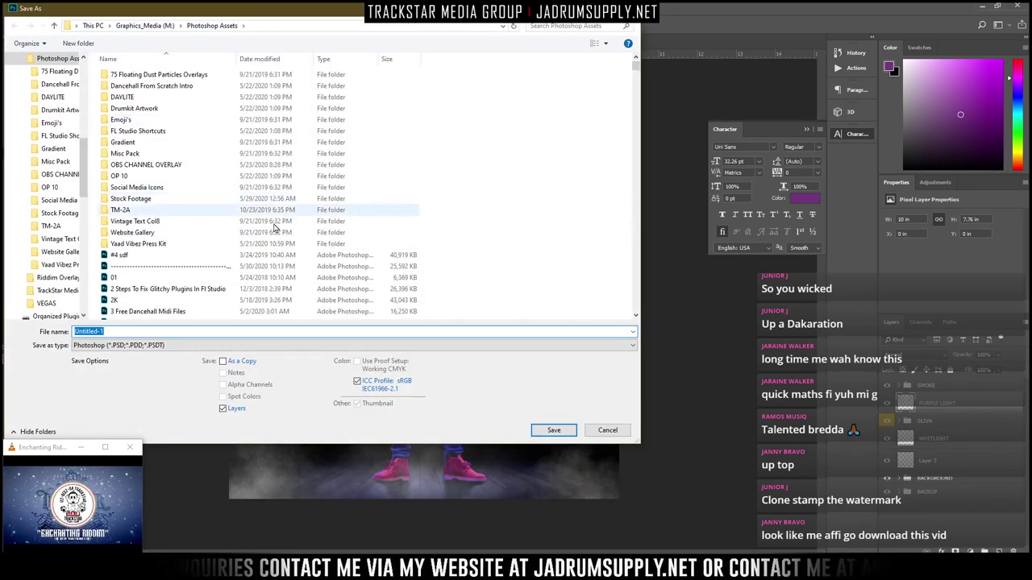
{"action": "type", "text": "Sli"}
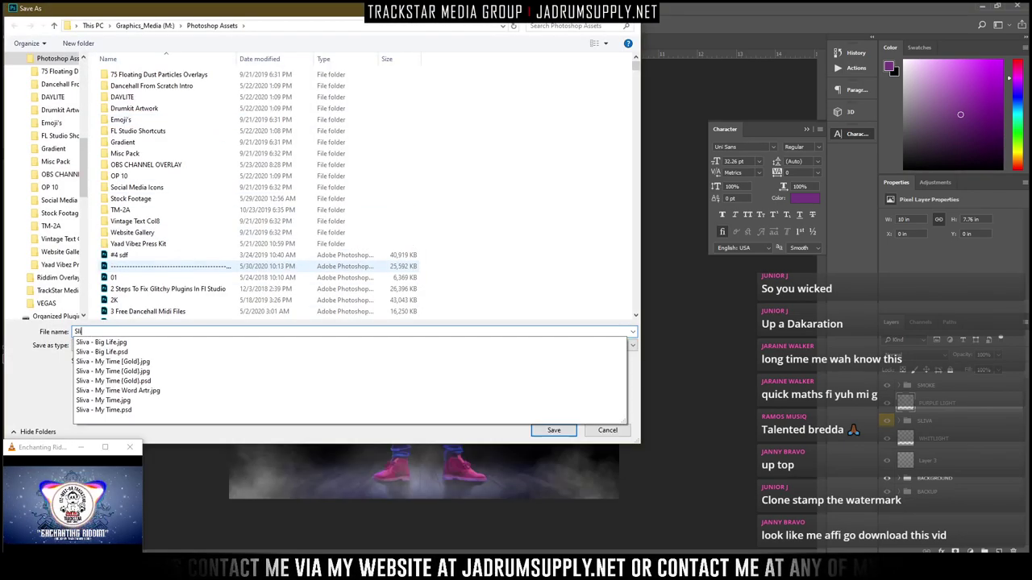
{"action": "type", "text": "va - "}
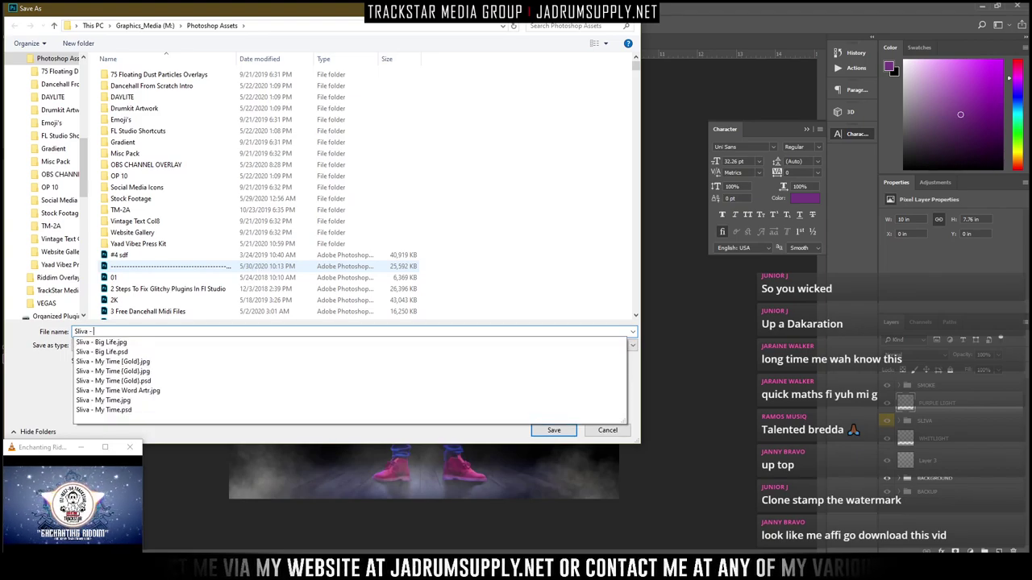
{"action": "type", "text": "Solo"}
{"action": "key", "text": "Return"}
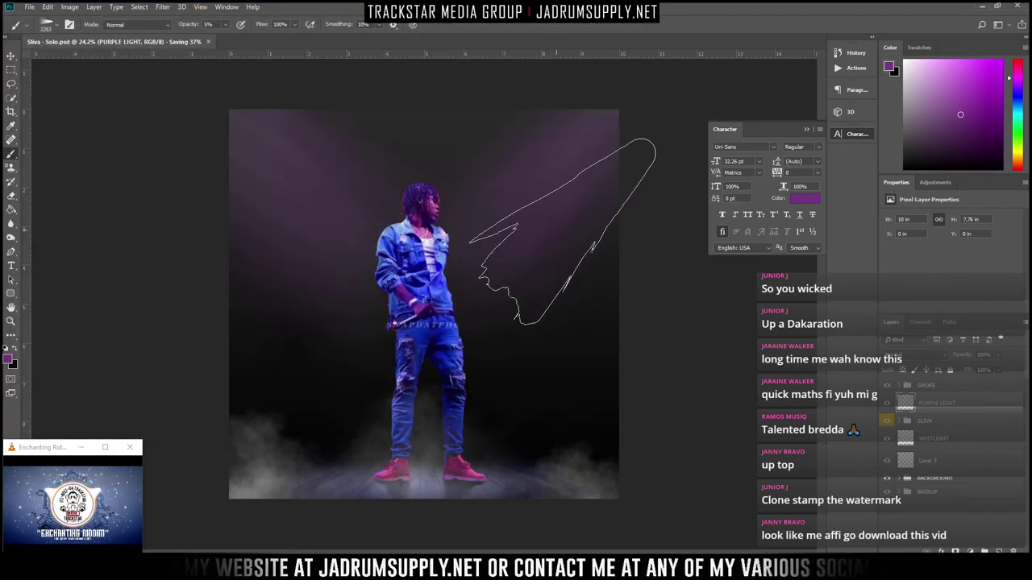
Choose the 2339 px SS-light-beams brush, rotate its tip to shine straight down and enlarge it to 4900 px
{"action": "right_click", "coordinate": [435, 169]}
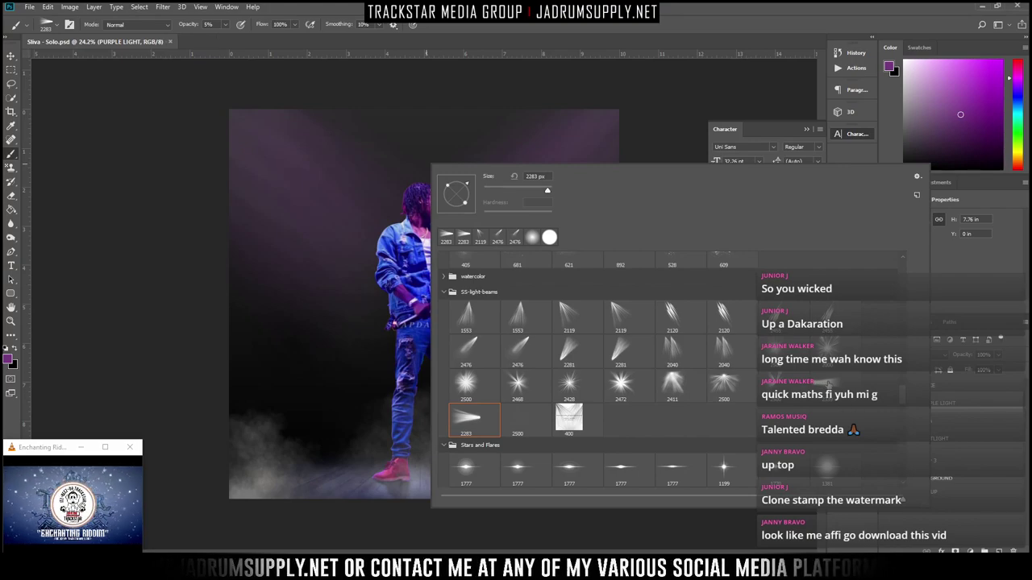
{"action": "double_click", "coordinate": [463, 235]}
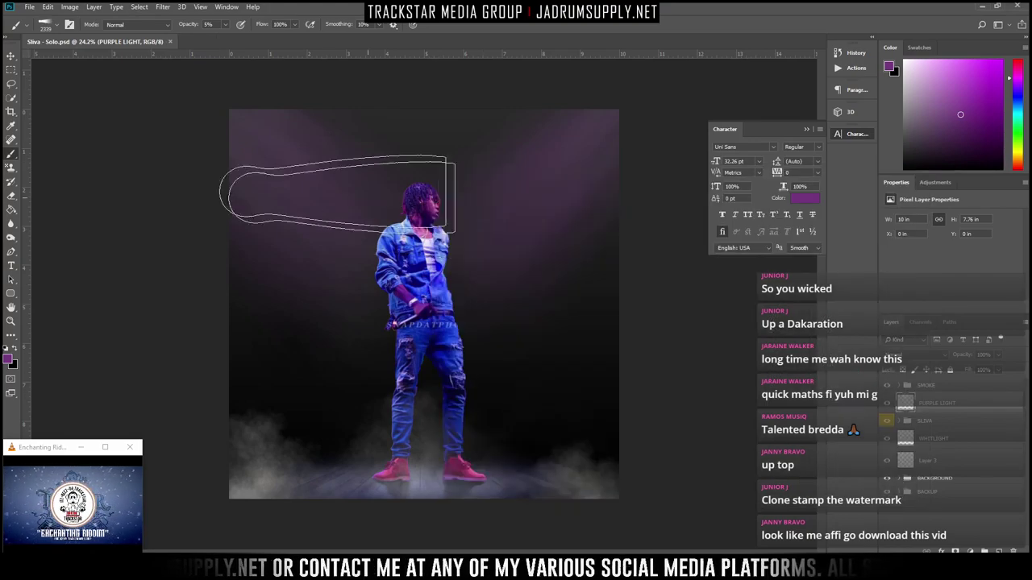
{"action": "right_click", "coordinate": [437, 217]}
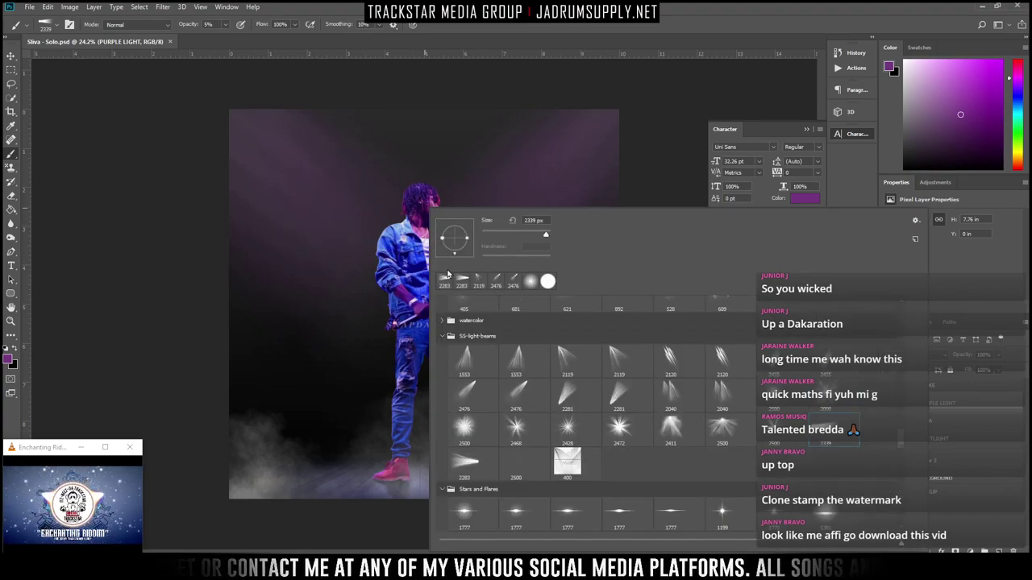
{"action": "key", "text": "Return"}
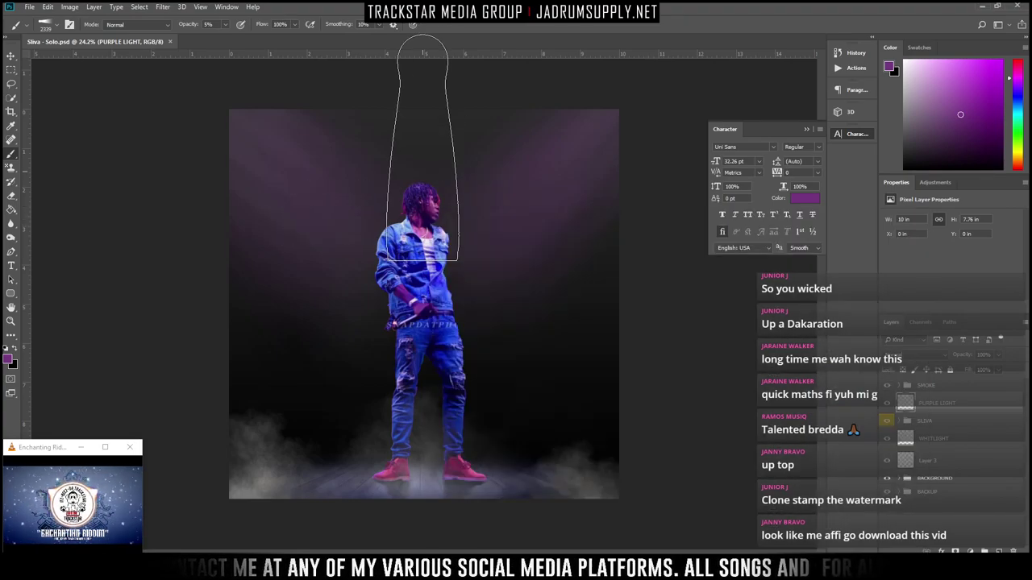
{"action": "key", "text": "bracketright"}
{"action": "key", "text": "bracketright"}
{"action": "key", "text": "bracketright"}
{"action": "key", "text": "bracketright"}
{"action": "key", "text": "bracketright"}
{"action": "key", "text": "bracketright"}
{"action": "key", "text": "bracketright"}
{"action": "key", "text": "bracketright"}
{"action": "key", "text": "bracketright"}
{"action": "key", "text": "bracketright"}
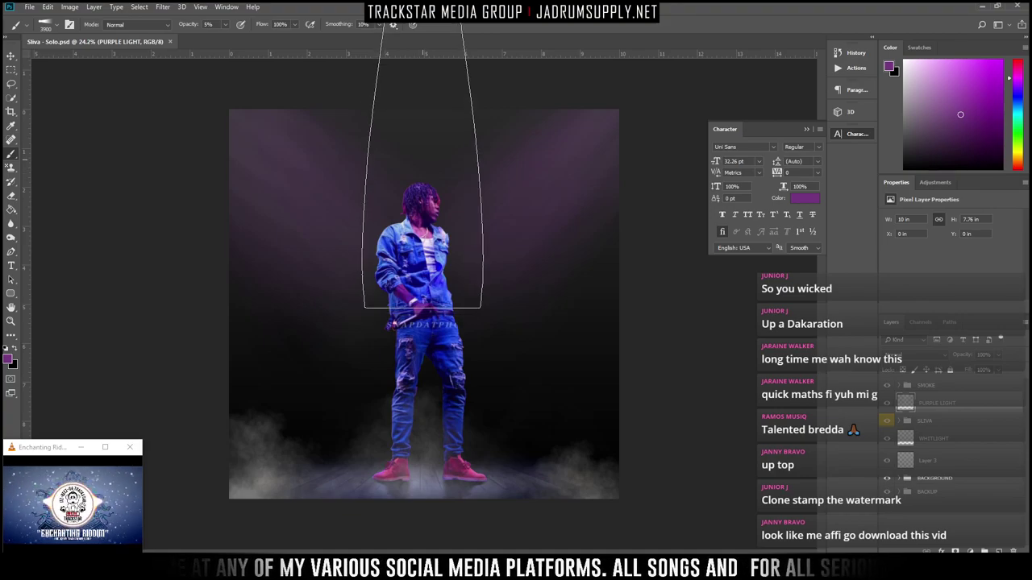
{"action": "key", "text": "bracketright"}
{"action": "key", "text": "bracketright"}
{"action": "key", "text": "bracketright"}
{"action": "key", "text": "bracketright"}
{"action": "key", "text": "bracketright"}
{"action": "key", "text": "bracketright"}
{"action": "key", "text": "bracketright"}
{"action": "key", "text": "bracketright"}
{"action": "key", "text": "bracketright"}
{"action": "key", "text": "bracketright"}
{"action": "key", "text": "bracketright"}
{"action": "key", "text": "bracketright"}
{"action": "key", "text": "bracketright"}
{"action": "key", "text": "bracketright"}
{"action": "key", "text": "bracketright"}
{"action": "key", "text": "bracketright"}
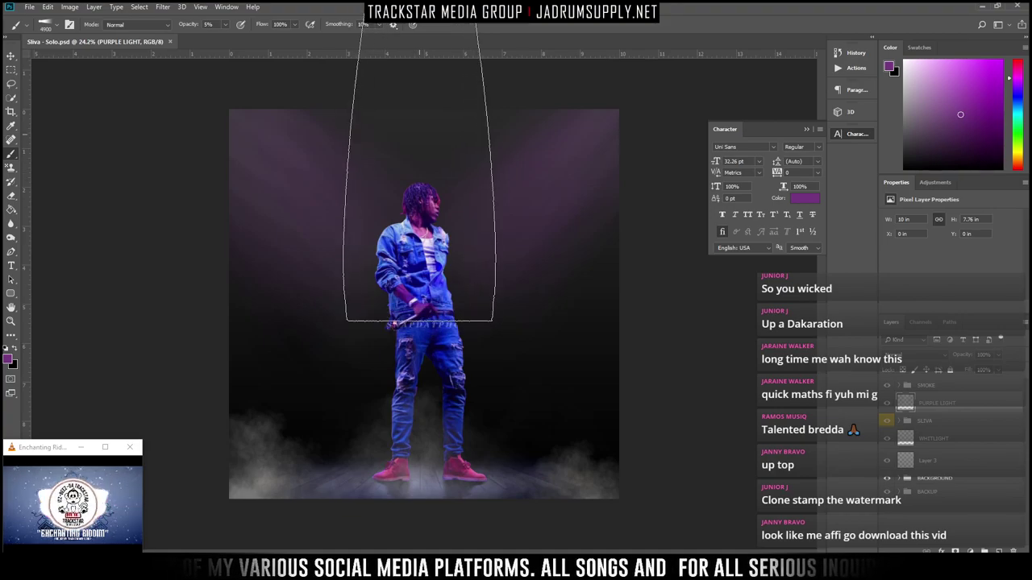
Add a new layer above PURPLE LIGHT and paint a wide vertical purple beam from the artwork's top centre over the figure
{"action": "left_click", "coordinate": [419, 149]}
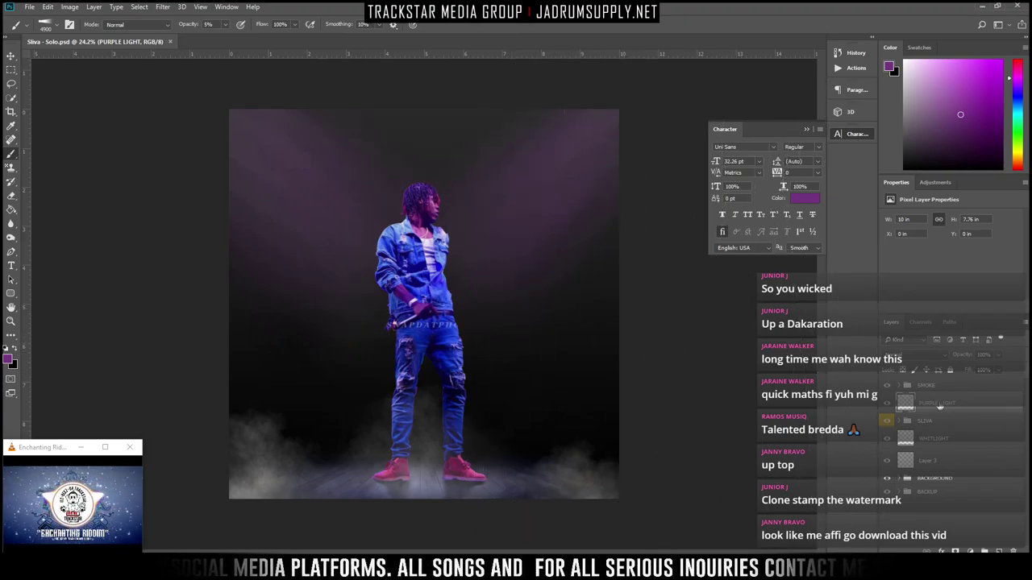
{"action": "left_click", "coordinate": [999, 551]}
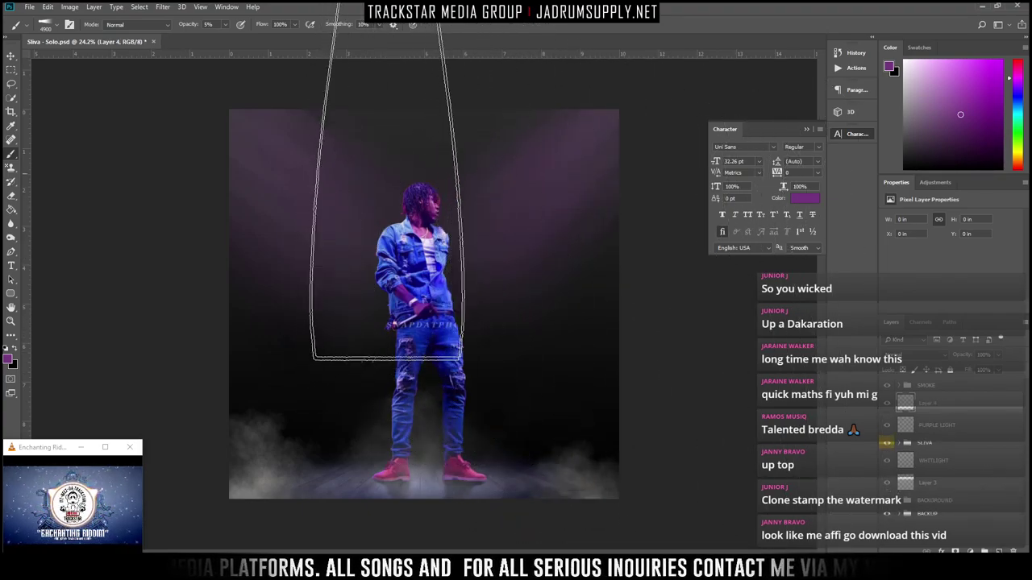
{"action": "left_click", "coordinate": [411, 153]}
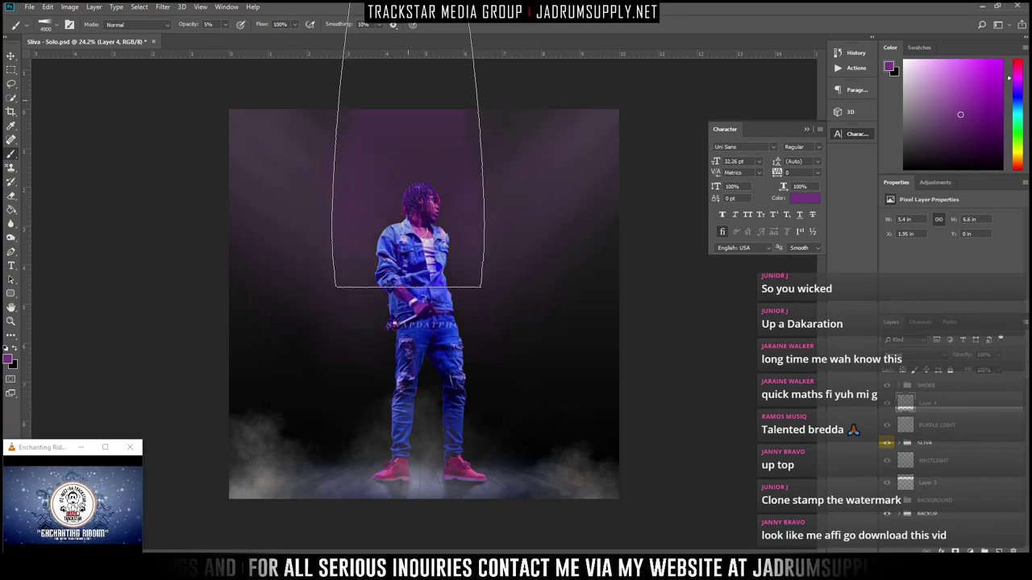
{"action": "left_click", "coordinate": [408, 100]}
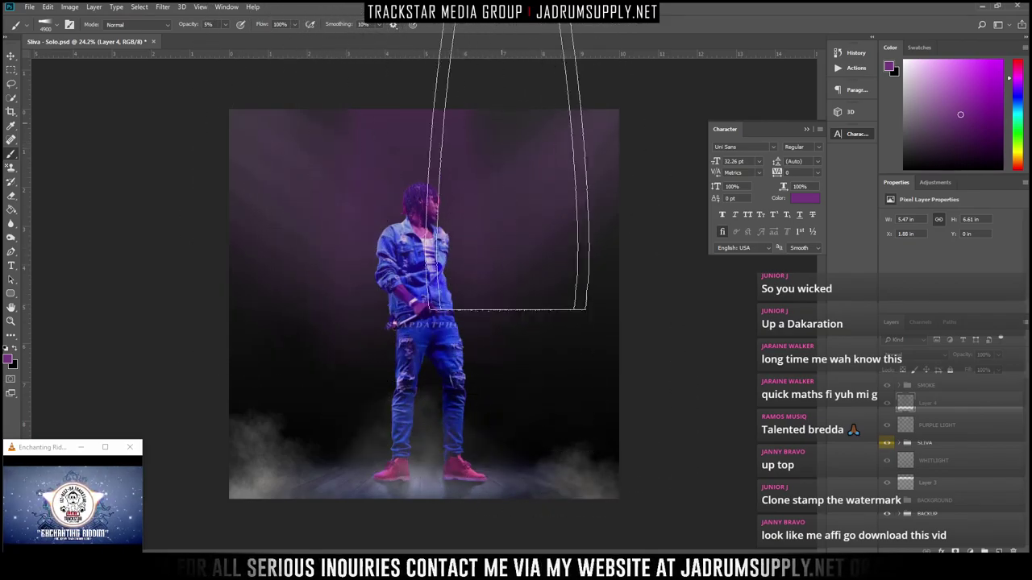
{"action": "scroll", "coordinate": [425, 310], "scroll_direction": "up", "scroll_amount": 1}
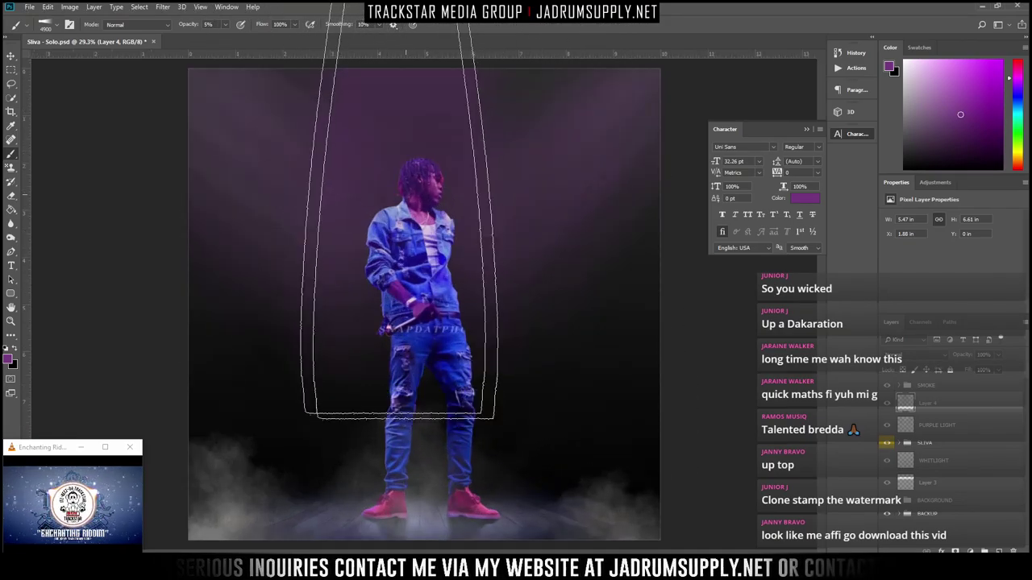
{"action": "right_click", "coordinate": [414, 188]}
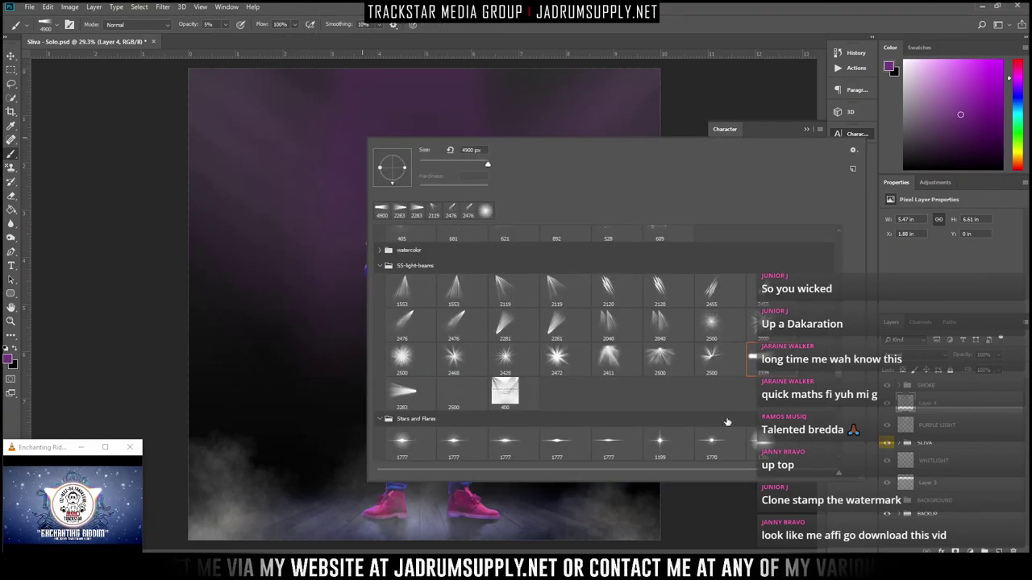
{"action": "left_click", "coordinate": [403, 398]}
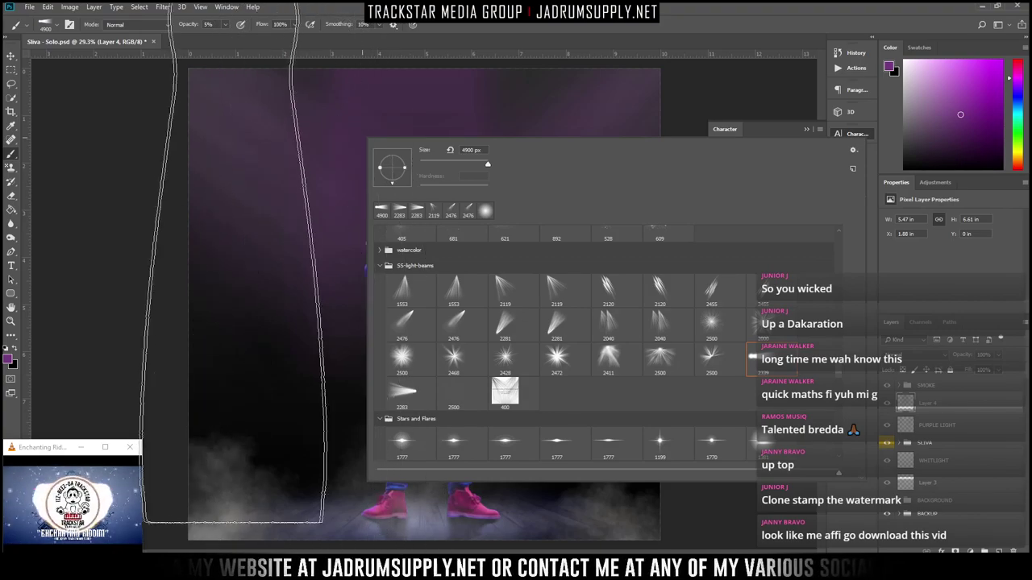
{"action": "key", "text": "Return"}
{"action": "scroll", "coordinate": [456, 205], "scroll_direction": "down", "scroll_amount": 5}
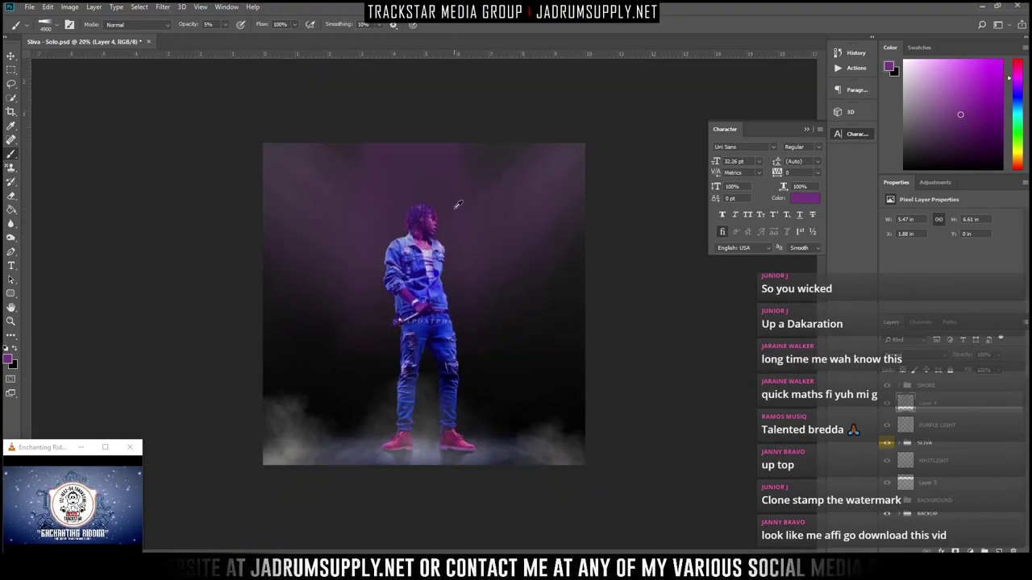
Add a new layer directly above the WHITLIGHT layer and name it SPARKLES
{"action": "scroll", "coordinate": [348, 177], "scroll_direction": "up", "scroll_amount": 2}
{"action": "scroll", "coordinate": [352, 173], "scroll_direction": "up", "scroll_amount": 1}
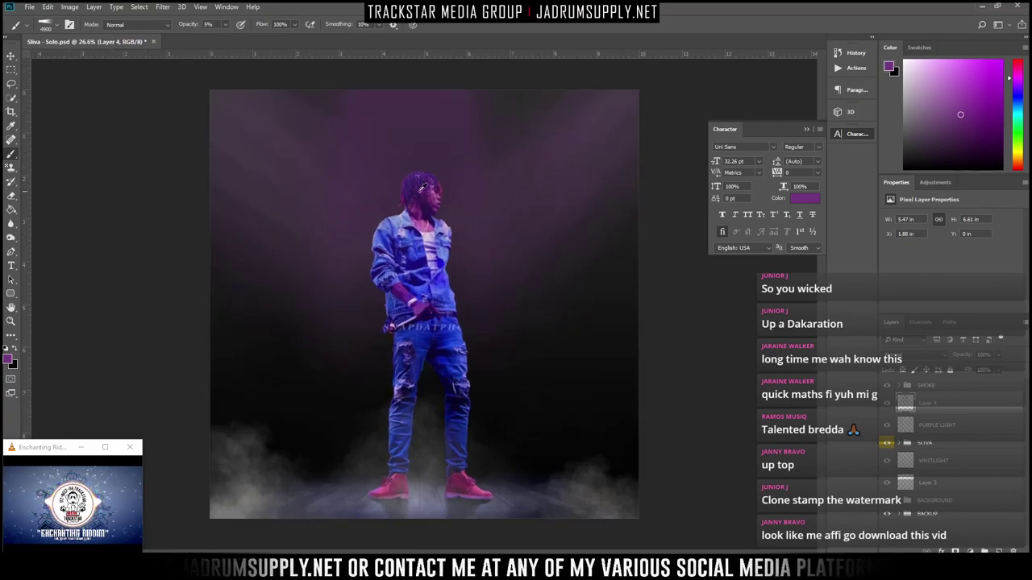
{"action": "right_click", "coordinate": [531, 293]}
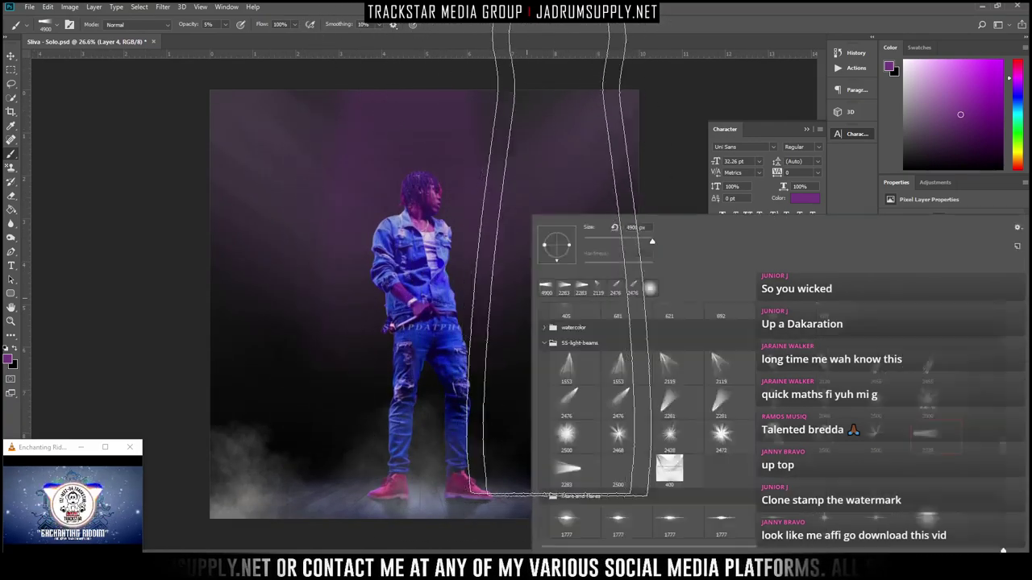
{"action": "right_click", "coordinate": [38, 221]}
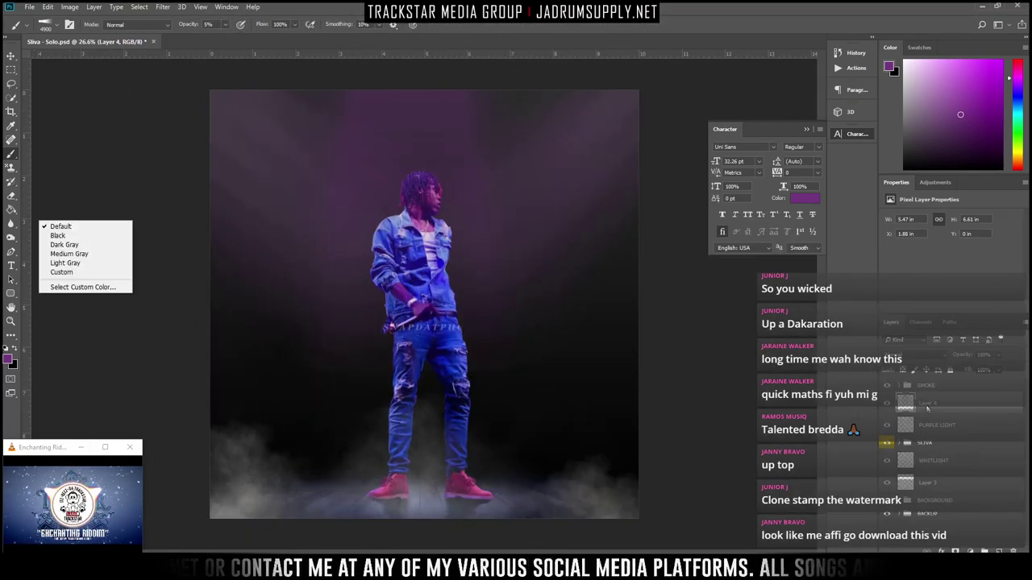
{"action": "left_click", "coordinate": [926, 408]}
{"action": "left_click", "coordinate": [930, 460]}
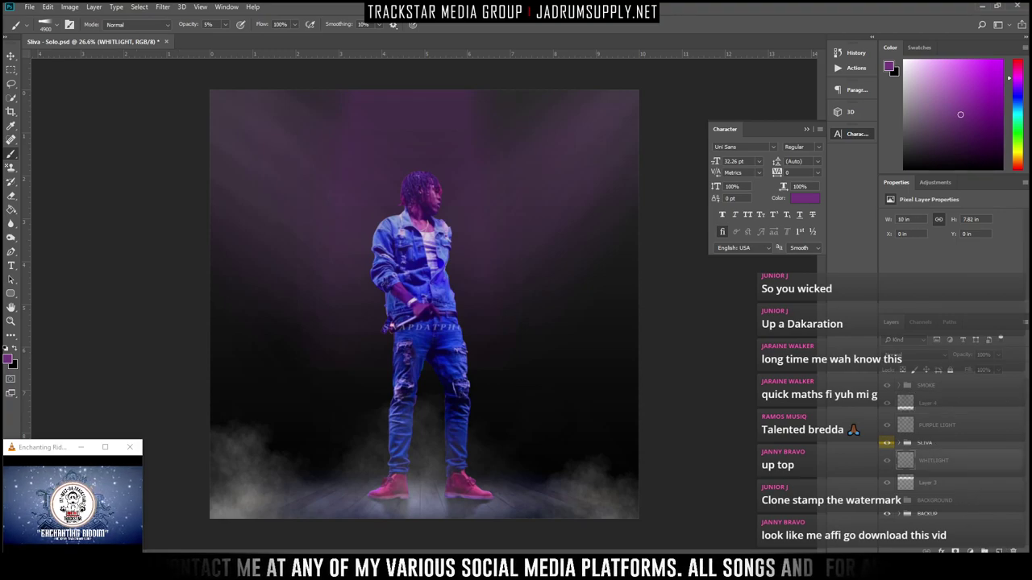
{"action": "left_click", "coordinate": [997, 550]}
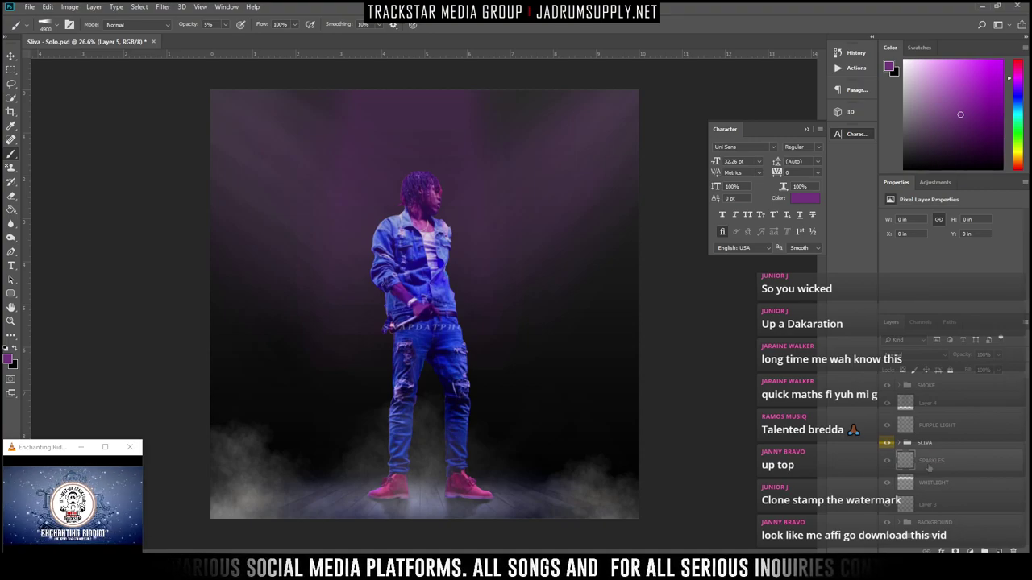
{"action": "left_click", "coordinate": [929, 462]}
Choose the 743 px speckle brush and enlarge it to 5000 px
{"action": "right_click", "coordinate": [462, 218]}
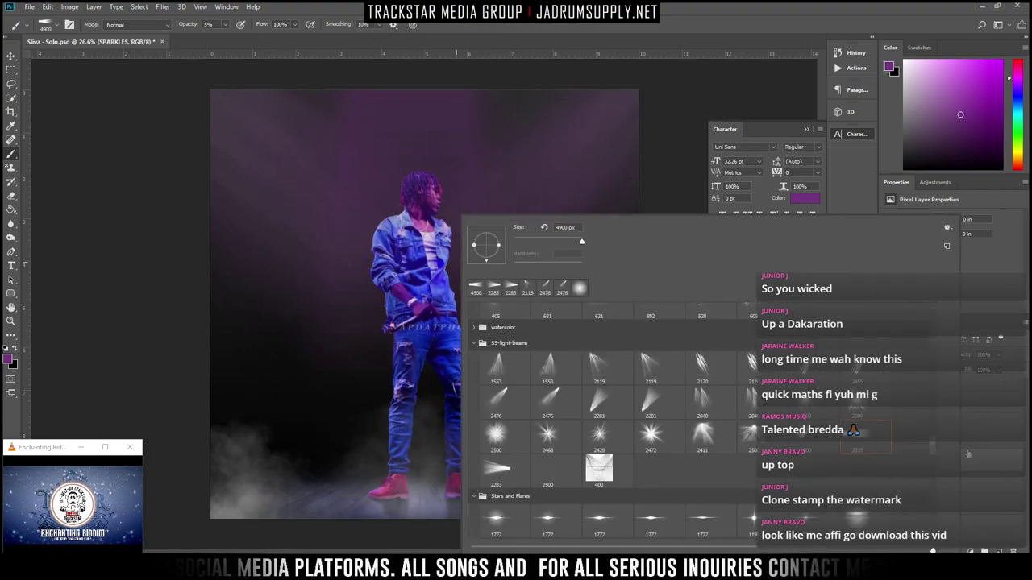
{"action": "mouse_move", "coordinate": [930, 448]}
{"action": "left_mouse_down"}
{"action": "mouse_move", "coordinate": [951, 537]}
{"action": "mouse_move", "coordinate": [927, 440]}
{"action": "left_mouse_up"}
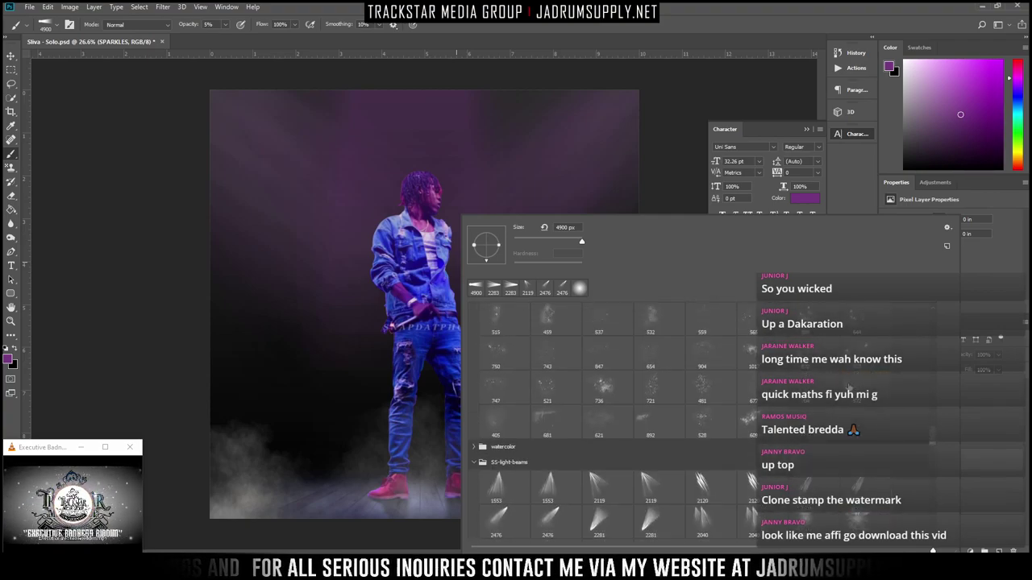
{"action": "left_click", "coordinate": [602, 355]}
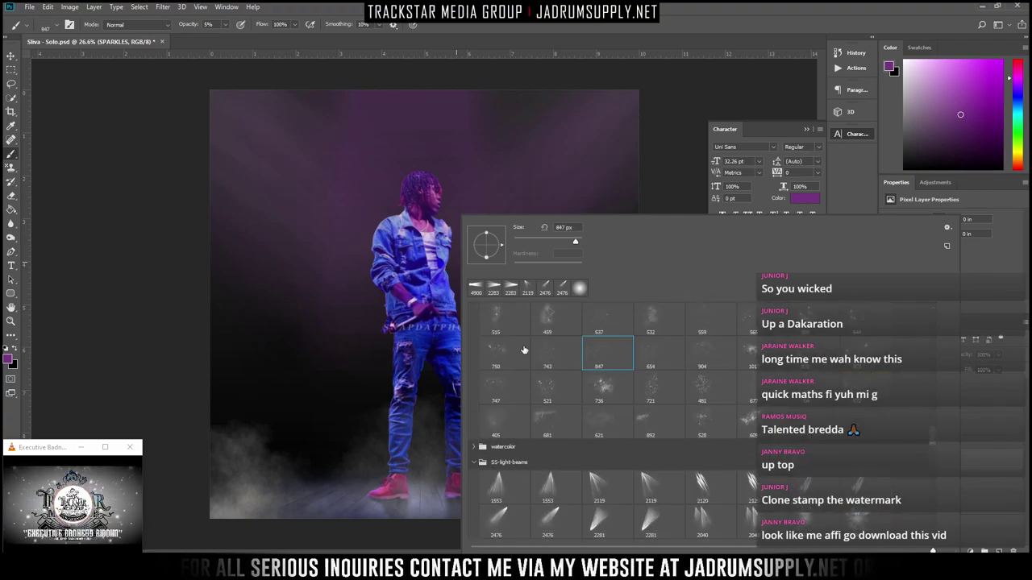
{"action": "left_click", "coordinate": [539, 352]}
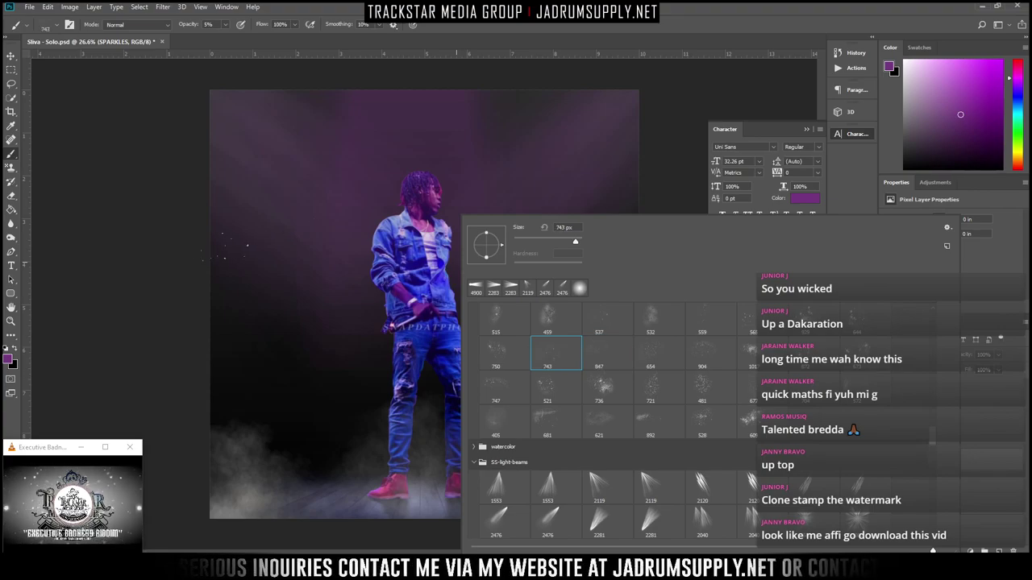
{"action": "left_click", "coordinate": [228, 246]}
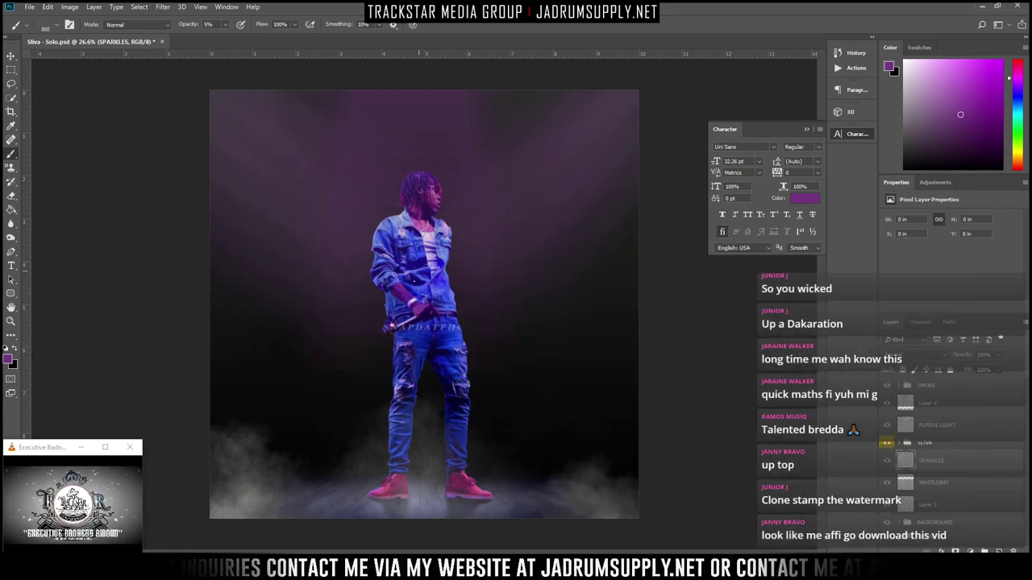
{"action": "key", "text": "bracketright"}
{"action": "key", "text": "bracketright"}
{"action": "key", "text": "bracketright"}
{"action": "key", "text": "bracketright"}
{"action": "key", "text": "bracketright"}
{"action": "key", "text": "bracketright"}
{"action": "key", "text": "bracketright"}
{"action": "key", "text": "bracketright"}
{"action": "key", "text": "bracketright"}
{"action": "key", "text": "bracketright"}
{"action": "key", "text": "bracketright"}
{"action": "key", "text": "bracketright"}
{"action": "key", "text": "bracketright"}
{"action": "key", "text": "bracketright"}
{"action": "key", "text": "bracketright"}
{"action": "key", "text": "bracketright"}
{"action": "key", "text": "bracketright"}
{"action": "key", "text": "bracketright"}
{"action": "key", "text": "bracketright"}
{"action": "key", "text": "bracketright"}
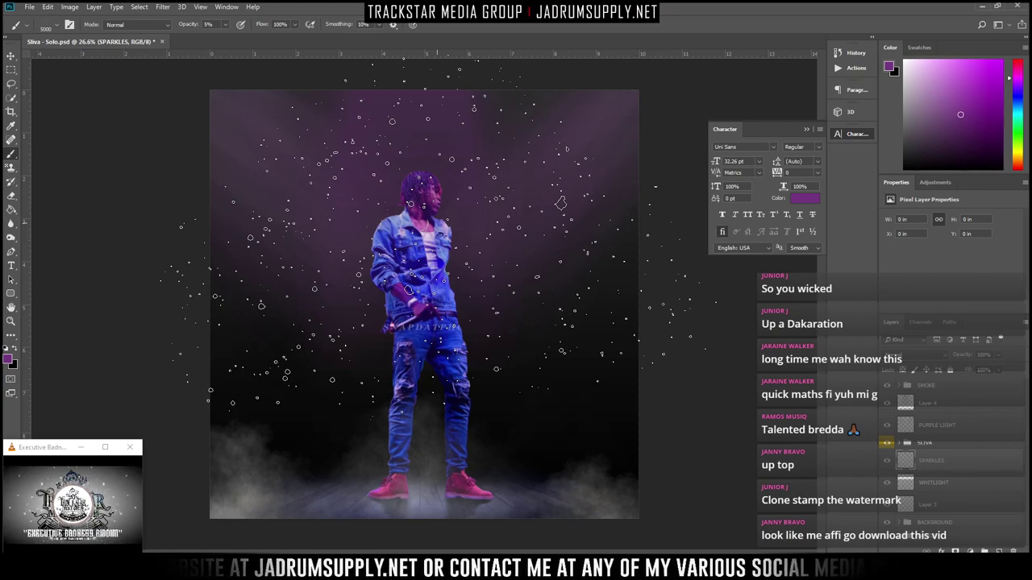
Make white the foreground colour and paint faint speckles over the artwork with the 5000 px brush
{"action": "key", "text": "d"}
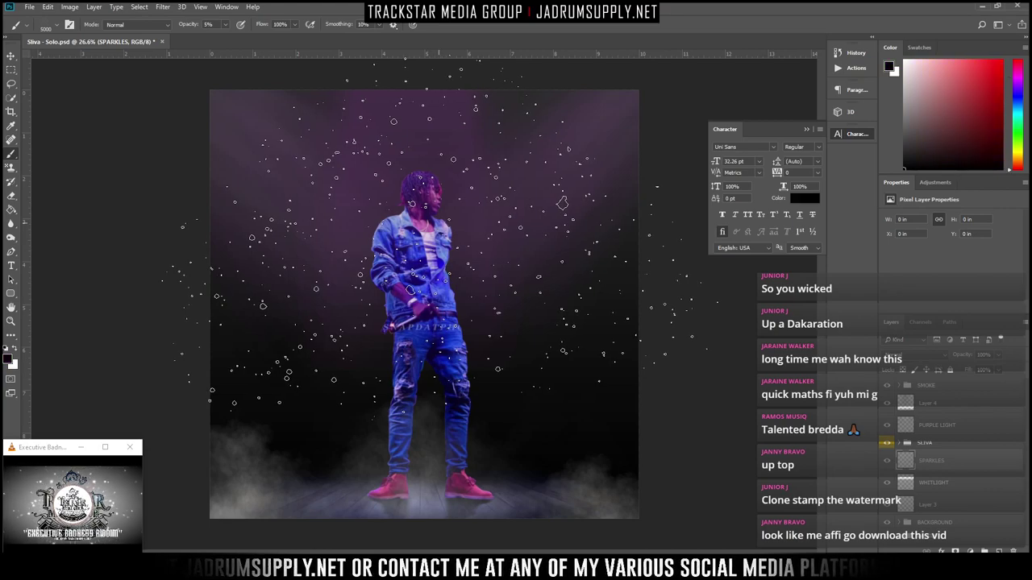
{"action": "key", "text": "c"}
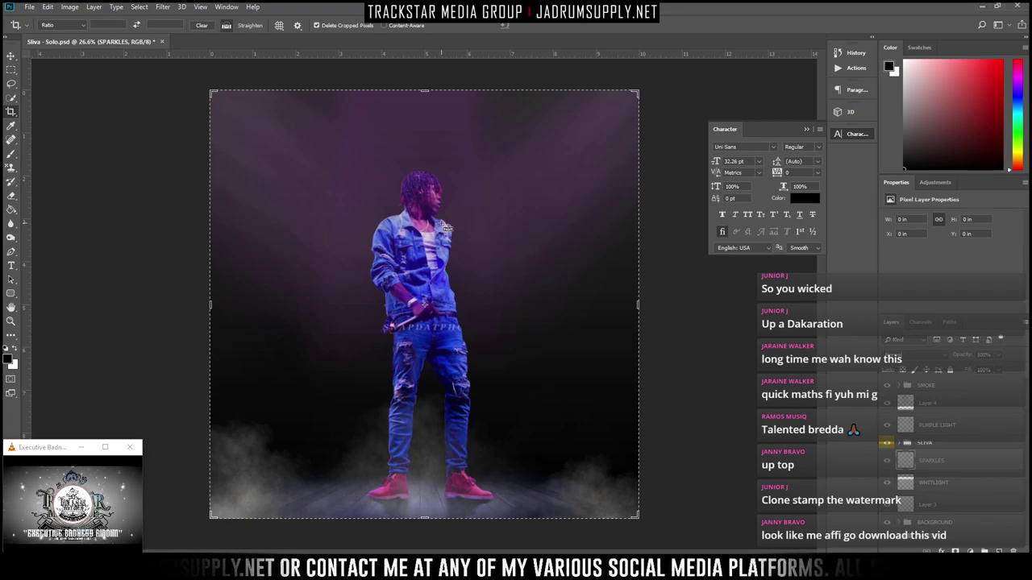
{"action": "key", "text": "ctrl+z"}
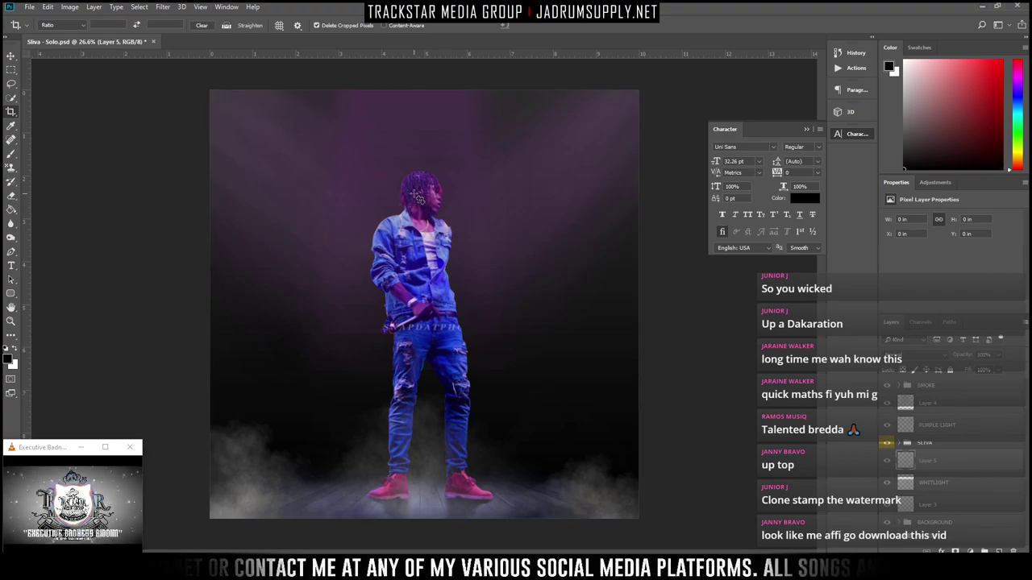
{"action": "key", "text": "b"}
{"action": "key", "text": "x"}
{"action": "key", "text": "x"}
{"action": "key", "text": "x"}
{"action": "key", "text": "x"}
{"action": "key", "text": "x"}
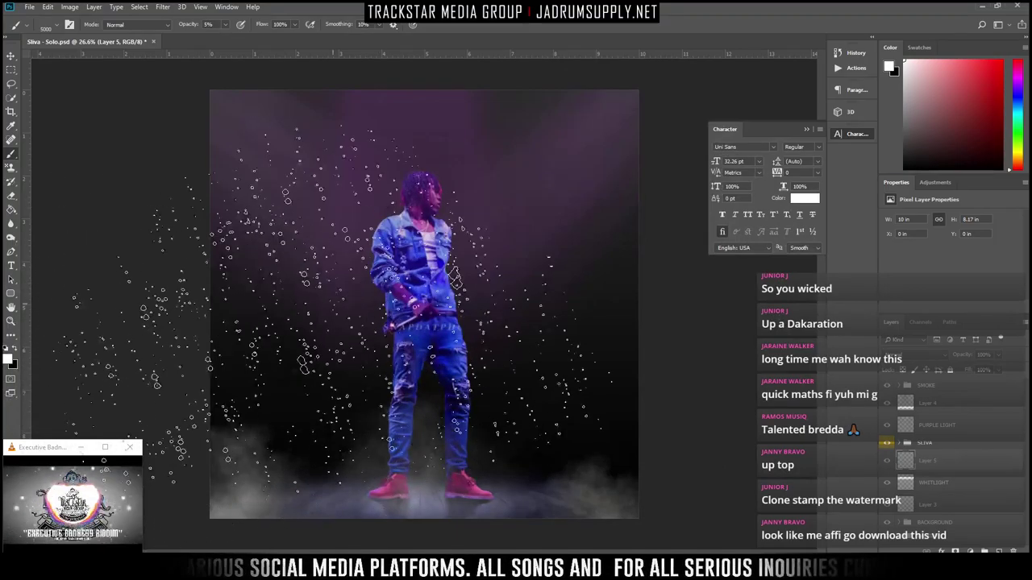
Choose the 904 px sparkle brush and raise the brush opacity to 100%
{"action": "scroll", "coordinate": [484, 197], "scroll_direction": "up", "scroll_amount": 4}
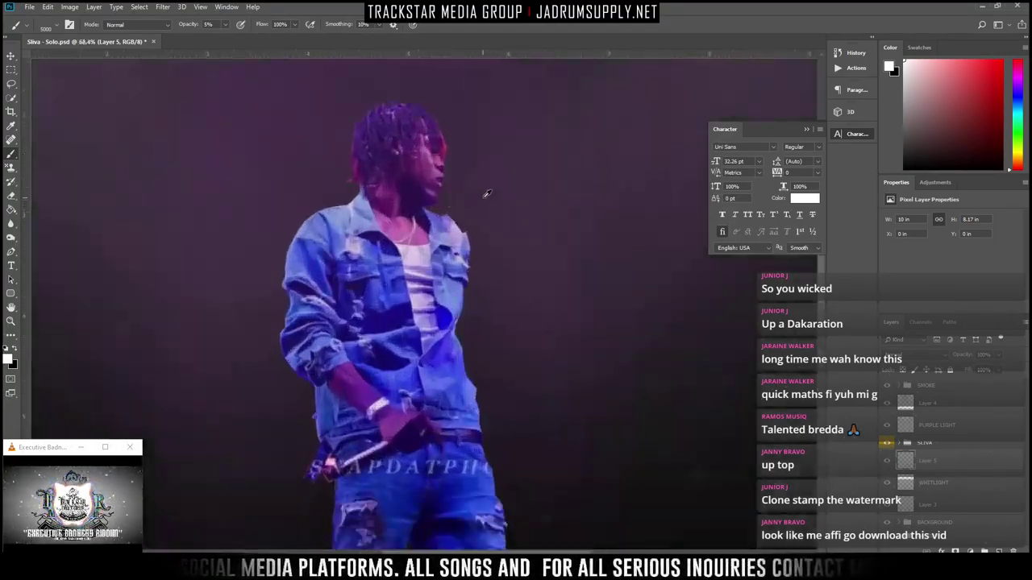
{"action": "scroll", "coordinate": [484, 194], "scroll_direction": "down", "scroll_amount": 7}
{"action": "scroll", "coordinate": [451, 210], "scroll_direction": "up", "scroll_amount": 3}
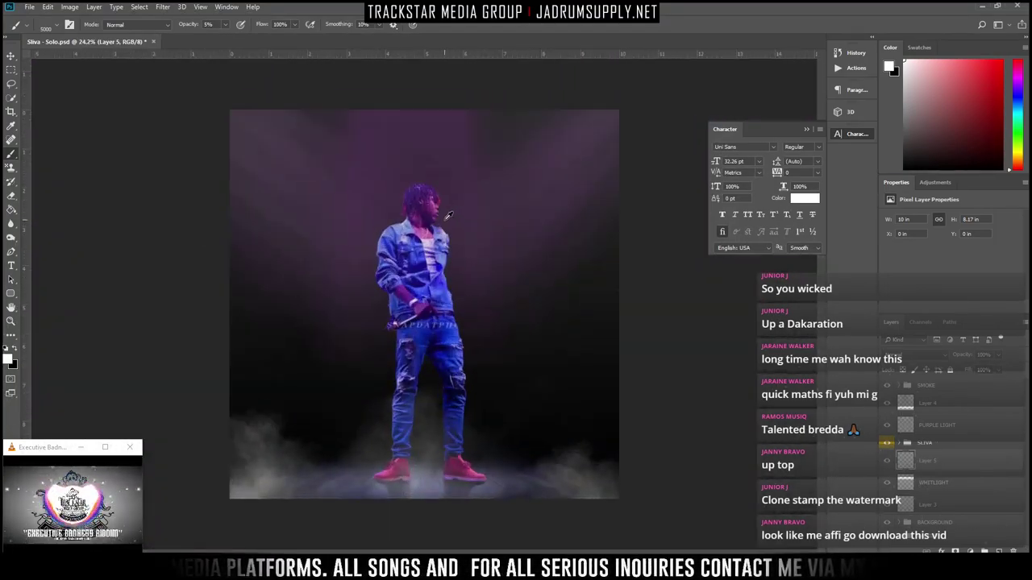
{"action": "right_click", "coordinate": [486, 242]}
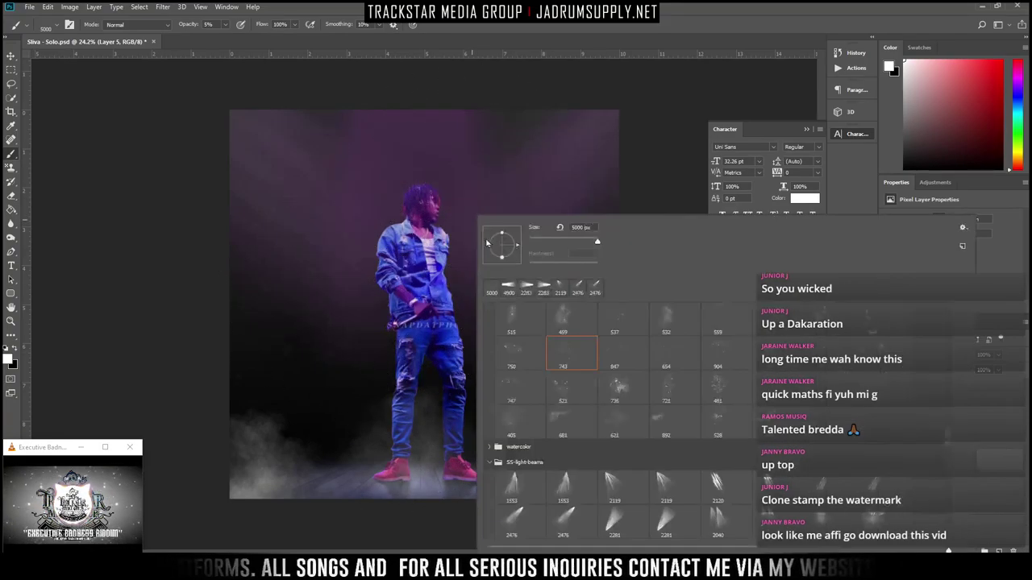
{"action": "double_click", "coordinate": [721, 357]}
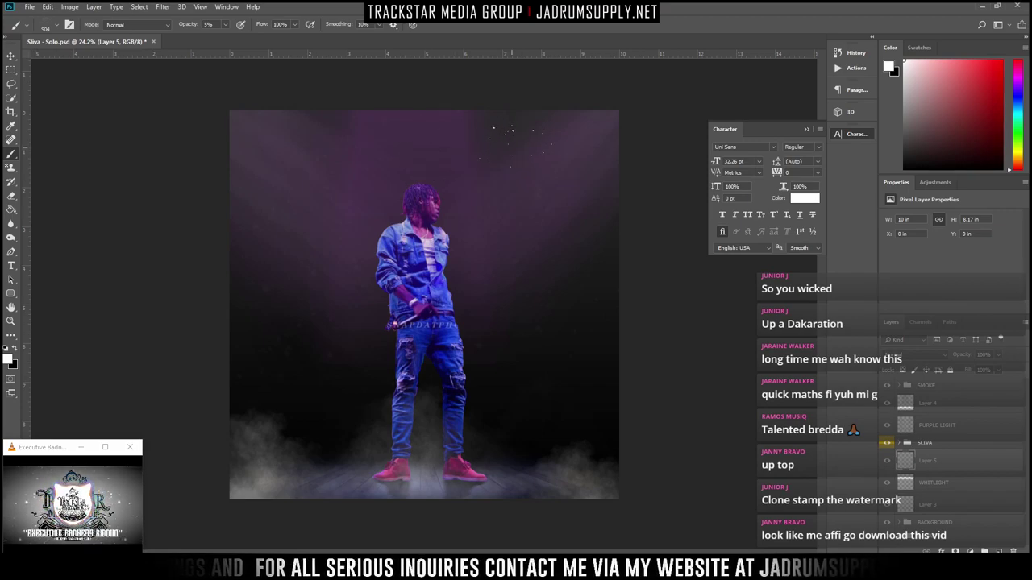
{"action": "left_click", "coordinate": [227, 25]}
{"action": "left_click_drag", "start_coordinate": [225, 39], "coordinate": [365, 47]}
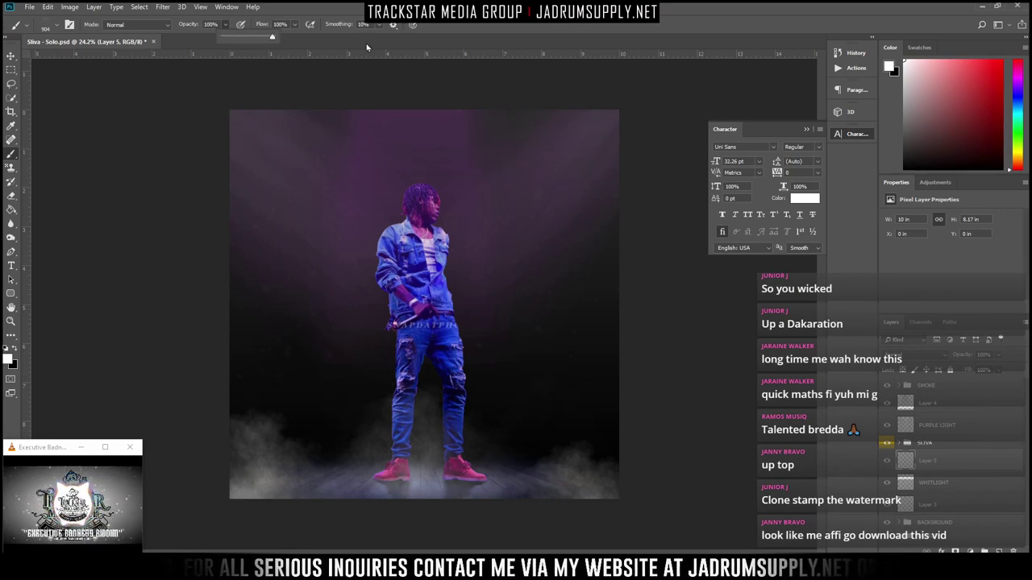
Try stamping small sparkles around the figure, and undo them together with the earlier faint speckles
{"action": "left_click", "coordinate": [322, 133]}
{"action": "left_click", "coordinate": [509, 129]}
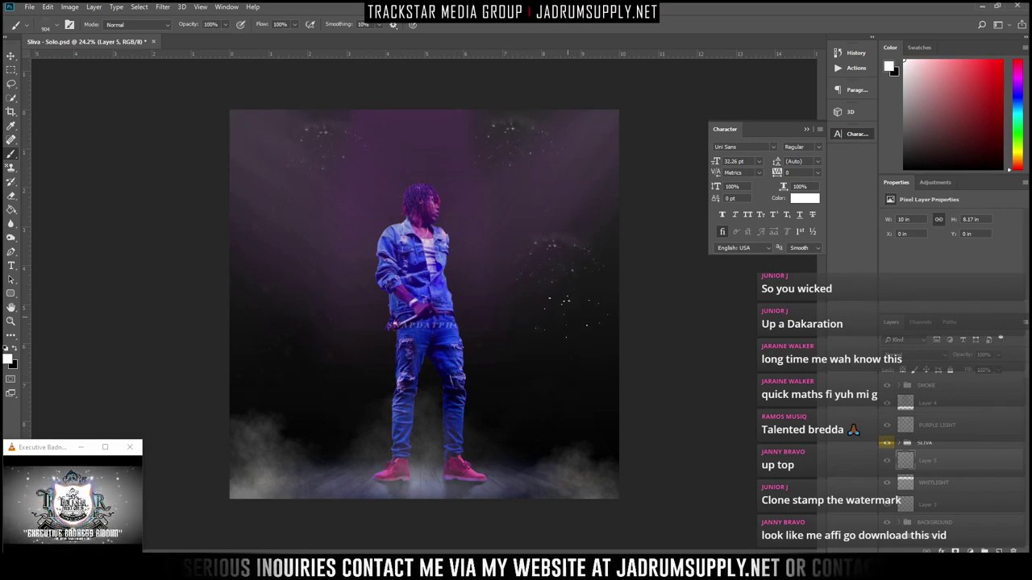
{"action": "key", "text": "ctrl+alt+z"}
{"action": "key", "text": "ctrl+alt+z"}
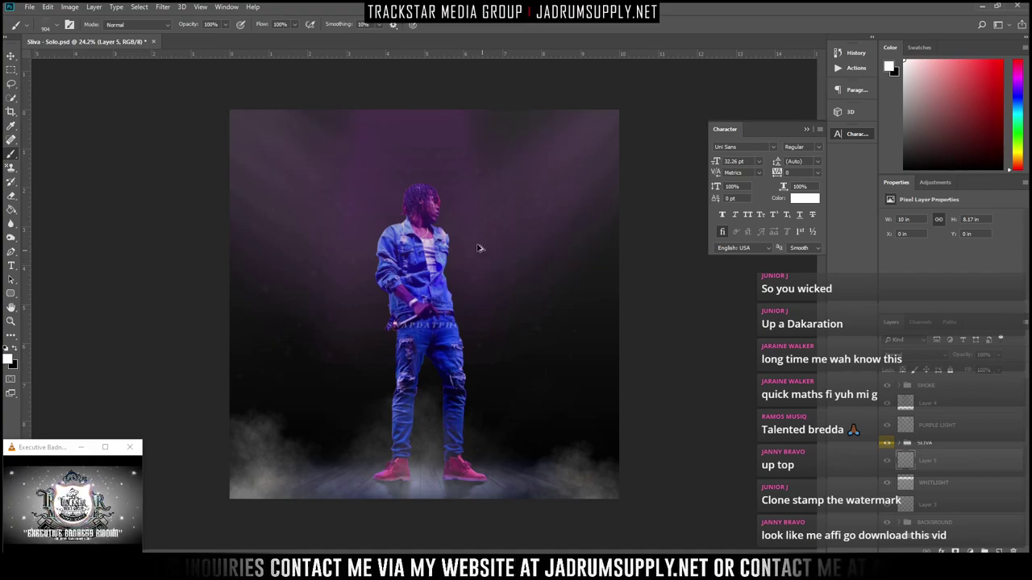
{"action": "key", "text": "ctrl+alt+z"}
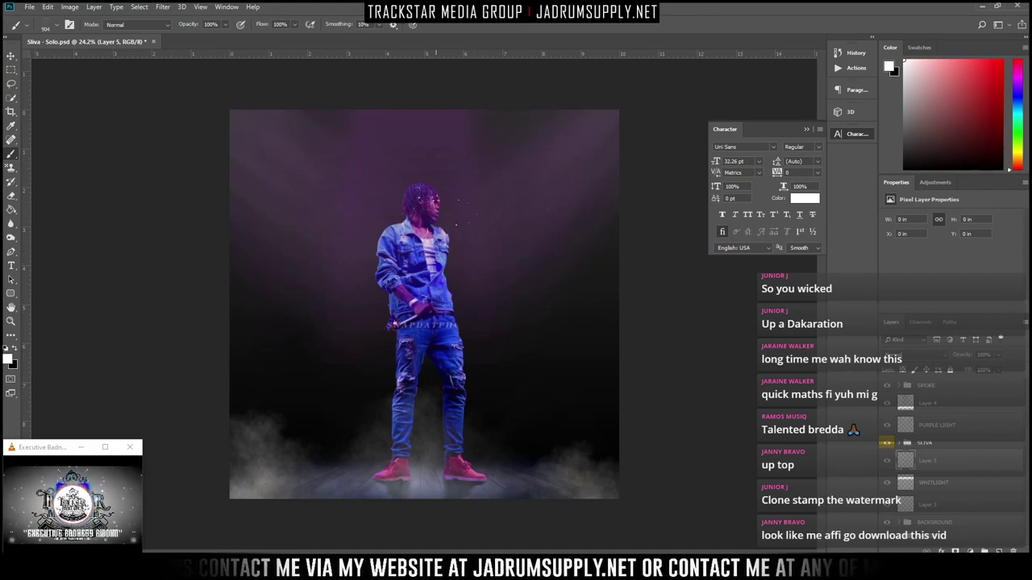
Enlarge the sparkle brush to 3100 px and stamp white sparkles across the upper and middle background around the figure
{"action": "key", "text": "]"}
{"action": "key", "text": "]"}
{"action": "key", "text": "]"}
{"action": "key", "text": "]"}
{"action": "key", "text": "]"}
{"action": "key", "text": "]"}
{"action": "key", "text": "]"}
{"action": "key", "text": "]"}
{"action": "key", "text": "]"}
{"action": "key", "text": "]"}
{"action": "key", "text": "]"}
{"action": "key", "text": "]"}
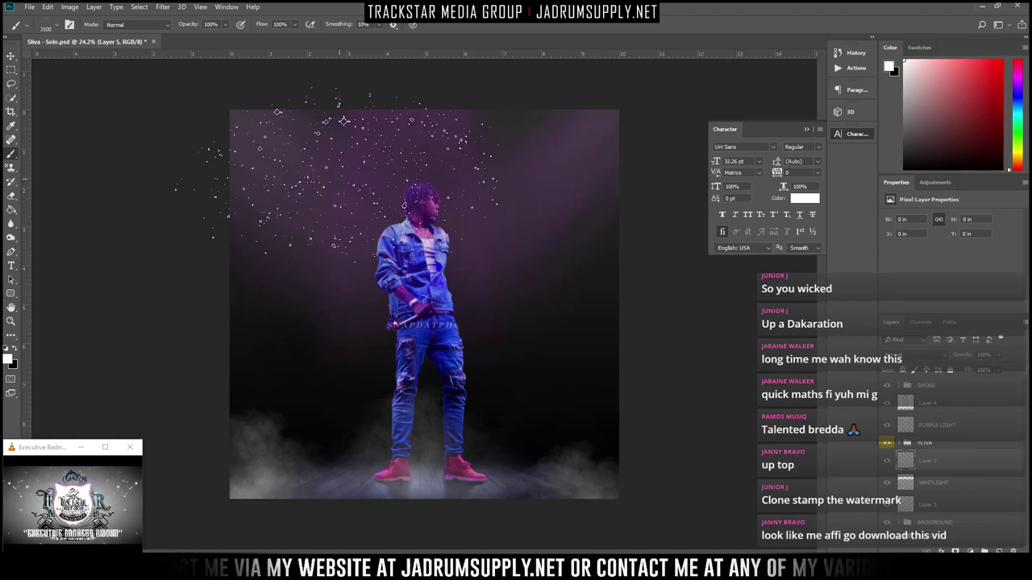
{"action": "left_click", "coordinate": [339, 183]}
{"action": "left_click", "coordinate": [572, 176]}
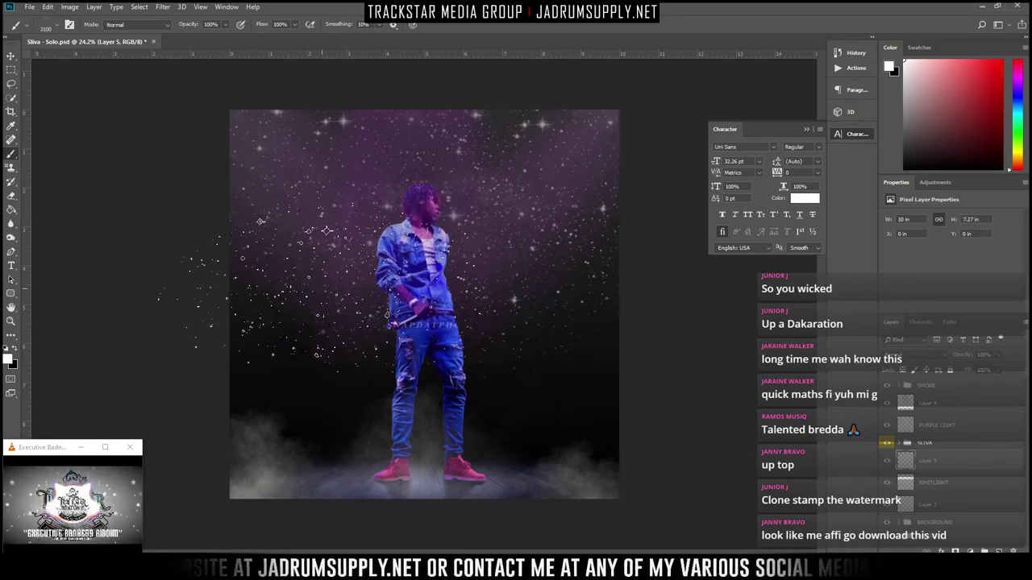
{"action": "left_click", "coordinate": [484, 262]}
{"action": "left_click", "coordinate": [532, 308]}
Rename the sparkle layer SPARKLES and lower its opacity to 5%
{"action": "scroll", "coordinate": [534, 308], "scroll_direction": "down", "scroll_amount": 7}
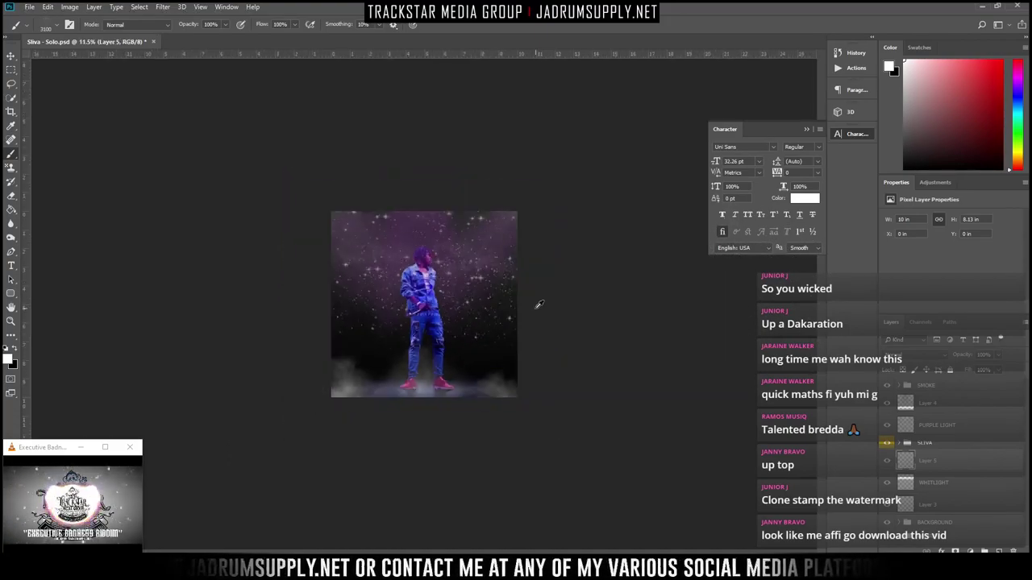
{"action": "scroll", "coordinate": [526, 332], "scroll_direction": "up", "scroll_amount": 7}
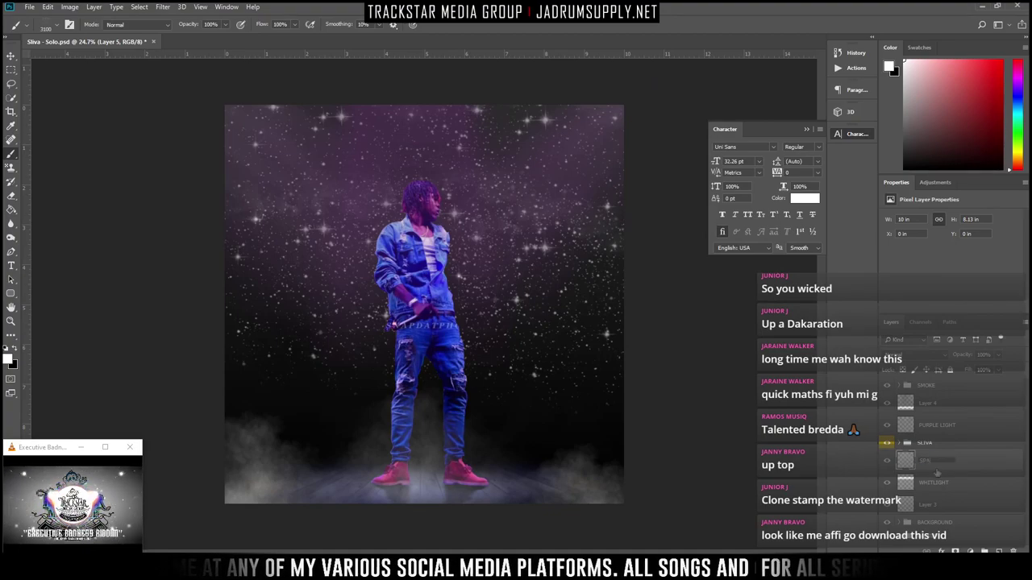
{"action": "left_click", "coordinate": [935, 466]}
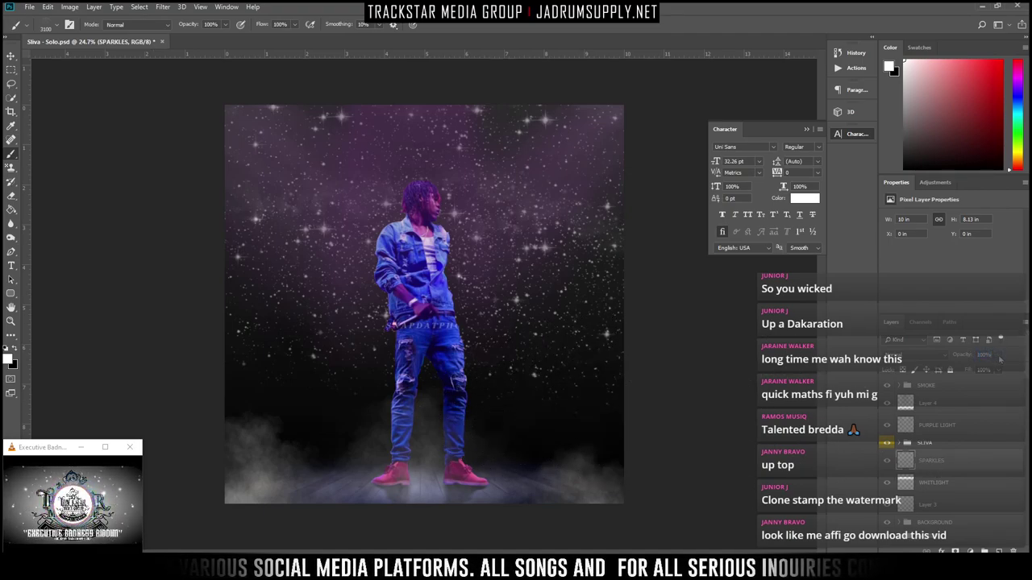
{"action": "left_click_drag", "start_coordinate": [990, 371], "coordinate": [958, 371]}
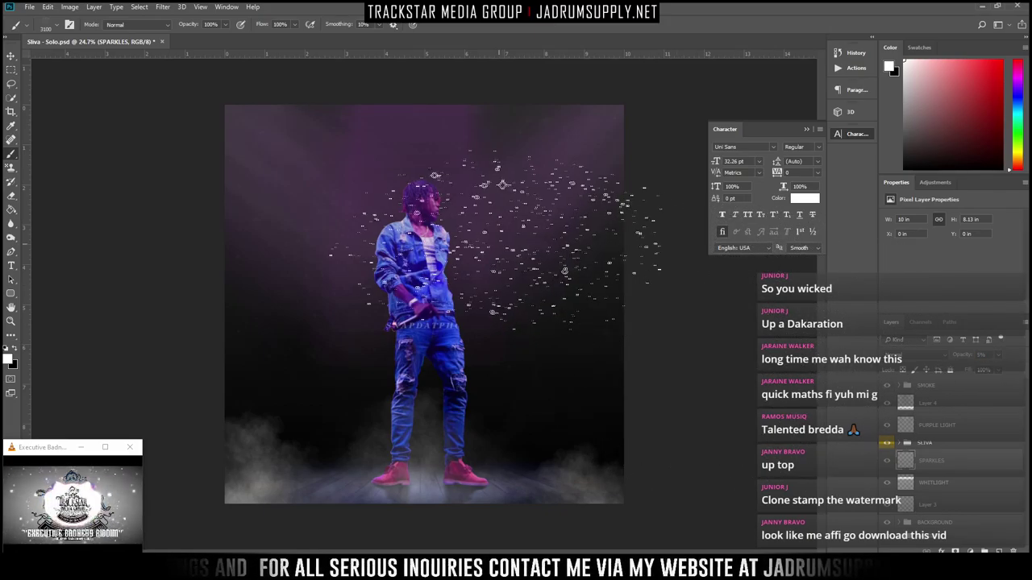
Try the 4900 px and 2283 px beam brushes and select the square 400 px SS-light-beams brush
{"action": "scroll", "coordinate": [361, 176], "scroll_direction": "up", "scroll_amount": 2}
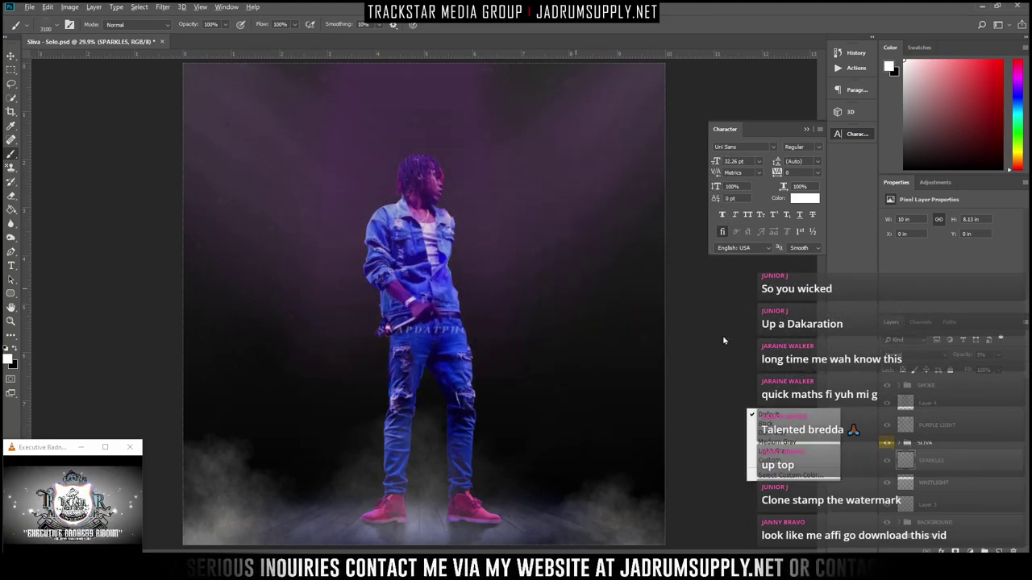
{"action": "right_click", "coordinate": [418, 216]}
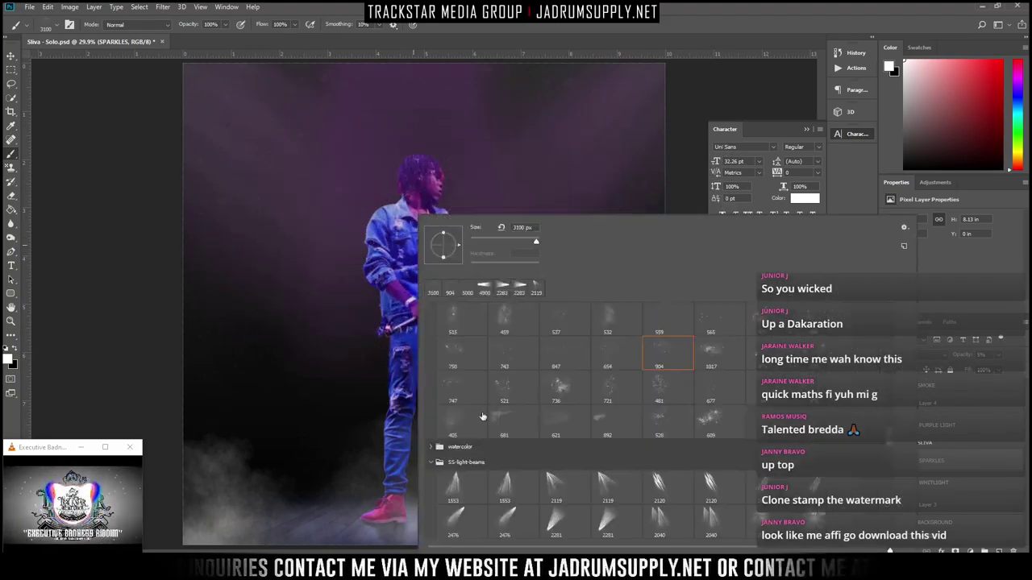
{"action": "left_click", "coordinate": [484, 288]}
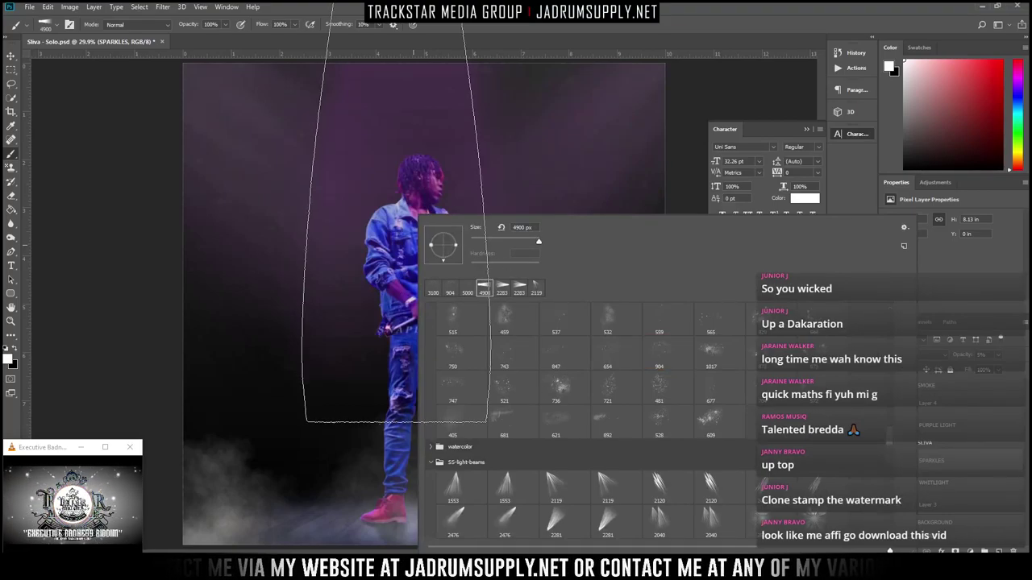
{"action": "scroll", "coordinate": [475, 506], "scroll_direction": "down", "scroll_amount": 3}
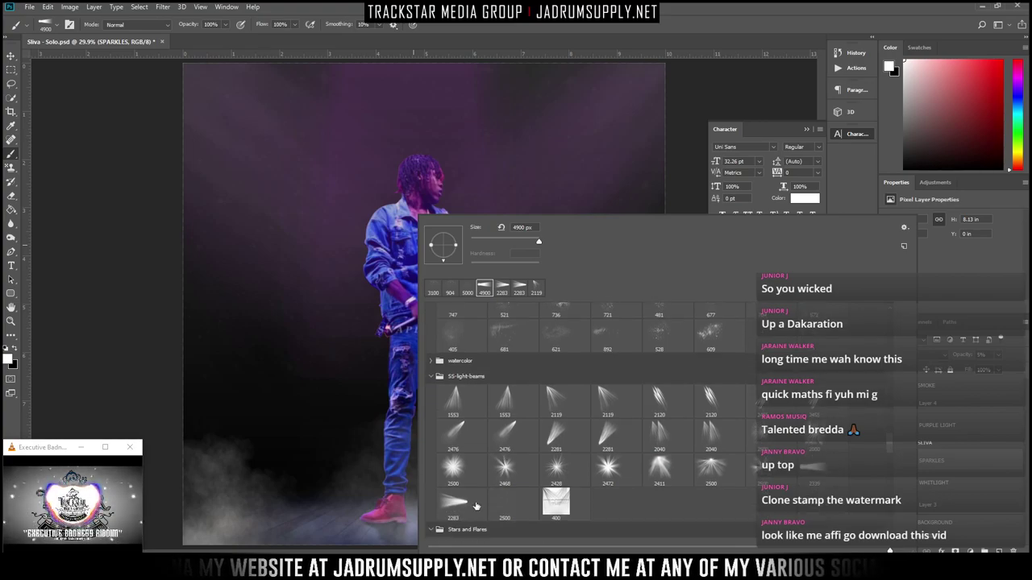
{"action": "scroll", "coordinate": [474, 499], "scroll_direction": "down", "scroll_amount": 1}
{"action": "left_click", "coordinate": [459, 466]}
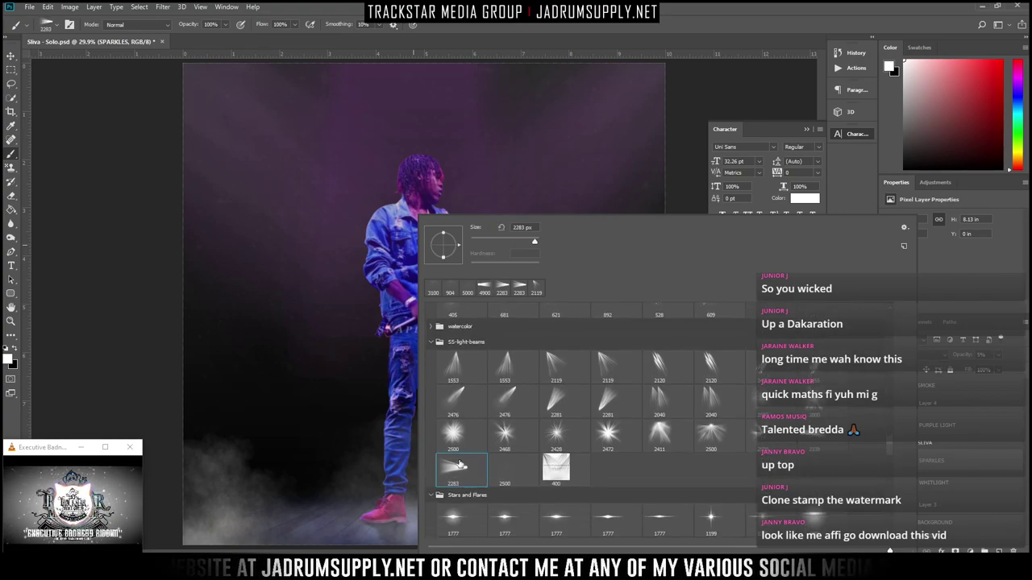
{"action": "left_click", "coordinate": [566, 465]}
{"action": "left_click", "coordinate": [335, 185]}
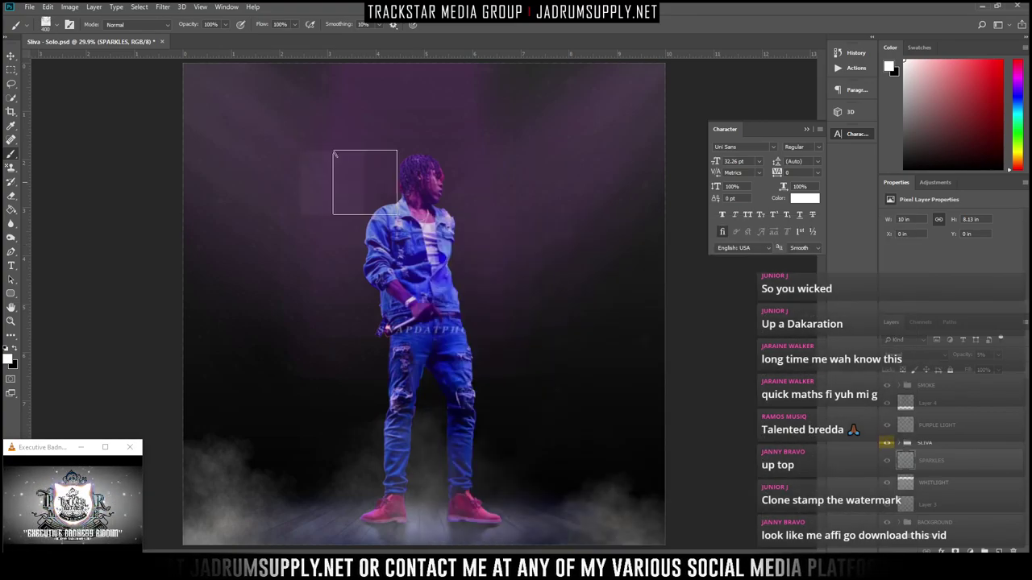
Switch from the square 400 px brush to the 2283 px SS-light-beams brush
{"action": "right_click", "coordinate": [450, 258]}
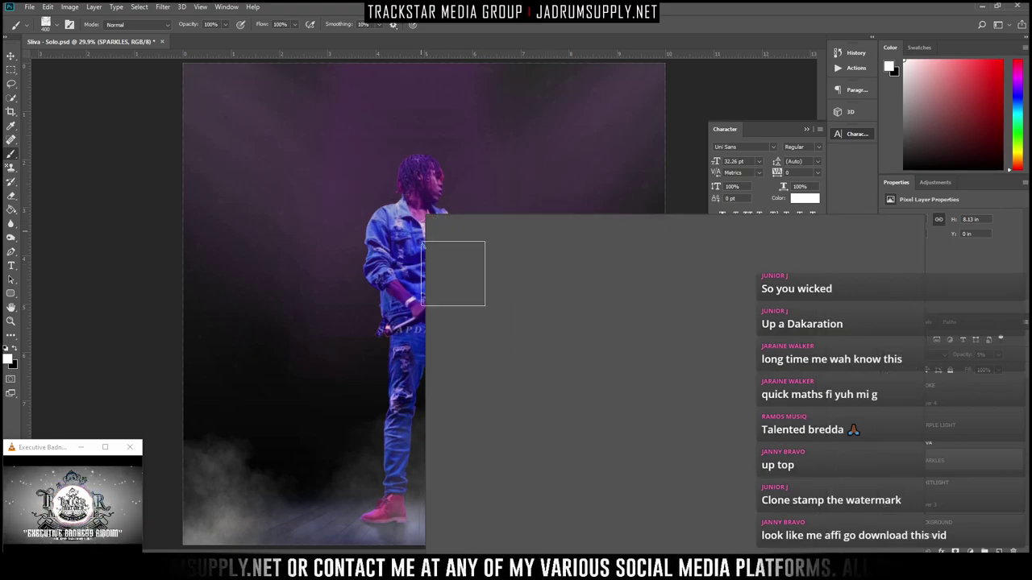
{"action": "left_click", "coordinate": [473, 469]}
{"action": "key", "text": "Return"}
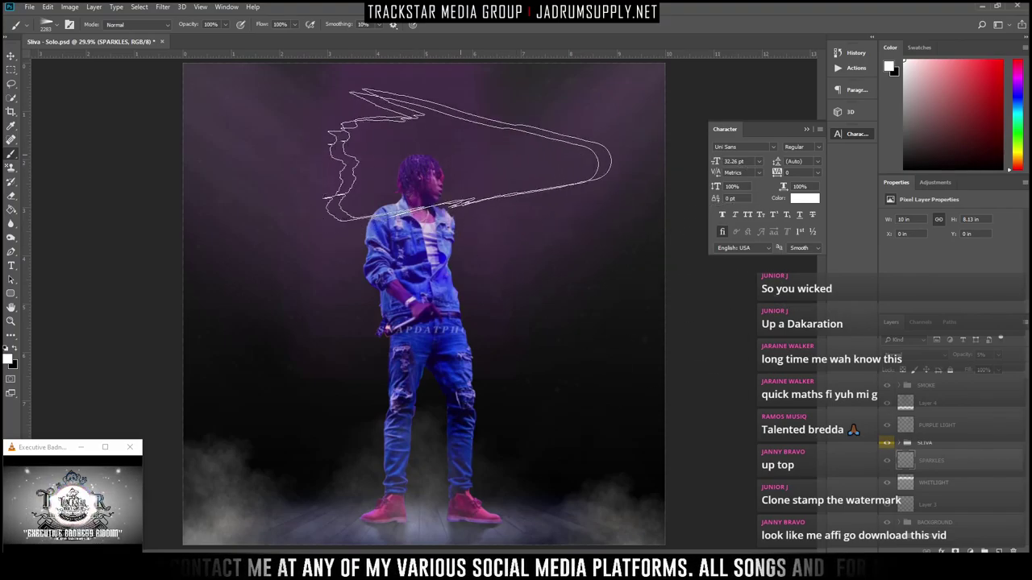
Expand the SLIVA group and add a new layer clipped to the figure's photo
{"action": "scroll", "coordinate": [411, 161], "scroll_direction": "up", "scroll_amount": 3}
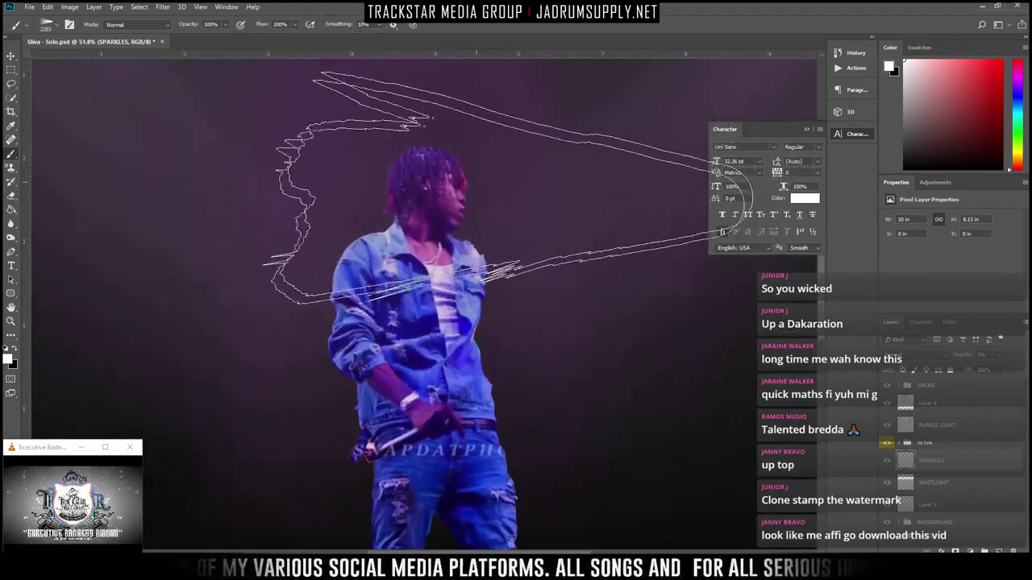
{"action": "left_click", "coordinate": [924, 444]}
{"action": "left_click", "coordinate": [897, 444]}
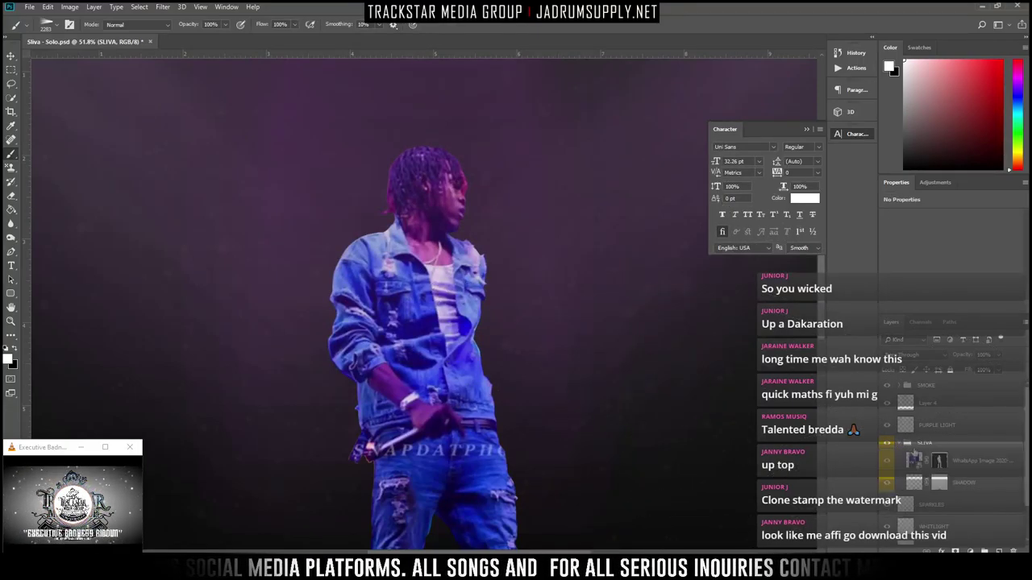
{"action": "left_click", "coordinate": [958, 461]}
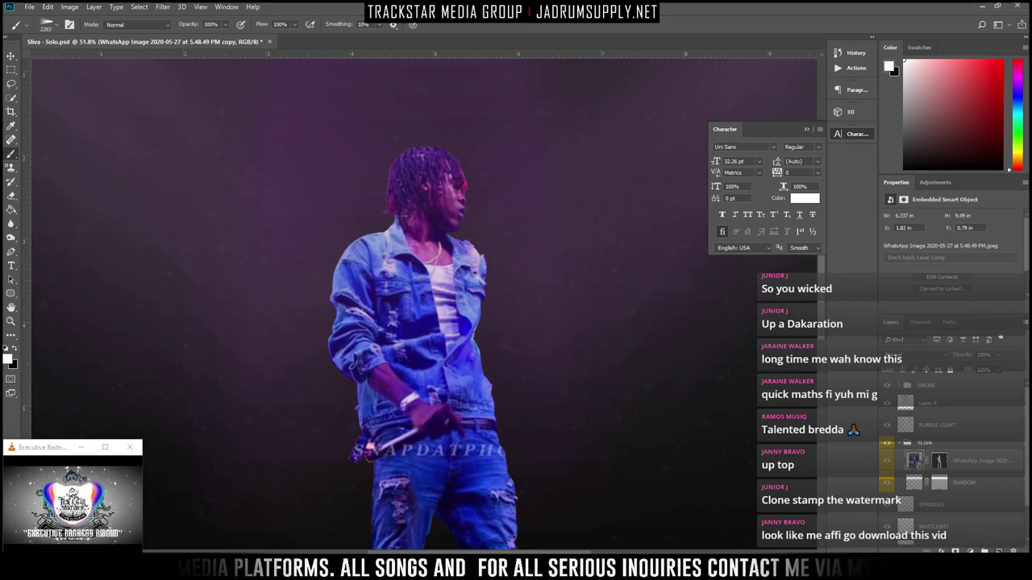
{"action": "key", "text": "ctrl+shift+alt+n"}
{"action": "left_click", "coordinate": [952, 470], "text": "alt"}
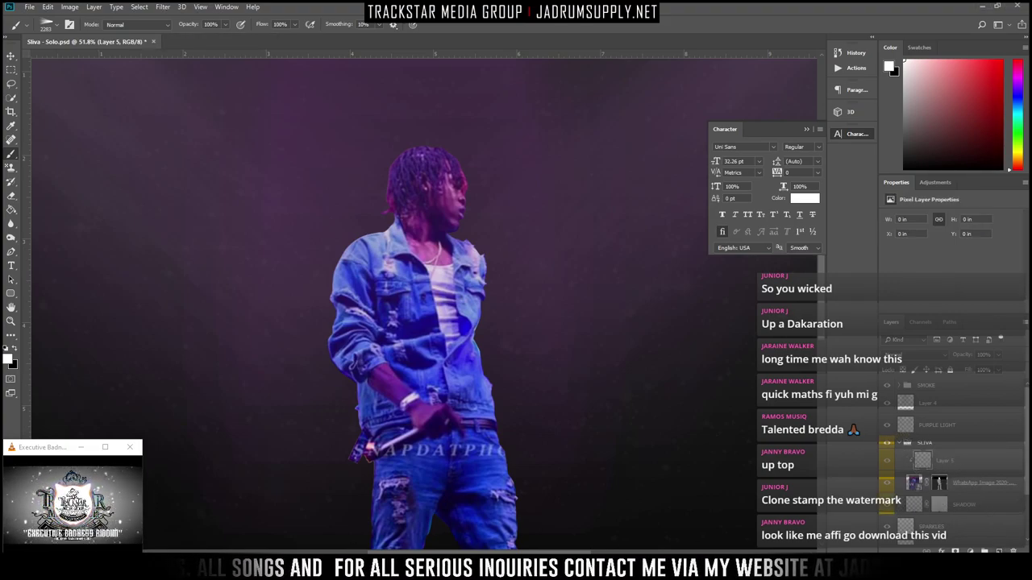
Shrink the beam brush to 700 px and rotate its tip so the beam slants diagonally down from the upper right
{"action": "right_click", "coordinate": [470, 230]}
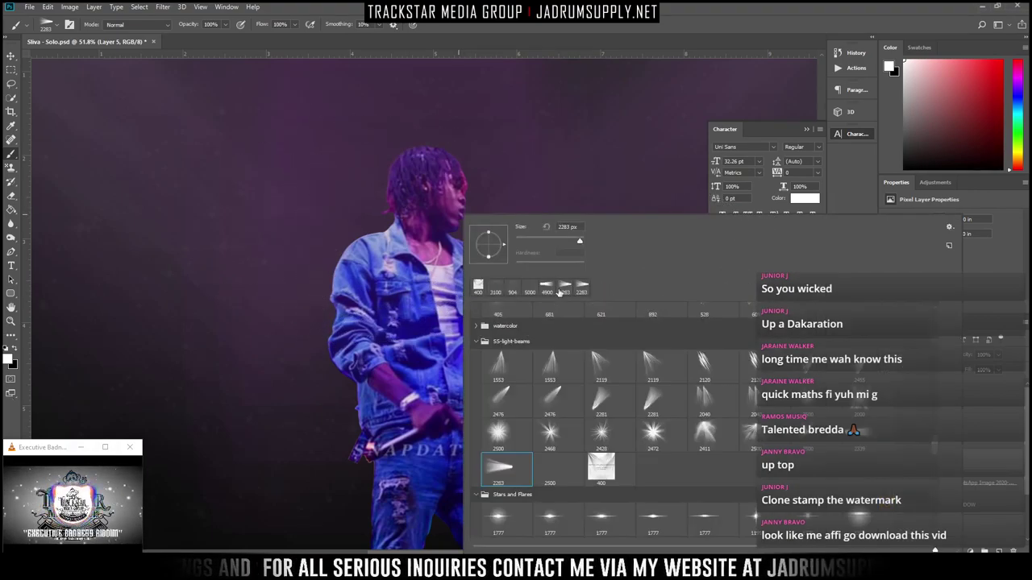
{"action": "scroll", "coordinate": [569, 413], "scroll_direction": "down", "scroll_amount": 1}
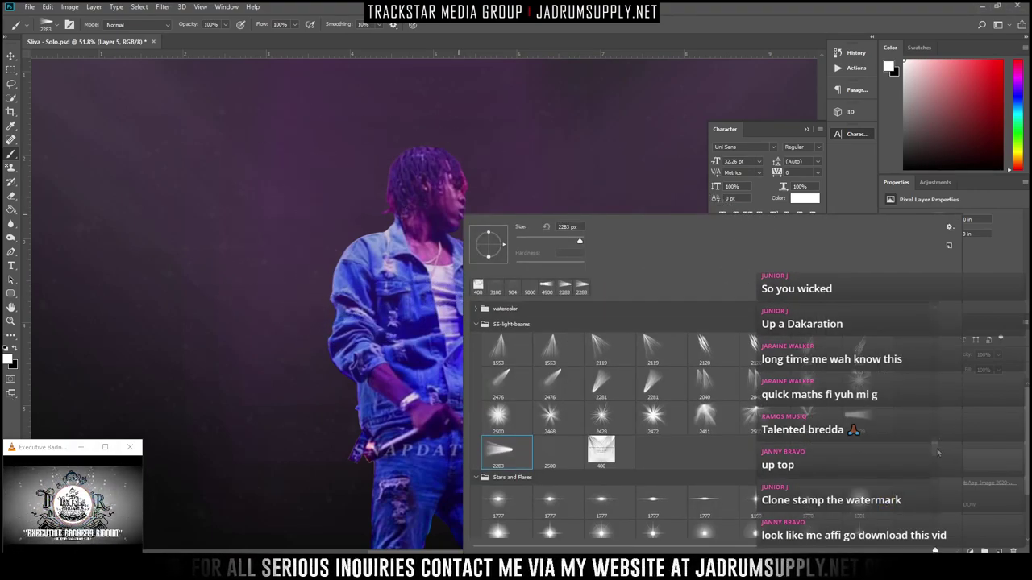
{"action": "left_click_drag", "start_coordinate": [934, 448], "coordinate": [934, 371]}
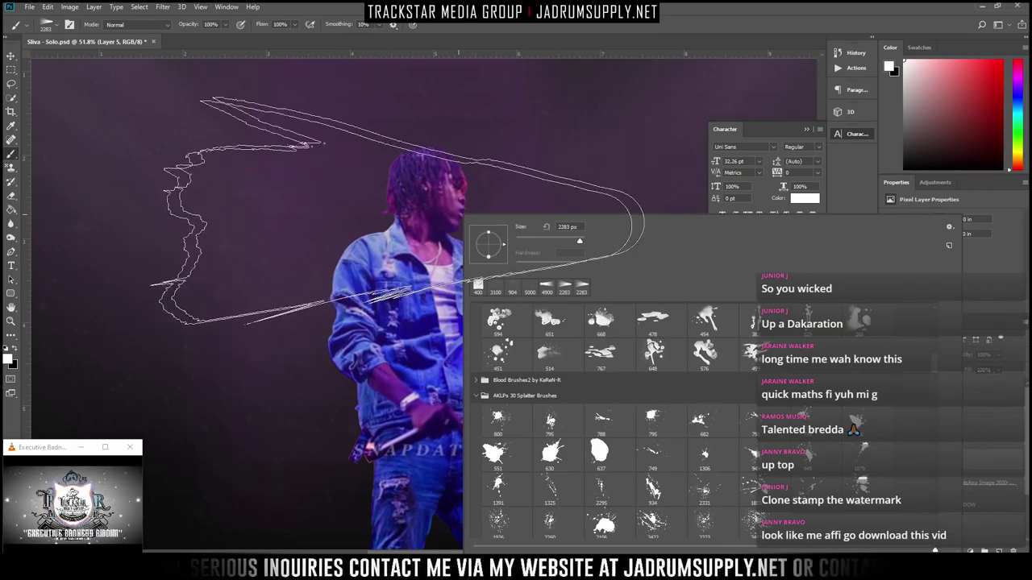
{"action": "left_click", "coordinate": [354, 215]}
{"action": "key", "text": "bracketleft"}
{"action": "key", "text": "bracketleft"}
{"action": "key", "text": "bracketleft"}
{"action": "key", "text": "bracketleft"}
{"action": "key", "text": "bracketleft"}
{"action": "key", "text": "bracketleft"}
{"action": "key", "text": "bracketleft"}
{"action": "key", "text": "bracketleft"}
{"action": "key", "text": "bracketleft"}
{"action": "key", "text": "bracketleft"}
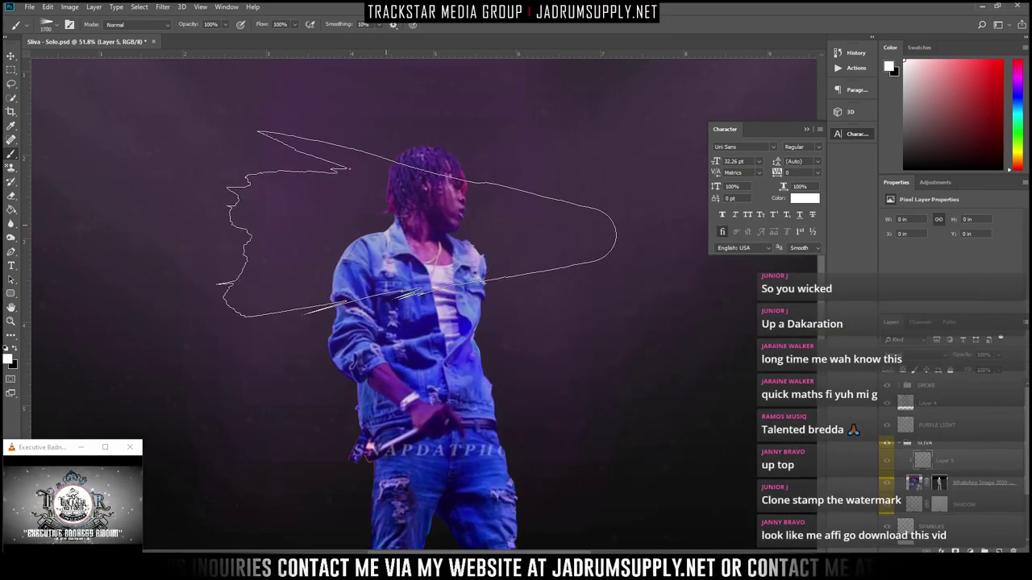
{"action": "key", "text": "bracketleft"}
{"action": "key", "text": "bracketleft"}
{"action": "key", "text": "bracketleft"}
{"action": "key", "text": "bracketleft"}
{"action": "key", "text": "bracketleft"}
{"action": "key", "text": "bracketleft"}
{"action": "right_click", "coordinate": [516, 213]}
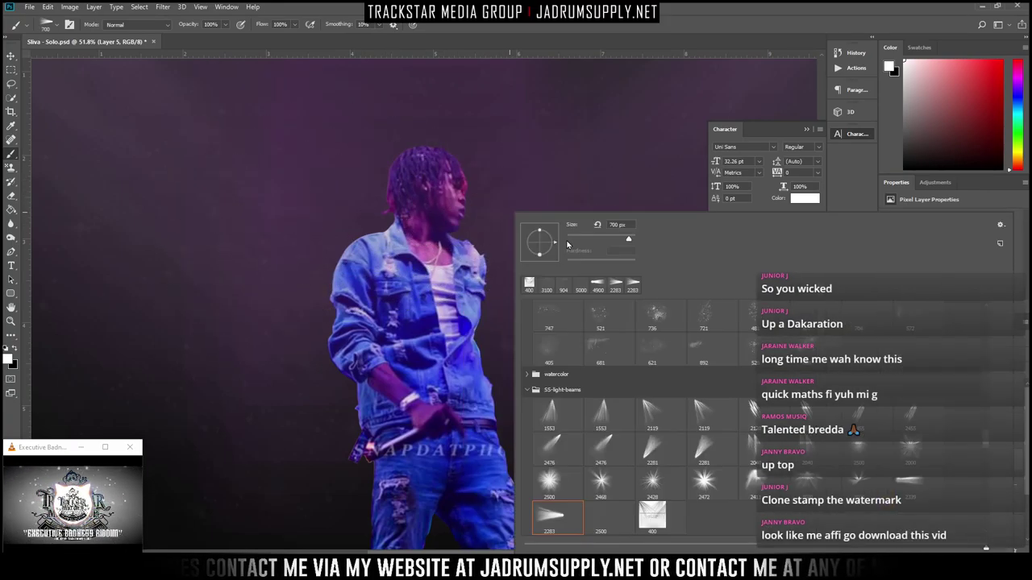
{"action": "left_click_drag", "start_coordinate": [554, 244], "coordinate": [552, 229]}
{"action": "left_click", "coordinate": [529, 142]}
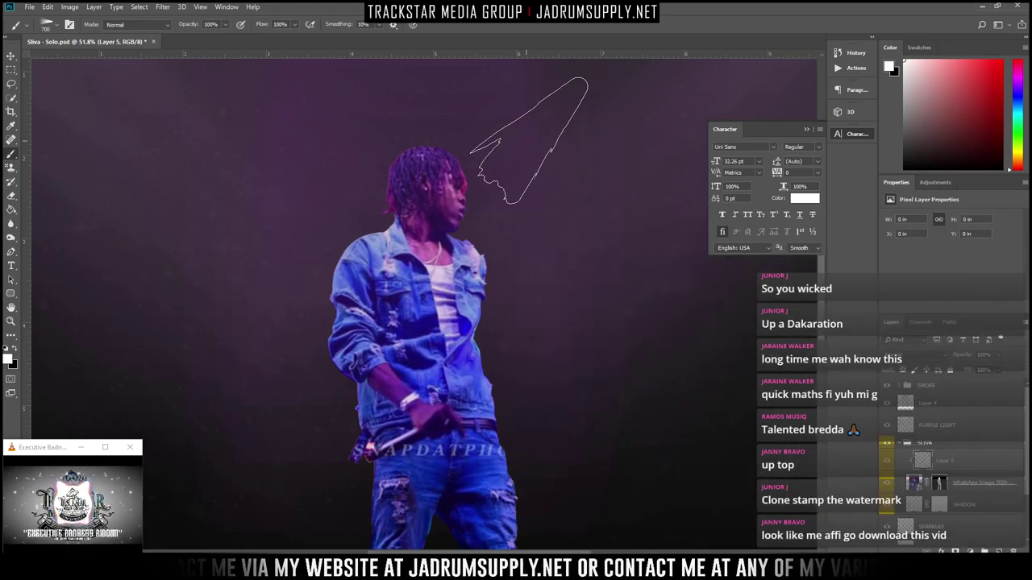
Sample a purple from the edge of the figure's hair as the painting colour
{"action": "scroll", "coordinate": [524, 145], "scroll_direction": "up", "scroll_amount": 3}
{"action": "scroll", "coordinate": [508, 161], "scroll_direction": "up", "scroll_amount": 3}
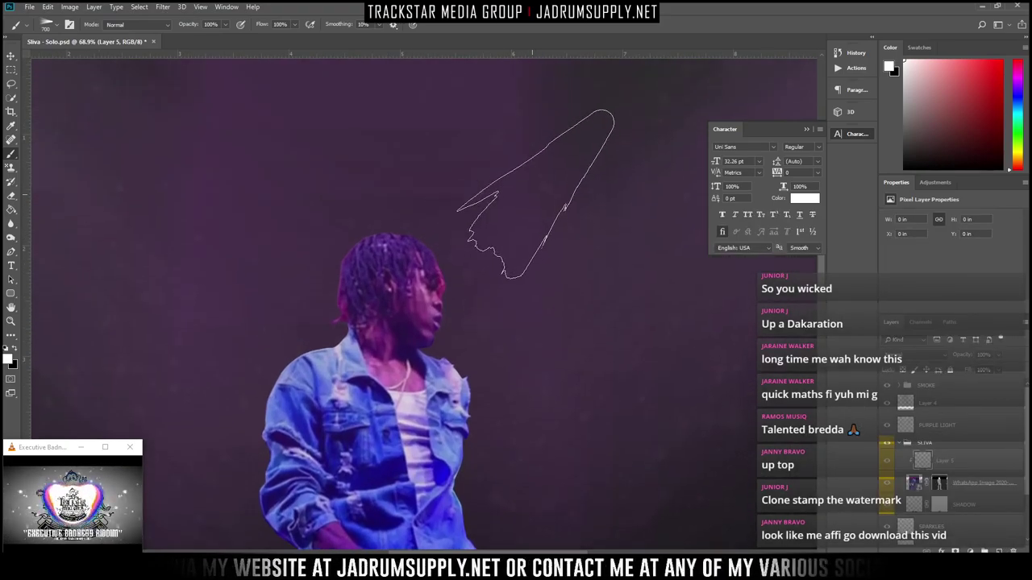
{"action": "scroll", "coordinate": [542, 191], "scroll_direction": "up", "scroll_amount": 2}
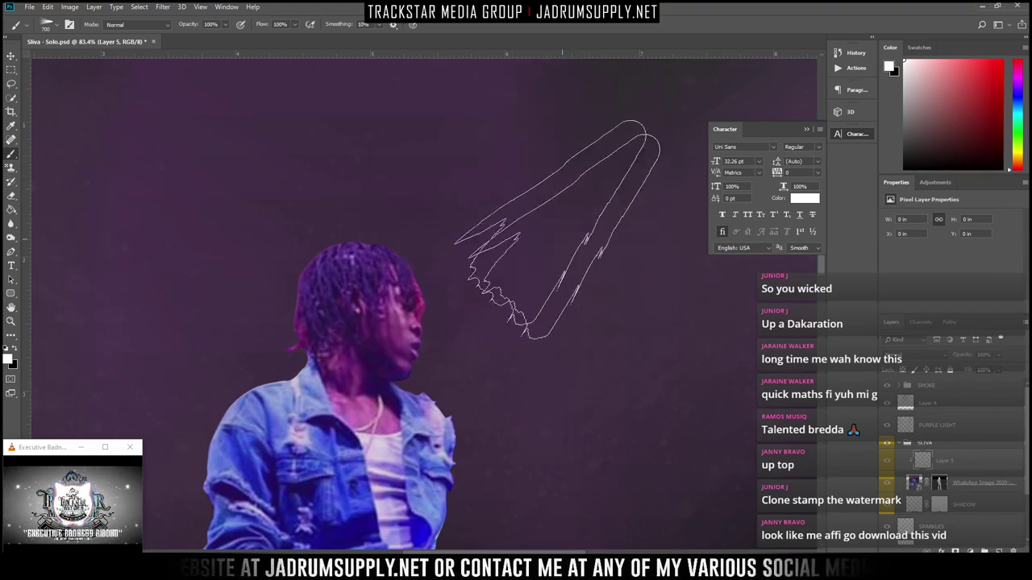
{"action": "left_click", "coordinate": [415, 262], "text": "alt"}
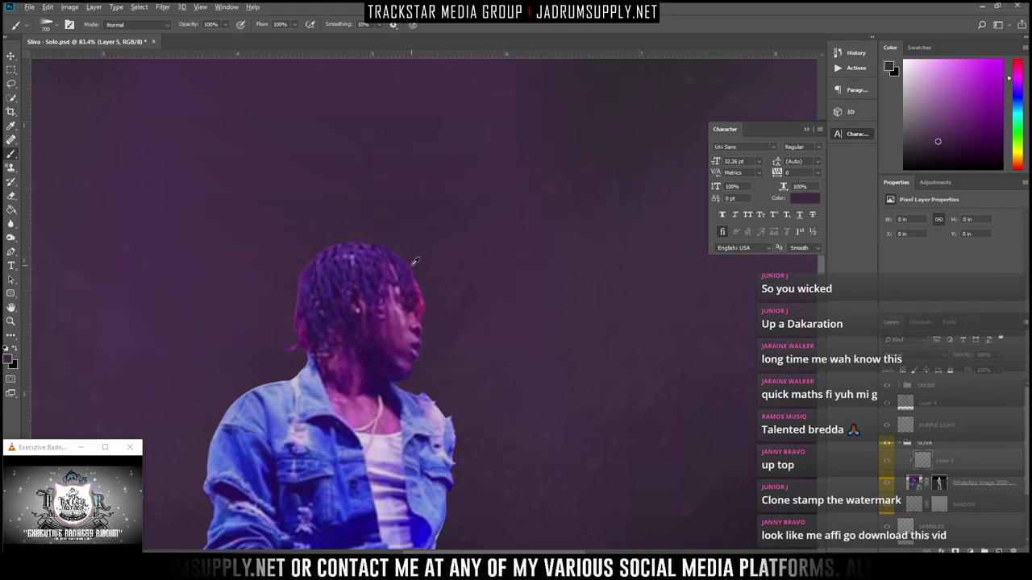
{"action": "left_click", "coordinate": [301, 298], "text": "alt"}
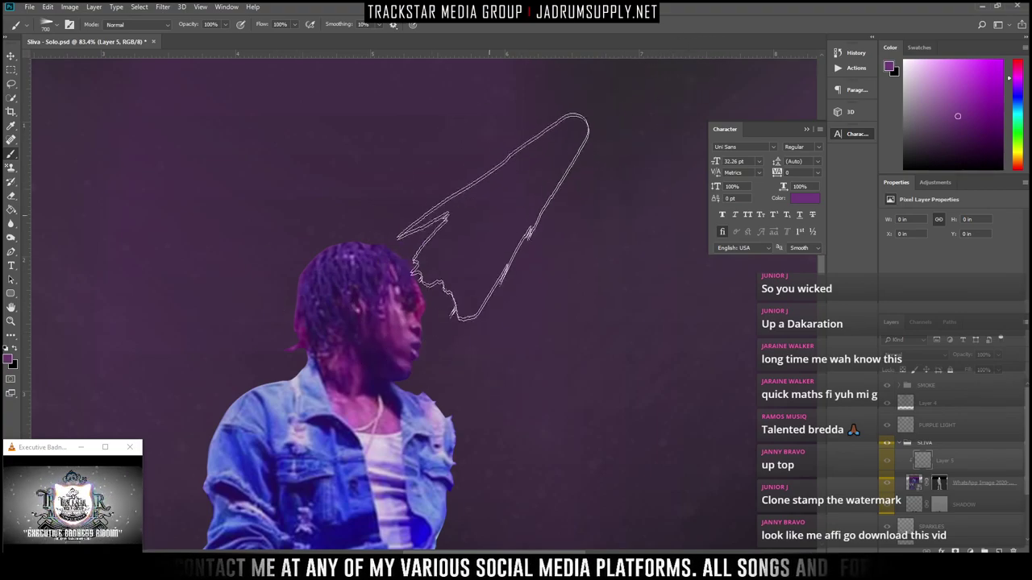
Paint purple light on the clipped layer along the figure's right edge, from the head down past the jacket
{"action": "left_click", "coordinate": [502, 239]}
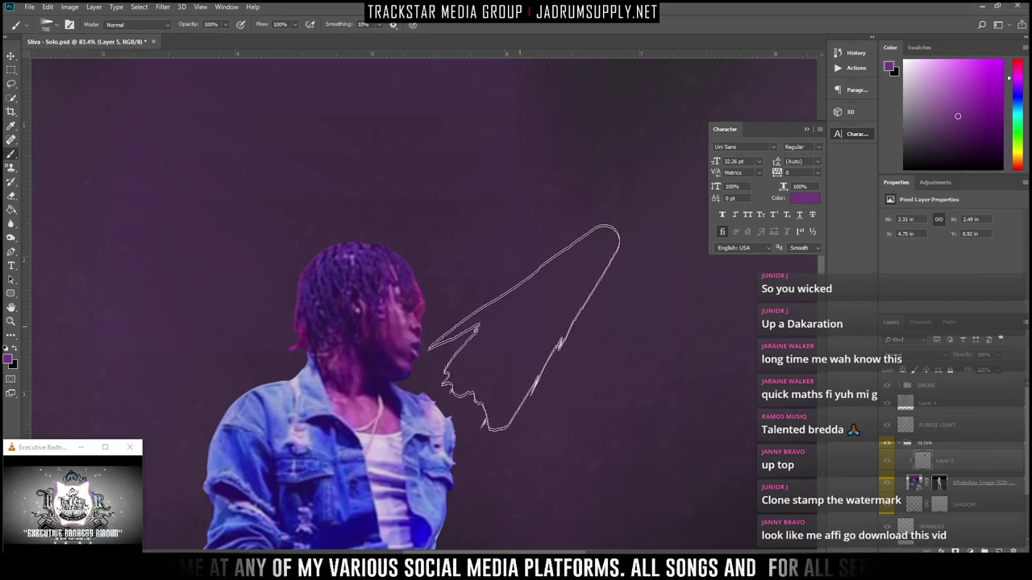
{"action": "left_click_drag", "start_coordinate": [520, 327], "coordinate": [546, 403]}
{"action": "scroll", "coordinate": [560, 425], "scroll_direction": "down", "scroll_amount": 5}
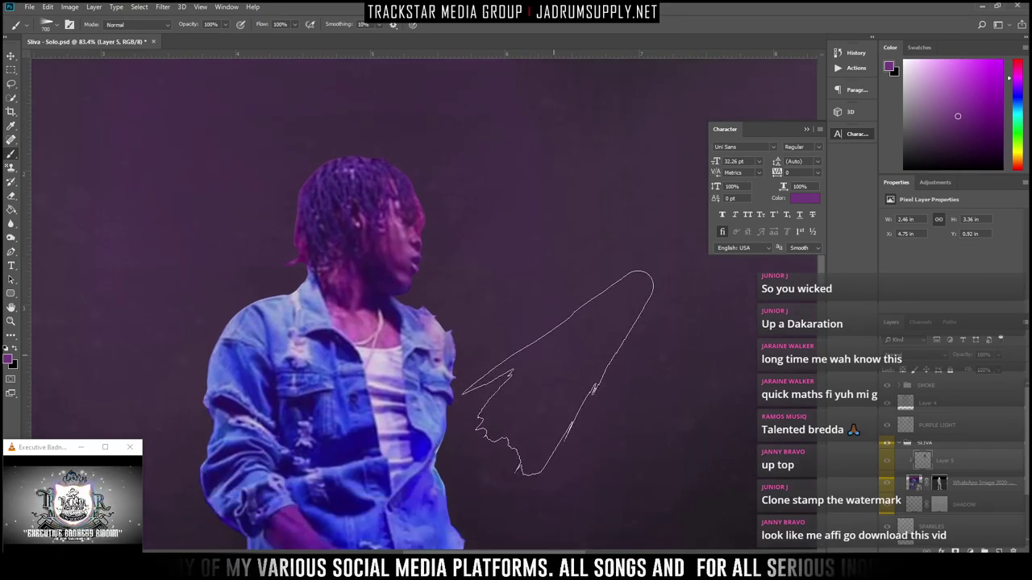
{"action": "scroll", "coordinate": [564, 208], "scroll_direction": "down", "scroll_amount": 2}
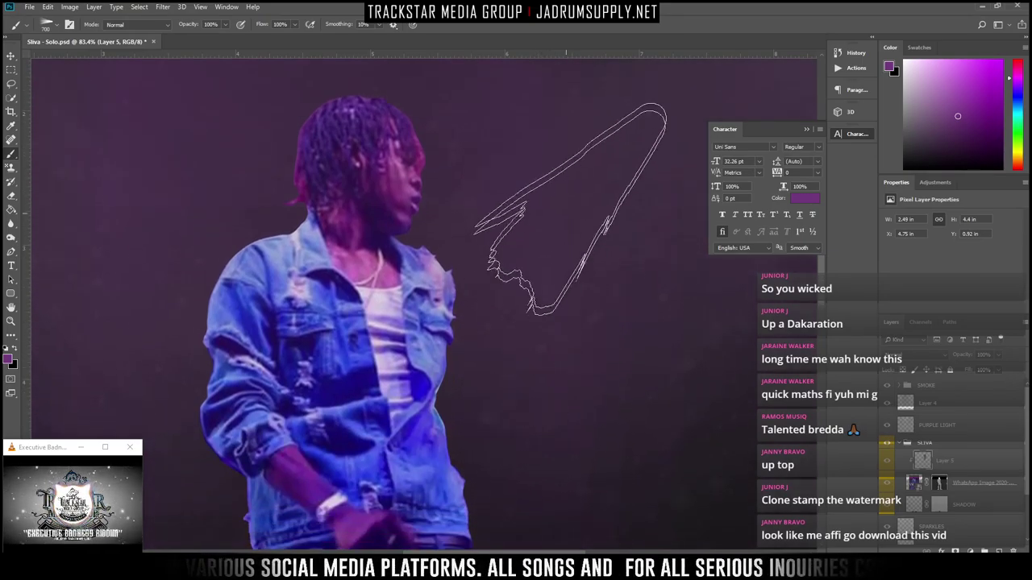
{"action": "scroll", "coordinate": [531, 184], "scroll_direction": "up", "scroll_amount": 1}
{"action": "scroll", "coordinate": [515, 173], "scroll_direction": "up", "scroll_amount": 3}
{"action": "scroll", "coordinate": [474, 179], "scroll_direction": "down", "scroll_amount": 4}
{"action": "scroll", "coordinate": [477, 175], "scroll_direction": "down", "scroll_amount": 2}
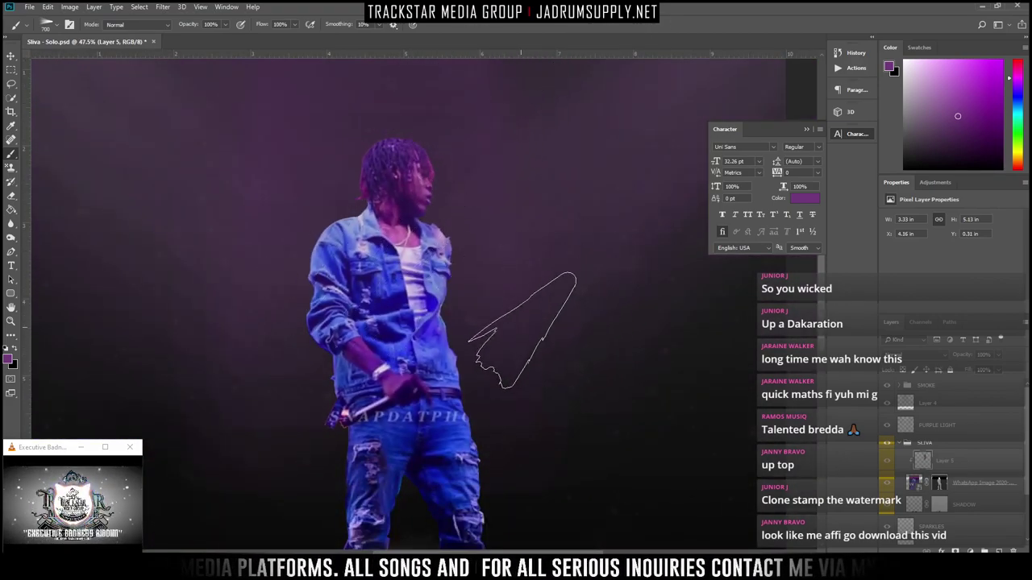
{"action": "mouse_move", "coordinate": [524, 329]}
{"action": "left_mouse_down"}
{"action": "mouse_move", "coordinate": [512, 377]}
{"action": "mouse_move", "coordinate": [521, 428]}
{"action": "mouse_move", "coordinate": [510, 340]}
{"action": "left_mouse_up"}
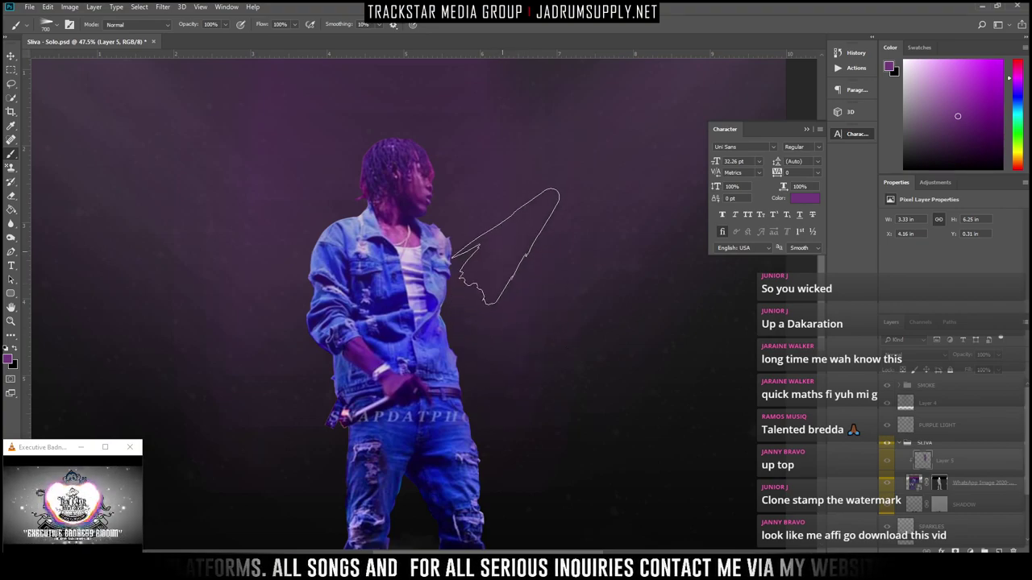
Add a new layer directly above the PURPLE LIGHT layer
{"action": "scroll", "coordinate": [507, 206], "scroll_direction": "down", "scroll_amount": 2}
{"action": "scroll", "coordinate": [510, 203], "scroll_direction": "down", "scroll_amount": 2}
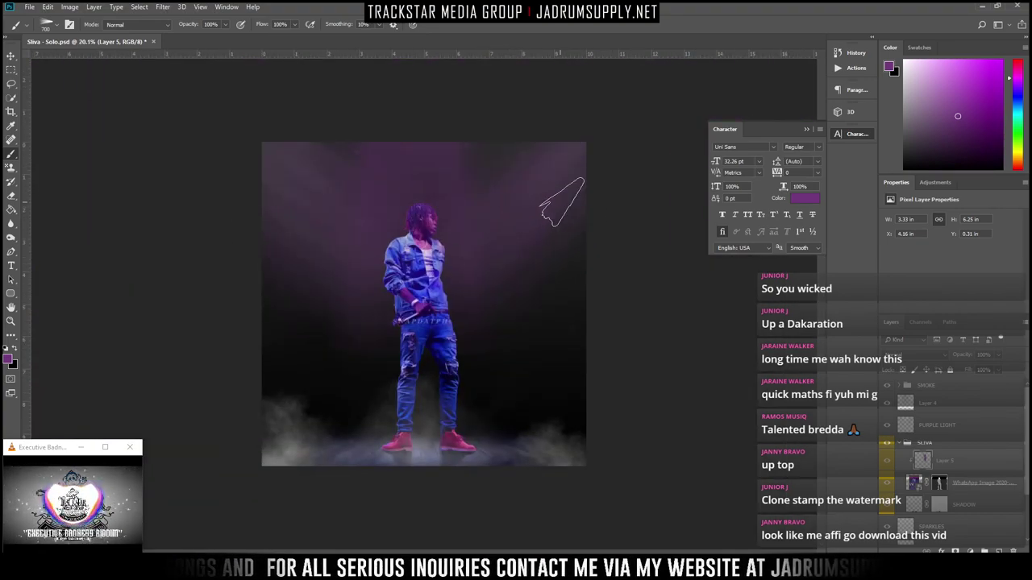
{"action": "scroll", "coordinate": [619, 167], "scroll_direction": "up", "scroll_amount": 2}
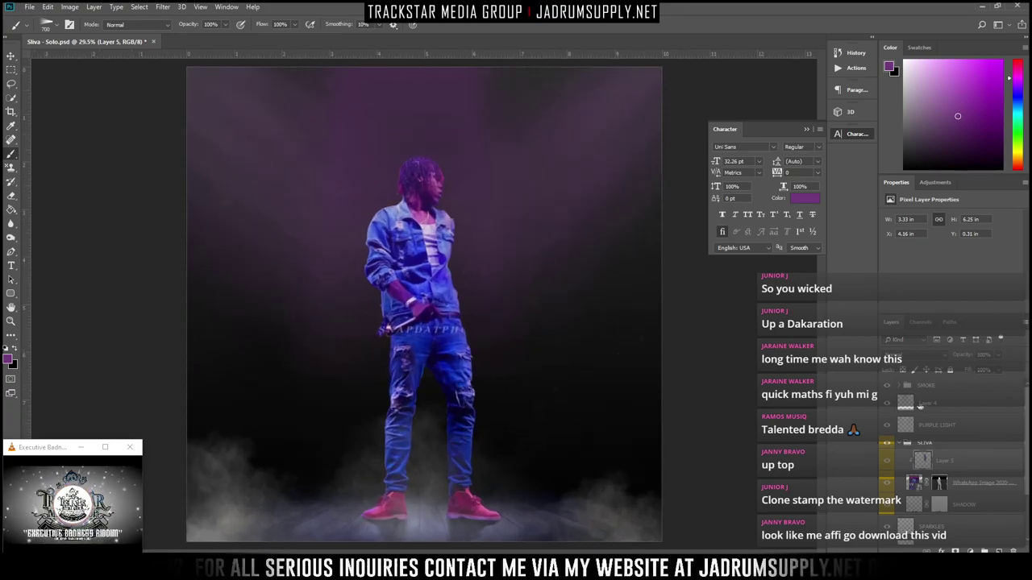
{"action": "left_click", "coordinate": [937, 427]}
{"action": "left_click", "coordinate": [999, 550]}
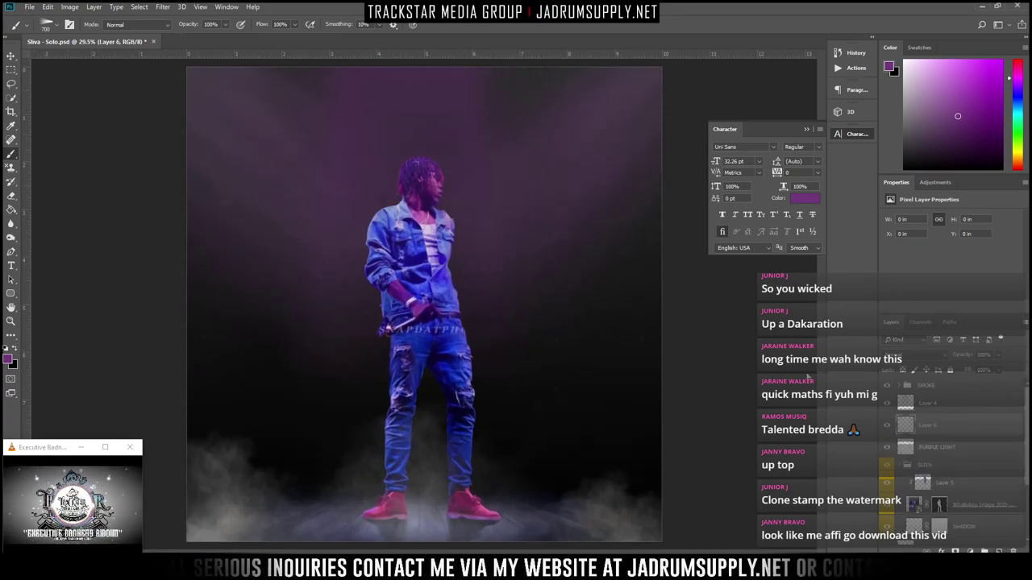
Enlarge the beam brush to 2200 px
{"action": "scroll", "coordinate": [593, 213], "scroll_direction": "up", "scroll_amount": 1}
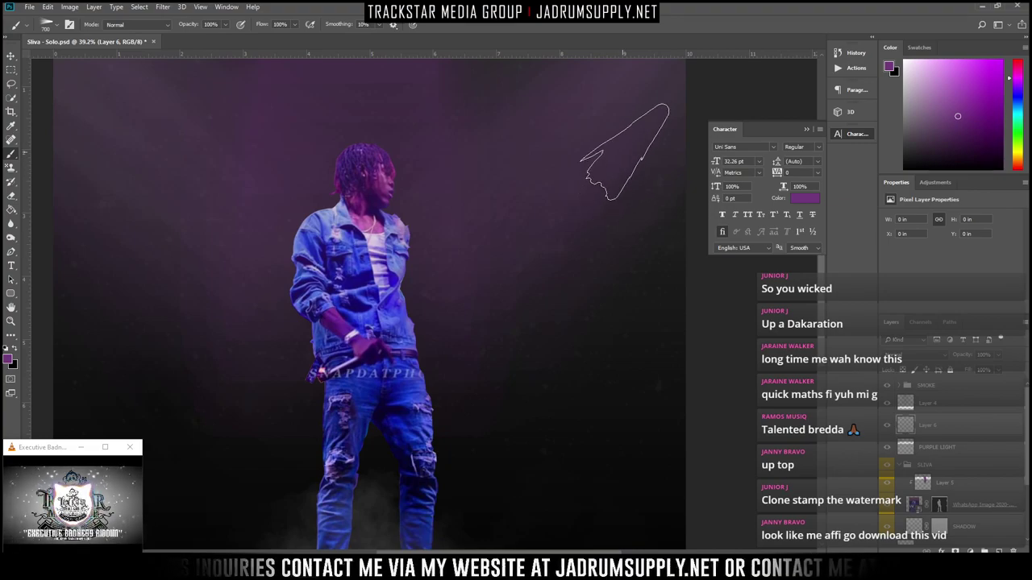
{"action": "key", "text": "bracketright"}
{"action": "key", "text": "bracketright"}
{"action": "key", "text": "bracketright"}
{"action": "key", "text": "bracketright"}
{"action": "key", "text": "bracketright"}
{"action": "key", "text": "bracketright"}
{"action": "key", "text": "bracketright"}
{"action": "key", "text": "bracketright"}
{"action": "key", "text": "bracketright"}
{"action": "key", "text": "bracketright"}
{"action": "key", "text": "bracketright"}
{"action": "key", "text": "bracketright"}
{"action": "key", "text": "bracketright"}
{"action": "key", "text": "bracketright"}
{"action": "key", "text": "bracketright"}
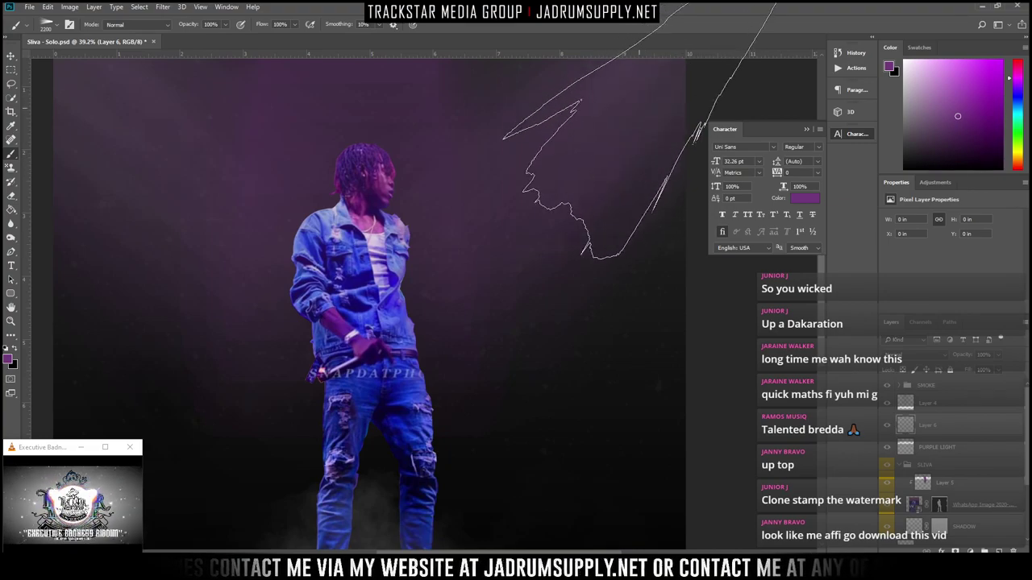
Try stamping purple beams from the canvas's upper-right corner with a steeper and a flatter tip angle, and undo them
{"action": "left_click", "coordinate": [637, 108]}
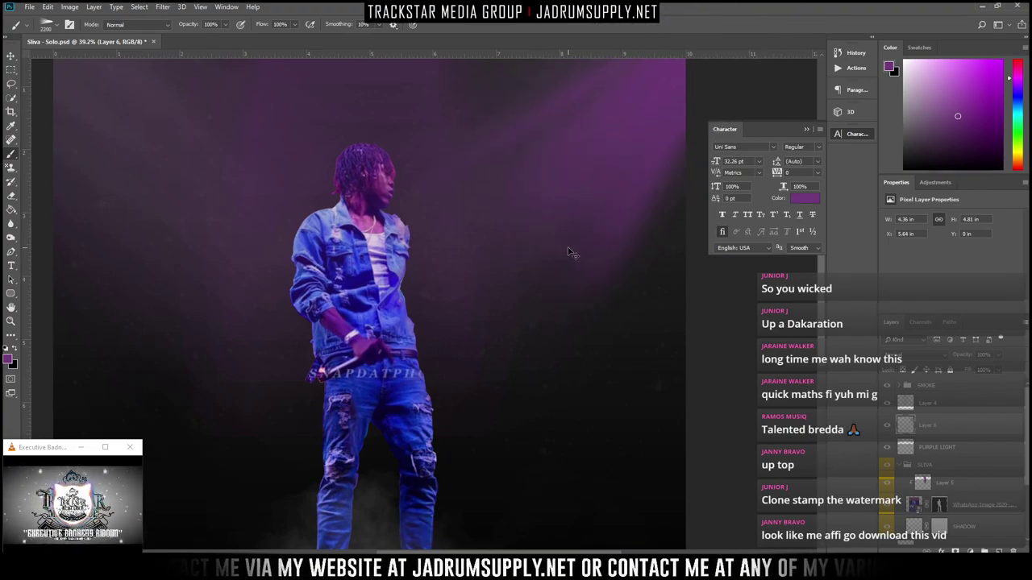
{"action": "key", "text": "ctrl+z"}
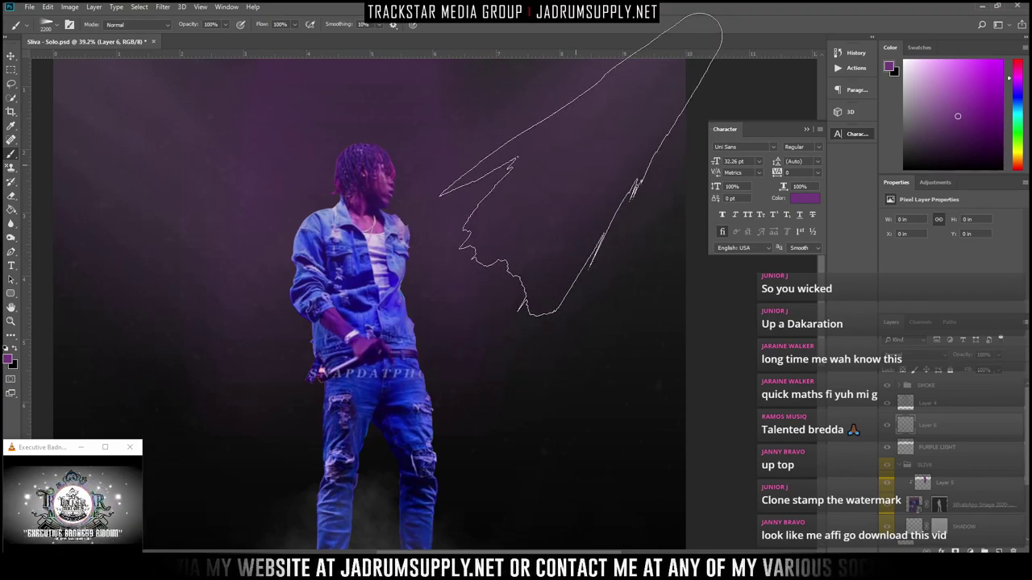
{"action": "right_click", "coordinate": [579, 202]}
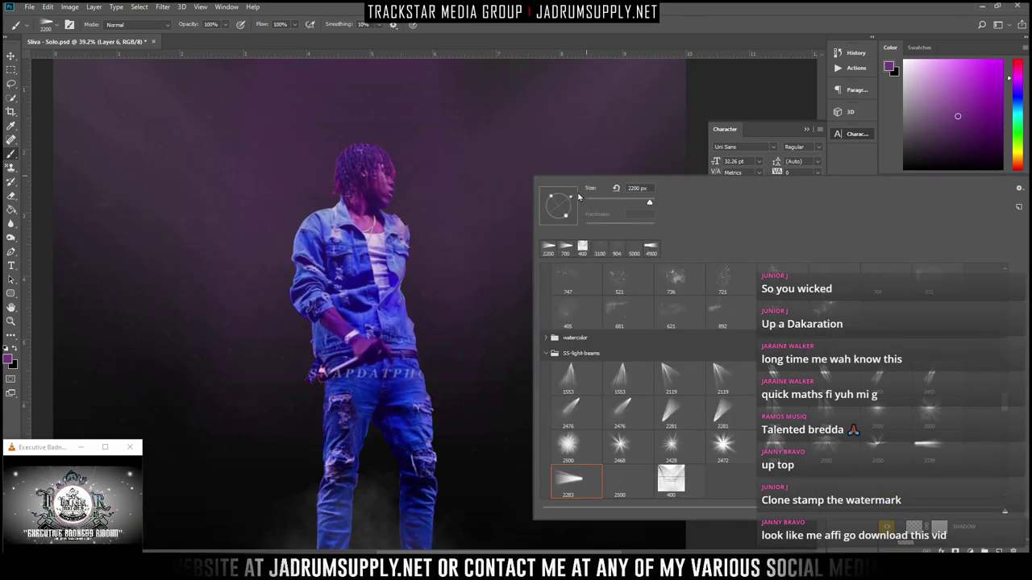
{"action": "key", "text": "Return"}
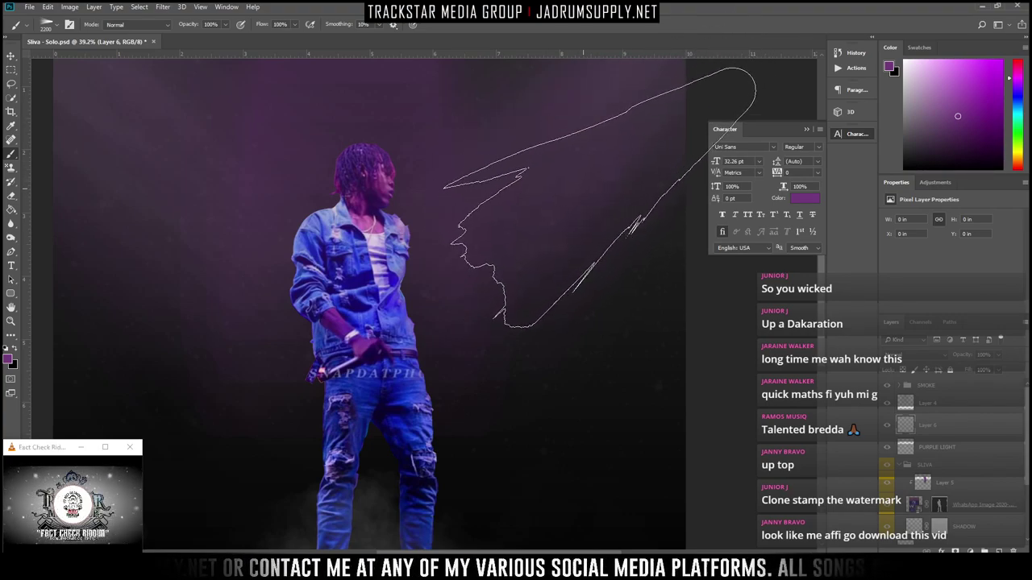
{"action": "left_click", "coordinate": [612, 99]}
{"action": "left_click", "coordinate": [596, 92]}
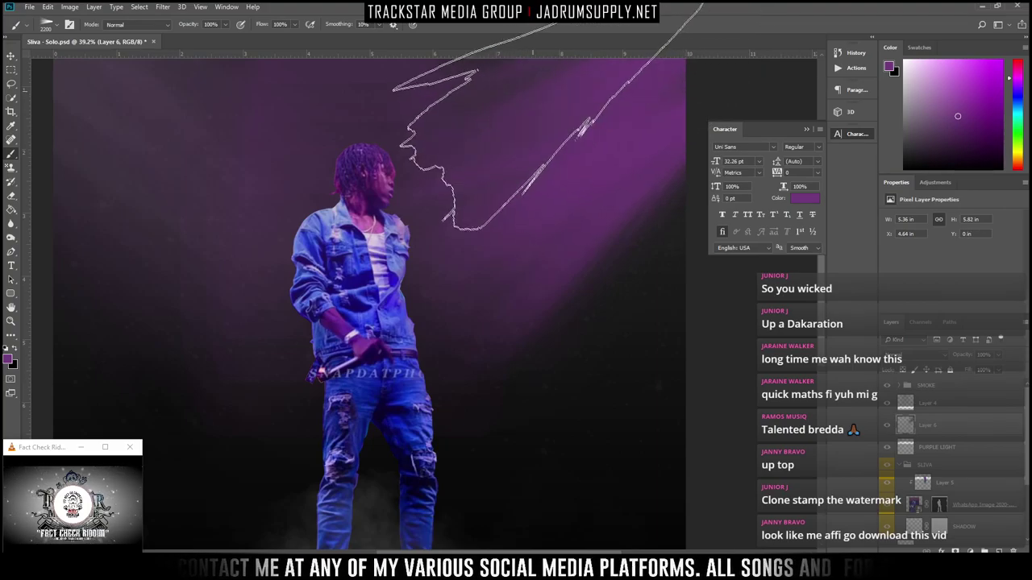
{"action": "left_click", "coordinate": [532, 64]}
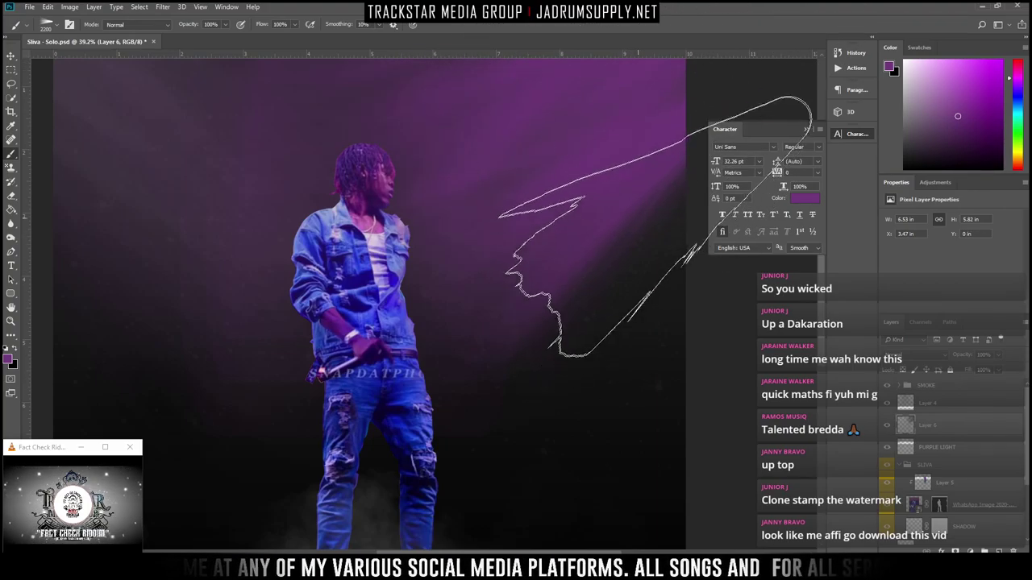
{"action": "scroll", "coordinate": [598, 266], "scroll_direction": "down", "scroll_amount": 2}
{"action": "scroll", "coordinate": [598, 267], "scroll_direction": "down", "scroll_amount": 2}
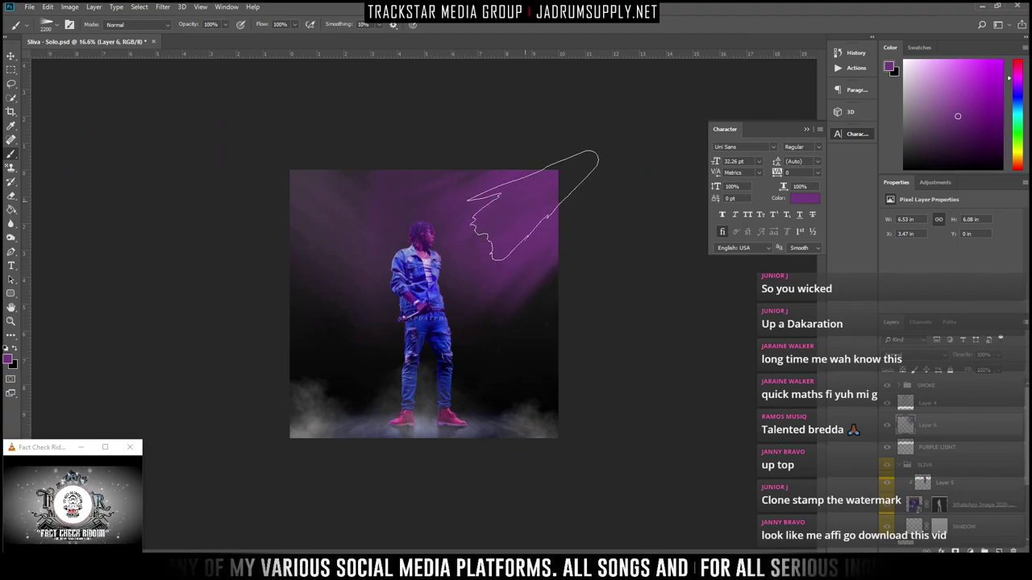
{"action": "key", "text": "ctrl+z"}
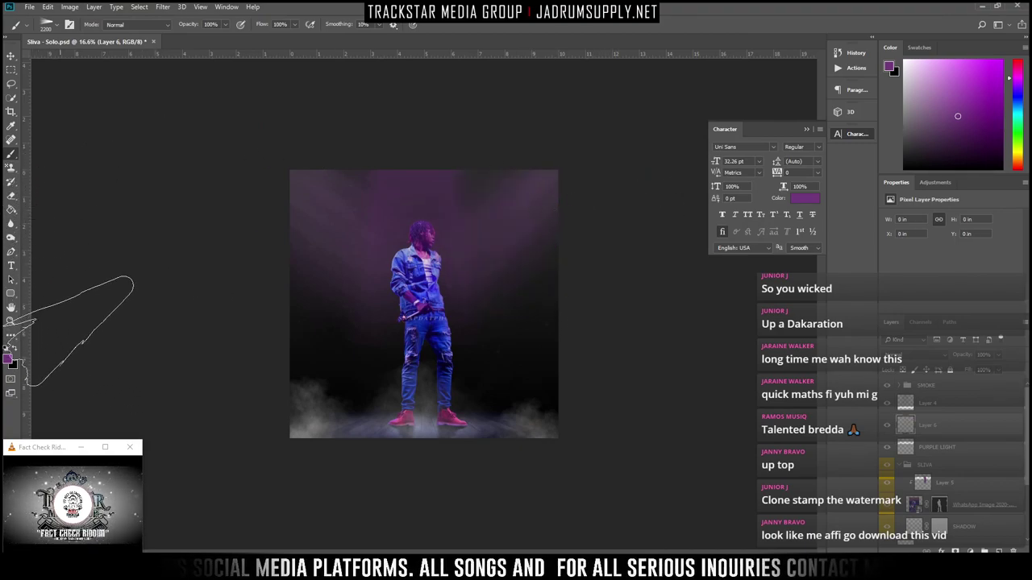
Set the foreground colour to black
{"action": "key", "text": "d"}
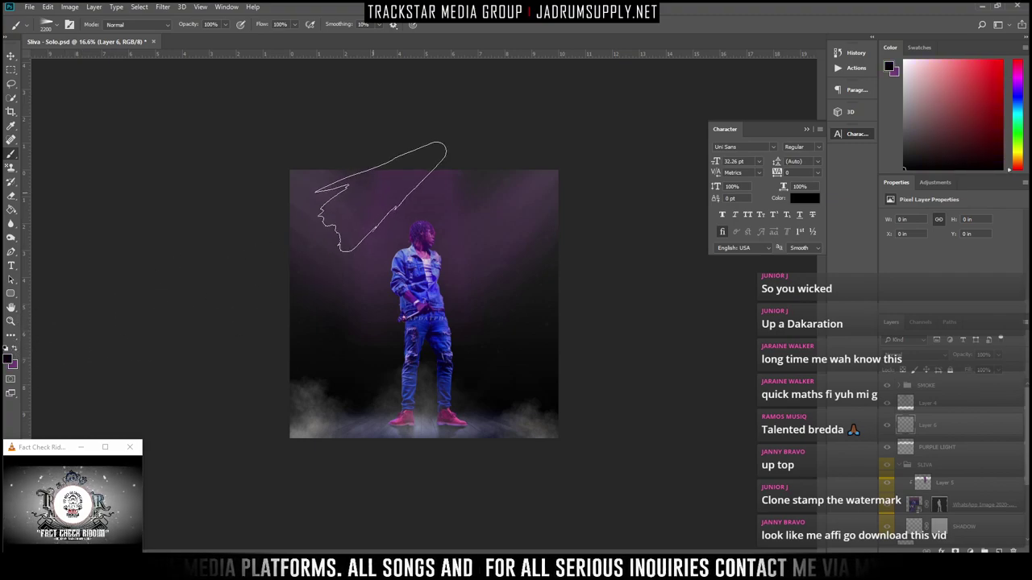
Switch the foreground colour to white and stamp beams in the canvas's upper-right corner, undoing all but the first small corner stamp
{"action": "key", "text": "x"}
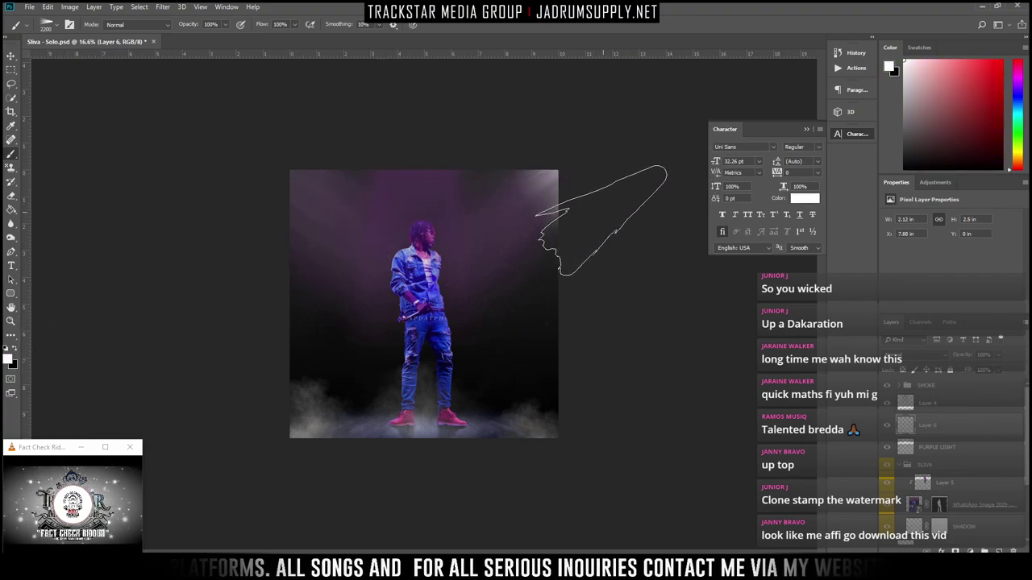
{"action": "left_click", "coordinate": [577, 170]}
{"action": "left_click", "coordinate": [524, 179]}
{"action": "left_click", "coordinate": [521, 237]}
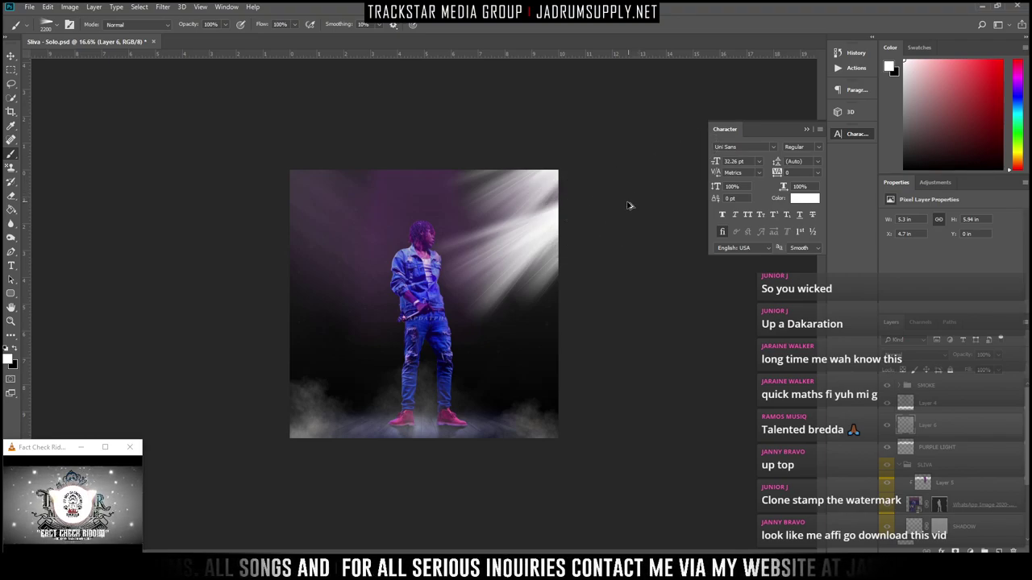
{"action": "key", "text": "ctrl+alt+z"}
{"action": "key", "text": "ctrl+alt+z"}
{"action": "key", "text": "ctrl+alt+z"}
{"action": "right_click", "coordinate": [513, 218]}
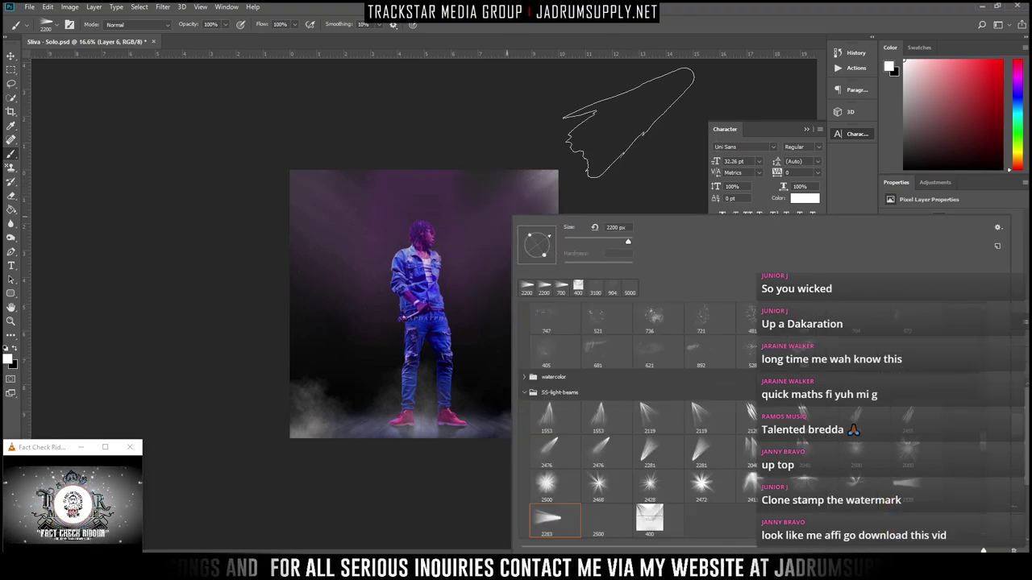
{"action": "left_click", "coordinate": [643, 125]}
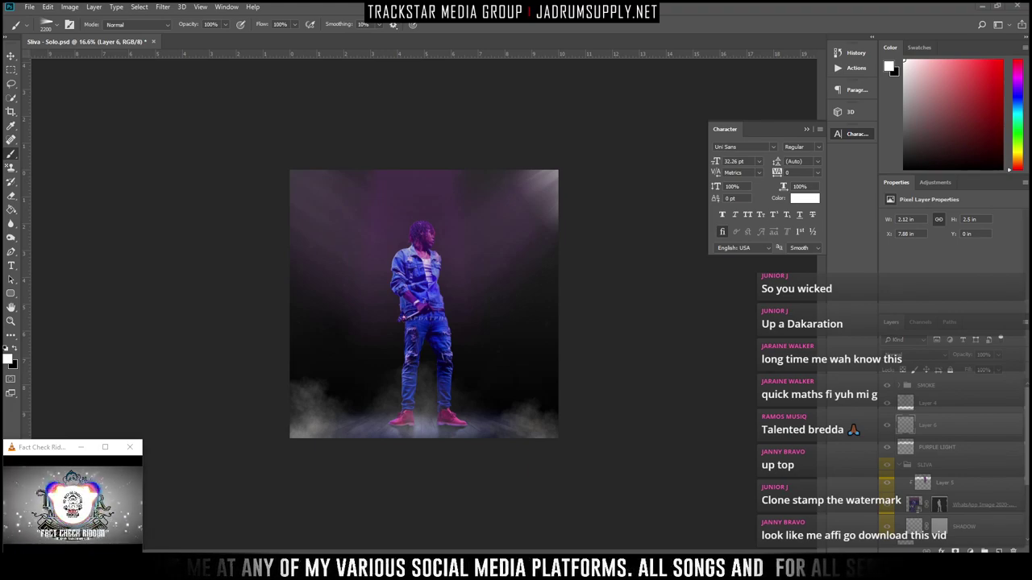
Place the vinnette.png image in the document and scale it to cover the whole canvas
{"action": "left_click_drag", "start_coordinate": [426, 311], "coordinate": [465, 415]}
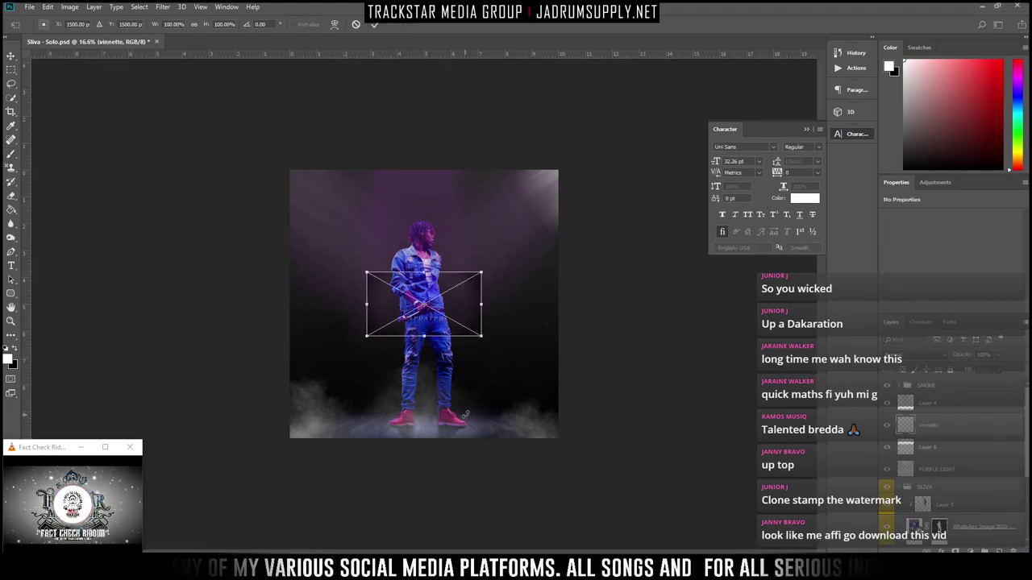
{"action": "mouse_move", "coordinate": [482, 339]}
{"action": "left_mouse_down"}
{"action": "mouse_move", "coordinate": [433, 238]}
{"action": "mouse_move", "coordinate": [382, 236]}
{"action": "mouse_move", "coordinate": [560, 431]}
{"action": "mouse_move", "coordinate": [556, 442]}
{"action": "left_mouse_up"}
{"action": "key", "text": "Return"}
{"action": "key", "text": "b"}
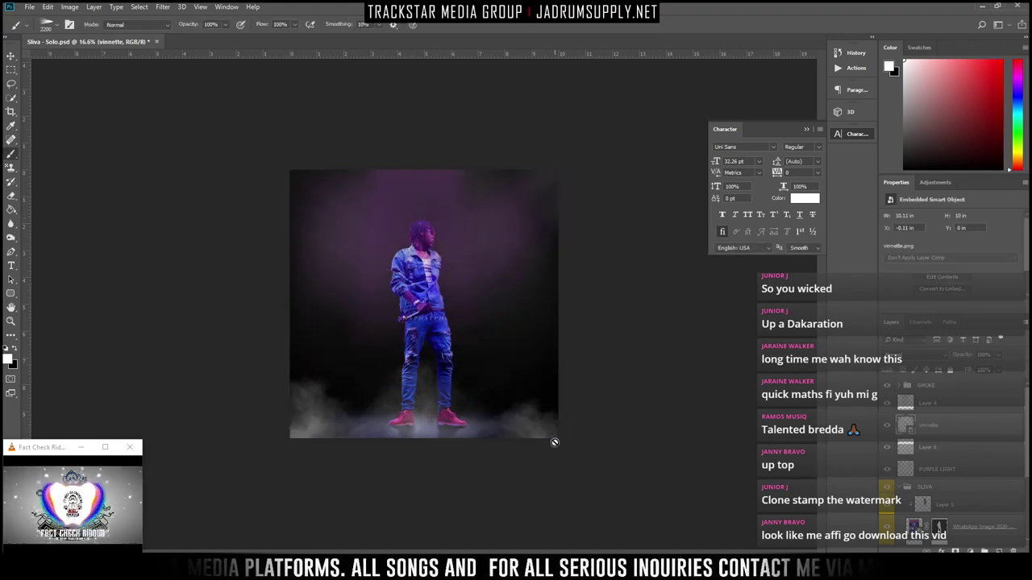
Duplicate the vinnette layer and check the darkened edges around the figure
{"action": "scroll", "coordinate": [437, 190], "scroll_direction": "up", "scroll_amount": 4}
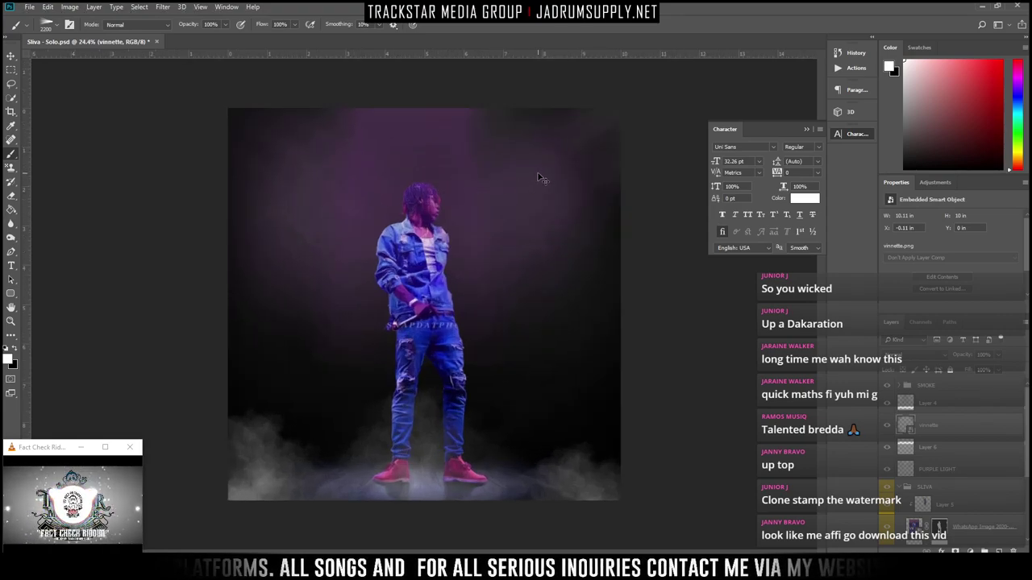
{"action": "key", "text": "ctrl+j"}
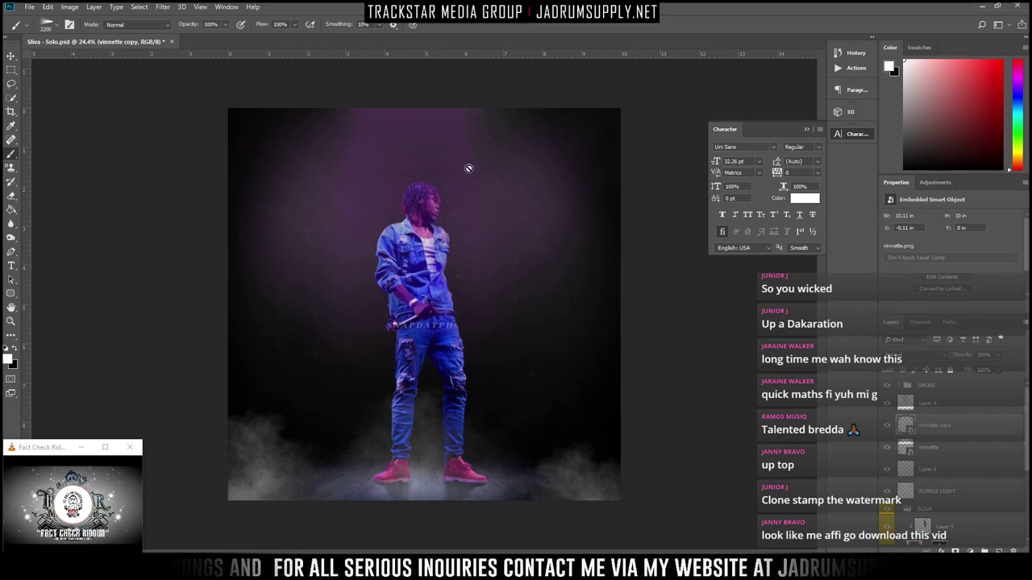
{"action": "scroll", "coordinate": [520, 246], "scroll_direction": "down", "scroll_amount": 2}
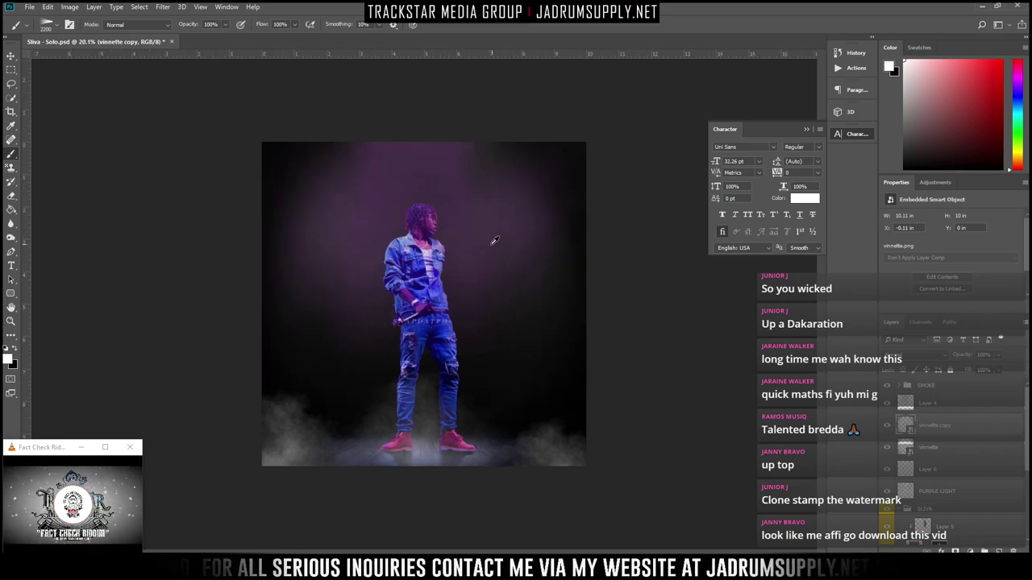
{"action": "scroll", "coordinate": [494, 241], "scroll_direction": "up", "scroll_amount": 3}
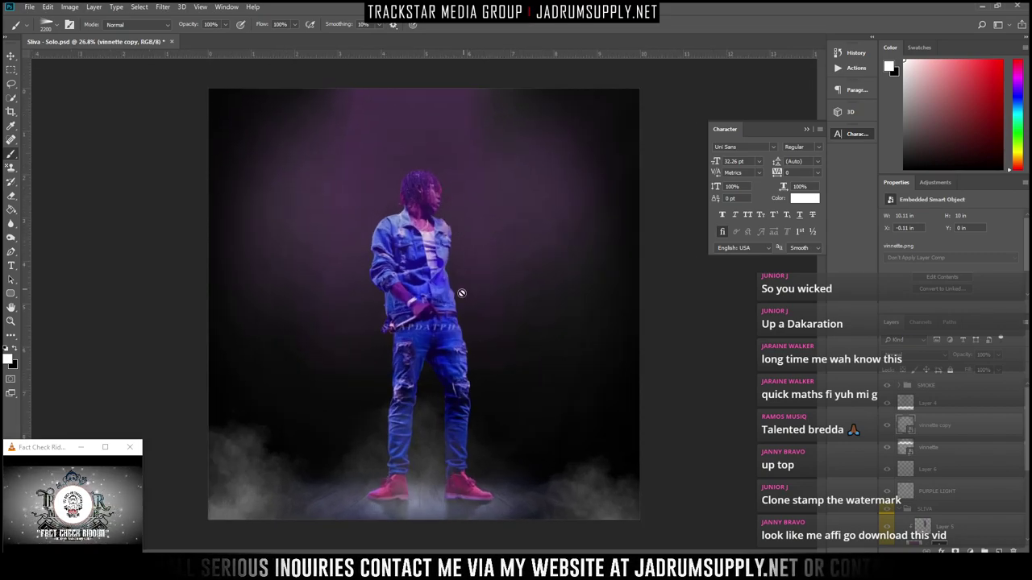
{"action": "scroll", "coordinate": [453, 312], "scroll_direction": "up", "scroll_amount": 2}
{"action": "scroll", "coordinate": [454, 311], "scroll_direction": "down", "scroll_amount": 3}
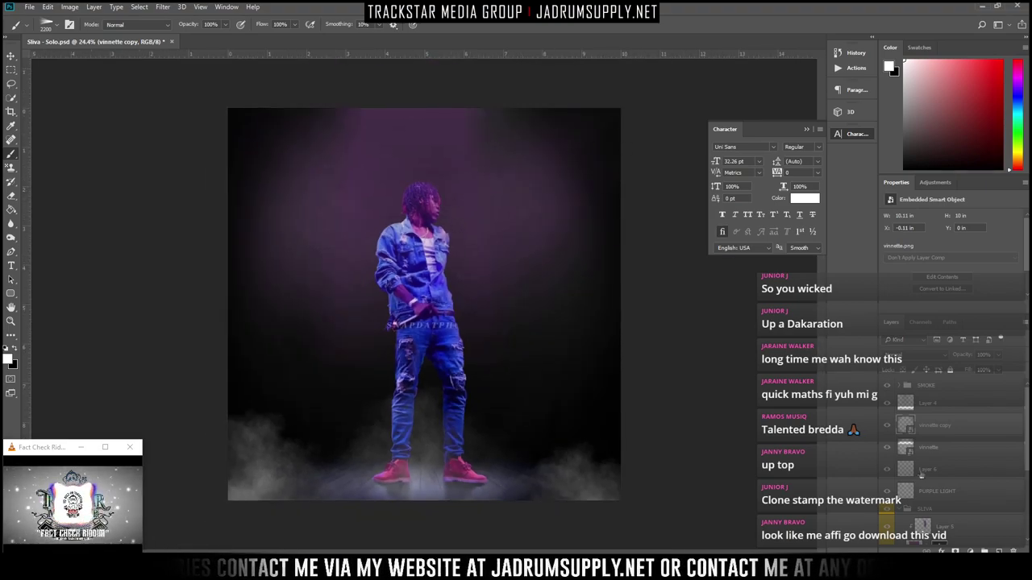
Move the vinnette copy to the top of the layer stack above the SMOKE group, after trying it just above the BACKGROUND group
{"action": "left_click_drag", "start_coordinate": [933, 429], "coordinate": [959, 521]}
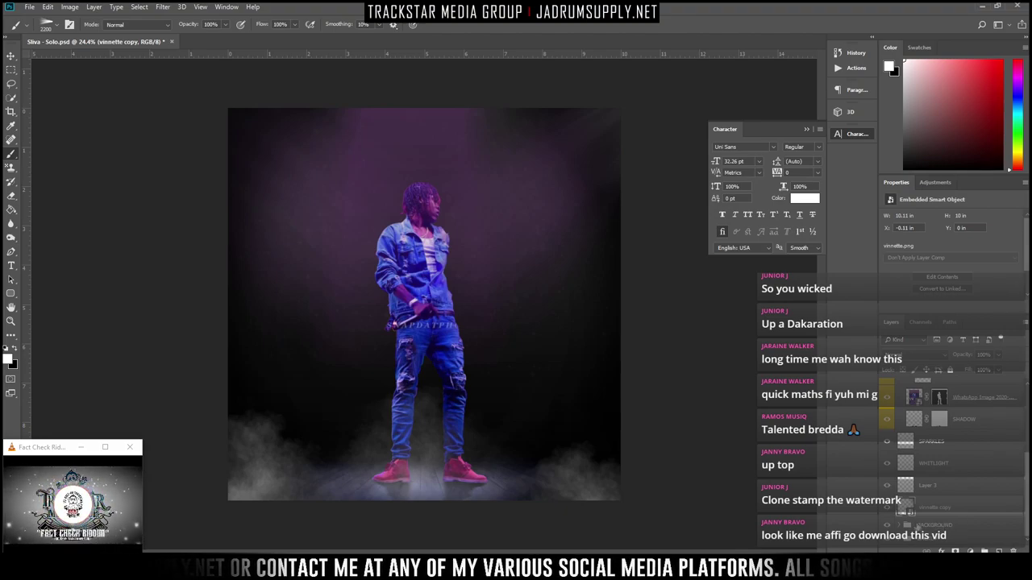
{"action": "scroll", "coordinate": [918, 452], "scroll_direction": "up", "scroll_amount": 3}
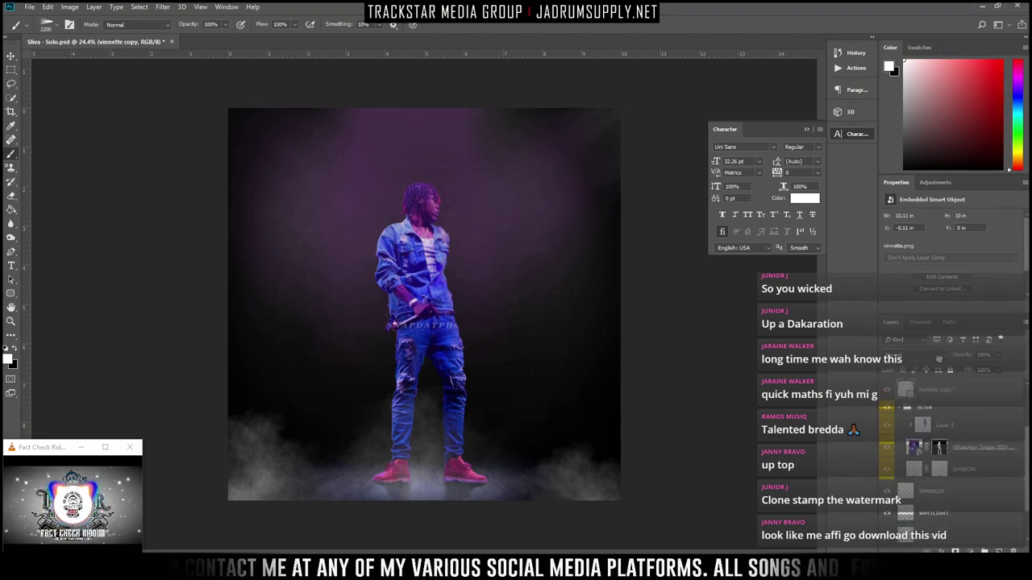
{"action": "scroll", "coordinate": [938, 358], "scroll_direction": "up", "scroll_amount": 2}
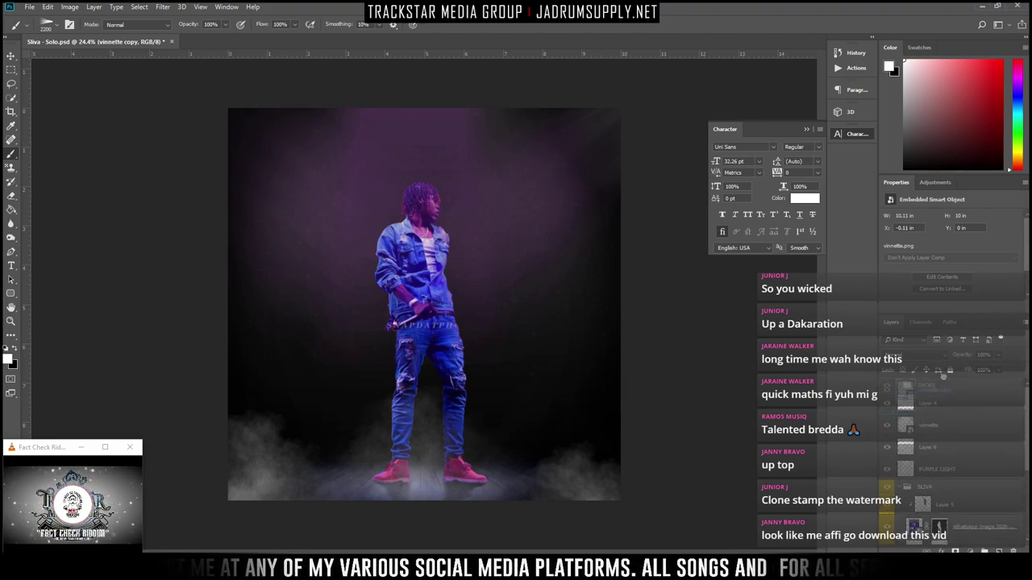
{"action": "scroll", "coordinate": [944, 381], "scroll_direction": "up", "scroll_amount": 1}
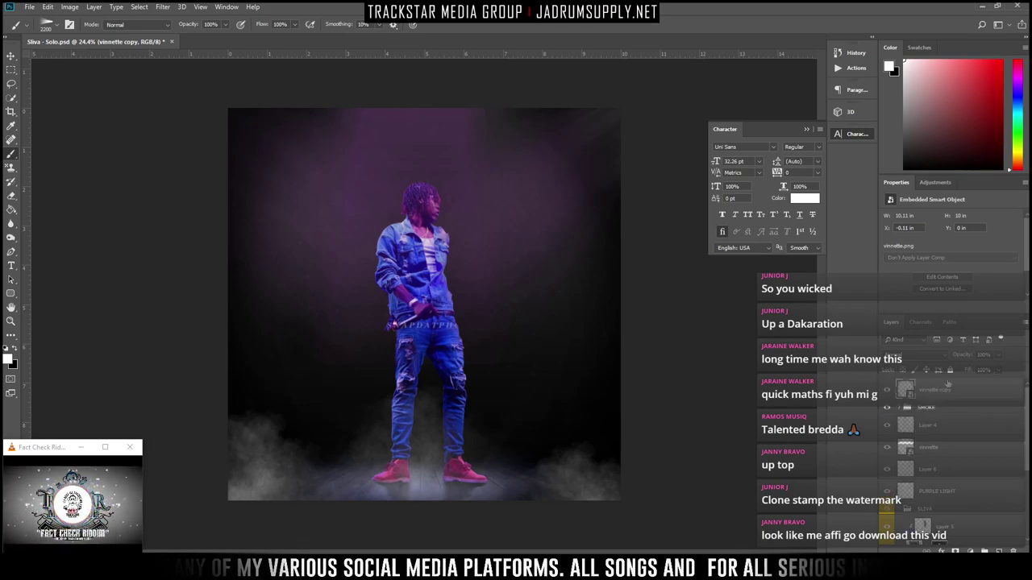
Collapse the figure's group, group the SPARKLES, WHITLIGHT and Layer 3 layers below it, and name the new group LIGHT SPARKLE
{"action": "scroll", "coordinate": [920, 429], "scroll_direction": "down", "scroll_amount": 2}
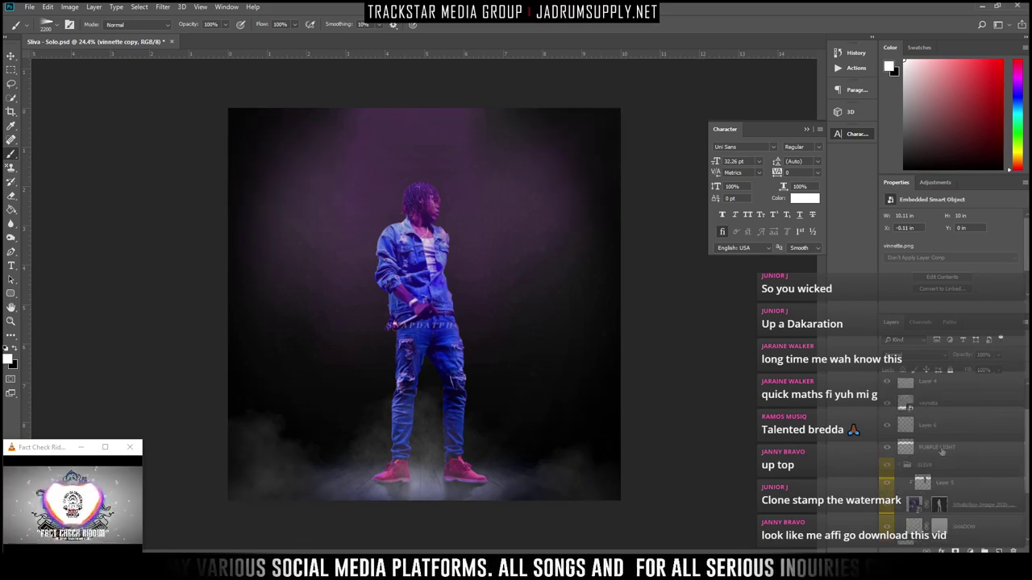
{"action": "left_click", "coordinate": [904, 466]}
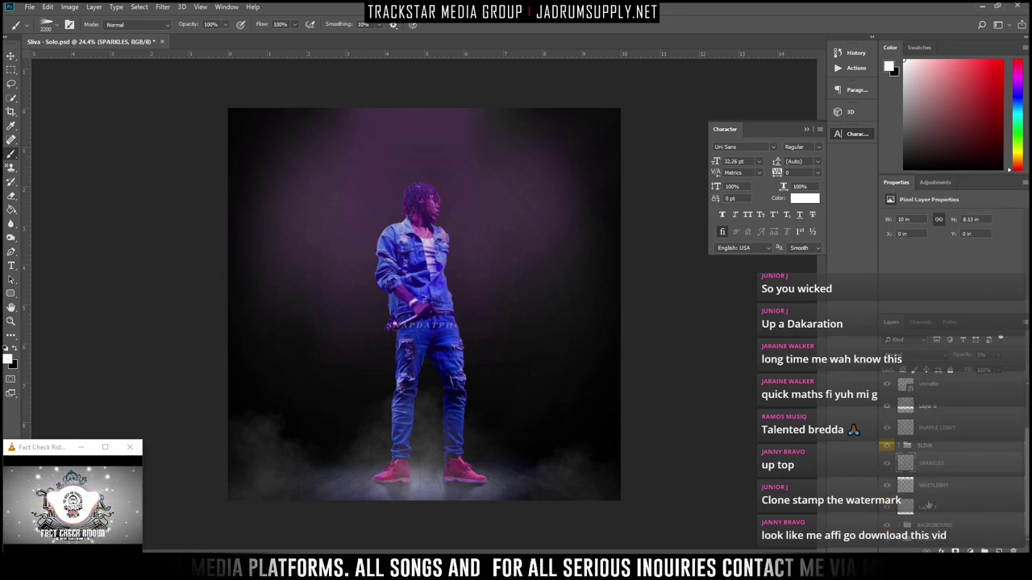
{"action": "left_click", "coordinate": [935, 496]}
{"action": "key", "text": "ctrl+g"}
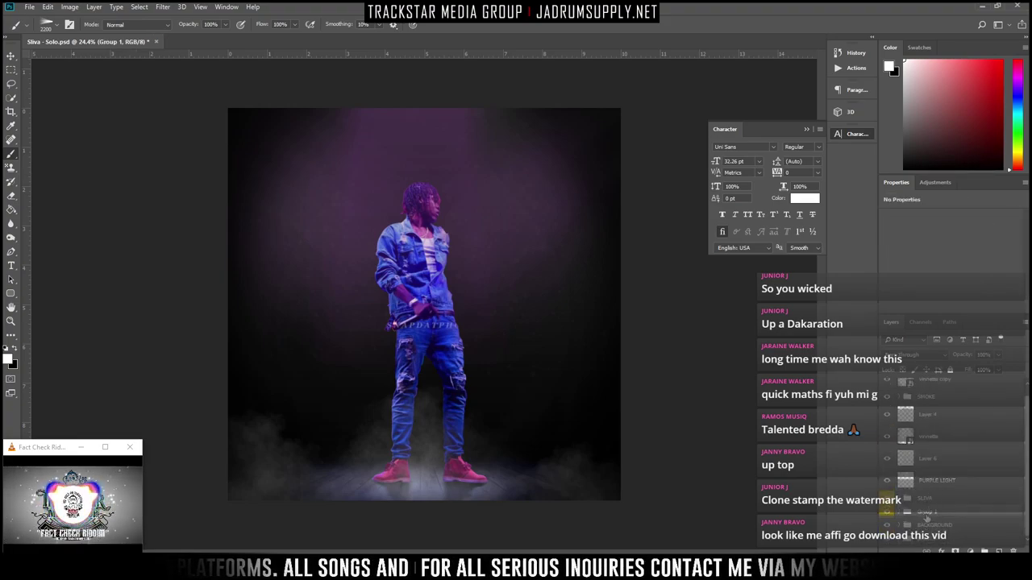
{"action": "type", "text": "LIGHT SPA"}
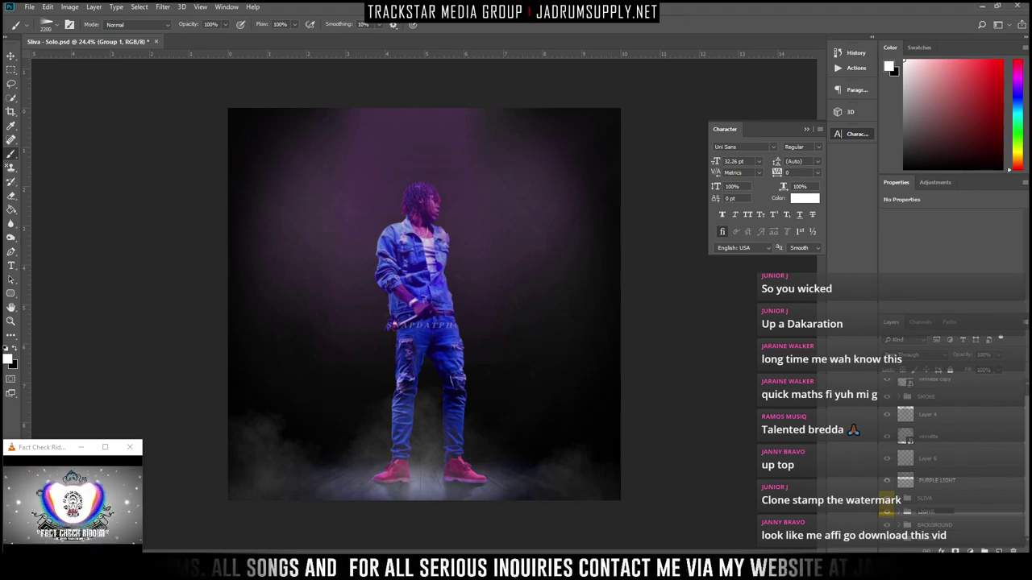
{"action": "type", "text": "RKLE"}
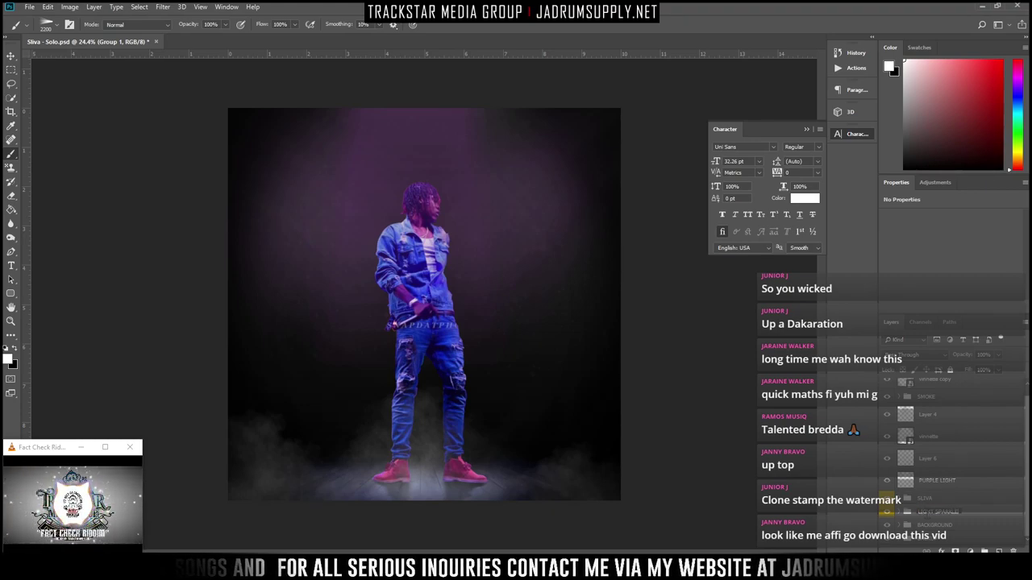
{"action": "key", "text": "Return"}
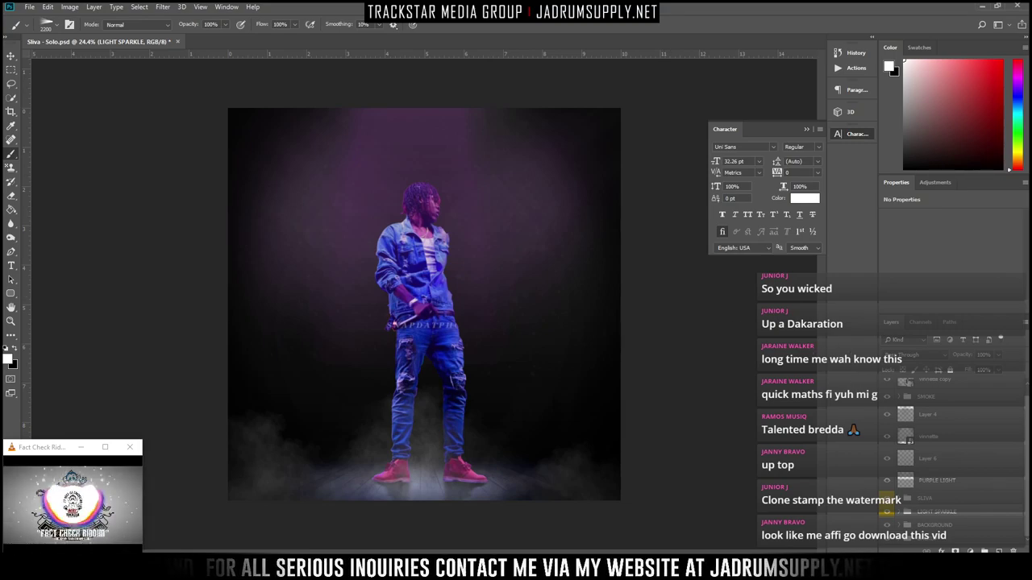
Group Layer 4, vinnette, Layer 6 and PURPLE LIGHT as PURPLE LIGHTS, and save the document
{"action": "scroll", "coordinate": [952, 409], "scroll_direction": "up", "scroll_amount": 1}
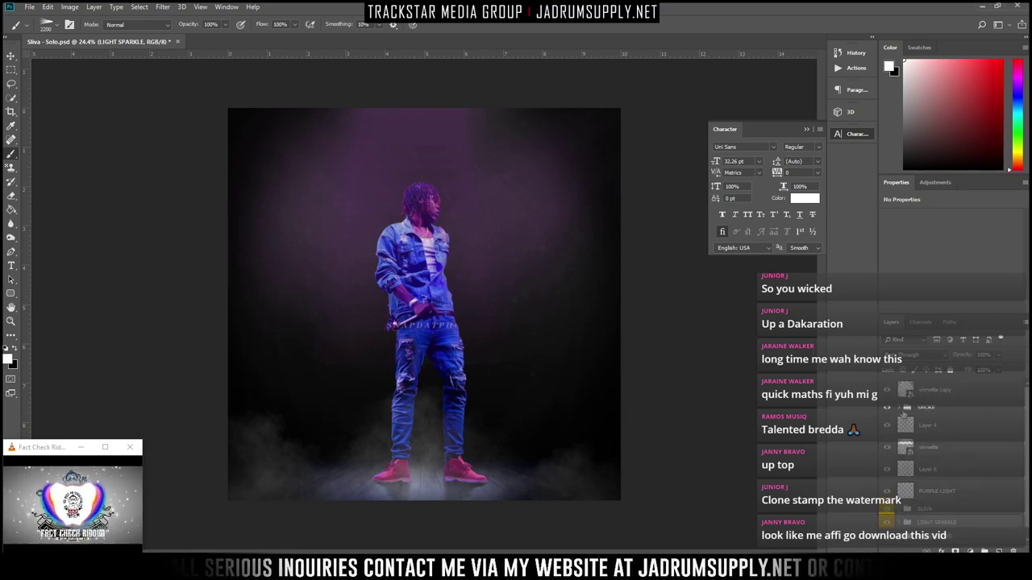
{"action": "left_click", "coordinate": [934, 431]}
{"action": "left_click", "coordinate": [939, 498], "text": "shift"}
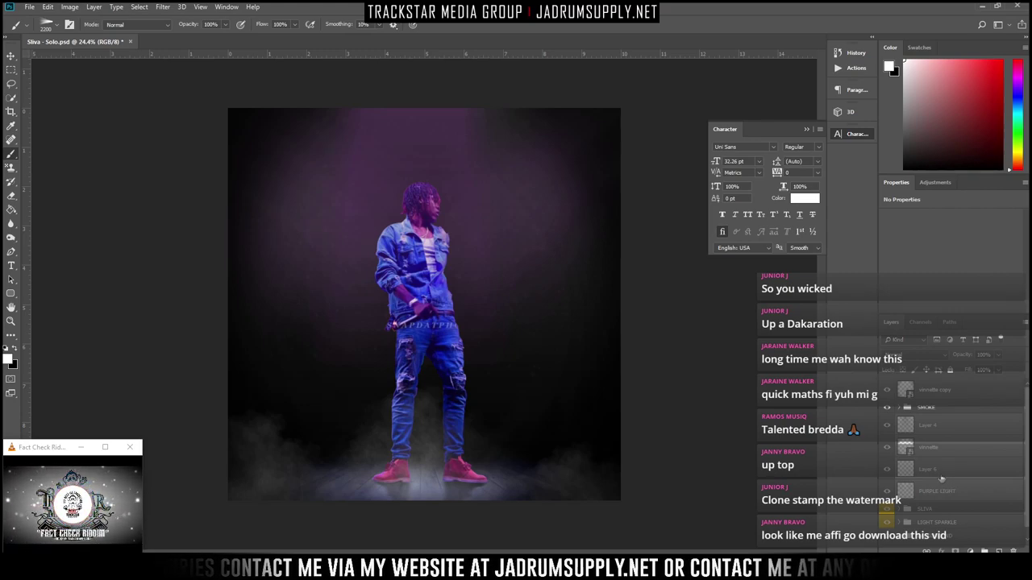
{"action": "key", "text": "ctrl+g"}
{"action": "type", "text": "PURPLE LIGHTS"}
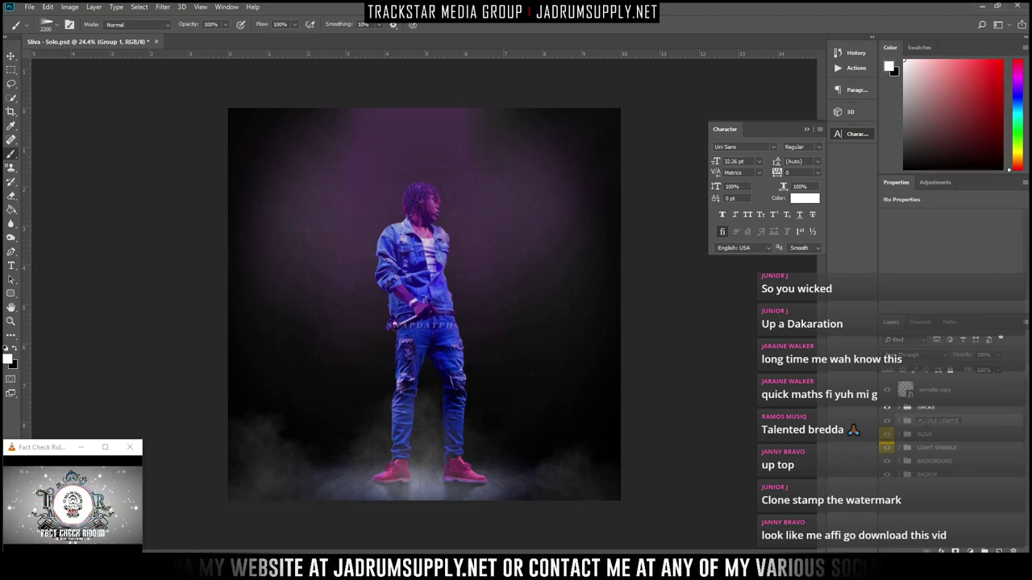
{"action": "key", "text": "Return"}
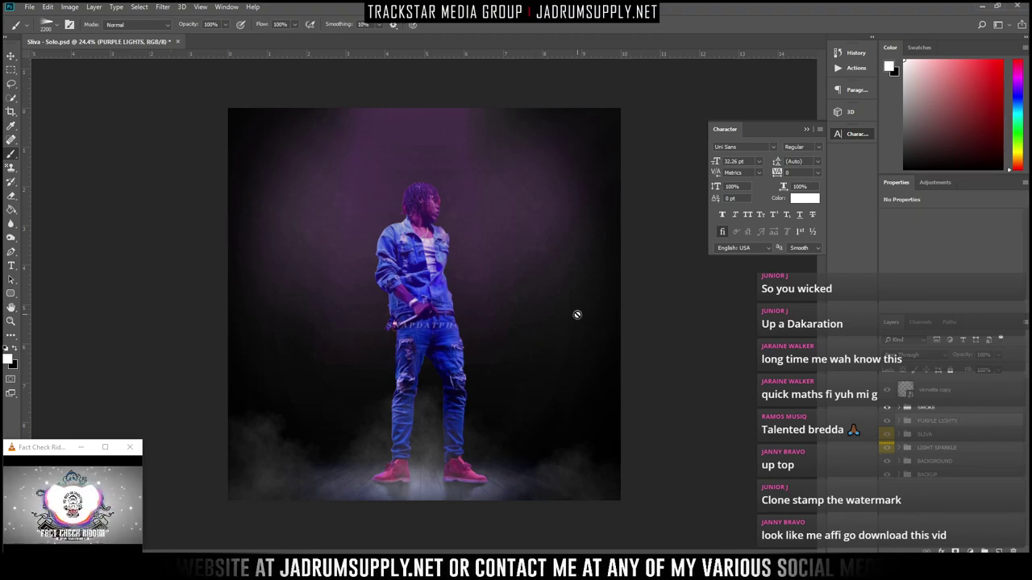
{"action": "key", "text": "ctrl+s"}
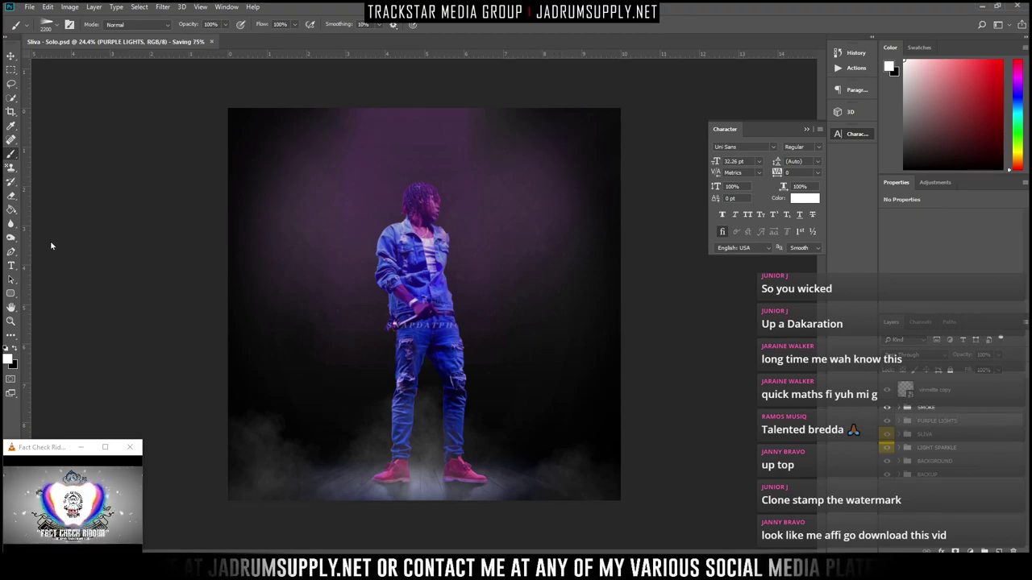
Add a new layer above vinnette copy and choose the 2339 px SS-light-beams brush, angling its tip diagonally towards the upper right
{"action": "left_click", "coordinate": [931, 391]}
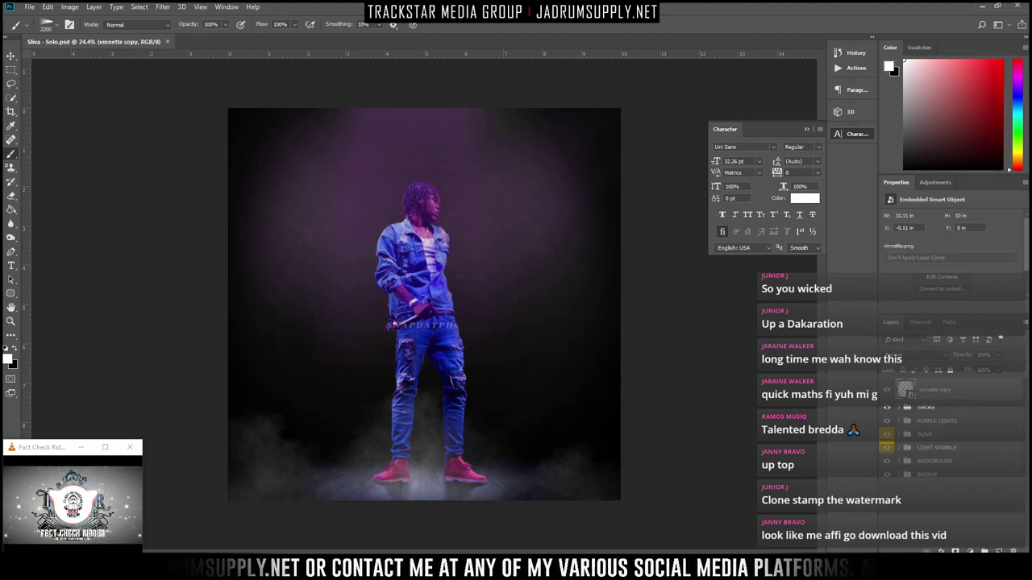
{"action": "left_click", "coordinate": [999, 551]}
{"action": "right_click", "coordinate": [583, 189]}
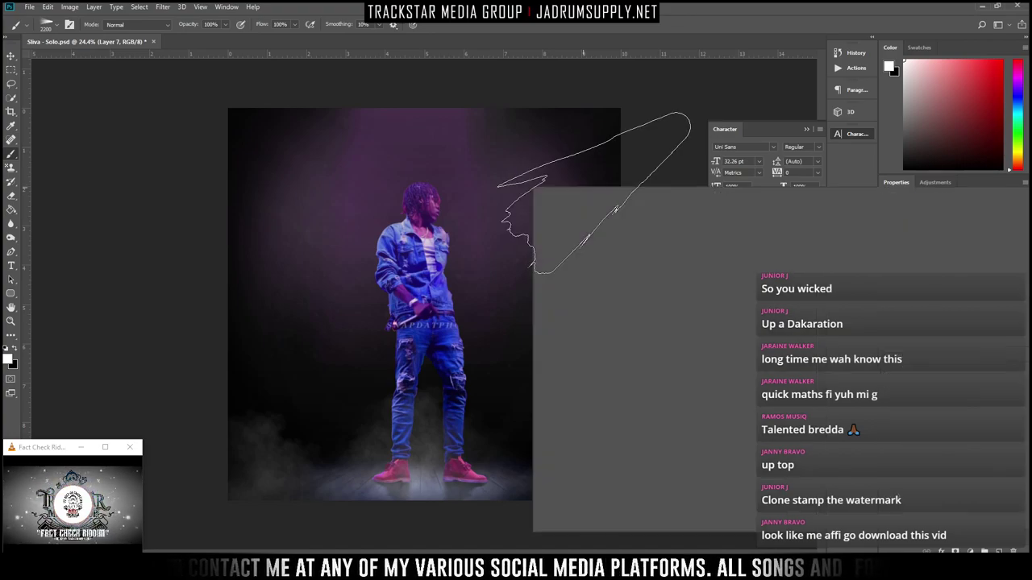
{"action": "scroll", "coordinate": [899, 445], "scroll_direction": "down", "scroll_amount": 1}
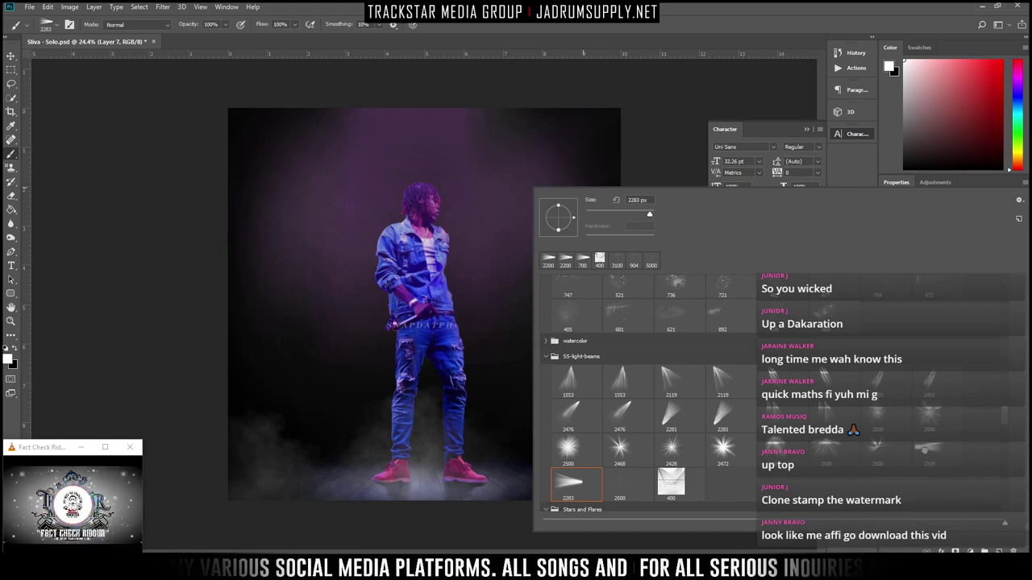
{"action": "double_click", "coordinate": [928, 463]}
{"action": "right_click", "coordinate": [462, 209]}
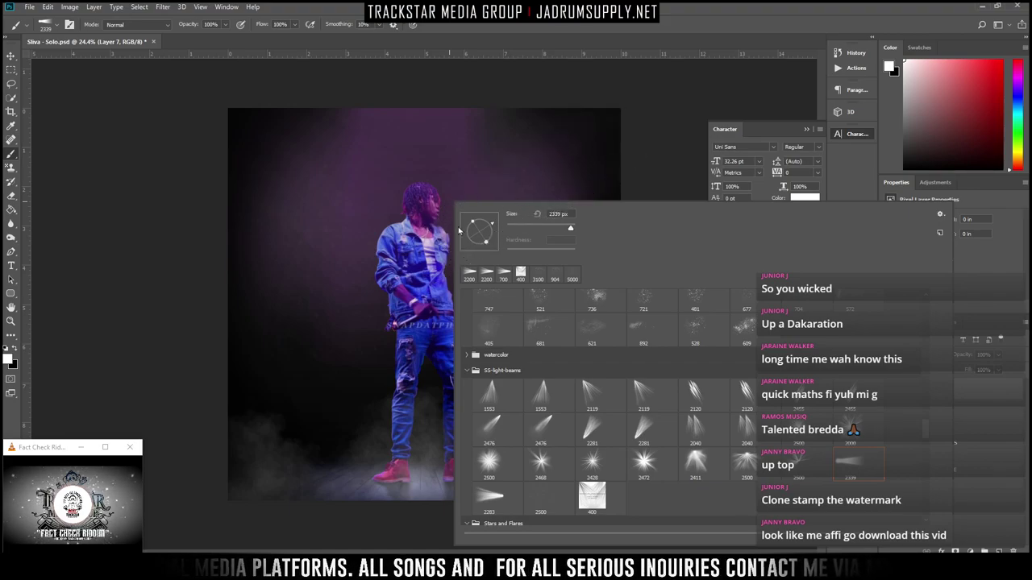
{"action": "key", "text": "Return"}
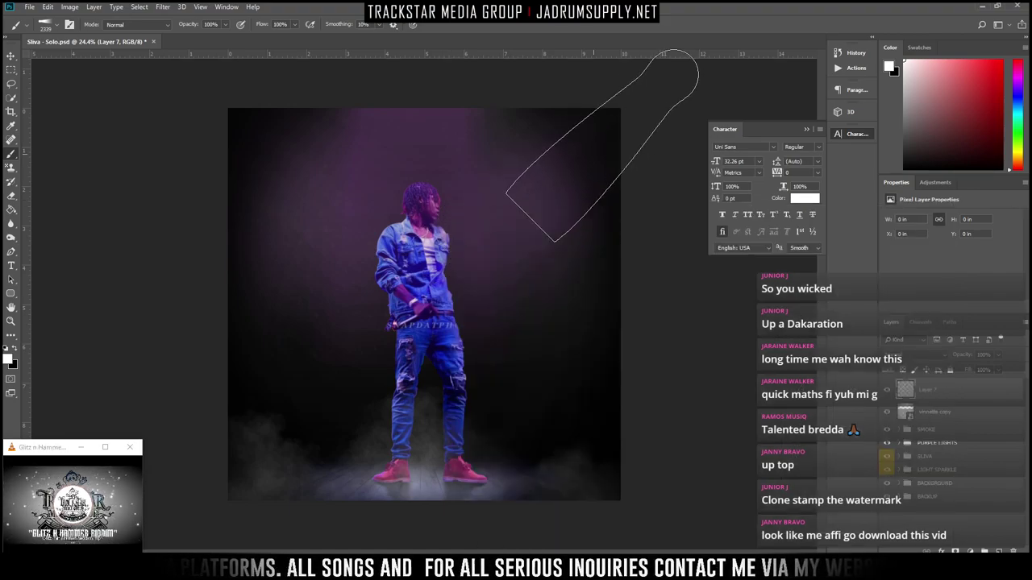
Enlarge the beam brush to 3600 px, set its opacity to 40%, and stamp two white beams shining from the upper-right corner onto the figure
{"action": "key", "text": "bracketright"}
{"action": "key", "text": "bracketright"}
{"action": "key", "text": "bracketright"}
{"action": "key", "text": "bracketright"}
{"action": "key", "text": "bracketright"}
{"action": "key", "text": "bracketright"}
{"action": "key", "text": "bracketright"}
{"action": "key", "text": "bracketright"}
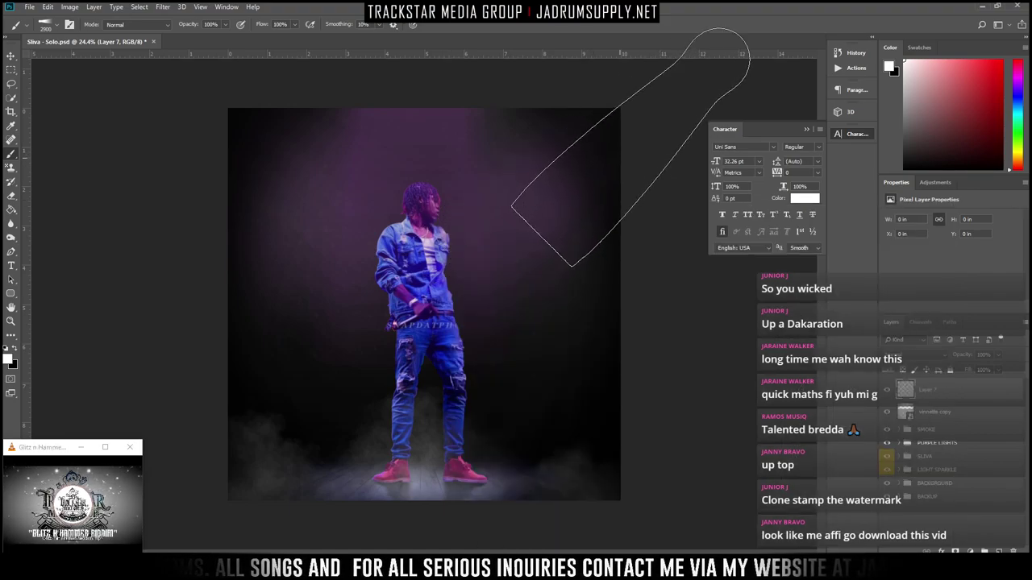
{"action": "key", "text": "bracketright"}
{"action": "key", "text": "bracketright"}
{"action": "key", "text": "bracketright"}
{"action": "key", "text": "bracketright"}
{"action": "key", "text": "bracketright"}
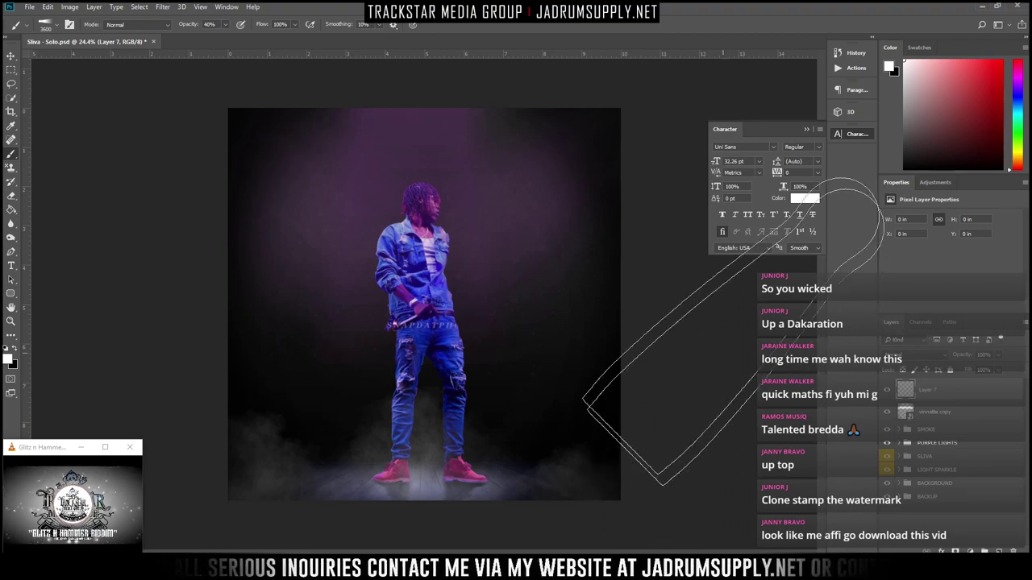
{"action": "left_click", "coordinate": [566, 195]}
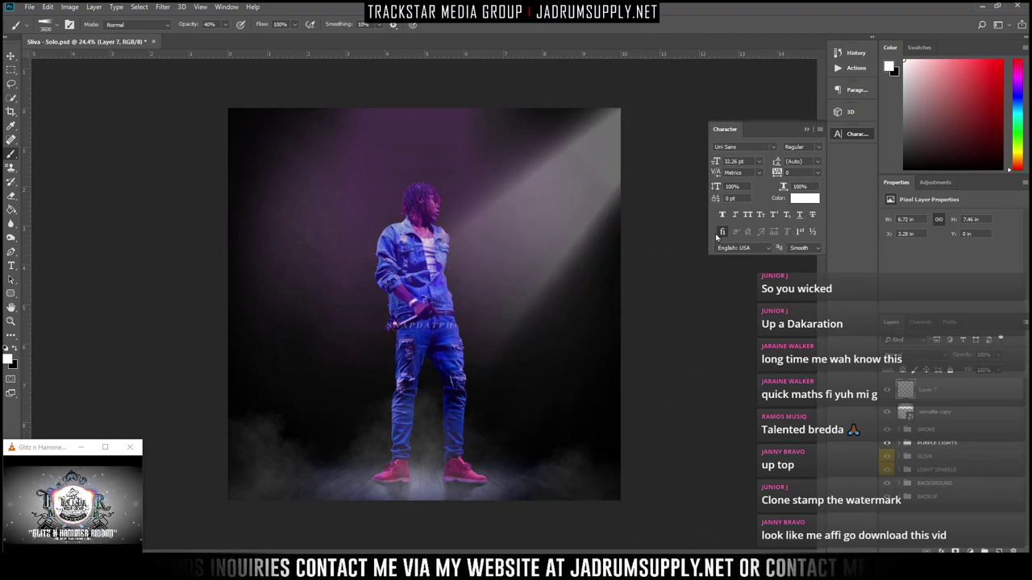
{"action": "left_click", "coordinate": [520, 176]}
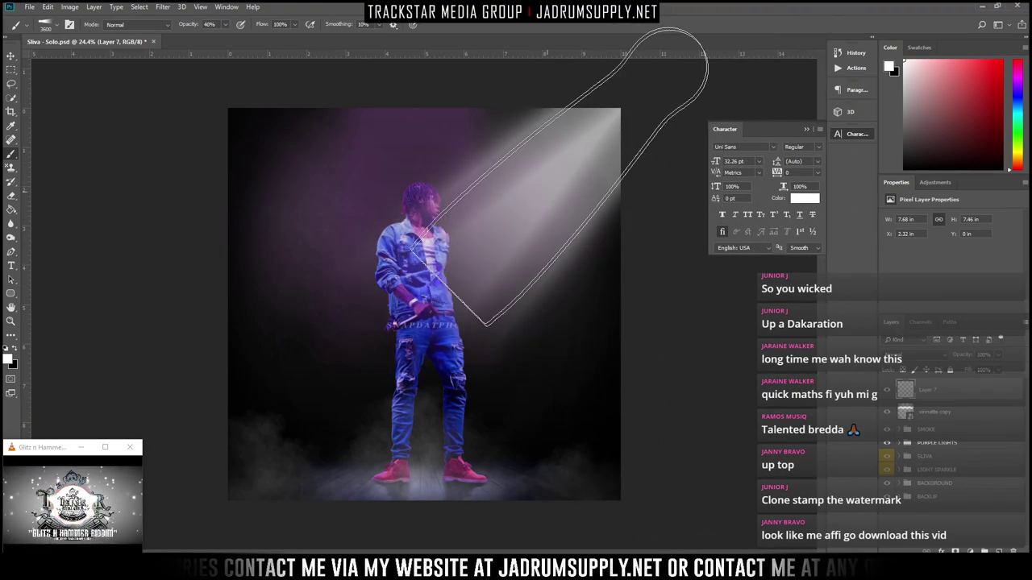
Stamp one more white beam over the upper-right area, and undo all the beam stamps on Layer 7
{"action": "left_click", "coordinate": [520, 133]}
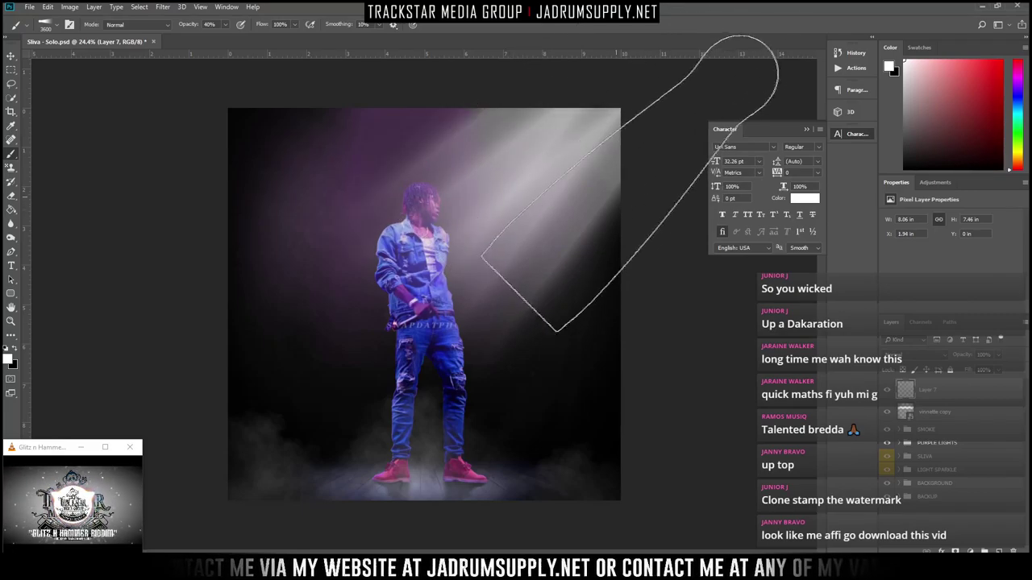
{"action": "scroll", "coordinate": [541, 207], "scroll_direction": "up", "scroll_amount": 3}
{"action": "scroll", "coordinate": [475, 169], "scroll_direction": "down", "scroll_amount": 3}
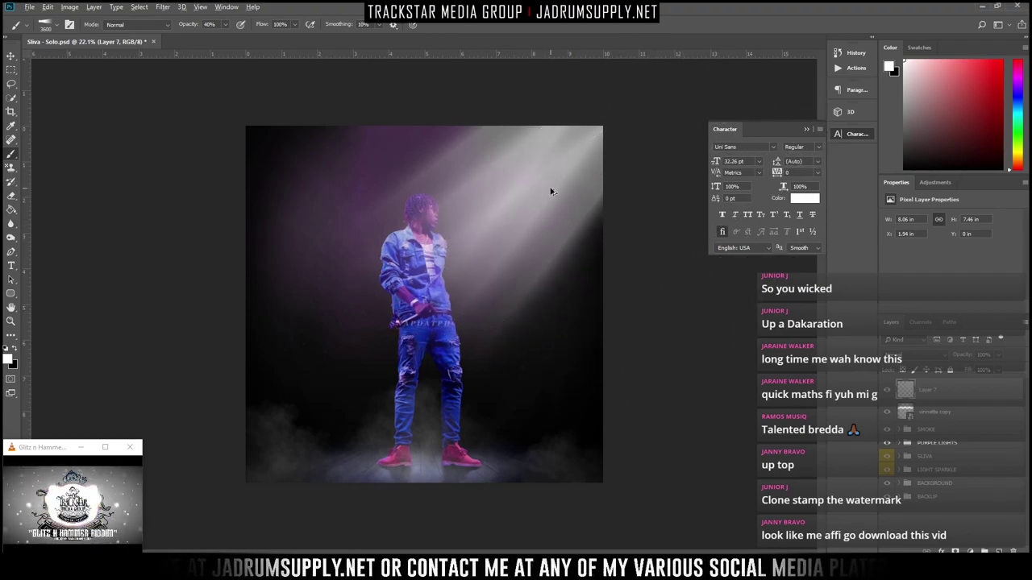
{"action": "scroll", "coordinate": [545, 197], "scroll_direction": "up", "scroll_amount": 4}
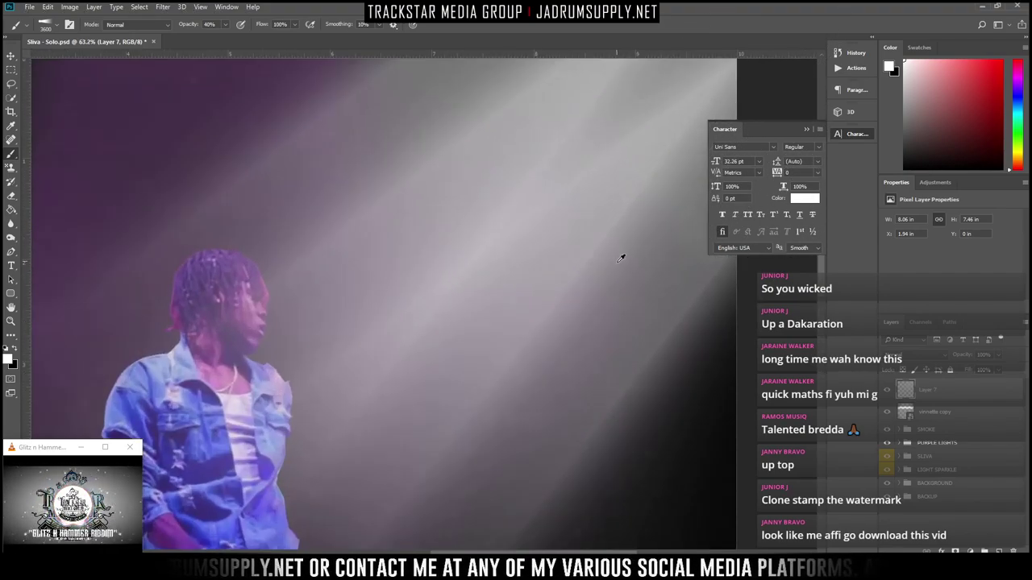
{"action": "scroll", "coordinate": [659, 185], "scroll_direction": "down", "scroll_amount": 1}
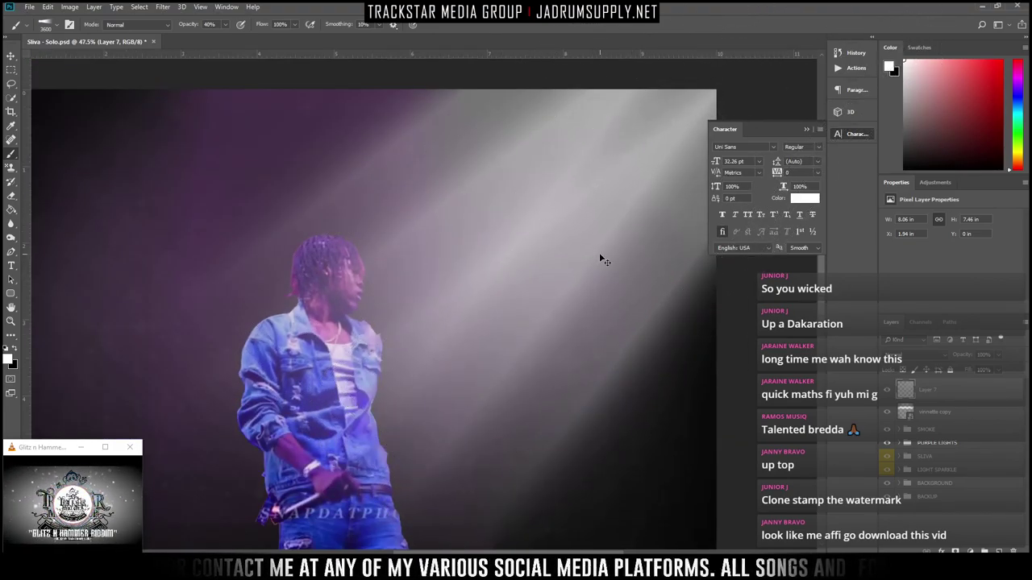
{"action": "key", "text": "ctrl+z"}
{"action": "key", "text": "ctrl+z"}
{"action": "key", "text": "ctrl+z"}
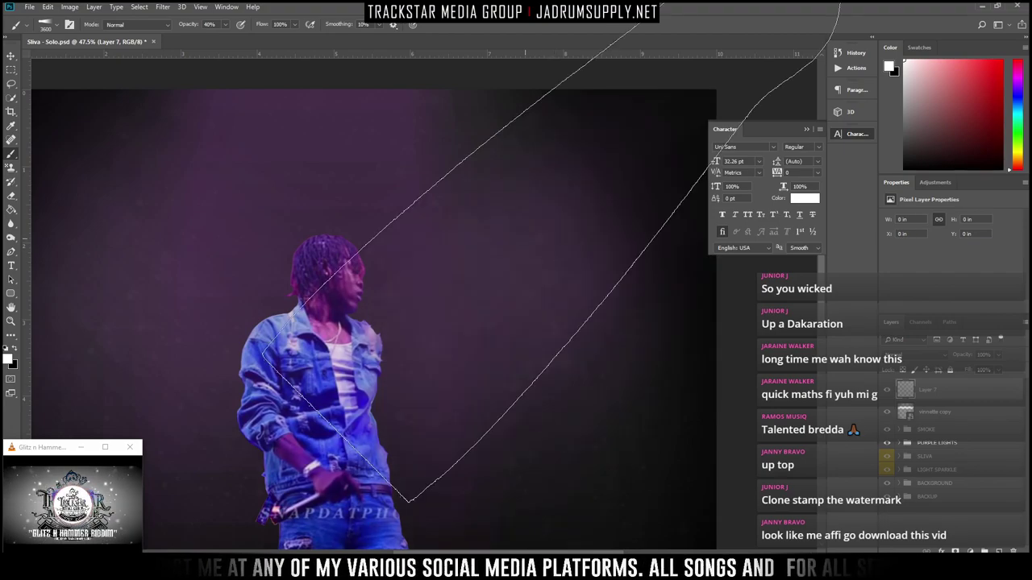
Enlarge the light-beam brush to 5000 px and try a single beam from the upper-right corner, undoing that stamp
{"action": "key", "text": "]"}
{"action": "key", "text": "]"}
{"action": "key", "text": "]"}
{"action": "key", "text": "]"}
{"action": "key", "text": "]"}
{"action": "key", "text": "]"}
{"action": "key", "text": "]"}
{"action": "key", "text": "]"}
{"action": "key", "text": "]"}
{"action": "key", "text": "]"}
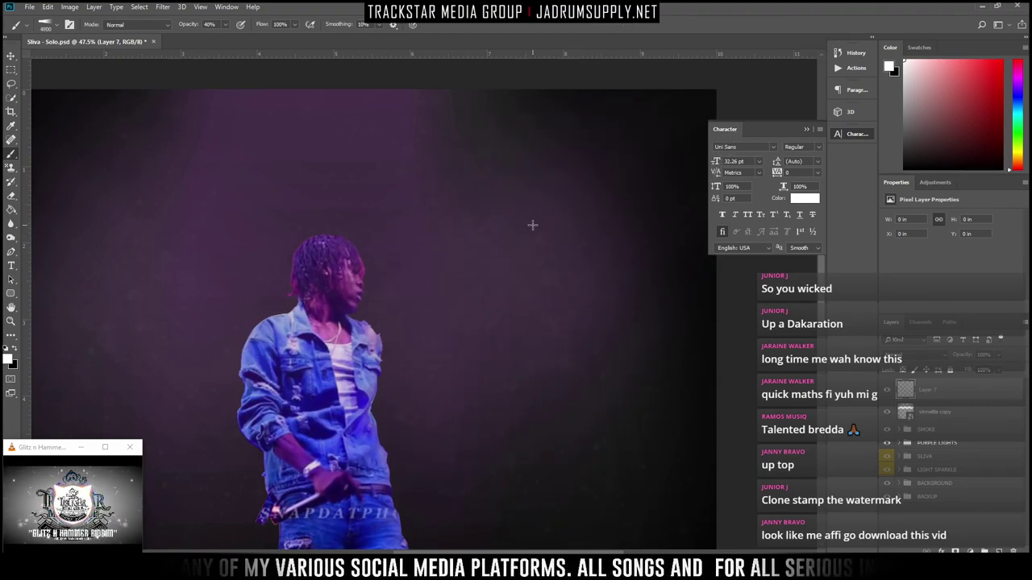
{"action": "scroll", "coordinate": [532, 226], "scroll_direction": "down", "scroll_amount": 5}
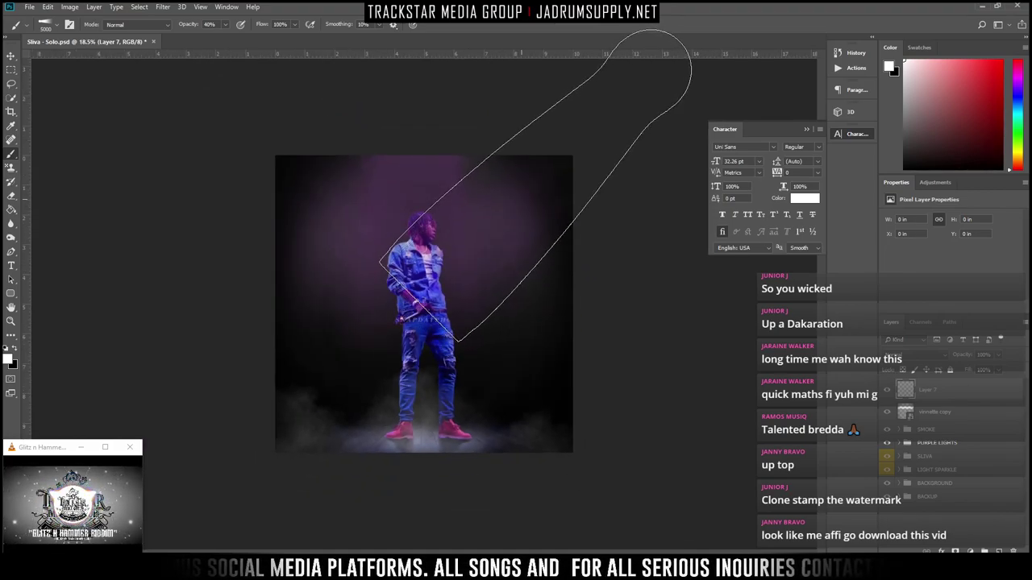
{"action": "left_click", "coordinate": [535, 185]}
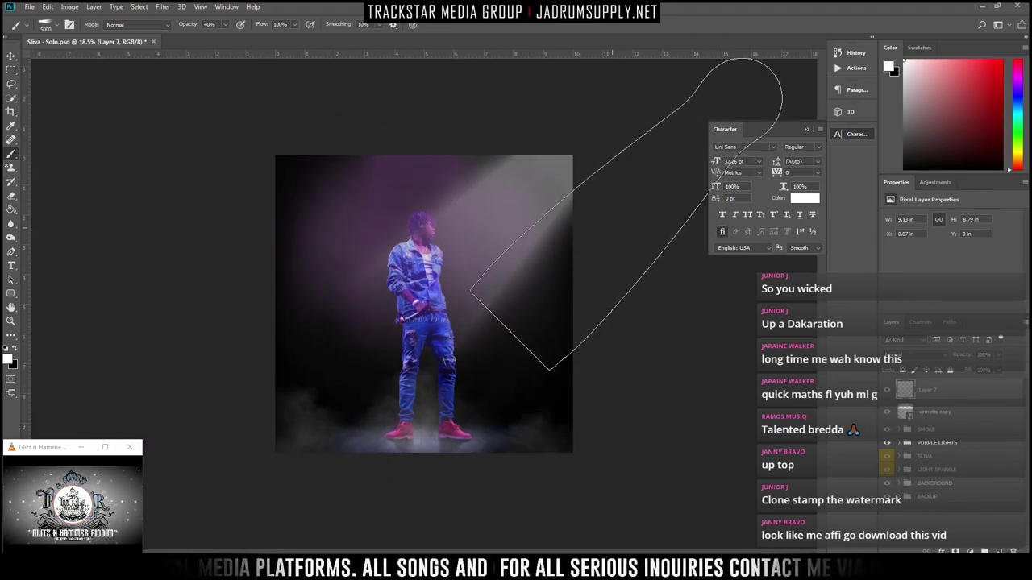
{"action": "key", "text": "ctrl+z"}
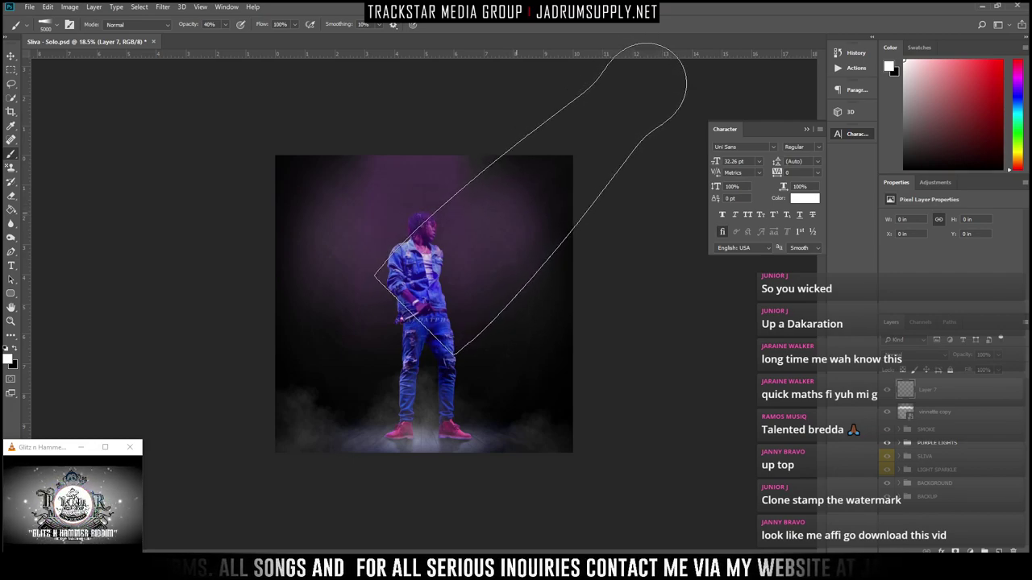
Tilt the beam brush to a flatter diagonal and stamp one white beam on Layer 7 and another on a new layer above it
{"action": "right_click", "coordinate": [528, 208]}
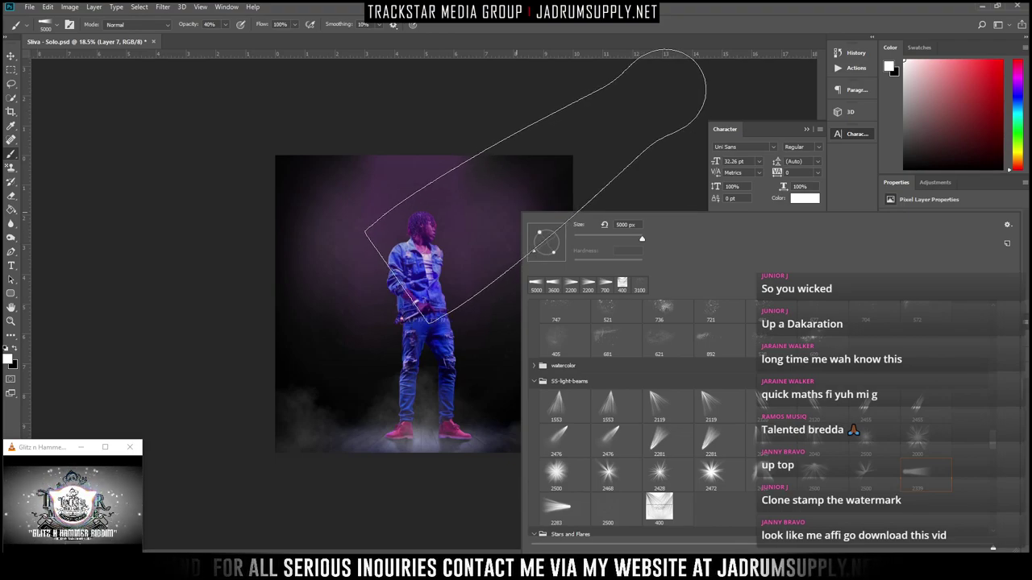
{"action": "left_click", "coordinate": [538, 182]}
{"action": "left_click", "coordinate": [540, 185]}
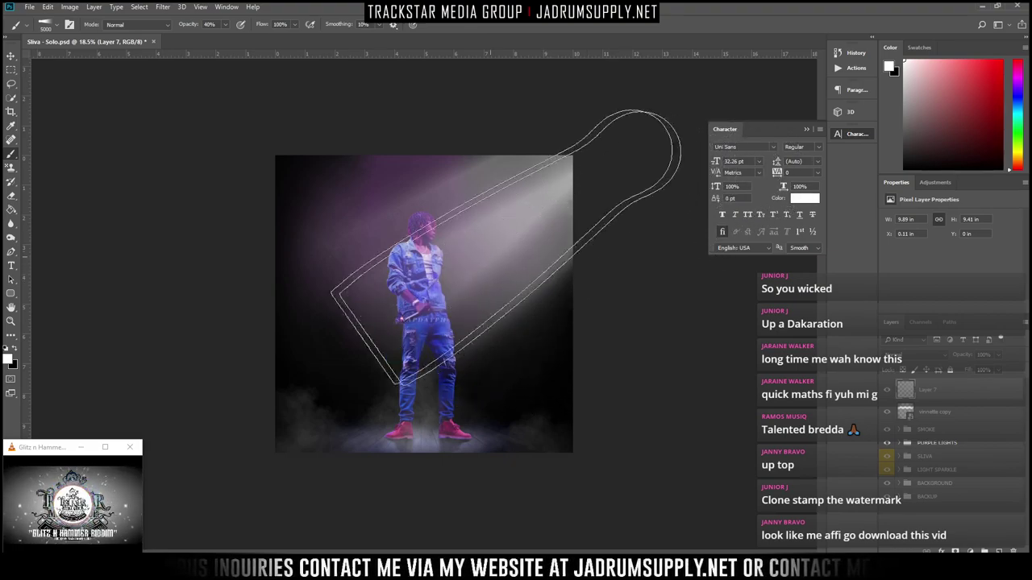
{"action": "key", "text": "ctrl+0"}
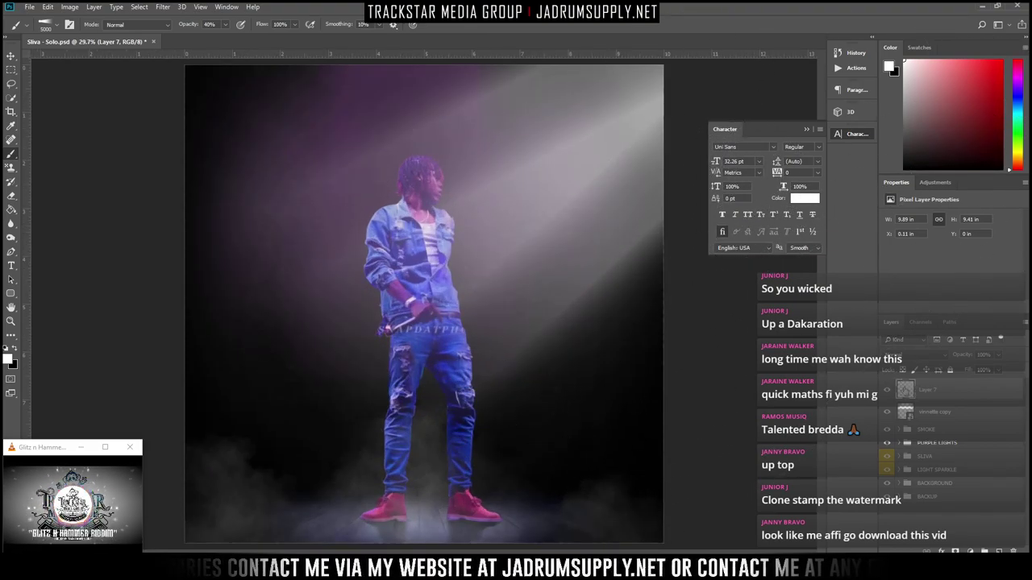
{"action": "key", "text": "ctrl+z"}
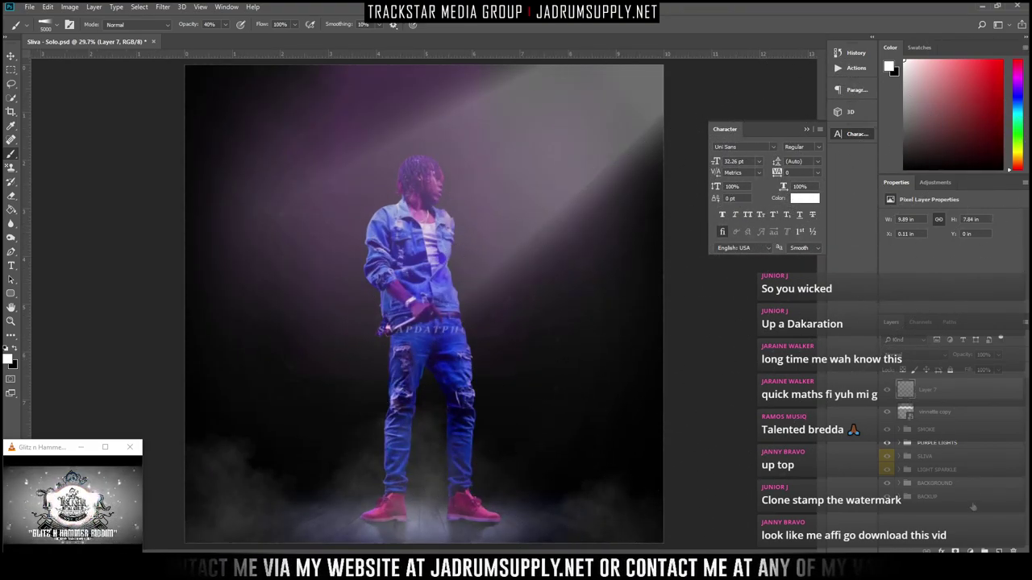
{"action": "left_click", "coordinate": [998, 550]}
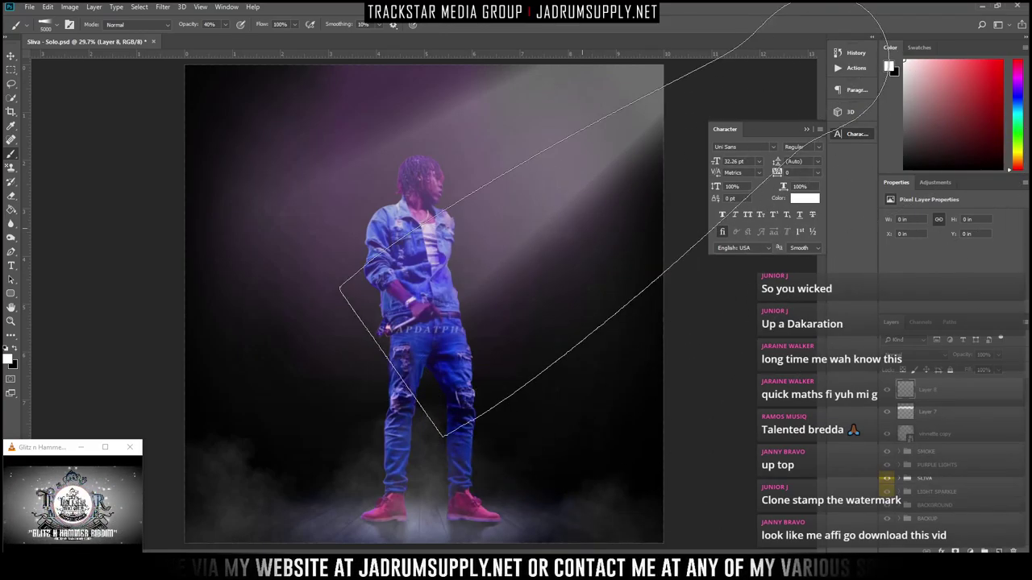
{"action": "left_click", "coordinate": [618, 196]}
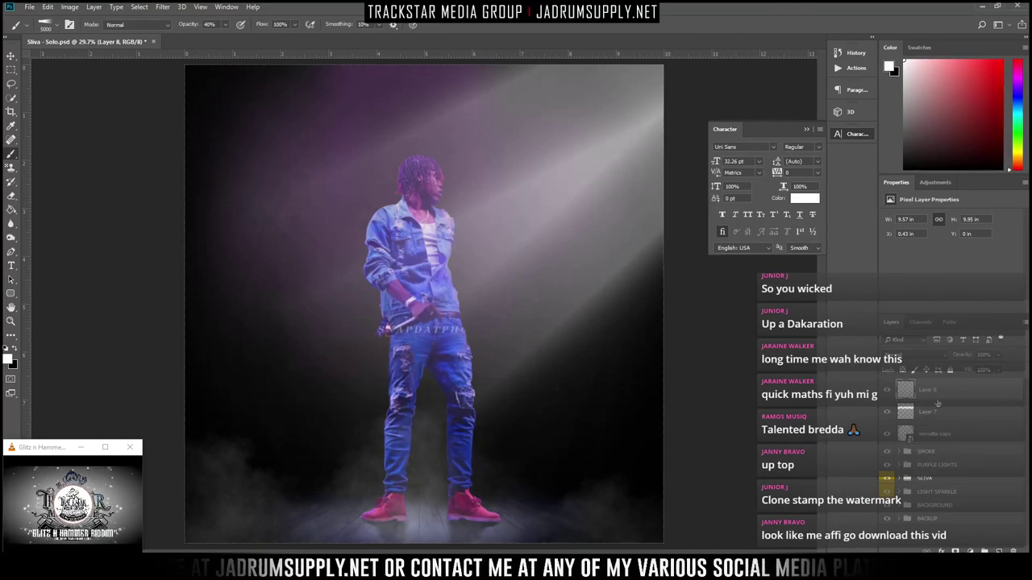
Add a layer mask to Layer 8 and another to Layer 7
{"action": "left_click", "coordinate": [955, 551]}
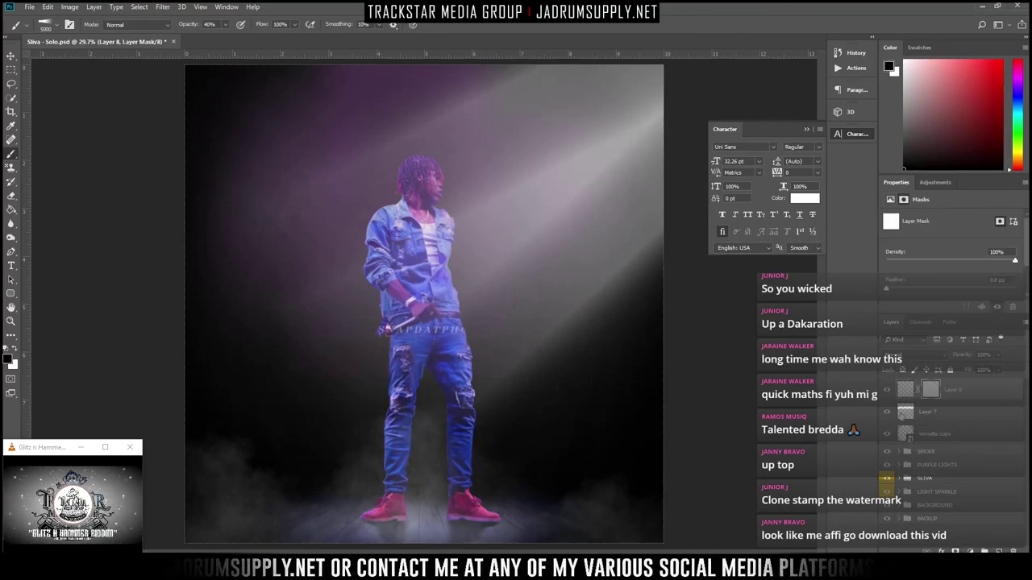
{"action": "left_click", "coordinate": [932, 412]}
{"action": "left_click", "coordinate": [955, 551]}
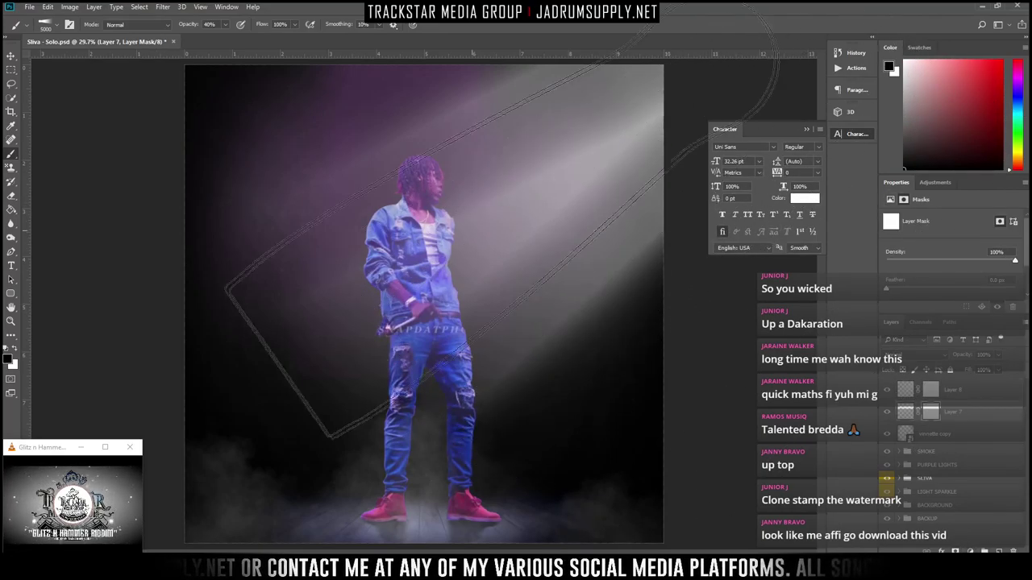
Choose the first soft round brush from General Brushes, 0% hardness, and reduce it to 200 px with 20% opacity
{"action": "right_click", "coordinate": [536, 253]}
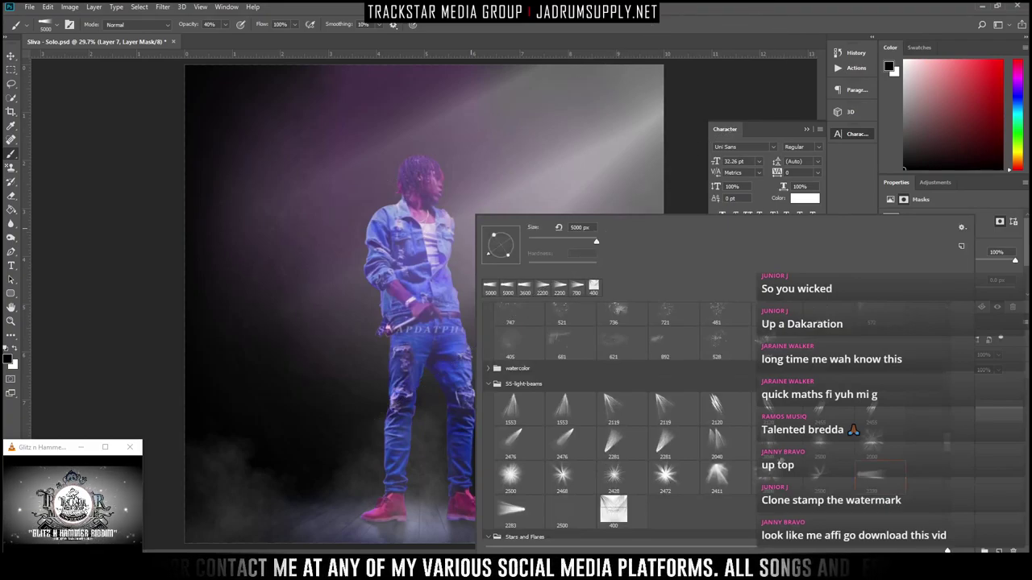
{"action": "scroll", "coordinate": [743, 360], "scroll_direction": "up", "scroll_amount": 10}
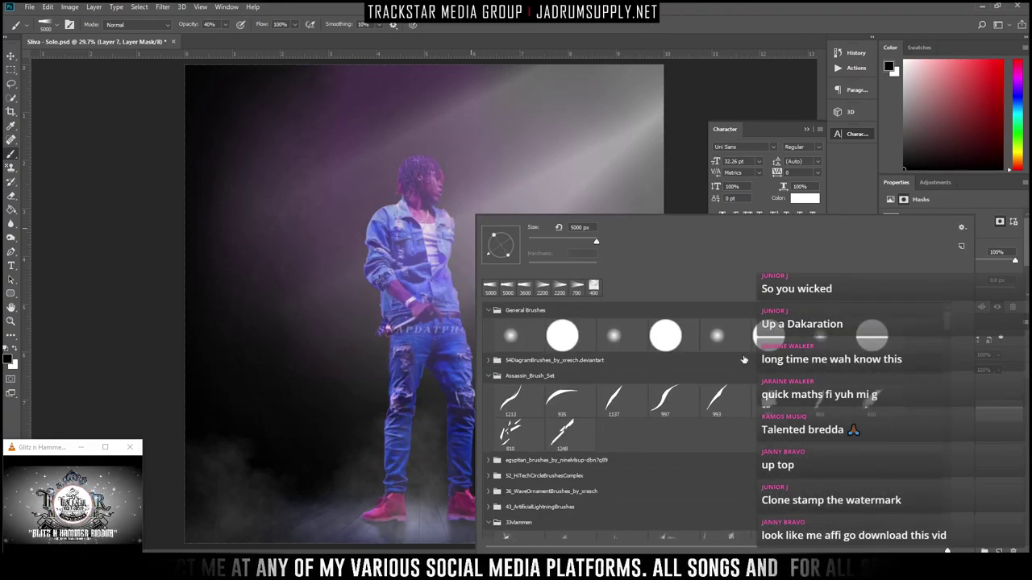
{"action": "left_click", "coordinate": [506, 336]}
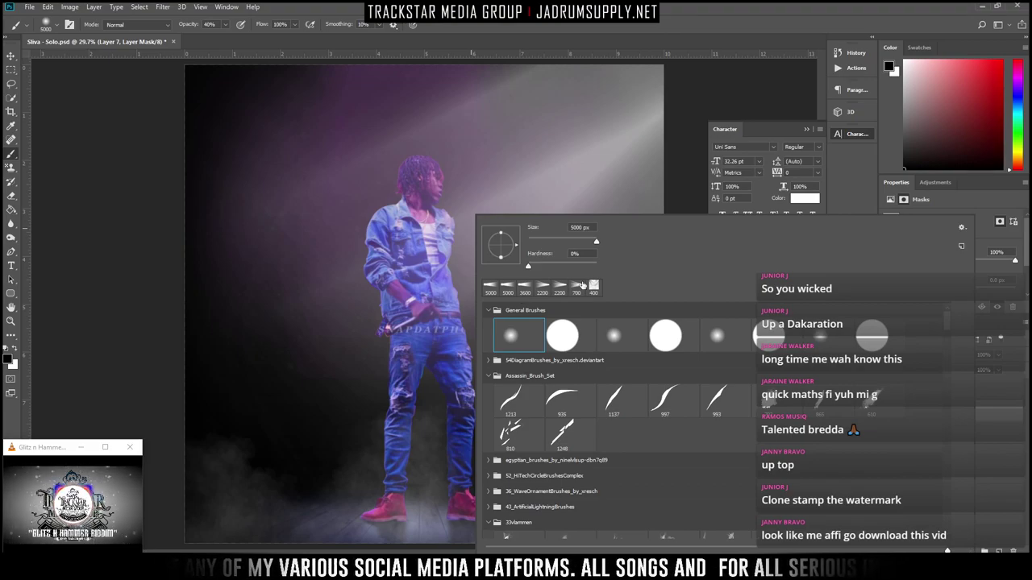
{"action": "left_click", "coordinate": [582, 207]}
{"action": "key", "text": "bracketleft"}
{"action": "key", "text": "bracketleft"}
{"action": "key", "text": "bracketleft"}
{"action": "key", "text": "bracketleft"}
{"action": "key", "text": "bracketleft"}
{"action": "key", "text": "bracketleft"}
{"action": "key", "text": "bracketleft"}
{"action": "key", "text": "bracketleft"}
{"action": "key", "text": "bracketleft"}
{"action": "key", "text": "bracketleft"}
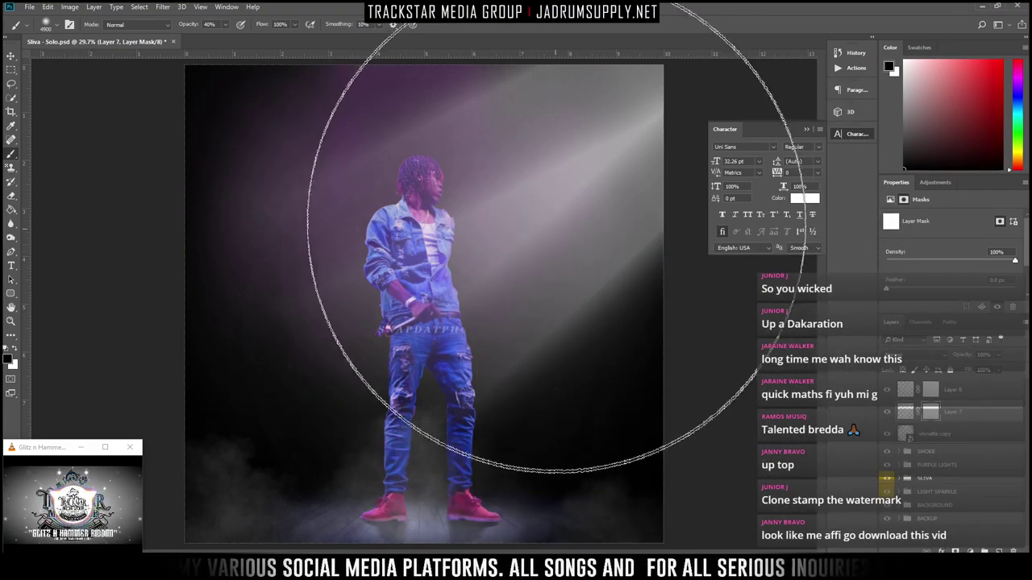
{"action": "key", "text": "bracketleft"}
{"action": "key", "text": "bracketleft"}
{"action": "key", "text": "bracketleft"}
{"action": "key", "text": "bracketleft"}
{"action": "key", "text": "bracketleft"}
{"action": "key", "text": "bracketleft"}
{"action": "key", "text": "bracketleft"}
{"action": "key", "text": "bracketleft"}
{"action": "key", "text": "bracketleft"}
{"action": "key", "text": "bracketleft"}
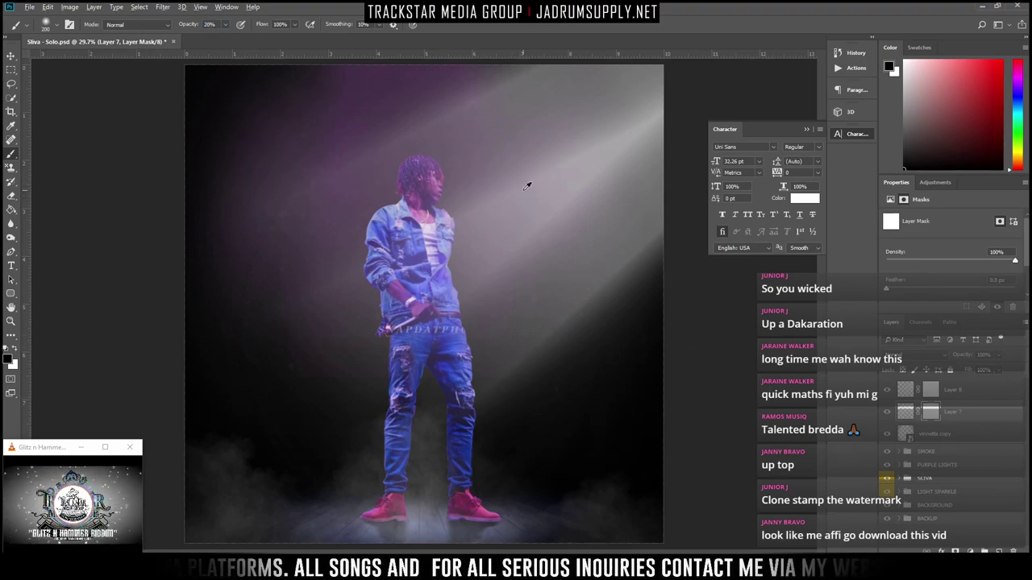
Try painting out the beam beside the figure's head on Layer 7's mask with the brush at 100% opacity
{"action": "scroll", "coordinate": [528, 186], "scroll_direction": "up", "scroll_amount": 4}
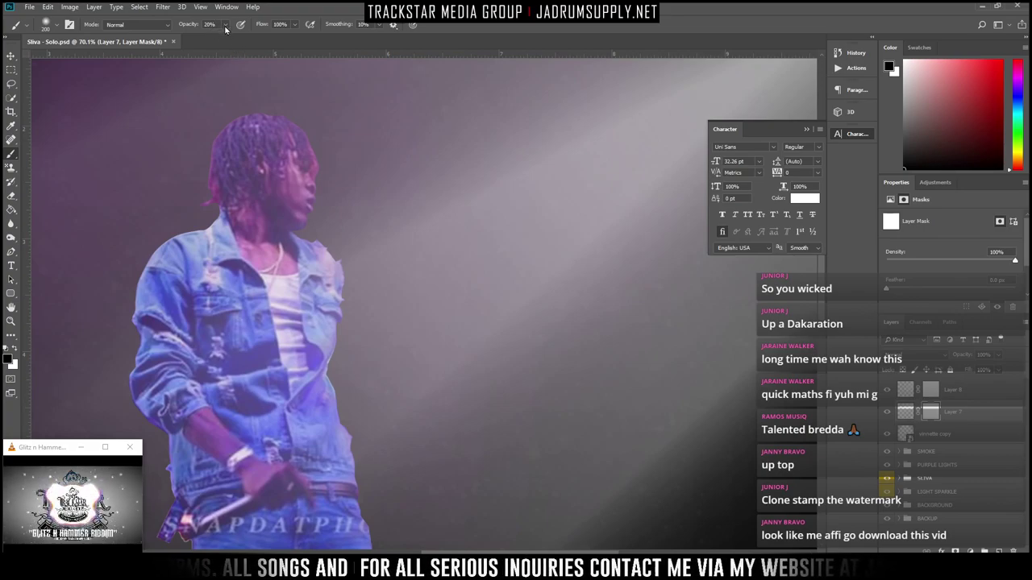
{"action": "mouse_move", "coordinate": [456, 225]}
{"action": "left_mouse_down"}
{"action": "mouse_move", "coordinate": [436, 252]}
{"action": "mouse_move", "coordinate": [548, 290]}
{"action": "mouse_move", "coordinate": [483, 169]}
{"action": "mouse_move", "coordinate": [431, 155]}
{"action": "mouse_move", "coordinate": [412, 137]}
{"action": "left_mouse_up"}
{"action": "key", "text": "ctrl+z"}
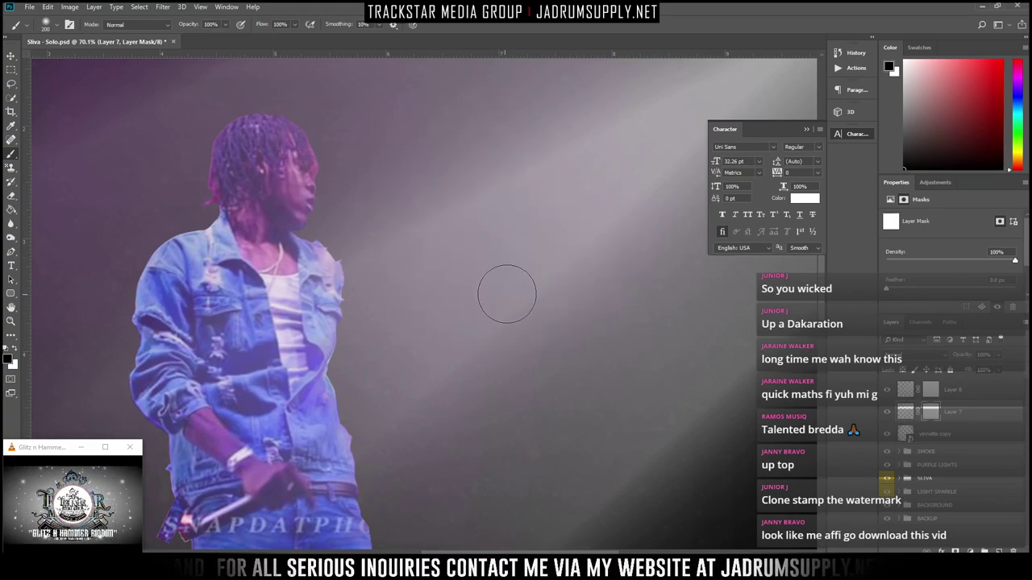
Hide Layer 7 and make Layer 8's mask the active target
{"action": "left_click", "coordinate": [887, 413]}
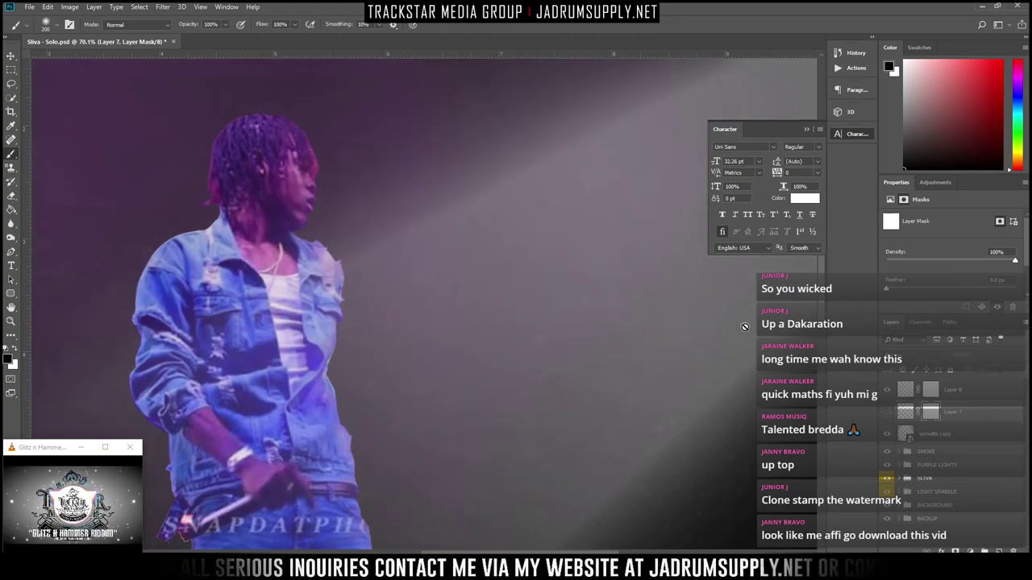
{"action": "scroll", "coordinate": [530, 262], "scroll_direction": "down", "scroll_amount": 3}
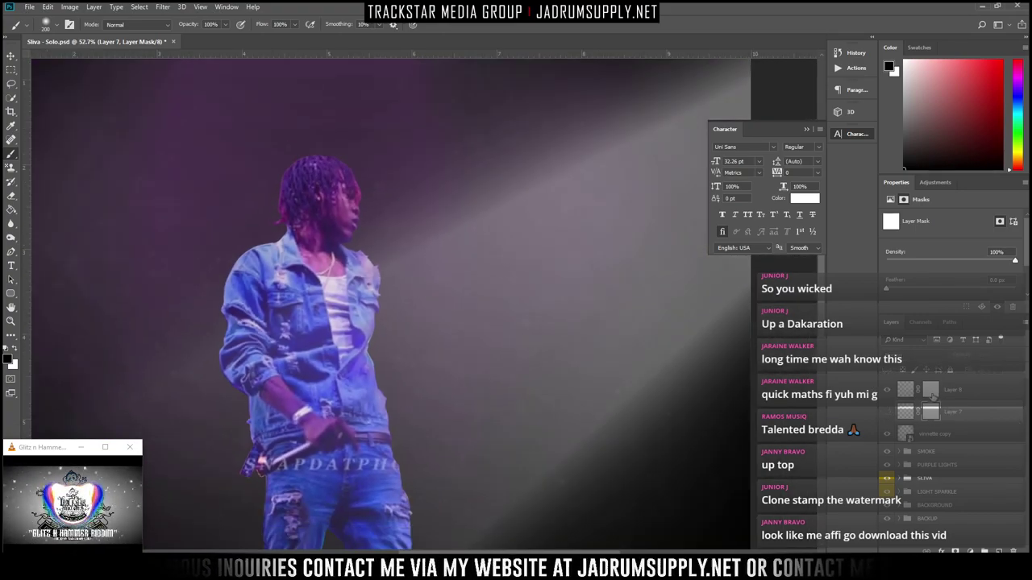
{"action": "key", "text": "alt+bracketright"}
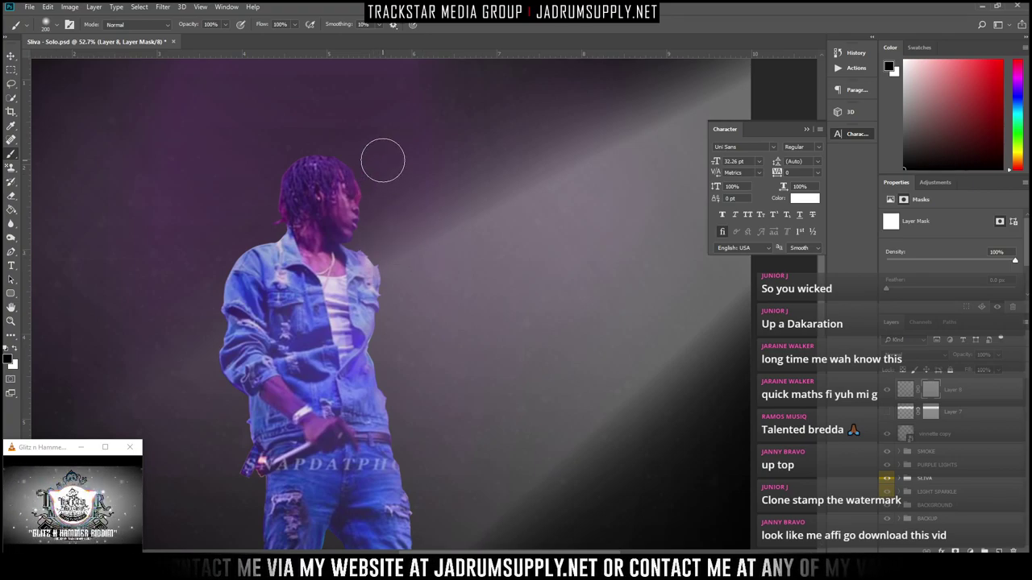
Enlarge the soft brush to 900 px and try masking the beam's upper edge on Layer 8 at 100% opacity, undoing the stroke
{"action": "key", "text": "bracketright"}
{"action": "key", "text": "bracketright"}
{"action": "key", "text": "bracketright"}
{"action": "key", "text": "bracketright"}
{"action": "key", "text": "bracketright"}
{"action": "key", "text": "bracketright"}
{"action": "key", "text": "bracketright"}
{"action": "key", "text": "bracketright"}
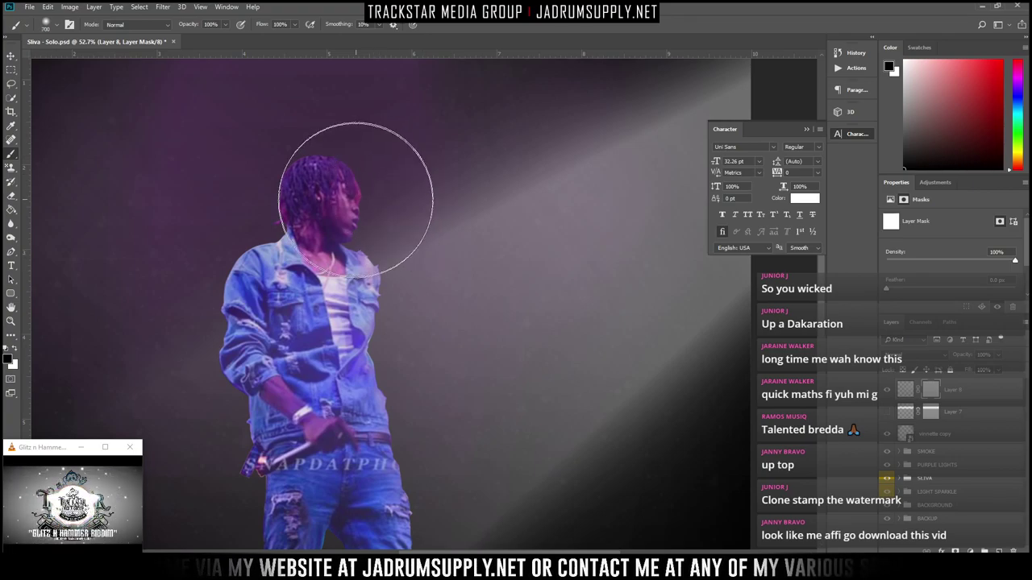
{"action": "mouse_move", "coordinate": [222, 263]}
{"action": "left_mouse_down"}
{"action": "mouse_move", "coordinate": [368, 202]}
{"action": "mouse_move", "coordinate": [318, 225]}
{"action": "mouse_move", "coordinate": [337, 222]}
{"action": "mouse_move", "coordinate": [682, 35]}
{"action": "mouse_move", "coordinate": [548, 77]}
{"action": "left_mouse_up"}
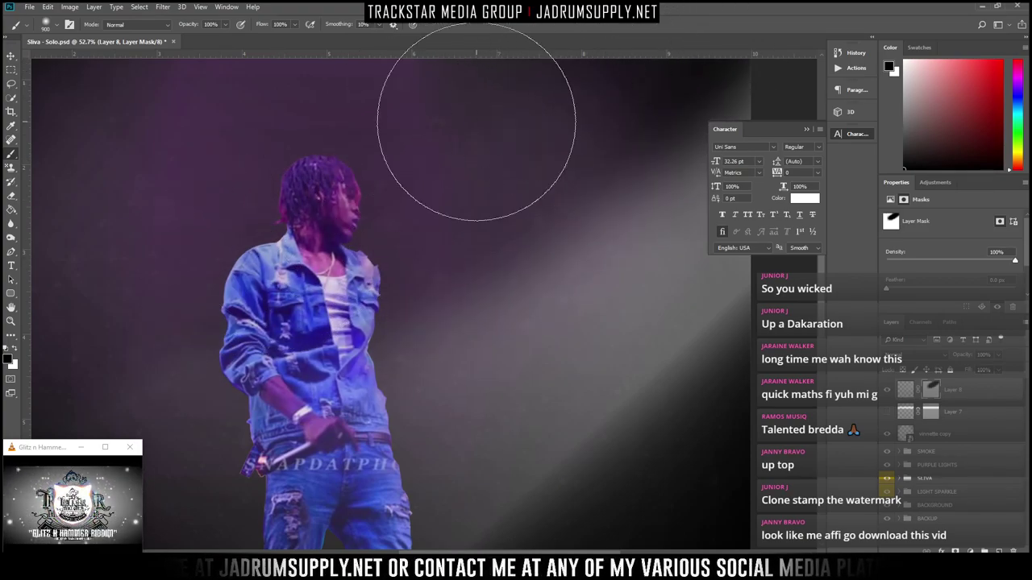
{"action": "key", "text": "ctrl+z"}
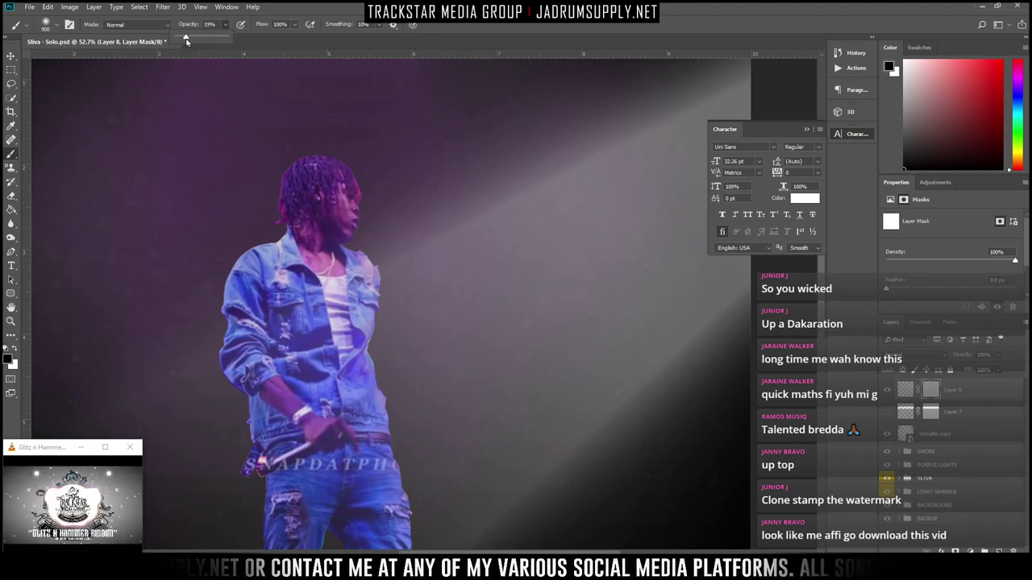
Set the brush opacity to 23% and fade the beam's upper edge with black strokes on Layer 8's mask
{"action": "left_click_drag", "start_coordinate": [186, 40], "coordinate": [189, 40]}
{"action": "mouse_move", "coordinate": [428, 184]}
{"action": "left_mouse_down"}
{"action": "mouse_move", "coordinate": [689, 52]}
{"action": "mouse_move", "coordinate": [655, 85]}
{"action": "left_mouse_up"}
{"action": "left_click", "coordinate": [613, 115]}
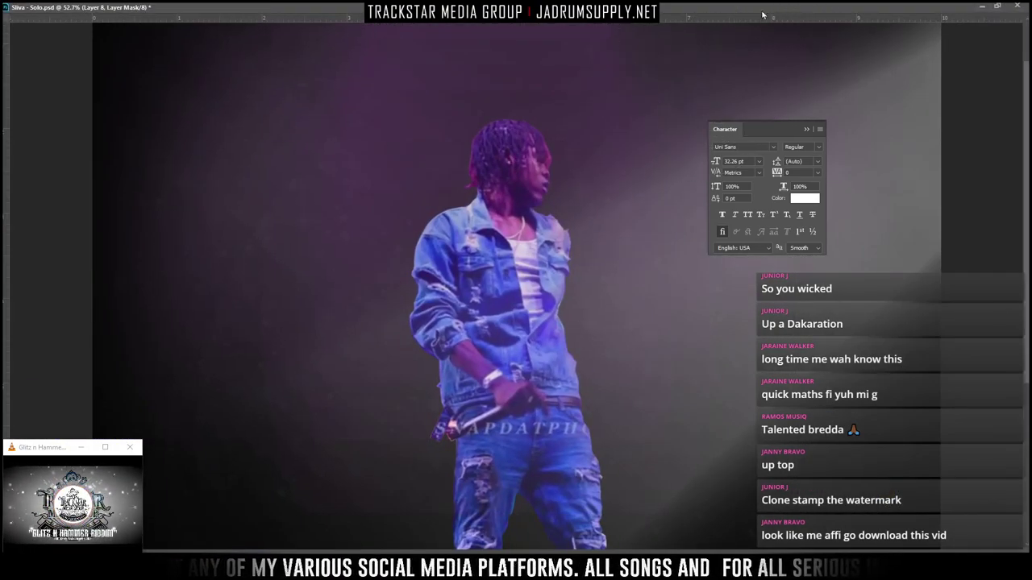
{"action": "left_click", "coordinate": [997, 6]}
{"action": "left_click_drag", "start_coordinate": [483, 117], "coordinate": [554, 43]}
{"action": "scroll", "coordinate": [592, 127], "scroll_direction": "down", "scroll_amount": 9}
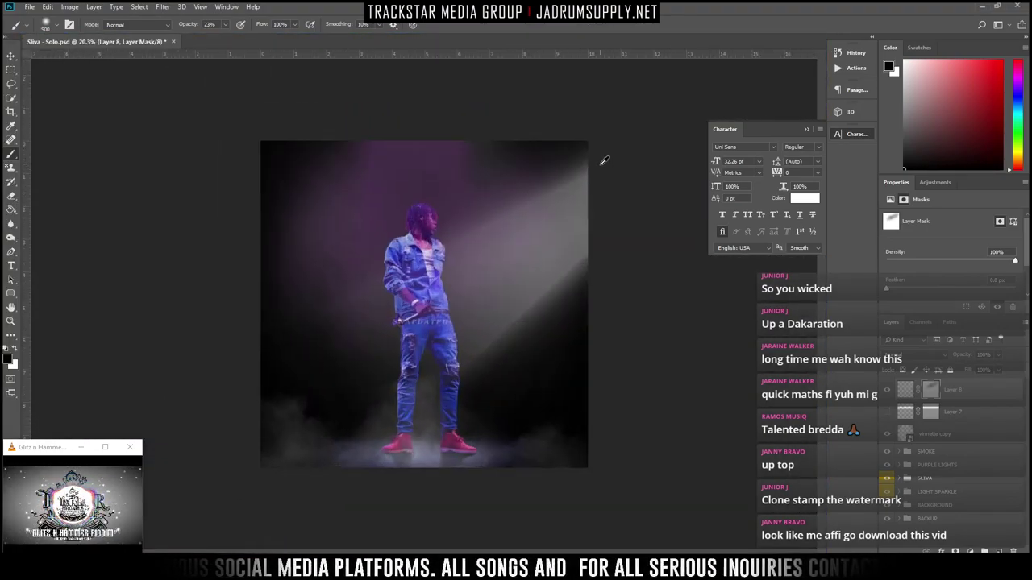
{"action": "scroll", "coordinate": [618, 137], "scroll_direction": "up", "scroll_amount": 1}
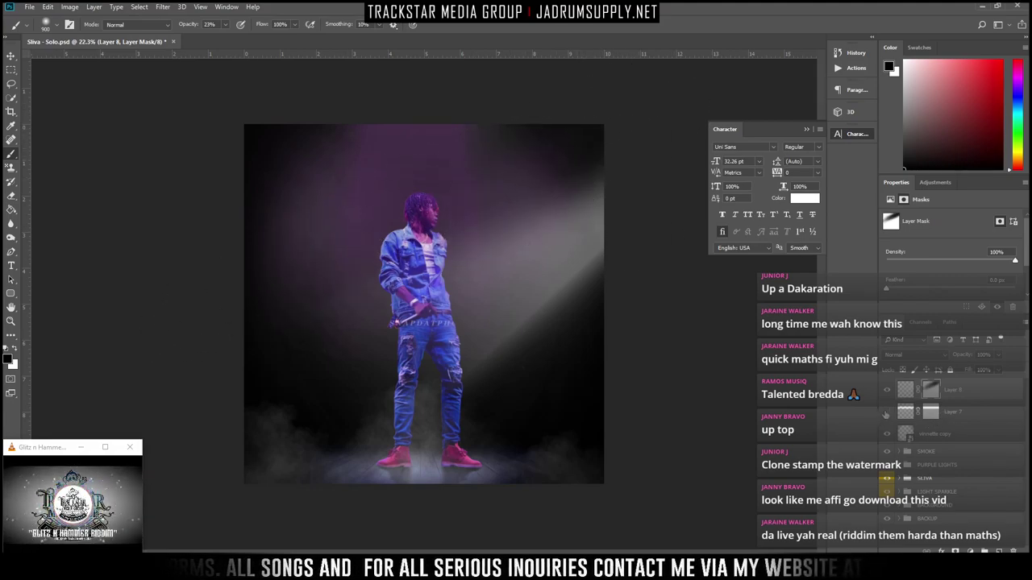
Show Layer 7 again and paint a diagonal black fade through its beam on the layer mask
{"action": "left_click", "coordinate": [886, 413]}
{"action": "left_click", "coordinate": [930, 412]}
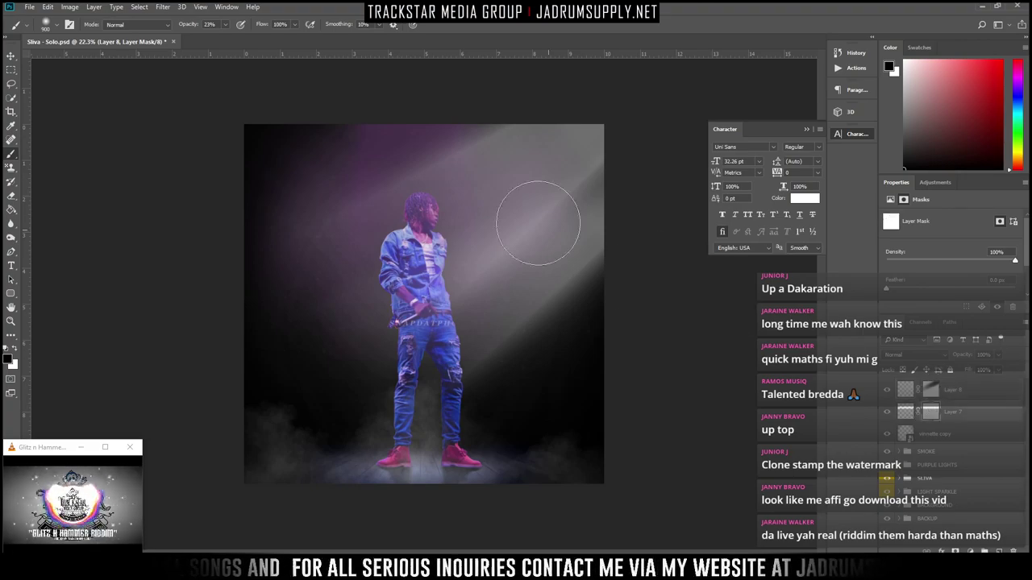
{"action": "mouse_move", "coordinate": [594, 175]}
{"action": "left_mouse_down"}
{"action": "mouse_move", "coordinate": [404, 291]}
{"action": "mouse_move", "coordinate": [587, 184]}
{"action": "mouse_move", "coordinate": [335, 371]}
{"action": "mouse_move", "coordinate": [607, 184]}
{"action": "mouse_move", "coordinate": [344, 342]}
{"action": "mouse_move", "coordinate": [592, 183]}
{"action": "mouse_move", "coordinate": [308, 377]}
{"action": "left_mouse_up"}
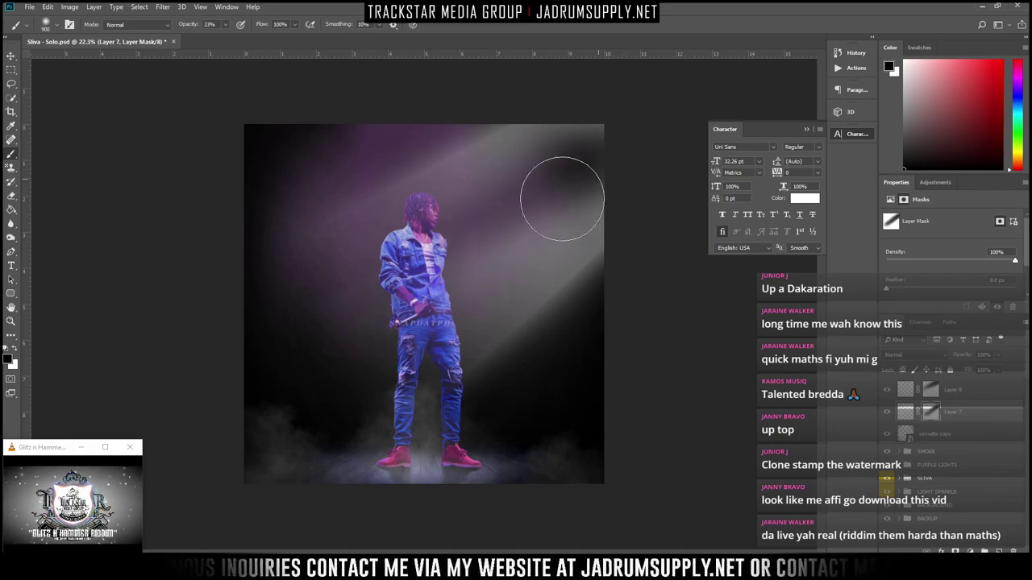
Set the soft brush to 5% opacity and 1100 px for softening the dark patch on Layer 7's mask
{"action": "scroll", "coordinate": [452, 266], "scroll_direction": "up", "scroll_amount": 3}
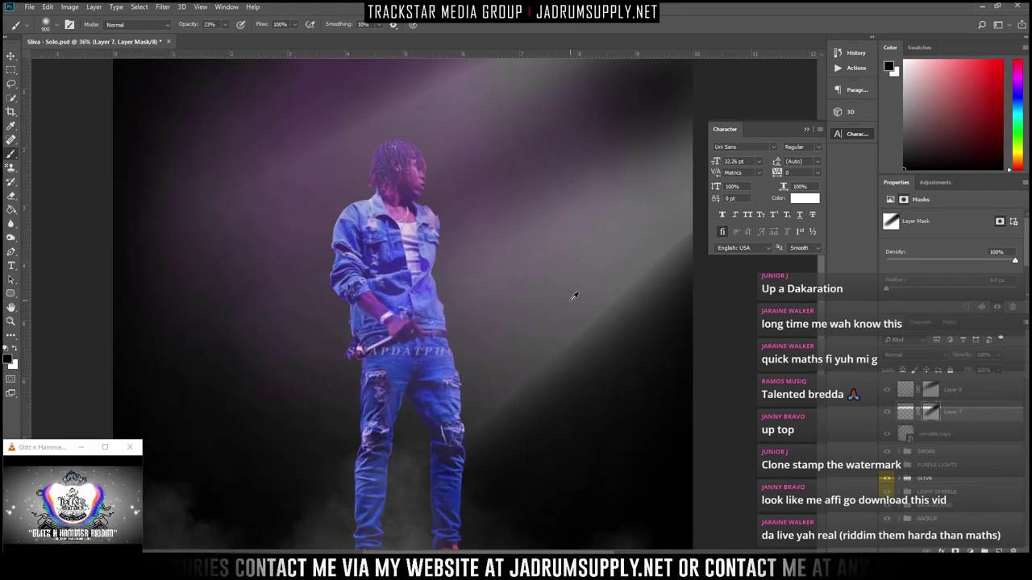
{"action": "scroll", "coordinate": [574, 297], "scroll_direction": "up", "scroll_amount": 2}
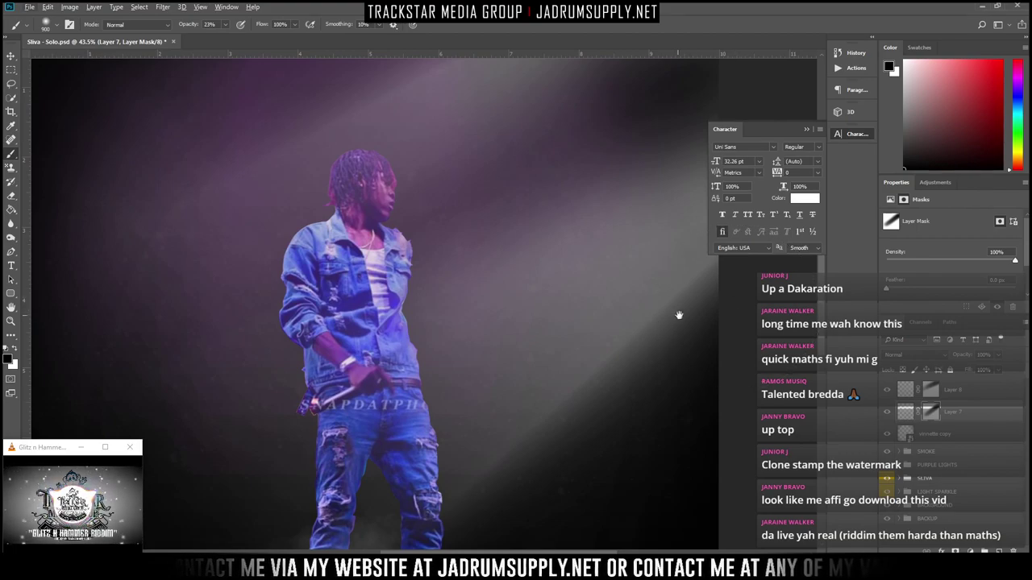
{"action": "mouse_move", "coordinate": [688, 295]}
{"action": "left_mouse_down"}
{"action": "mouse_move", "coordinate": [363, 345]}
{"action": "mouse_move", "coordinate": [465, 387]}
{"action": "mouse_move", "coordinate": [478, 380]}
{"action": "left_mouse_up"}
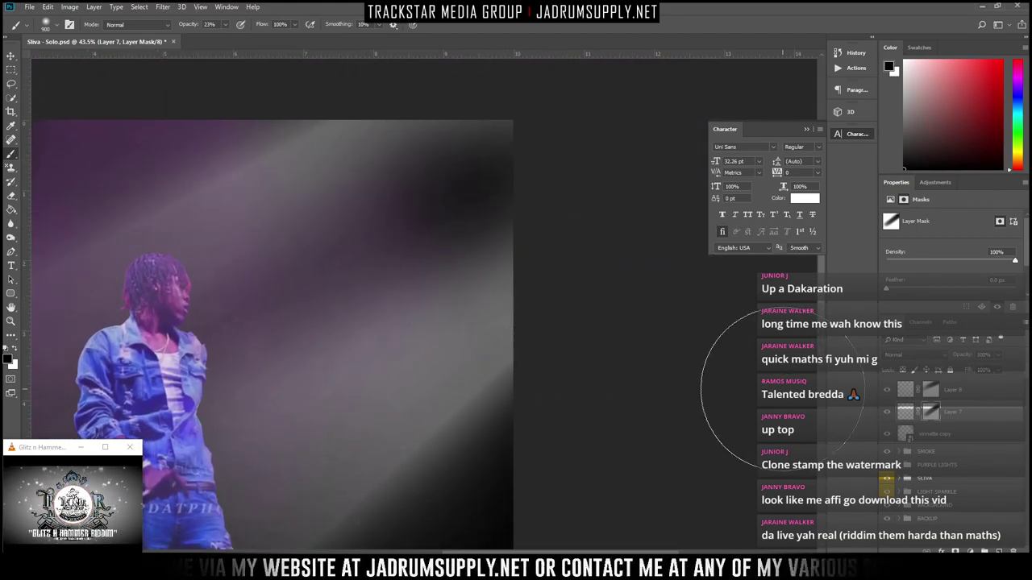
{"action": "key", "text": "bracketleft"}
{"action": "key", "text": "bracketleft"}
{"action": "key", "text": "bracketleft"}
{"action": "key", "text": "bracketleft"}
{"action": "key", "text": "bracketleft"}
{"action": "key", "text": "bracketleft"}
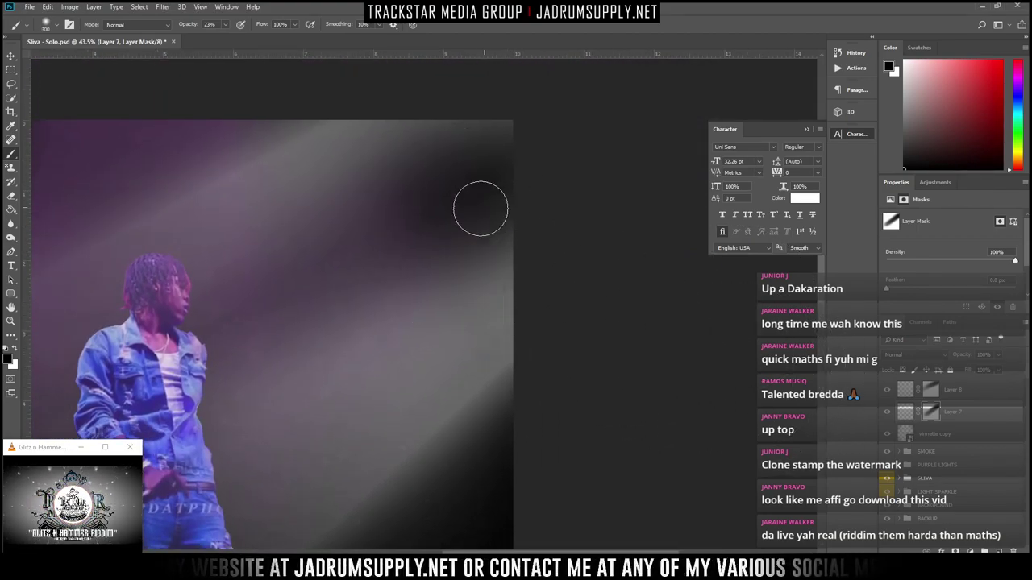
{"action": "key", "text": "bracketright"}
{"action": "key", "text": "bracketright"}
{"action": "key", "text": "bracketright"}
{"action": "key", "text": "bracketright"}
{"action": "key", "text": "bracketright"}
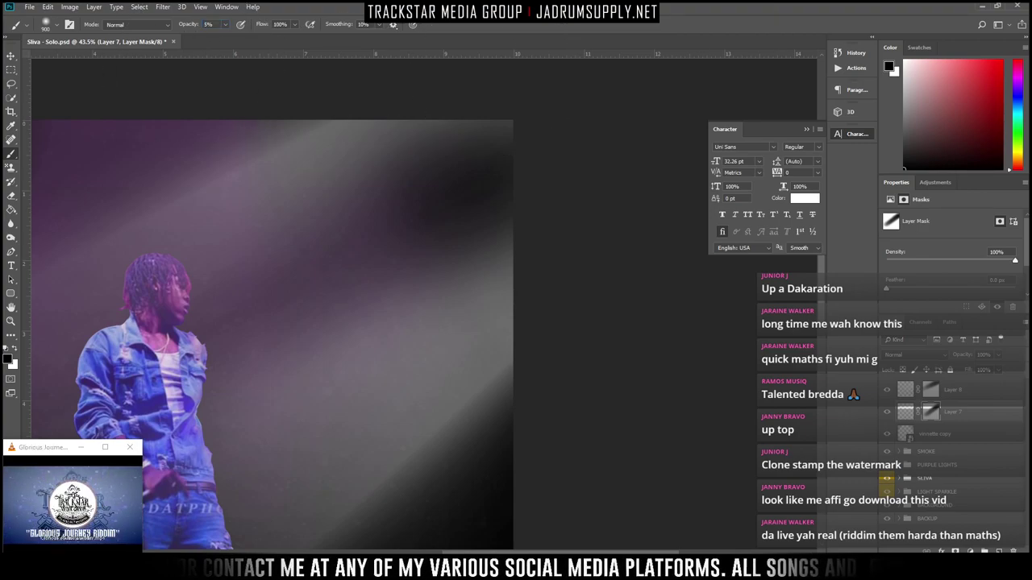
{"action": "key", "text": "bracketright"}
{"action": "key", "text": "bracketright"}
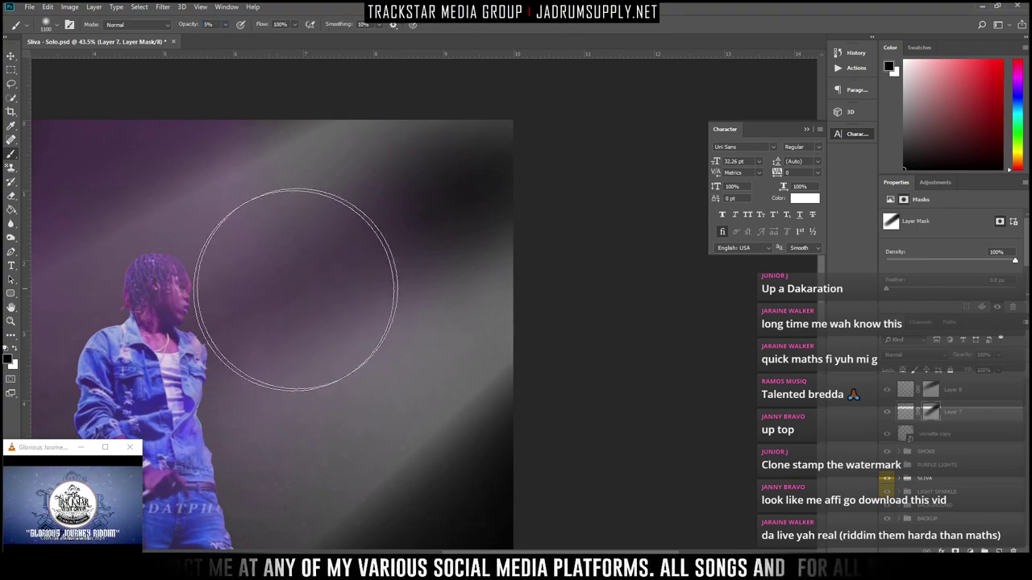
Reduce the brush to 700 px and lighten the dark patch in the artwork's upper-right area with white on Layer 7's mask
{"action": "key", "text": "bracketleft"}
{"action": "key", "text": "bracketleft"}
{"action": "key", "text": "bracketleft"}
{"action": "key", "text": "bracketleft"}
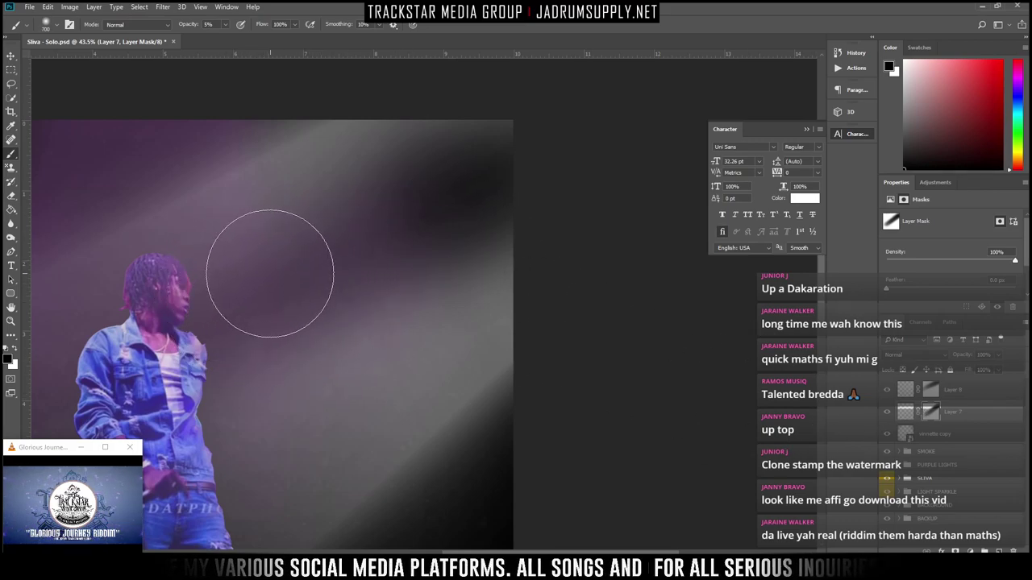
{"action": "key", "text": "x"}
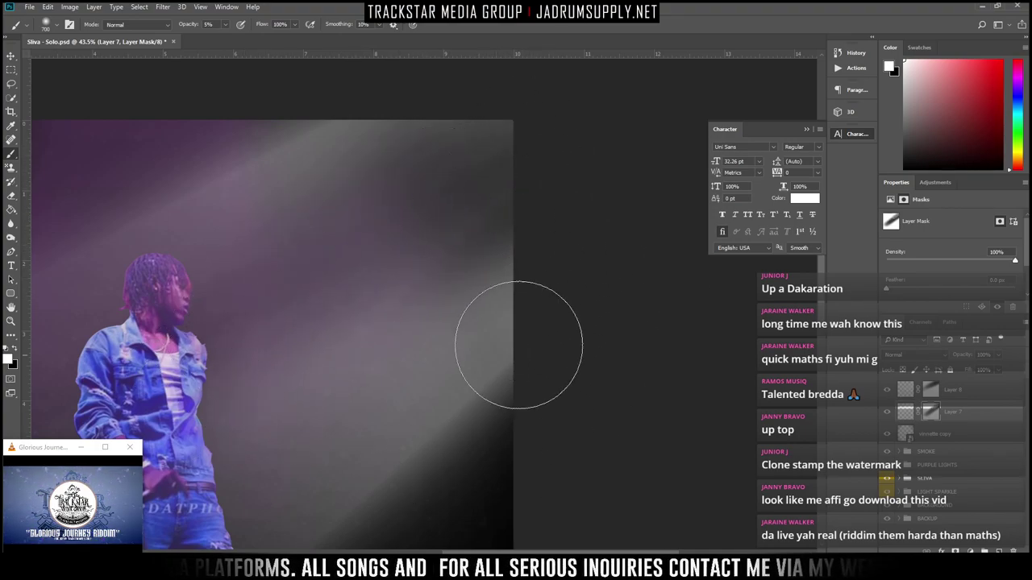
Paint white at 5% opacity over the upper-right beam area on Layer 8's mask
{"action": "left_click", "coordinate": [934, 391]}
{"action": "mouse_move", "coordinate": [548, 187]}
{"action": "left_mouse_down"}
{"action": "mouse_move", "coordinate": [358, 269]}
{"action": "mouse_move", "coordinate": [496, 188]}
{"action": "mouse_move", "coordinate": [373, 287]}
{"action": "mouse_move", "coordinate": [509, 200]}
{"action": "left_mouse_up"}
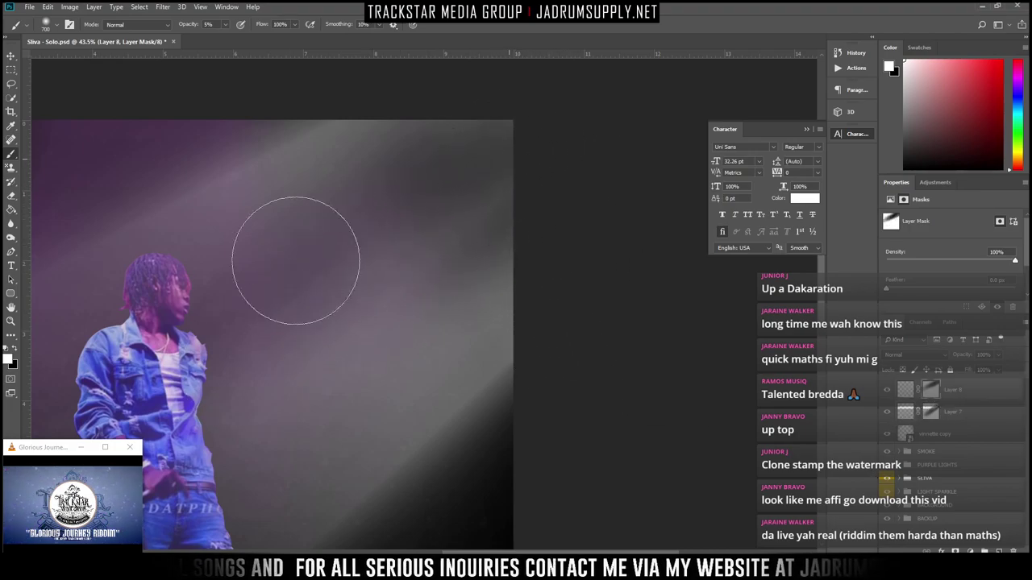
{"action": "scroll", "coordinate": [493, 234], "scroll_direction": "down", "scroll_amount": 3}
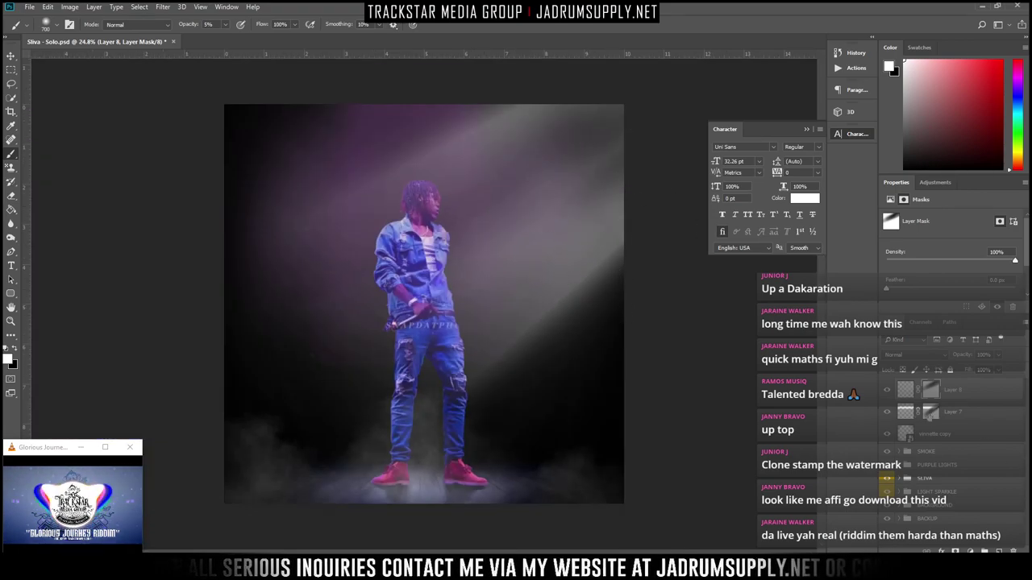
{"action": "left_click", "coordinate": [929, 413]}
{"action": "key", "text": "x"}
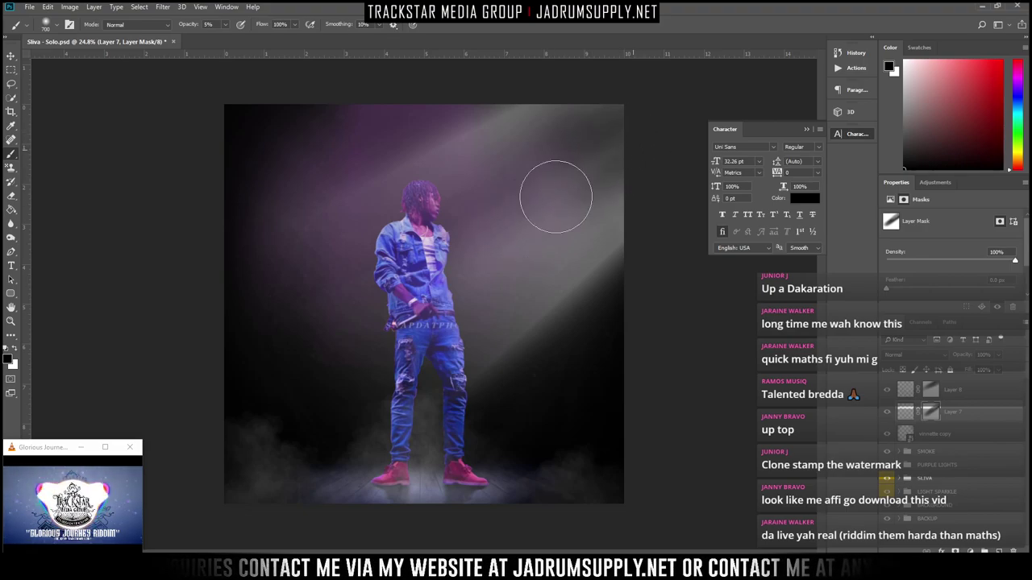
{"action": "key", "text": "x"}
{"action": "key", "text": "alt+bracketright"}
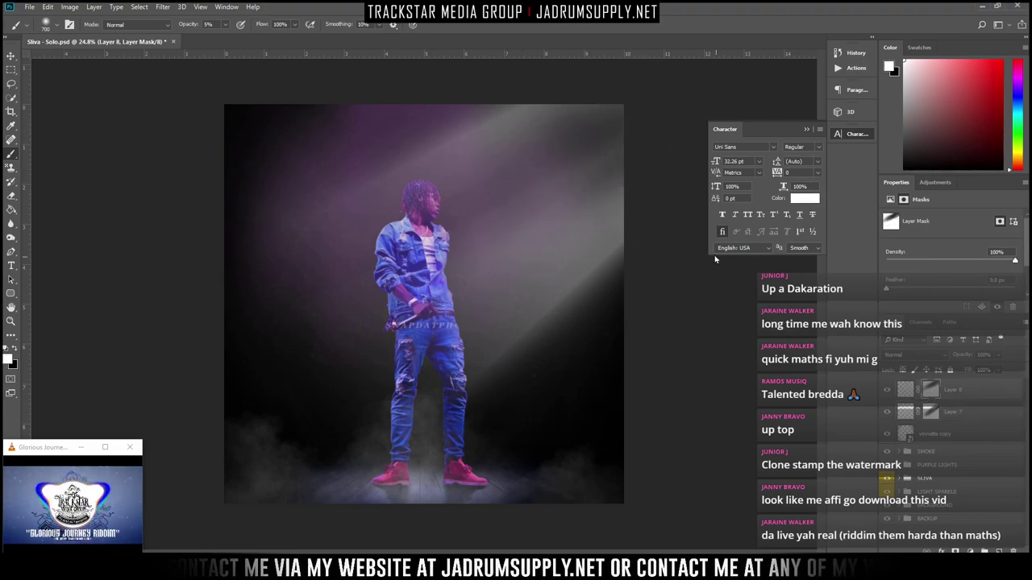
{"action": "key", "text": "x"}
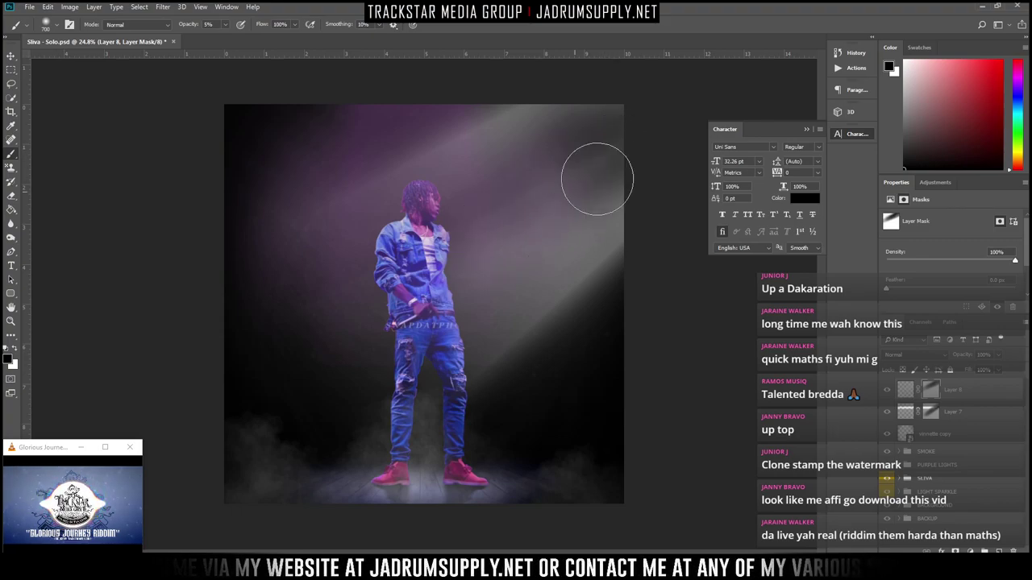
{"action": "key", "text": "x"}
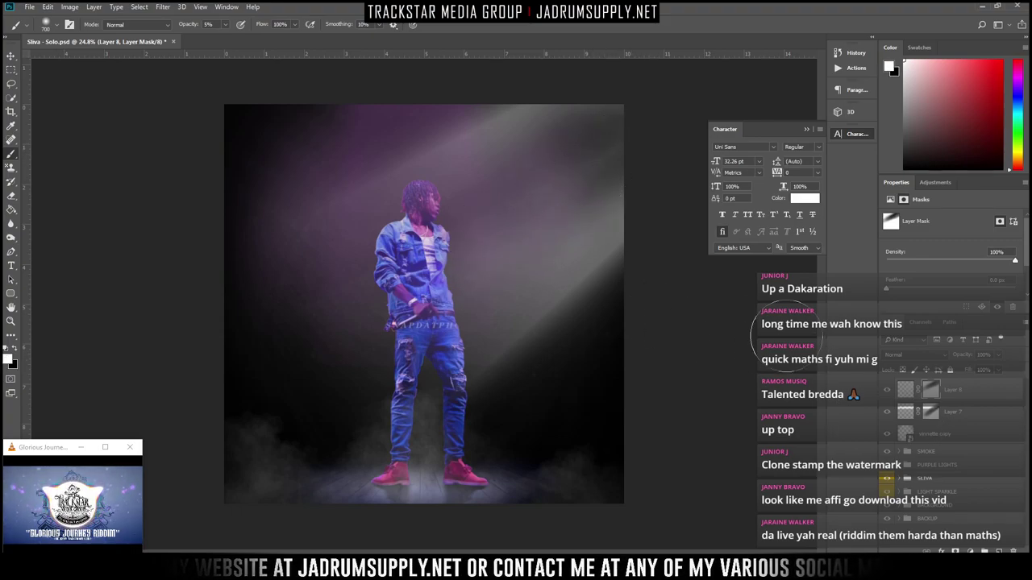
Brush white at 5% opacity along the upper-right part of the beam on Layer 7's mask
{"action": "left_click", "coordinate": [937, 412]}
{"action": "mouse_move", "coordinate": [620, 137]}
{"action": "left_mouse_down"}
{"action": "mouse_move", "coordinate": [533, 184]}
{"action": "mouse_move", "coordinate": [533, 175]}
{"action": "left_mouse_up"}
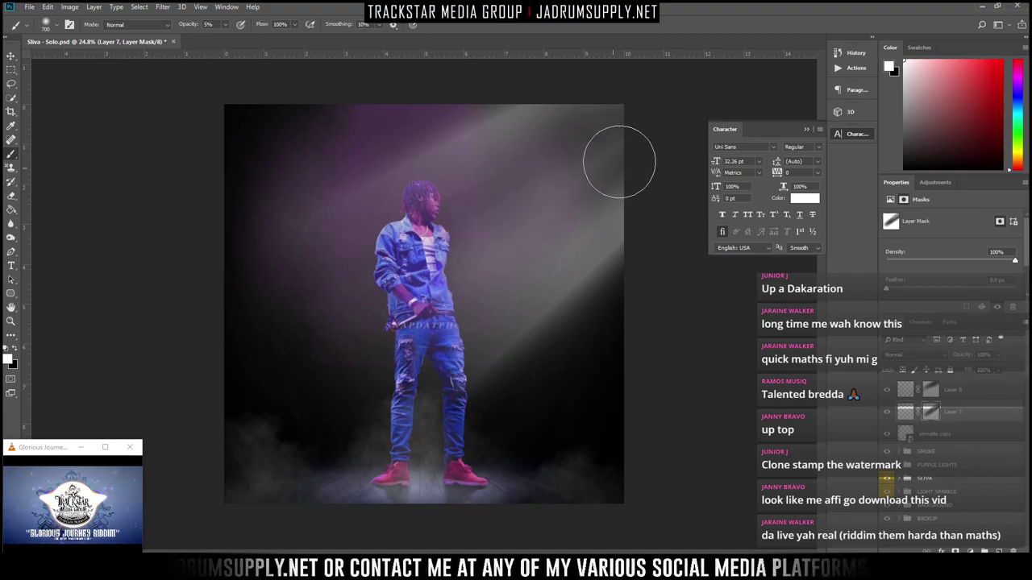
{"action": "mouse_move", "coordinate": [602, 183]}
{"action": "left_mouse_down"}
{"action": "mouse_move", "coordinate": [479, 230]}
{"action": "mouse_move", "coordinate": [626, 96]}
{"action": "mouse_move", "coordinate": [634, 134]}
{"action": "mouse_move", "coordinate": [599, 166]}
{"action": "left_mouse_up"}
{"action": "scroll", "coordinate": [512, 285], "scroll_direction": "down", "scroll_amount": 2}
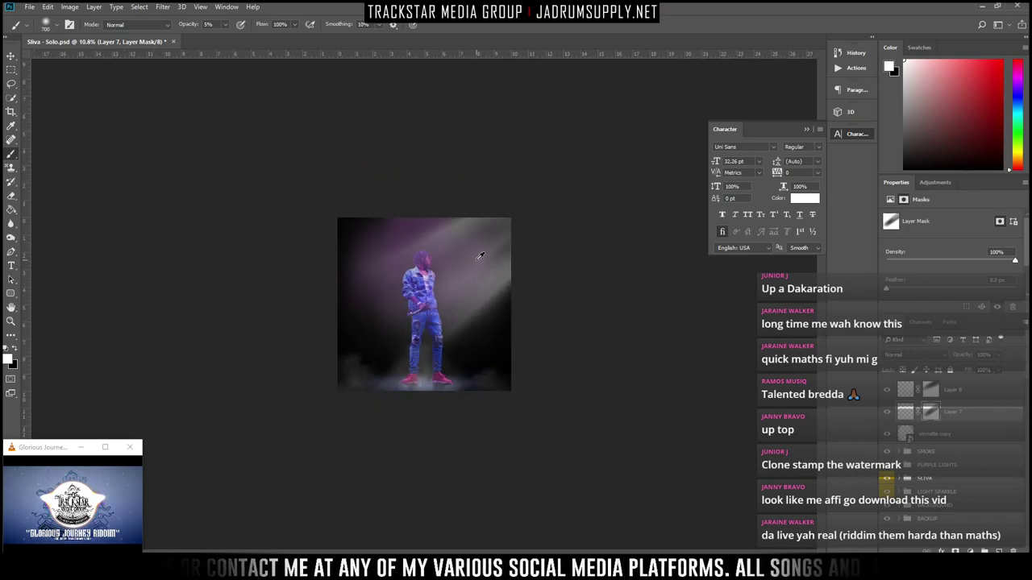
{"action": "scroll", "coordinate": [501, 227], "scroll_direction": "up", "scroll_amount": 1}
{"action": "scroll", "coordinate": [501, 227], "scroll_direction": "up", "scroll_amount": 1}
Choose the recent 5000 px light-beam brush and add a new empty layer above Layer 8
{"action": "right_click", "coordinate": [628, 168]}
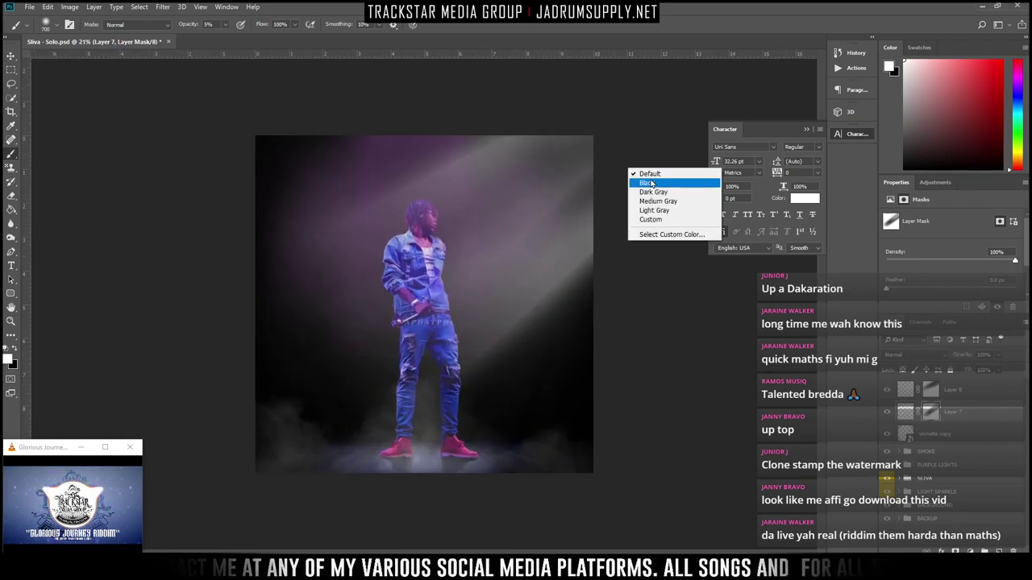
{"action": "right_click", "coordinate": [257, 152]}
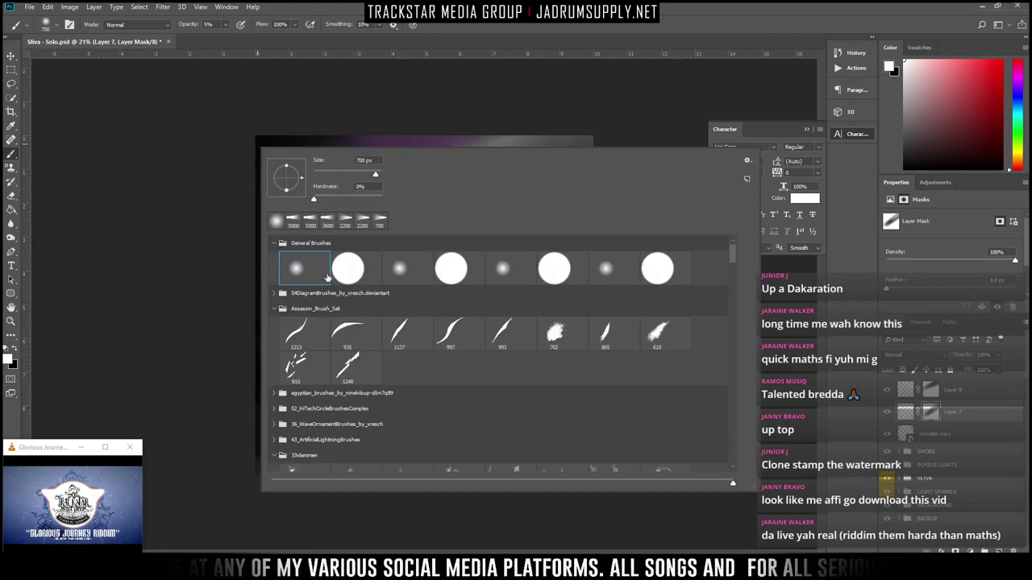
{"action": "left_click", "coordinate": [293, 221]}
{"action": "key", "text": "Return"}
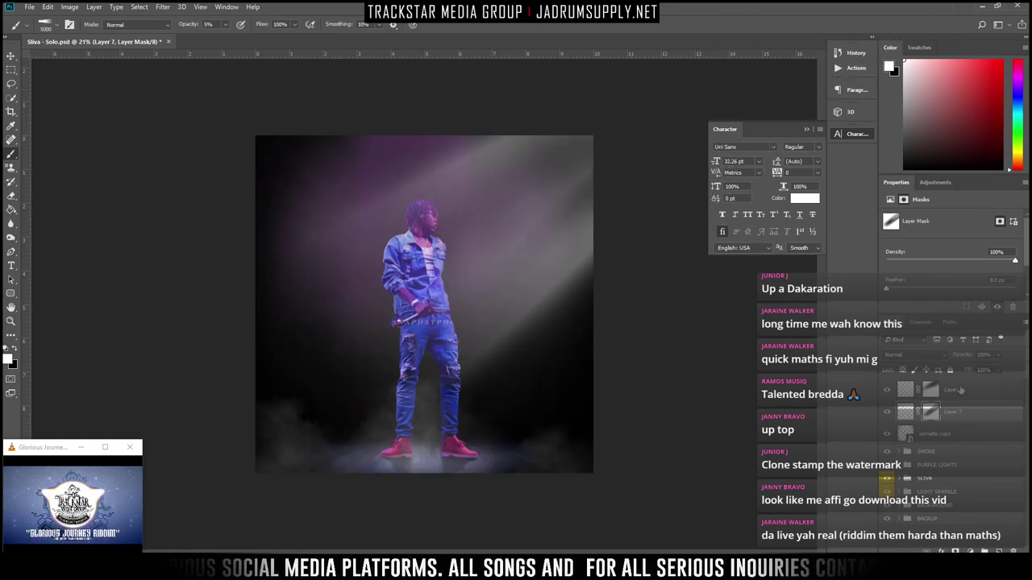
{"action": "left_click", "coordinate": [959, 390]}
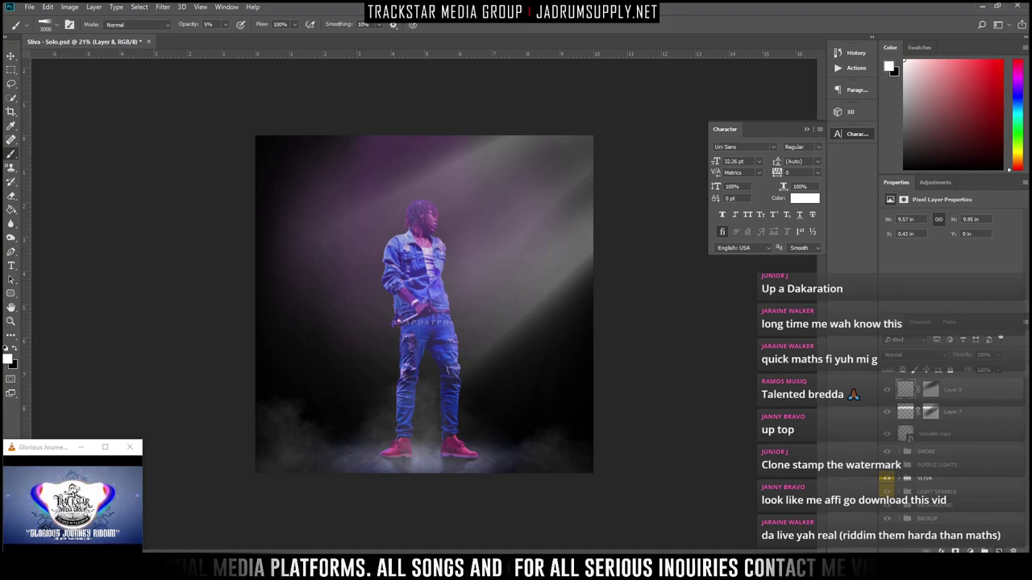
{"action": "left_click", "coordinate": [998, 552]}
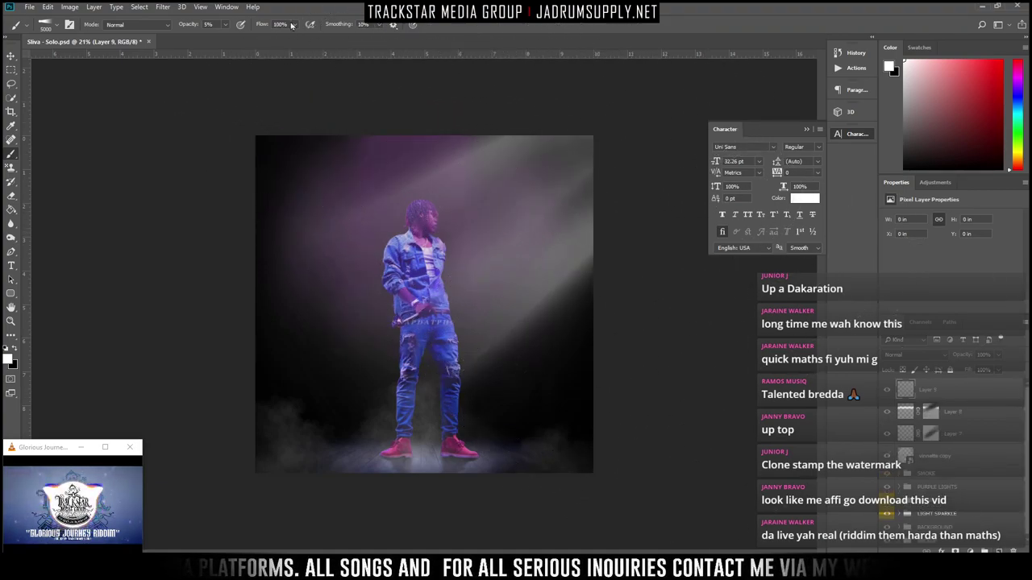
Stamp faint white diagonal light beams at 5% opacity from the artwork's upper-right corner on Layer 9
{"action": "left_click", "coordinate": [622, 147]}
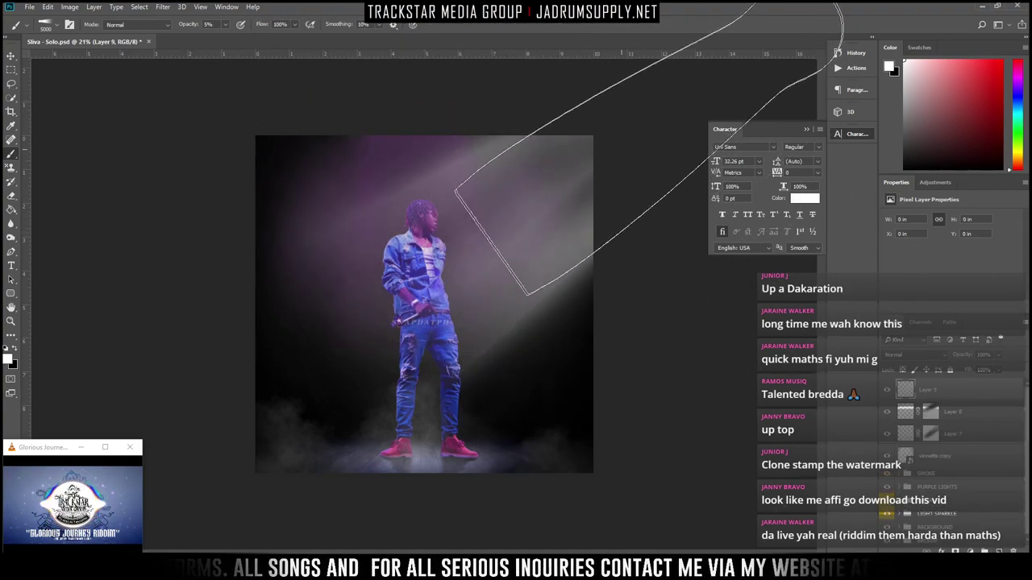
{"action": "left_click", "coordinate": [600, 177]}
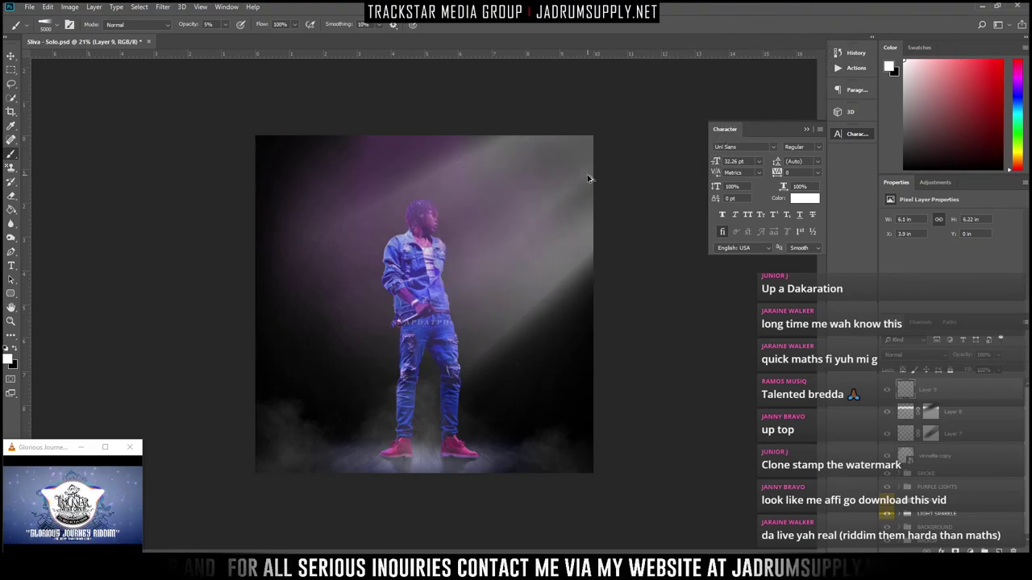
{"action": "scroll", "coordinate": [569, 177], "scroll_direction": "up", "scroll_amount": 2}
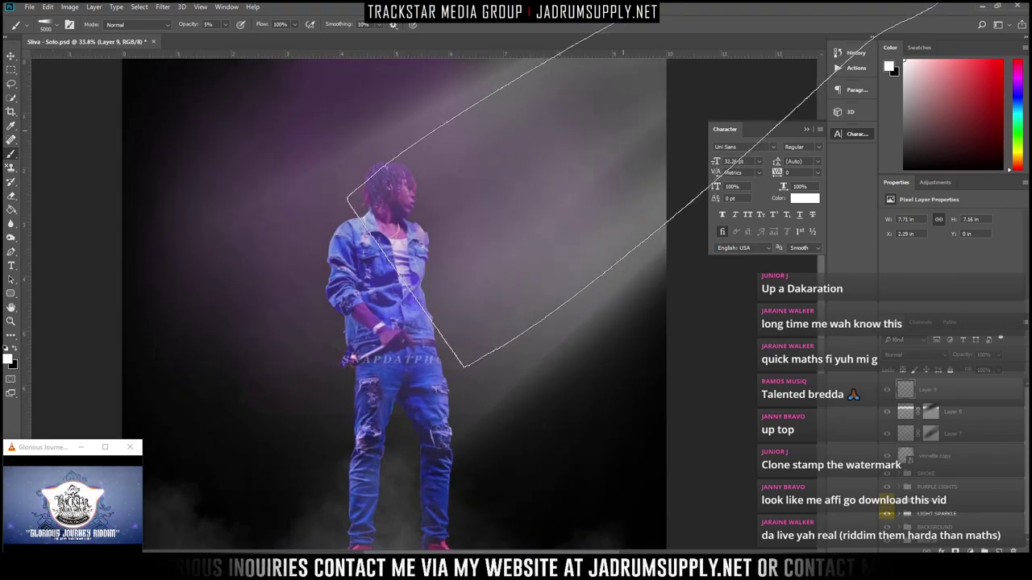
{"action": "left_click", "coordinate": [630, 158]}
{"action": "scroll", "coordinate": [560, 184], "scroll_direction": "down", "scroll_amount": 3}
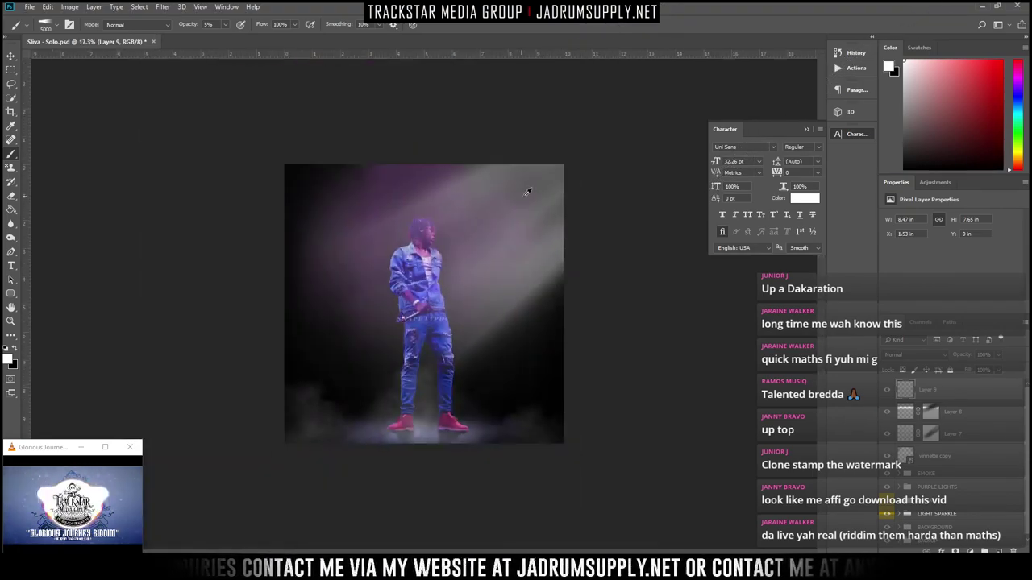
{"action": "scroll", "coordinate": [480, 213], "scroll_direction": "up", "scroll_amount": 4}
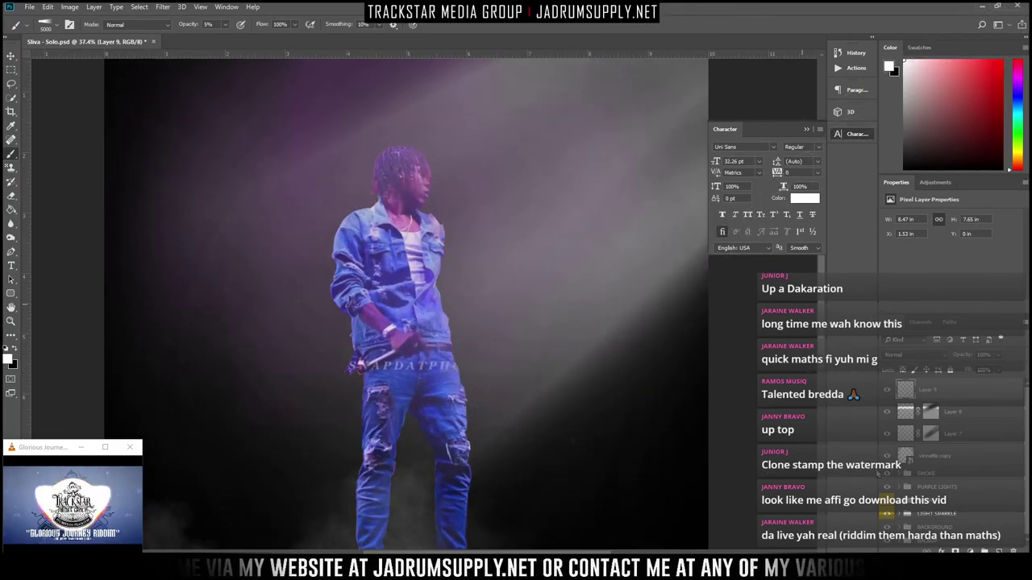
Toggle Layer 7's visibility to compare, target its mask and switch back to the soft round brush
{"action": "left_click", "coordinate": [887, 435]}
{"action": "left_click", "coordinate": [887, 435]}
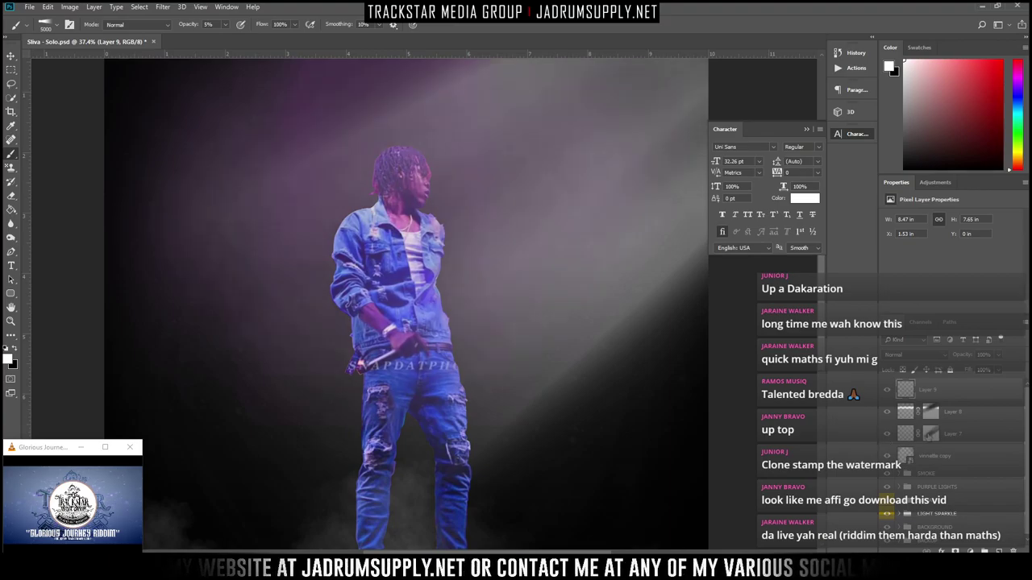
{"action": "left_click", "coordinate": [931, 439]}
{"action": "right_click", "coordinate": [297, 220]}
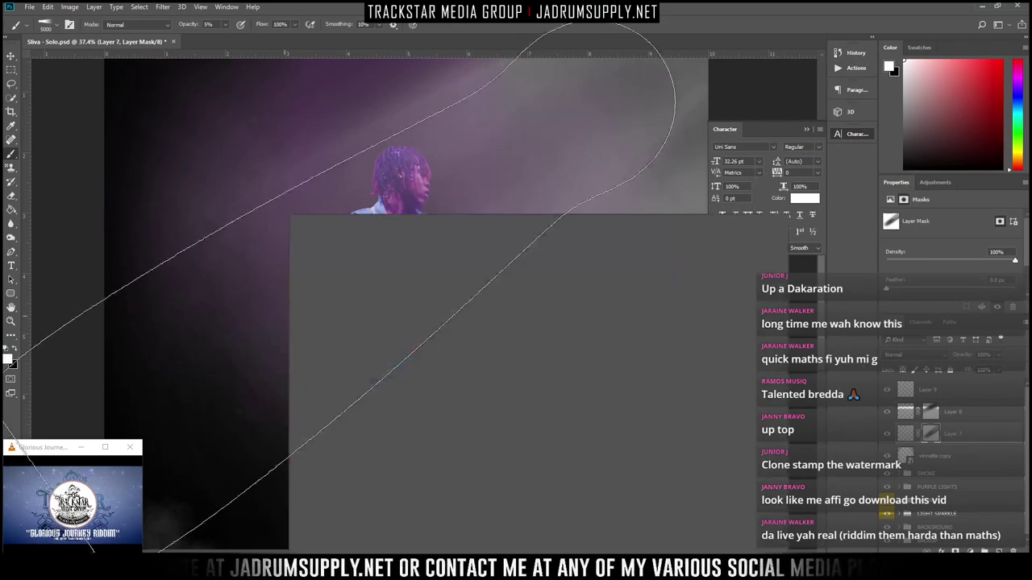
{"action": "double_click", "coordinate": [326, 292]}
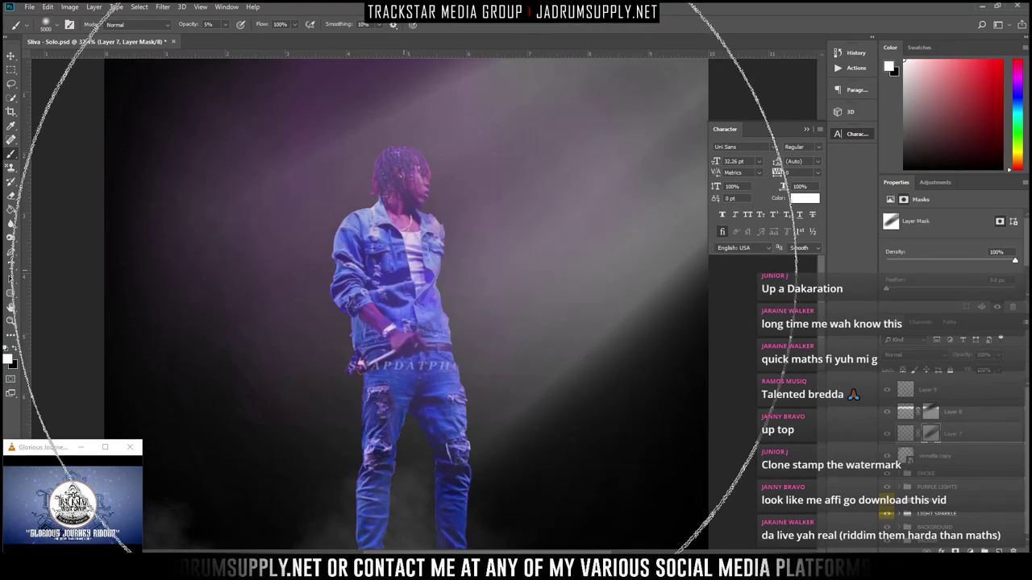
Reduce the soft round brush to 500 px for retouching Layer 7's mask
{"action": "key", "text": "bracketleft"}
{"action": "key", "text": "bracketleft"}
{"action": "key", "text": "bracketleft"}
{"action": "key", "text": "bracketleft"}
{"action": "key", "text": "bracketleft"}
{"action": "key", "text": "bracketleft"}
{"action": "key", "text": "bracketleft"}
{"action": "key", "text": "bracketleft"}
{"action": "key", "text": "bracketleft"}
{"action": "key", "text": "bracketleft"}
{"action": "key", "text": "bracketleft"}
{"action": "key", "text": "bracketleft"}
{"action": "key", "text": "bracketleft"}
{"action": "key", "text": "bracketleft"}
{"action": "key", "text": "bracketleft"}
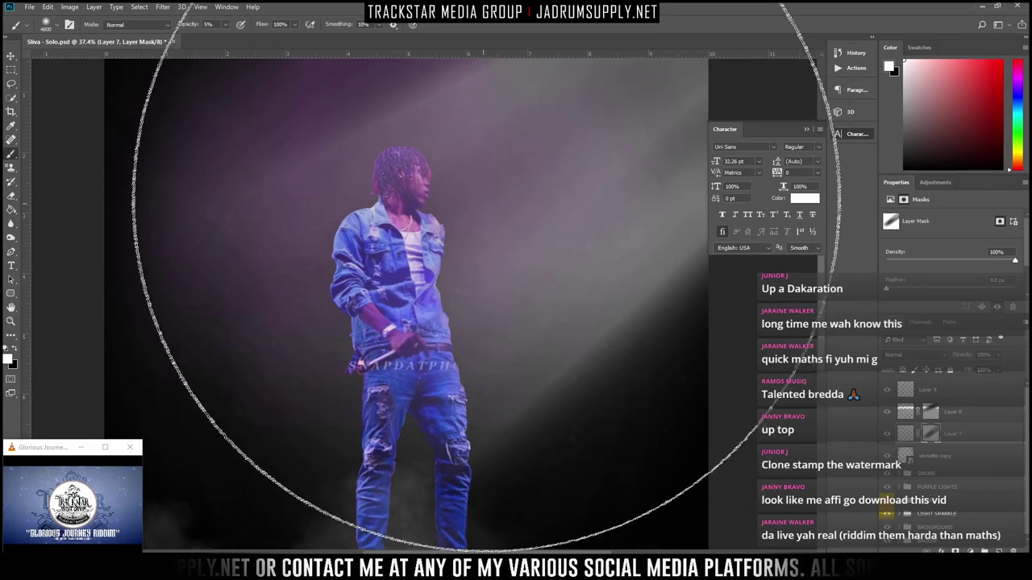
{"action": "key", "text": "bracketleft"}
{"action": "key", "text": "bracketleft"}
{"action": "key", "text": "bracketleft"}
{"action": "key", "text": "bracketleft"}
{"action": "key", "text": "bracketleft"}
{"action": "key", "text": "bracketleft"}
{"action": "key", "text": "bracketleft"}
{"action": "key", "text": "bracketleft"}
{"action": "key", "text": "bracketleft"}
{"action": "key", "text": "bracketleft"}
{"action": "key", "text": "bracketleft"}
{"action": "key", "text": "bracketleft"}
{"action": "key", "text": "bracketleft"}
{"action": "key", "text": "bracketleft"}
{"action": "key", "text": "bracketleft"}
{"action": "key", "text": "bracketleft"}
{"action": "key", "text": "bracketleft"}
{"action": "key", "text": "bracketleft"}
{"action": "key", "text": "bracketleft"}
{"action": "key", "text": "bracketleft"}
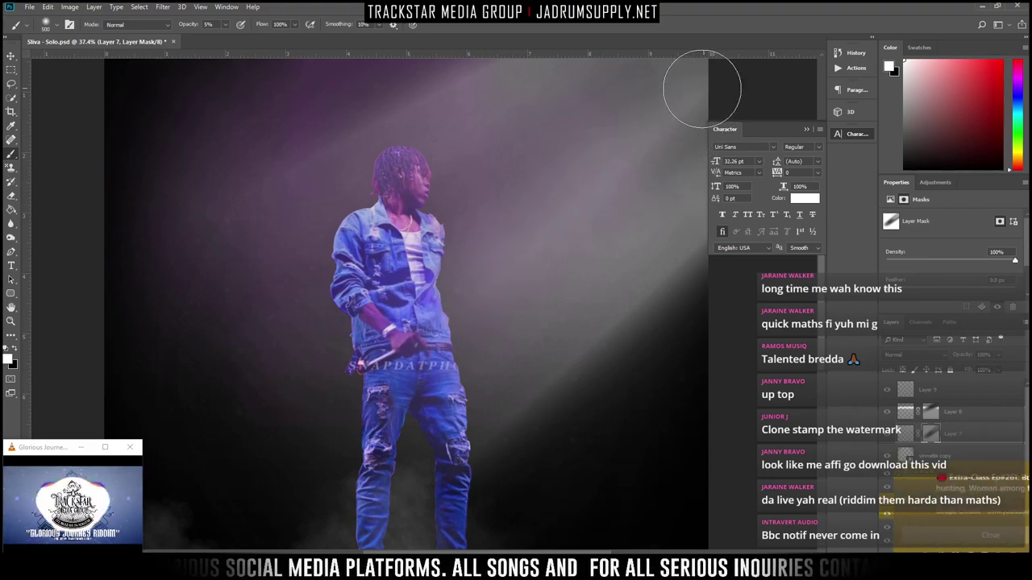
{"action": "scroll", "coordinate": [594, 161], "scroll_direction": "down", "scroll_amount": 3}
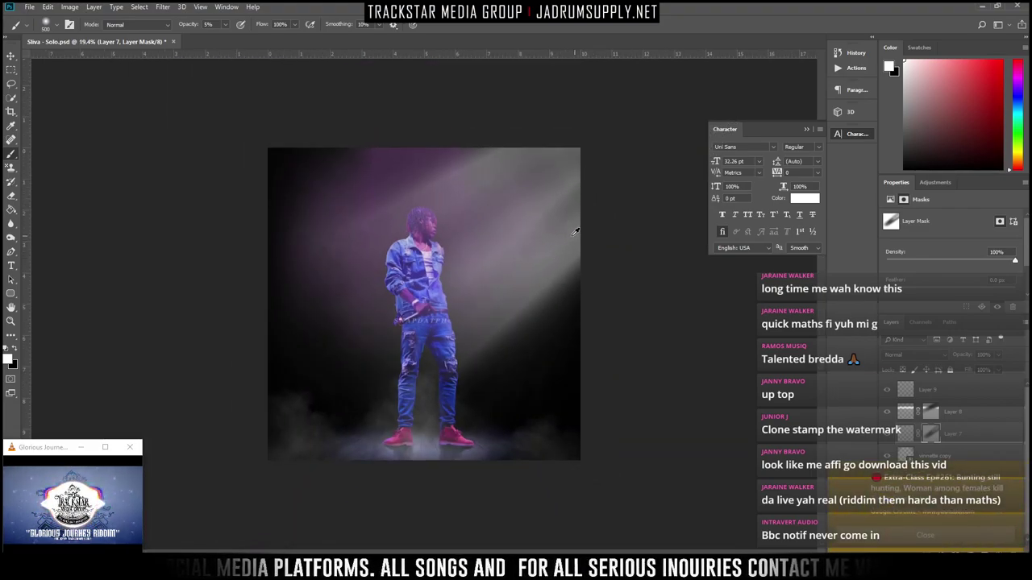
{"action": "key", "text": "x"}
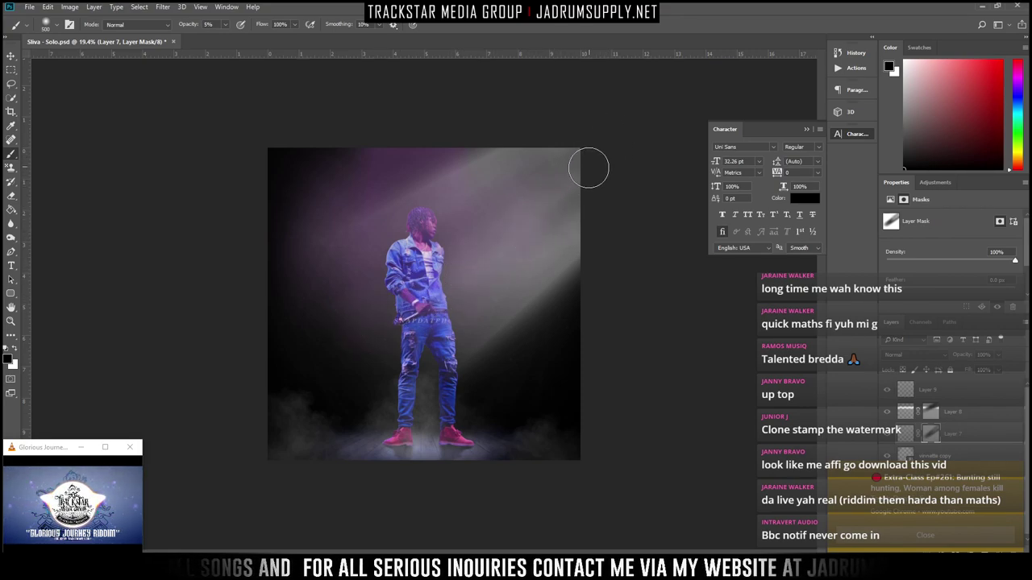
{"action": "scroll", "coordinate": [415, 299], "scroll_direction": "up", "scroll_amount": 5}
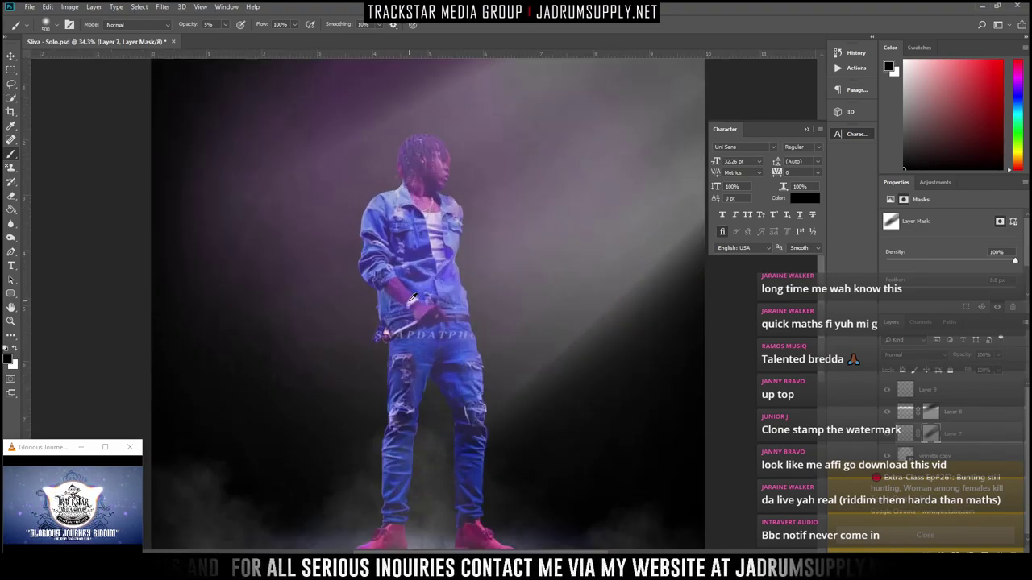
{"action": "scroll", "coordinate": [429, 283], "scroll_direction": "up", "scroll_amount": 2}
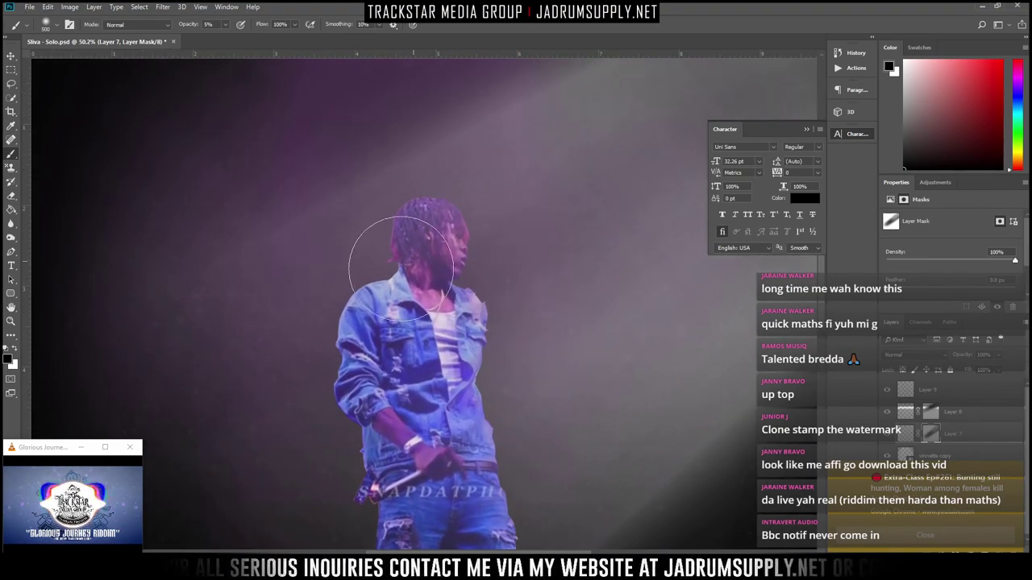
{"action": "scroll", "coordinate": [533, 263], "scroll_direction": "up", "scroll_amount": 3}
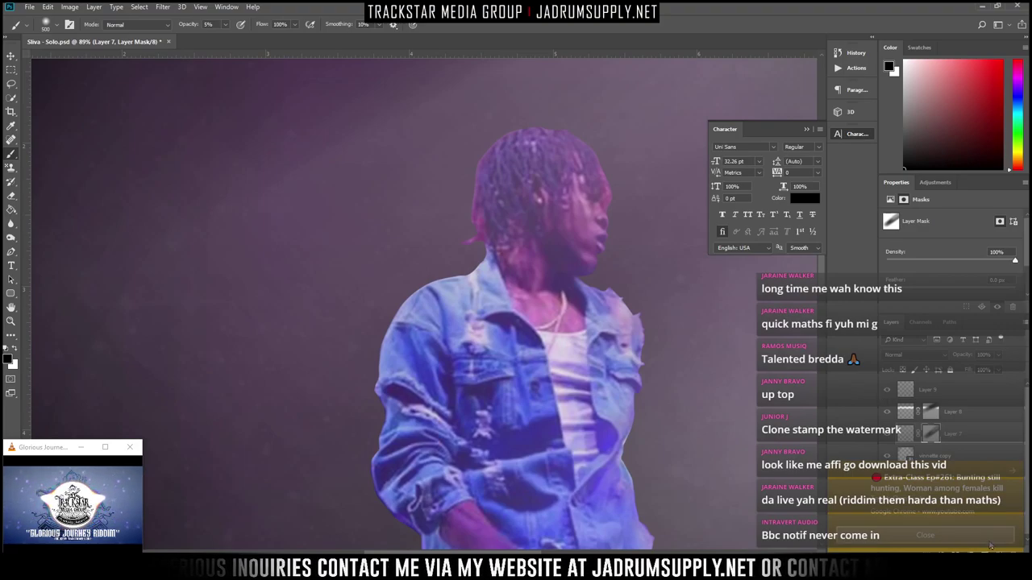
{"action": "left_click", "coordinate": [938, 459]}
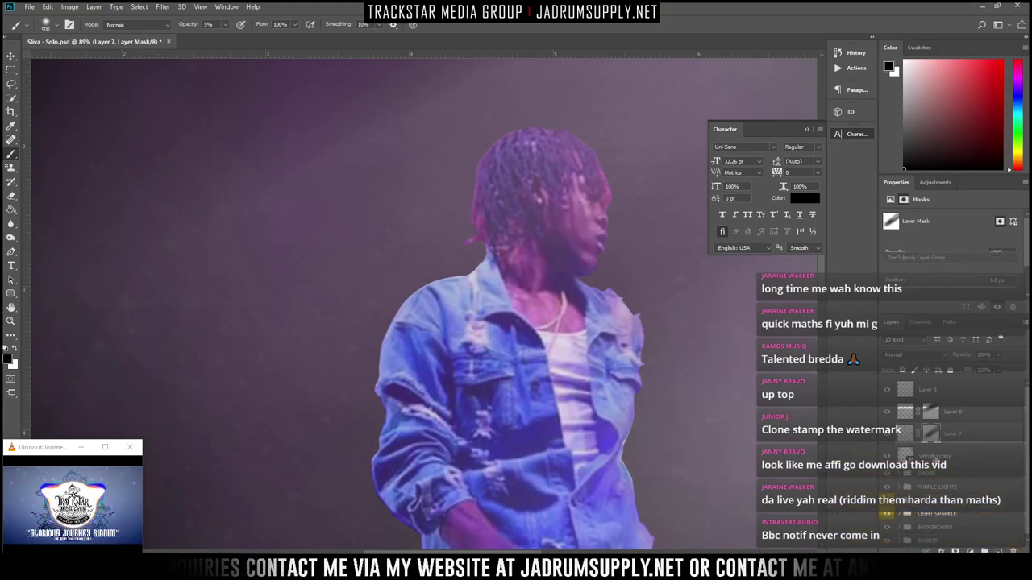
Group Layers 7 to 9 and name the group SPOTLIGHT
{"action": "left_click", "coordinate": [949, 435]}
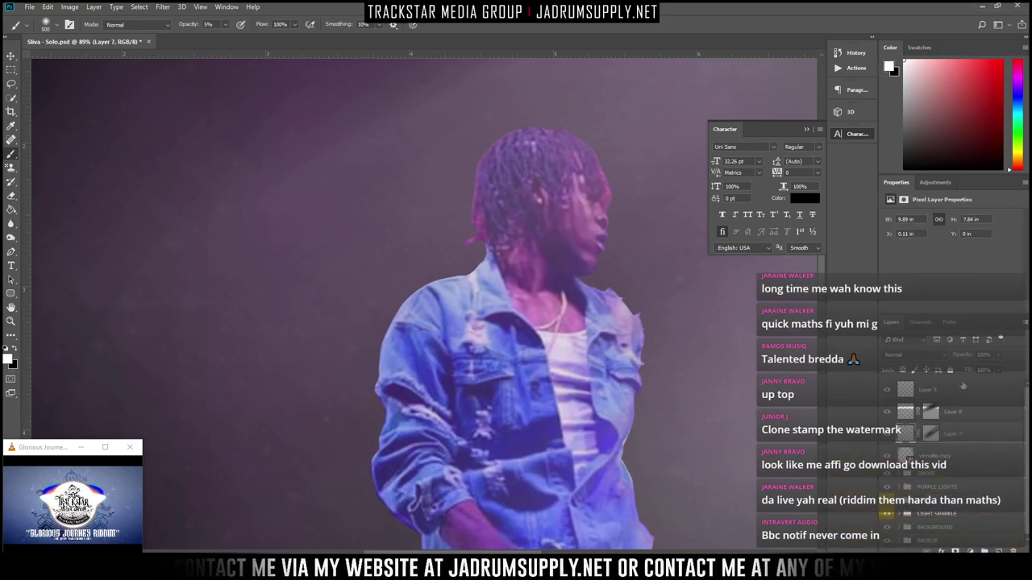
{"action": "left_click", "coordinate": [962, 387], "text": "shift"}
{"action": "key", "text": "ctrl+g"}
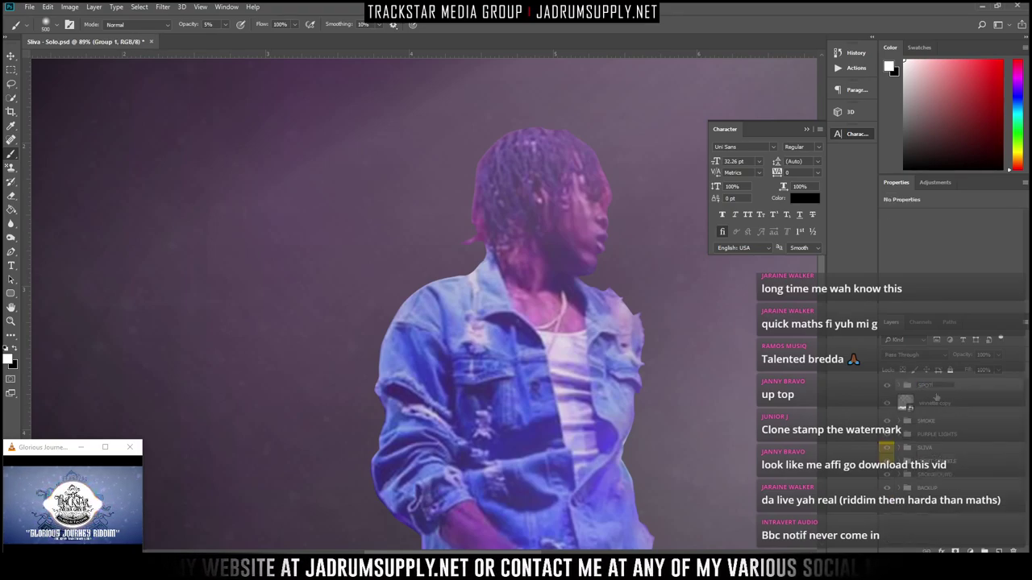
{"action": "left_click", "coordinate": [936, 398]}
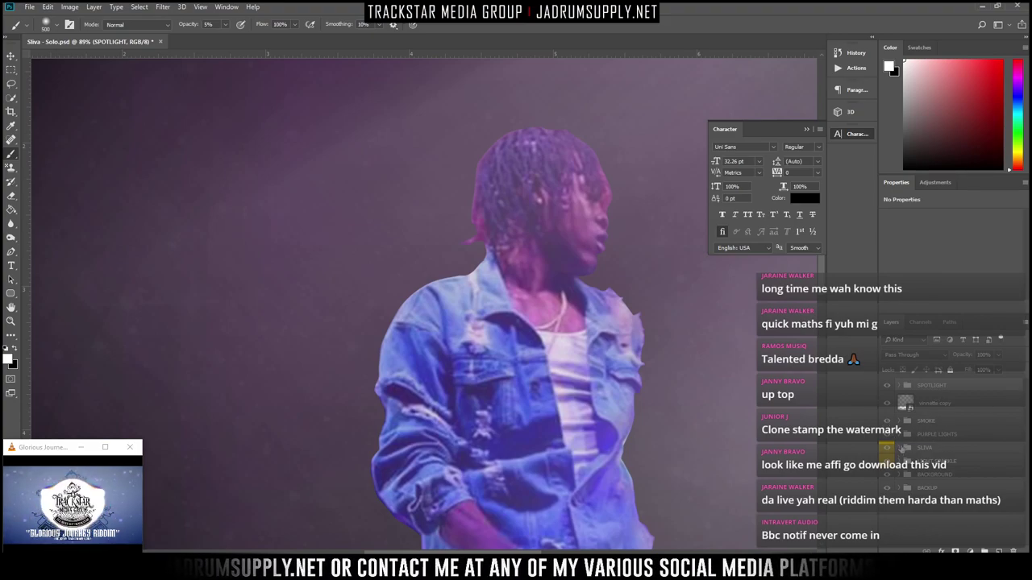
Expand the SLIVA group and add a new empty layer clipped to the figure at the top of its layers
{"action": "left_click", "coordinate": [901, 448]}
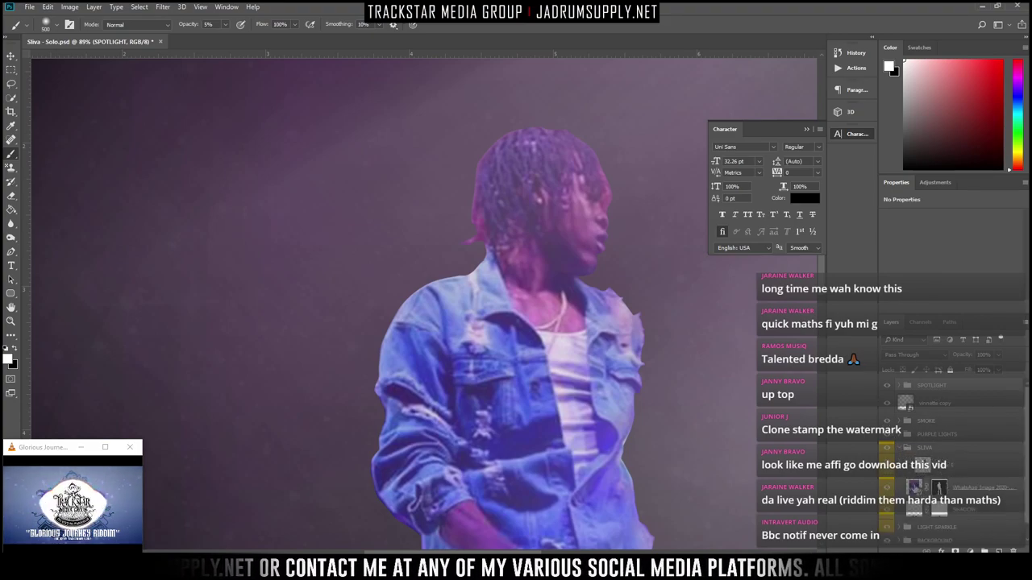
{"action": "left_click", "coordinate": [919, 492]}
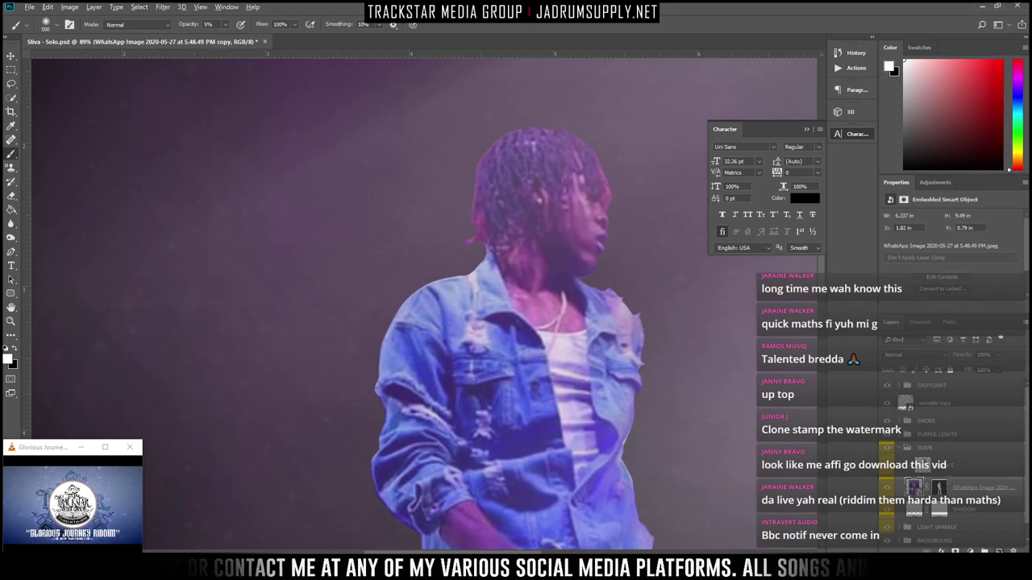
{"action": "left_click", "coordinate": [977, 513]}
{"action": "left_click", "coordinate": [997, 551]}
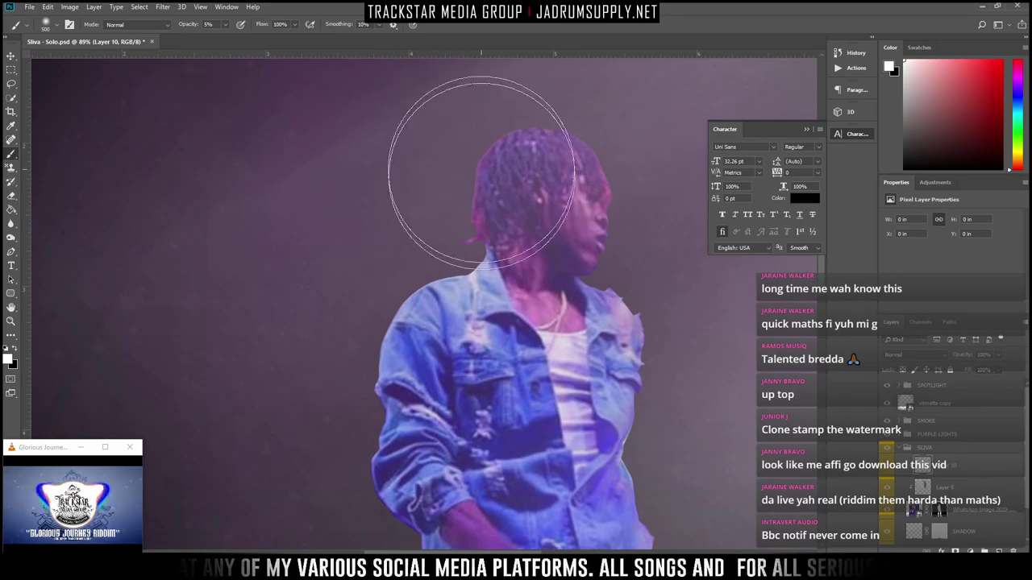
Choose the soft round brush with 0% hardness and reduce its size to 70 px
{"action": "scroll", "coordinate": [623, 217], "scroll_direction": "up", "scroll_amount": 3}
{"action": "scroll", "coordinate": [616, 231], "scroll_direction": "up", "scroll_amount": 3}
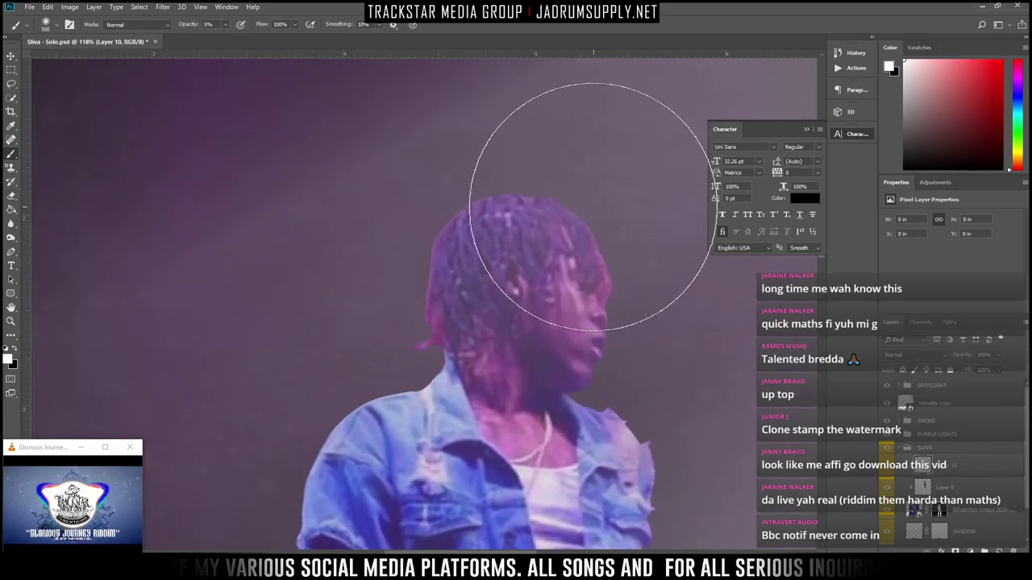
{"action": "right_click", "coordinate": [282, 179]}
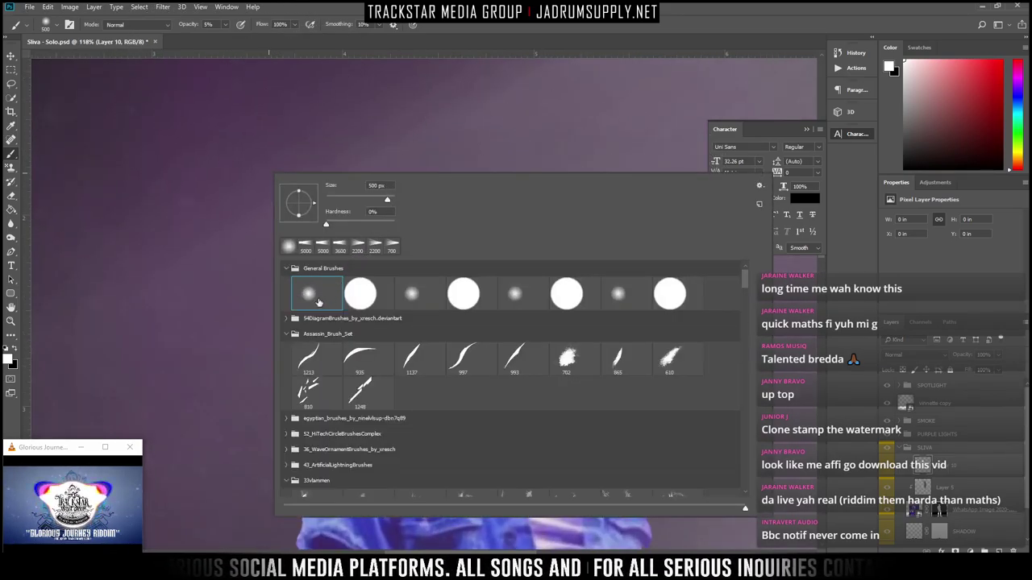
{"action": "left_click", "coordinate": [318, 302]}
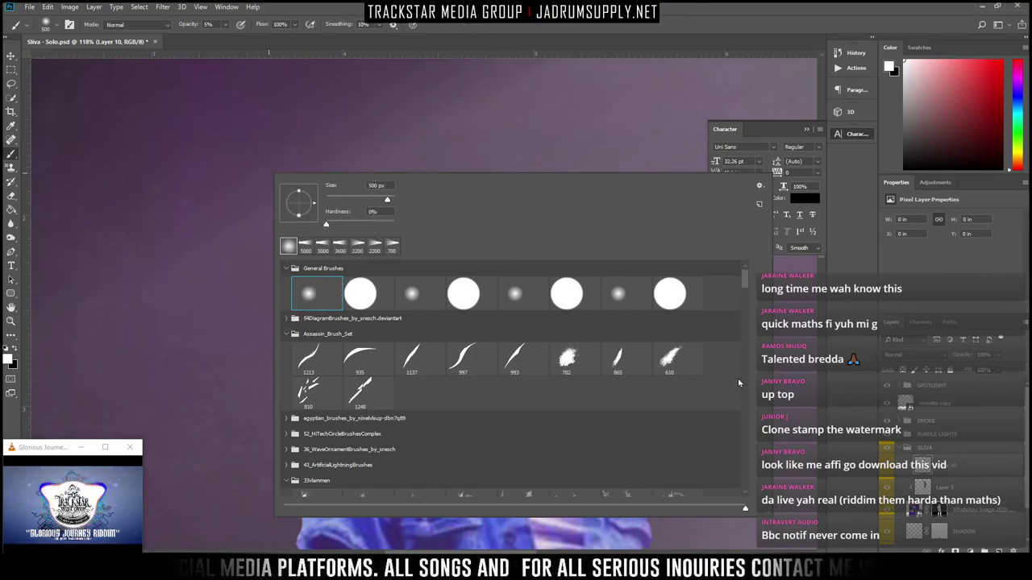
{"action": "key", "text": "Return"}
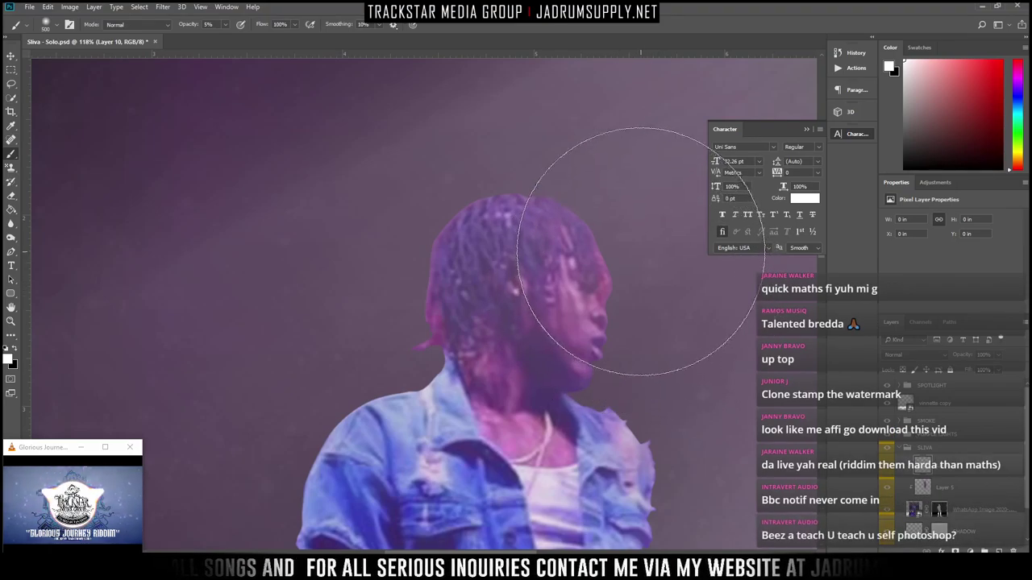
{"action": "key", "text": "["}
{"action": "key", "text": "["}
{"action": "key", "text": "["}
{"action": "key", "text": "["}
{"action": "key", "text": "["}
{"action": "key", "text": "["}
{"action": "key", "text": "["}
{"action": "key", "text": "["}
{"action": "key", "text": "["}
{"action": "key", "text": "["}
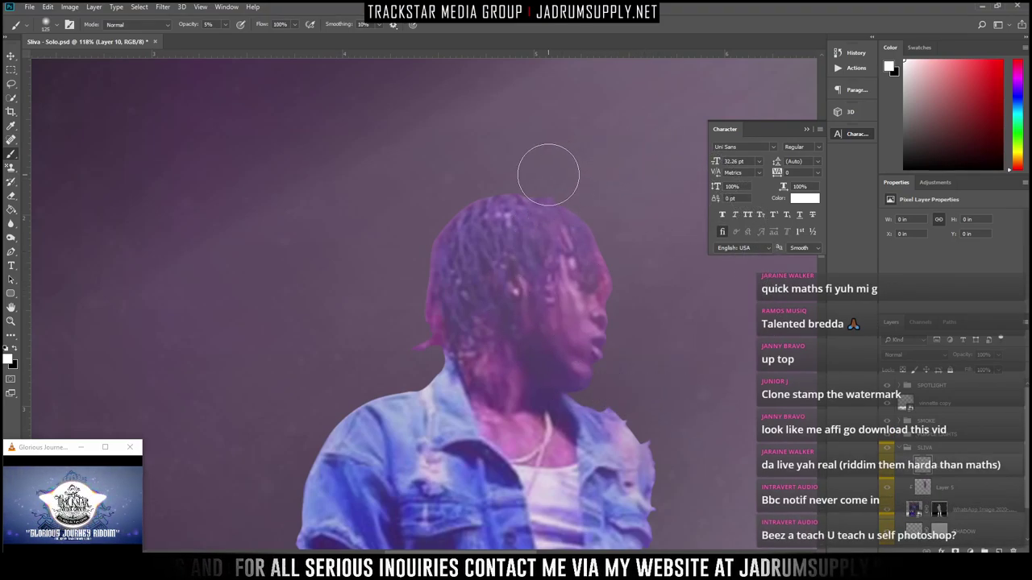
Raise the brush opacity to 100% and paint a white rim light along the head's crown and face profile on Layer 10
{"action": "scroll", "coordinate": [636, 238], "scroll_direction": "down", "scroll_amount": 5}
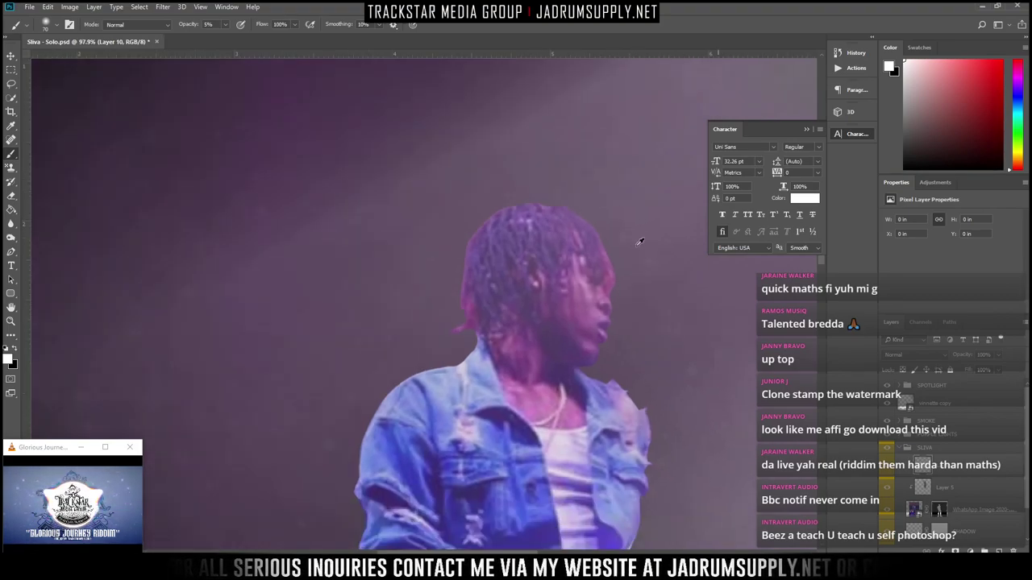
{"action": "scroll", "coordinate": [642, 252], "scroll_direction": "down", "scroll_amount": 3}
{"action": "scroll", "coordinate": [640, 283], "scroll_direction": "up", "scroll_amount": 6}
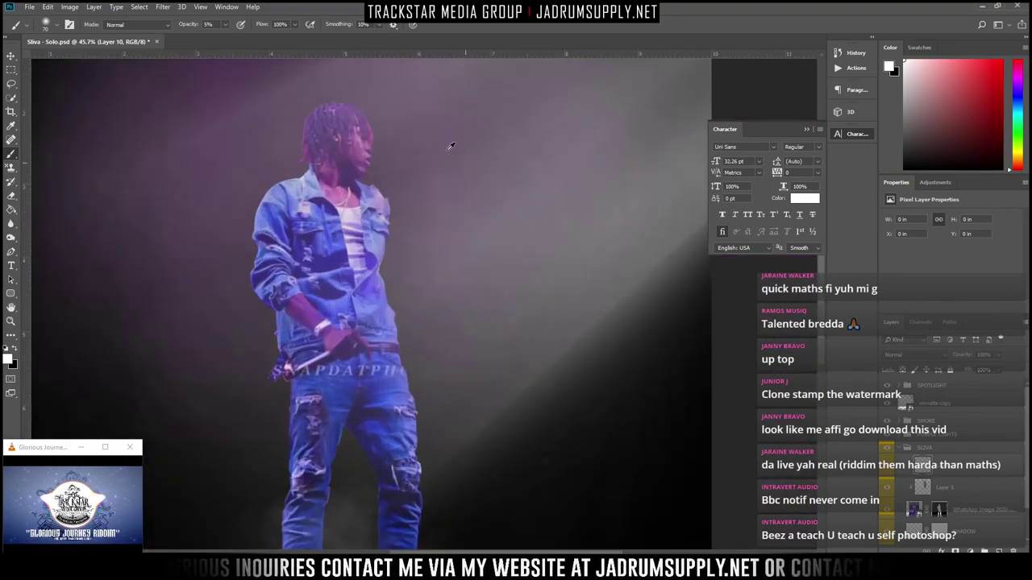
{"action": "scroll", "coordinate": [346, 77], "scroll_direction": "up", "scroll_amount": 4}
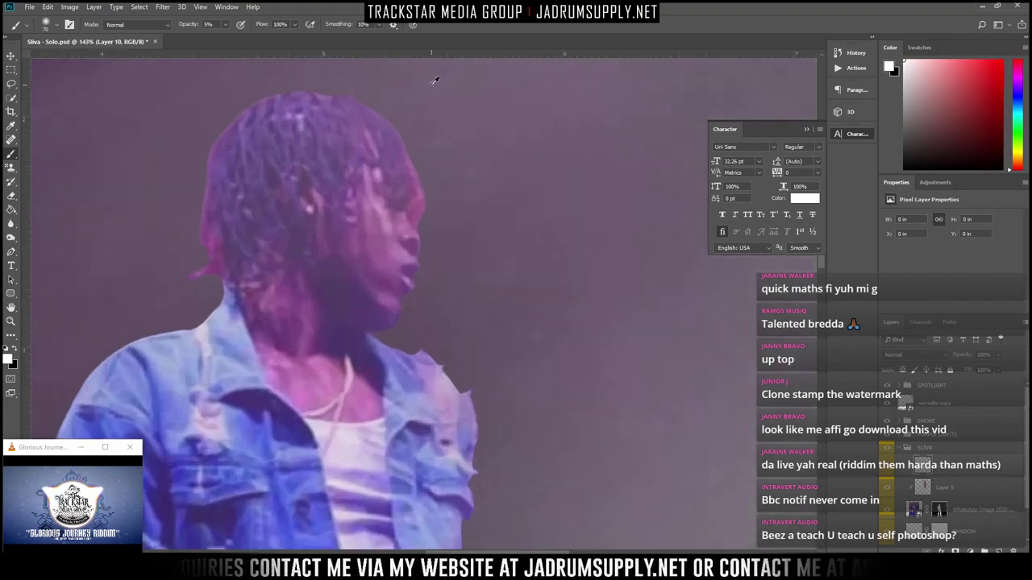
{"action": "scroll", "coordinate": [428, 121], "scroll_direction": "up", "scroll_amount": 3}
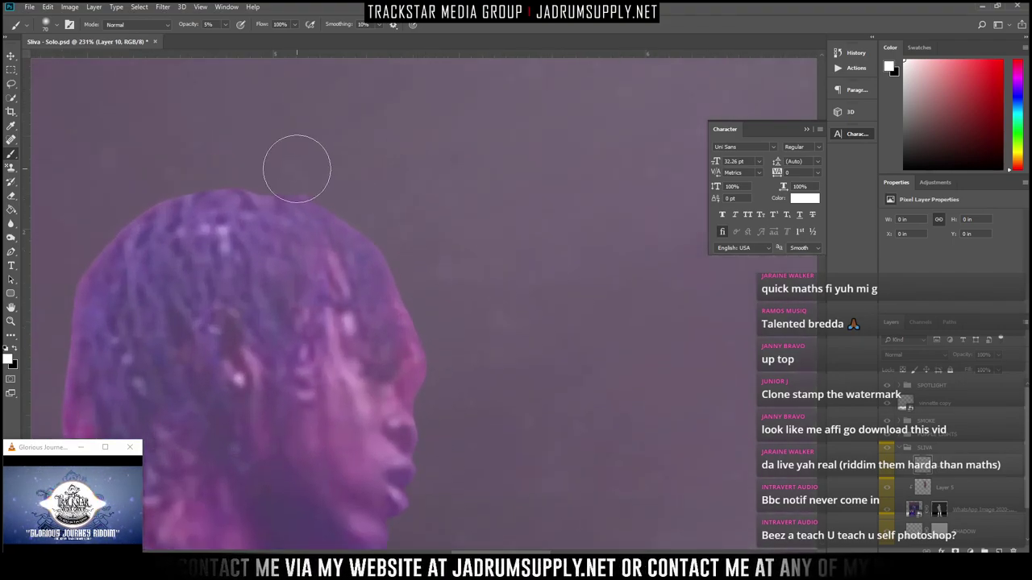
{"action": "mouse_move", "coordinate": [232, 154]}
{"action": "left_mouse_down"}
{"action": "mouse_move", "coordinate": [290, 166]}
{"action": "mouse_move", "coordinate": [288, 153]}
{"action": "left_mouse_up"}
{"action": "left_click", "coordinate": [225, 25]}
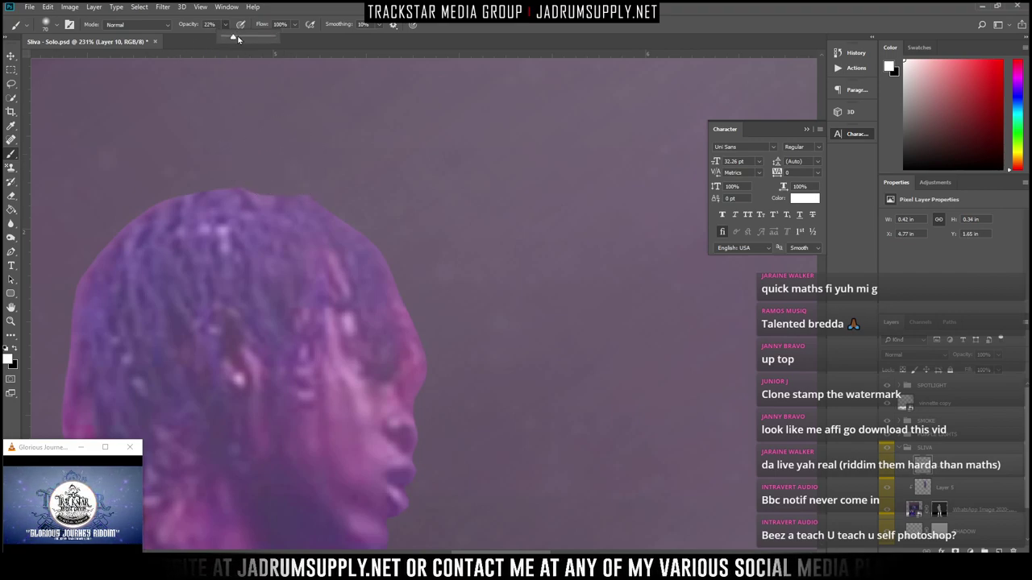
{"action": "key", "text": "0"}
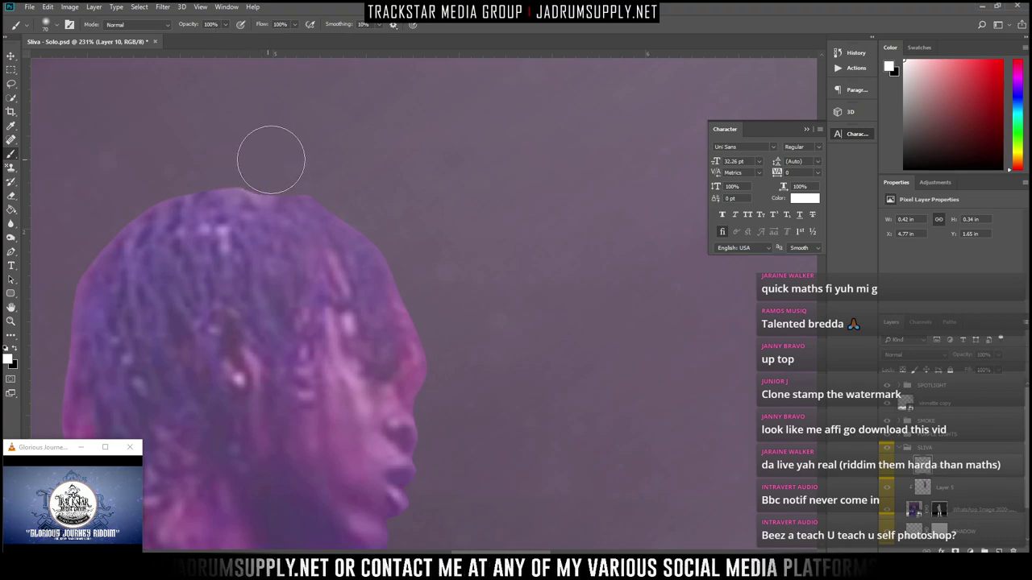
{"action": "mouse_move", "coordinate": [271, 159]}
{"action": "left_mouse_down"}
{"action": "mouse_move", "coordinate": [322, 168]}
{"action": "mouse_move", "coordinate": [370, 196]}
{"action": "mouse_move", "coordinate": [442, 316]}
{"action": "mouse_move", "coordinate": [458, 363]}
{"action": "mouse_move", "coordinate": [436, 518]}
{"action": "left_mouse_up"}
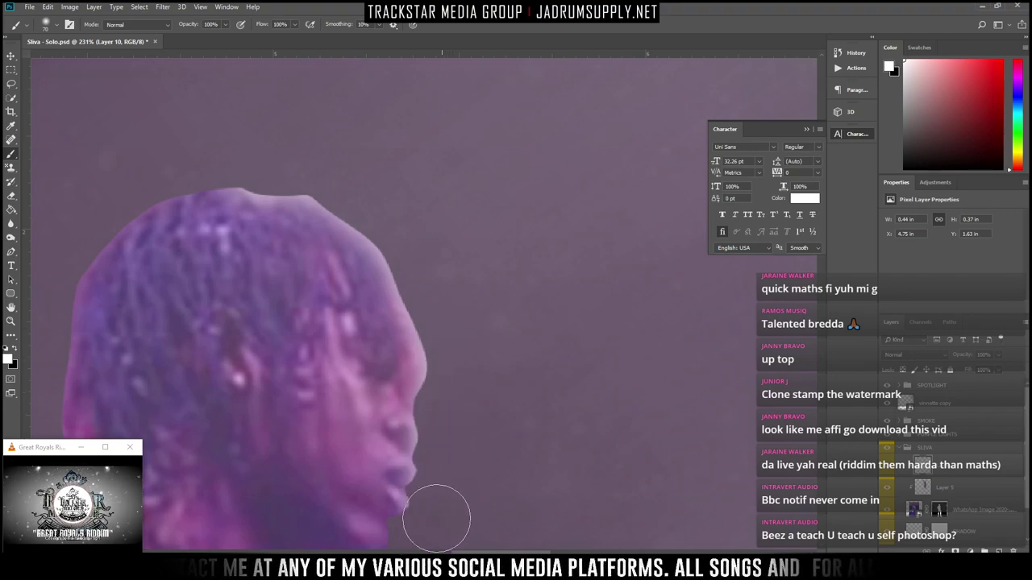
Continue the white rim light down the light-facing shoulder and chest side of the denim jacket
{"action": "scroll", "coordinate": [523, 371], "scroll_direction": "down", "scroll_amount": 5}
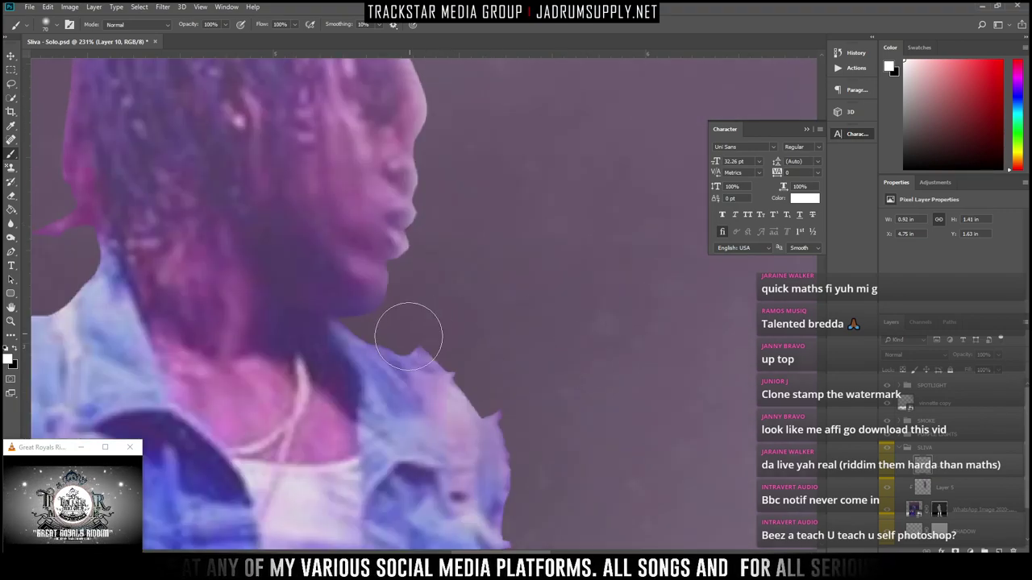
{"action": "mouse_move", "coordinate": [407, 335]}
{"action": "left_mouse_down"}
{"action": "mouse_move", "coordinate": [414, 323]}
{"action": "mouse_move", "coordinate": [454, 341]}
{"action": "mouse_move", "coordinate": [491, 380]}
{"action": "mouse_move", "coordinate": [535, 479]}
{"action": "left_mouse_up"}
{"action": "scroll", "coordinate": [589, 428], "scroll_direction": "down", "scroll_amount": 6}
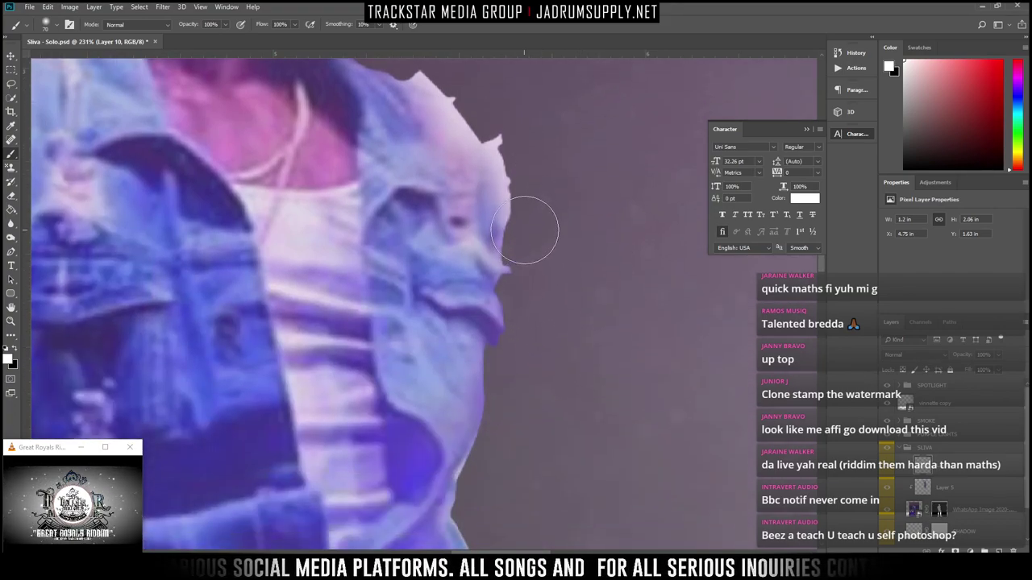
{"action": "mouse_move", "coordinate": [524, 229]}
{"action": "left_mouse_down"}
{"action": "mouse_move", "coordinate": [521, 341]}
{"action": "mouse_move", "coordinate": [484, 475]}
{"action": "mouse_move", "coordinate": [490, 518]}
{"action": "left_mouse_up"}
Paint the white rim light along the lower jacket edge, belt and upper thigh on the light-facing side
{"action": "scroll", "coordinate": [645, 283], "scroll_direction": "down", "scroll_amount": 4}
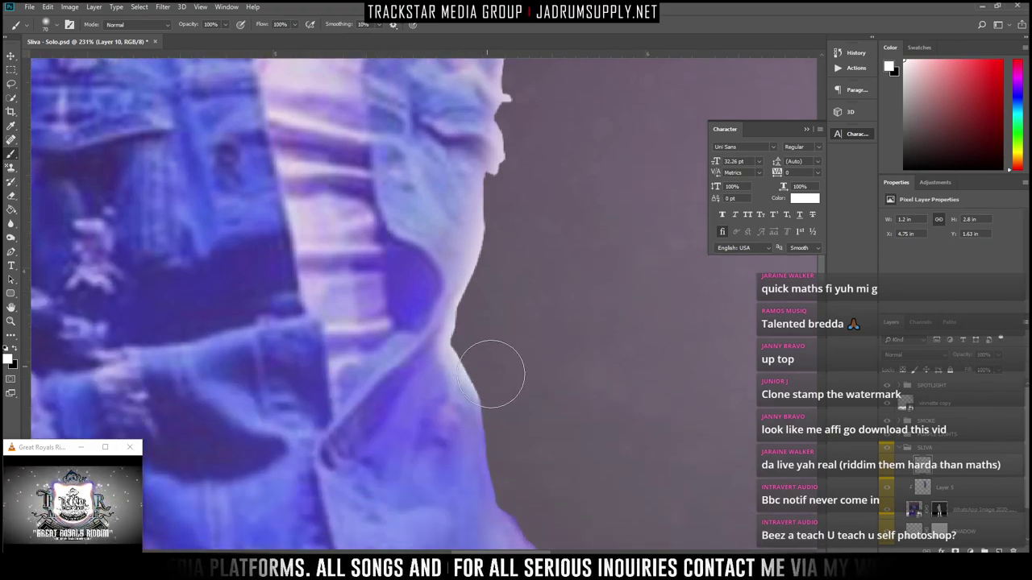
{"action": "left_click_drag", "start_coordinate": [492, 374], "coordinate": [535, 488]}
{"action": "scroll", "coordinate": [636, 318], "scroll_direction": "down", "scroll_amount": 4}
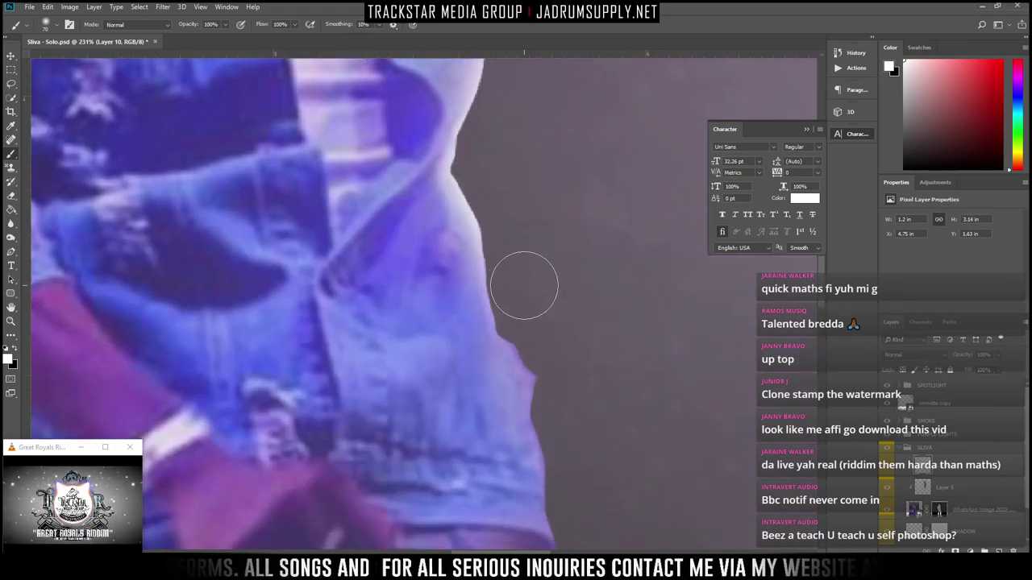
{"action": "mouse_move", "coordinate": [524, 285]}
{"action": "left_mouse_down"}
{"action": "mouse_move", "coordinate": [521, 328]}
{"action": "mouse_move", "coordinate": [557, 374]}
{"action": "mouse_move", "coordinate": [580, 516]}
{"action": "left_mouse_up"}
{"action": "scroll", "coordinate": [595, 298], "scroll_direction": "down", "scroll_amount": 8}
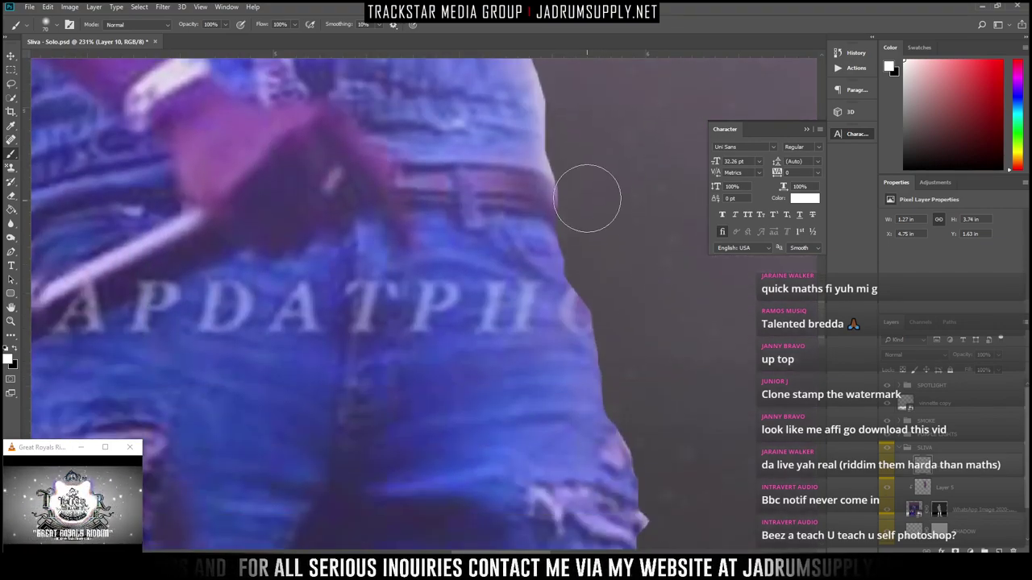
{"action": "mouse_move", "coordinate": [586, 198]}
{"action": "left_mouse_down"}
{"action": "mouse_move", "coordinate": [582, 185]}
{"action": "mouse_move", "coordinate": [588, 286]}
{"action": "mouse_move", "coordinate": [684, 482]}
{"action": "left_mouse_up"}
Review the rim light on the whole figure and extend it across the back of the head's crown on Layer 10
{"action": "scroll", "coordinate": [612, 178], "scroll_direction": "down", "scroll_amount": 8}
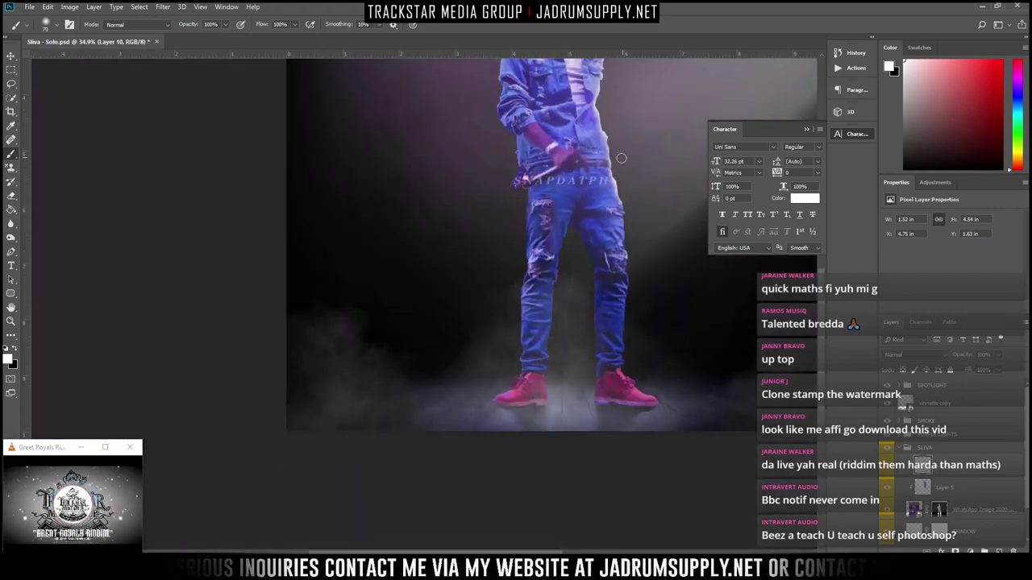
{"action": "scroll", "coordinate": [621, 158], "scroll_direction": "up", "scroll_amount": 4}
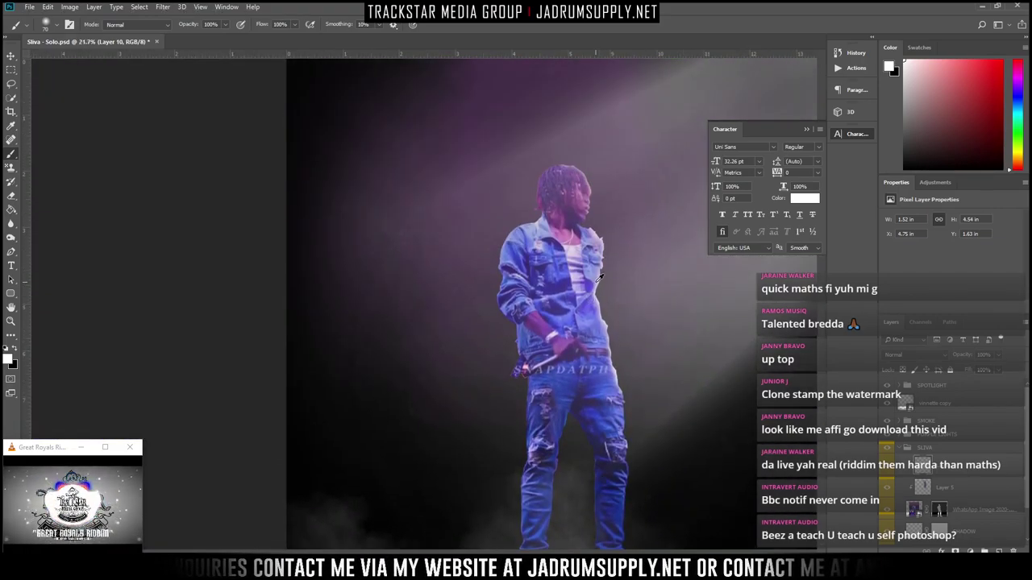
{"action": "scroll", "coordinate": [457, 230], "scroll_direction": "down", "scroll_amount": 3}
{"action": "scroll", "coordinate": [464, 246], "scroll_direction": "up", "scroll_amount": 2}
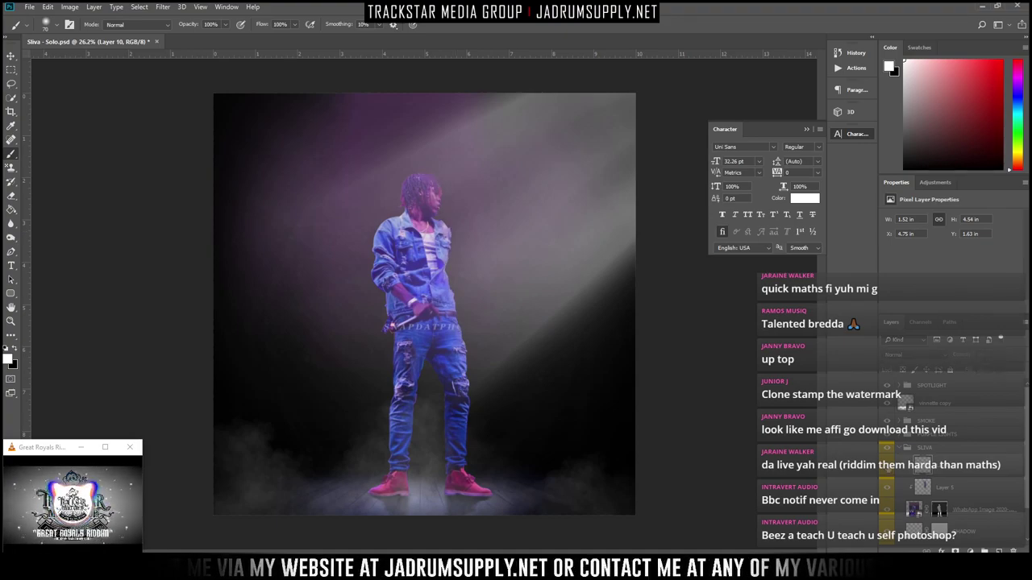
{"action": "scroll", "coordinate": [527, 329], "scroll_direction": "up", "scroll_amount": 6}
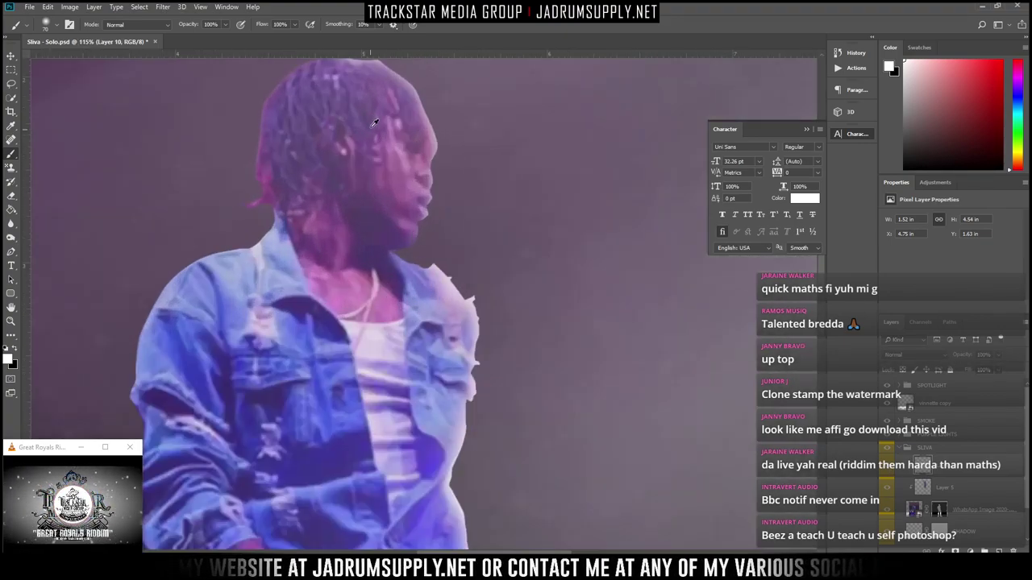
{"action": "scroll", "coordinate": [342, 142], "scroll_direction": "up", "scroll_amount": 1}
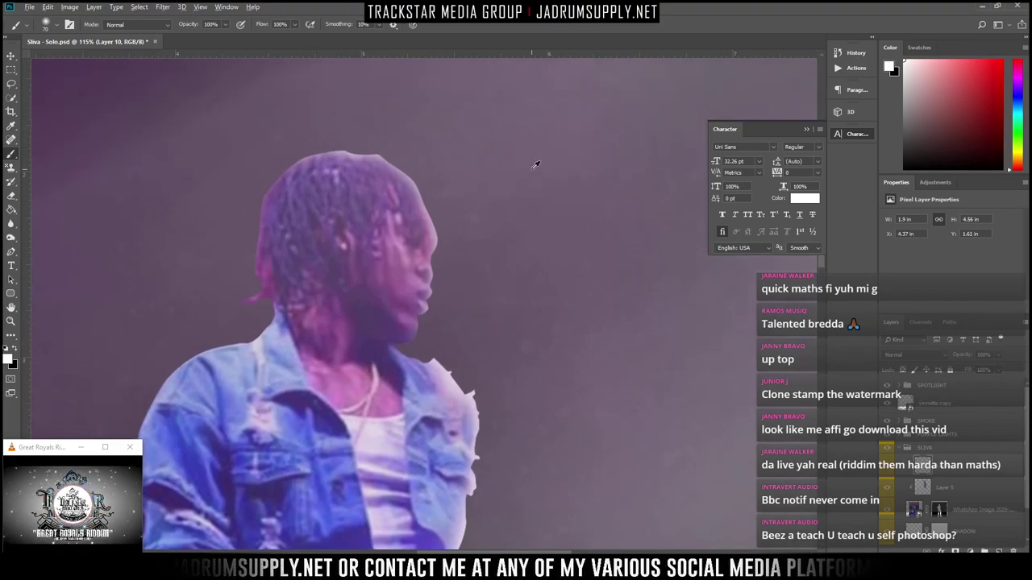
{"action": "scroll", "coordinate": [535, 166], "scroll_direction": "down", "scroll_amount": 2}
{"action": "scroll", "coordinate": [500, 334], "scroll_direction": "down", "scroll_amount": 2}
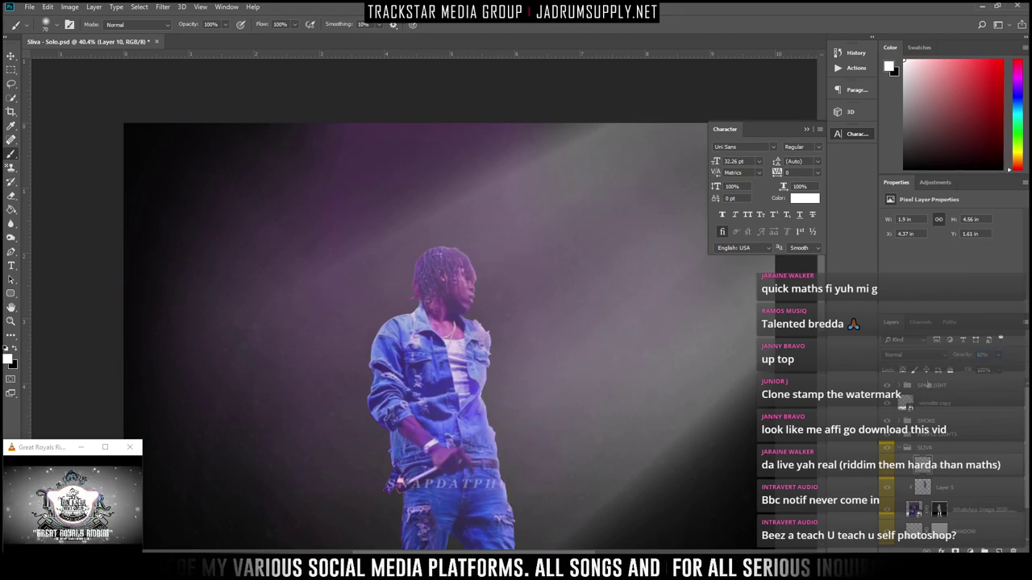
Paint faint white light over the figure on a new layer with the 5000 px spotlight-beam brush at 10% opacity
{"action": "scroll", "coordinate": [504, 295], "scroll_direction": "down", "scroll_amount": 1}
{"action": "right_click", "coordinate": [503, 295]}
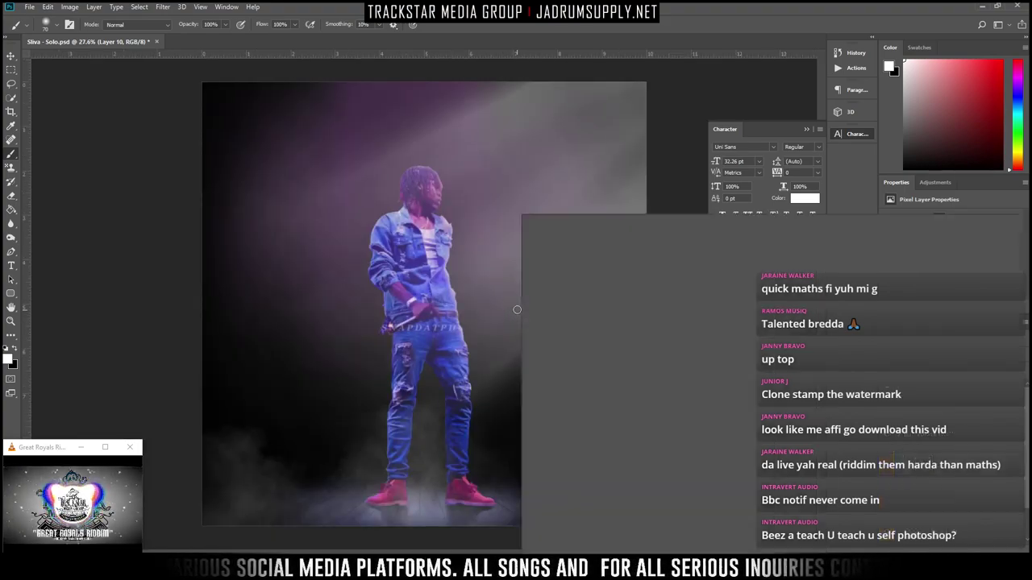
{"action": "left_click", "coordinate": [553, 286]}
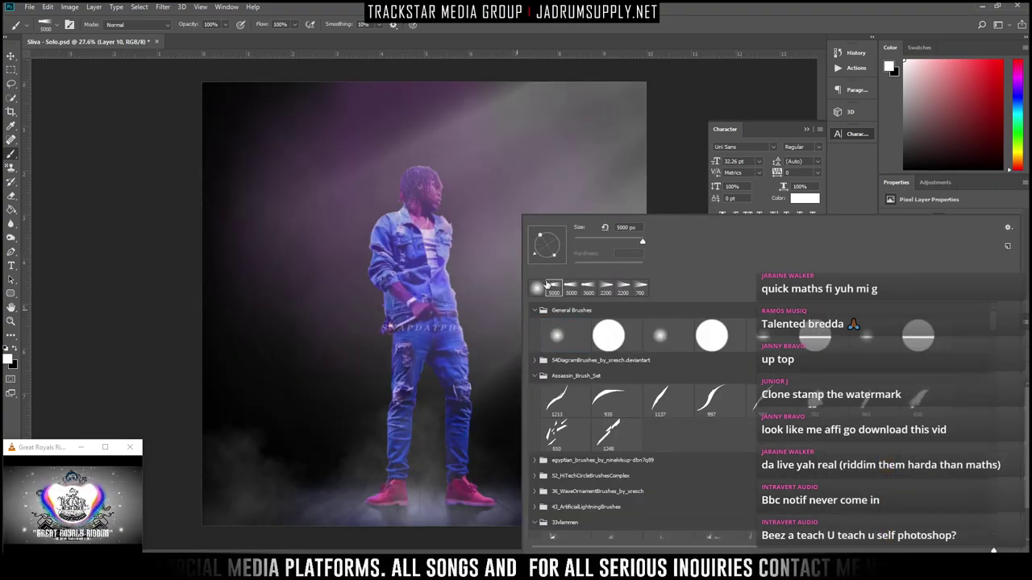
{"action": "key", "text": "Return"}
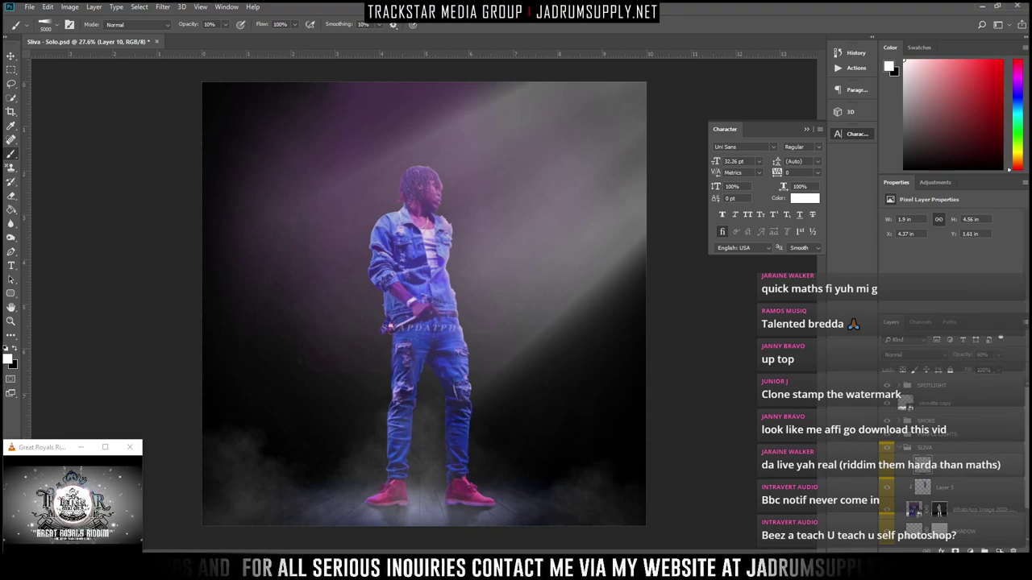
{"action": "left_click", "coordinate": [999, 551]}
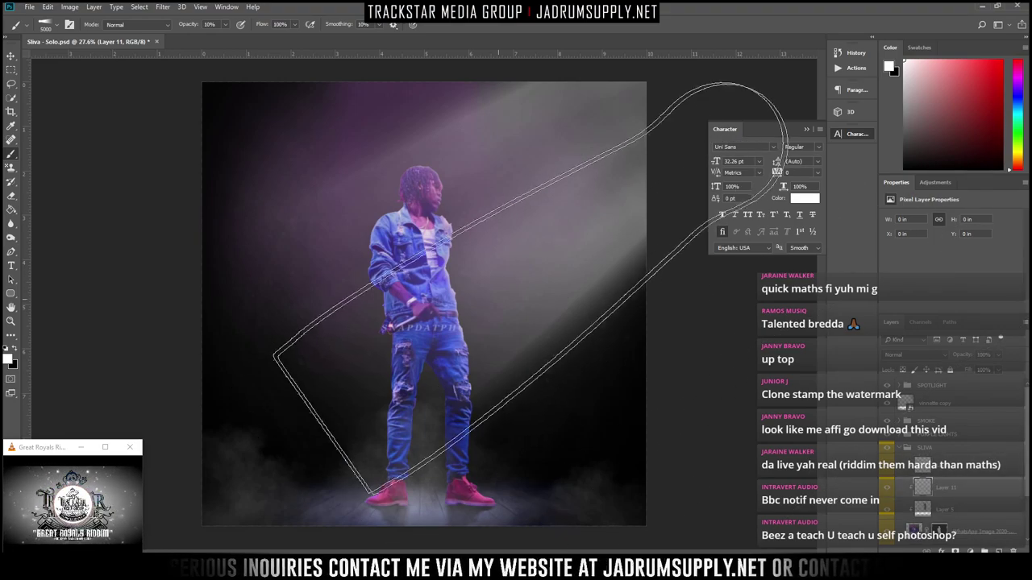
{"action": "left_click", "coordinate": [651, 248]}
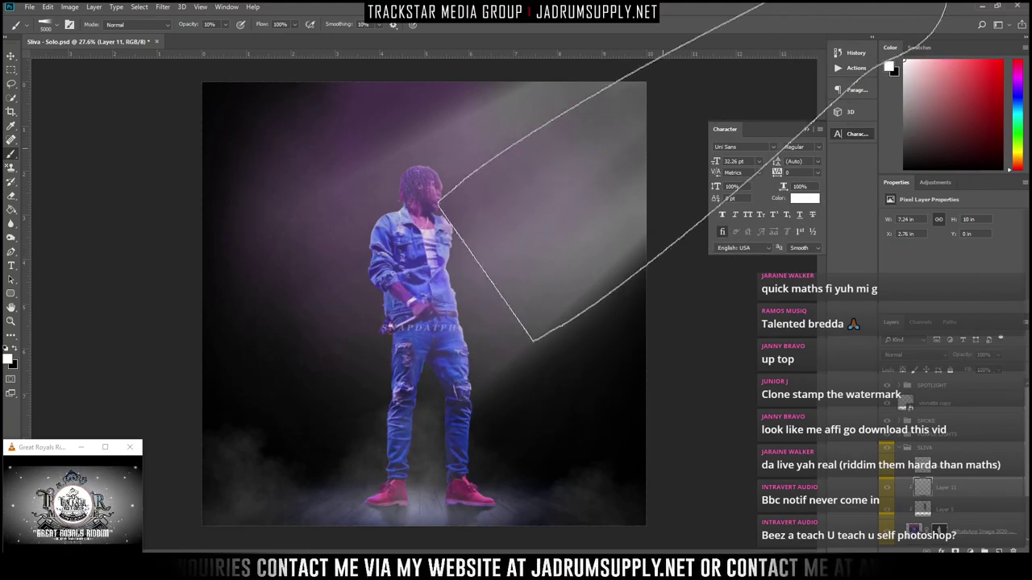
{"action": "left_click", "coordinate": [640, 91]}
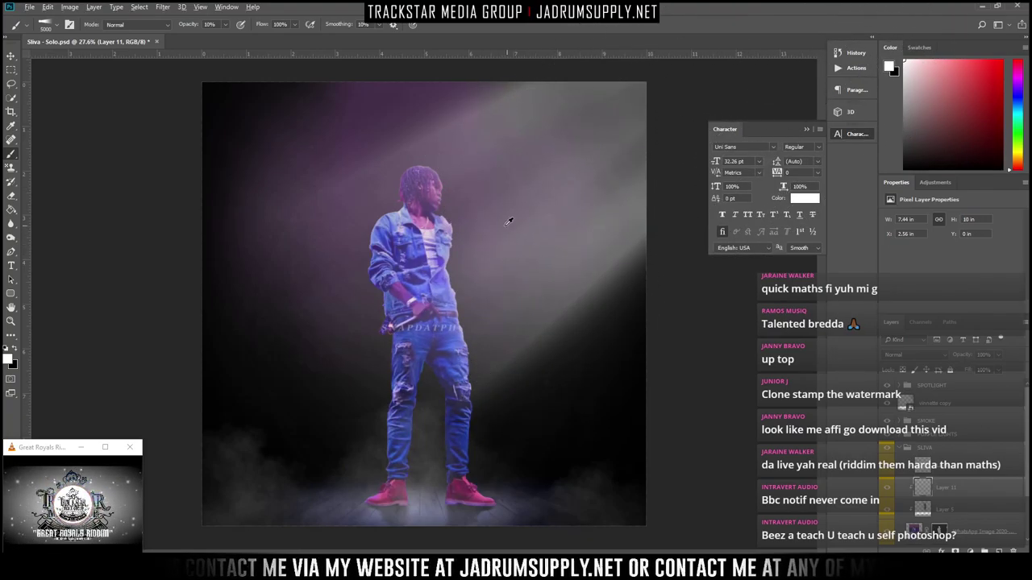
Check the added light on the figure up close and across the whole artwork, and save the document
{"action": "scroll", "coordinate": [508, 221], "scroll_direction": "up", "scroll_amount": 5}
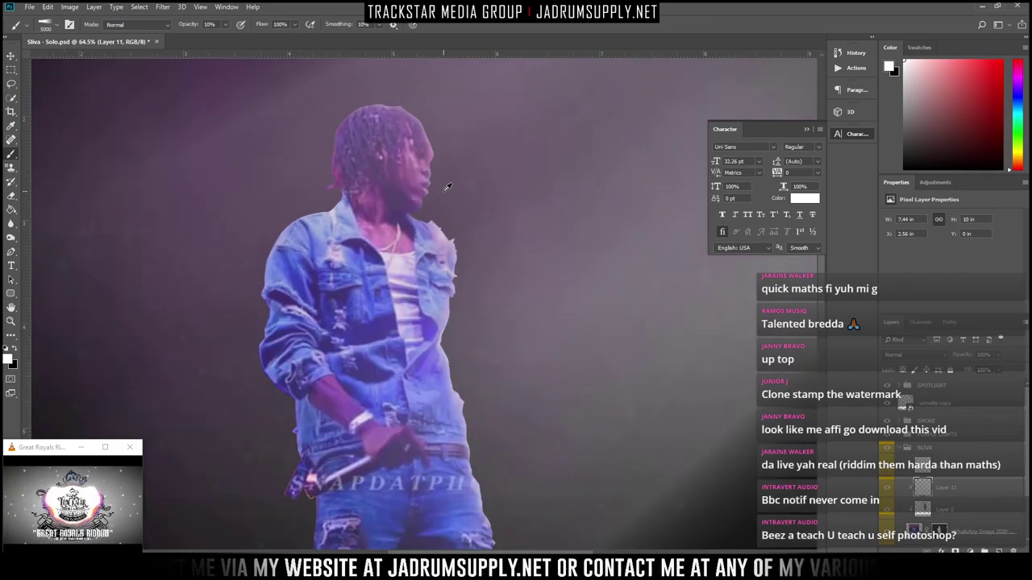
{"action": "scroll", "coordinate": [447, 186], "scroll_direction": "down", "scroll_amount": 6}
{"action": "scroll", "coordinate": [462, 294], "scroll_direction": "up", "scroll_amount": 3}
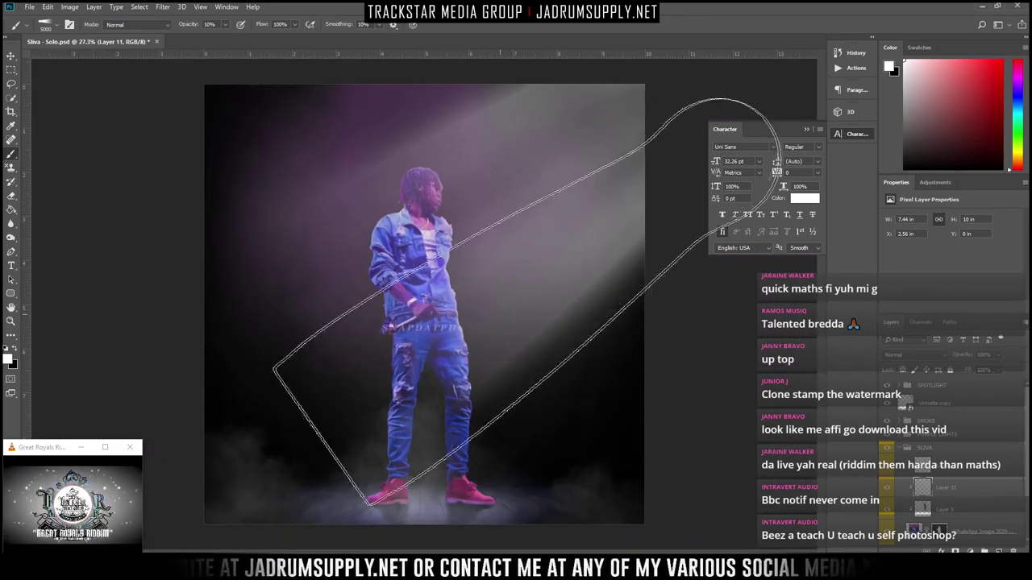
{"action": "scroll", "coordinate": [499, 202], "scroll_direction": "down", "scroll_amount": 2}
{"action": "scroll", "coordinate": [523, 223], "scroll_direction": "down", "scroll_amount": 1}
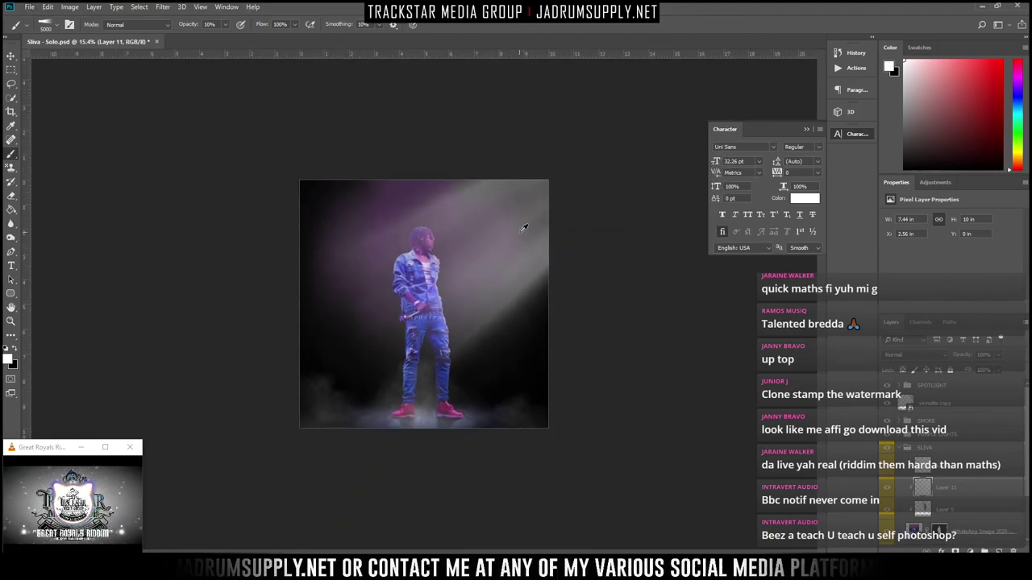
{"action": "scroll", "coordinate": [527, 224], "scroll_direction": "up", "scroll_amount": 1}
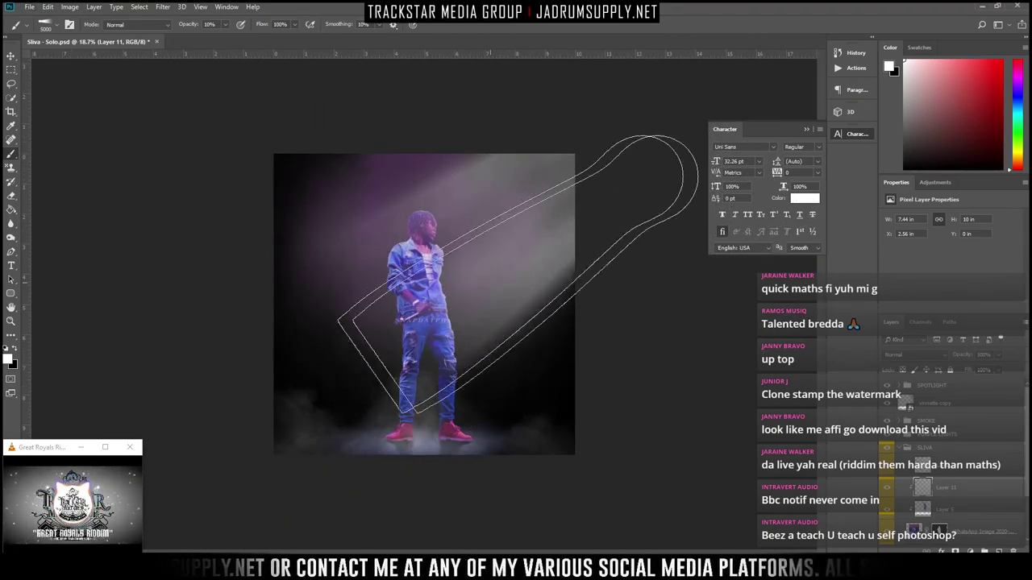
{"action": "scroll", "coordinate": [539, 374], "scroll_direction": "up", "scroll_amount": 2}
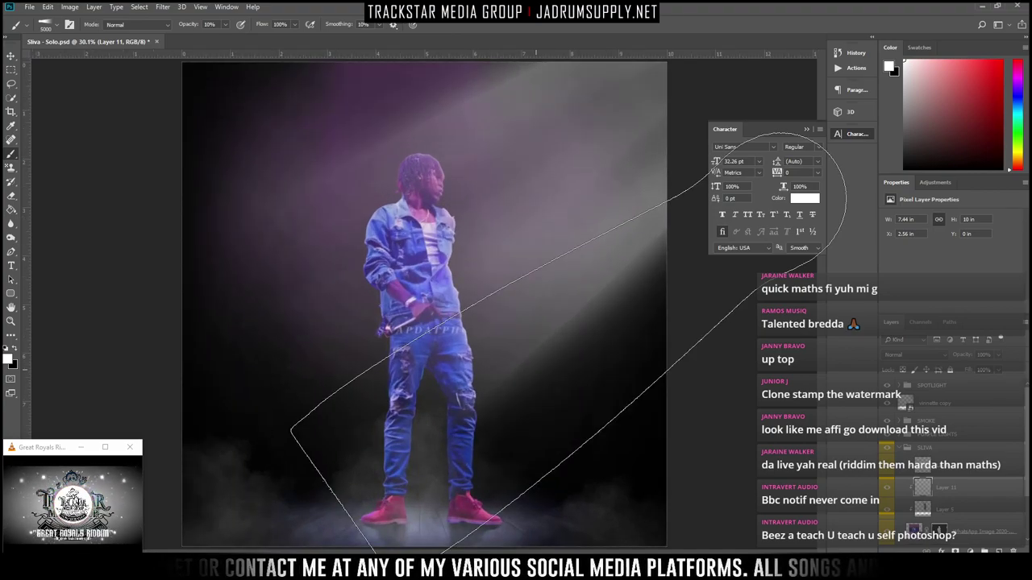
{"action": "key", "text": "ctrl+s"}
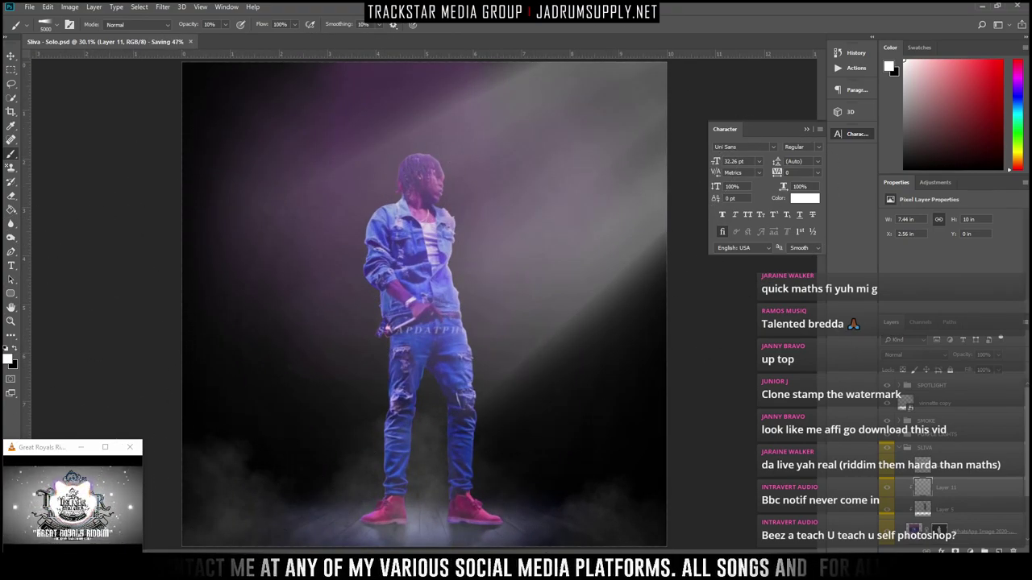
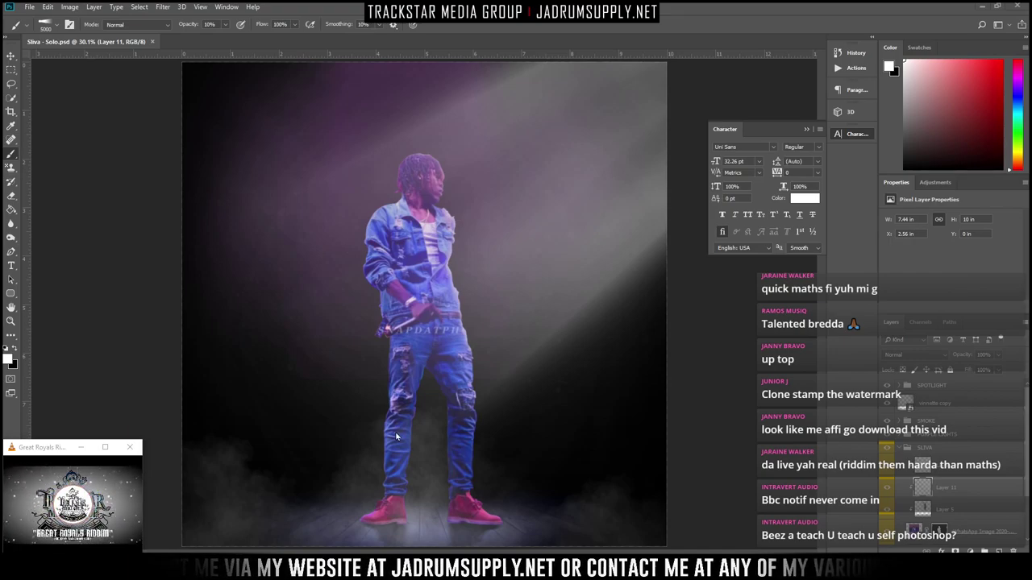
{"action": "scroll", "coordinate": [411, 242], "scroll_direction": "up", "scroll_amount": 2}
{"action": "scroll", "coordinate": [416, 237], "scroll_direction": "down", "scroll_amount": 4}
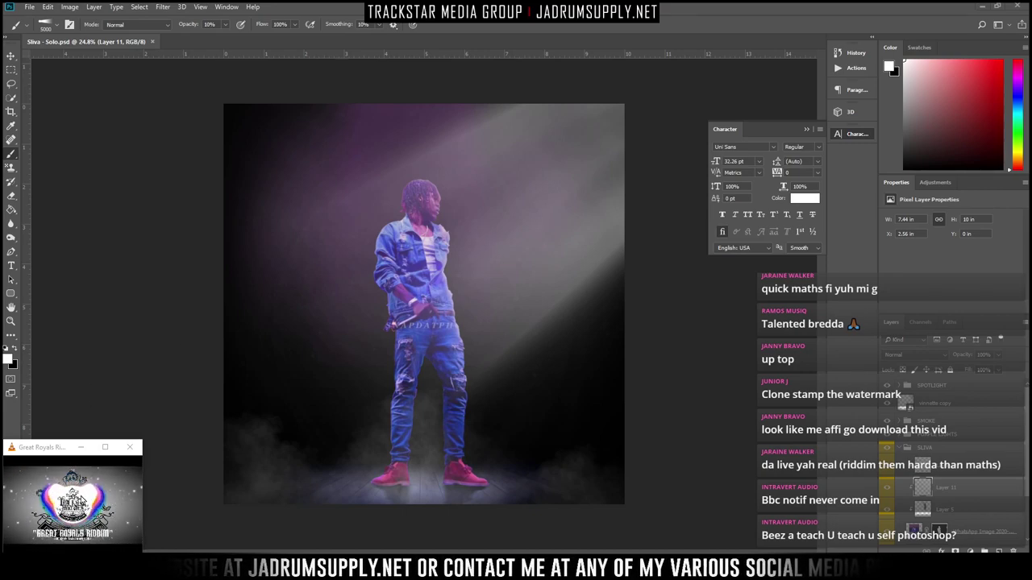
{"action": "left_click", "coordinate": [73, 500]}
{"action": "scroll", "coordinate": [73, 500], "scroll_direction": "down", "scroll_amount": 1}
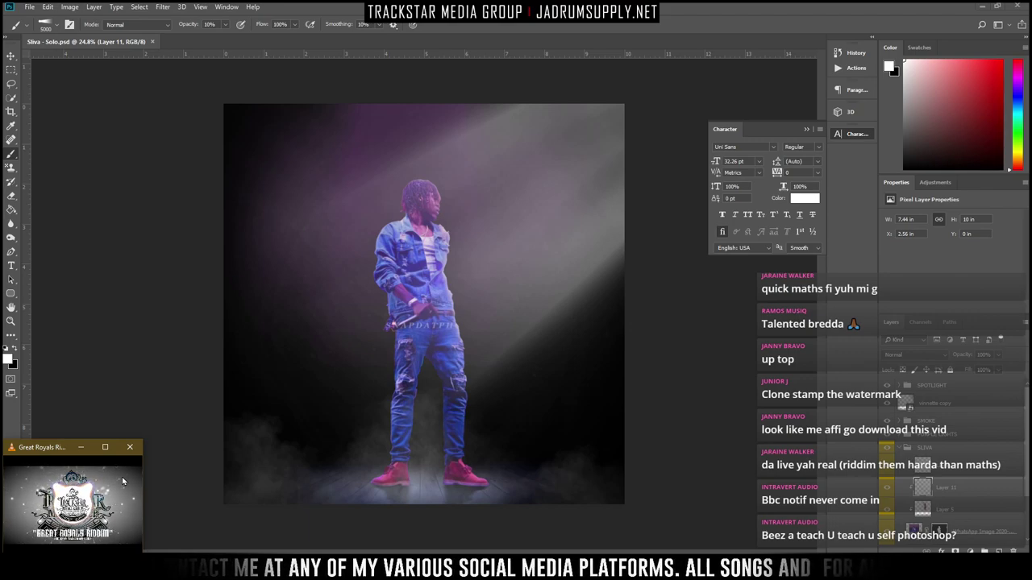
{"action": "scroll", "coordinate": [97, 500], "scroll_direction": "down", "scroll_amount": 2}
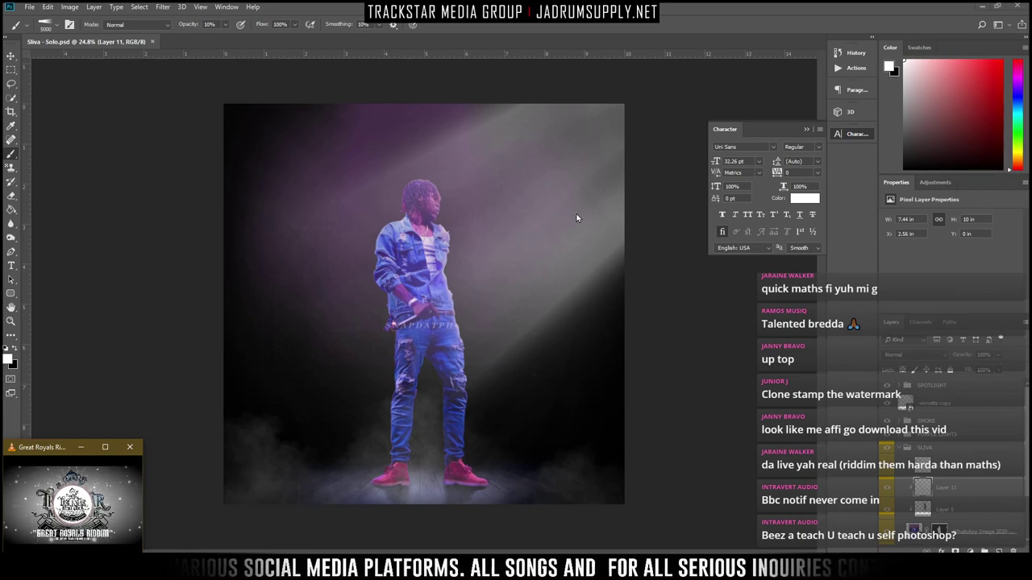
{"action": "key", "text": "ctrl+z"}
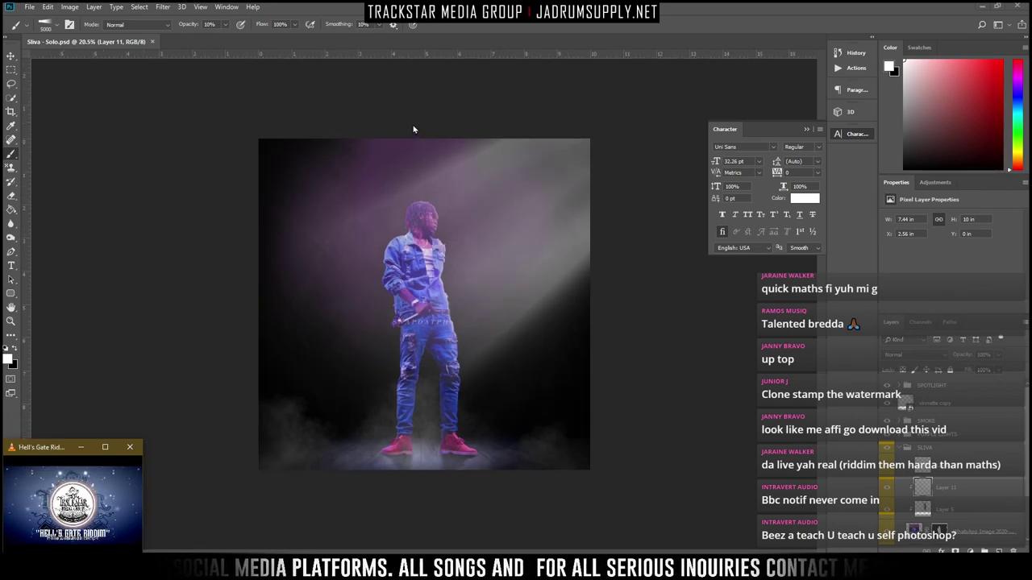
{"action": "key", "text": "ctrl+shift+z"}
{"action": "scroll", "coordinate": [412, 120], "scroll_direction": "up", "scroll_amount": 1}
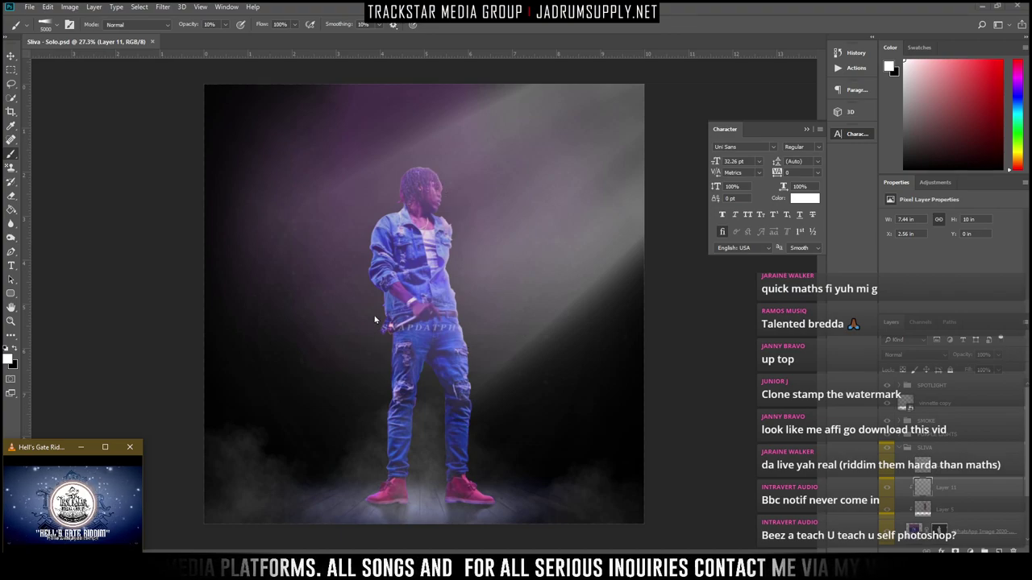
{"action": "scroll", "coordinate": [490, 276], "scroll_direction": "down", "scroll_amount": 2}
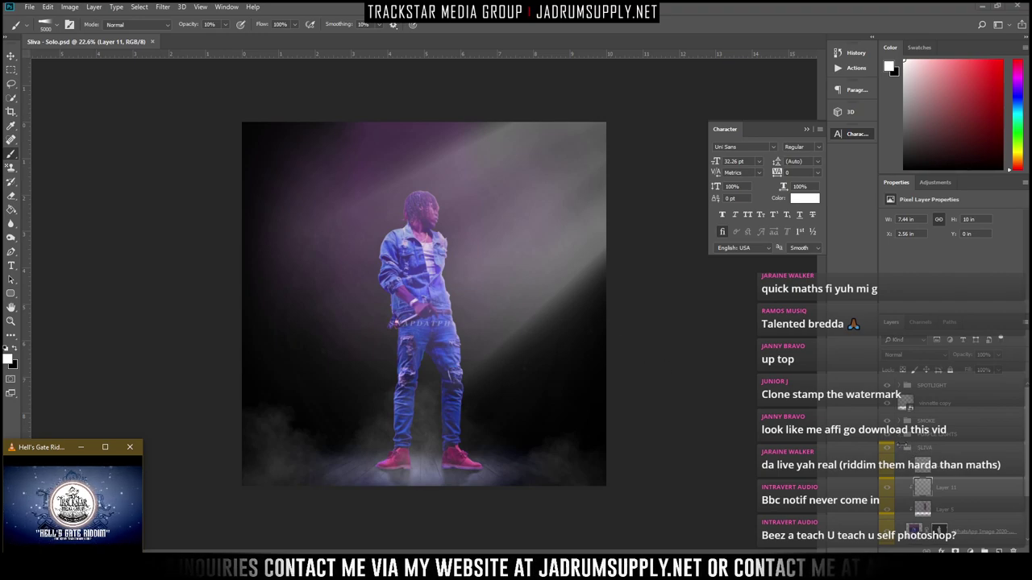
Collapse the SLIVA layer group and check the whole composition
{"action": "left_click", "coordinate": [909, 450]}
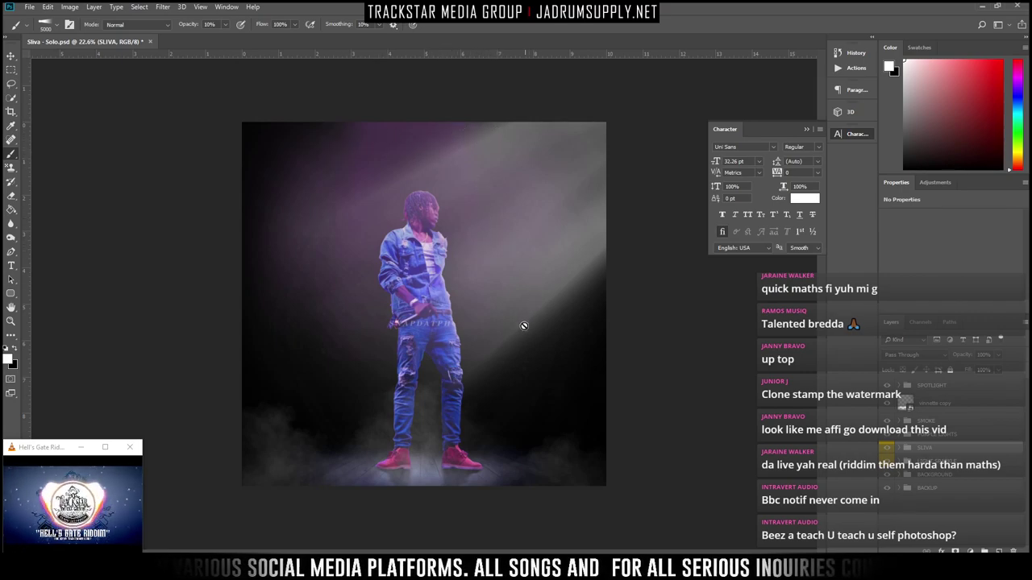
{"action": "scroll", "coordinate": [487, 396], "scroll_direction": "up", "scroll_amount": 2}
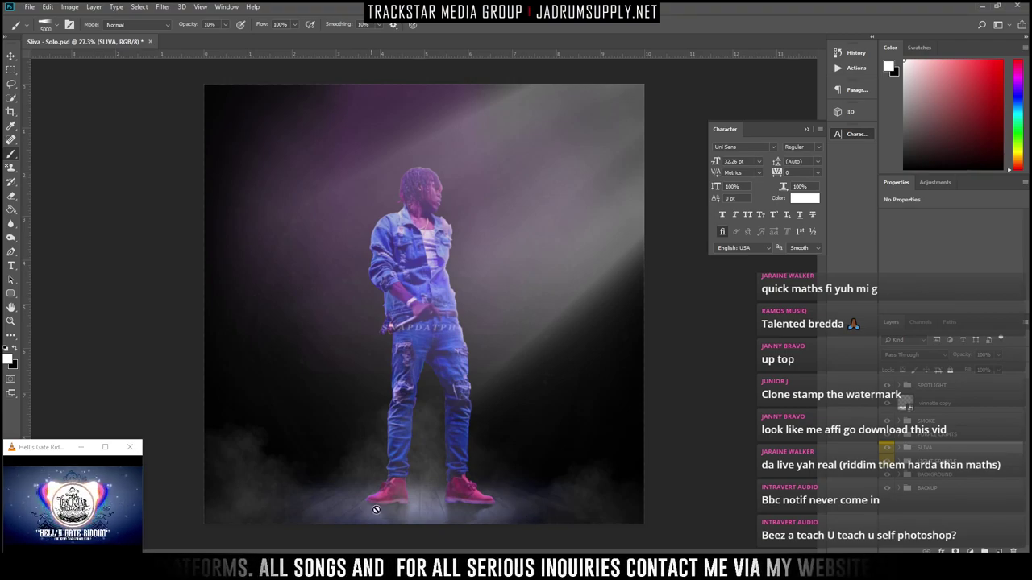
{"action": "scroll", "coordinate": [367, 360], "scroll_direction": "down", "scroll_amount": 2}
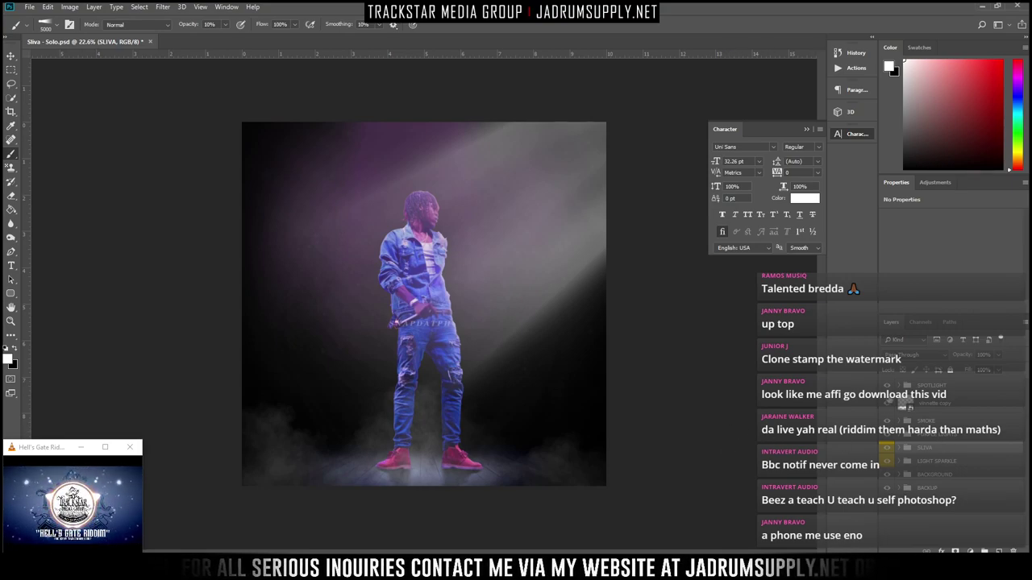
Put the vinnette copy layer in a new group named VINNETTE, collapse the group and save the document
{"action": "left_click", "coordinate": [929, 406]}
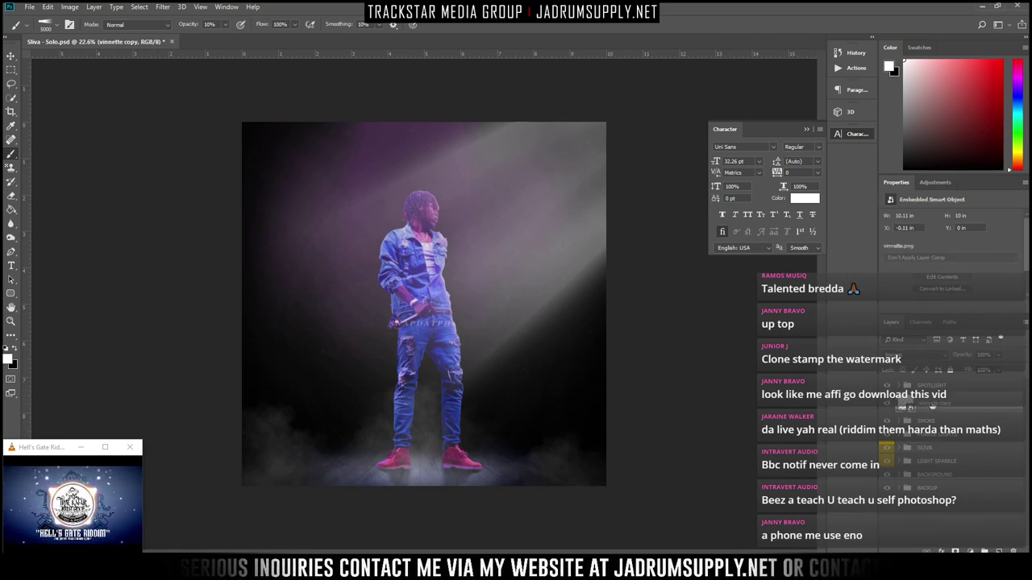
{"action": "key", "text": "ctrl+g"}
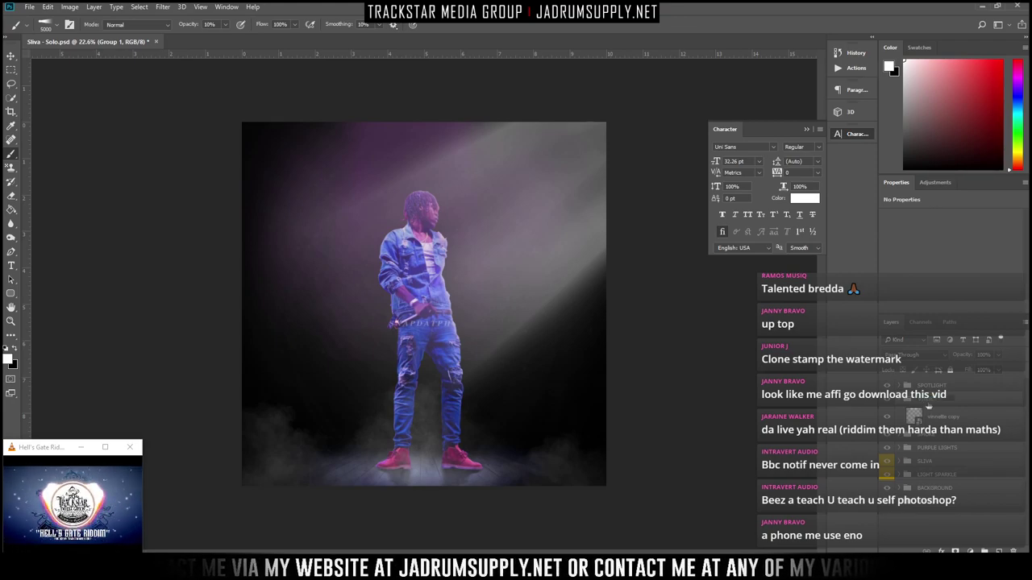
{"action": "key", "text": "Return"}
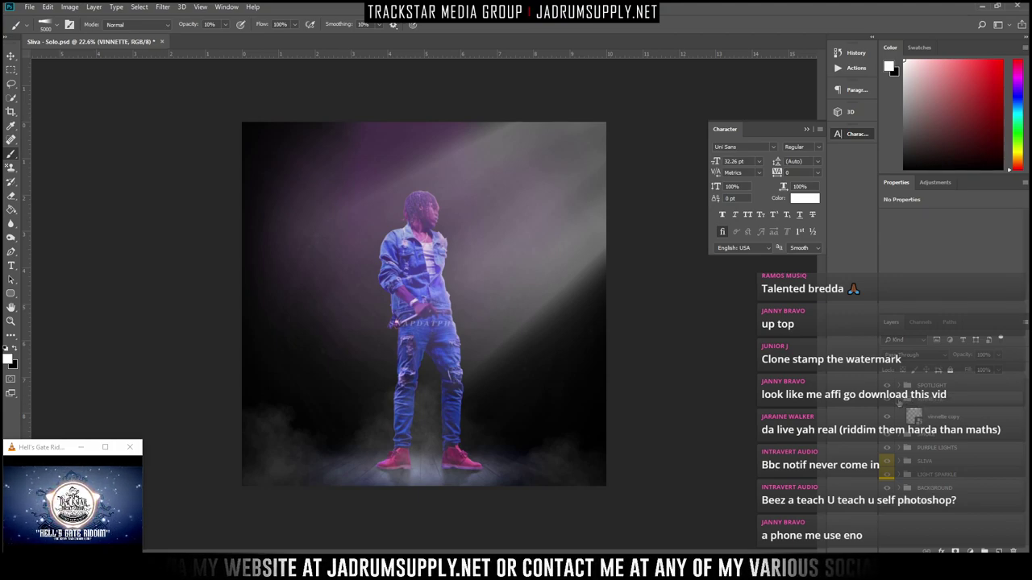
{"action": "left_click", "coordinate": [898, 401]}
{"action": "key", "text": "ctrl+s"}
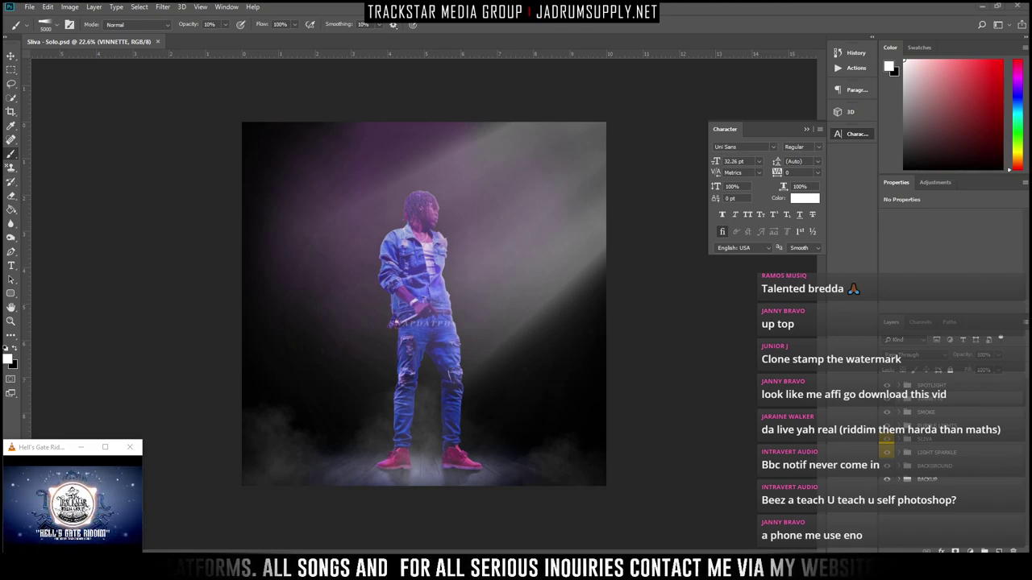
{"action": "left_click_drag", "start_coordinate": [845, 387], "coordinate": [625, 315]}
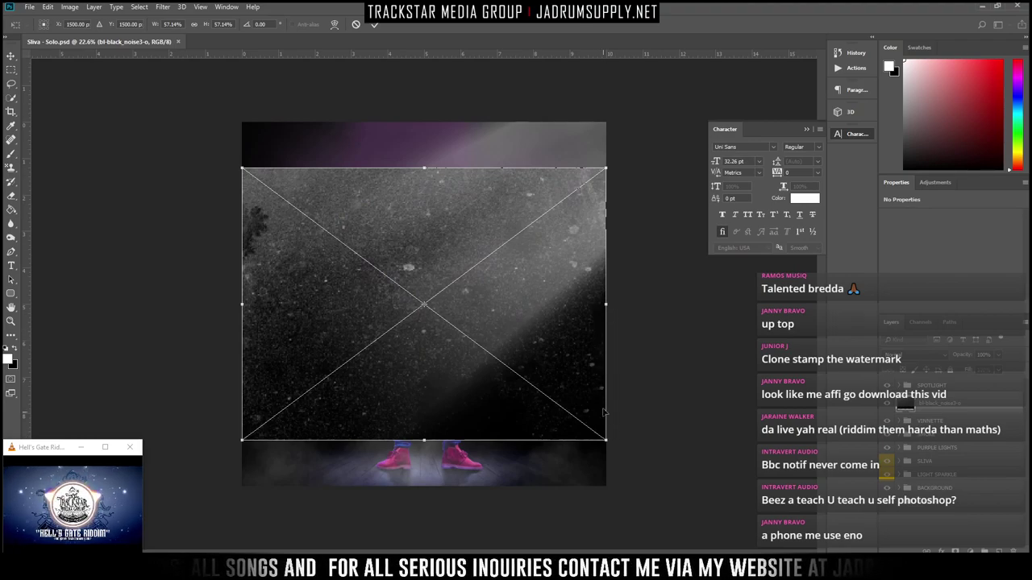
{"action": "key", "text": "Escape"}
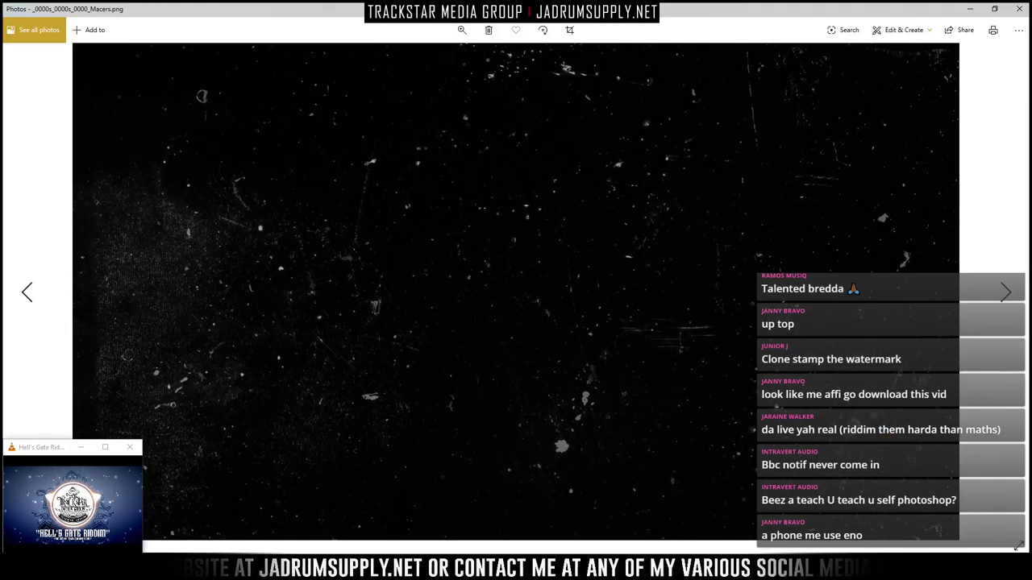
{"action": "left_click", "coordinate": [1018, 9]}
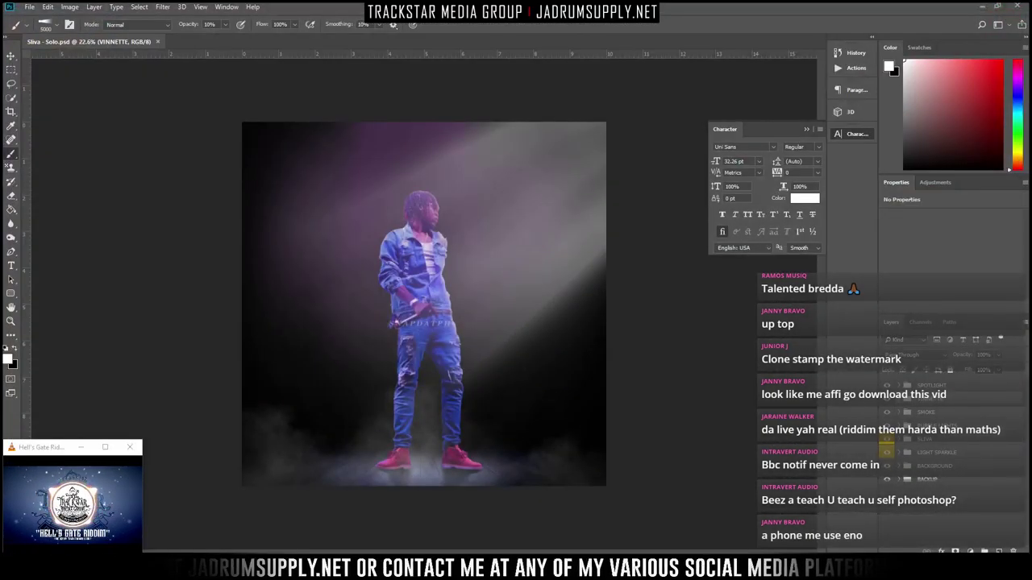
Place the _0000s_0000s_0000_Macers.png dust texture above the VINNETTE group, scaled to about 70.5% and rotated 90°, and set its blend mode to Screen
{"action": "left_click_drag", "start_coordinate": [820, 479], "coordinate": [475, 413]}
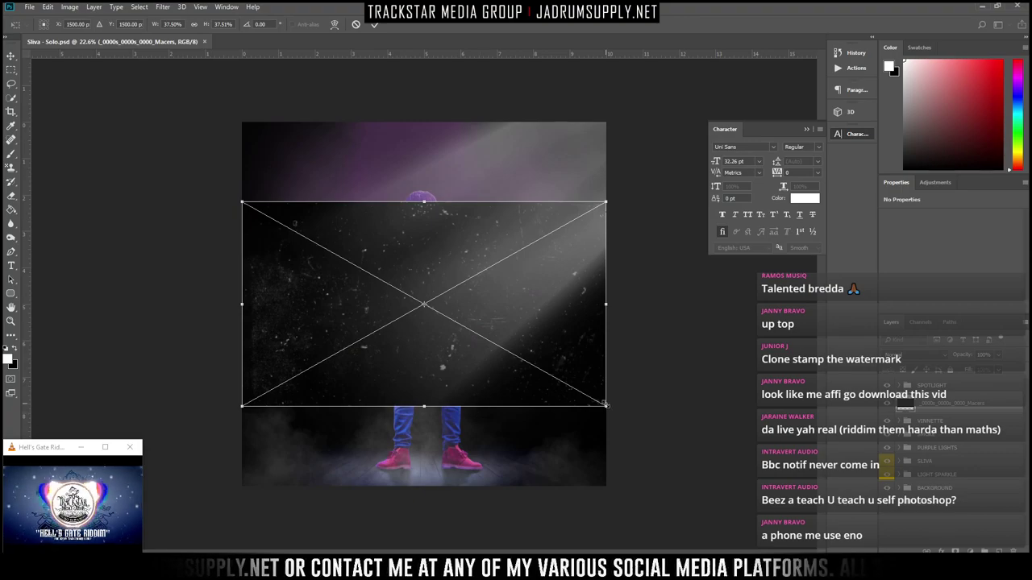
{"action": "left_click_drag", "start_coordinate": [607, 405], "coordinate": [781, 486]}
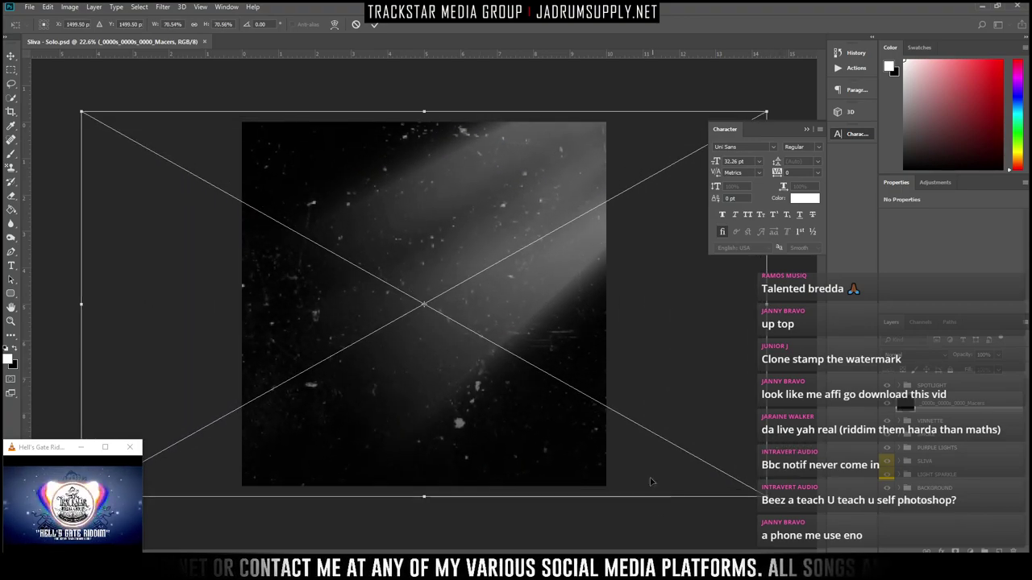
{"action": "left_click_drag", "start_coordinate": [762, 375], "coordinate": [383, 532]}
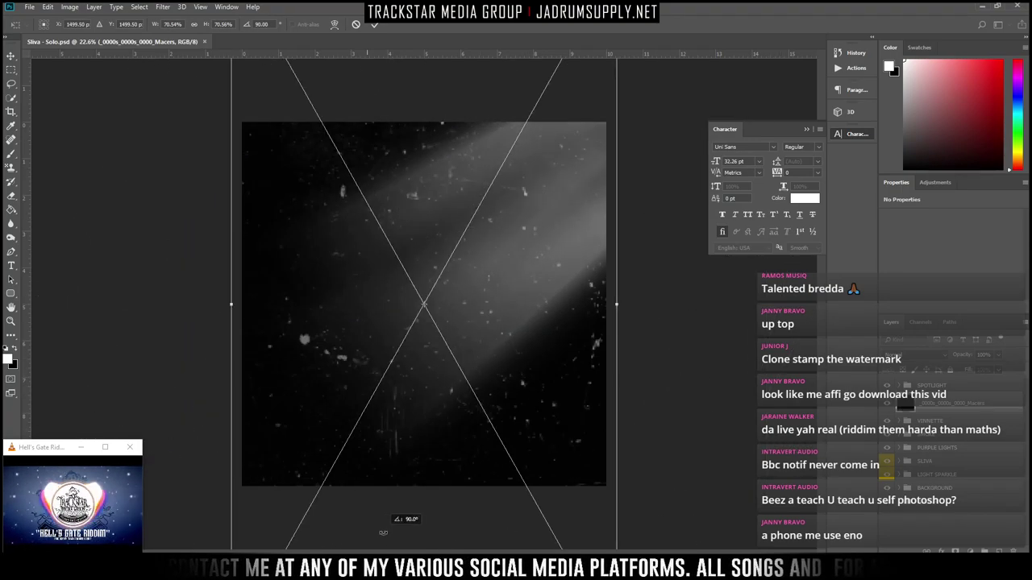
{"action": "key", "text": "Return"}
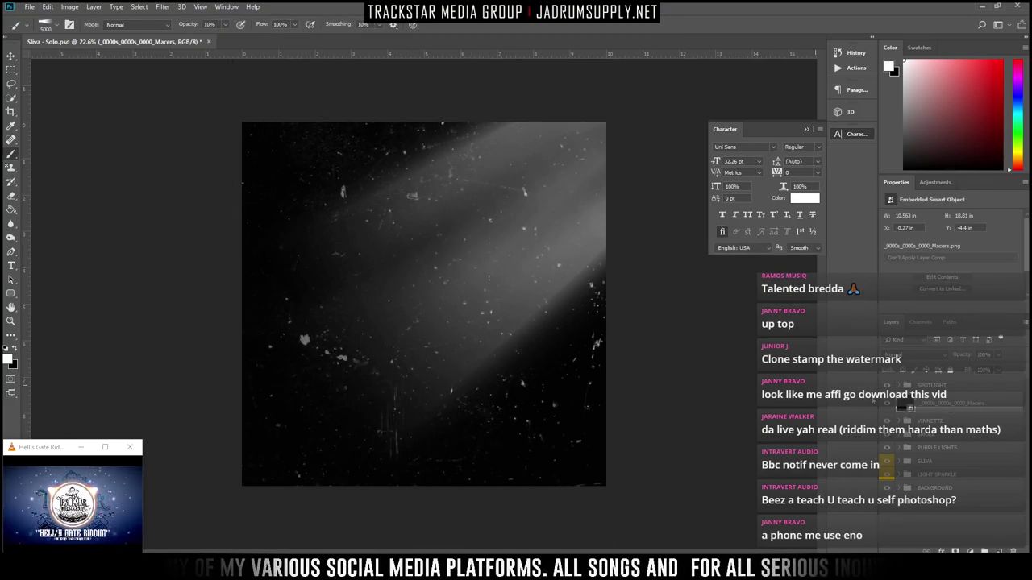
{"action": "left_click", "coordinate": [945, 356]}
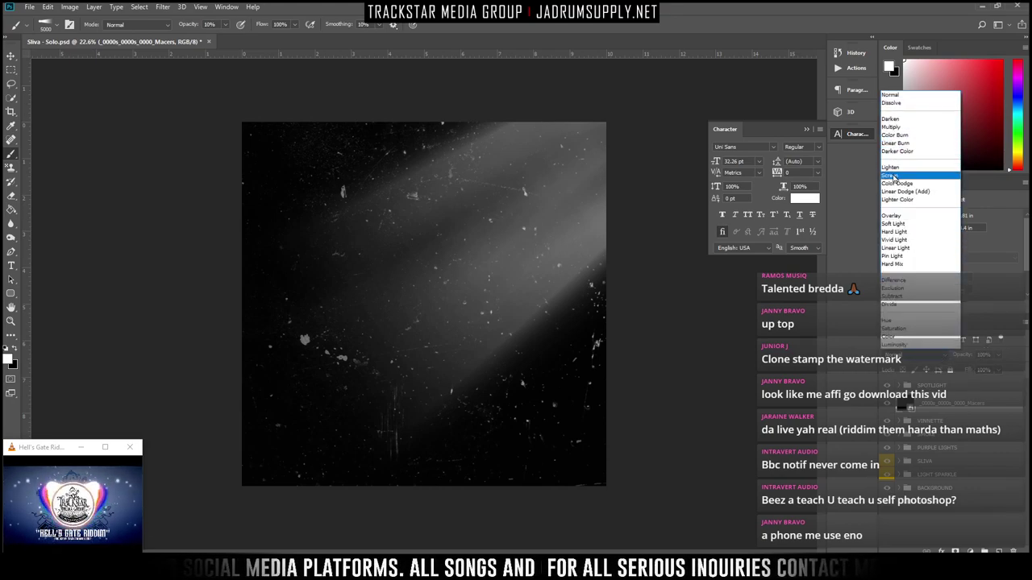
{"action": "left_click", "coordinate": [892, 176]}
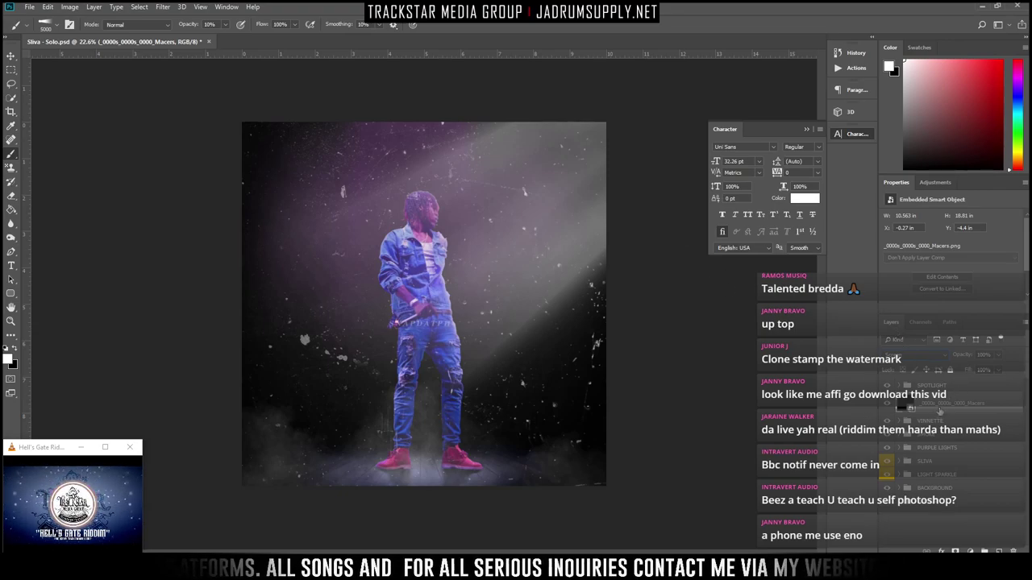
Move the dust texture layer directly above the BACKGROUND group and lower its opacity to about 46%
{"action": "left_click_drag", "start_coordinate": [942, 409], "coordinate": [952, 464]}
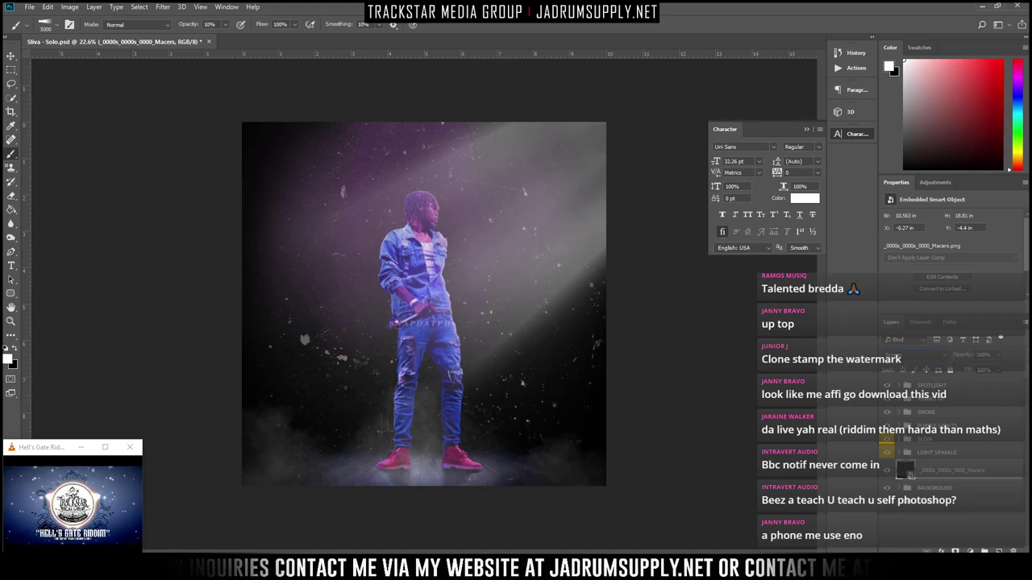
{"action": "left_click", "coordinate": [999, 356]}
{"action": "left_click_drag", "start_coordinate": [997, 370], "coordinate": [974, 377]}
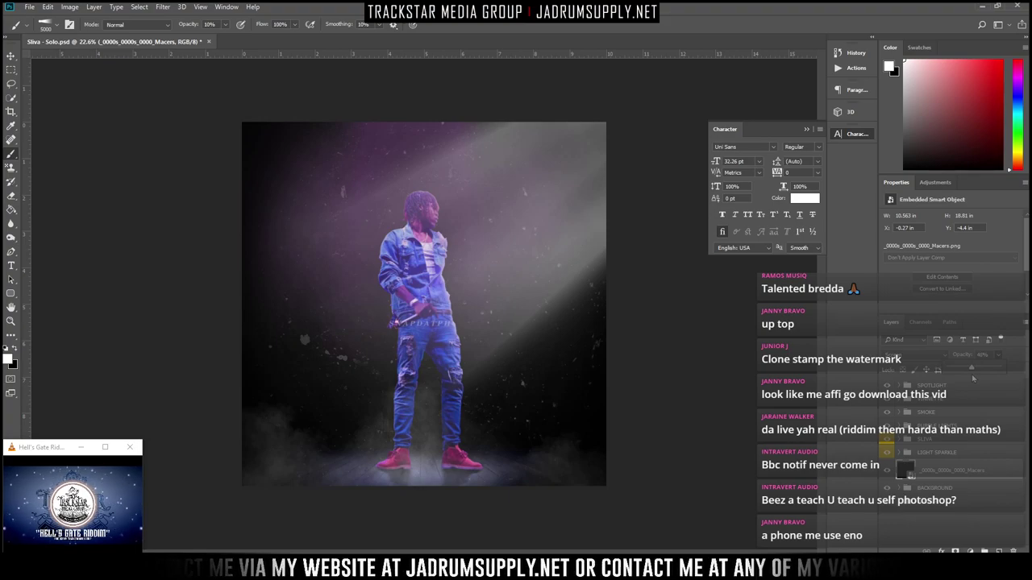
Add a layer mask to the dust texture layer and choose the soft round brush from General Brushes
{"action": "left_click", "coordinate": [949, 474]}
{"action": "left_click", "coordinate": [955, 552]}
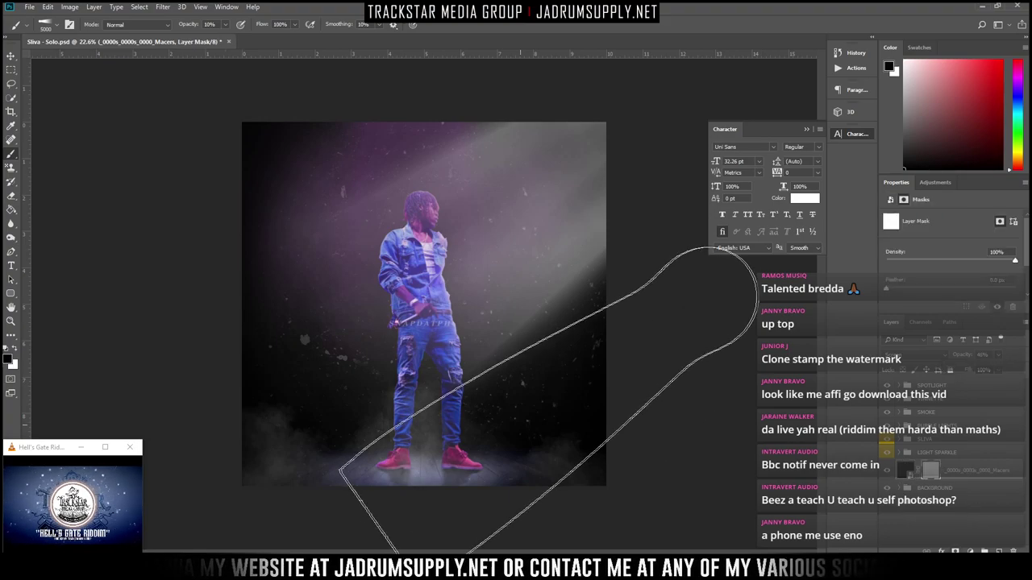
{"action": "right_click", "coordinate": [614, 437]}
{"action": "right_click", "coordinate": [468, 377]}
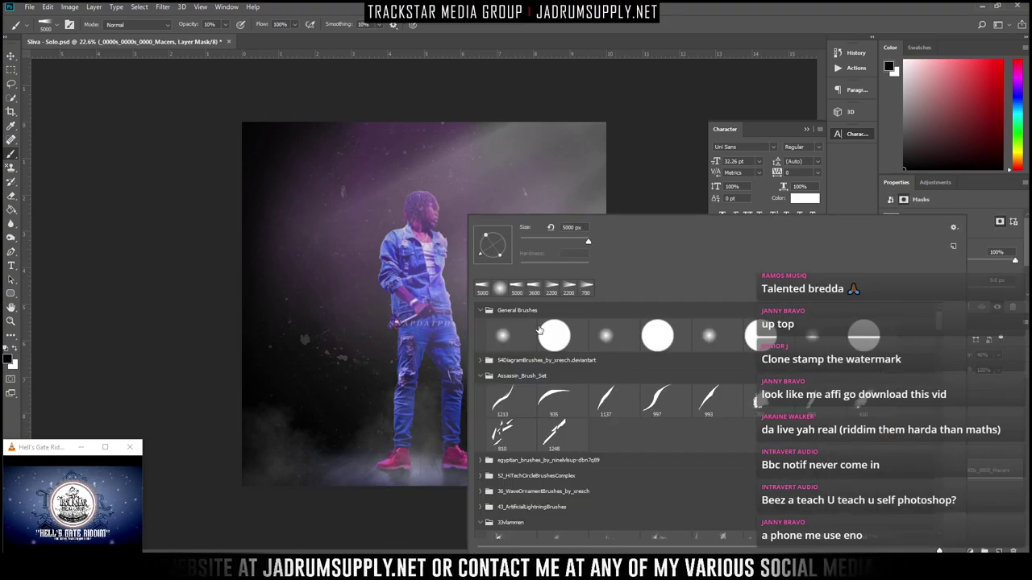
{"action": "double_click", "coordinate": [493, 334]}
Mask out the dust across the lower half of the artwork with a black brush of about 1600 px at 100% opacity
{"action": "key", "text": "bracketleft"}
{"action": "key", "text": "bracketleft"}
{"action": "key", "text": "bracketleft"}
{"action": "key", "text": "bracketleft"}
{"action": "key", "text": "bracketleft"}
{"action": "key", "text": "bracketleft"}
{"action": "key", "text": "bracketleft"}
{"action": "key", "text": "bracketleft"}
{"action": "key", "text": "bracketleft"}
{"action": "key", "text": "bracketleft"}
{"action": "key", "text": "bracketleft"}
{"action": "key", "text": "bracketleft"}
{"action": "key", "text": "bracketleft"}
{"action": "key", "text": "bracketleft"}
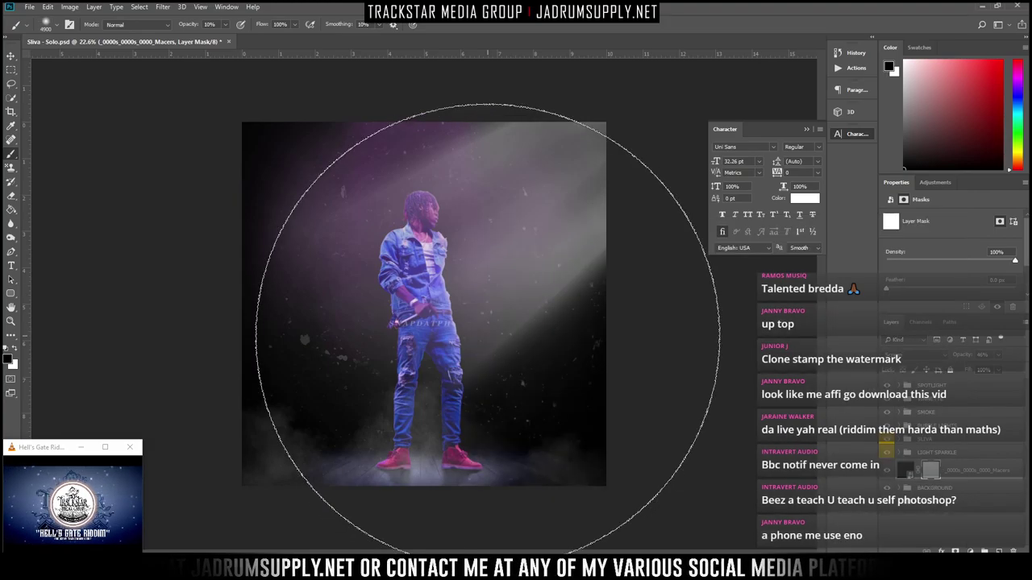
{"action": "key", "text": "bracketleft"}
{"action": "key", "text": "bracketleft"}
{"action": "key", "text": "bracketleft"}
{"action": "key", "text": "bracketleft"}
{"action": "key", "text": "bracketleft"}
{"action": "key", "text": "bracketleft"}
{"action": "key", "text": "bracketleft"}
{"action": "key", "text": "bracketleft"}
{"action": "key", "text": "bracketleft"}
{"action": "key", "text": "bracketleft"}
{"action": "key", "text": "bracketleft"}
{"action": "key", "text": "bracketleft"}
{"action": "key", "text": "bracketleft"}
{"action": "key", "text": "bracketleft"}
{"action": "key", "text": "bracketleft"}
{"action": "key", "text": "bracketleft"}
{"action": "key", "text": "bracketleft"}
{"action": "key", "text": "bracketleft"}
{"action": "key", "text": "bracketleft"}
{"action": "key", "text": "bracketleft"}
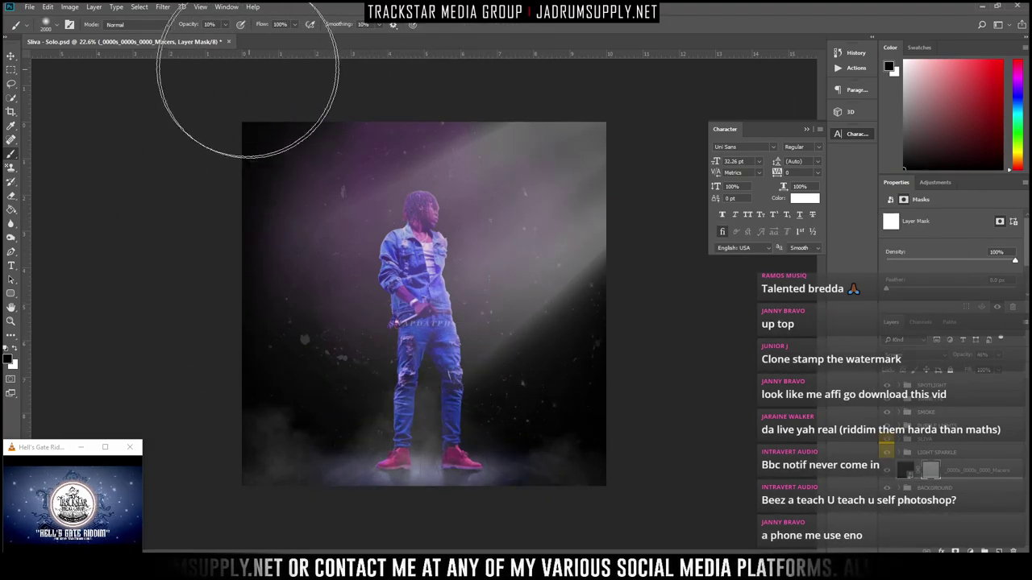
{"action": "left_click", "coordinate": [226, 24]}
{"action": "left_click_drag", "start_coordinate": [226, 36], "coordinate": [269, 43]}
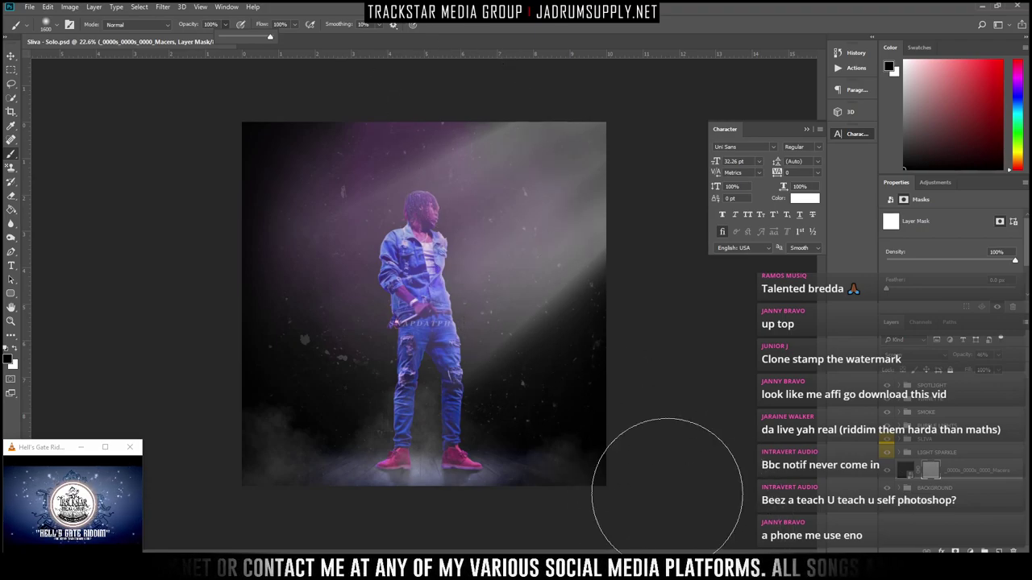
{"action": "mouse_move", "coordinate": [649, 484]}
{"action": "left_mouse_down"}
{"action": "mouse_move", "coordinate": [554, 471]}
{"action": "mouse_move", "coordinate": [296, 453]}
{"action": "mouse_move", "coordinate": [534, 445]}
{"action": "mouse_move", "coordinate": [352, 450]}
{"action": "mouse_move", "coordinate": [267, 436]}
{"action": "left_mouse_up"}
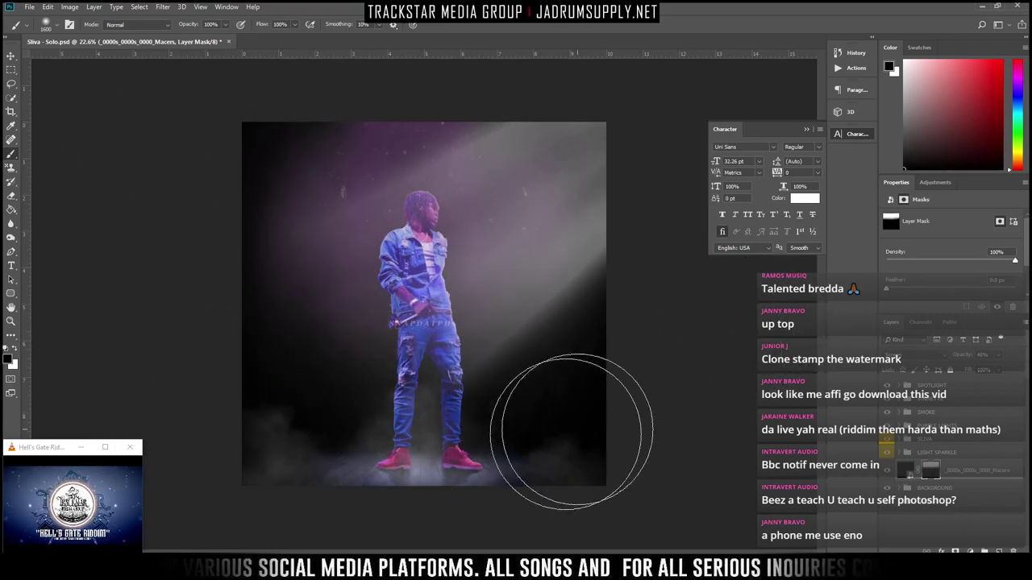
{"action": "scroll", "coordinate": [556, 420], "scroll_direction": "up", "scroll_amount": 4}
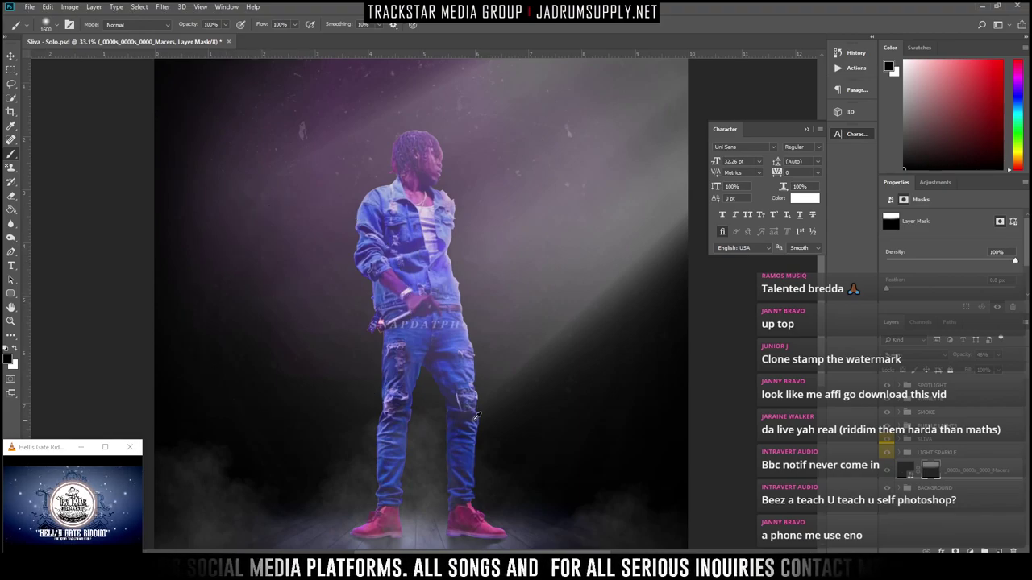
{"action": "scroll", "coordinate": [354, 336], "scroll_direction": "down", "scroll_amount": 3}
{"action": "scroll", "coordinate": [369, 323], "scroll_direction": "up", "scroll_amount": 1}
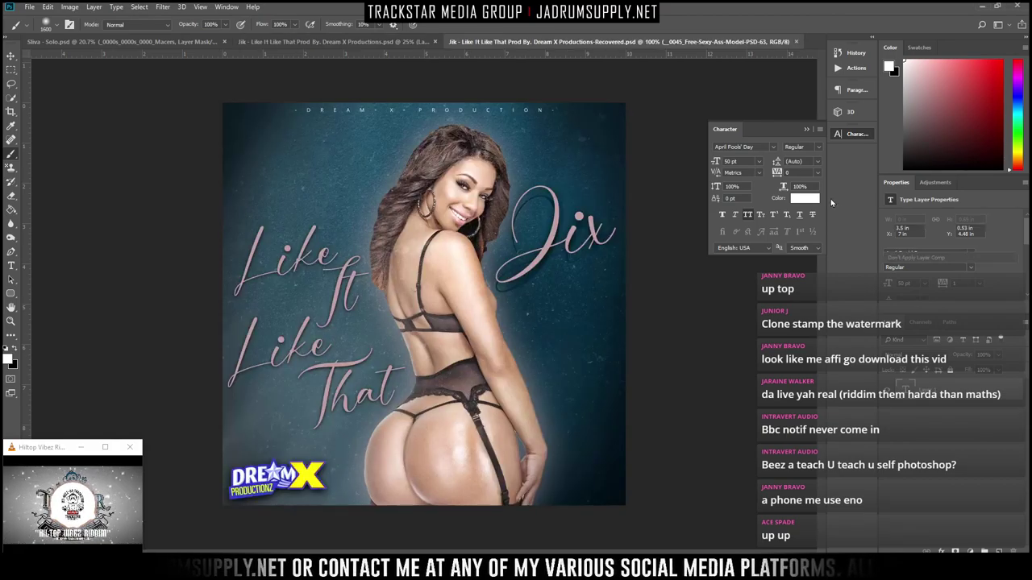
Compare the two open versions of the Like It Like That cover artwork
{"action": "left_click", "coordinate": [437, 41]}
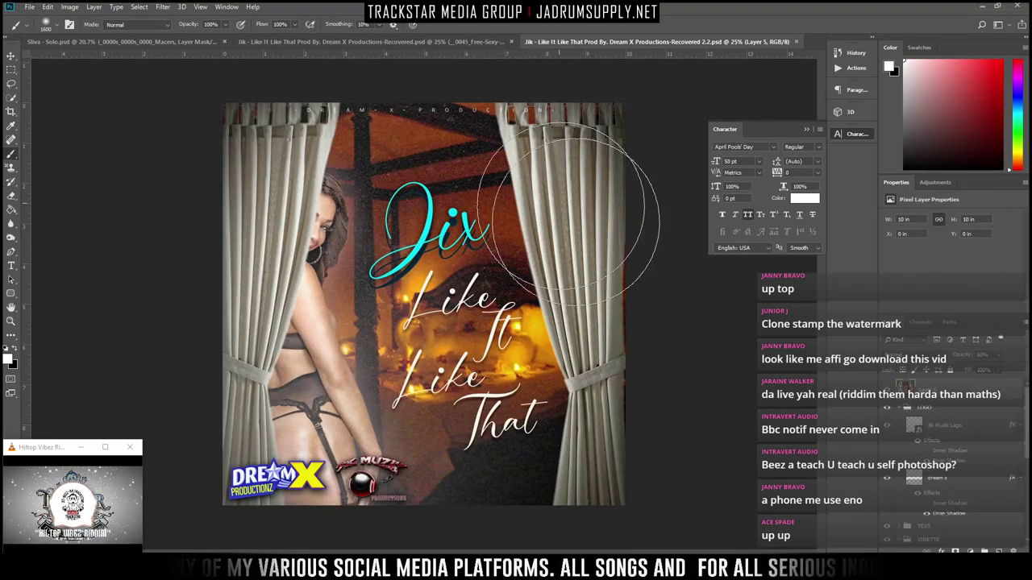
{"action": "left_click", "coordinate": [511, 41]}
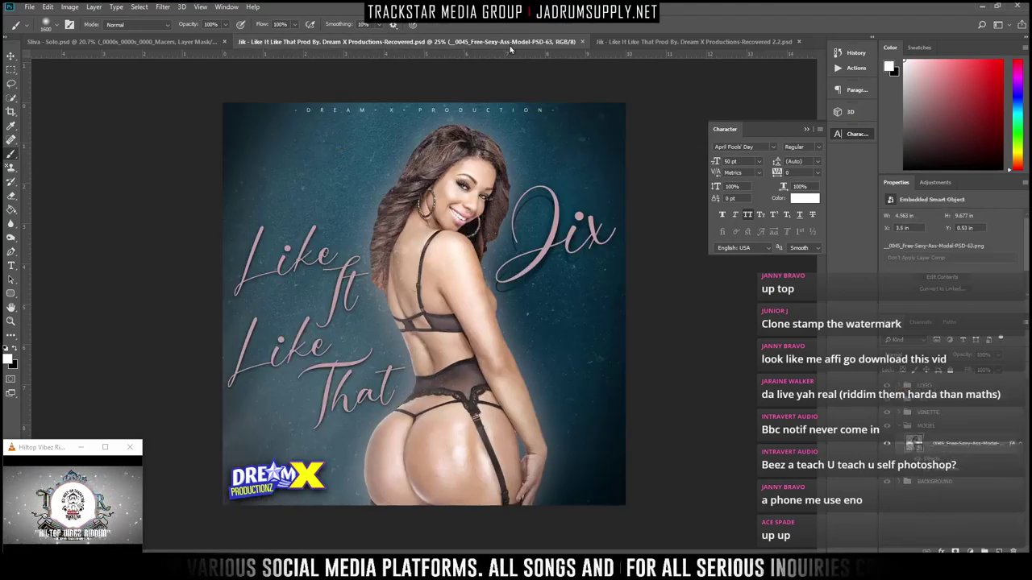
Close the Recovered.psd cover and copy the LOGO and TEXT groups from the Recovered 2.2 cover into Sliva - Solo.psd
{"action": "left_click", "coordinate": [580, 42]}
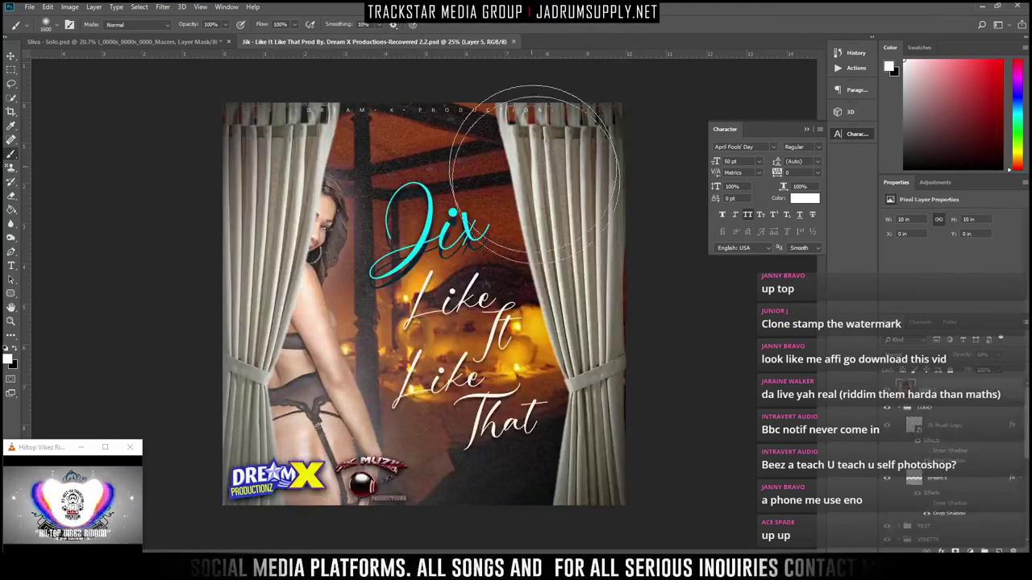
{"action": "scroll", "coordinate": [937, 416], "scroll_direction": "down", "scroll_amount": 1}
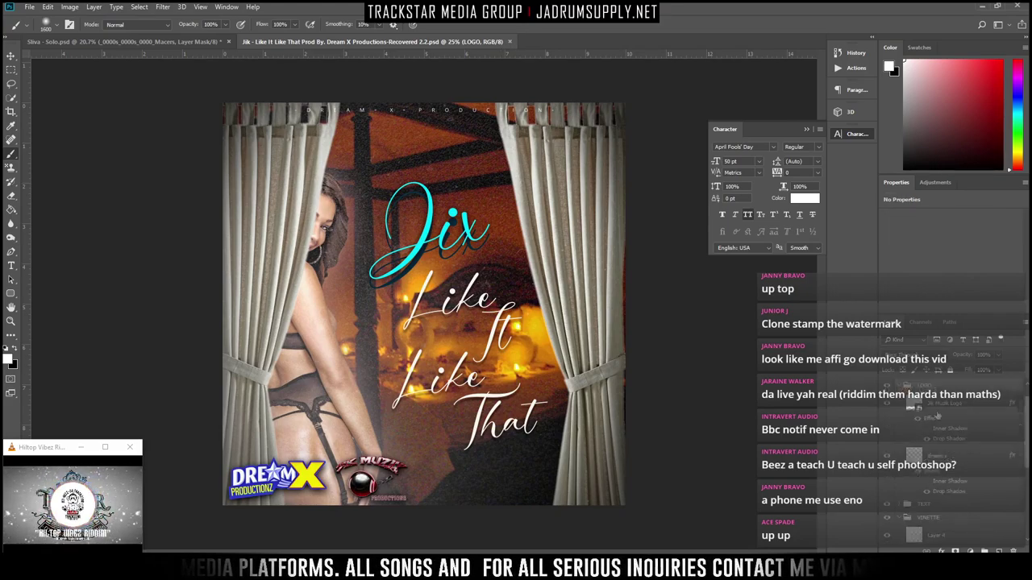
{"action": "scroll", "coordinate": [963, 476], "scroll_direction": "down", "scroll_amount": 1}
{"action": "left_click", "coordinate": [925, 483]}
{"action": "scroll", "coordinate": [927, 476], "scroll_direction": "up", "scroll_amount": 2}
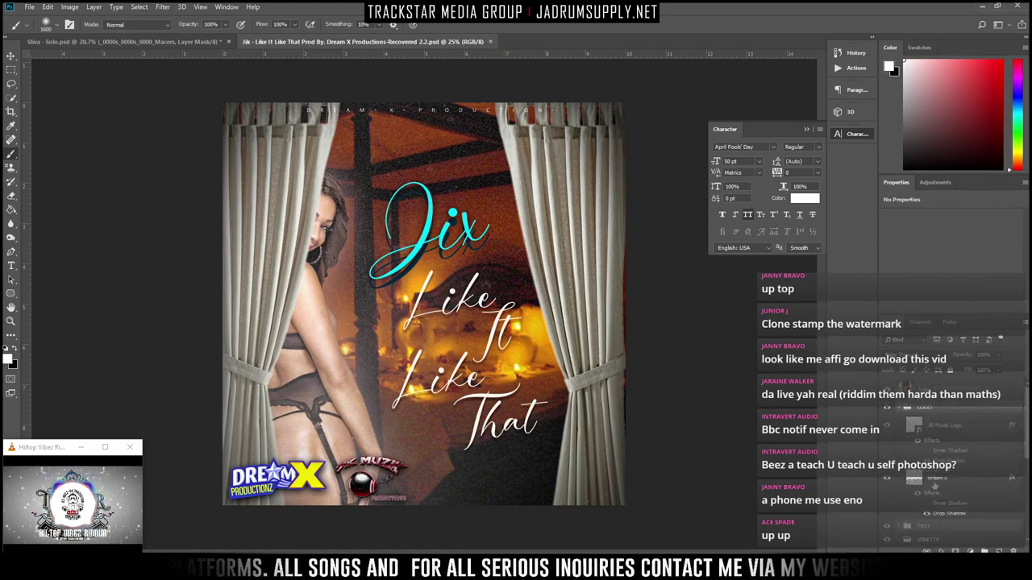
{"action": "left_click_drag", "start_coordinate": [927, 412], "coordinate": [546, 464]}
{"action": "key", "text": "ctrl+t"}
{"action": "key", "text": "Return"}
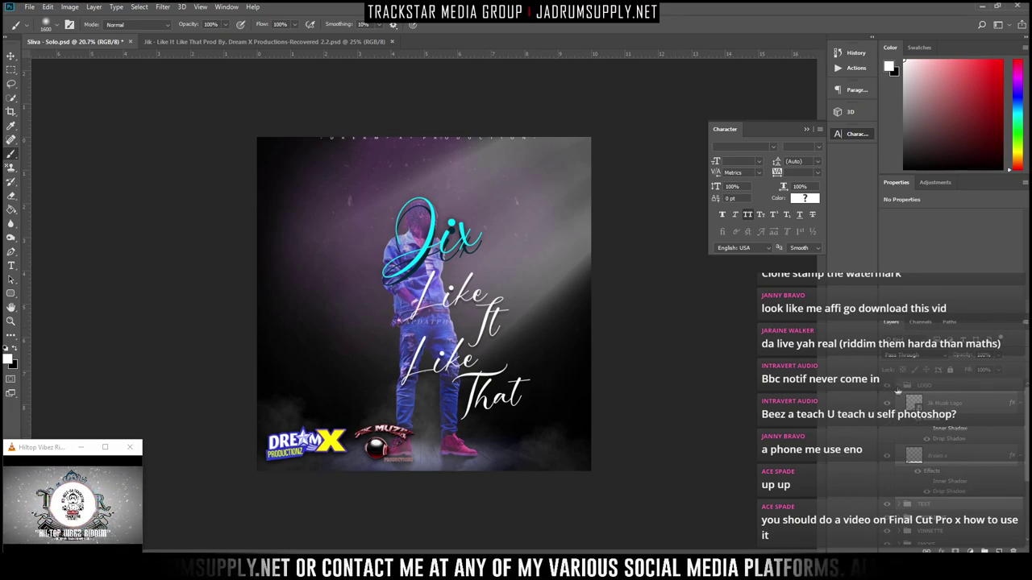
Delete the "Like It Like That" and "Jix" title layers from the TEXT group, keeping the Dream-x-Production line
{"action": "left_click", "coordinate": [898, 388]}
{"action": "left_click", "coordinate": [899, 400]}
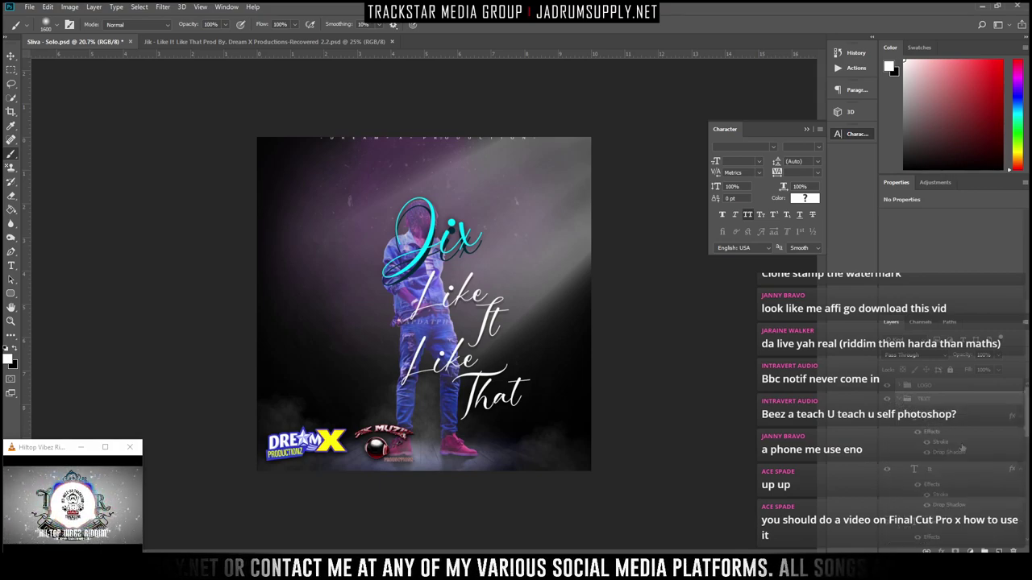
{"action": "left_click", "coordinate": [939, 422]}
{"action": "left_click", "coordinate": [940, 424]}
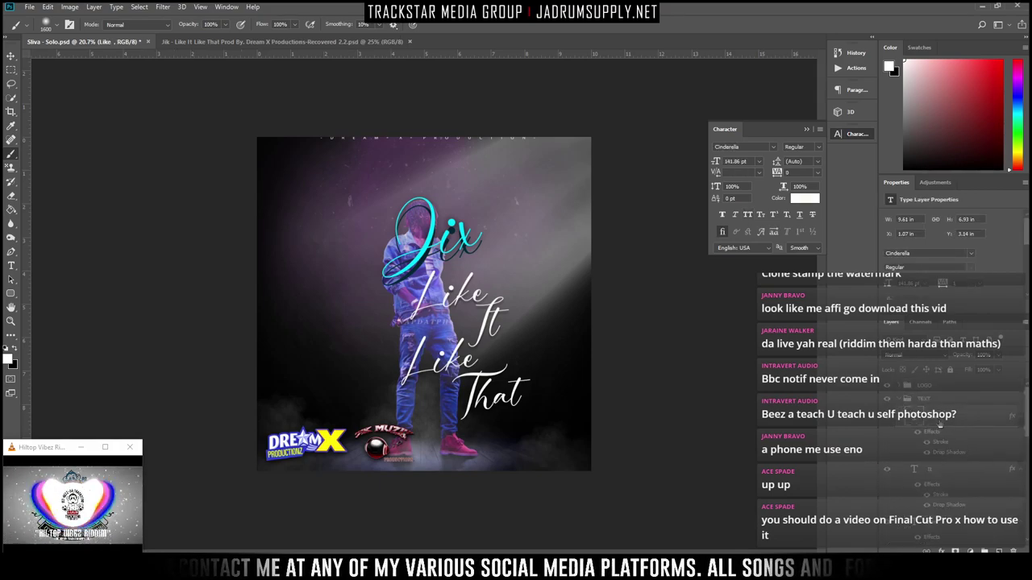
{"action": "key", "text": "Delete"}
{"action": "key", "text": "Delete"}
{"action": "key", "text": "Delete"}
{"action": "key", "text": "Delete"}
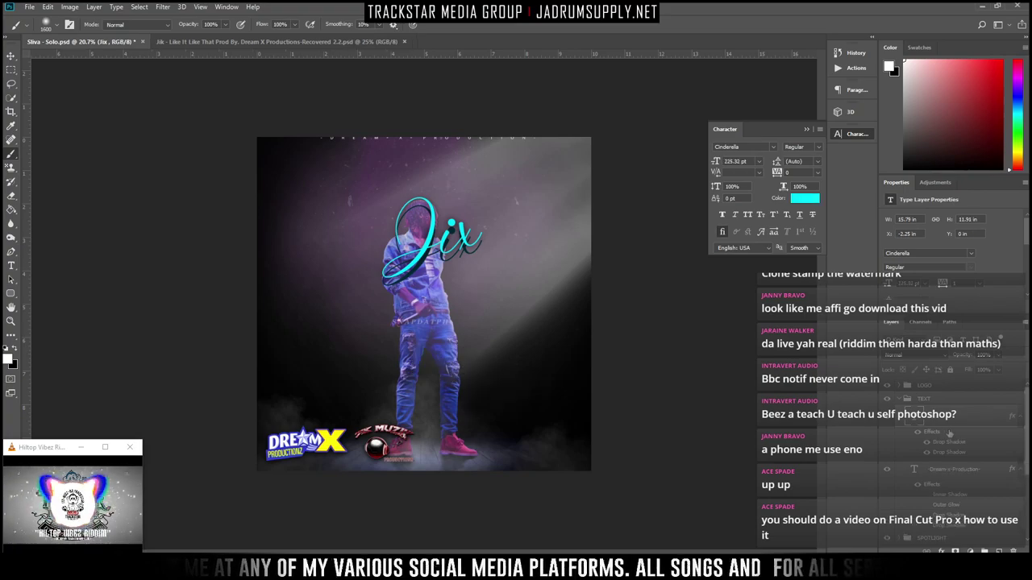
{"action": "key", "text": "Delete"}
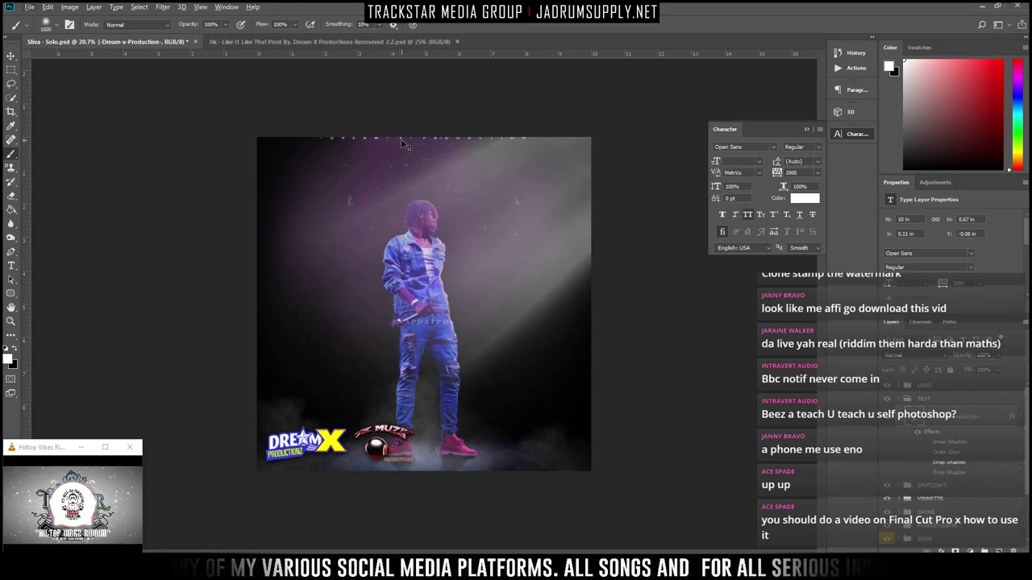
Move the DREAM-X-PRODUCTION line down so it sits fully inside the upper edge of the artwork
{"action": "key", "text": "ctrl+minus"}
{"action": "key", "text": "ctrl+0"}
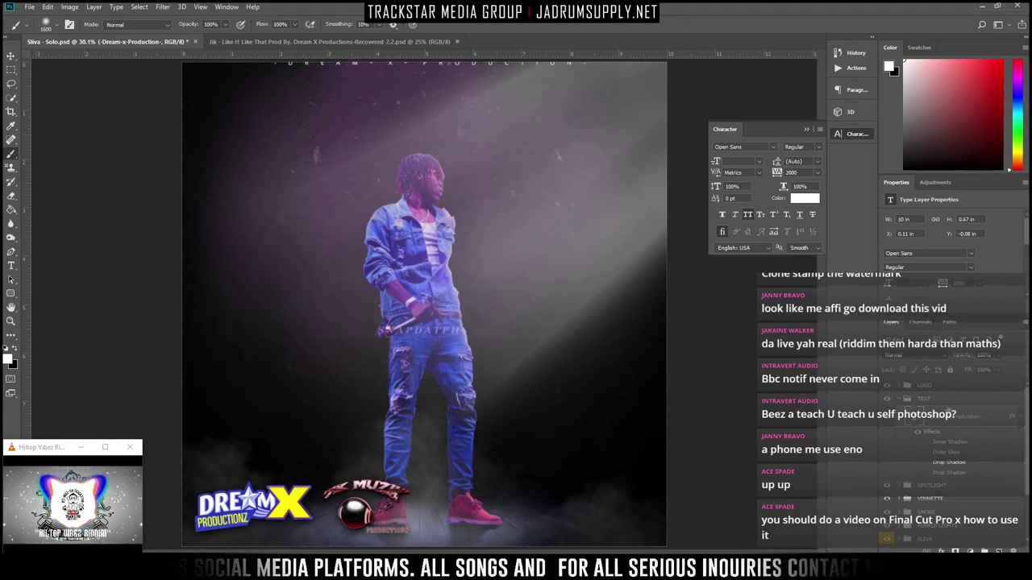
{"action": "key", "text": "ctrl+t"}
{"action": "left_click_drag", "start_coordinate": [481, 87], "coordinate": [472, 79]}
{"action": "key", "text": "Return"}
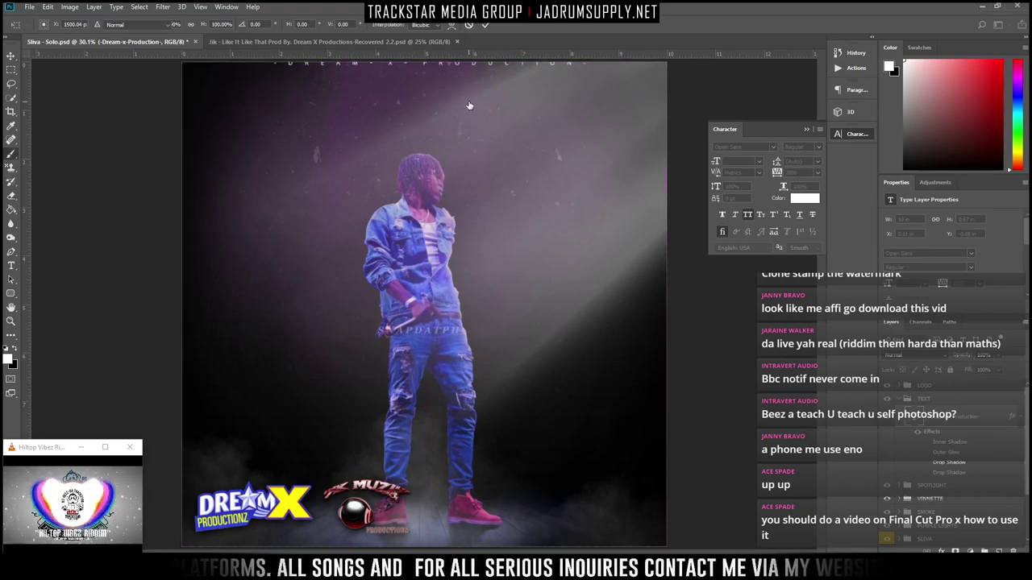
{"action": "key", "text": "b"}
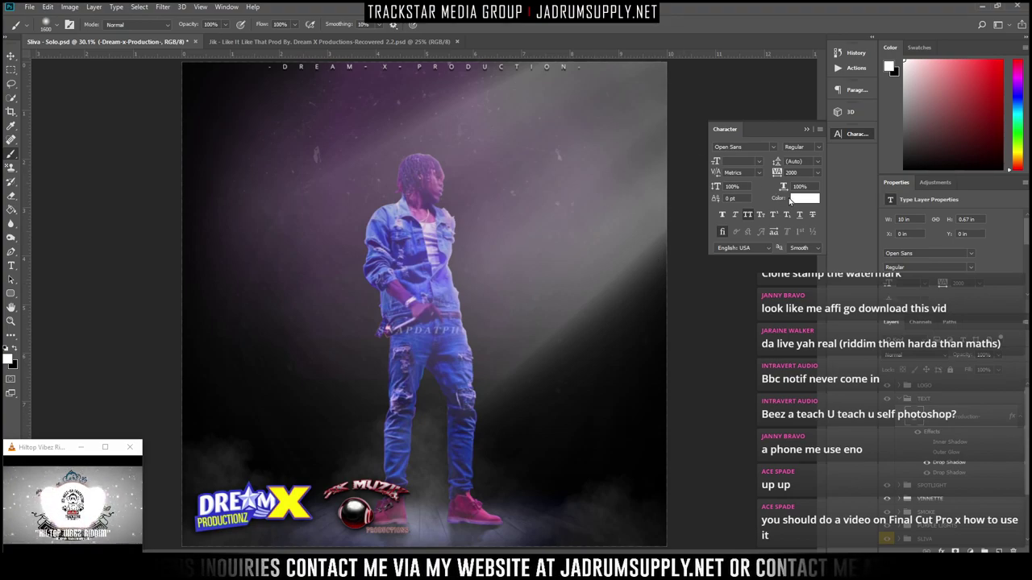
Set the DREAM-X-PRODUCTION line's font size to 12 pt
{"action": "key", "text": "t"}
{"action": "left_click", "coordinate": [331, 68]}
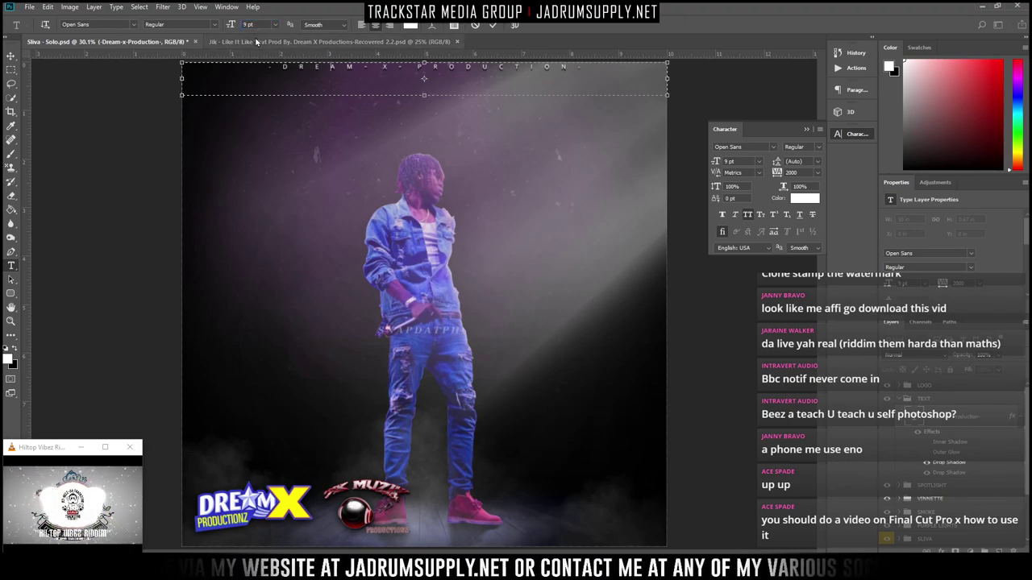
{"action": "key", "text": "ctrl+Return"}
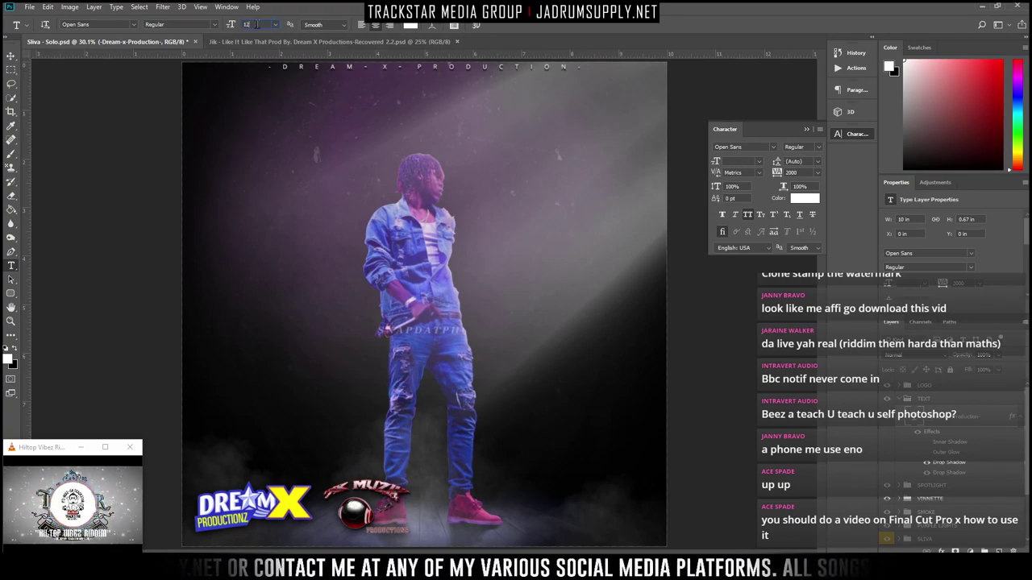
{"action": "left_click", "coordinate": [257, 24]}
{"action": "type", "text": "12"}
{"action": "key", "text": "Return"}
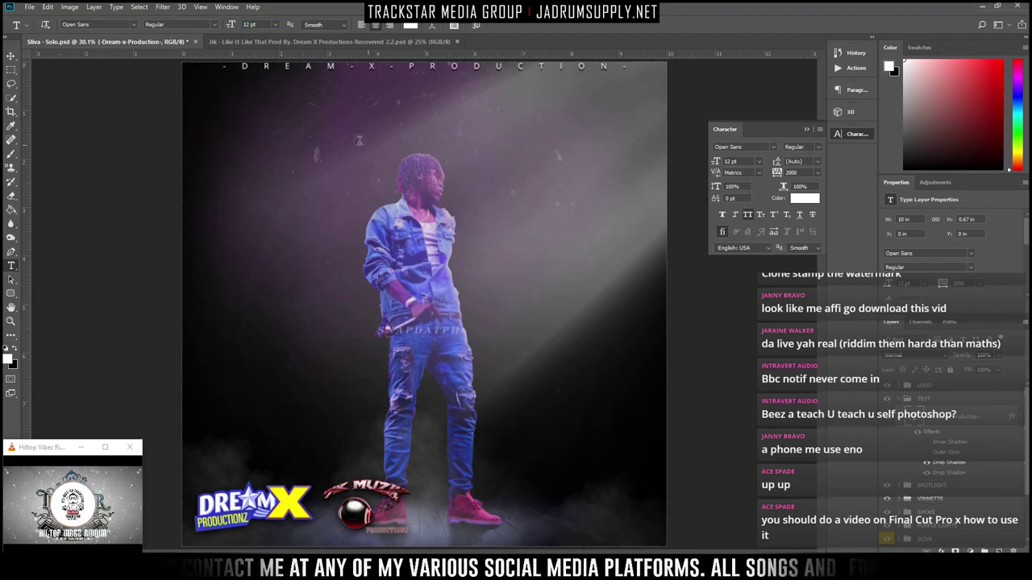
Try Agency FB on the DREAM-X-PRODUCTION line, switch its font to BankGothic Regular, and move the line slightly down
{"action": "left_click", "coordinate": [110, 25]}
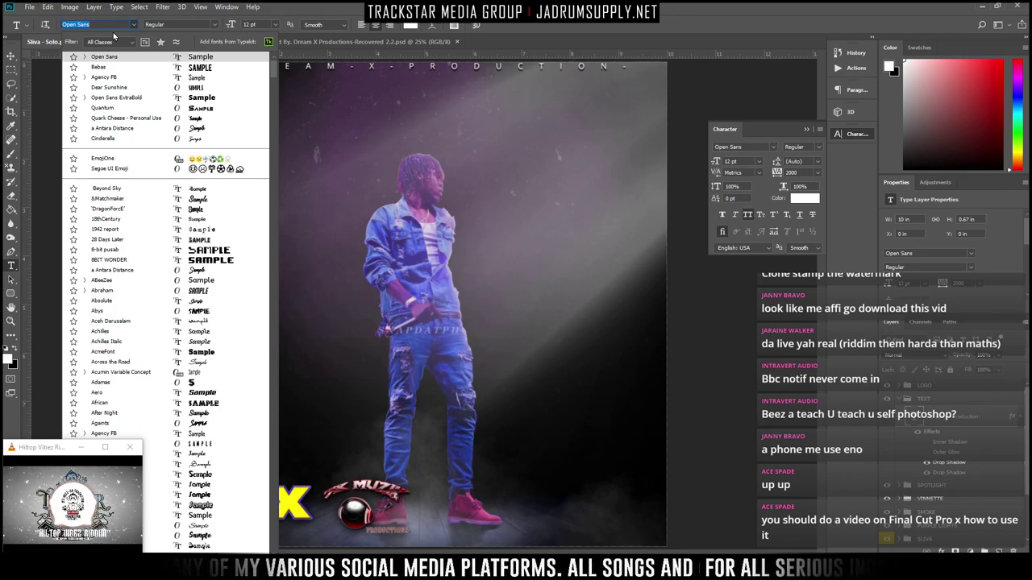
{"action": "type", "text": "agenc"}
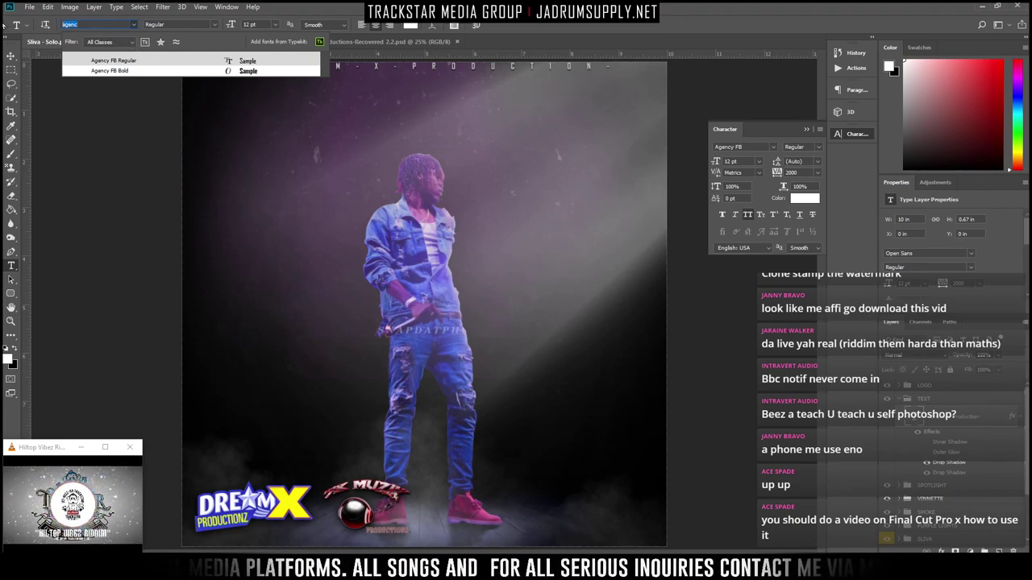
{"action": "type", "text": "bank gothi"}
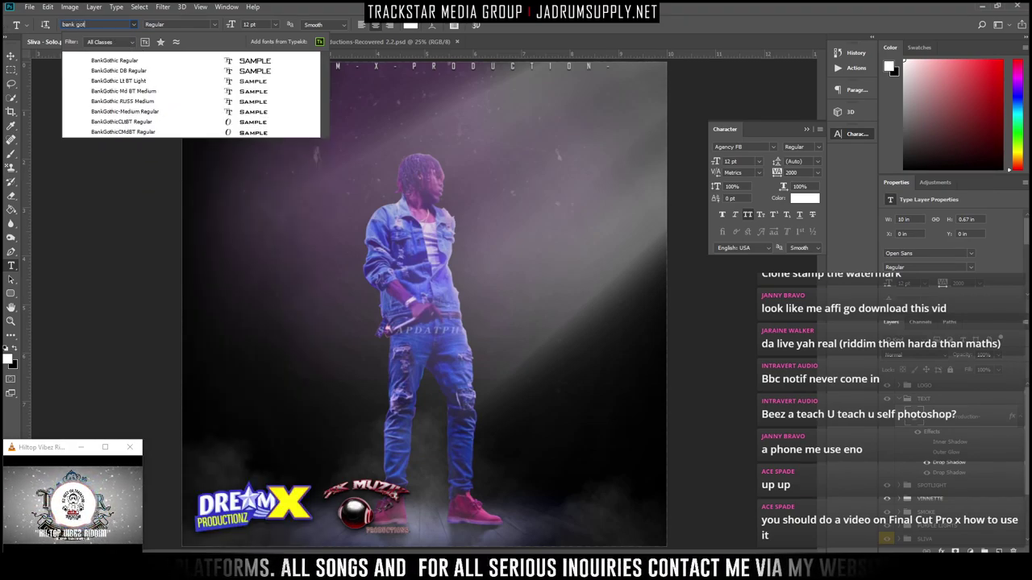
{"action": "left_click", "coordinate": [181, 65]}
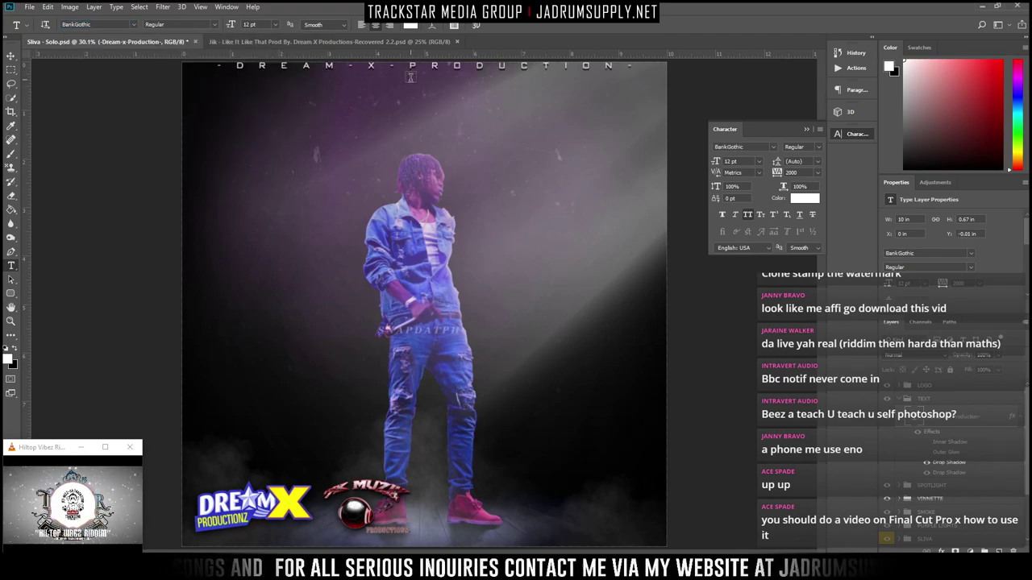
{"action": "left_click_drag", "start_coordinate": [411, 78], "coordinate": [413, 85]}
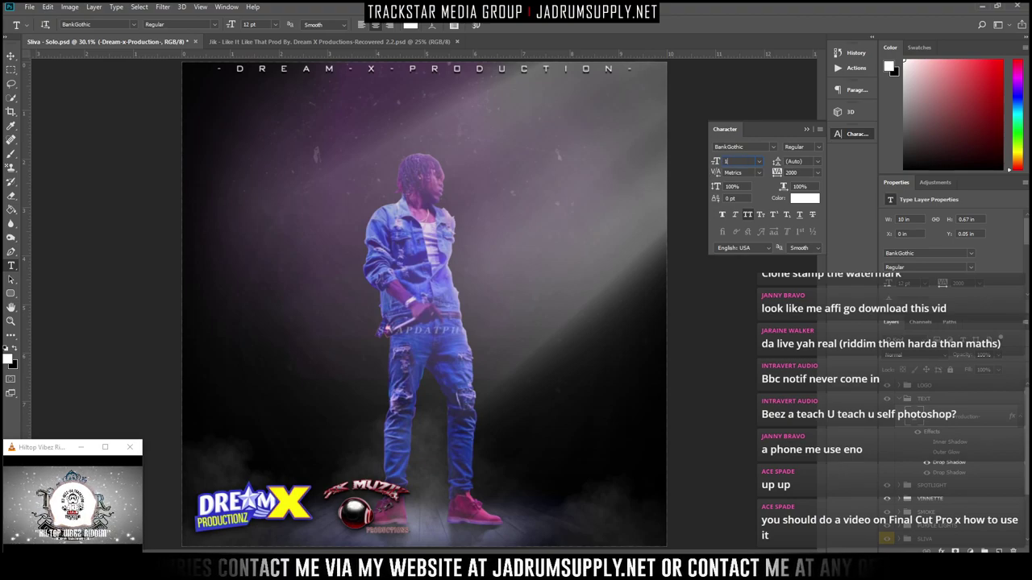
Reduce the DREAM-X-PRODUCTION line's font size, trying 10 pt and settling on 8 pt
{"action": "type", "text": "0"}
{"action": "key", "text": "Return"}
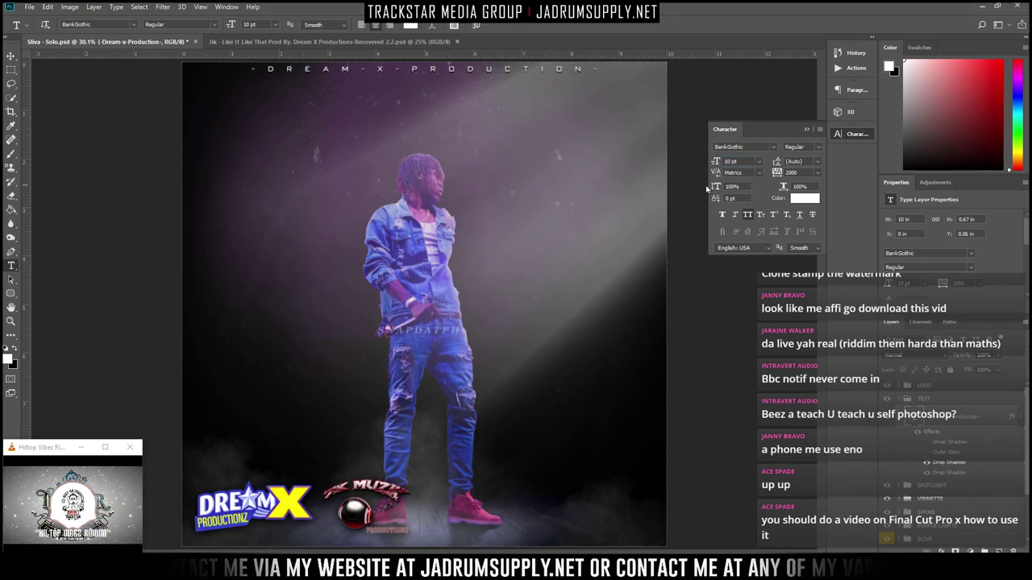
{"action": "left_click_drag", "start_coordinate": [743, 164], "coordinate": [713, 171]}
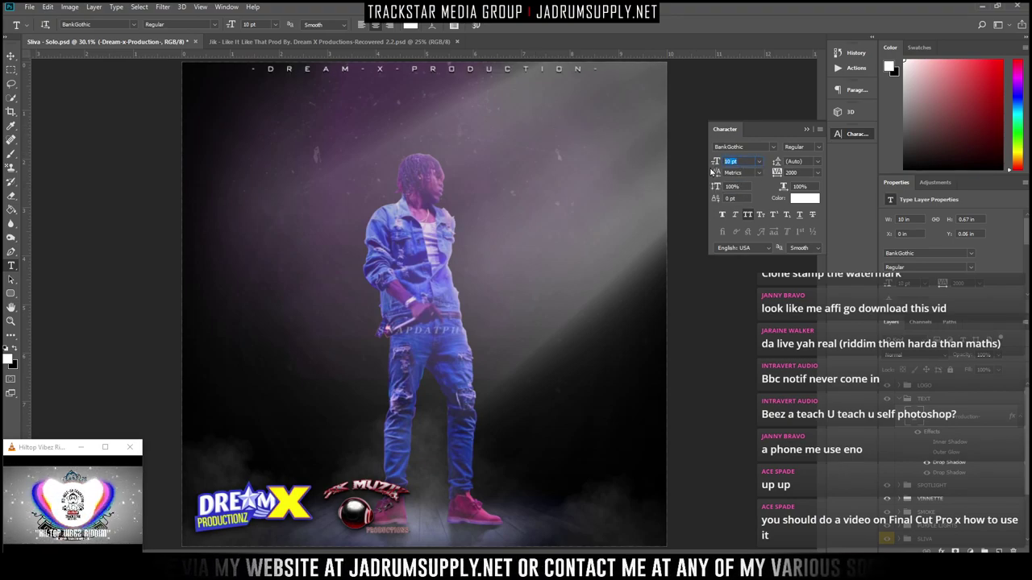
{"action": "type", "text": "8"}
{"action": "key", "text": "Return"}
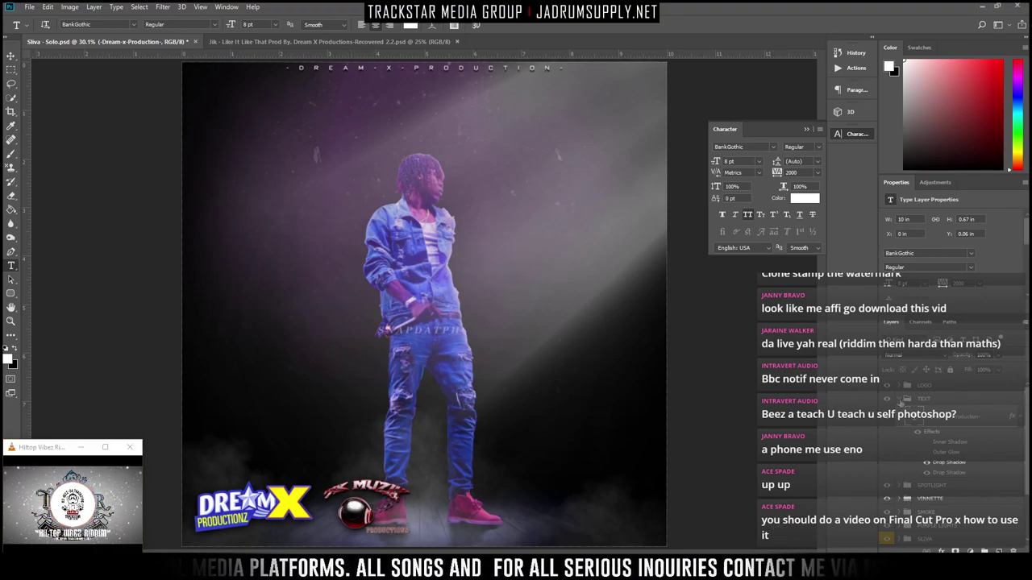
Collapse the TEXT group and delete the Jik Muzik Logo layer from the LOGO group
{"action": "left_click", "coordinate": [903, 399]}
{"action": "left_click", "coordinate": [897, 386]}
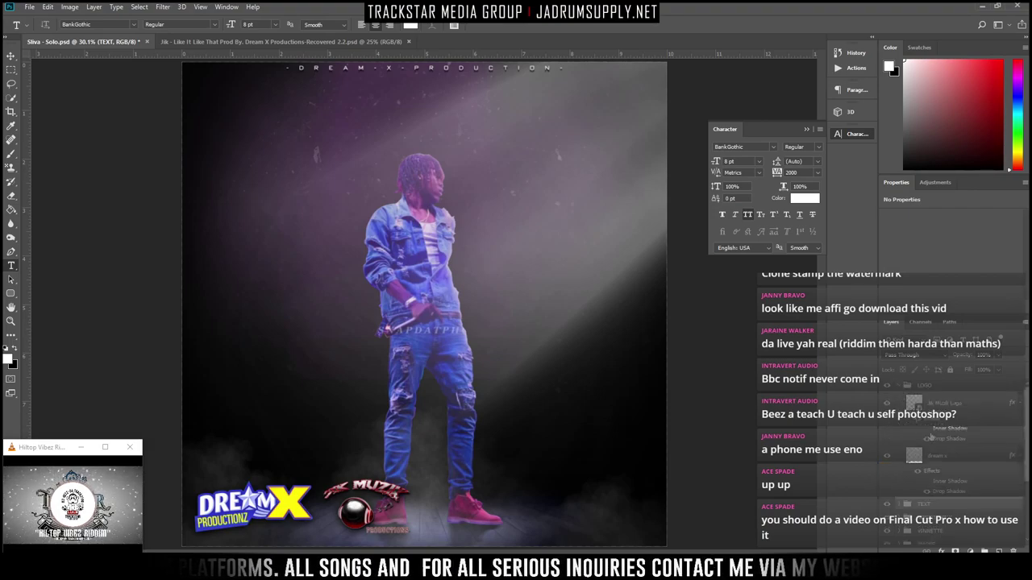
{"action": "left_click", "coordinate": [945, 458]}
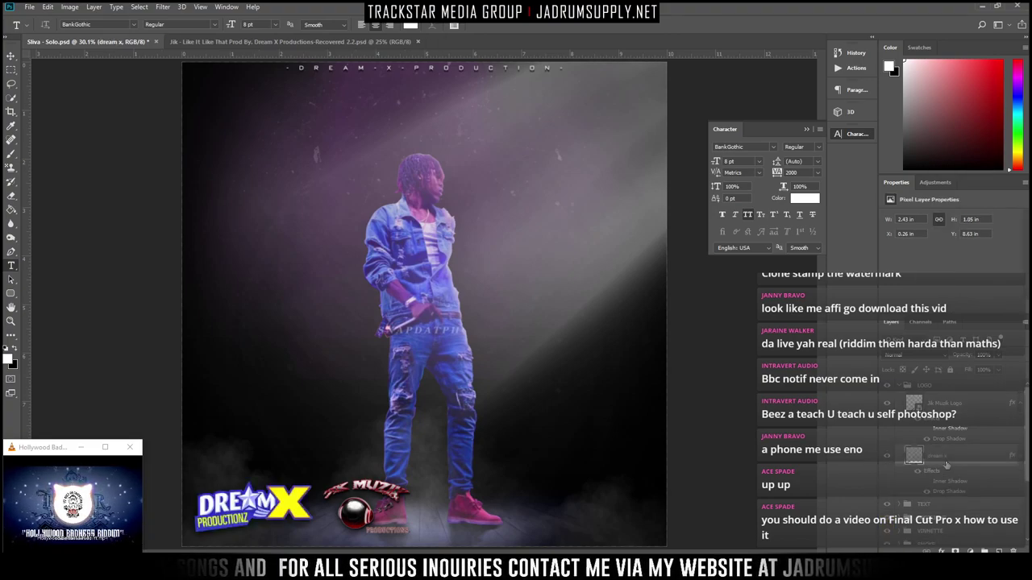
{"action": "left_click", "coordinate": [967, 412]}
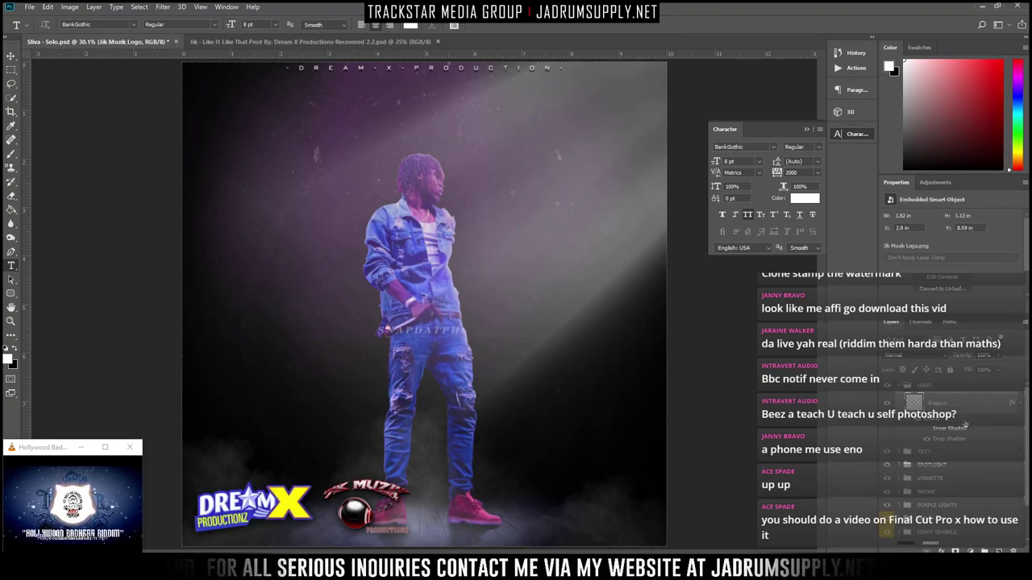
{"action": "key", "text": "Delete"}
Move the Dream X logo flush into the lower-left corner of the artwork
{"action": "key", "text": "ctrl+t"}
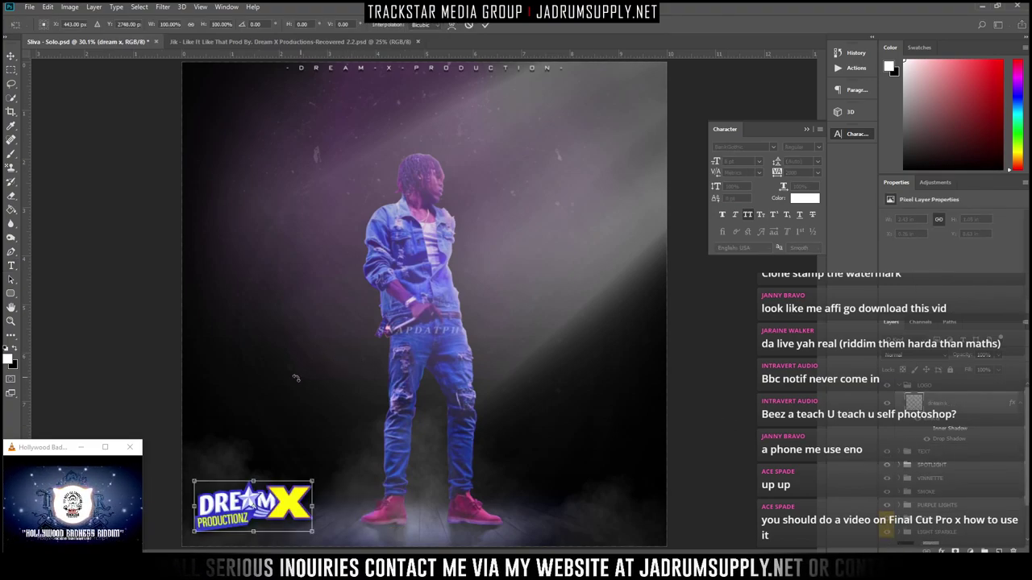
{"action": "mouse_move", "coordinate": [273, 510]}
{"action": "left_mouse_down"}
{"action": "mouse_move", "coordinate": [268, 526]}
{"action": "mouse_move", "coordinate": [282, 507]}
{"action": "left_mouse_up"}
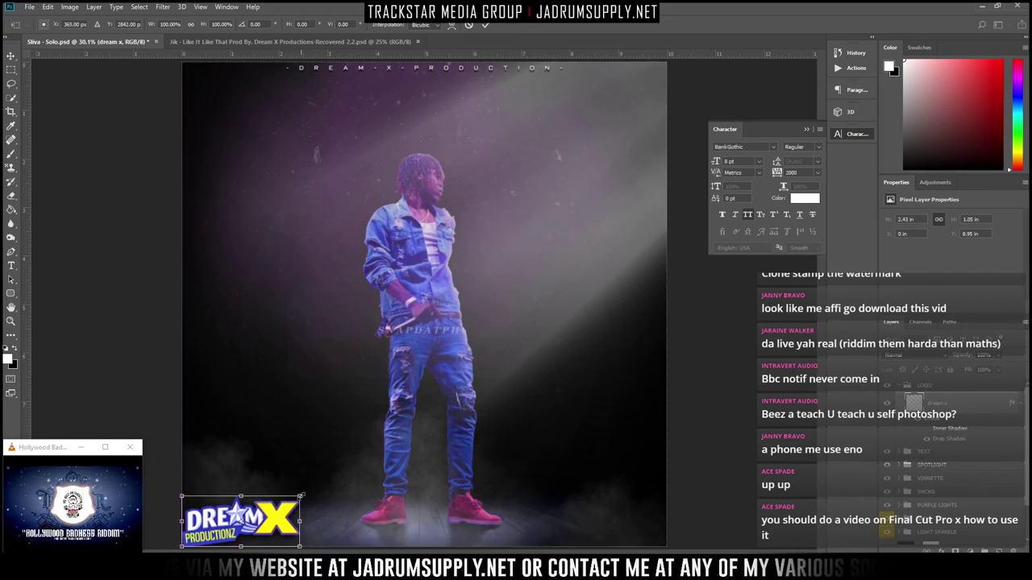
{"action": "key", "text": "Return"}
{"action": "key", "text": "t"}
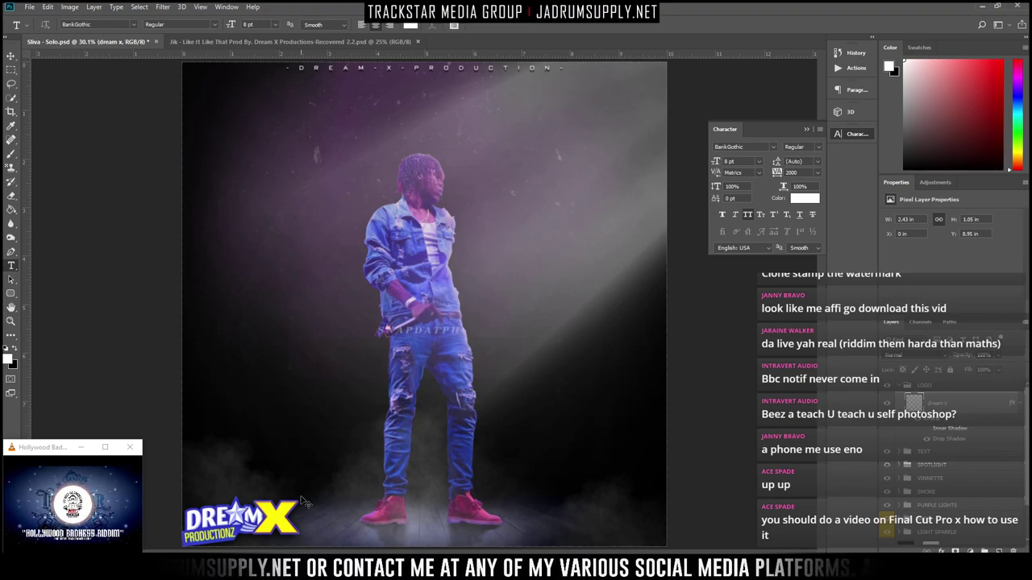
Nudge the Dream X logo right and up to leave a small margin, at X 0.11 in and Y 8.83 in
{"action": "key", "text": "ctrl+shift+Right"}
{"action": "key", "text": "ctrl+shift+Up"}
{"action": "key", "text": "ctrl+Right"}
{"action": "key", "text": "ctrl+Right"}
{"action": "key", "text": "ctrl+Right"}
{"action": "key", "text": "ctrl+Right"}
{"action": "key", "text": "ctrl+Right"}
{"action": "key", "text": "ctrl+Up"}
{"action": "key", "text": "ctrl+Up"}
{"action": "key", "text": "ctrl+Up"}
{"action": "key", "text": "ctrl+Up"}
{"action": "key", "text": "ctrl+Up"}
{"action": "key", "text": "ctrl+Up"}
{"action": "key", "text": "ctrl+Up"}
{"action": "key", "text": "ctrl+Up"}
{"action": "key", "text": "ctrl+Up"}
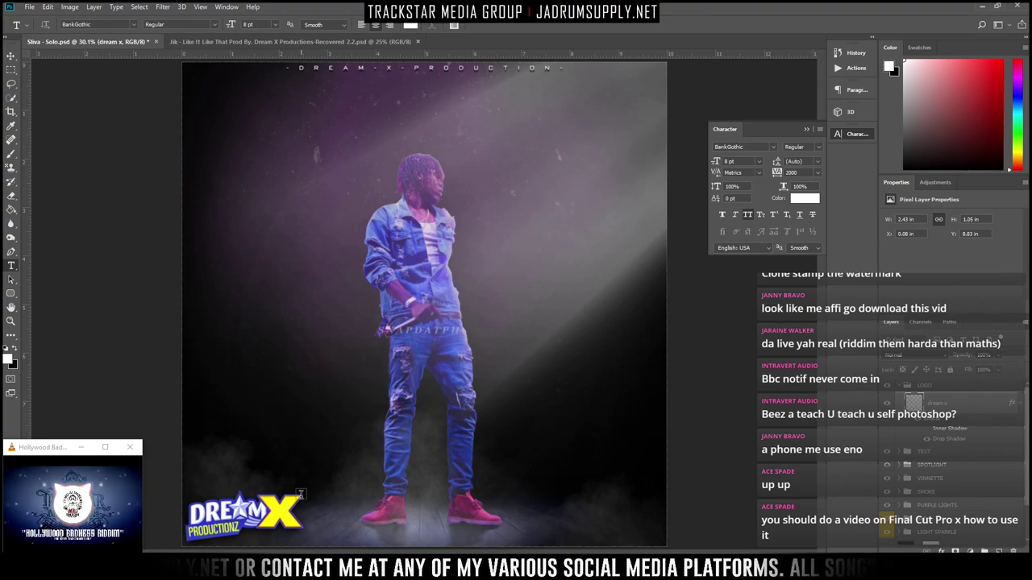
{"action": "key", "text": "ctrl+Right"}
{"action": "key", "text": "ctrl+Right"}
{"action": "key", "text": "ctrl+Right"}
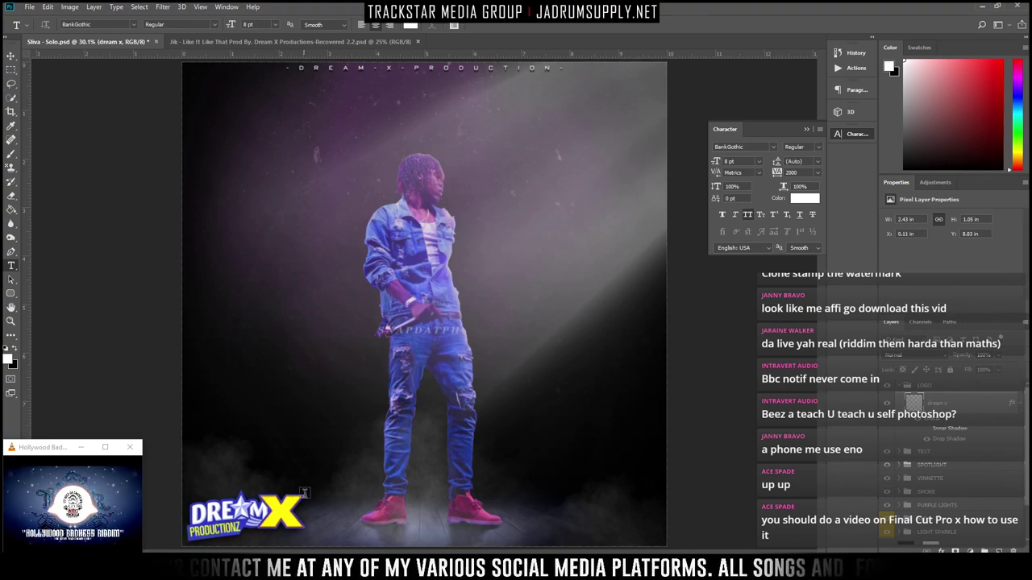
Scale the Dream X logo down to about 79%, keeping its lower-left corner in place
{"action": "key", "text": "ctrl+t"}
{"action": "left_click_drag", "start_coordinate": [305, 491], "coordinate": [279, 505]}
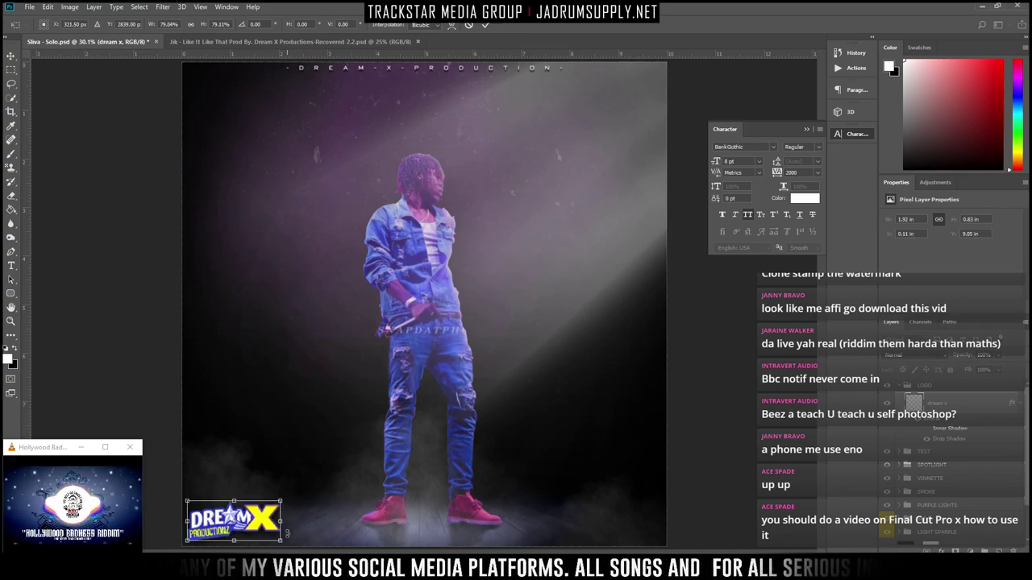
{"action": "key", "text": "Return"}
{"action": "key", "text": "t"}
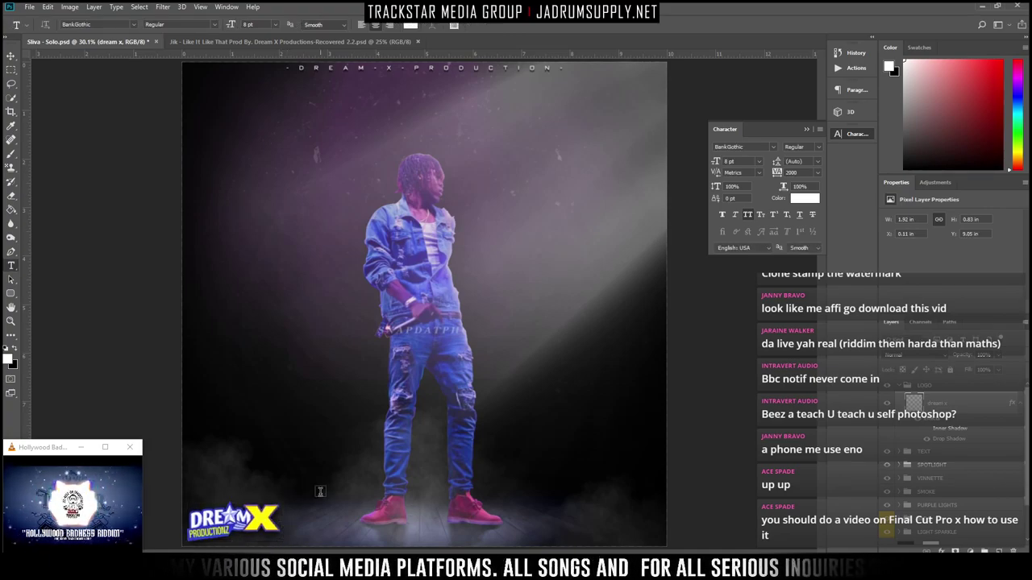
{"action": "scroll", "coordinate": [493, 351], "scroll_direction": "up", "scroll_amount": 2}
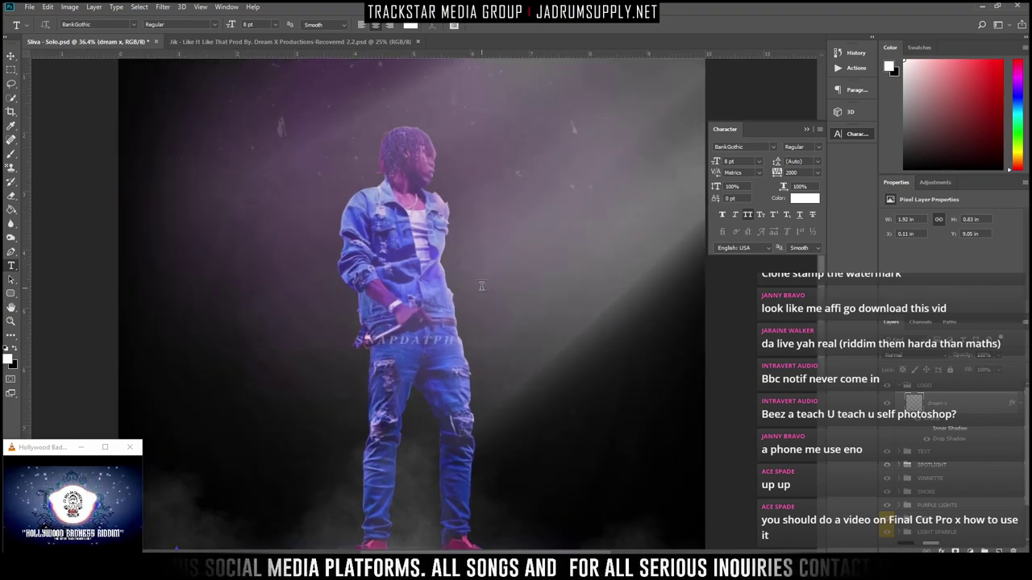
{"action": "scroll", "coordinate": [547, 265], "scroll_direction": "down", "scroll_amount": 2}
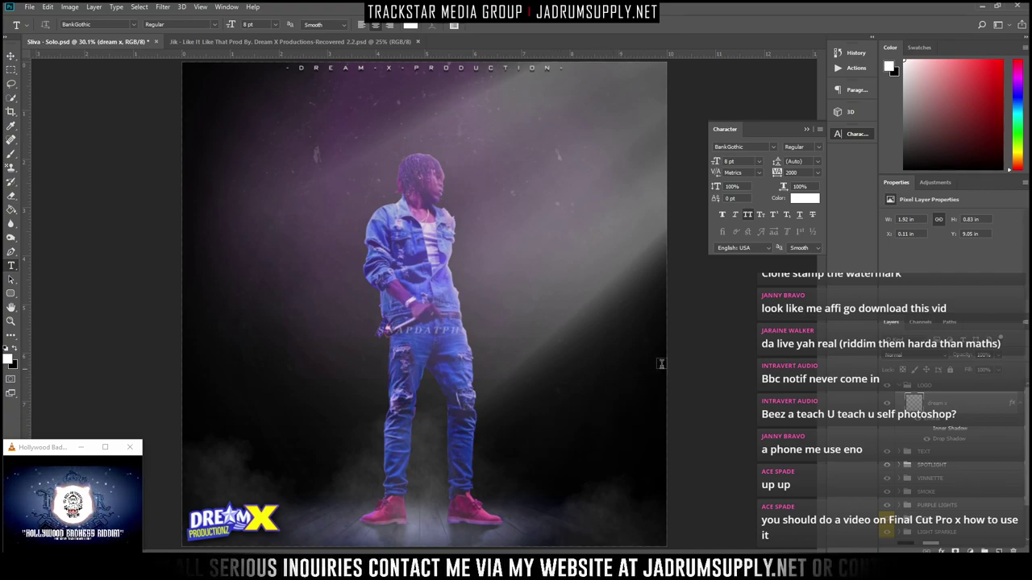
{"action": "scroll", "coordinate": [527, 296], "scroll_direction": "down", "scroll_amount": 1}
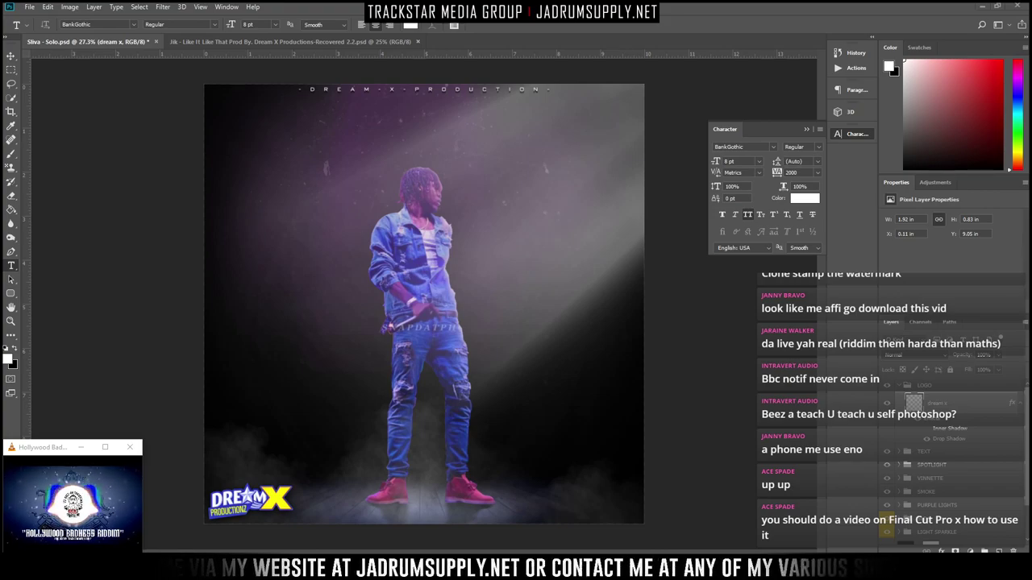
Switch to Chrome and run a Google image search for "stage curtain png"
{"action": "left_click_drag", "start_coordinate": [1030, 339], "coordinate": [542, 2]}
{"action": "left_click", "coordinate": [554, 29]}
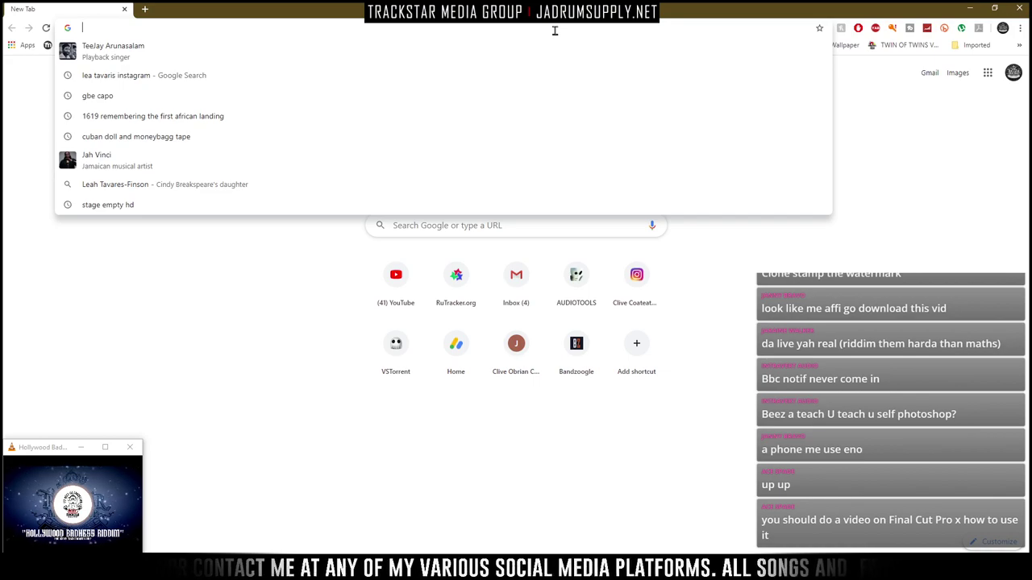
{"action": "type", "text": "stage "}
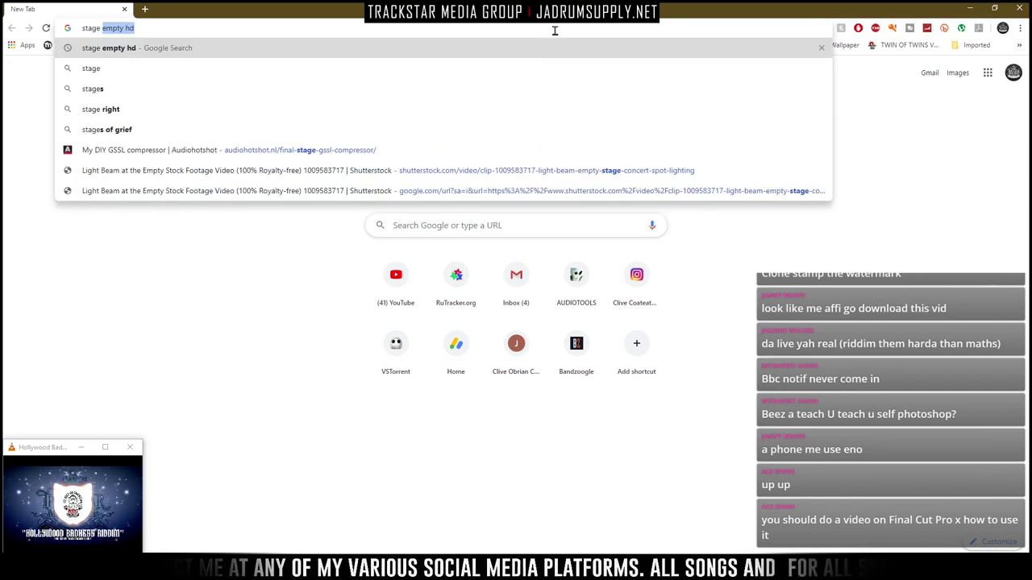
{"action": "type", "text": "curtai"}
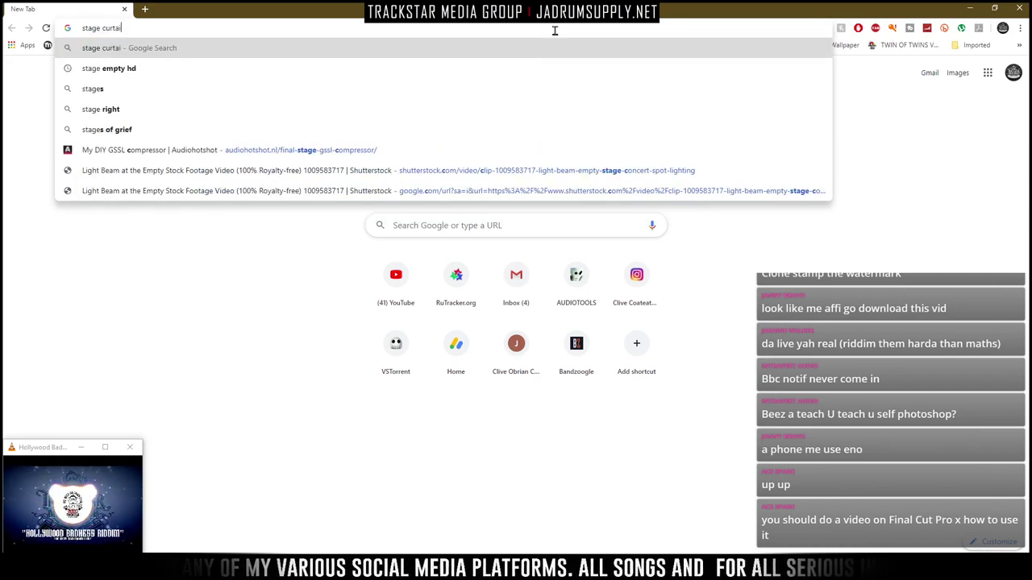
{"action": "type", "text": "n png"}
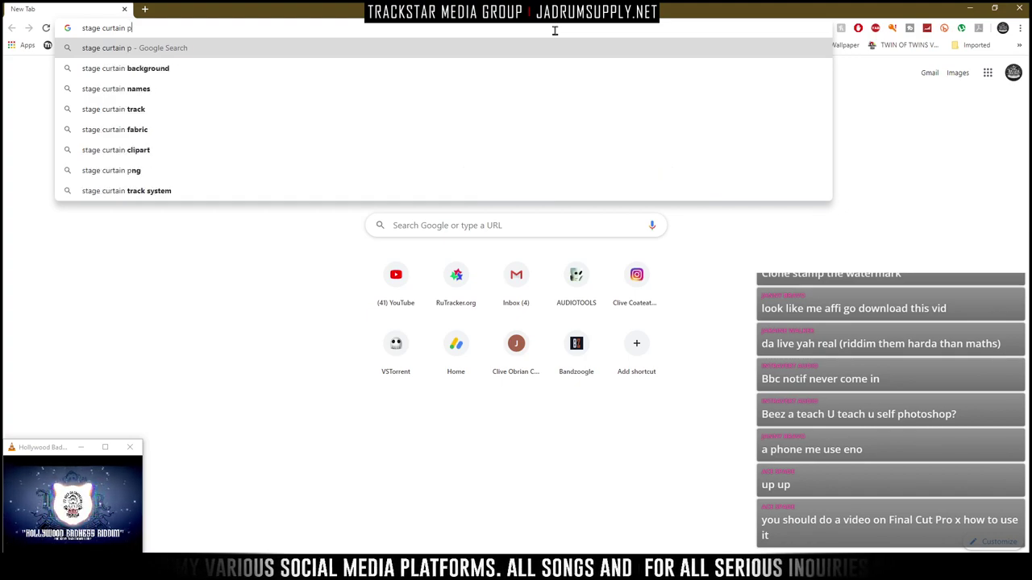
{"action": "key", "text": "Return"}
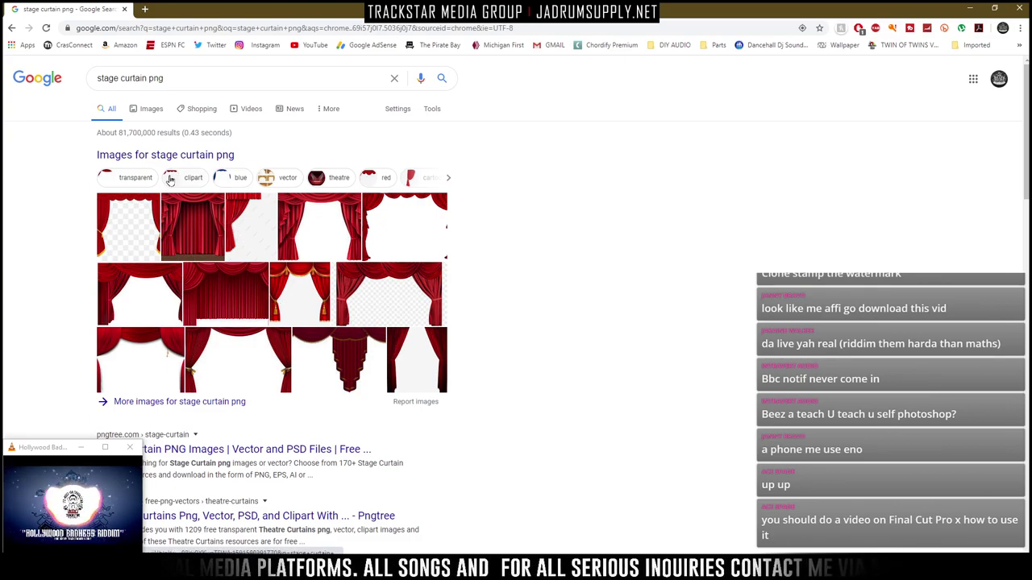
{"action": "left_click", "coordinate": [148, 109]}
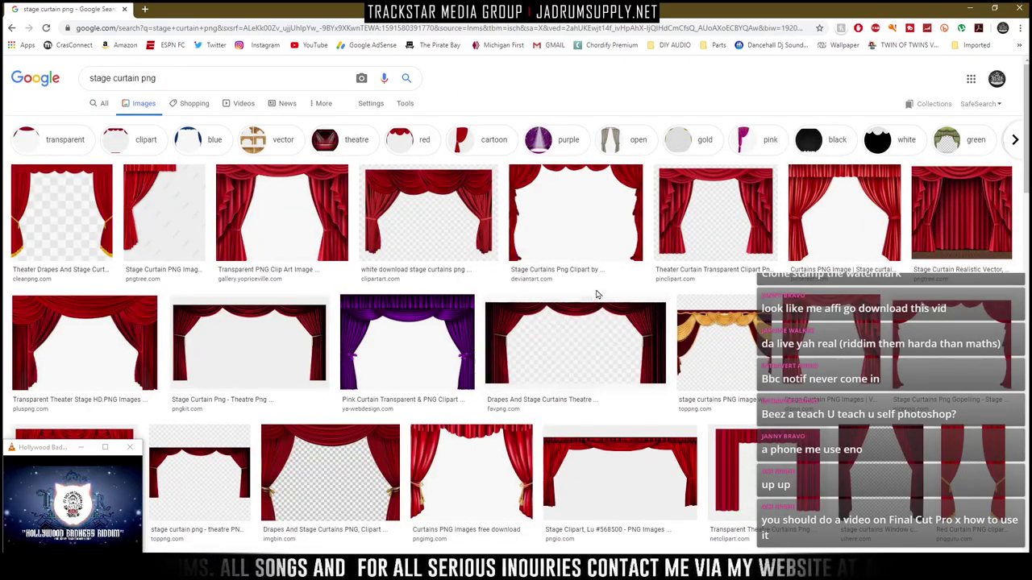
Preview the DeviantArt and clipartart.com curtain images and try to save the clipartart.com one as clipart-curtains-2
{"action": "left_click", "coordinate": [575, 216]}
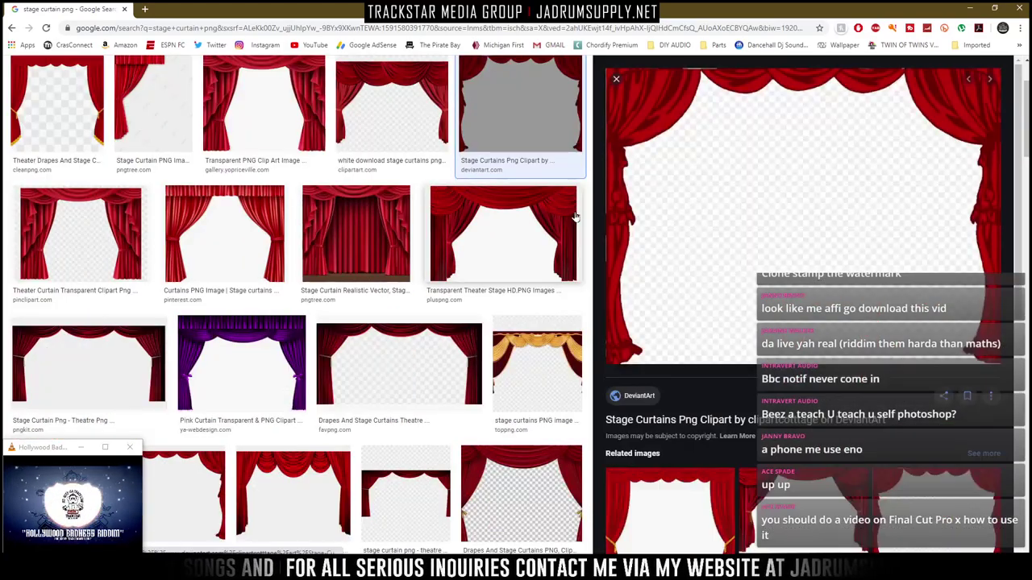
{"action": "left_click", "coordinate": [373, 124]}
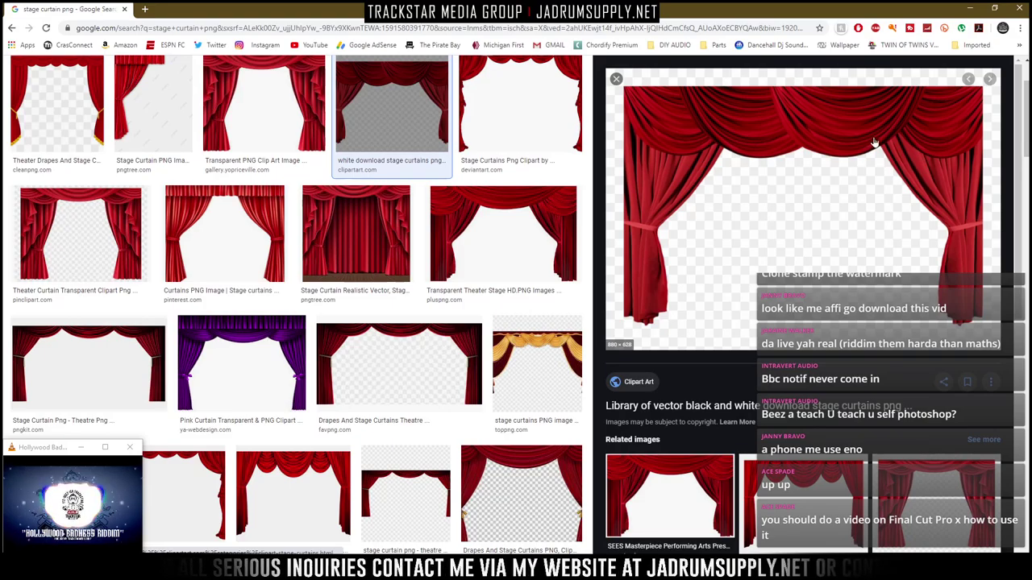
{"action": "right_click", "coordinate": [819, 141]}
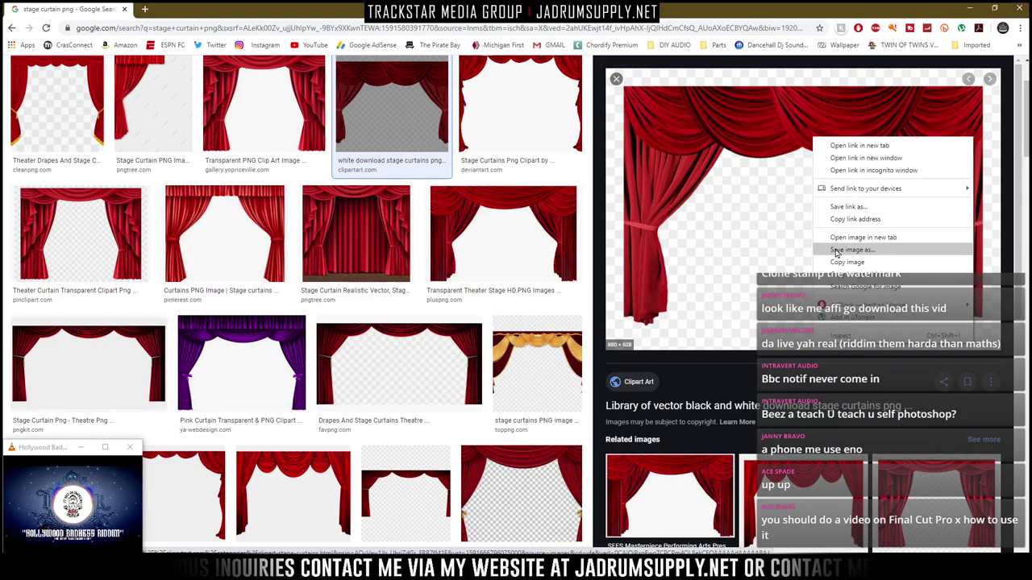
{"action": "left_click", "coordinate": [838, 247]}
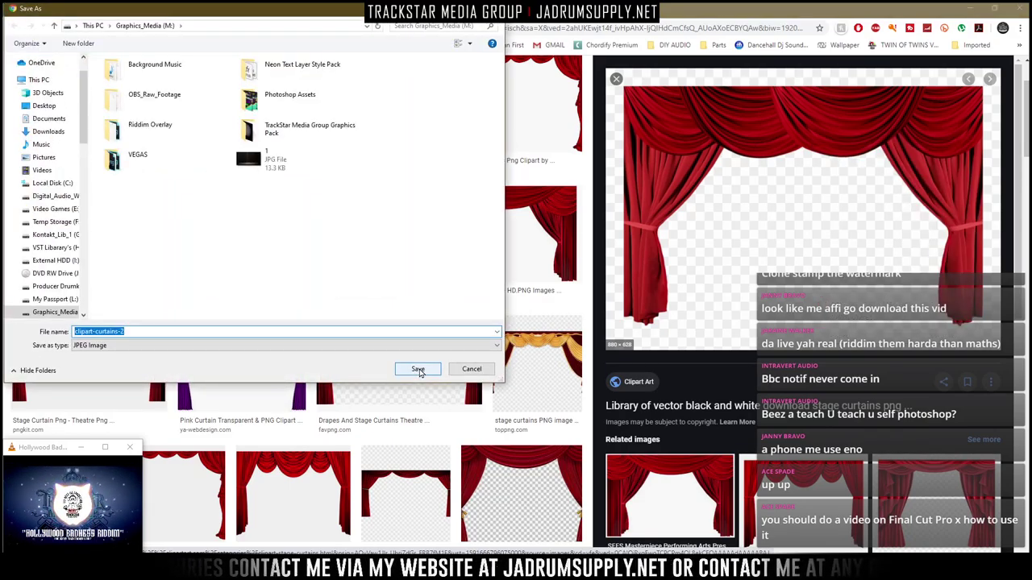
{"action": "left_click", "coordinate": [418, 369]}
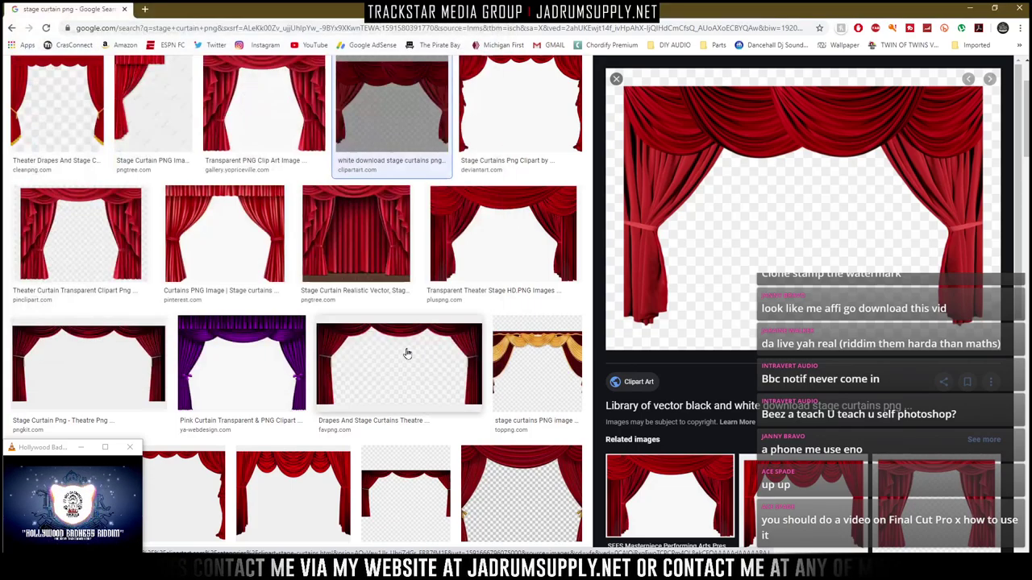
Compare other stage curtain results, previewing the Gallery Yopriceville, DeviantArt and FAVPNG images
{"action": "left_click", "coordinate": [281, 127]}
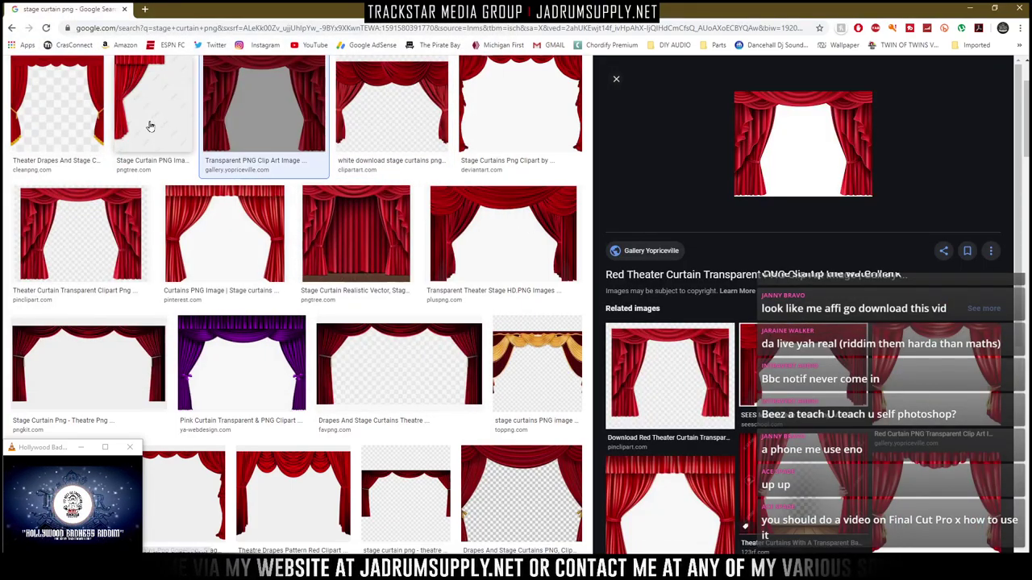
{"action": "left_click", "coordinate": [524, 104]}
{"action": "scroll", "coordinate": [382, 401], "scroll_direction": "down", "scroll_amount": 2}
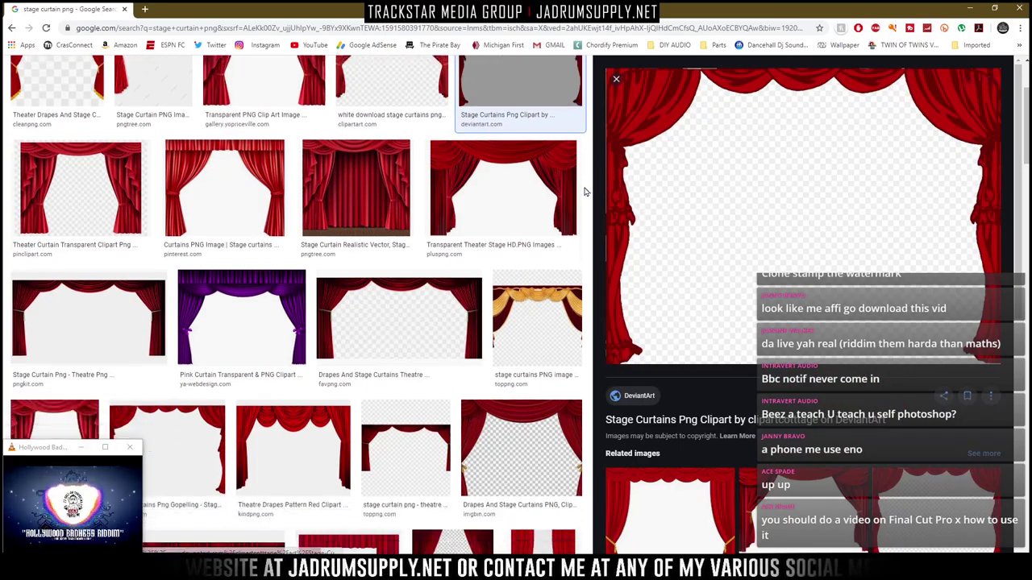
{"action": "left_click", "coordinate": [422, 287]}
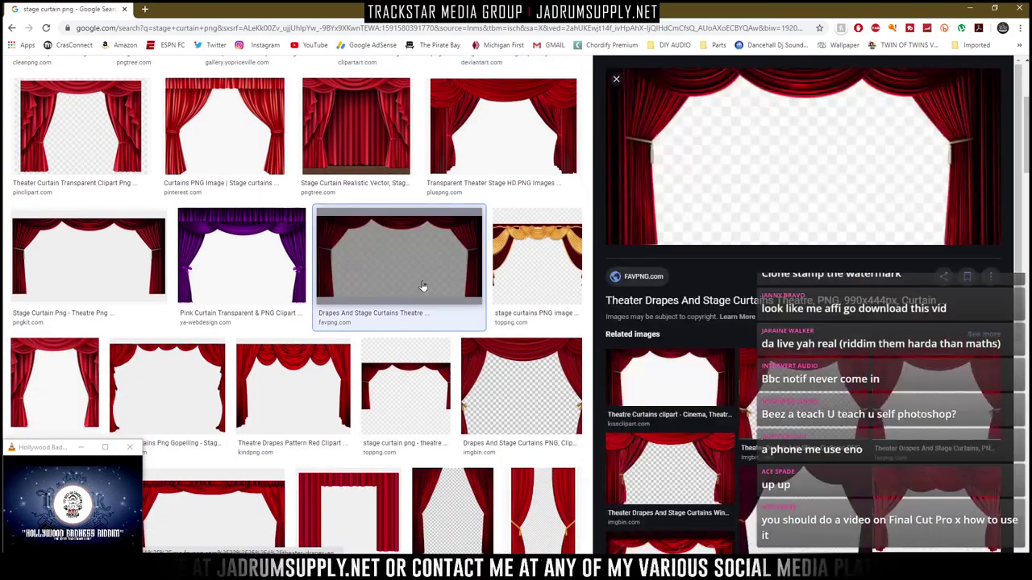
{"action": "scroll", "coordinate": [395, 270], "scroll_direction": "down", "scroll_amount": 2}
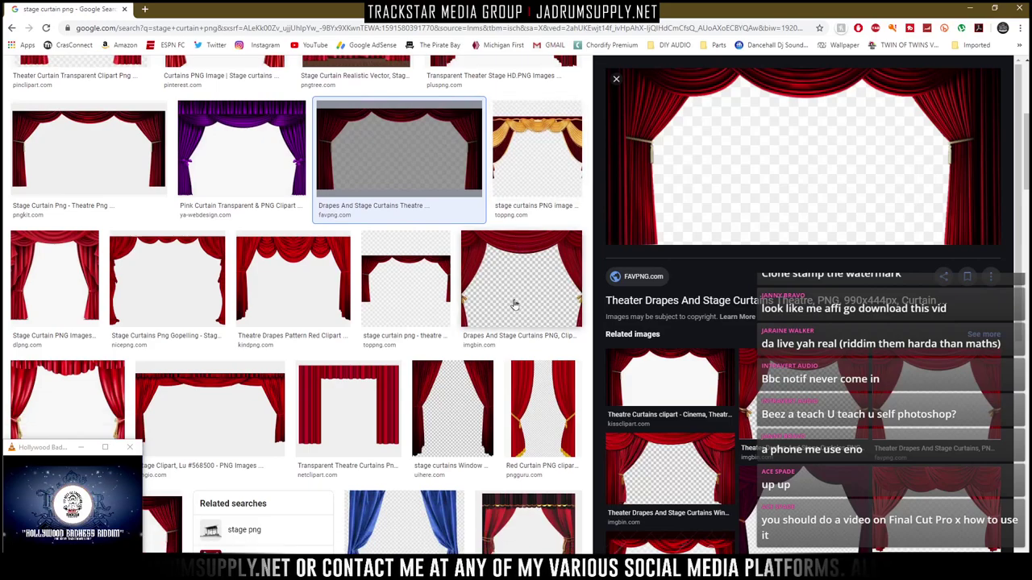
{"action": "scroll", "coordinate": [515, 304], "scroll_direction": "down", "scroll_amount": 1}
Open the PNGio luxury stage curtains image and save it to the Graphics_Media (M:) drive
{"action": "left_click", "coordinate": [184, 344]}
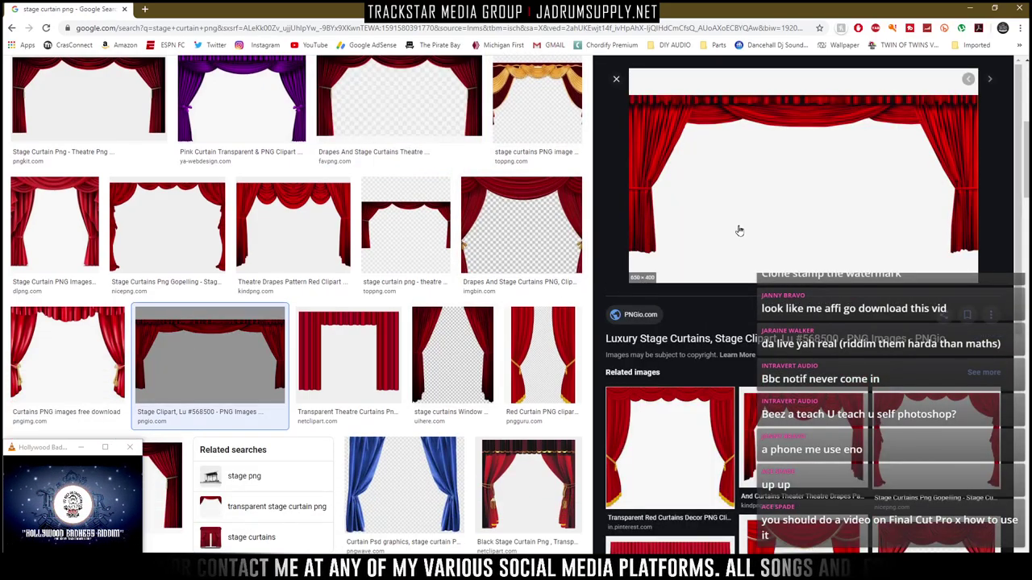
{"action": "right_click", "coordinate": [793, 220]}
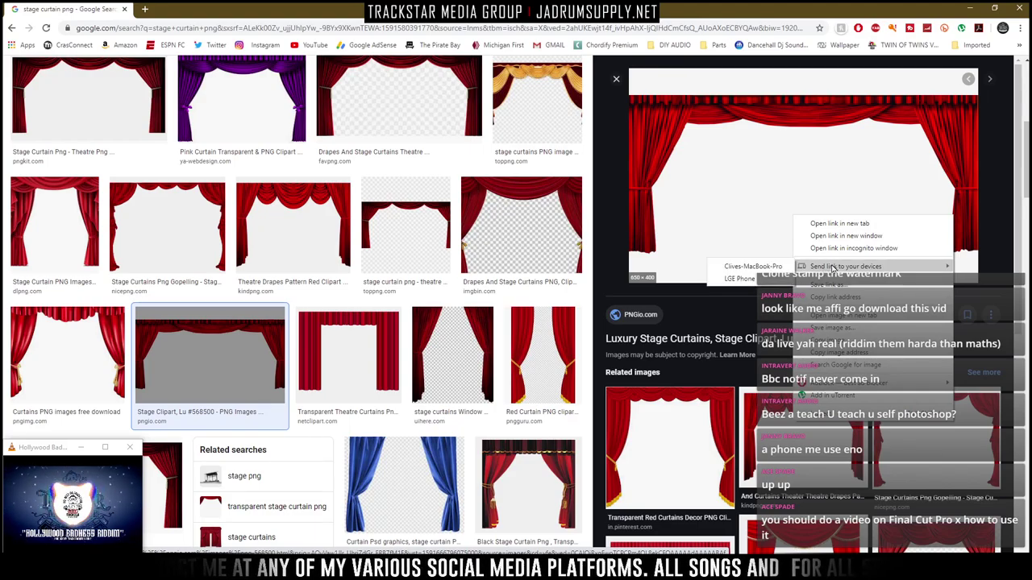
{"action": "mouse_move", "coordinate": [838, 266]}
{"action": "left_click", "coordinate": [838, 327]}
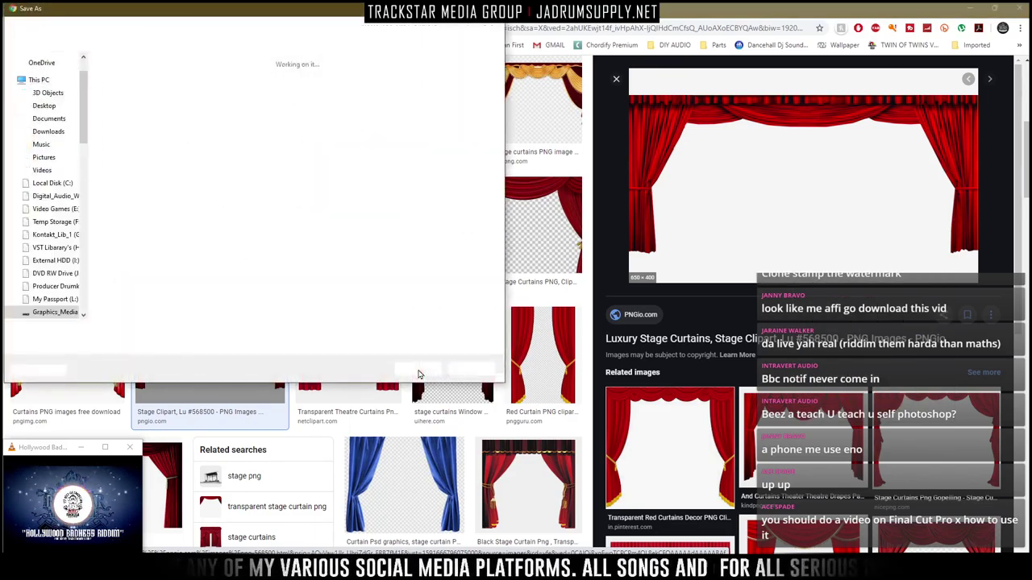
{"action": "left_click", "coordinate": [417, 370]}
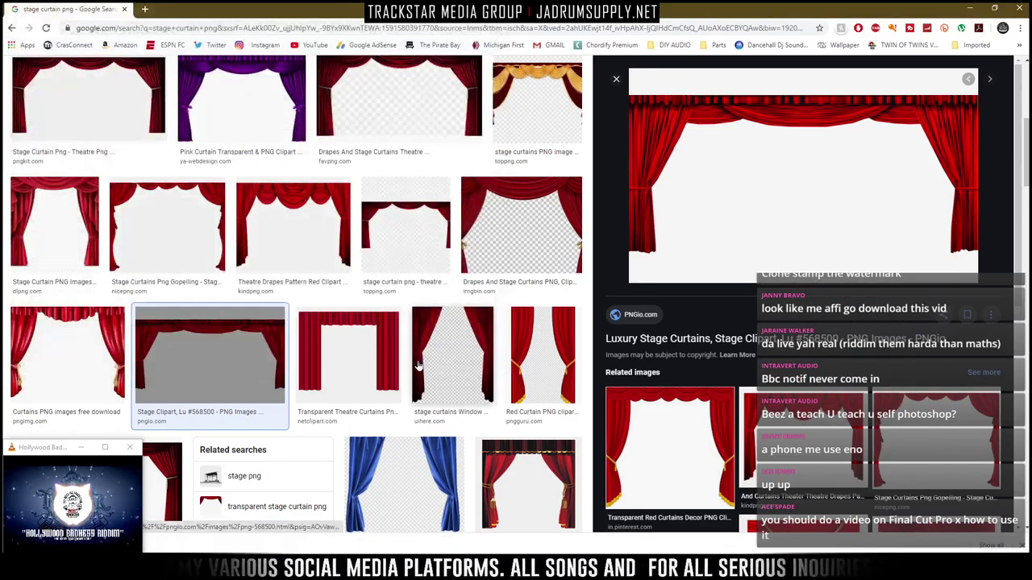
Shrink the browser window and try to place the downloaded curtain file directly into the Sliva - Solo artwork
{"action": "double_click", "coordinate": [361, 11]}
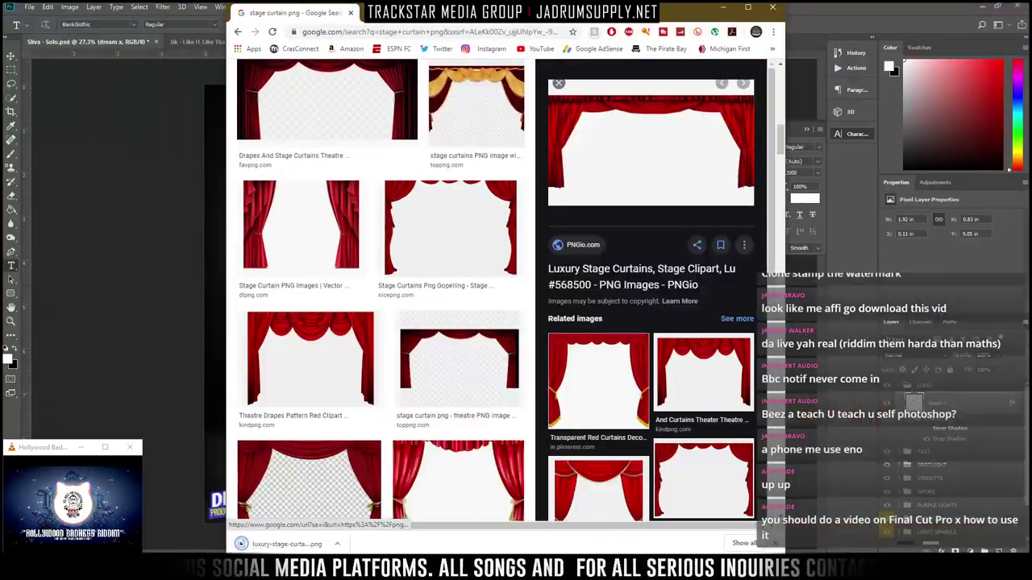
{"action": "left_click_drag", "start_coordinate": [289, 548], "coordinate": [201, 416]}
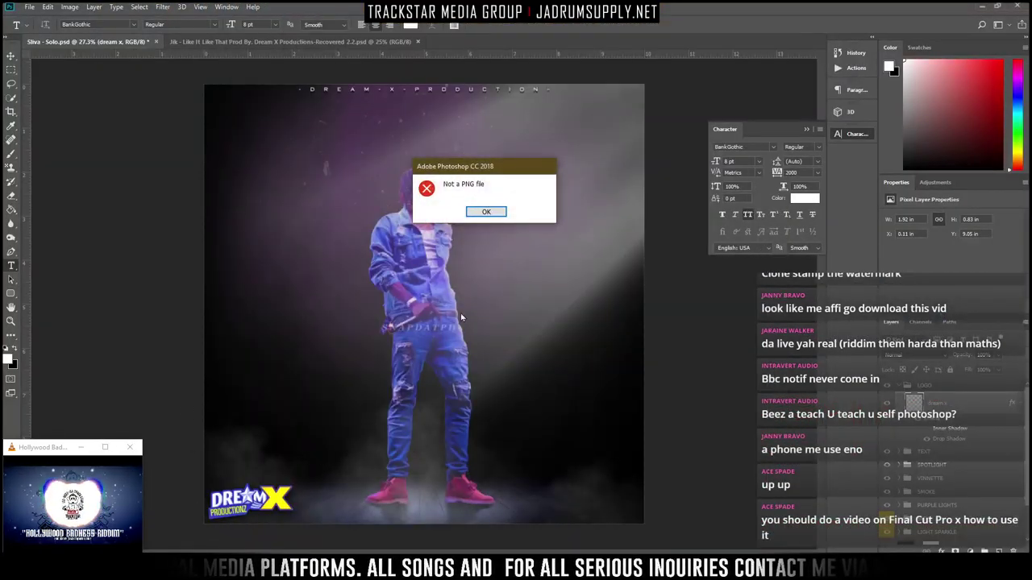
{"action": "left_click", "coordinate": [486, 212]}
Show the downloaded curtain file in its folder and convert it to PNG with Pixillion, keeping the same output folder
{"action": "key", "text": "alt+Tab"}
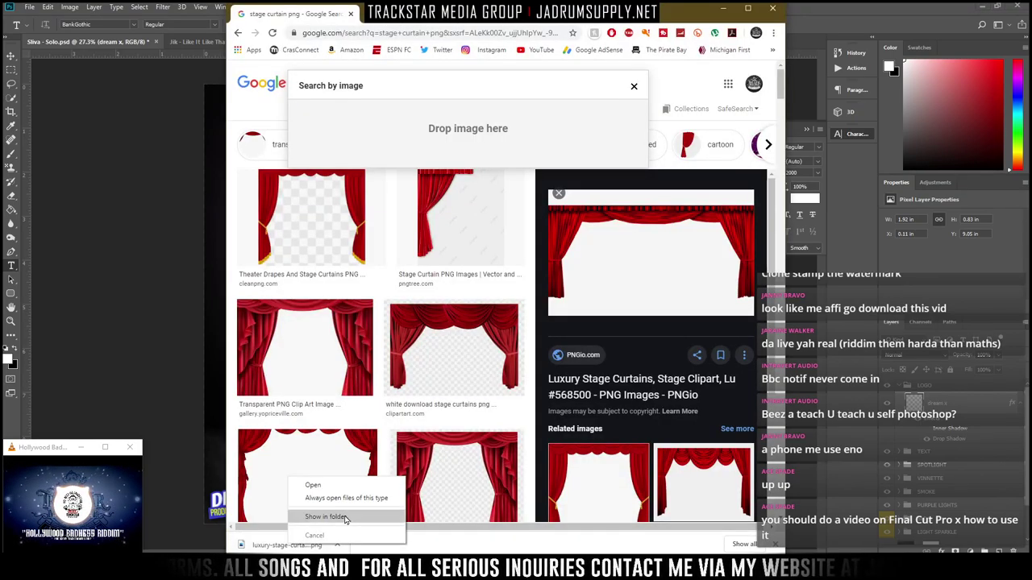
{"action": "left_click", "coordinate": [315, 517]}
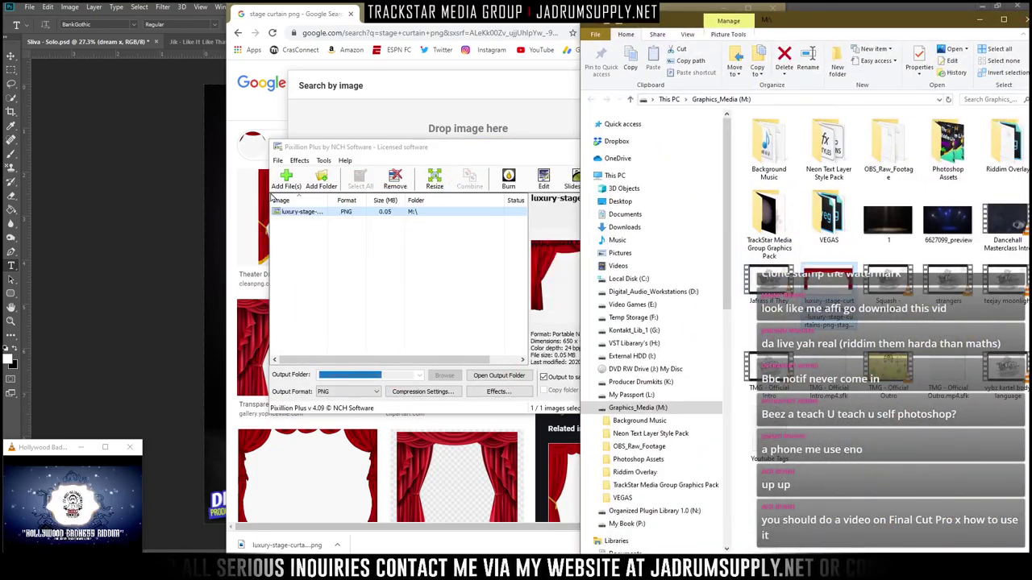
{"action": "left_click", "coordinate": [565, 387]}
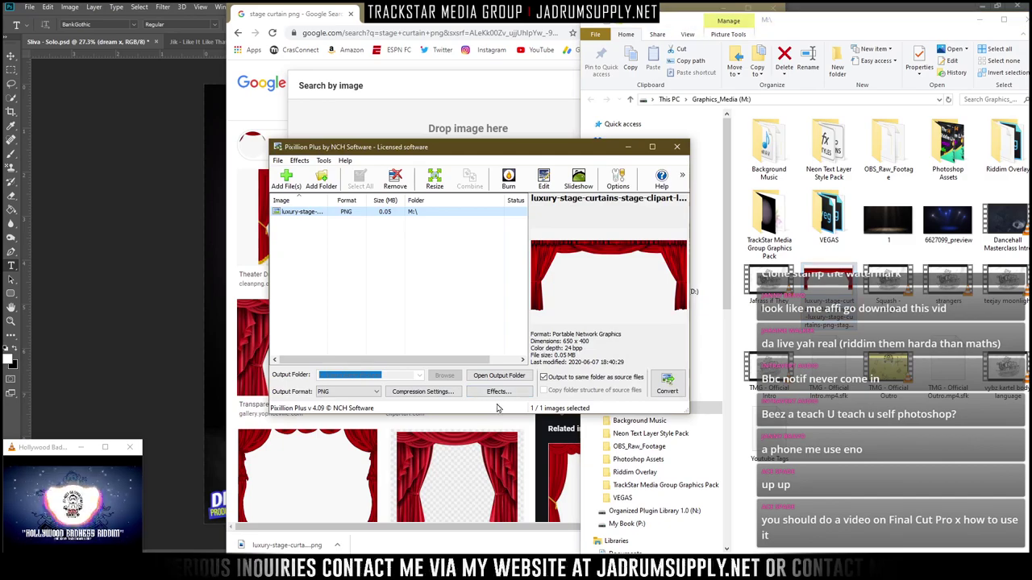
{"action": "left_click", "coordinate": [667, 383]}
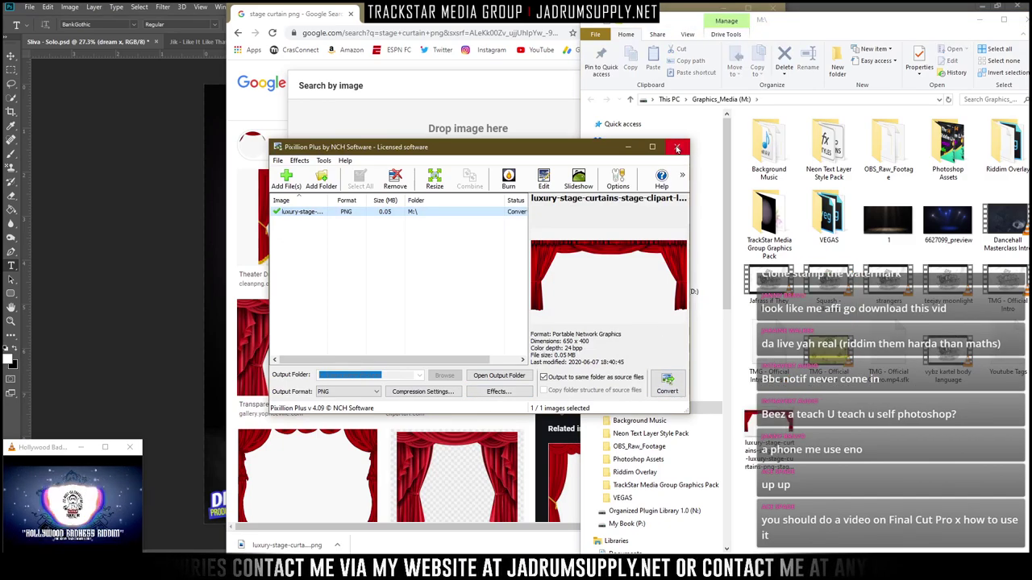
{"action": "left_click", "coordinate": [677, 148]}
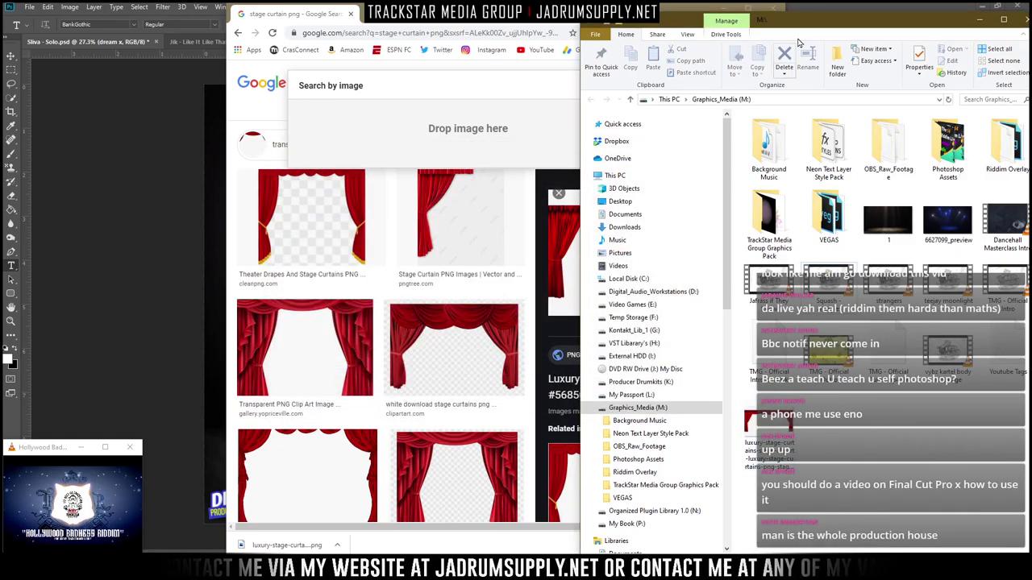
Place the converted luxury stage curtains PNG from the Graphics_Media folder into the Sliva - Solo artwork
{"action": "left_click_drag", "start_coordinate": [812, 18], "coordinate": [648, 28]}
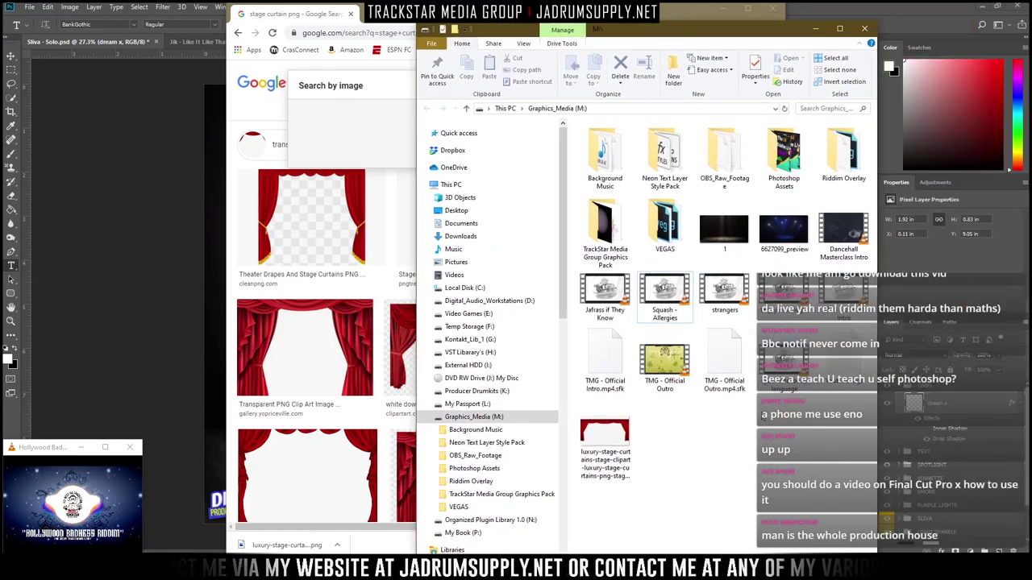
{"action": "left_click", "coordinate": [605, 437]}
{"action": "left_click_drag", "start_coordinate": [604, 433], "coordinate": [143, 368]}
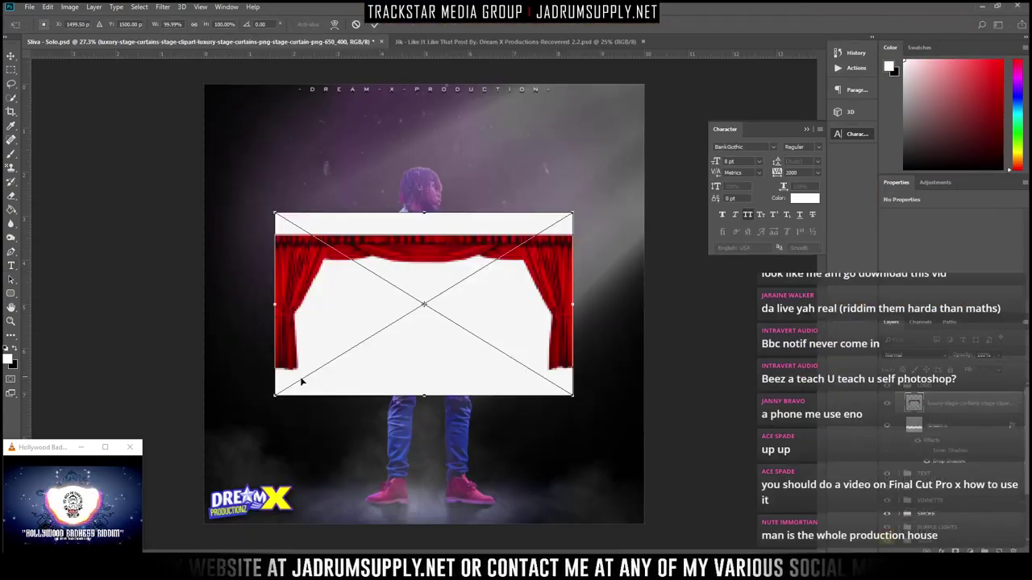
Scale the curtain to about 305% and position it at X -9.63 in, Y -3.35 in, with its right drape along the artwork's right edge
{"action": "left_click_drag", "start_coordinate": [573, 399], "coordinate": [871, 564]}
{"action": "left_click_drag", "start_coordinate": [638, 338], "coordinate": [482, 254]}
{"action": "key", "text": "t"}
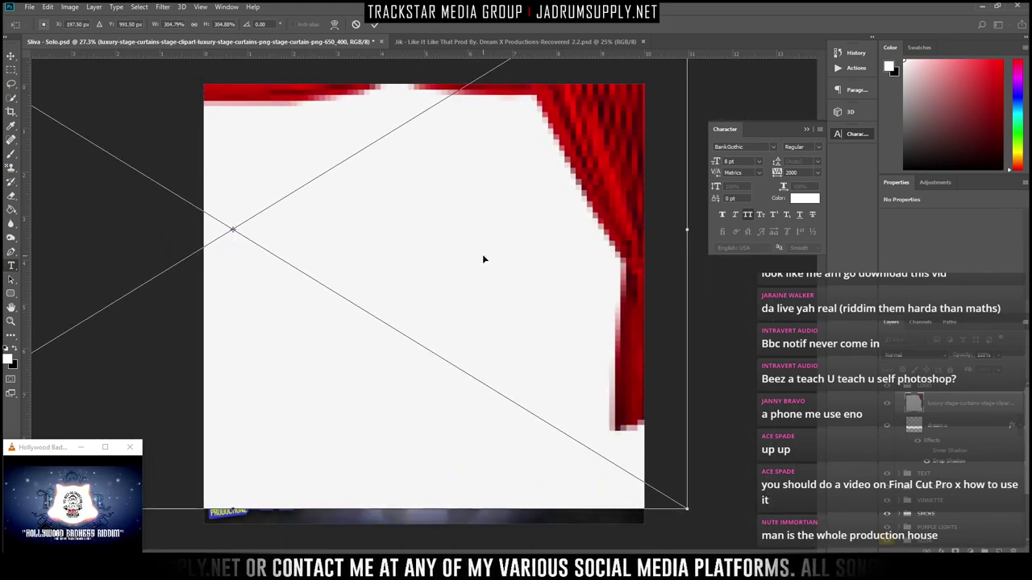
{"action": "left_click_drag", "start_coordinate": [597, 167], "coordinate": [602, 154], "text": "ctrl"}
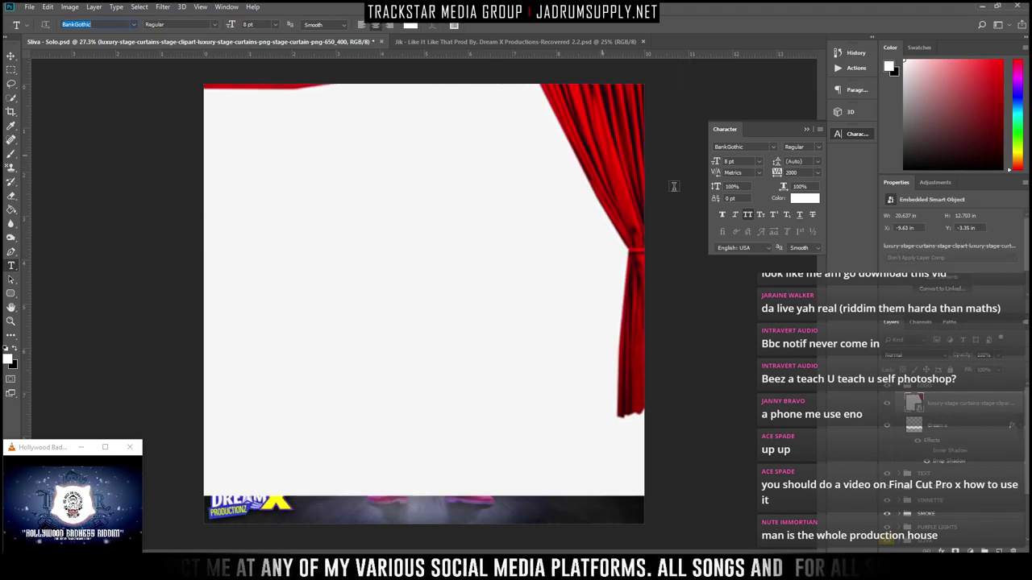
Add a layer mask to the curtain layer, move the layer above the LOGO group and collapse that group
{"action": "left_click", "coordinate": [965, 550]}
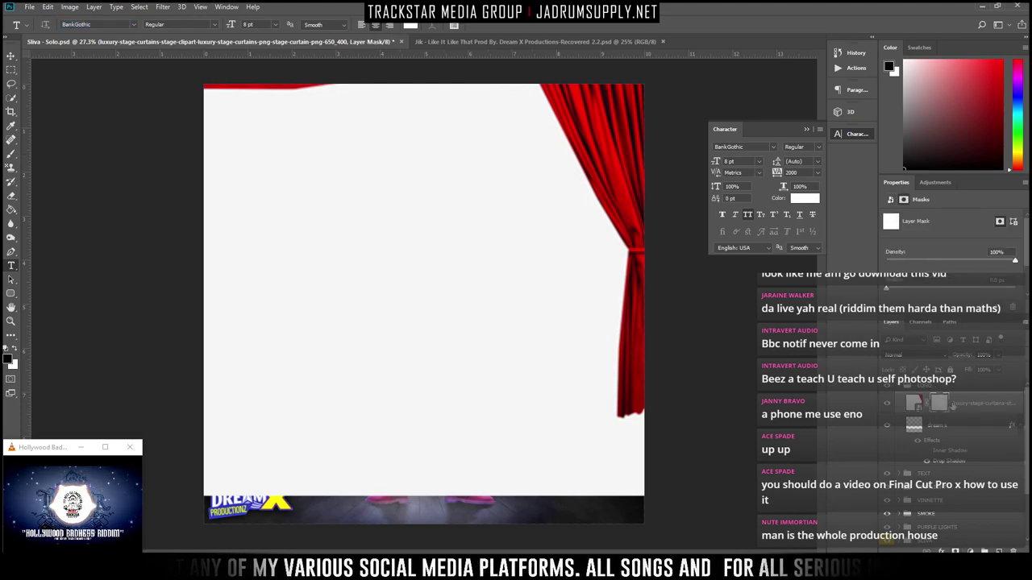
{"action": "left_click", "coordinate": [911, 396]}
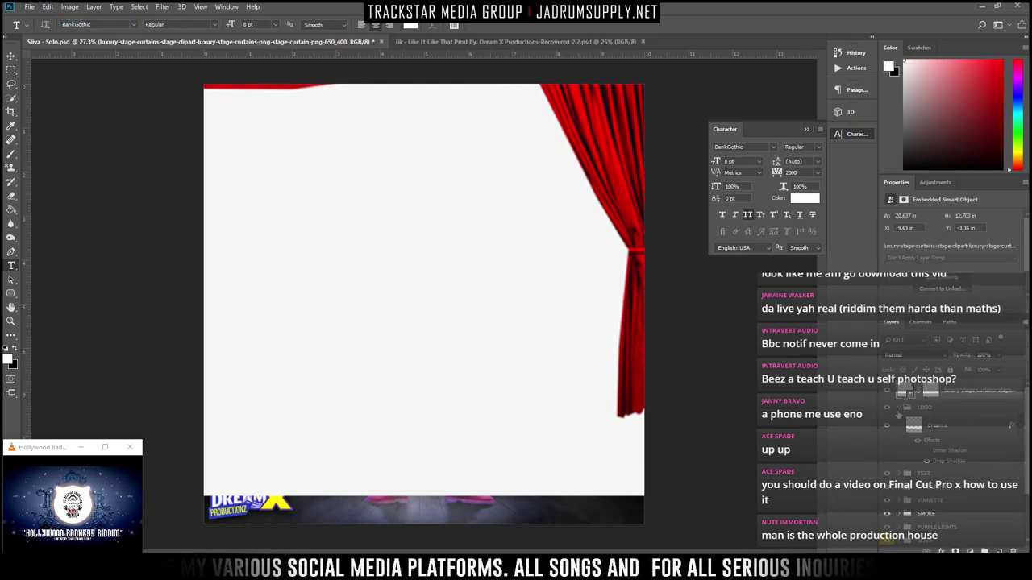
{"action": "left_click", "coordinate": [899, 411]}
Colour-label the LOGO group green and select the curtain layer's mask
{"action": "right_click", "coordinate": [889, 409]}
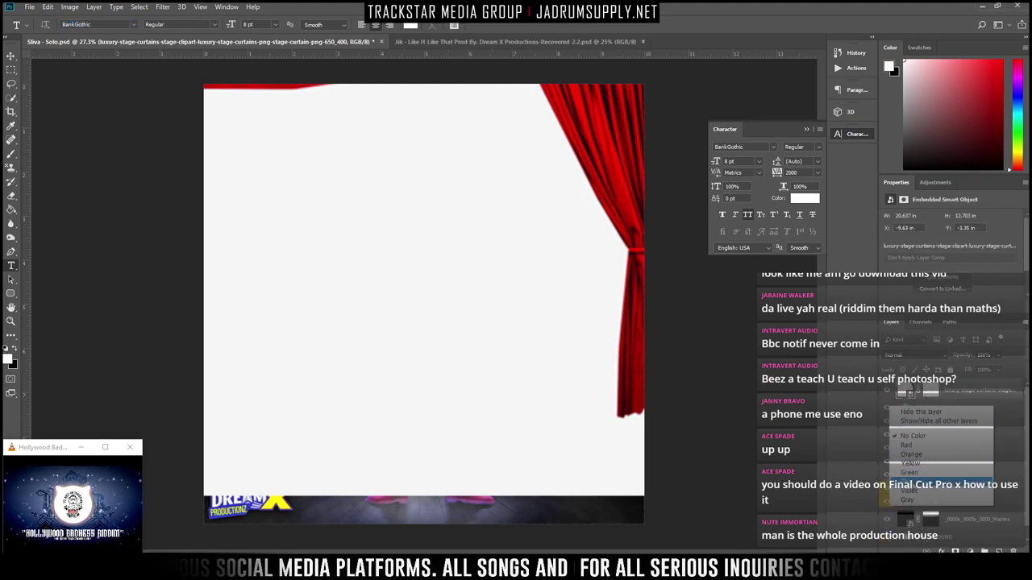
{"action": "left_click", "coordinate": [911, 475]}
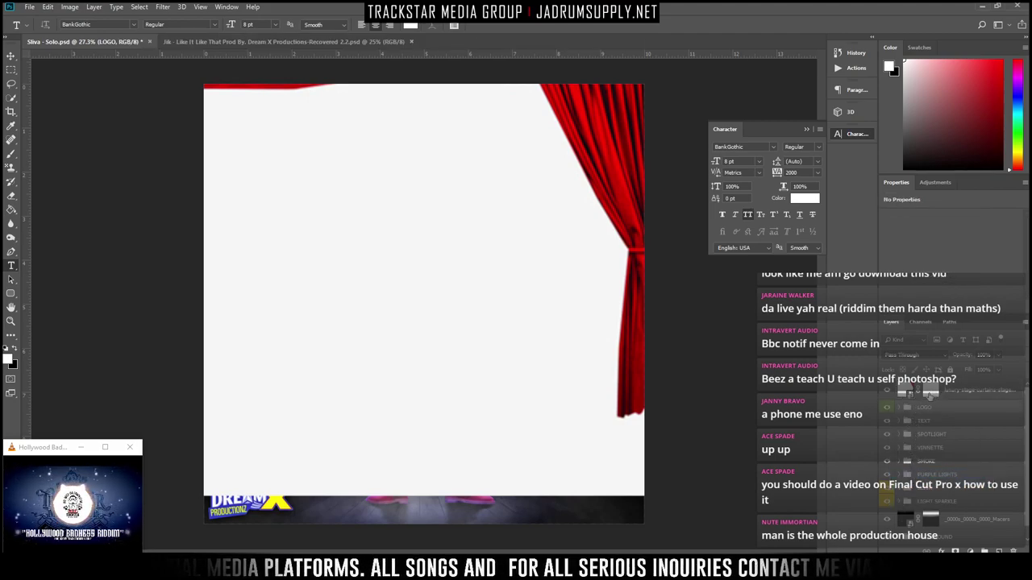
{"action": "left_click", "coordinate": [931, 393]}
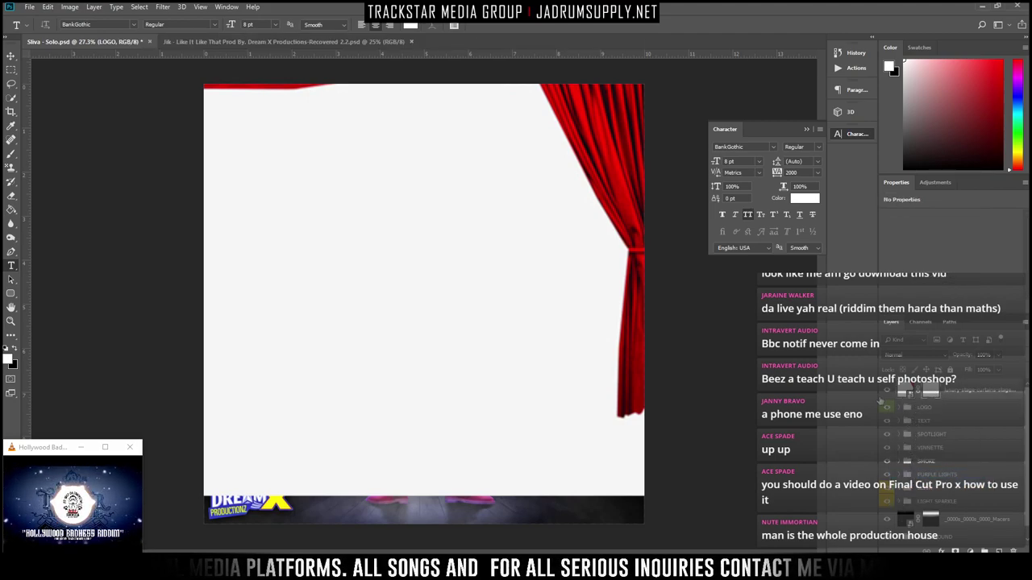
Try to erase the white background around the curtain with the Background Eraser, on the layer mask and on the curtain image
{"action": "right_click", "coordinate": [334, 294]}
{"action": "right_click", "coordinate": [11, 211]}
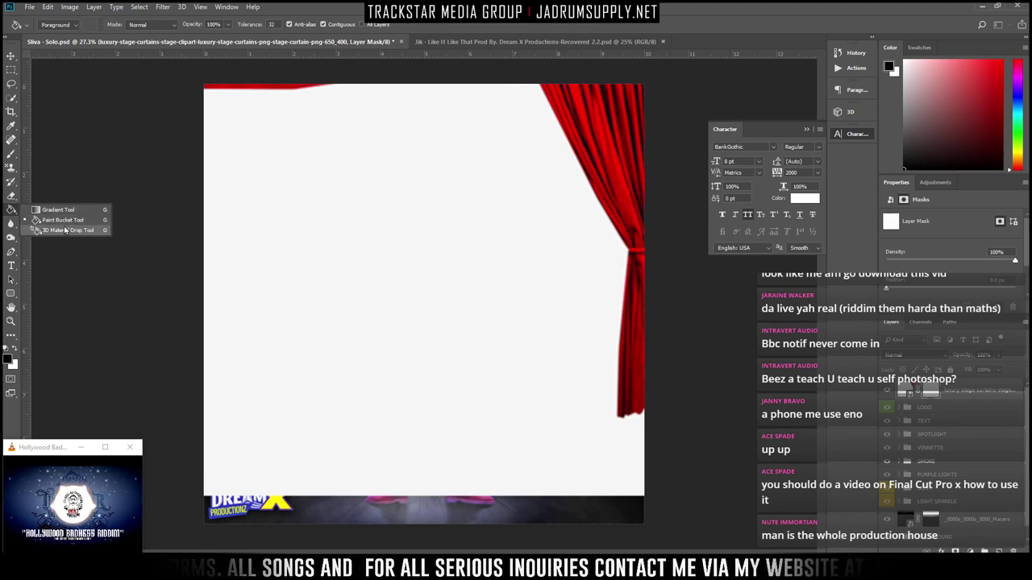
{"action": "right_click", "coordinate": [14, 196]}
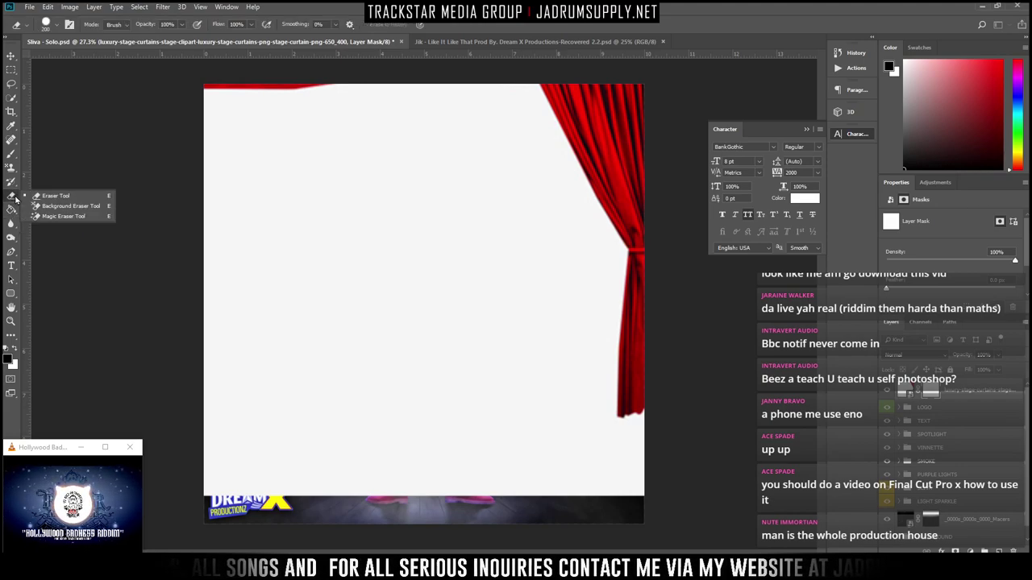
{"action": "left_click", "coordinate": [89, 207]}
{"action": "left_click", "coordinate": [408, 238]}
{"action": "key", "text": "Return"}
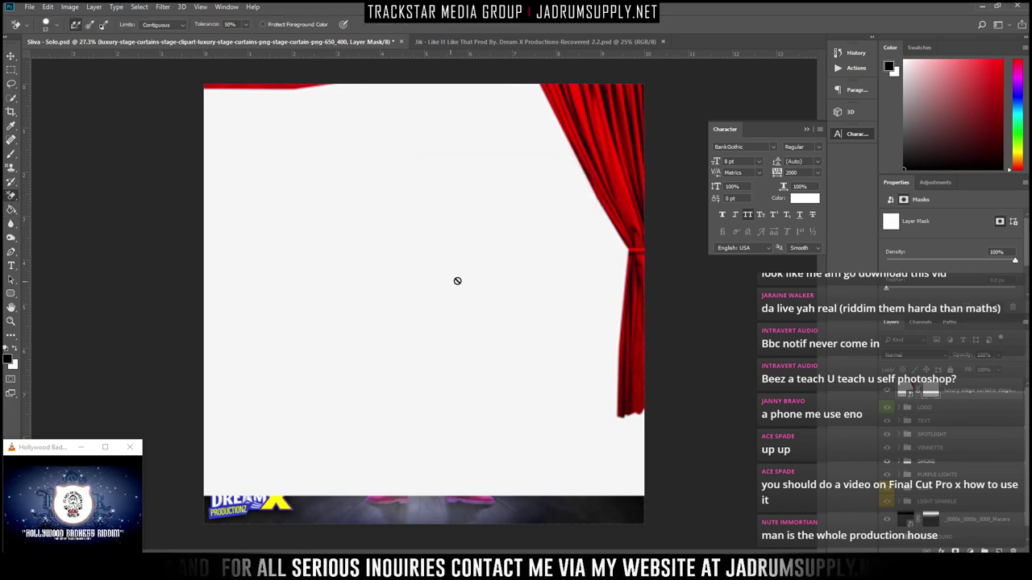
{"action": "left_click", "coordinate": [907, 391]}
{"action": "left_click", "coordinate": [486, 341]}
{"action": "key", "text": "Return"}
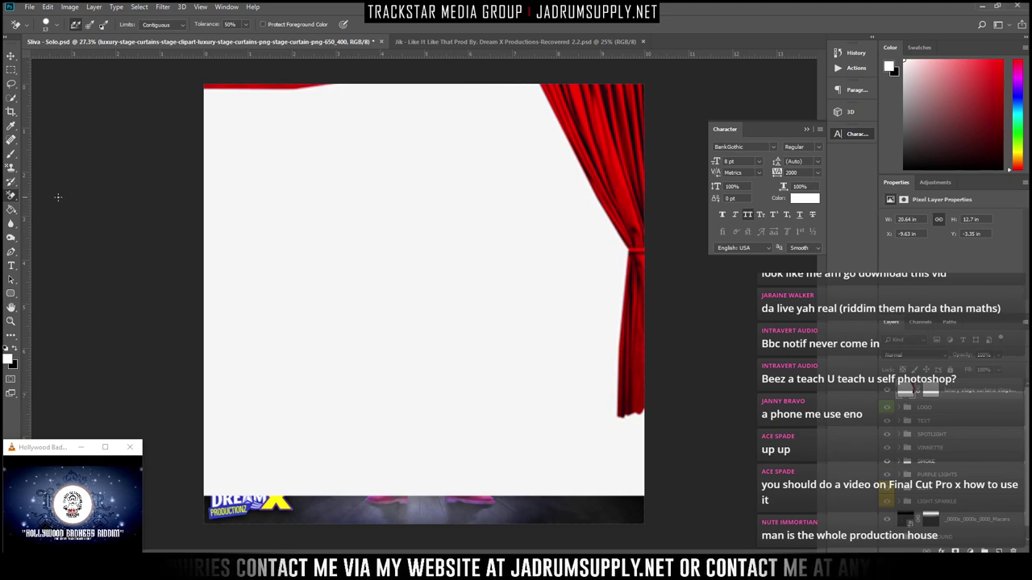
Try the Magic Eraser on the folds of the red drape, and undo the erasures
{"action": "right_click", "coordinate": [10, 196]}
{"action": "left_click", "coordinate": [69, 218]}
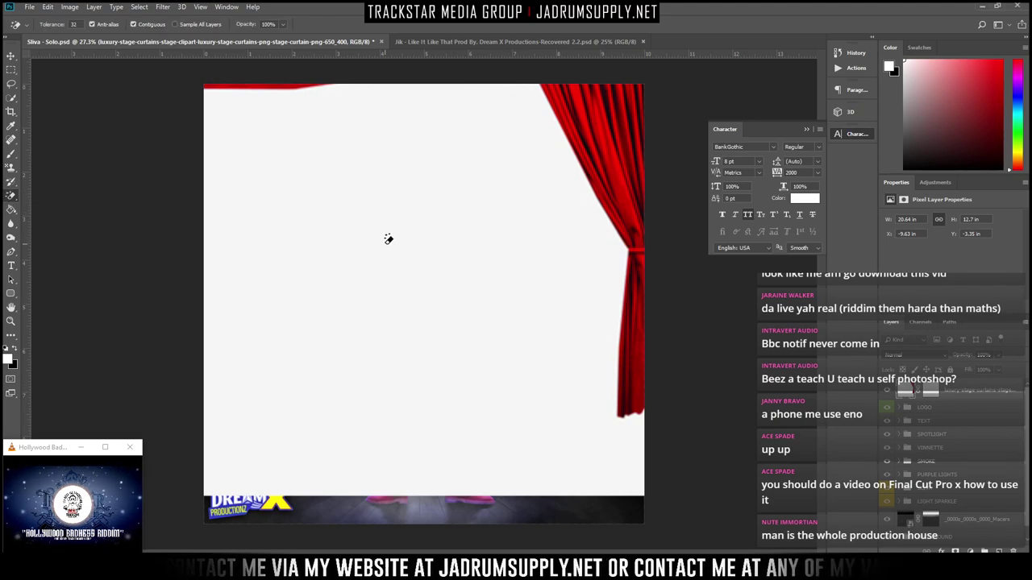
{"action": "left_click", "coordinate": [619, 156]}
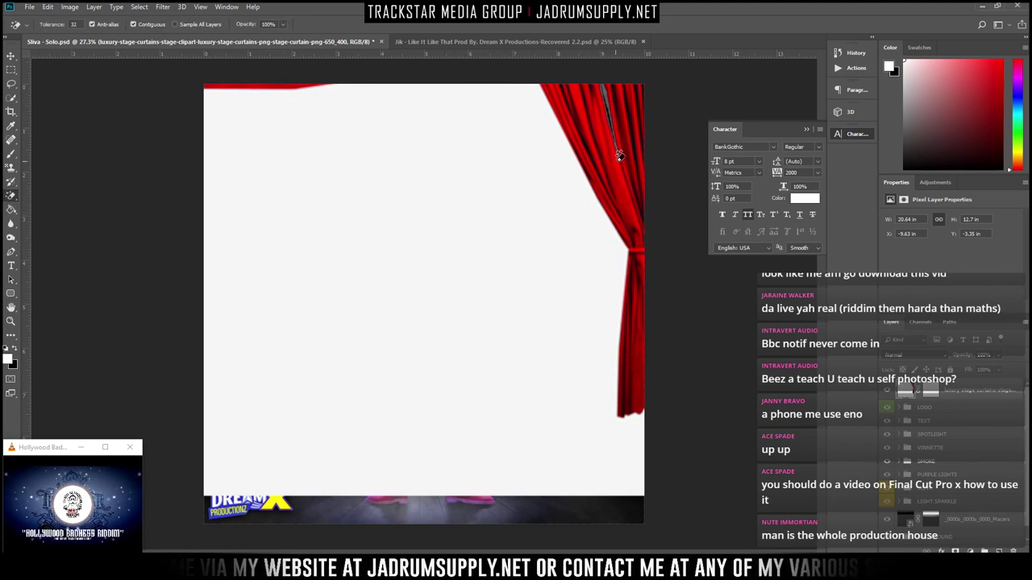
{"action": "left_click", "coordinate": [618, 189]}
{"action": "left_click", "coordinate": [611, 141]}
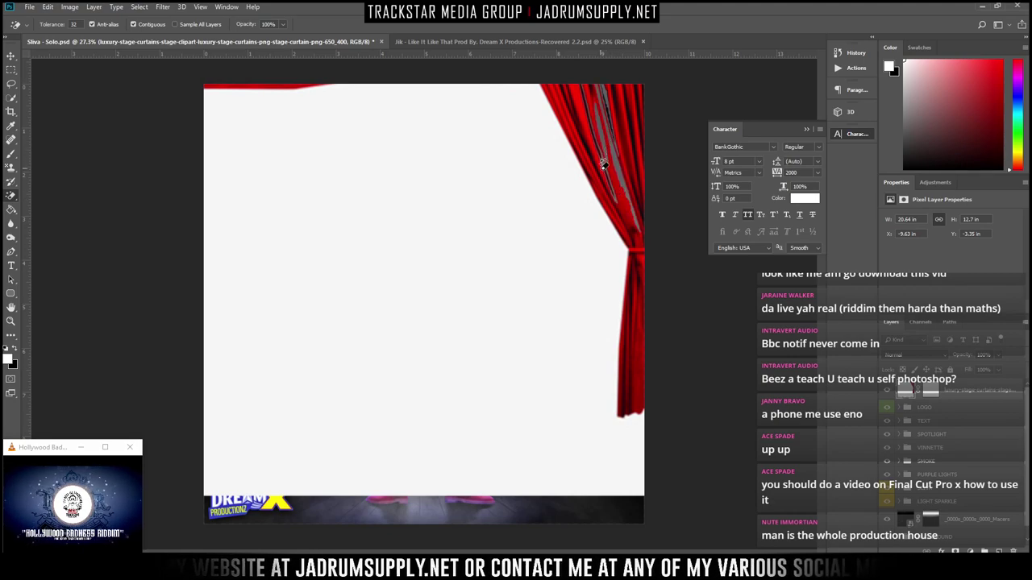
{"action": "key", "text": "ctrl+alt+z"}
{"action": "key", "text": "ctrl+alt+z"}
{"action": "key", "text": "ctrl+alt+z"}
{"action": "key", "text": "ctrl+alt+z"}
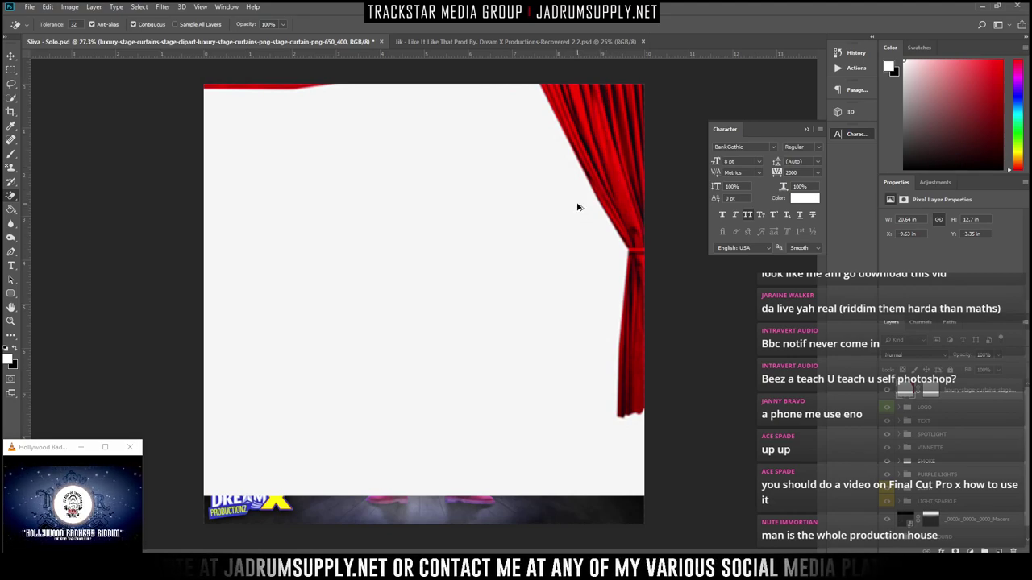
Erase the white background around the curtain with the Magic Eraser, and delete the curtain layer from the artwork
{"action": "left_click", "coordinate": [358, 268]}
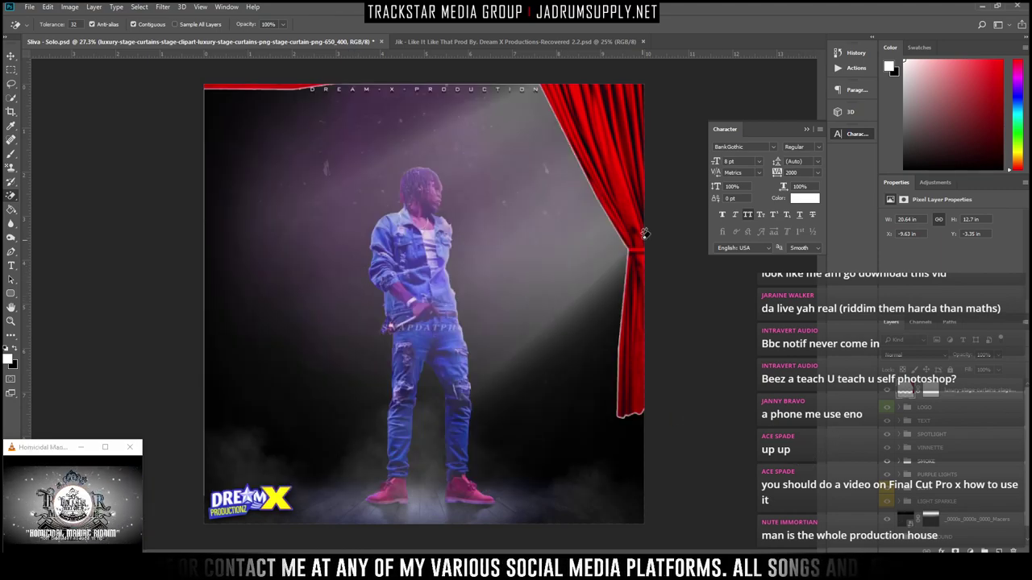
{"action": "left_click_drag", "start_coordinate": [617, 186], "coordinate": [608, 177]}
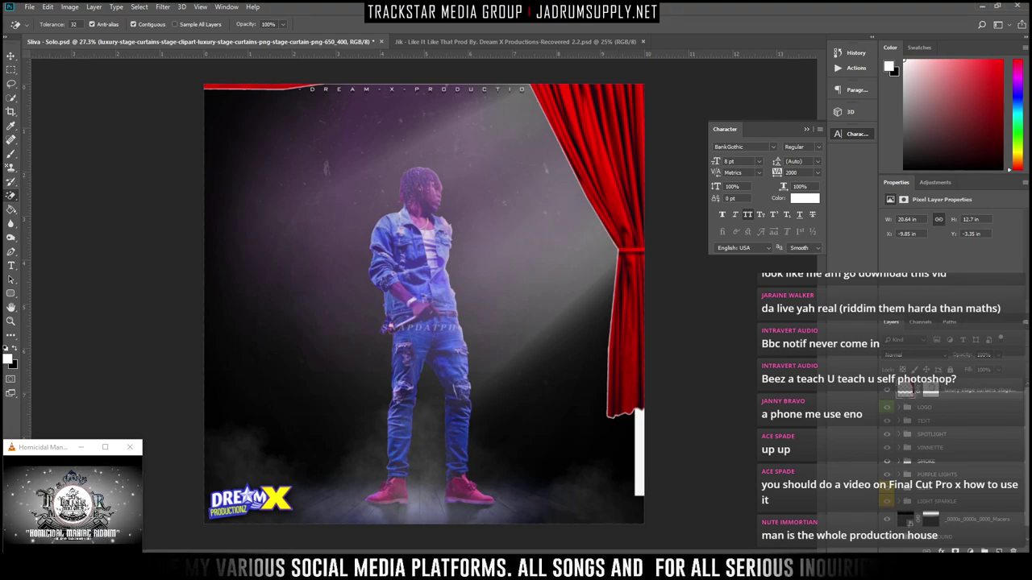
{"action": "key", "text": "Delete"}
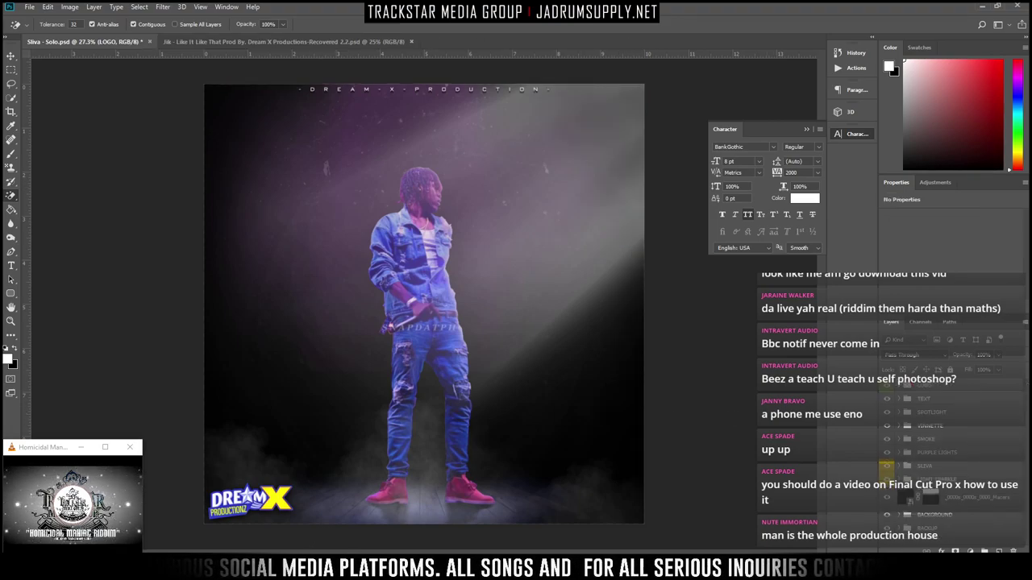
Switch to Chrome and look through the stage curtain PNG results for a replacement, previewing the blue theatre curtains image
{"action": "key", "text": "alt+Tab"}
{"action": "scroll", "coordinate": [564, 333], "scroll_direction": "down", "scroll_amount": 4}
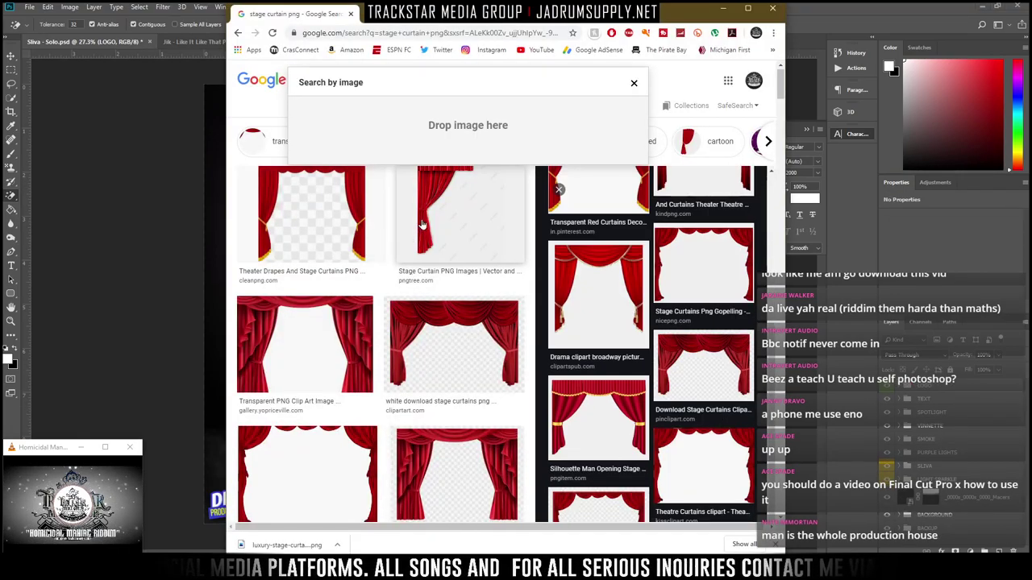
{"action": "scroll", "coordinate": [421, 225], "scroll_direction": "down", "scroll_amount": 10}
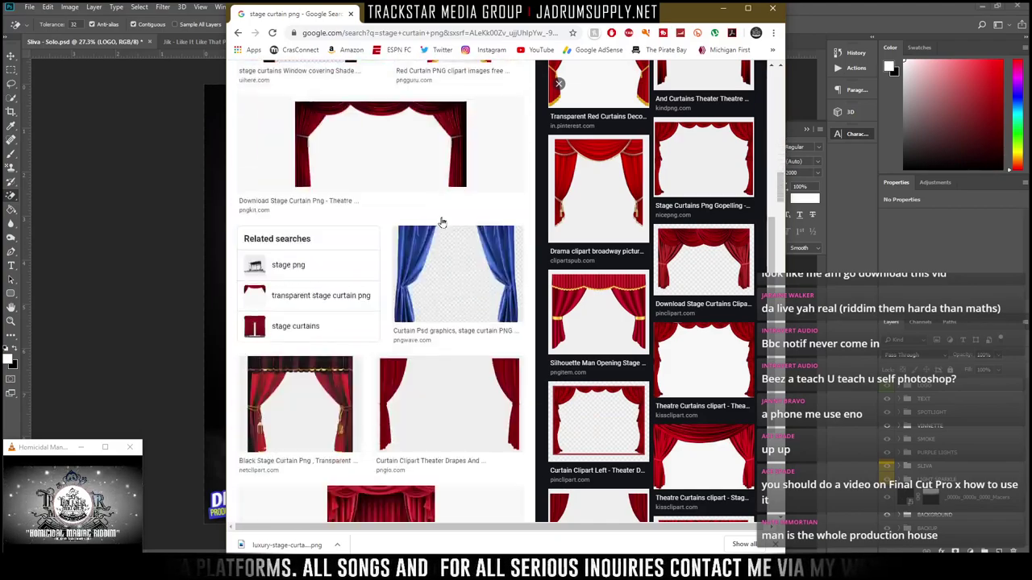
{"action": "scroll", "coordinate": [442, 223], "scroll_direction": "down", "scroll_amount": 4}
{"action": "scroll", "coordinate": [442, 217], "scroll_direction": "down", "scroll_amount": 15}
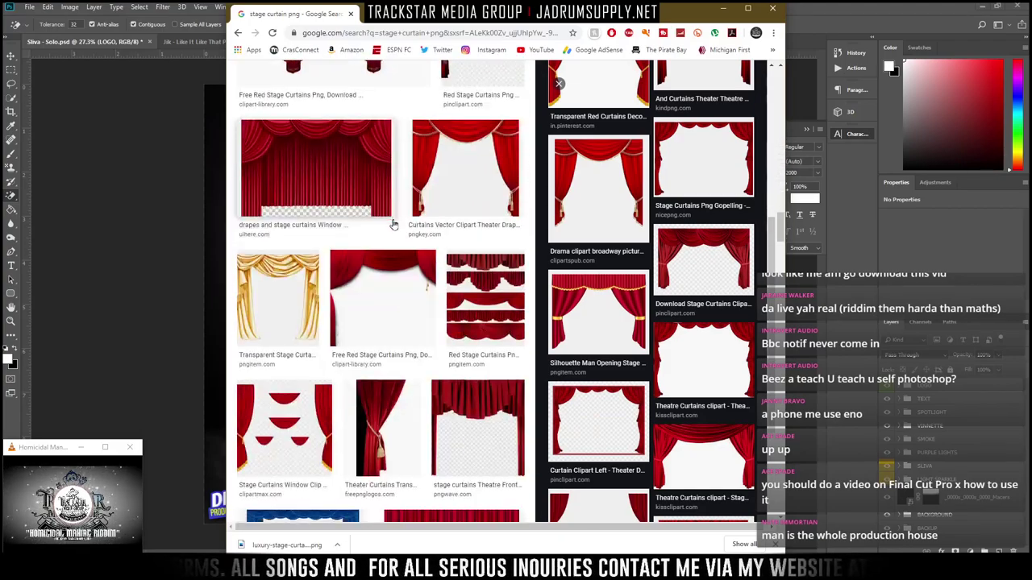
{"action": "scroll", "coordinate": [395, 225], "scroll_direction": "down", "scroll_amount": 15}
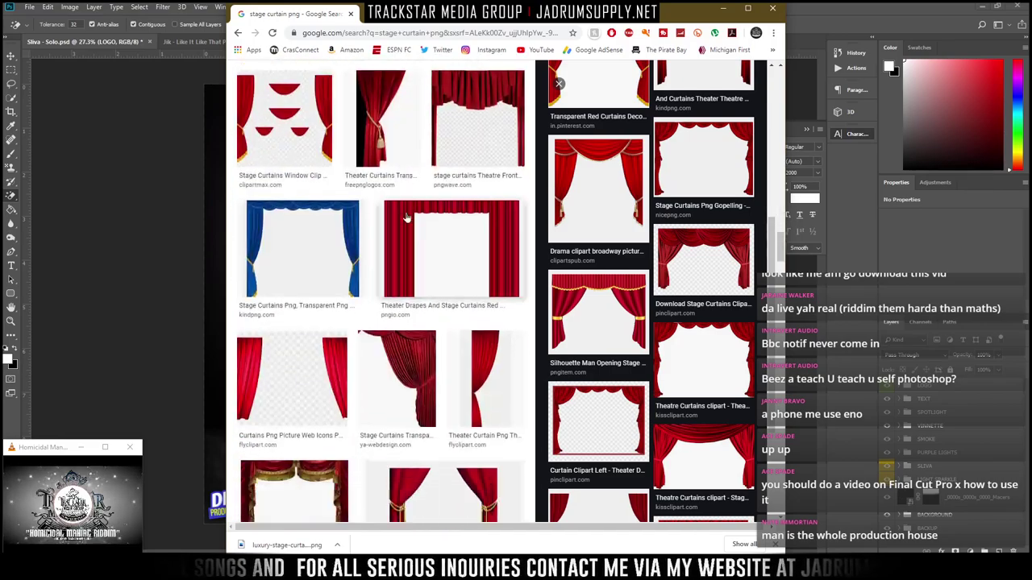
{"action": "left_click", "coordinate": [354, 157]}
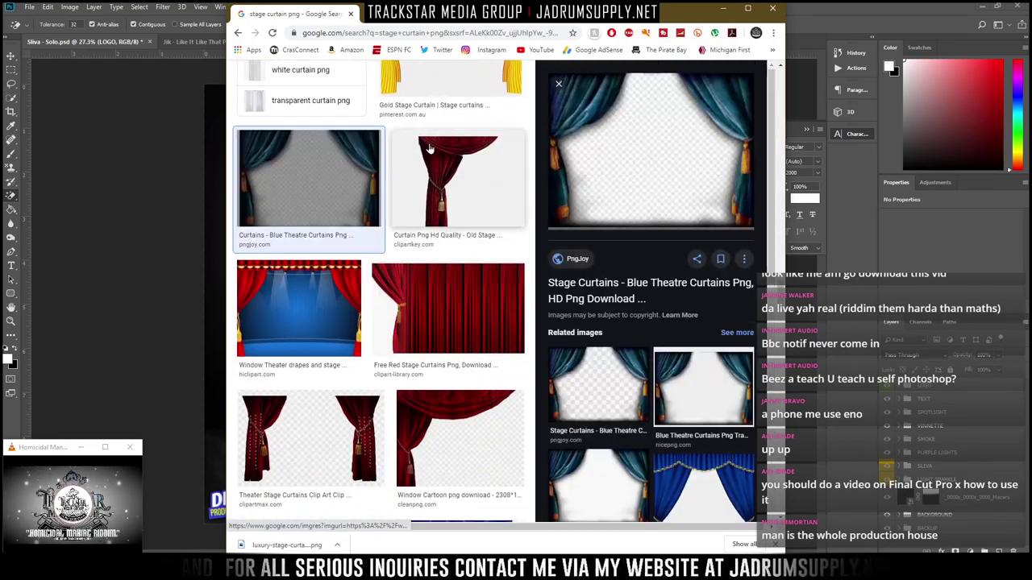
{"action": "scroll", "coordinate": [429, 149], "scroll_direction": "down", "scroll_amount": 15}
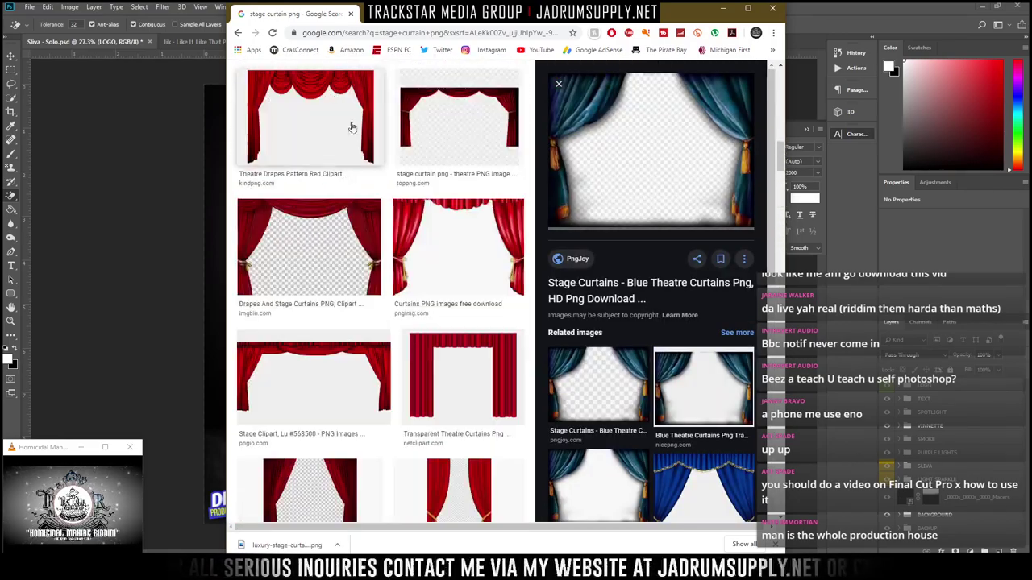
{"action": "scroll", "coordinate": [373, 123], "scroll_direction": "up", "scroll_amount": 5}
Search Google Images for "stage hd" and preview the red stage curtains photo from All-free-download.com
{"action": "left_click_drag", "start_coordinate": [333, 84], "coordinate": [665, 93]}
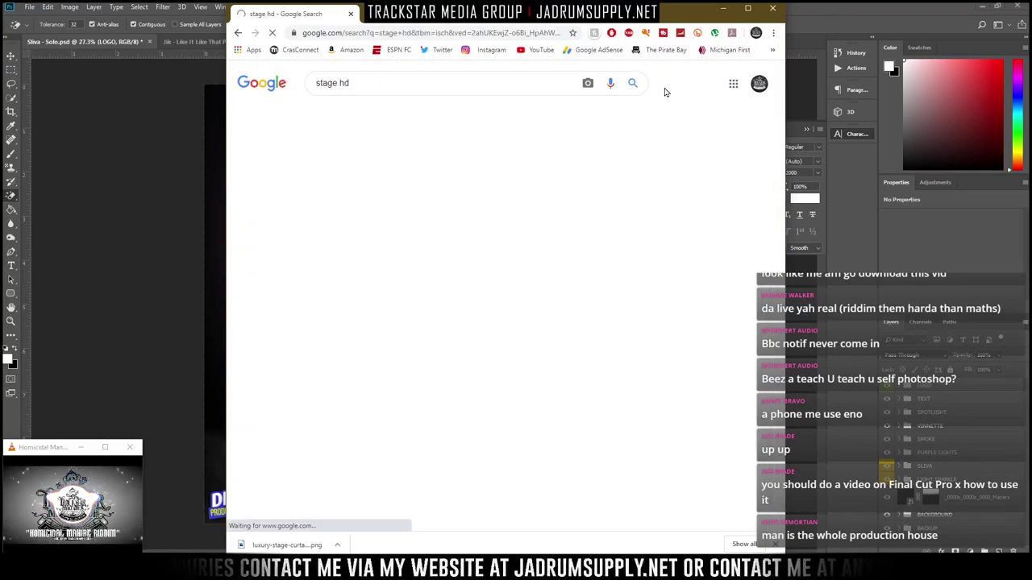
{"action": "scroll", "coordinate": [572, 327], "scroll_direction": "down", "scroll_amount": 1}
{"action": "scroll", "coordinate": [572, 327], "scroll_direction": "down", "scroll_amount": 2}
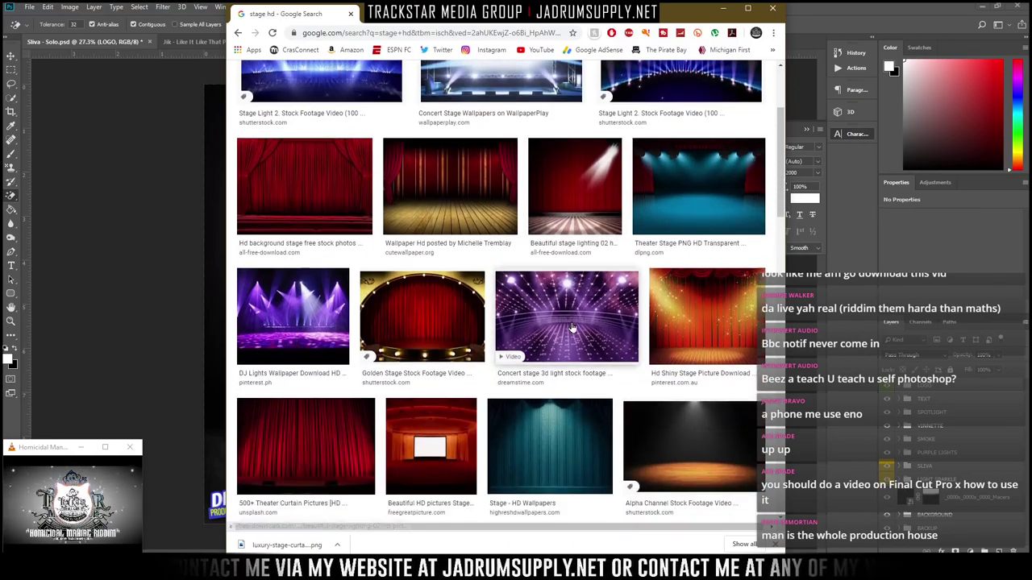
{"action": "scroll", "coordinate": [571, 326], "scroll_direction": "down", "scroll_amount": 6}
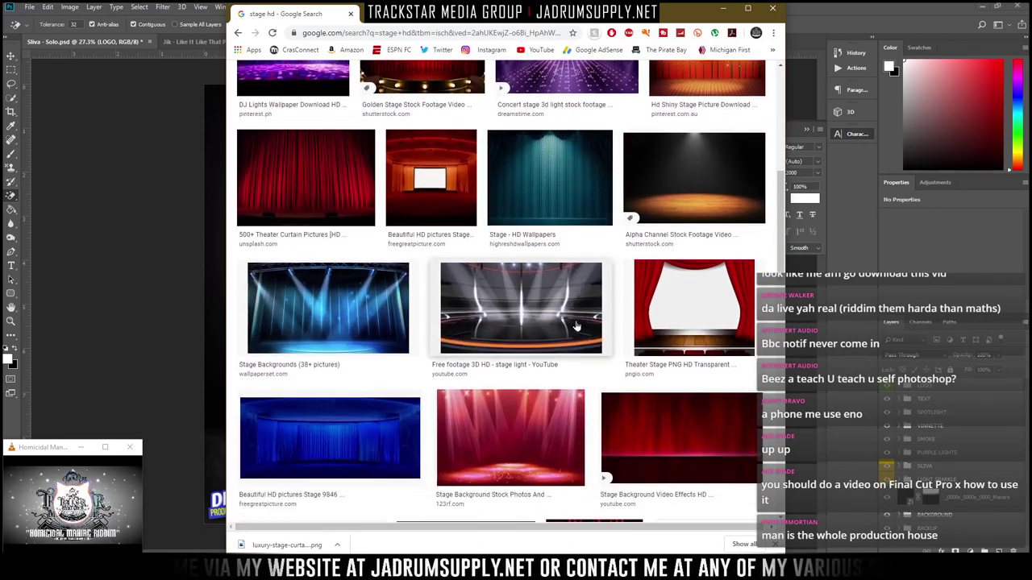
{"action": "scroll", "coordinate": [577, 303], "scroll_direction": "down", "scroll_amount": 2}
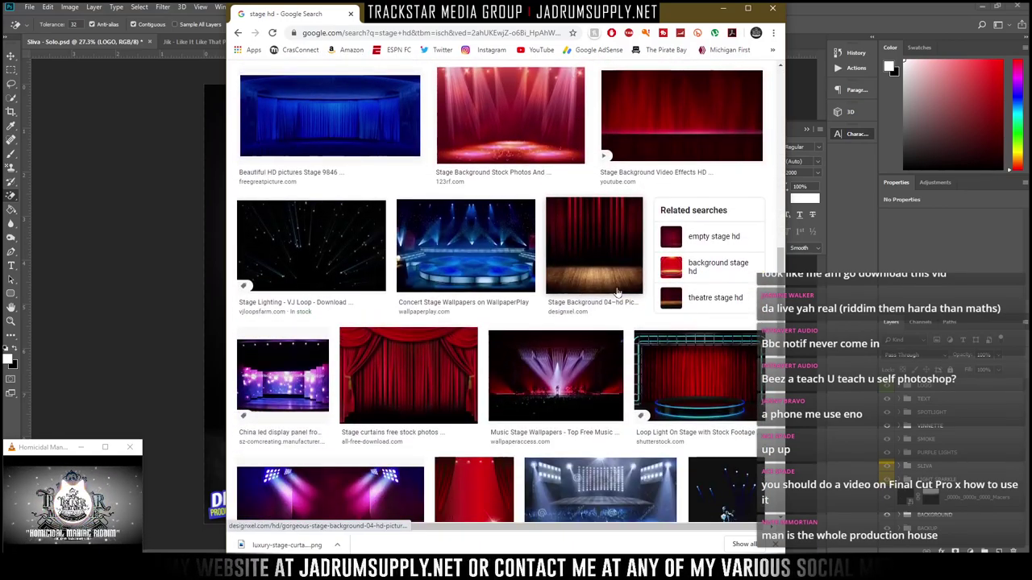
{"action": "scroll", "coordinate": [617, 292], "scroll_direction": "down", "scroll_amount": 3}
{"action": "scroll", "coordinate": [422, 379], "scroll_direction": "up", "scroll_amount": 3}
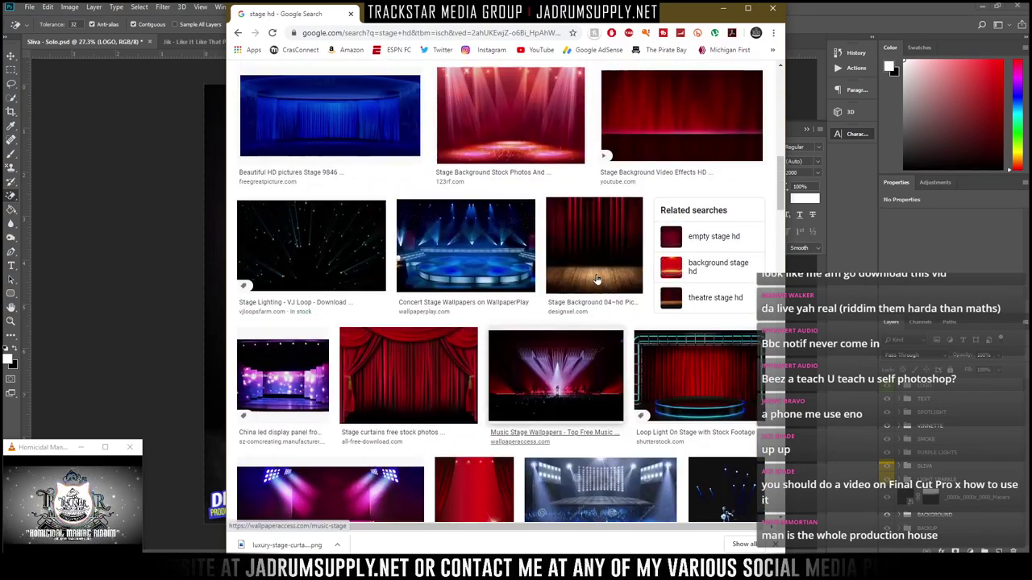
{"action": "left_click", "coordinate": [432, 360]}
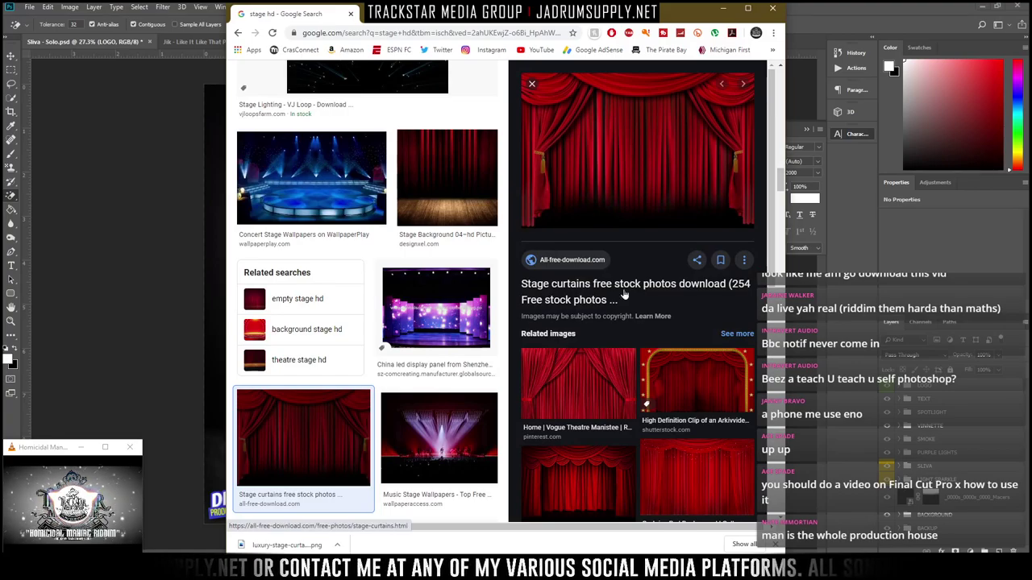
Look further through the stage images and preview the red Stage Curtain Background Hd wallpaper from Ecopetit.cat
{"action": "scroll", "coordinate": [434, 359], "scroll_direction": "down", "scroll_amount": 12}
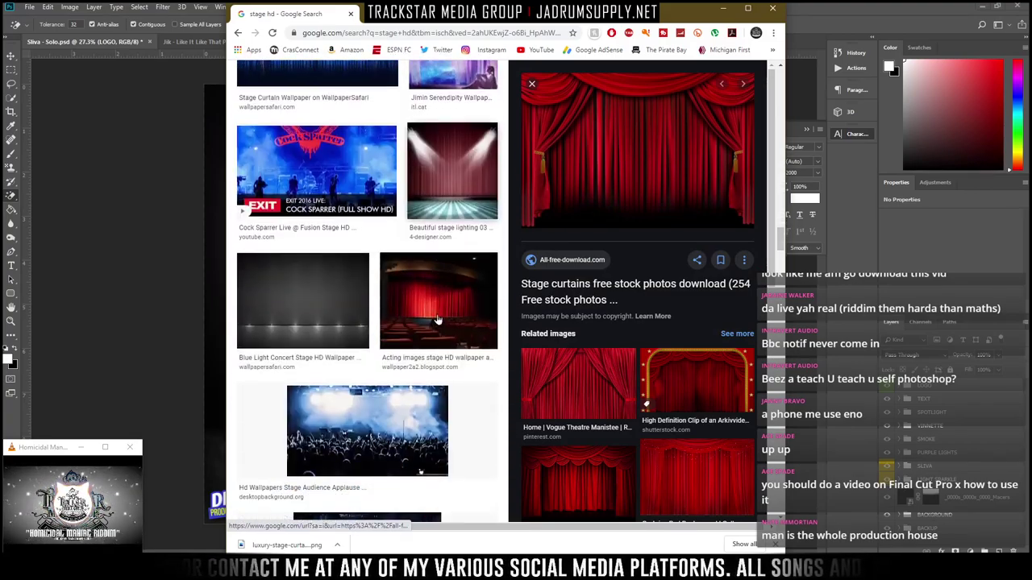
{"action": "scroll", "coordinate": [439, 319], "scroll_direction": "down", "scroll_amount": 2}
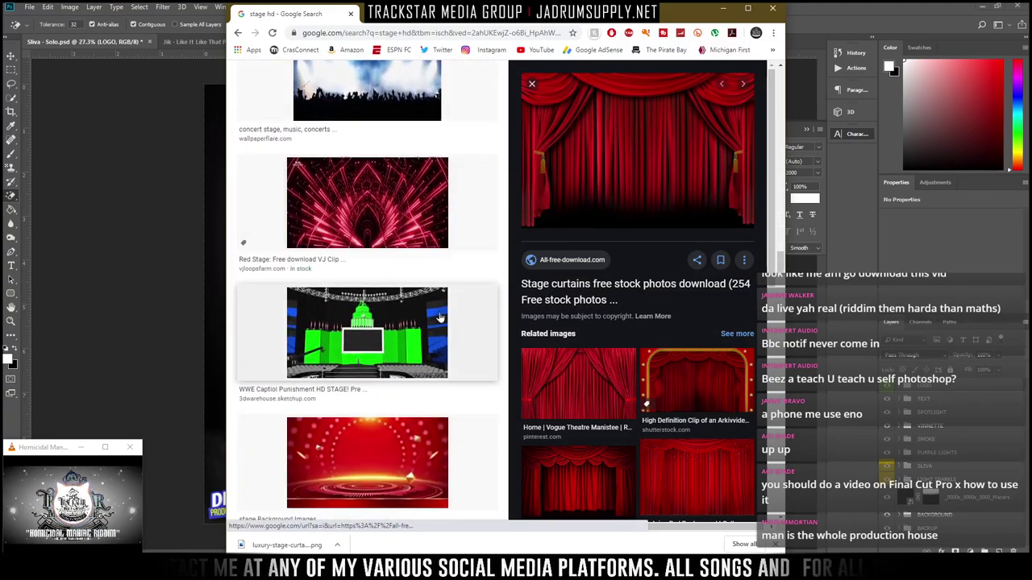
{"action": "scroll", "coordinate": [434, 319], "scroll_direction": "down", "scroll_amount": 15}
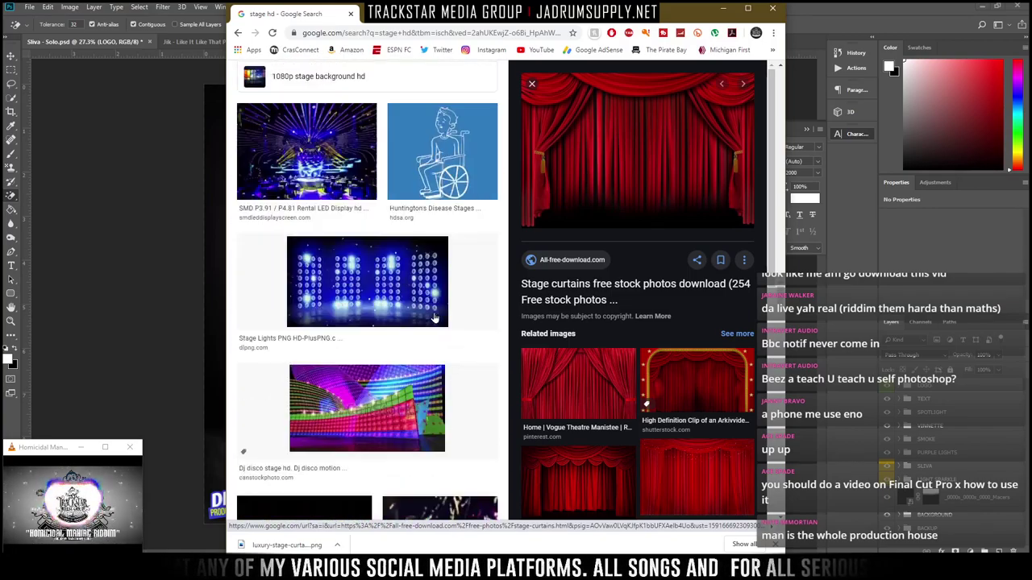
{"action": "scroll", "coordinate": [436, 319], "scroll_direction": "down", "scroll_amount": 3}
{"action": "scroll", "coordinate": [435, 318], "scroll_direction": "down", "scroll_amount": 5}
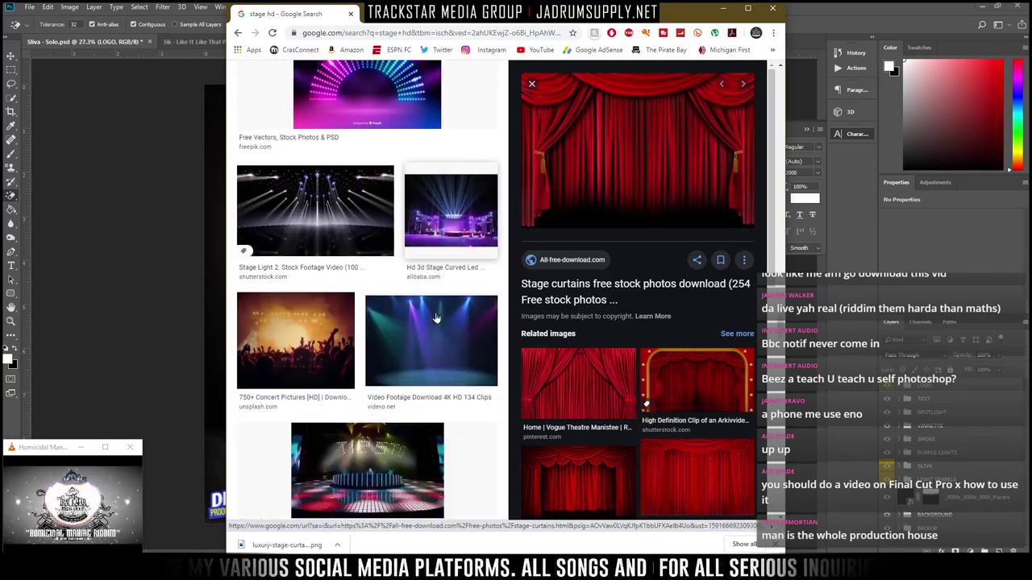
{"action": "scroll", "coordinate": [448, 316], "scroll_direction": "down", "scroll_amount": 2}
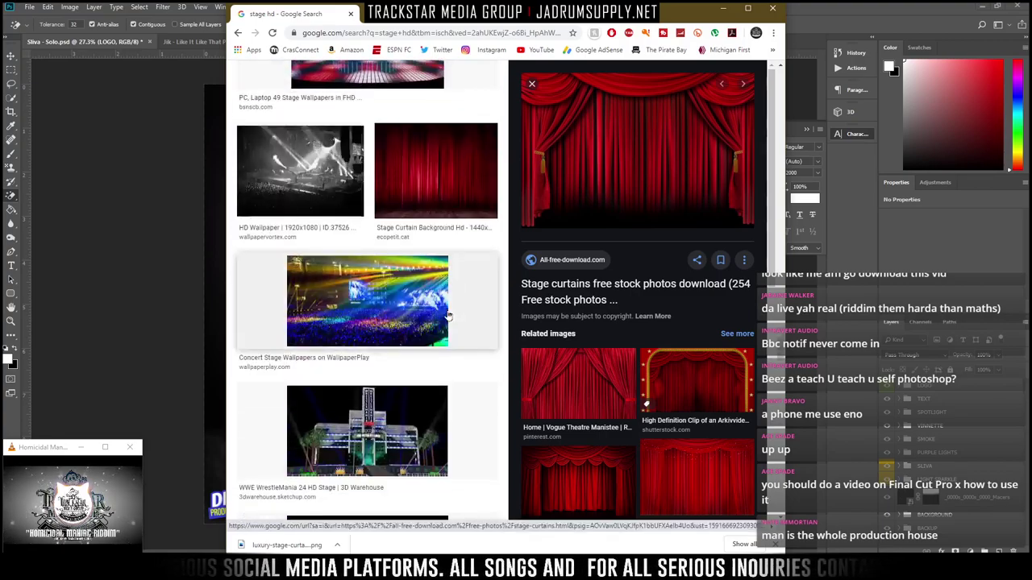
{"action": "left_click", "coordinate": [448, 222]}
Find the blue flashing concert light stage image from Lessons With Austin in the results and save it as a PNG in Graphics_Media
{"action": "scroll", "coordinate": [456, 239], "scroll_direction": "down", "scroll_amount": 10}
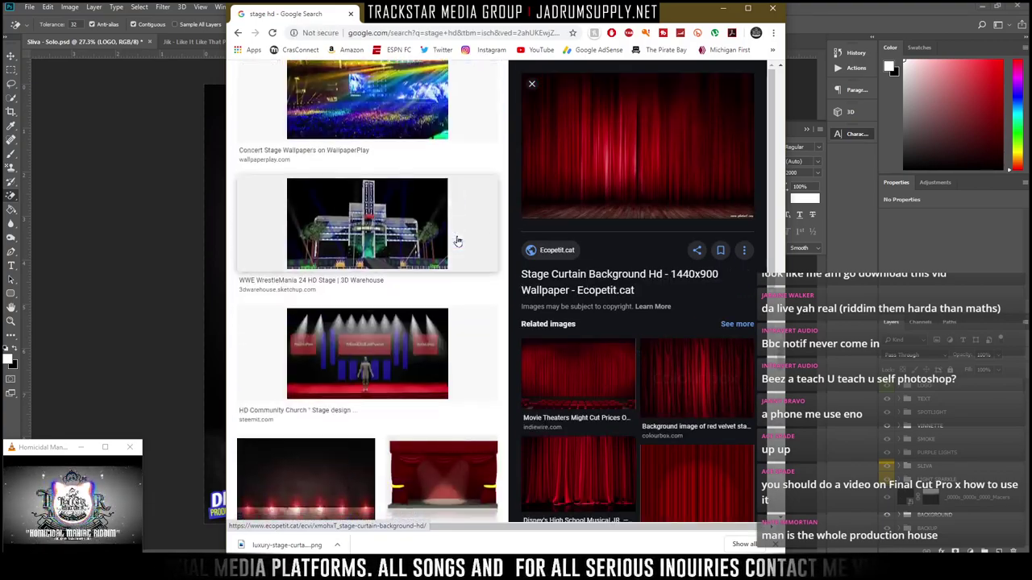
{"action": "scroll", "coordinate": [458, 243], "scroll_direction": "down", "scroll_amount": 10}
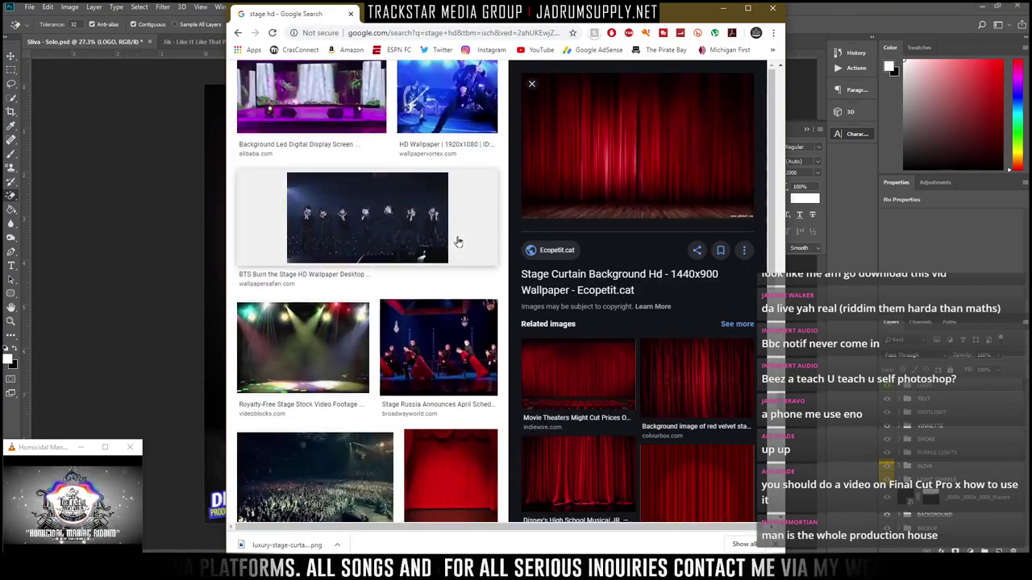
{"action": "scroll", "coordinate": [457, 243], "scroll_direction": "down", "scroll_amount": 2}
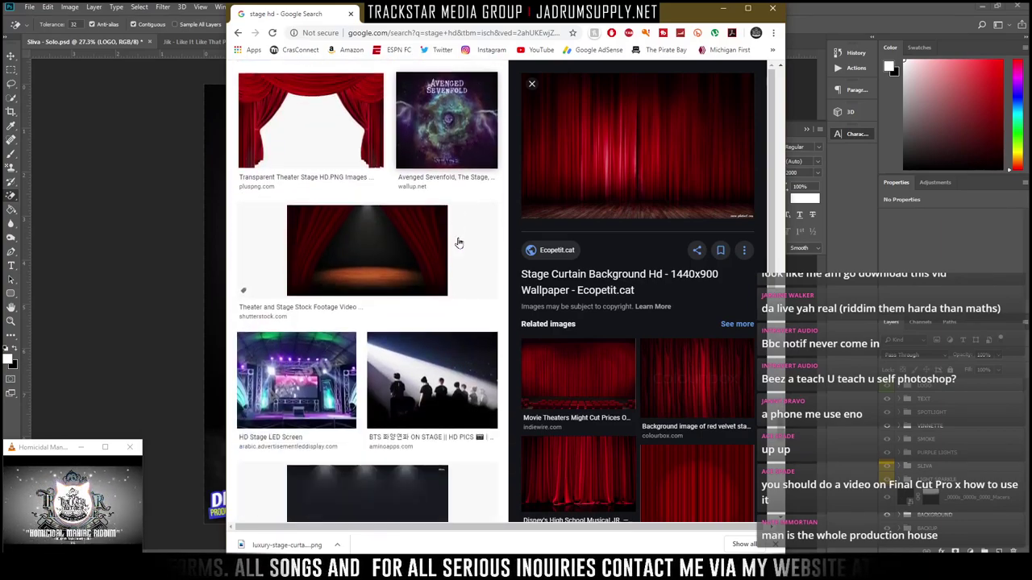
{"action": "scroll", "coordinate": [458, 242], "scroll_direction": "down", "scroll_amount": 3}
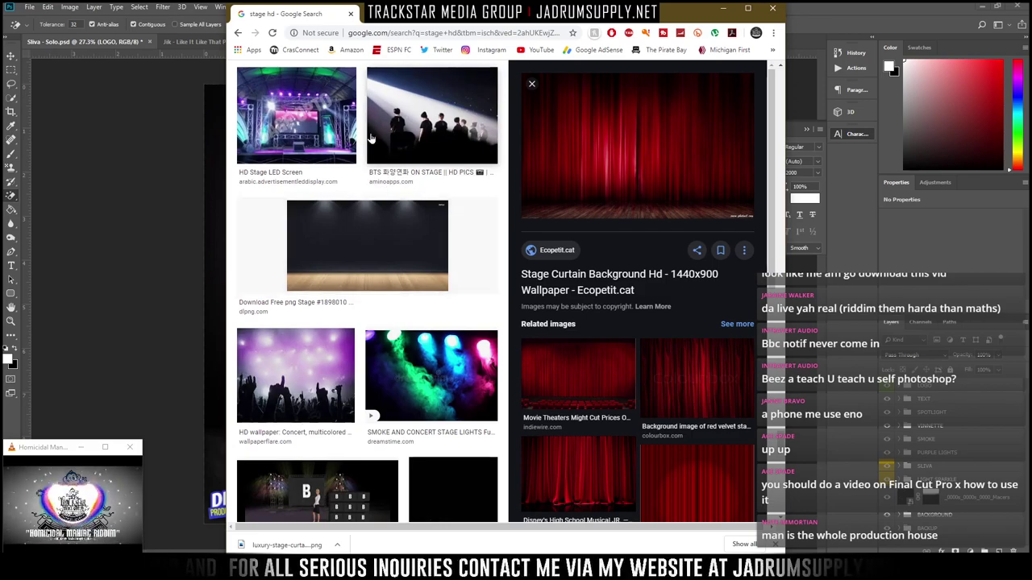
{"action": "scroll", "coordinate": [407, 260], "scroll_direction": "down", "scroll_amount": 1}
{"action": "scroll", "coordinate": [407, 260], "scroll_direction": "down", "scroll_amount": 7}
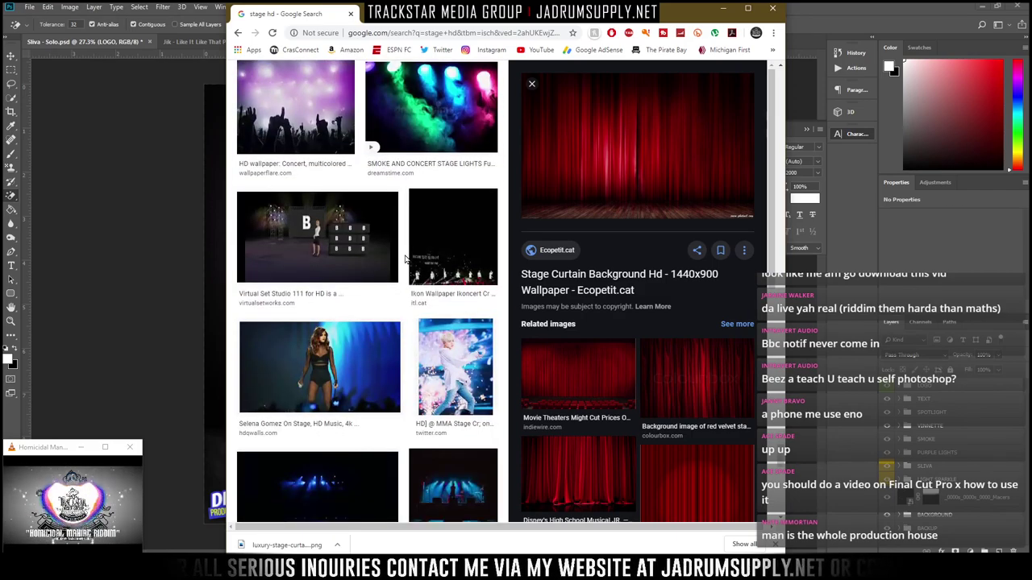
{"action": "left_click", "coordinate": [332, 246]}
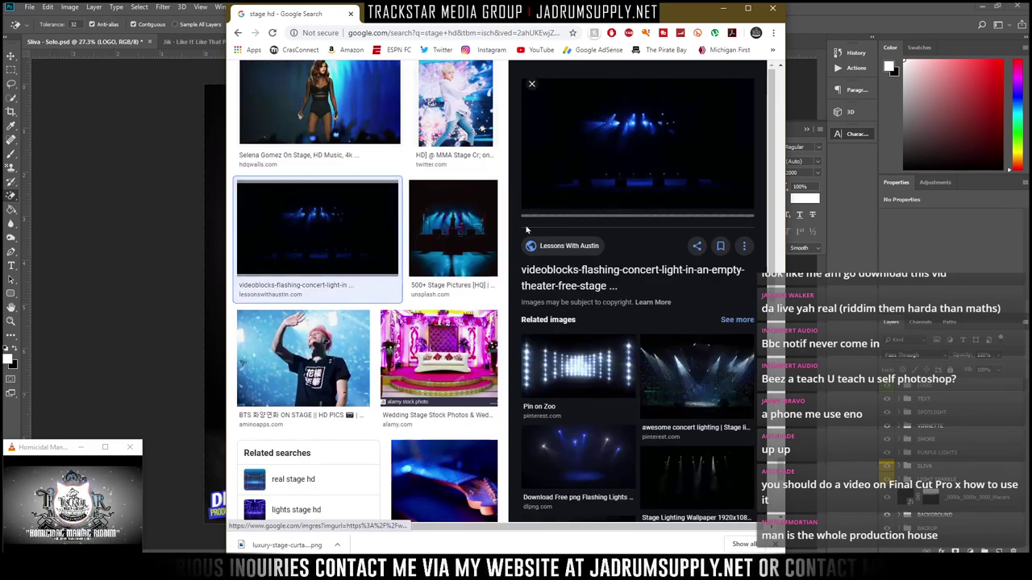
{"action": "right_click", "coordinate": [603, 171]}
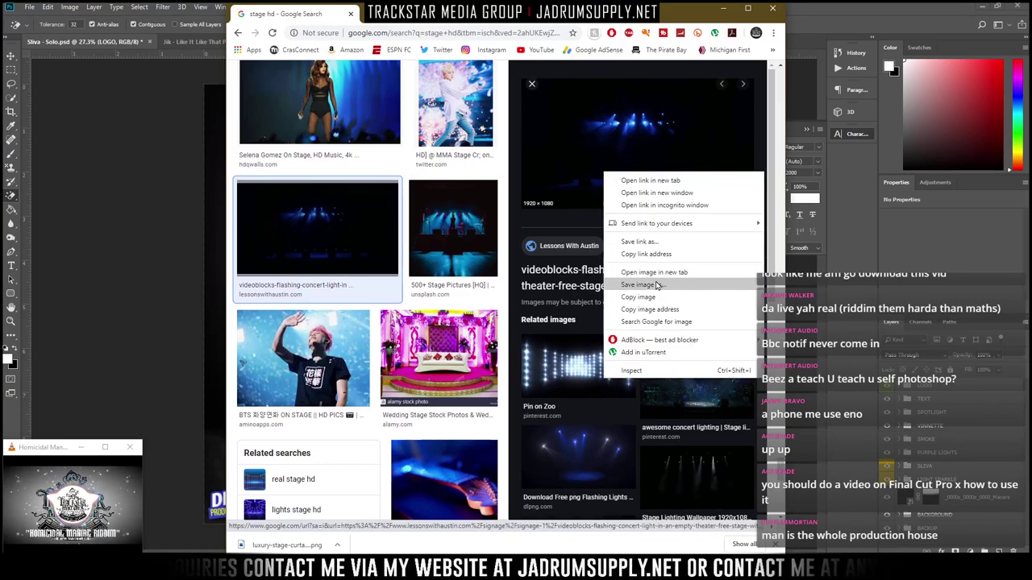
{"action": "left_click", "coordinate": [657, 284]}
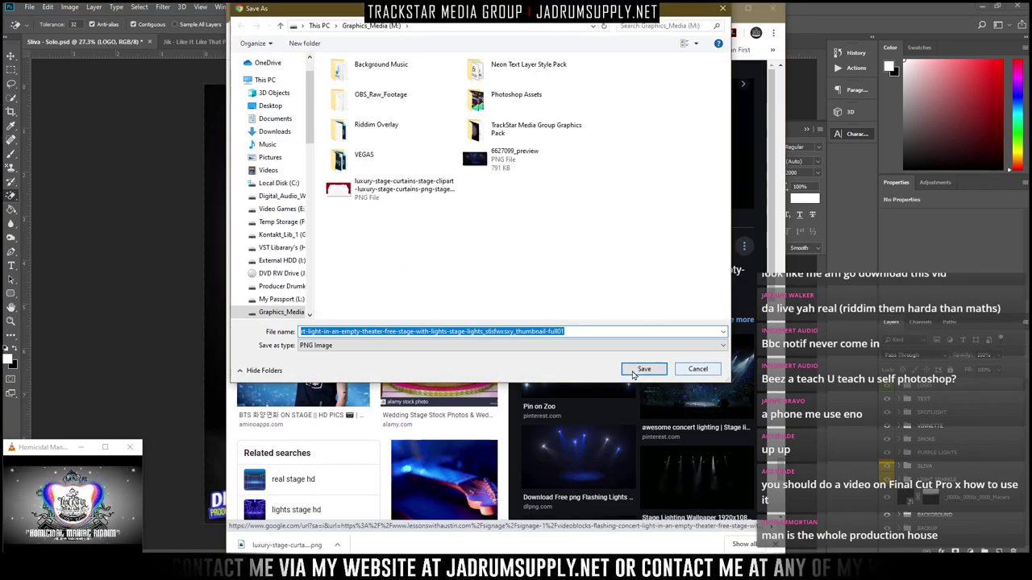
{"action": "left_click", "coordinate": [636, 372]}
Place the downloaded concert stage image in the Sliva - Solo artwork, enlarged to about 20.2 in wide with its lights along the upper edge
{"action": "left_click_drag", "start_coordinate": [271, 544], "coordinate": [165, 364]}
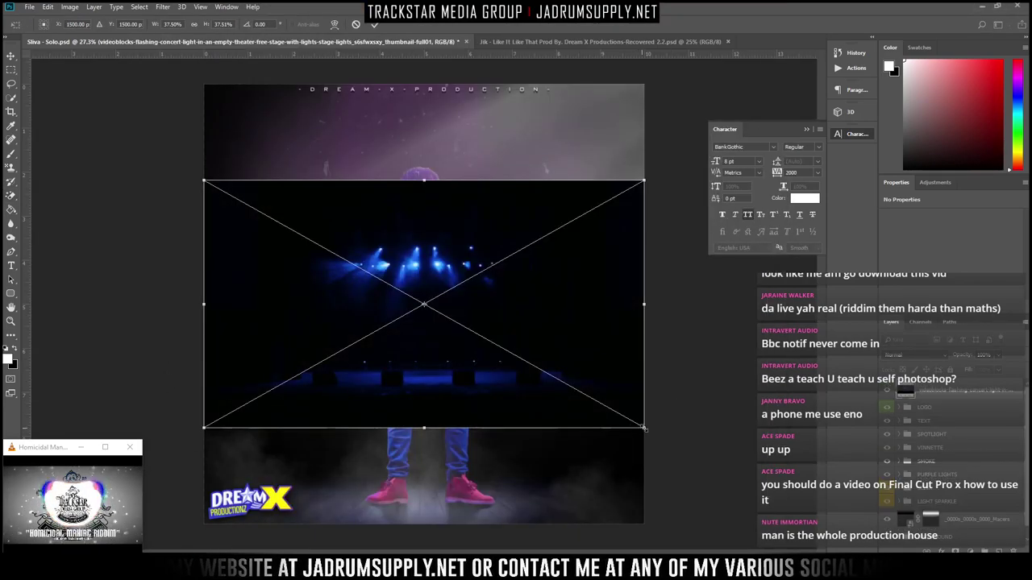
{"action": "left_click_drag", "start_coordinate": [643, 427], "coordinate": [864, 552]}
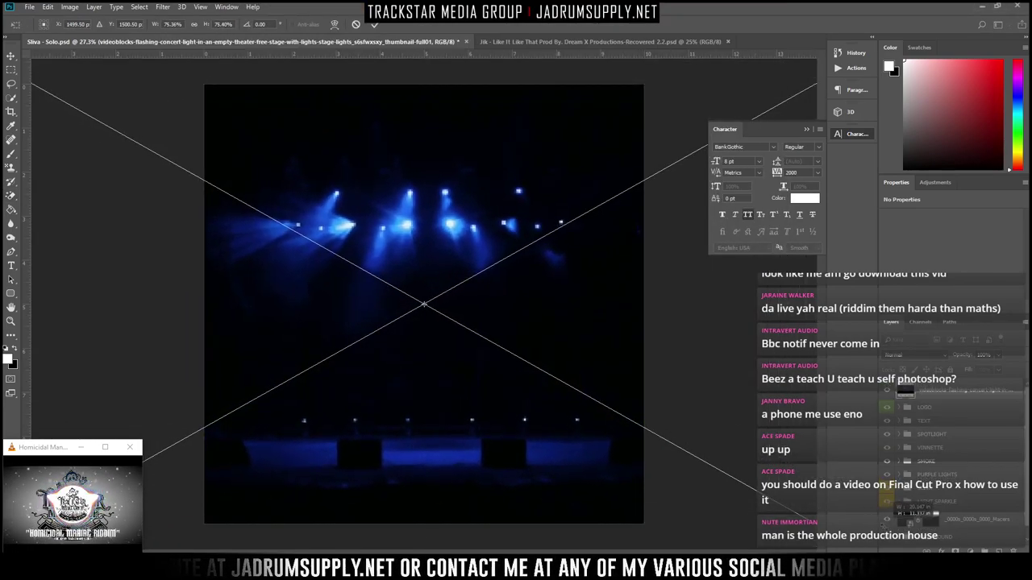
{"action": "left_click_drag", "start_coordinate": [663, 496], "coordinate": [672, 393]}
{"action": "key", "text": "Return"}
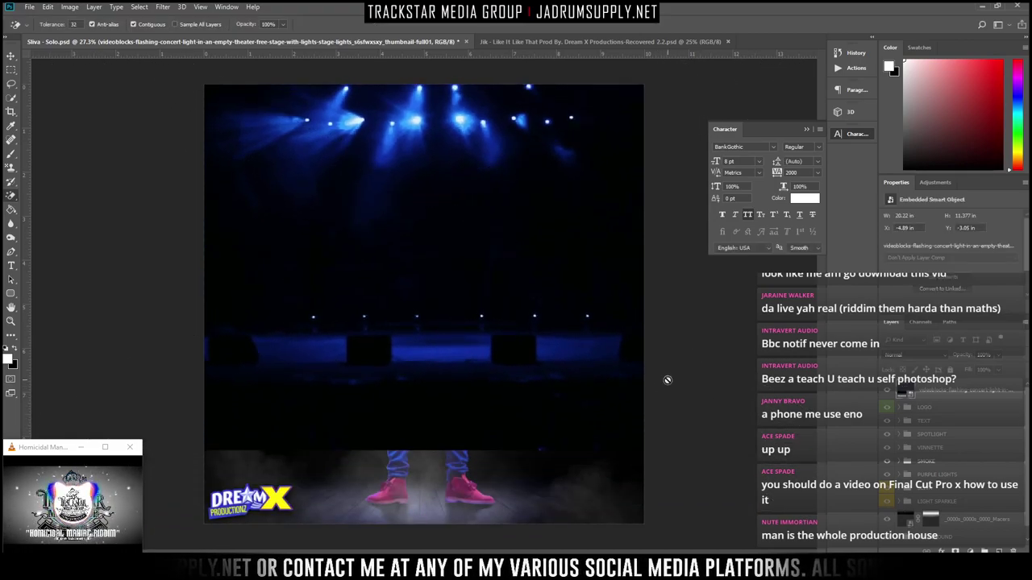
Move the stage image layer down the stack to just below the LIGHT SPARKLE group, behind the artist
{"action": "left_click_drag", "start_coordinate": [940, 391], "coordinate": [958, 474]}
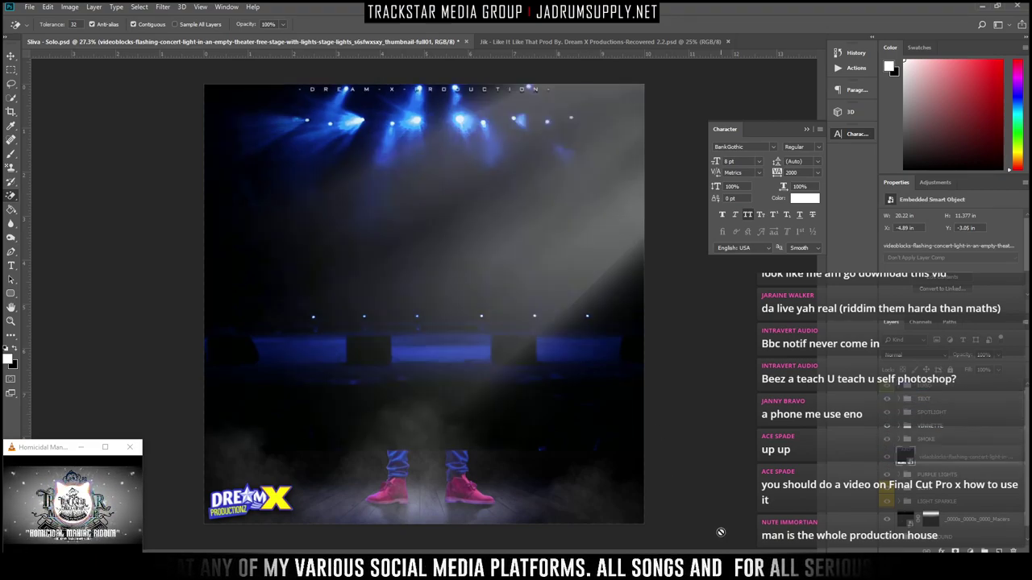
{"action": "scroll", "coordinate": [939, 480], "scroll_direction": "down", "scroll_amount": 1}
{"action": "left_click_drag", "start_coordinate": [944, 448], "coordinate": [947, 500]}
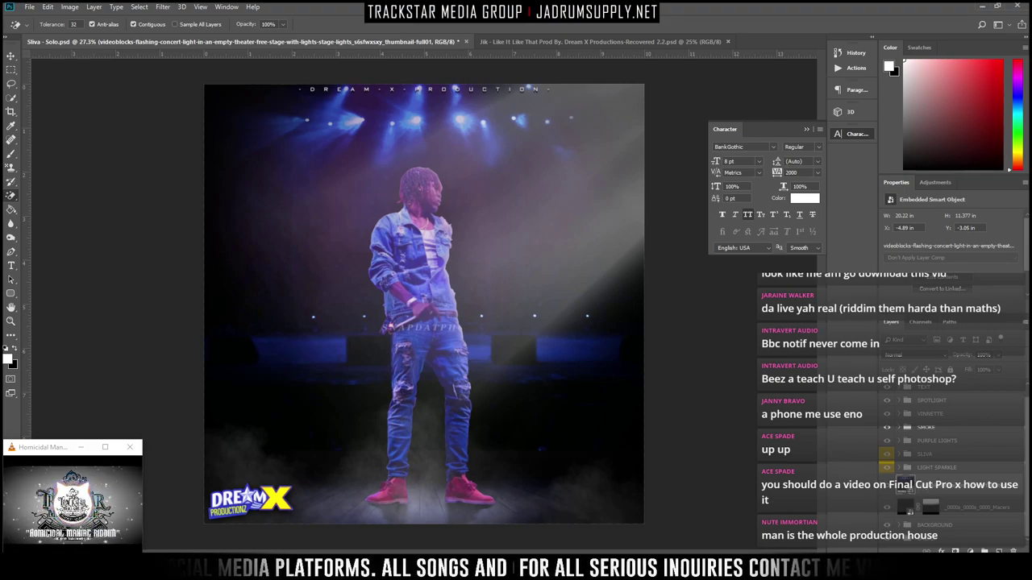
Add a layer mask to the stage image and fade it with large soft black brush strokes, finishing at 10% opacity
{"action": "left_click", "coordinate": [955, 551]}
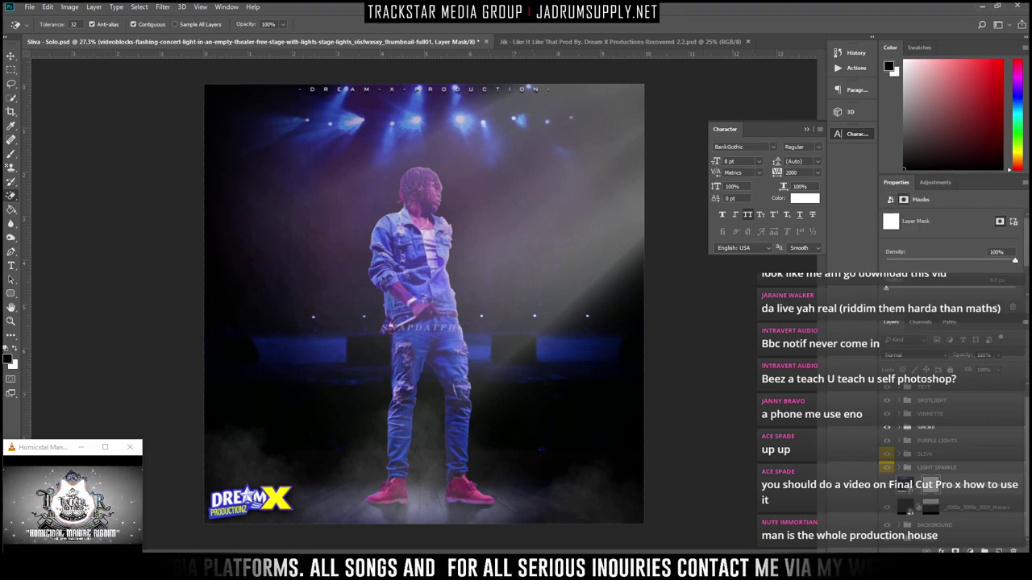
{"action": "key", "text": "b"}
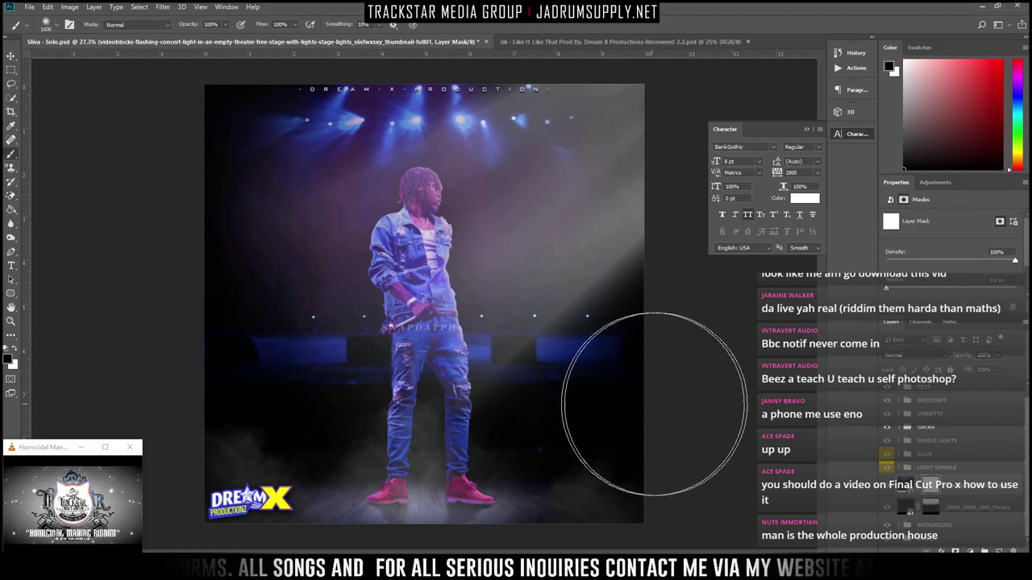
{"action": "mouse_move", "coordinate": [689, 409]}
{"action": "left_mouse_down"}
{"action": "mouse_move", "coordinate": [212, 437]}
{"action": "mouse_move", "coordinate": [732, 405]}
{"action": "mouse_move", "coordinate": [1, 396]}
{"action": "mouse_move", "coordinate": [738, 394]}
{"action": "mouse_move", "coordinate": [409, 379]}
{"action": "mouse_move", "coordinate": [334, 396]}
{"action": "mouse_move", "coordinate": [786, 348]}
{"action": "left_mouse_up"}
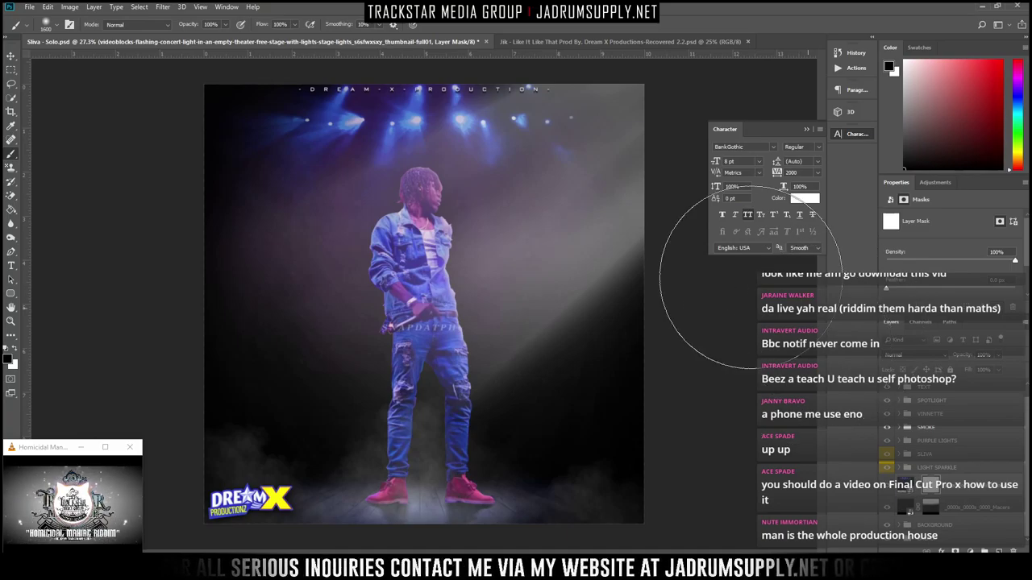
{"action": "mouse_move", "coordinate": [845, 259]}
{"action": "left_mouse_down"}
{"action": "mouse_move", "coordinate": [314, 284]}
{"action": "mouse_move", "coordinate": [61, 267]}
{"action": "mouse_move", "coordinate": [791, 270]}
{"action": "mouse_move", "coordinate": [760, 237]}
{"action": "left_mouse_up"}
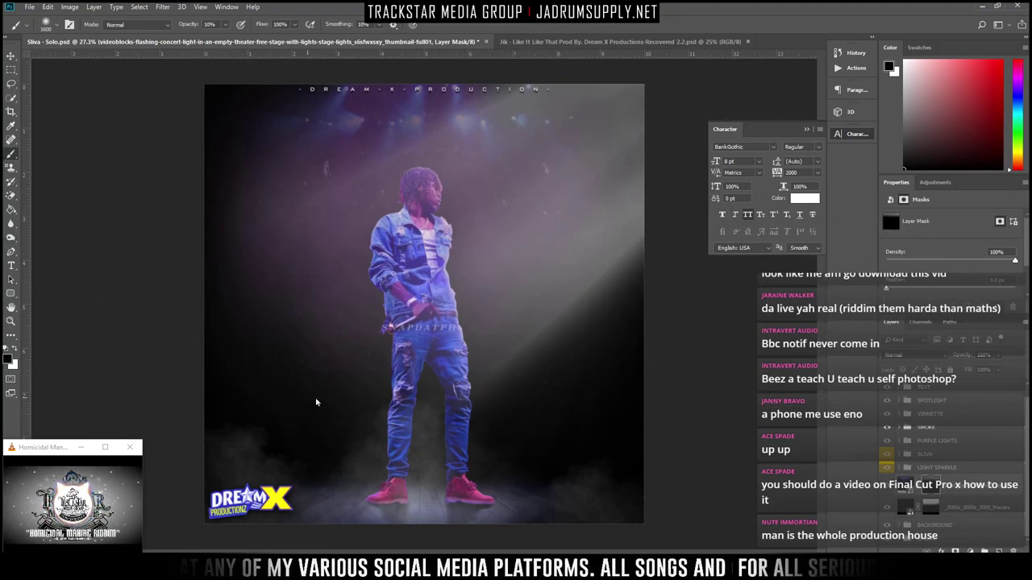
{"action": "scroll", "coordinate": [439, 363], "scroll_direction": "down", "scroll_amount": 2}
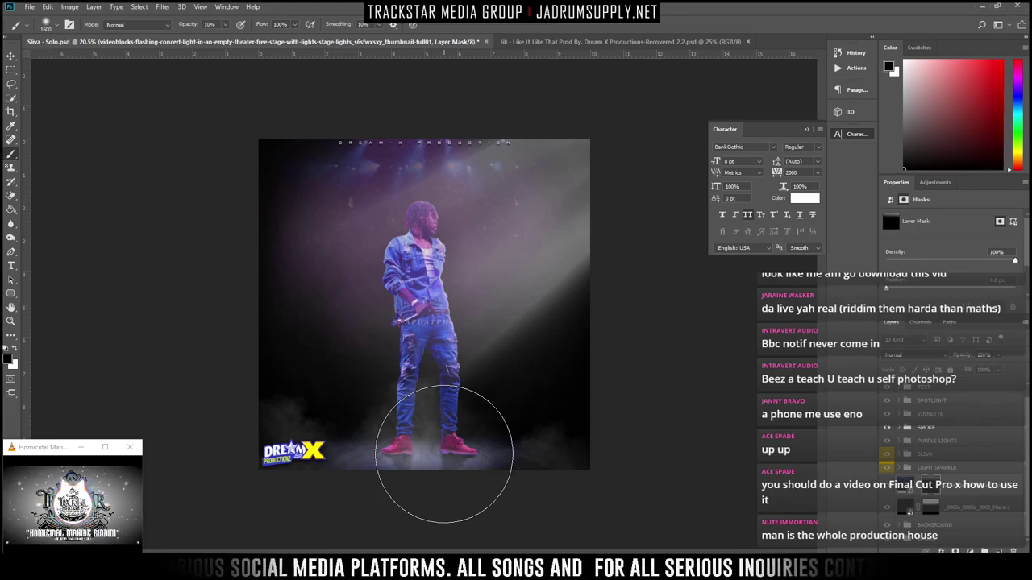
{"action": "scroll", "coordinate": [367, 422], "scroll_direction": "up", "scroll_amount": 2}
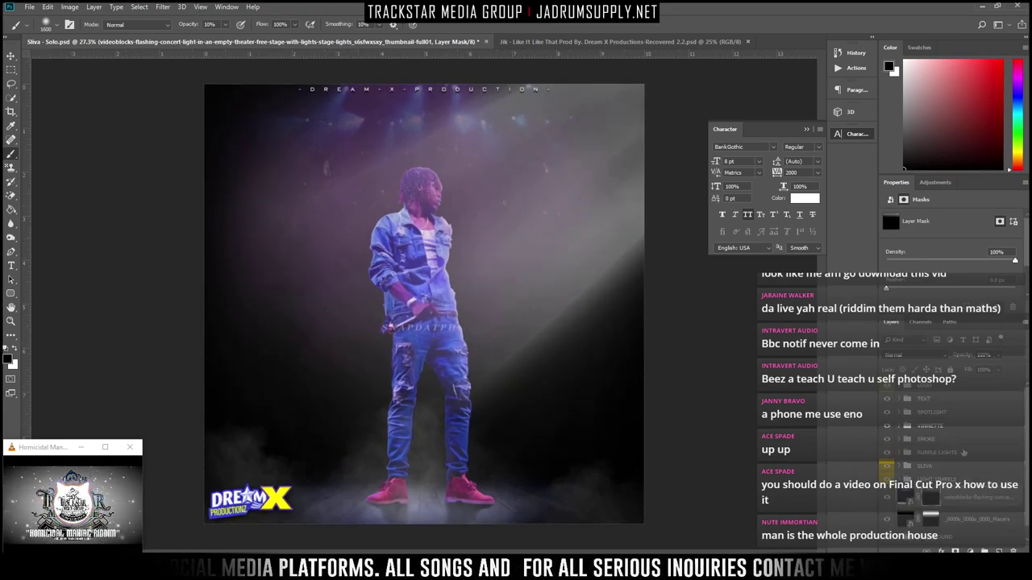
Group the stage image with the masked layer beneath it, name the group BACK OF STAGE, and save the document
{"action": "left_click", "coordinate": [965, 506]}
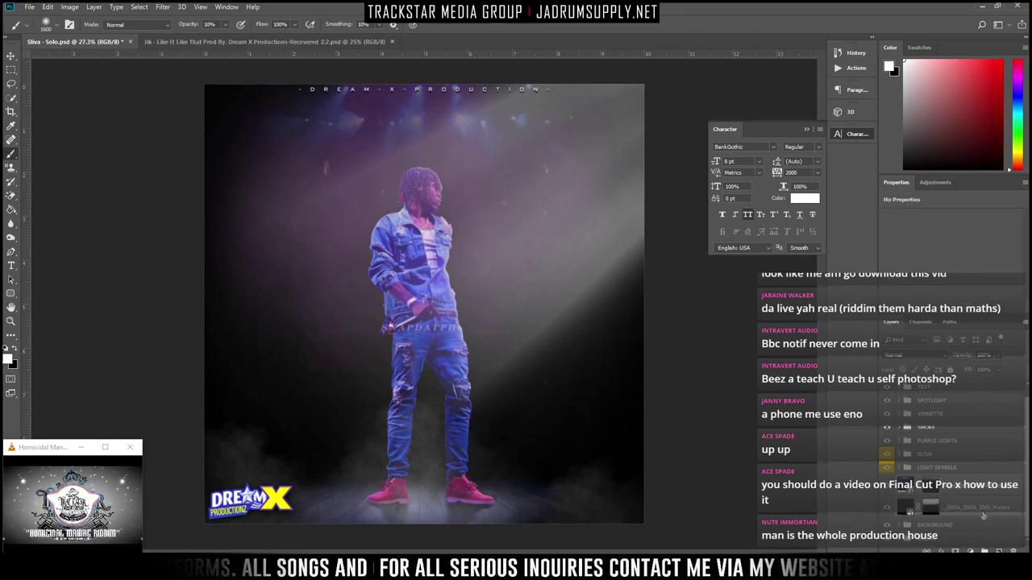
{"action": "key", "text": "ctrl+g"}
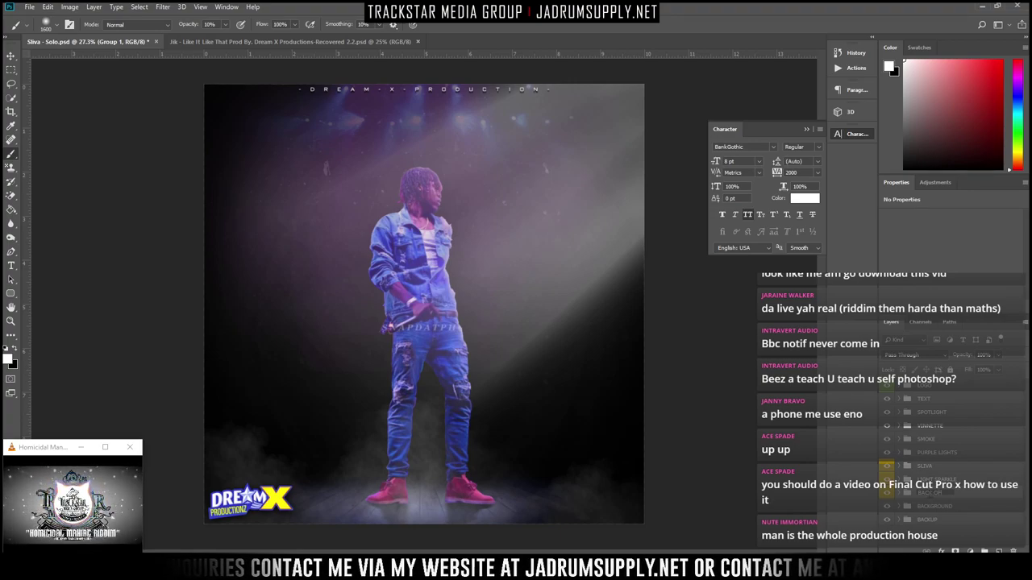
{"action": "left_click", "coordinate": [951, 495]}
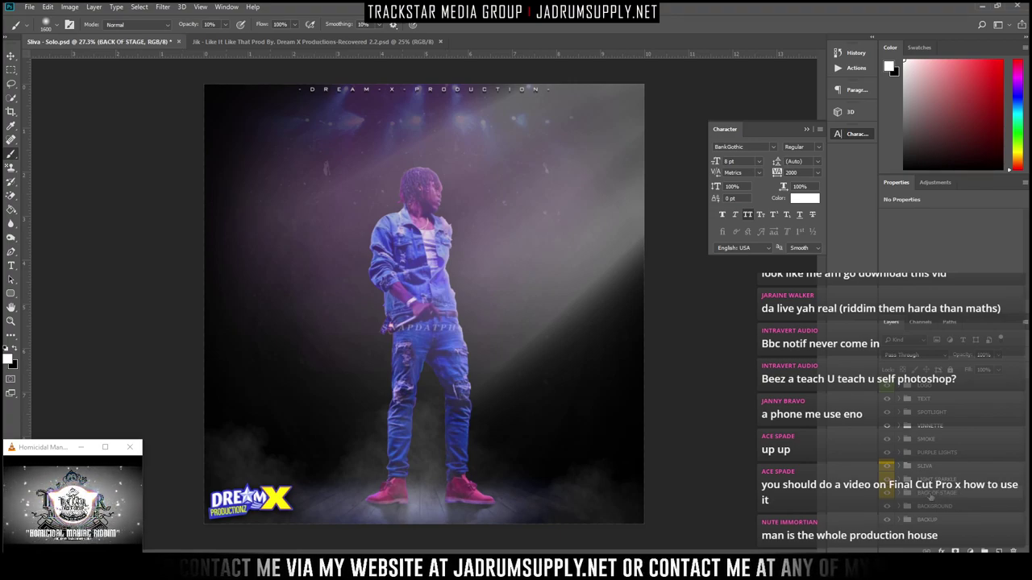
{"action": "key", "text": "ctrl+s"}
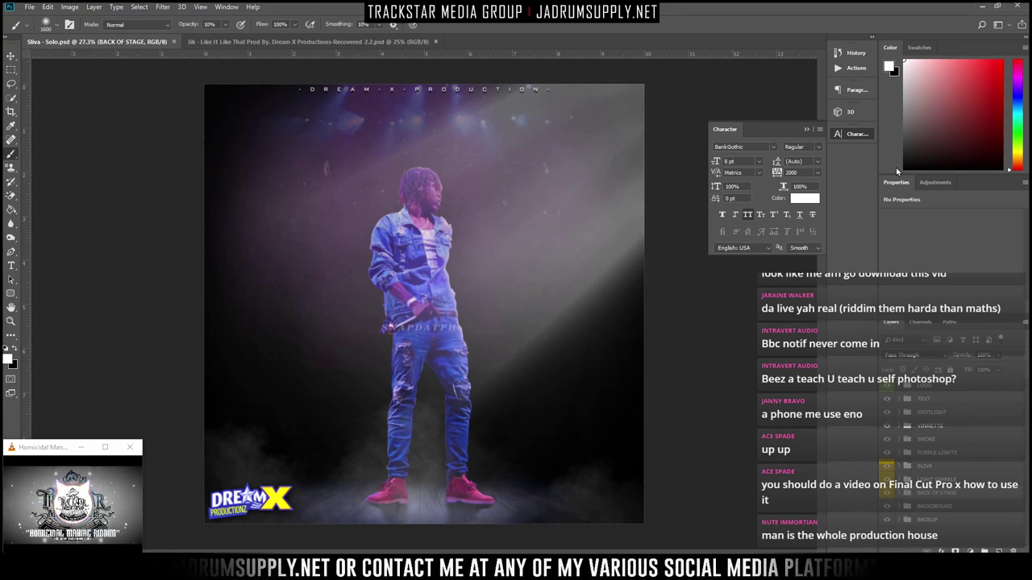
Try to sample the jeans beside the SNAPDATPH watermark with the Clone Stamp while the BACK OF STAGE group is selected
{"action": "scroll", "coordinate": [411, 329], "scroll_direction": "up", "scroll_amount": 5}
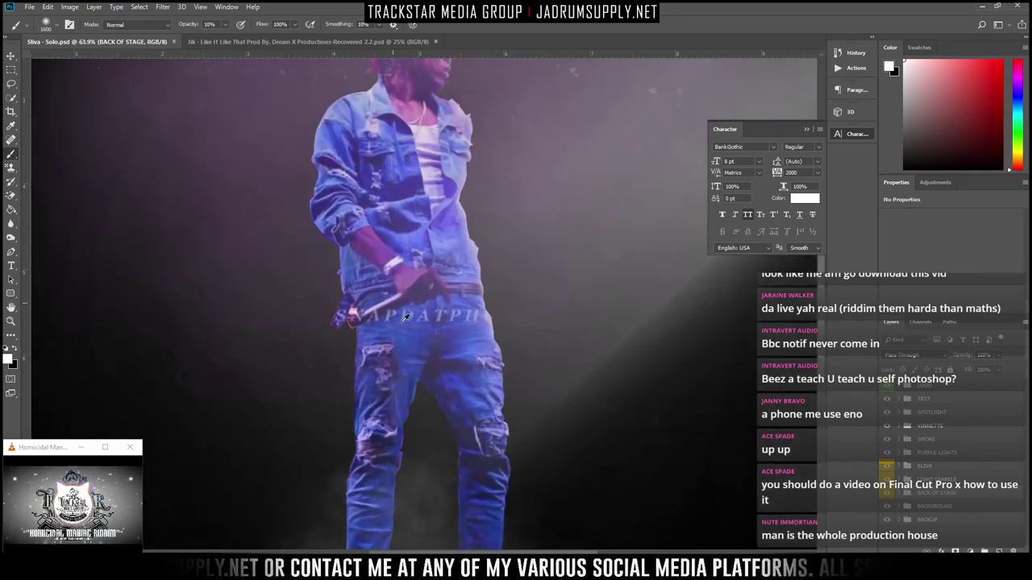
{"action": "left_click", "coordinate": [12, 169]}
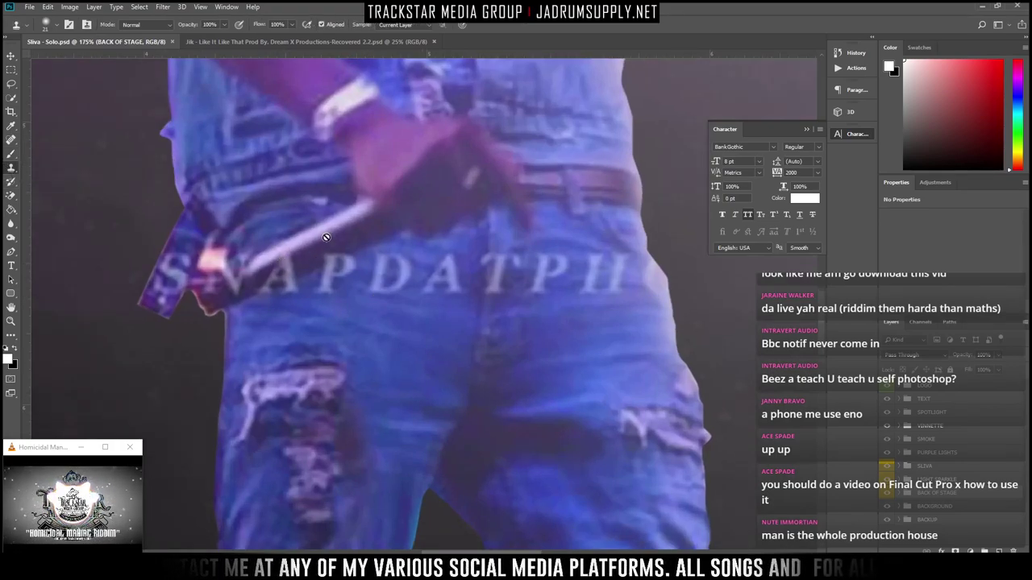
{"action": "scroll", "coordinate": [165, 295], "scroll_direction": "up", "scroll_amount": 5}
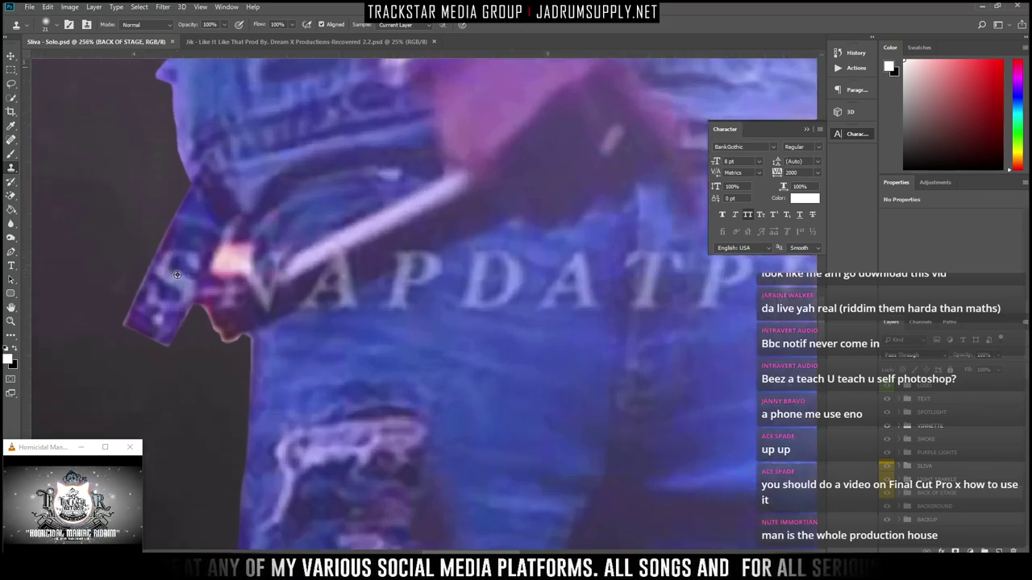
{"action": "scroll", "coordinate": [159, 303], "scroll_direction": "down", "scroll_amount": 2}
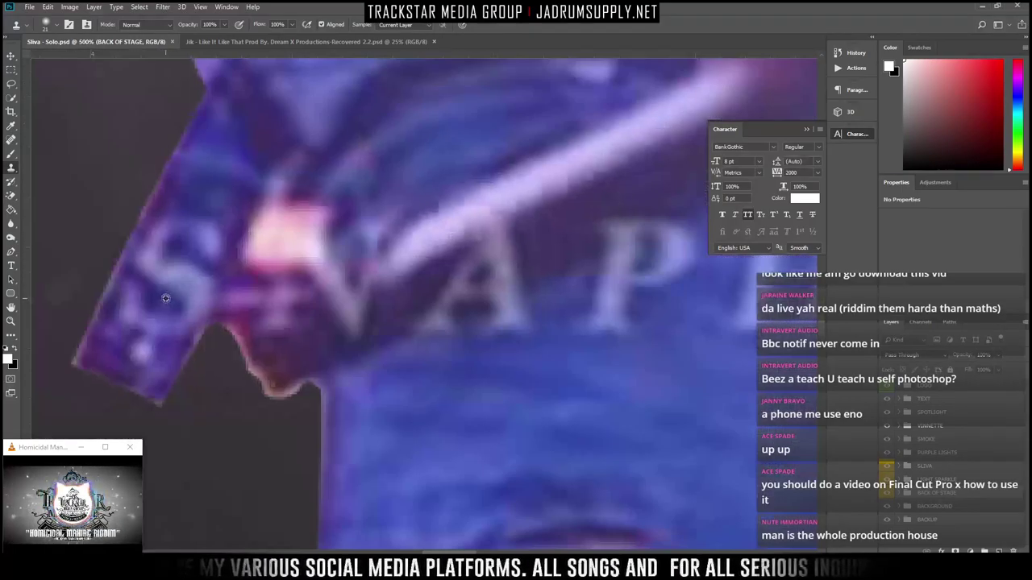
{"action": "scroll", "coordinate": [616, 333], "scroll_direction": "up", "scroll_amount": 3}
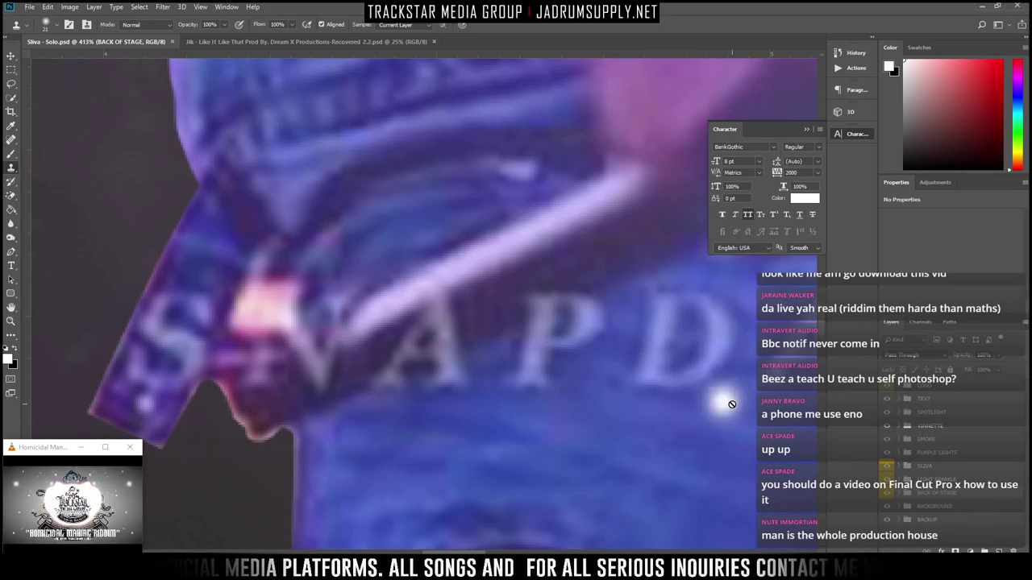
{"action": "left_click", "coordinate": [695, 401]}
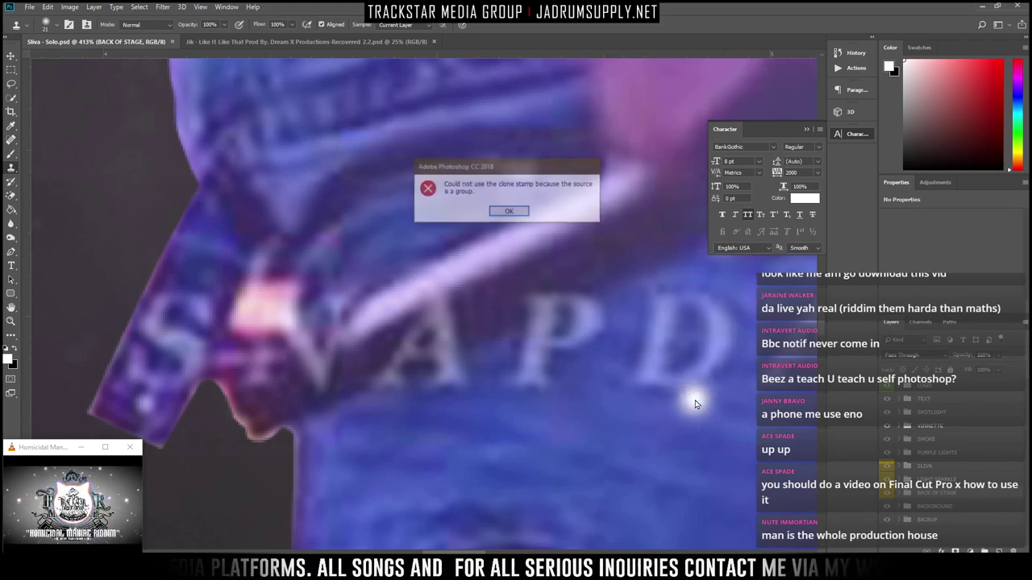
{"action": "left_click", "coordinate": [510, 213]}
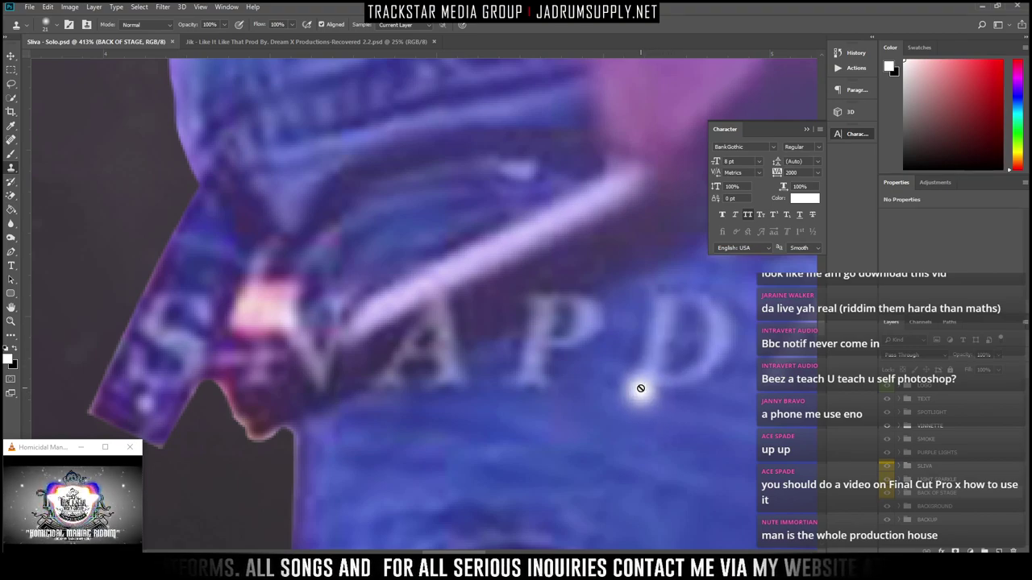
{"action": "left_click", "coordinate": [645, 387]}
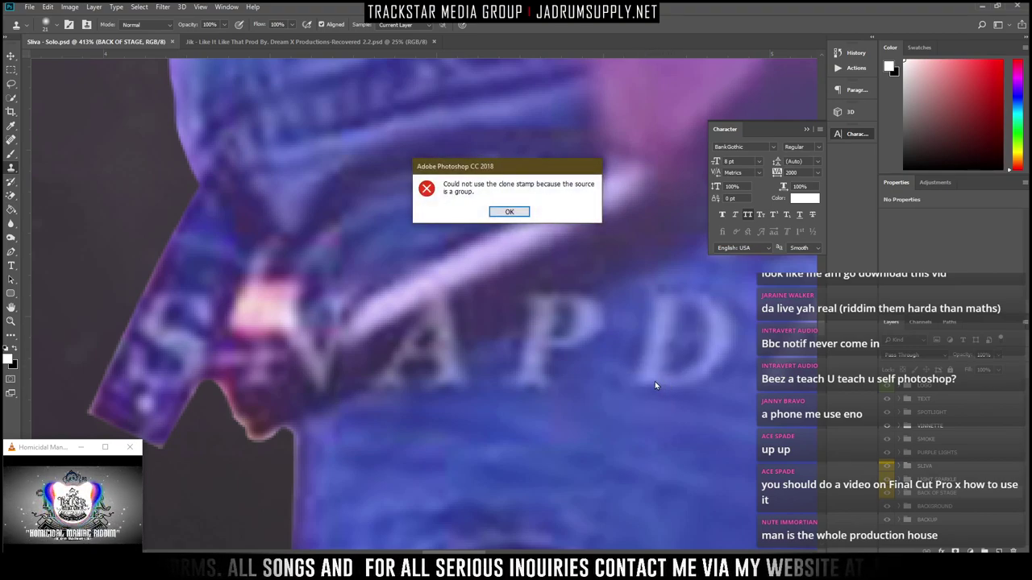
{"action": "left_click", "coordinate": [509, 211]}
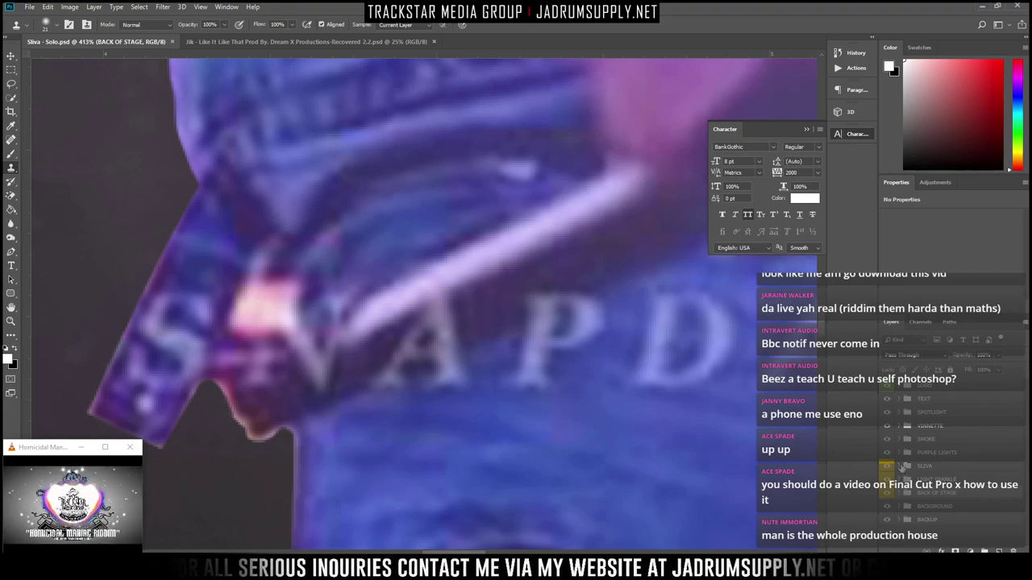
Try the Clone Stamp on the jeans below the watermark with the artist's photo layer in the SLIVA group selected
{"action": "left_click", "coordinate": [901, 466]}
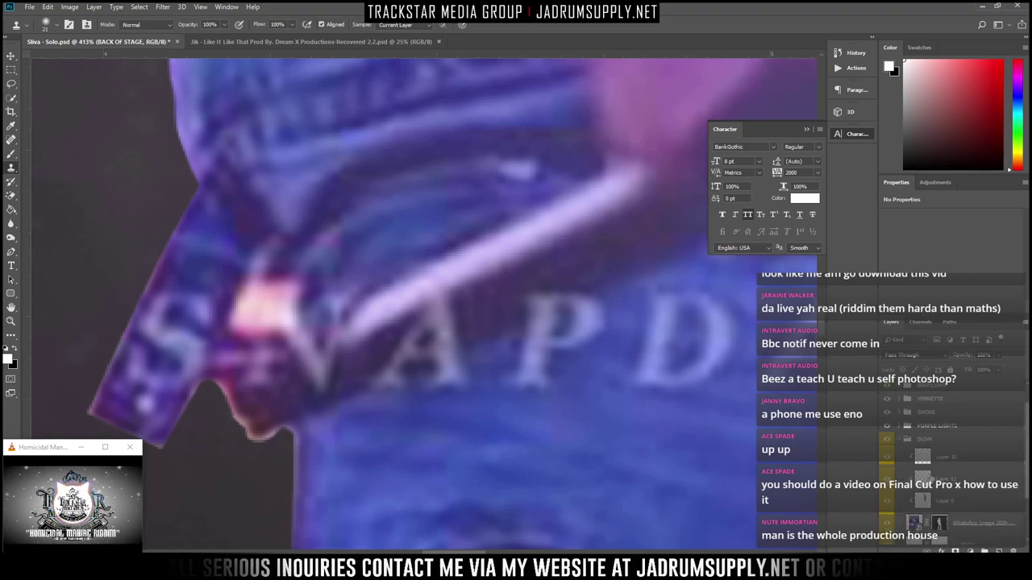
{"action": "left_click", "coordinate": [913, 509]}
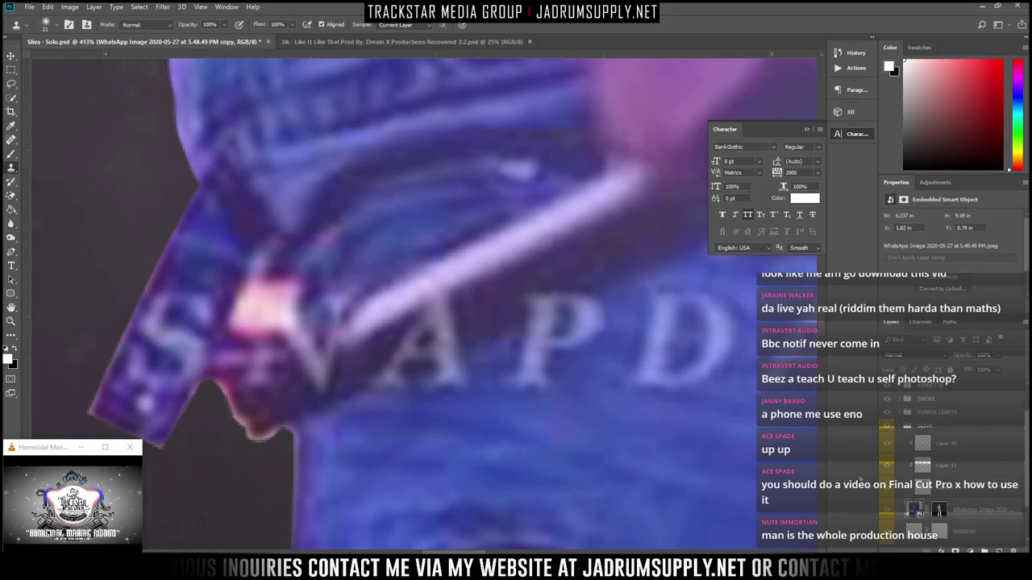
{"action": "left_click", "coordinate": [577, 409]}
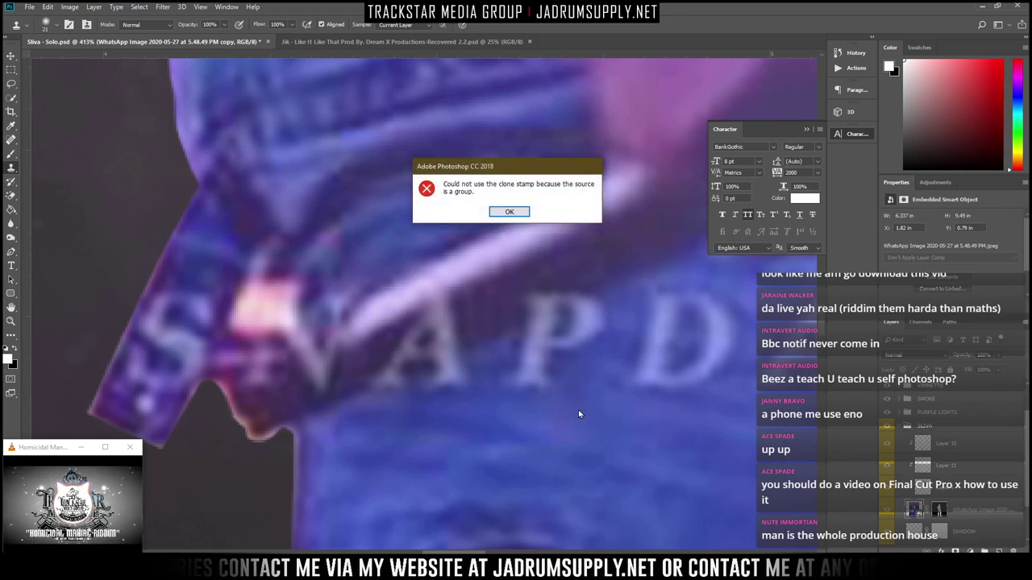
{"action": "left_click", "coordinate": [507, 212]}
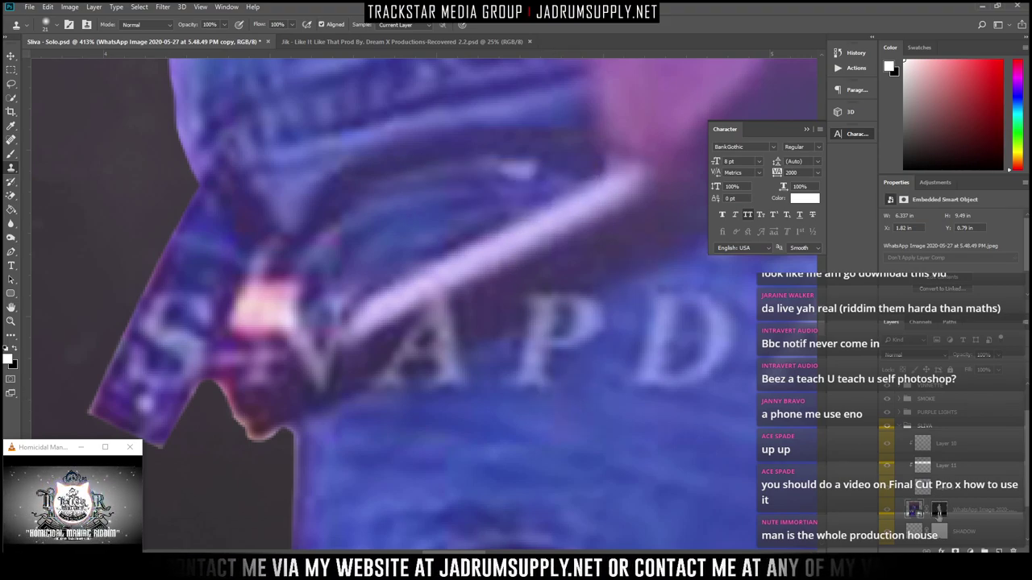
Move the artist's photo layer with Layers 5, 10 and 11 out of the SLIVA group to just above it
{"action": "left_click", "coordinate": [967, 487], "text": "ctrl"}
{"action": "left_click", "coordinate": [964, 465], "text": "ctrl"}
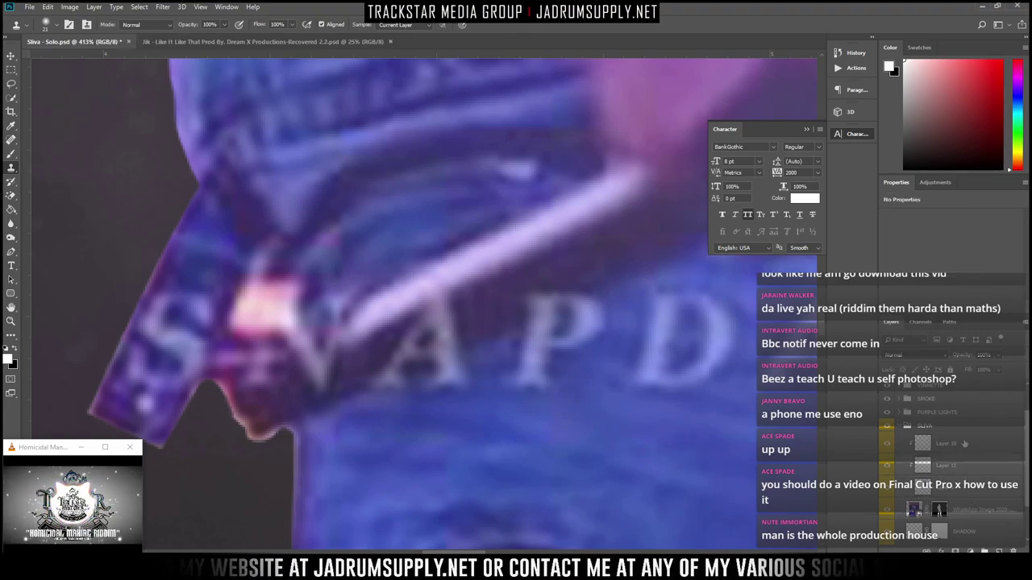
{"action": "left_click", "coordinate": [961, 443], "text": "ctrl"}
{"action": "left_click_drag", "start_coordinate": [960, 509], "coordinate": [983, 424]}
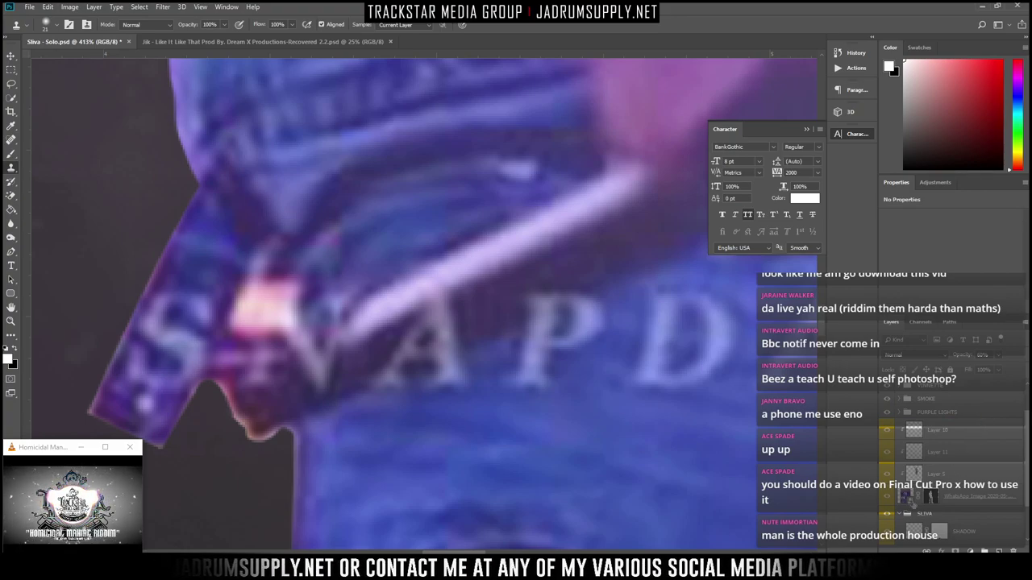
Try to clone the jeans around the watermark on the artist's photo layer outside the SLIVA group
{"action": "left_click", "coordinate": [905, 496]}
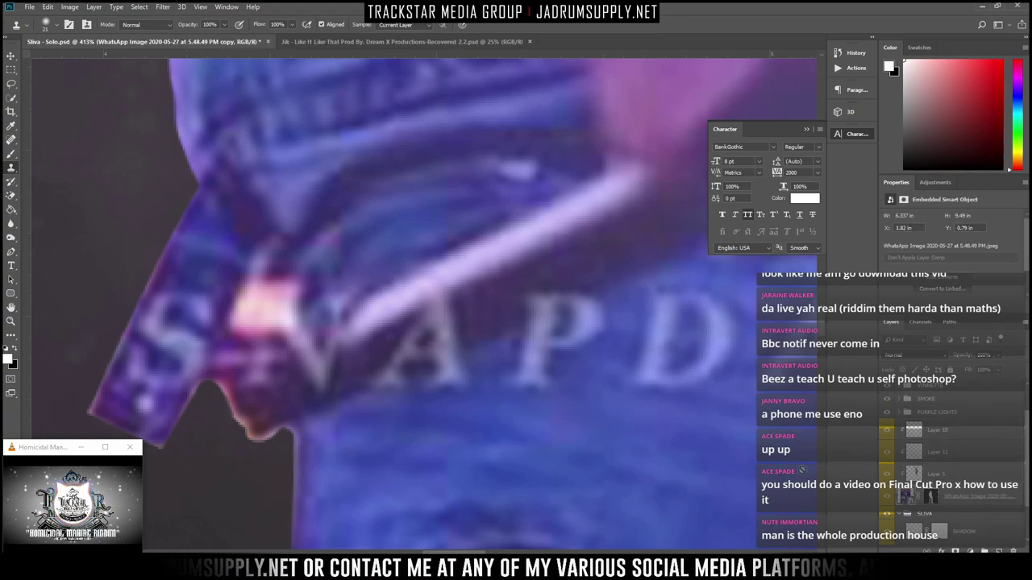
{"action": "left_click", "coordinate": [548, 436]}
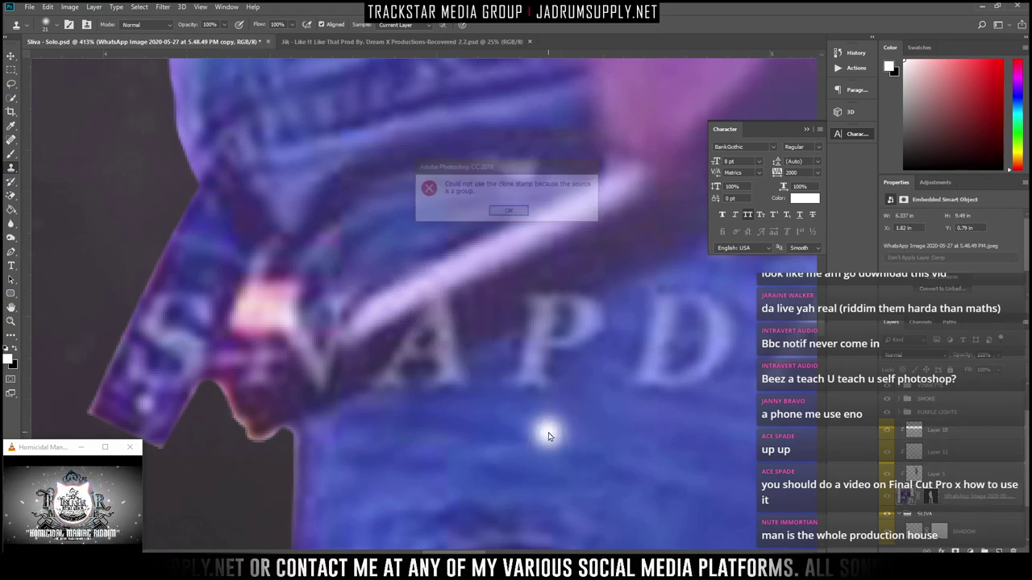
{"action": "left_click", "coordinate": [513, 211]}
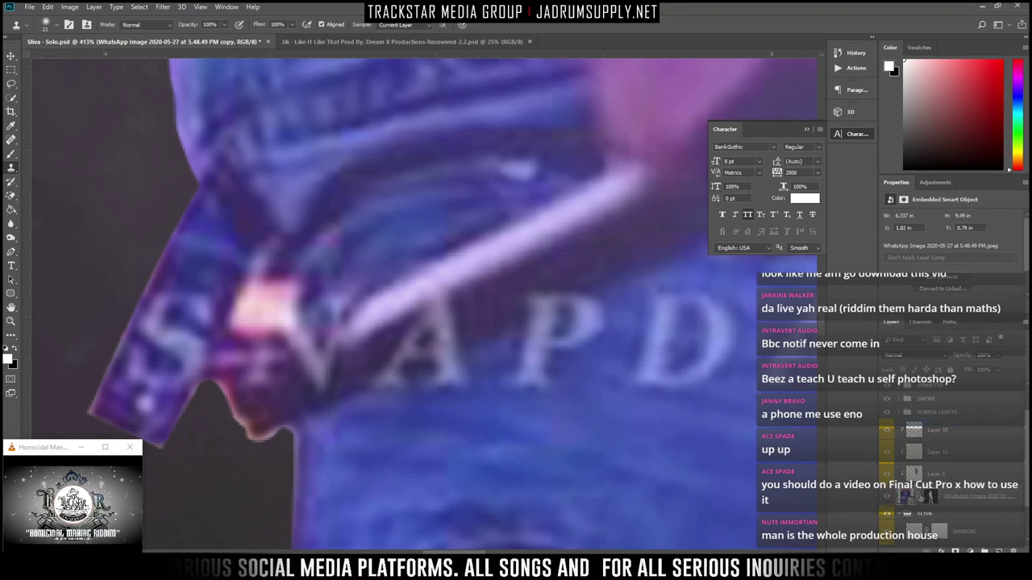
{"action": "left_click", "coordinate": [723, 434]}
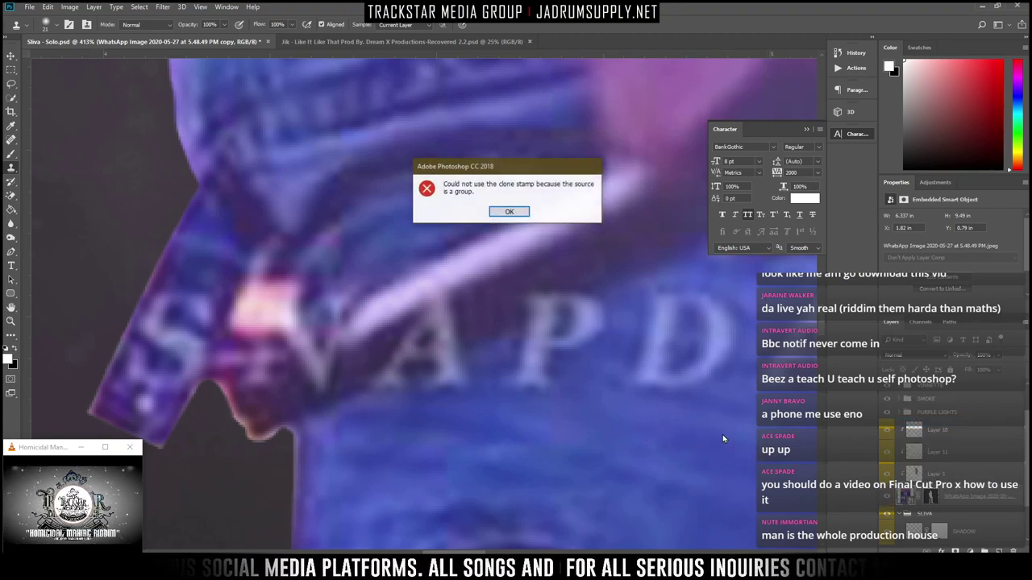
{"action": "left_click", "coordinate": [510, 213]}
Hide Layers 5, 10 and 11 above the artist's photo and release them from its clipping mask
{"action": "scroll", "coordinate": [932, 457], "scroll_direction": "down", "scroll_amount": 1}
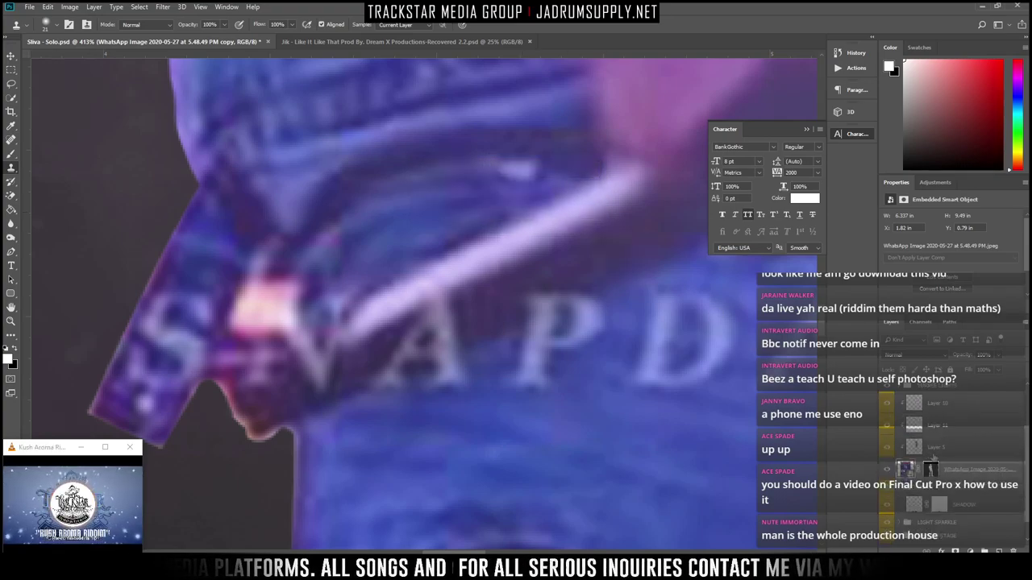
{"action": "scroll", "coordinate": [932, 457], "scroll_direction": "up", "scroll_amount": 1}
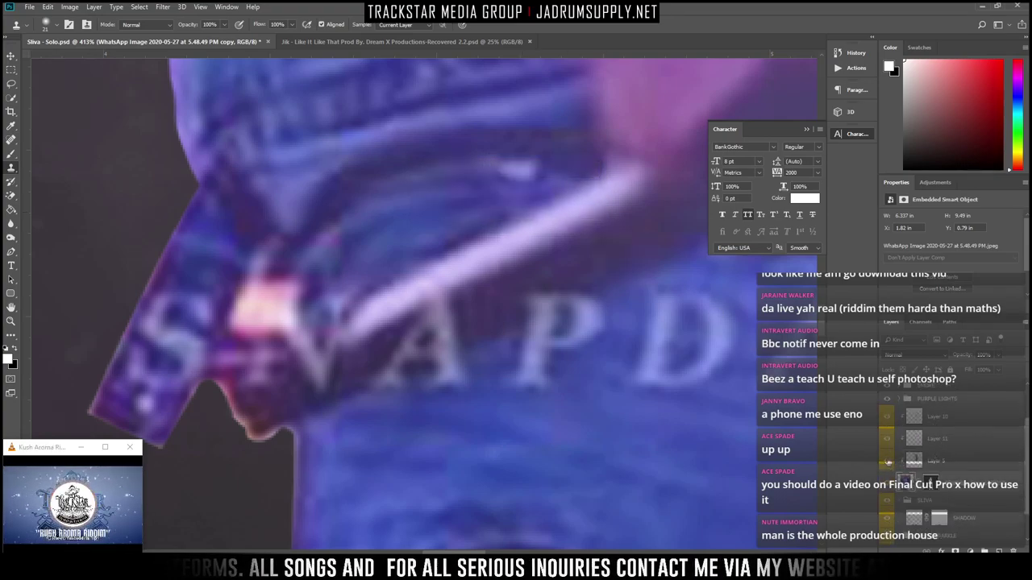
{"action": "left_click", "coordinate": [886, 441]}
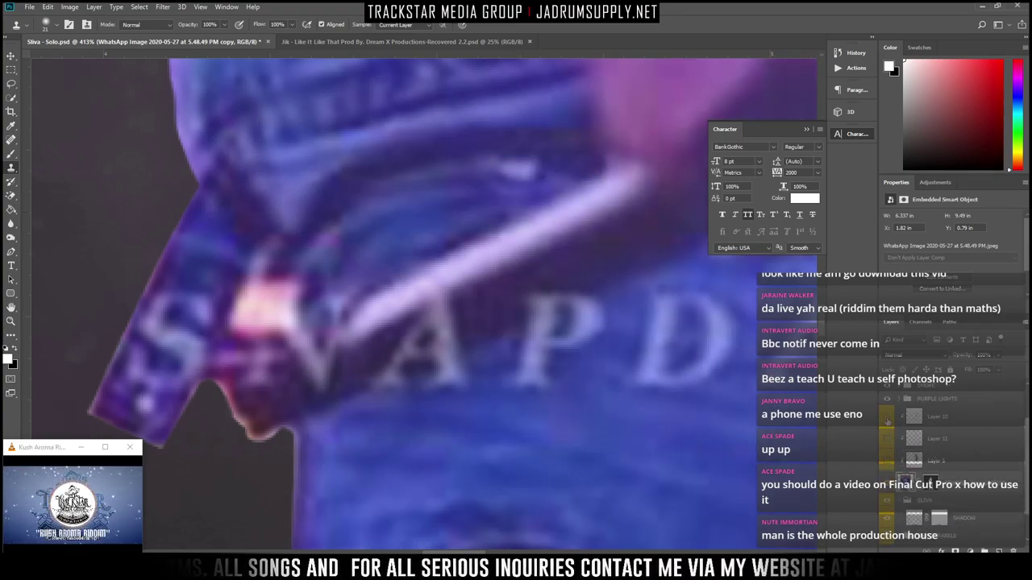
{"action": "left_click", "coordinate": [941, 463]}
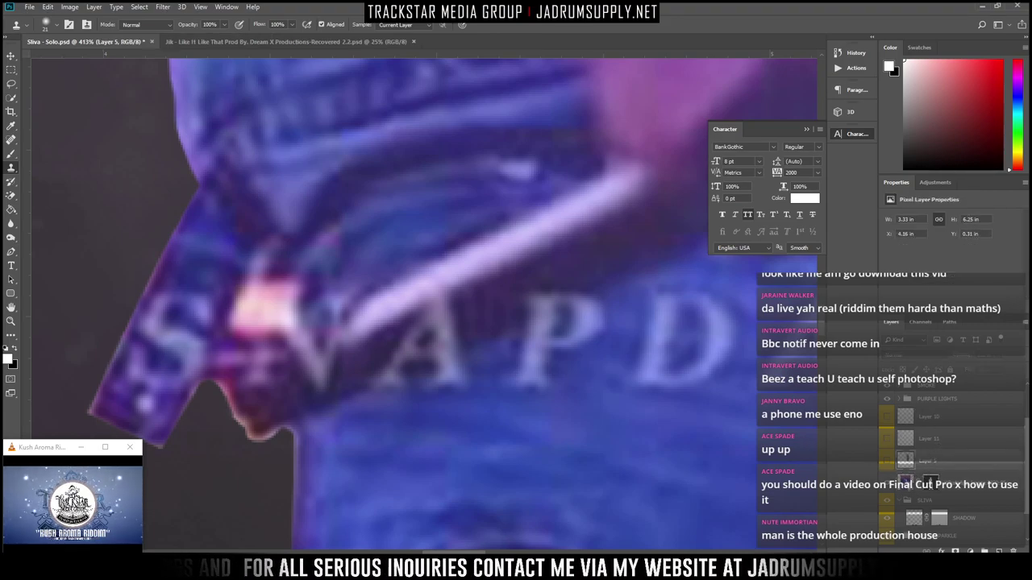
Try the Clone Stamp on the jeans with the artist's photo layer selected, and again with the SLIVA group selected
{"action": "left_click", "coordinate": [927, 481]}
{"action": "left_click", "coordinate": [585, 382]}
{"action": "left_click", "coordinate": [507, 212]}
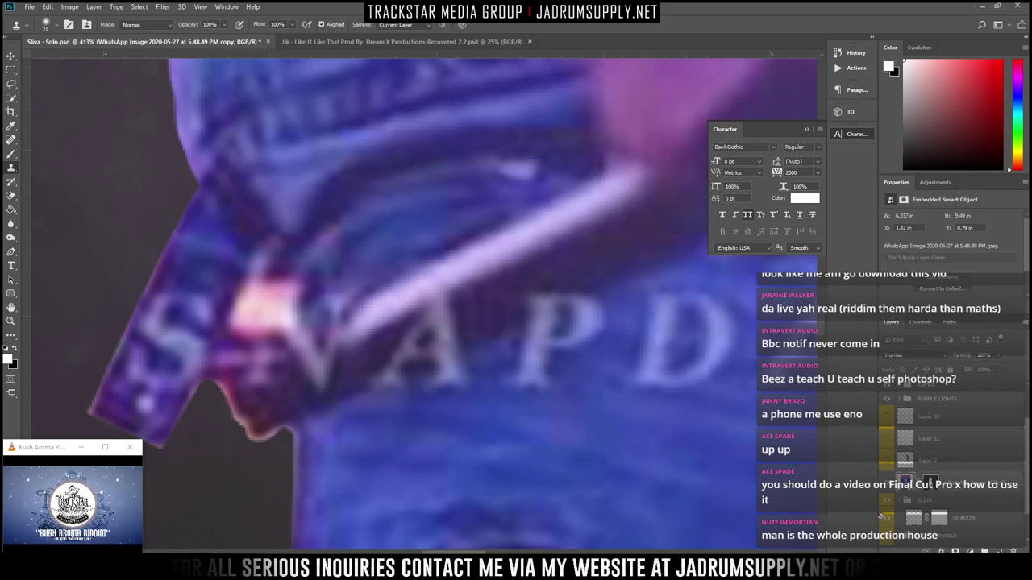
{"action": "left_click", "coordinate": [924, 499]}
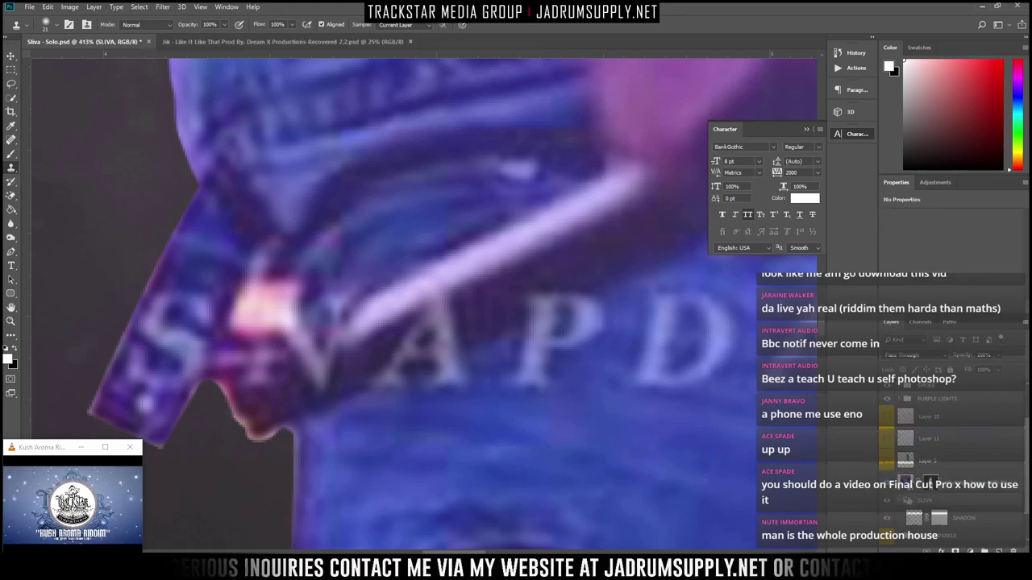
{"action": "left_click", "coordinate": [708, 478]}
{"action": "key", "text": "Return"}
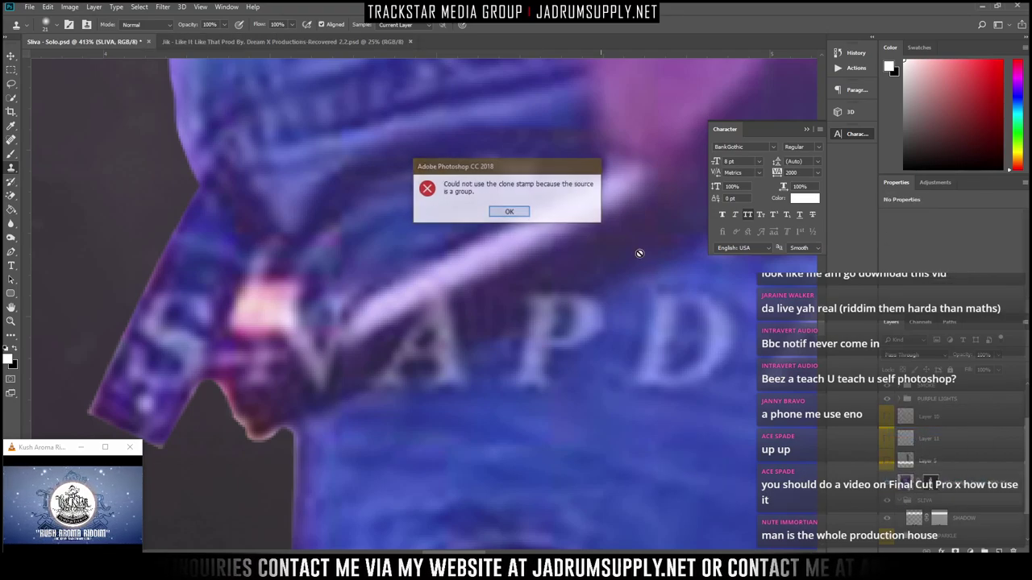
Remove the yellow color label from the BACK OF STAGE and LIGHT SPARKLE groups
{"action": "scroll", "coordinate": [905, 516], "scroll_direction": "down", "scroll_amount": 3}
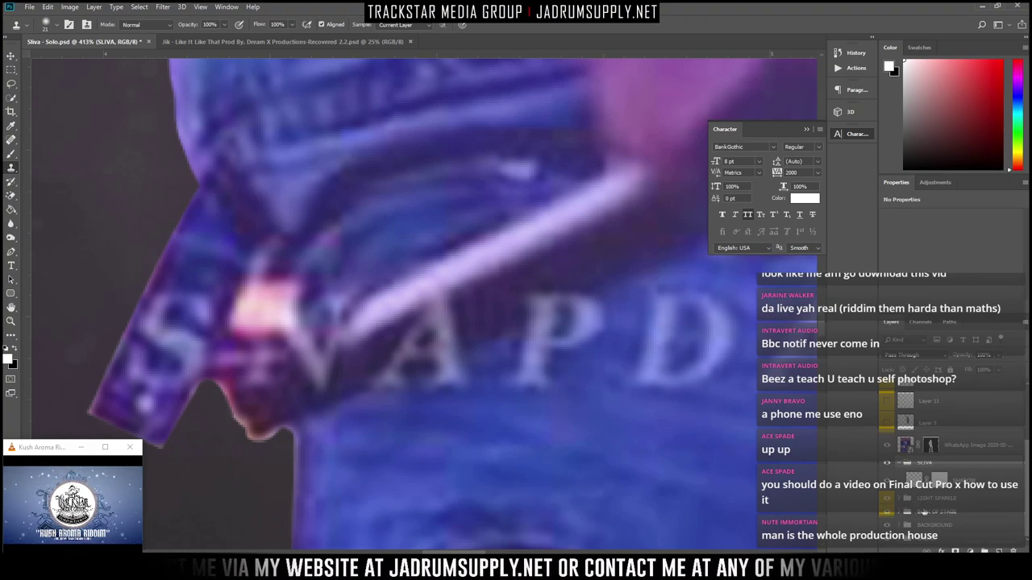
{"action": "left_click", "coordinate": [889, 513]}
{"action": "right_click", "coordinate": [889, 511]}
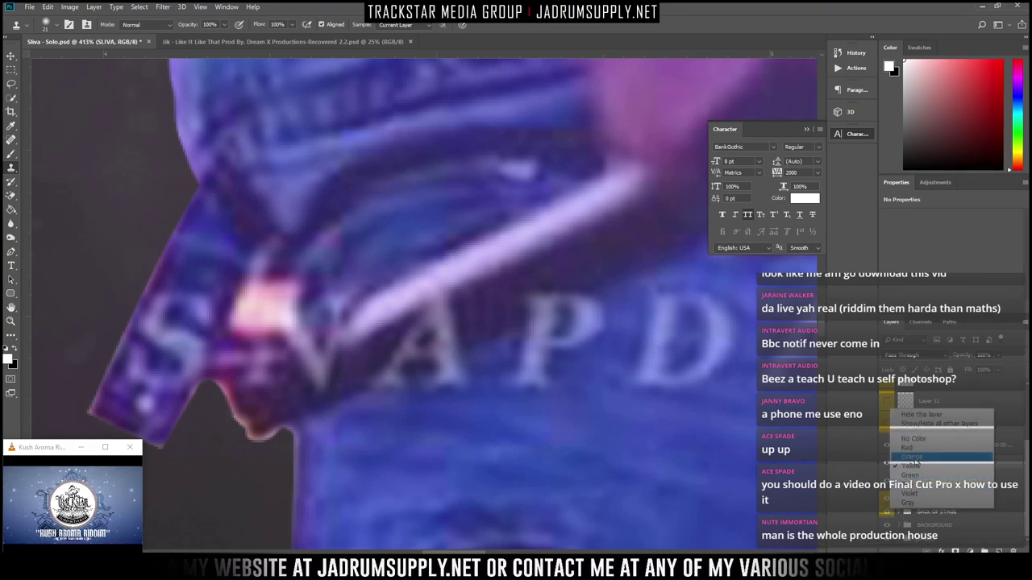
{"action": "left_click", "coordinate": [915, 438]}
{"action": "right_click", "coordinate": [891, 498]}
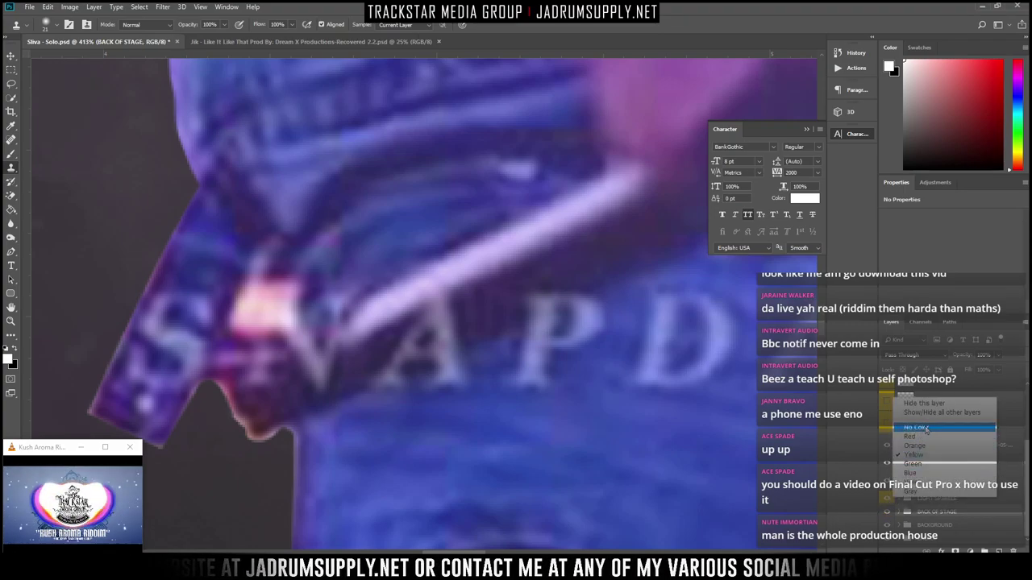
{"action": "left_click", "coordinate": [911, 428]}
Try the Clone Stamp with the LIGHT SPARKLE group selected, and again with the artist's photo layer selected
{"action": "left_click", "coordinate": [781, 434]}
{"action": "left_click", "coordinate": [519, 214]}
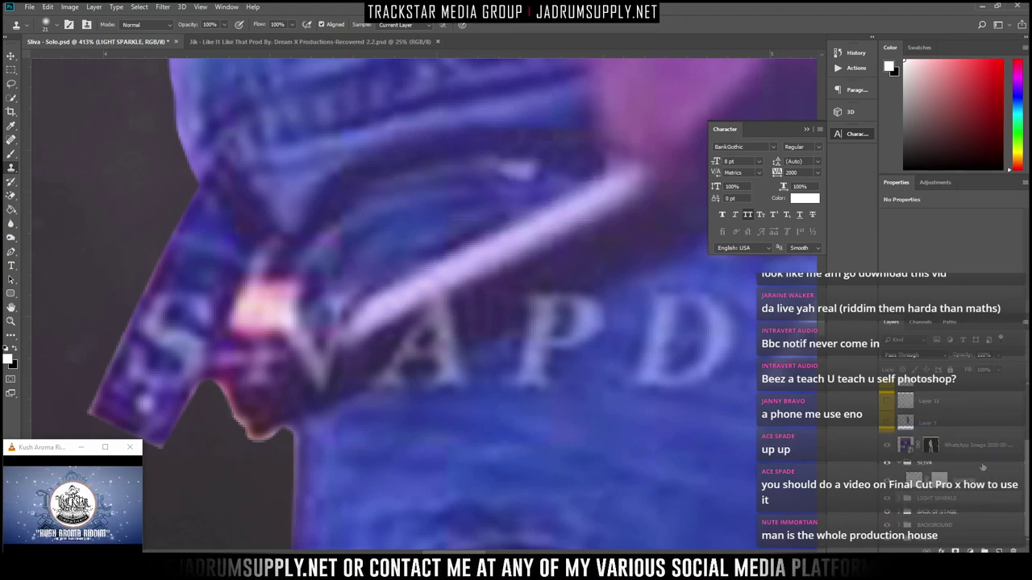
{"action": "left_click", "coordinate": [904, 446]}
{"action": "left_click", "coordinate": [757, 466]}
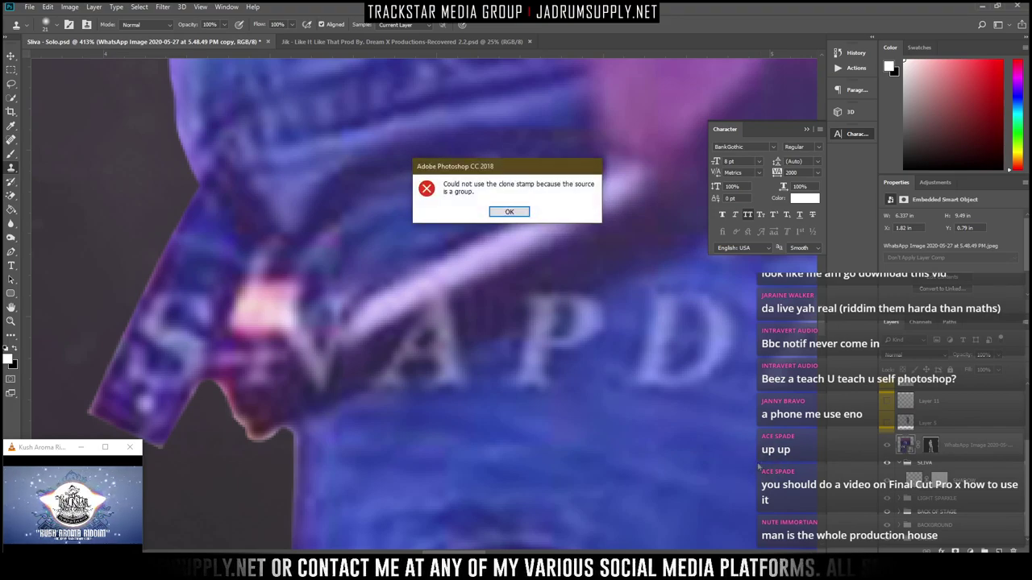
{"action": "left_click", "coordinate": [516, 211]}
Hide the effect groups above the artist's photo, including SMOKE and PURPLE LIGHTS, and try cloning the jeans on the photo layer
{"action": "scroll", "coordinate": [895, 411], "scroll_direction": "up", "scroll_amount": 3}
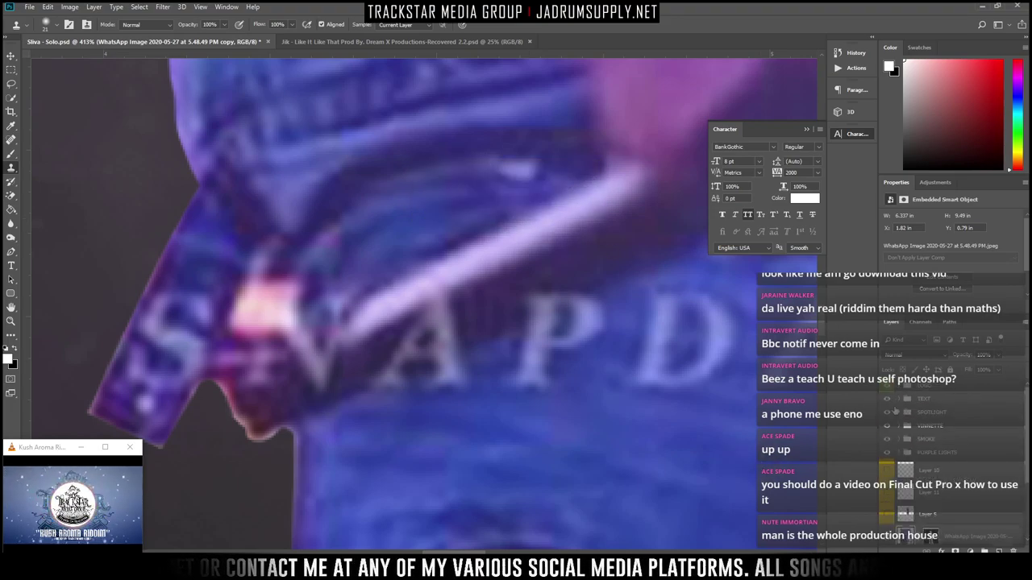
{"action": "left_click", "coordinate": [886, 425]}
{"action": "scroll", "coordinate": [886, 426], "scroll_direction": "down", "scroll_amount": 2}
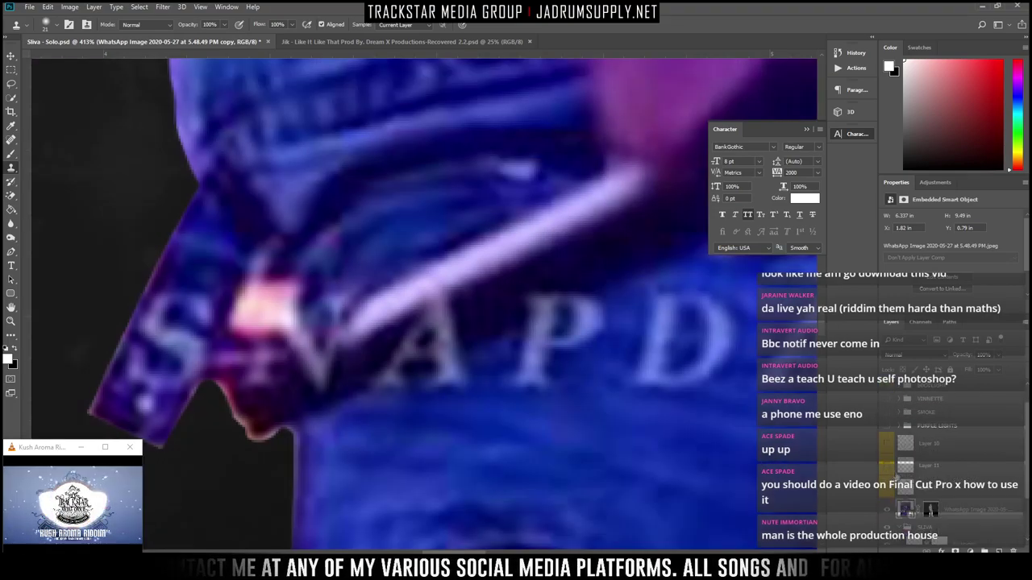
{"action": "left_click", "coordinate": [527, 413]}
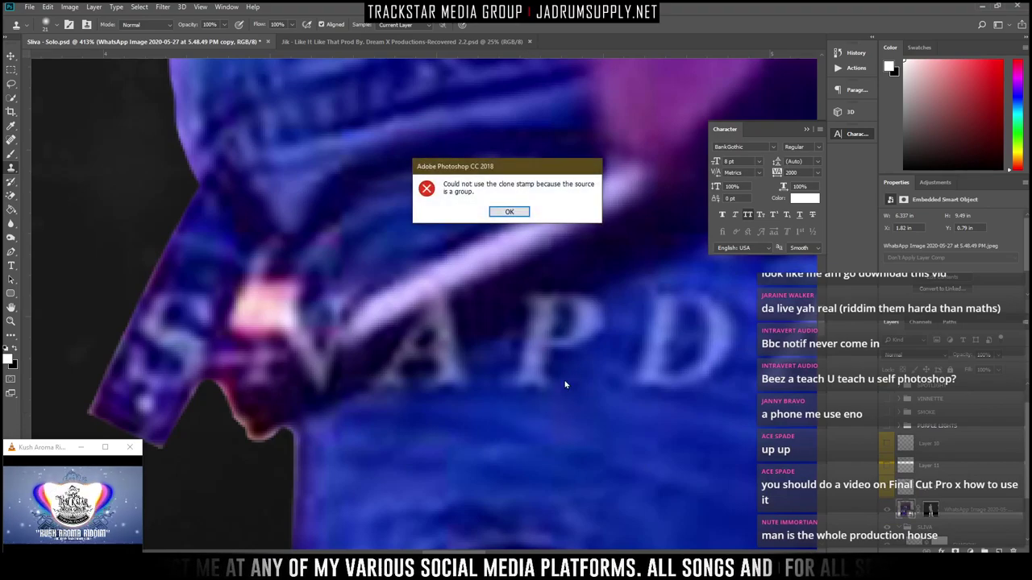
{"action": "left_click", "coordinate": [508, 212]}
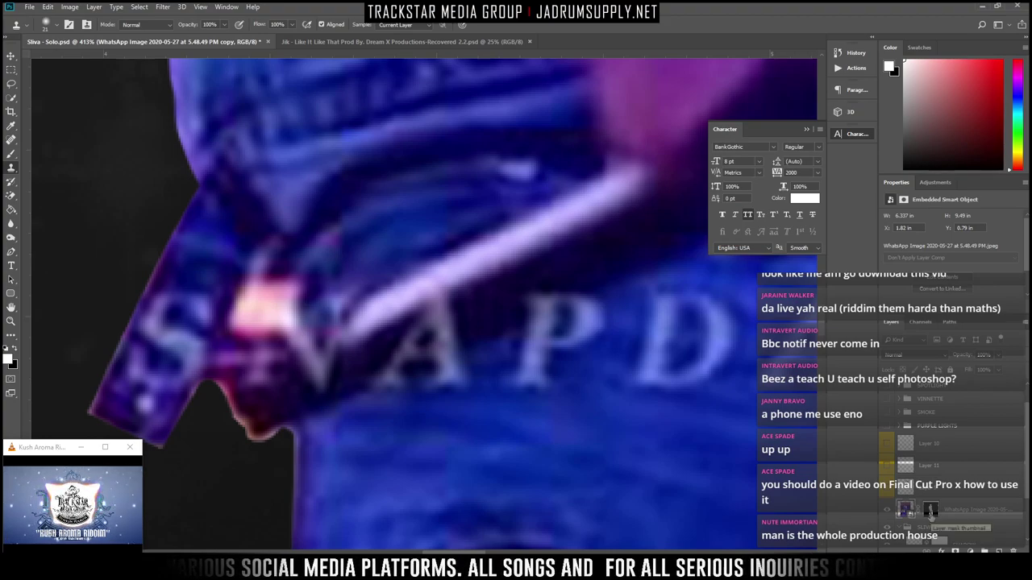
Rasterize the artist's photo smart object and try the Clone Stamp on the jeans below the watermark
{"action": "right_click", "coordinate": [931, 511]}
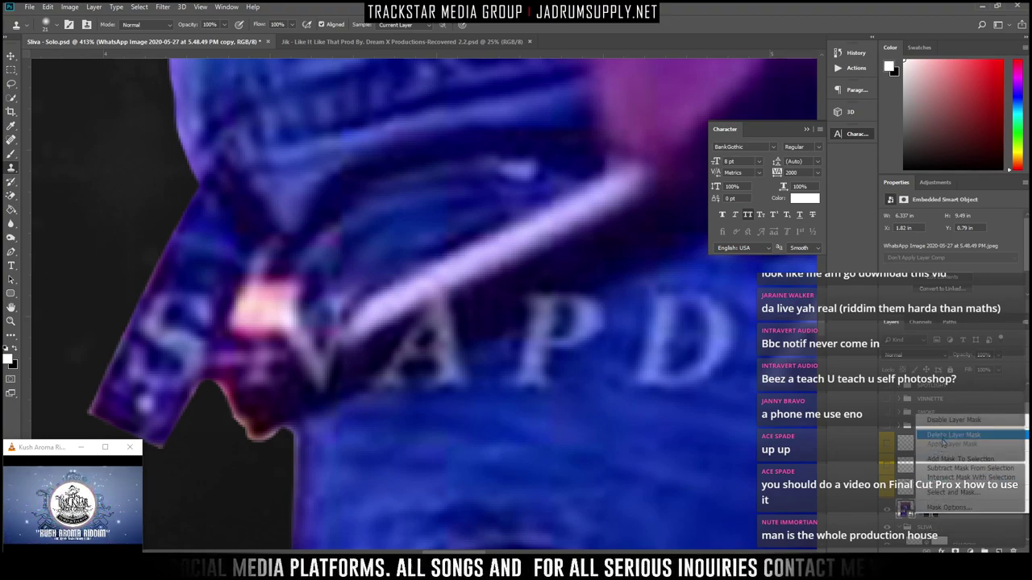
{"action": "right_click", "coordinate": [976, 522]}
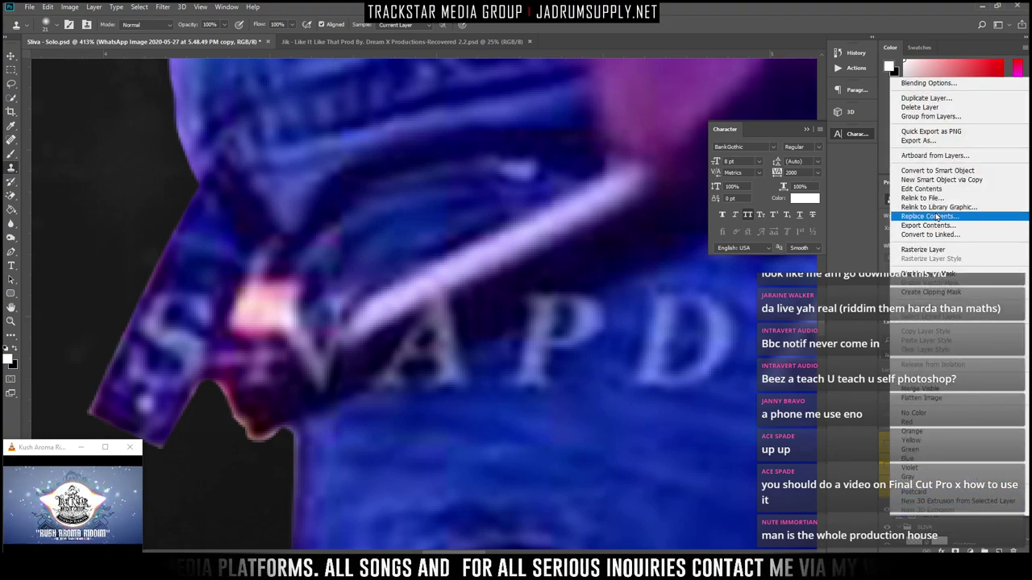
{"action": "left_click", "coordinate": [927, 250]}
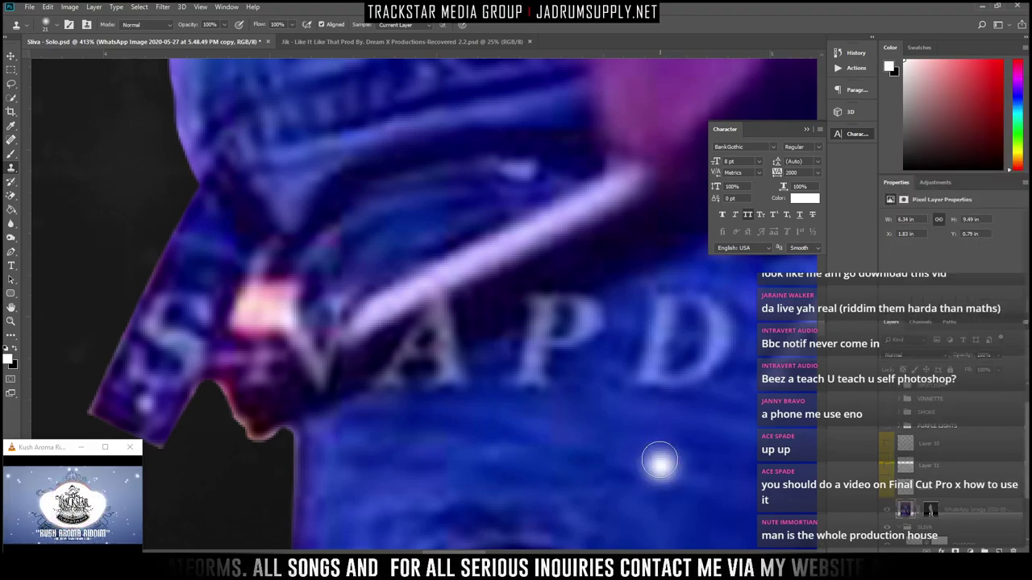
{"action": "left_click", "coordinate": [667, 461]}
{"action": "left_click", "coordinate": [519, 213]}
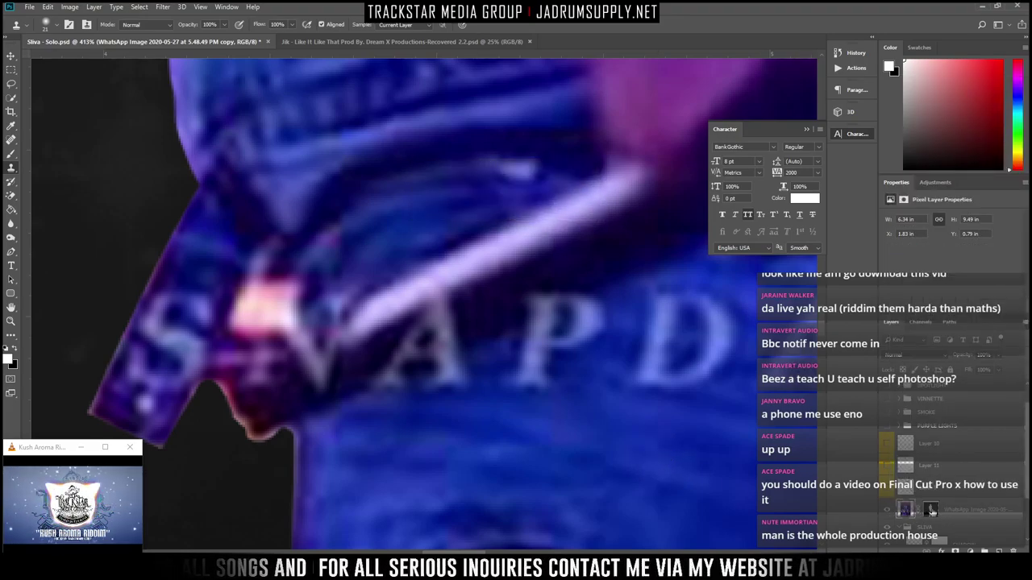
Apply the layer mask to the artist's photo layer and try cloning the jeans beneath the watermark letters
{"action": "right_click", "coordinate": [930, 511]}
{"action": "left_click", "coordinate": [951, 440]}
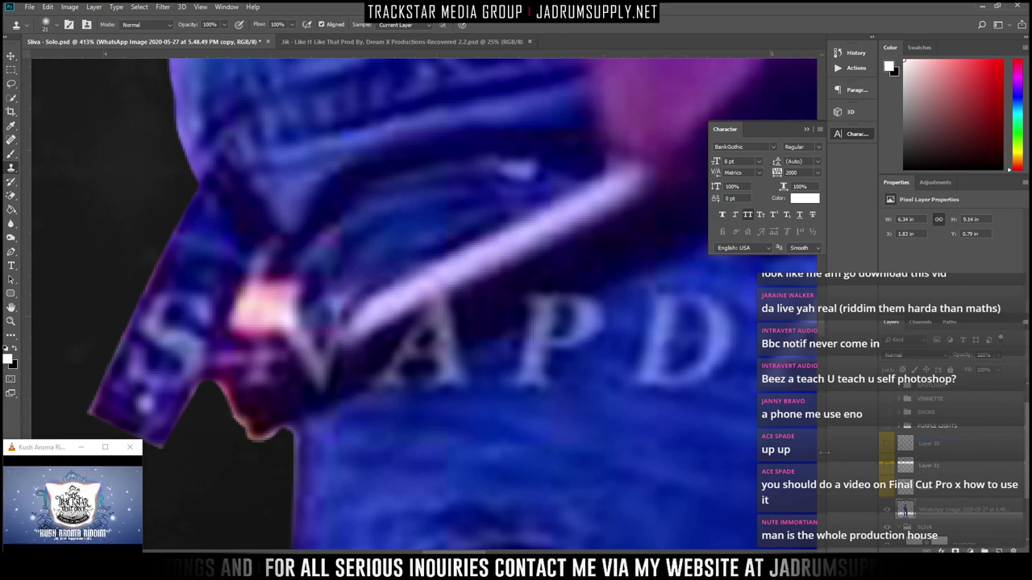
{"action": "left_click", "coordinate": [556, 423]}
{"action": "left_click", "coordinate": [510, 214]}
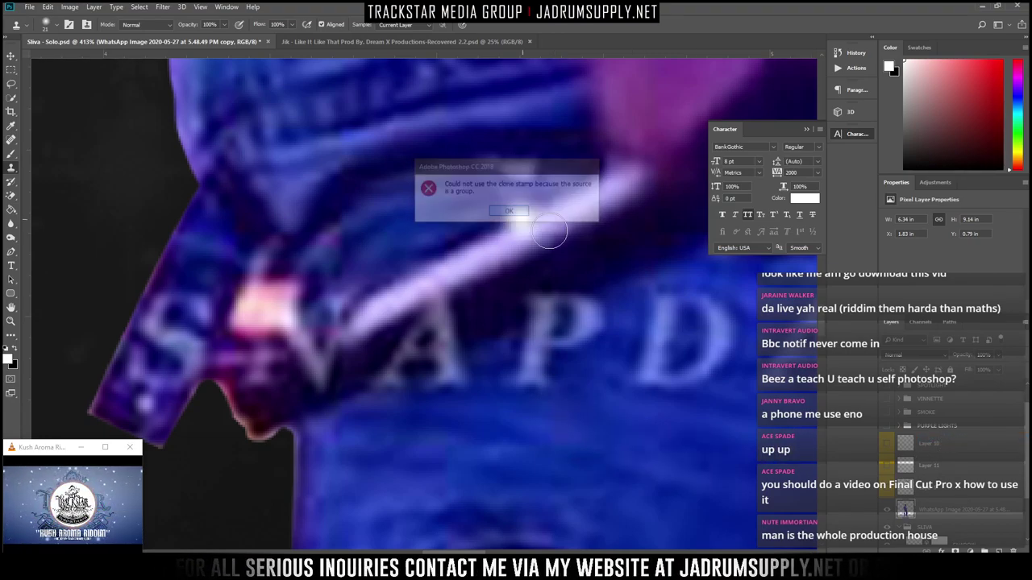
Remove the yellow color label from Layers 5, 10 and 11 and try the Clone Stamp with them selected
{"action": "left_click", "coordinate": [930, 487]}
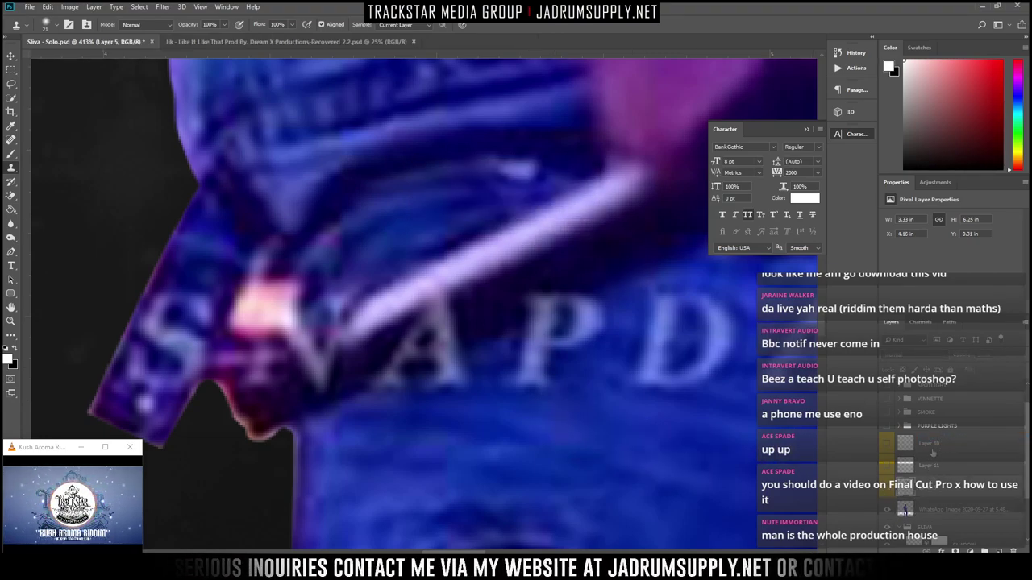
{"action": "left_click", "coordinate": [929, 451], "text": "shift"}
{"action": "right_click", "coordinate": [881, 444]}
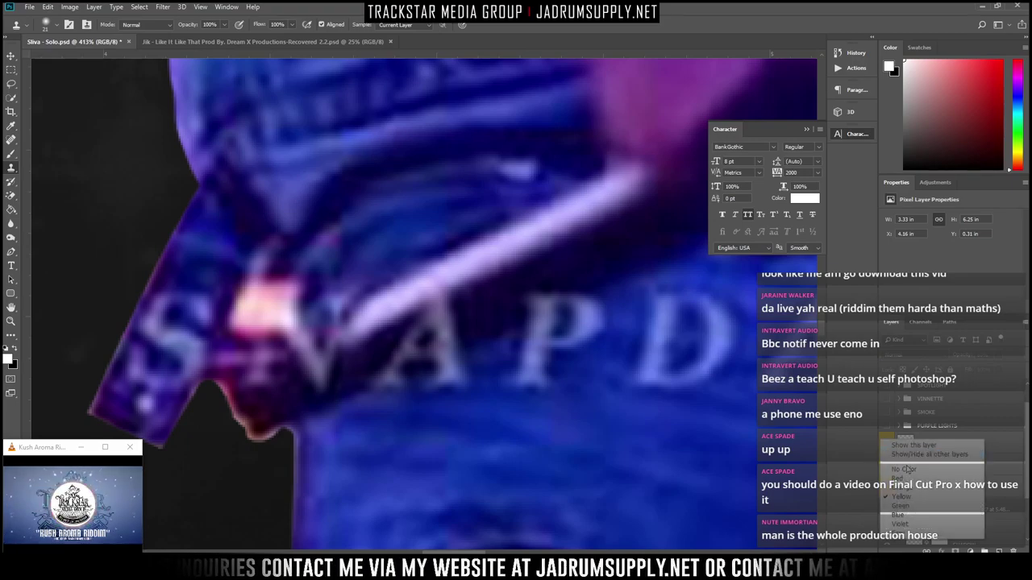
{"action": "left_click", "coordinate": [906, 471]}
{"action": "left_click", "coordinate": [792, 460]}
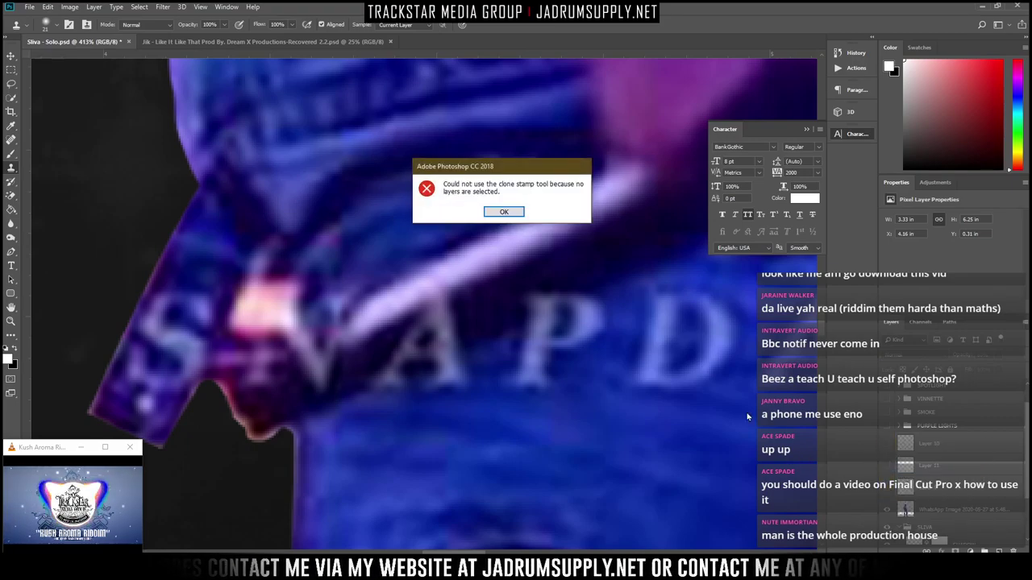
Try the Clone Stamp on the jeans below the watermark with Layer 10 selected
{"action": "left_click", "coordinate": [509, 215]}
{"action": "left_click", "coordinate": [940, 448]}
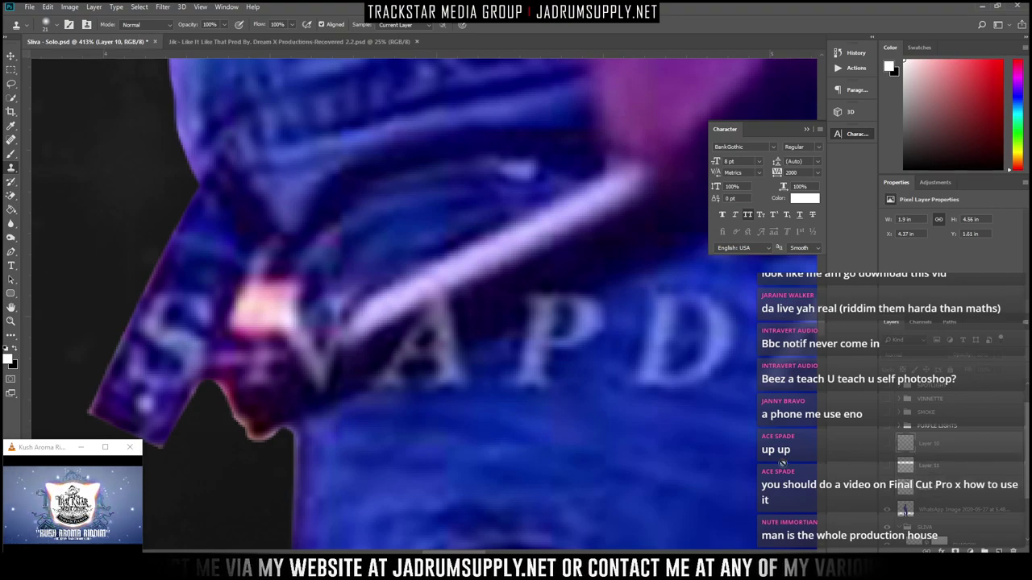
{"action": "left_click", "coordinate": [726, 435]}
{"action": "left_click", "coordinate": [516, 212]}
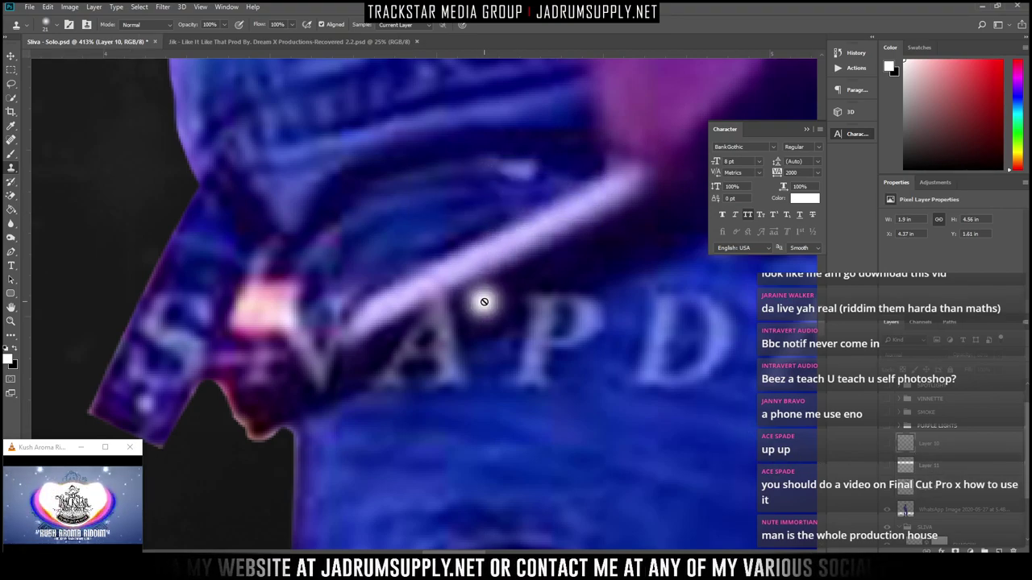
Move the SHADOW layer out of the SLIVA group and delete the SLIVA group
{"action": "scroll", "coordinate": [927, 452], "scroll_direction": "down", "scroll_amount": 3}
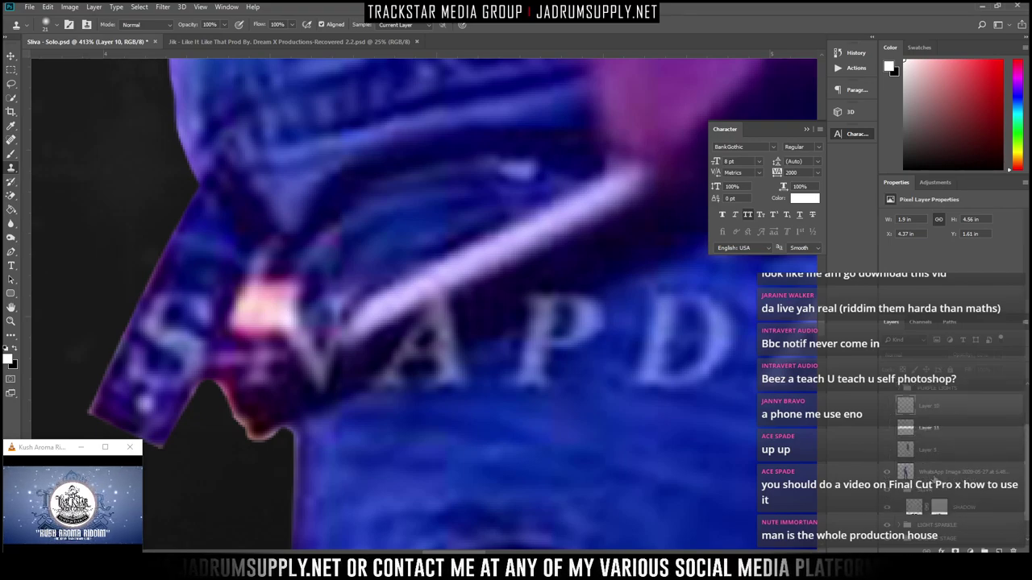
{"action": "left_click", "coordinate": [932, 474]}
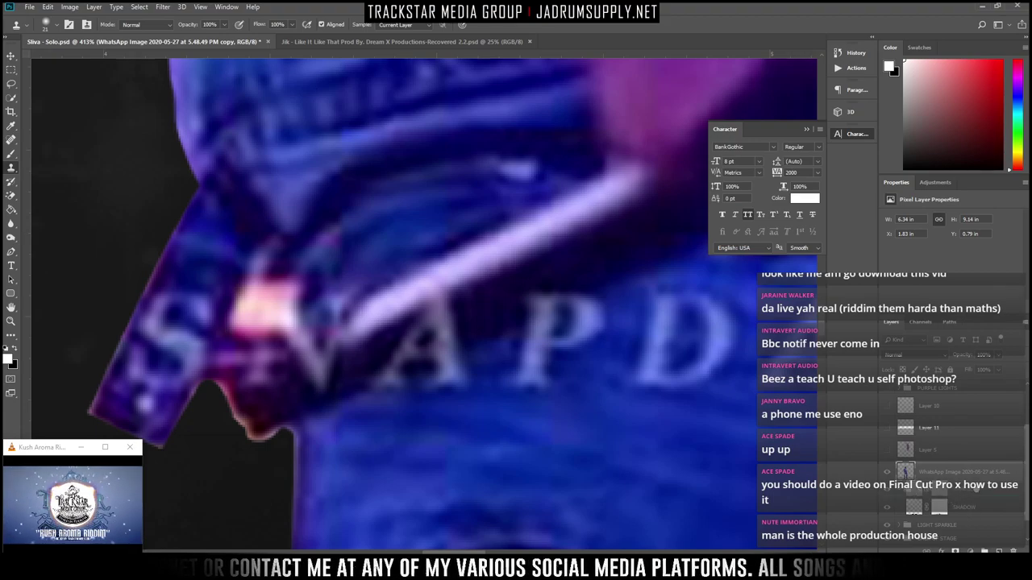
{"action": "left_click", "coordinate": [923, 513]}
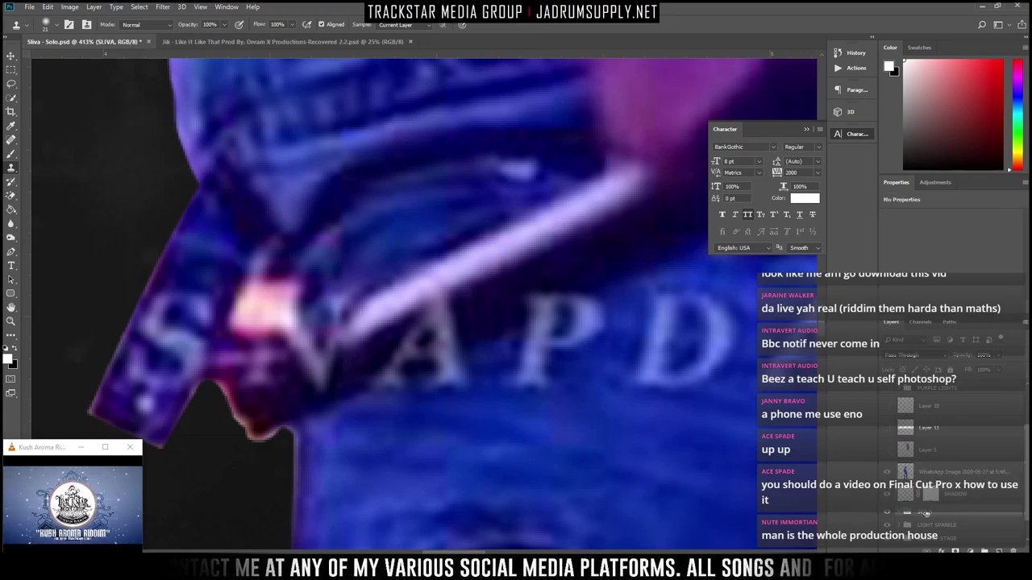
{"action": "right_click", "coordinate": [927, 514]}
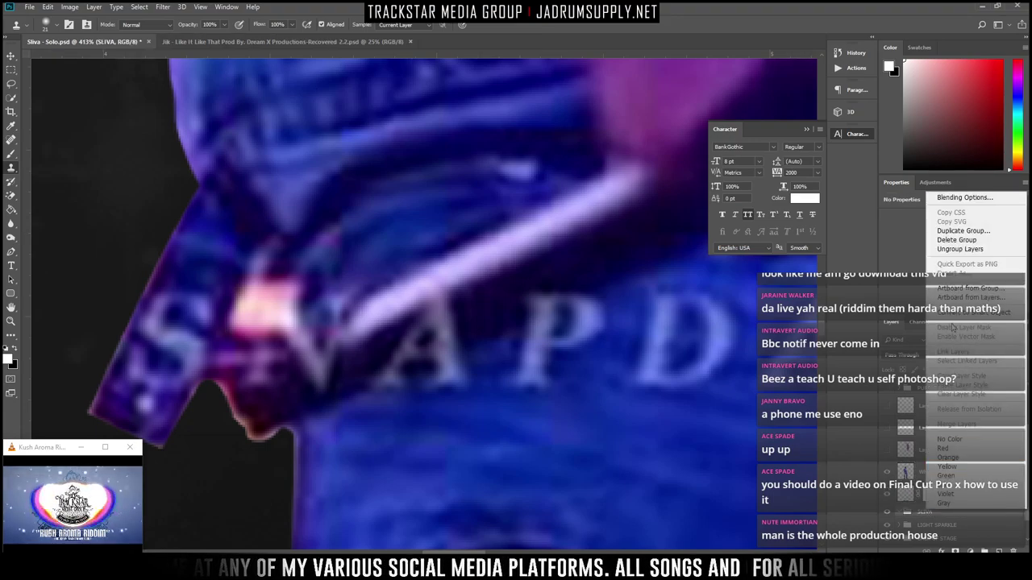
{"action": "left_click", "coordinate": [947, 241]}
{"action": "left_click", "coordinate": [500, 237]}
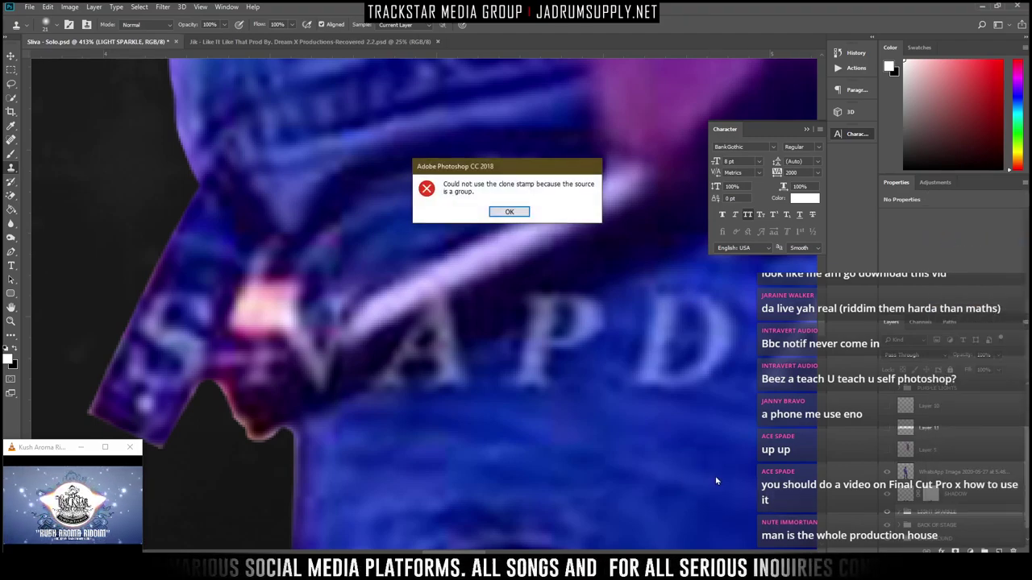
Select the artist's photo layer and try cloning the jeans just beneath the watermark letters
{"action": "left_click", "coordinate": [513, 212]}
{"action": "left_click", "coordinate": [951, 472]}
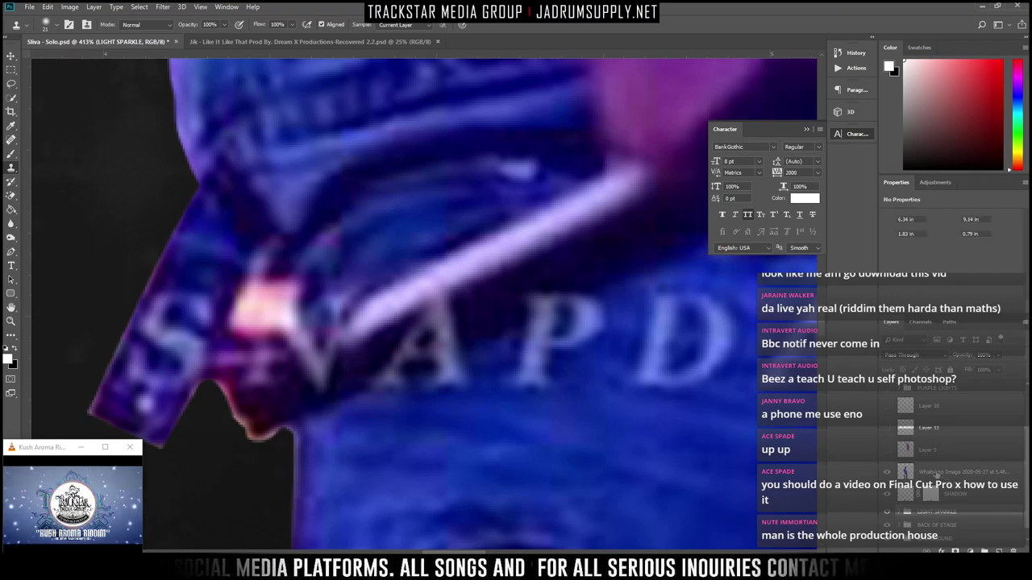
{"action": "left_click", "coordinate": [705, 431]}
{"action": "left_click", "coordinate": [508, 211]}
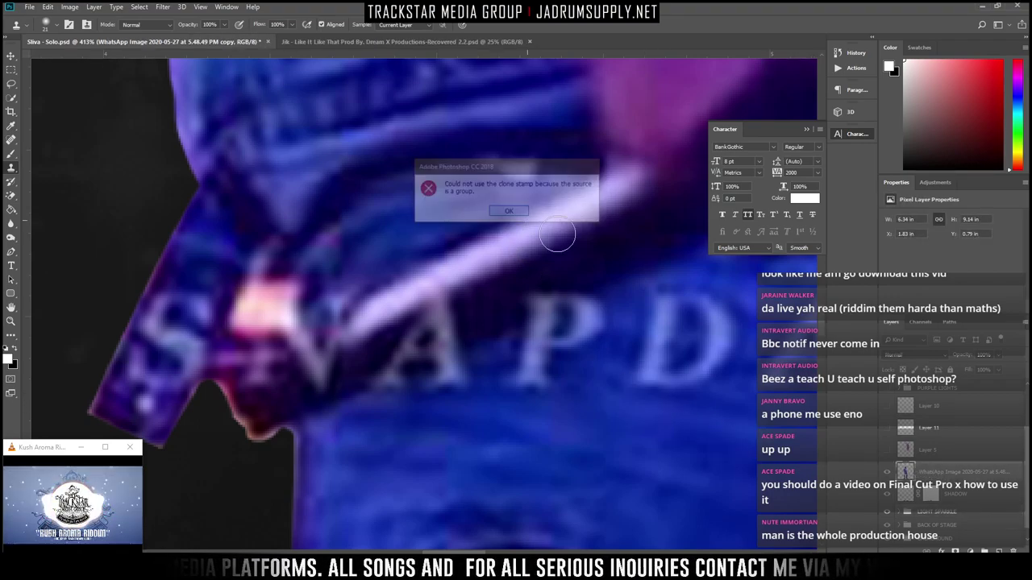
{"action": "scroll", "coordinate": [547, 254], "scroll_direction": "down", "scroll_amount": 1}
{"action": "scroll", "coordinate": [547, 254], "scroll_direction": "down", "scroll_amount": 1}
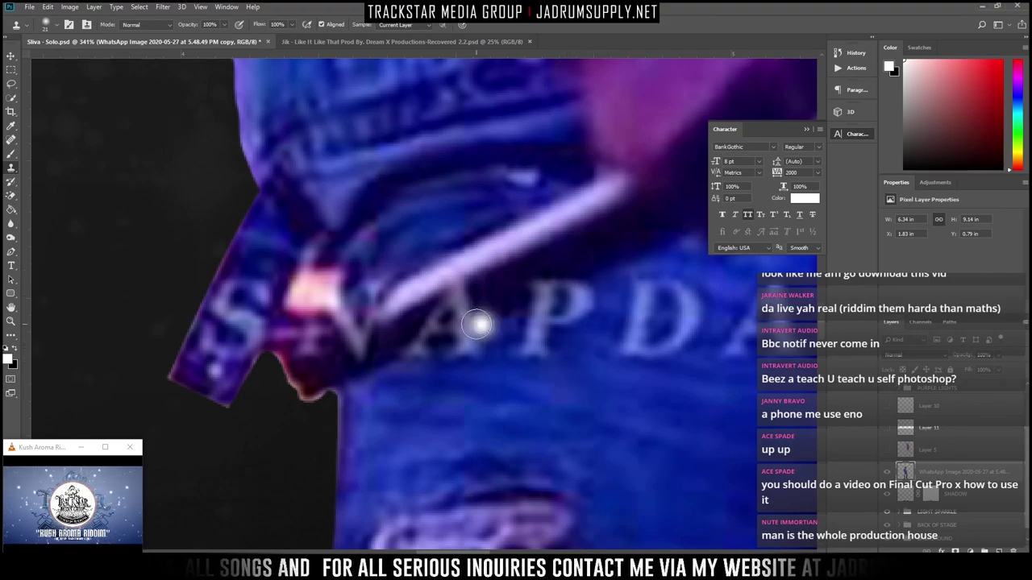
{"action": "left_click", "coordinate": [504, 433]}
{"action": "left_click", "coordinate": [508, 212]}
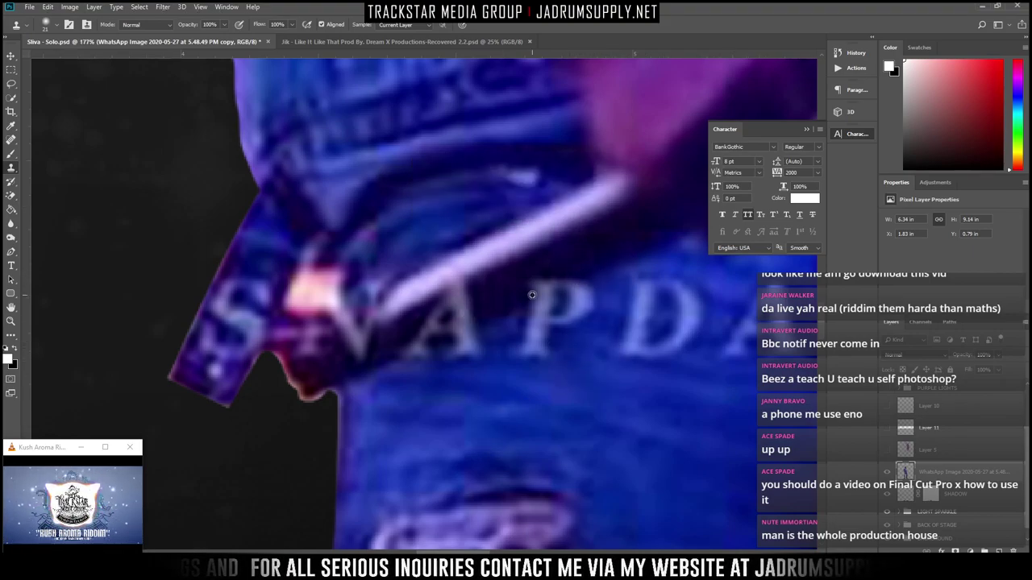
Save Sliva - Solo.psd, close both open documents and reopen Sliva - Solo.psd from the recent files
{"action": "key", "text": "ctrl+0"}
{"action": "scroll", "coordinate": [542, 279], "scroll_direction": "down", "scroll_amount": 2}
{"action": "scroll", "coordinate": [546, 277], "scroll_direction": "up", "scroll_amount": 1}
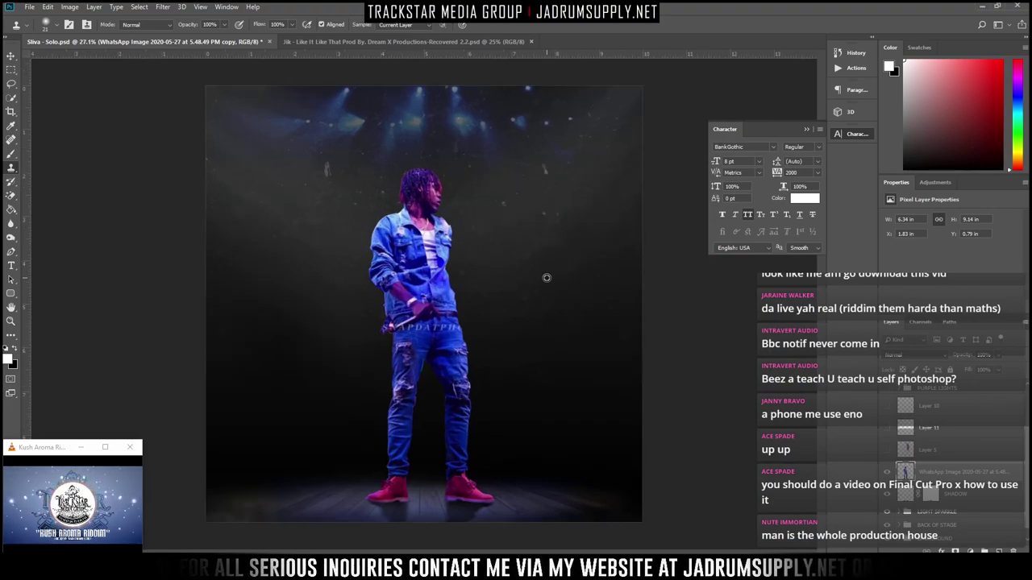
{"action": "key", "text": "ctrl+s"}
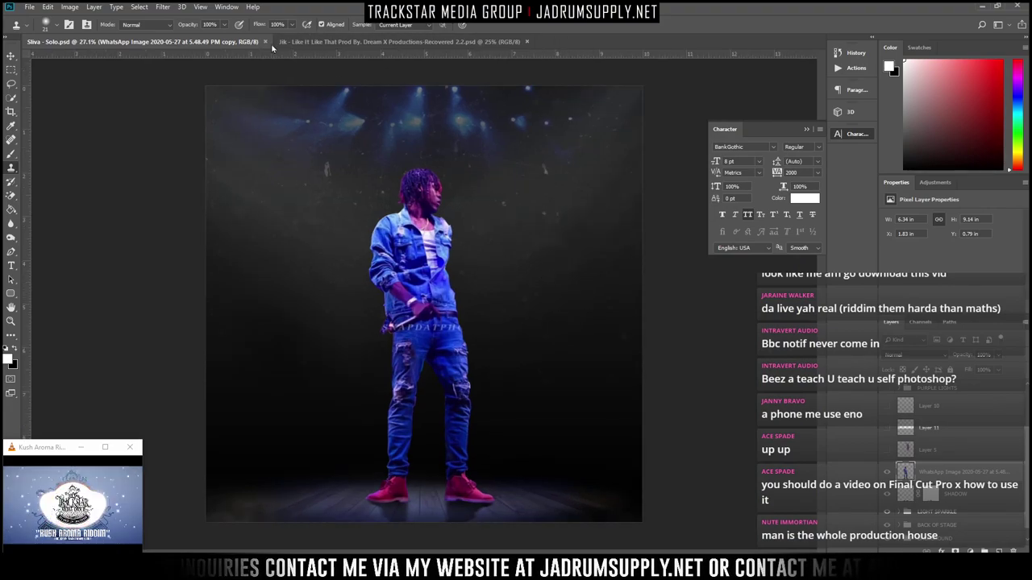
{"action": "left_click", "coordinate": [526, 41]}
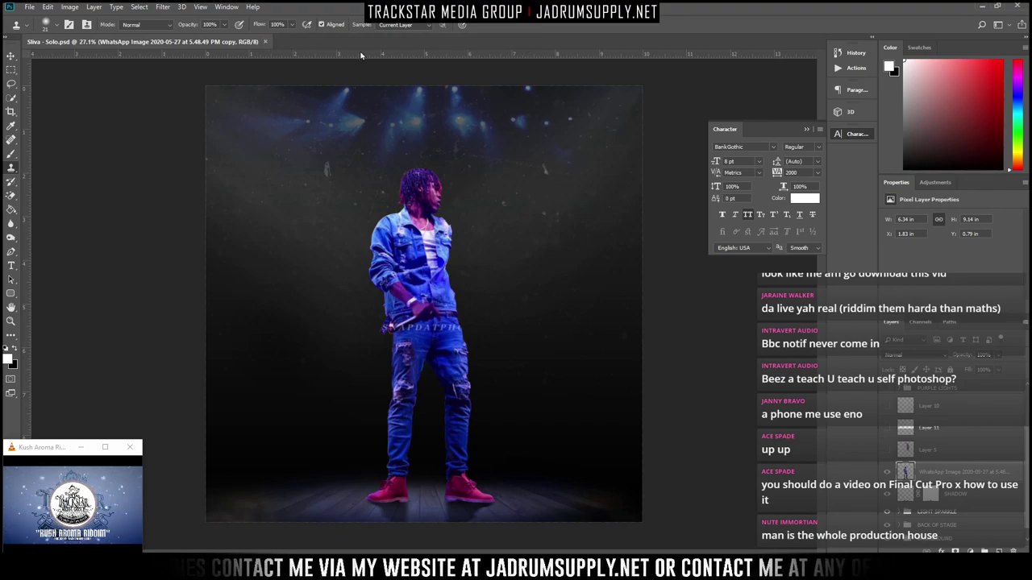
{"action": "left_click", "coordinate": [266, 42]}
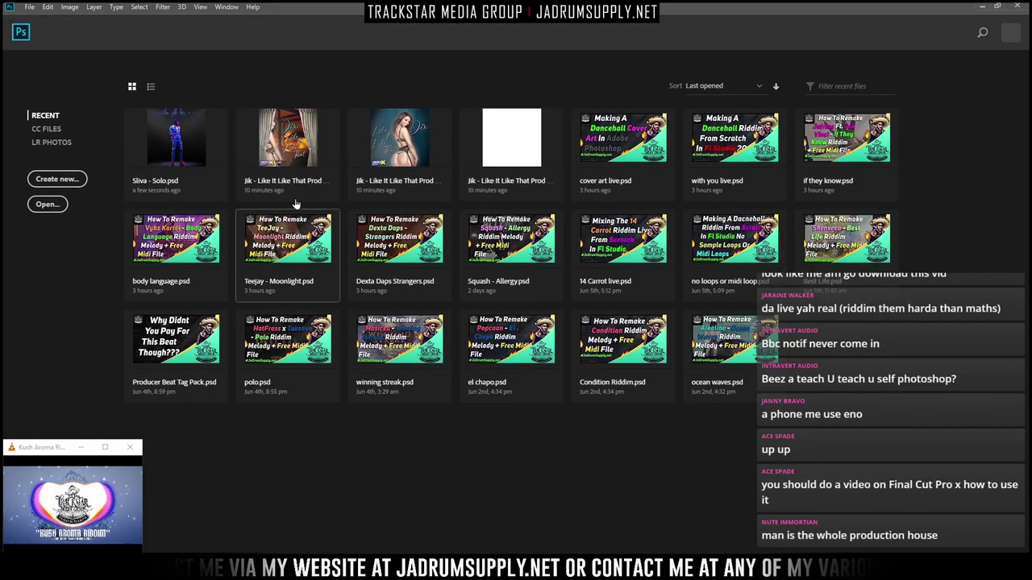
{"action": "left_click", "coordinate": [176, 159]}
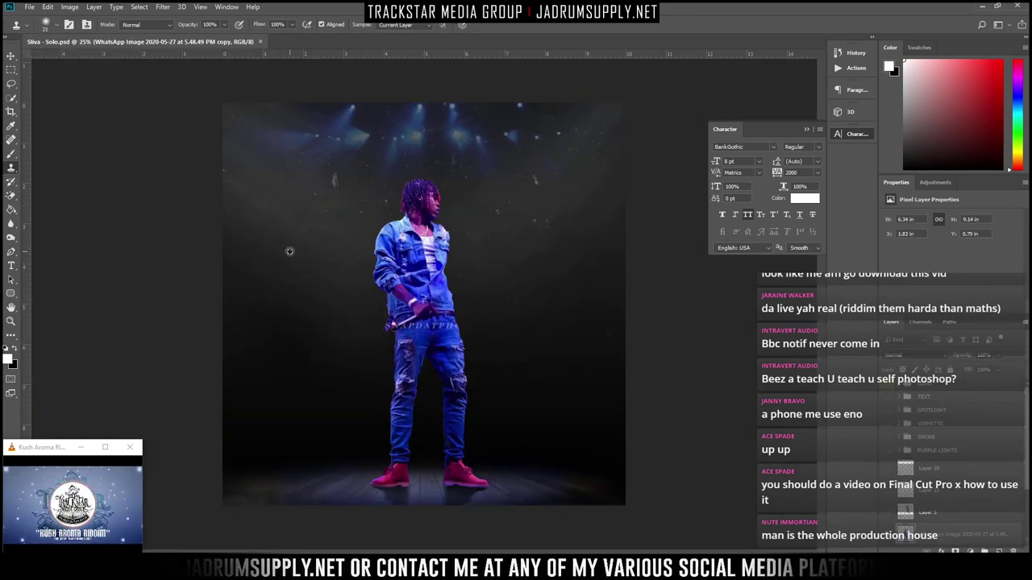
Try the Clone Stamp on the reopened artist's photo layer without sampling a source point
{"action": "scroll", "coordinate": [353, 252], "scroll_direction": "up", "scroll_amount": 5}
{"action": "left_click", "coordinate": [366, 327]}
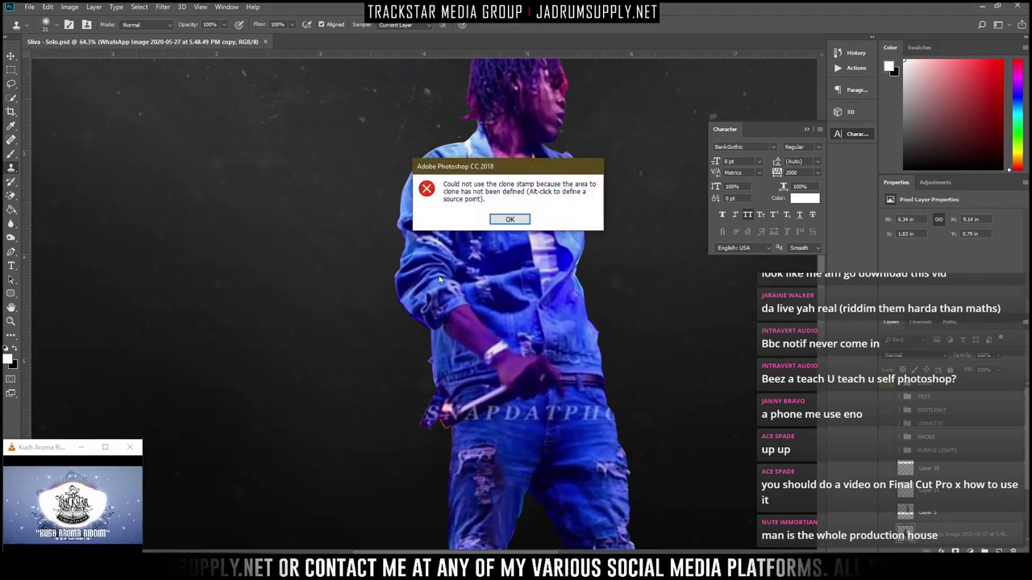
{"action": "left_click", "coordinate": [508, 221]}
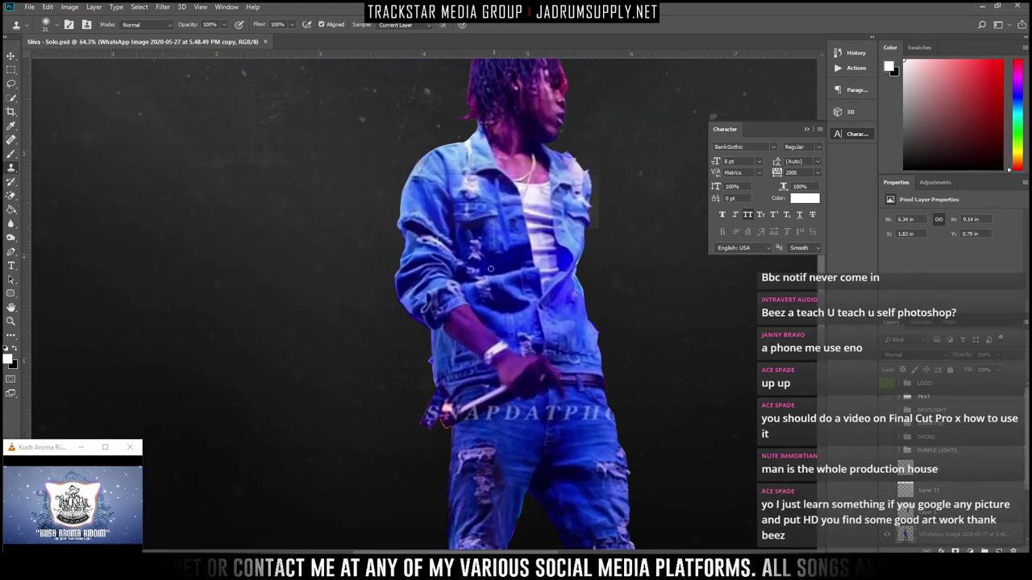
{"action": "left_click", "coordinate": [491, 306]}
{"action": "left_click", "coordinate": [509, 219]}
{"action": "scroll", "coordinate": [516, 222], "scroll_direction": "up", "scroll_amount": 2}
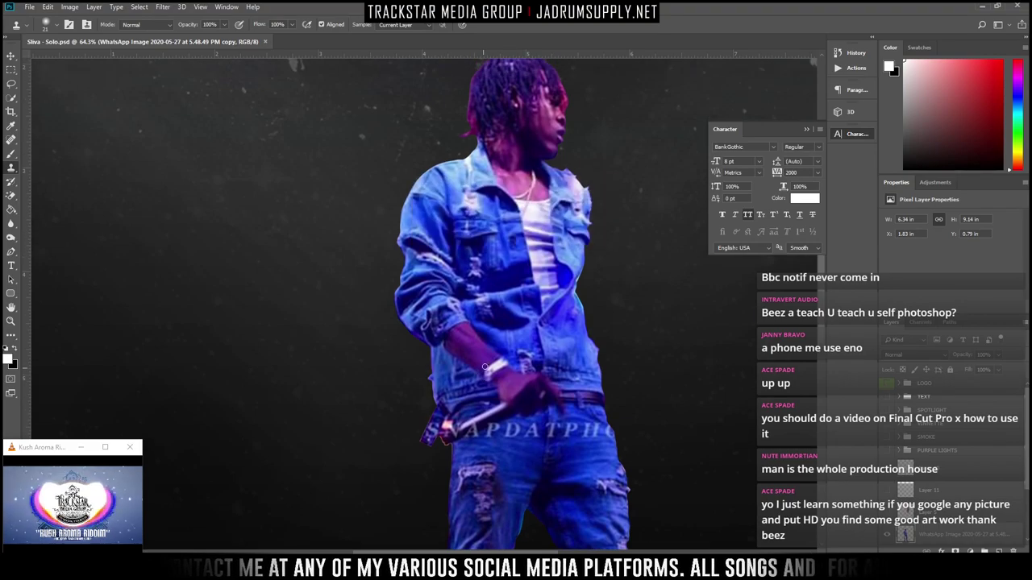
{"action": "scroll", "coordinate": [513, 456], "scroll_direction": "up", "scroll_amount": 3}
{"action": "left_click", "coordinate": [464, 461]}
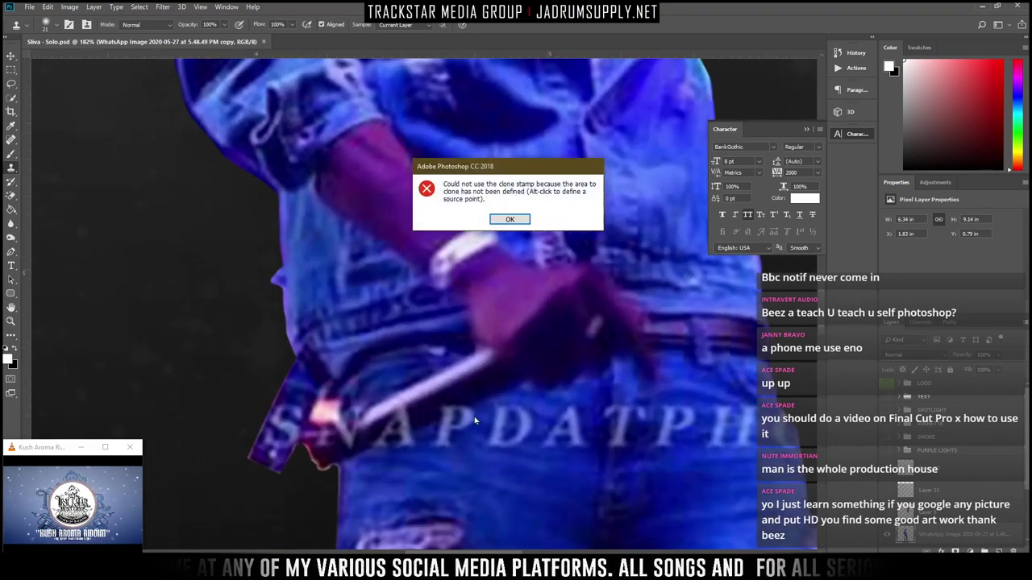
{"action": "left_click", "coordinate": [510, 219]}
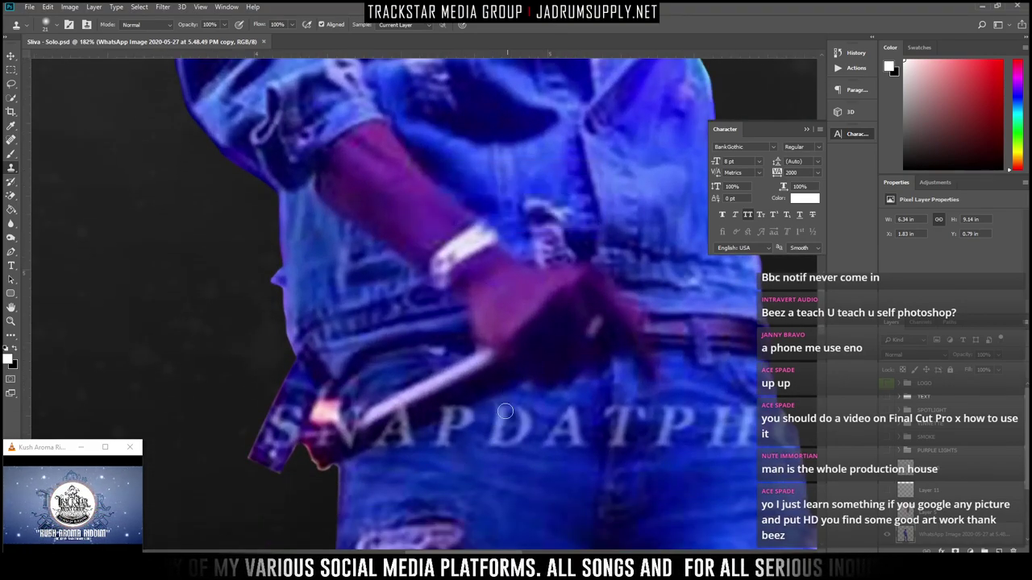
Sample clean denim and shadow areas and clone out the watermark's P and the A before it
{"action": "scroll", "coordinate": [587, 433], "scroll_direction": "up", "scroll_amount": 4}
{"action": "scroll", "coordinate": [587, 432], "scroll_direction": "down", "scroll_amount": 1}
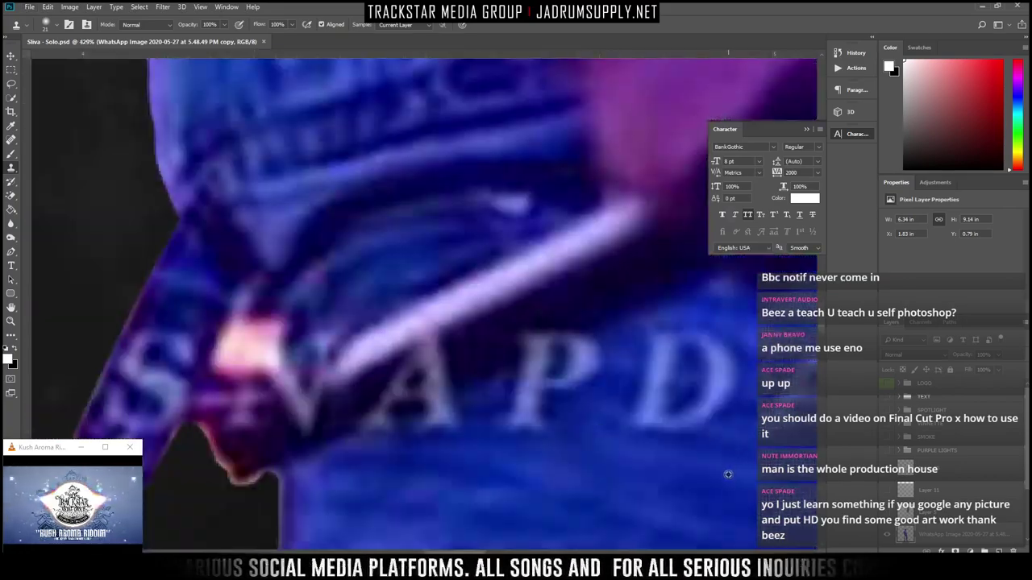
{"action": "scroll", "coordinate": [527, 451], "scroll_direction": "up", "scroll_amount": 1}
{"action": "scroll", "coordinate": [518, 449], "scroll_direction": "down", "scroll_amount": 1}
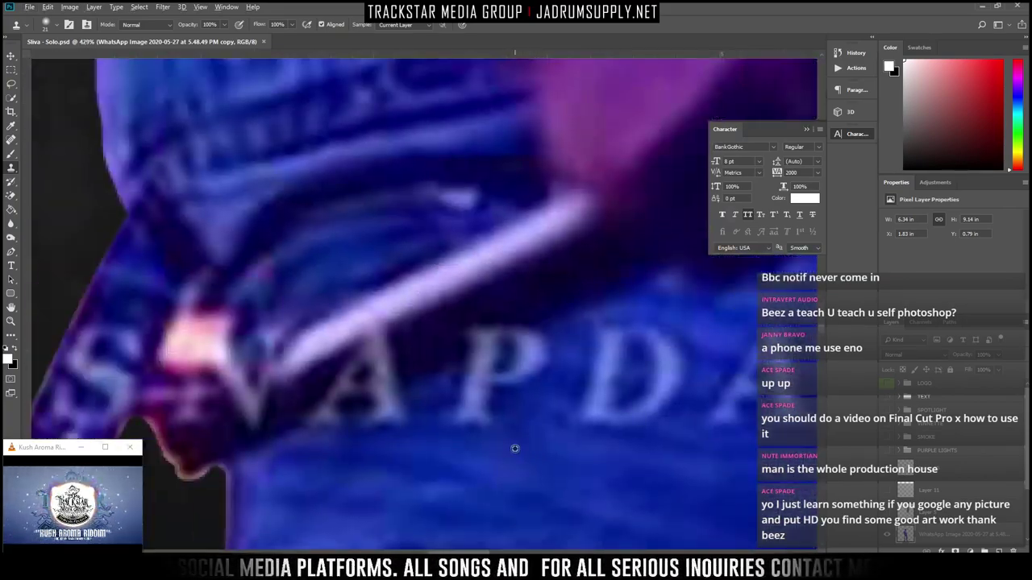
{"action": "mouse_move", "coordinate": [476, 420]}
{"action": "left_mouse_down"}
{"action": "mouse_move", "coordinate": [476, 389]}
{"action": "mouse_move", "coordinate": [465, 408]}
{"action": "mouse_move", "coordinate": [502, 375]}
{"action": "mouse_move", "coordinate": [542, 371]}
{"action": "mouse_move", "coordinate": [547, 359]}
{"action": "mouse_move", "coordinate": [523, 341]}
{"action": "mouse_move", "coordinate": [515, 315]}
{"action": "mouse_move", "coordinate": [474, 327]}
{"action": "mouse_move", "coordinate": [449, 362]}
{"action": "mouse_move", "coordinate": [436, 358]}
{"action": "mouse_move", "coordinate": [472, 327]}
{"action": "mouse_move", "coordinate": [488, 352]}
{"action": "left_mouse_up"}
{"action": "mouse_move", "coordinate": [452, 444]}
{"action": "left_mouse_down"}
{"action": "mouse_move", "coordinate": [453, 417]}
{"action": "mouse_move", "coordinate": [474, 425]}
{"action": "left_mouse_up"}
{"action": "left_click", "coordinate": [452, 459], "text": "alt"}
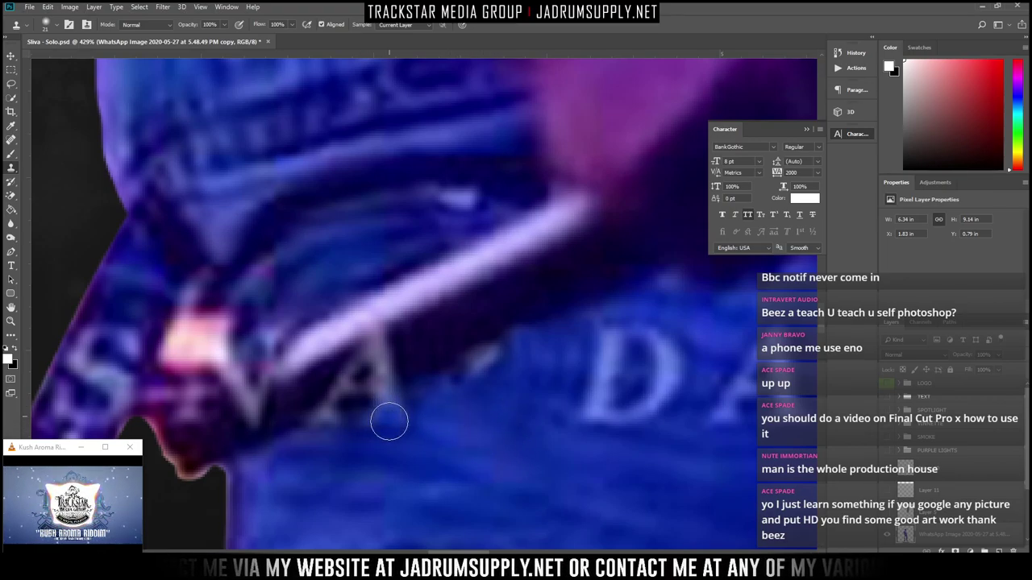
{"action": "mouse_move", "coordinate": [386, 423]}
{"action": "left_mouse_down"}
{"action": "mouse_move", "coordinate": [403, 408]}
{"action": "mouse_move", "coordinate": [394, 362]}
{"action": "mouse_move", "coordinate": [365, 387]}
{"action": "mouse_move", "coordinate": [375, 349]}
{"action": "mouse_move", "coordinate": [391, 348]}
{"action": "left_mouse_up"}
{"action": "mouse_move", "coordinate": [361, 369]}
{"action": "left_mouse_down"}
{"action": "mouse_move", "coordinate": [344, 393]}
{"action": "mouse_move", "coordinate": [352, 380]}
{"action": "mouse_move", "coordinate": [333, 382]}
{"action": "mouse_move", "coordinate": [367, 372]}
{"action": "mouse_move", "coordinate": [287, 412]}
{"action": "mouse_move", "coordinate": [357, 359]}
{"action": "mouse_move", "coordinate": [336, 379]}
{"action": "left_mouse_up"}
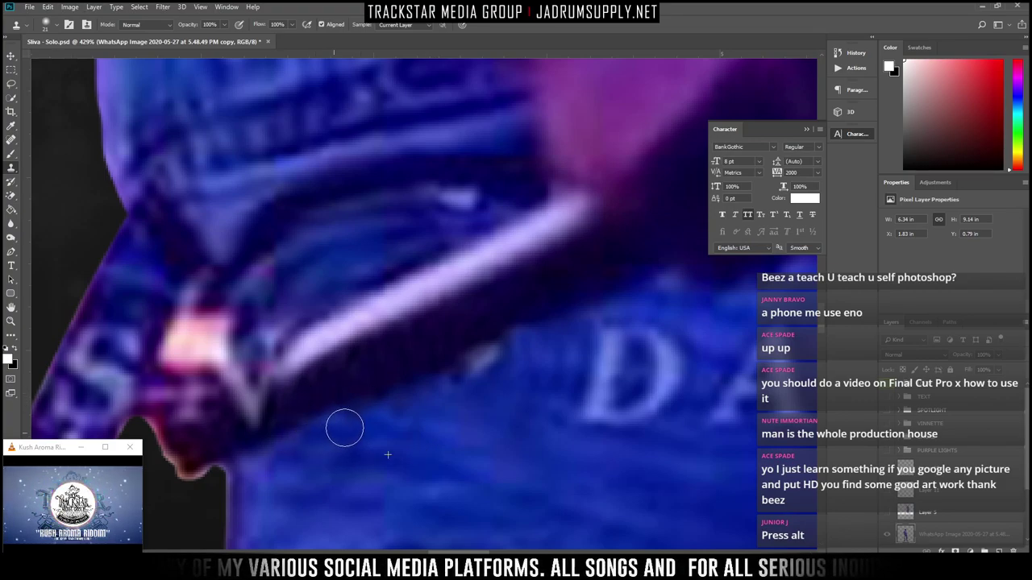
Clone nearby denim over the leftover fragment of the watermark's P along the dark shadow edge
{"action": "scroll", "coordinate": [467, 449], "scroll_direction": "down", "scroll_amount": 6}
{"action": "scroll", "coordinate": [495, 419], "scroll_direction": "down", "scroll_amount": 1}
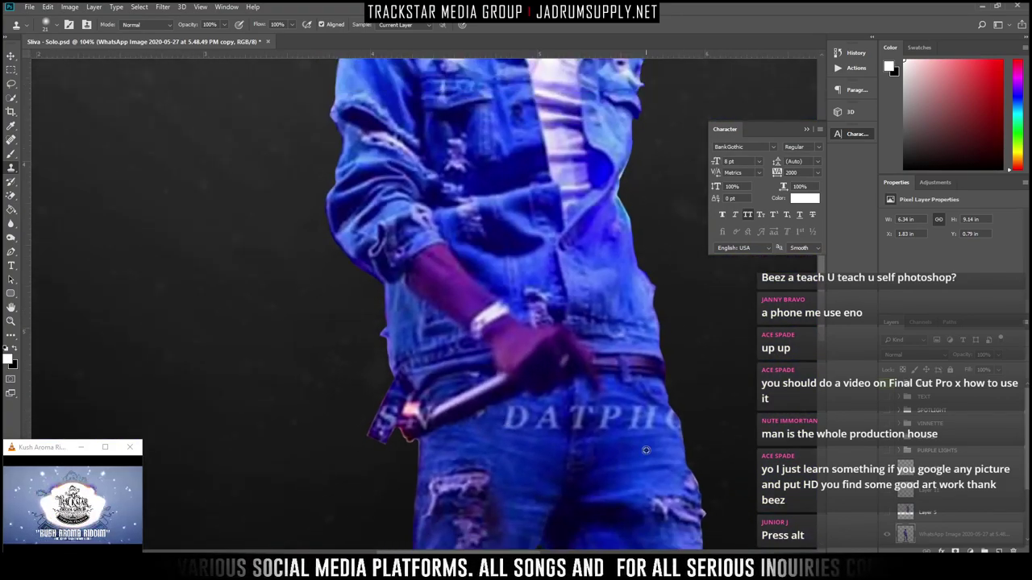
{"action": "scroll", "coordinate": [540, 445], "scroll_direction": "up", "scroll_amount": 7}
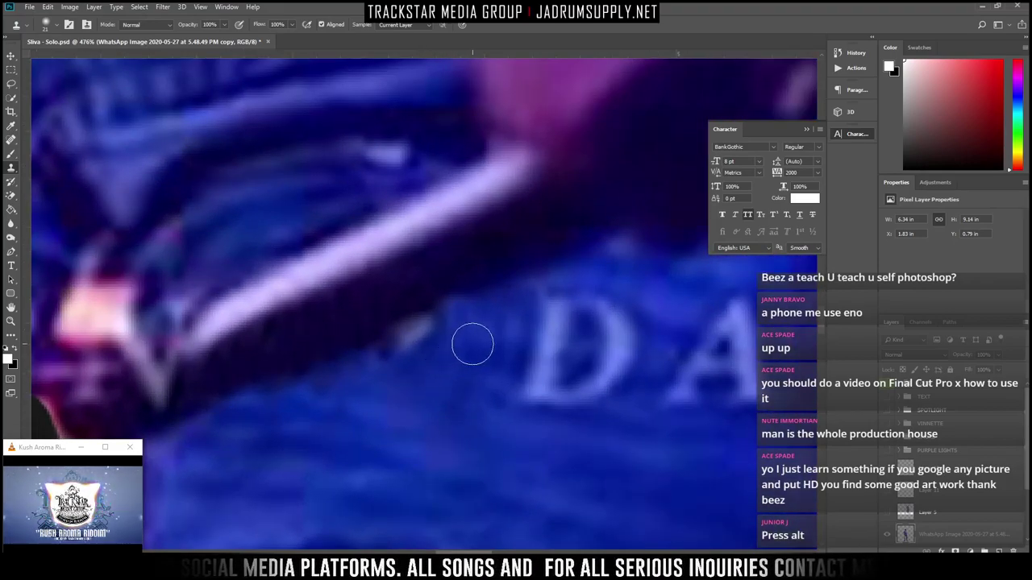
{"action": "left_click", "coordinate": [470, 323], "text": "alt"}
{"action": "mouse_move", "coordinate": [403, 345]}
{"action": "left_mouse_down"}
{"action": "mouse_move", "coordinate": [427, 334]}
{"action": "mouse_move", "coordinate": [376, 370]}
{"action": "left_mouse_up"}
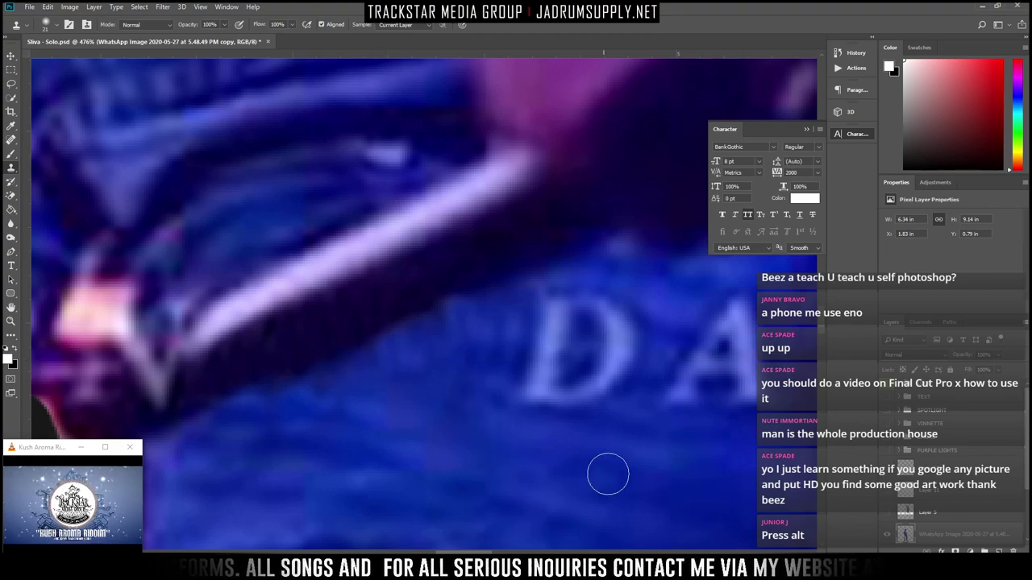
Clone the watermark's D off the jeans, resampling the surrounding denim and touching up the leftover marks
{"action": "left_click", "coordinate": [545, 400], "text": "alt"}
{"action": "mouse_move", "coordinate": [564, 373]}
{"action": "left_mouse_down"}
{"action": "mouse_move", "coordinate": [539, 389]}
{"action": "mouse_move", "coordinate": [533, 346]}
{"action": "mouse_move", "coordinate": [548, 318]}
{"action": "left_mouse_up"}
{"action": "left_click", "coordinate": [542, 355], "text": "alt"}
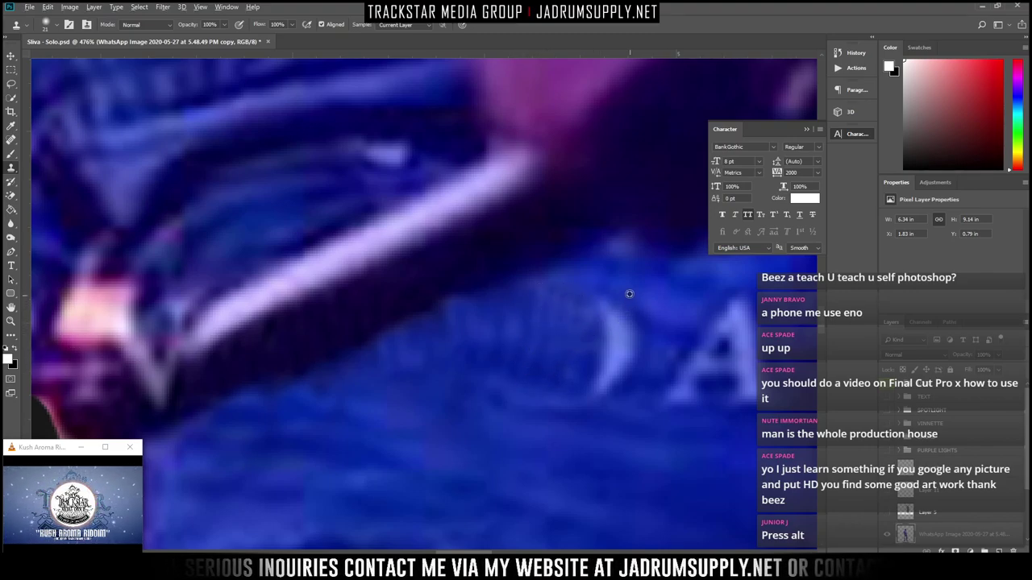
{"action": "mouse_move", "coordinate": [633, 326]}
{"action": "left_mouse_down"}
{"action": "mouse_move", "coordinate": [612, 350]}
{"action": "mouse_move", "coordinate": [626, 355]}
{"action": "mouse_move", "coordinate": [631, 334]}
{"action": "mouse_move", "coordinate": [612, 407]}
{"action": "left_mouse_up"}
{"action": "left_click", "coordinate": [661, 281], "text": "alt"}
{"action": "mouse_move", "coordinate": [640, 336]}
{"action": "left_mouse_down"}
{"action": "mouse_move", "coordinate": [597, 420]}
{"action": "mouse_move", "coordinate": [609, 409]}
{"action": "left_mouse_up"}
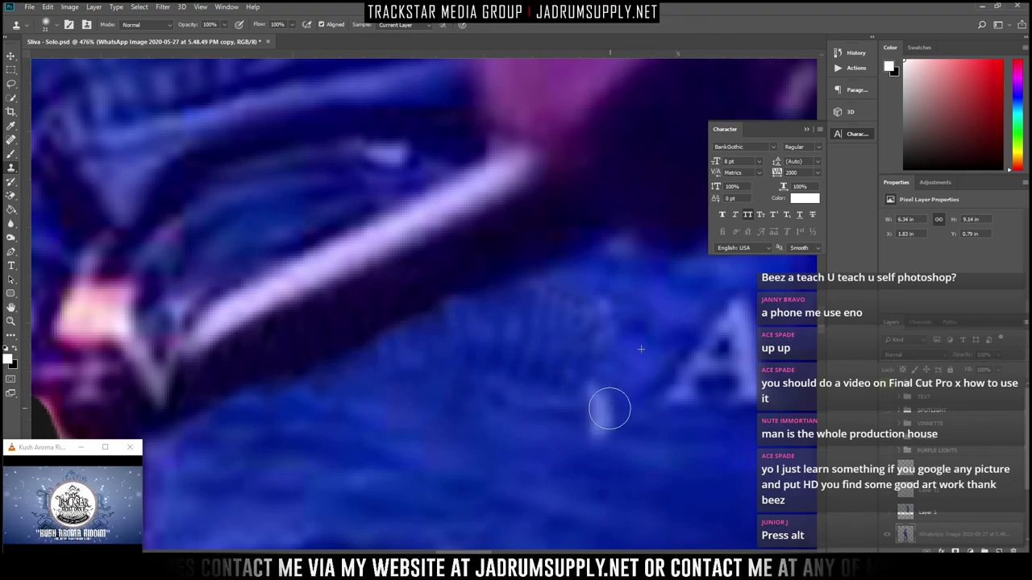
{"action": "left_click", "coordinate": [630, 463], "text": "alt"}
{"action": "mouse_move", "coordinate": [585, 450]}
{"action": "left_mouse_down"}
{"action": "mouse_move", "coordinate": [608, 434]}
{"action": "mouse_move", "coordinate": [603, 392]}
{"action": "mouse_move", "coordinate": [581, 446]}
{"action": "mouse_move", "coordinate": [590, 411]}
{"action": "mouse_move", "coordinate": [573, 385]}
{"action": "mouse_move", "coordinate": [597, 341]}
{"action": "left_mouse_up"}
{"action": "left_click", "coordinate": [650, 279], "text": "alt"}
{"action": "left_click", "coordinate": [603, 309]}
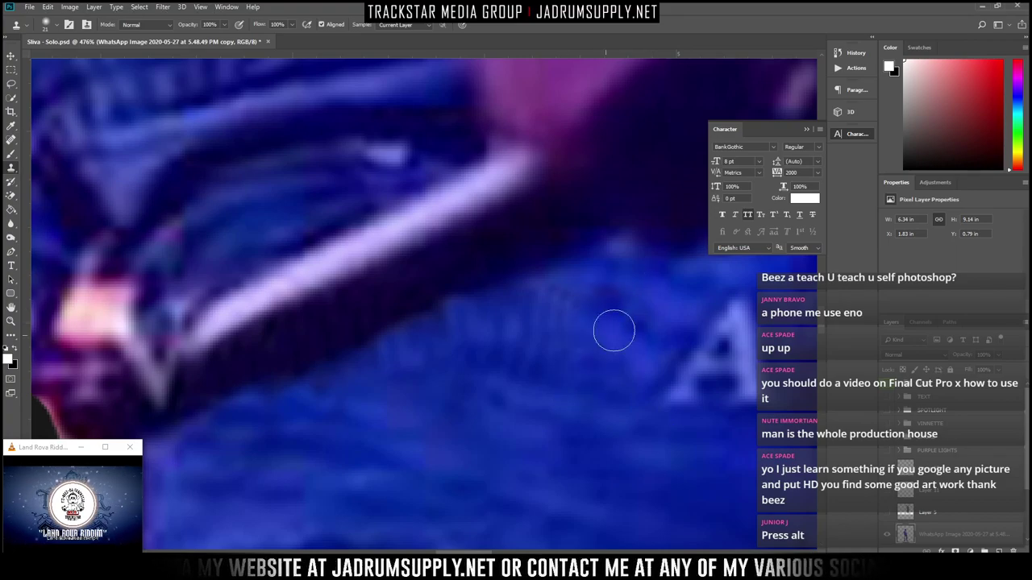
Clone denim over the watermark's A between the removed D and the T
{"action": "scroll", "coordinate": [615, 310], "scroll_direction": "down", "scroll_amount": 3}
{"action": "mouse_move", "coordinate": [695, 400]}
{"action": "left_mouse_down"}
{"action": "mouse_move", "coordinate": [708, 353]}
{"action": "mouse_move", "coordinate": [685, 361]}
{"action": "mouse_move", "coordinate": [704, 388]}
{"action": "left_mouse_up"}
{"action": "mouse_move", "coordinate": [703, 324]}
{"action": "left_mouse_down"}
{"action": "mouse_move", "coordinate": [686, 322]}
{"action": "mouse_move", "coordinate": [713, 300]}
{"action": "mouse_move", "coordinate": [691, 301]}
{"action": "left_mouse_up"}
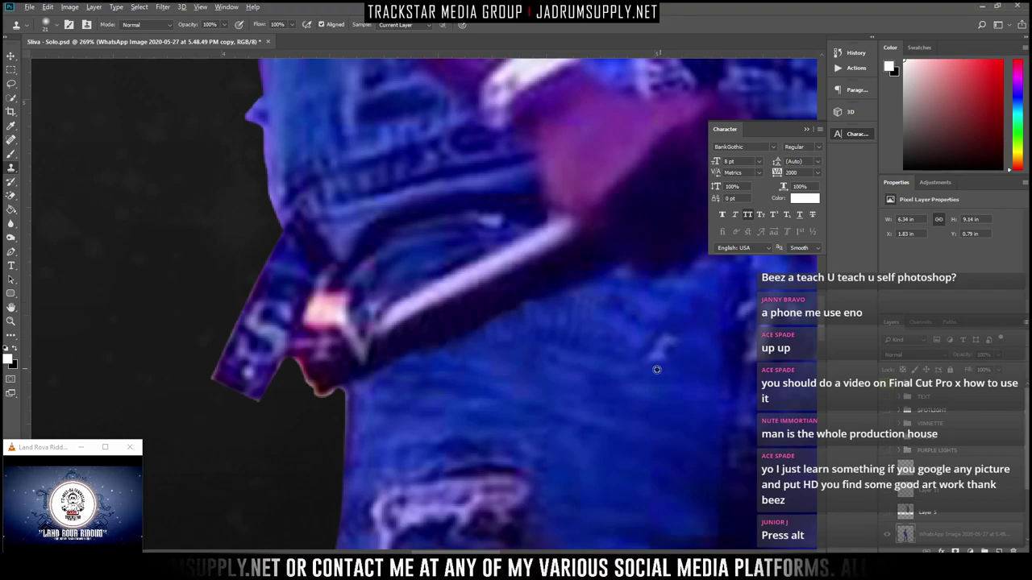
{"action": "mouse_move", "coordinate": [657, 363]}
{"action": "left_mouse_down"}
{"action": "mouse_move", "coordinate": [645, 346]}
{"action": "mouse_move", "coordinate": [669, 339]}
{"action": "left_mouse_up"}
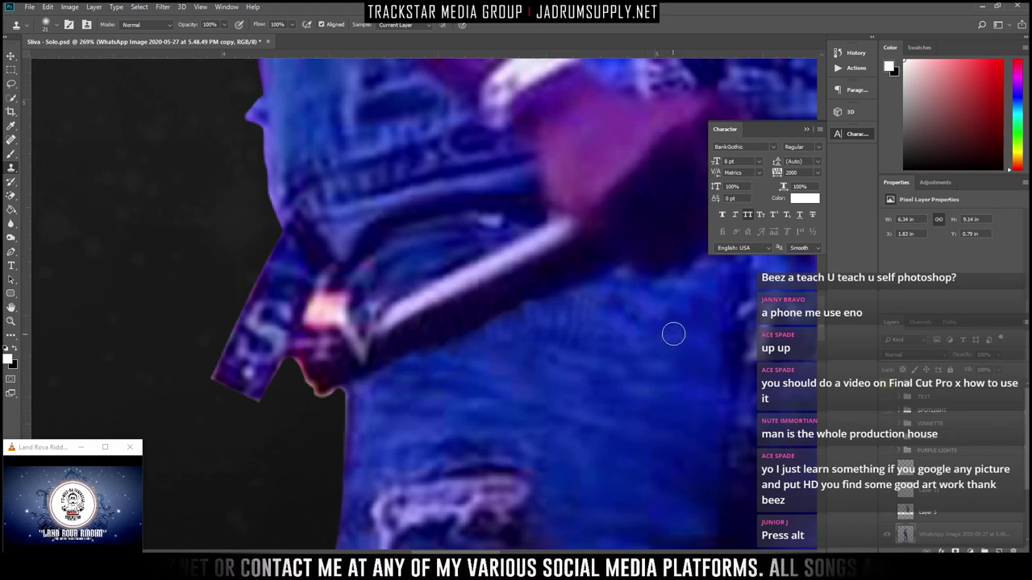
{"action": "key", "text": "ctrl+0"}
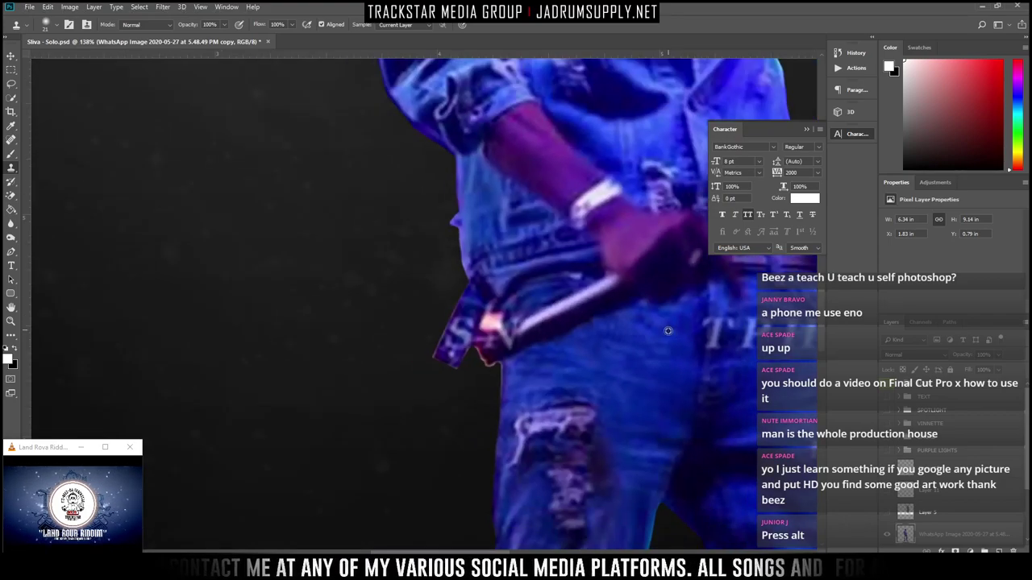
{"action": "scroll", "coordinate": [494, 341], "scroll_direction": "up", "scroll_amount": 6}
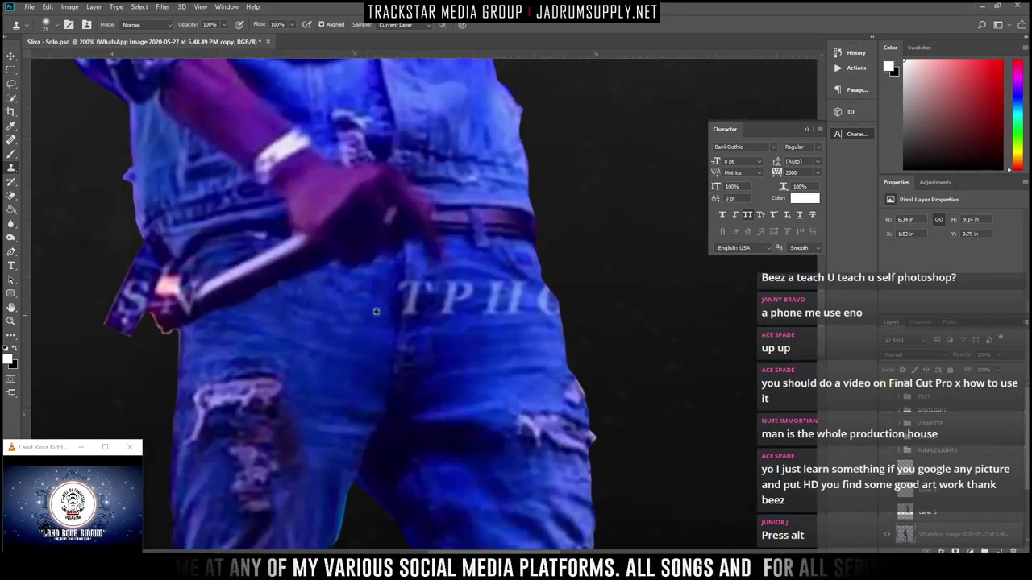
Clone the watermark's T off the jeans beside the fly seam, resampling the surrounding denim and dark shadow for each patch
{"action": "scroll", "coordinate": [495, 348], "scroll_direction": "up", "scroll_amount": 3}
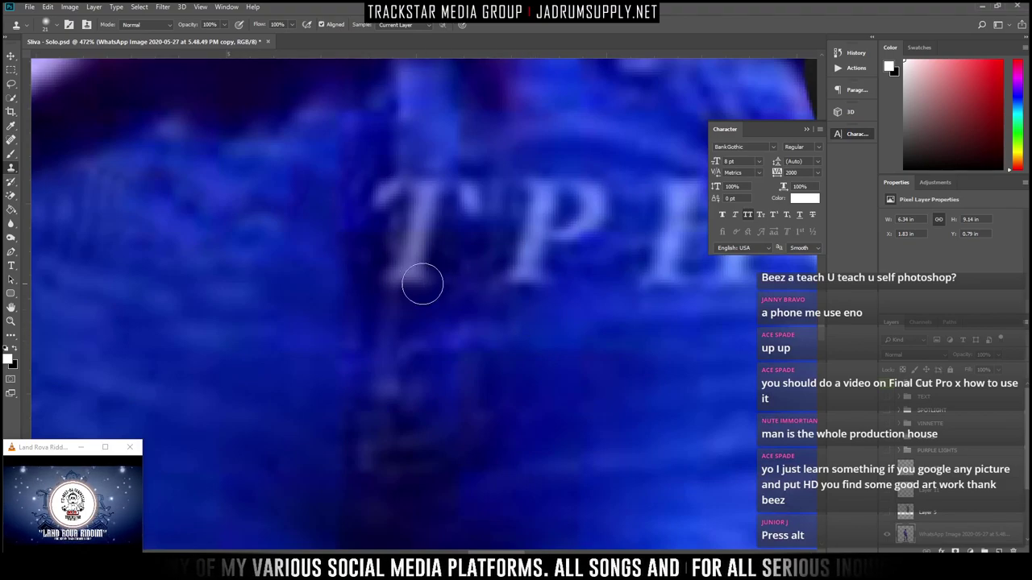
{"action": "left_click_drag", "start_coordinate": [430, 243], "coordinate": [406, 246]}
{"action": "left_click", "coordinate": [329, 235], "text": "alt"}
{"action": "mouse_move", "coordinate": [395, 211]}
{"action": "left_mouse_down"}
{"action": "mouse_move", "coordinate": [384, 186]}
{"action": "mouse_move", "coordinate": [385, 239]}
{"action": "mouse_move", "coordinate": [381, 188]}
{"action": "mouse_move", "coordinate": [374, 196]}
{"action": "mouse_move", "coordinate": [385, 170]}
{"action": "left_mouse_up"}
{"action": "left_click", "coordinate": [349, 258], "text": "alt"}
{"action": "left_click", "coordinate": [348, 242], "text": "alt"}
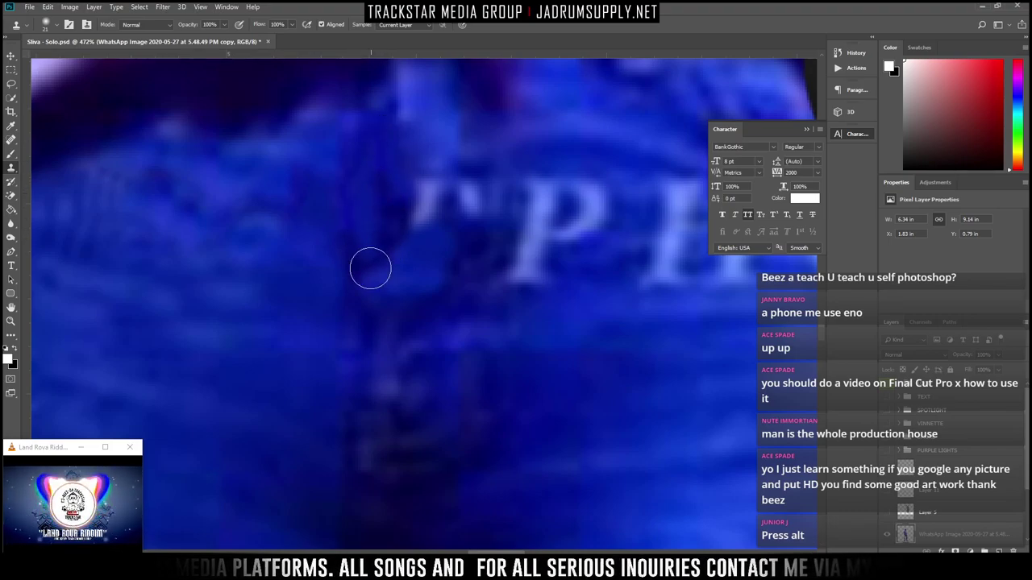
{"action": "left_click_drag", "start_coordinate": [372, 297], "coordinate": [377, 227]}
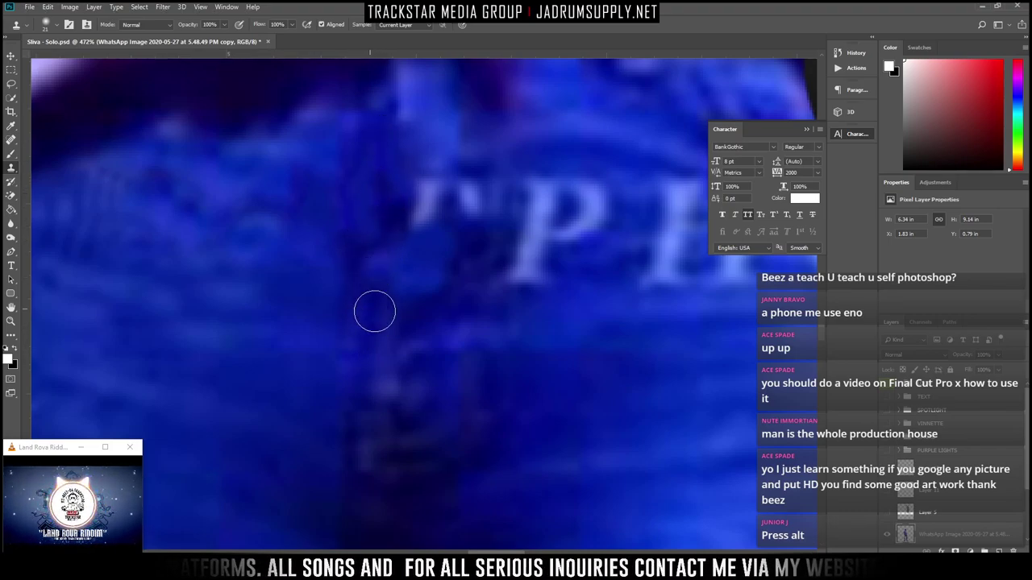
{"action": "left_click", "coordinate": [422, 319], "text": "alt"}
{"action": "left_click_drag", "start_coordinate": [411, 291], "coordinate": [420, 263]}
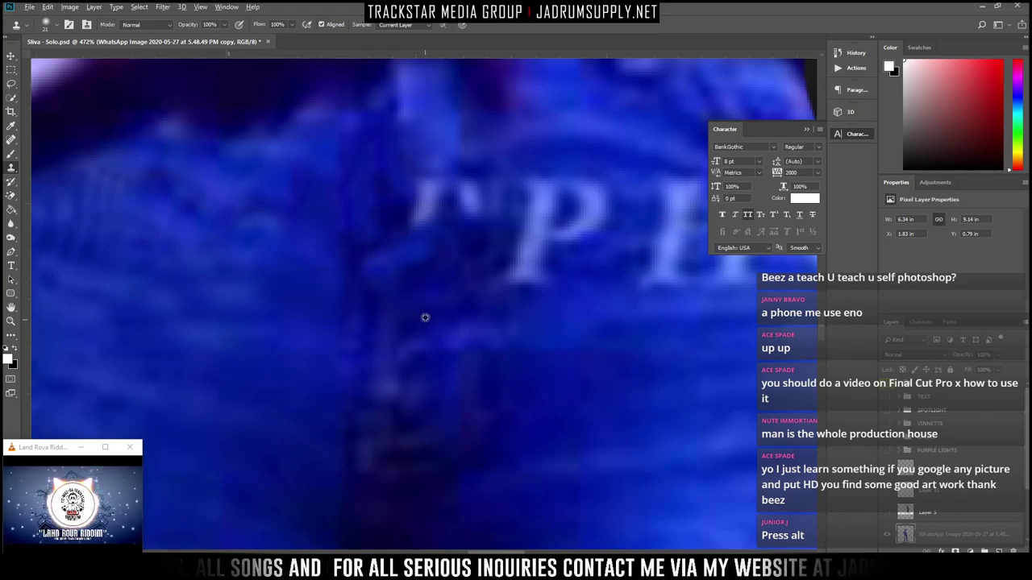
{"action": "left_click", "coordinate": [446, 260], "text": "alt"}
{"action": "mouse_move", "coordinate": [423, 227]}
{"action": "left_mouse_down"}
{"action": "mouse_move", "coordinate": [429, 180]}
{"action": "mouse_move", "coordinate": [424, 234]}
{"action": "mouse_move", "coordinate": [473, 191]}
{"action": "mouse_move", "coordinate": [470, 221]}
{"action": "left_mouse_up"}
{"action": "left_click", "coordinate": [453, 239], "text": "alt"}
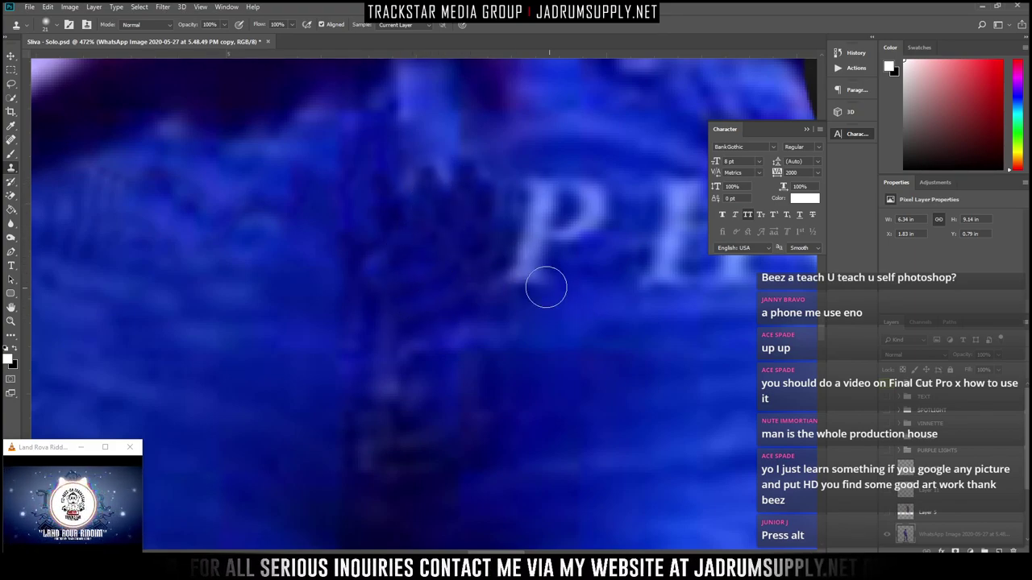
Clone nearby denim over the watermark's P between the removed T and the H
{"action": "mouse_move", "coordinate": [546, 287]}
{"action": "left_mouse_down"}
{"action": "mouse_move", "coordinate": [524, 266]}
{"action": "mouse_move", "coordinate": [541, 240]}
{"action": "mouse_move", "coordinate": [582, 244]}
{"action": "mouse_move", "coordinate": [569, 220]}
{"action": "left_mouse_up"}
{"action": "left_click", "coordinate": [601, 263], "text": "alt"}
{"action": "left_click", "coordinate": [608, 222], "text": "alt"}
{"action": "left_click_drag", "start_coordinate": [615, 182], "coordinate": [587, 200]}
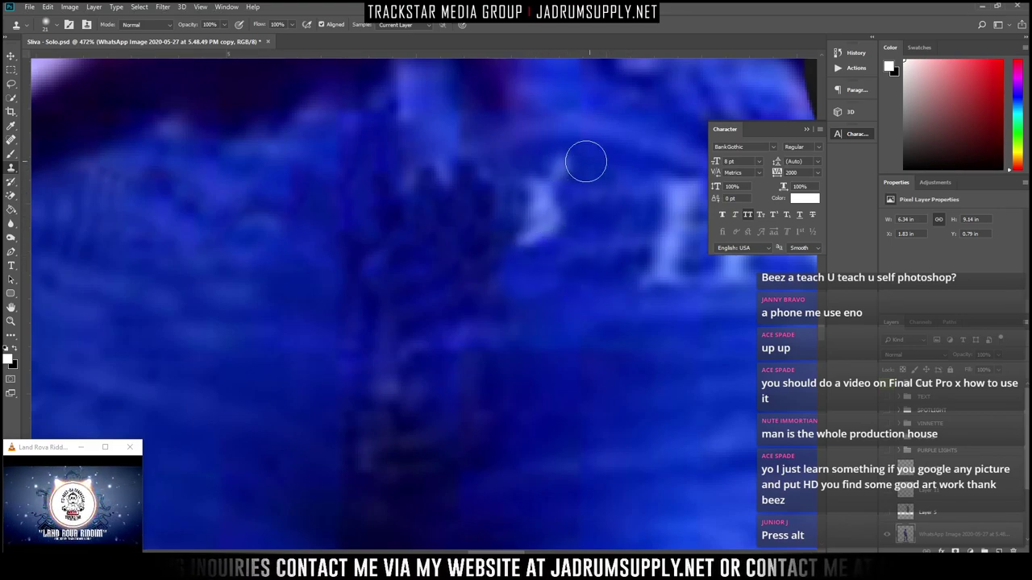
{"action": "mouse_move", "coordinate": [585, 161]}
{"action": "left_mouse_down"}
{"action": "mouse_move", "coordinate": [561, 204]}
{"action": "mouse_move", "coordinate": [538, 165]}
{"action": "left_mouse_up"}
{"action": "left_click", "coordinate": [598, 310], "text": "alt"}
{"action": "mouse_move", "coordinate": [543, 238]}
{"action": "left_mouse_down"}
{"action": "mouse_move", "coordinate": [561, 195]}
{"action": "mouse_move", "coordinate": [537, 252]}
{"action": "mouse_move", "coordinate": [535, 202]}
{"action": "mouse_move", "coordinate": [526, 245]}
{"action": "mouse_move", "coordinate": [537, 163]}
{"action": "mouse_move", "coordinate": [511, 279]}
{"action": "left_mouse_up"}
{"action": "left_click", "coordinate": [592, 310], "text": "alt"}
Rebuild the fly seam below the belt by cloning the lighter denim down over the dark patch left by the T
{"action": "scroll", "coordinate": [581, 298], "scroll_direction": "down", "scroll_amount": 10}
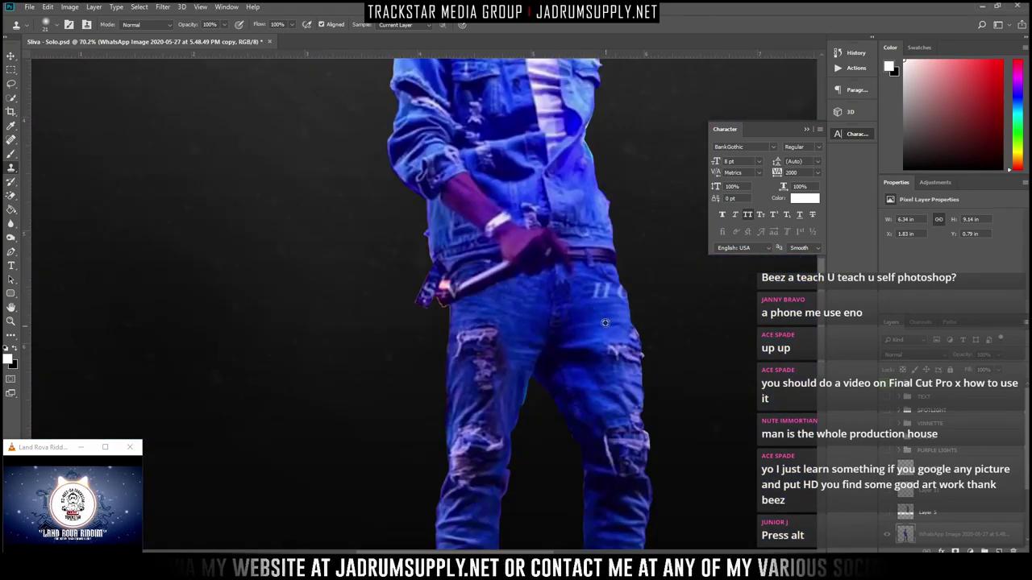
{"action": "scroll", "coordinate": [604, 323], "scroll_direction": "up", "scroll_amount": 6}
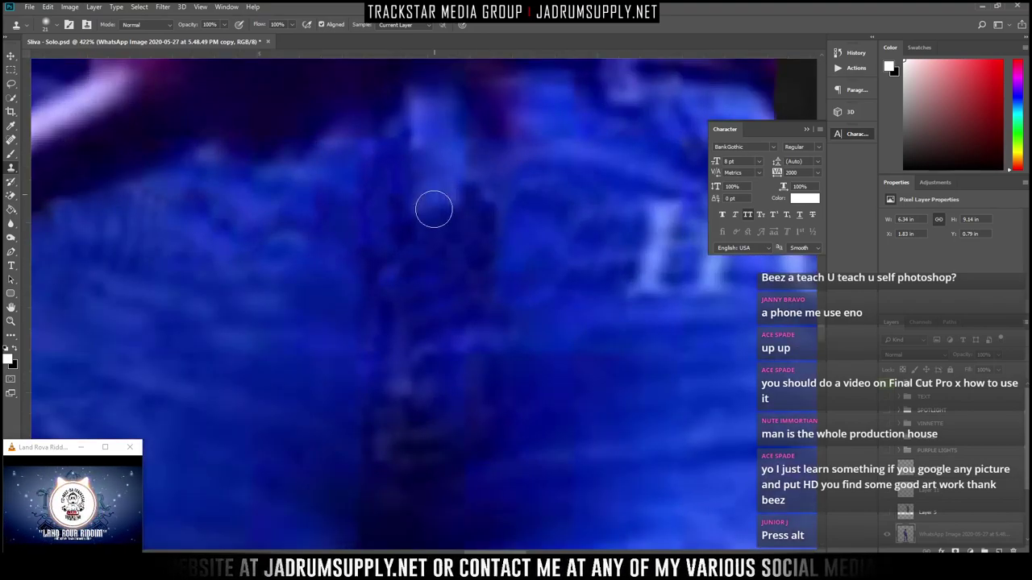
{"action": "mouse_move", "coordinate": [451, 214]}
{"action": "left_mouse_down"}
{"action": "mouse_move", "coordinate": [432, 301]}
{"action": "mouse_move", "coordinate": [422, 277]}
{"action": "mouse_move", "coordinate": [430, 224]}
{"action": "mouse_move", "coordinate": [433, 277]}
{"action": "left_mouse_up"}
{"action": "left_click", "coordinate": [444, 156], "text": "alt"}
{"action": "left_click_drag", "start_coordinate": [487, 192], "coordinate": [476, 391]}
{"action": "mouse_move", "coordinate": [455, 278]}
{"action": "left_mouse_down"}
{"action": "mouse_move", "coordinate": [448, 195]}
{"action": "mouse_move", "coordinate": [432, 340]}
{"action": "left_mouse_up"}
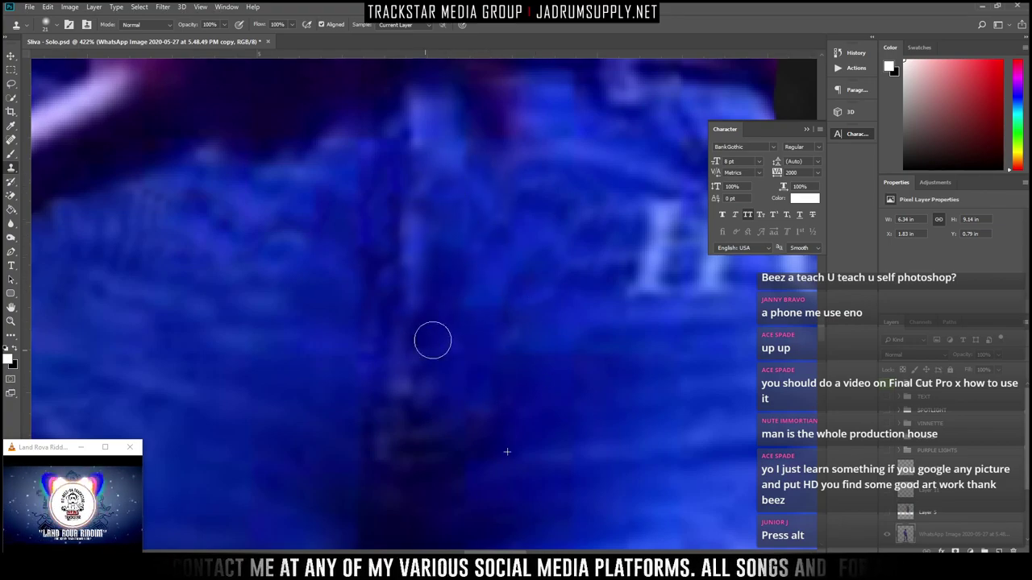
Clone the watermark's H and the partial O off the hip of the jeans with denim sampled around the letters
{"action": "scroll", "coordinate": [487, 264], "scroll_direction": "down", "scroll_amount": 8}
{"action": "scroll", "coordinate": [557, 279], "scroll_direction": "up", "scroll_amount": 6}
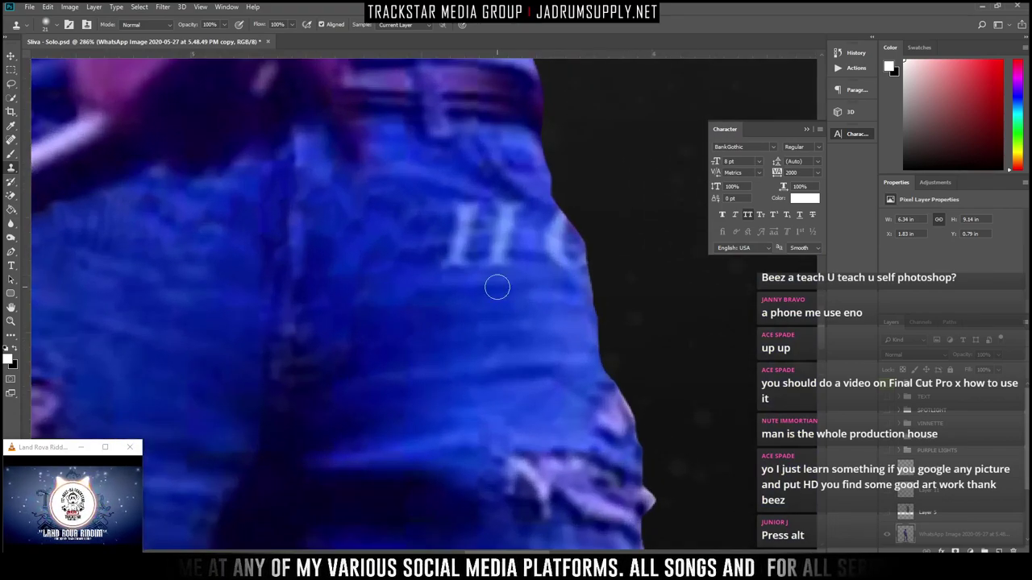
{"action": "mouse_move", "coordinate": [499, 299]}
{"action": "left_mouse_down"}
{"action": "mouse_move", "coordinate": [511, 224]}
{"action": "mouse_move", "coordinate": [497, 298]}
{"action": "left_mouse_up"}
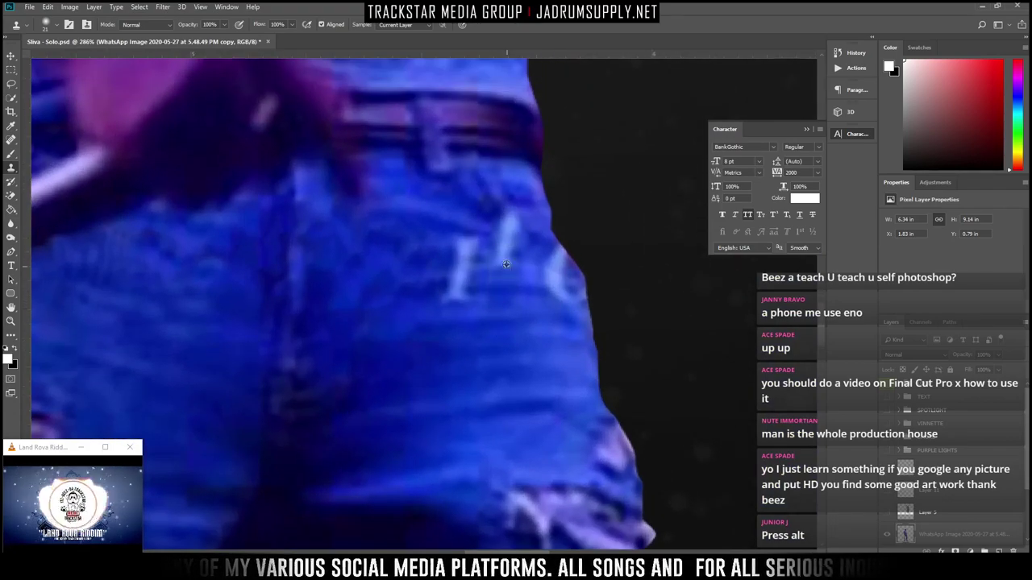
{"action": "mouse_move", "coordinate": [506, 263]}
{"action": "left_mouse_down"}
{"action": "mouse_move", "coordinate": [507, 226]}
{"action": "mouse_move", "coordinate": [507, 265]}
{"action": "mouse_move", "coordinate": [469, 243]}
{"action": "mouse_move", "coordinate": [463, 320]}
{"action": "mouse_move", "coordinate": [469, 254]}
{"action": "mouse_move", "coordinate": [457, 313]}
{"action": "mouse_move", "coordinate": [473, 241]}
{"action": "left_mouse_up"}
{"action": "left_click", "coordinate": [468, 222], "text": "alt"}
{"action": "left_click", "coordinate": [456, 316], "text": "alt"}
{"action": "left_click", "coordinate": [452, 321], "text": "alt"}
{"action": "left_click", "coordinate": [557, 303], "text": "alt"}
{"action": "mouse_move", "coordinate": [553, 282]}
{"action": "left_mouse_down"}
{"action": "mouse_move", "coordinate": [569, 318]}
{"action": "mouse_move", "coordinate": [554, 254]}
{"action": "left_mouse_up"}
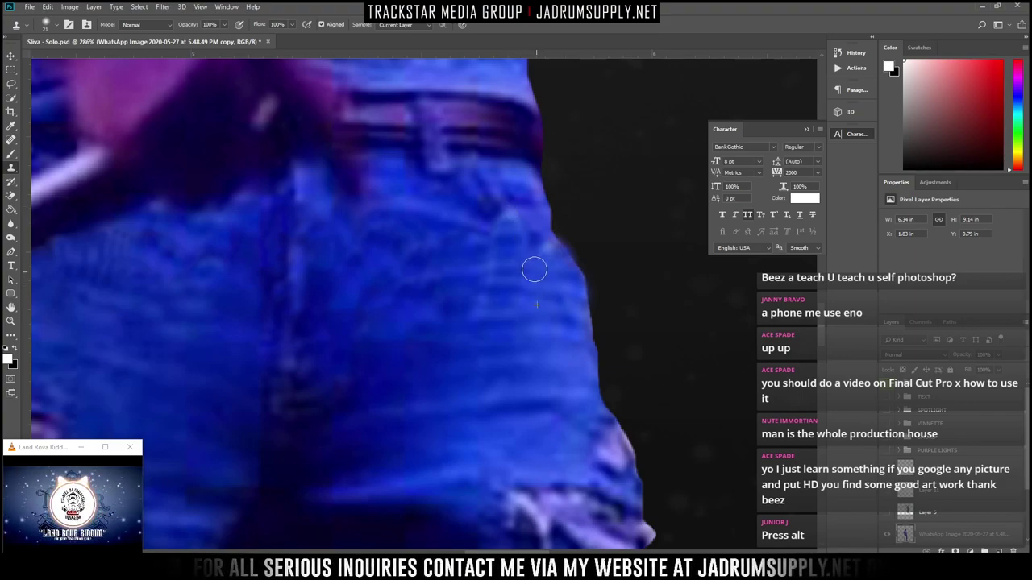
Clone dark blue fabric over the watermark's S on the strip hanging beside the microphone hand
{"action": "key", "text": "ctrl+0"}
{"action": "scroll", "coordinate": [397, 330], "scroll_direction": "up", "scroll_amount": 10}
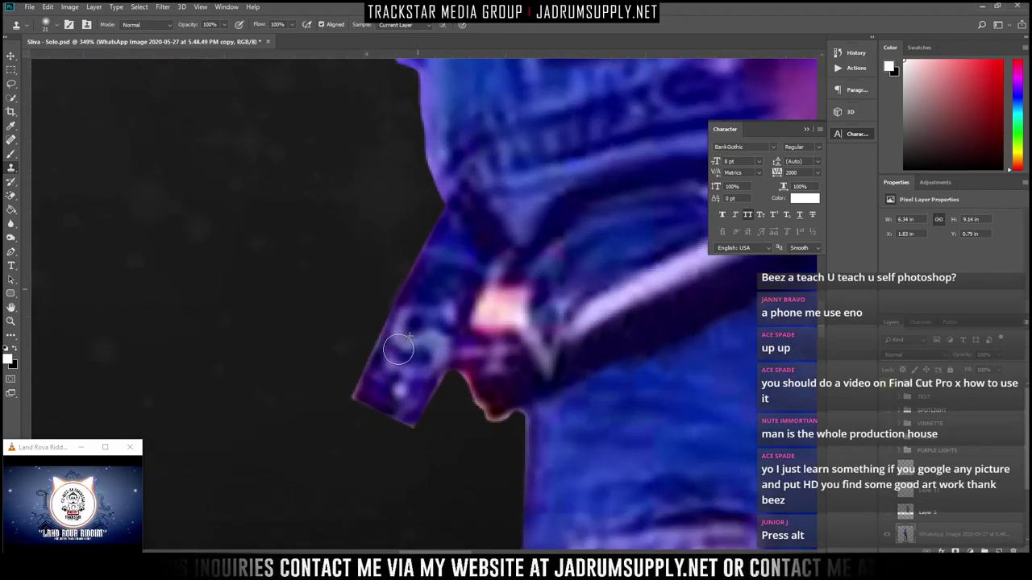
{"action": "left_click", "coordinate": [370, 380], "text": "alt"}
{"action": "mouse_move", "coordinate": [395, 344]}
{"action": "left_mouse_down"}
{"action": "mouse_move", "coordinate": [385, 367]}
{"action": "mouse_move", "coordinate": [403, 326]}
{"action": "mouse_move", "coordinate": [396, 359]}
{"action": "mouse_move", "coordinate": [438, 328]}
{"action": "mouse_move", "coordinate": [412, 383]}
{"action": "left_mouse_up"}
{"action": "left_click", "coordinate": [428, 299], "text": "alt"}
{"action": "left_click", "coordinate": [442, 296], "text": "alt"}
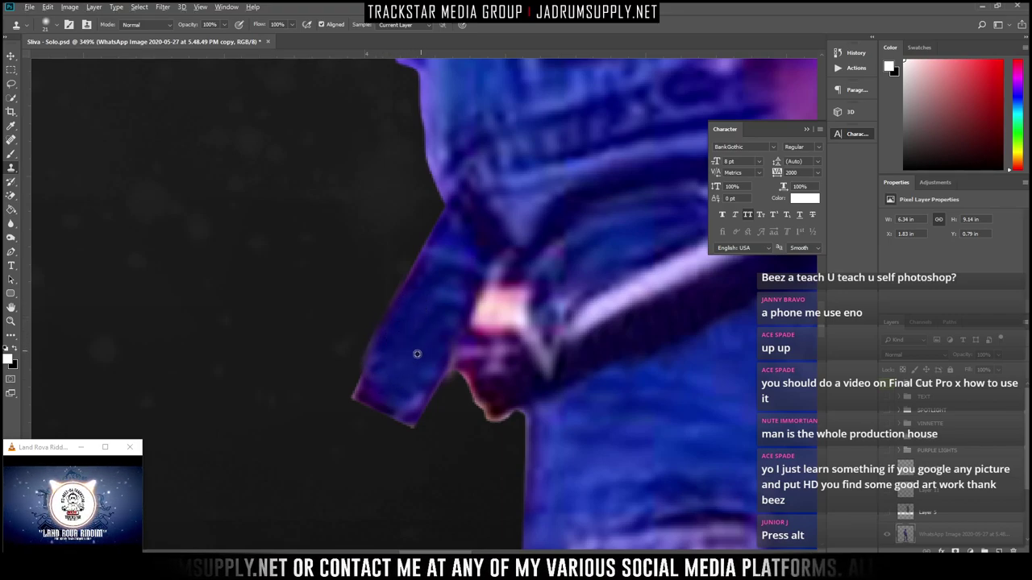
{"action": "key", "text": "ctrl+0"}
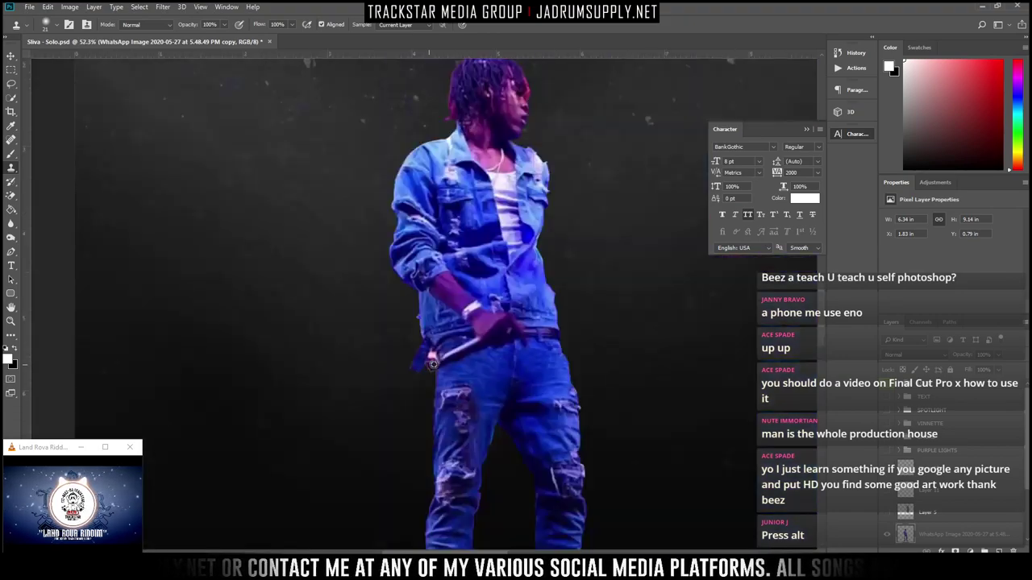
Clone fabric along the outer edge of the strip beside the microphone hand, from its lower end upward
{"action": "scroll", "coordinate": [423, 389], "scroll_direction": "up", "scroll_amount": 10}
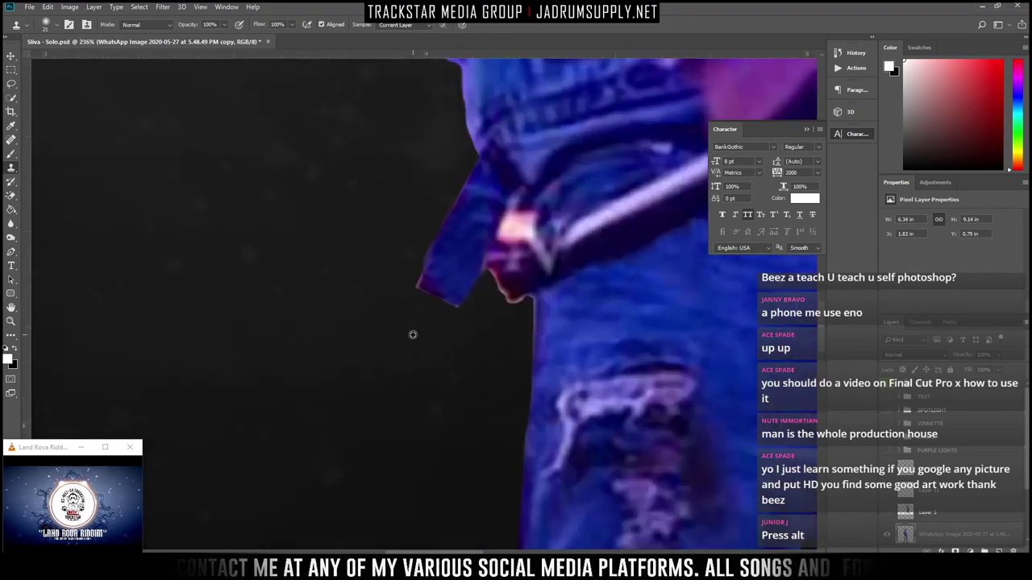
{"action": "mouse_move", "coordinate": [430, 263]}
{"action": "left_mouse_down"}
{"action": "mouse_move", "coordinate": [473, 189]}
{"action": "mouse_move", "coordinate": [460, 208]}
{"action": "mouse_move", "coordinate": [463, 189]}
{"action": "mouse_move", "coordinate": [483, 170]}
{"action": "mouse_move", "coordinate": [472, 192]}
{"action": "mouse_move", "coordinate": [508, 132]}
{"action": "left_mouse_up"}
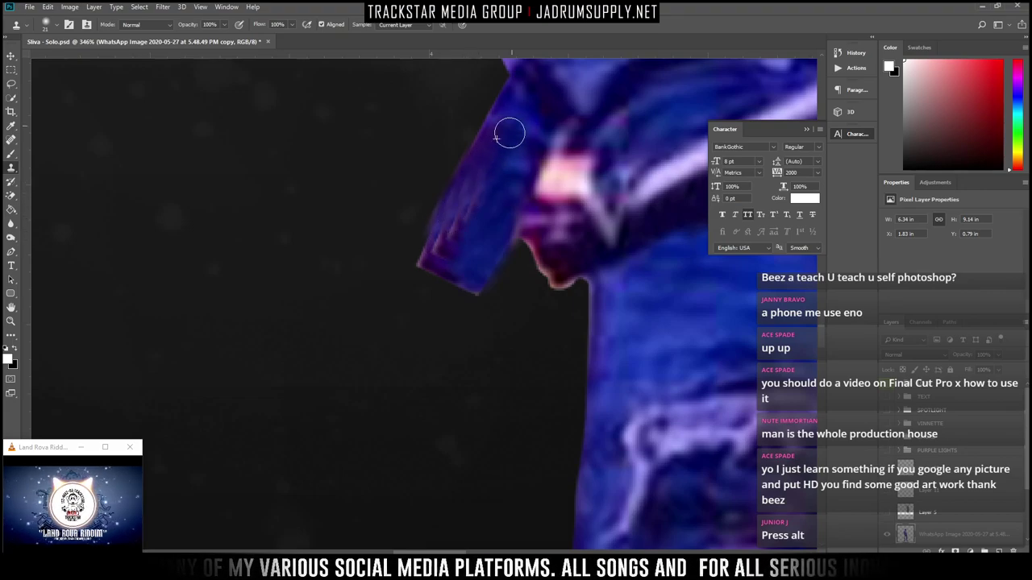
{"action": "left_click_drag", "start_coordinate": [473, 207], "coordinate": [525, 127]}
{"action": "mouse_move", "coordinate": [437, 254]}
{"action": "left_mouse_down"}
{"action": "mouse_move", "coordinate": [478, 214]}
{"action": "mouse_move", "coordinate": [465, 275]}
{"action": "mouse_move", "coordinate": [480, 258]}
{"action": "mouse_move", "coordinate": [504, 167]}
{"action": "left_mouse_up"}
{"action": "scroll", "coordinate": [504, 167], "scroll_direction": "down", "scroll_amount": 10}
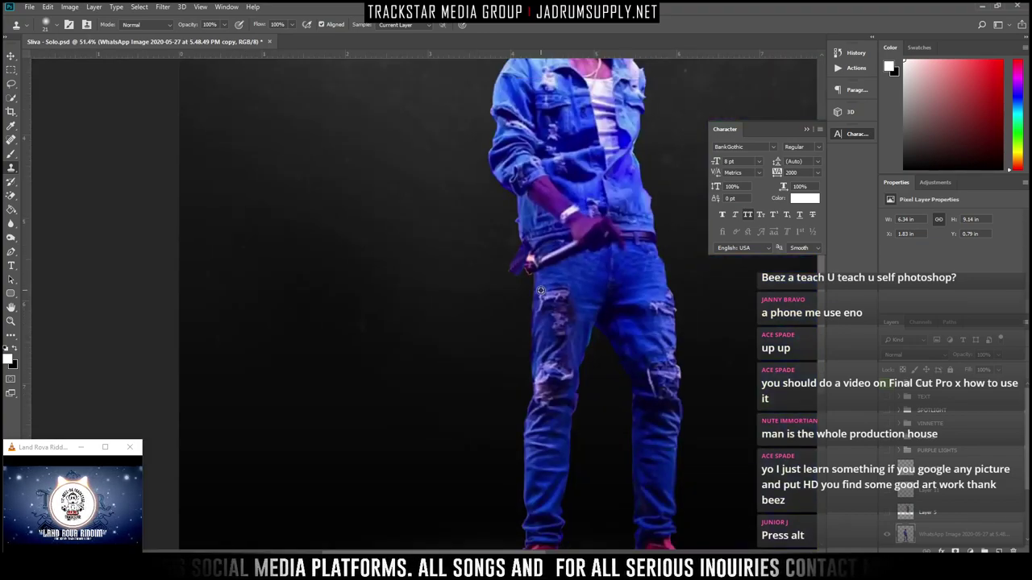
Clone over the repeated streaks on the strip beside the microphone hand to even out its fabric texture
{"action": "scroll", "coordinate": [523, 273], "scroll_direction": "up", "scroll_amount": 10}
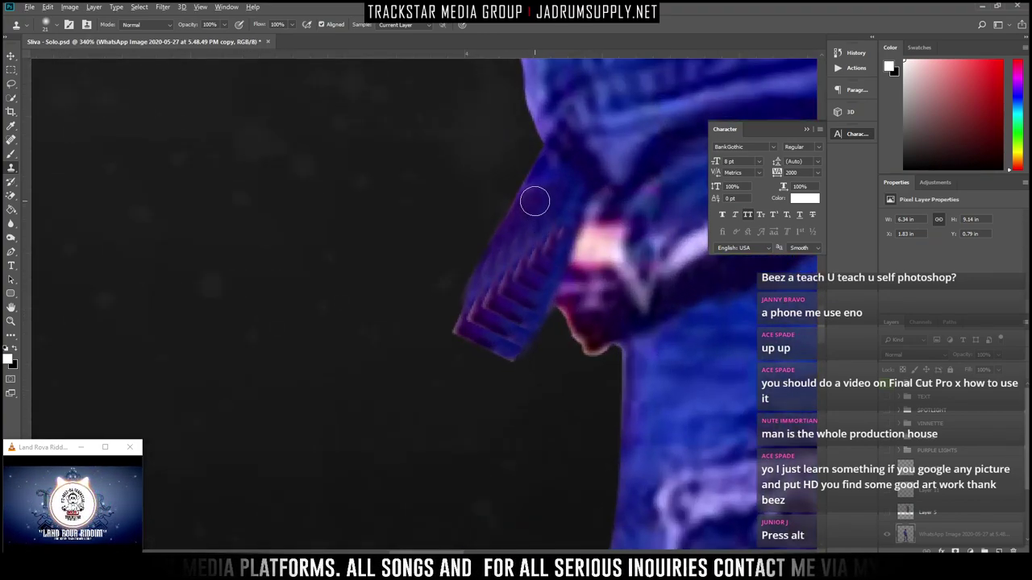
{"action": "mouse_move", "coordinate": [502, 282]}
{"action": "left_mouse_down"}
{"action": "mouse_move", "coordinate": [532, 222]}
{"action": "mouse_move", "coordinate": [490, 316]}
{"action": "mouse_move", "coordinate": [545, 237]}
{"action": "mouse_move", "coordinate": [492, 349]}
{"action": "mouse_move", "coordinate": [551, 237]}
{"action": "left_mouse_up"}
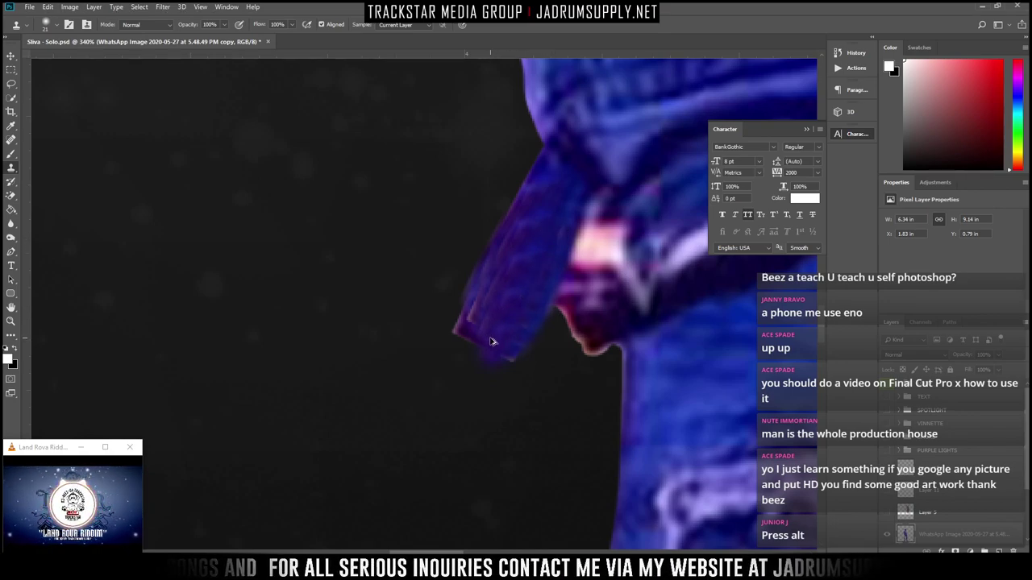
{"action": "mouse_move", "coordinate": [486, 325]}
{"action": "left_mouse_down"}
{"action": "mouse_move", "coordinate": [491, 311]}
{"action": "mouse_move", "coordinate": [484, 334]}
{"action": "mouse_move", "coordinate": [493, 318]}
{"action": "mouse_move", "coordinate": [484, 307]}
{"action": "mouse_move", "coordinate": [518, 277]}
{"action": "left_mouse_up"}
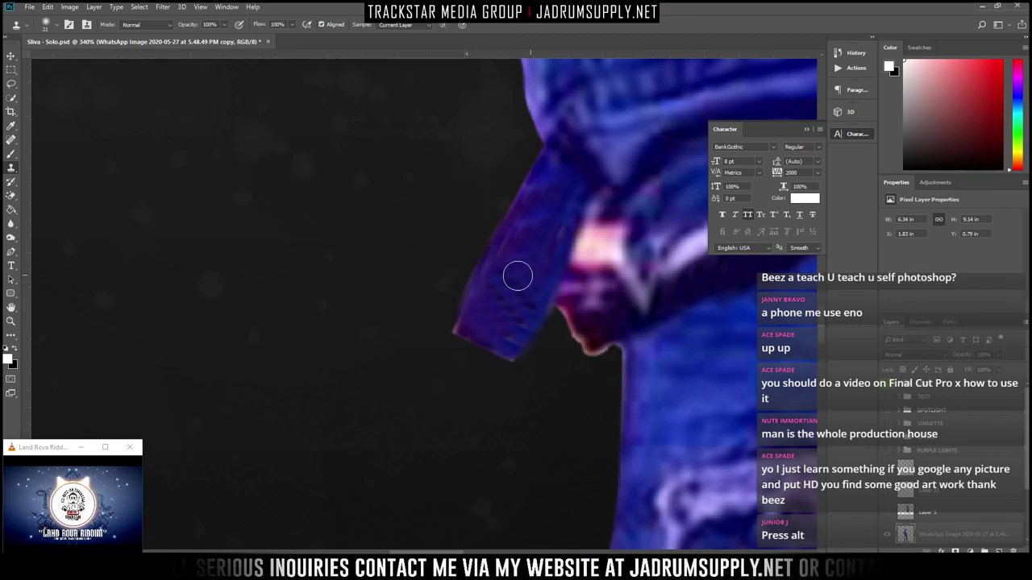
{"action": "mouse_move", "coordinate": [554, 180]}
{"action": "left_mouse_down"}
{"action": "mouse_move", "coordinate": [519, 272]}
{"action": "mouse_move", "coordinate": [531, 292]}
{"action": "mouse_move", "coordinate": [495, 338]}
{"action": "mouse_move", "coordinate": [532, 276]}
{"action": "left_mouse_up"}
{"action": "scroll", "coordinate": [648, 338], "scroll_direction": "down", "scroll_amount": 10}
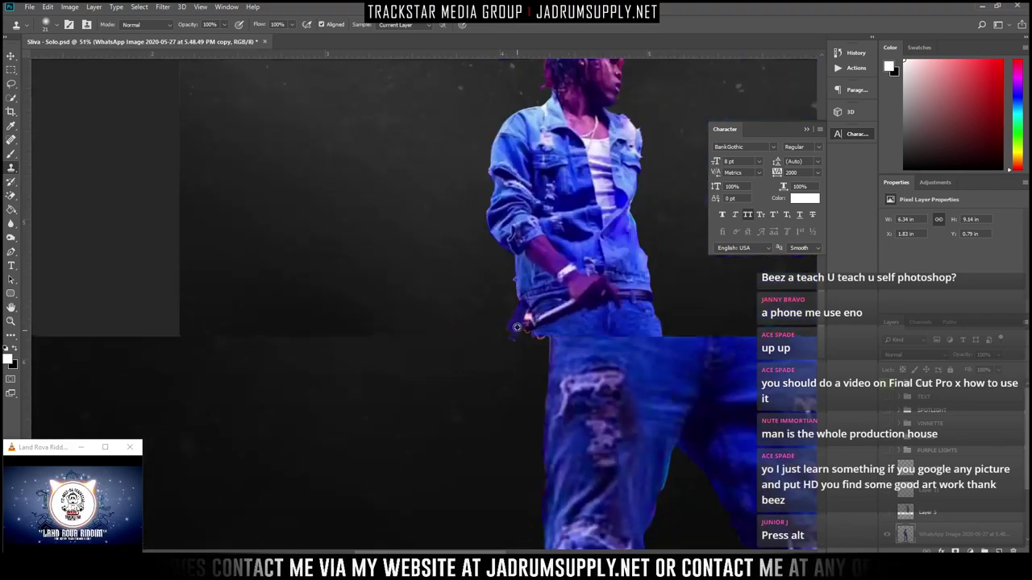
{"action": "scroll", "coordinate": [487, 347], "scroll_direction": "up", "scroll_amount": 6}
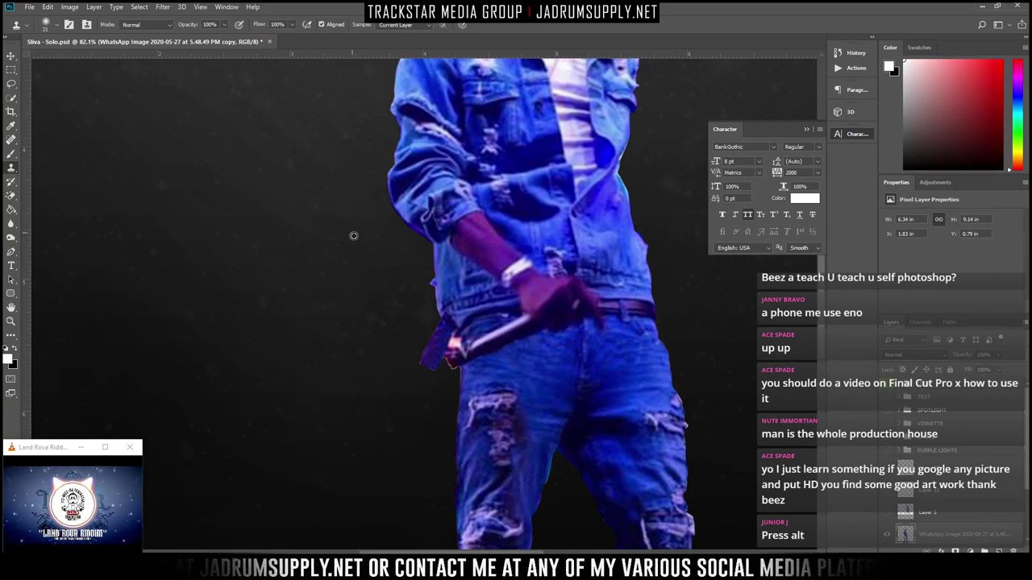
Fit the whole artwork in view and turn the hidden text, spotlight, smoke and purple light layers back on
{"action": "key", "text": "z"}
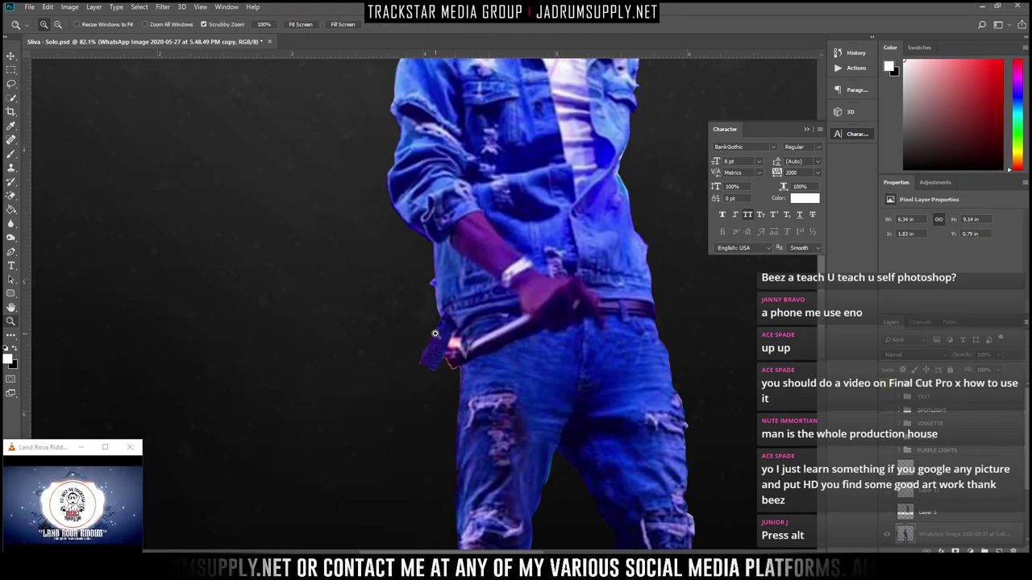
{"action": "left_click_drag", "start_coordinate": [489, 318], "coordinate": [411, 318]}
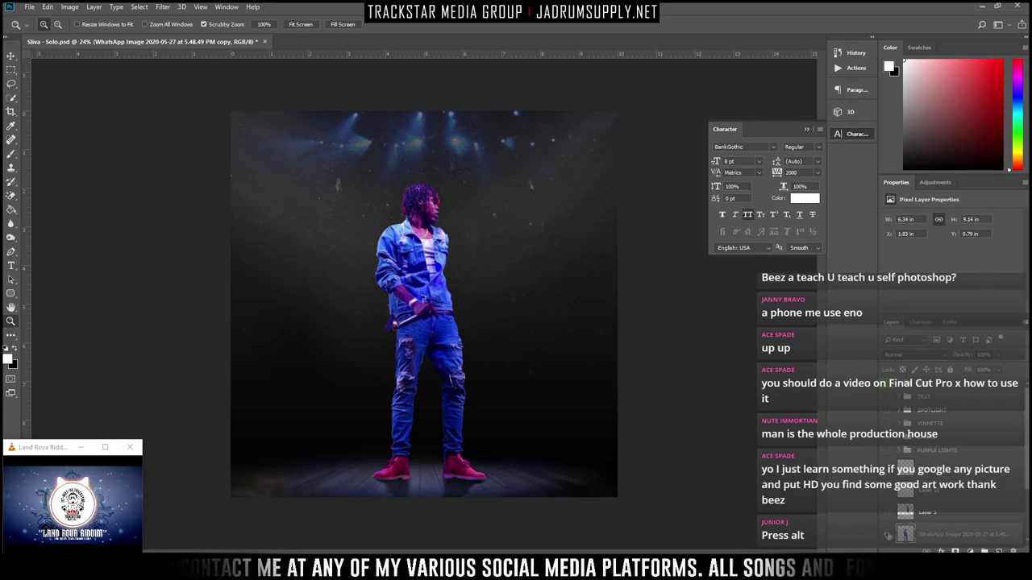
{"action": "scroll", "coordinate": [951, 468], "scroll_direction": "down", "scroll_amount": 3}
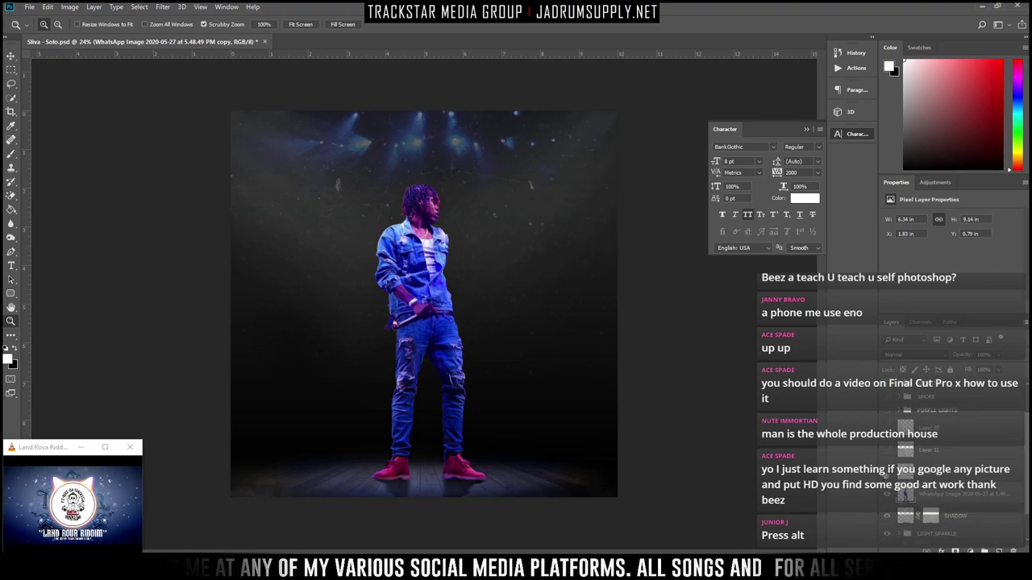
{"action": "key", "text": "ctrl+z"}
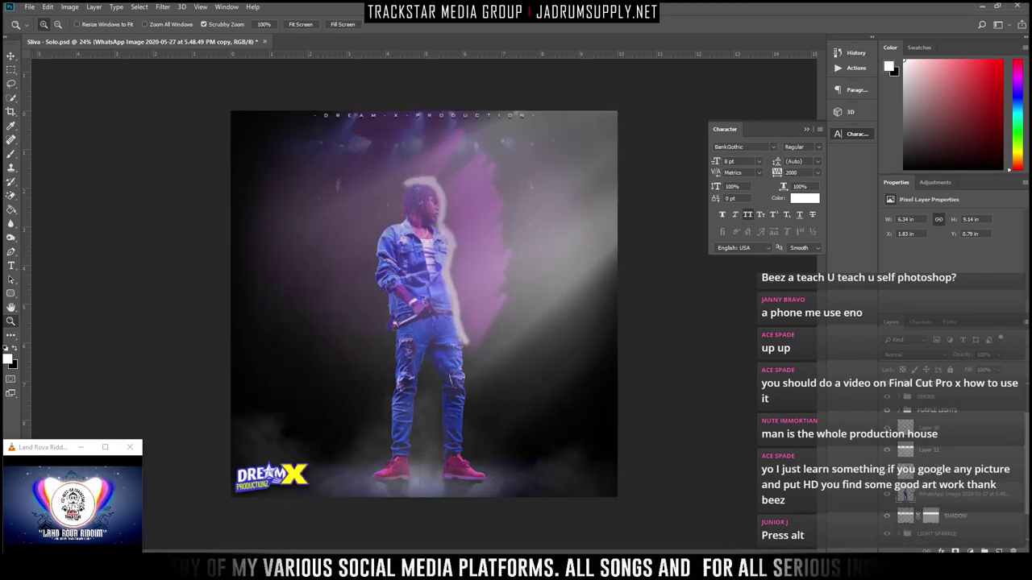
{"action": "scroll", "coordinate": [951, 468], "scroll_direction": "up", "scroll_amount": 1}
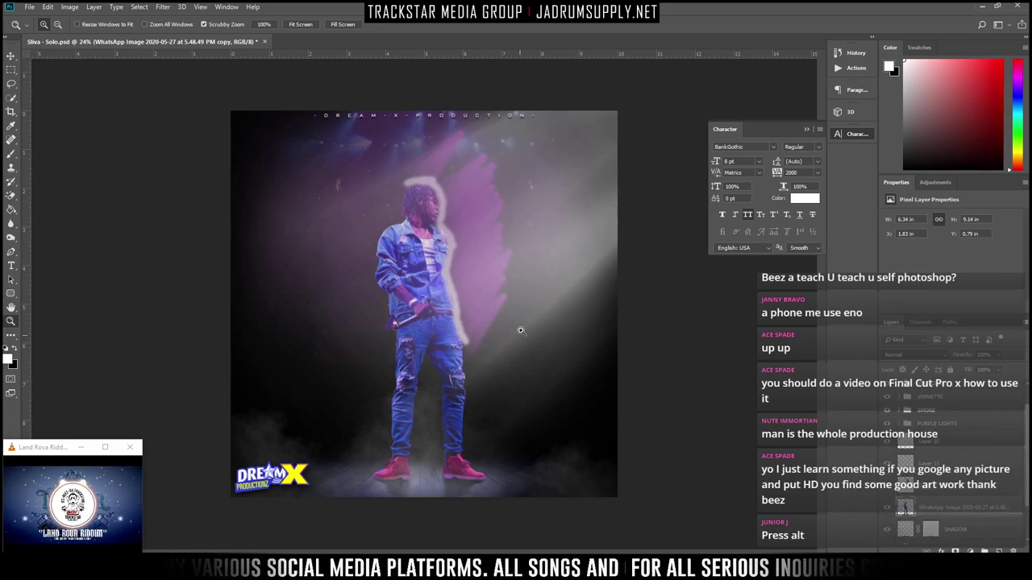
Clip the three light layers directly above the artist's photo to the photo layer
{"action": "left_click", "coordinate": [940, 495], "text": "alt"}
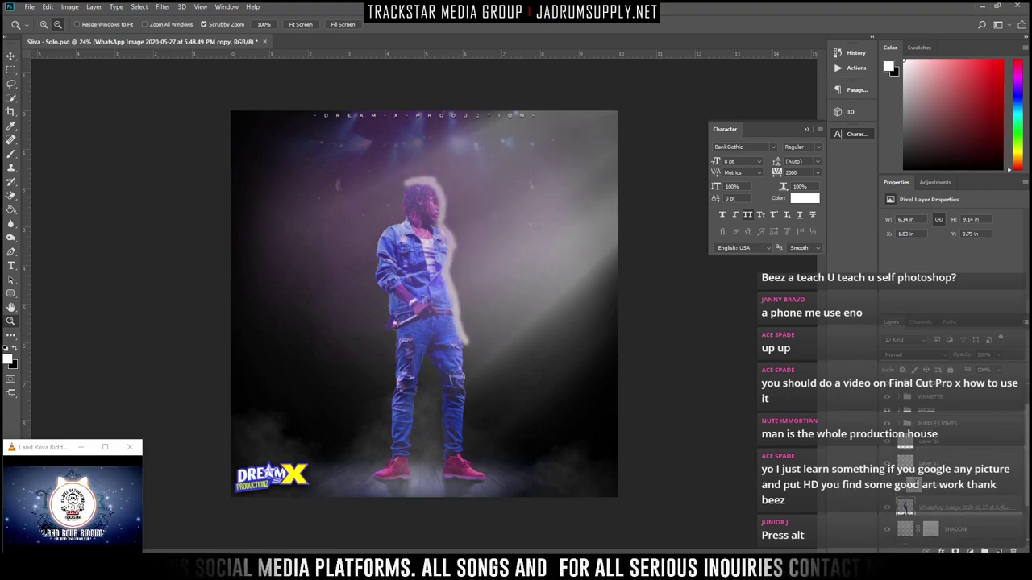
{"action": "left_click", "coordinate": [934, 474], "text": "alt"}
{"action": "left_click", "coordinate": [940, 447], "text": "alt"}
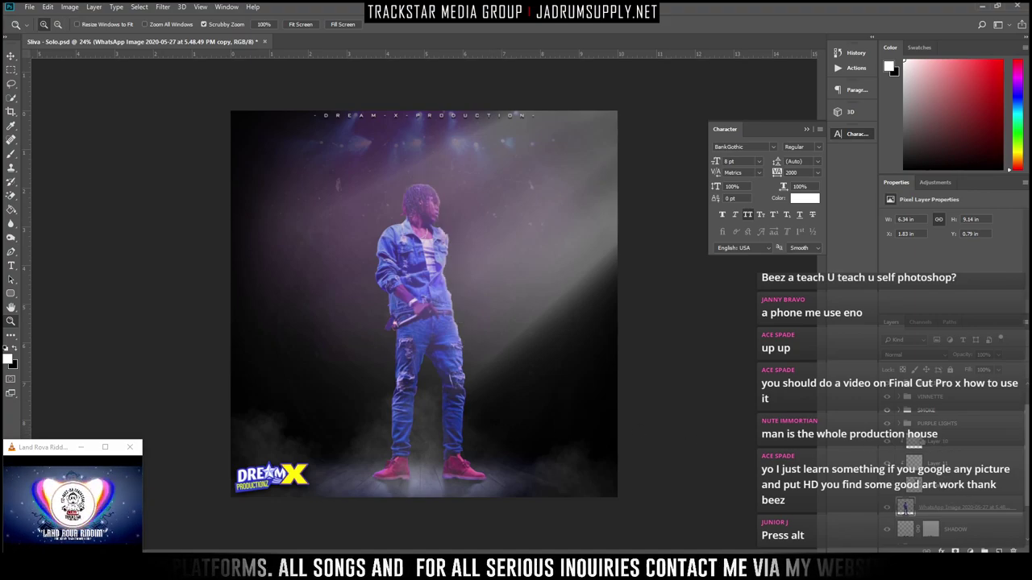
Group the artist's photo, its three clipped layers and the SHADOW layer, and name the group SLIVA
{"action": "left_click", "coordinate": [943, 445]}
{"action": "left_click", "coordinate": [962, 513], "text": "shift"}
{"action": "scroll", "coordinate": [962, 515], "scroll_direction": "down", "scroll_amount": 1}
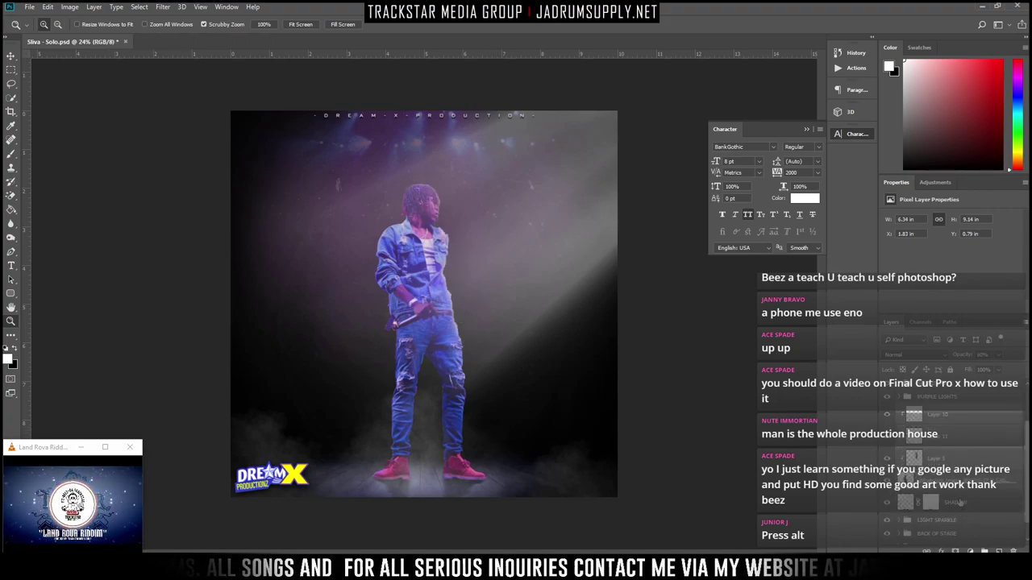
{"action": "key", "text": "ctrl+g"}
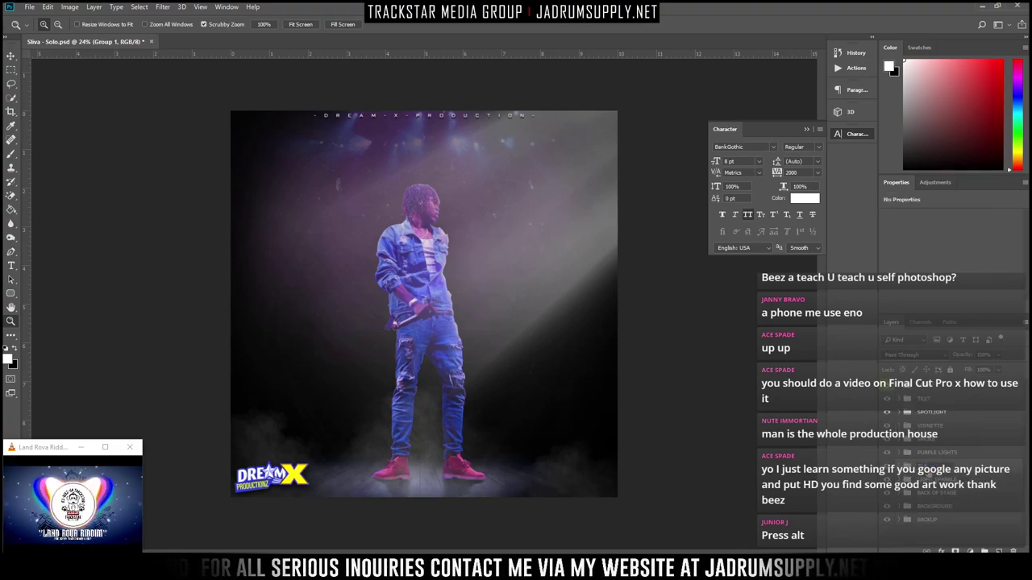
{"action": "key", "text": "Return"}
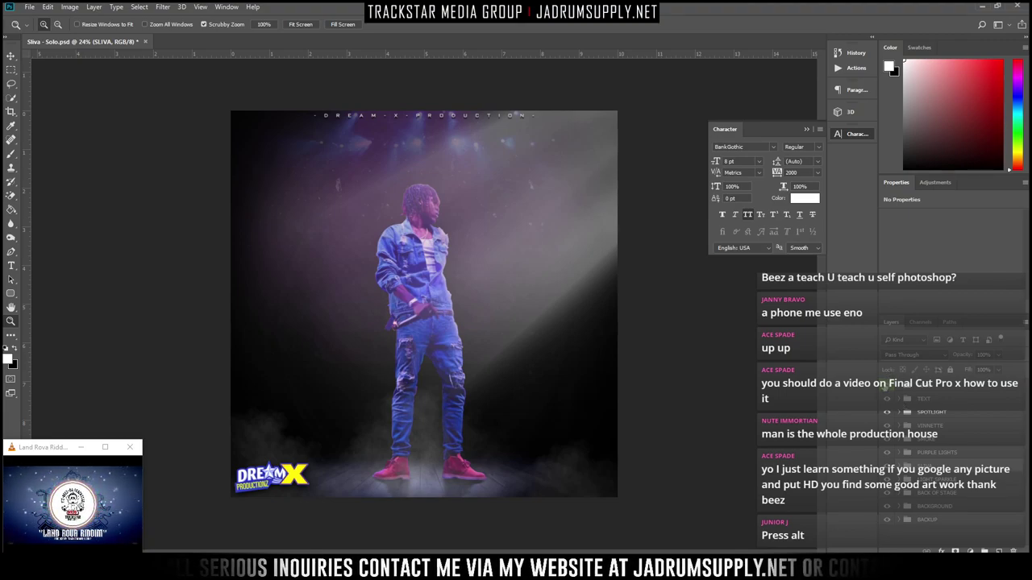
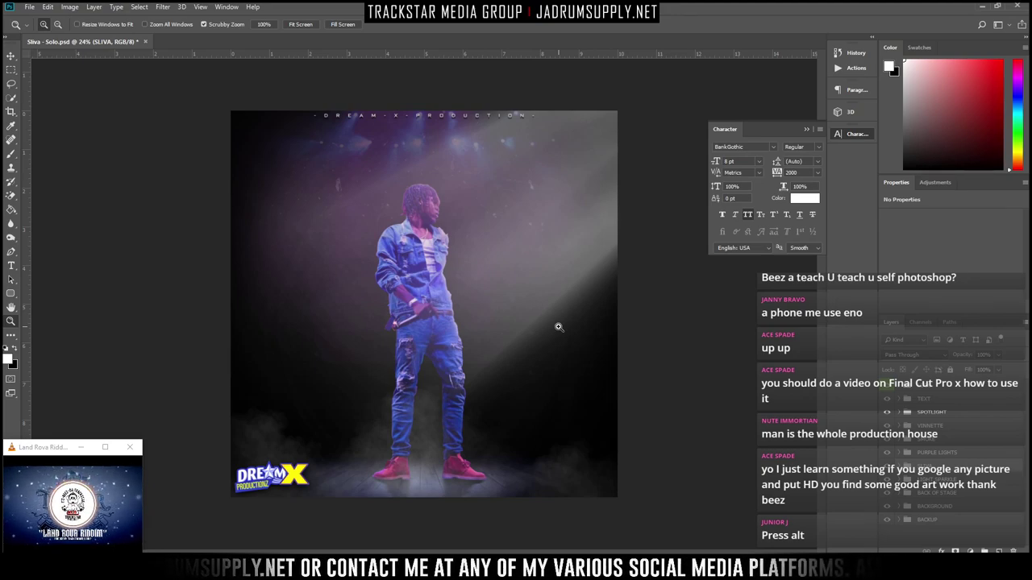
{"action": "left_click", "coordinate": [468, 303]}
{"action": "left_click", "coordinate": [512, 317], "text": "alt"}
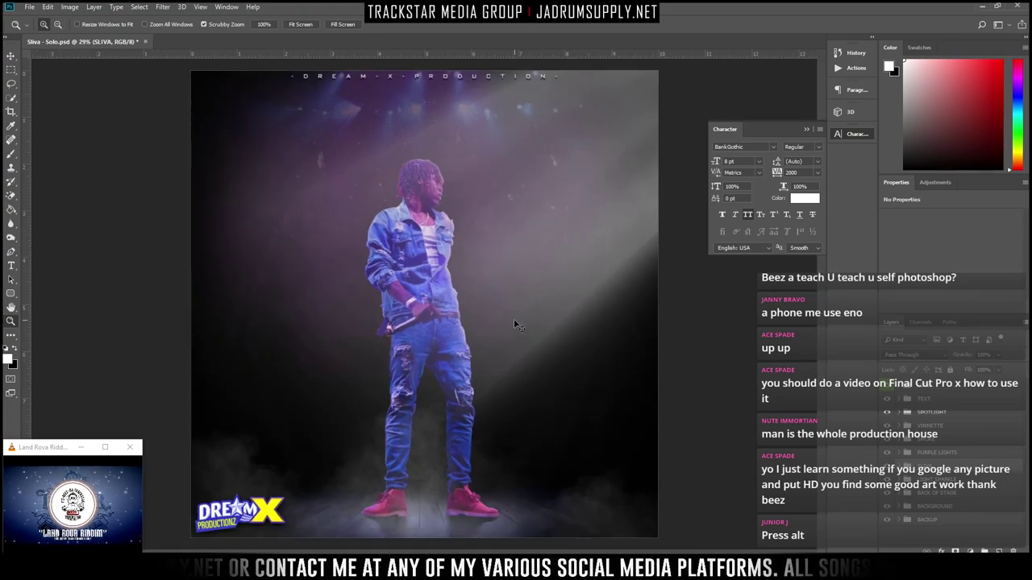
Add a text box about 8.4 by 5.2 in across the artist's upper body containing the word SLIVA
{"action": "left_click", "coordinate": [513, 318]}
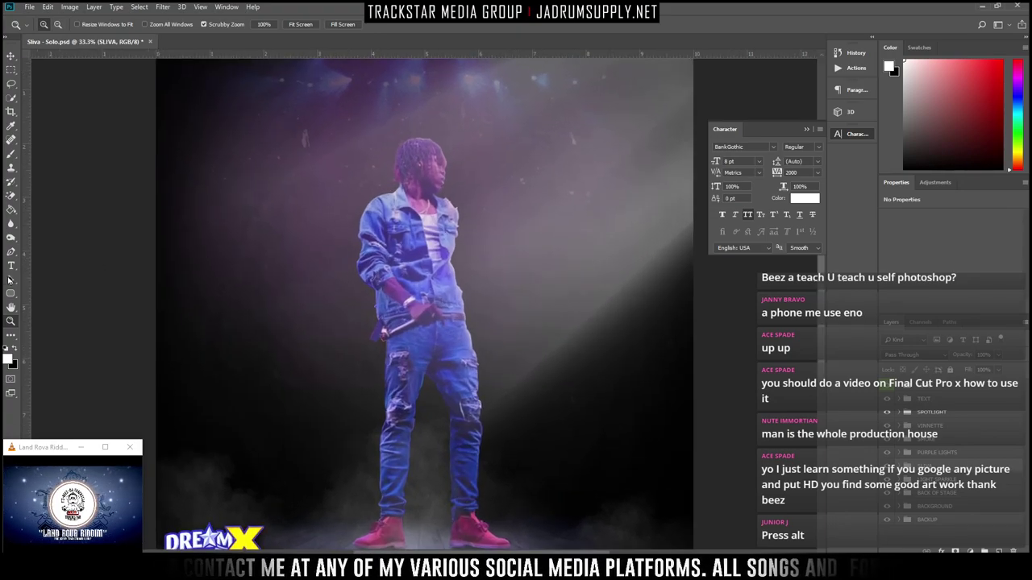
{"action": "left_click", "coordinate": [11, 266]}
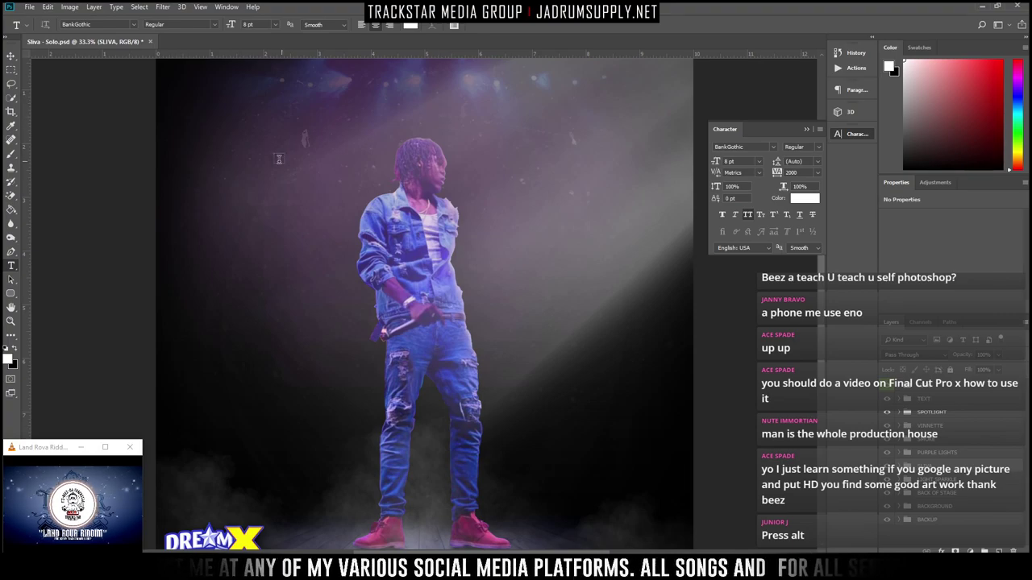
{"action": "left_click_drag", "start_coordinate": [218, 156], "coordinate": [277, 385]}
{"action": "left_click_drag", "start_coordinate": [567, 469], "coordinate": [667, 436]}
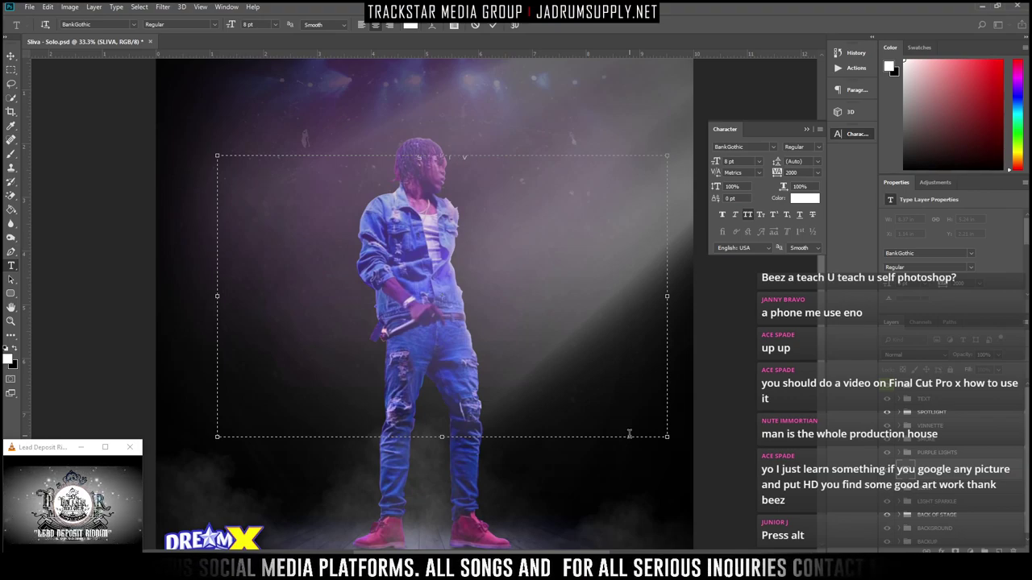
{"action": "key", "text": "ctrl+Return"}
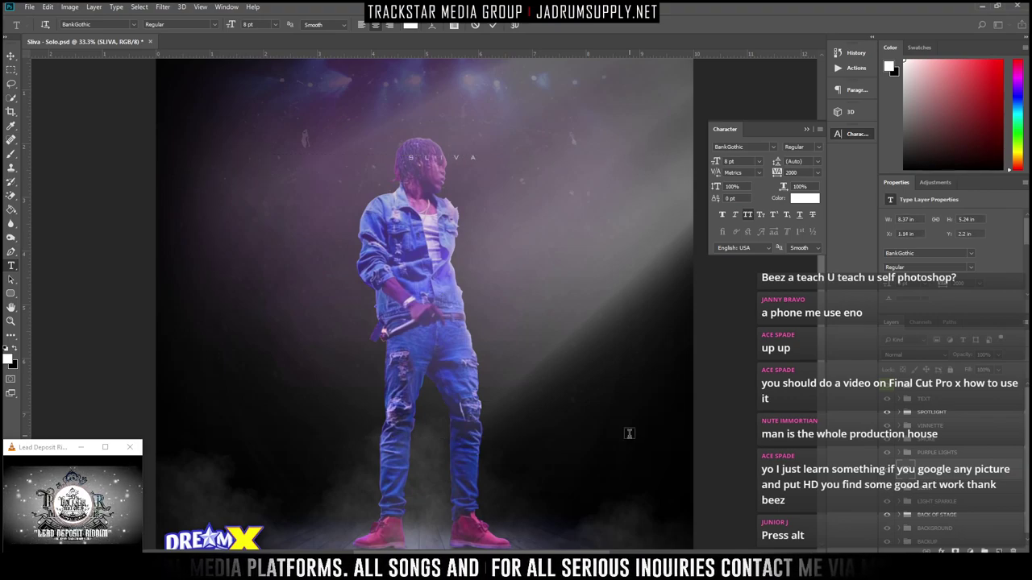
Switch to the browser, go to dafont.com and open the full list of new fonts
{"action": "key", "text": "alt+Tab"}
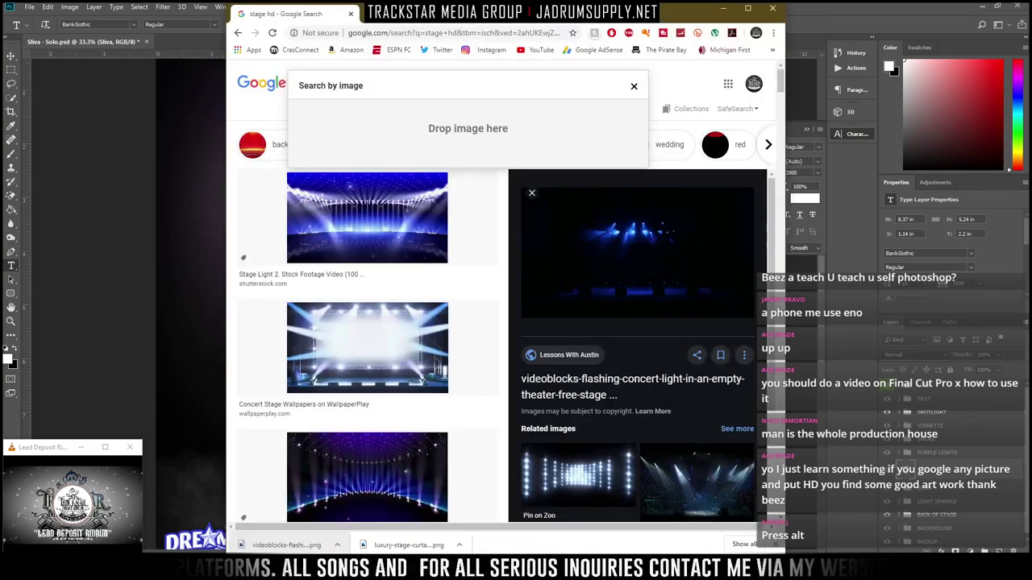
{"action": "left_click", "coordinate": [422, 35]}
{"action": "type", "text": "dafont.com"}
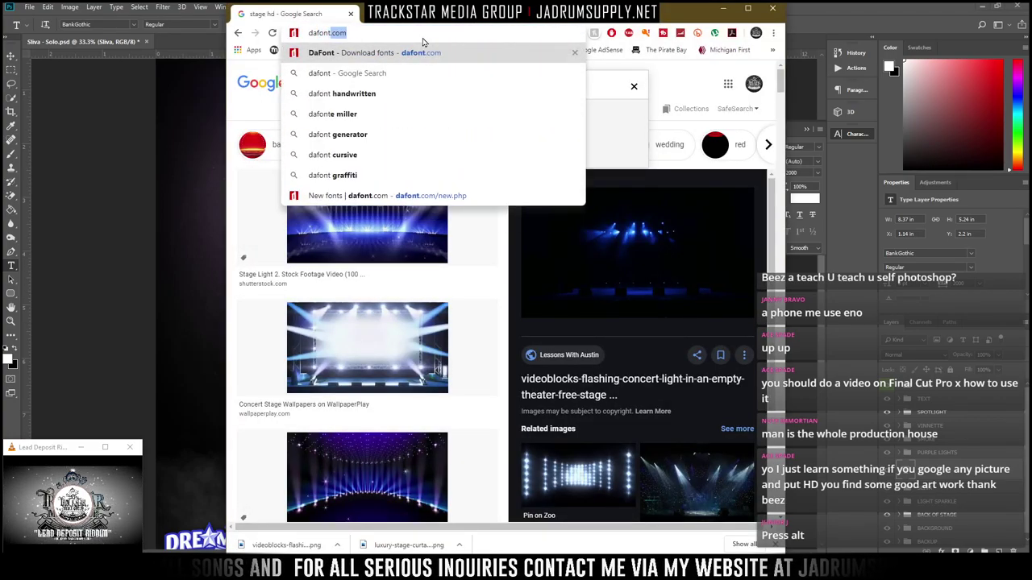
{"action": "key", "text": "Return"}
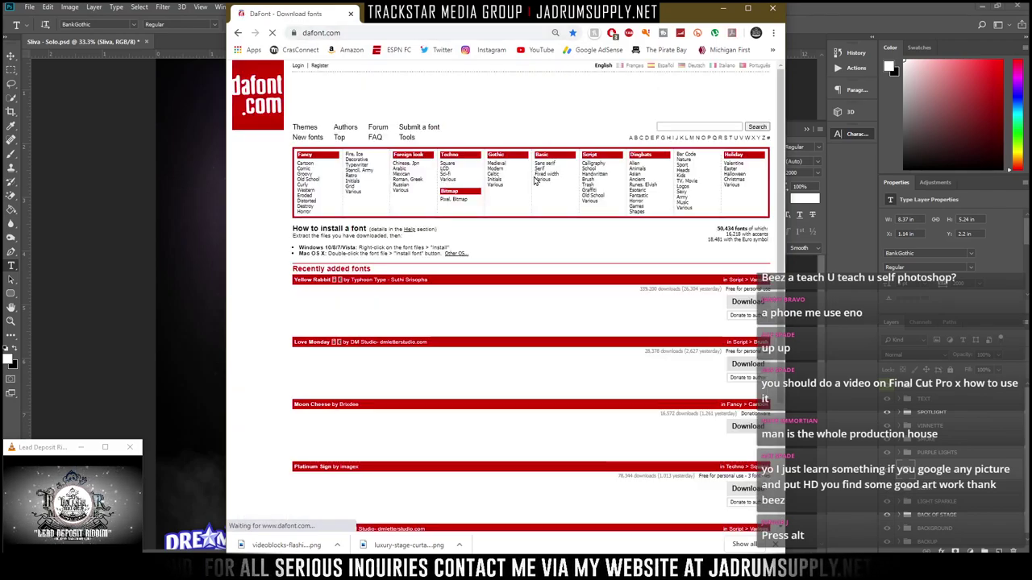
{"action": "scroll", "coordinate": [521, 206], "scroll_direction": "down", "scroll_amount": 2}
{"action": "scroll", "coordinate": [520, 205], "scroll_direction": "down", "scroll_amount": 1}
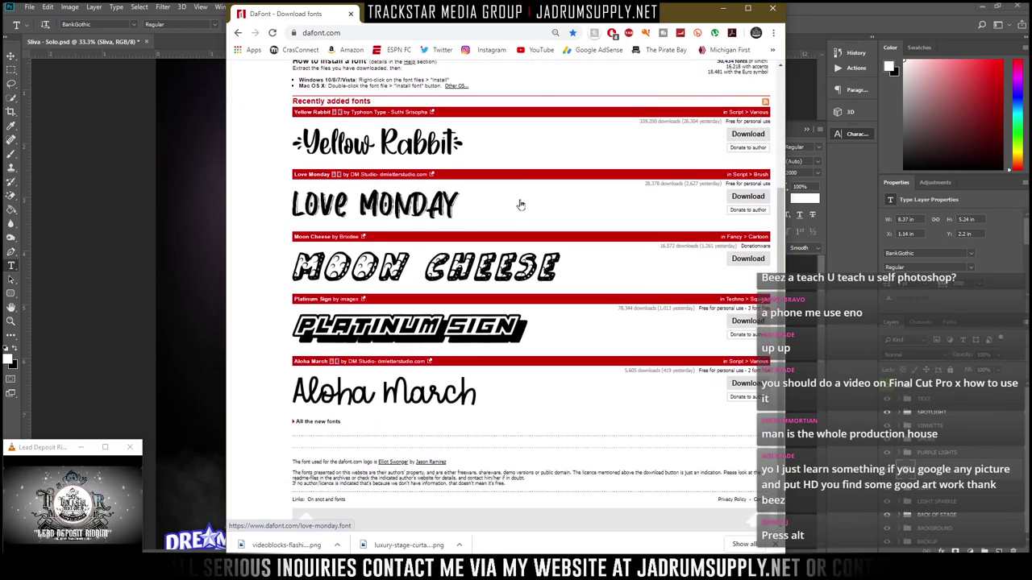
{"action": "left_click", "coordinate": [311, 423]}
Look through the new fonts and download the Skate Brand font by Woodcutter from its own page
{"action": "scroll", "coordinate": [410, 311], "scroll_direction": "down", "scroll_amount": 2}
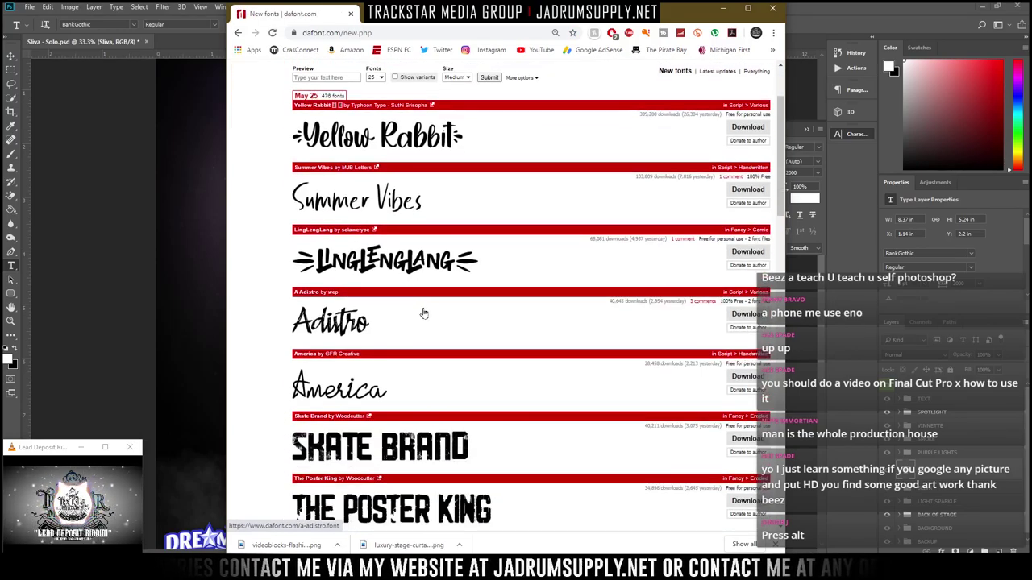
{"action": "scroll", "coordinate": [449, 308], "scroll_direction": "down", "scroll_amount": 1}
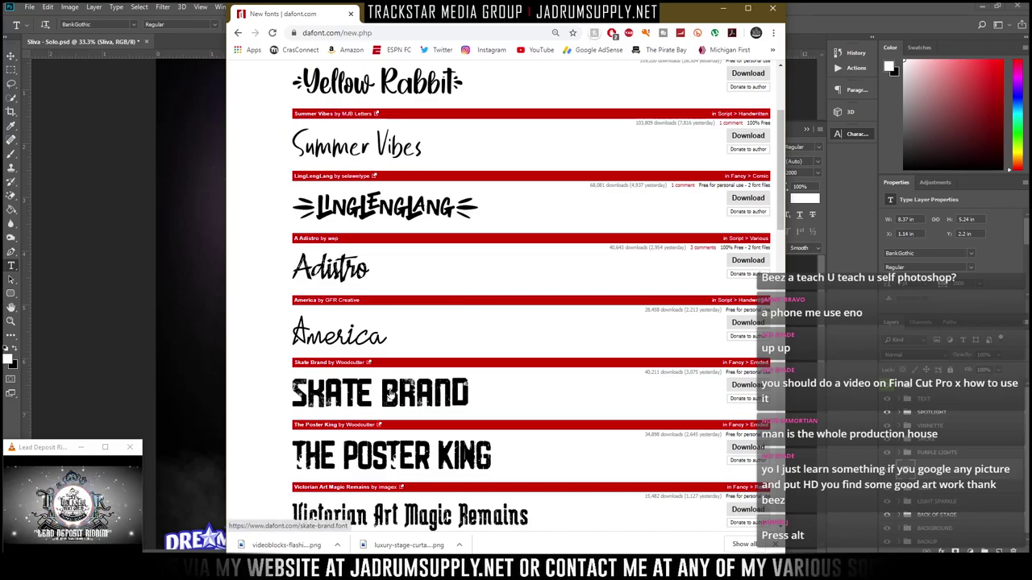
{"action": "scroll", "coordinate": [427, 334], "scroll_direction": "up", "scroll_amount": 2}
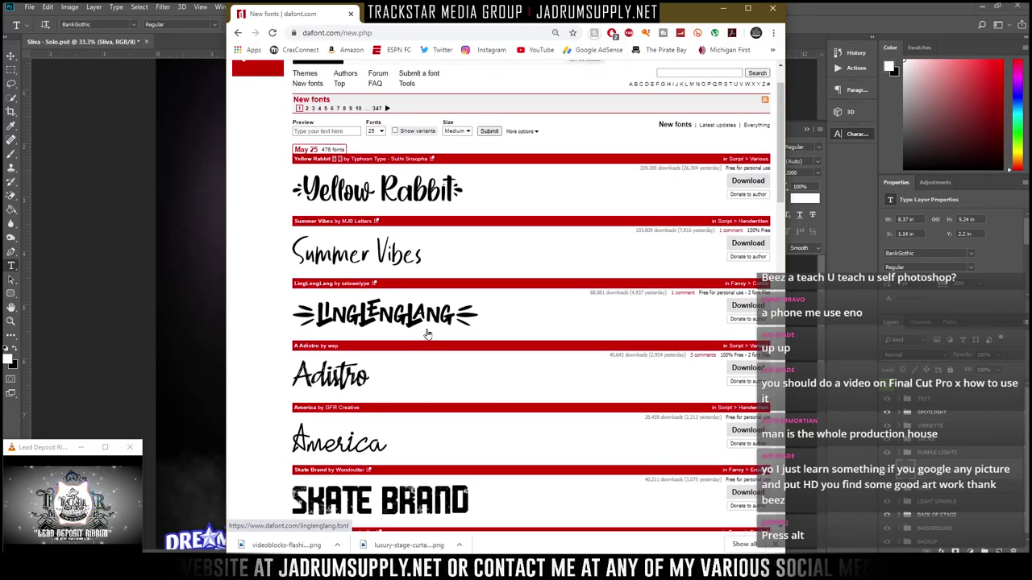
{"action": "scroll", "coordinate": [440, 331], "scroll_direction": "down", "scroll_amount": 4}
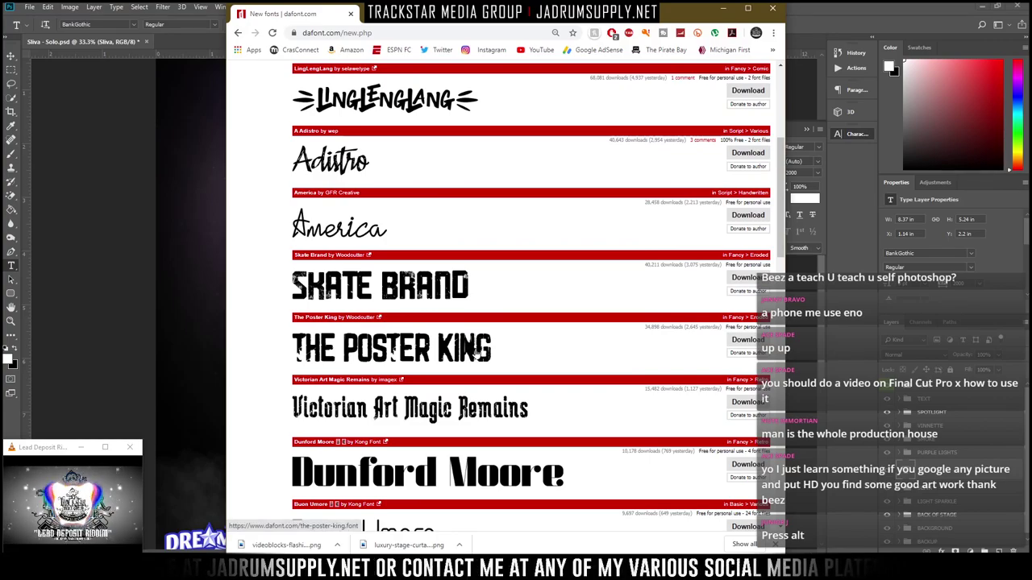
{"action": "scroll", "coordinate": [475, 354], "scroll_direction": "down", "scroll_amount": 4}
{"action": "scroll", "coordinate": [497, 345], "scroll_direction": "down", "scroll_amount": 5}
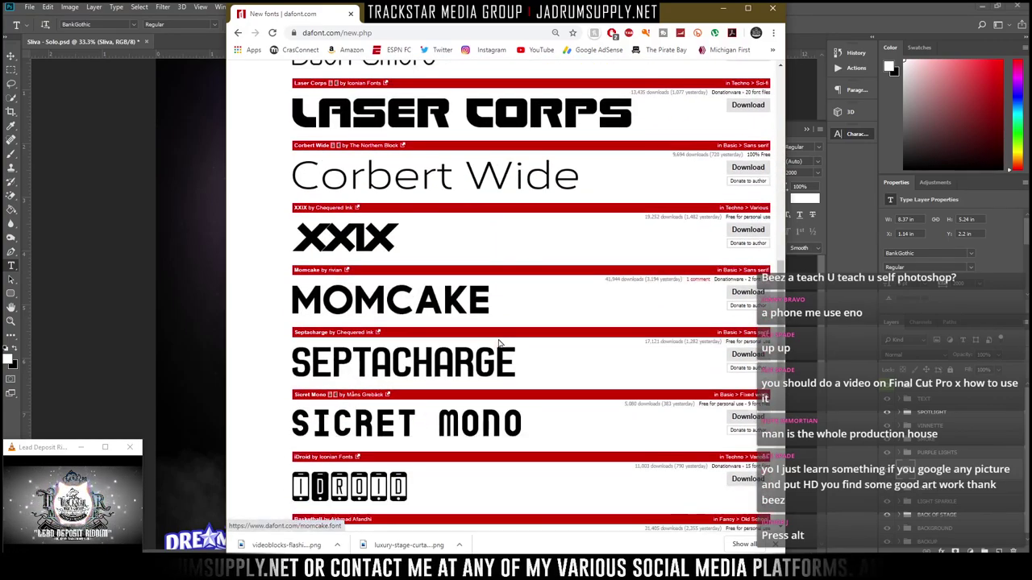
{"action": "scroll", "coordinate": [500, 344], "scroll_direction": "up", "scroll_amount": 8}
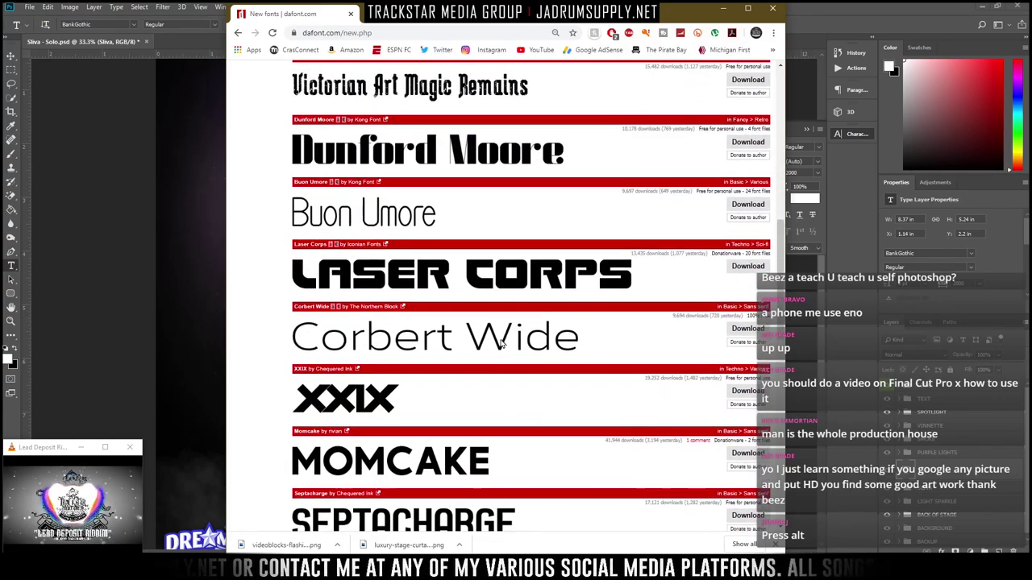
{"action": "scroll", "coordinate": [499, 344], "scroll_direction": "up", "scroll_amount": 2}
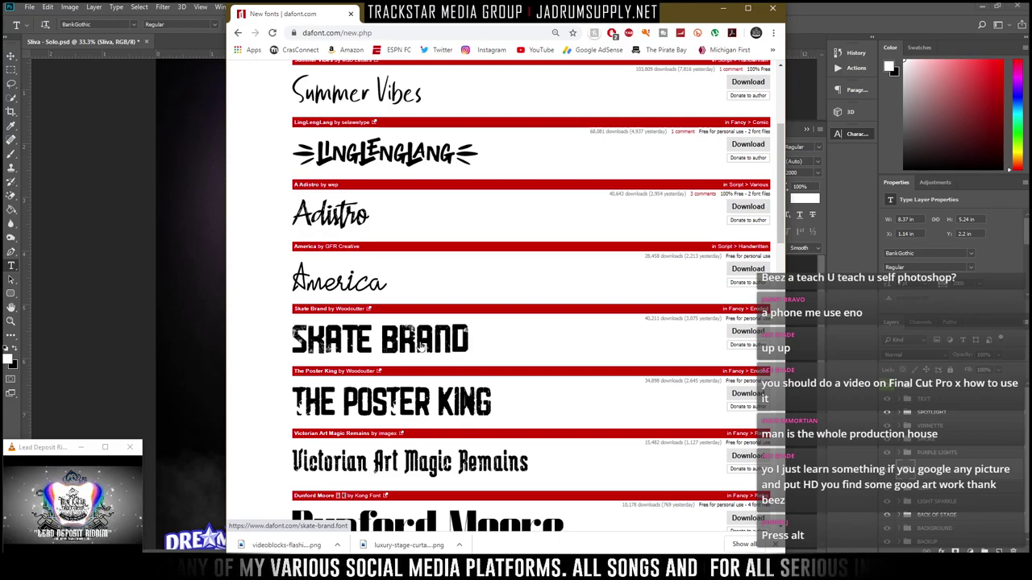
{"action": "left_click", "coordinate": [497, 344]}
{"action": "left_click", "coordinate": [743, 216]}
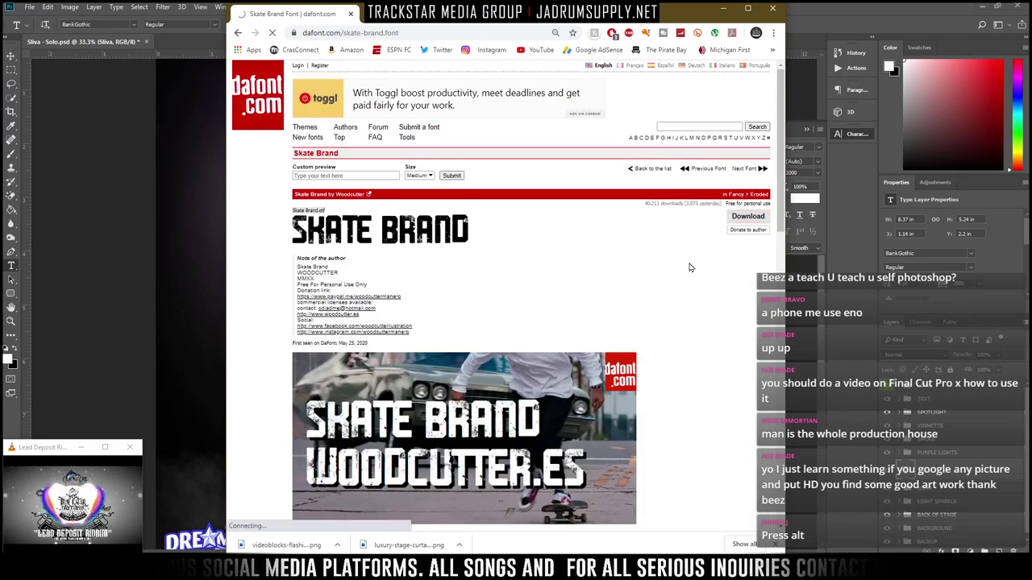
Open the downloaded skate_brand.zip, install Skate Brand.otf and close the font preview
{"action": "left_click", "coordinate": [274, 546]}
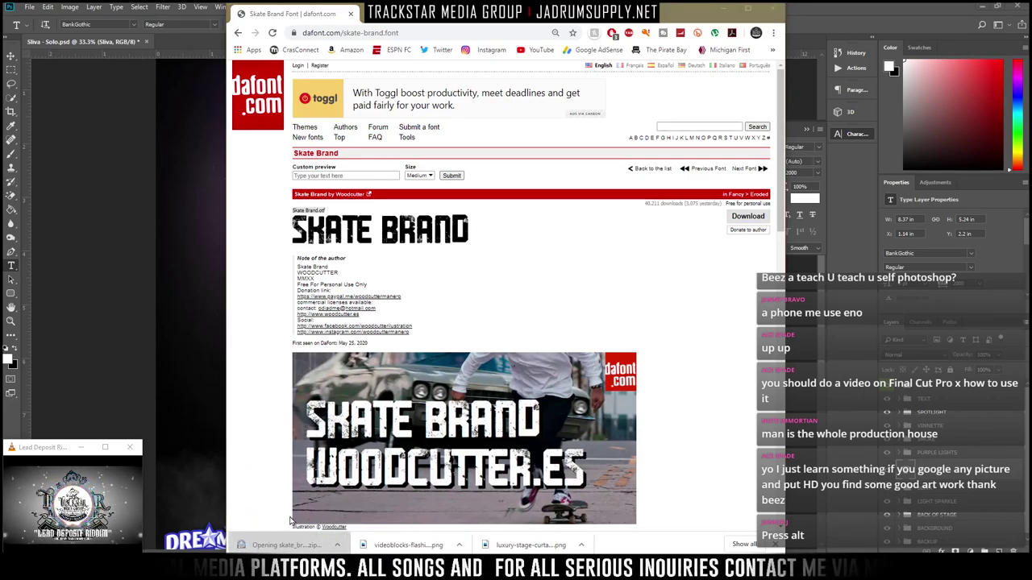
{"action": "left_click", "coordinate": [690, 282]}
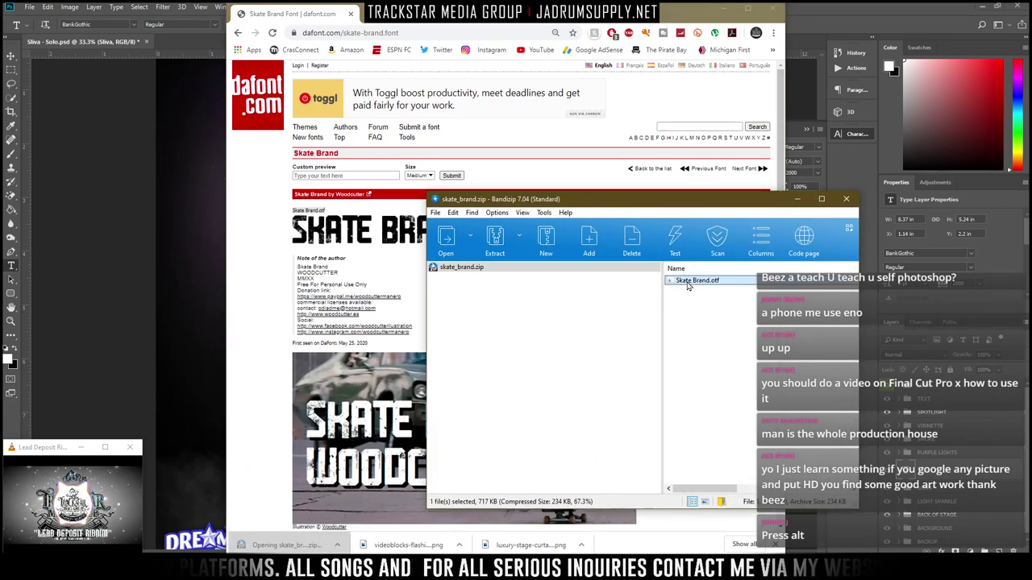
{"action": "double_click", "coordinate": [699, 282]}
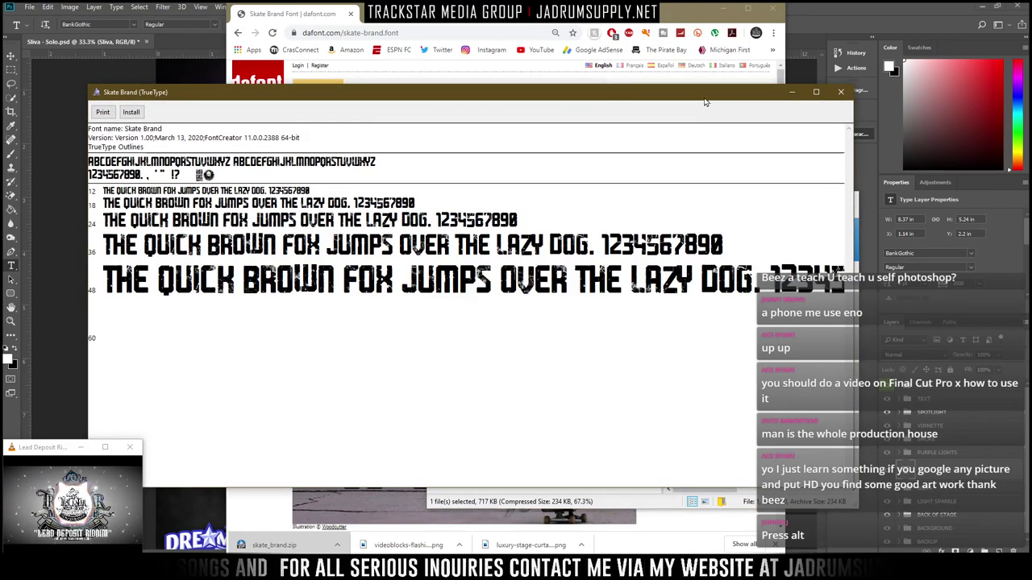
{"action": "left_click", "coordinate": [131, 112]}
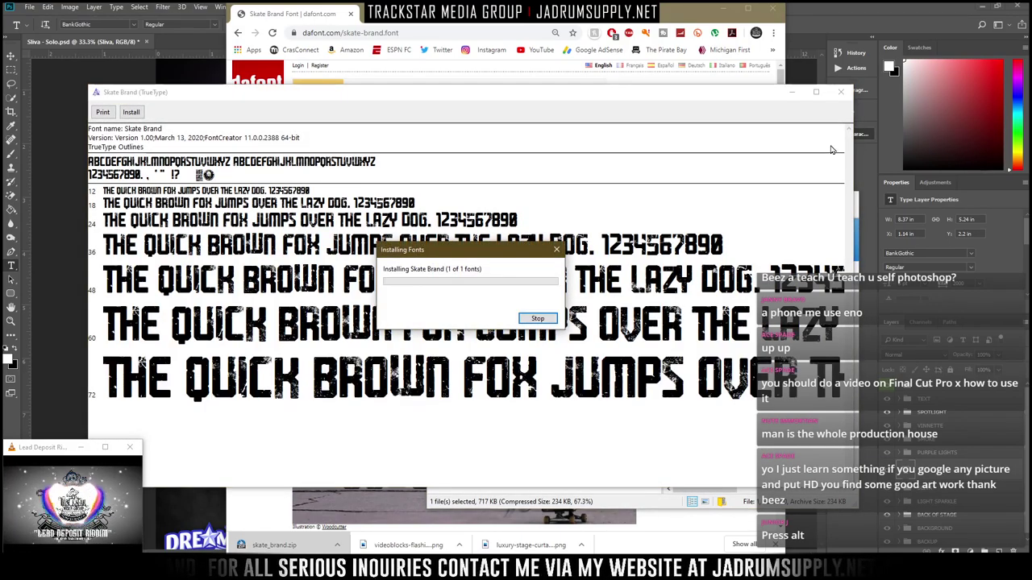
{"action": "left_click", "coordinate": [841, 91]}
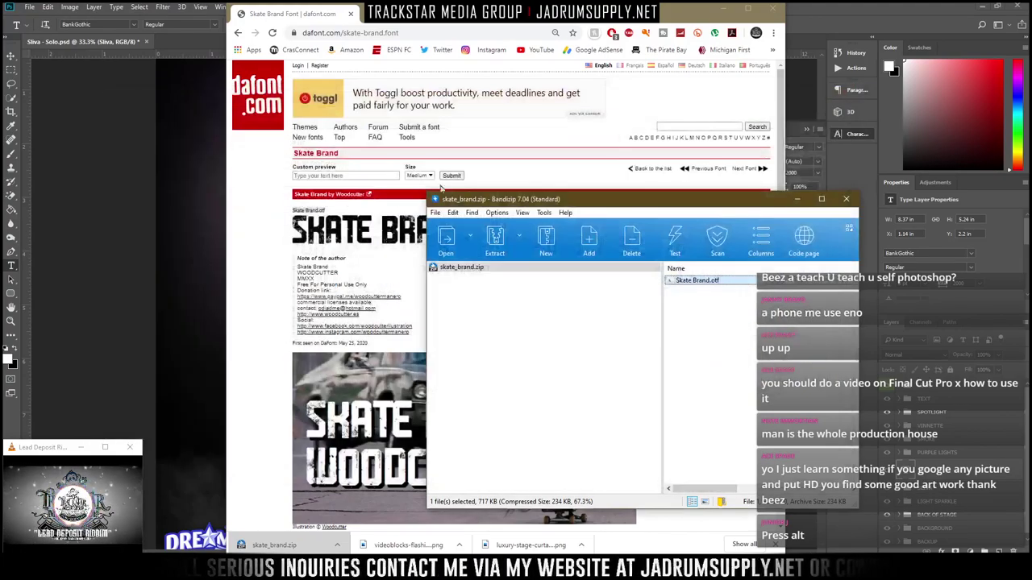
Return to Photoshop and set the SLIVA text to the Skate Brand font at 100 pt
{"action": "left_click", "coordinate": [110, 25]}
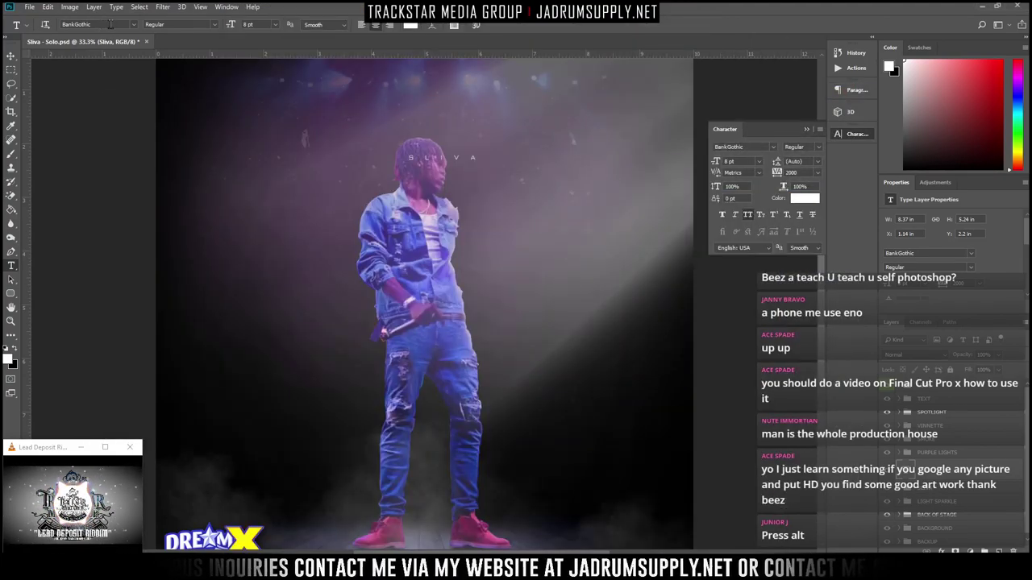
{"action": "left_click", "coordinate": [111, 25]}
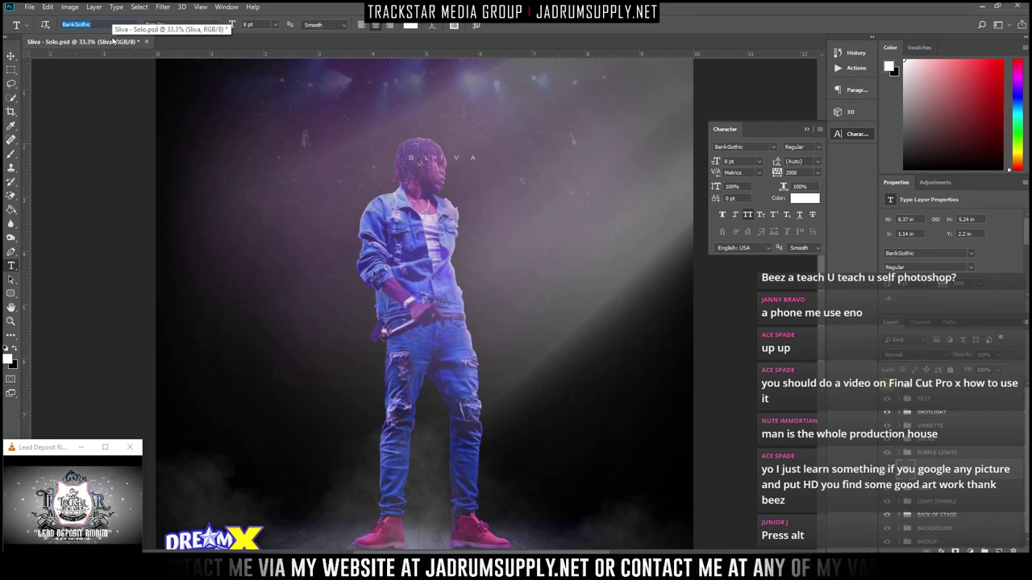
{"action": "type", "text": "ska"}
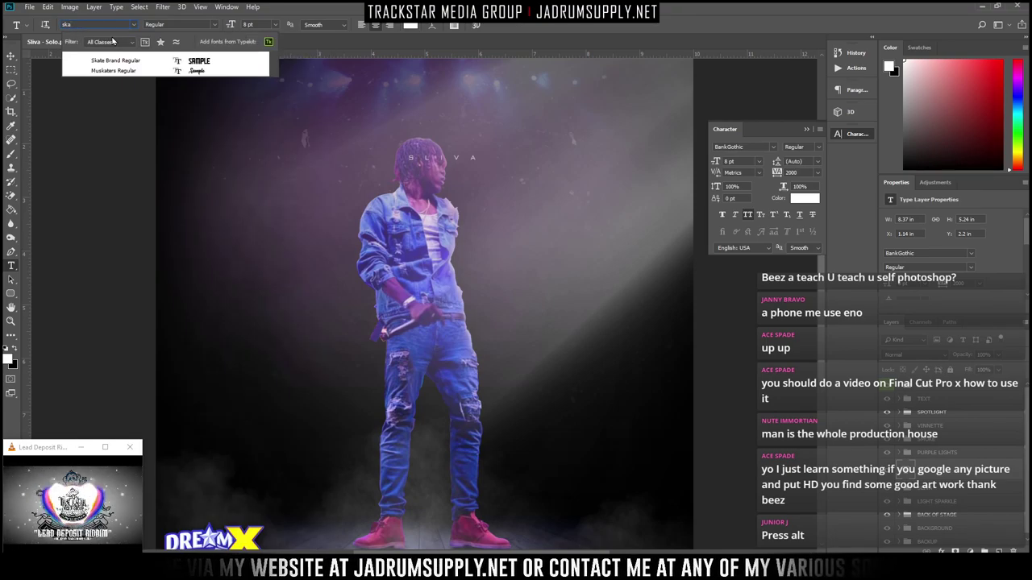
{"action": "left_click", "coordinate": [114, 62]}
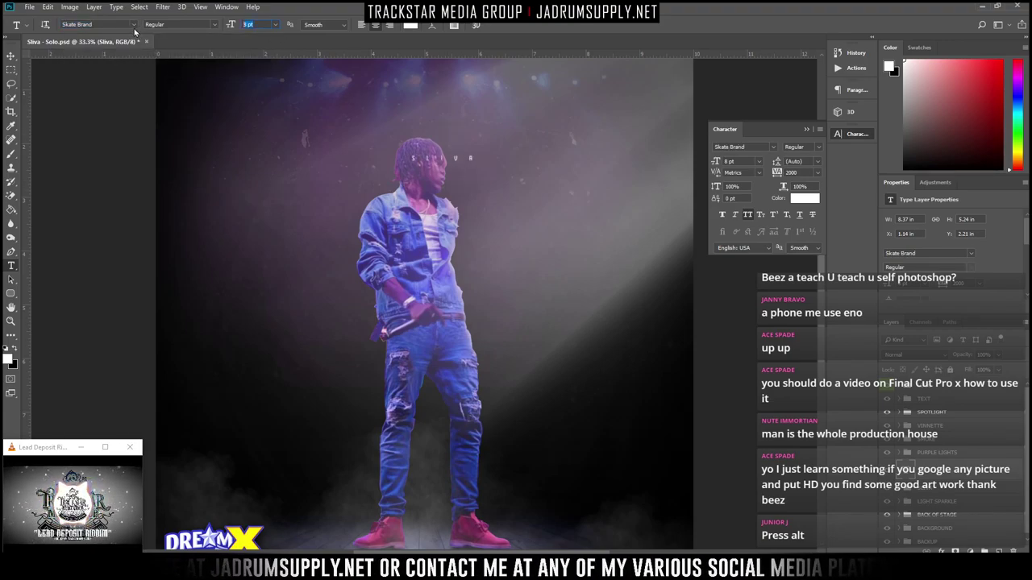
{"action": "type", "text": "100"}
{"action": "key", "text": "Return"}
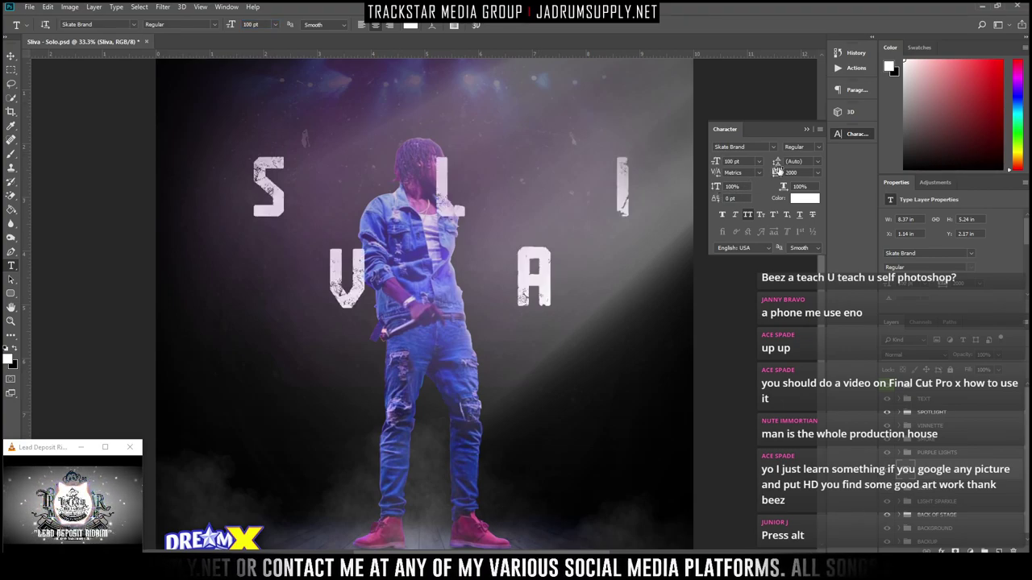
Set the SLIVA text's tracking to 0 and undo the accidental shift of the spotlight layer
{"action": "left_click_drag", "start_coordinate": [798, 173], "coordinate": [733, 198]}
{"action": "type", "text": "0"}
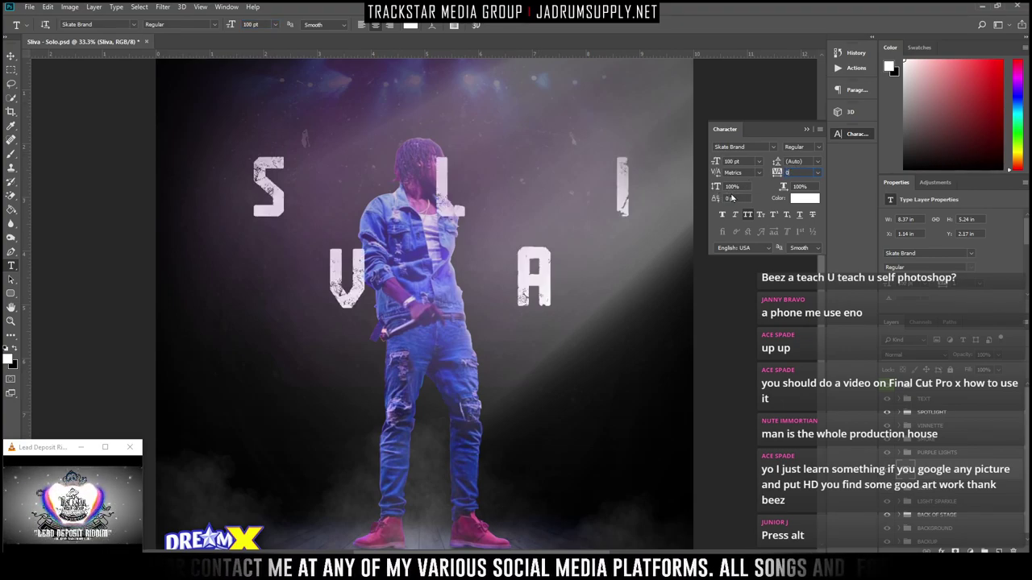
{"action": "type", "text": "0"}
{"action": "key", "text": "Return"}
{"action": "left_click_drag", "start_coordinate": [490, 196], "coordinate": [542, 196]}
{"action": "key", "text": "ctrl+z"}
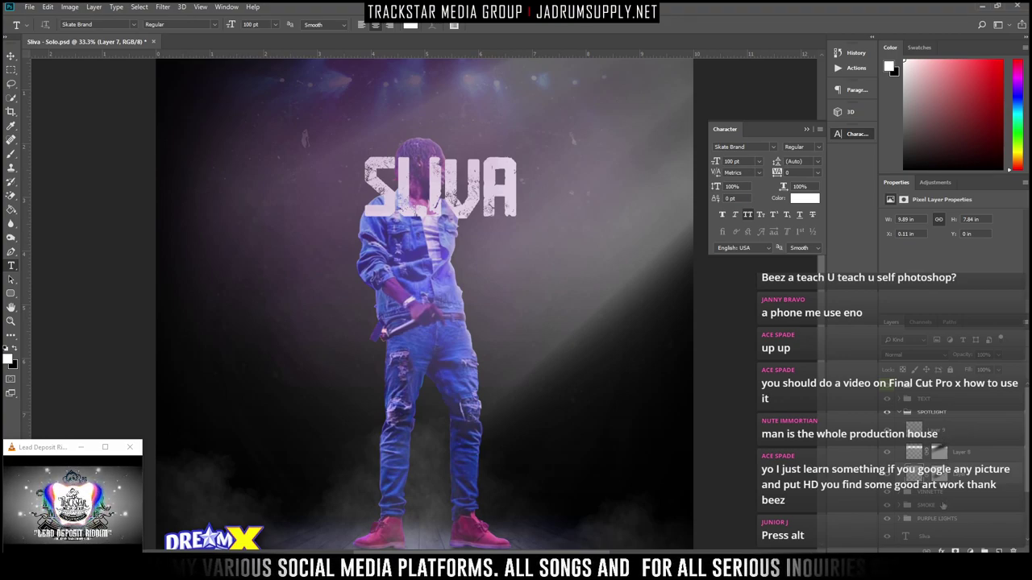
Bring the SLIVA text layer to the top of the stack, with TEXT above LOGO, and place the word to the right of the artist's chest
{"action": "left_click", "coordinate": [923, 535]}
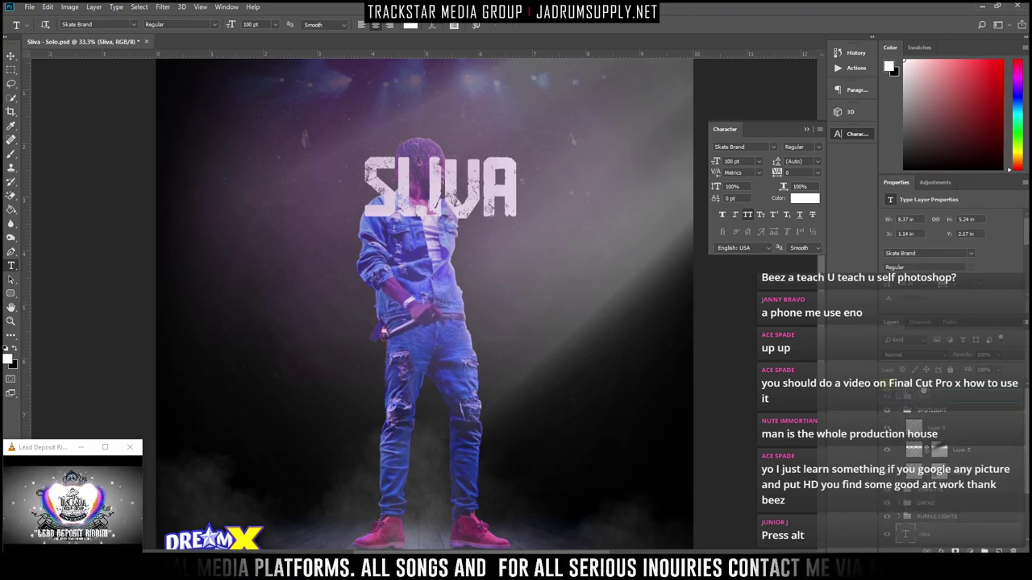
{"action": "left_click_drag", "start_coordinate": [932, 377], "coordinate": [931, 401]}
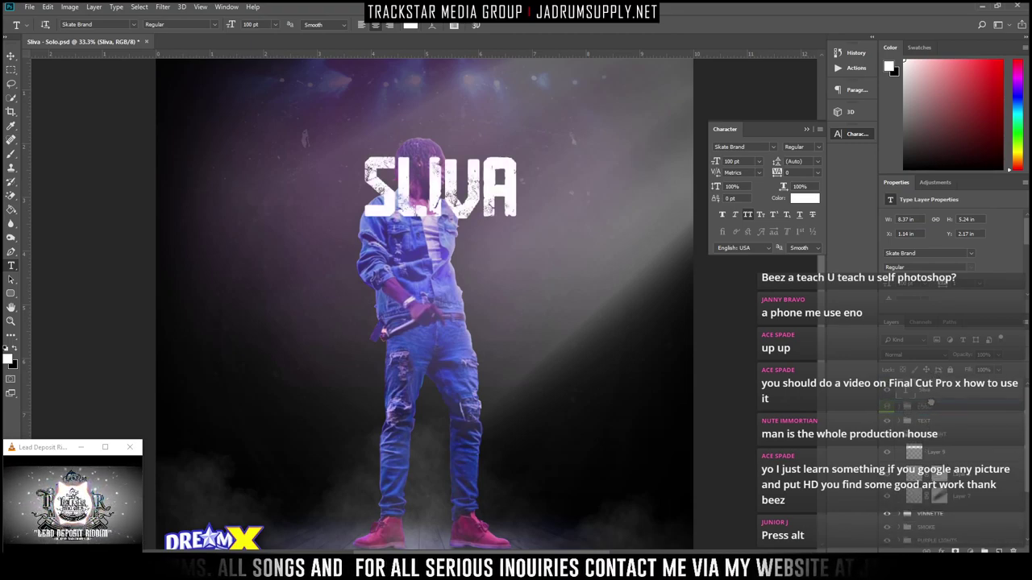
{"action": "left_click", "coordinate": [931, 403]}
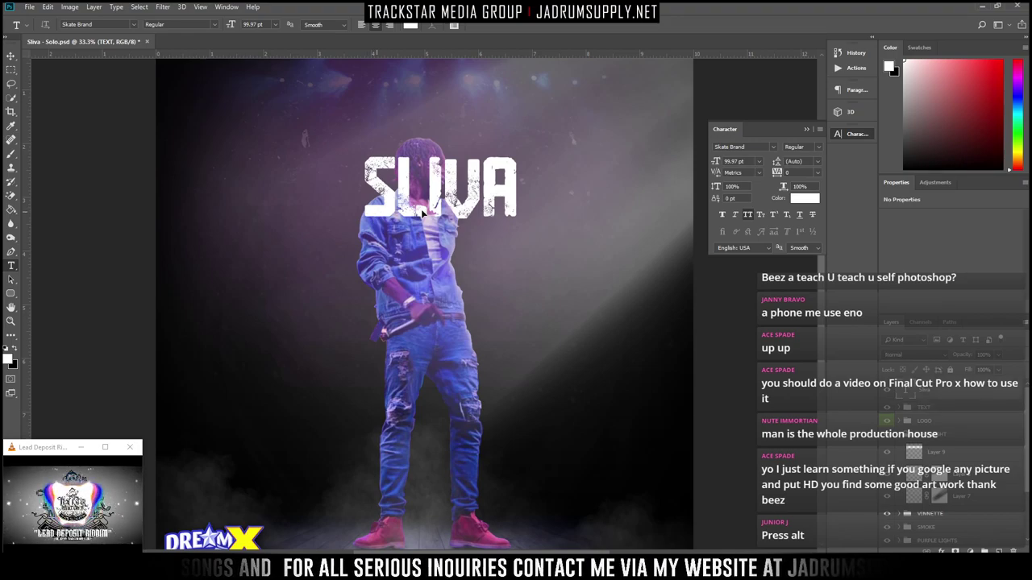
{"action": "left_click_drag", "start_coordinate": [422, 212], "coordinate": [476, 261]}
Set the SLIVA text's black drop shadow to Normal blend mode with a 40° angle
{"action": "right_click", "coordinate": [928, 390]}
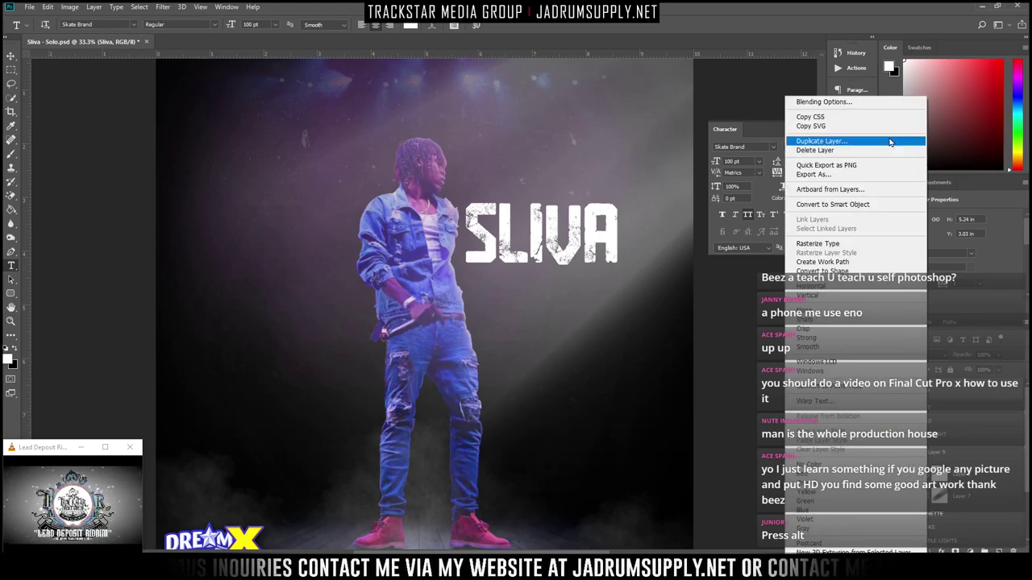
{"action": "left_click", "coordinate": [835, 105]}
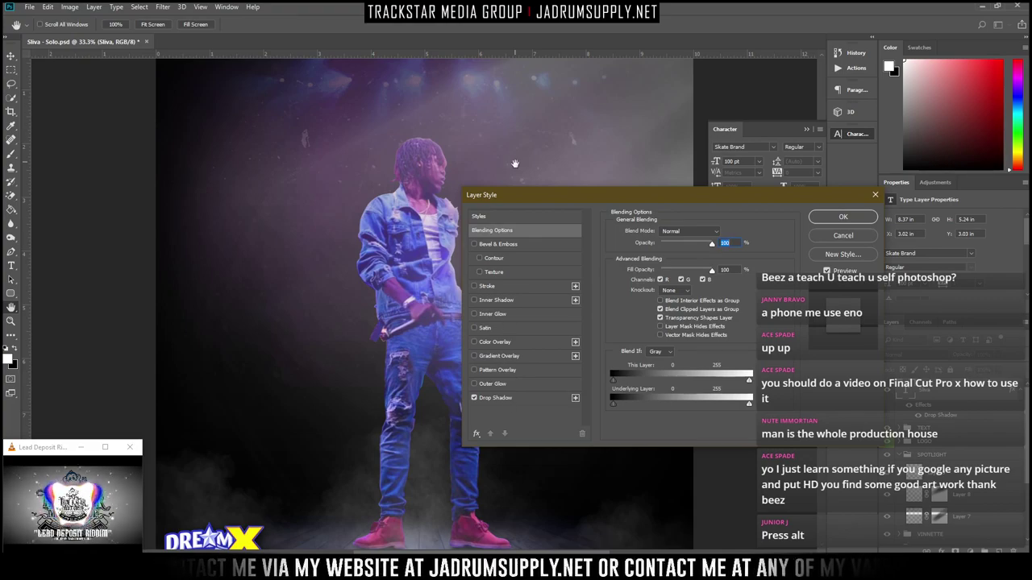
{"action": "left_click_drag", "start_coordinate": [537, 200], "coordinate": [724, 205]}
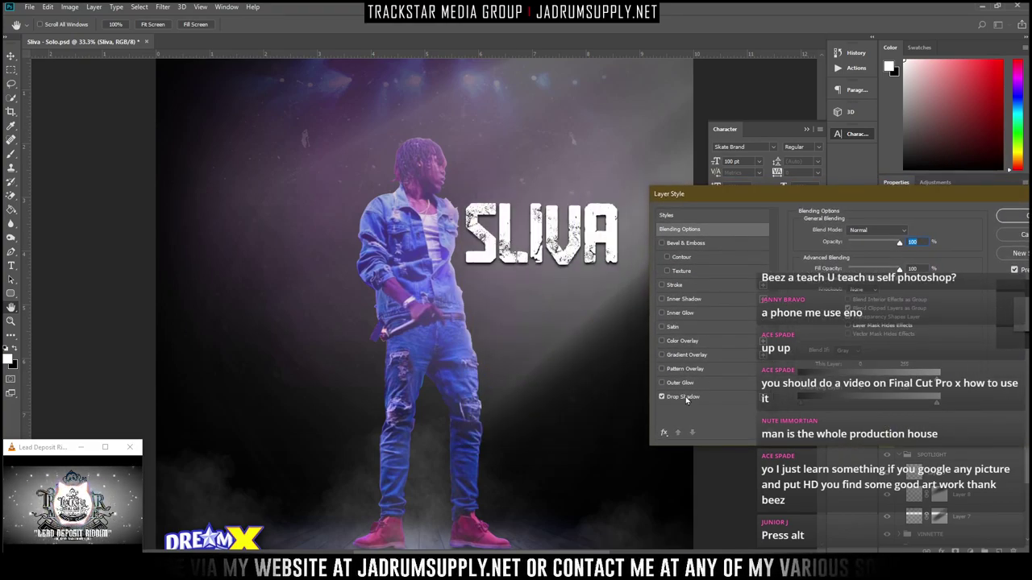
{"action": "left_click", "coordinate": [685, 398]}
{"action": "left_click", "coordinate": [866, 231]}
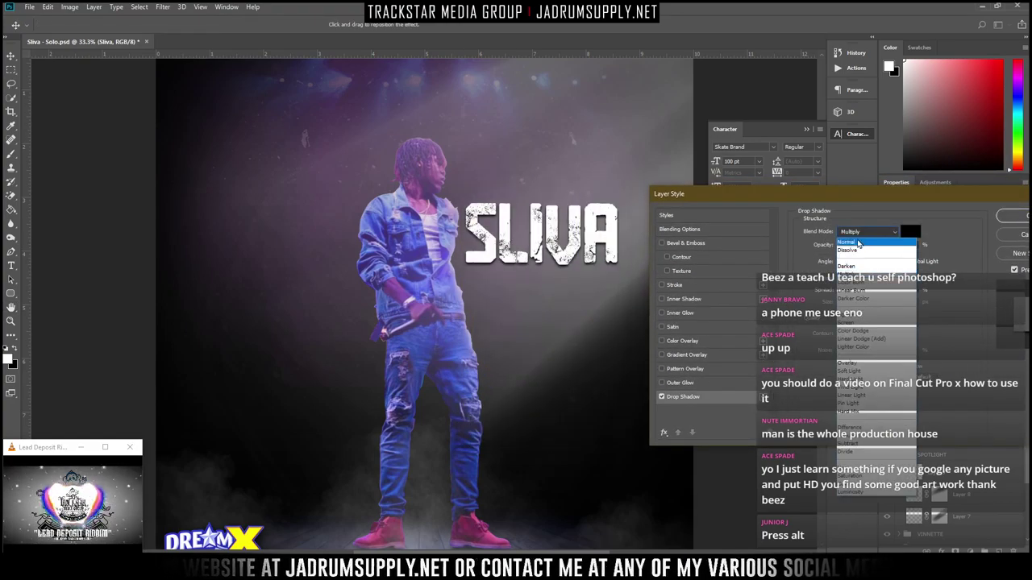
{"action": "left_click", "coordinate": [859, 242]}
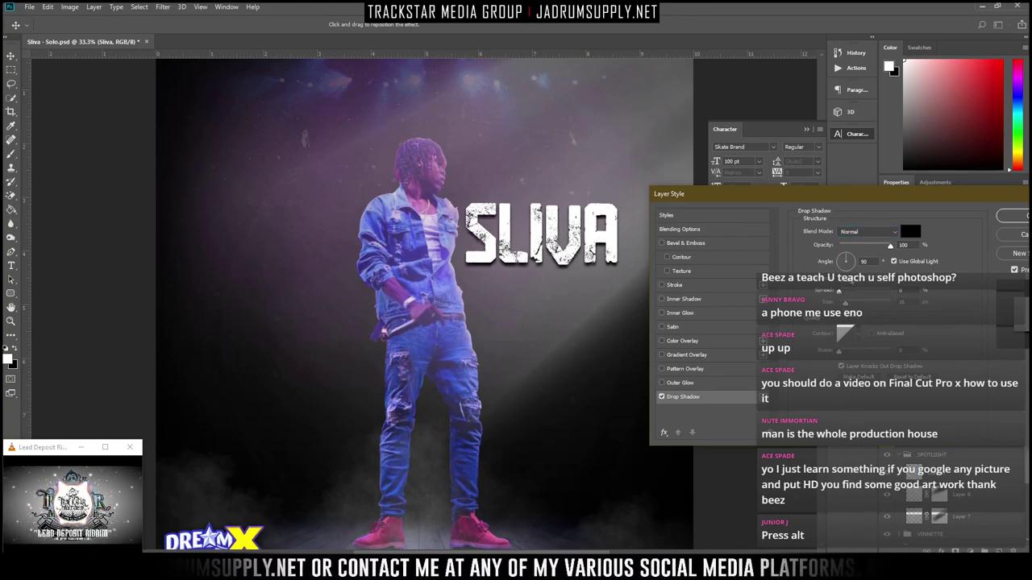
{"action": "double_click", "coordinate": [863, 261]}
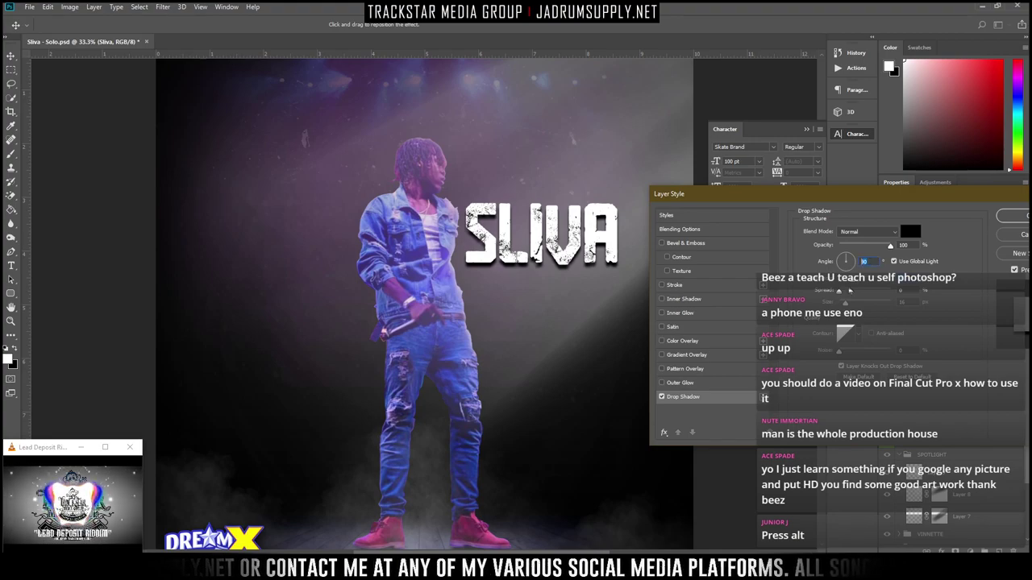
{"action": "key", "text": "Return"}
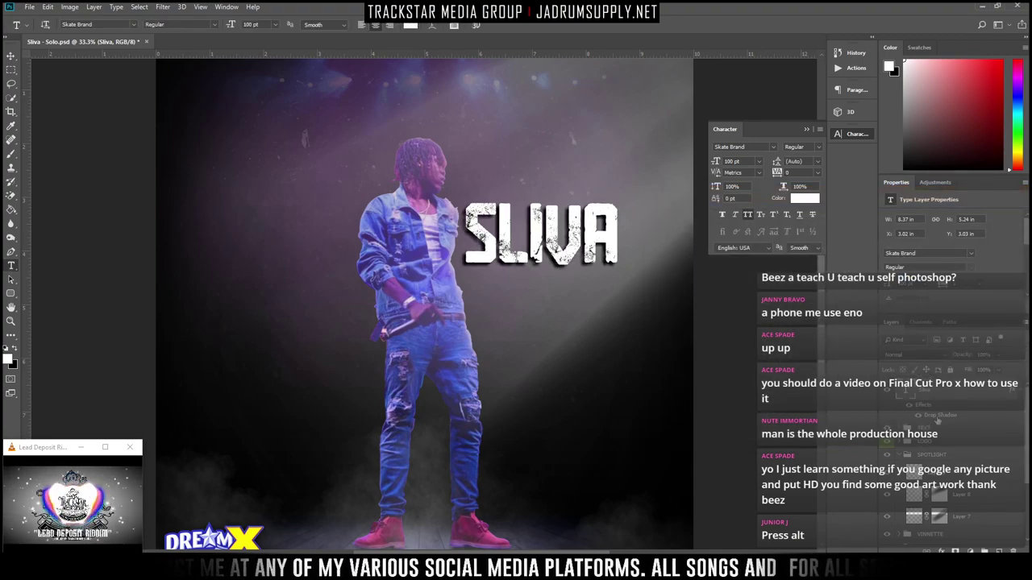
Add a black inner shadow to the SLIVA text with 55% opacity and 2 px distance
{"action": "double_click", "coordinate": [938, 412]}
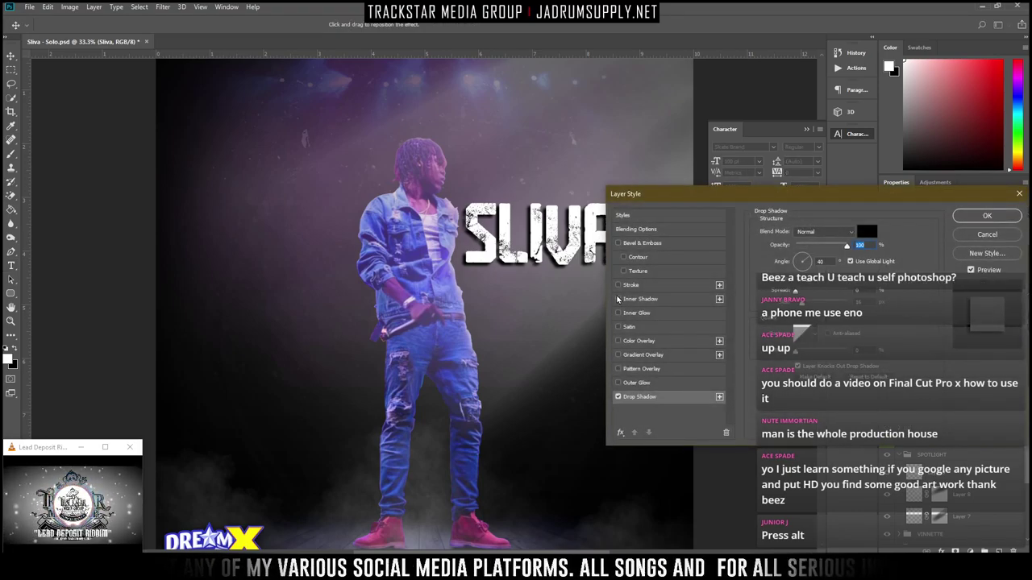
{"action": "left_click_drag", "start_coordinate": [708, 193], "coordinate": [820, 177]}
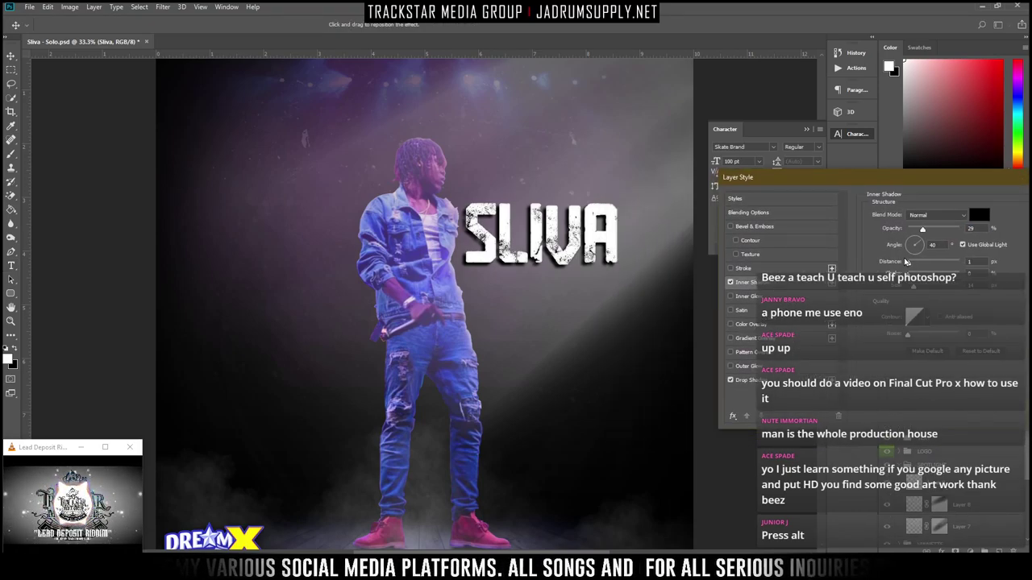
{"action": "left_click_drag", "start_coordinate": [908, 263], "coordinate": [959, 230]}
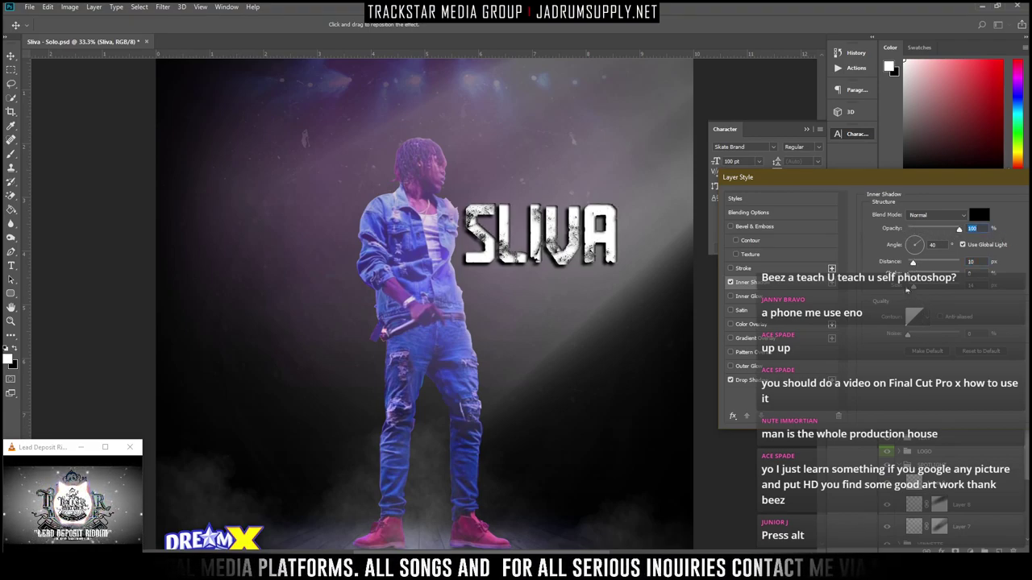
{"action": "left_click_drag", "start_coordinate": [913, 288], "coordinate": [909, 265]}
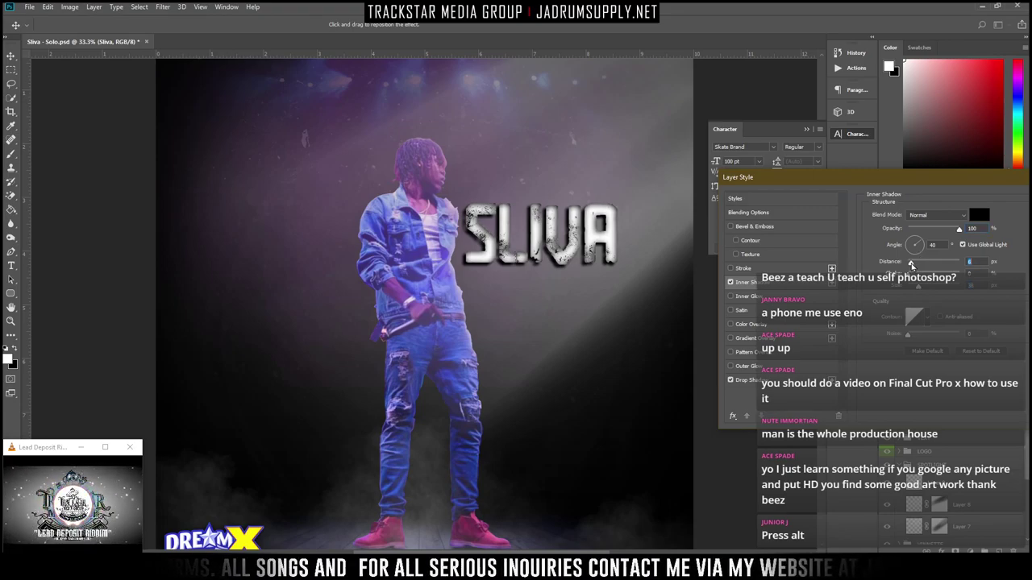
{"action": "left_click_drag", "start_coordinate": [959, 229], "coordinate": [937, 234]}
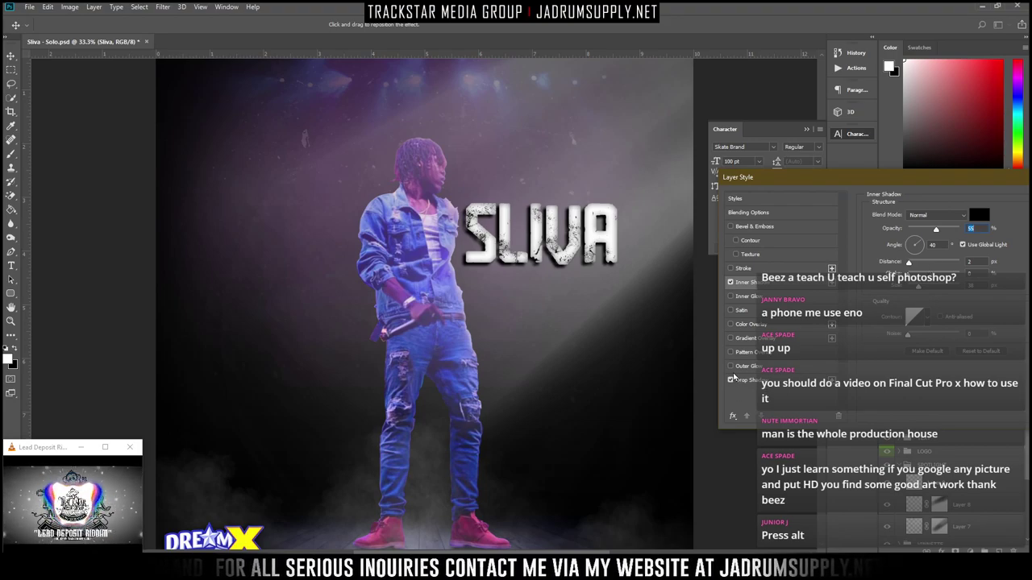
Soften the SLIVA text's drop shadow to 52% opacity, 10 px distance and 35 px size, and apply the layer style
{"action": "left_click", "coordinate": [742, 380]}
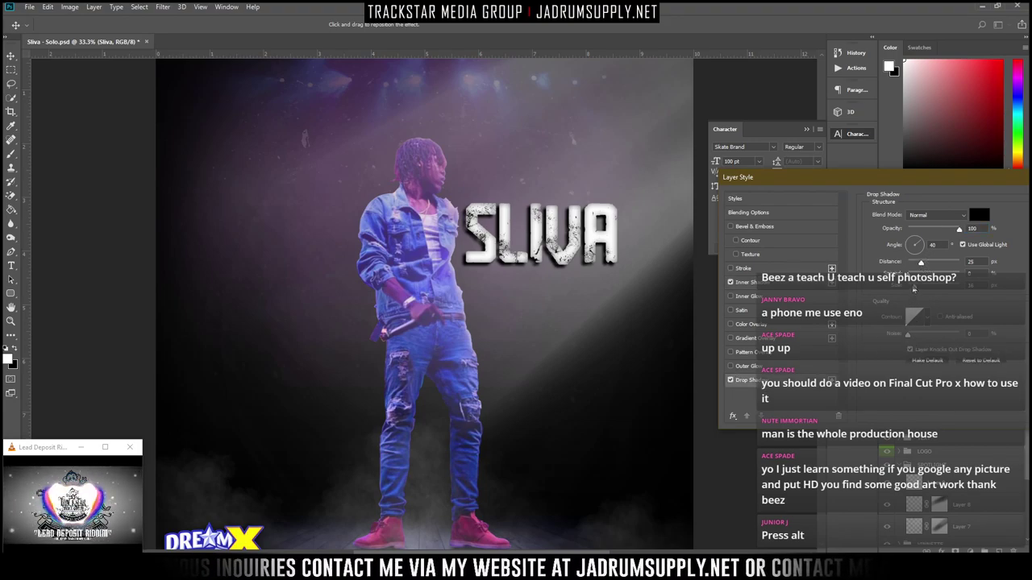
{"action": "left_click_drag", "start_coordinate": [914, 287], "coordinate": [914, 266]}
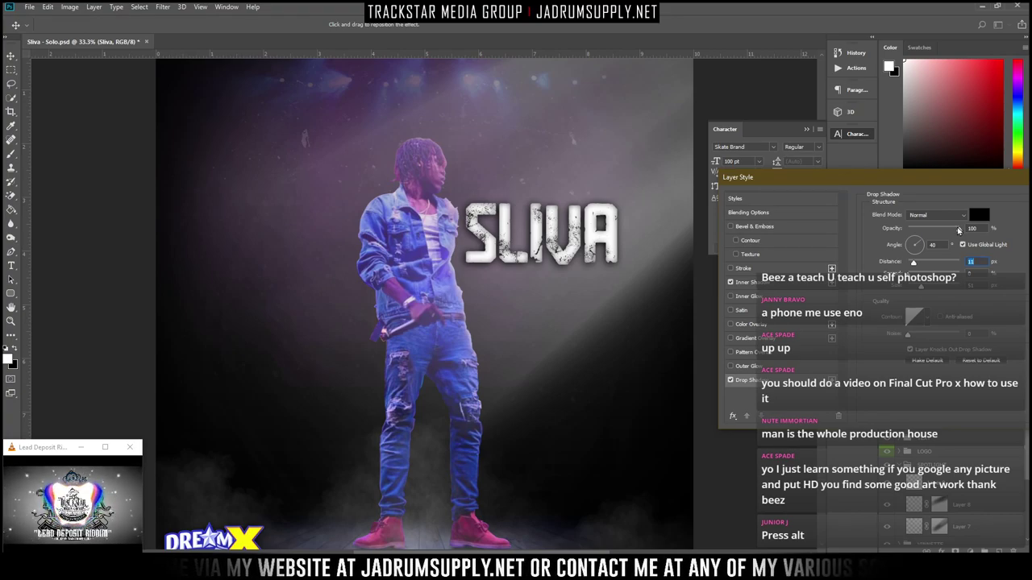
{"action": "left_click_drag", "start_coordinate": [912, 264], "coordinate": [911, 265]}
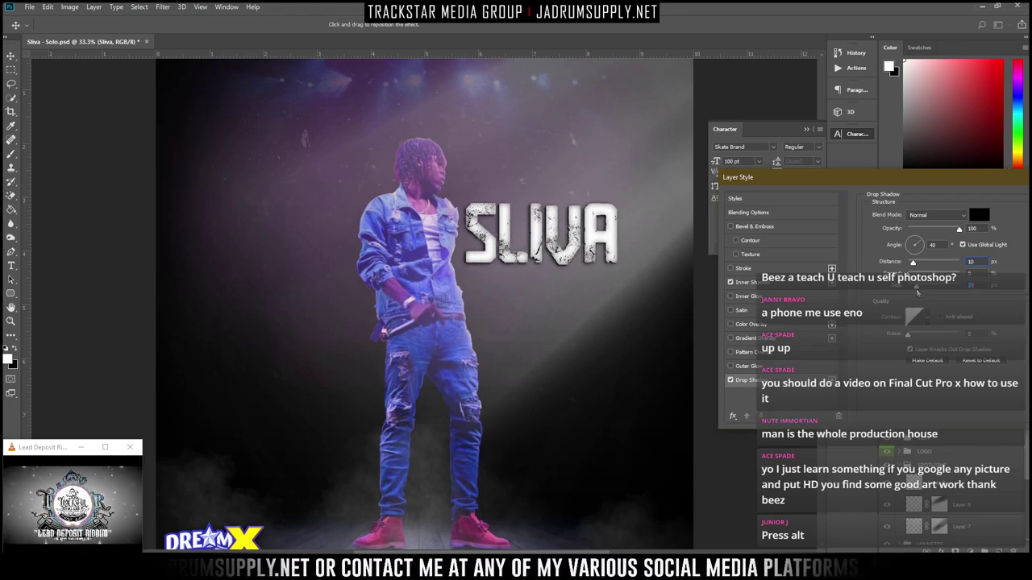
{"action": "left_click_drag", "start_coordinate": [959, 231], "coordinate": [933, 234]}
{"action": "left_click_drag", "start_coordinate": [964, 188], "coordinate": [745, 187]}
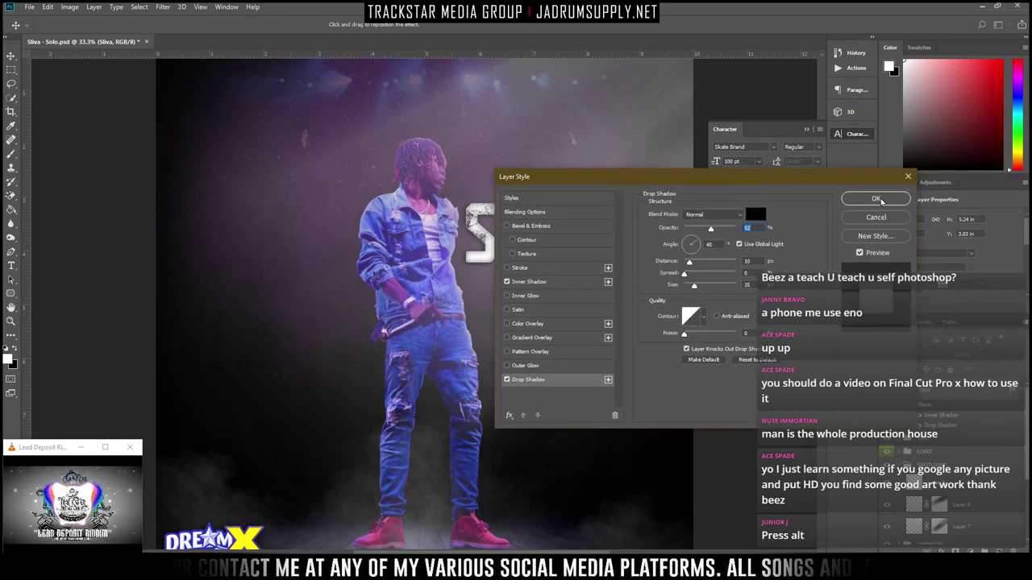
{"action": "left_click", "coordinate": [878, 195]}
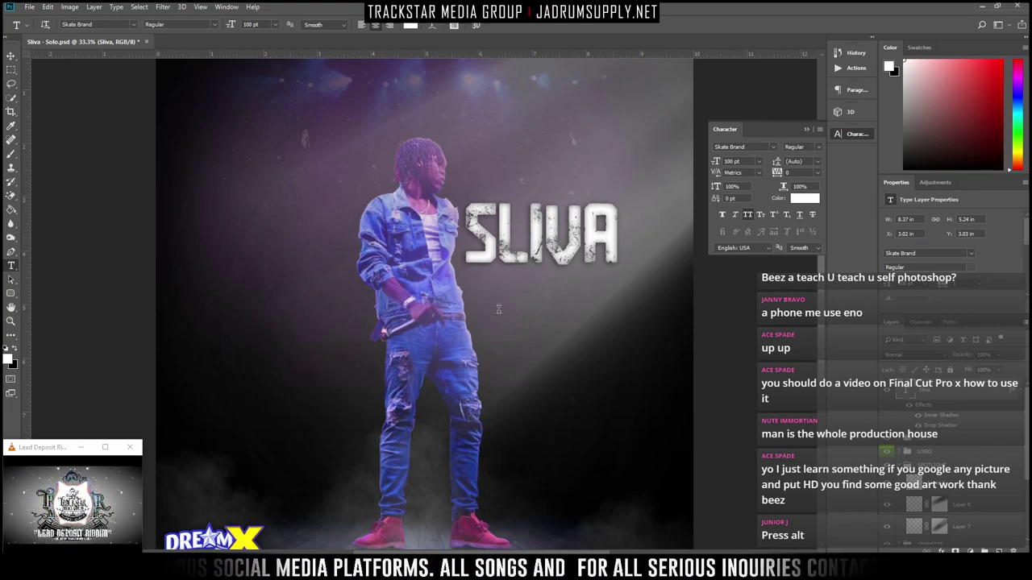
Add a text box reading "Solo" across the artist's body below shoulder height
{"action": "left_click_drag", "start_coordinate": [179, 214], "coordinate": [676, 544]}
{"action": "type", "text": "S"}
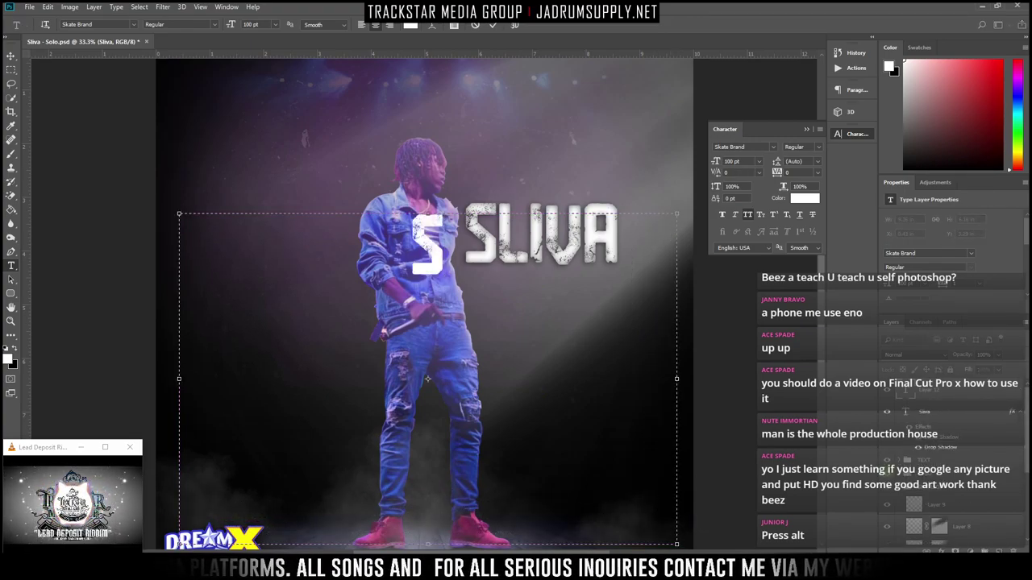
{"action": "key", "text": "ctrl+Return"}
{"action": "left_click_drag", "start_coordinate": [261, 26], "coordinate": [195, 27]}
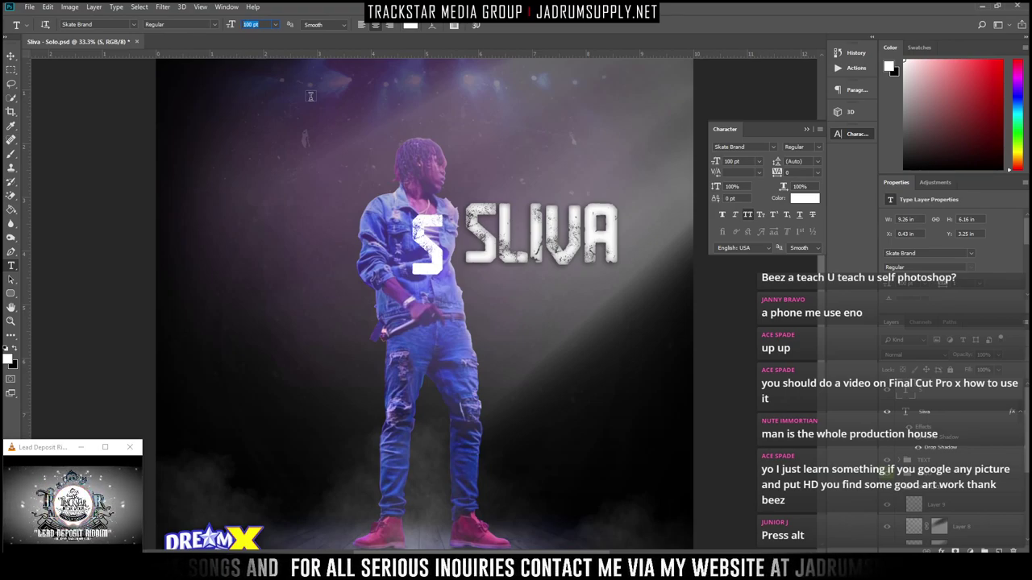
{"action": "left_click", "coordinate": [445, 270]}
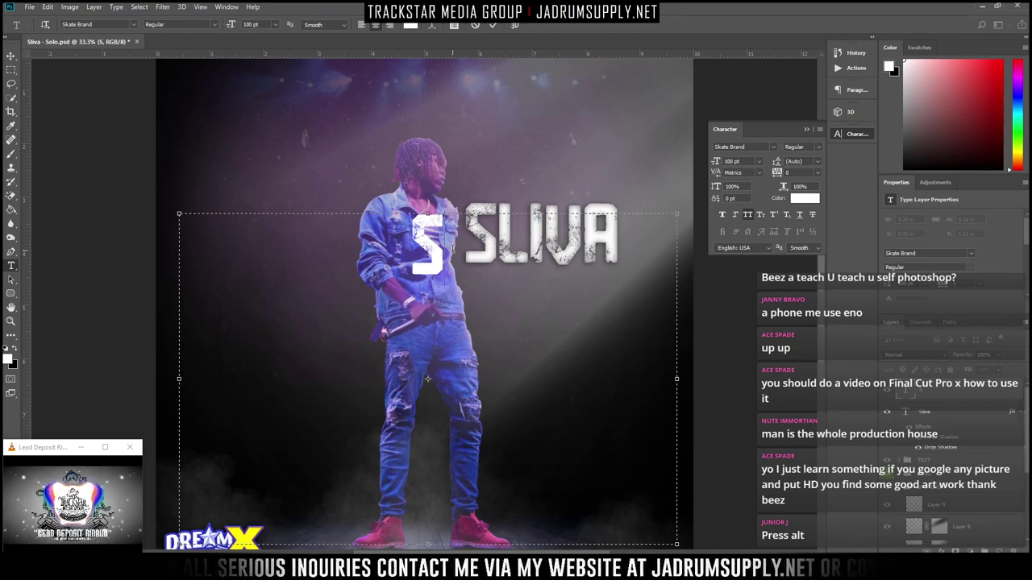
{"action": "type", "text": "olo"}
{"action": "key", "text": "ctrl+Return"}
Change the Solo text's font to Bebas
{"action": "right_click", "coordinate": [452, 249]}
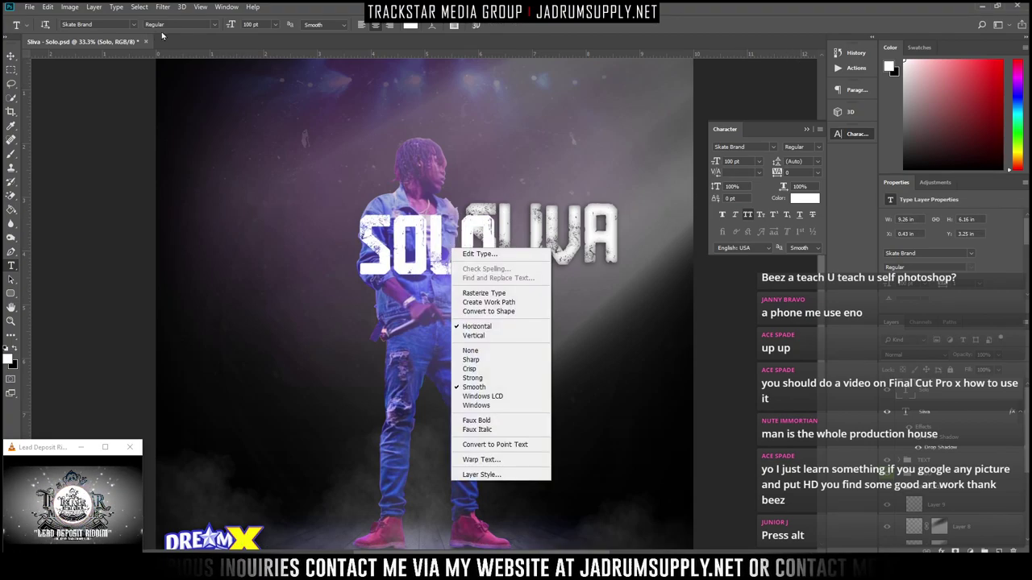
{"action": "left_click", "coordinate": [132, 26]}
{"action": "left_click", "coordinate": [137, 26]}
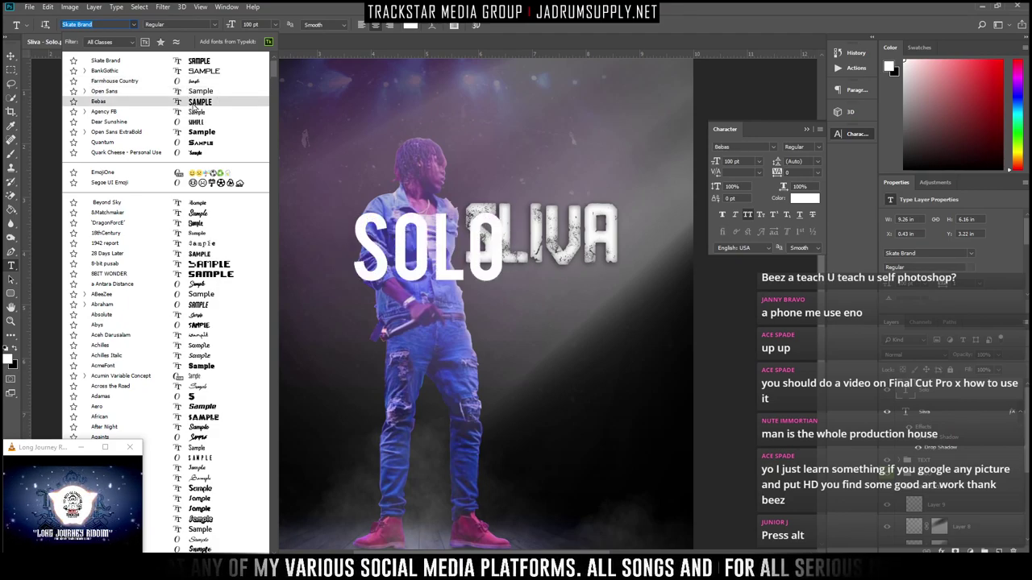
{"action": "left_click", "coordinate": [196, 105]}
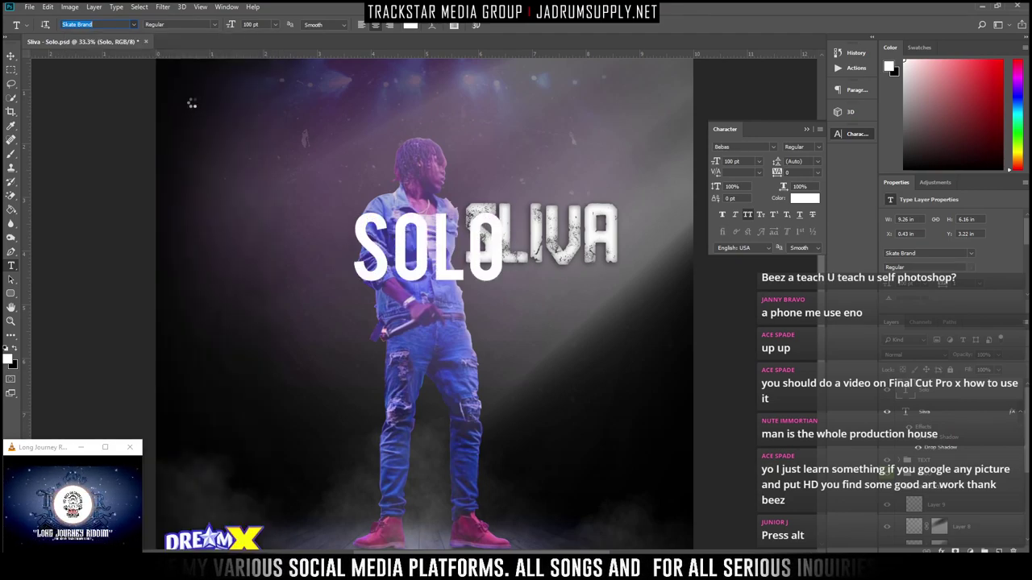
Remove the S from the Solo text and add an S as a separate text layer above the artist's head
{"action": "left_click_drag", "start_coordinate": [387, 251], "coordinate": [187, 199]}
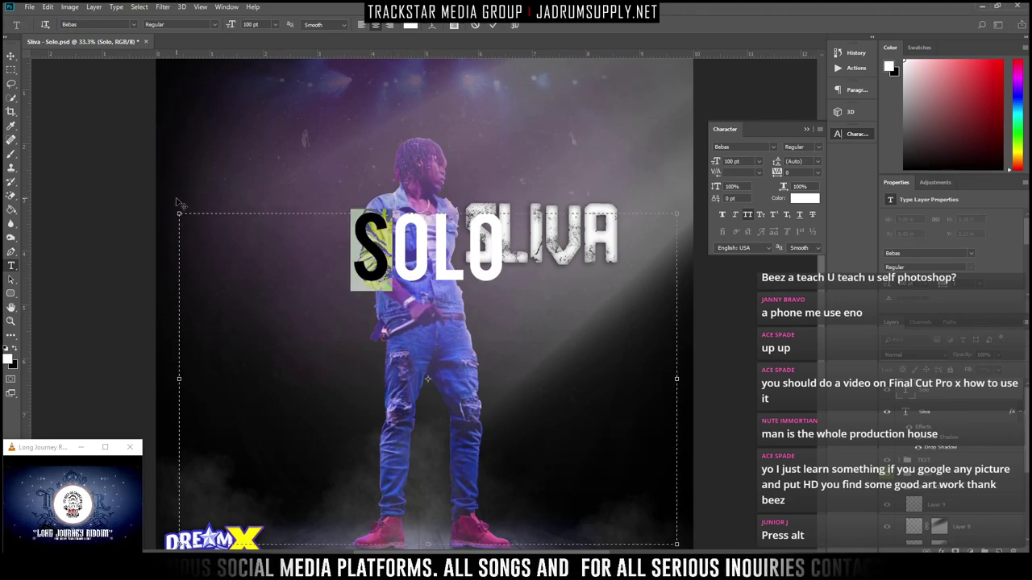
{"action": "key", "text": "BackSpace"}
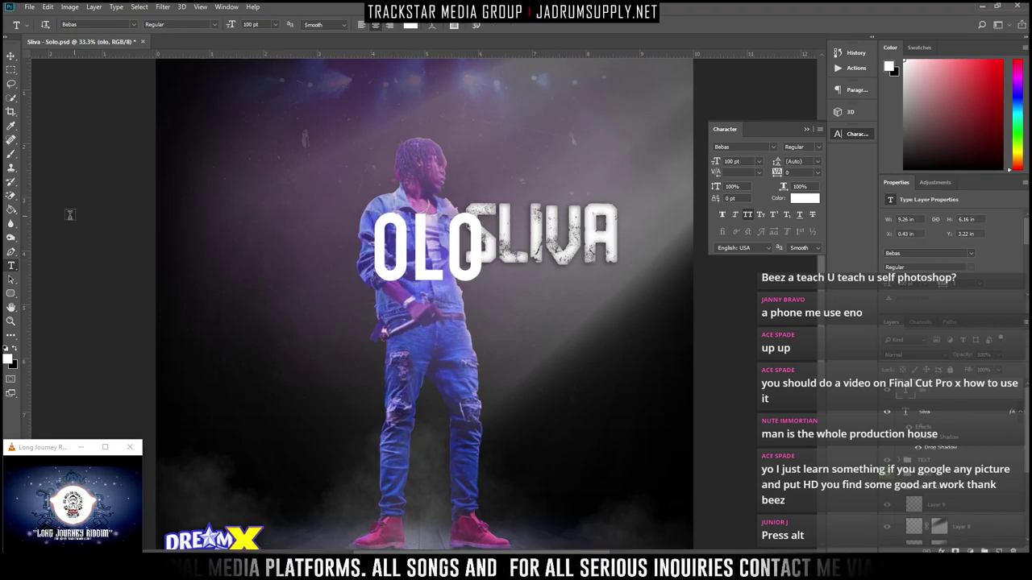
{"action": "key", "text": "ctrl+Return"}
{"action": "left_click_drag", "start_coordinate": [173, 78], "coordinate": [658, 544]}
{"action": "type", "text": "S"}
{"action": "key", "text": "ctrl+Return"}
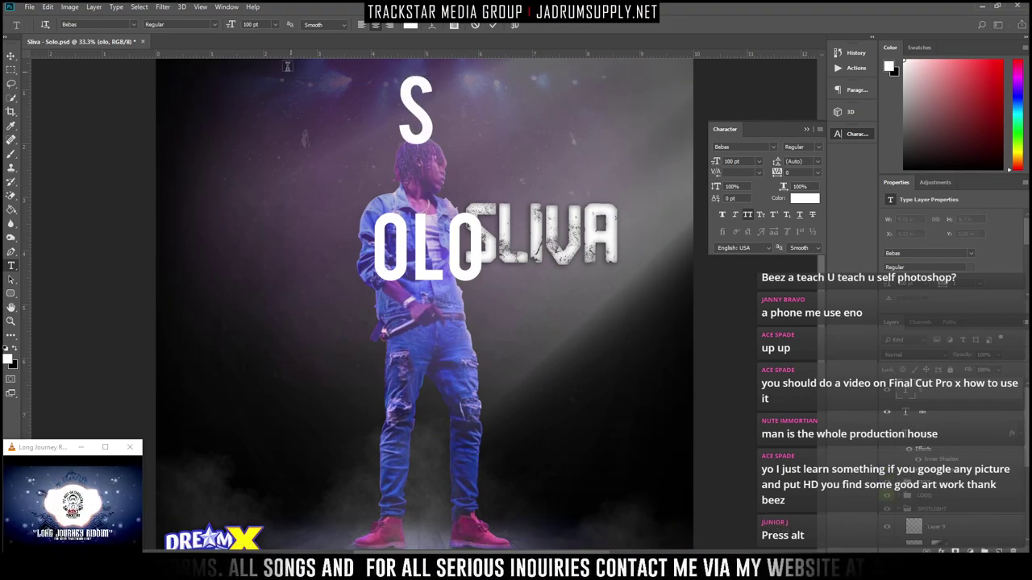
Set the separate S to 500 pt and move it down over the artist's body and legs
{"action": "left_click", "coordinate": [234, 25]}
{"action": "type", "text": "500"}
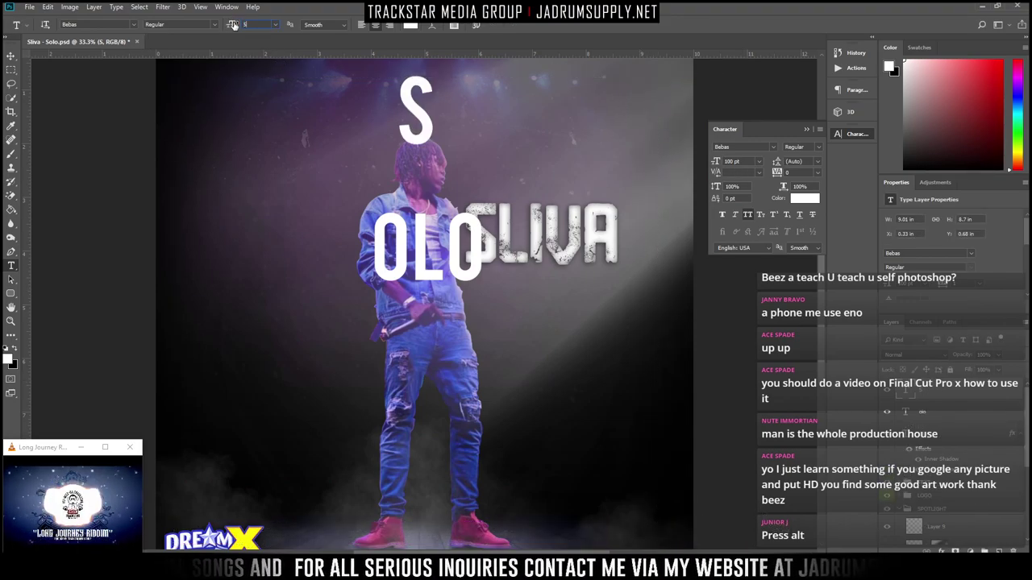
{"action": "key", "text": "Return"}
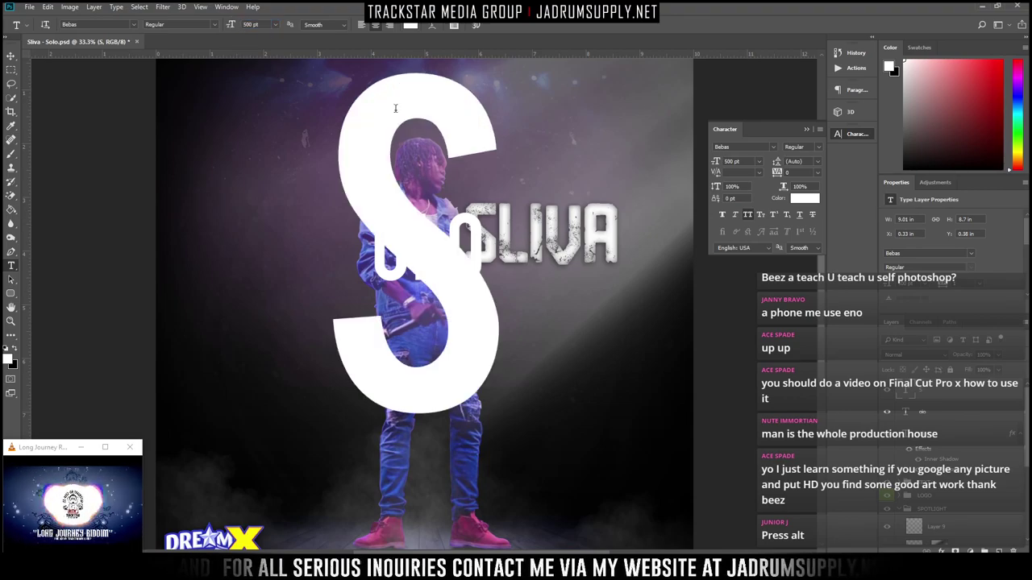
{"action": "left_click_drag", "start_coordinate": [475, 359], "coordinate": [483, 490]}
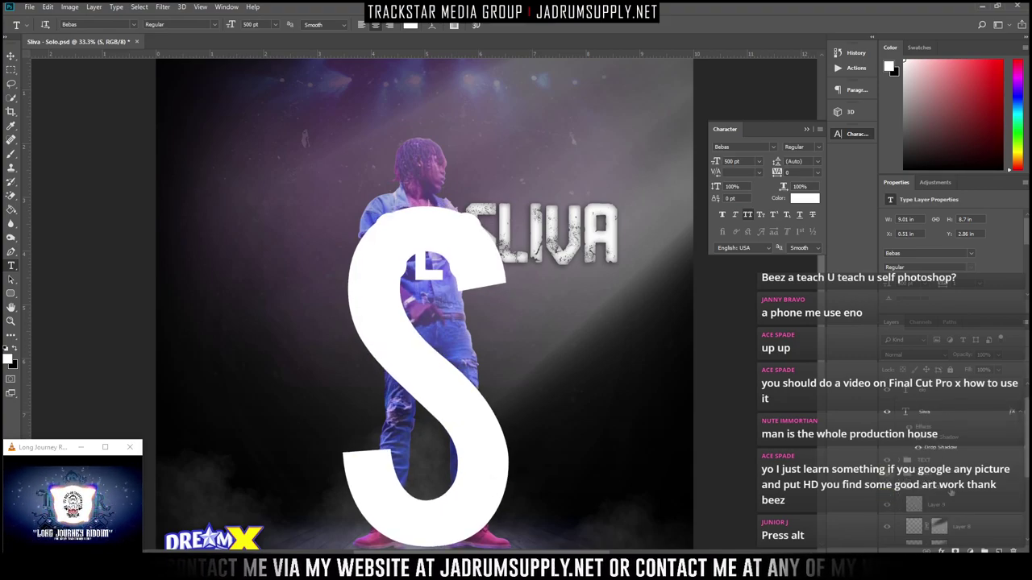
{"action": "scroll", "coordinate": [939, 493], "scroll_direction": "down", "scroll_amount": 5}
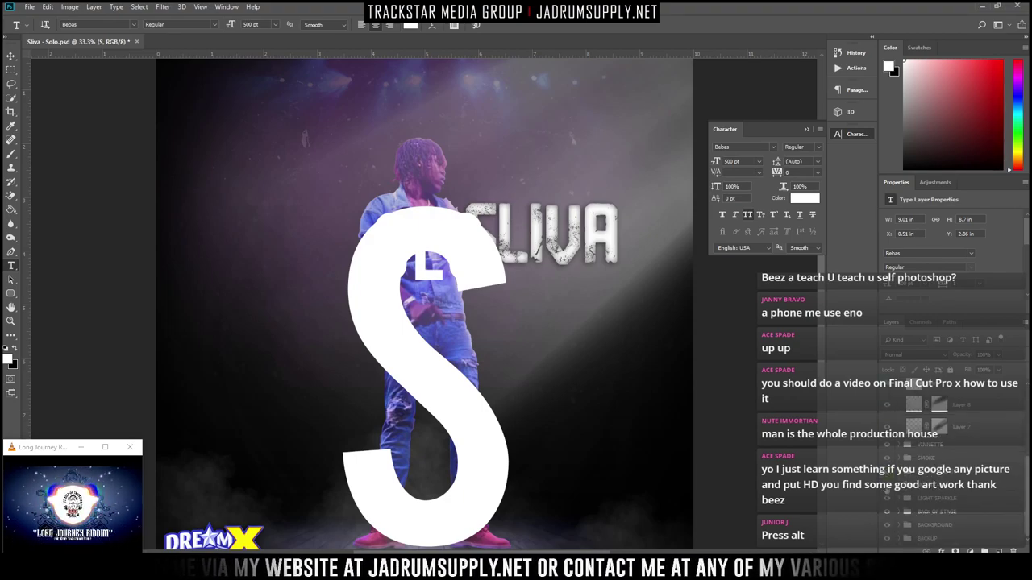
{"action": "left_click", "coordinate": [902, 486]}
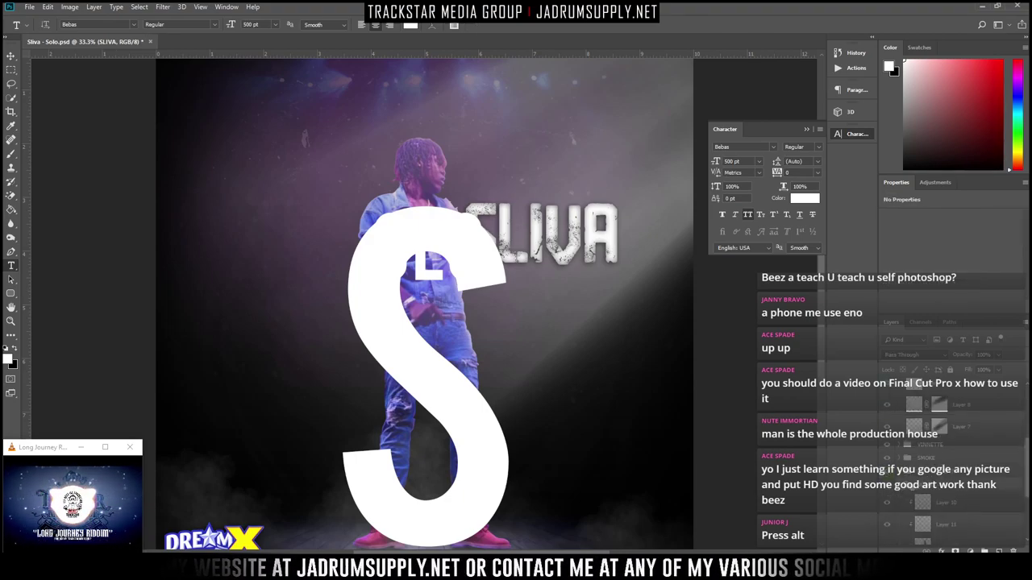
{"action": "scroll", "coordinate": [927, 484], "scroll_direction": "up", "scroll_amount": 3}
{"action": "left_click", "coordinate": [913, 503], "text": "ctrl"}
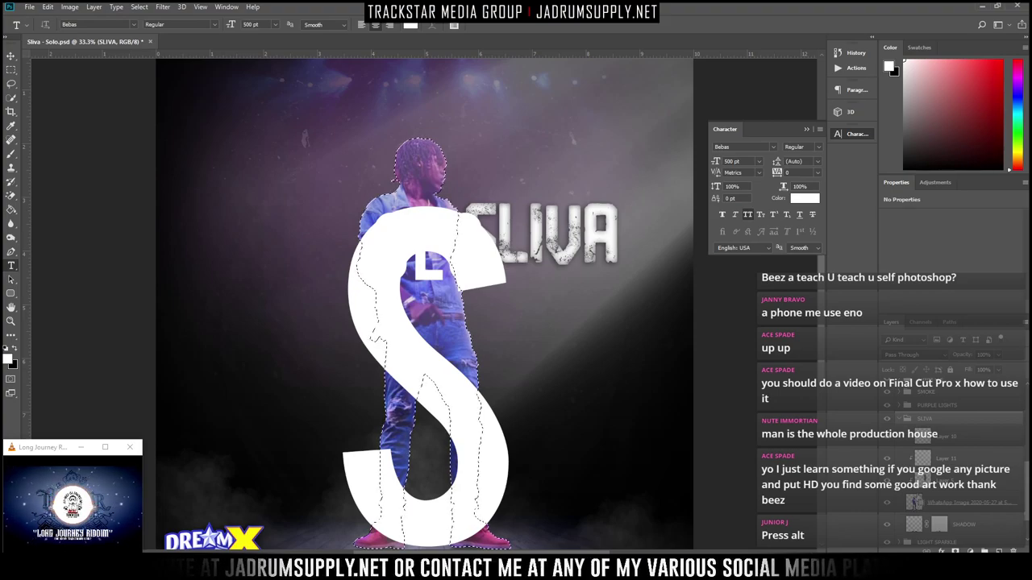
{"action": "key", "text": "ctrl+d"}
{"action": "scroll", "coordinate": [930, 431], "scroll_direction": "up", "scroll_amount": 5}
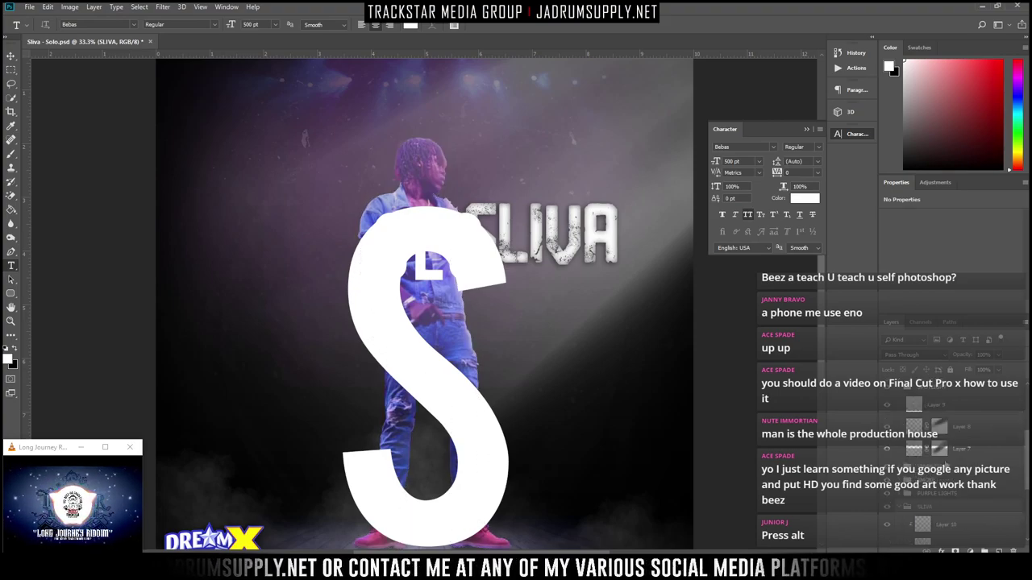
Add a layer mask to the large S text and load the artist's silhouette as a selection for that mask
{"action": "left_click", "coordinate": [930, 393]}
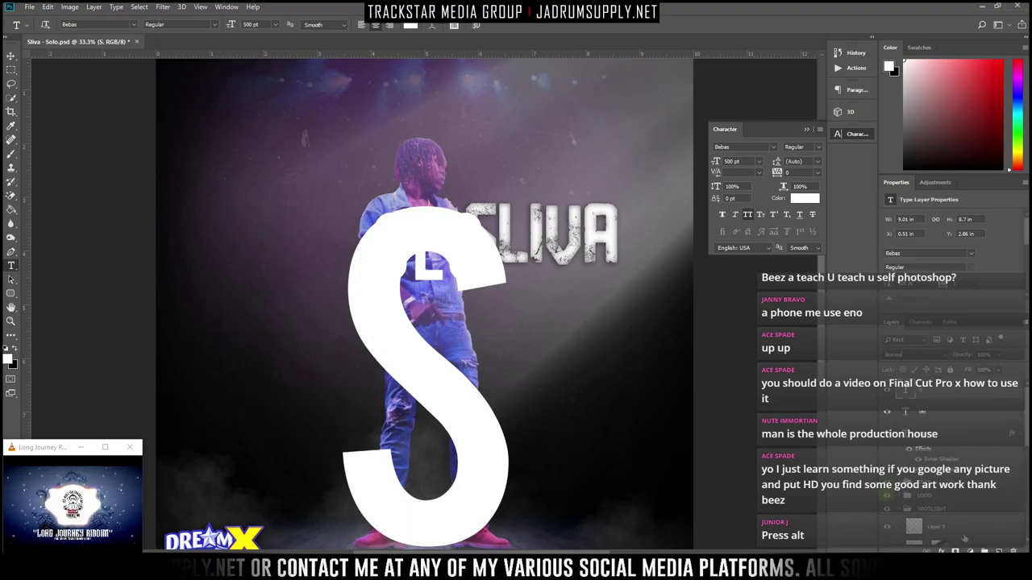
{"action": "left_click", "coordinate": [955, 551]}
{"action": "scroll", "coordinate": [958, 499], "scroll_direction": "down", "scroll_amount": 4}
{"action": "scroll", "coordinate": [958, 499], "scroll_direction": "down", "scroll_amount": 3}
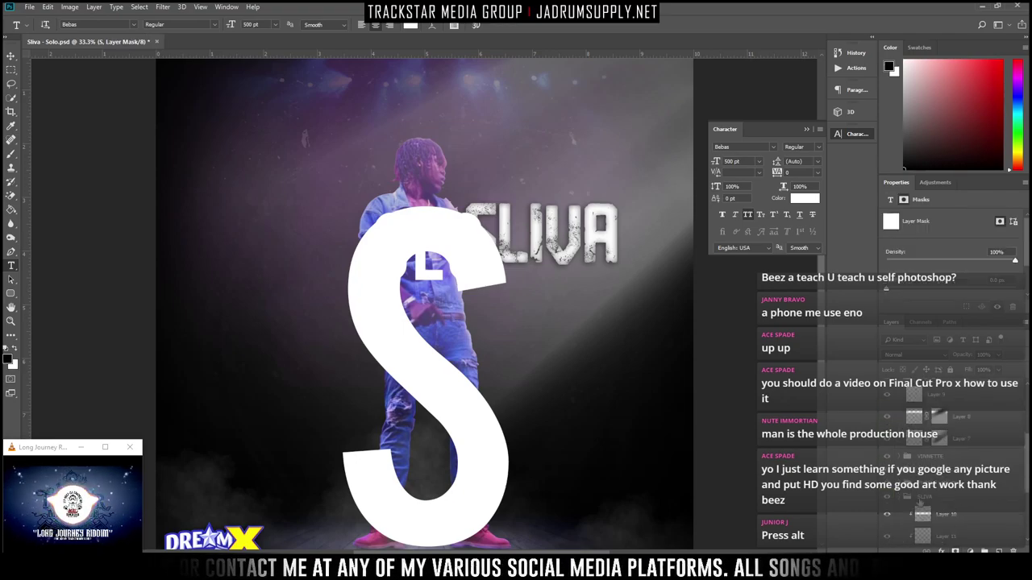
{"action": "left_click", "coordinate": [916, 536], "text": "ctrl"}
{"action": "scroll", "coordinate": [915, 503], "scroll_direction": "up", "scroll_amount": 6}
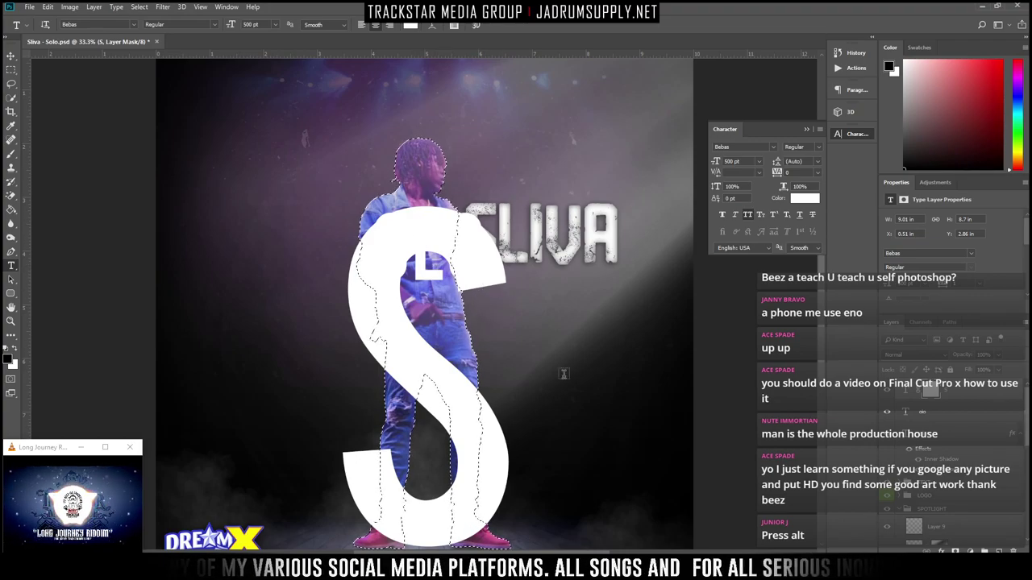
{"action": "left_click", "coordinate": [931, 393]}
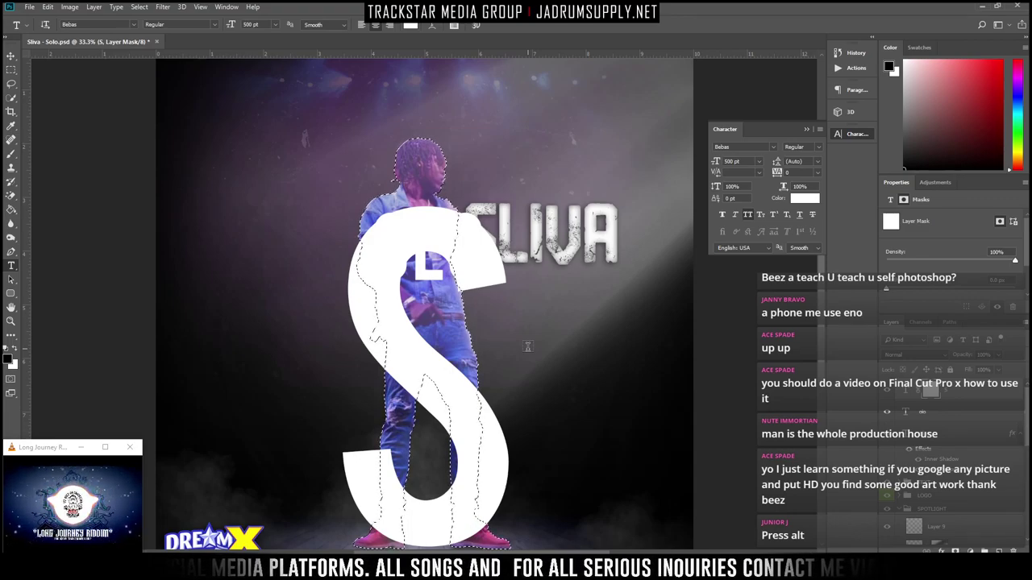
Paint black at 100% brush opacity on the S's mask within the silhouette to bring the artist in front, and deselect
{"action": "key", "text": "b"}
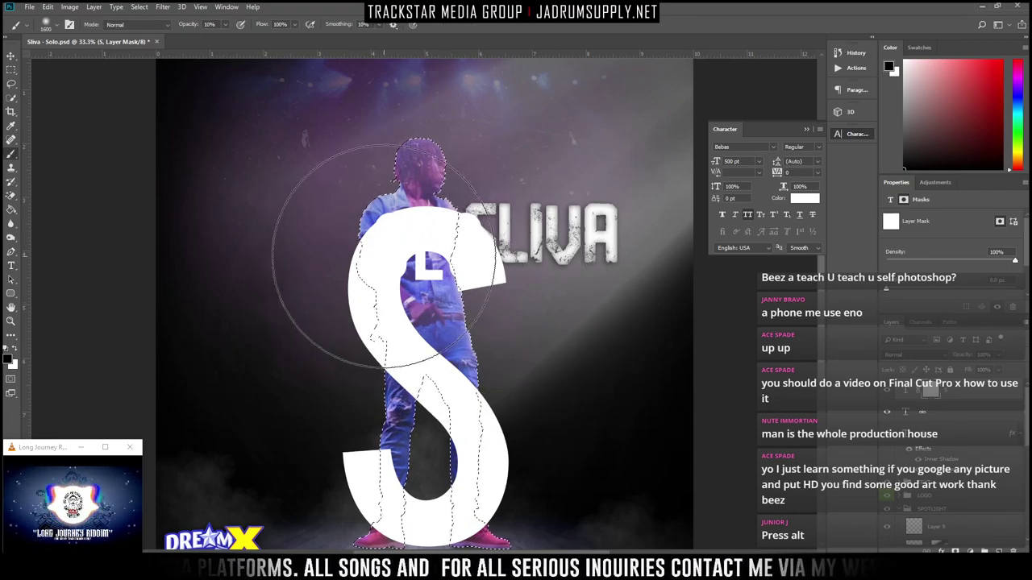
{"action": "key", "text": "bracketleft"}
{"action": "key", "text": "bracketleft"}
{"action": "key", "text": "bracketleft"}
{"action": "key", "text": "bracketleft"}
{"action": "key", "text": "bracketleft"}
{"action": "key", "text": "bracketleft"}
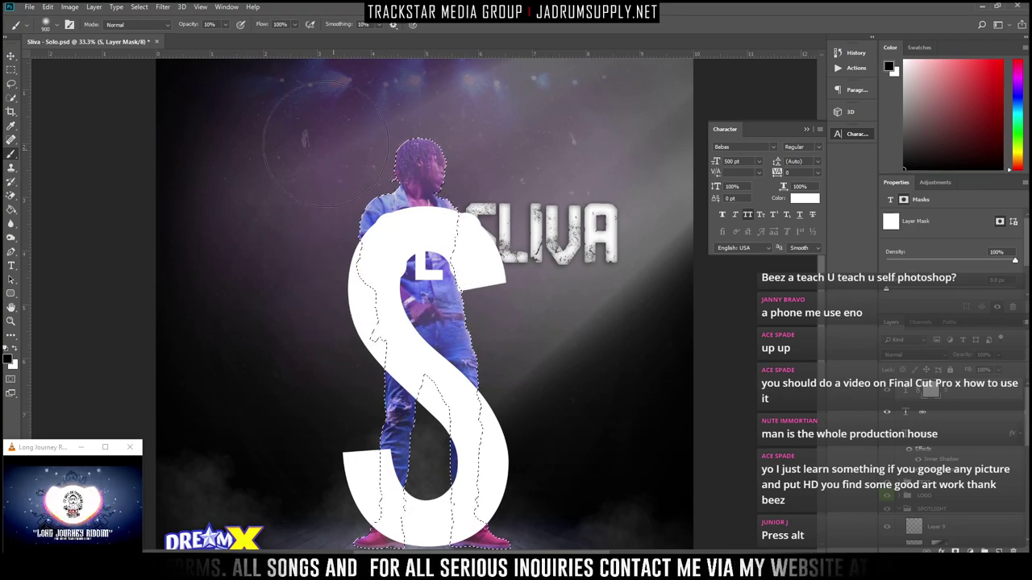
{"action": "left_click", "coordinate": [226, 24]}
{"action": "left_click_drag", "start_coordinate": [224, 35], "coordinate": [305, 46]}
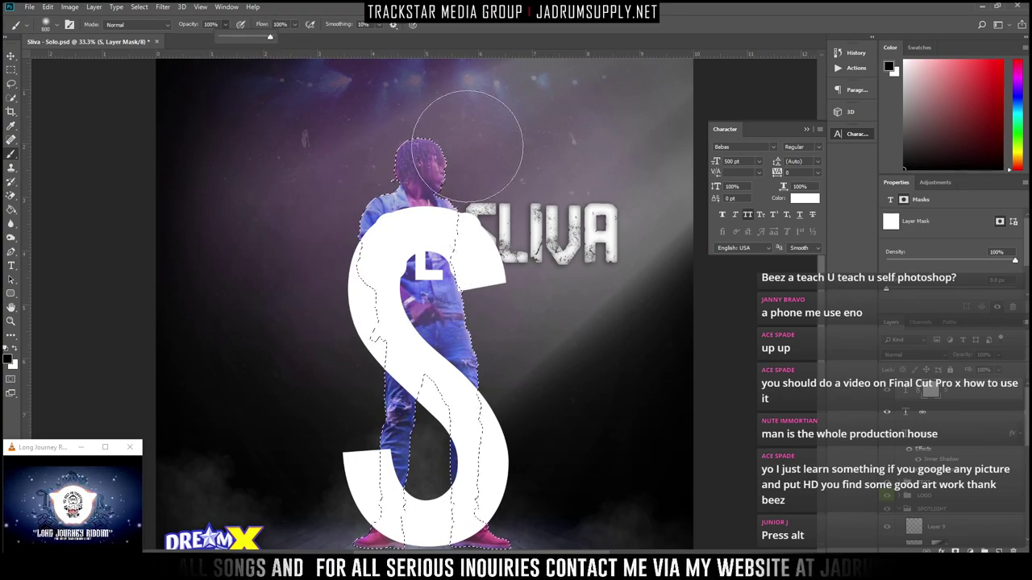
{"action": "left_click", "coordinate": [619, 323]}
{"action": "key", "text": "bracketleft"}
{"action": "key", "text": "bracketleft"}
{"action": "key", "text": "bracketleft"}
{"action": "key", "text": "bracketleft"}
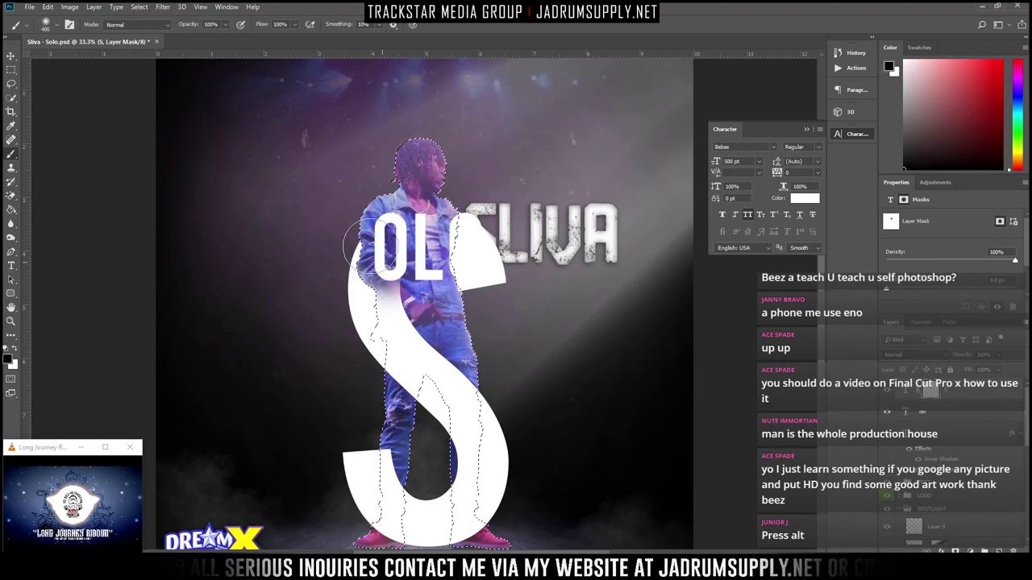
{"action": "mouse_move", "coordinate": [379, 354]}
{"action": "left_mouse_down"}
{"action": "mouse_move", "coordinate": [408, 336]}
{"action": "mouse_move", "coordinate": [388, 403]}
{"action": "mouse_move", "coordinate": [444, 343]}
{"action": "mouse_move", "coordinate": [471, 339]}
{"action": "mouse_move", "coordinate": [409, 407]}
{"action": "mouse_move", "coordinate": [437, 414]}
{"action": "mouse_move", "coordinate": [496, 378]}
{"action": "mouse_move", "coordinate": [449, 461]}
{"action": "left_mouse_up"}
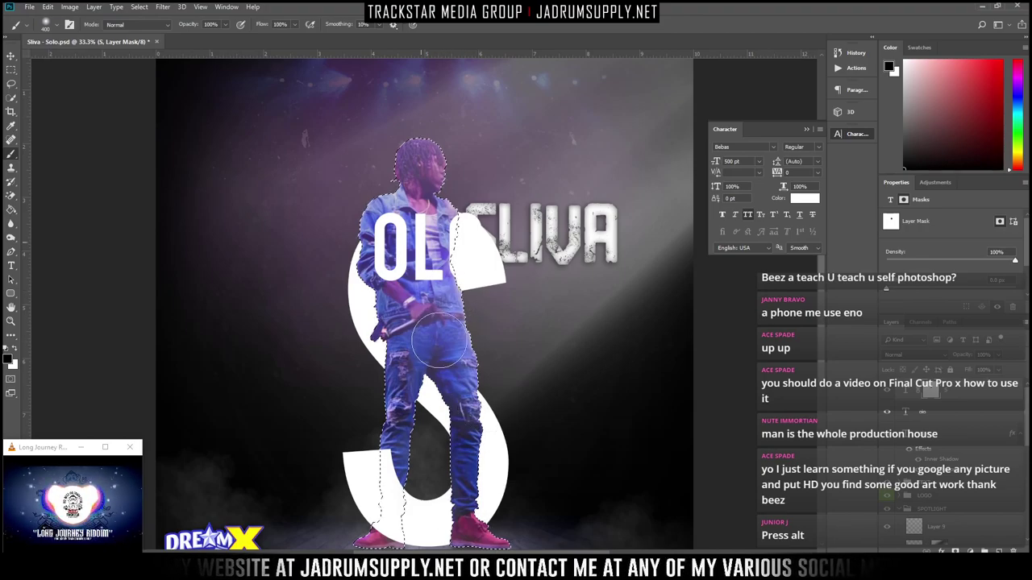
{"action": "mouse_move", "coordinate": [441, 314]}
{"action": "left_mouse_down"}
{"action": "mouse_move", "coordinate": [405, 205]}
{"action": "mouse_move", "coordinate": [427, 278]}
{"action": "mouse_move", "coordinate": [447, 281]}
{"action": "mouse_move", "coordinate": [443, 226]}
{"action": "mouse_move", "coordinate": [449, 286]}
{"action": "mouse_move", "coordinate": [427, 189]}
{"action": "left_mouse_up"}
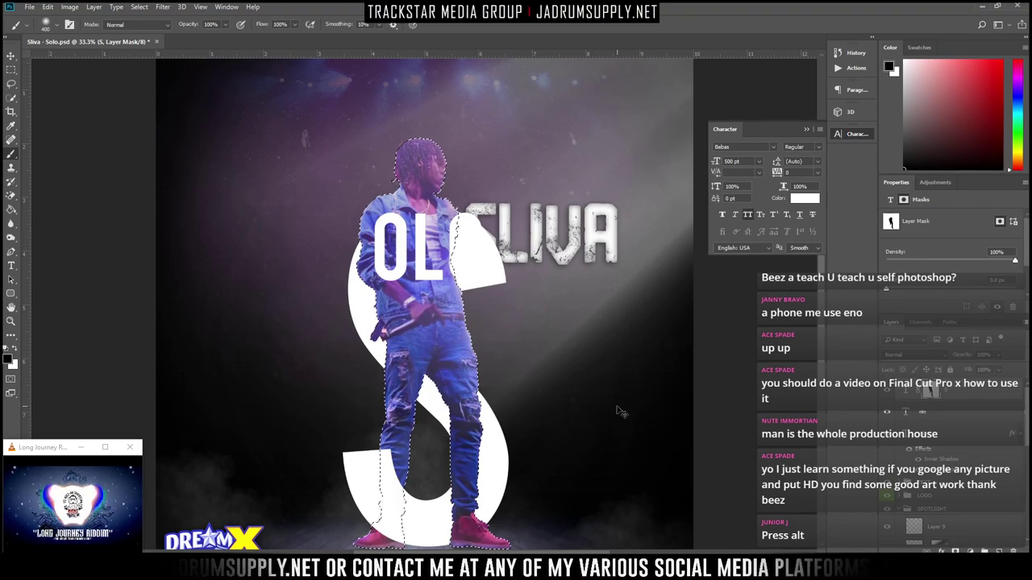
{"action": "key", "text": "ctrl+d"}
{"action": "scroll", "coordinate": [532, 312], "scroll_direction": "up", "scroll_amount": 2}
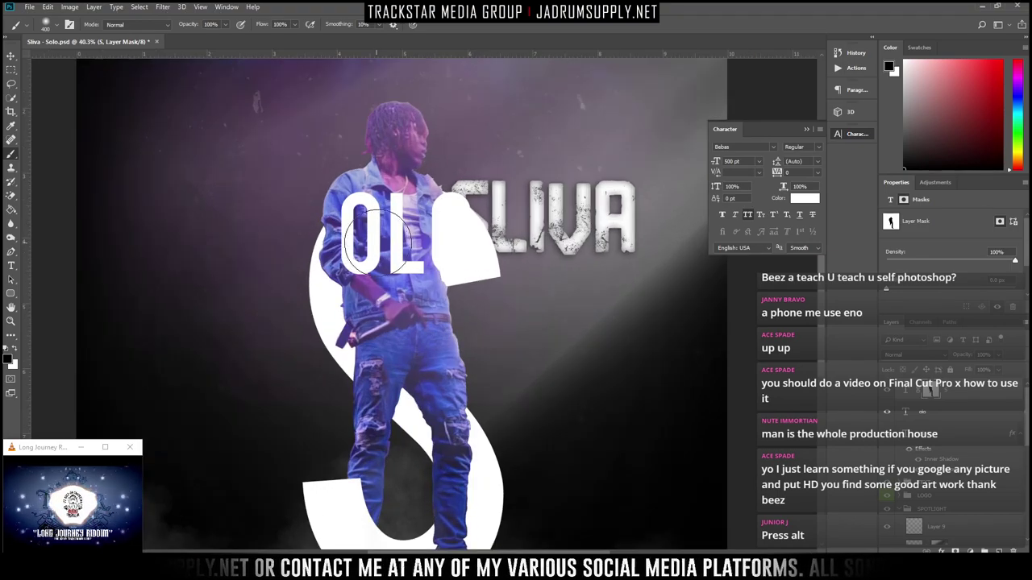
{"action": "left_click_drag", "start_coordinate": [399, 268], "coordinate": [330, 211]}
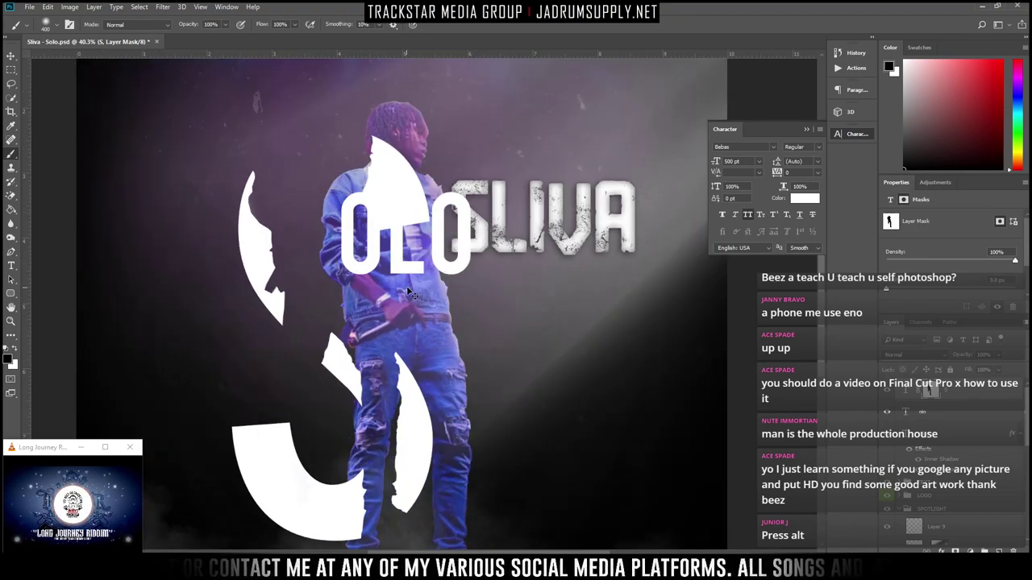
{"action": "key", "text": "ctrl+z"}
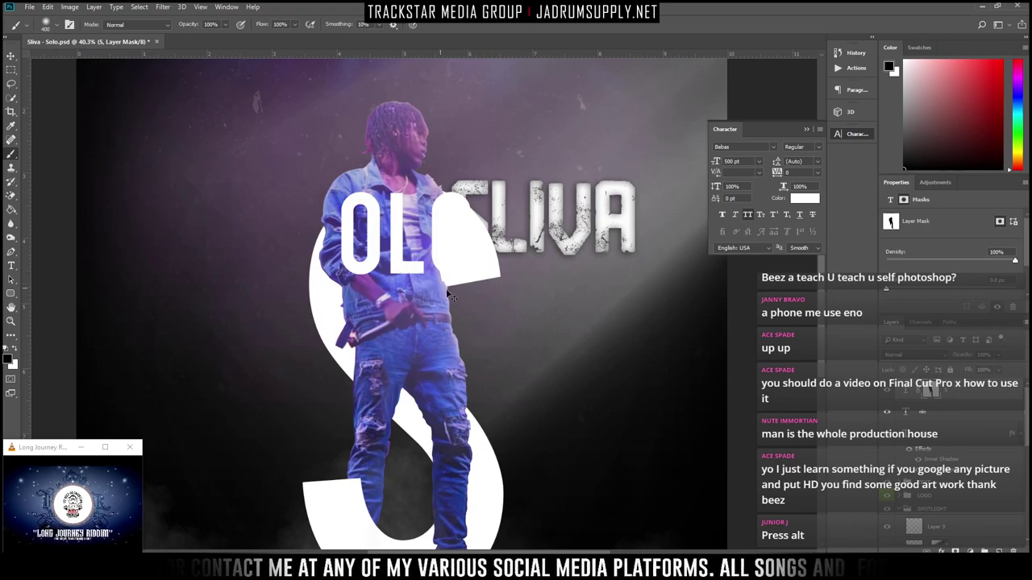
{"action": "left_click", "coordinate": [923, 412]}
{"action": "key", "text": "ctrl+t"}
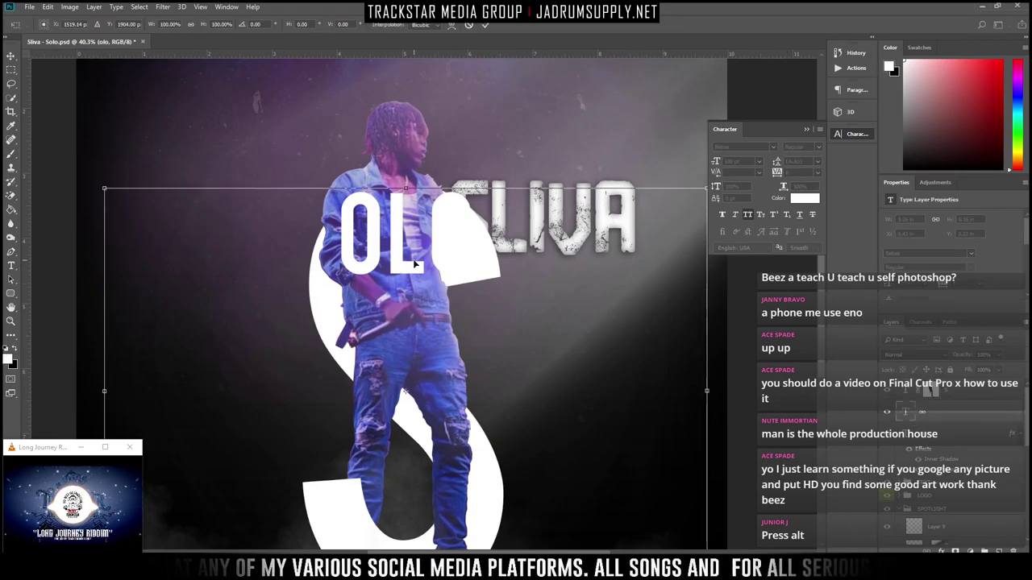
{"action": "key", "text": "Escape"}
{"action": "key", "text": "b"}
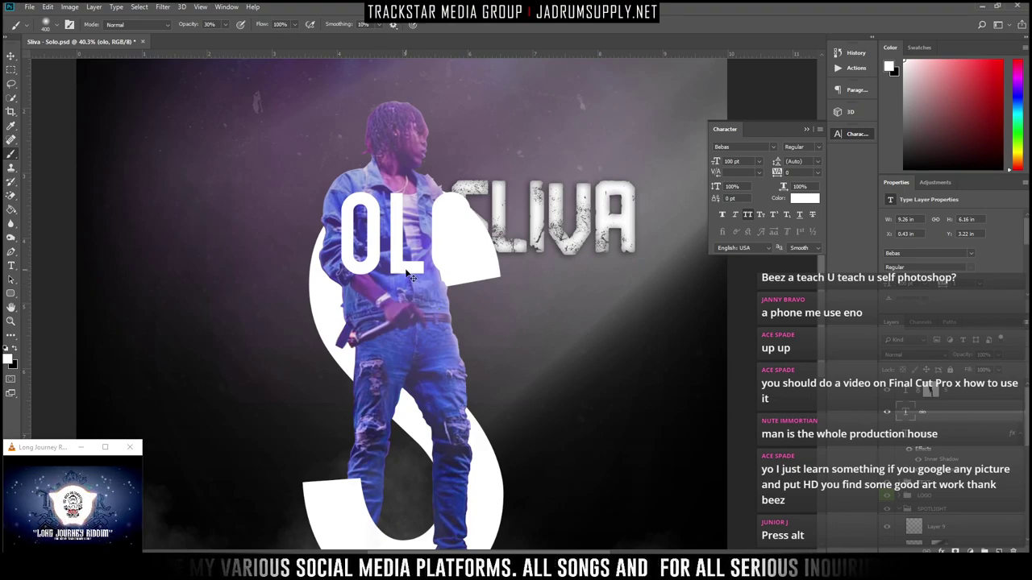
{"action": "left_click_drag", "start_coordinate": [406, 271], "coordinate": [441, 275]}
{"action": "key", "text": "ctrl+z"}
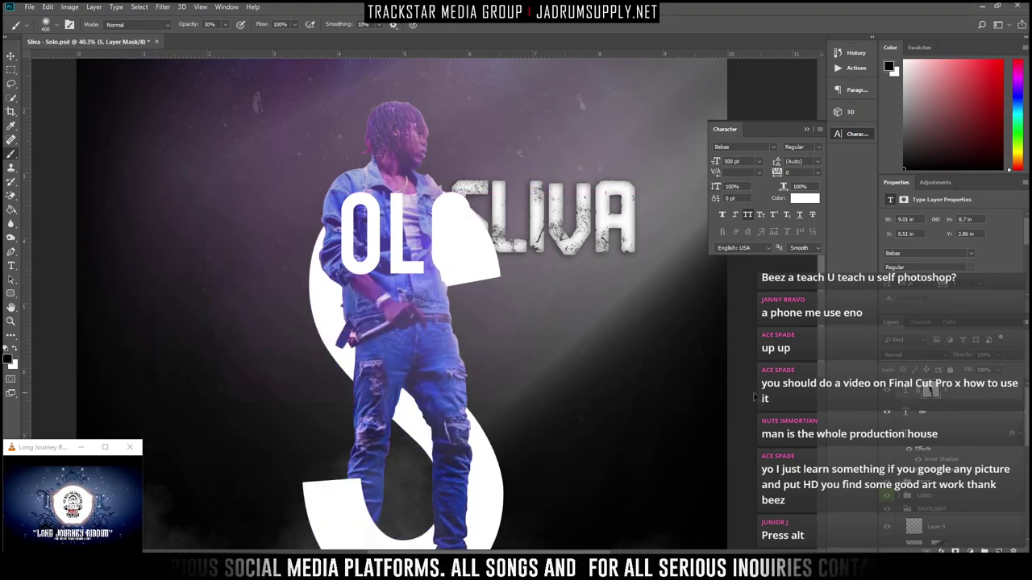
Put the olo layer above the large S layer and move the OLO text to the right of the artist's legs
{"action": "left_click_drag", "start_coordinate": [932, 418], "coordinate": [930, 385]}
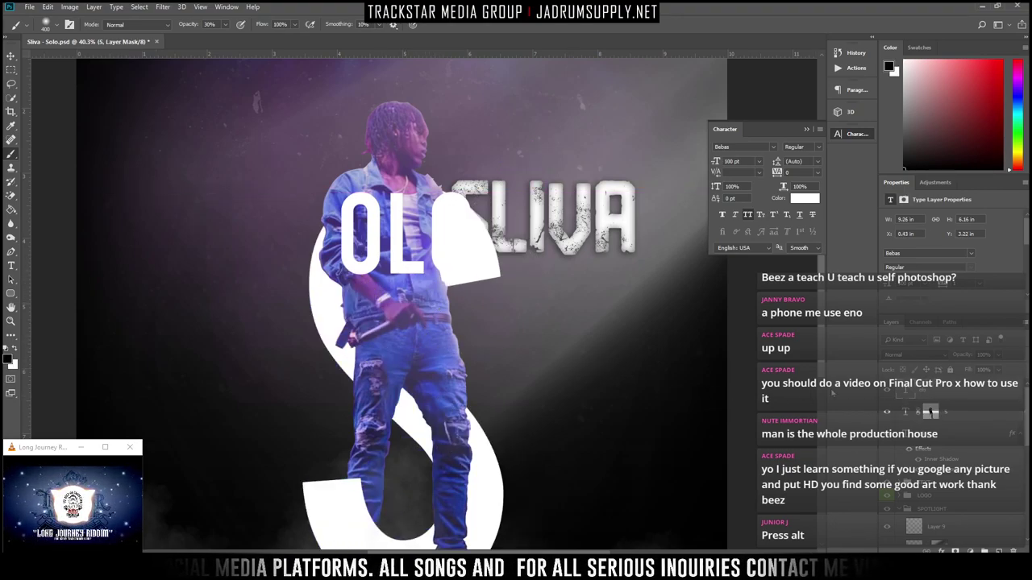
{"action": "left_click_drag", "start_coordinate": [408, 272], "coordinate": [528, 375]}
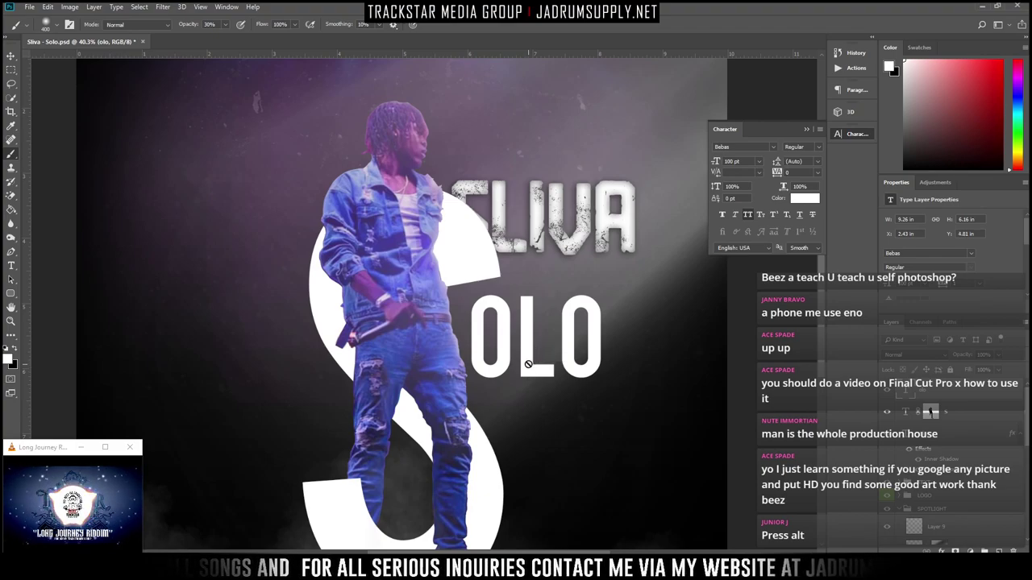
{"action": "left_click", "coordinate": [886, 414]}
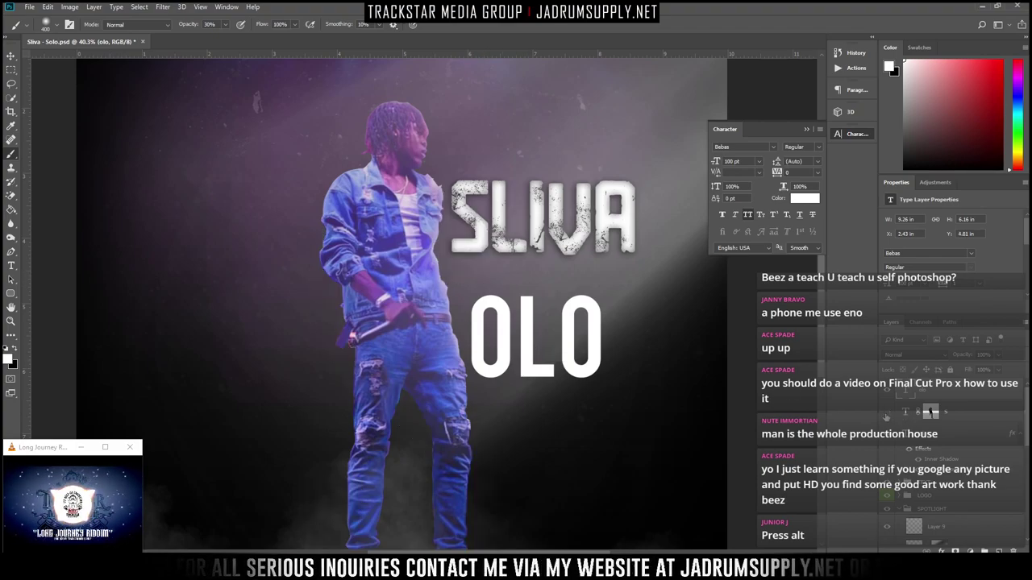
{"action": "left_click", "coordinate": [886, 414]}
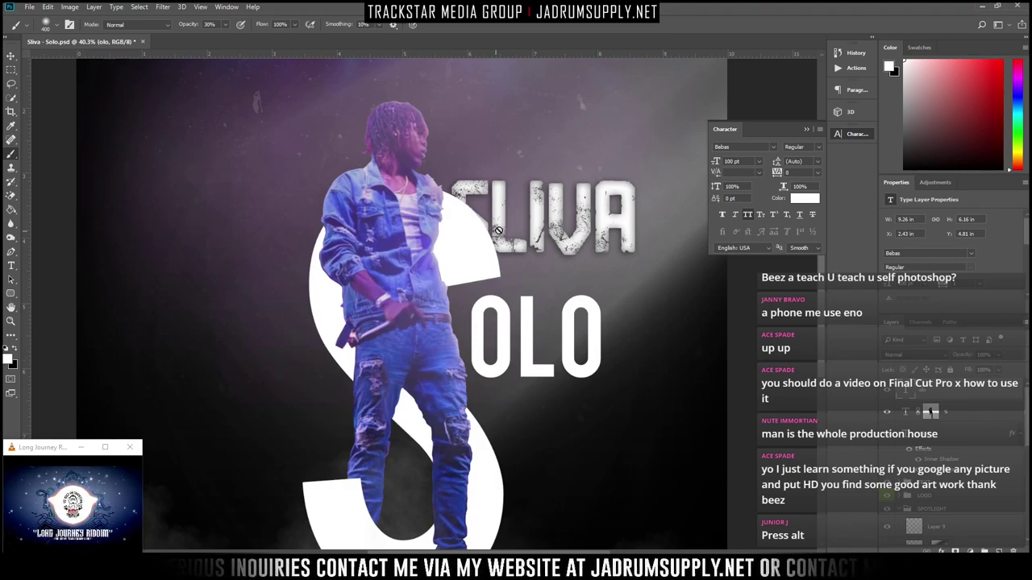
{"action": "scroll", "coordinate": [553, 342], "scroll_direction": "down", "scroll_amount": 5}
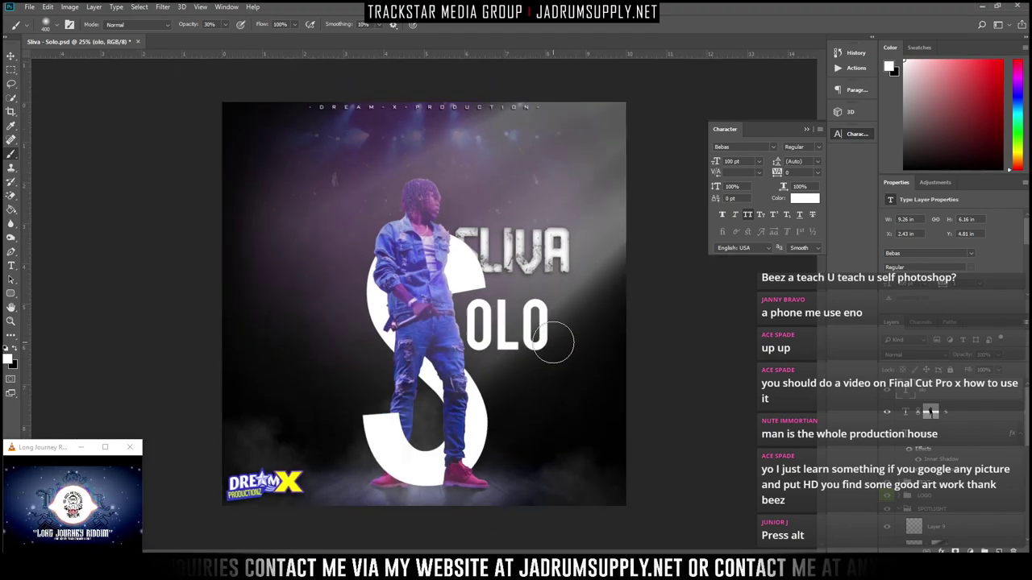
{"action": "left_click_drag", "start_coordinate": [514, 354], "coordinate": [532, 403]}
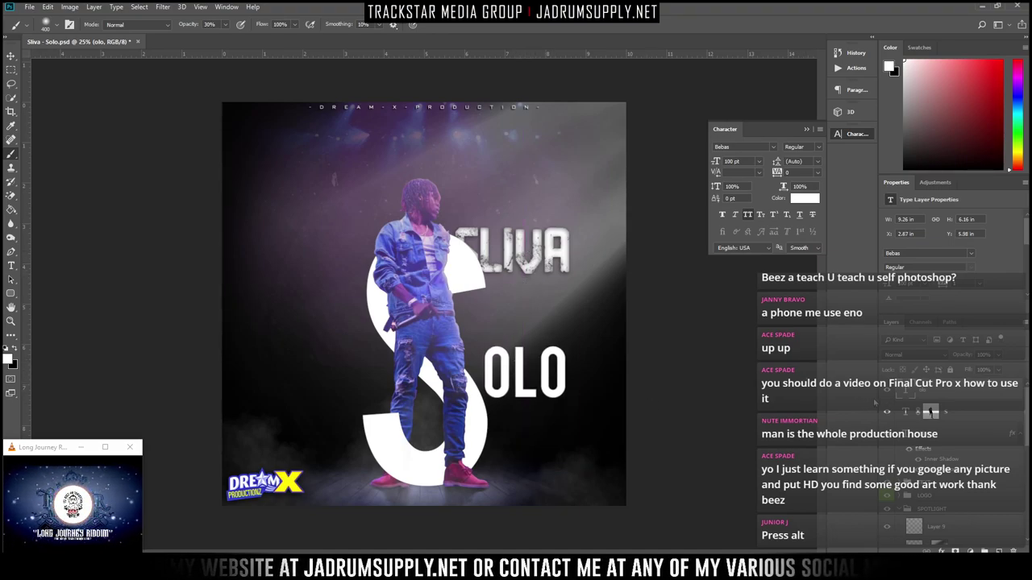
Duplicate the OLO text layer and change the copy's text to "Liva"
{"action": "key", "text": "ctrl+j"}
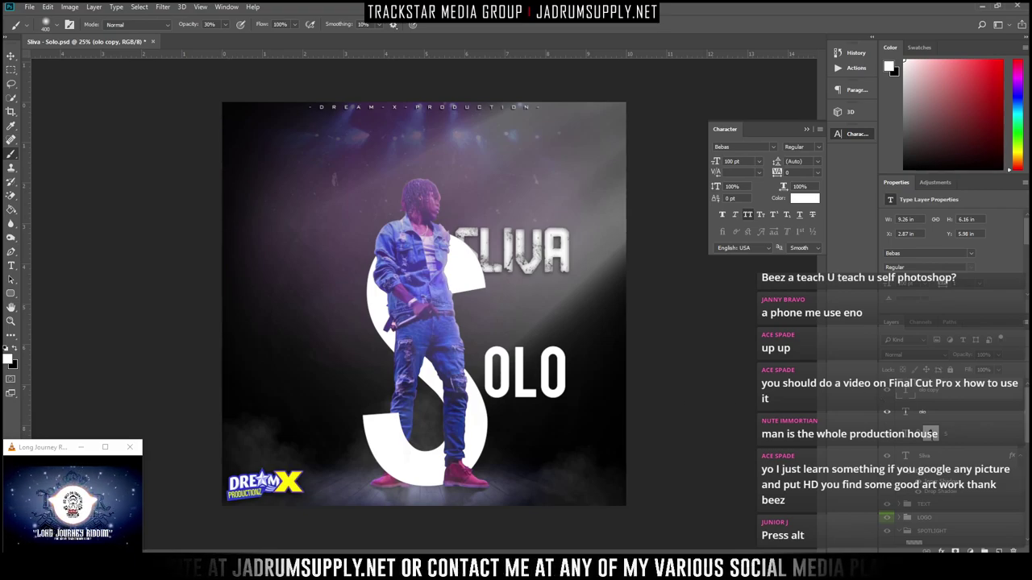
{"action": "double_click", "coordinate": [905, 394]}
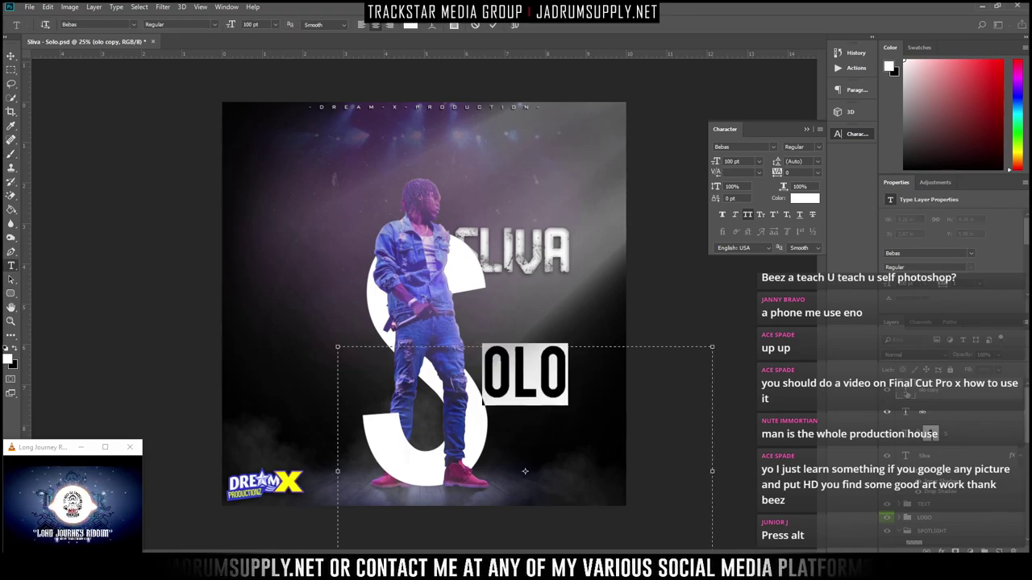
{"action": "type", "text": "lib"}
{"action": "key", "text": "BackSpace"}
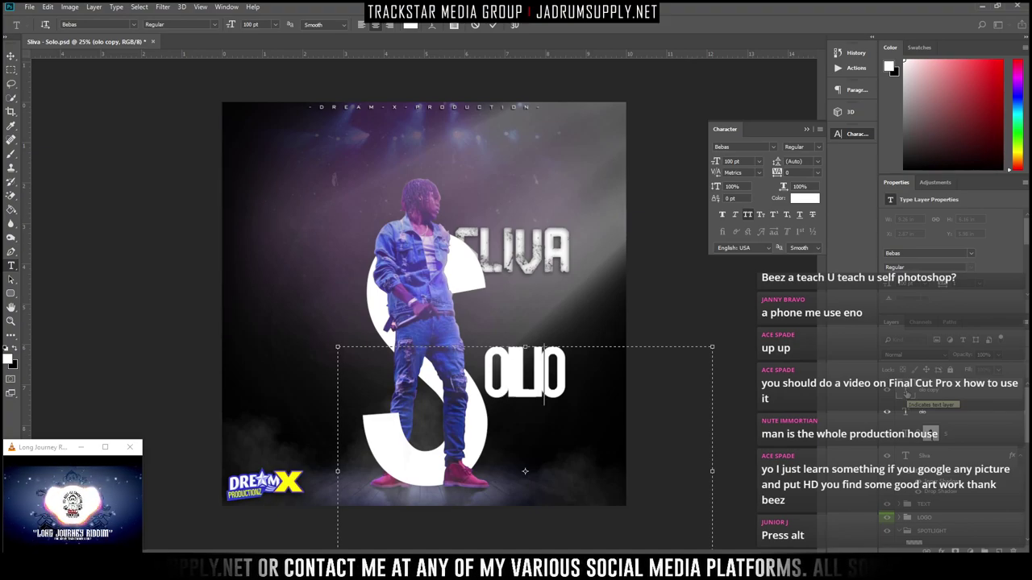
{"action": "type", "text": "va"}
{"action": "key", "text": "ctrl+Return"}
{"action": "key", "text": "b"}
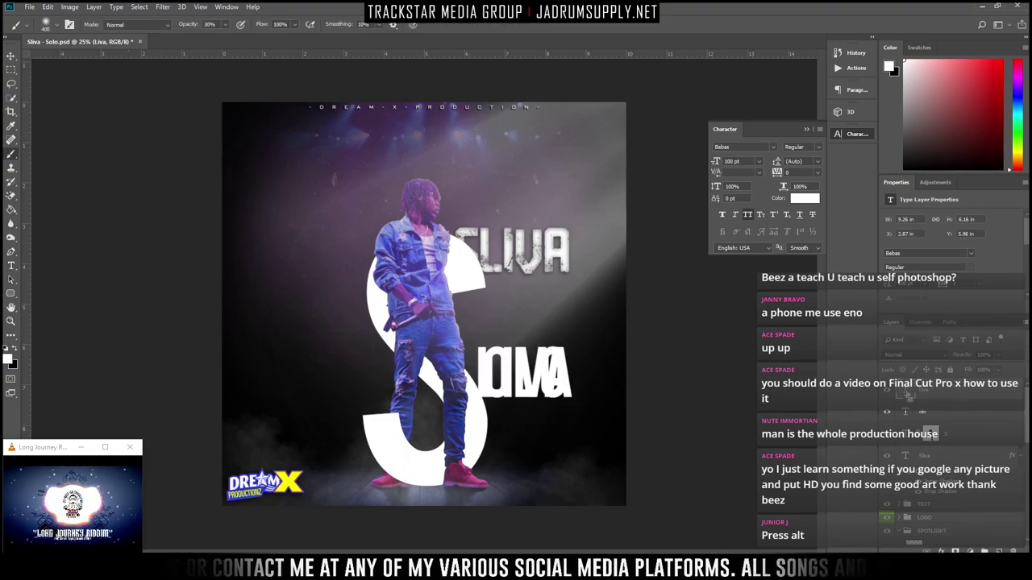
Nudge the LIVA text up until it sits just above OLO, and left until it meets the artist's hip
{"action": "key", "text": "ctrl+shift+Up"}
{"action": "key", "text": "ctrl+shift+Up"}
{"action": "key", "text": "ctrl+shift+Up"}
{"action": "key", "text": "ctrl+shift+Up"}
{"action": "key", "text": "ctrl+shift+Up"}
{"action": "key", "text": "ctrl+shift+Up"}
{"action": "key", "text": "ctrl+shift+Up"}
{"action": "key", "text": "ctrl+shift+Up"}
{"action": "key", "text": "ctrl+shift+Up"}
{"action": "key", "text": "ctrl+shift+Up"}
{"action": "key", "text": "ctrl+shift+Up"}
{"action": "key", "text": "ctrl+shift+Up"}
{"action": "key", "text": "ctrl+shift+Up"}
{"action": "key", "text": "ctrl+shift+Up"}
{"action": "key", "text": "ctrl+shift+Up"}
{"action": "key", "text": "ctrl+shift+Up"}
{"action": "key", "text": "ctrl+shift+Up"}
{"action": "key", "text": "ctrl+shift+Up"}
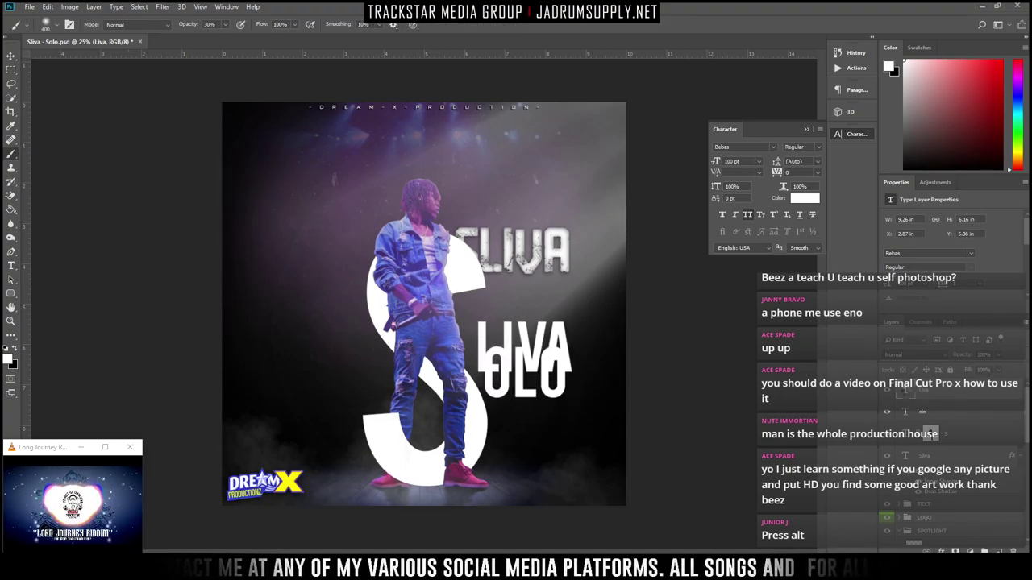
{"action": "key", "text": "ctrl+shift+Up"}
{"action": "key", "text": "ctrl+shift+Up"}
{"action": "key", "text": "ctrl+shift+Up"}
{"action": "key", "text": "ctrl+shift+Up"}
{"action": "key", "text": "ctrl+shift+Up"}
{"action": "key", "text": "ctrl+shift+Up"}
{"action": "key", "text": "ctrl+shift+Up"}
{"action": "key", "text": "ctrl+shift+Up"}
{"action": "key", "text": "ctrl+shift+Up"}
{"action": "key", "text": "ctrl+shift+Up"}
{"action": "key", "text": "ctrl+shift+Up"}
{"action": "key", "text": "ctrl+shift+Up"}
{"action": "key", "text": "ctrl+shift+Up"}
{"action": "key", "text": "ctrl+shift+Up"}
{"action": "key", "text": "ctrl+shift+Up"}
{"action": "key", "text": "ctrl+shift+Up"}
{"action": "key", "text": "ctrl+shift+Up"}
{"action": "key", "text": "ctrl+shift+Up"}
{"action": "key", "text": "ctrl+shift+Up"}
{"action": "key", "text": "ctrl+shift+Up"}
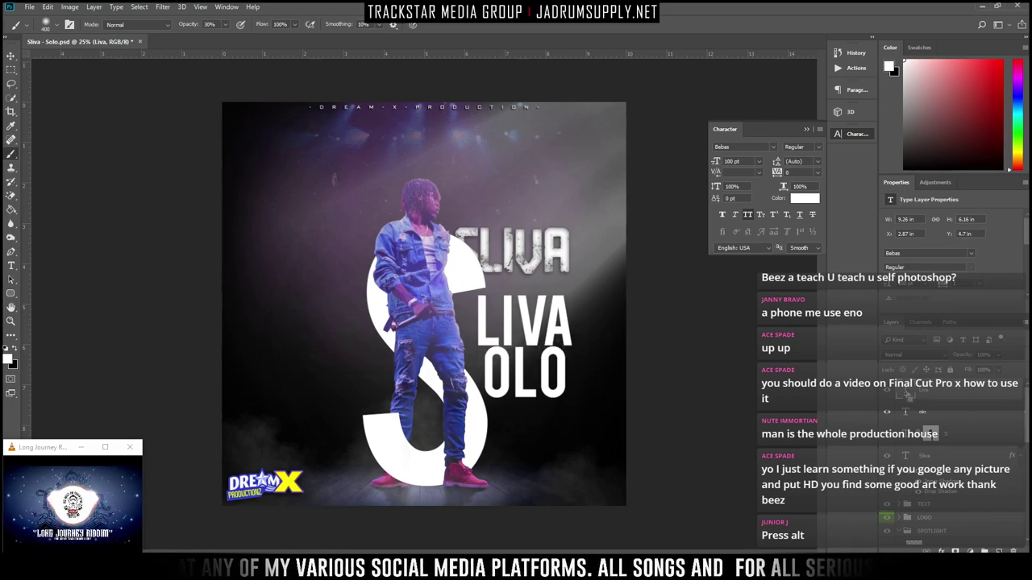
{"action": "key", "text": "ctrl+shift+Up"}
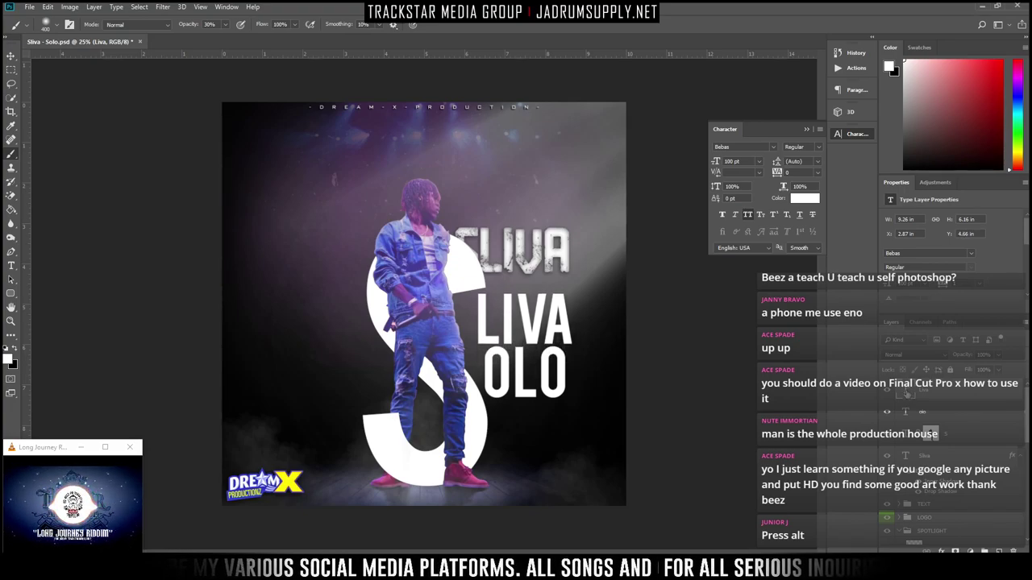
{"action": "key", "text": "ctrl+shift+Left"}
{"action": "key", "text": "ctrl+shift+Left"}
{"action": "key", "text": "ctrl+shift+Left"}
{"action": "key", "text": "ctrl+shift+Left"}
{"action": "key", "text": "ctrl+shift+Left"}
{"action": "key", "text": "ctrl+shift+Left"}
{"action": "key", "text": "ctrl+shift+Left"}
{"action": "key", "text": "ctrl+shift+Left"}
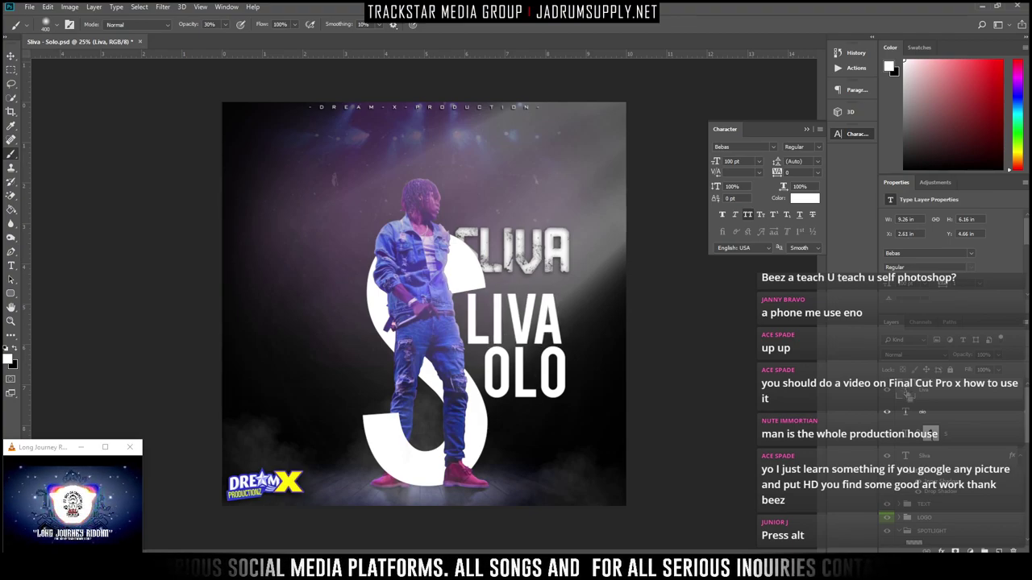
{"action": "key", "text": "ctrl+shift+Left"}
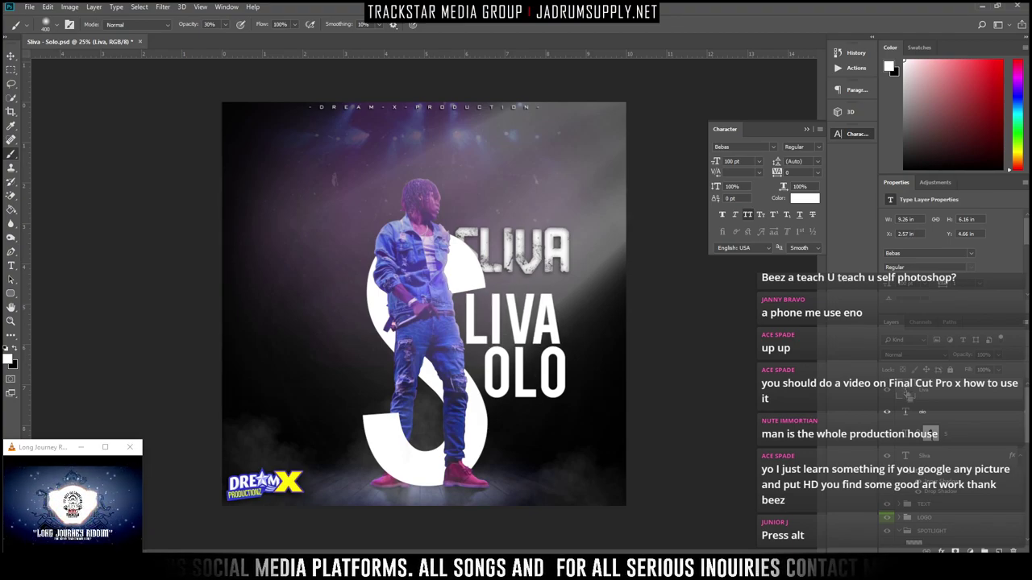
Set the OLO text to 70 pt and move it left beneath LIVA, close to the large S
{"action": "key", "text": "t"}
{"action": "left_click", "coordinate": [519, 385]}
{"action": "key", "text": "ctrl+Return"}
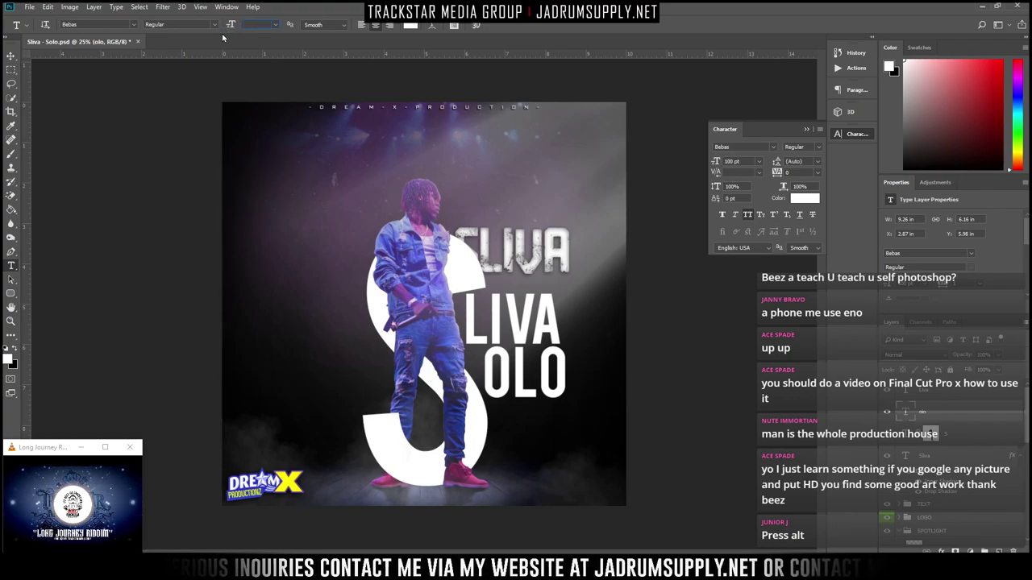
{"action": "type", "text": "70"}
{"action": "key", "text": "Return"}
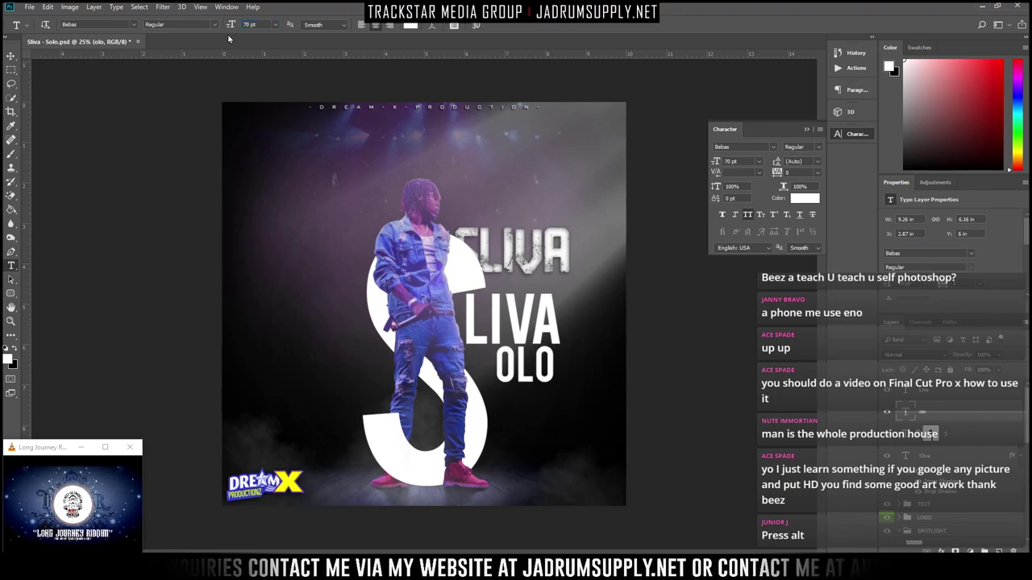
{"action": "left_click_drag", "start_coordinate": [507, 381], "coordinate": [487, 384]}
Delete the distressed SLIVA title above the new LIVA text
{"action": "left_click", "coordinate": [520, 257], "text": "ctrl"}
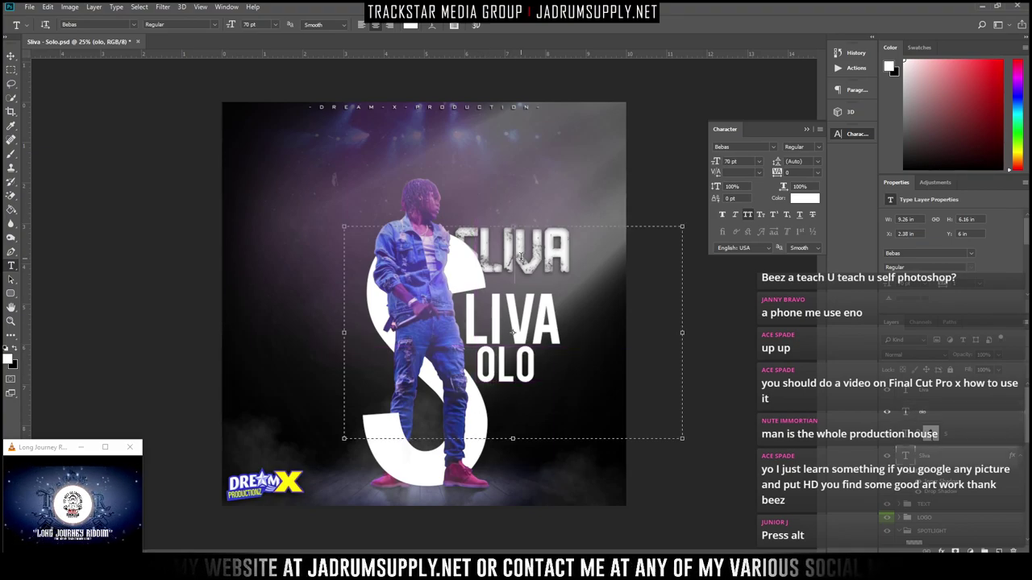
{"action": "key", "text": "Delete"}
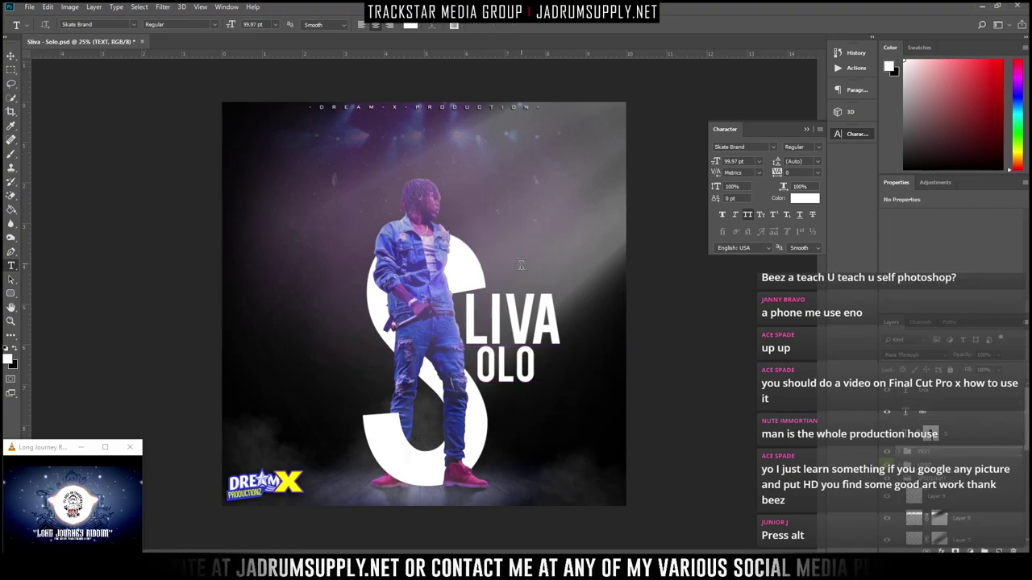
Duplicate the large S text layer, then rasterize the copy with its layer mask applied
{"action": "scroll", "coordinate": [501, 241], "scroll_direction": "down", "scroll_amount": 2}
{"action": "scroll", "coordinate": [501, 242], "scroll_direction": "up", "scroll_amount": 2}
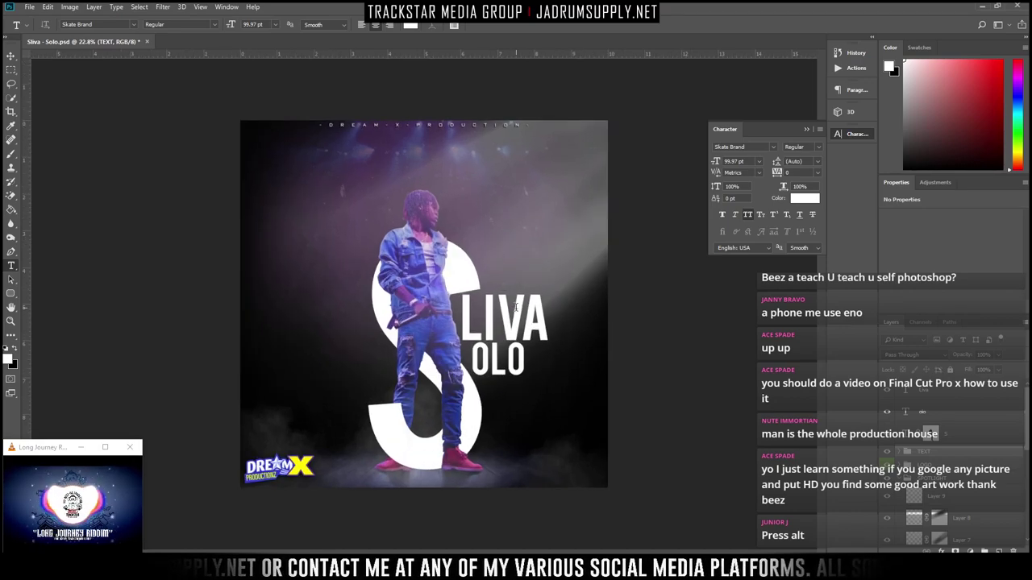
{"action": "scroll", "coordinate": [516, 307], "scroll_direction": "up", "scroll_amount": 2}
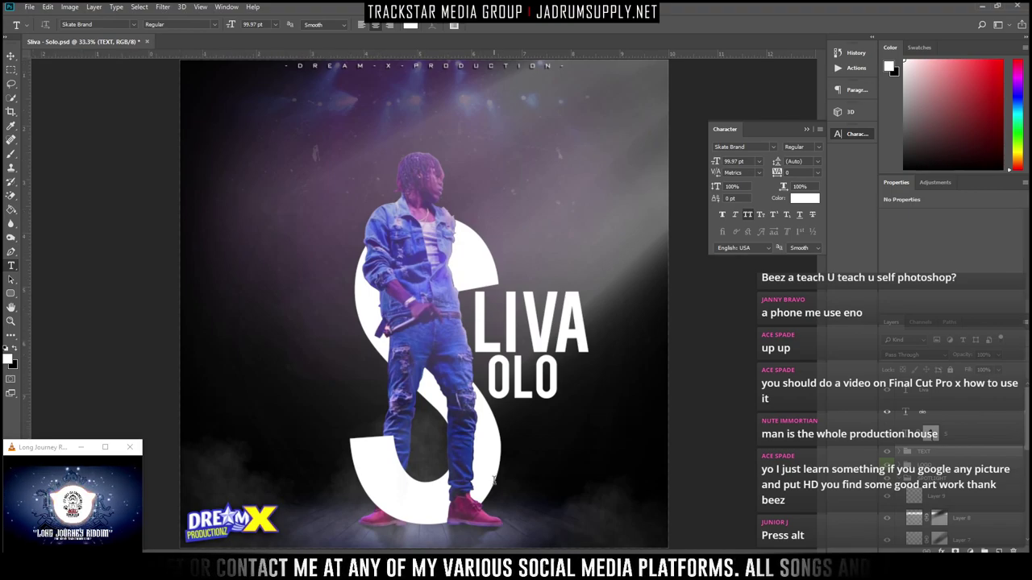
{"action": "scroll", "coordinate": [483, 480], "scroll_direction": "up", "scroll_amount": 2}
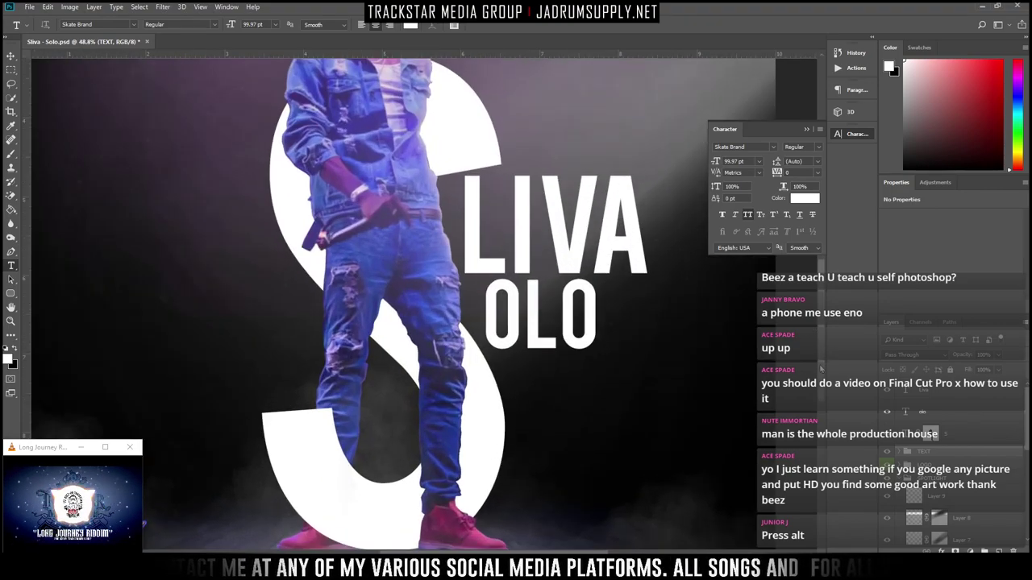
{"action": "scroll", "coordinate": [403, 298], "scroll_direction": "down", "scroll_amount": 3}
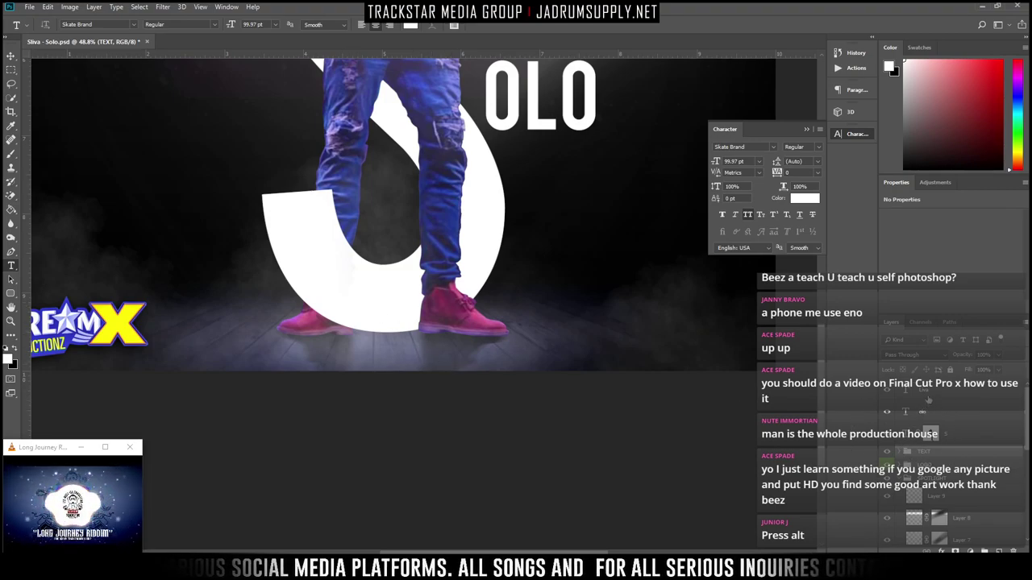
{"action": "left_click", "coordinate": [941, 436]}
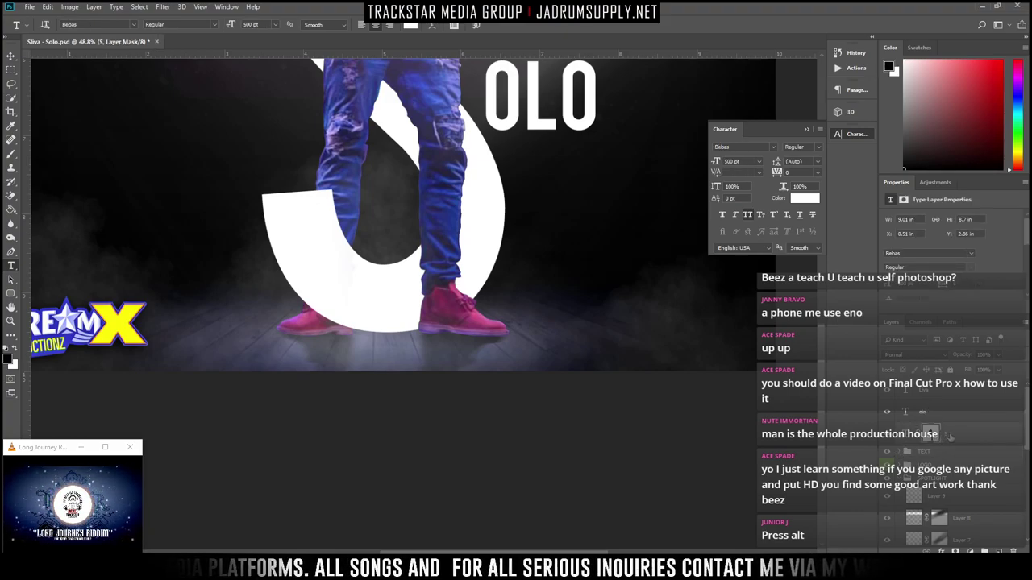
{"action": "left_click_drag", "start_coordinate": [948, 436], "coordinate": [935, 458]}
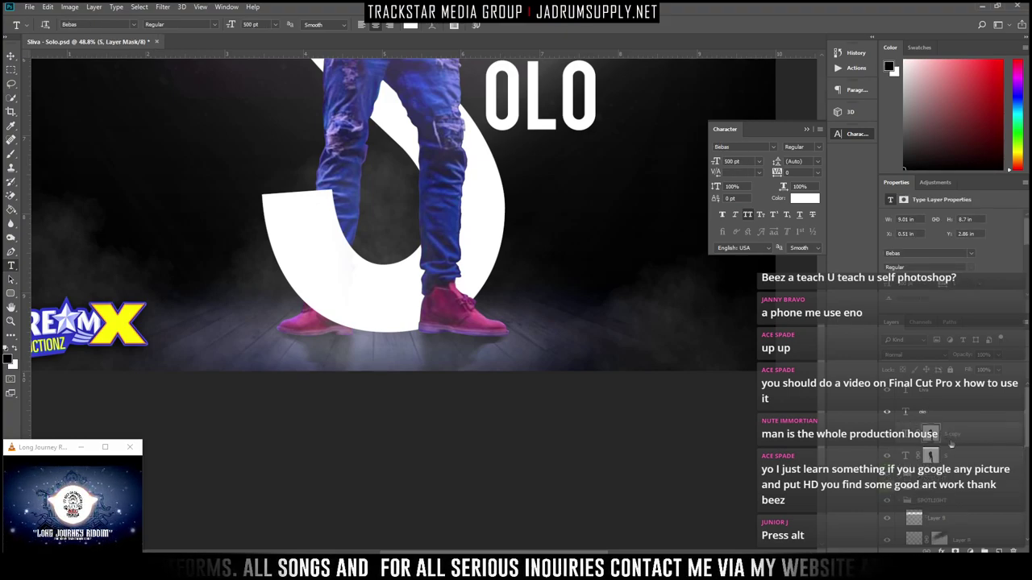
{"action": "right_click", "coordinate": [939, 435]}
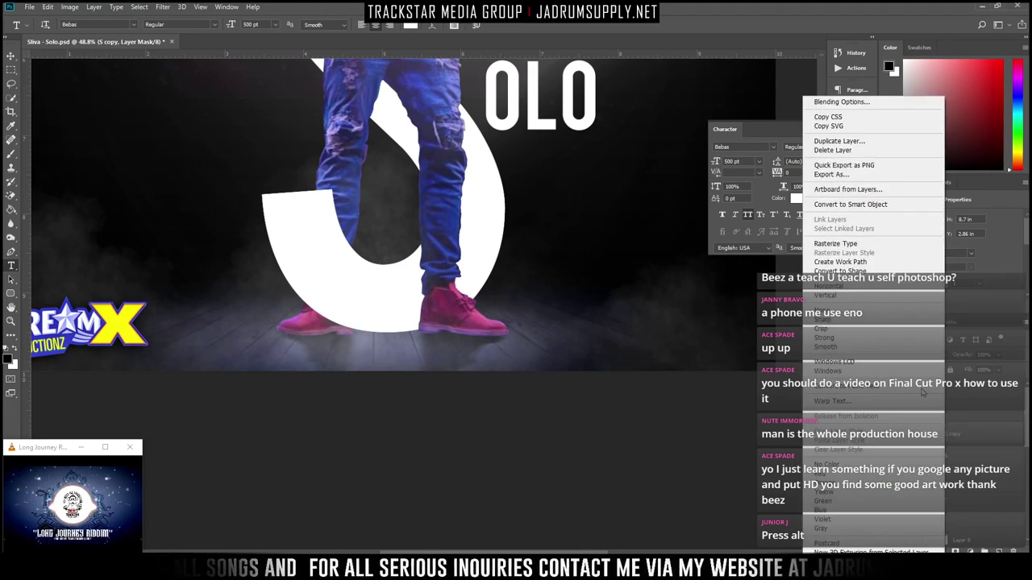
{"action": "left_click", "coordinate": [854, 245]}
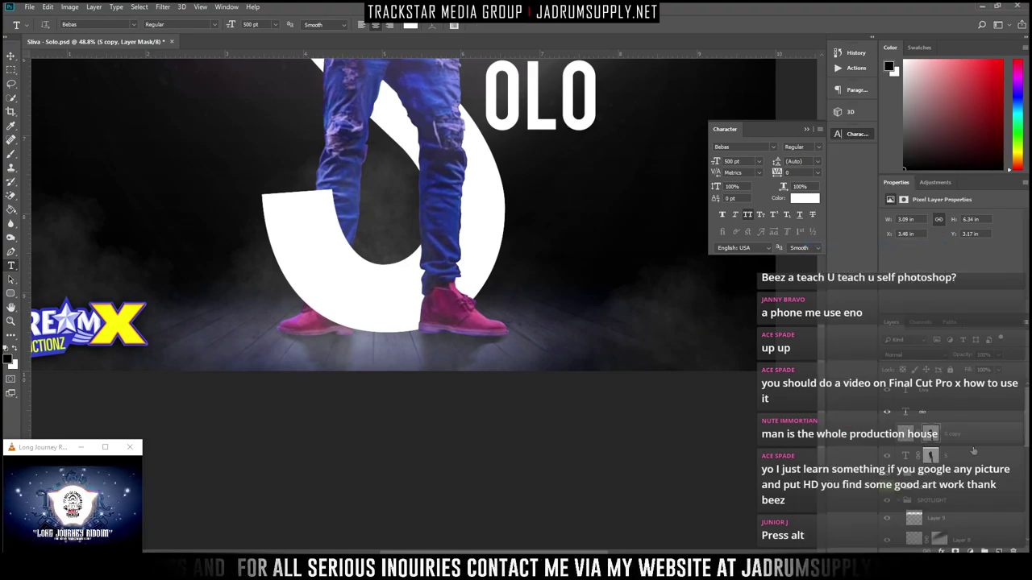
{"action": "left_click", "coordinate": [906, 433]}
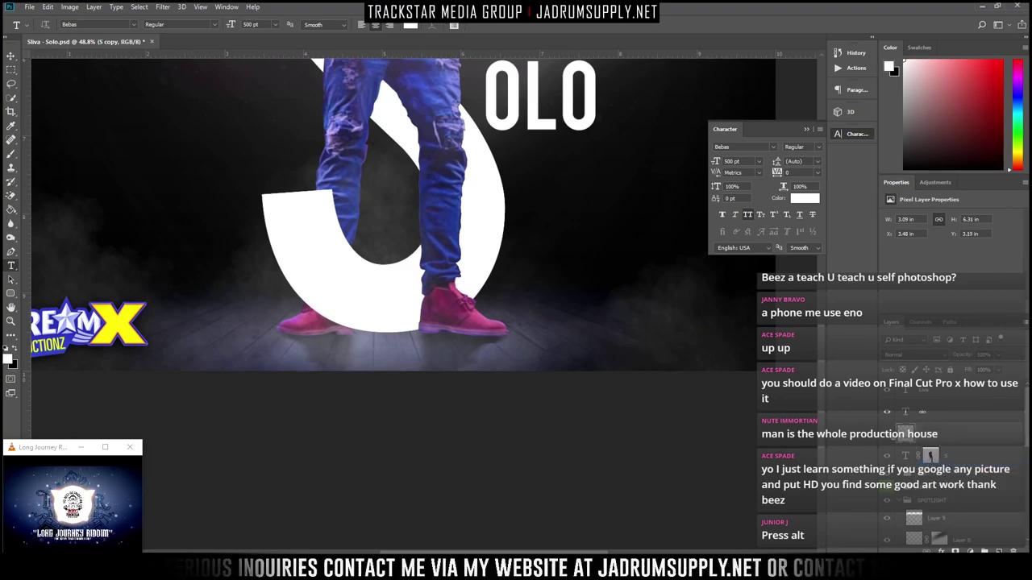
Flip the S copy vertically and place it directly beneath the original S like a floor reflection
{"action": "key", "text": "ctrl+t"}
{"action": "right_click", "coordinate": [465, 221]}
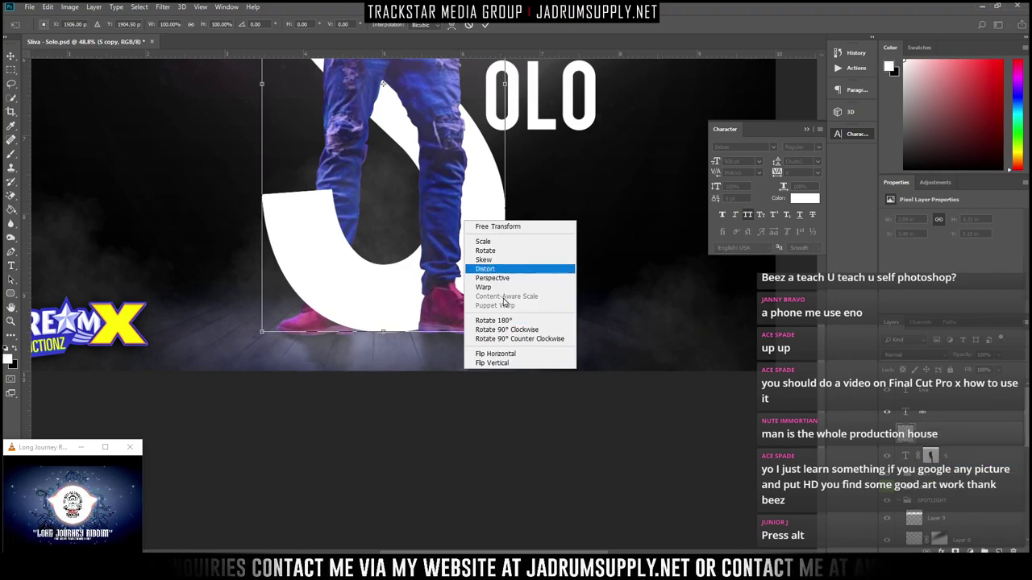
{"action": "left_click", "coordinate": [504, 364]}
{"action": "scroll", "coordinate": [478, 298], "scroll_direction": "down", "scroll_amount": 2}
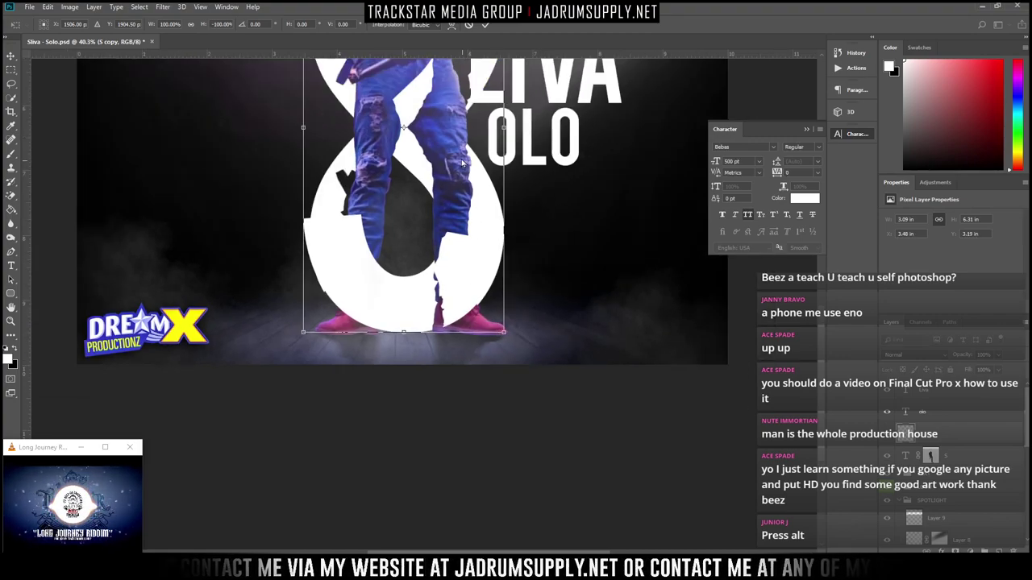
{"action": "left_click_drag", "start_coordinate": [429, 168], "coordinate": [427, 390]}
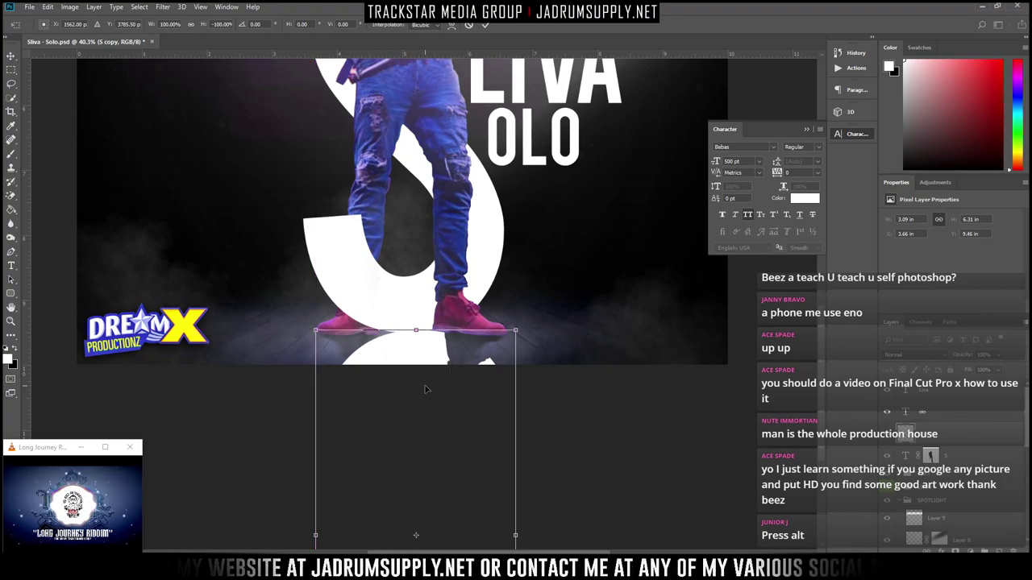
{"action": "key", "text": "Return"}
Select the flipped S copy's outline and fill it with black
{"action": "key", "text": "t"}
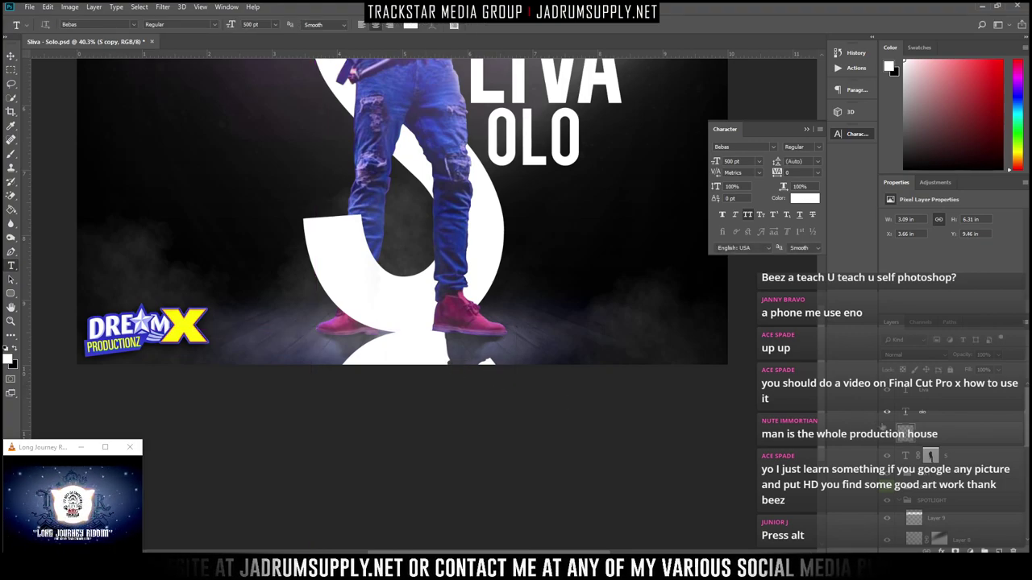
{"action": "left_click", "coordinate": [905, 435], "text": "ctrl"}
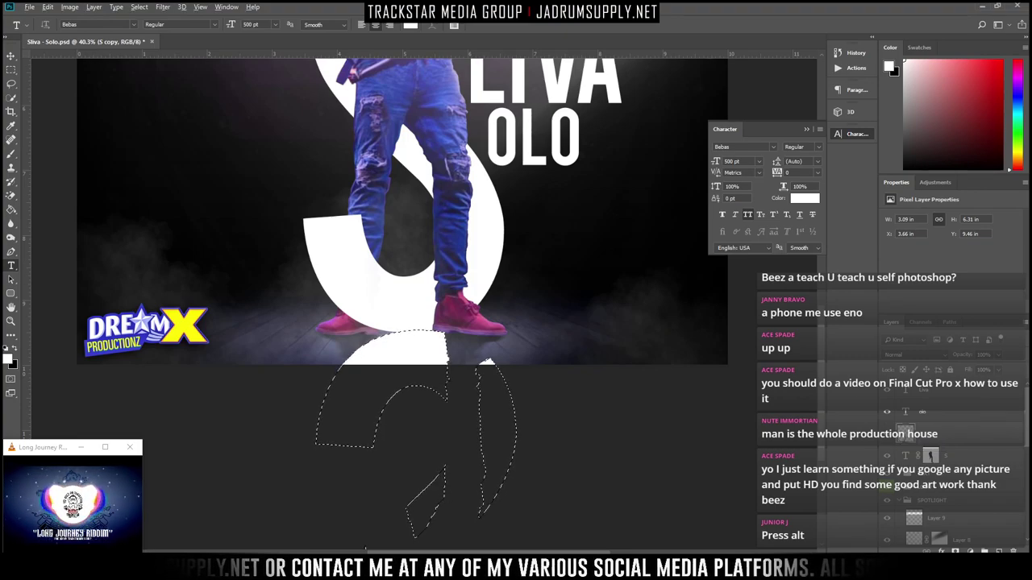
{"action": "key", "text": "x"}
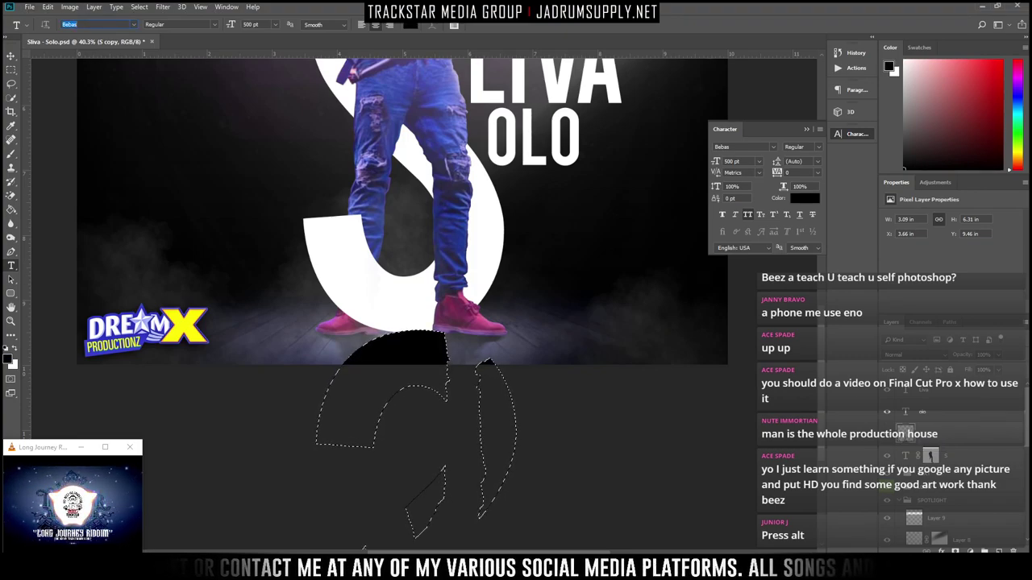
Try a Motion Blur at 0° and 38 pixels on the black S copy with its outline still selected
{"action": "left_click", "coordinate": [162, 7]}
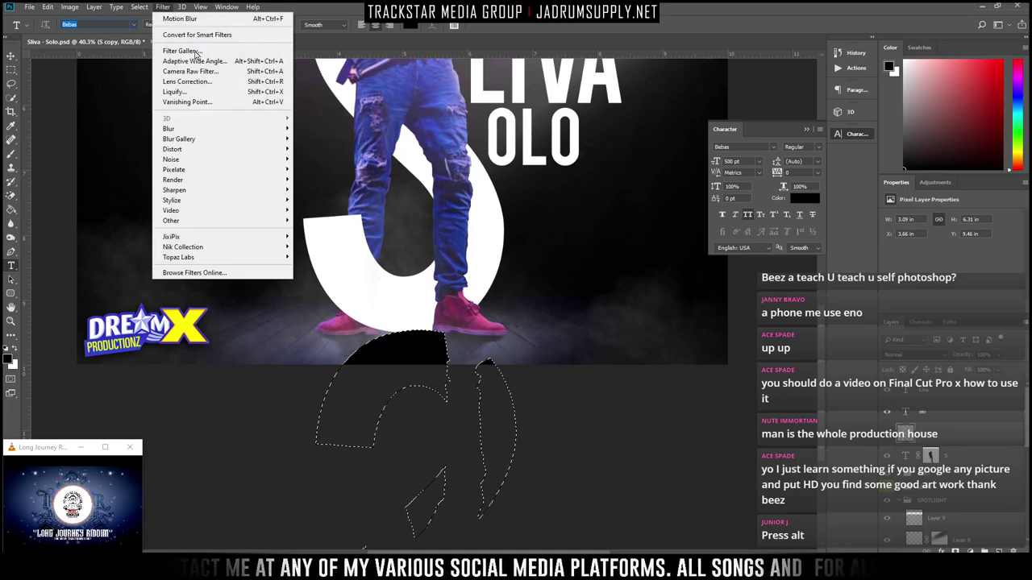
{"action": "mouse_move", "coordinate": [203, 129]}
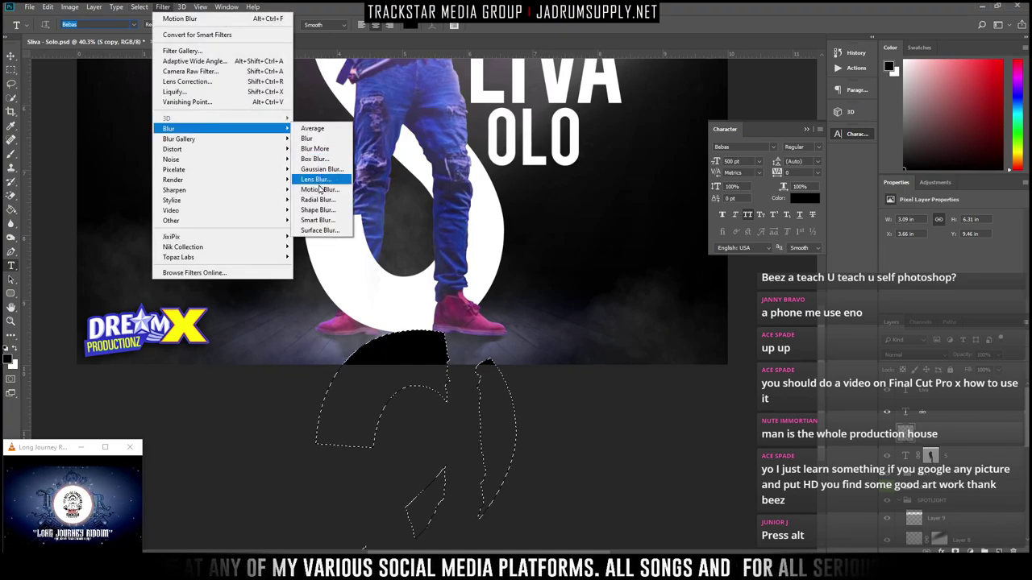
{"action": "left_click", "coordinate": [319, 190]}
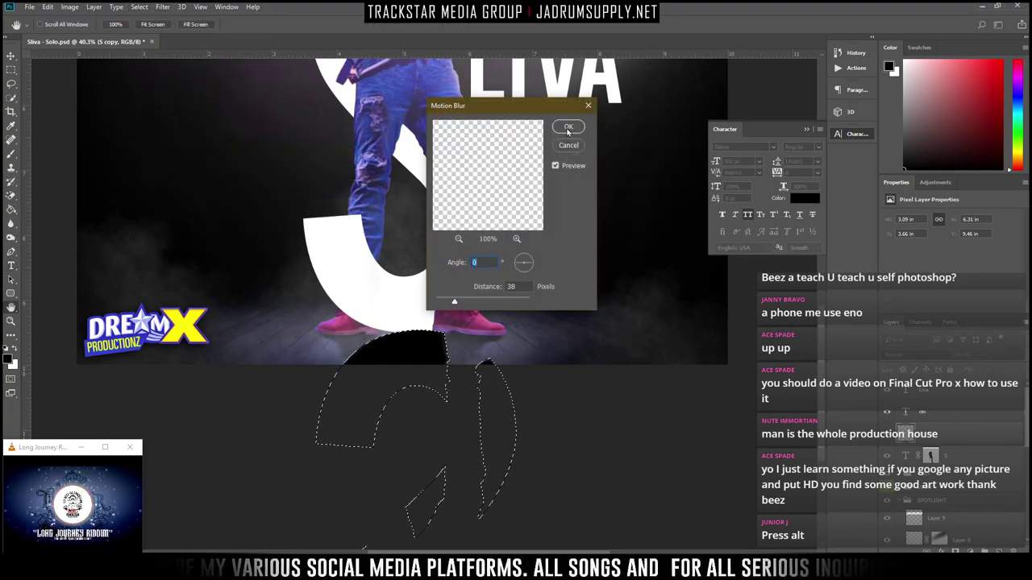
{"action": "left_click", "coordinate": [568, 129]}
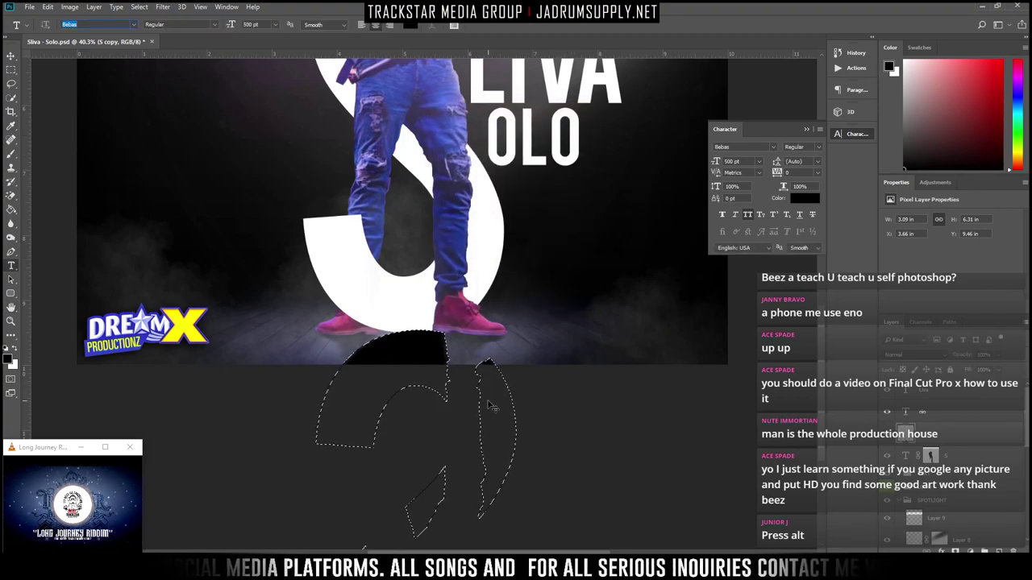
{"action": "left_click", "coordinate": [464, 357]}
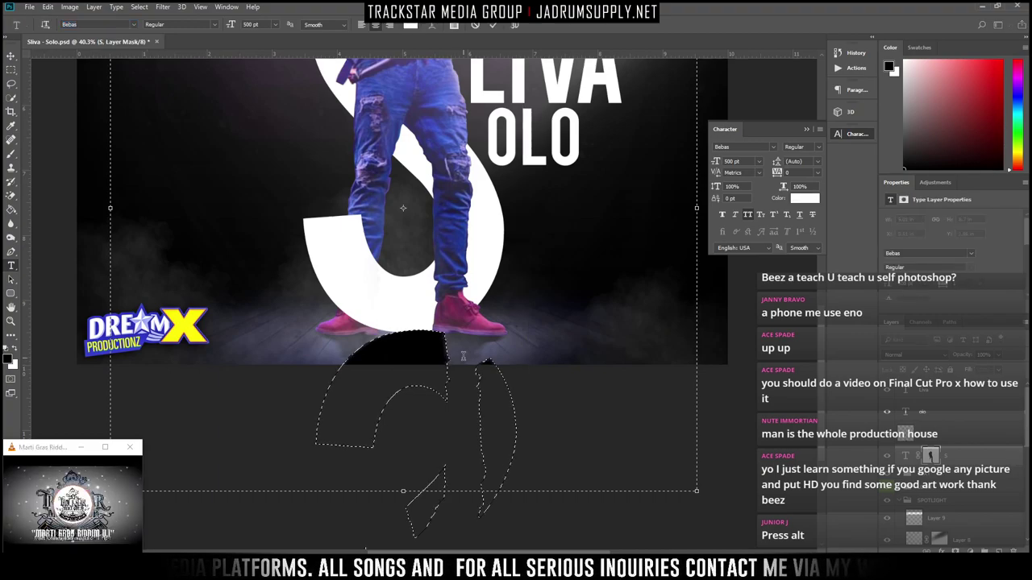
{"action": "key", "text": "Return"}
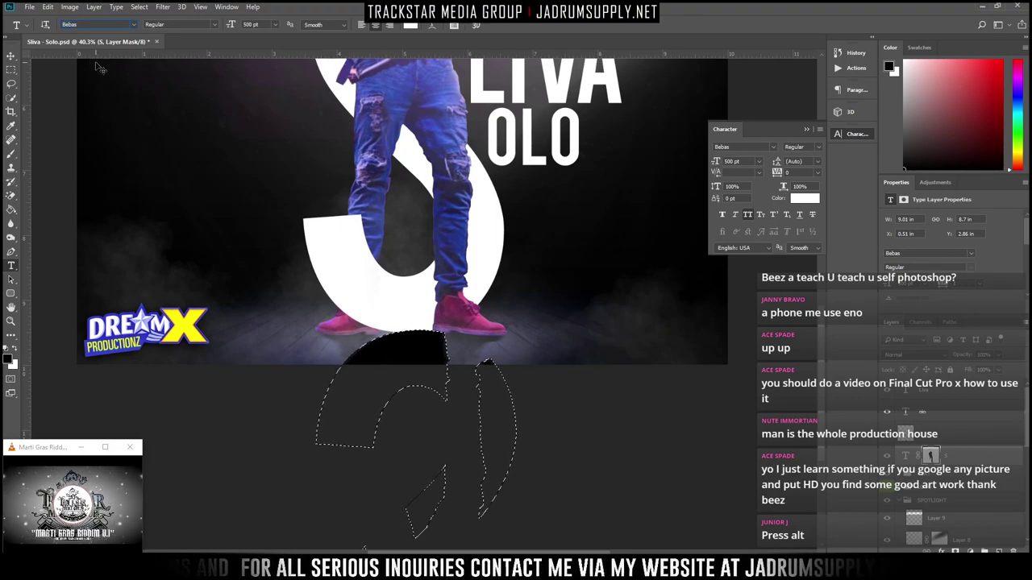
Clear the selection and apply a Motion Blur at 0° and 208 pixels to the black S copy
{"action": "left_click", "coordinate": [162, 8]}
{"action": "mouse_move", "coordinate": [214, 132]}
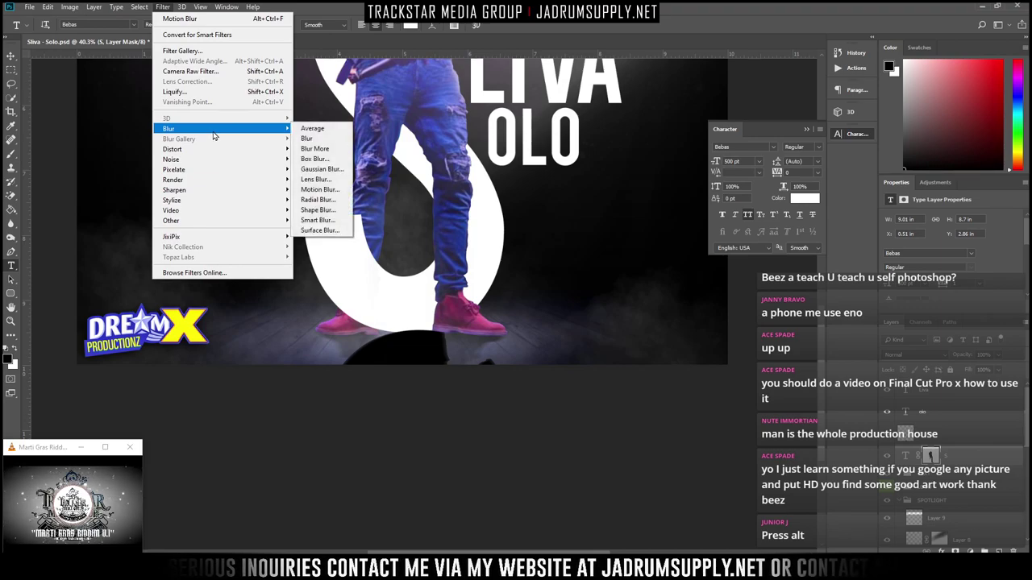
{"action": "left_click", "coordinate": [938, 447]}
{"action": "left_click", "coordinate": [933, 453]}
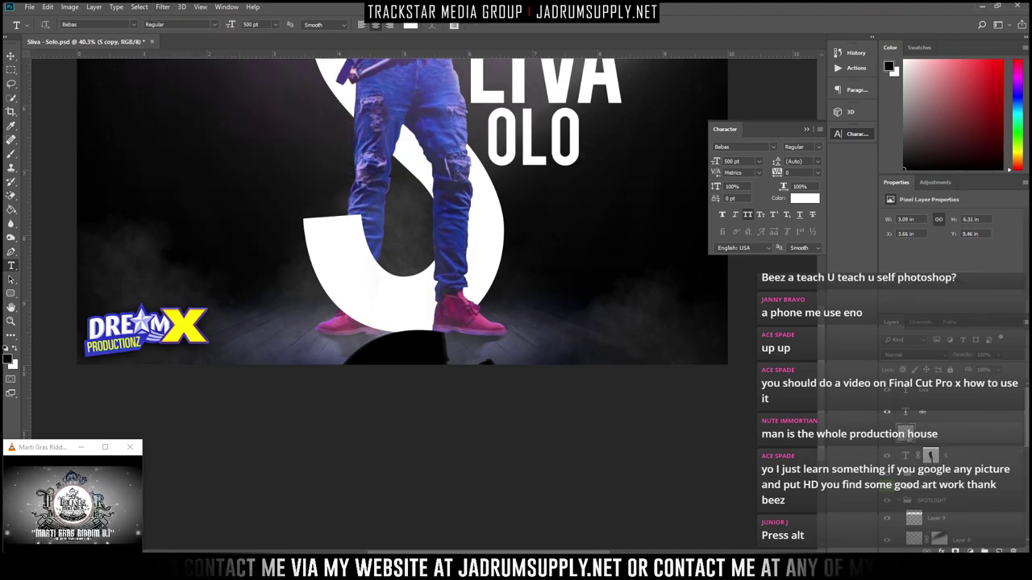
{"action": "left_click", "coordinate": [162, 8]}
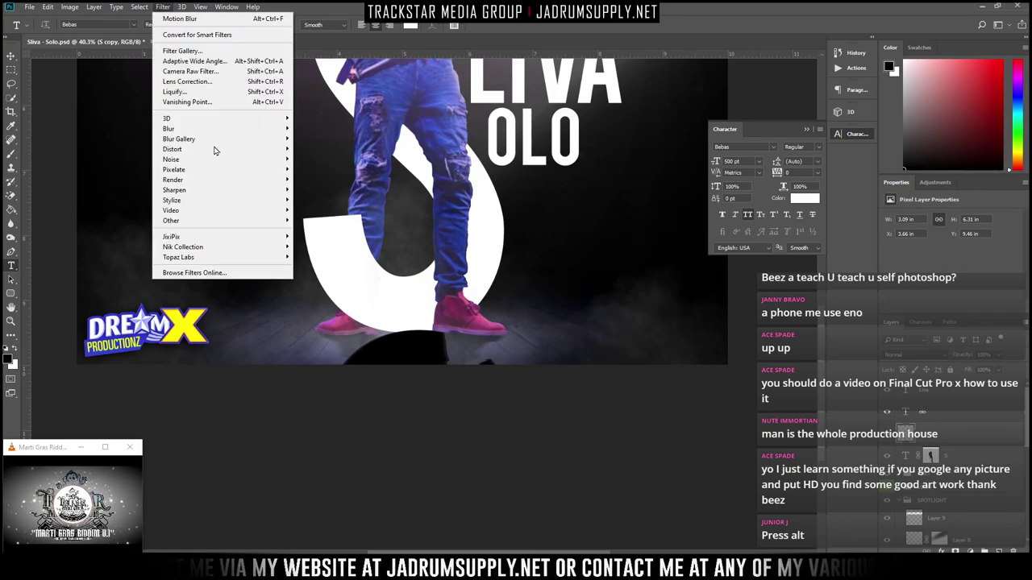
{"action": "mouse_move", "coordinate": [222, 129]}
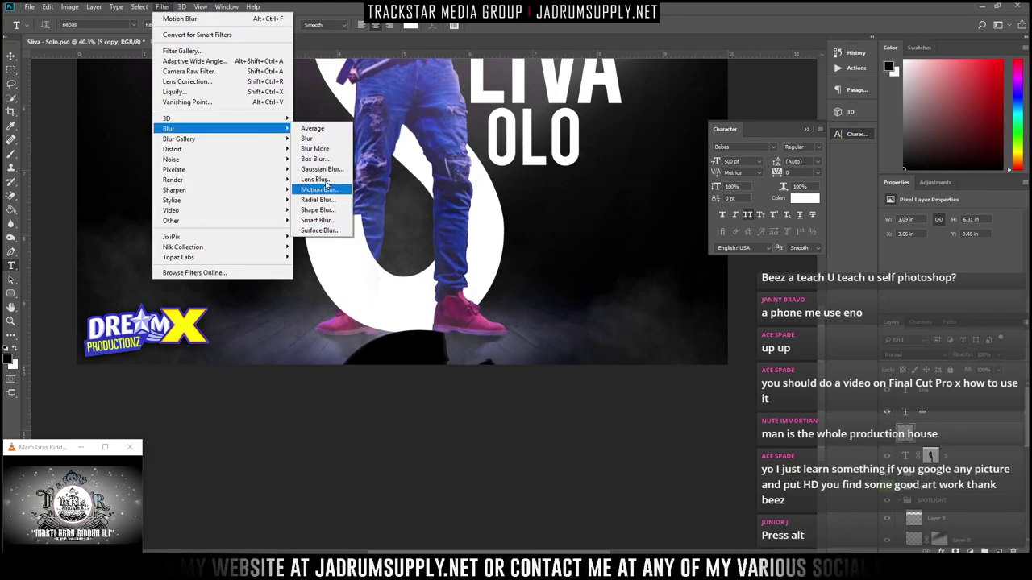
{"action": "left_click", "coordinate": [328, 193]}
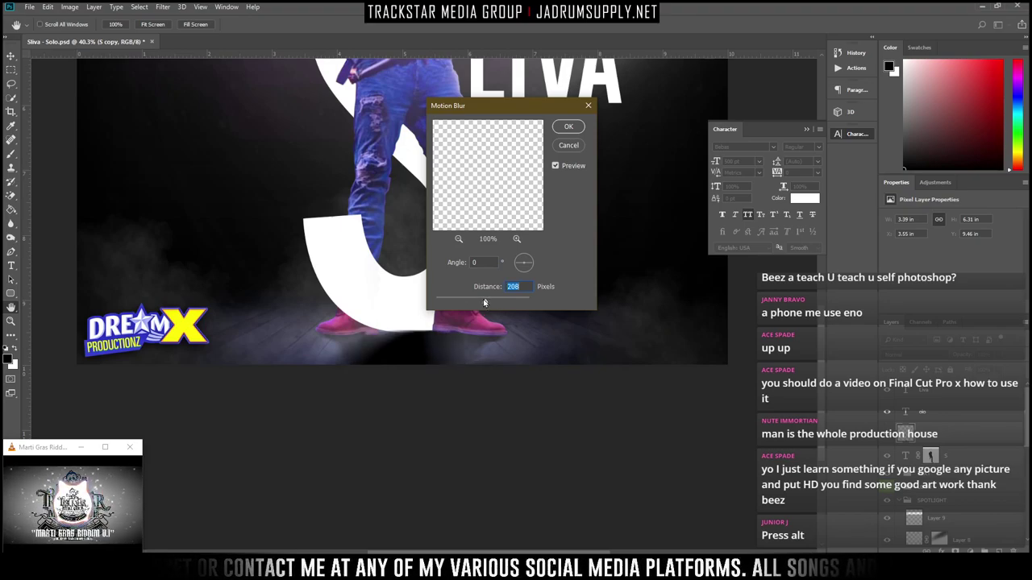
{"action": "left_click", "coordinate": [568, 126]}
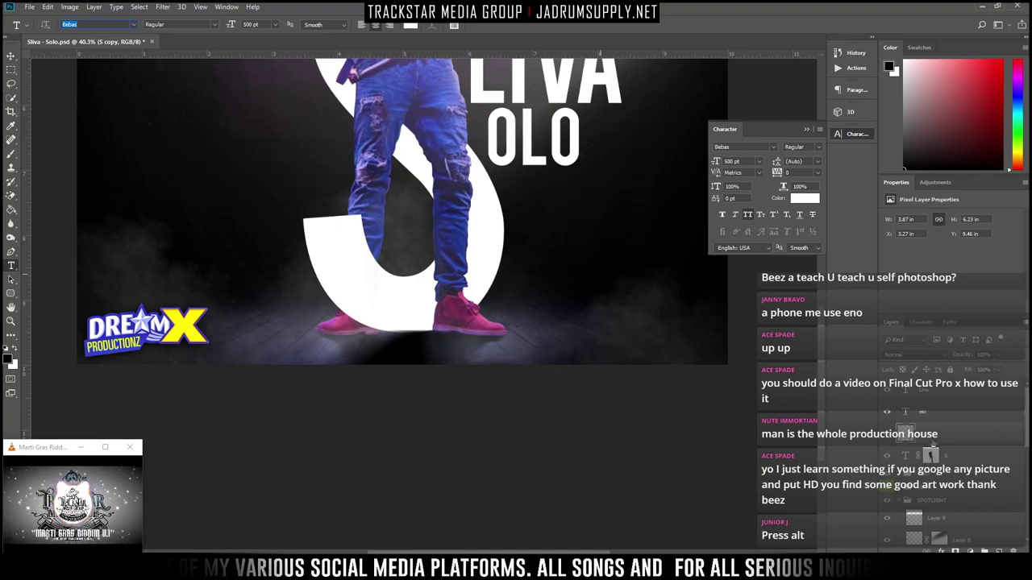
Add a layer mask to the blurred S copy and fade the shadow with a black brush at 15% opacity
{"action": "left_click", "coordinate": [955, 551]}
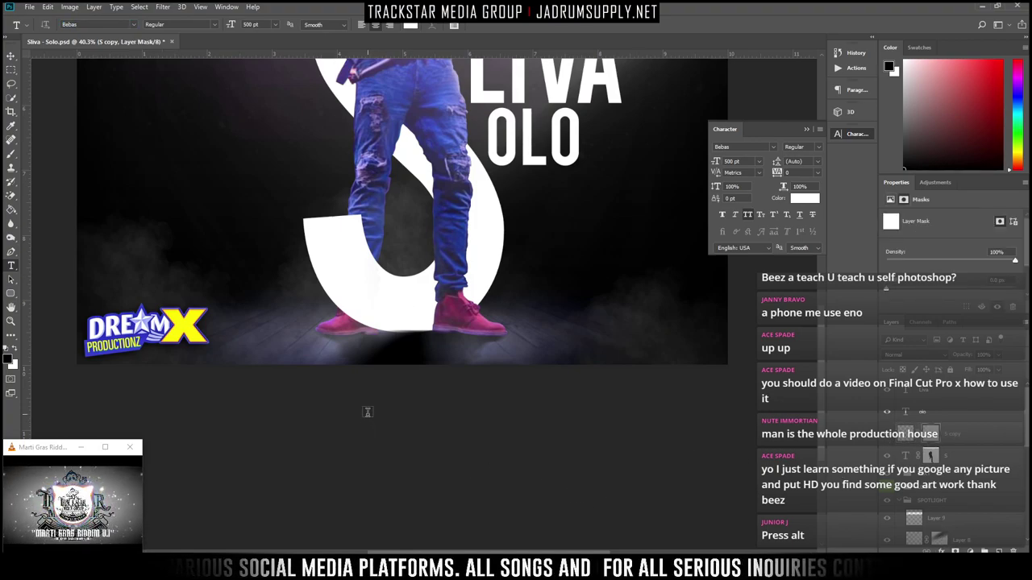
{"action": "right_click", "coordinate": [398, 253]}
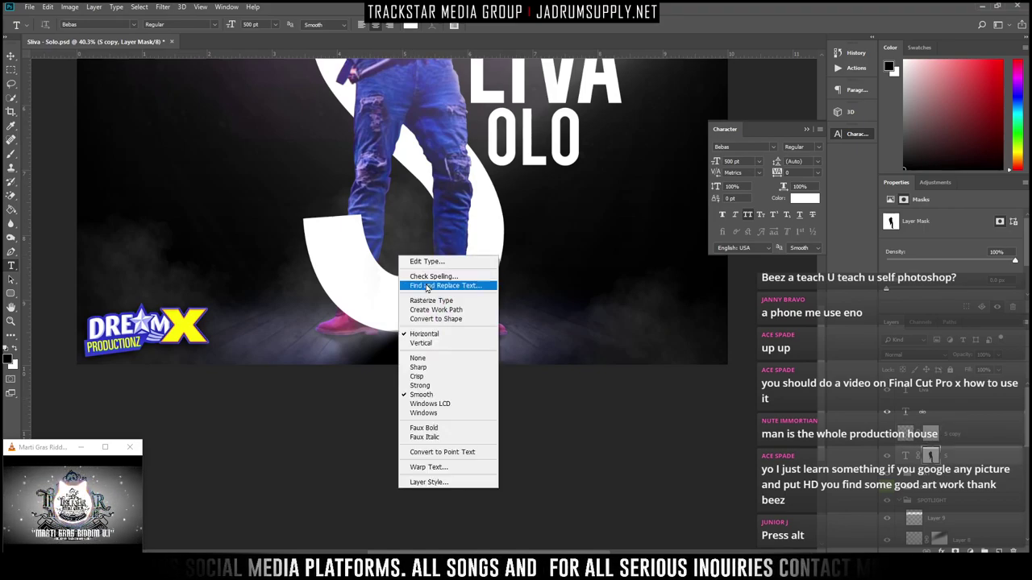
{"action": "right_click", "coordinate": [327, 187]}
{"action": "left_click", "coordinate": [317, 157]}
{"action": "key", "text": "b"}
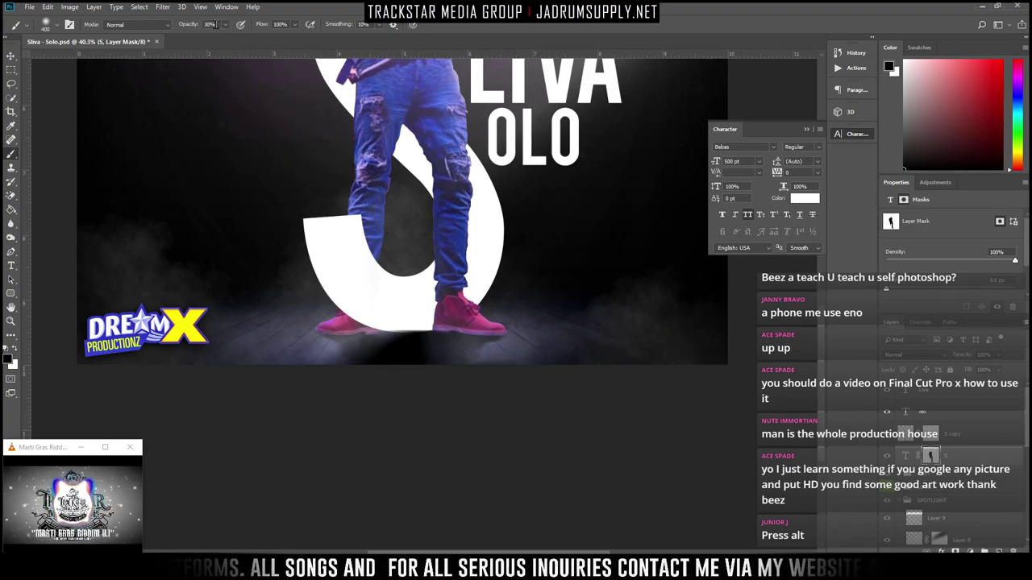
{"action": "type", "text": "15"}
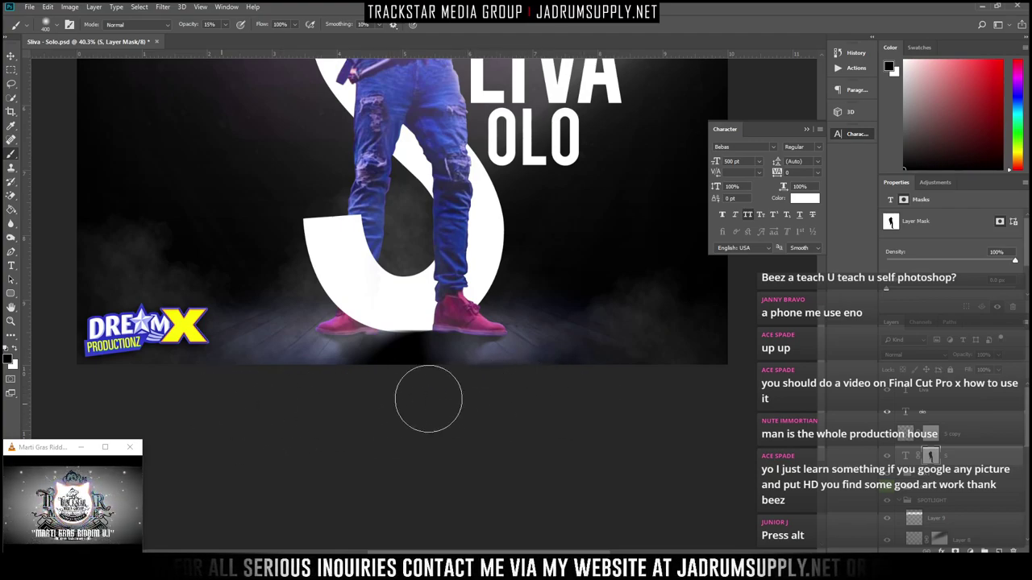
{"action": "scroll", "coordinate": [505, 375], "scroll_direction": "up", "scroll_amount": 5}
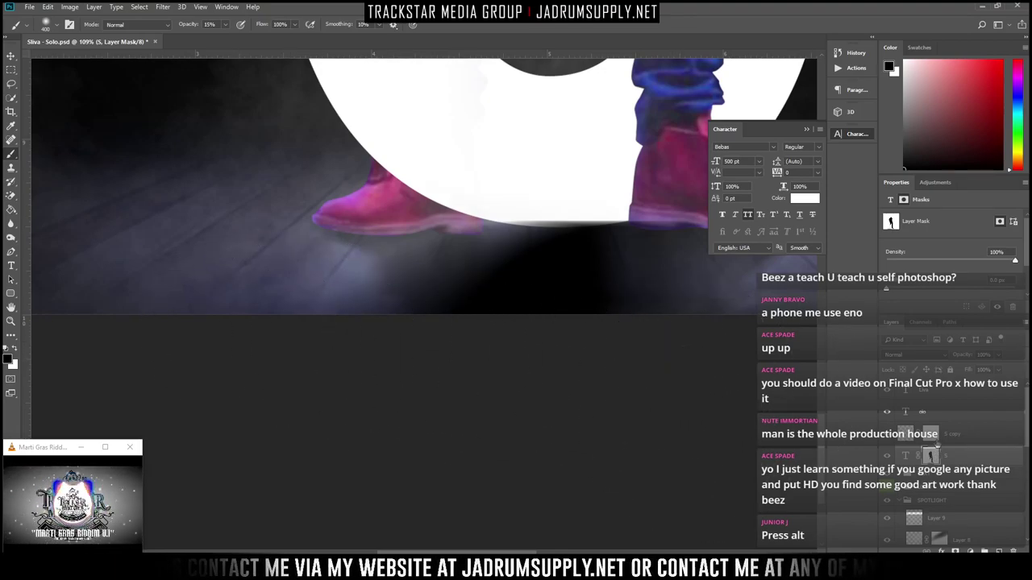
{"action": "left_click", "coordinate": [931, 437]}
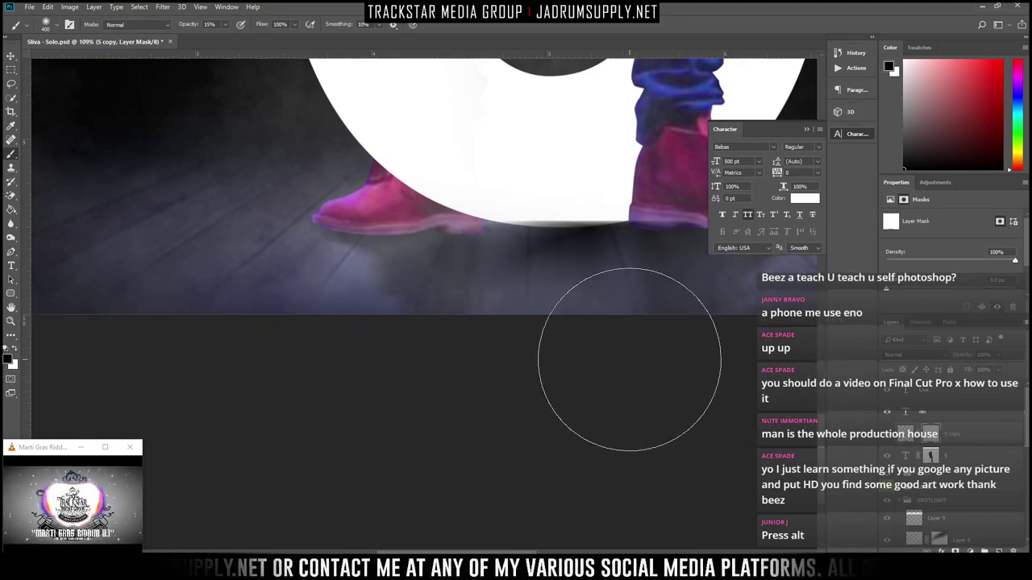
Move the faded shadow layer below the S layer so it falls behind the letter's base
{"action": "left_click", "coordinate": [905, 433]}
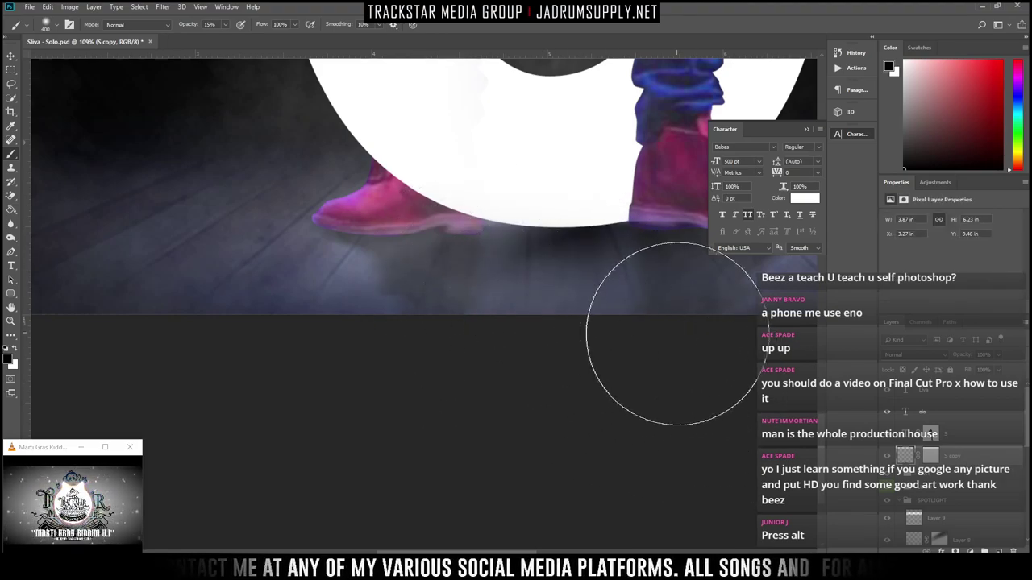
{"action": "scroll", "coordinate": [359, 357], "scroll_direction": "down", "scroll_amount": 5}
{"action": "scroll", "coordinate": [559, 352], "scroll_direction": "down", "scroll_amount": 4}
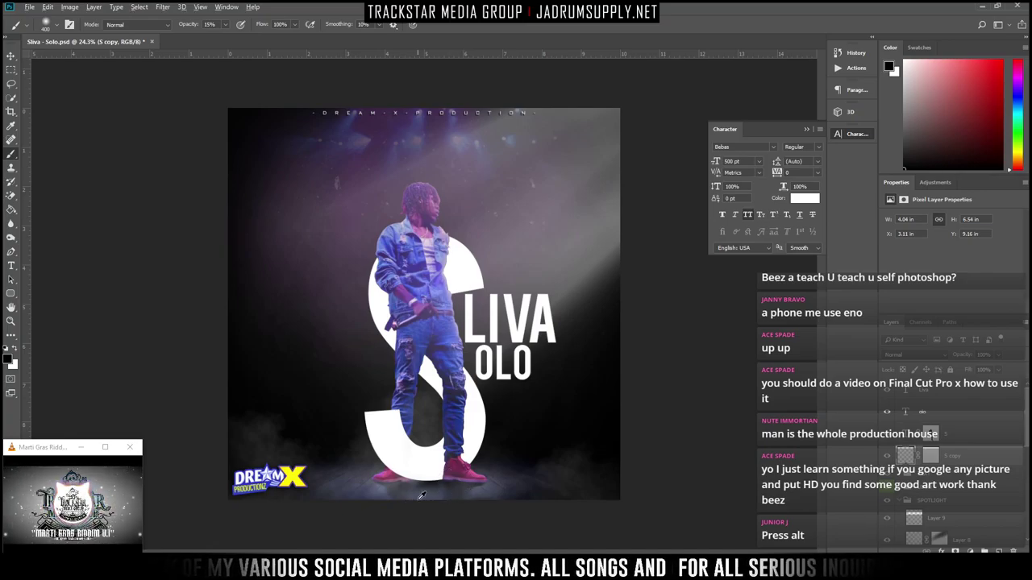
Extend the faded S copy shadow with a 400 px black brush at 15% opacity across the floor below the artist's rear shoe
{"action": "scroll", "coordinate": [420, 495], "scroll_direction": "up", "scroll_amount": 12}
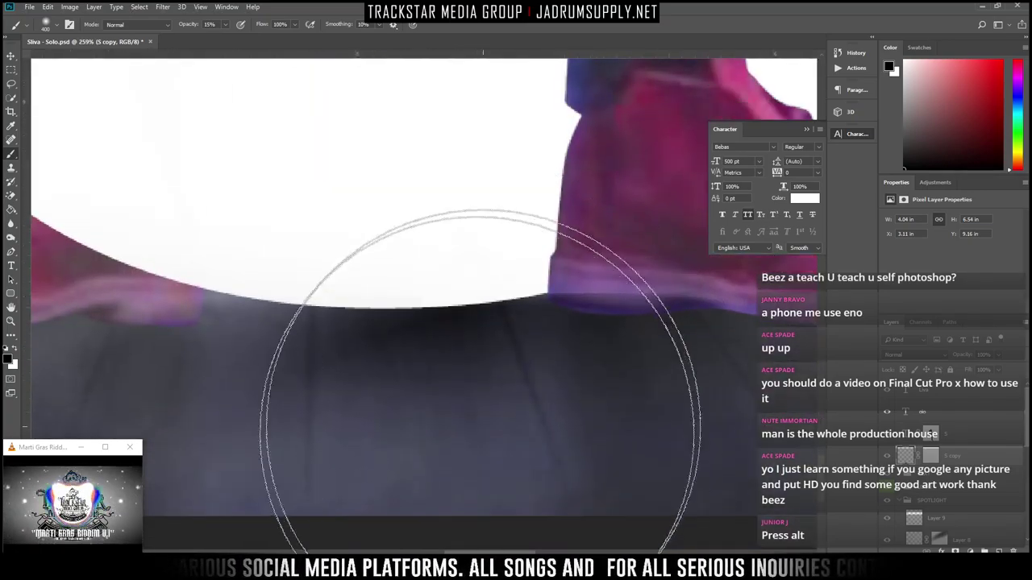
{"action": "scroll", "coordinate": [481, 435], "scroll_direction": "down", "scroll_amount": 6}
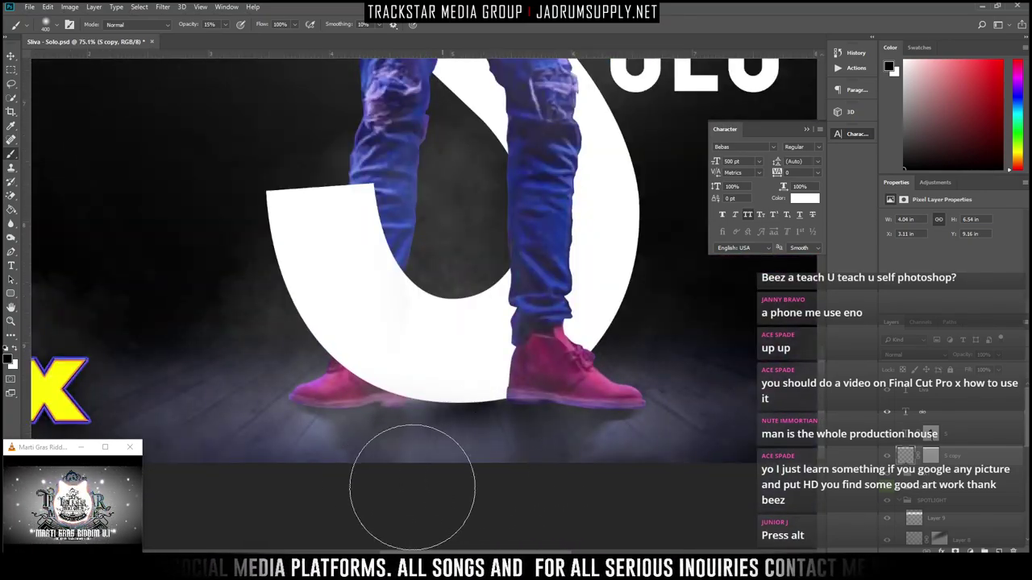
{"action": "mouse_move", "coordinate": [412, 487]}
{"action": "left_mouse_down"}
{"action": "mouse_move", "coordinate": [425, 461]}
{"action": "mouse_move", "coordinate": [230, 438]}
{"action": "mouse_move", "coordinate": [315, 461]}
{"action": "mouse_move", "coordinate": [311, 470]}
{"action": "left_mouse_up"}
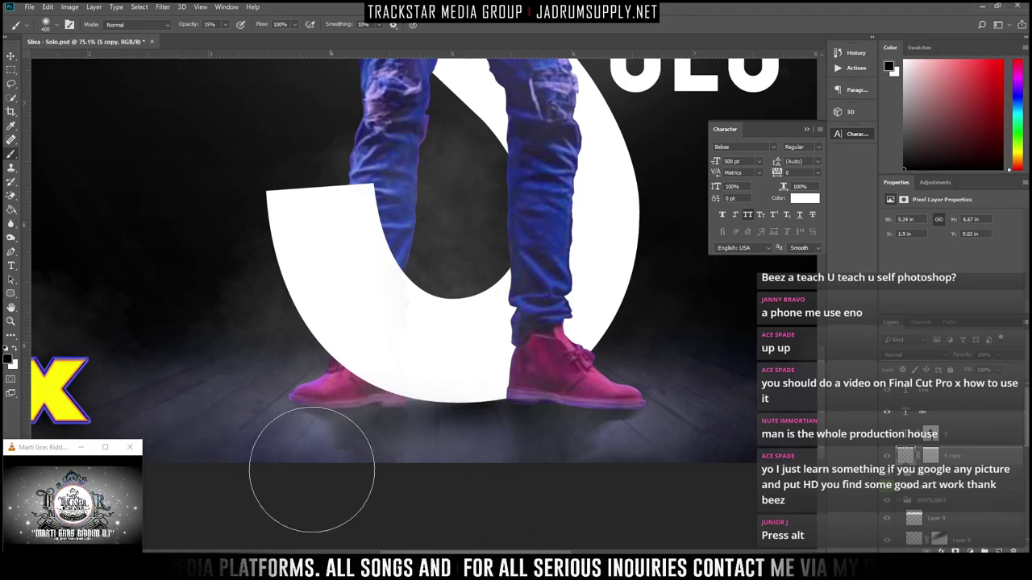
{"action": "scroll", "coordinate": [537, 410], "scroll_direction": "down", "scroll_amount": 3}
{"action": "scroll", "coordinate": [503, 392], "scroll_direction": "up", "scroll_amount": 2}
Add a new clipped layer directly above the artist's photo in the SLIVA group
{"action": "scroll", "coordinate": [969, 439], "scroll_direction": "down", "scroll_amount": 3}
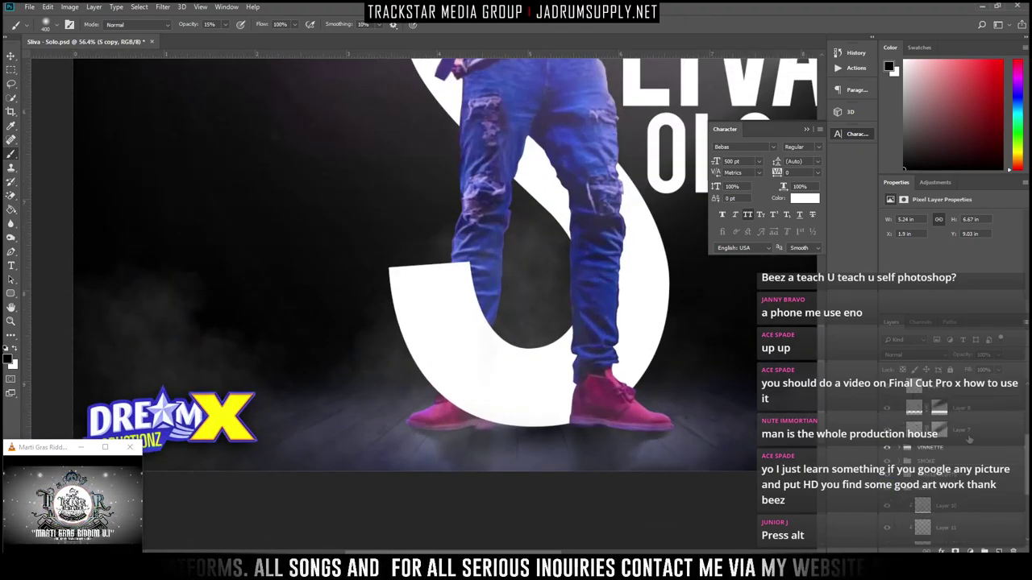
{"action": "scroll", "coordinate": [970, 440], "scroll_direction": "down", "scroll_amount": 3}
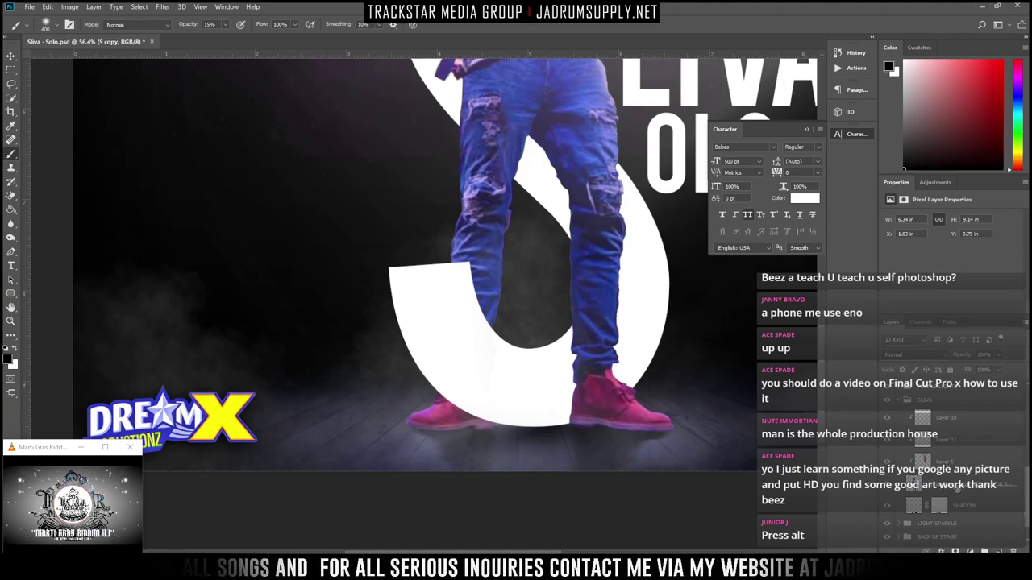
{"action": "left_click", "coordinate": [956, 488]}
{"action": "left_click", "coordinate": [998, 550]}
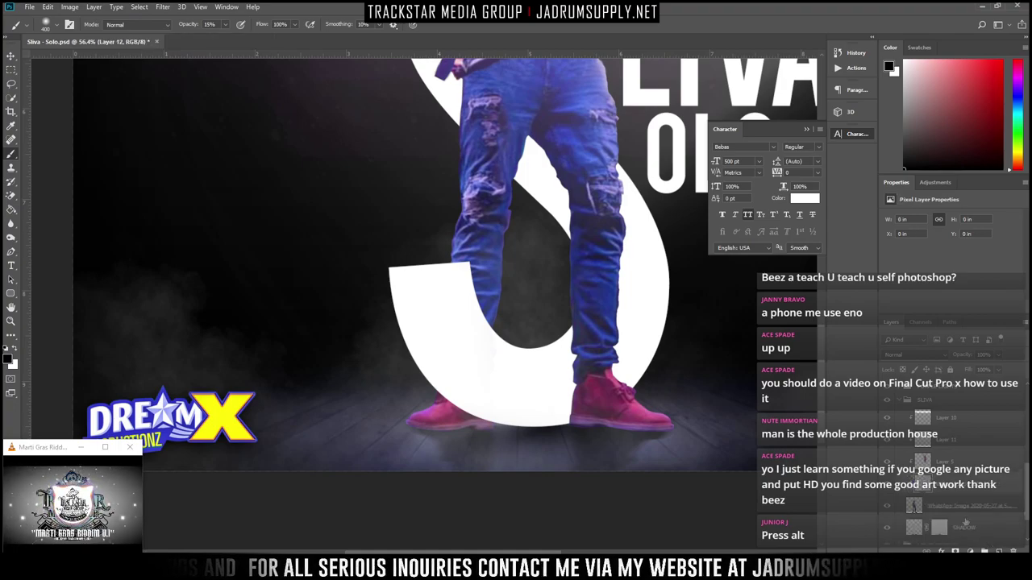
Reduce the brush to 80 px and paint soft black shading at 15% opacity along the soles of both shoes
{"action": "scroll", "coordinate": [564, 403], "scroll_direction": "up", "scroll_amount": 5}
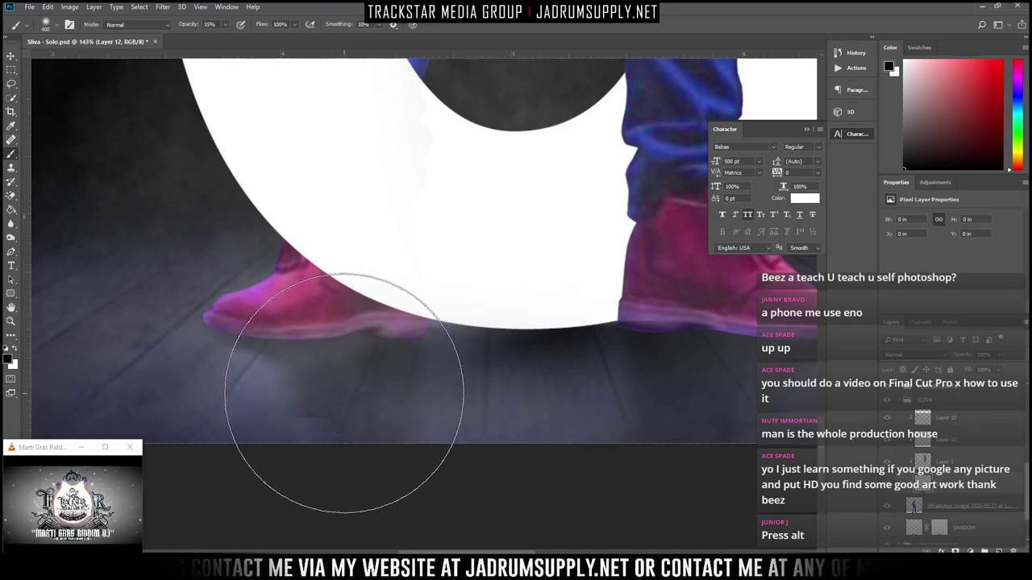
{"action": "key", "text": "bracketleft"}
{"action": "key", "text": "bracketleft"}
{"action": "key", "text": "bracketleft"}
{"action": "key", "text": "bracketleft"}
{"action": "key", "text": "bracketleft"}
{"action": "key", "text": "bracketleft"}
{"action": "key", "text": "bracketleft"}
{"action": "key", "text": "bracketleft"}
{"action": "key", "text": "bracketleft"}
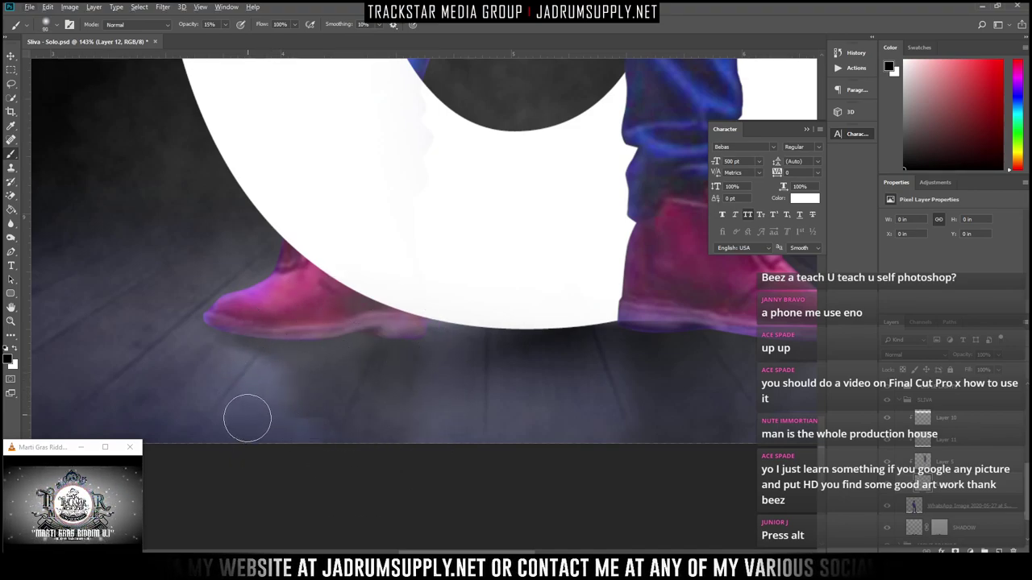
{"action": "mouse_move", "coordinate": [210, 376]}
{"action": "left_mouse_down"}
{"action": "mouse_move", "coordinate": [166, 335]}
{"action": "mouse_move", "coordinate": [259, 360]}
{"action": "mouse_move", "coordinate": [194, 349]}
{"action": "mouse_move", "coordinate": [340, 362]}
{"action": "mouse_move", "coordinate": [337, 354]}
{"action": "mouse_move", "coordinate": [376, 350]}
{"action": "mouse_move", "coordinate": [417, 361]}
{"action": "mouse_move", "coordinate": [474, 346]}
{"action": "mouse_move", "coordinate": [486, 353]}
{"action": "mouse_move", "coordinate": [175, 363]}
{"action": "mouse_move", "coordinate": [95, 346]}
{"action": "mouse_move", "coordinate": [204, 357]}
{"action": "mouse_move", "coordinate": [180, 342]}
{"action": "mouse_move", "coordinate": [306, 367]}
{"action": "mouse_move", "coordinate": [366, 349]}
{"action": "mouse_move", "coordinate": [470, 359]}
{"action": "mouse_move", "coordinate": [360, 354]}
{"action": "mouse_move", "coordinate": [615, 345]}
{"action": "left_mouse_up"}
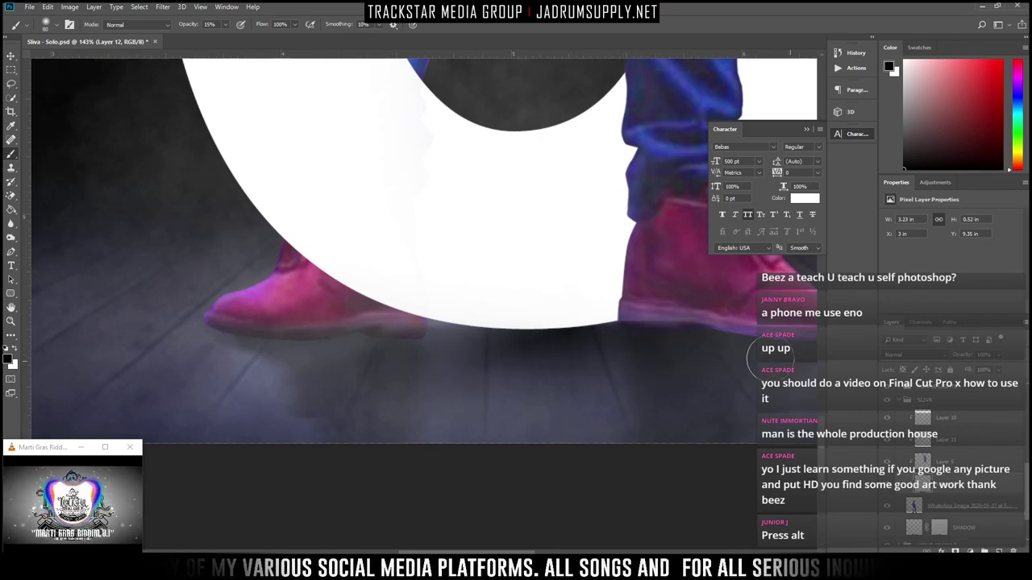
{"action": "mouse_move", "coordinate": [764, 359]}
{"action": "left_mouse_down"}
{"action": "mouse_move", "coordinate": [730, 365]}
{"action": "mouse_move", "coordinate": [614, 350]}
{"action": "mouse_move", "coordinate": [752, 356]}
{"action": "left_mouse_up"}
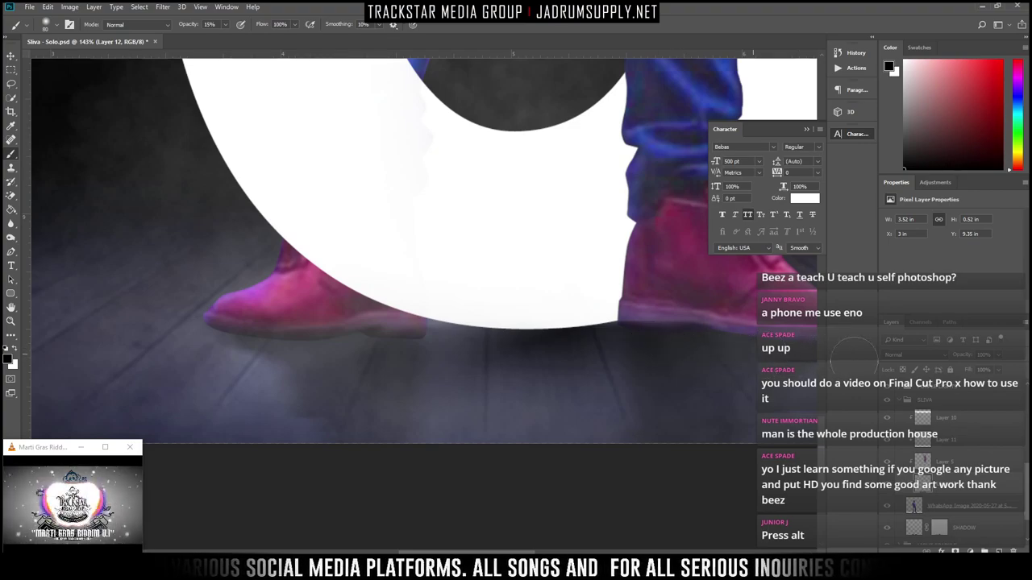
{"action": "scroll", "coordinate": [687, 381], "scroll_direction": "down", "scroll_amount": 5}
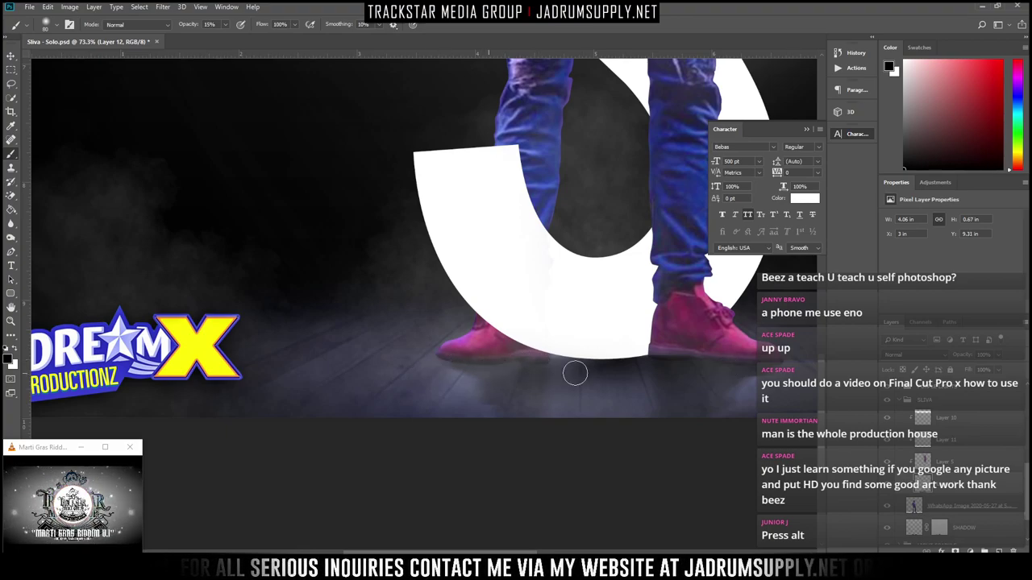
{"action": "scroll", "coordinate": [589, 394], "scroll_direction": "down", "scroll_amount": 5}
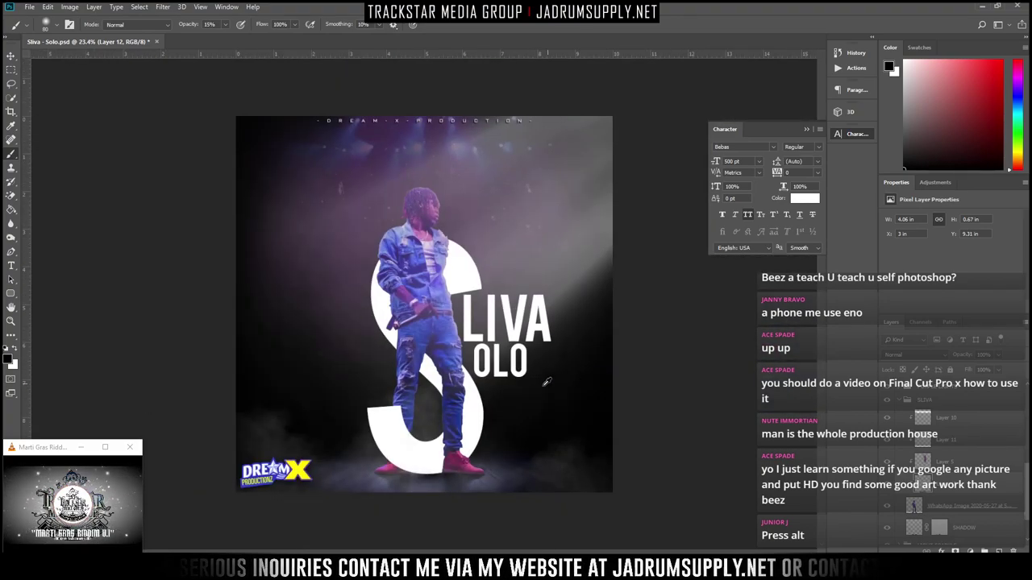
{"action": "scroll", "coordinate": [525, 385], "scroll_direction": "up", "scroll_amount": 6}
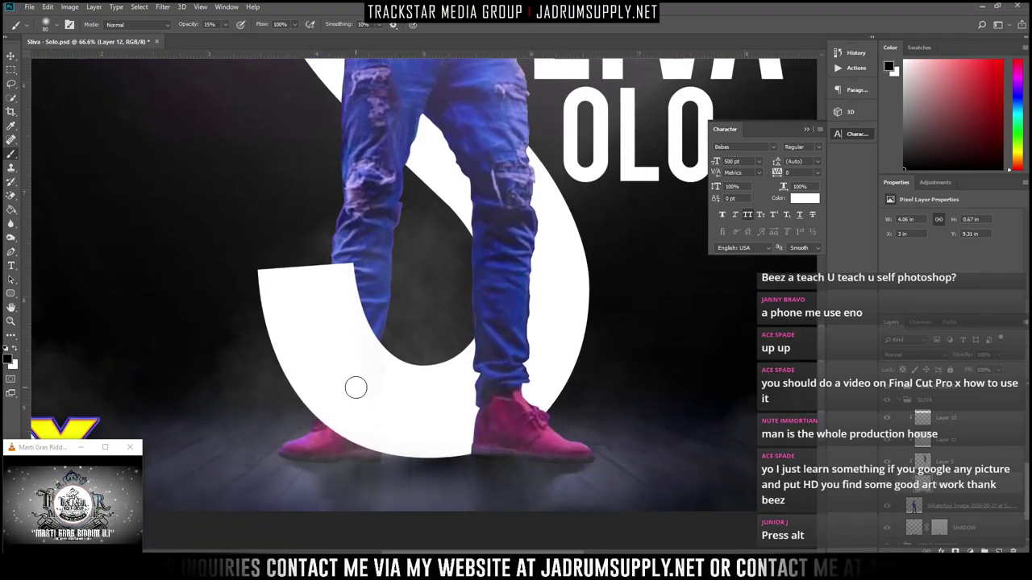
{"action": "scroll", "coordinate": [382, 418], "scroll_direction": "down", "scroll_amount": 3}
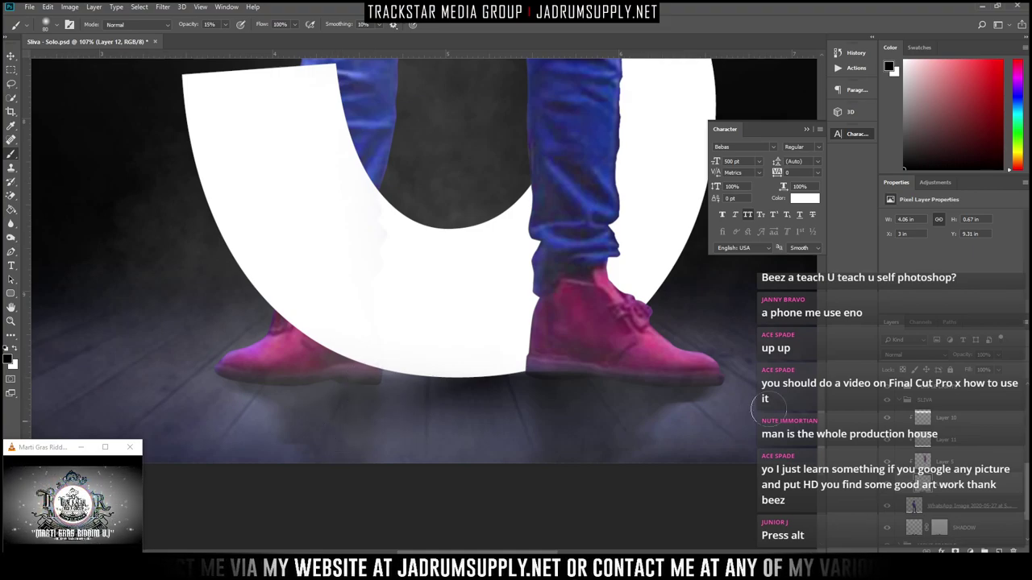
Add a new layer directly above the SHADOW layer and set the black brush to 50 px at 100% opacity
{"action": "scroll", "coordinate": [961, 500], "scroll_direction": "down", "scroll_amount": 2}
{"action": "left_click", "coordinate": [962, 488]}
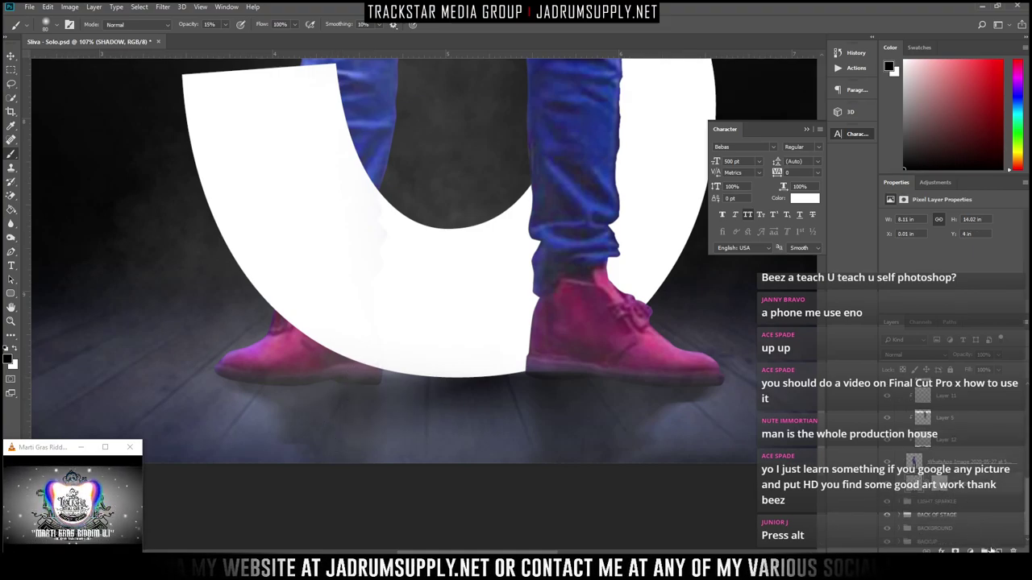
{"action": "left_click", "coordinate": [997, 551]}
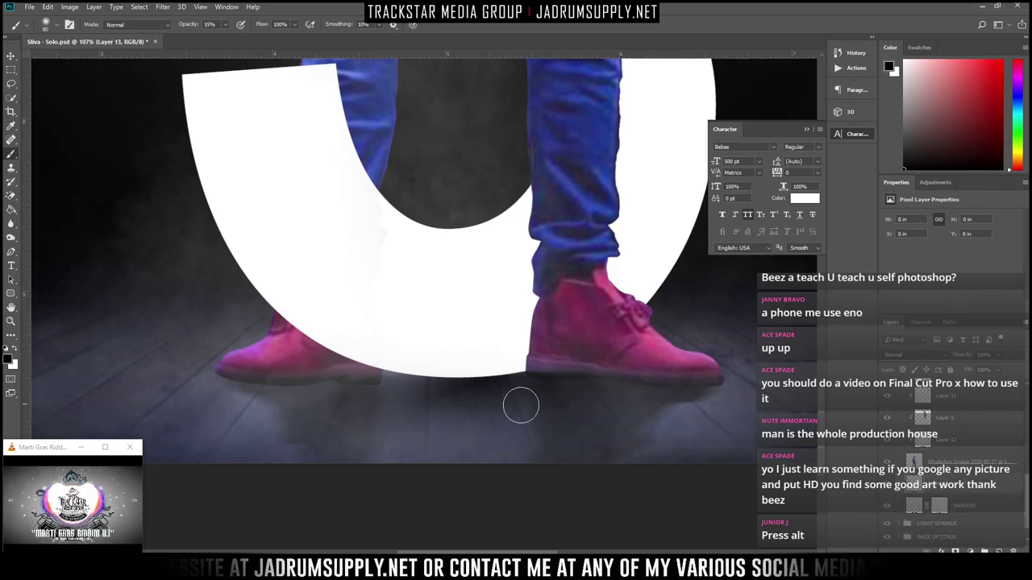
{"action": "scroll", "coordinate": [252, 383], "scroll_direction": "up", "scroll_amount": 3}
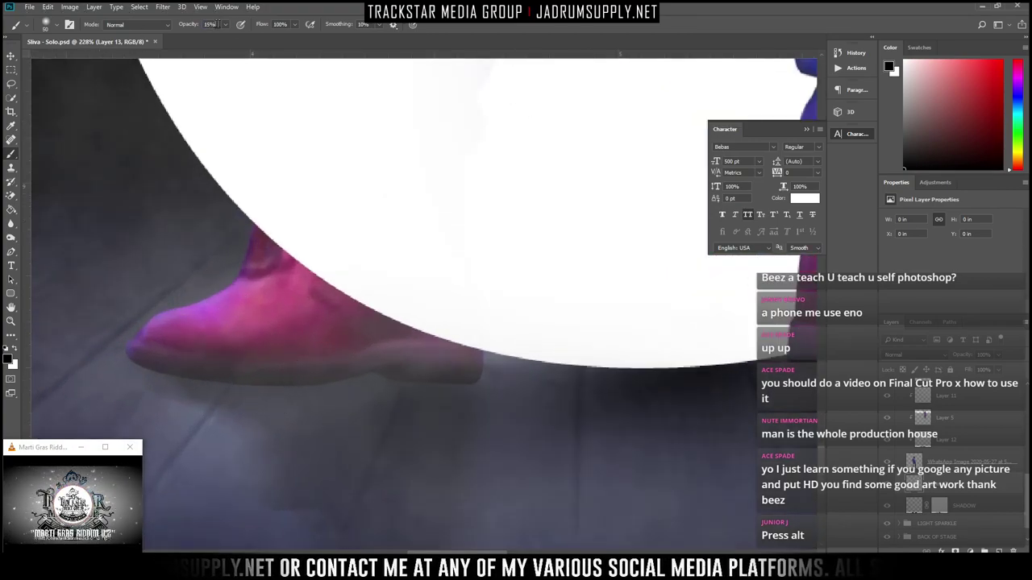
{"action": "left_click", "coordinate": [227, 25]}
{"action": "key", "text": "0"}
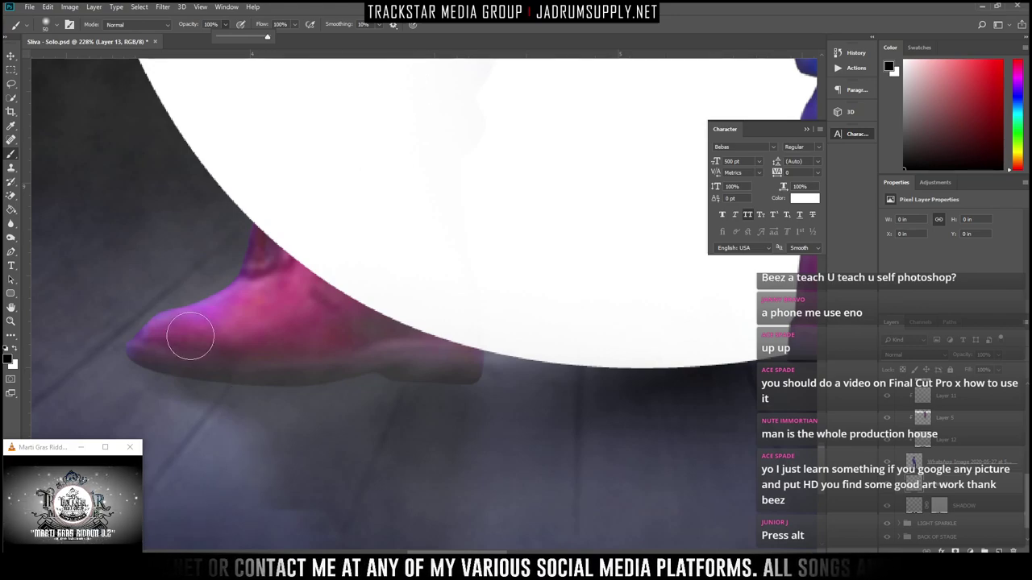
Try a full-opacity black stroke on the floor around the rear shoe's toe, and undo it
{"action": "mouse_move", "coordinate": [69, 310]}
{"action": "left_mouse_down"}
{"action": "mouse_move", "coordinate": [75, 364]}
{"action": "mouse_move", "coordinate": [103, 410]}
{"action": "mouse_move", "coordinate": [201, 444]}
{"action": "left_mouse_up"}
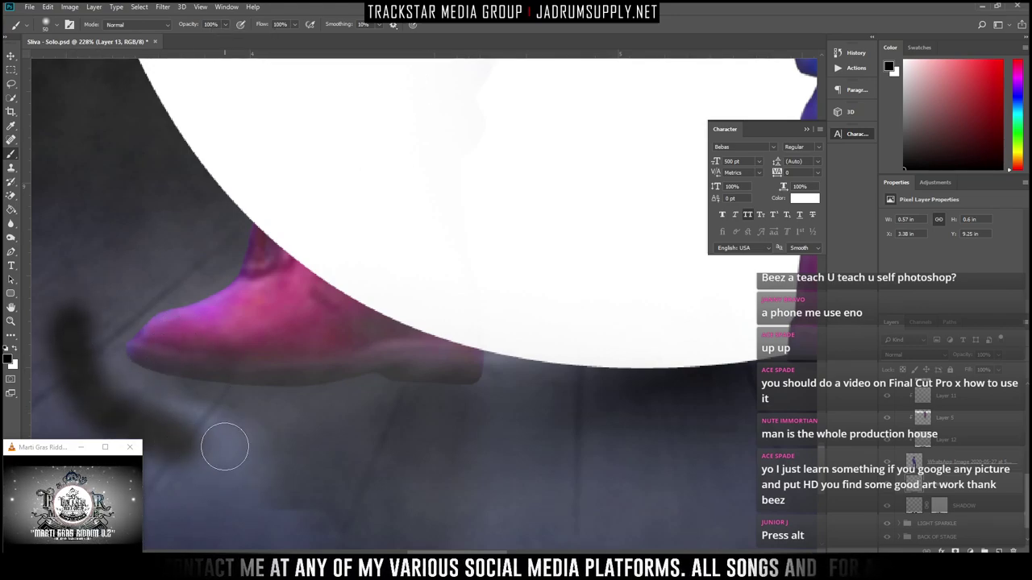
{"action": "key", "text": "ctrl+z"}
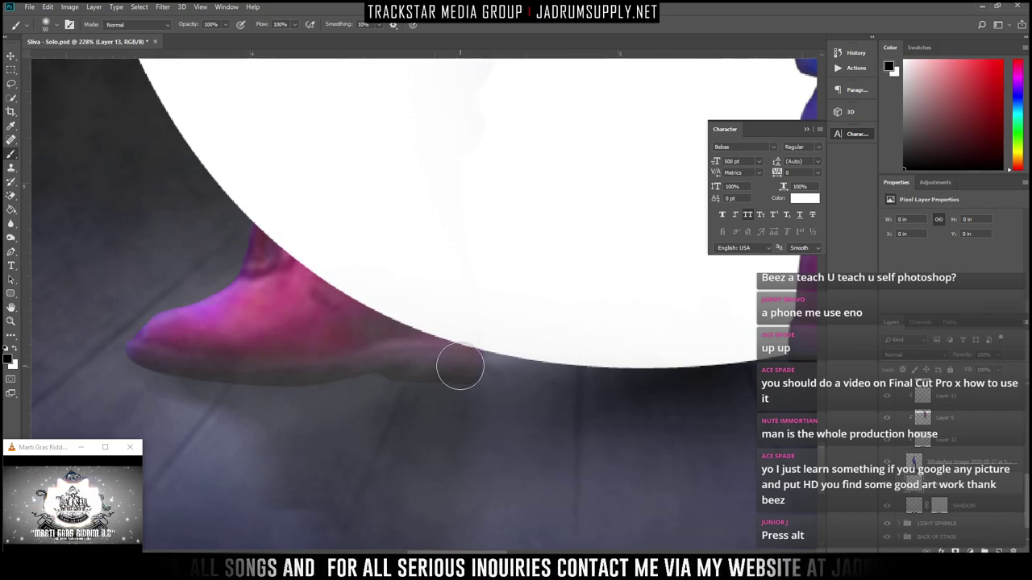
Paint a soft black contact shadow beneath the soles of both shoes with the 50 px brush
{"action": "mouse_move", "coordinate": [459, 366]}
{"action": "left_mouse_down"}
{"action": "mouse_move", "coordinate": [152, 350]}
{"action": "mouse_move", "coordinate": [315, 367]}
{"action": "mouse_move", "coordinate": [392, 355]}
{"action": "mouse_move", "coordinate": [473, 364]}
{"action": "left_mouse_up"}
{"action": "scroll", "coordinate": [570, 408], "scroll_direction": "down", "scroll_amount": 13}
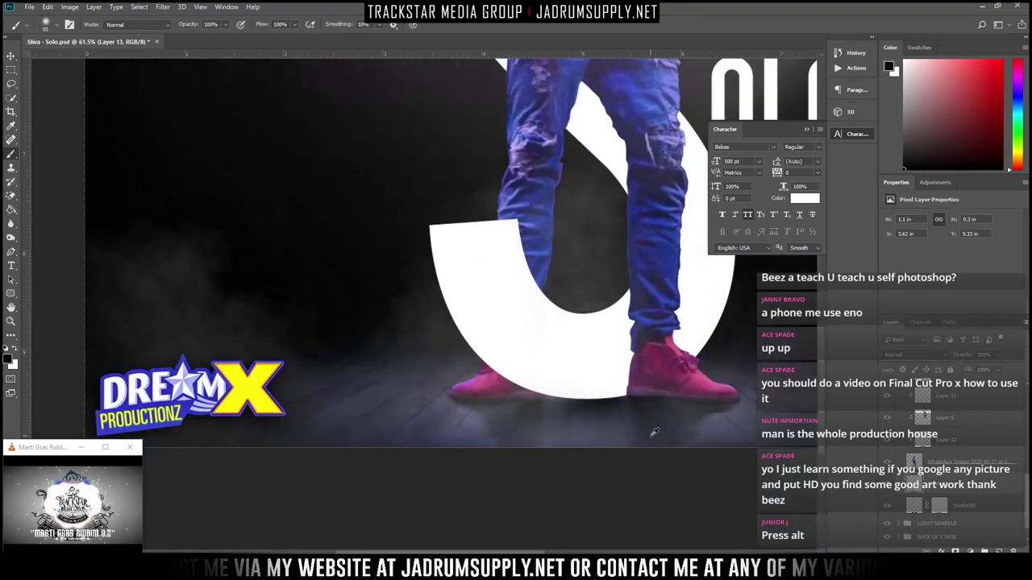
{"action": "scroll", "coordinate": [726, 442], "scroll_direction": "up", "scroll_amount": 1}
{"action": "scroll", "coordinate": [709, 423], "scroll_direction": "up", "scroll_amount": 4}
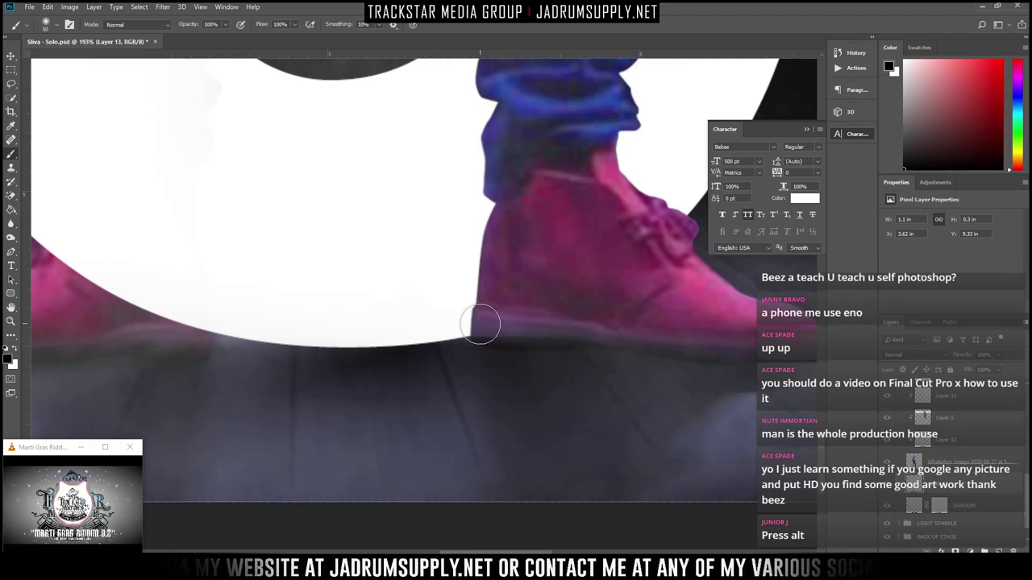
{"action": "left_click_drag", "start_coordinate": [482, 327], "coordinate": [776, 348]}
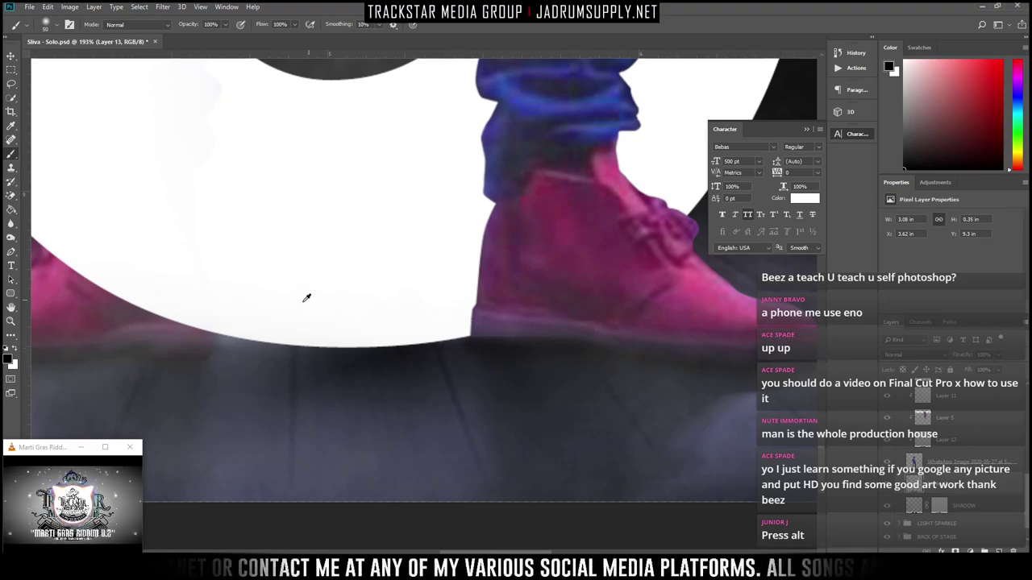
{"action": "scroll", "coordinate": [276, 312], "scroll_direction": "down", "scroll_amount": 5}
{"action": "scroll", "coordinate": [248, 340], "scroll_direction": "down", "scroll_amount": 1}
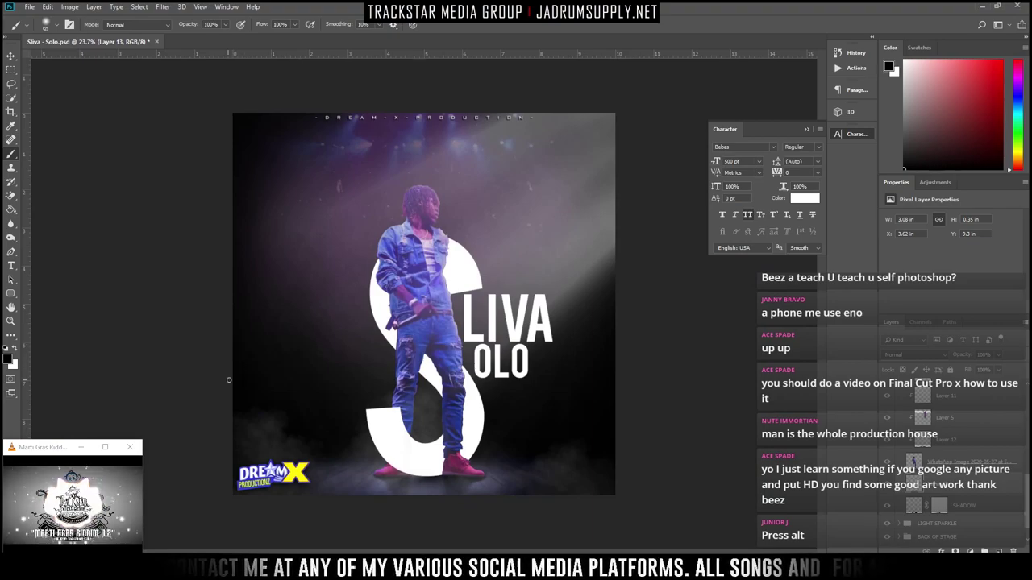
{"action": "scroll", "coordinate": [452, 390], "scroll_direction": "up", "scroll_amount": 2}
{"action": "scroll", "coordinate": [533, 404], "scroll_direction": "down", "scroll_amount": 3}
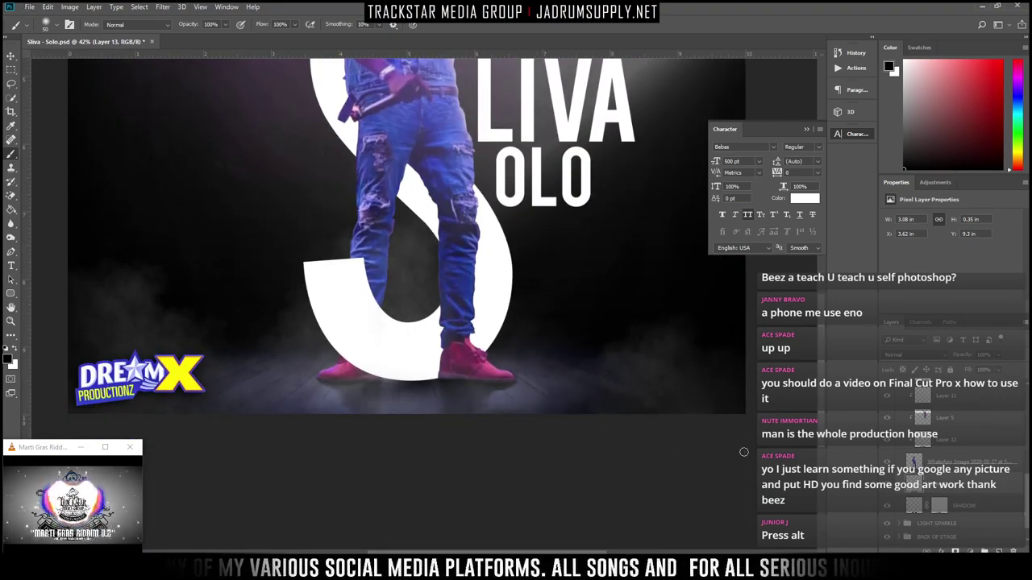
Add a mask to the shoe-shadow layer and fade the shadow around the fully visible shoe's toe with a soft 200 px brush at 20% opacity
{"action": "left_click", "coordinate": [955, 551]}
{"action": "scroll", "coordinate": [477, 377], "scroll_direction": "up", "scroll_amount": 5}
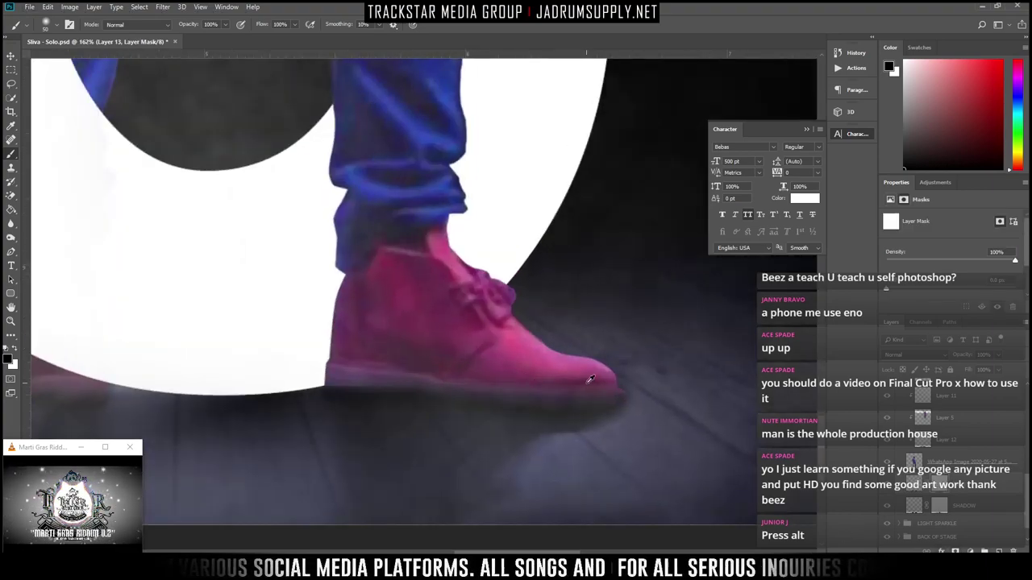
{"action": "right_click", "coordinate": [682, 392]}
{"action": "double_click", "coordinate": [574, 335]}
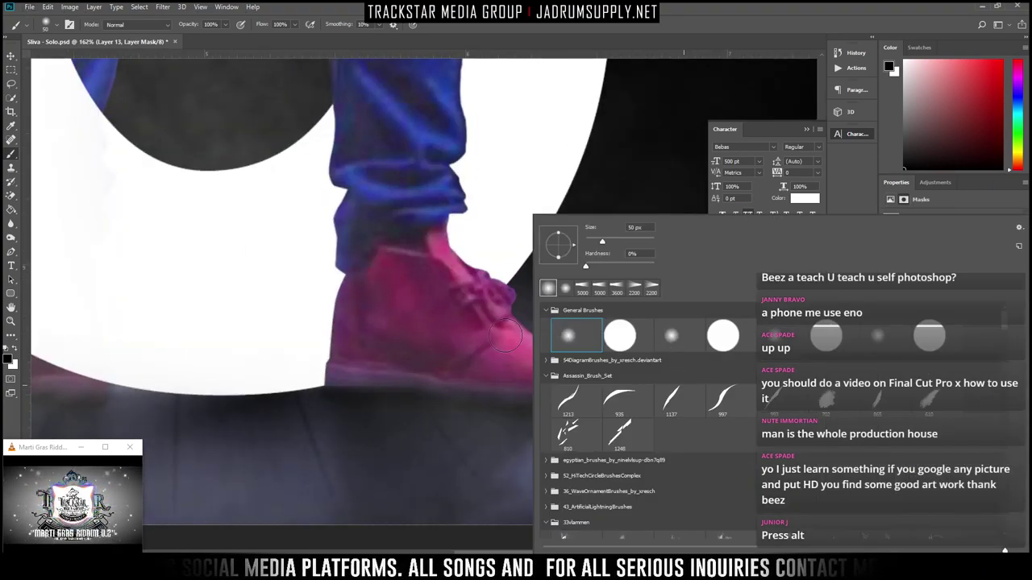
{"action": "key", "text": "bracketright"}
{"action": "key", "text": "bracketright"}
{"action": "key", "text": "bracketright"}
{"action": "key", "text": "bracketright"}
{"action": "key", "text": "bracketright"}
{"action": "key", "text": "bracketright"}
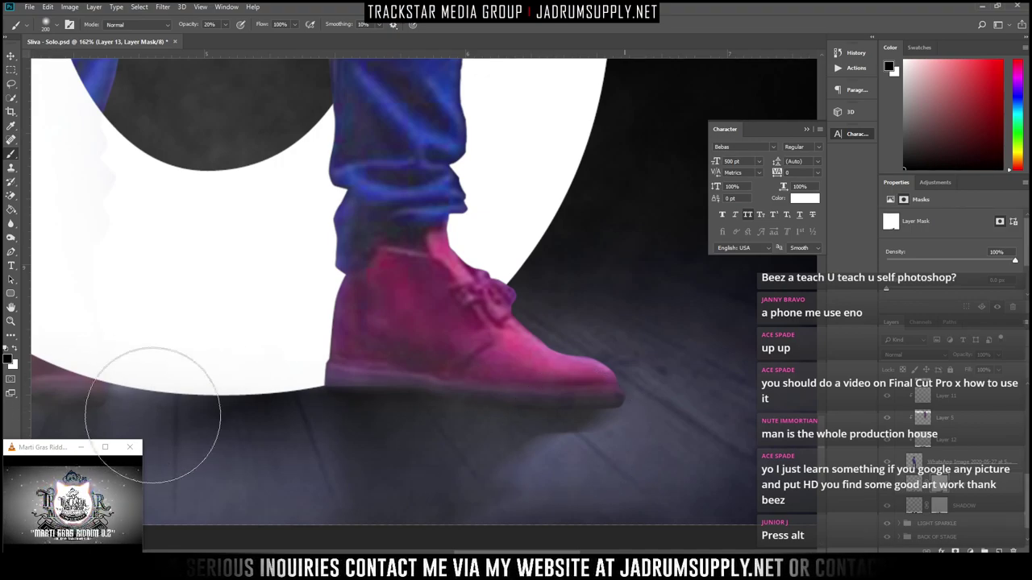
Fade the shadow around the toe of the shoe behind the S by painting black on the layer mask
{"action": "scroll", "coordinate": [227, 363], "scroll_direction": "down", "scroll_amount": 1}
{"action": "scroll", "coordinate": [226, 363], "scroll_direction": "down", "scroll_amount": 6}
{"action": "scroll", "coordinate": [109, 378], "scroll_direction": "up", "scroll_amount": 6}
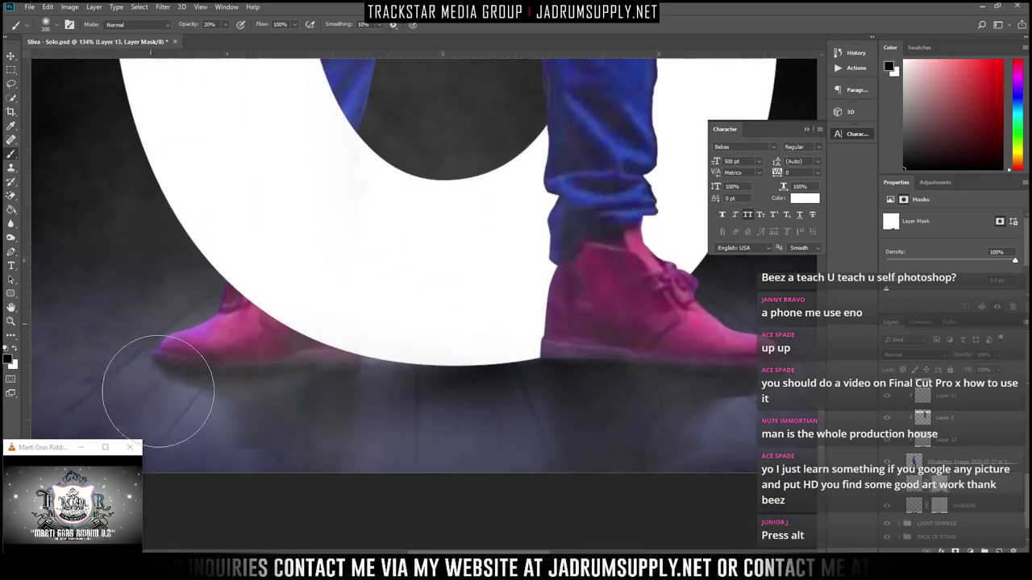
{"action": "mouse_move", "coordinate": [89, 357]}
{"action": "left_mouse_down"}
{"action": "mouse_move", "coordinate": [373, 384]}
{"action": "mouse_move", "coordinate": [158, 436]}
{"action": "left_mouse_up"}
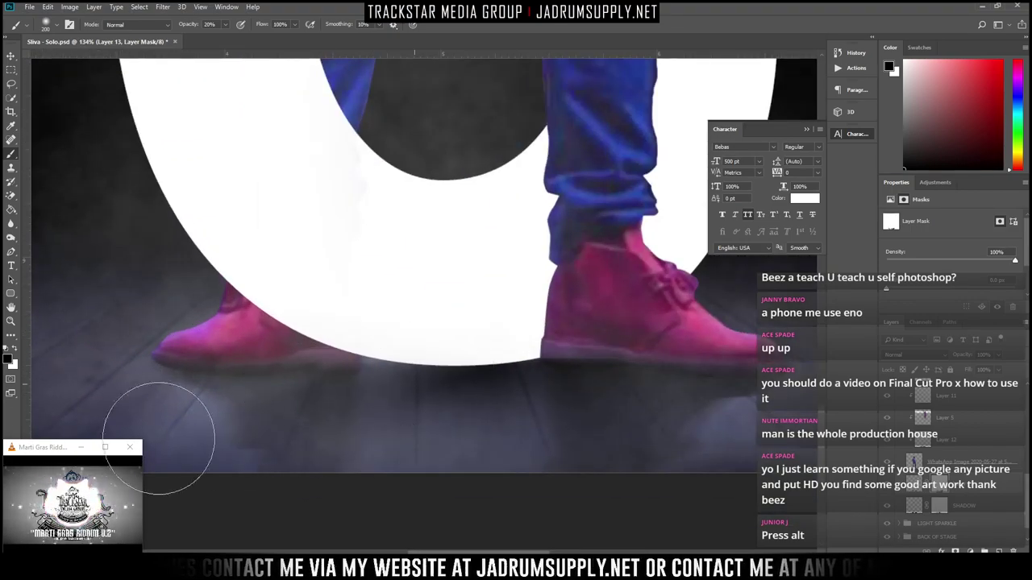
{"action": "scroll", "coordinate": [512, 299], "scroll_direction": "down", "scroll_amount": 6}
{"action": "scroll", "coordinate": [510, 300], "scroll_direction": "down", "scroll_amount": 4}
{"action": "scroll", "coordinate": [574, 391], "scroll_direction": "up", "scroll_amount": 3}
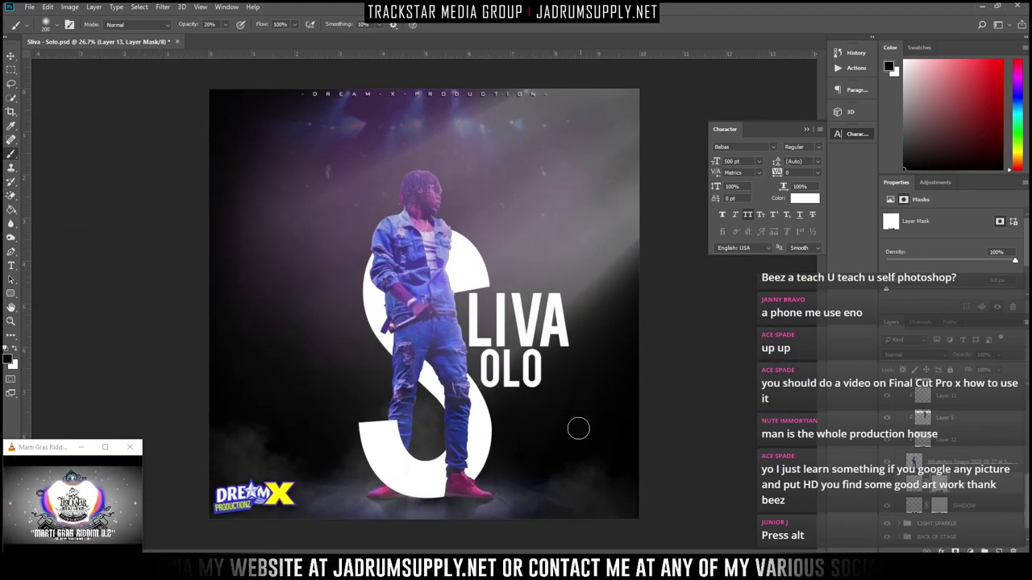
Add a new layer directly above the BACKGROUND group and name it STAGE SHADOW
{"action": "scroll", "coordinate": [932, 529], "scroll_direction": "down", "scroll_amount": 2}
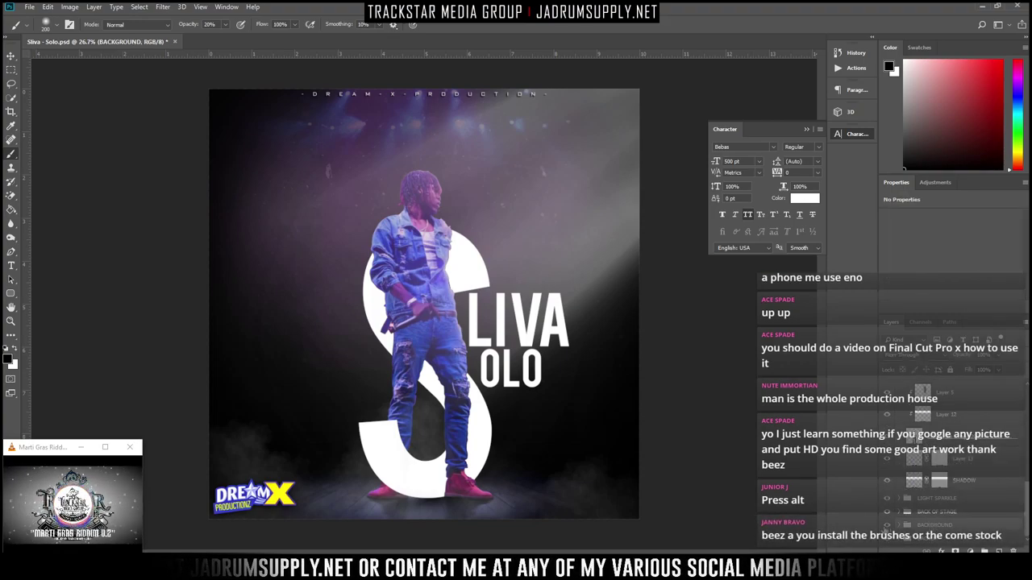
{"action": "left_click", "coordinate": [886, 526]}
{"action": "left_click", "coordinate": [887, 526]}
{"action": "left_click", "coordinate": [998, 551]}
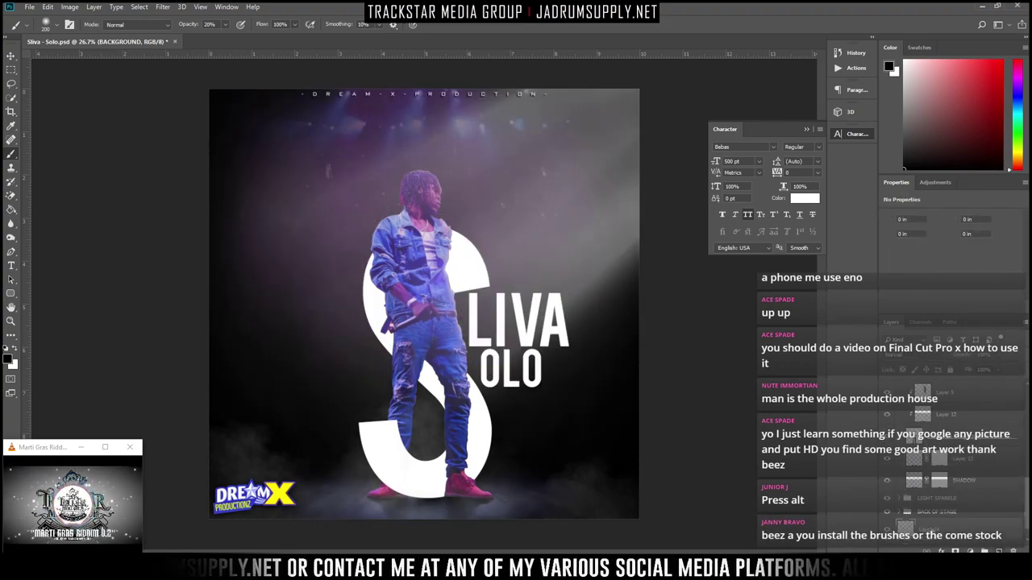
{"action": "scroll", "coordinate": [943, 523], "scroll_direction": "down", "scroll_amount": 1}
{"action": "double_click", "coordinate": [937, 509]}
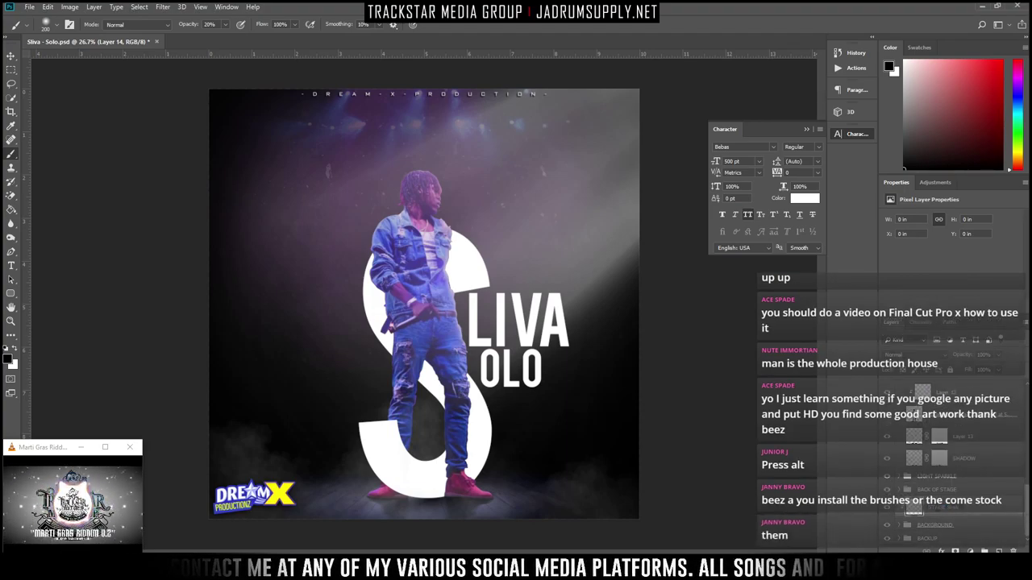
{"action": "left_click", "coordinate": [937, 510]}
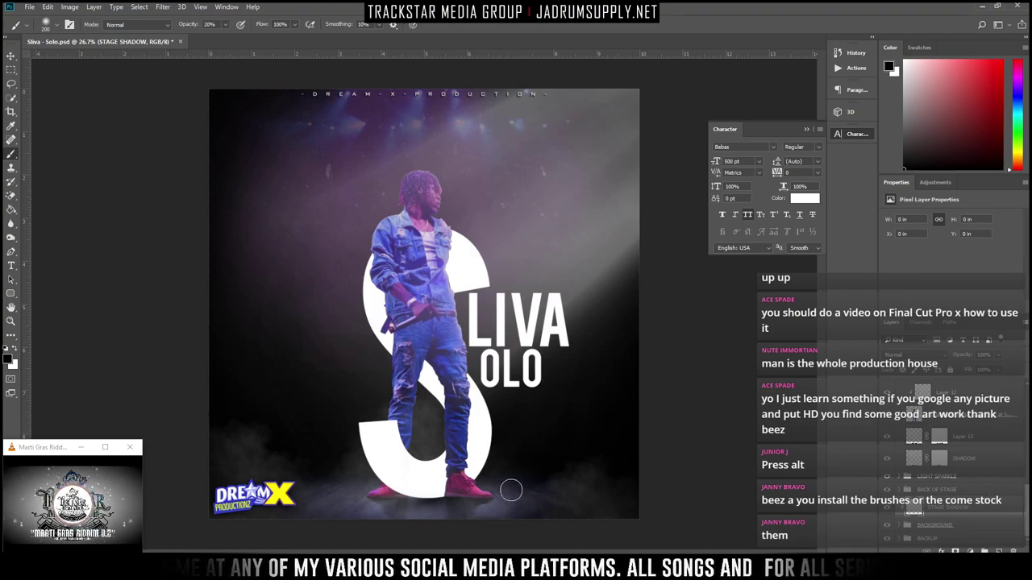
Enlarge the soft brush to 1200 px and set its opacity to 15%
{"action": "scroll", "coordinate": [451, 465], "scroll_direction": "up", "scroll_amount": 2}
{"action": "scroll", "coordinate": [448, 454], "scroll_direction": "down", "scroll_amount": 2}
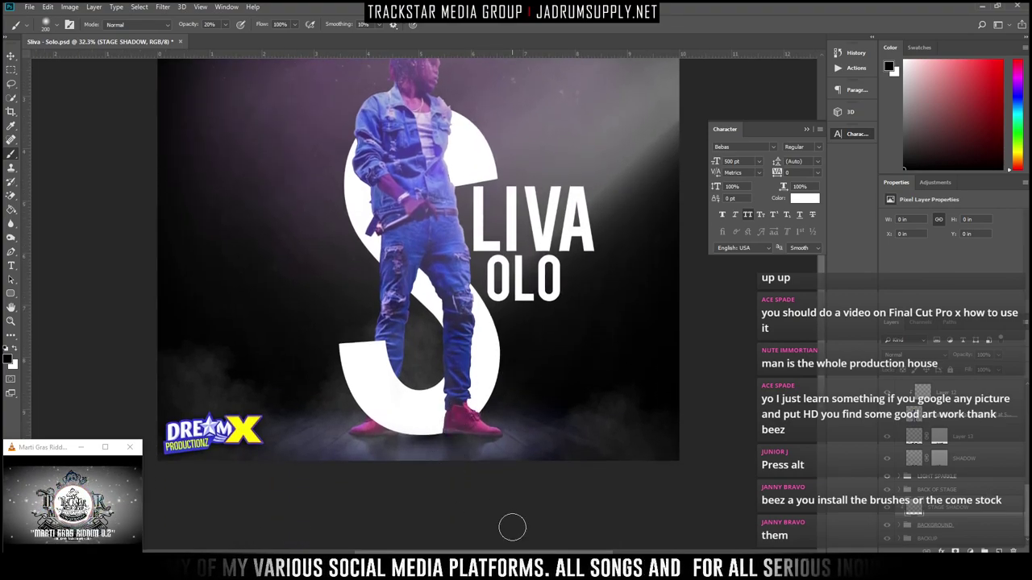
{"action": "key", "text": "bracketright"}
{"action": "key", "text": "bracketright"}
{"action": "key", "text": "bracketright"}
{"action": "key", "text": "bracketright"}
{"action": "key", "text": "bracketright"}
{"action": "key", "text": "bracketright"}
{"action": "key", "text": "bracketright"}
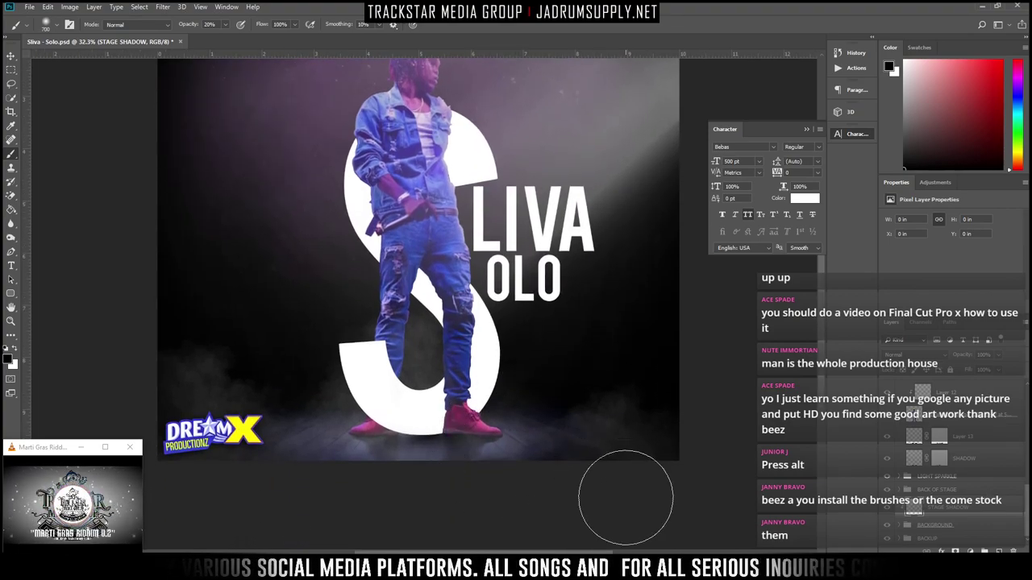
{"action": "left_click", "coordinate": [208, 24]}
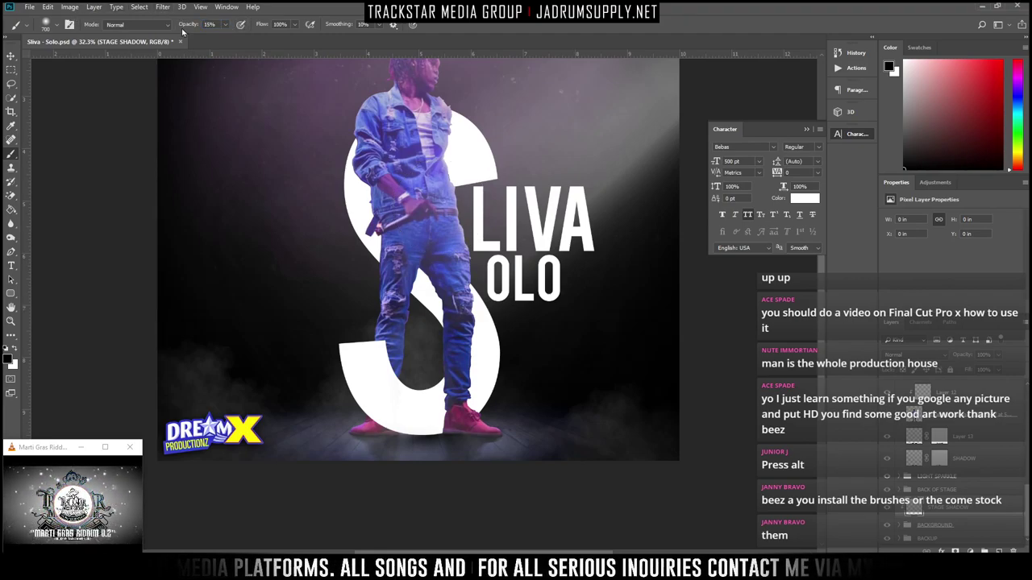
{"action": "key", "text": "bracketright"}
{"action": "key", "text": "bracketright"}
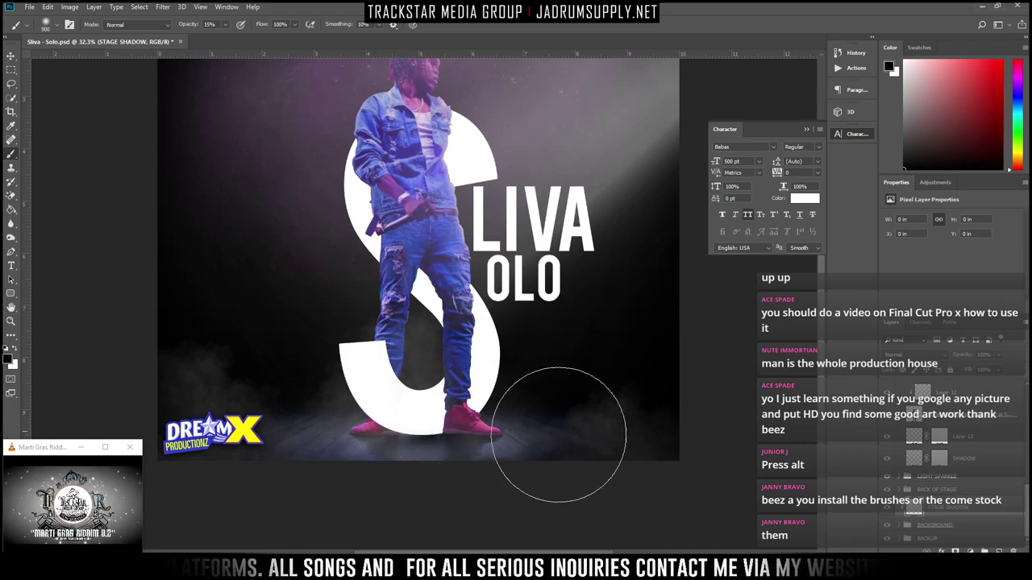
{"action": "key", "text": "bracketright"}
{"action": "key", "text": "bracketright"}
Paint soft black shading across the full width of the stage floor on the STAGE SHADOW layer
{"action": "left_click_drag", "start_coordinate": [687, 439], "coordinate": [125, 465]}
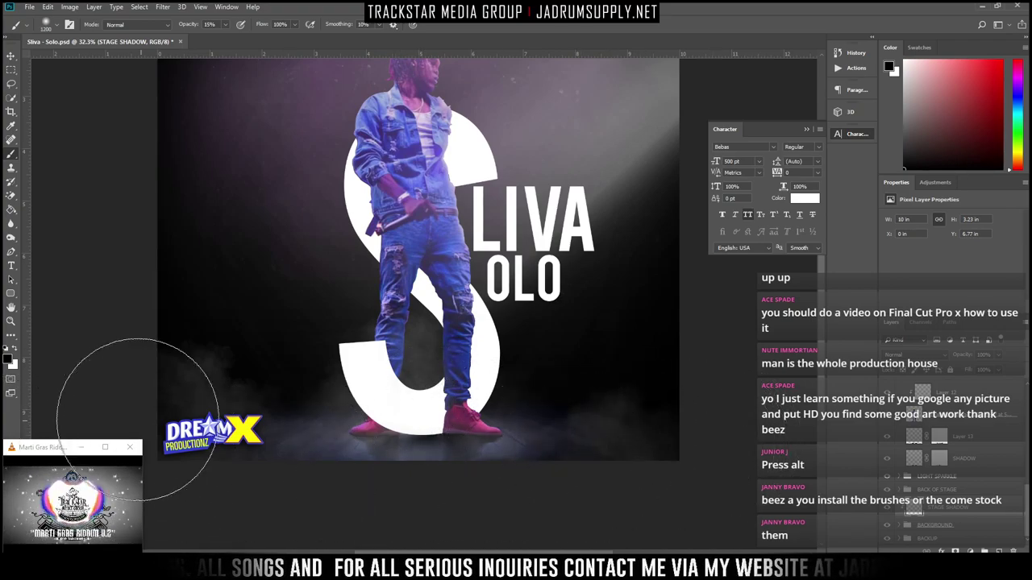
{"action": "mouse_move", "coordinate": [137, 420]}
{"action": "left_mouse_down"}
{"action": "mouse_move", "coordinate": [902, 411]}
{"action": "mouse_move", "coordinate": [89, 412]}
{"action": "mouse_move", "coordinate": [48, 361]}
{"action": "left_mouse_up"}
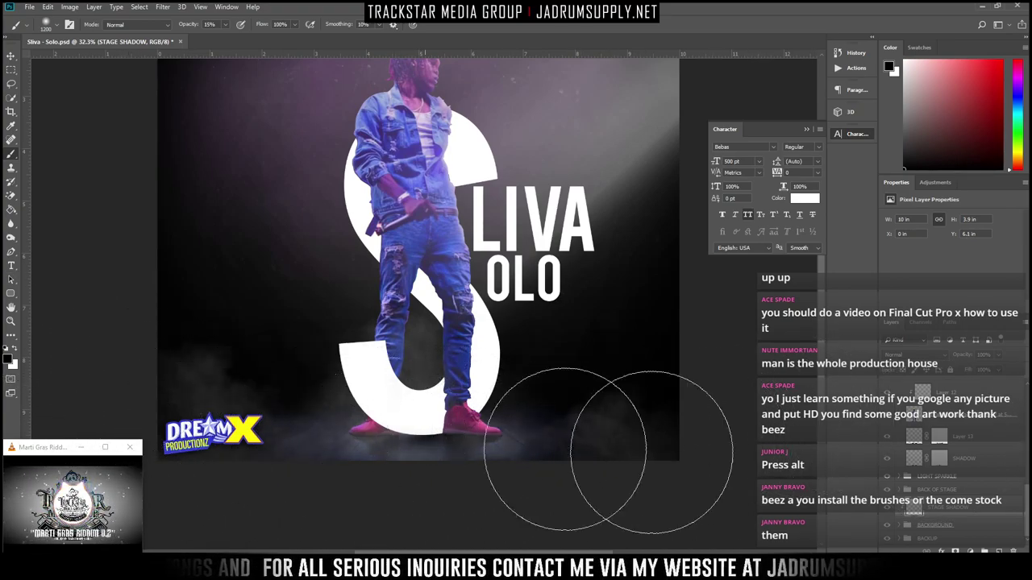
{"action": "mouse_move", "coordinate": [652, 453]}
{"action": "left_mouse_down"}
{"action": "mouse_move", "coordinate": [610, 360]}
{"action": "mouse_move", "coordinate": [516, 339]}
{"action": "left_mouse_up"}
{"action": "scroll", "coordinate": [516, 339], "scroll_direction": "down", "scroll_amount": 2}
{"action": "scroll", "coordinate": [368, 367], "scroll_direction": "up", "scroll_amount": 4}
{"action": "scroll", "coordinate": [437, 383], "scroll_direction": "down", "scroll_amount": 3}
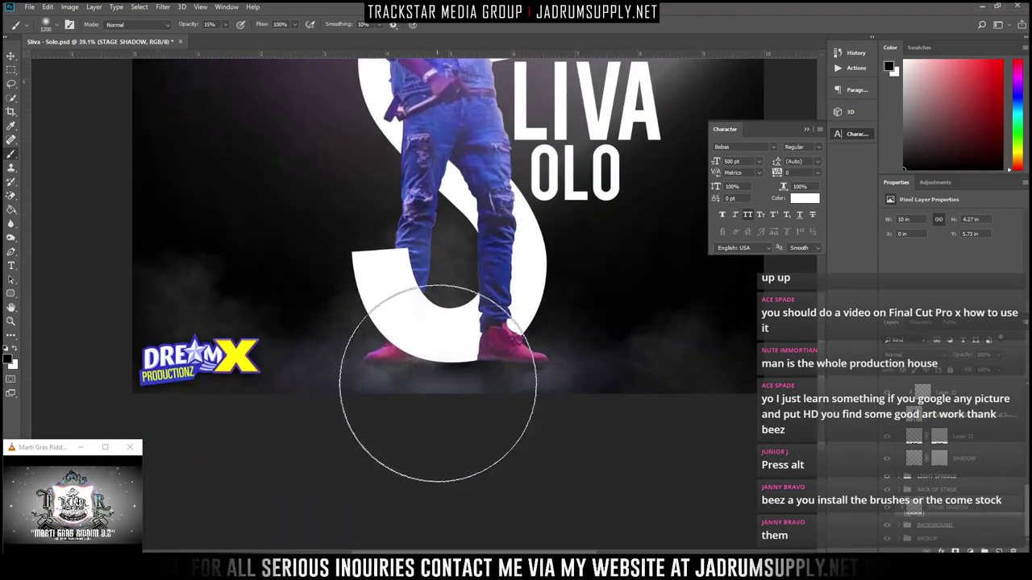
{"action": "scroll", "coordinate": [475, 376], "scroll_direction": "up", "scroll_amount": 3}
{"action": "scroll", "coordinate": [455, 314], "scroll_direction": "down", "scroll_amount": 1}
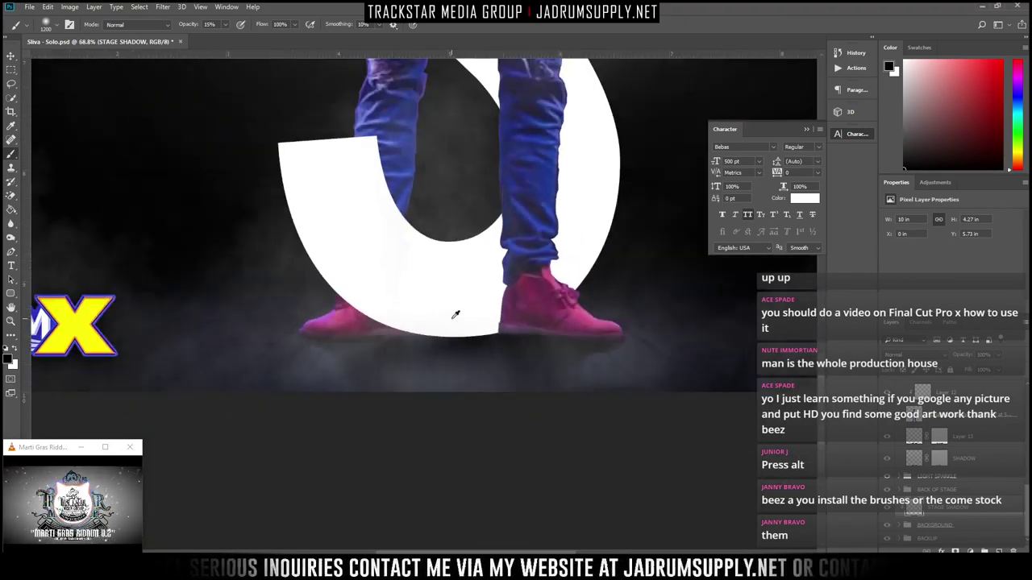
{"action": "scroll", "coordinate": [456, 314], "scroll_direction": "down", "scroll_amount": 5}
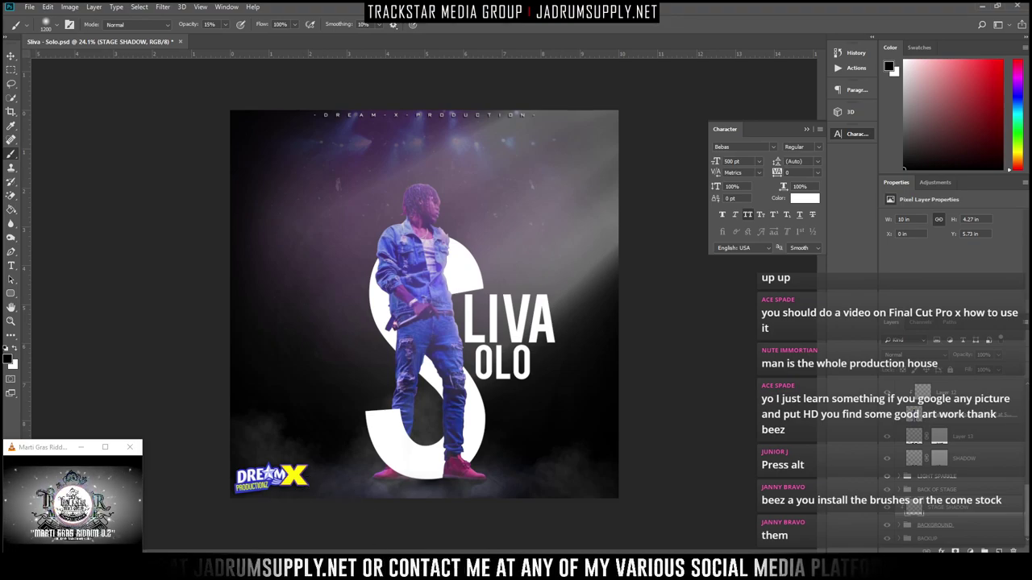
Switch to Chrome and open DeviantArt in a new tab
{"action": "mouse_move", "coordinate": [315, 570]}
{"action": "left_click", "coordinate": [349, 522]}
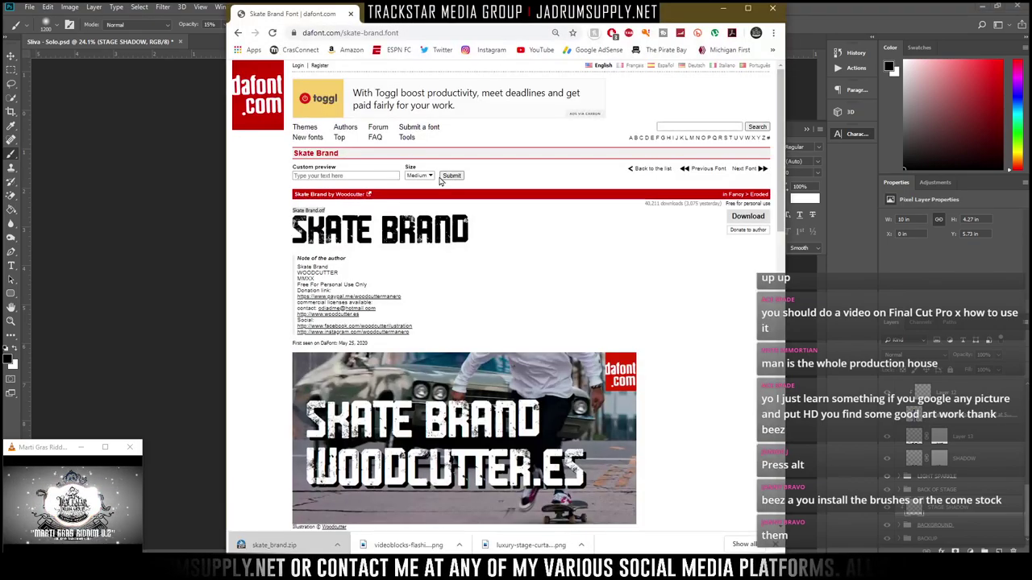
{"action": "left_click", "coordinate": [363, 20]}
{"action": "type", "text": "d"}
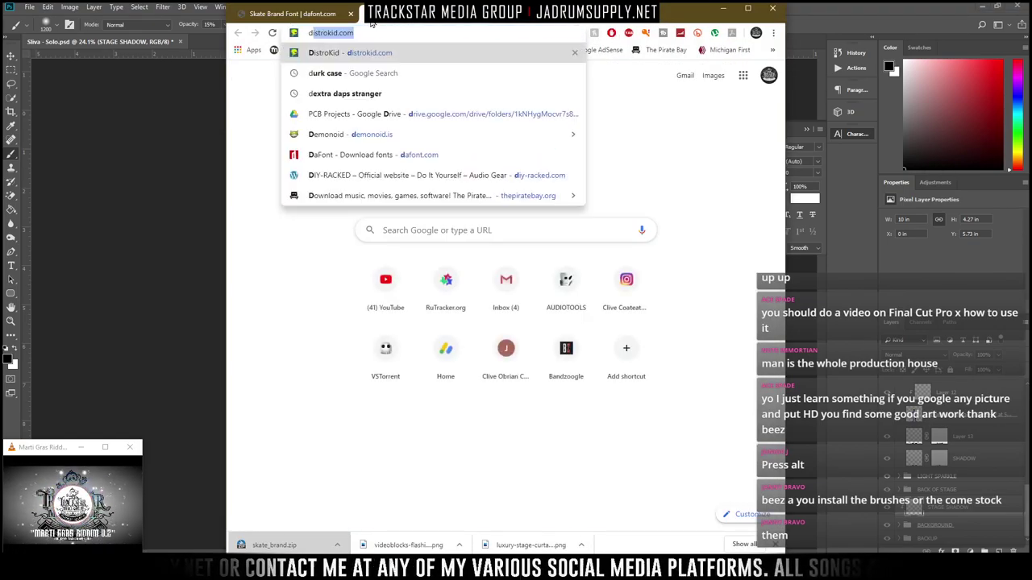
{"action": "type", "text": "eviant"}
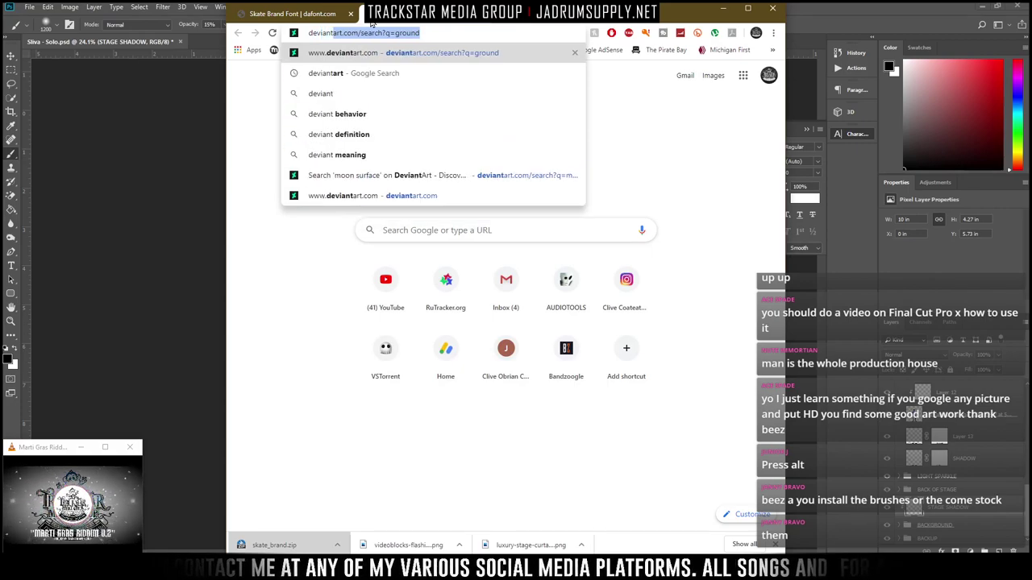
{"action": "left_click", "coordinate": [419, 56]}
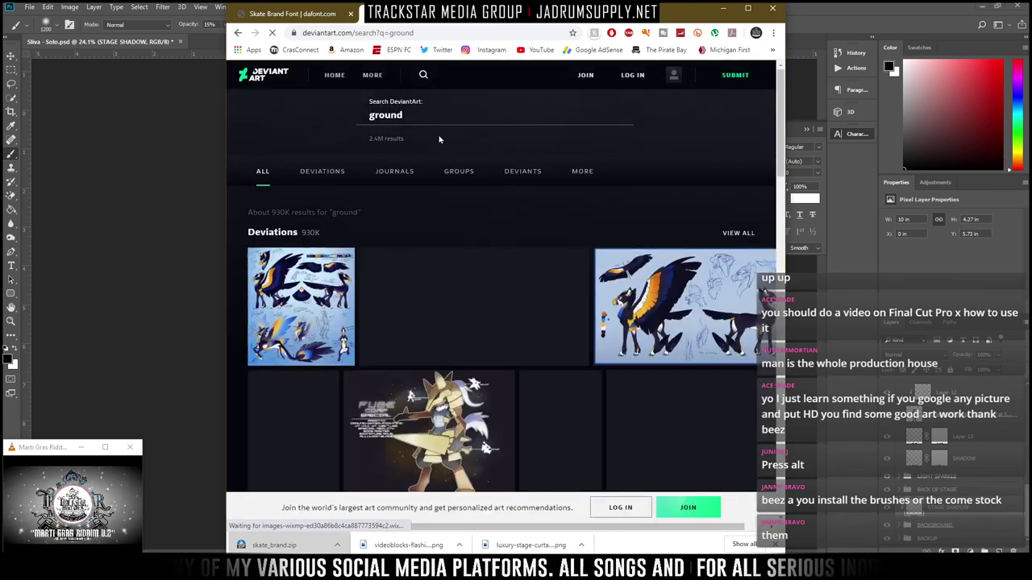
Search DeviantArt for "photoshop brushes"
{"action": "left_click", "coordinate": [423, 75]}
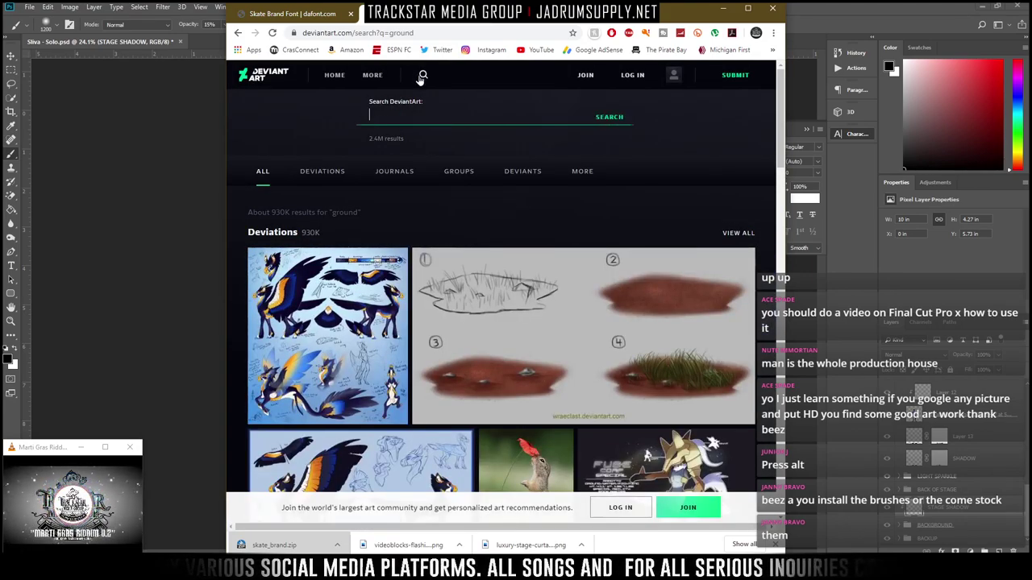
{"action": "type", "text": "p"}
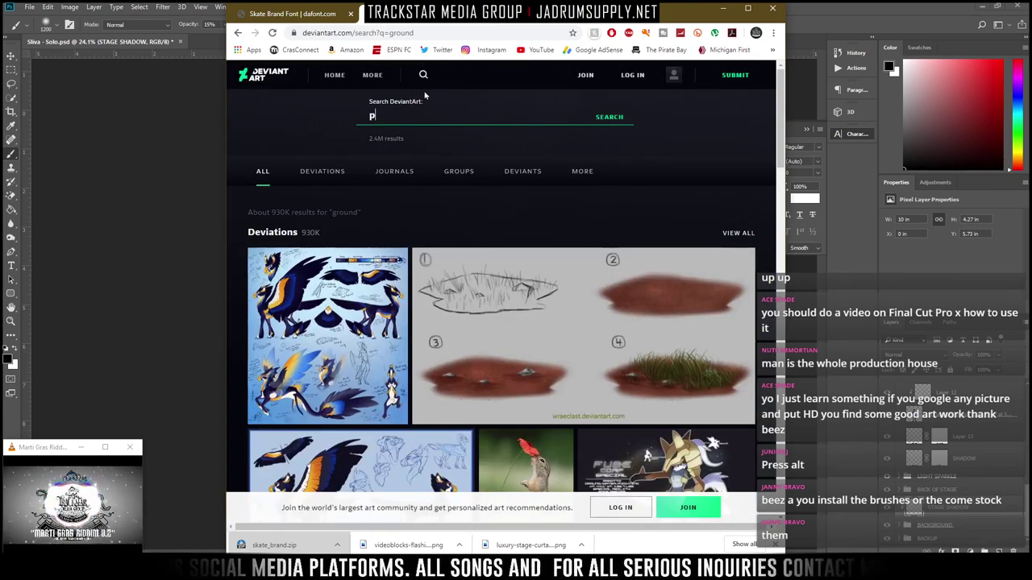
{"action": "type", "text": "hotoshop brushes"}
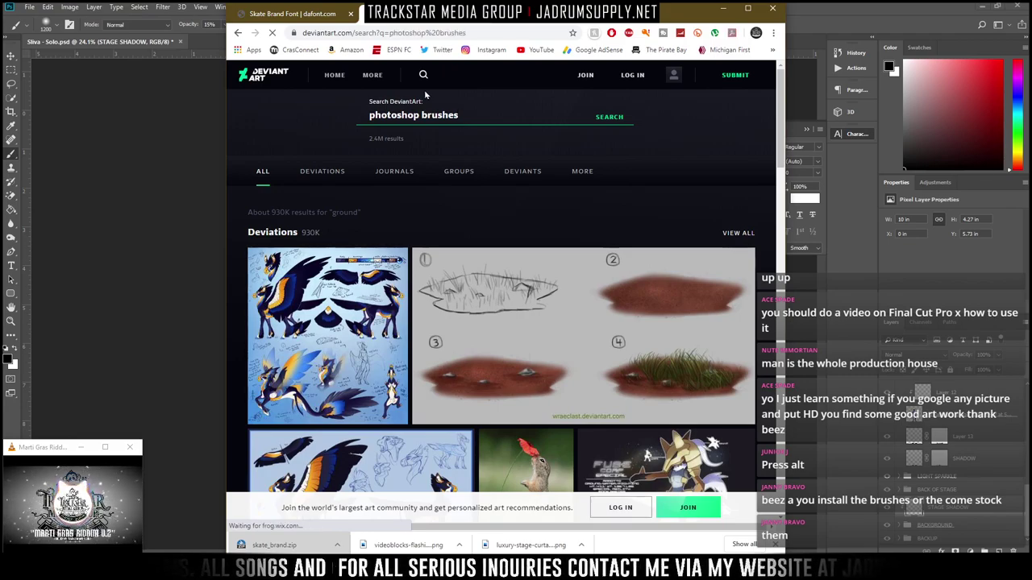
Examine the Brush on Glimmer Photoshop and GIMP Brushes page and return to the search results
{"action": "scroll", "coordinate": [613, 278], "scroll_direction": "down", "scroll_amount": 1}
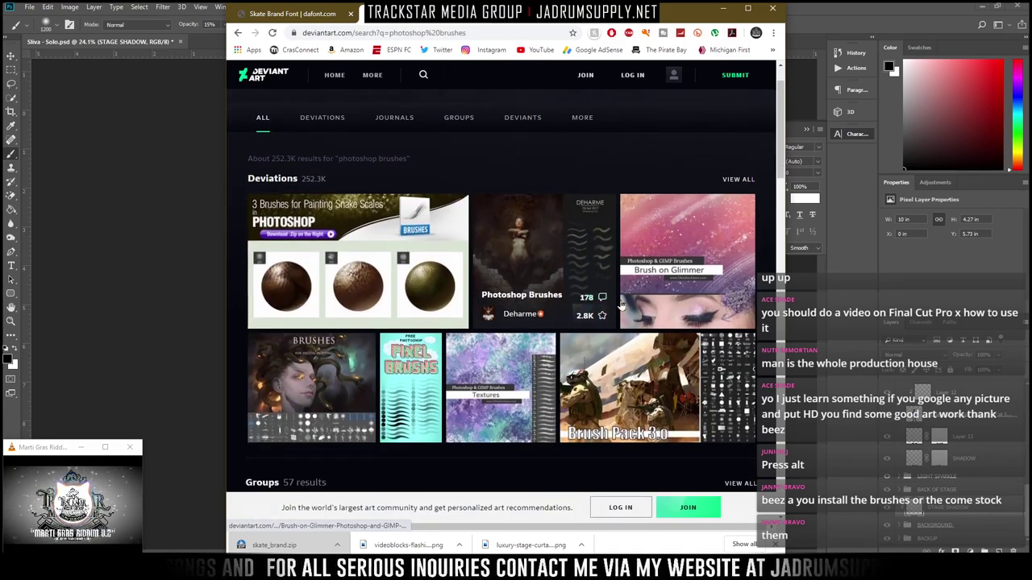
{"action": "scroll", "coordinate": [631, 274], "scroll_direction": "down", "scroll_amount": 1}
{"action": "left_click", "coordinate": [661, 194]}
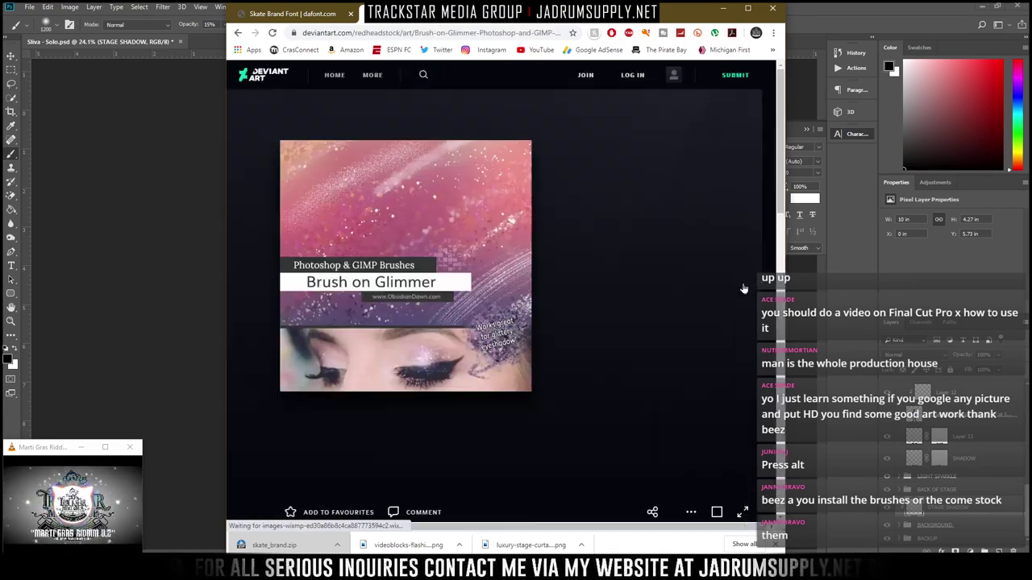
{"action": "scroll", "coordinate": [584, 233], "scroll_direction": "down", "scroll_amount": 3}
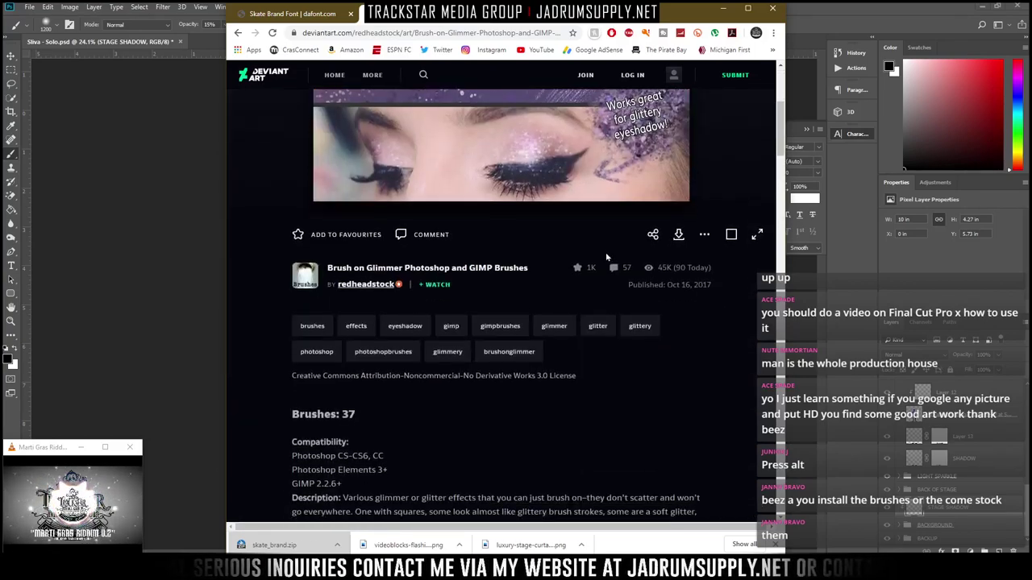
{"action": "scroll", "coordinate": [584, 232], "scroll_direction": "up", "scroll_amount": 1}
{"action": "left_click", "coordinate": [237, 32]}
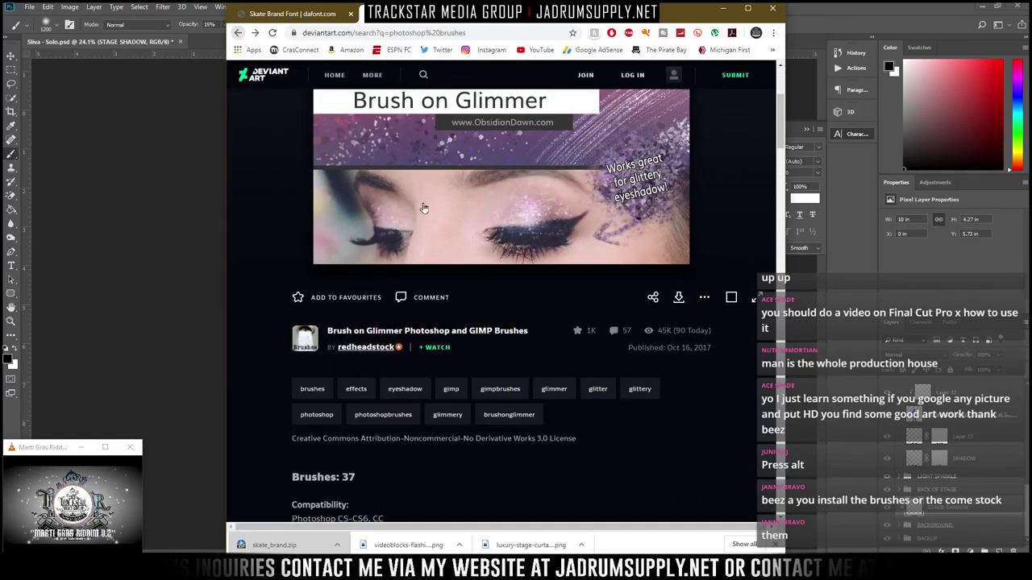
Examine the Photoshop brush packs in the DeviantArt search results, through the third page, and switch back to Photoshop
{"action": "scroll", "coordinate": [433, 264], "scroll_direction": "down", "scroll_amount": 2}
{"action": "scroll", "coordinate": [433, 264], "scroll_direction": "down", "scroll_amount": 5}
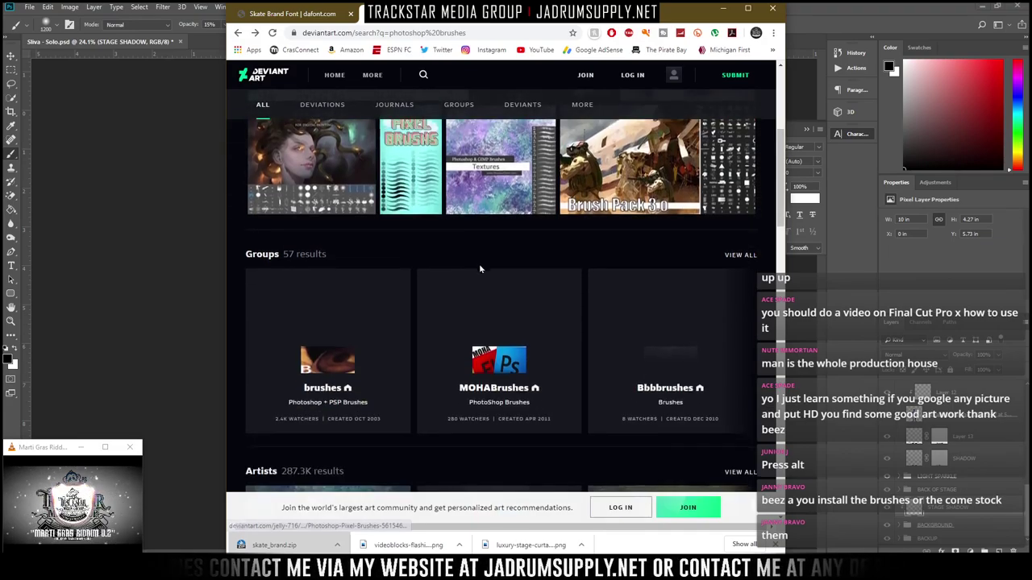
{"action": "scroll", "coordinate": [486, 271], "scroll_direction": "down", "scroll_amount": 5}
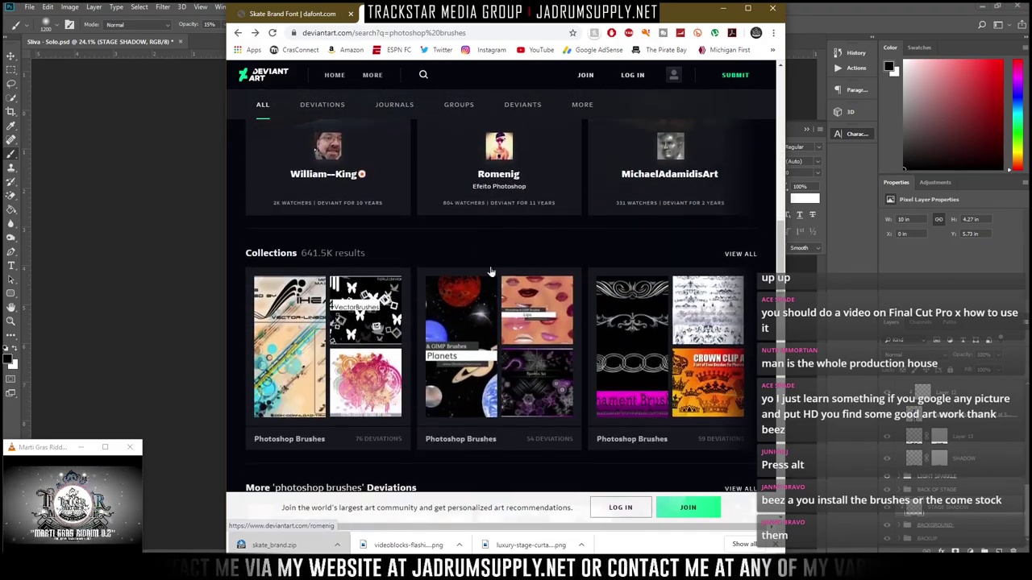
{"action": "scroll", "coordinate": [548, 260], "scroll_direction": "down", "scroll_amount": 3}
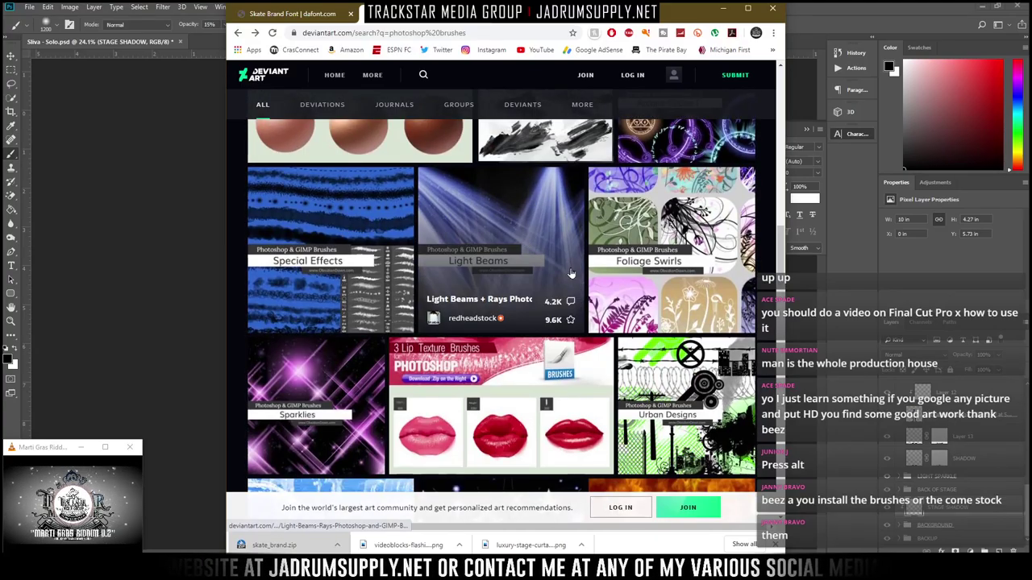
{"action": "scroll", "coordinate": [522, 239], "scroll_direction": "down", "scroll_amount": 7}
{"action": "scroll", "coordinate": [499, 229], "scroll_direction": "down", "scroll_amount": 8}
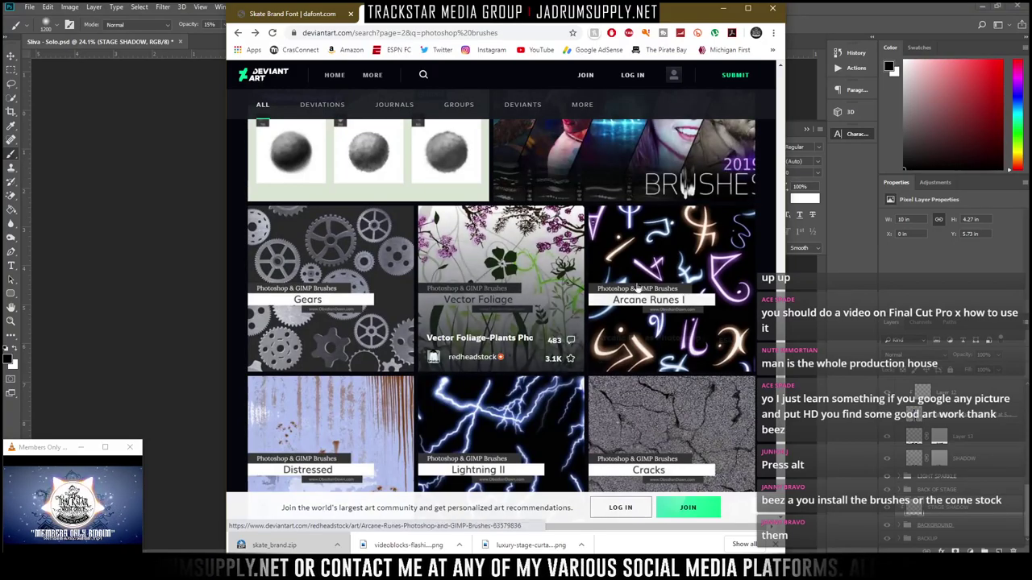
{"action": "scroll", "coordinate": [634, 297], "scroll_direction": "down", "scroll_amount": 3}
{"action": "scroll", "coordinate": [634, 297], "scroll_direction": "down", "scroll_amount": 8}
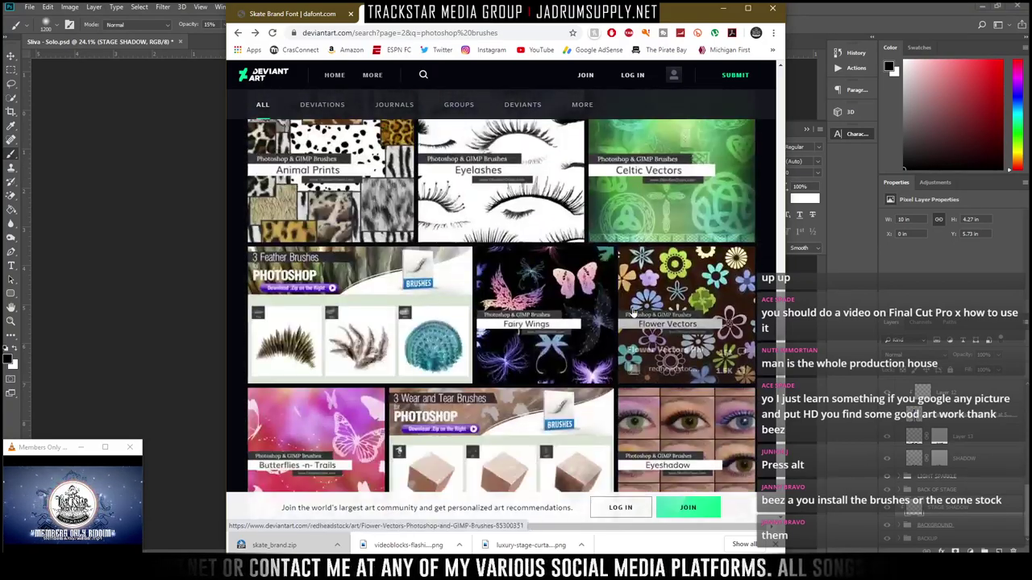
{"action": "scroll", "coordinate": [633, 312], "scroll_direction": "down", "scroll_amount": 4}
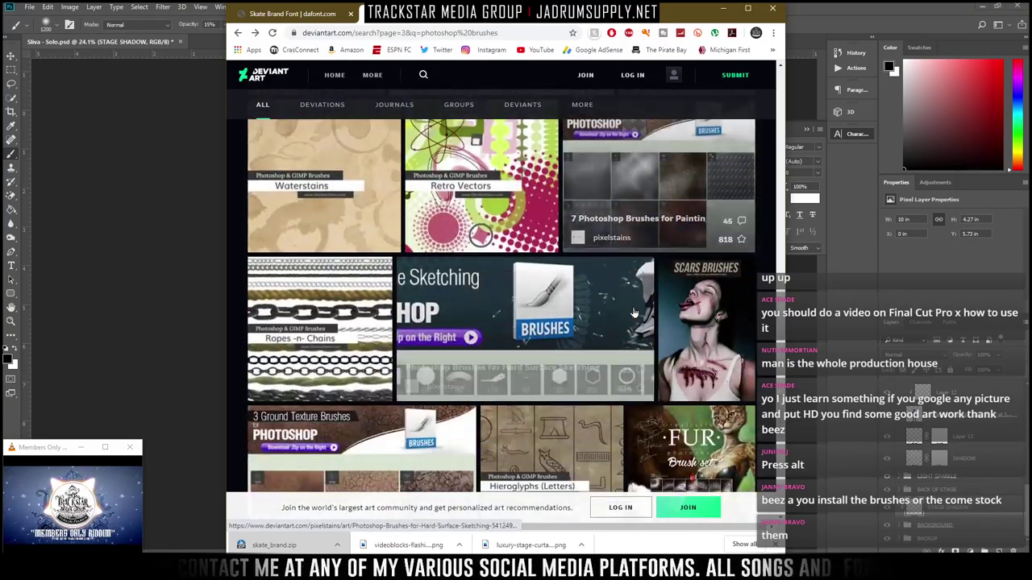
{"action": "scroll", "coordinate": [634, 313], "scroll_direction": "down", "scroll_amount": 1}
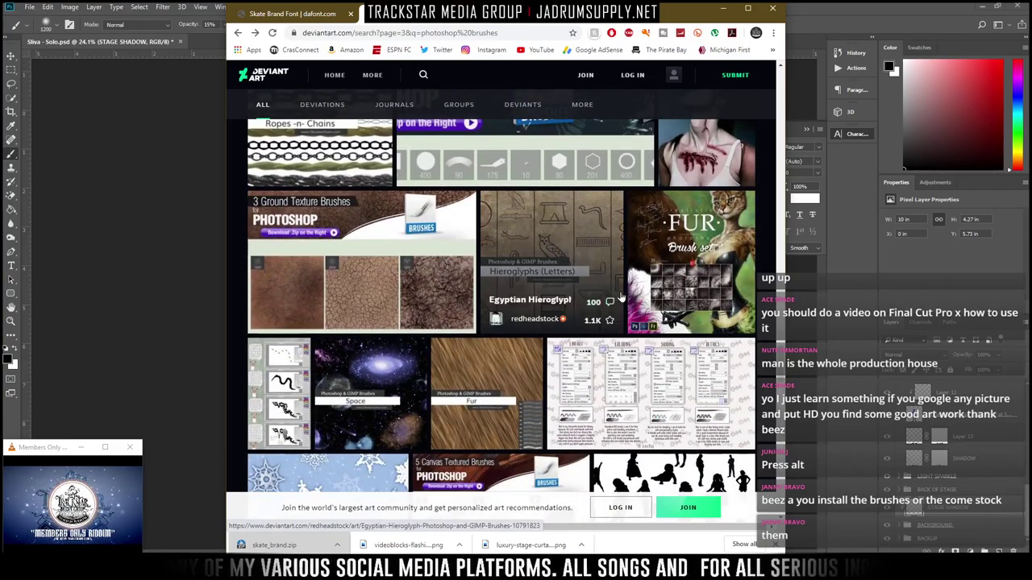
{"action": "scroll", "coordinate": [588, 257], "scroll_direction": "down", "scroll_amount": 2}
{"action": "scroll", "coordinate": [586, 254], "scroll_direction": "down", "scroll_amount": 7}
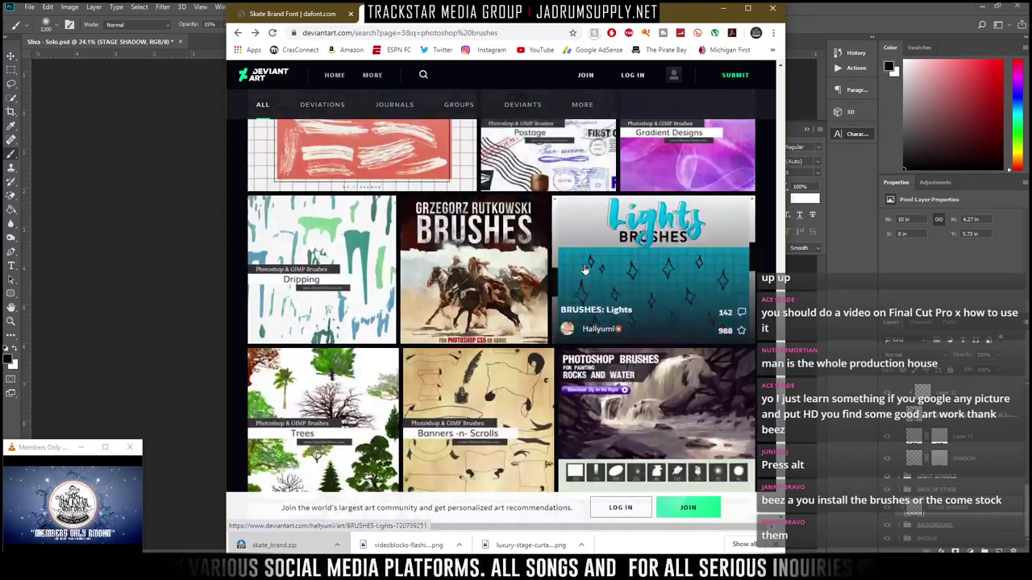
{"action": "scroll", "coordinate": [588, 268], "scroll_direction": "up", "scroll_amount": 1}
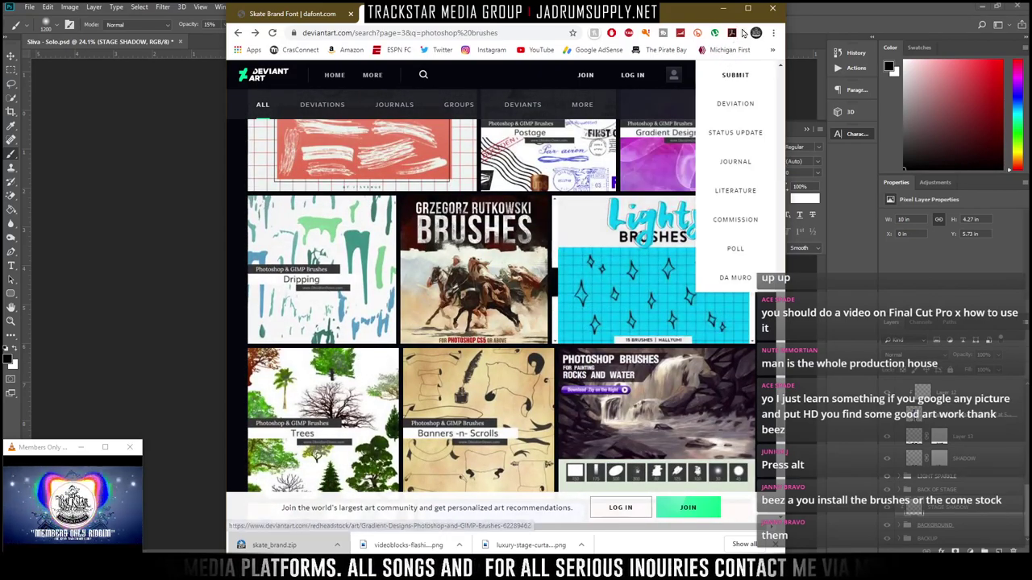
{"action": "left_click", "coordinate": [722, 9]}
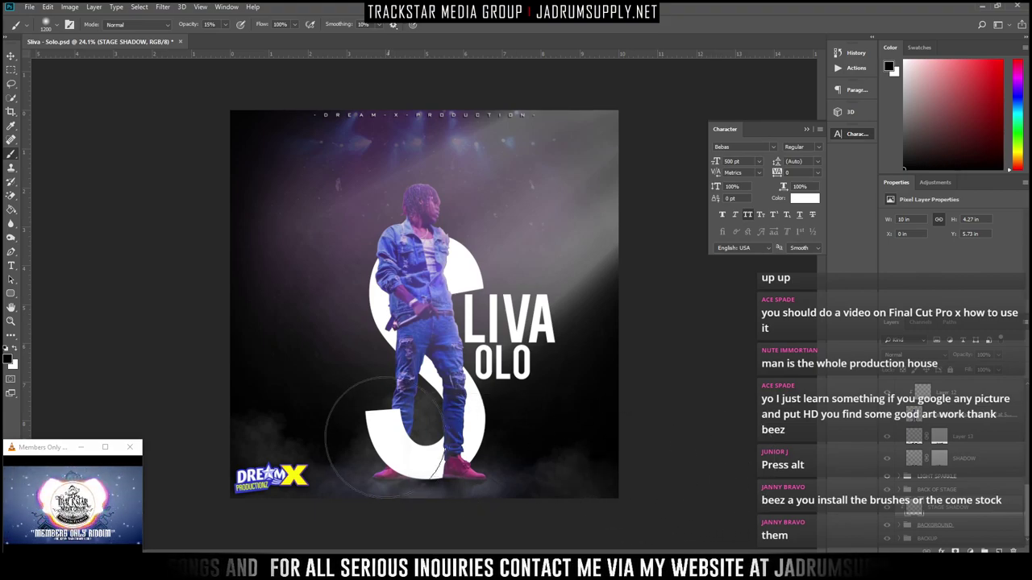
Move the title text layers, including S, S copy and olo, into the TEXT group, and collapse the SLIVA and TEXT groups
{"action": "scroll", "coordinate": [951, 452], "scroll_direction": "up", "scroll_amount": 3}
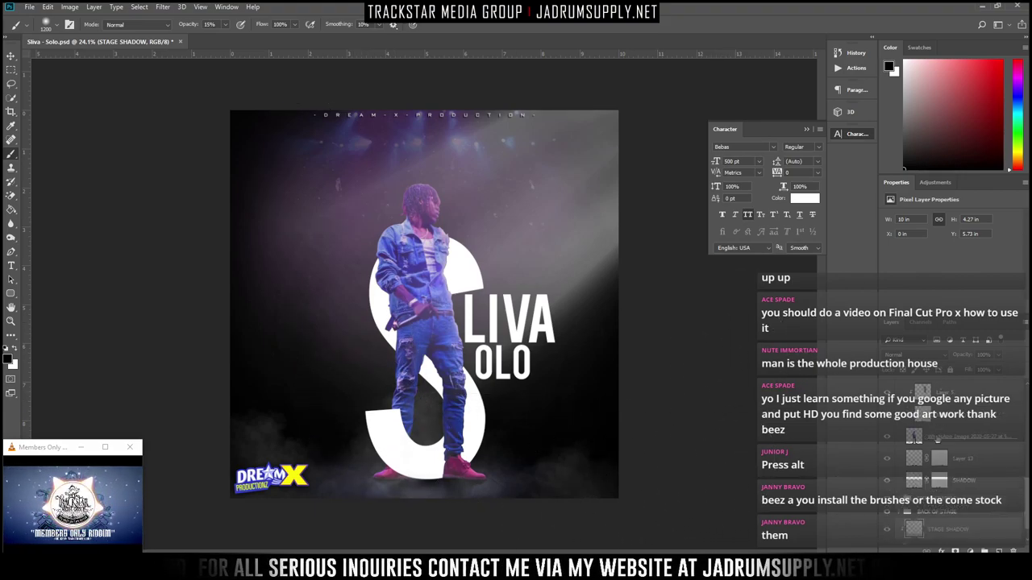
{"action": "left_click", "coordinate": [900, 485]}
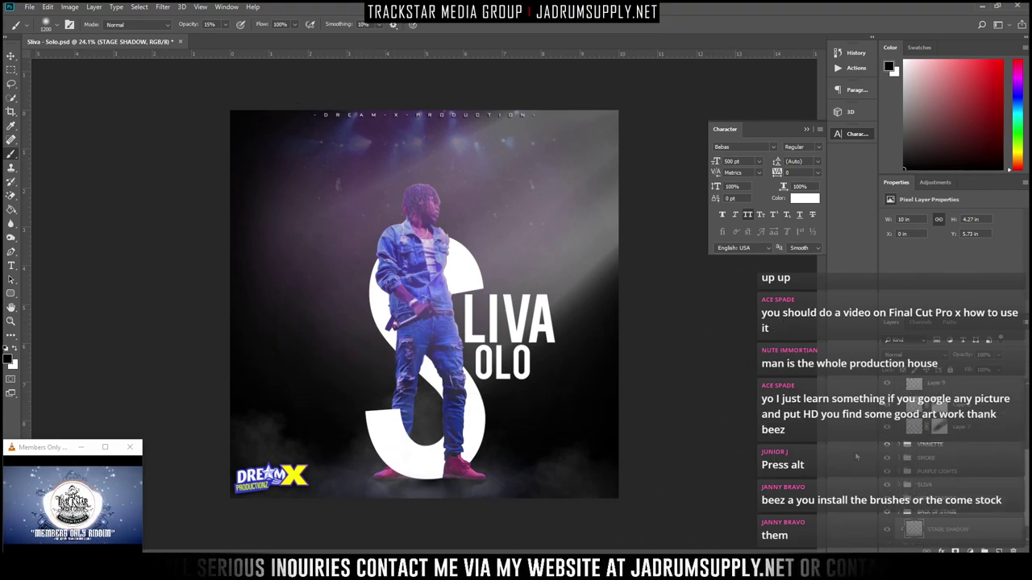
{"action": "scroll", "coordinate": [951, 467], "scroll_direction": "up", "scroll_amount": 3}
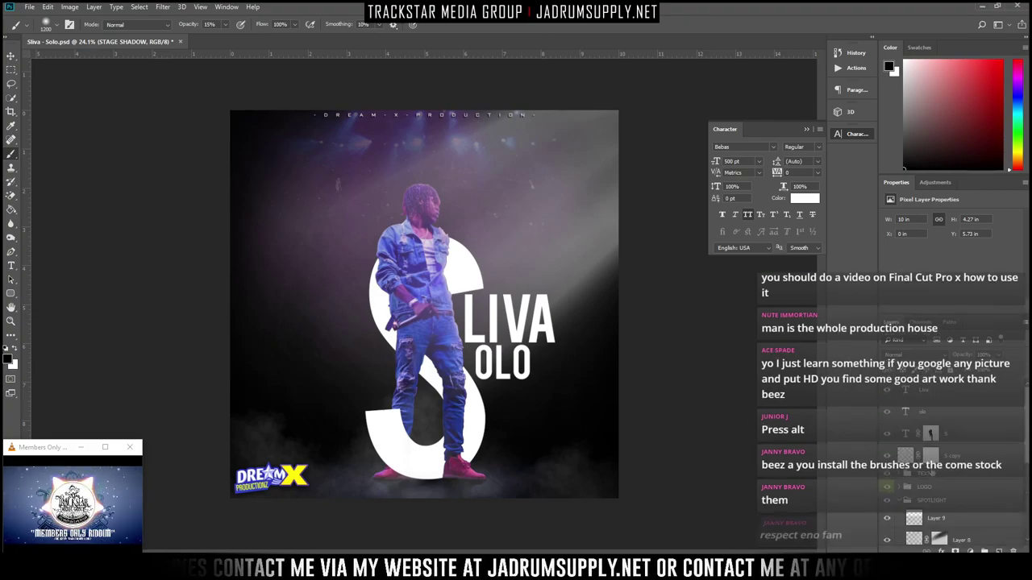
{"action": "left_click", "coordinate": [900, 476]}
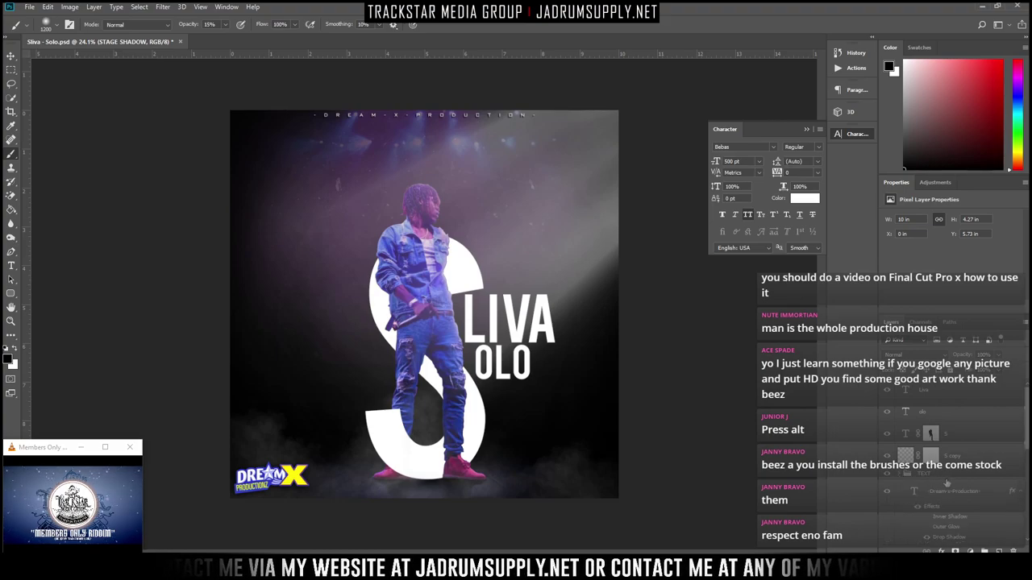
{"action": "left_click", "coordinate": [946, 456]}
{"action": "left_click", "coordinate": [940, 392], "text": "shift"}
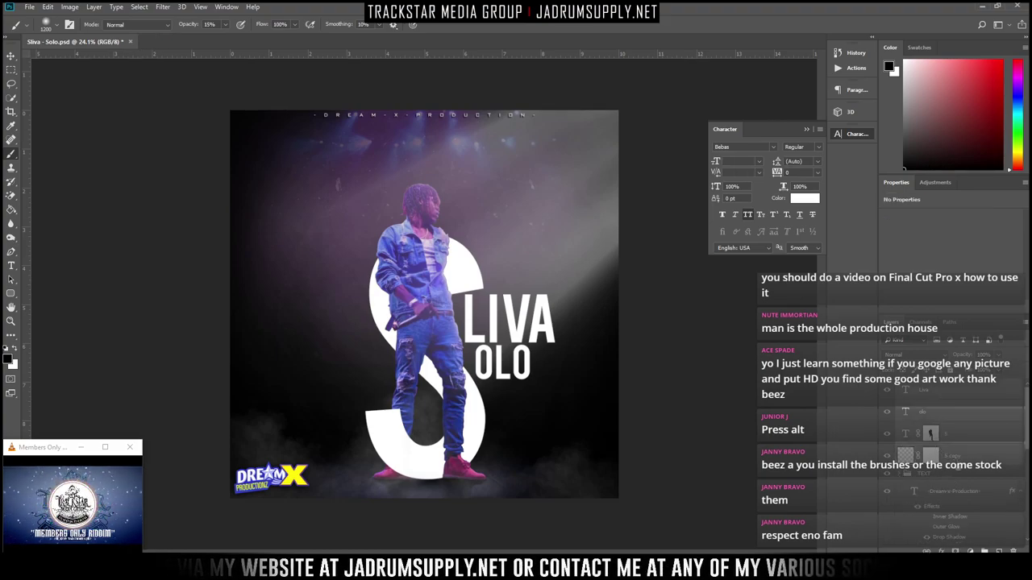
{"action": "left_click_drag", "start_coordinate": [949, 453], "coordinate": [956, 486]}
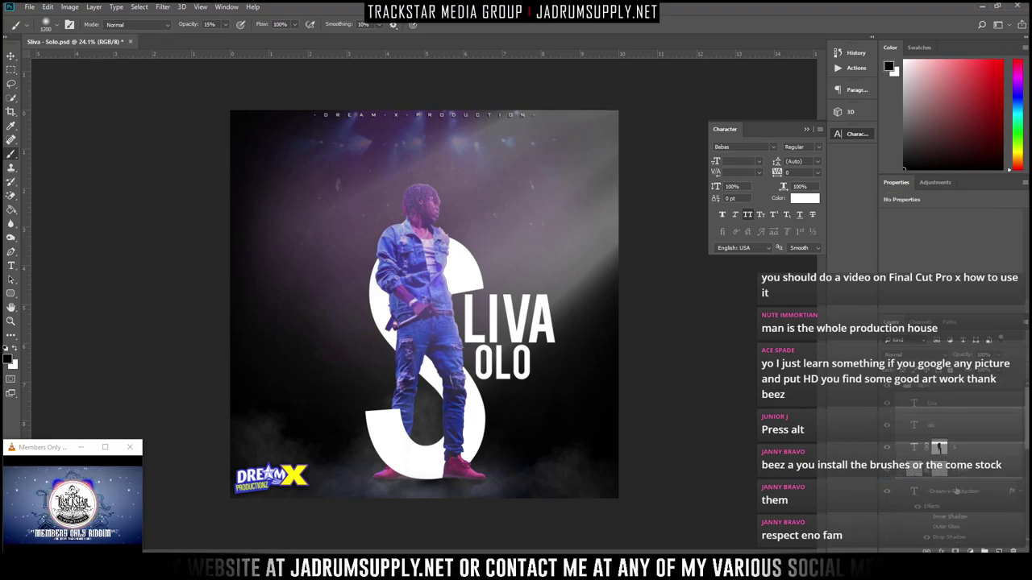
{"action": "left_click", "coordinate": [902, 389]}
Color-label the TEXT group violet and the SLIVA group blue, and collapse the SPOTLIGHT group
{"action": "scroll", "coordinate": [932, 417], "scroll_direction": "down", "scroll_amount": 4}
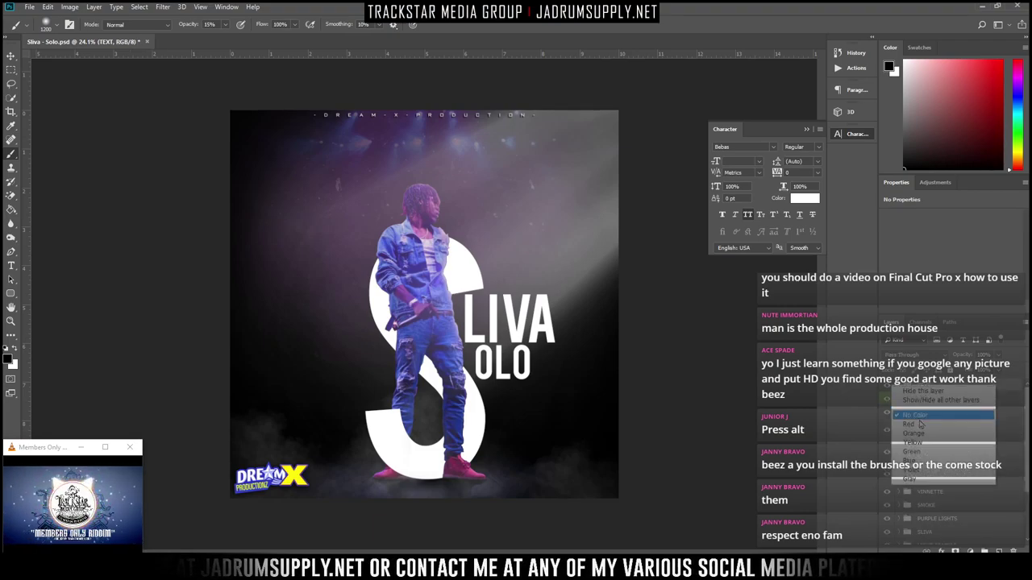
{"action": "scroll", "coordinate": [934, 418], "scroll_direction": "up", "scroll_amount": 3}
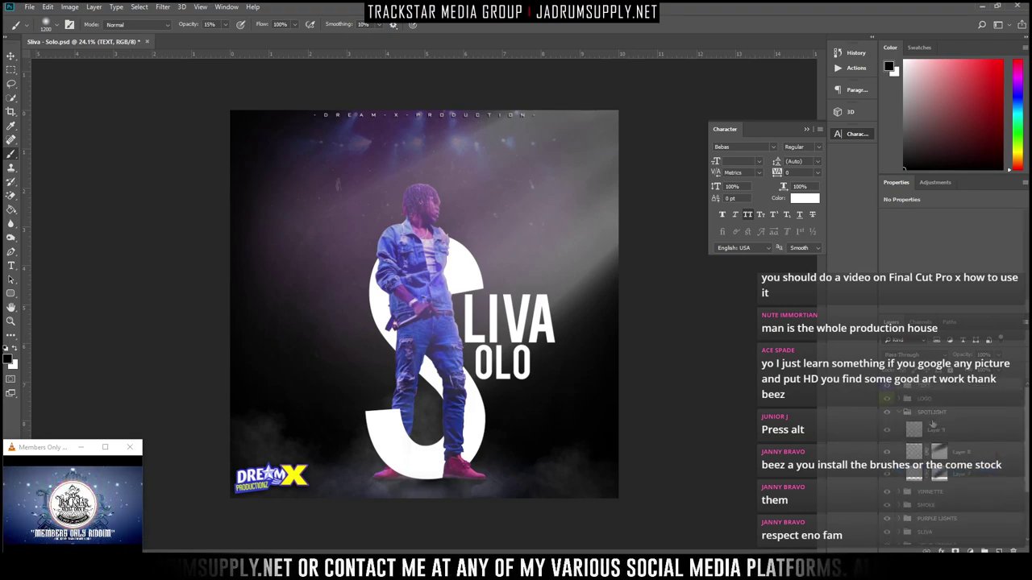
{"action": "left_click", "coordinate": [899, 412]}
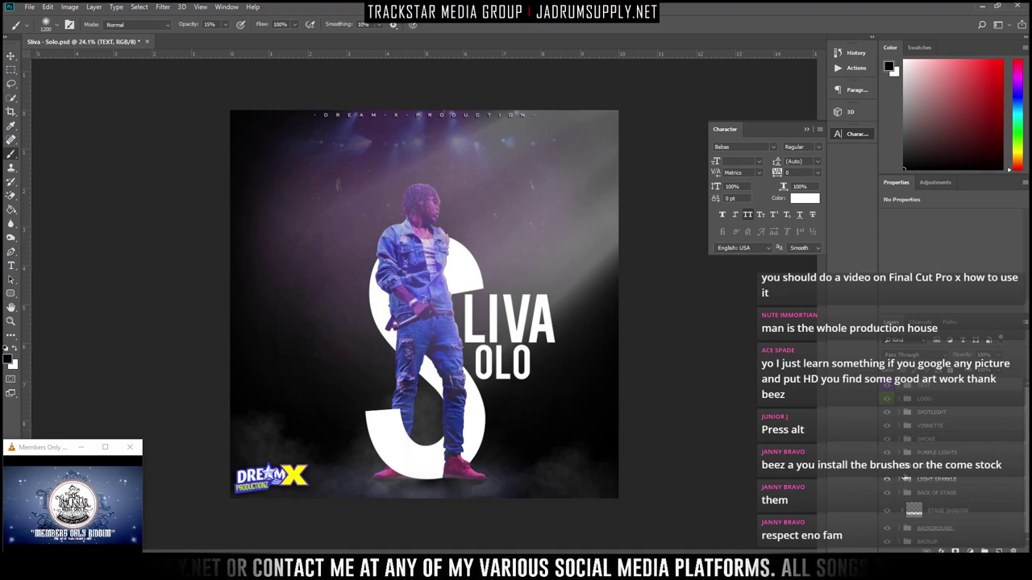
{"action": "right_click", "coordinate": [888, 389]}
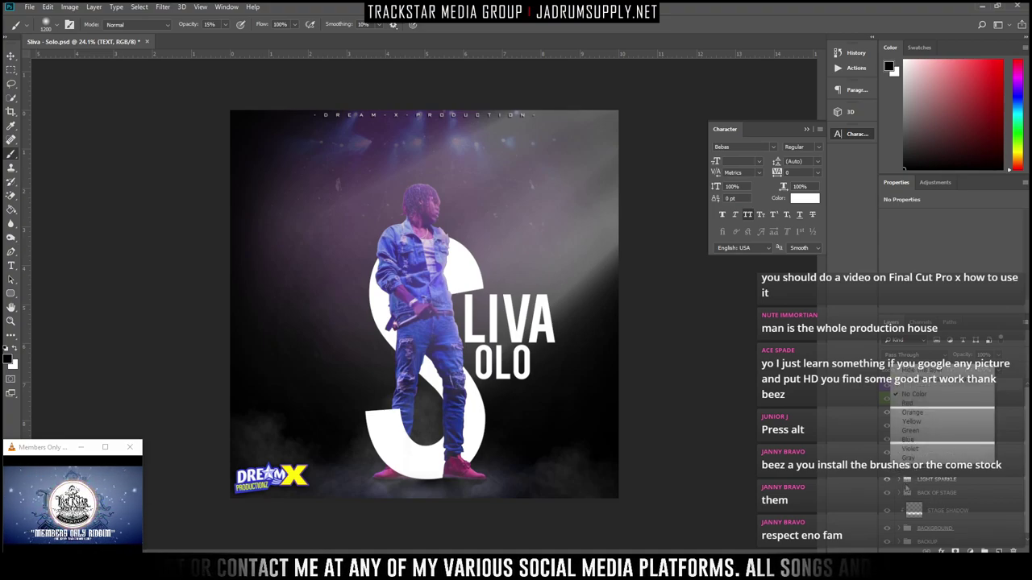
{"action": "left_click", "coordinate": [918, 442]}
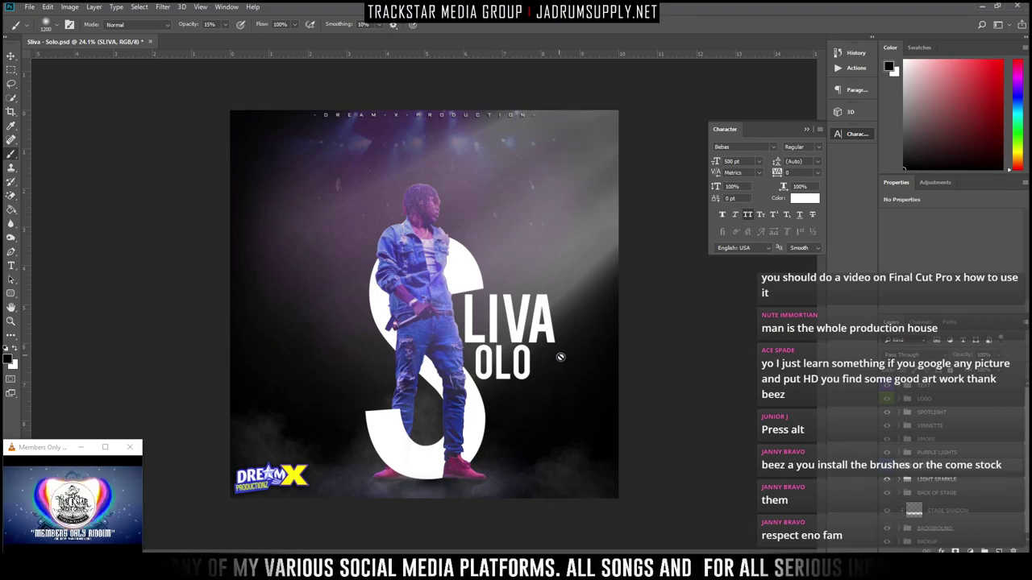
{"action": "scroll", "coordinate": [475, 355], "scroll_direction": "up", "scroll_amount": 2}
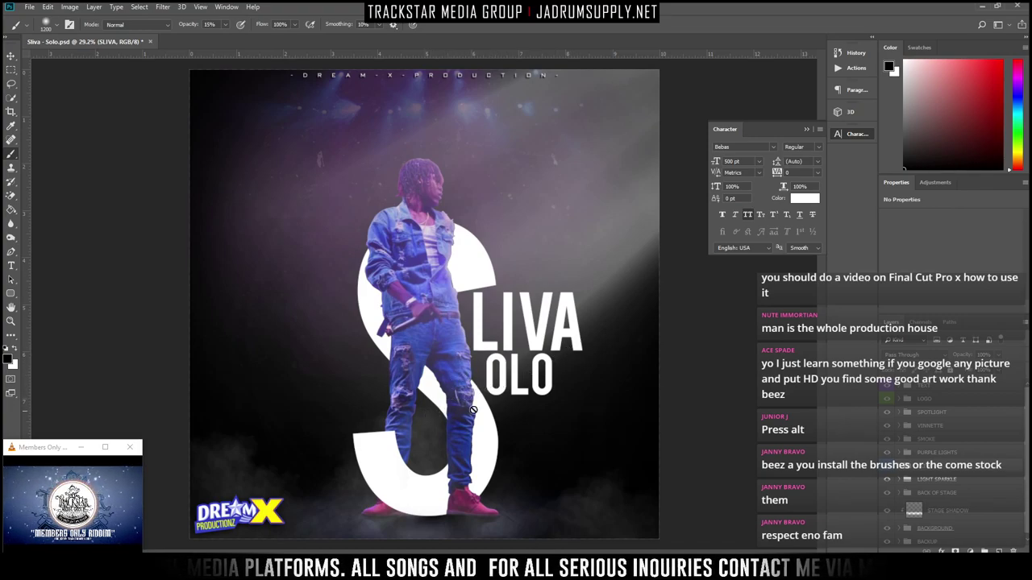
{"action": "scroll", "coordinate": [479, 396], "scroll_direction": "down", "scroll_amount": 2}
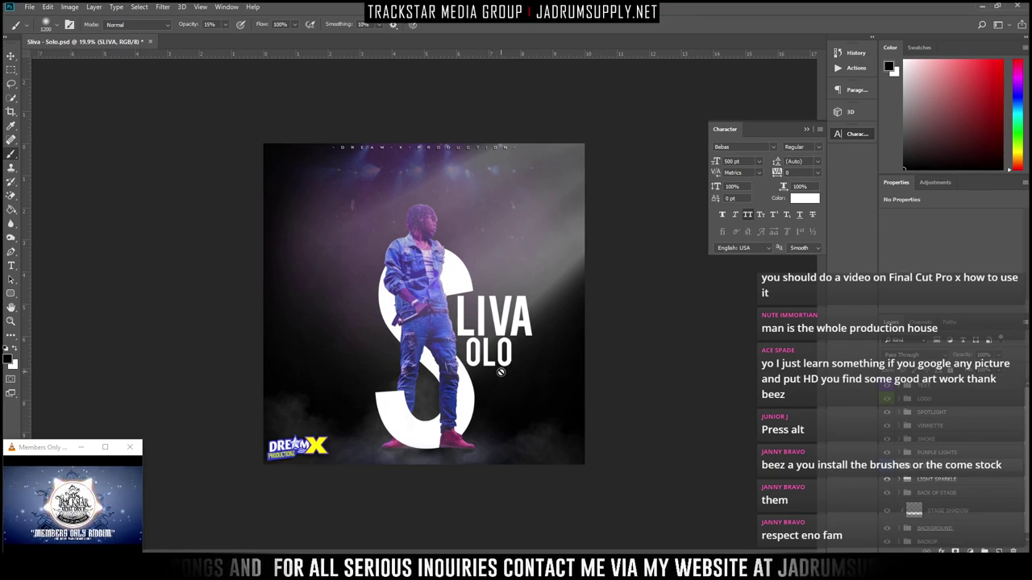
{"action": "scroll", "coordinate": [491, 363], "scroll_direction": "up", "scroll_amount": 2}
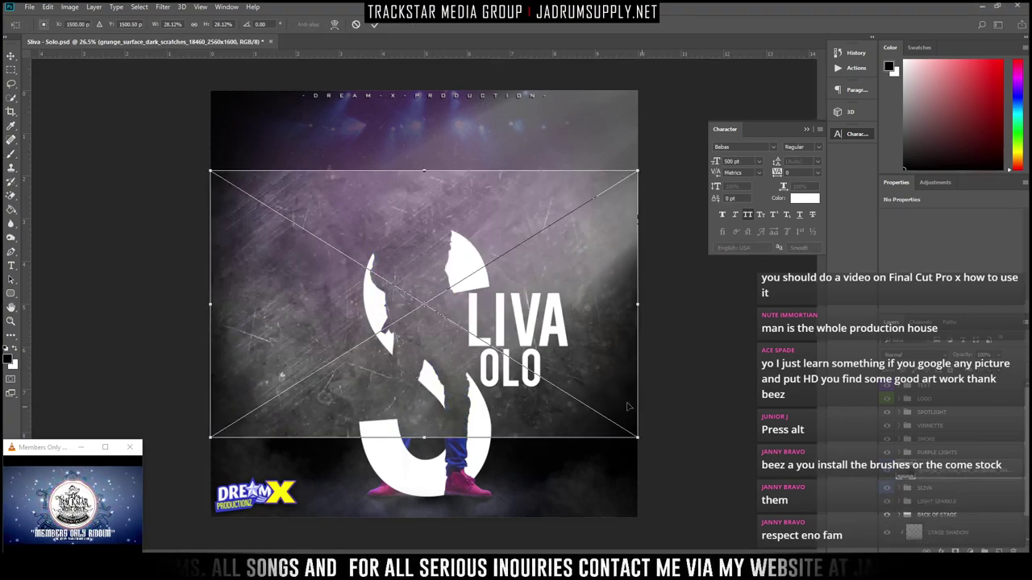
{"action": "key", "text": "Escape"}
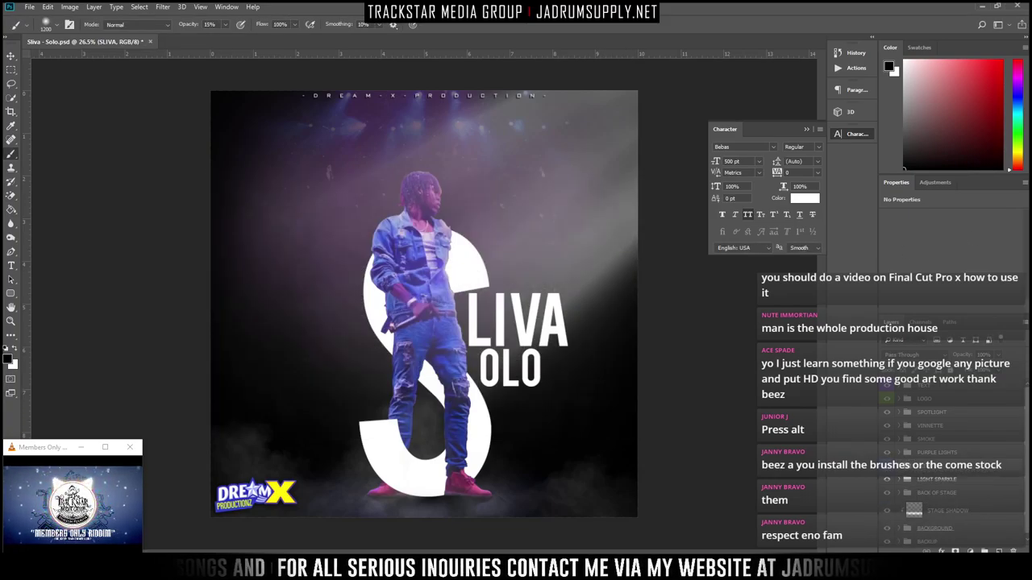
Place the scratched texture eead57d244e0f4ff70e42e157aace9e8 from the GRUNGE TEXTURE'S folder onto the poster
{"action": "key", "text": "alt+Tab"}
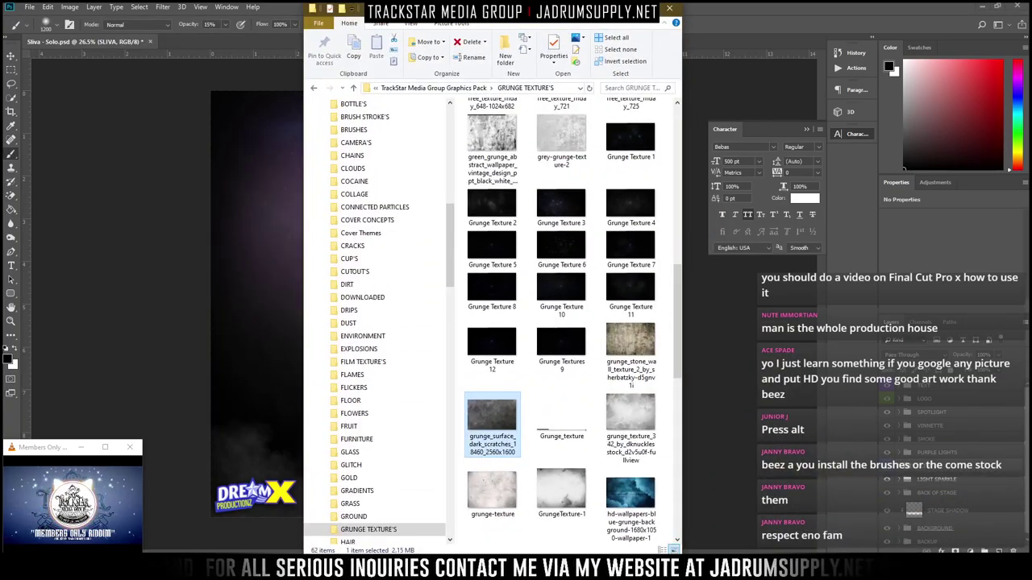
{"action": "double_click", "coordinate": [545, 12]}
{"action": "left_click", "coordinate": [419, 208]}
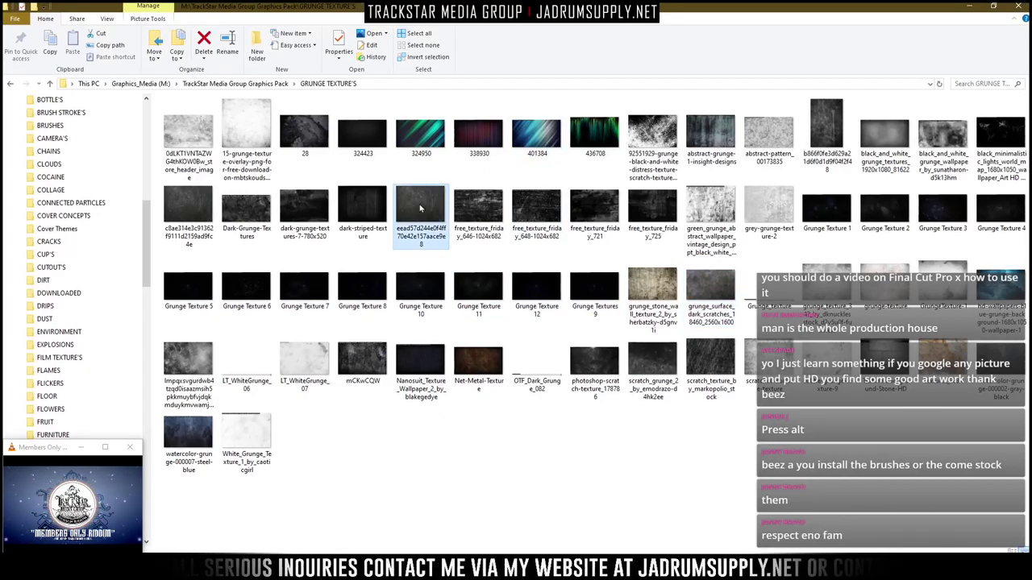
{"action": "double_click", "coordinate": [796, 14]}
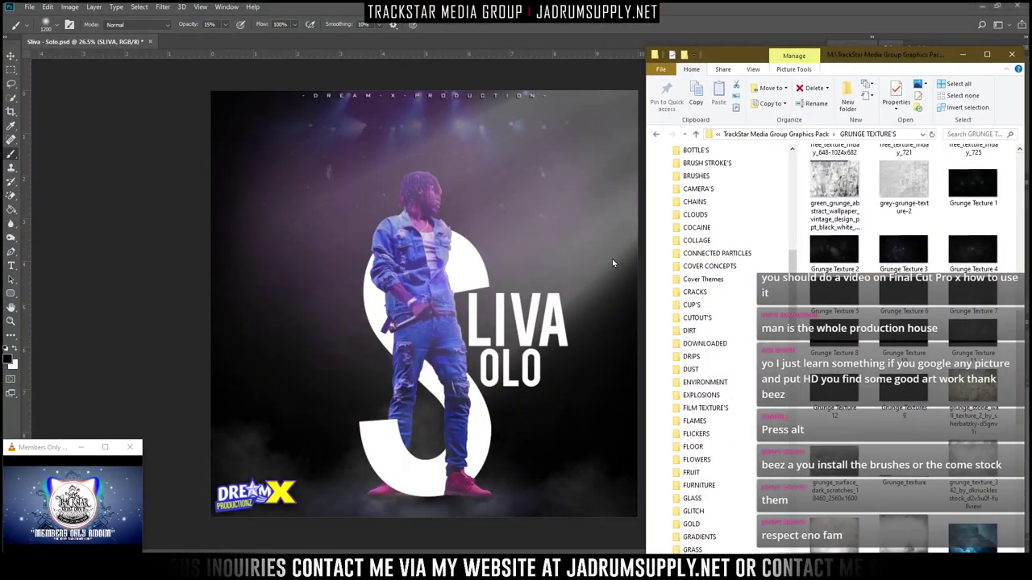
{"action": "left_click_drag", "start_coordinate": [643, 238], "coordinate": [365, 237]}
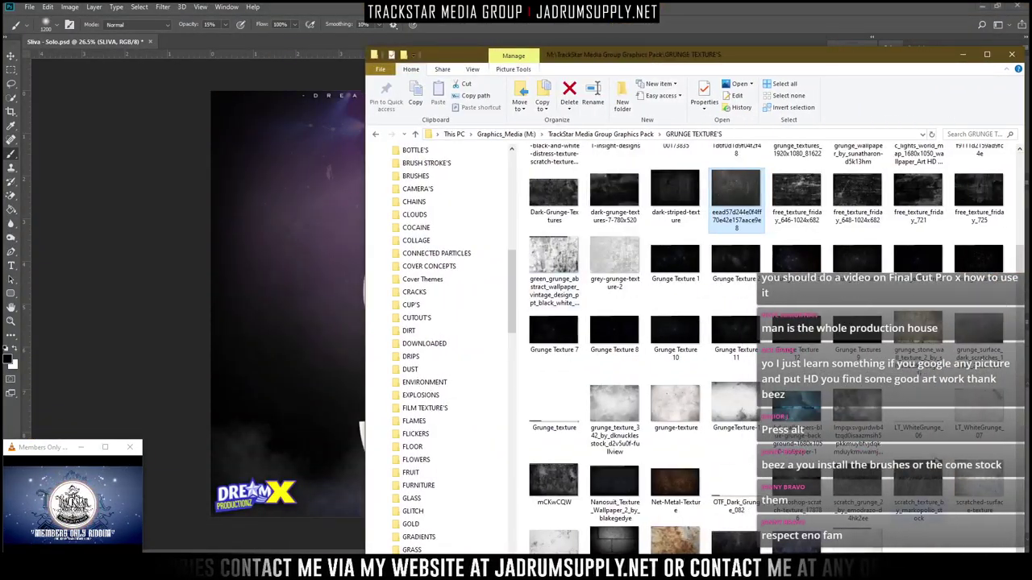
{"action": "left_click_drag", "start_coordinate": [749, 222], "coordinate": [151, 258]}
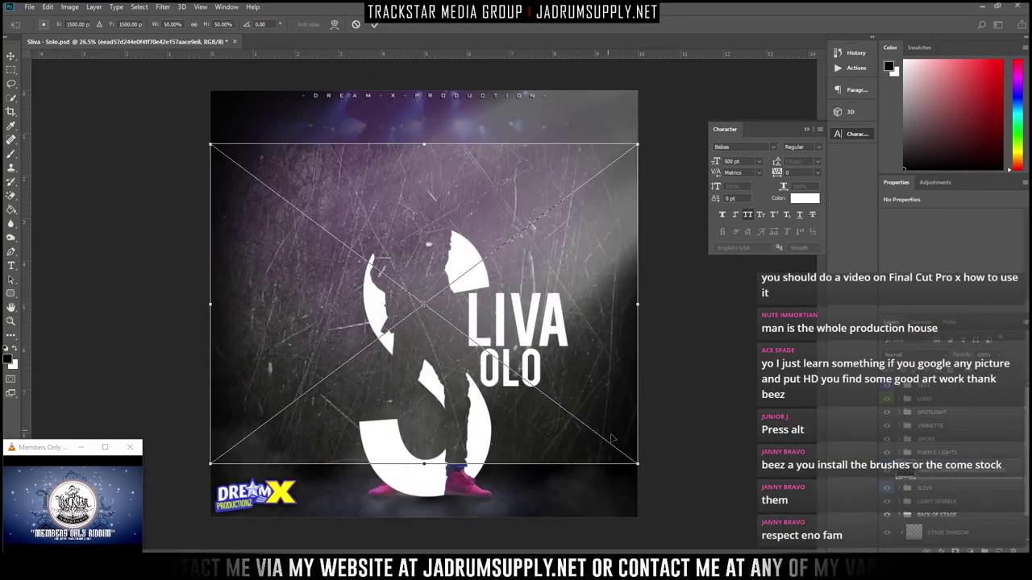
Enlarge the scratched texture to about 15.05 × 11.29 in to cover the canvas, and move its layer between the LOGO and SPOTLIGHT groups
{"action": "left_click_drag", "start_coordinate": [637, 465], "coordinate": [680, 495]}
{"action": "key", "text": "Return"}
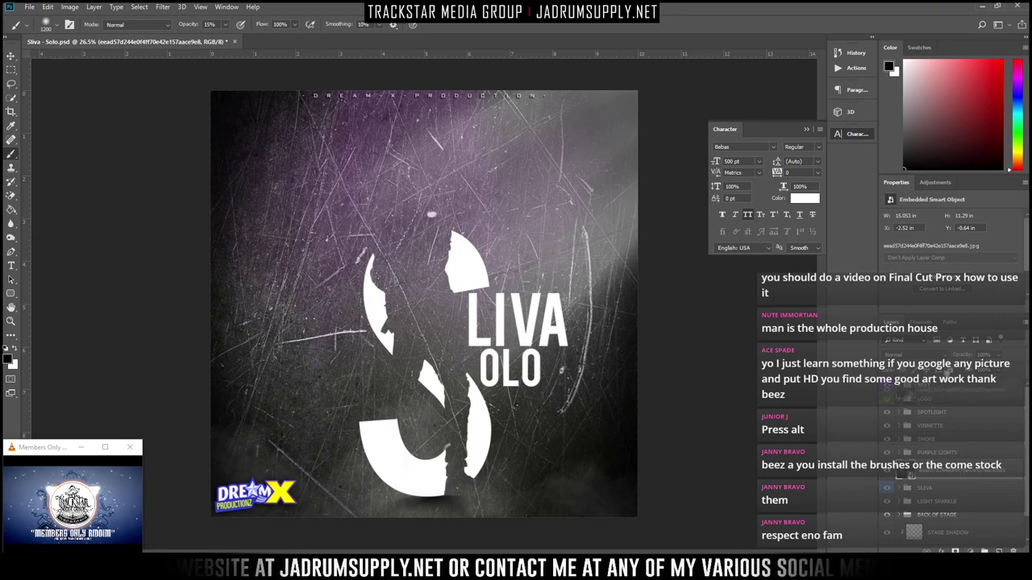
{"action": "left_click_drag", "start_coordinate": [962, 381], "coordinate": [963, 411]}
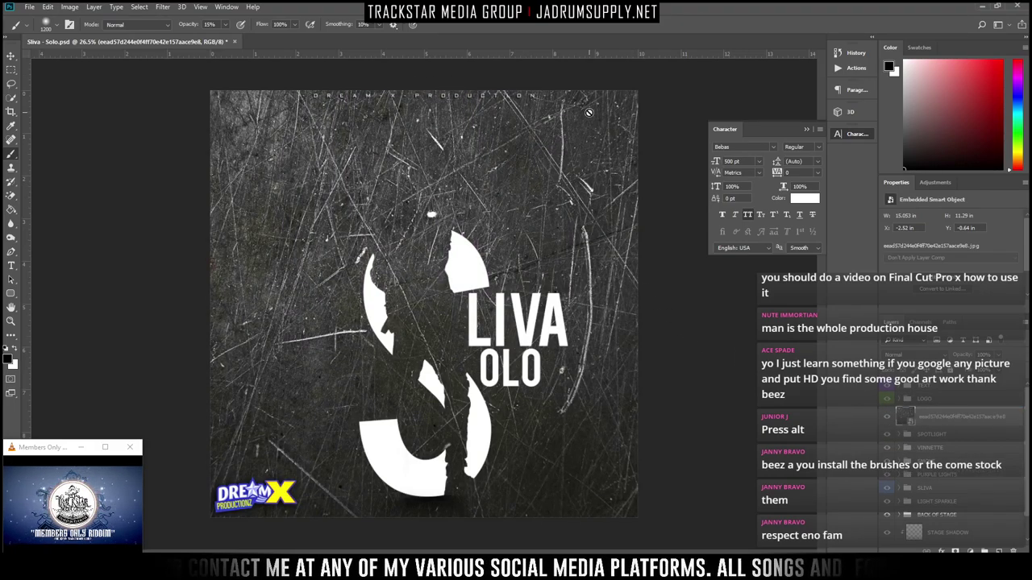
Hide the scratched texture layer to compare the poster without it, and show it again
{"action": "scroll", "coordinate": [929, 446], "scroll_direction": "down", "scroll_amount": 1}
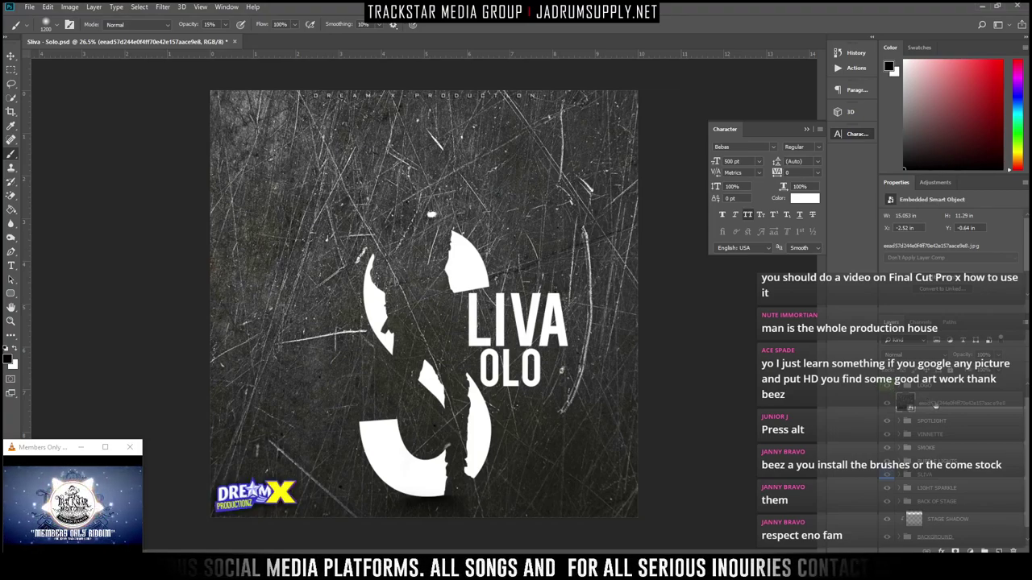
{"action": "left_click", "coordinate": [888, 406], "text": "alt"}
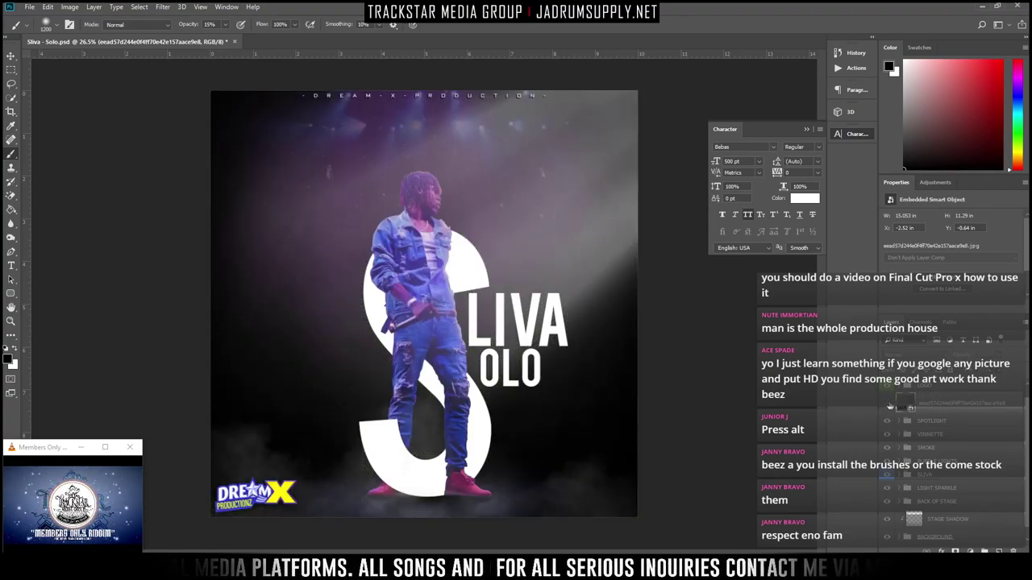
{"action": "left_click", "coordinate": [888, 406]}
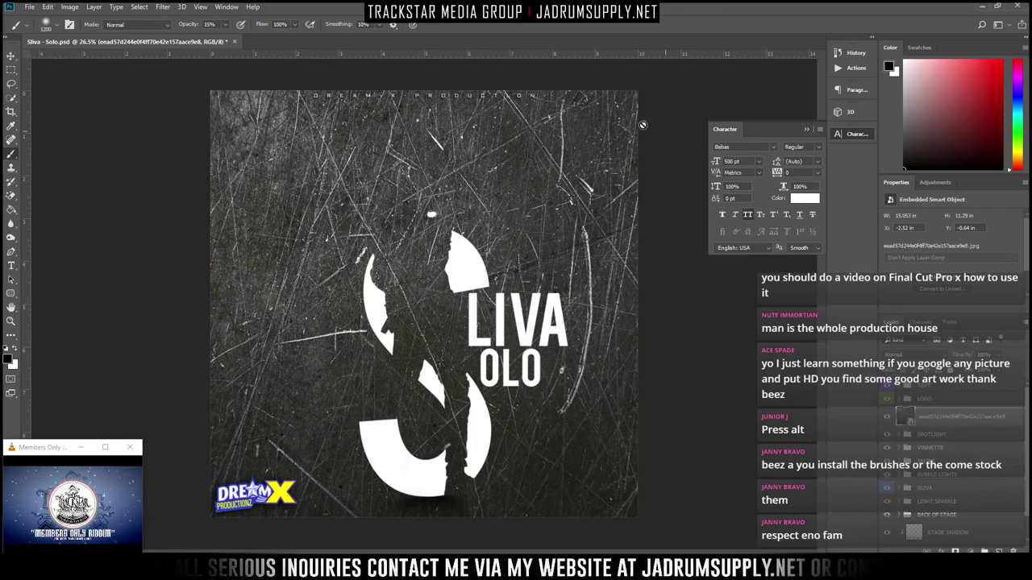
Set the scratched texture layer to Screen blending at 10% opacity
{"action": "left_click", "coordinate": [919, 355]}
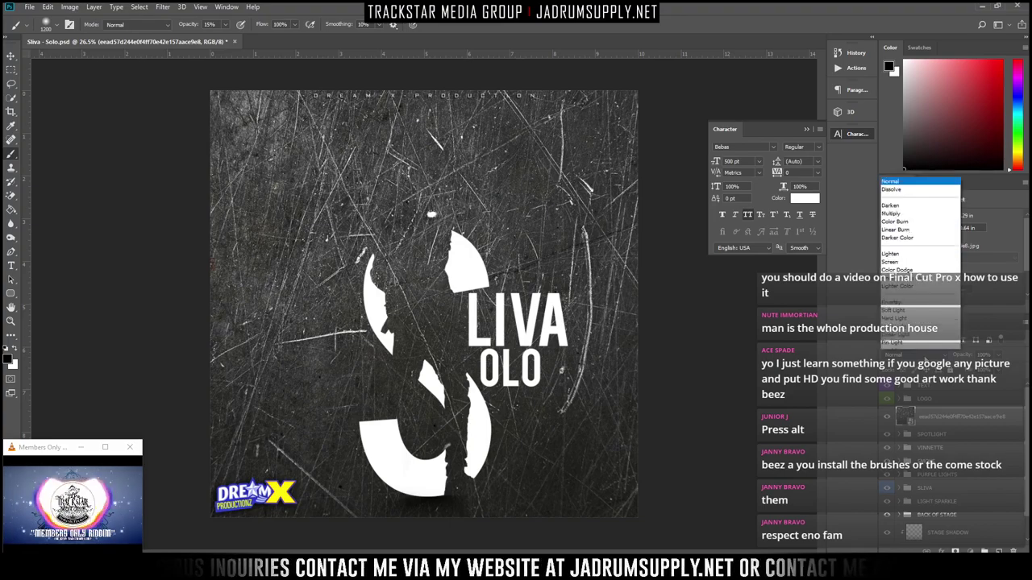
{"action": "left_click", "coordinate": [909, 178]}
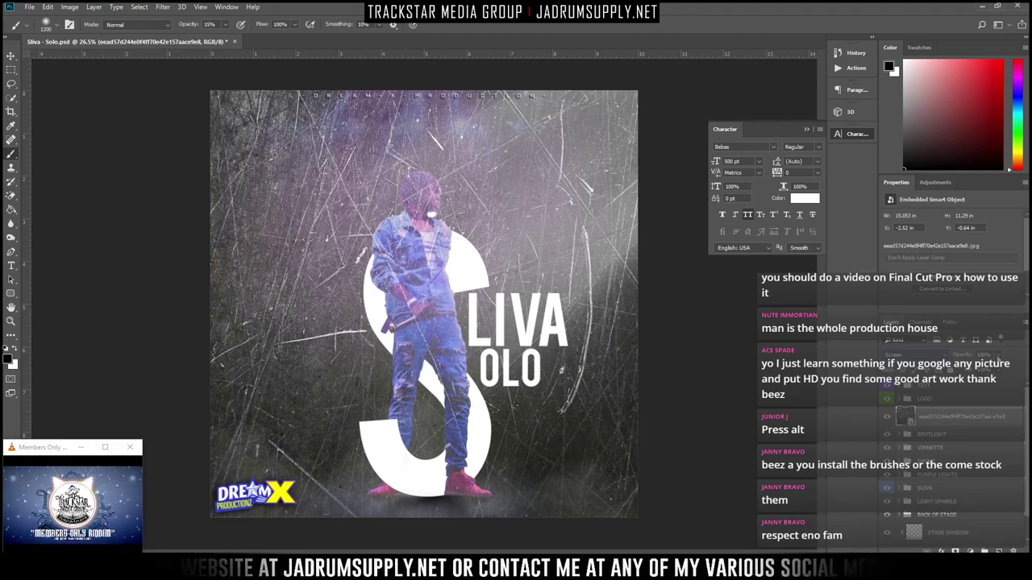
{"action": "left_click", "coordinate": [998, 358]}
{"action": "type", "text": "10"}
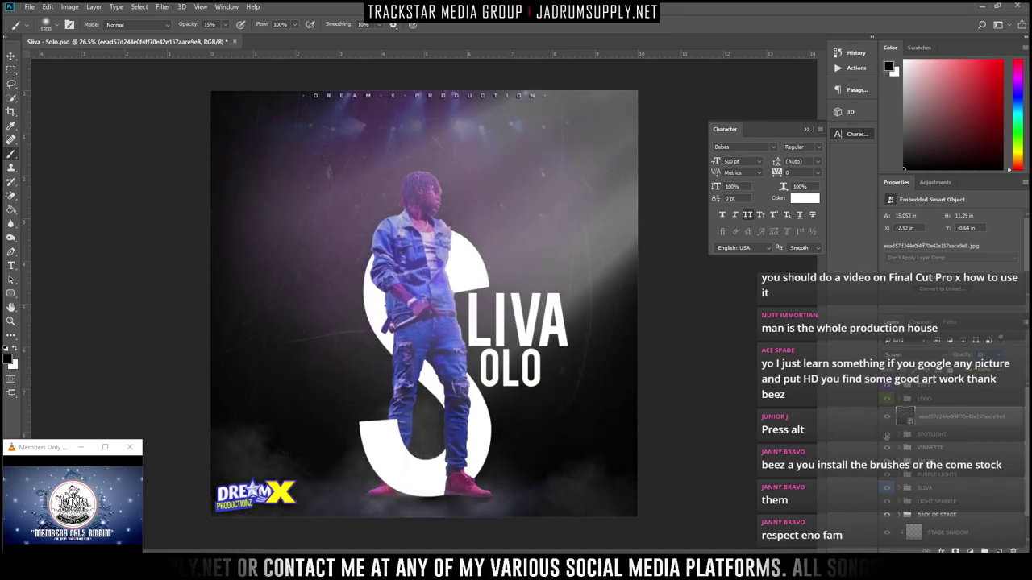
Add a layer mask to the scratched texture, brush on it at 100% opacity, and invert the mask
{"action": "left_click", "coordinate": [955, 552]}
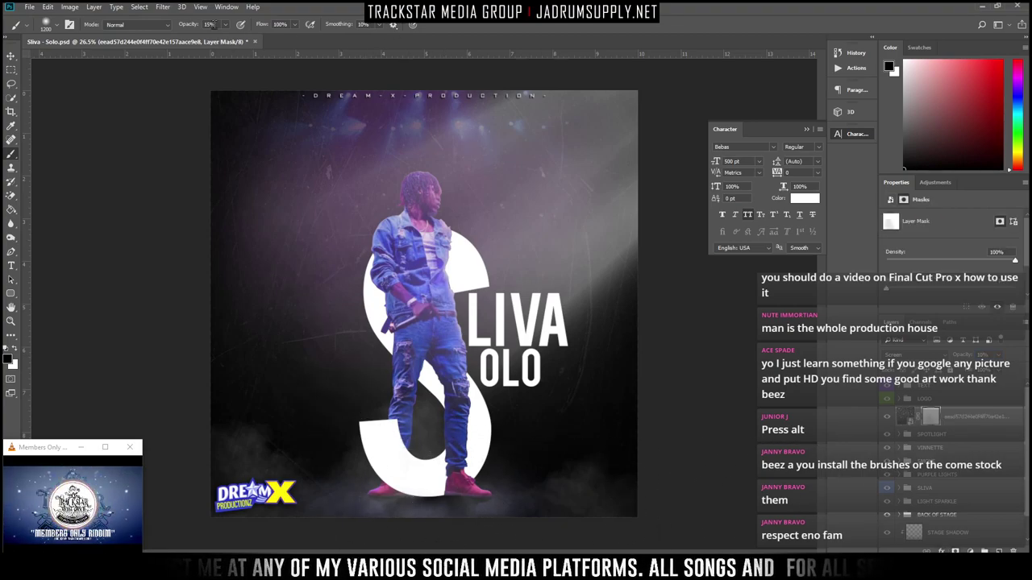
{"action": "left_click", "coordinate": [225, 25]}
{"action": "left_click_drag", "start_coordinate": [226, 35], "coordinate": [355, 50]}
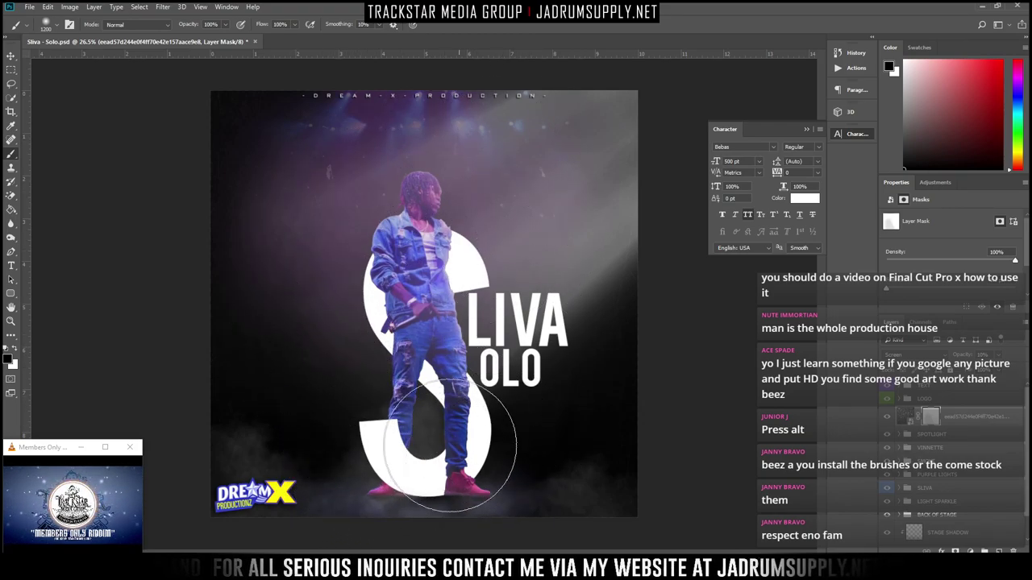
{"action": "key", "text": "ctrl+i"}
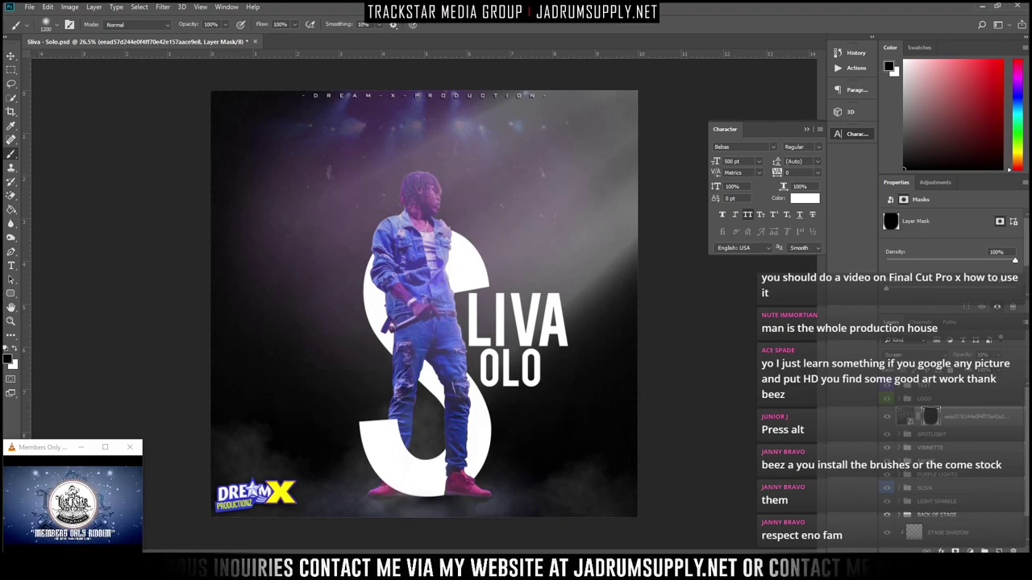
Place image 3 from the BLACK PAPER TEXTURES'S folder of the graphics pack onto the poster
{"action": "key", "text": "alt+Tab"}
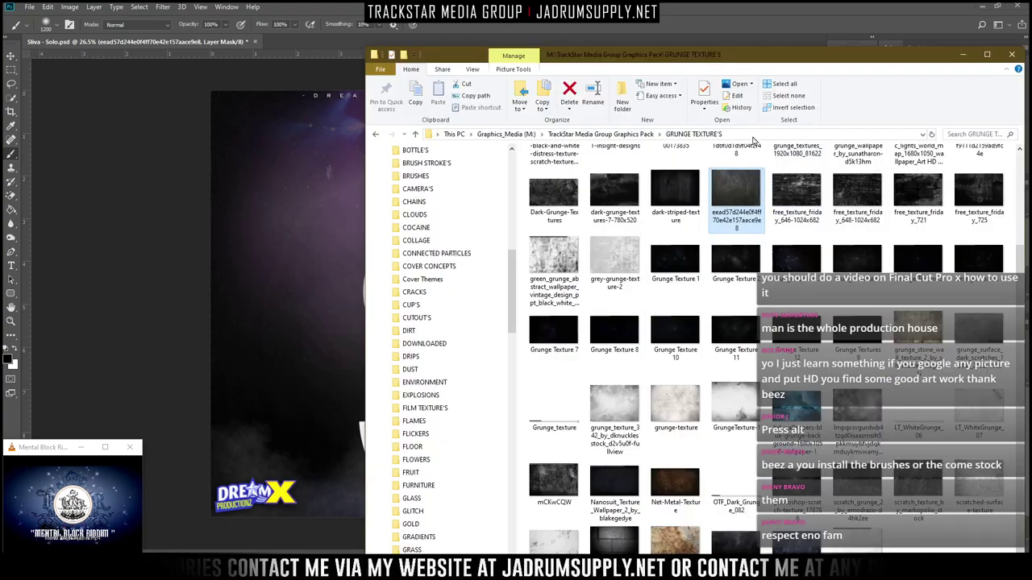
{"action": "left_click", "coordinate": [627, 136]}
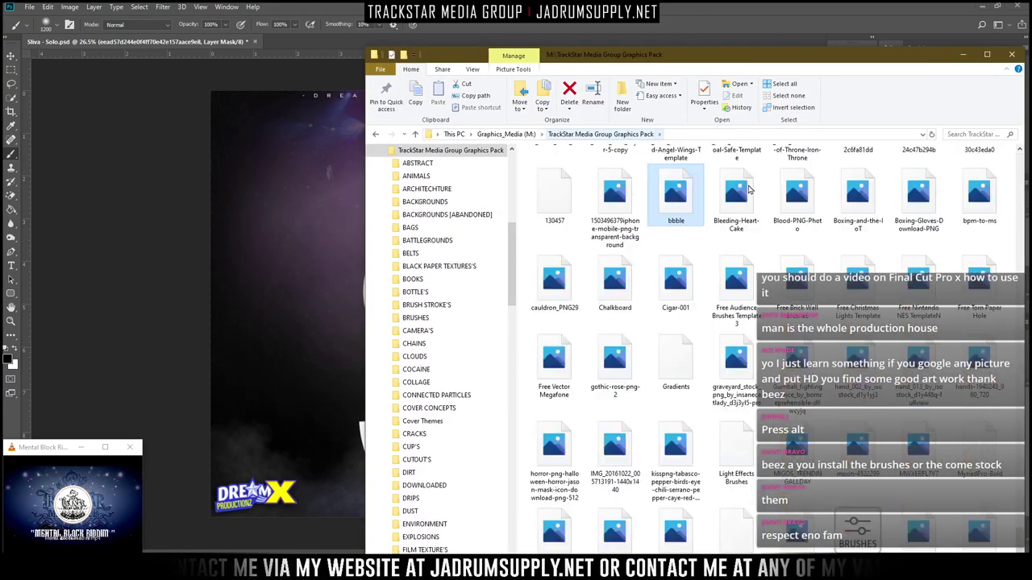
{"action": "scroll", "coordinate": [752, 336], "scroll_direction": "up", "scroll_amount": 5}
{"action": "scroll", "coordinate": [754, 334], "scroll_direction": "down", "scroll_amount": 10}
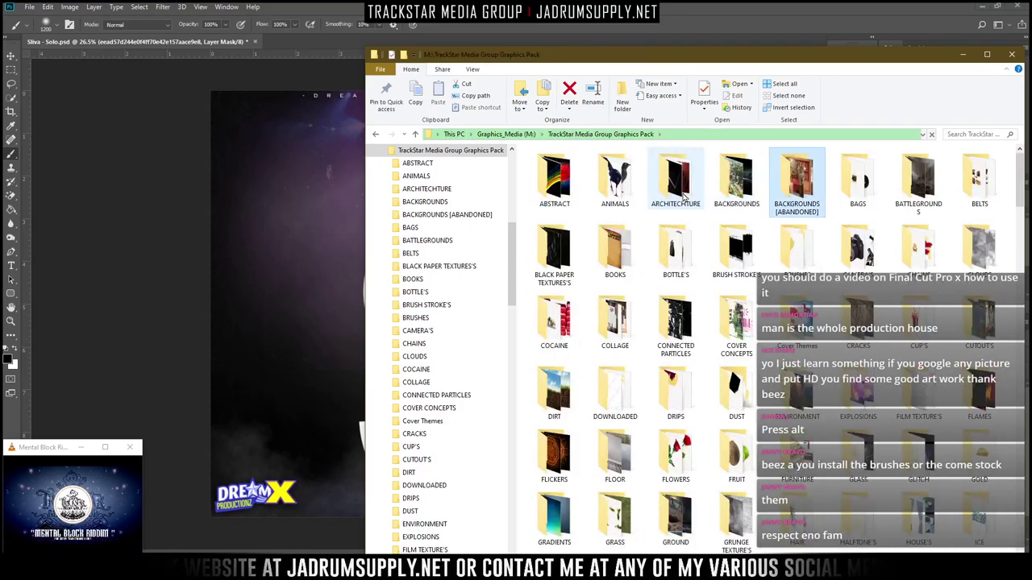
{"action": "double_click", "coordinate": [554, 254]}
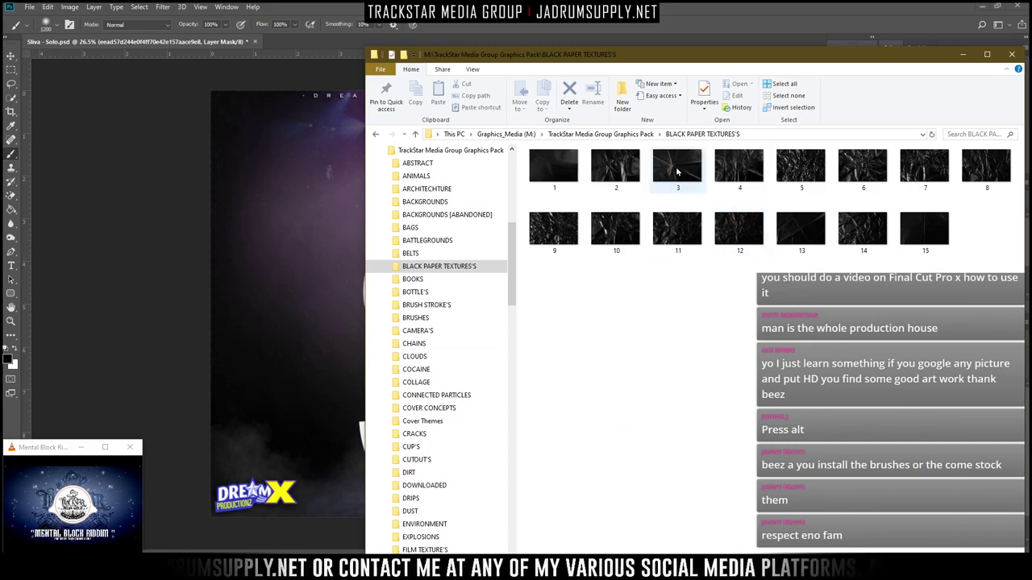
{"action": "left_click_drag", "start_coordinate": [677, 171], "coordinate": [299, 209]}
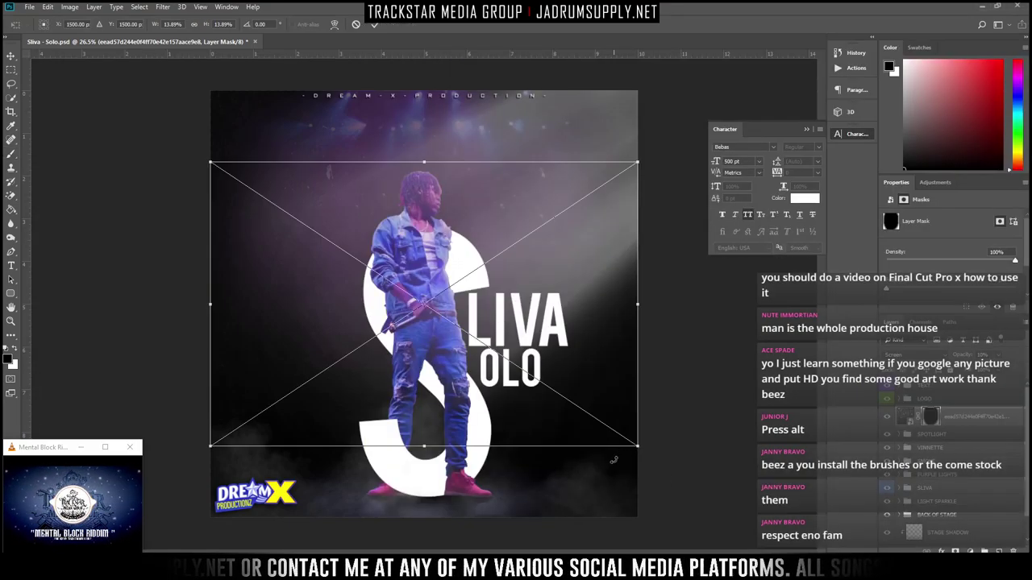
Enlarge the folded paper texture to about 17.23 × 11.93 in to cover the canvas, and move its layer above the TEXT group
{"action": "mouse_move", "coordinate": [636, 445]}
{"action": "left_mouse_down"}
{"action": "mouse_move", "coordinate": [780, 542]}
{"action": "mouse_move", "coordinate": [796, 518]}
{"action": "left_mouse_up"}
{"action": "key", "text": "ctrl+z"}
{"action": "key", "text": "Return"}
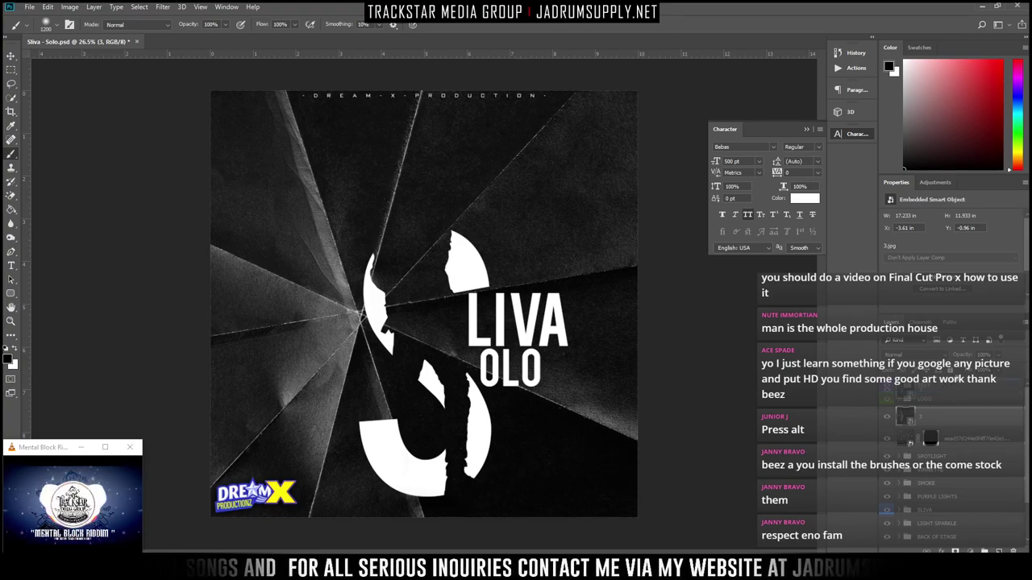
{"action": "left_click_drag", "start_coordinate": [914, 416], "coordinate": [913, 390]}
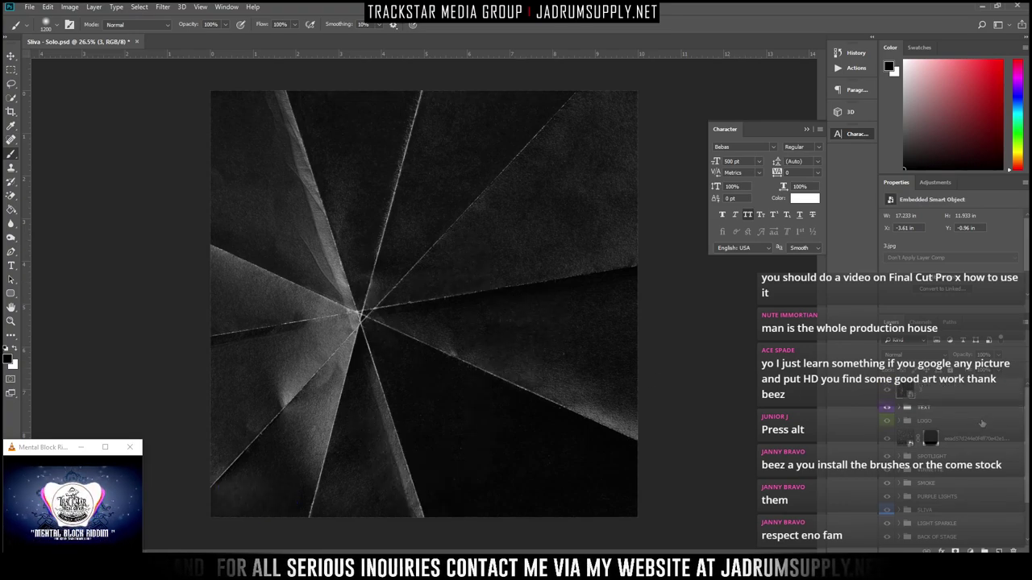
Set the folded paper texture layer to Screen blending at 75% opacity
{"action": "left_click", "coordinate": [903, 355]}
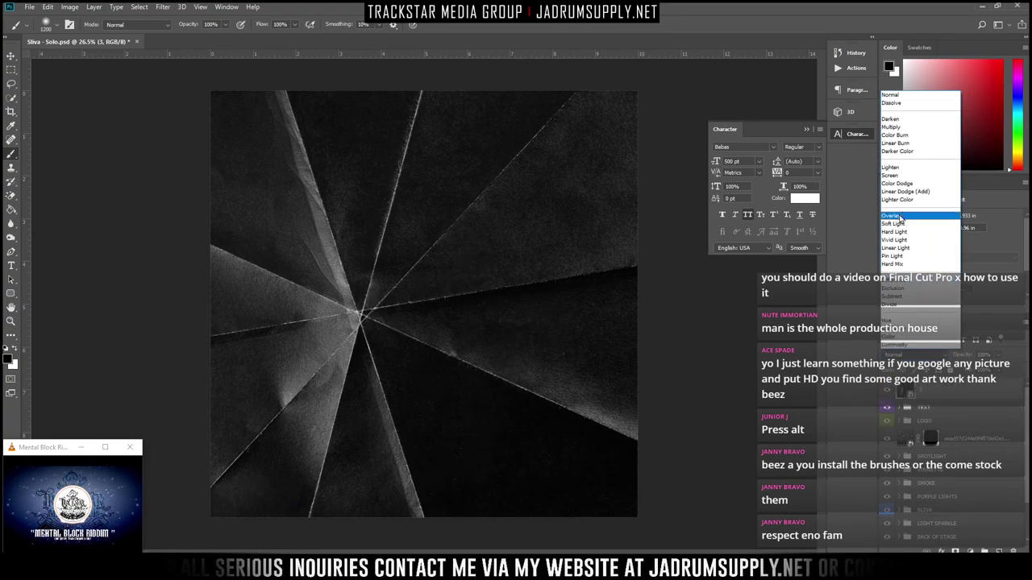
{"action": "left_click", "coordinate": [903, 175]}
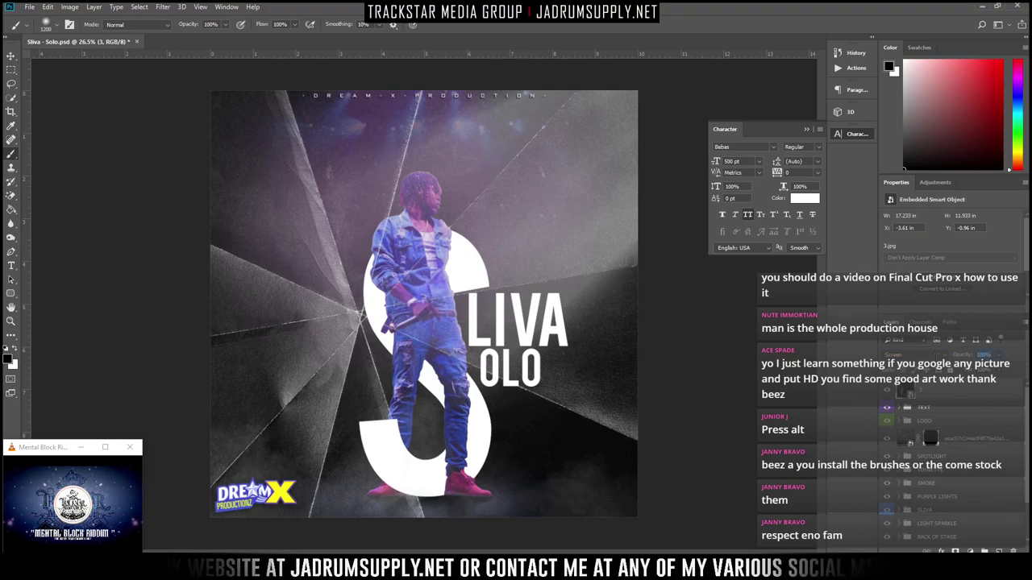
{"action": "type", "text": "75"}
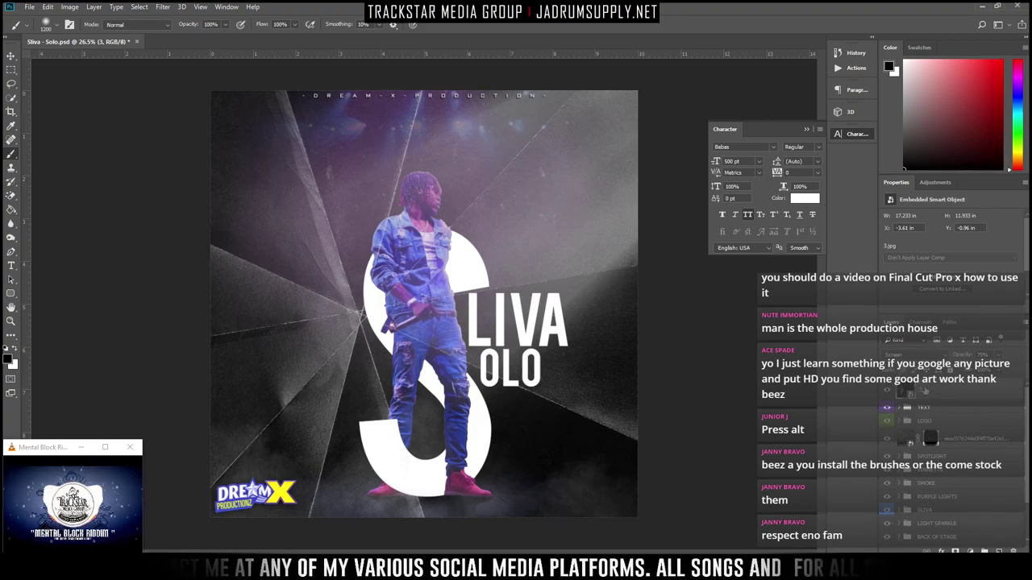
Stamp the visible layers into a merged copy and delete it, and lower the folded paper texture's opacity to 26%
{"action": "key", "text": "ctrl+alt+shift+e"}
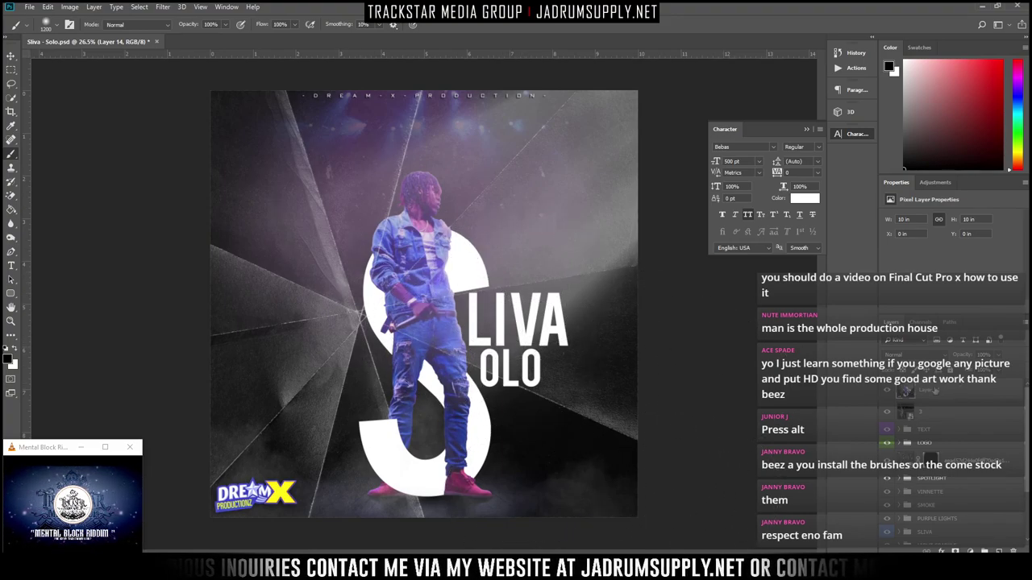
{"action": "key", "text": "Delete"}
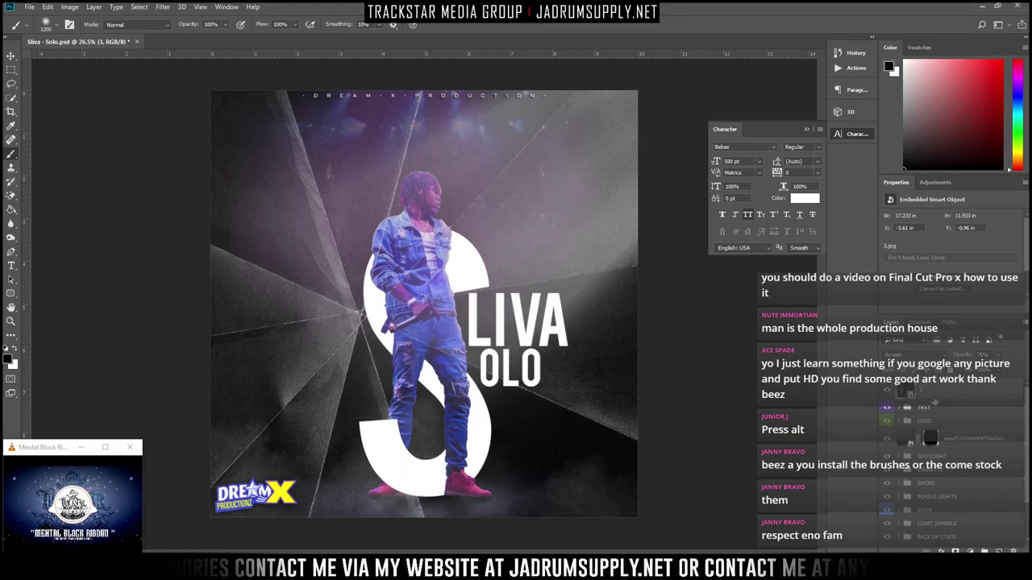
{"action": "type", "text": "10"}
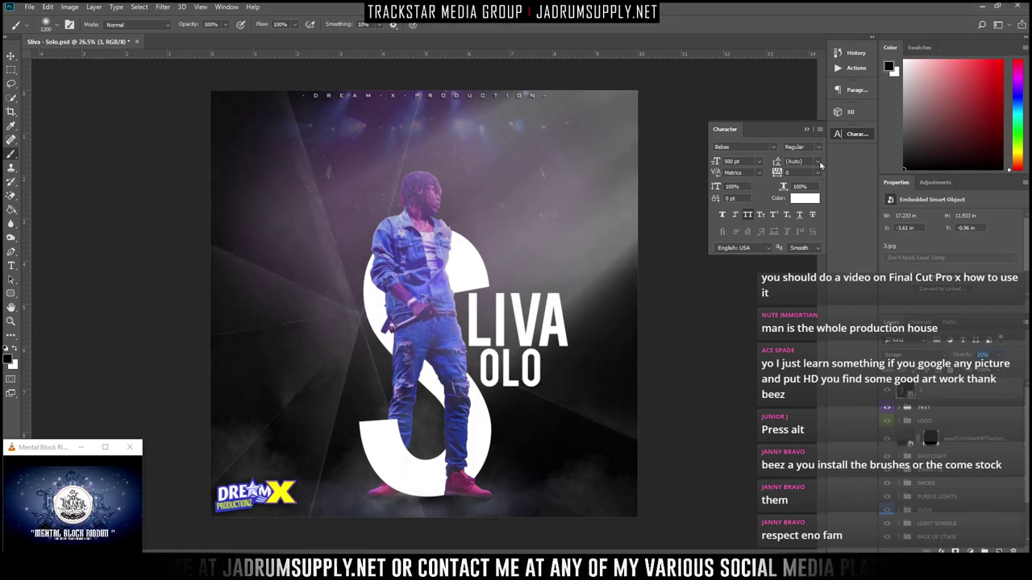
Shift the folded paper texture about 2.6 in to the left and rotate it to about -0.62°
{"action": "key", "text": "ctrl+t"}
{"action": "left_click_drag", "start_coordinate": [558, 357], "coordinate": [454, 361]}
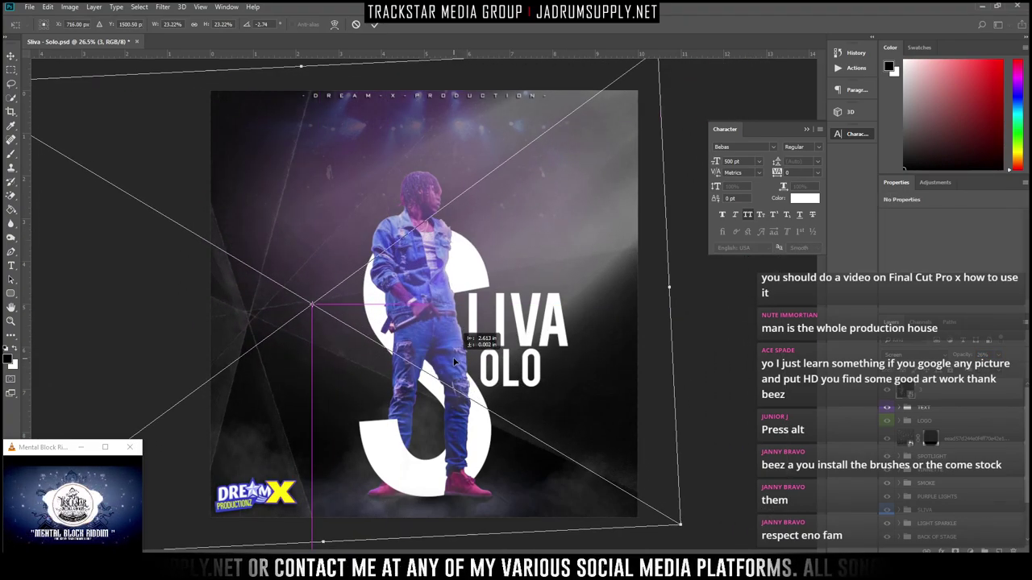
{"action": "left_click_drag", "start_coordinate": [796, 389], "coordinate": [799, 409]}
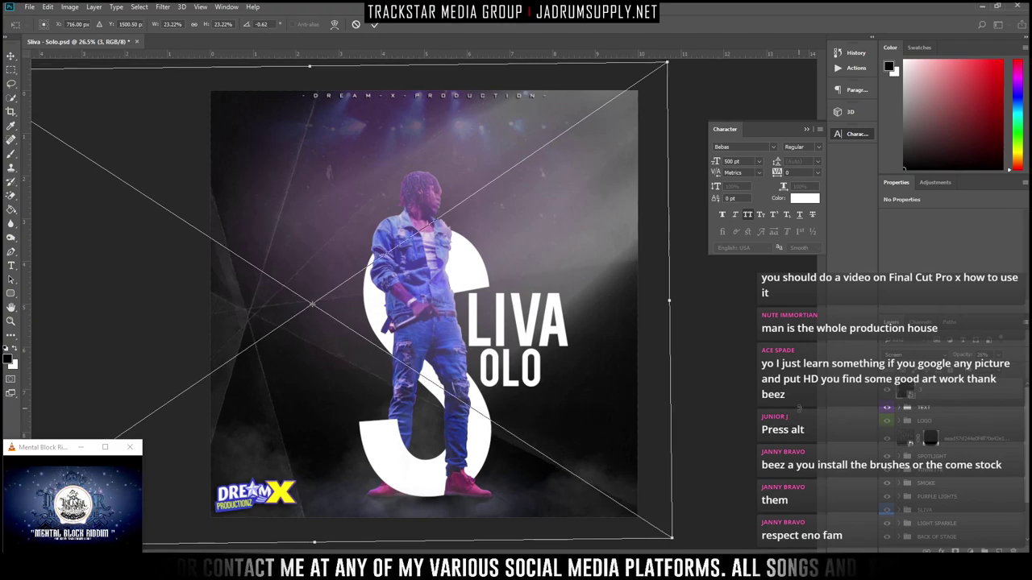
{"action": "key", "text": "Return"}
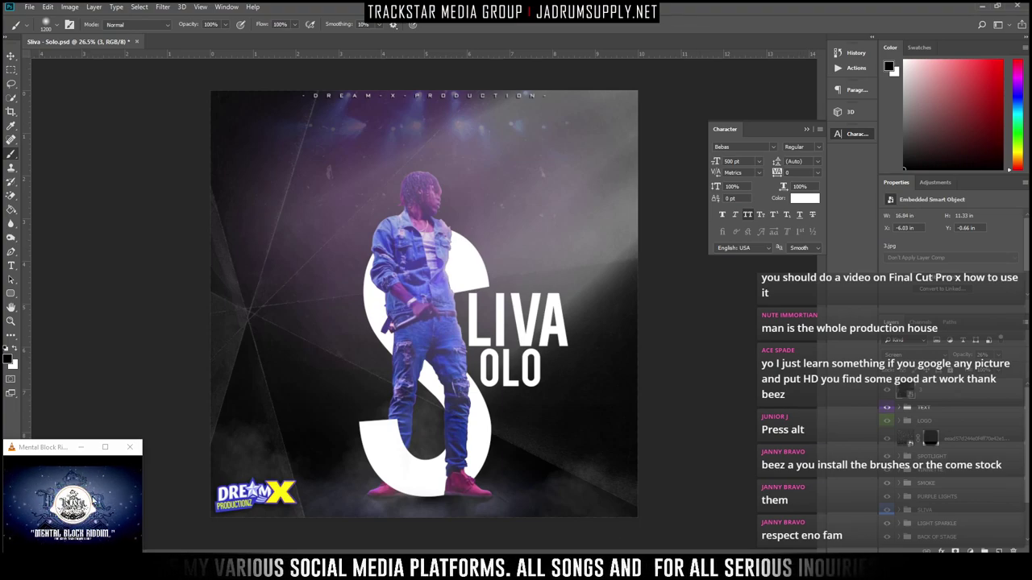
{"action": "key", "text": "alt+Tab"}
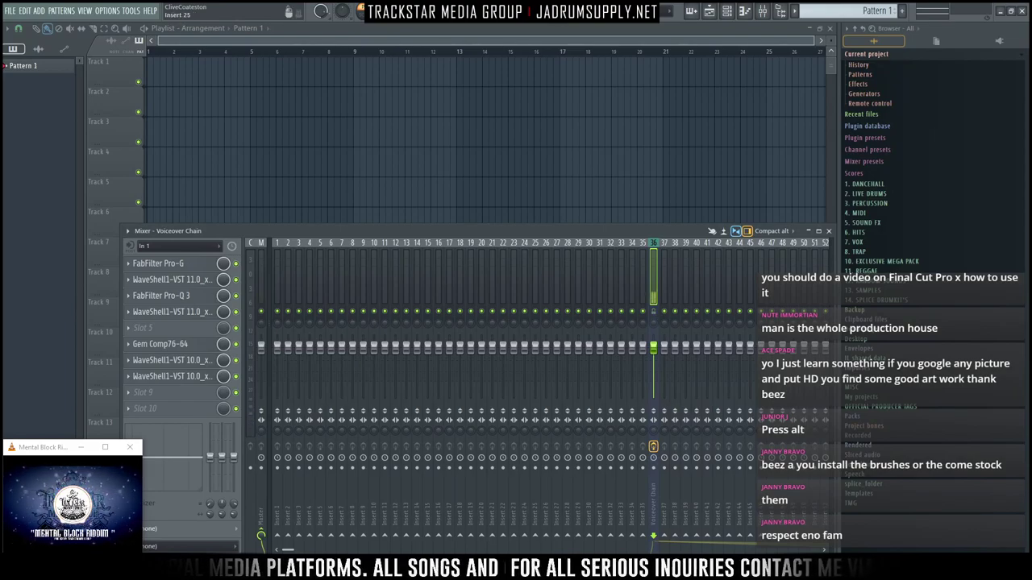
{"action": "key", "text": "alt+Tab"}
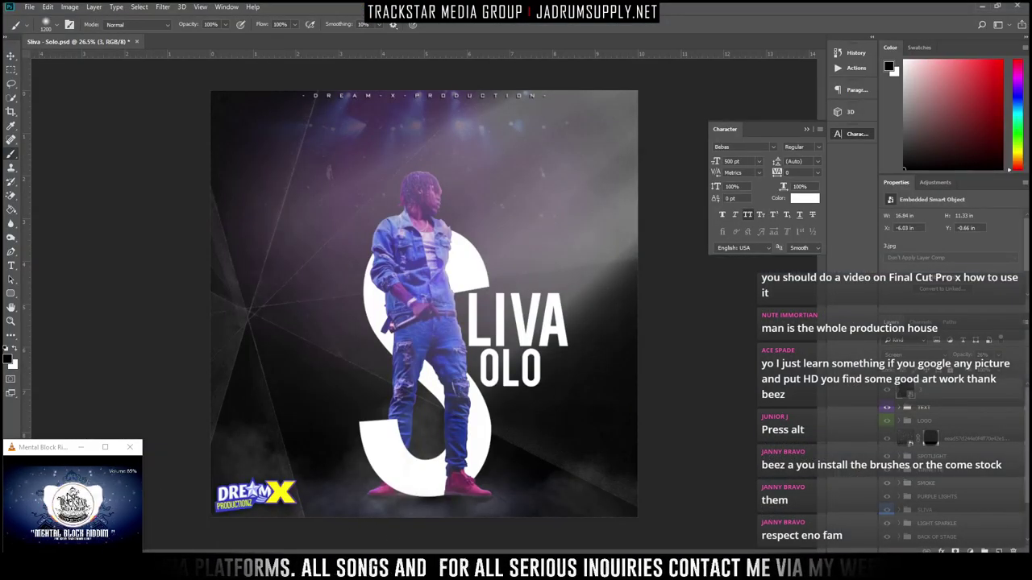
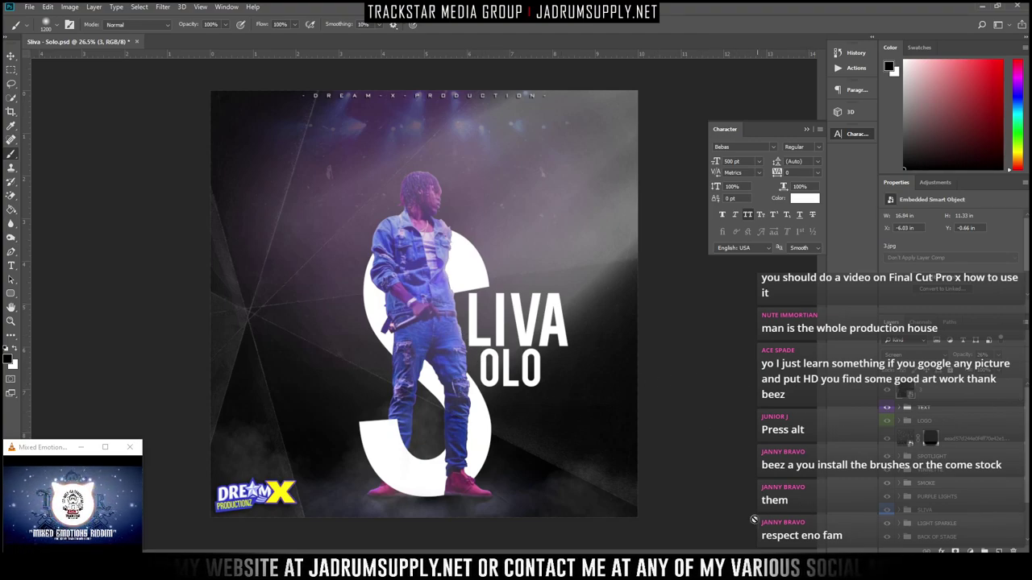
{"action": "key", "text": "alt+Tab"}
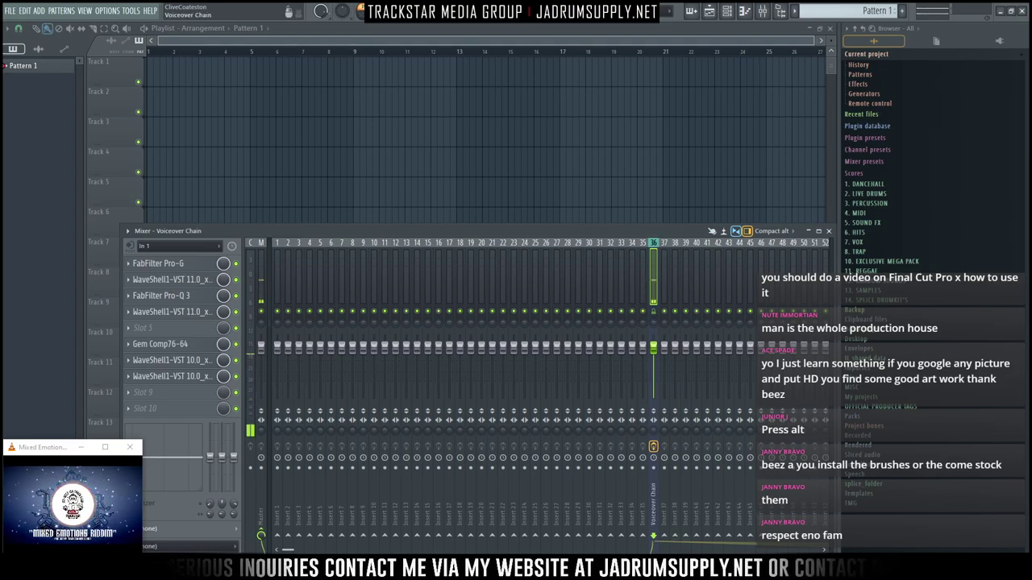
{"action": "key", "text": "alt+Tab"}
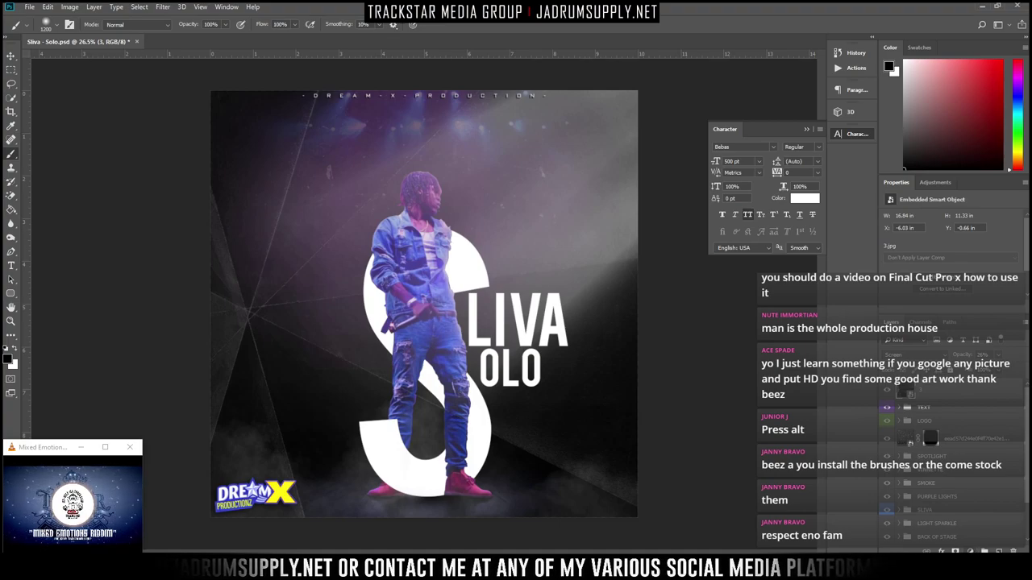
Add a Vibrance adjustment layer above the paper texture with vibrance 20 and saturation +4
{"action": "left_click", "coordinate": [968, 552]}
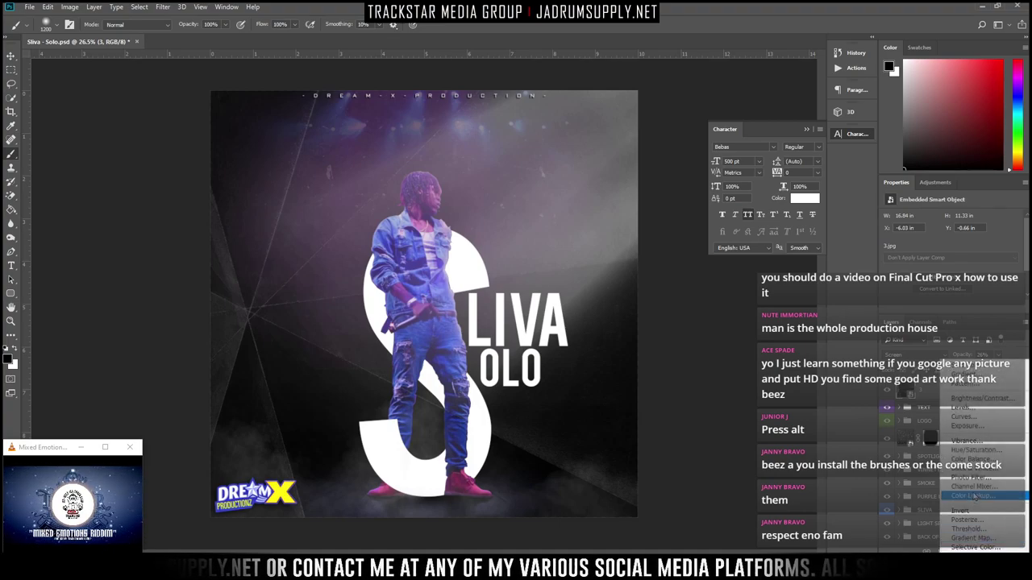
{"action": "left_click", "coordinate": [967, 441]}
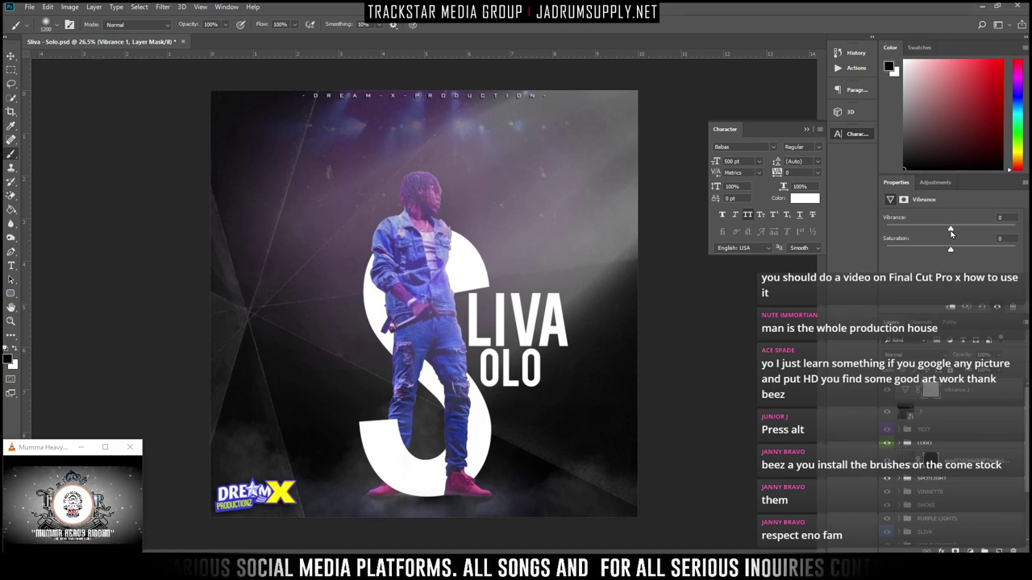
{"action": "left_click_drag", "start_coordinate": [951, 230], "coordinate": [954, 263]}
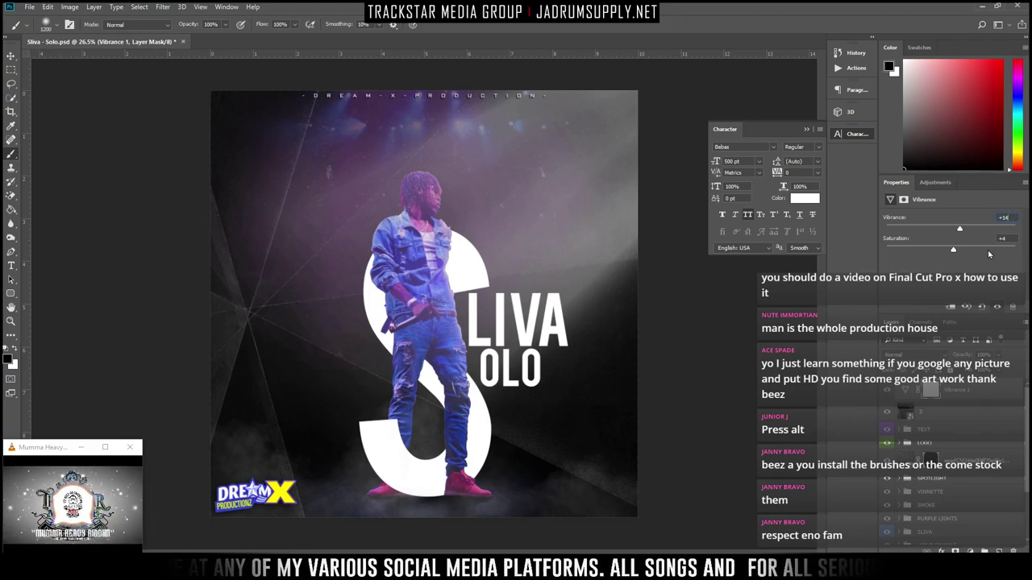
{"action": "key", "text": "BackSpace"}
{"action": "type", "text": "20"}
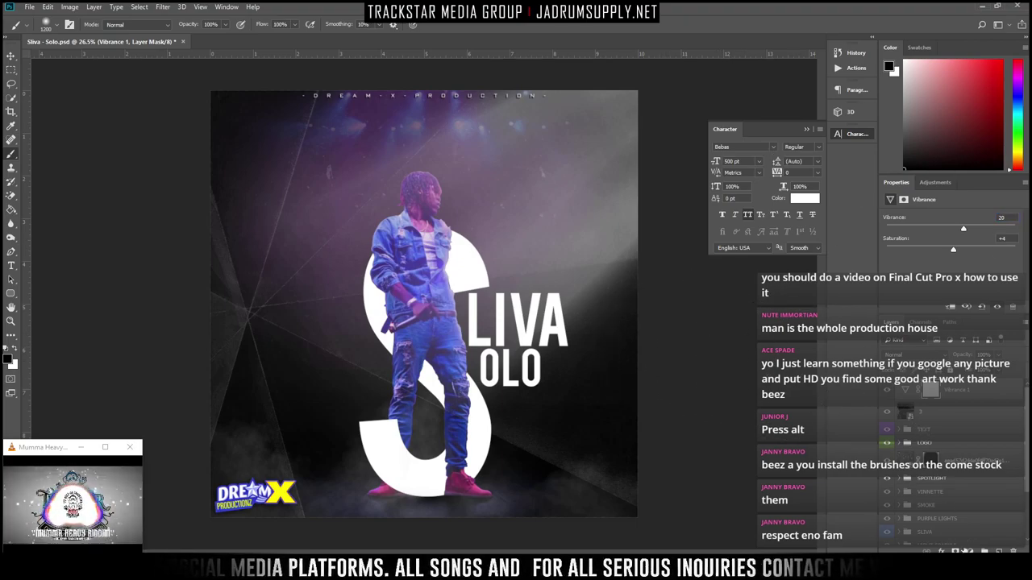
Add a Levels adjustment layer above the Vibrance layer and adjust its sliders to brighten the poster's midtones
{"action": "left_click", "coordinate": [969, 552]}
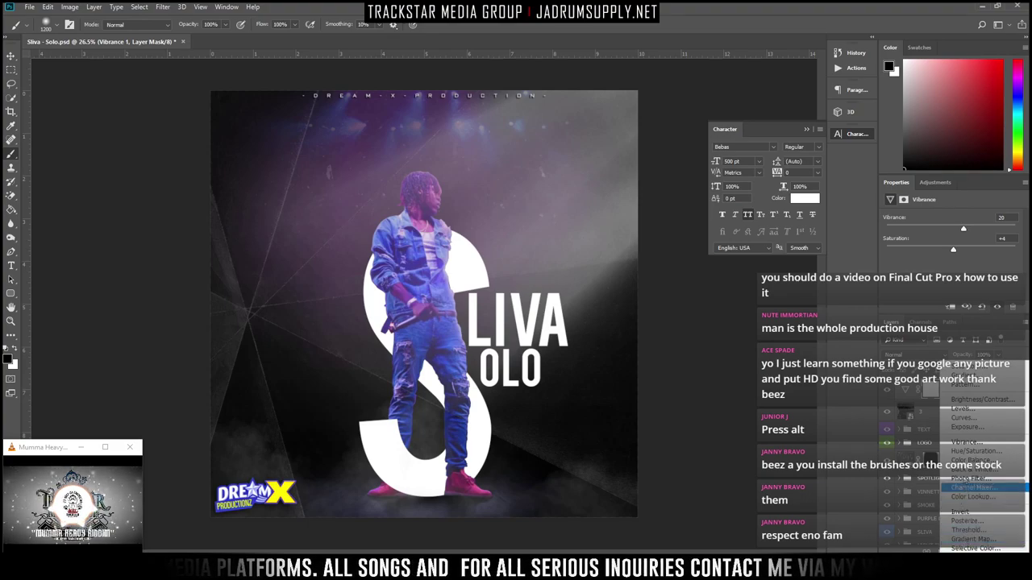
{"action": "left_click", "coordinate": [971, 409]}
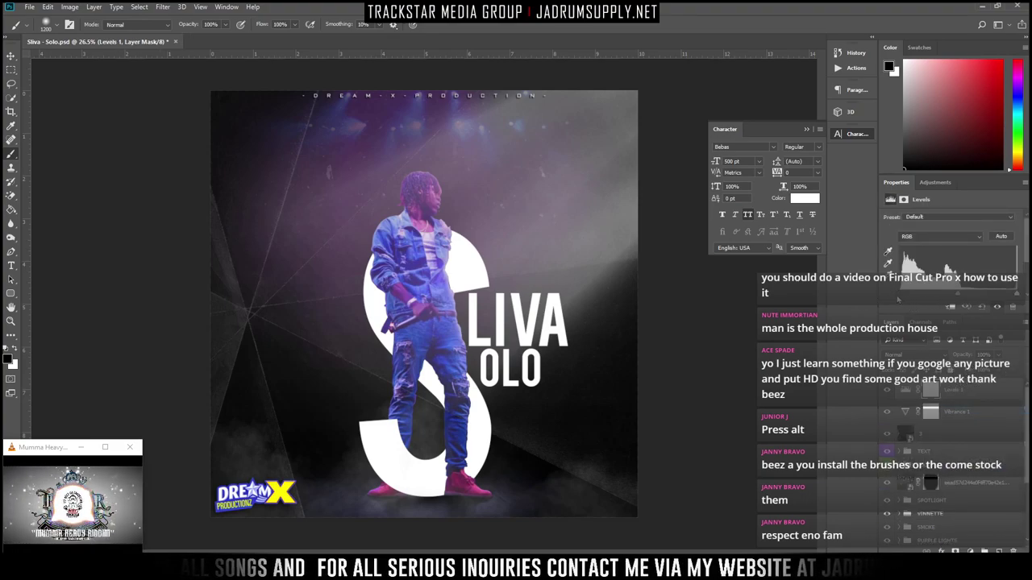
{"action": "mouse_move", "coordinate": [899, 297]}
{"action": "left_mouse_down"}
{"action": "mouse_move", "coordinate": [999, 304]}
{"action": "mouse_move", "coordinate": [888, 303]}
{"action": "left_mouse_up"}
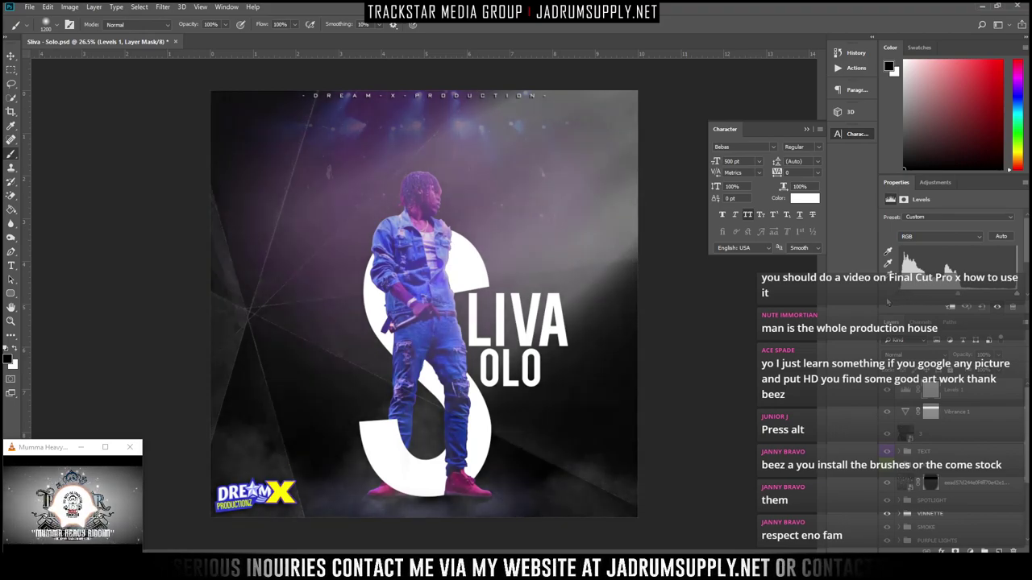
{"action": "left_click_drag", "start_coordinate": [949, 295], "coordinate": [946, 297]}
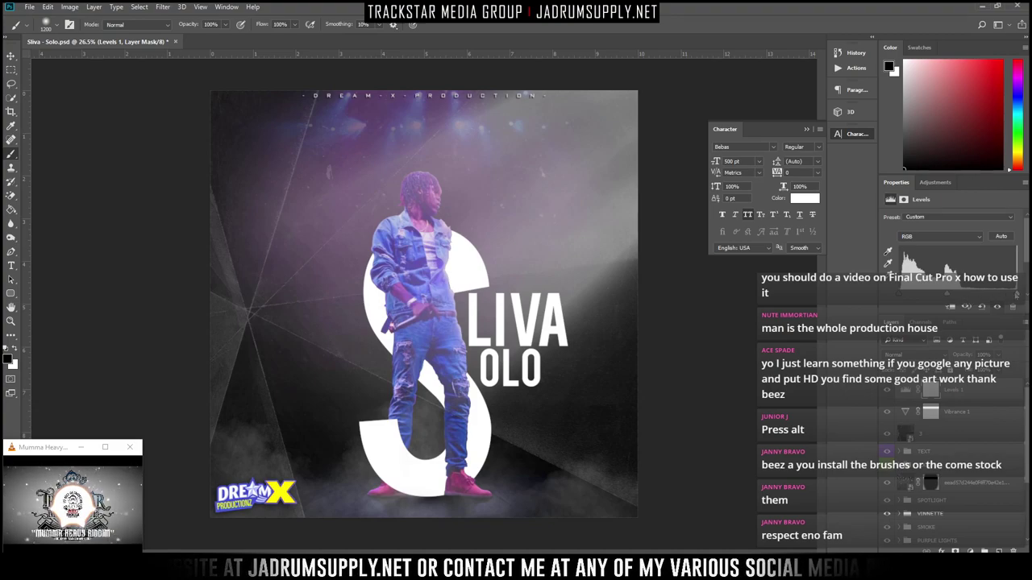
Fine-tune the Levels adjustment by shifting its highlight and shadow input sliders slightly
{"action": "mouse_move", "coordinate": [1011, 295]}
{"action": "left_mouse_down"}
{"action": "mouse_move", "coordinate": [982, 296]}
{"action": "mouse_move", "coordinate": [1017, 296]}
{"action": "left_mouse_up"}
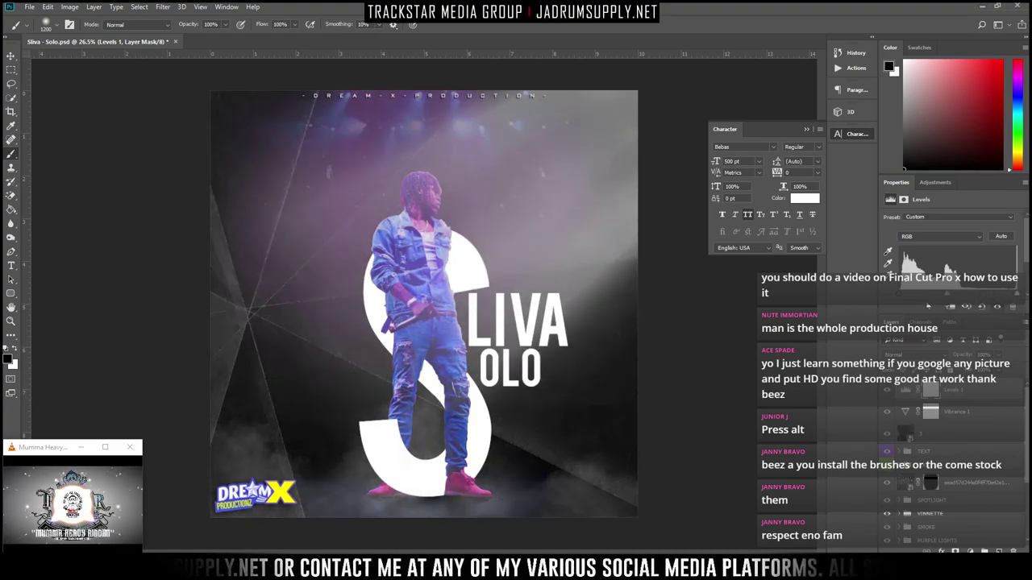
{"action": "left_click_drag", "start_coordinate": [900, 296], "coordinate": [904, 296]}
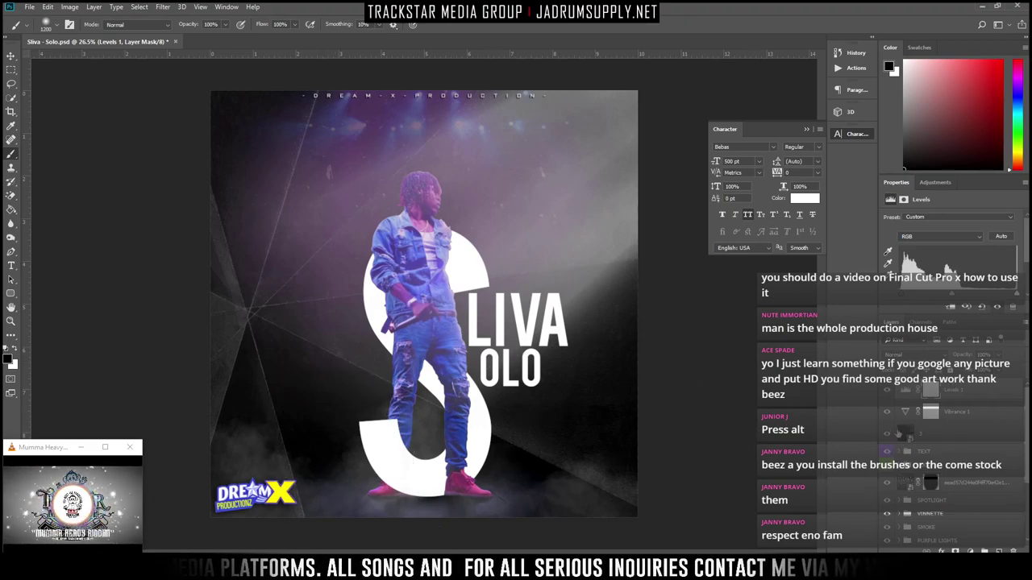
Toggle the folded paper texture's visibility repeatedly to compare the poster with and without it
{"action": "scroll", "coordinate": [893, 420], "scroll_direction": "down", "scroll_amount": 1}
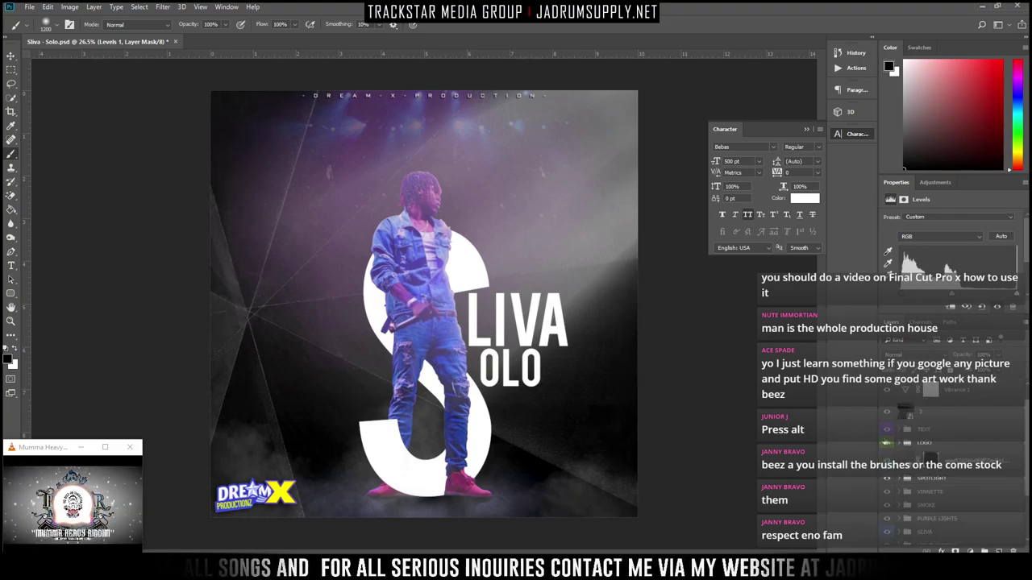
{"action": "left_click", "coordinate": [886, 413]}
{"action": "left_click", "coordinate": [887, 413]}
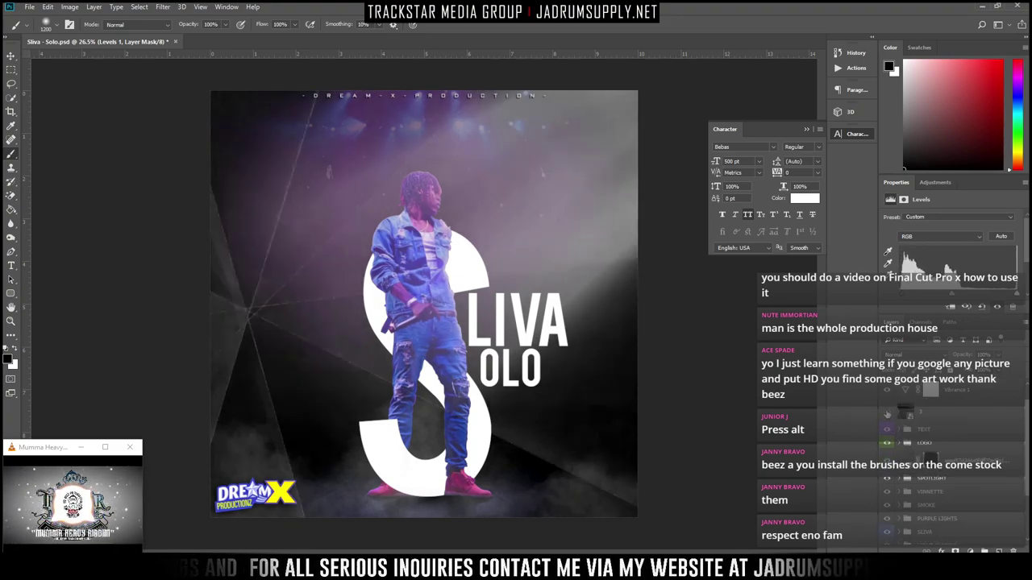
{"action": "left_click", "coordinate": [886, 413]}
{"action": "left_click", "coordinate": [887, 413]}
{"action": "left_click", "coordinate": [886, 414]}
{"action": "left_click", "coordinate": [886, 414]}
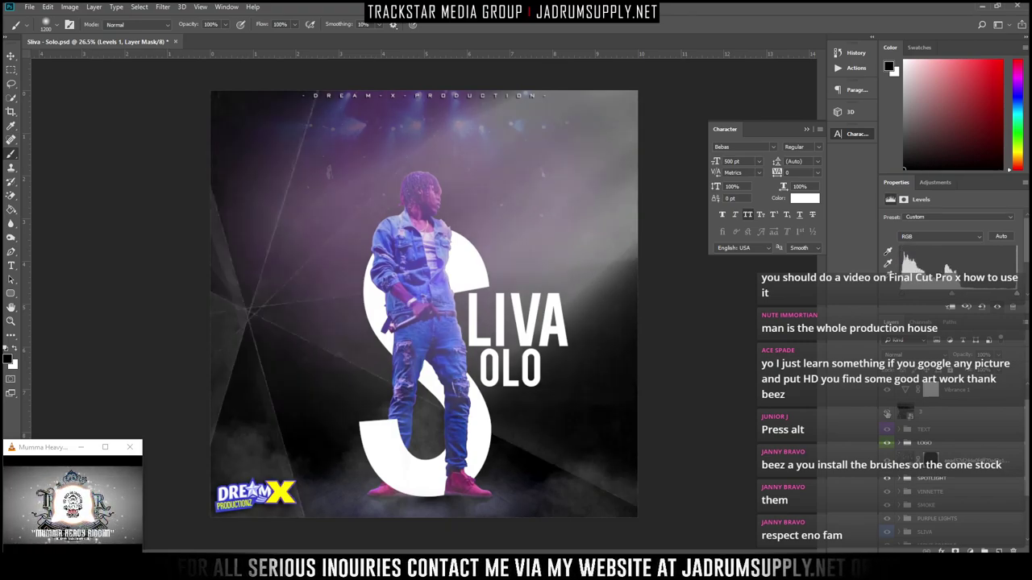
{"action": "left_click", "coordinate": [886, 415]}
{"action": "left_click", "coordinate": [887, 414]}
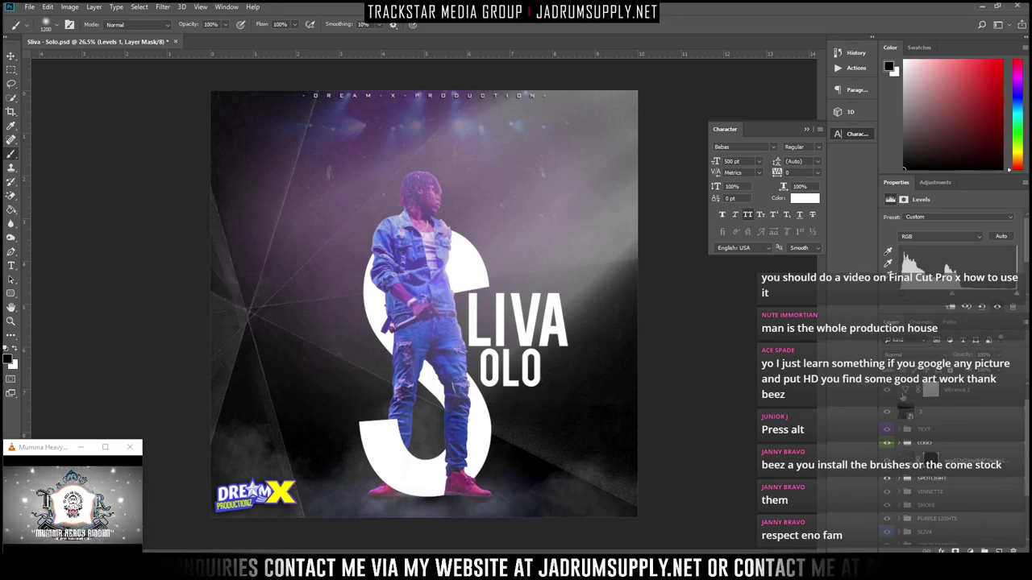
Add a layer mask to the folded paper texture and paint out its creases across the poster's lower and left areas with the 1200 px black brush
{"action": "left_click", "coordinate": [906, 413]}
{"action": "left_click", "coordinate": [955, 552]}
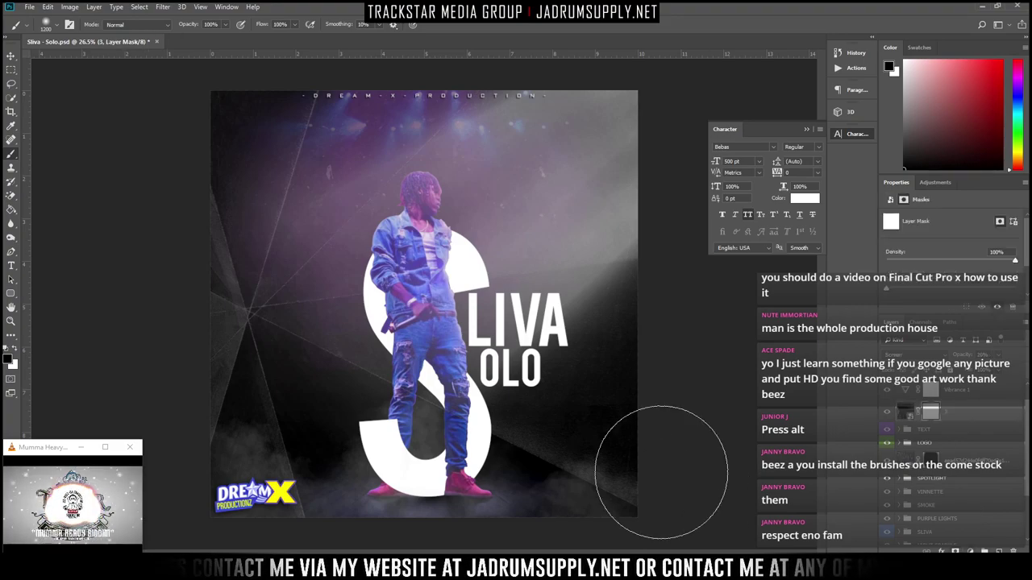
{"action": "mouse_move", "coordinate": [709, 495]}
{"action": "left_mouse_down"}
{"action": "mouse_move", "coordinate": [345, 514]}
{"action": "mouse_move", "coordinate": [125, 479]}
{"action": "mouse_move", "coordinate": [3, 393]}
{"action": "mouse_move", "coordinate": [498, 440]}
{"action": "mouse_move", "coordinate": [445, 390]}
{"action": "mouse_move", "coordinate": [185, 358]}
{"action": "mouse_move", "coordinate": [173, 295]}
{"action": "mouse_move", "coordinate": [276, 51]}
{"action": "mouse_move", "coordinate": [277, 103]}
{"action": "left_mouse_up"}
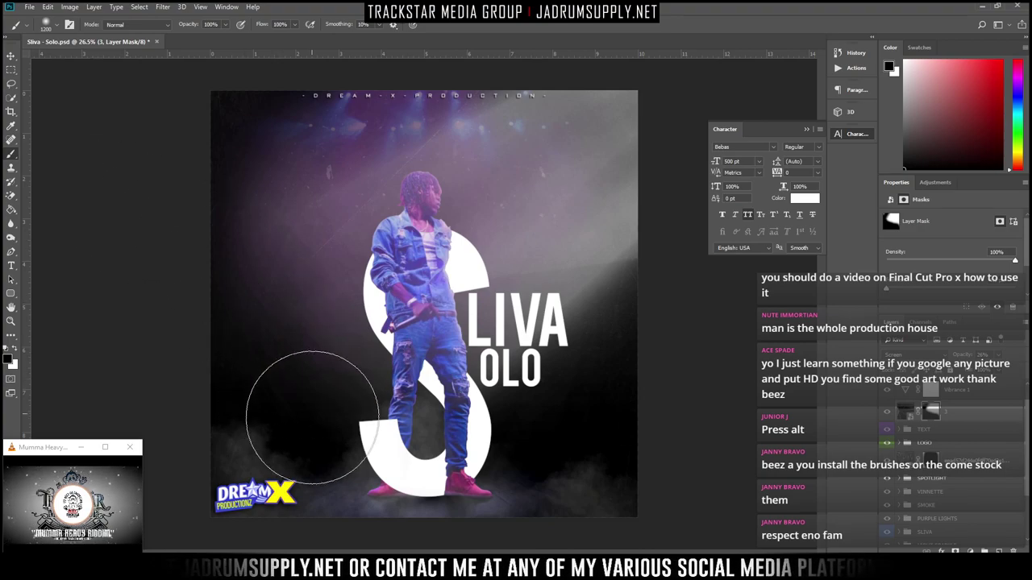
Rotate the masked paper texture to about 8.22° and shift it slightly up and to the right
{"action": "key", "text": "ctrl+t"}
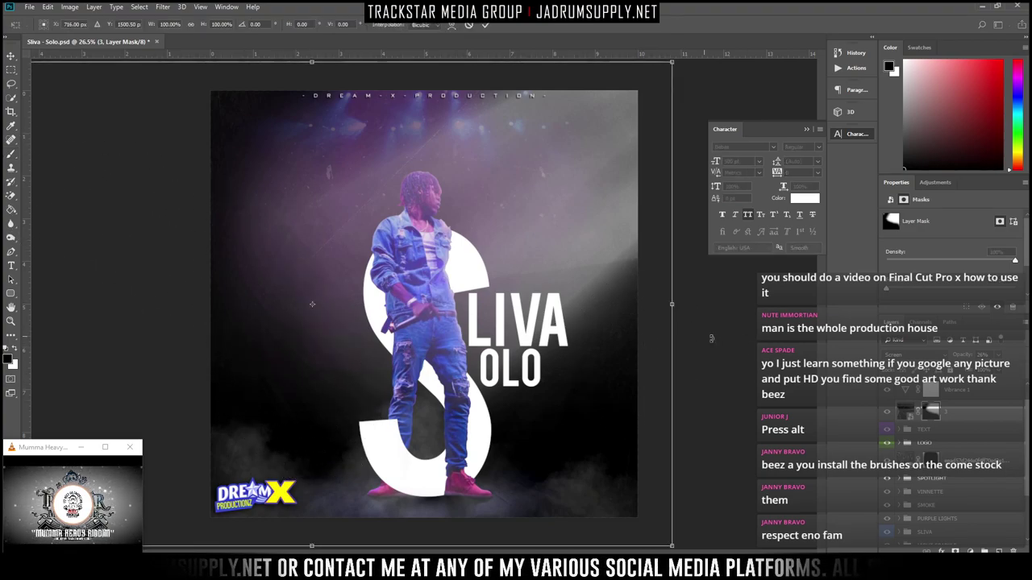
{"action": "left_click_drag", "start_coordinate": [707, 344], "coordinate": [729, 414]}
{"action": "left_click_drag", "start_coordinate": [553, 409], "coordinate": [558, 388]}
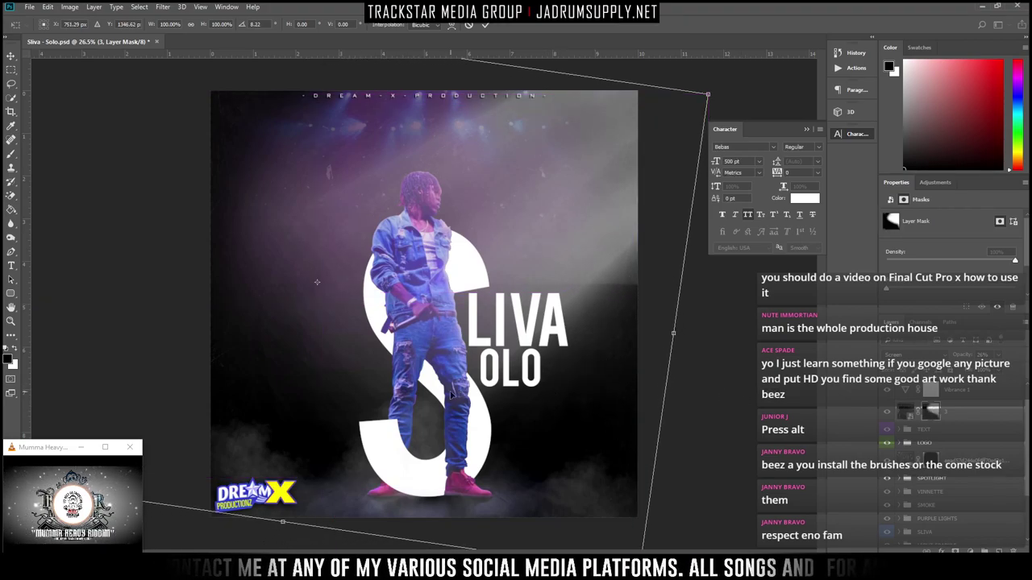
{"action": "key", "text": "Return"}
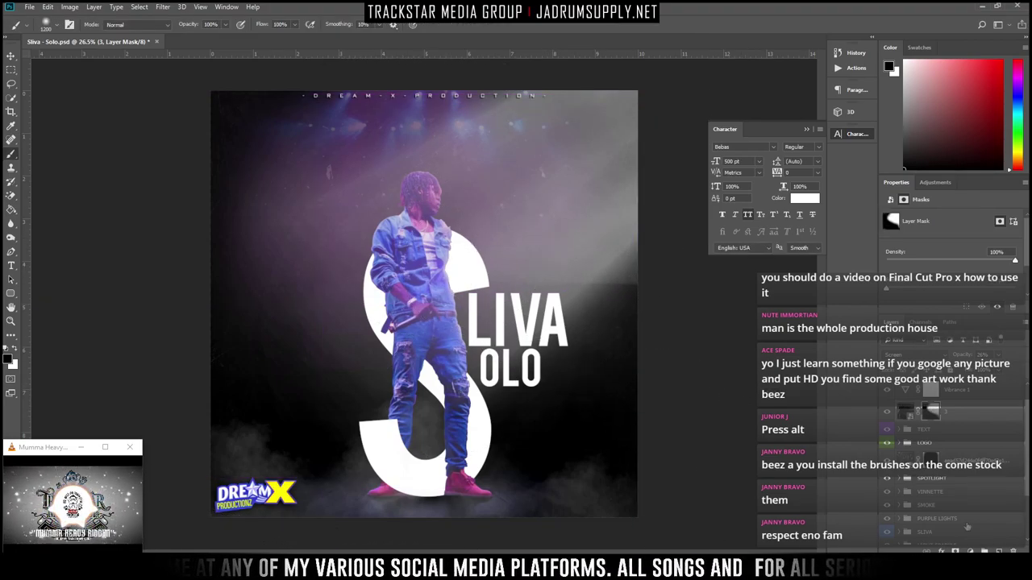
Try a strongly brightening Curves adjustment layer above the Levels layer, and delete it
{"action": "scroll", "coordinate": [933, 430], "scroll_direction": "up", "scroll_amount": 1}
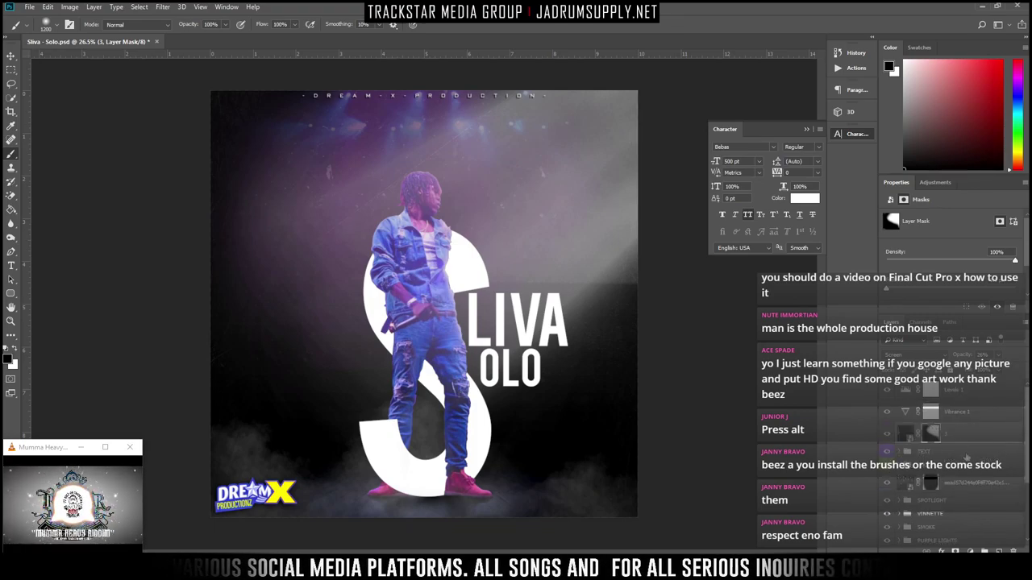
{"action": "left_click", "coordinate": [979, 389]}
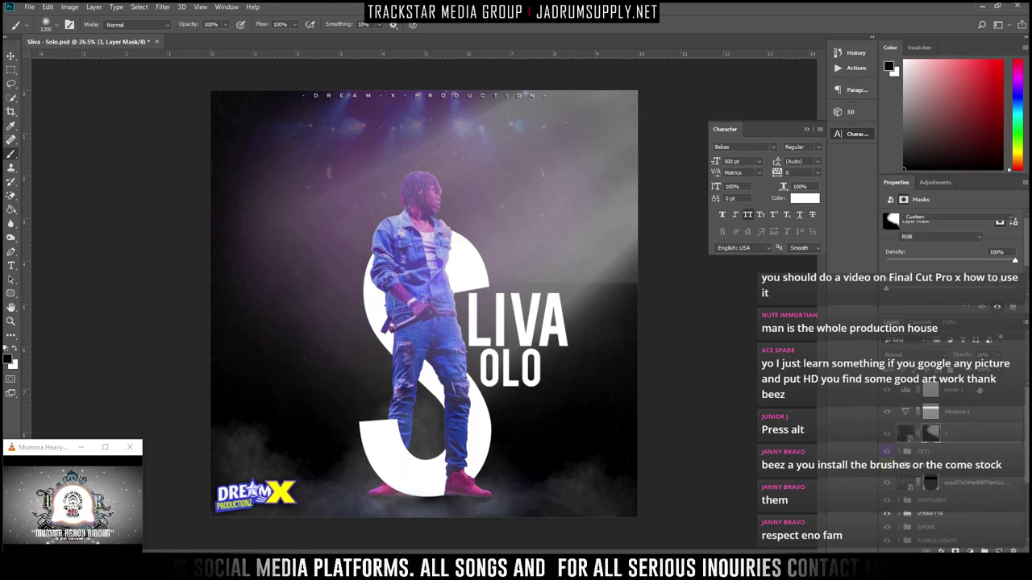
{"action": "left_click", "coordinate": [968, 551]}
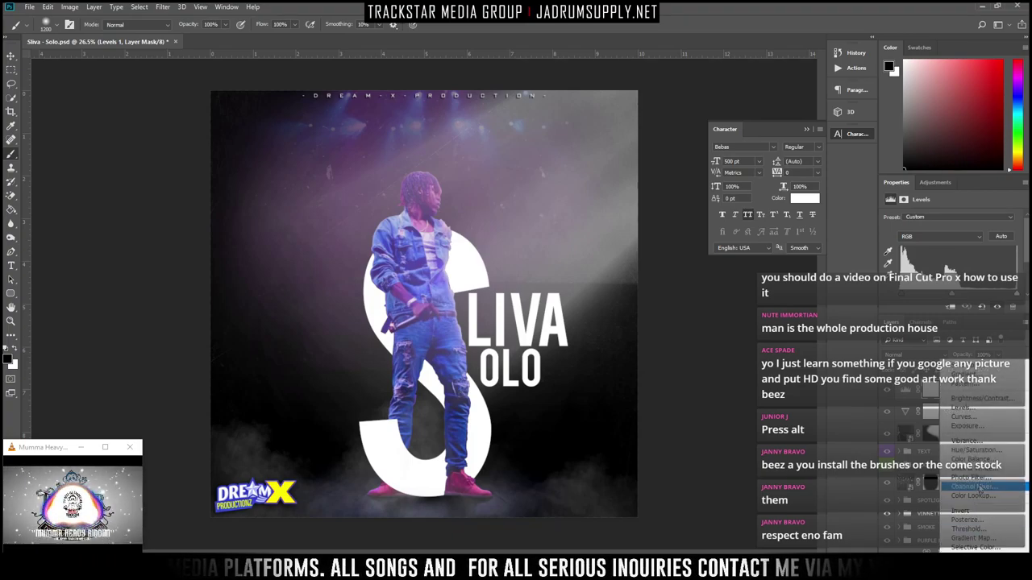
{"action": "left_click", "coordinate": [963, 417]}
{"action": "left_click_drag", "start_coordinate": [973, 282], "coordinate": [955, 270]}
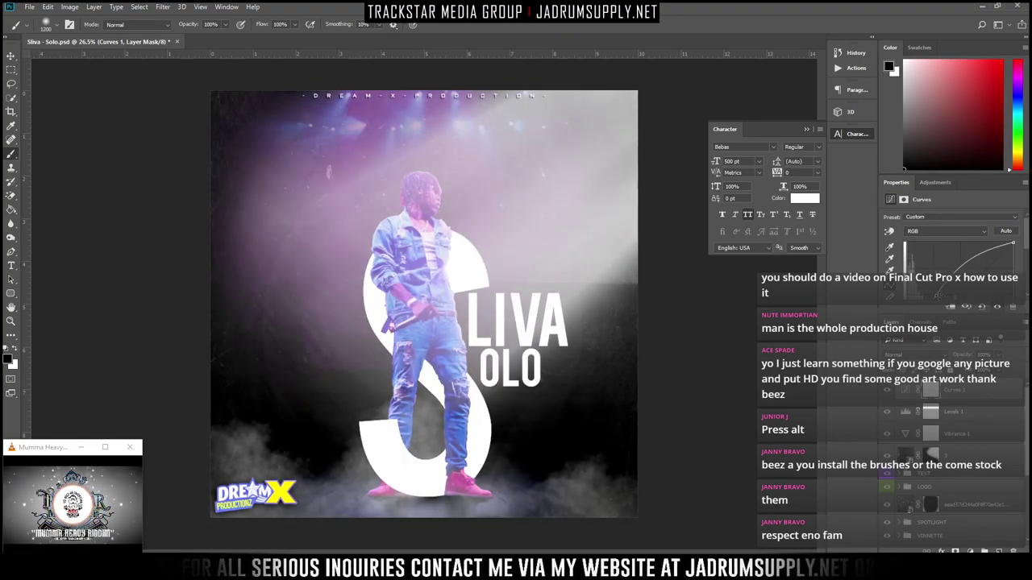
{"action": "key", "text": "Delete"}
{"action": "key", "text": "Delete"}
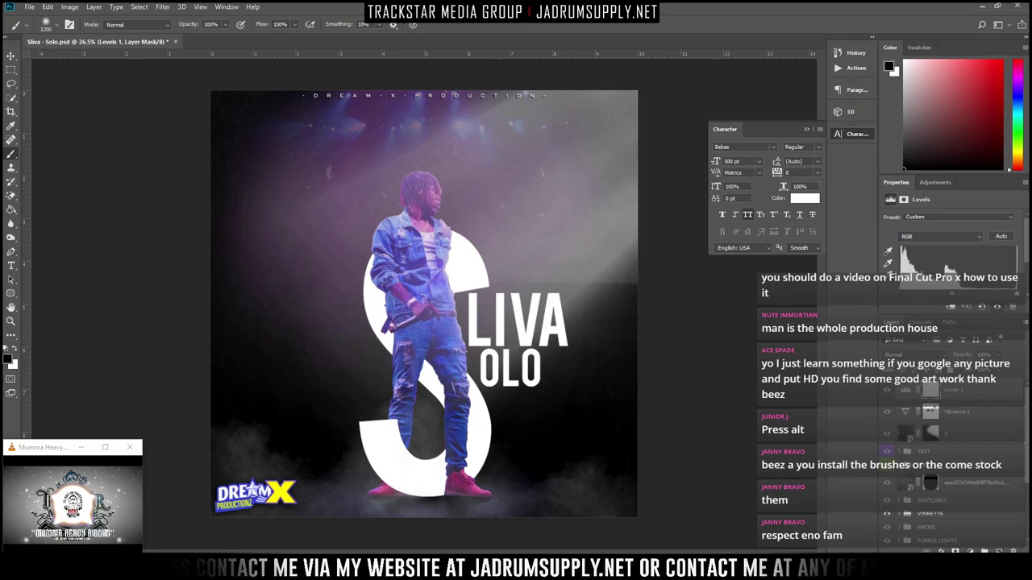
Stamp all visible layers into a new merged layer on top and open it in the Topaz Detail 3 filter
{"action": "key", "text": "ctrl+alt+shift+e"}
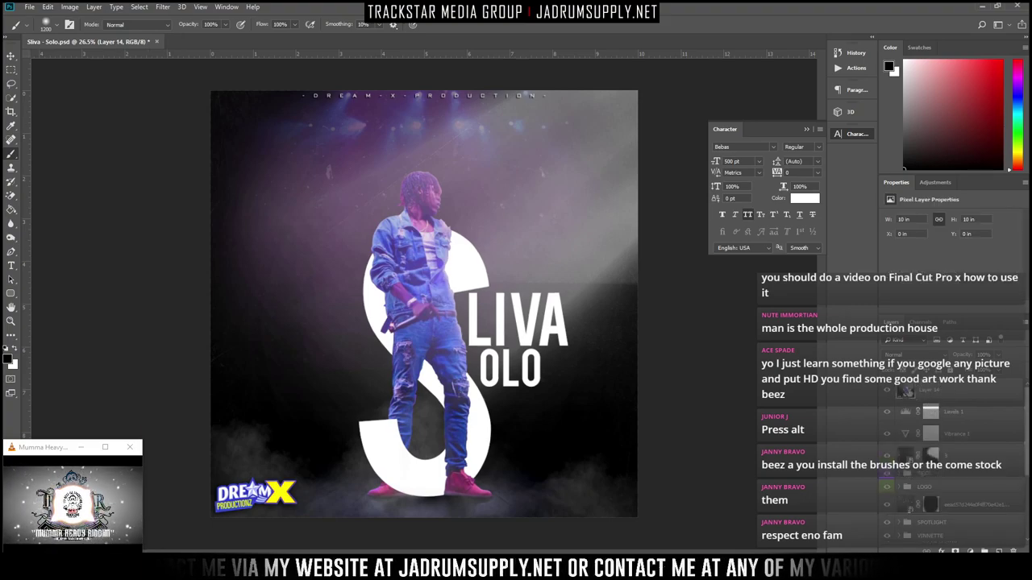
{"action": "left_click", "coordinate": [164, 8]}
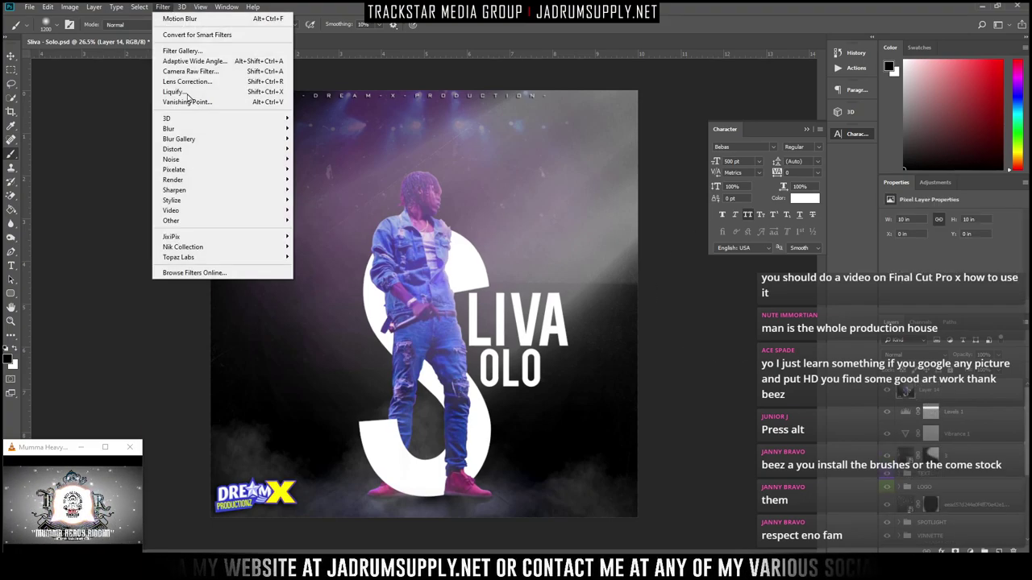
{"action": "mouse_move", "coordinate": [216, 259]}
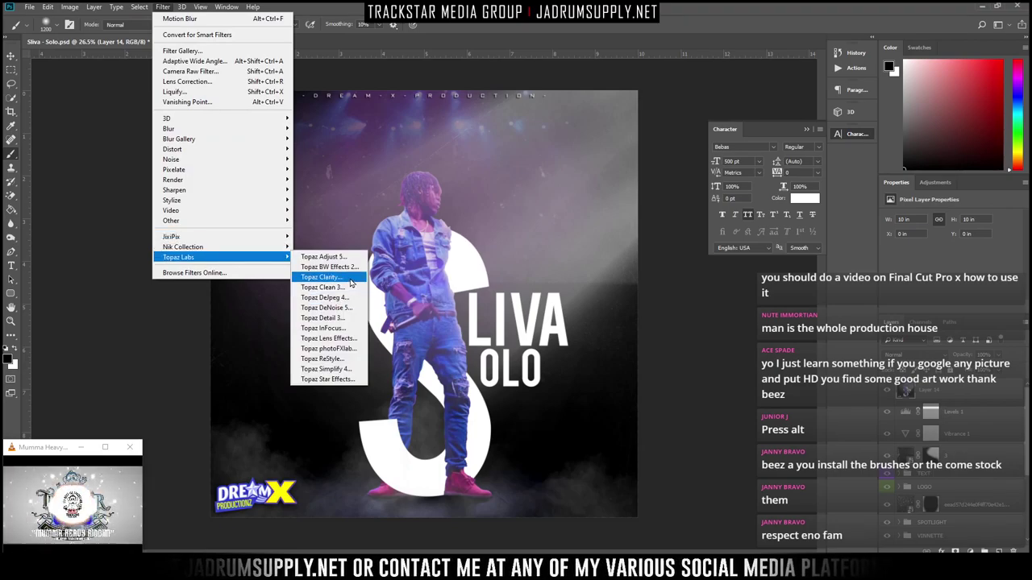
{"action": "left_click", "coordinate": [339, 320]}
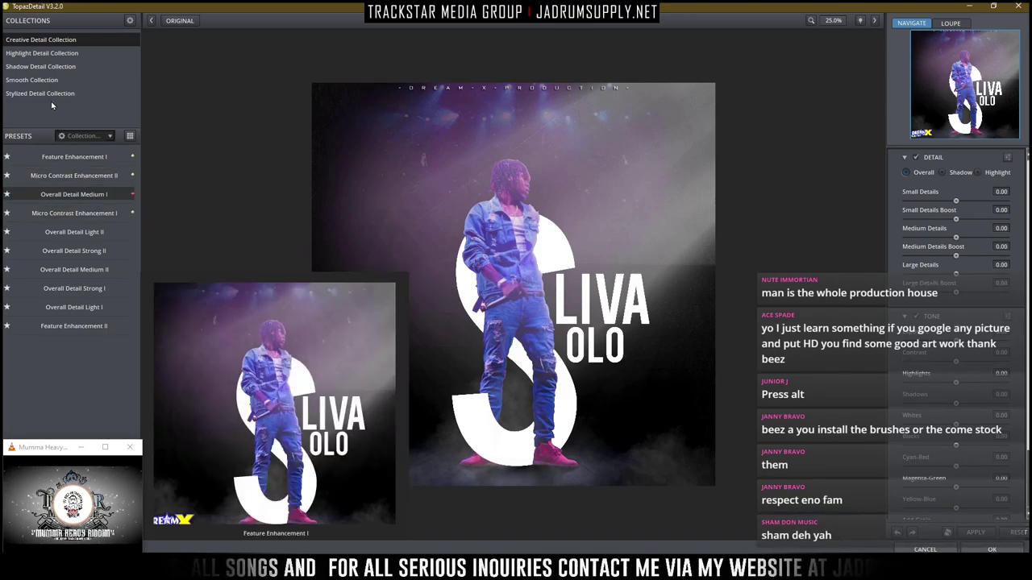
Try the Cloud Detail I preset from the Stylized Detail Collection and compare it with the original
{"action": "left_click", "coordinate": [41, 93]}
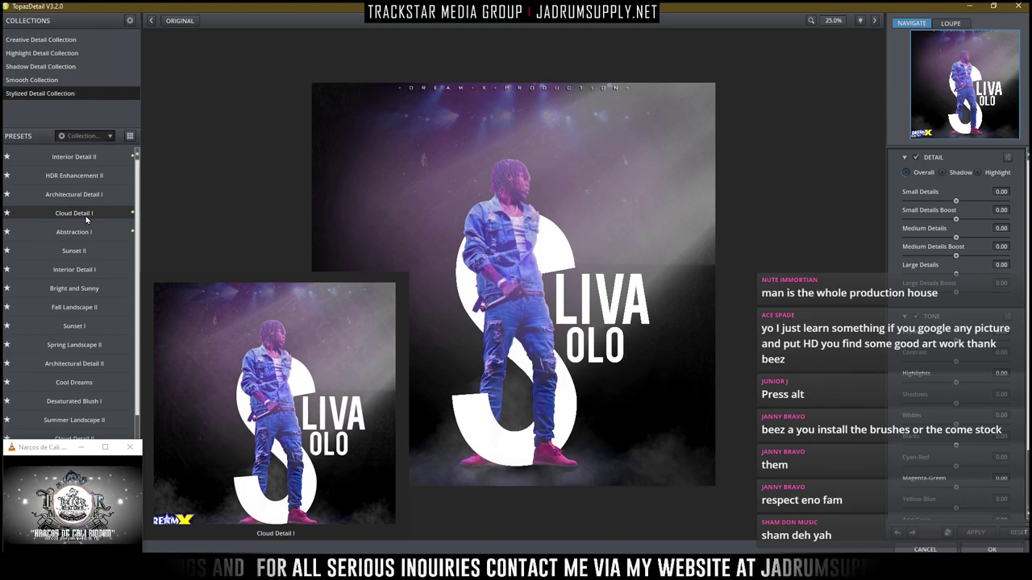
{"action": "left_click", "coordinate": [86, 216]}
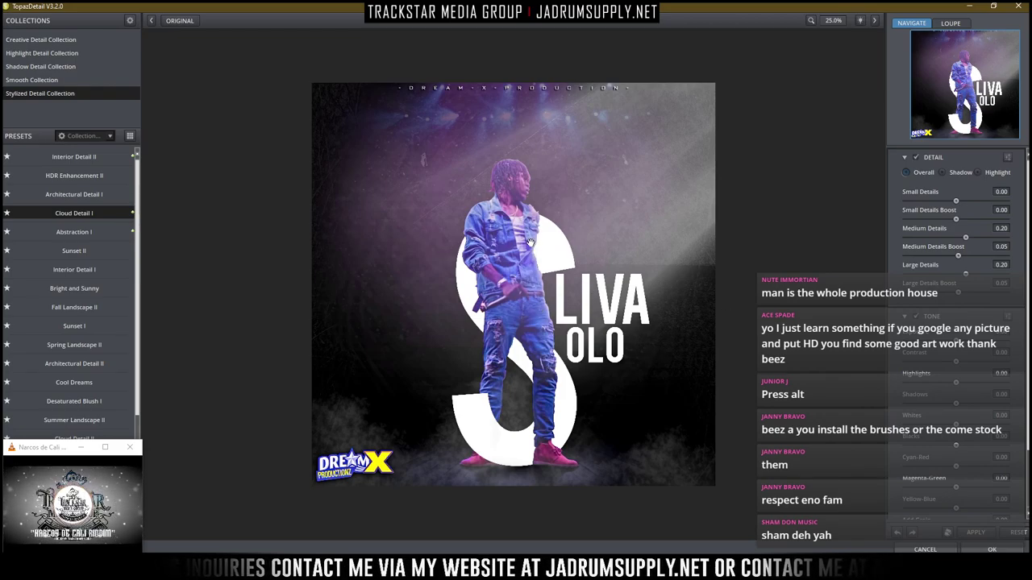
{"action": "left_click", "coordinate": [188, 26]}
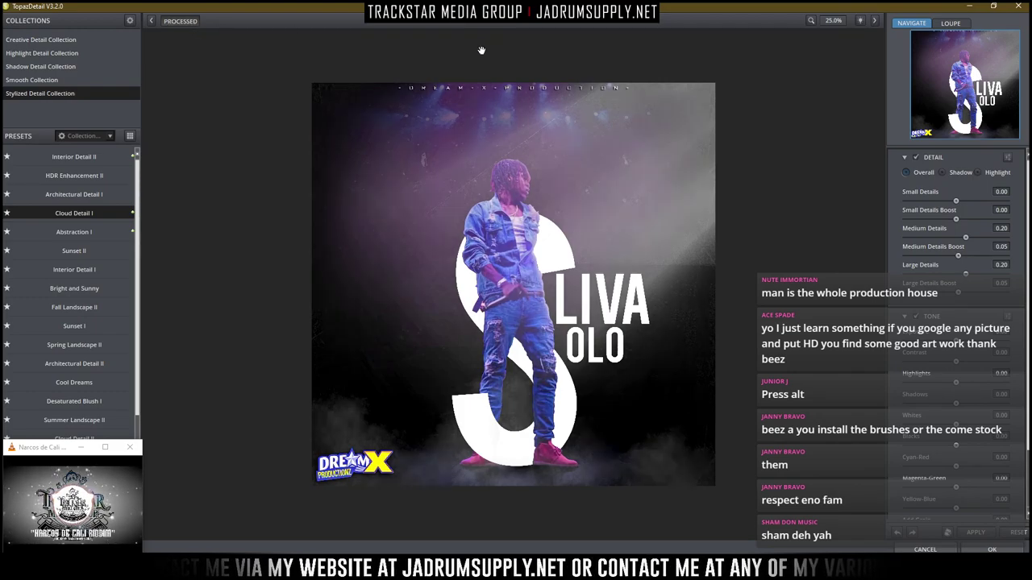
Examine the filtered figure and lettering at 100% and 50% zoom, and return to the fitted view
{"action": "left_click", "coordinate": [833, 21]}
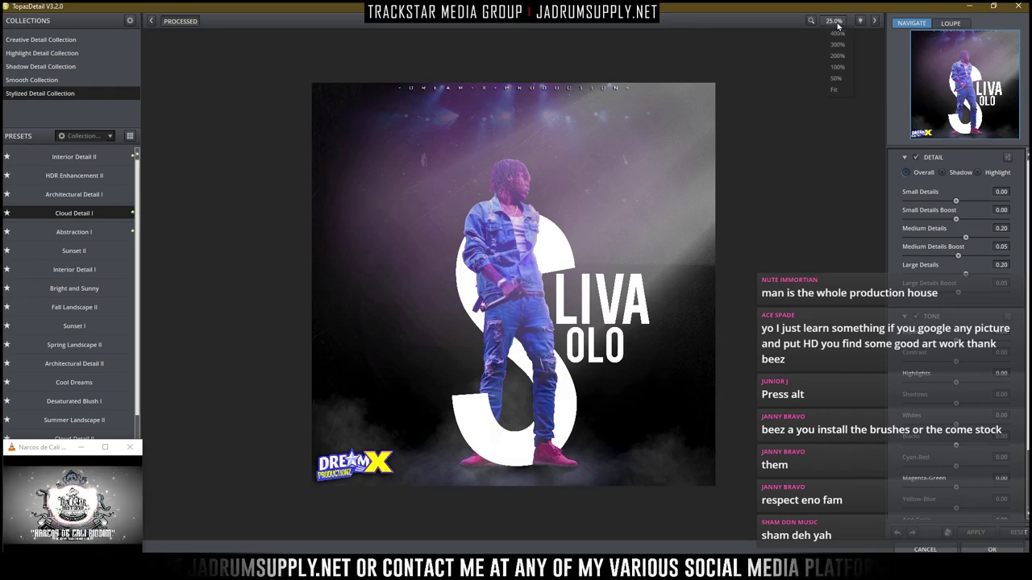
{"action": "left_click", "coordinate": [836, 65]}
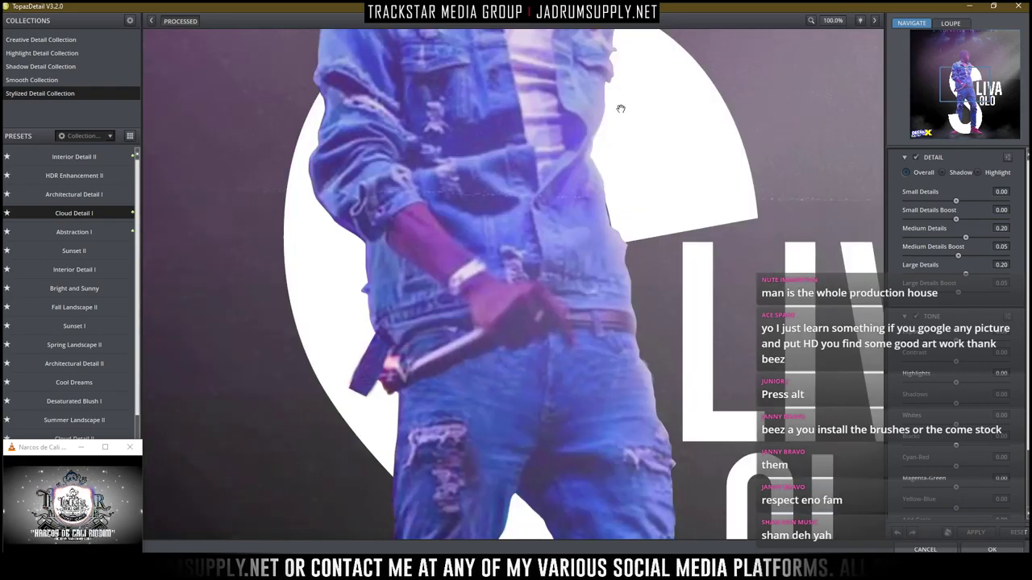
{"action": "left_click_drag", "start_coordinate": [624, 143], "coordinate": [504, 227]}
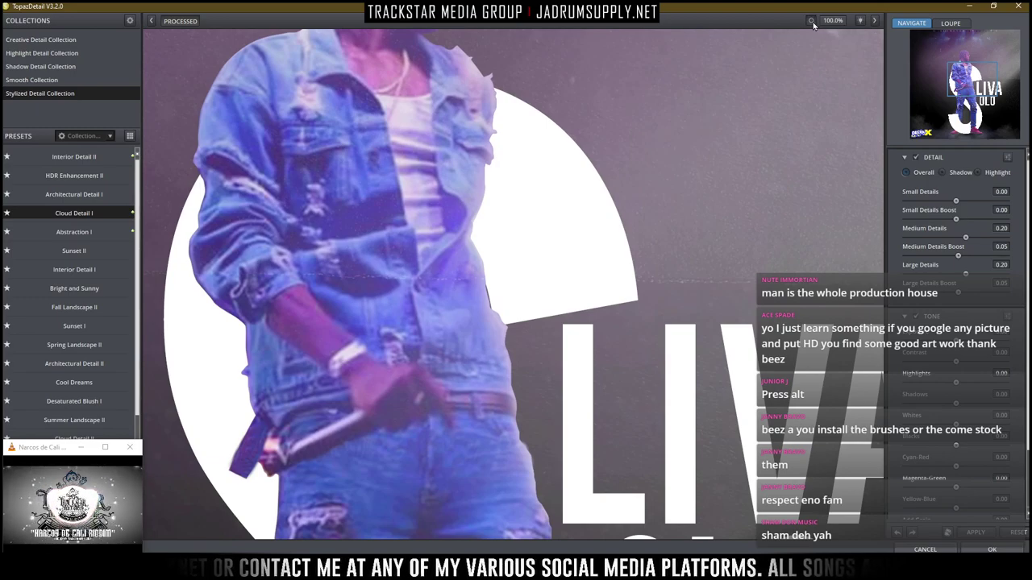
{"action": "left_click", "coordinate": [814, 22]}
{"action": "left_click", "coordinate": [814, 22]}
{"action": "left_click", "coordinate": [815, 21]}
{"action": "left_click", "coordinate": [830, 21]}
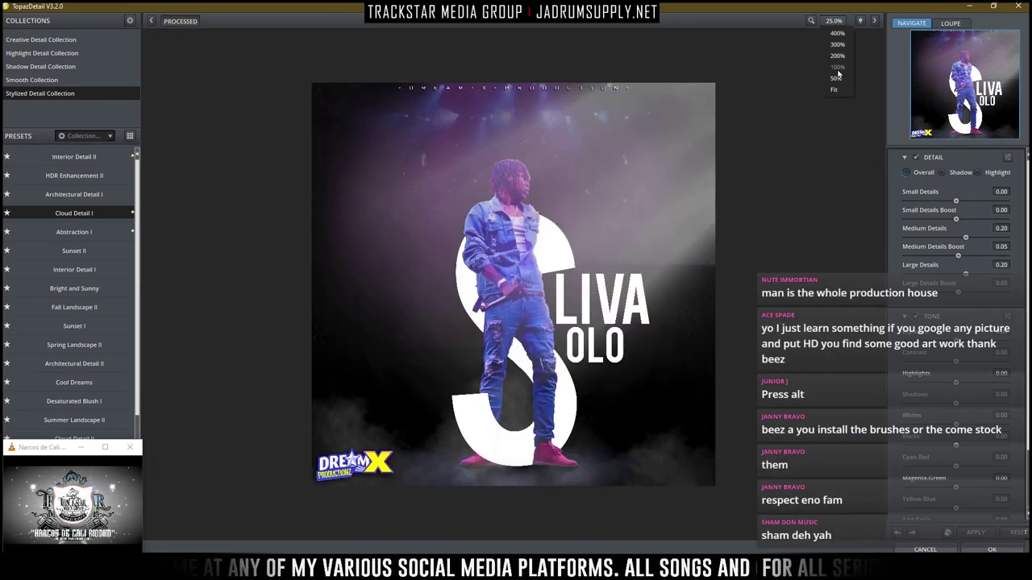
{"action": "left_click", "coordinate": [837, 77]}
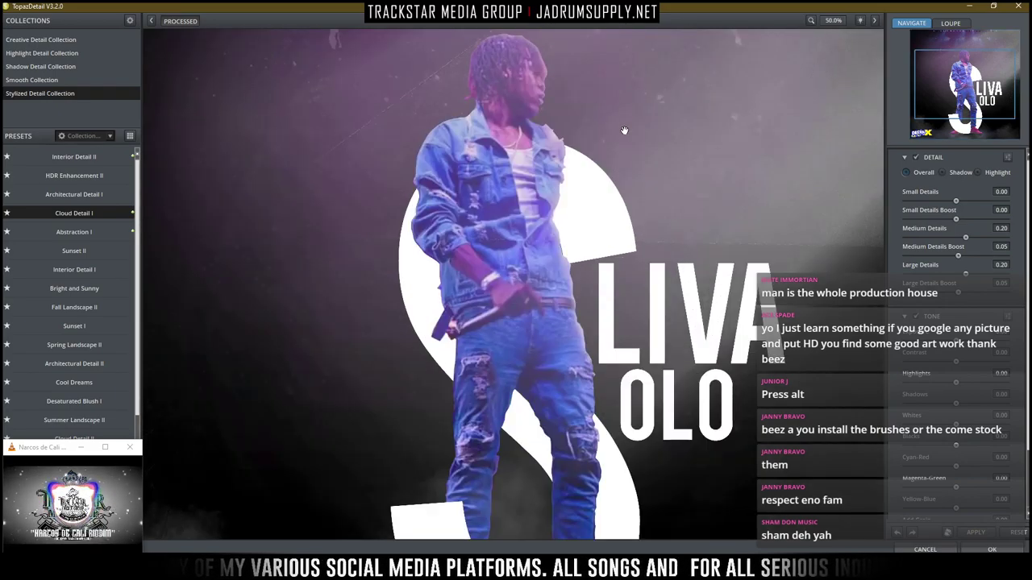
{"action": "right_click", "coordinate": [602, 216]}
{"action": "left_click", "coordinate": [832, 22]}
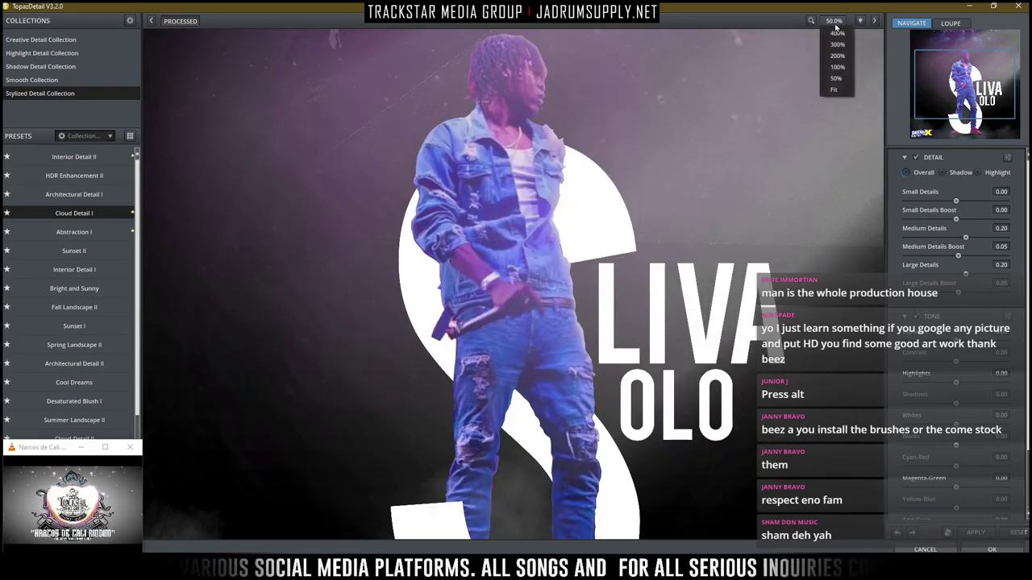
{"action": "left_click", "coordinate": [832, 91]}
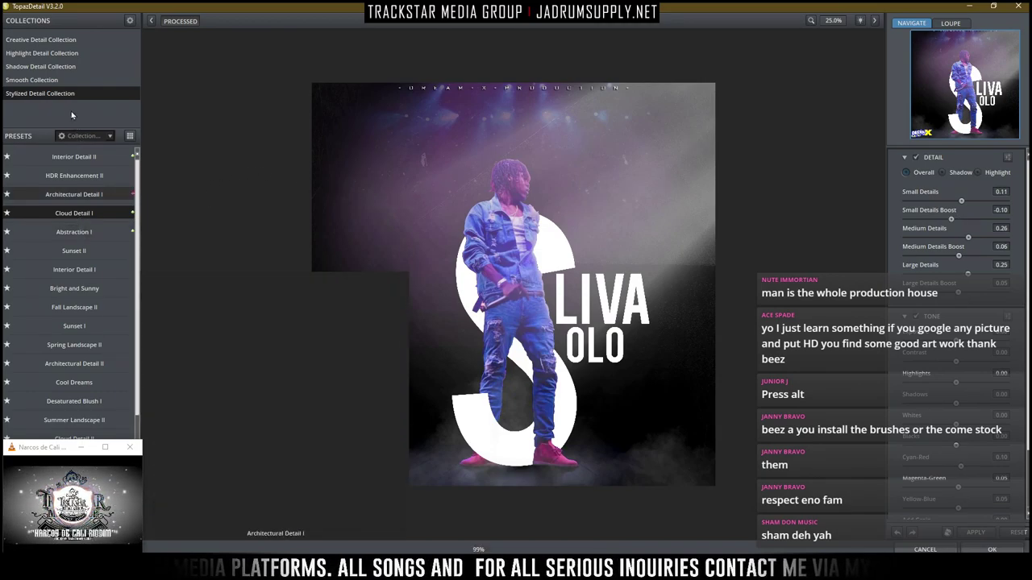
Try several Creative Detail Collection presets: Overall Detail Medium I, Strong II, Strong I, Light I and Feature Enhancement II
{"action": "left_click", "coordinate": [48, 39]}
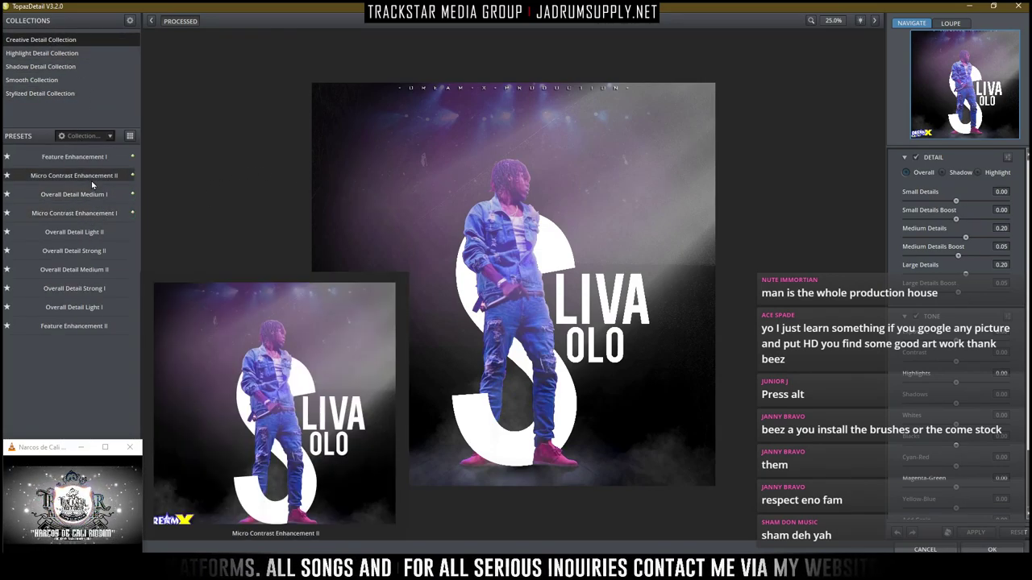
{"action": "left_click", "coordinate": [94, 196]}
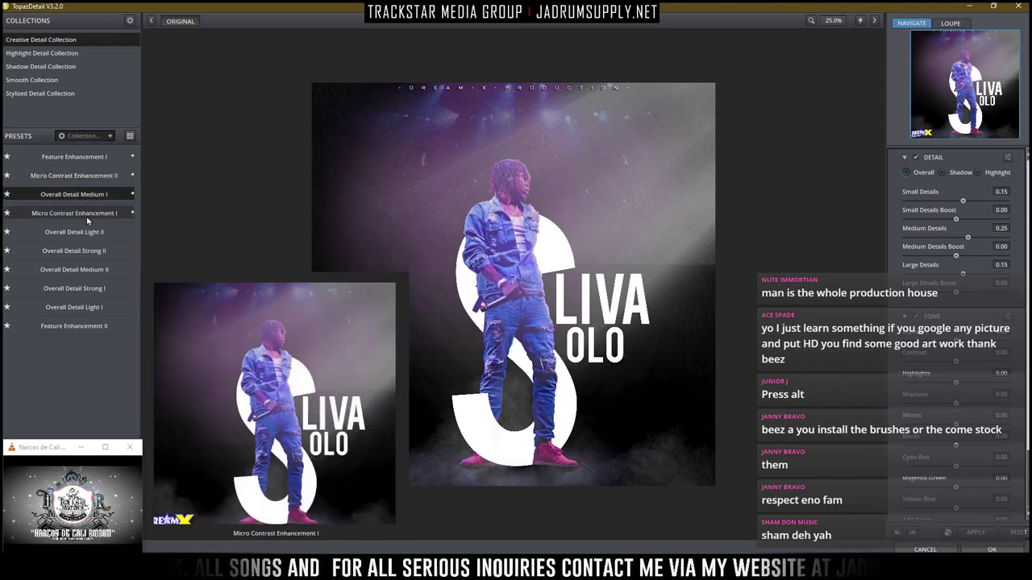
{"action": "left_click", "coordinate": [81, 251]}
{"action": "left_click", "coordinate": [84, 284]}
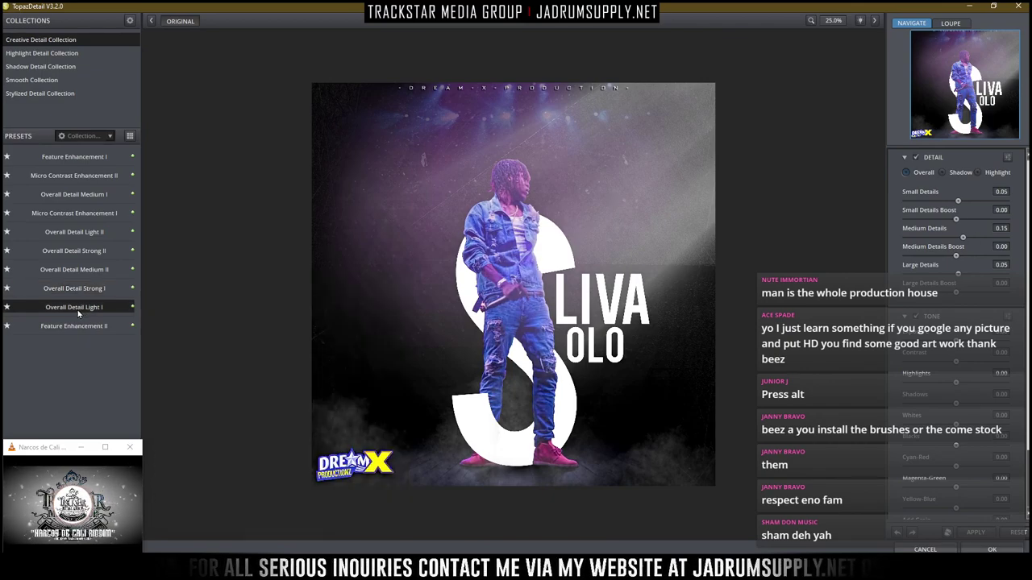
{"action": "left_click", "coordinate": [83, 306]}
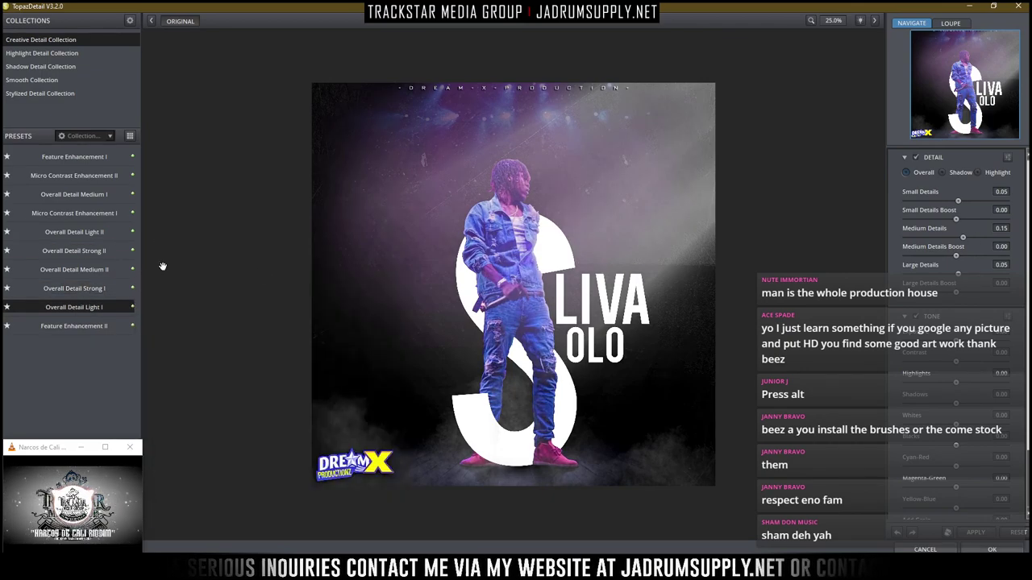
{"action": "left_click", "coordinate": [74, 330]}
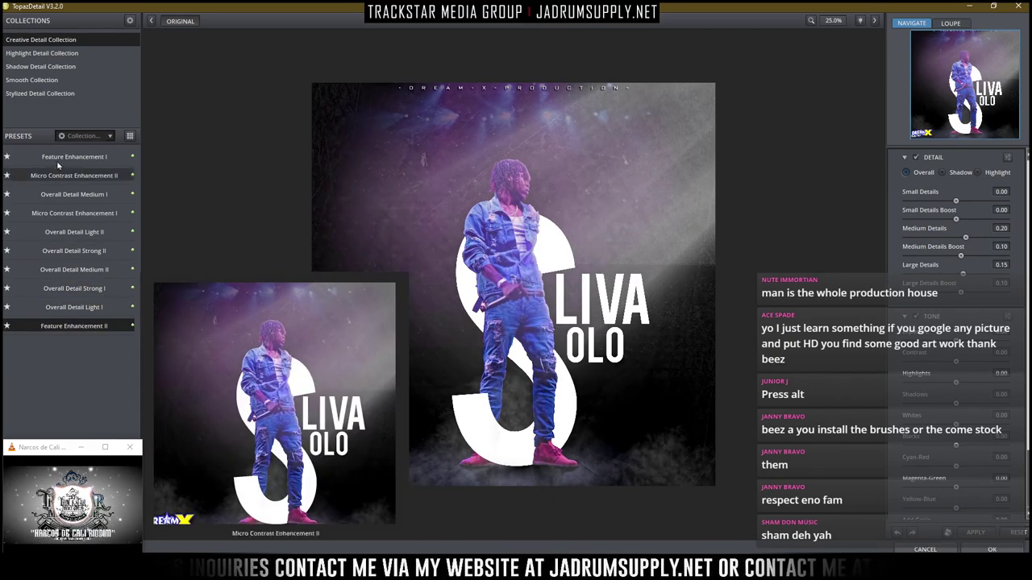
Try HDR Enhancement II from the Stylized Detail Collection and switch to its Sunset II preset
{"action": "left_click", "coordinate": [53, 94]}
{"action": "left_click", "coordinate": [74, 176]}
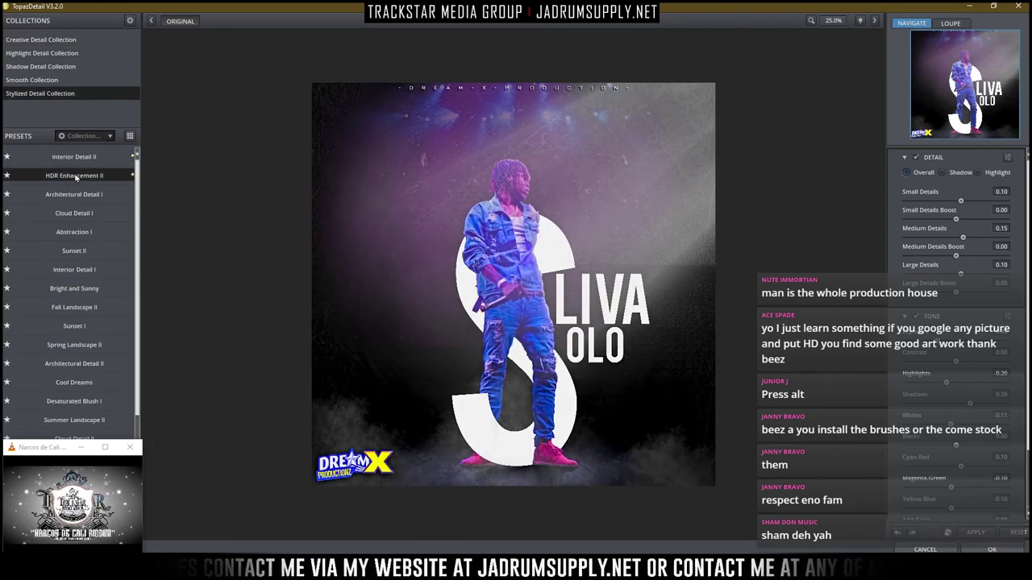
{"action": "left_click", "coordinate": [79, 250]}
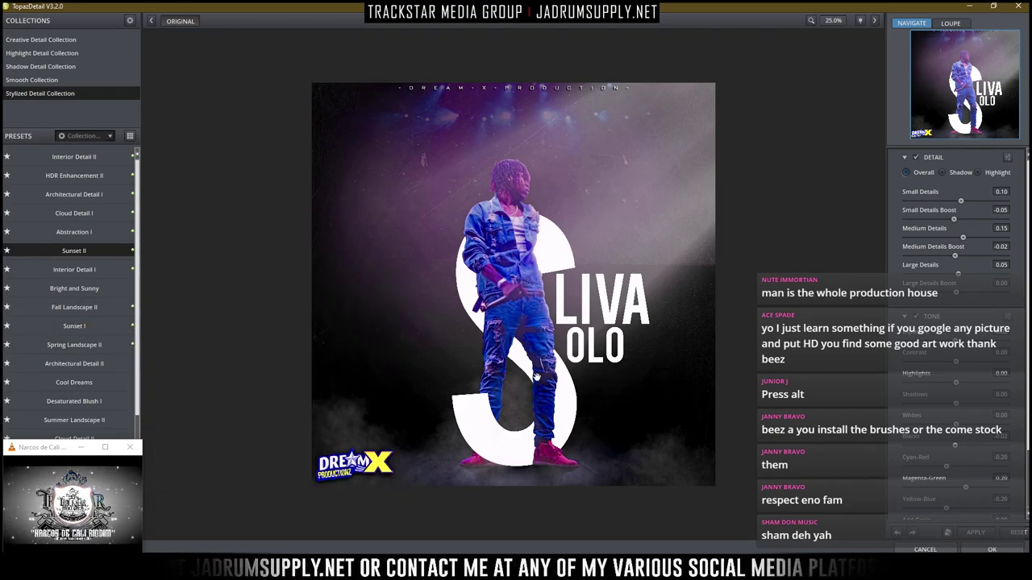
Compare the Sunset II result with the original image several times, checking the figure and the light beams
{"action": "left_click", "coordinate": [476, 263]}
{"action": "left_click", "coordinate": [476, 263]}
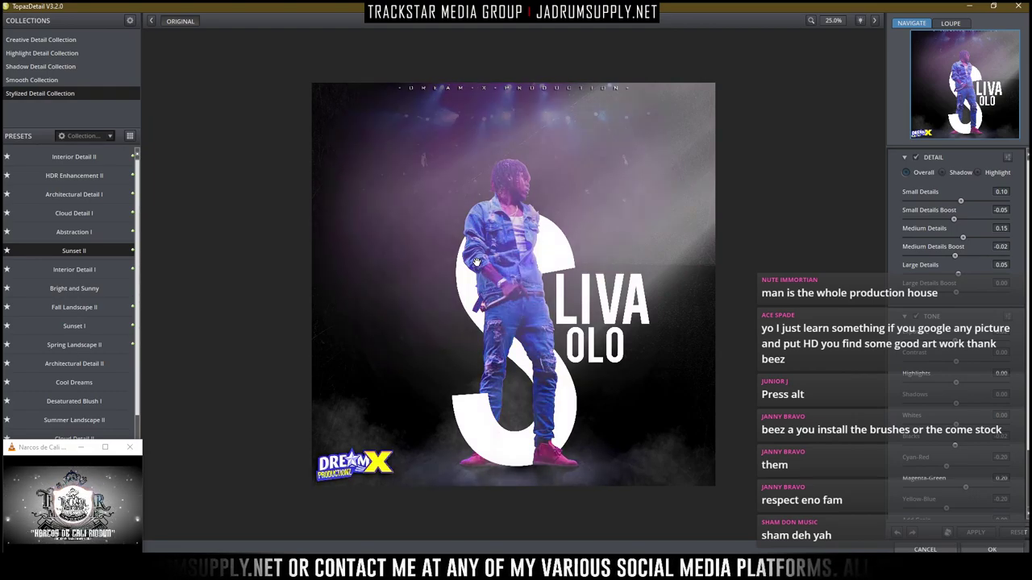
{"action": "left_click", "coordinate": [476, 263]}
{"action": "left_click", "coordinate": [477, 263]}
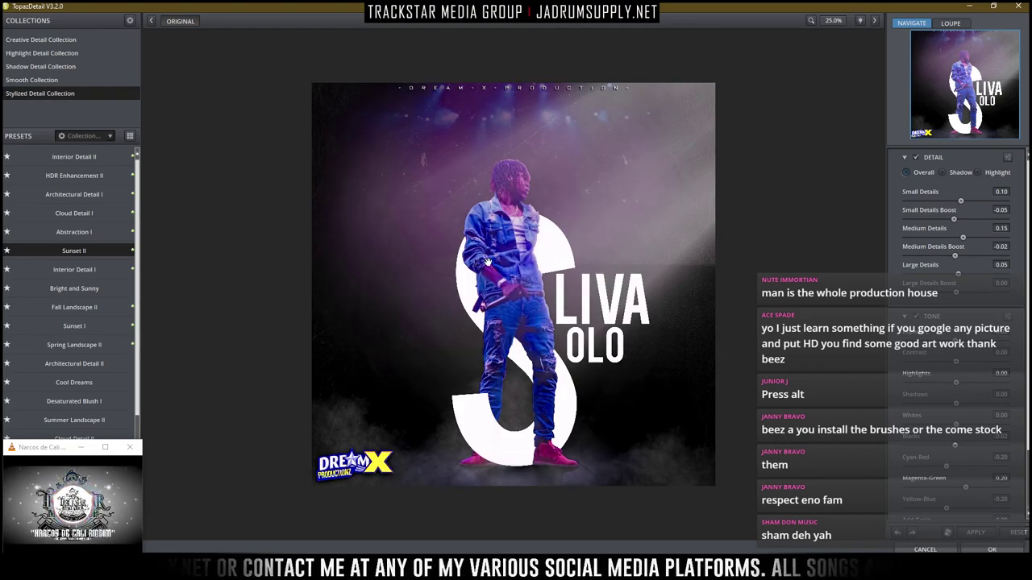
{"action": "left_click", "coordinate": [487, 263]}
{"action": "left_click", "coordinate": [497, 262]}
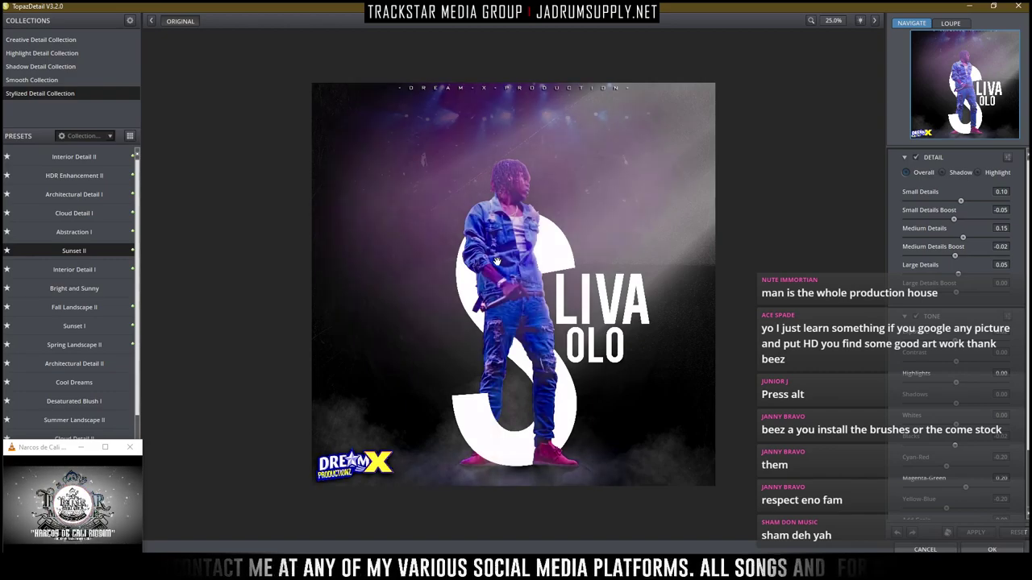
{"action": "left_click", "coordinate": [496, 262]}
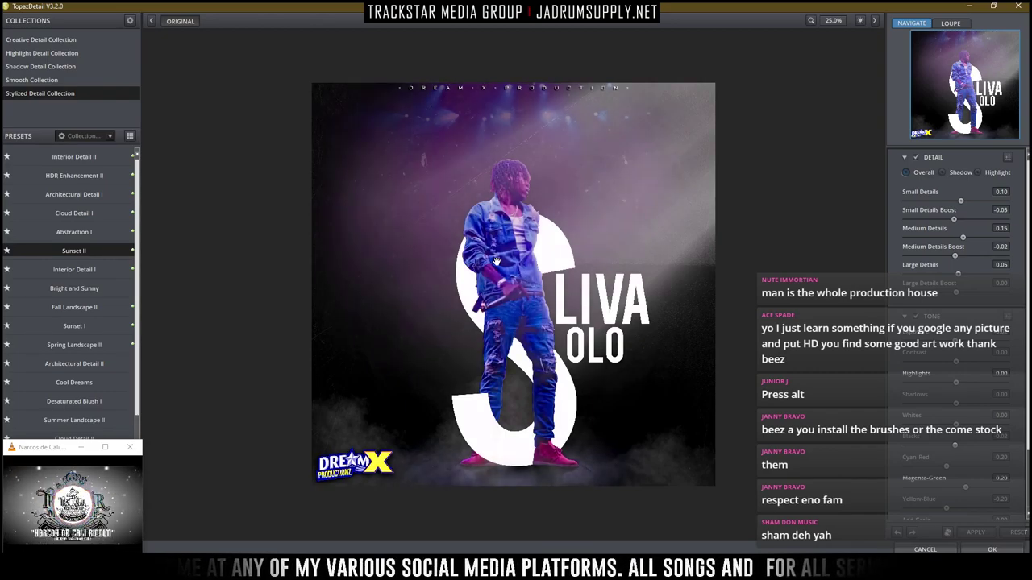
{"action": "left_click", "coordinate": [496, 262]}
Apply the Sunset II settings and return the filtered layer to the Photoshop document
{"action": "scroll", "coordinate": [956, 241], "scroll_direction": "down", "scroll_amount": 3}
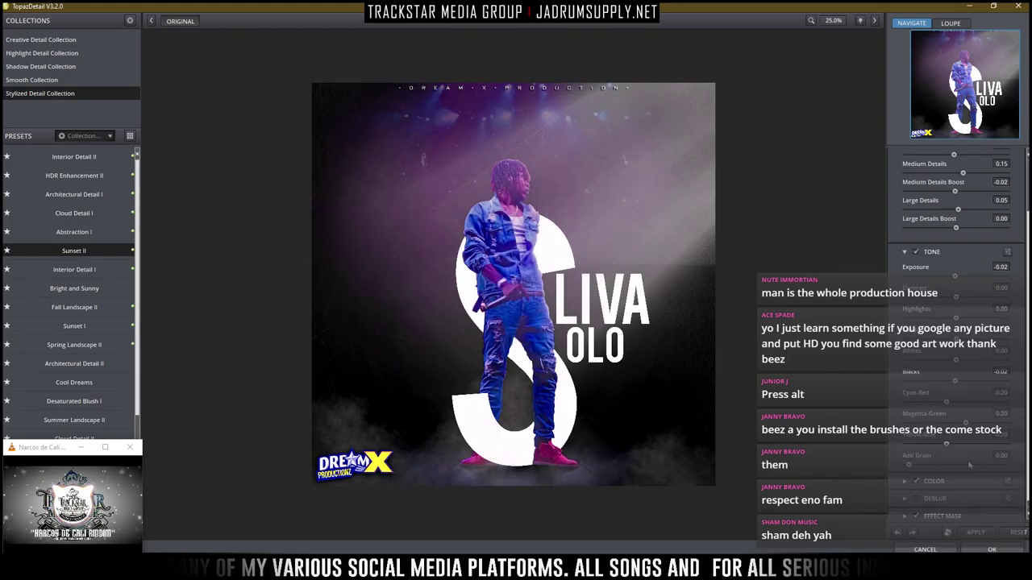
{"action": "left_click", "coordinate": [978, 550]}
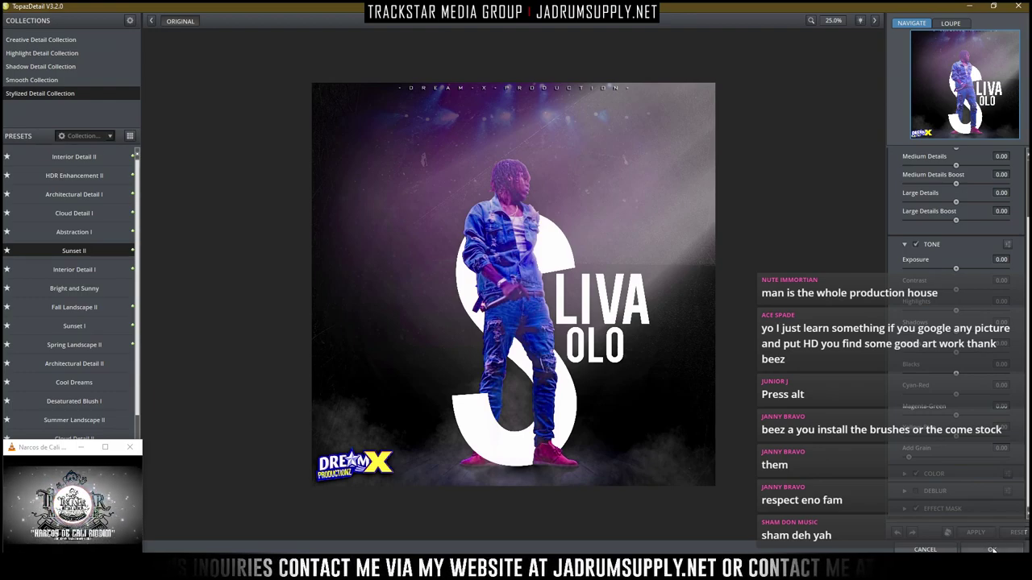
{"action": "left_click", "coordinate": [991, 549]}
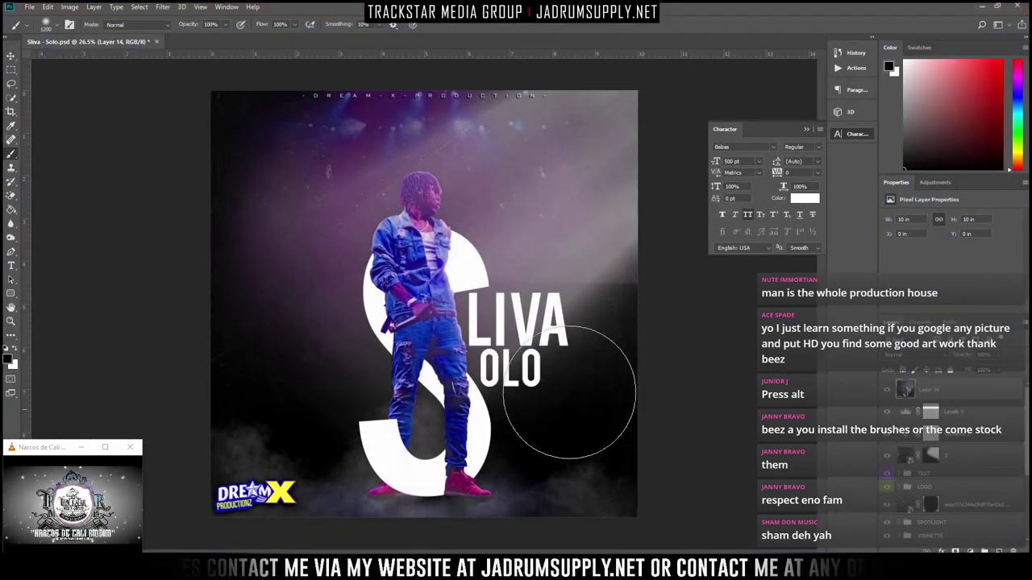
Compare the poster with and without the filtered merged layer and lower that layer's opacity to about half
{"action": "left_click", "coordinate": [887, 391]}
{"action": "left_click", "coordinate": [887, 391]}
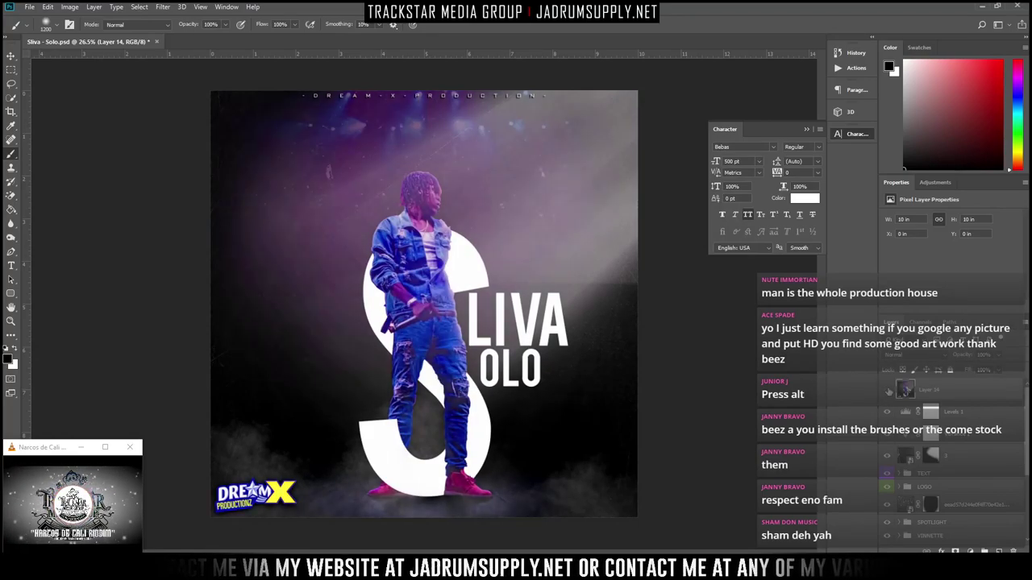
{"action": "left_click", "coordinate": [887, 390]}
{"action": "left_click", "coordinate": [887, 391]}
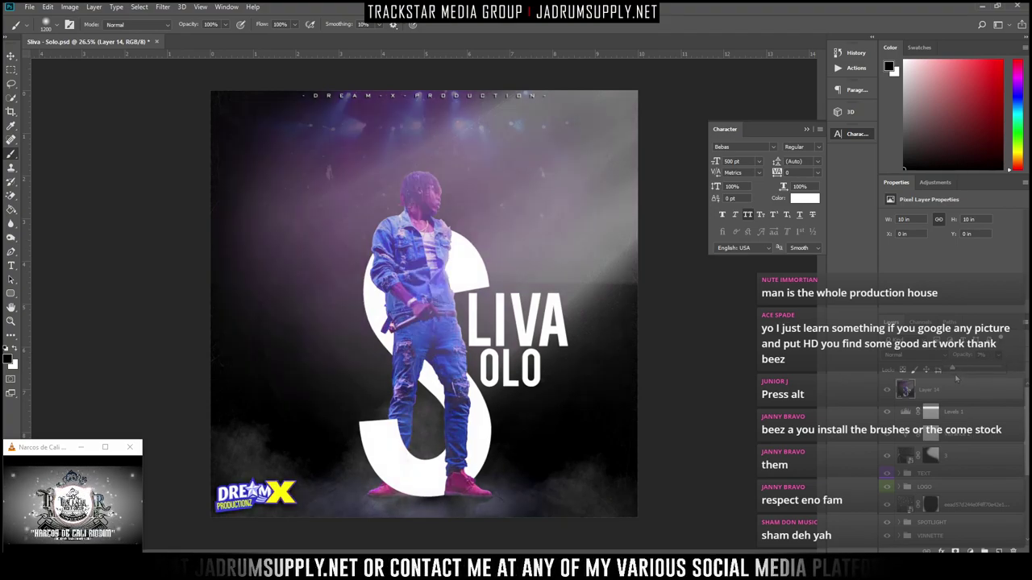
{"action": "left_click_drag", "start_coordinate": [956, 370], "coordinate": [979, 370]}
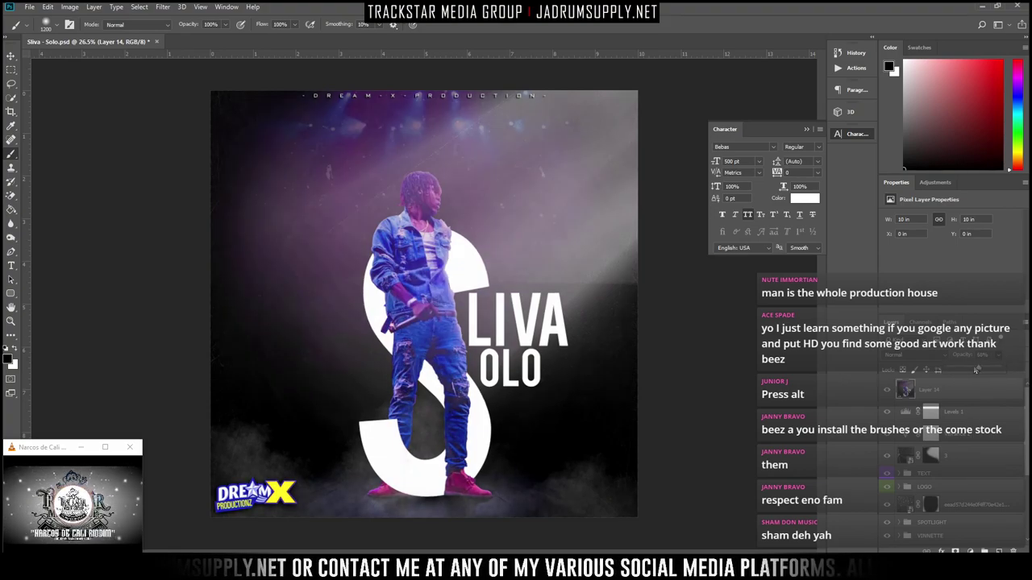
{"action": "left_click", "coordinate": [978, 355]}
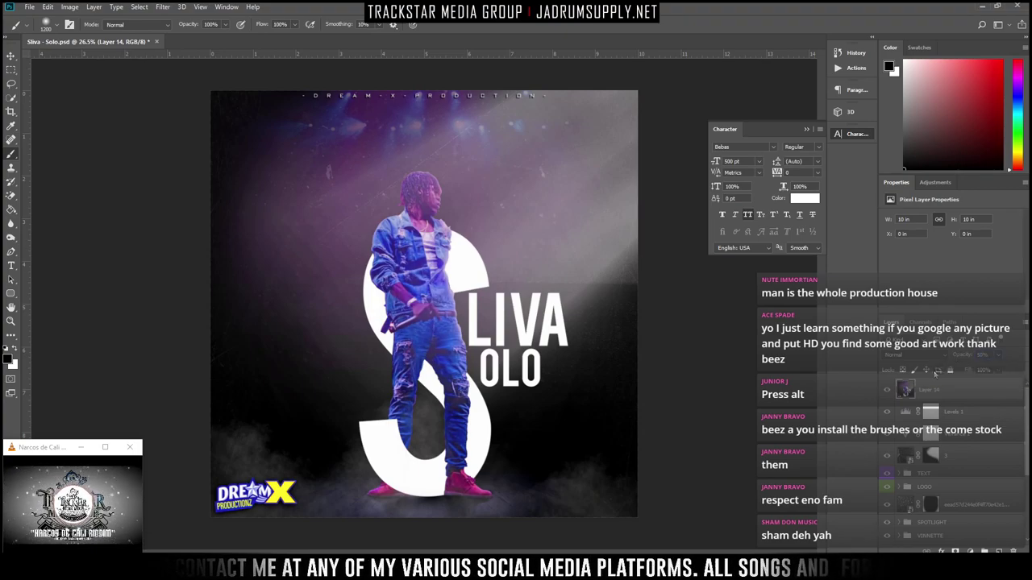
Hide the filtered layer, stamp the visible layers into a new merged layer above Levels 1, and move it to the top of the stack
{"action": "left_click", "coordinate": [886, 391]}
{"action": "left_click", "coordinate": [959, 413]}
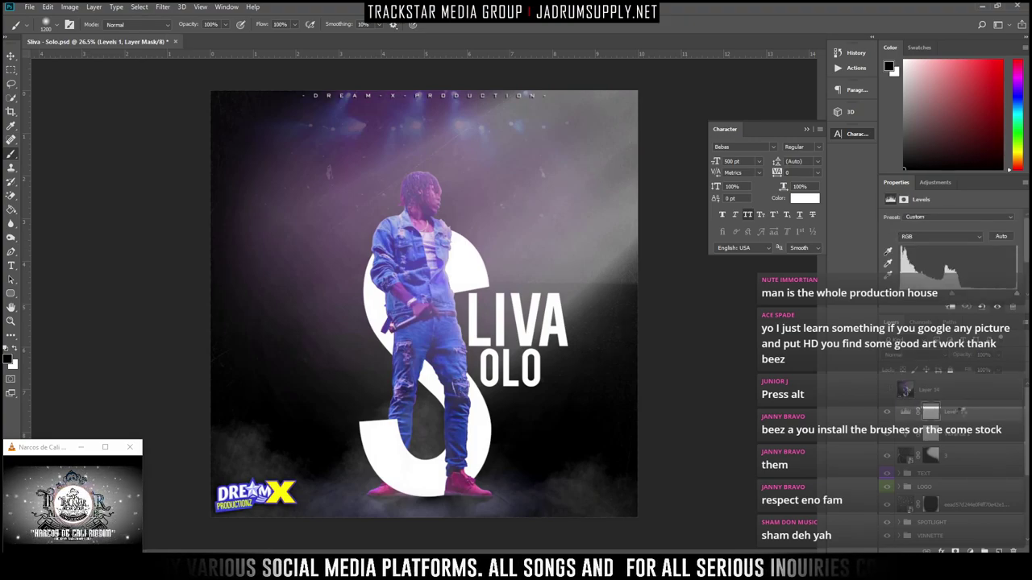
{"action": "key", "text": "ctrl+alt+shift+e"}
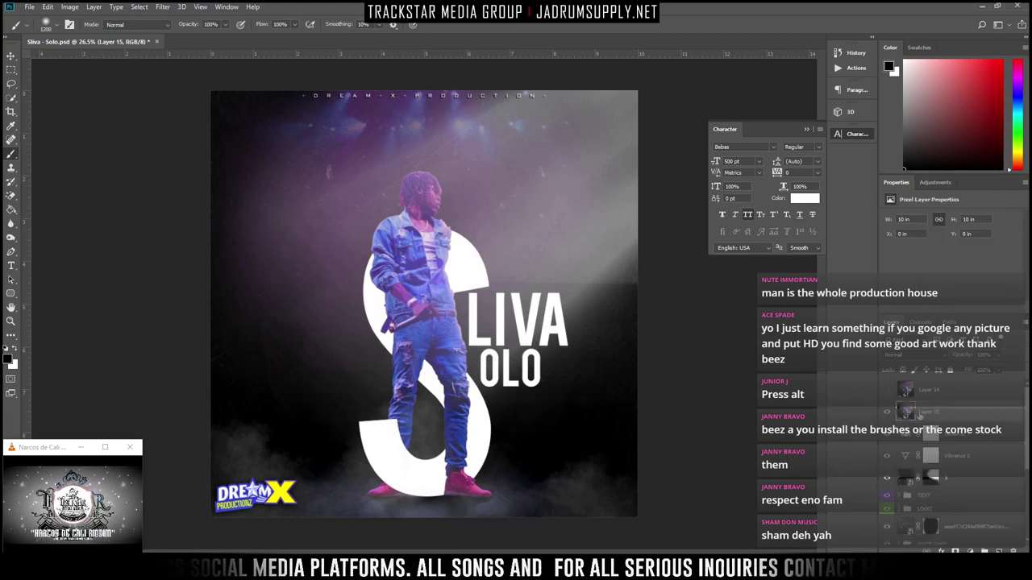
{"action": "left_click_drag", "start_coordinate": [919, 409], "coordinate": [922, 386]}
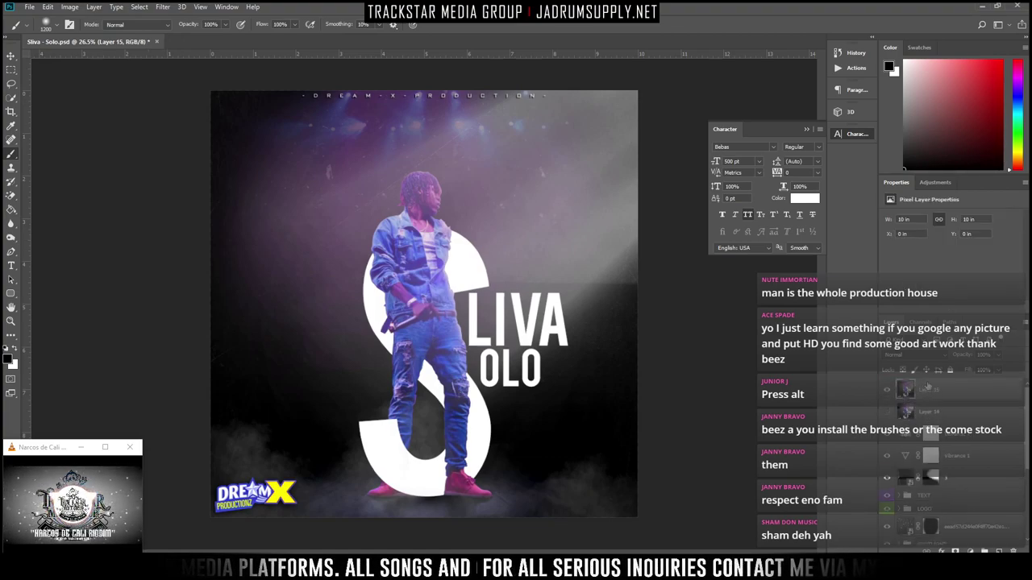
Open the new merged layer in Topaz Adjust 5 and show the original and processed previews side by side
{"action": "left_click", "coordinate": [163, 6]}
{"action": "mouse_move", "coordinate": [240, 258]}
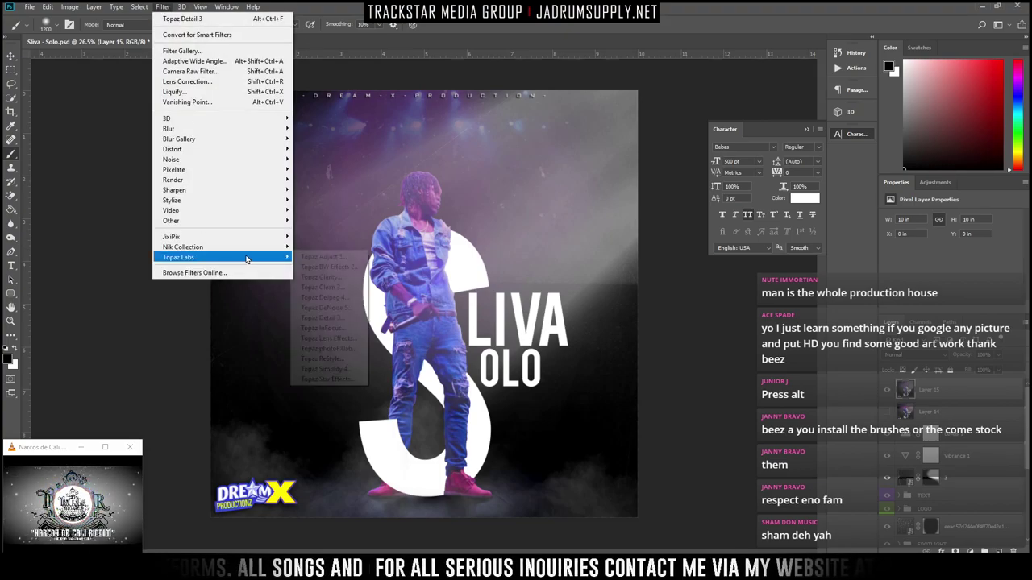
{"action": "left_click", "coordinate": [336, 258]}
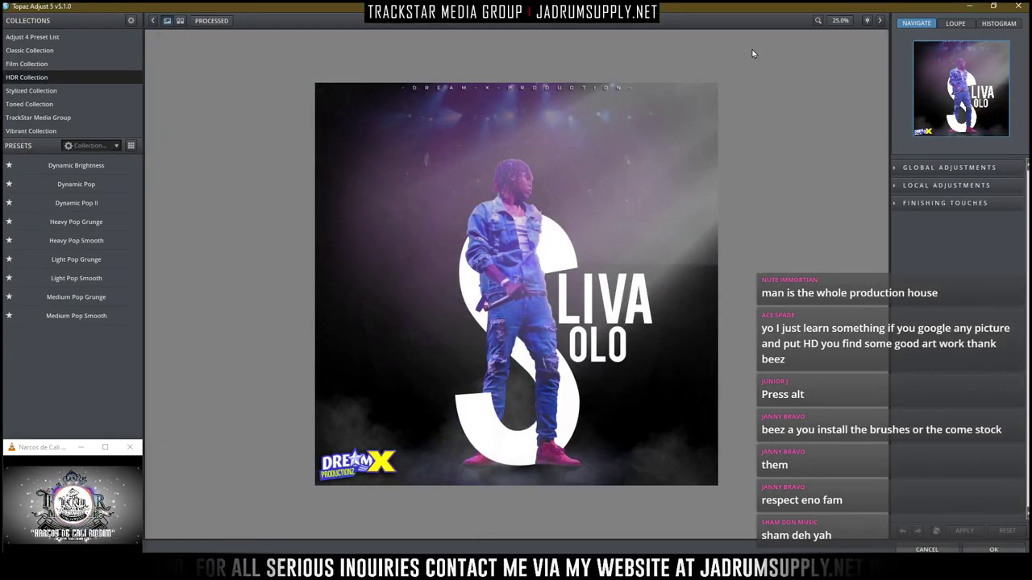
{"action": "left_click", "coordinate": [844, 26]}
{"action": "left_click", "coordinate": [845, 88]}
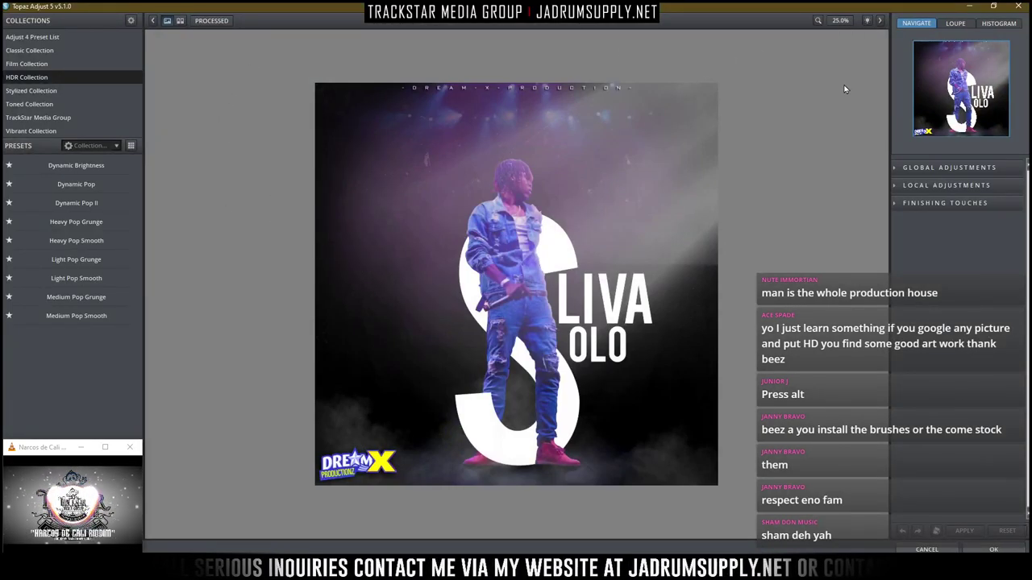
{"action": "left_click", "coordinate": [176, 21]}
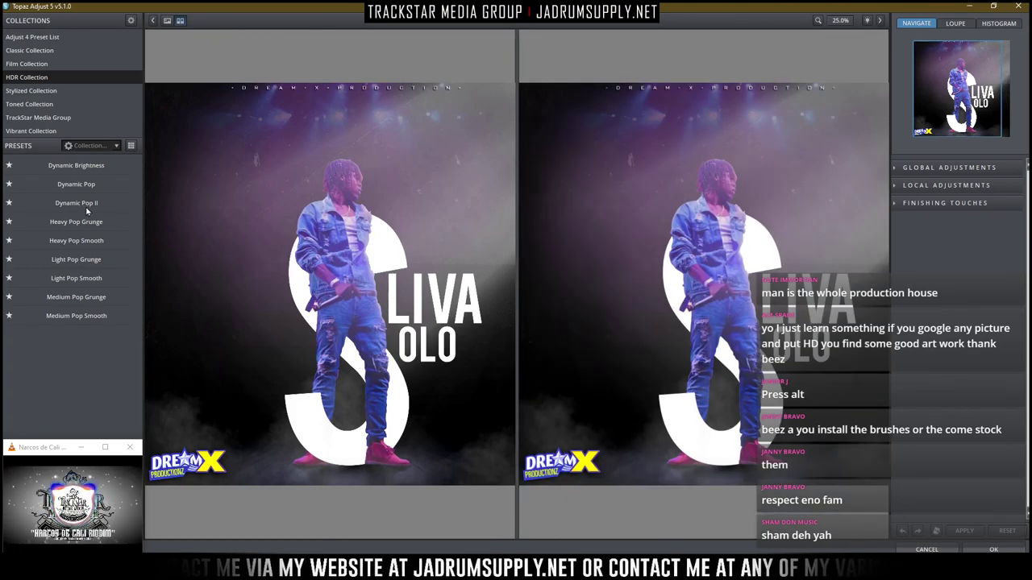
Try HDR Collection presets including Dynamic Pop, Dynamic Pop II, Heavy Pop Grunge and Light Pop Grunge on the poster
{"action": "left_click", "coordinate": [86, 184]}
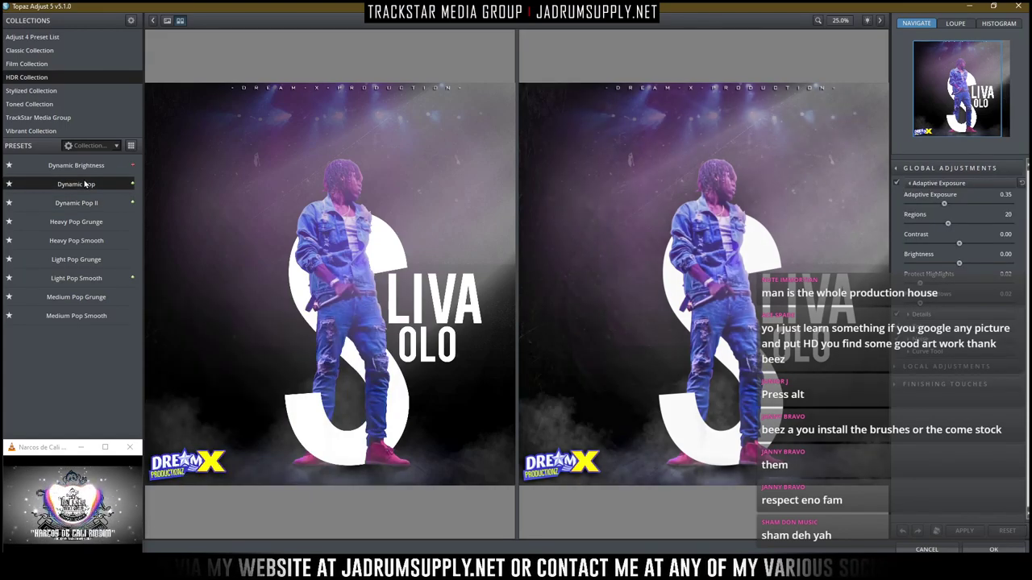
{"action": "left_click", "coordinate": [95, 204]}
{"action": "left_click", "coordinate": [95, 223]}
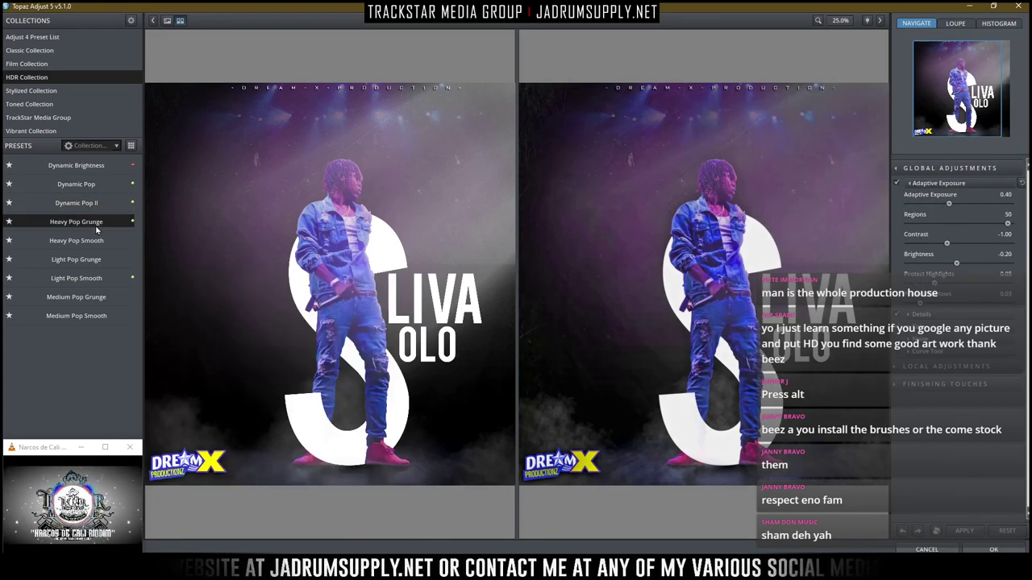
{"action": "left_click", "coordinate": [93, 259]}
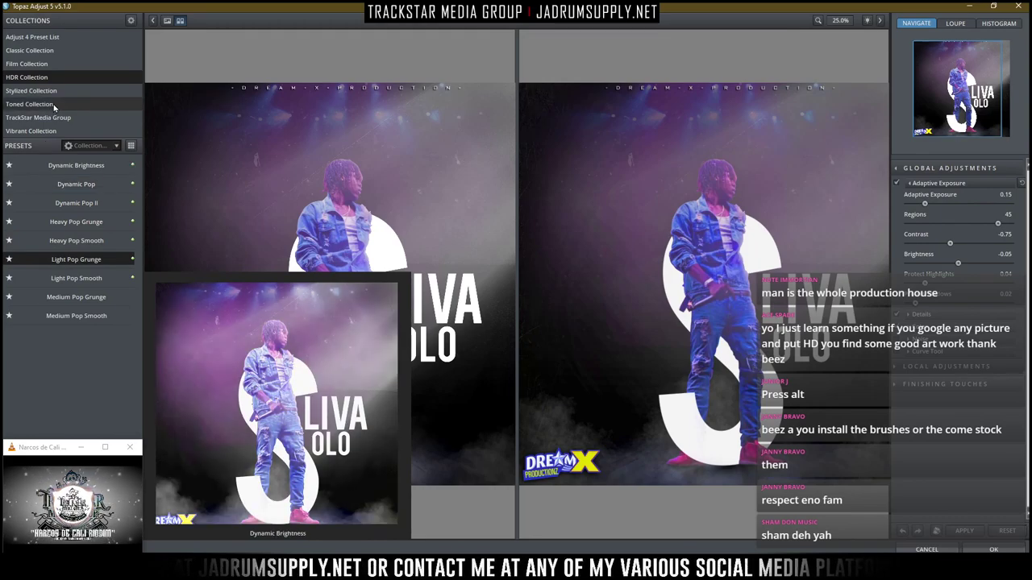
{"action": "left_click", "coordinate": [70, 300]}
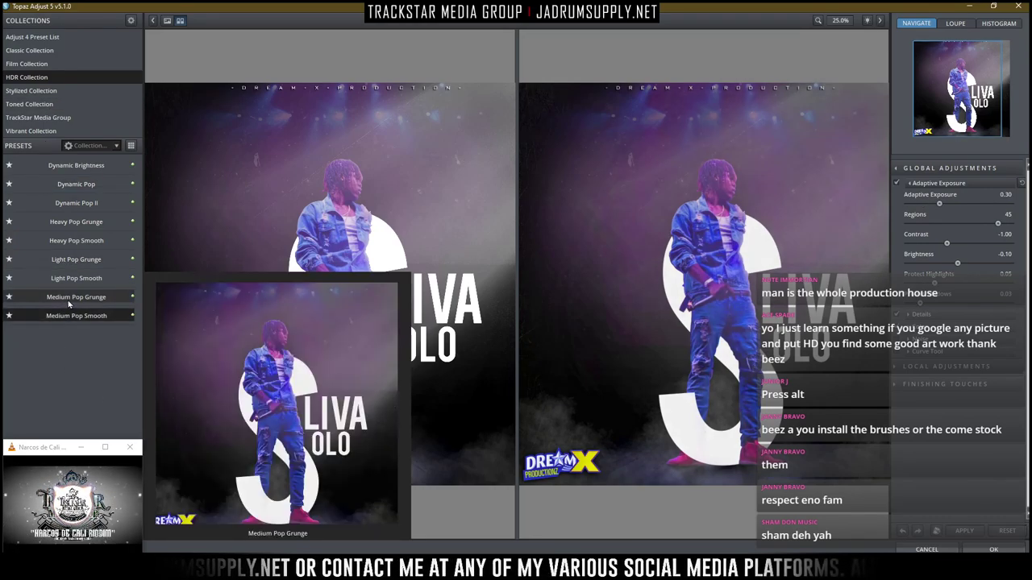
Apply the first preset of the TrackStar Media Group collection to give the merged layer a warm tone
{"action": "left_click", "coordinate": [40, 118]}
{"action": "left_click", "coordinate": [70, 166]}
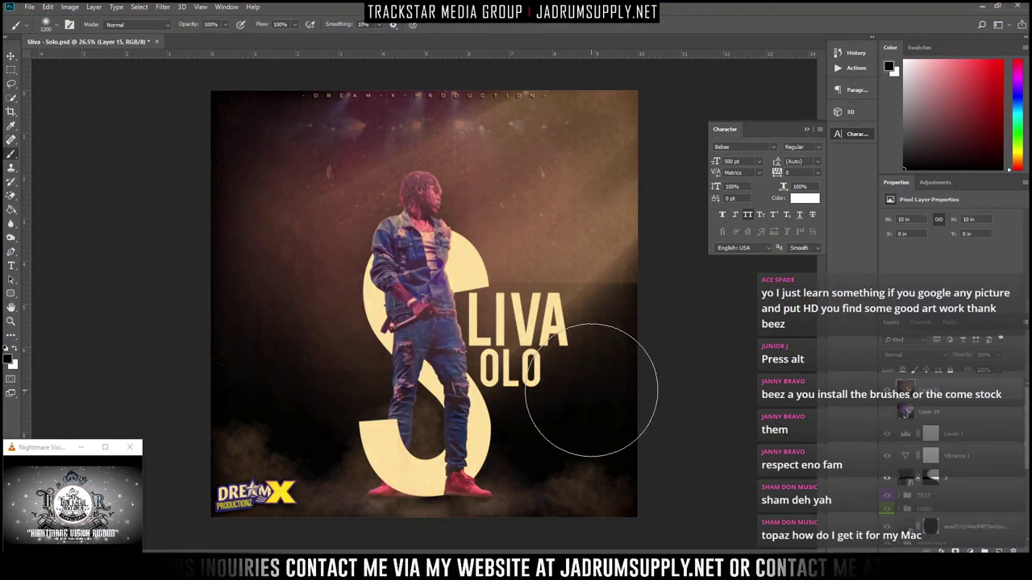
Save the warm-toned poster as a JPEG named "Sliva - Solo v1" in the Photoshop Assets folder
{"action": "key", "text": "ctrl+shift+s"}
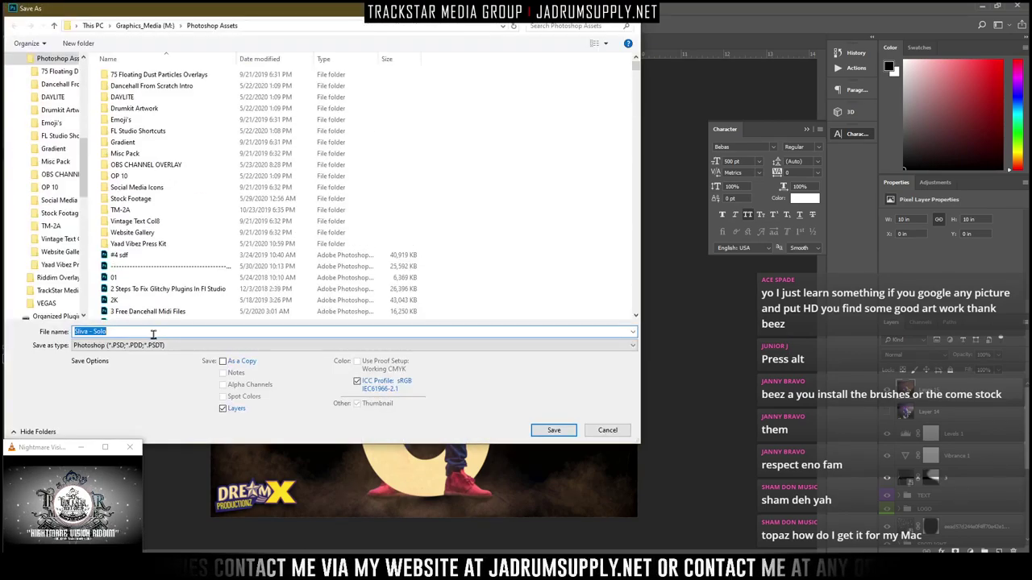
{"action": "left_click", "coordinate": [153, 345]}
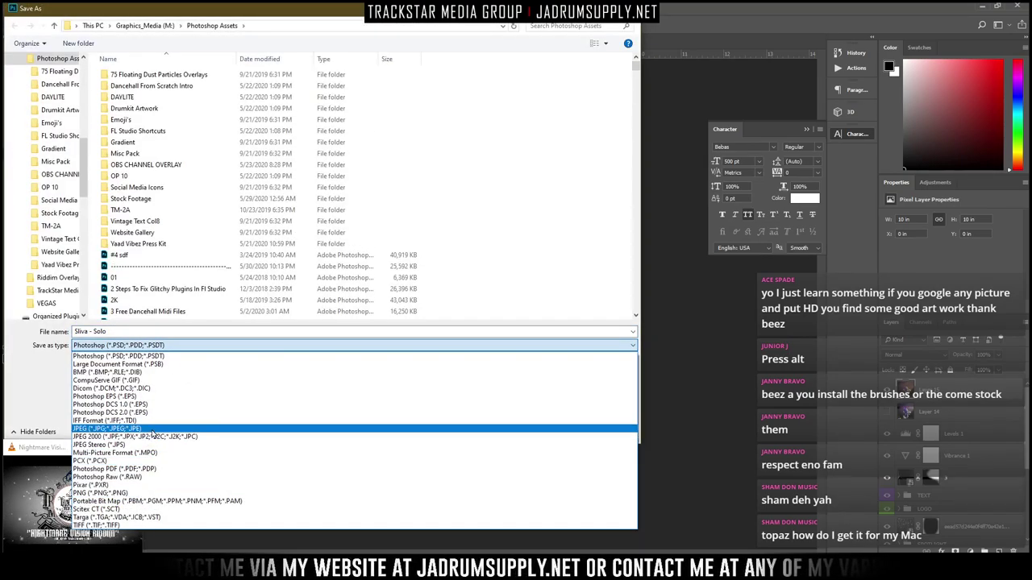
{"action": "left_click", "coordinate": [154, 429]}
{"action": "left_click", "coordinate": [131, 331]}
{"action": "left_click", "coordinate": [142, 332]}
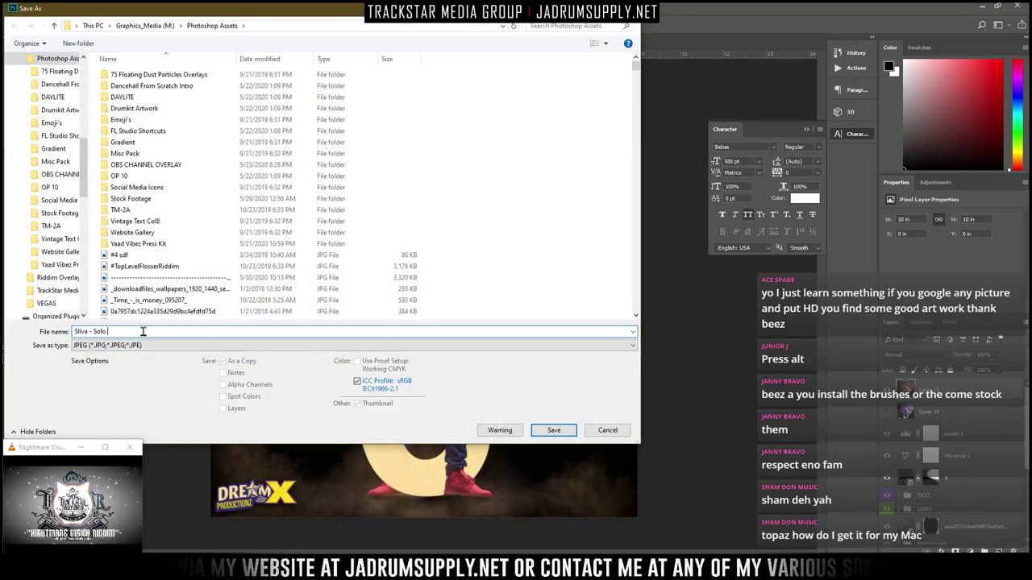
{"action": "type", "text": "v1"}
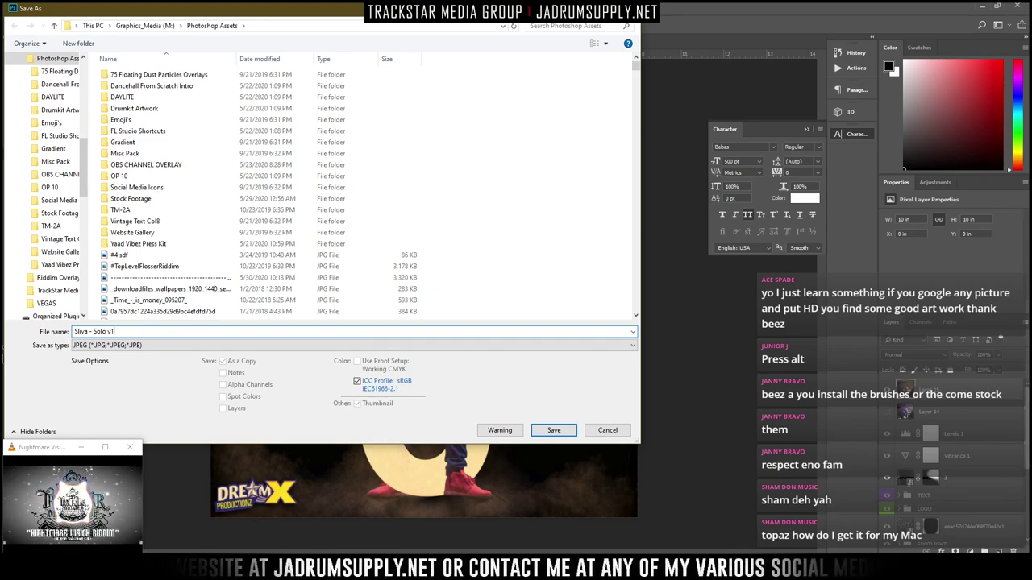
{"action": "key", "text": "Return"}
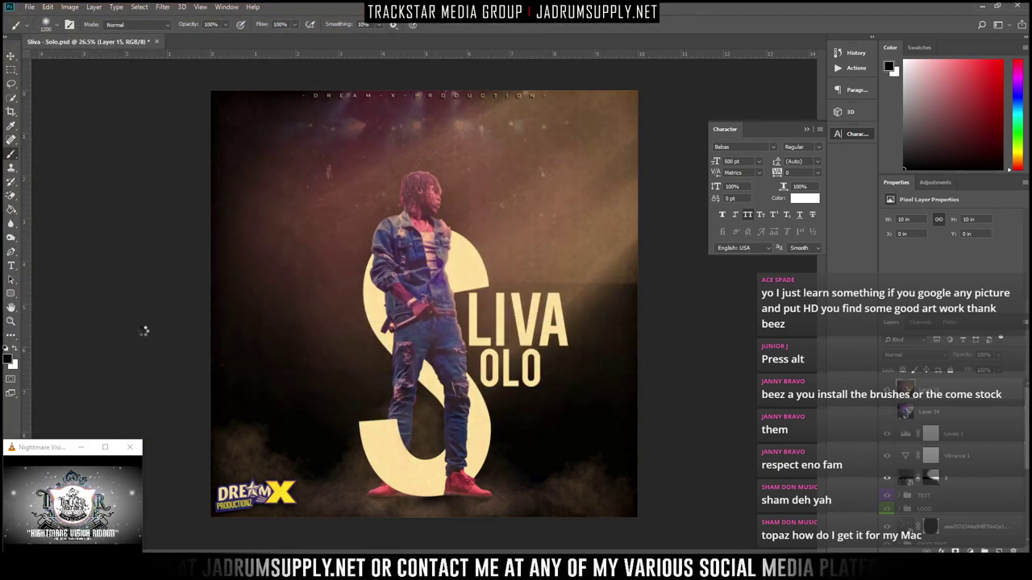
Hide the warm-toned merged layer and stamp the visible layers into a new merged layer above Levels 1
{"action": "key", "text": "Return"}
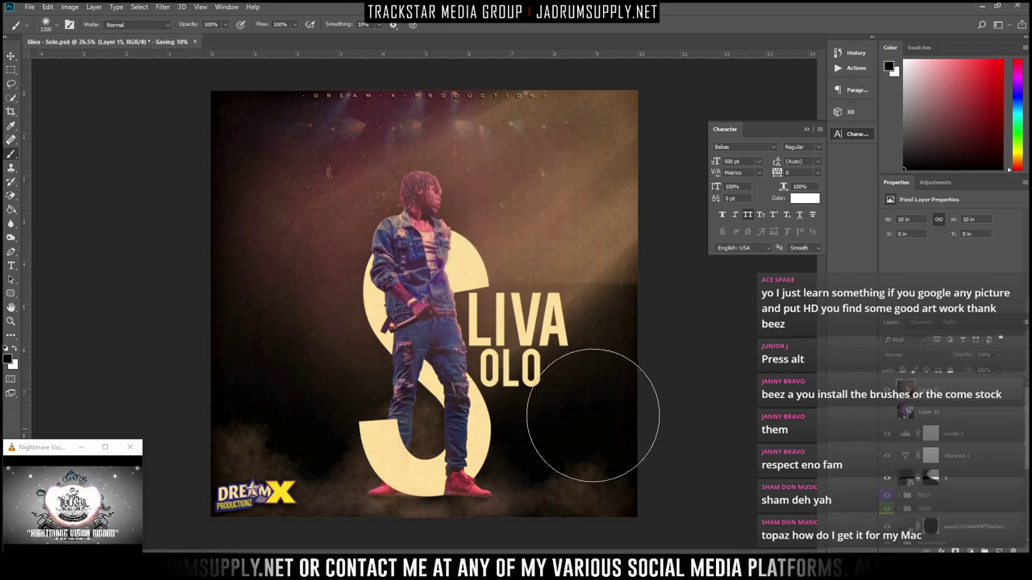
{"action": "left_click", "coordinate": [887, 391]}
{"action": "left_click", "coordinate": [933, 440]}
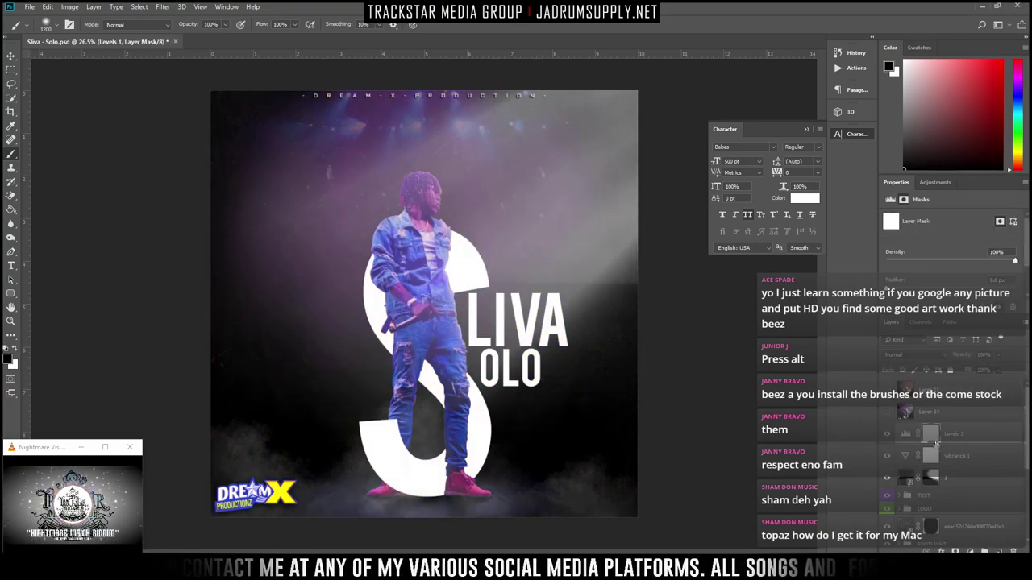
{"action": "key", "text": "ctrl+shift+alt+e"}
Open the newly stamped layer in Topaz Adjust 5
{"action": "left_click", "coordinate": [162, 6]}
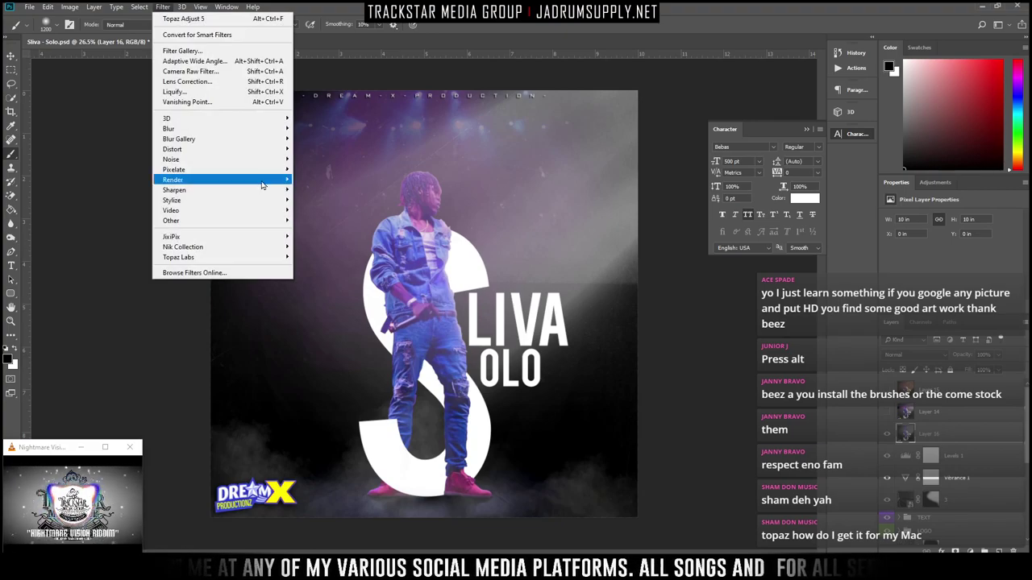
{"action": "mouse_move", "coordinate": [249, 257]}
{"action": "left_click", "coordinate": [327, 256]}
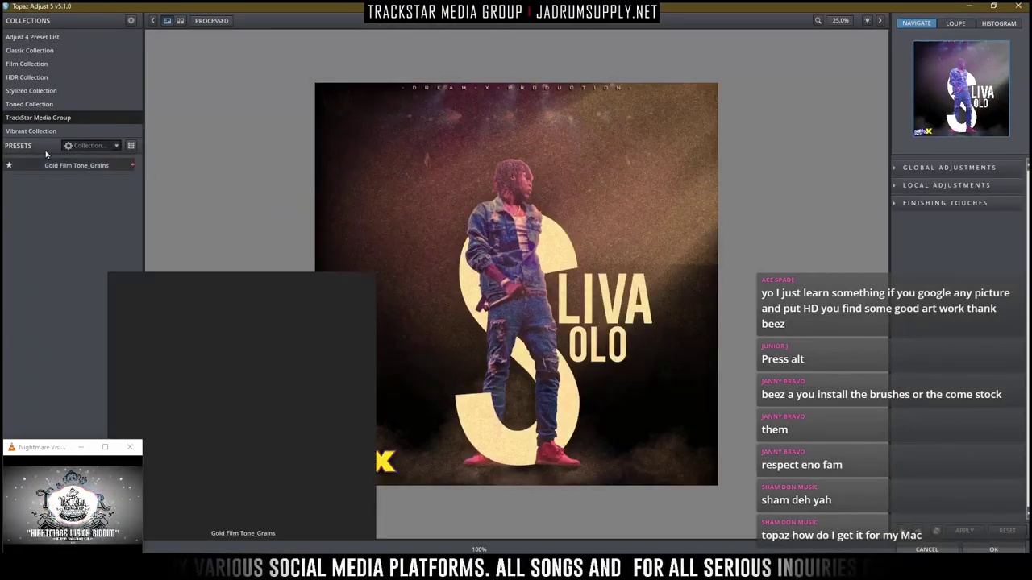
Try the Black Rose and Colored Selenium I presets of the Toned Collection on the poster
{"action": "left_click", "coordinate": [45, 105]}
{"action": "left_click", "coordinate": [76, 168]}
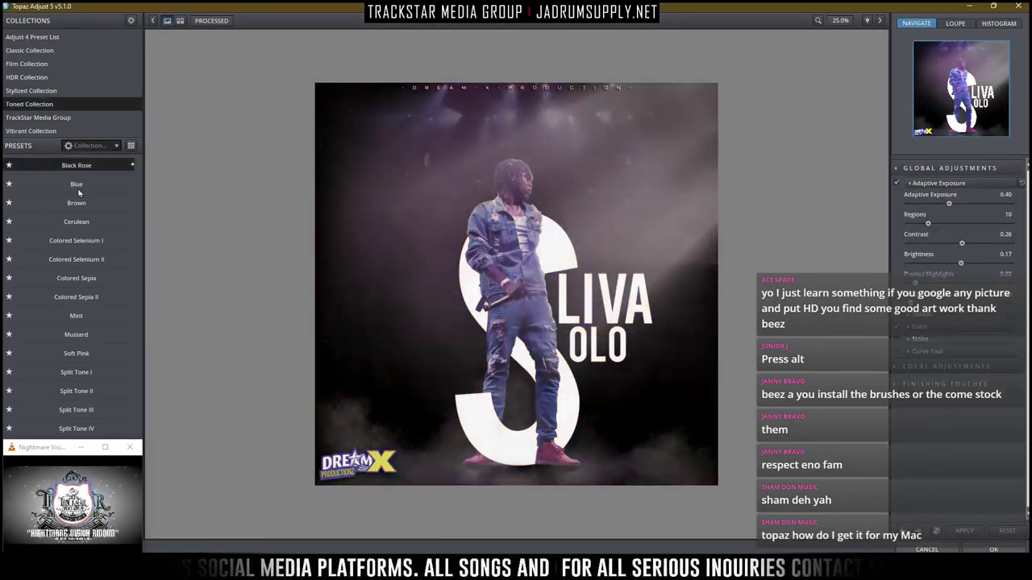
{"action": "left_click", "coordinate": [76, 240]}
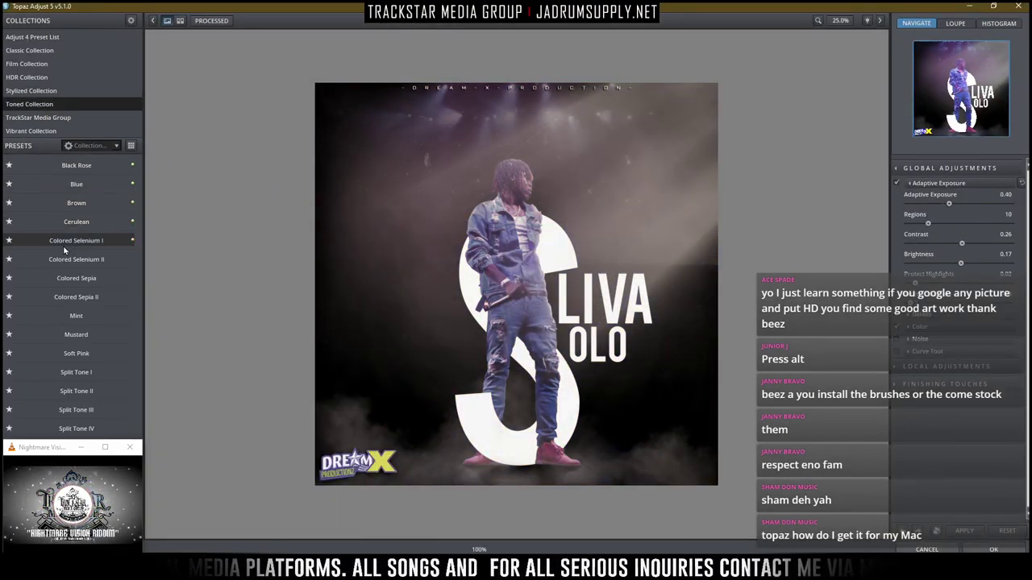
{"action": "left_click", "coordinate": [27, 77]}
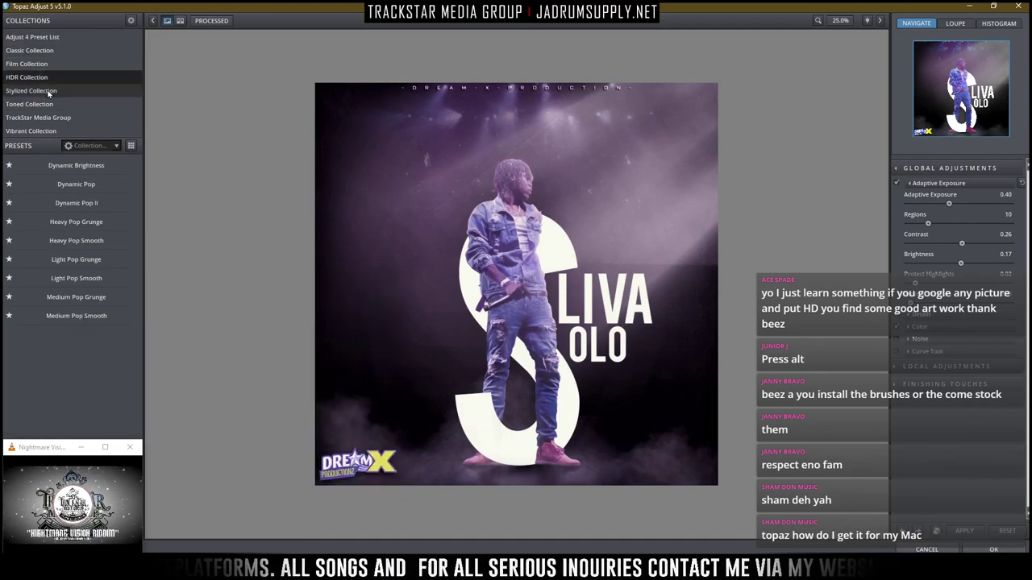
Try Stylized Collection presets including Brash, Dusk, Grunge Me Desaturated and HDR - Sketch on the poster
{"action": "left_click", "coordinate": [31, 91]}
{"action": "left_click", "coordinate": [77, 184]}
{"action": "left_click", "coordinate": [76, 202]}
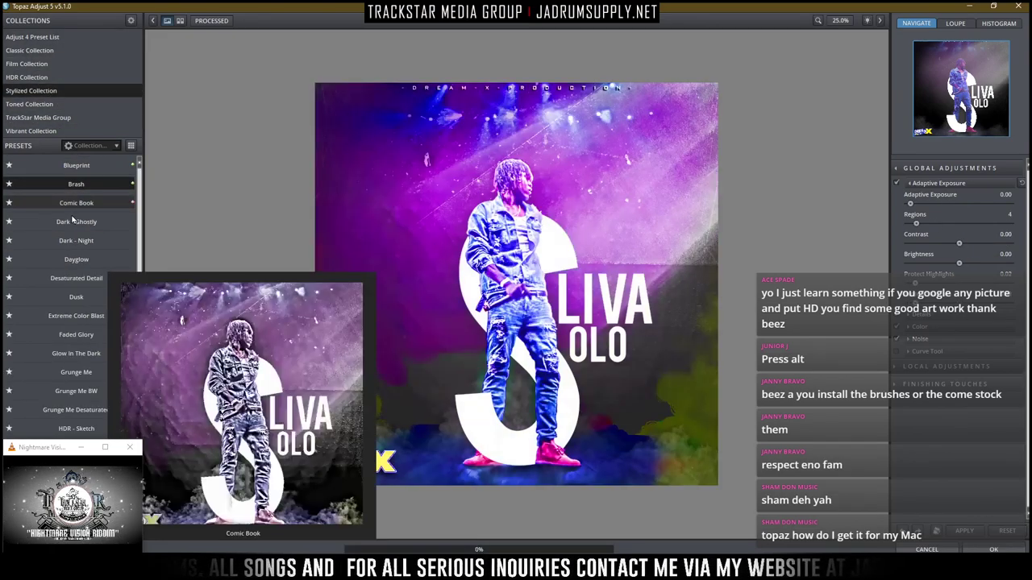
{"action": "left_click", "coordinate": [73, 219]}
{"action": "left_click", "coordinate": [73, 294]}
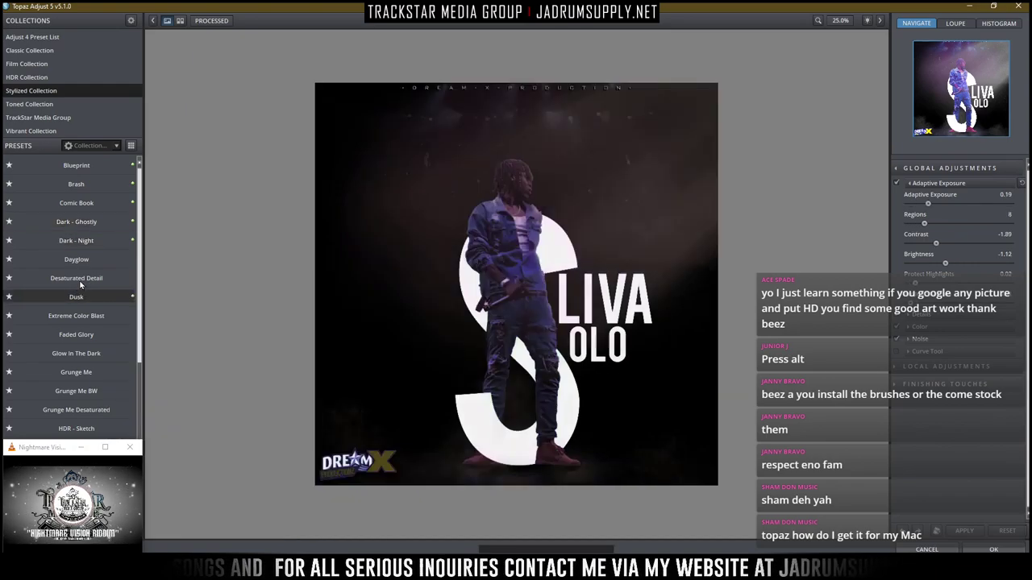
{"action": "left_click", "coordinate": [80, 282]}
{"action": "scroll", "coordinate": [81, 283], "scroll_direction": "down", "scroll_amount": 5}
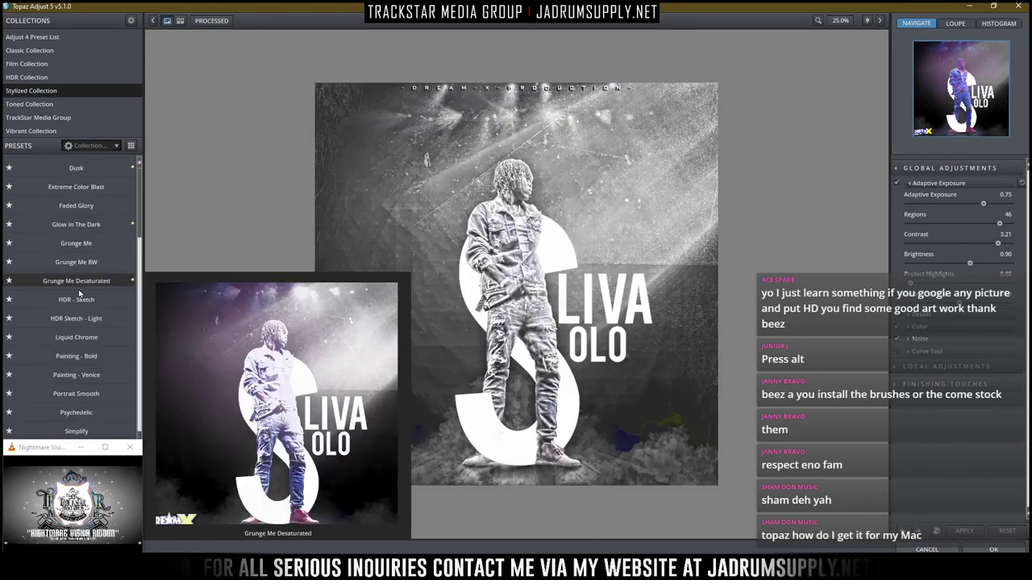
{"action": "left_click", "coordinate": [76, 281]}
{"action": "left_click", "coordinate": [81, 307]}
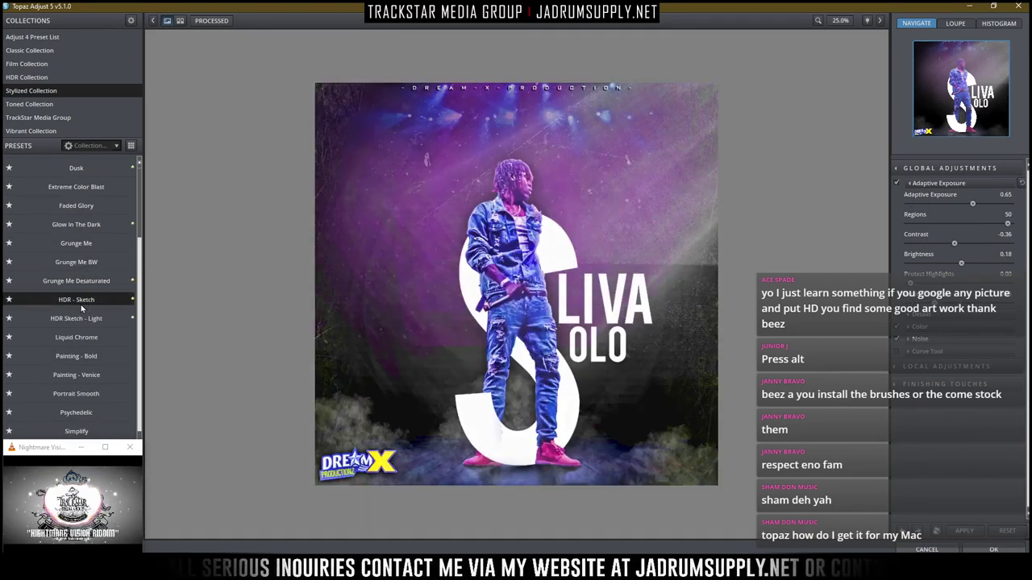
Try further Stylized Collection presets including Painting - Bold, Sketch - Med, Smooth and Flat, and Solarized Dreams I
{"action": "left_click", "coordinate": [60, 337]}
{"action": "left_click", "coordinate": [58, 358]}
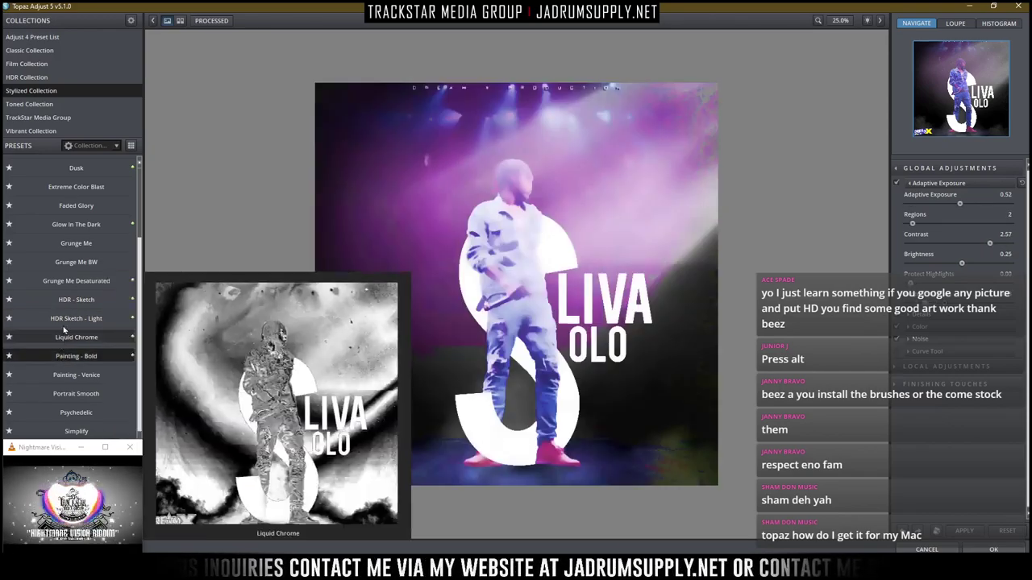
{"action": "scroll", "coordinate": [63, 359], "scroll_direction": "down", "scroll_amount": 4}
{"action": "left_click", "coordinate": [65, 360]}
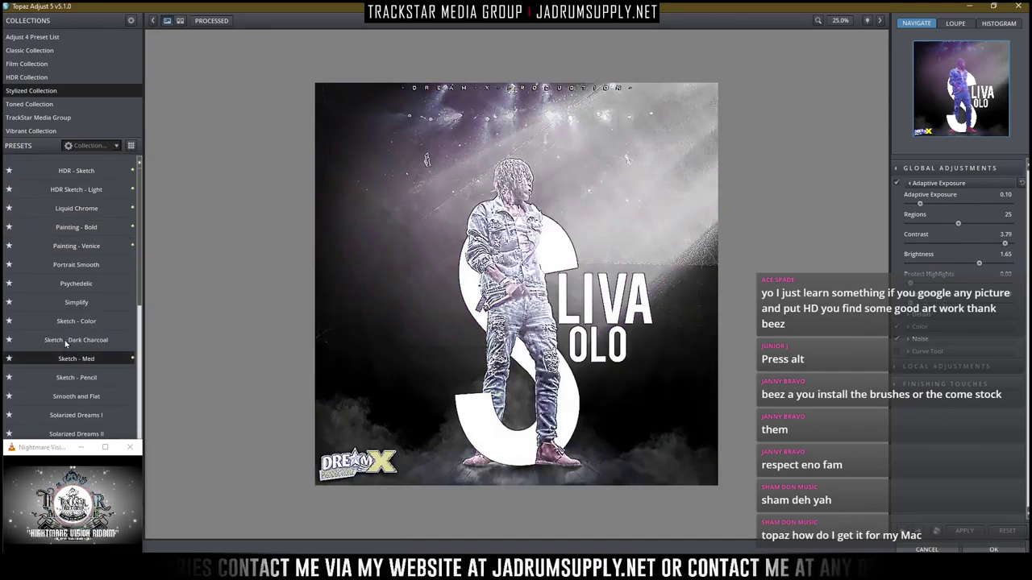
{"action": "scroll", "coordinate": [70, 357], "scroll_direction": "down", "scroll_amount": 1}
{"action": "left_click", "coordinate": [66, 385]}
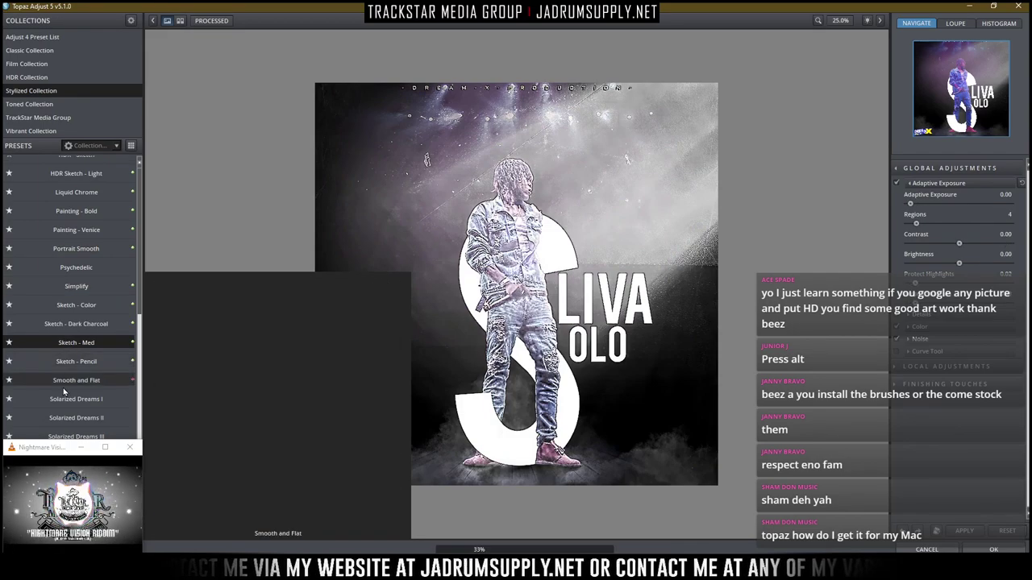
{"action": "left_click", "coordinate": [66, 397]}
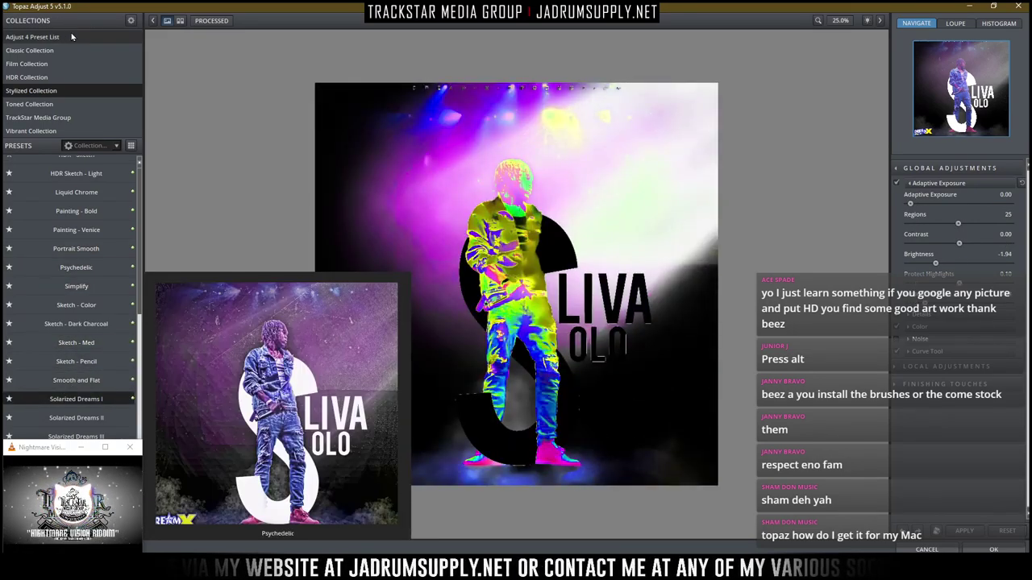
Try Cool Tone I from the Classic Collection, and choose Cool Tone II for the poster
{"action": "left_click", "coordinate": [32, 50]}
{"action": "left_click", "coordinate": [66, 204]}
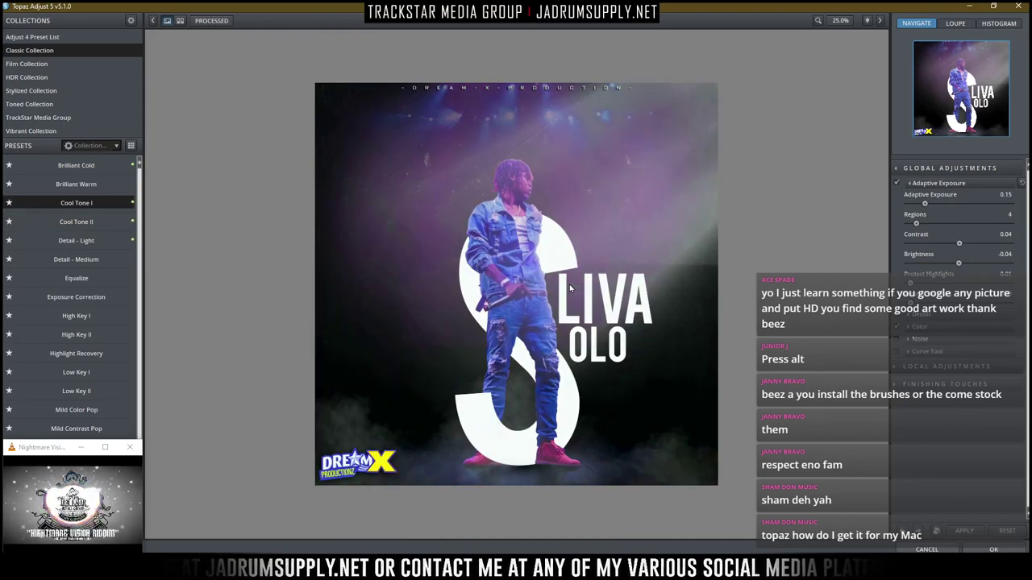
{"action": "left_click", "coordinate": [569, 284]}
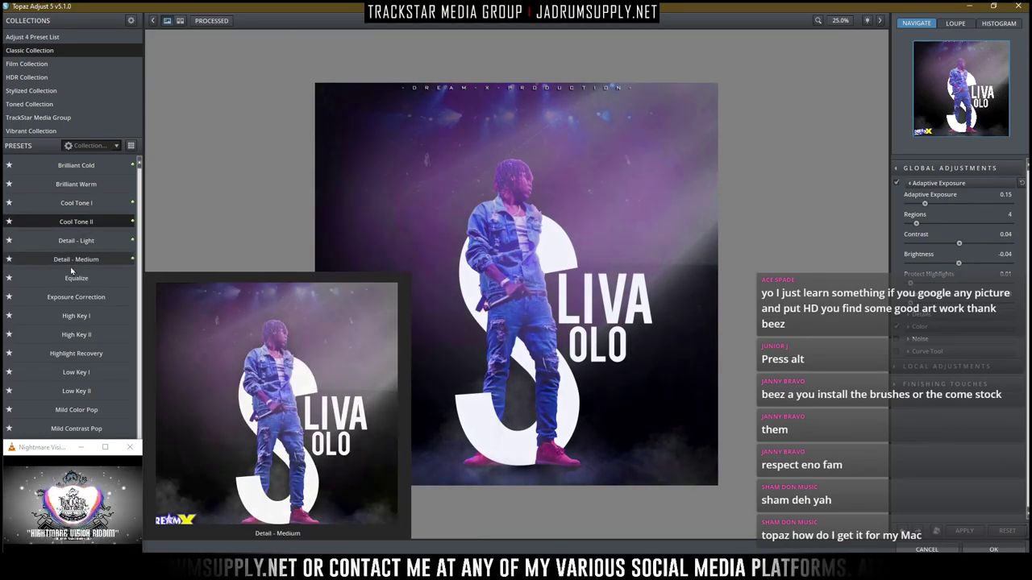
{"action": "left_click", "coordinate": [76, 221]}
{"action": "left_click", "coordinate": [486, 268]}
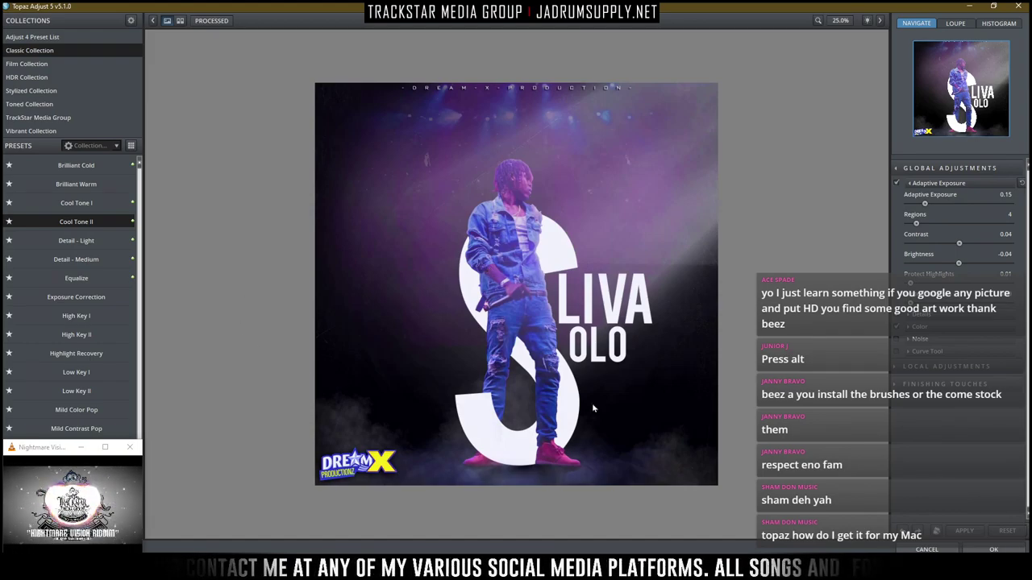
Compare the original and processed previews side by side and apply the Cool Tone II grade to the merged layer
{"action": "left_click", "coordinate": [180, 21]}
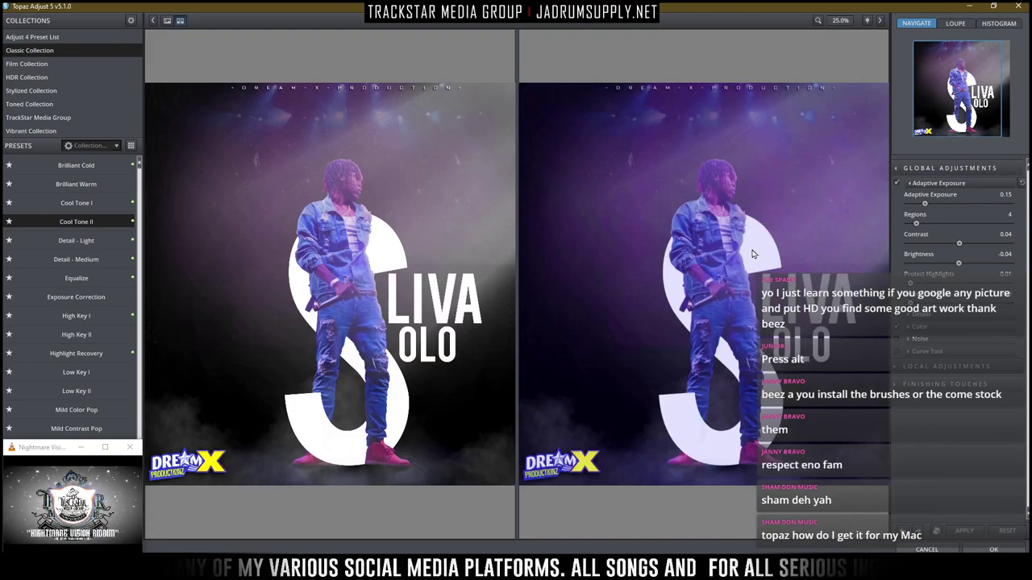
{"action": "mouse_move", "coordinate": [91, 221]}
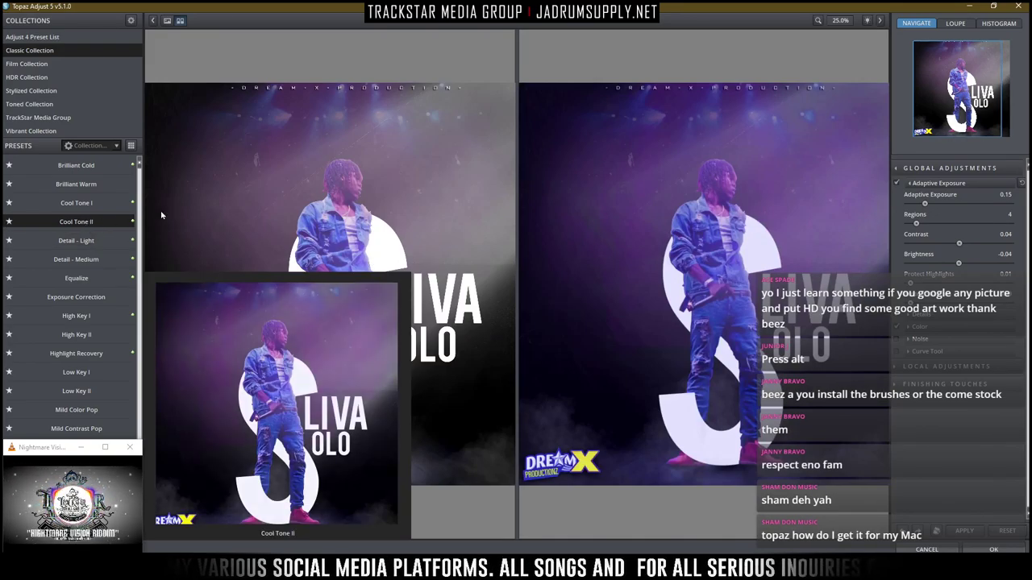
{"action": "left_click", "coordinate": [166, 21]}
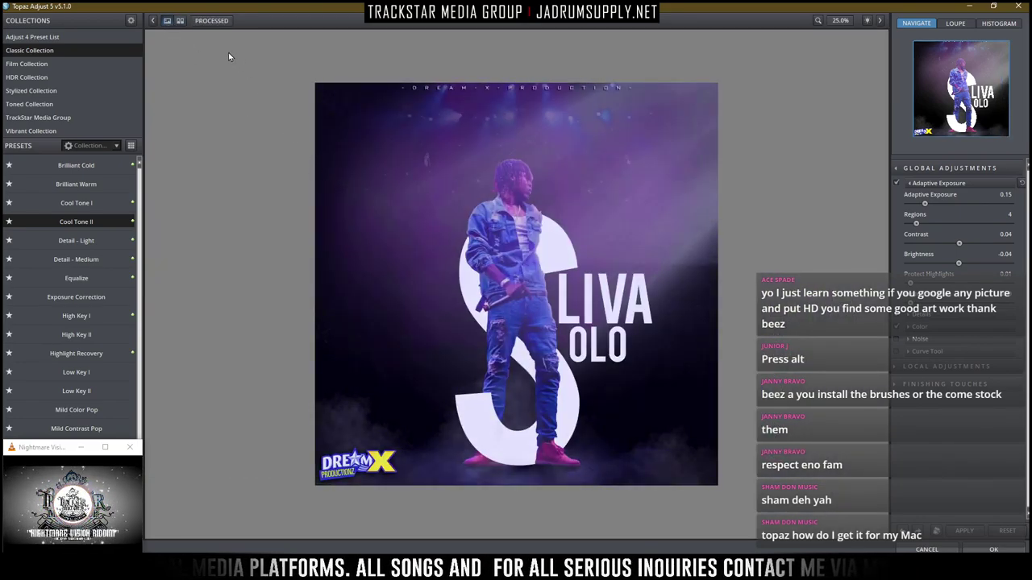
{"action": "left_click", "coordinate": [181, 21]}
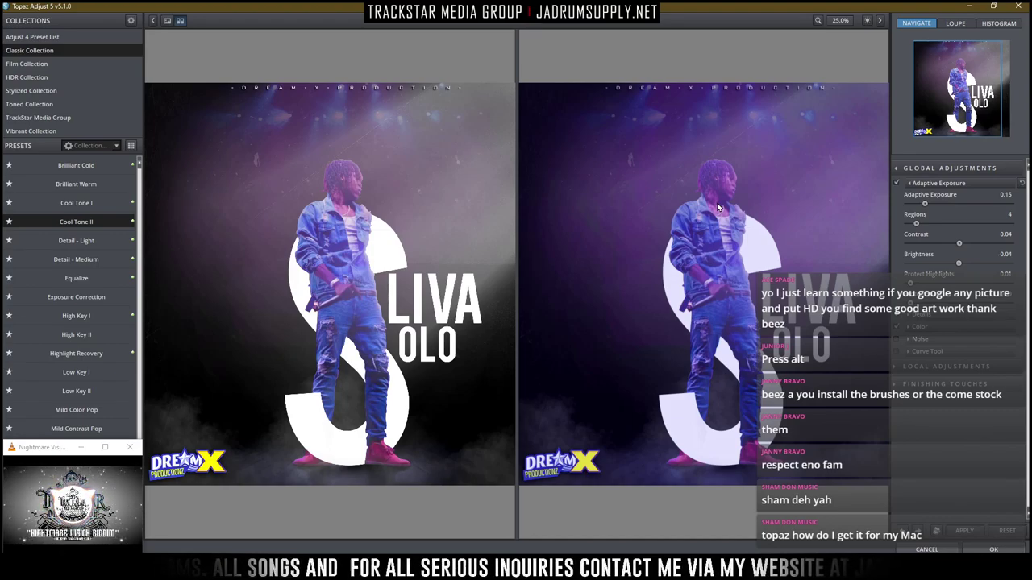
{"action": "left_click", "coordinate": [992, 546]}
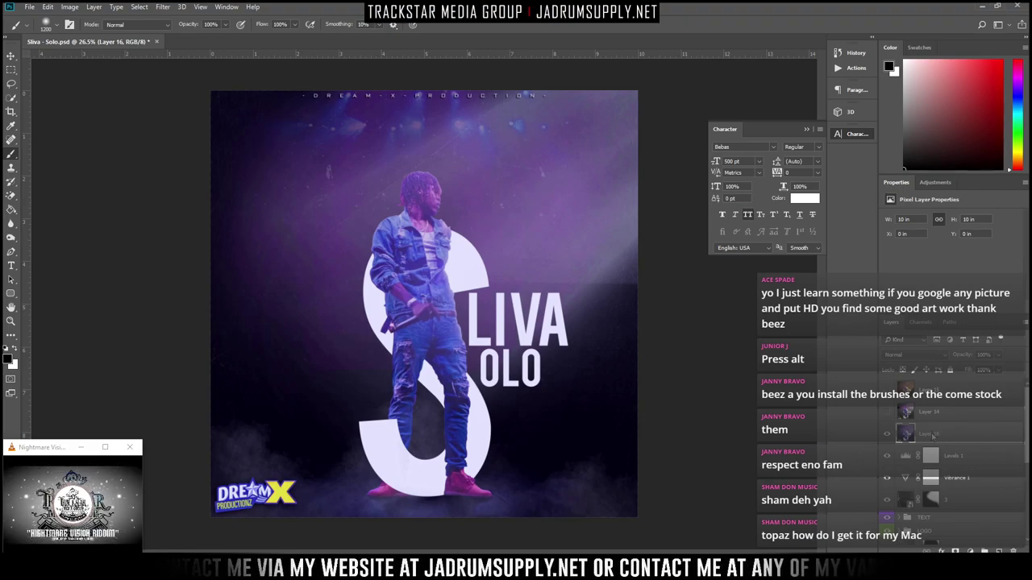
Save the cool-toned poster as a JPEG named "Sliva - Solo v2" in the Photoshop Assets folder
{"action": "key", "text": "ctrl+shift+s"}
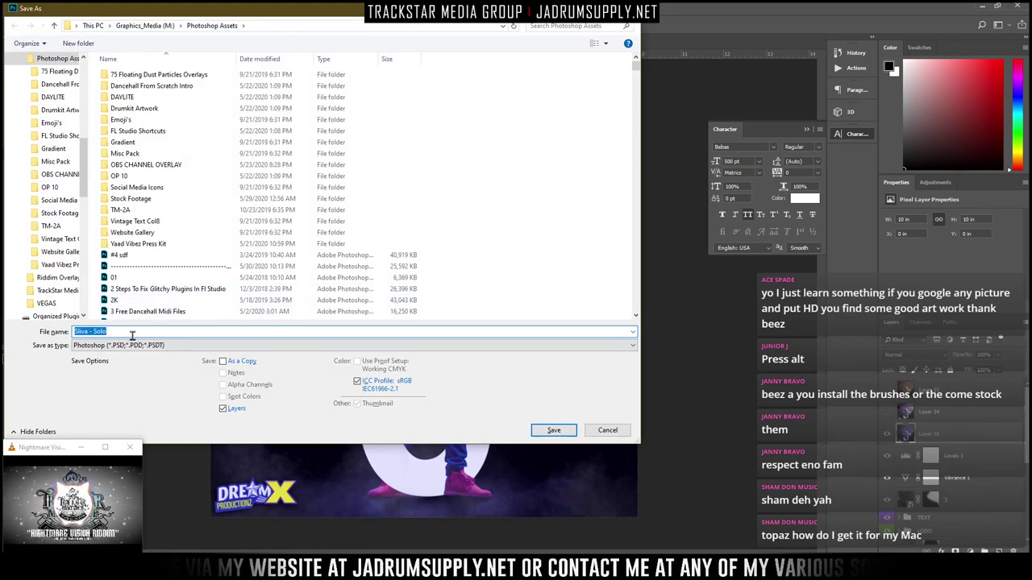
{"action": "left_click", "coordinate": [132, 333]}
{"action": "type", "text": "v2"}
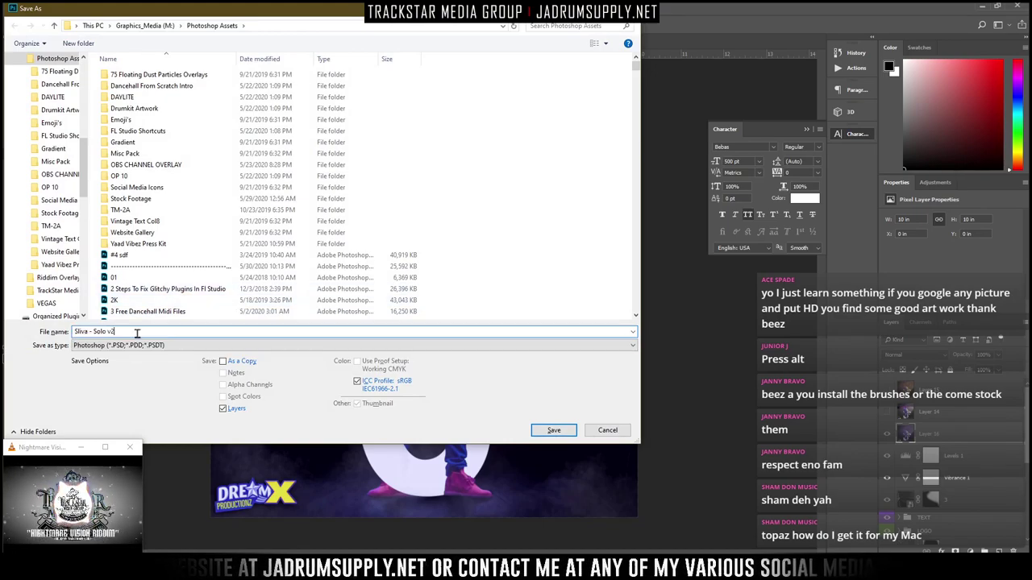
{"action": "left_click", "coordinate": [122, 345]}
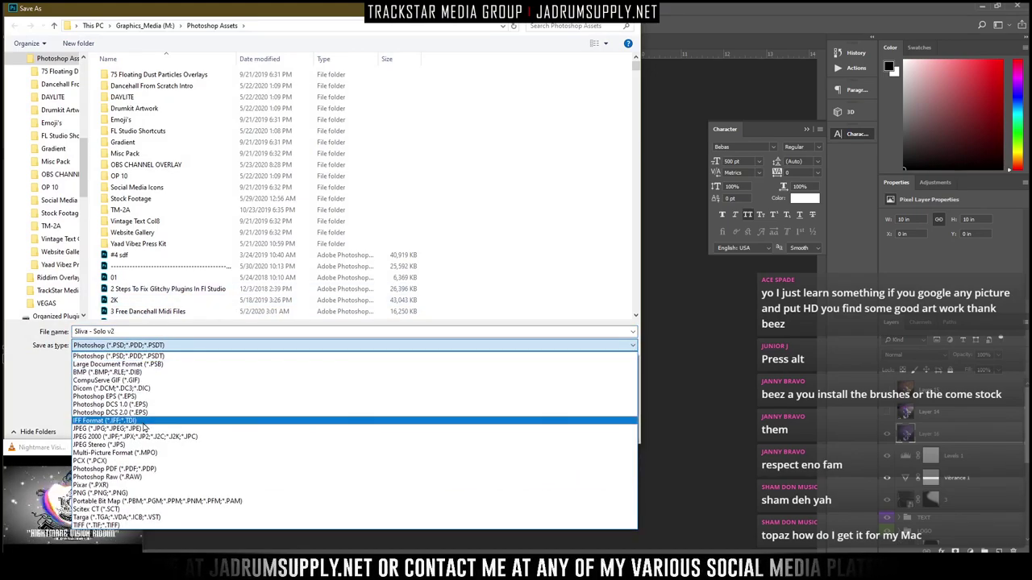
{"action": "left_click", "coordinate": [142, 428]}
{"action": "key", "text": "Return"}
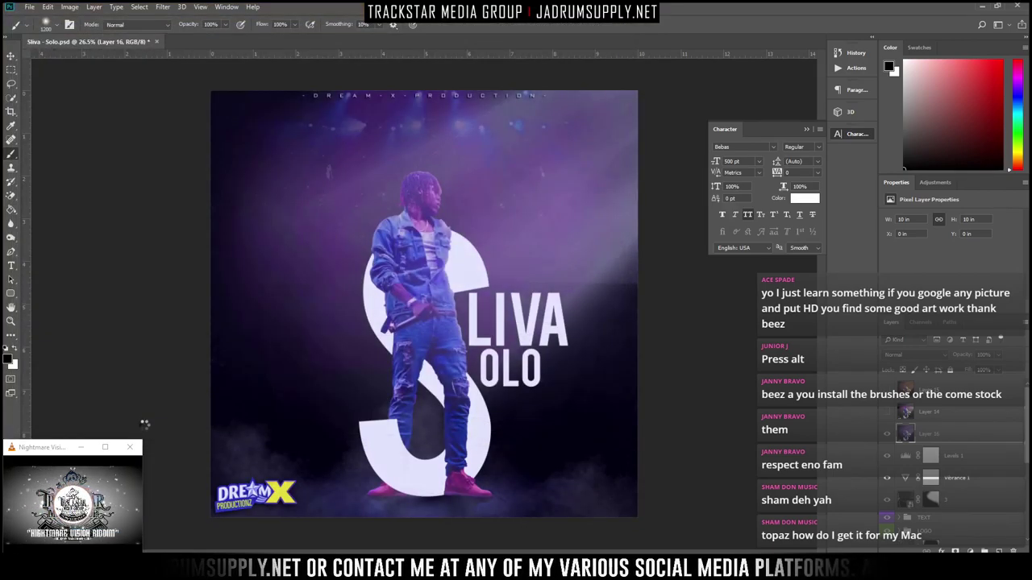
{"action": "key", "text": "Return"}
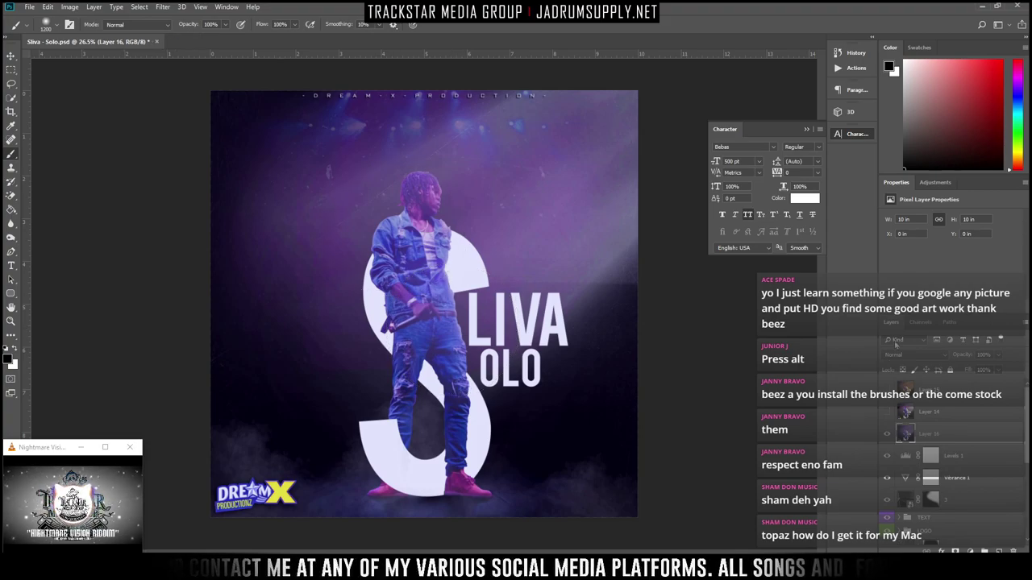
Hide the cool-toned merged layer and stamp another merged copy of the visible layers above Levels 1
{"action": "left_click", "coordinate": [887, 435]}
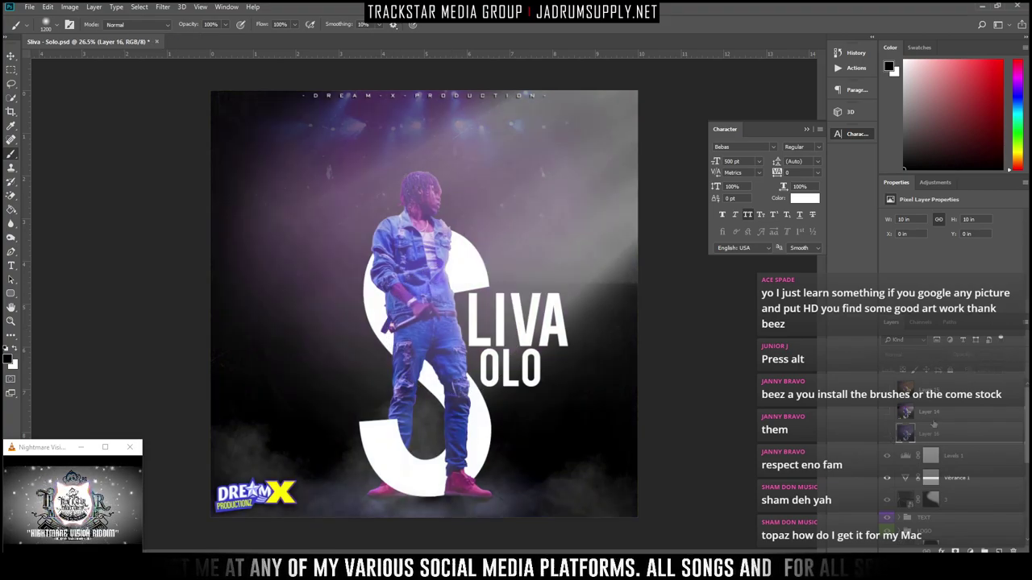
{"action": "left_click", "coordinate": [931, 455]}
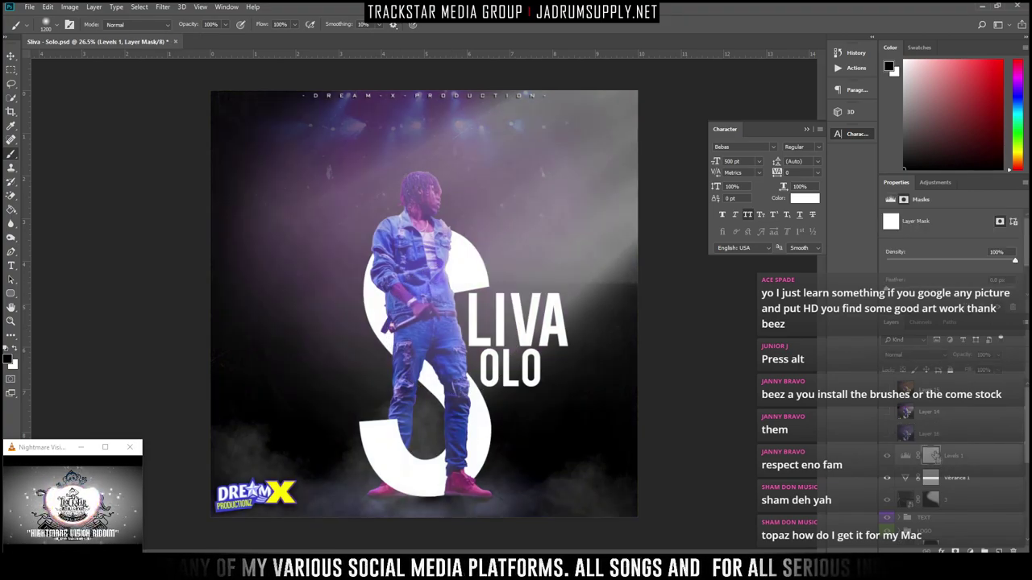
{"action": "key", "text": "ctrl+shift+alt+e"}
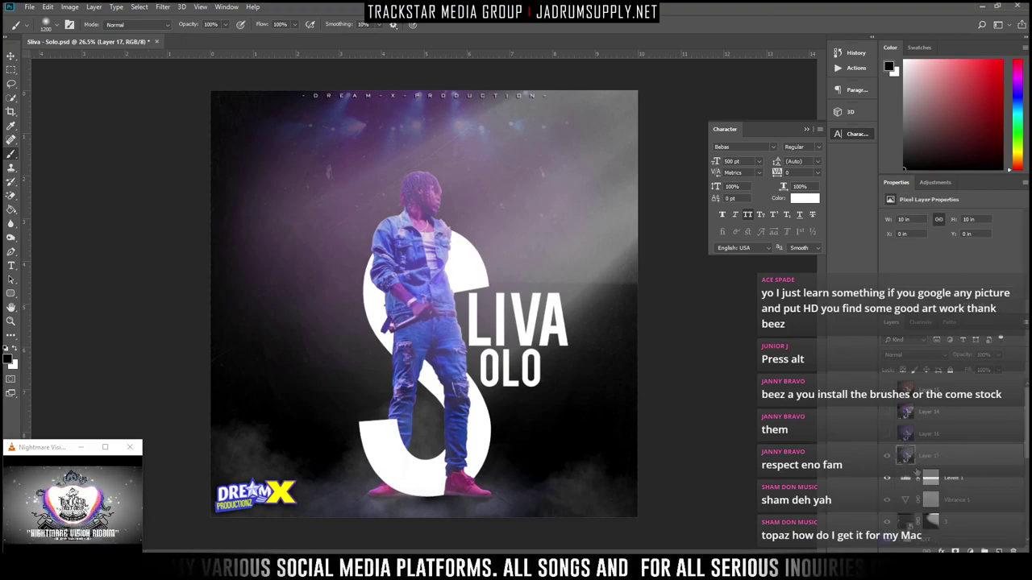
Open Topaz Clarity on the merged layer and try the Wedding presets Bouquet I, Cake Table I and Desaturated Bouquet
{"action": "left_click", "coordinate": [164, 7]}
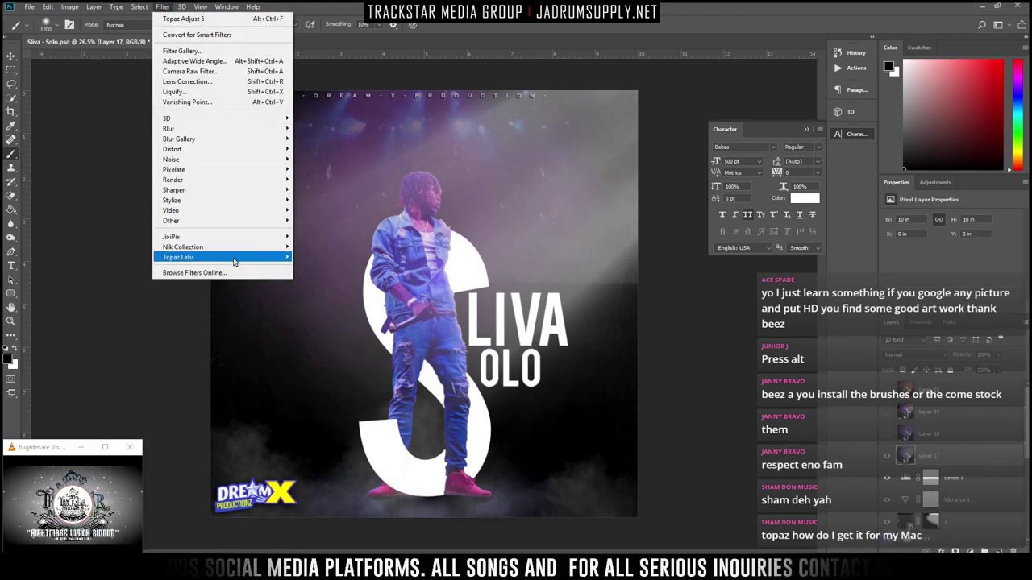
{"action": "mouse_move", "coordinate": [237, 258]}
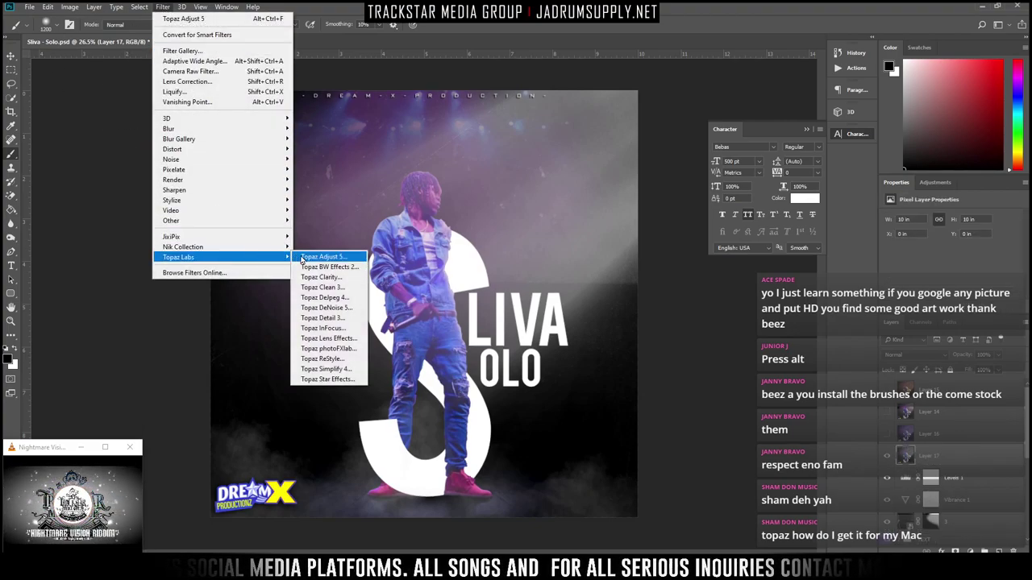
{"action": "left_click", "coordinate": [345, 279]}
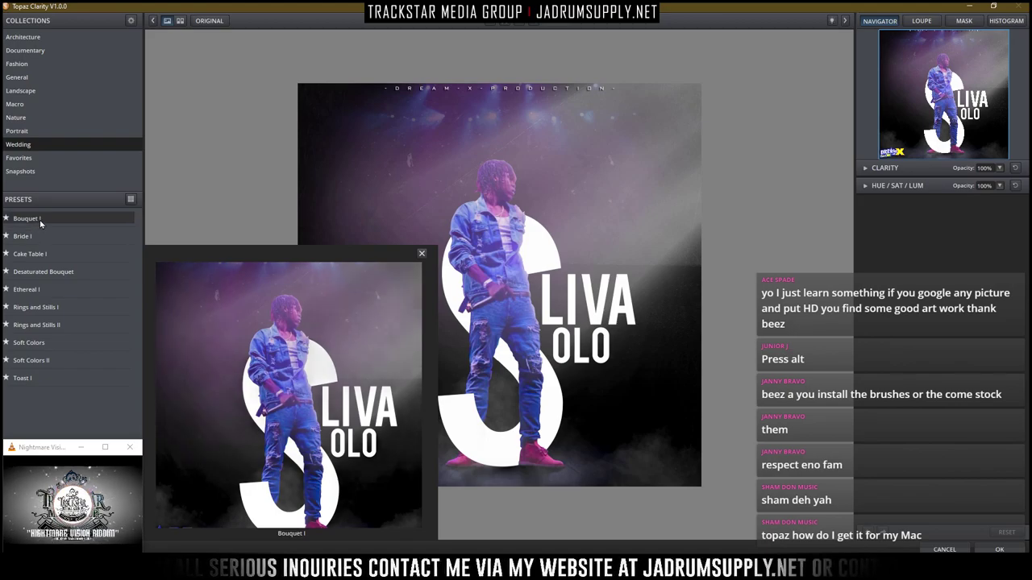
{"action": "left_click", "coordinate": [40, 223]}
{"action": "left_click", "coordinate": [18, 257]}
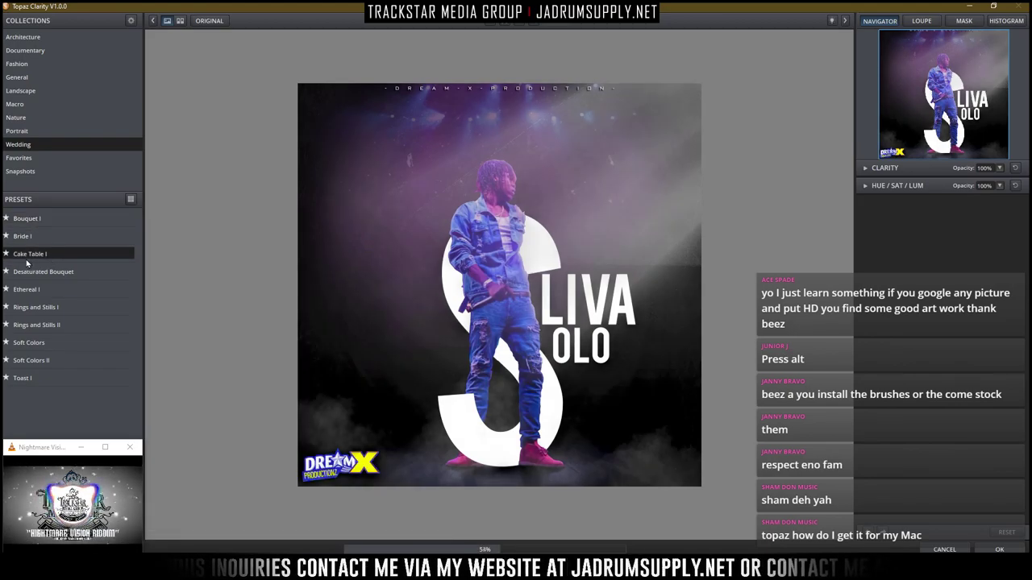
{"action": "left_click", "coordinate": [37, 275]}
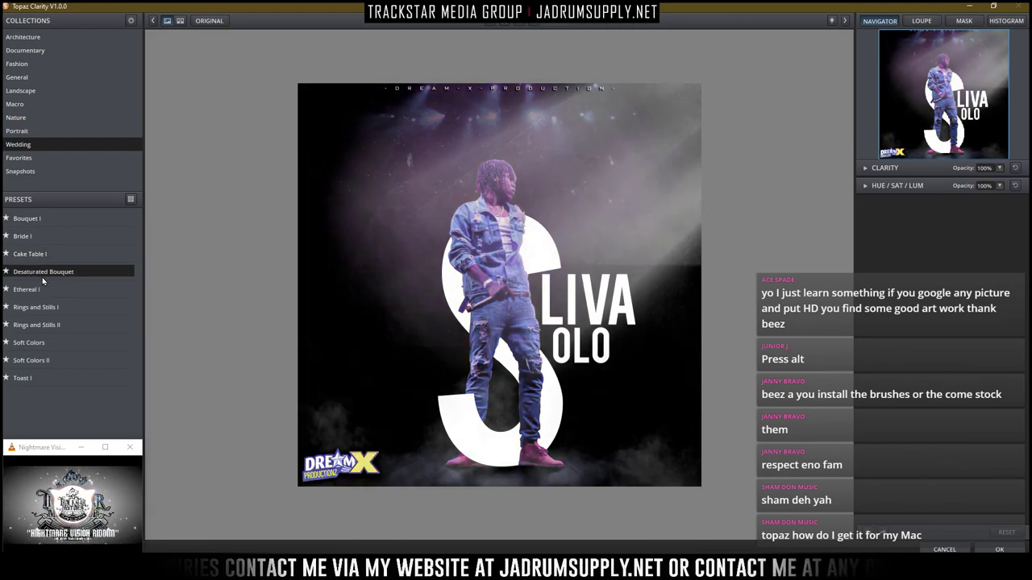
Try contrast and color pop presets from the General collection through Medium Contrast Boost II, compare with the original, and cancel Clarity
{"action": "left_click", "coordinate": [22, 77]}
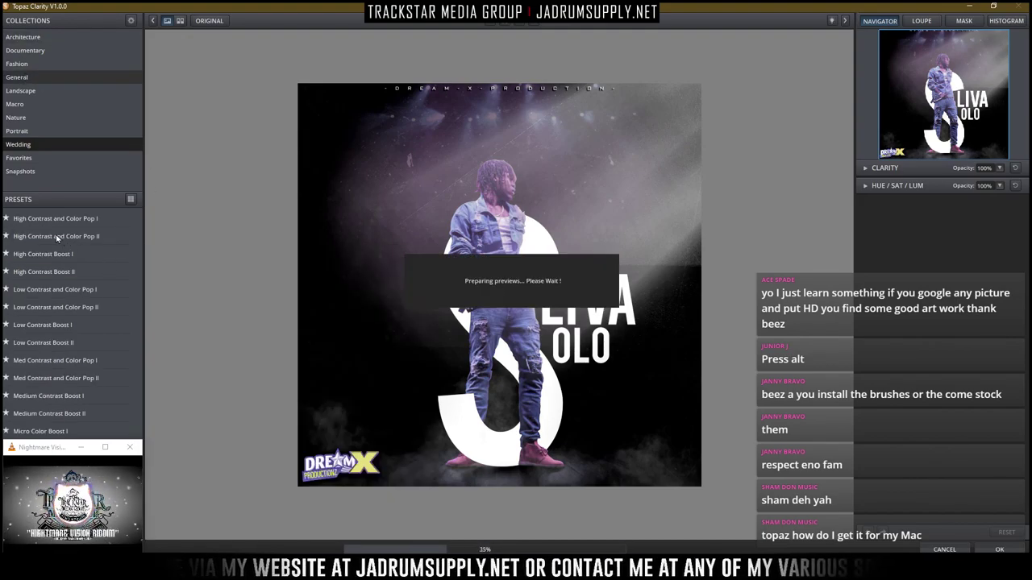
{"action": "mouse_move", "coordinate": [104, 261]}
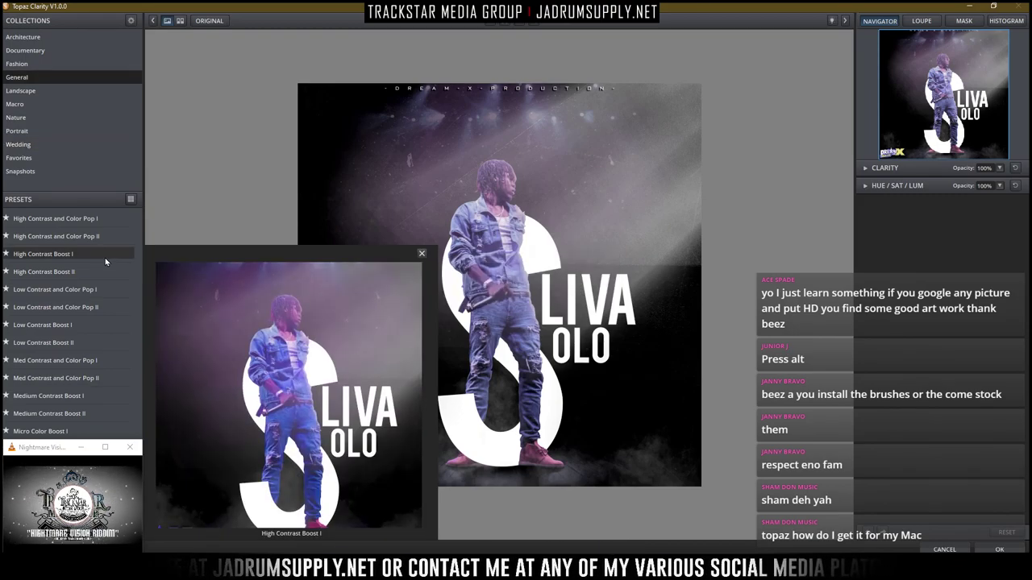
{"action": "left_click", "coordinate": [32, 238]}
{"action": "left_click", "coordinate": [66, 344]}
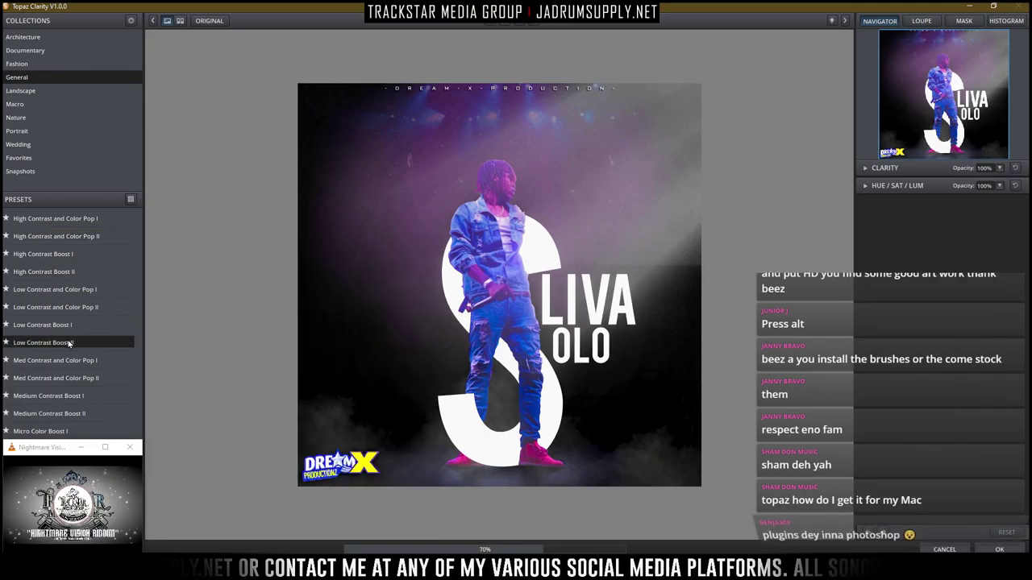
{"action": "left_click", "coordinate": [58, 377]}
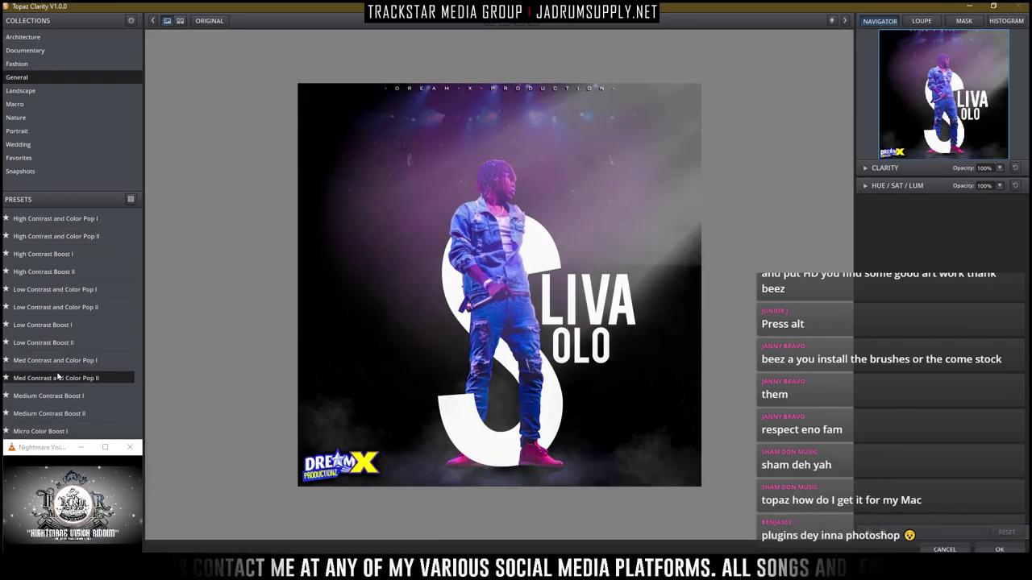
{"action": "left_click", "coordinate": [47, 413]}
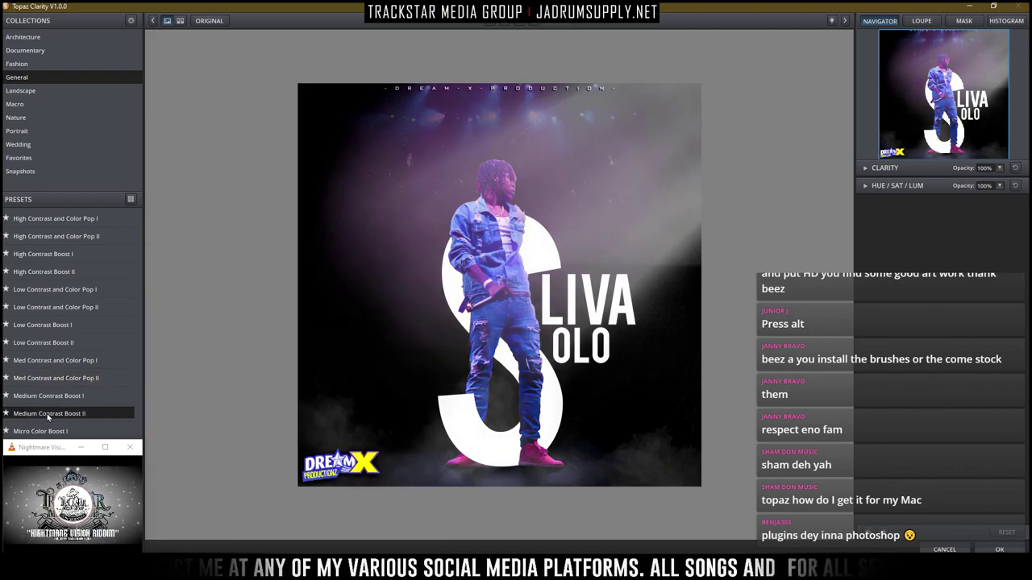
{"action": "left_click", "coordinate": [441, 380]}
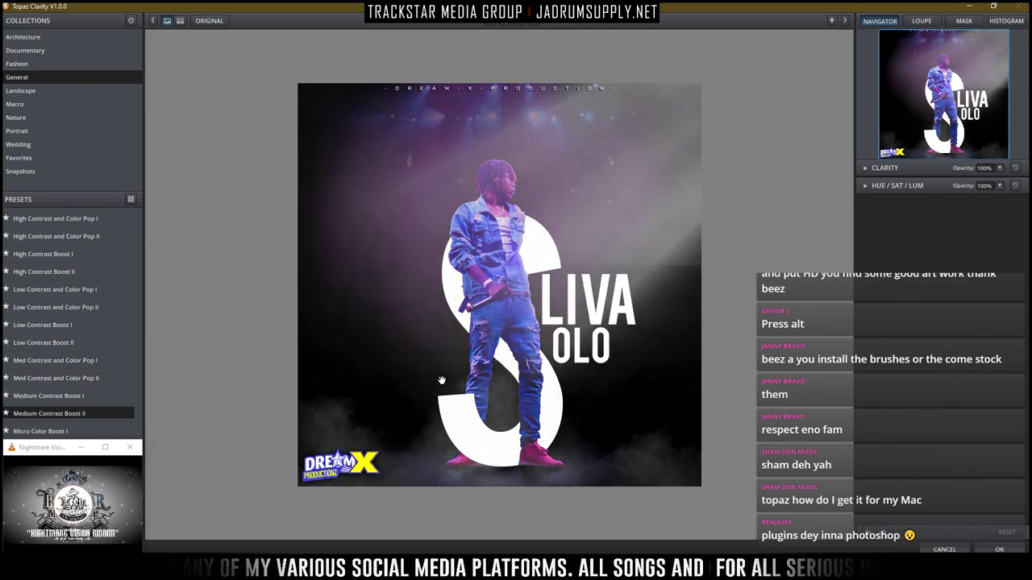
{"action": "left_click", "coordinate": [442, 380]}
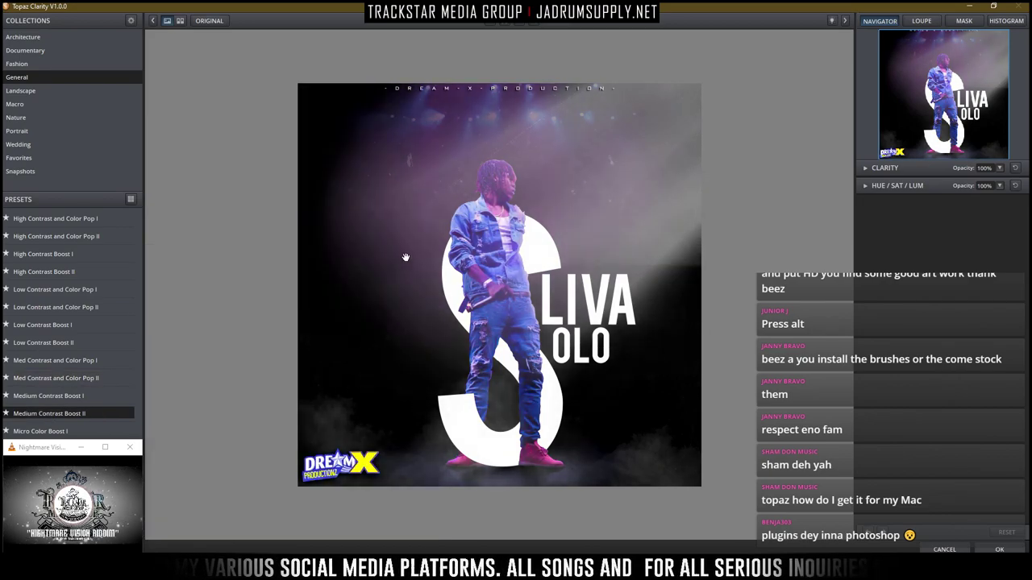
{"action": "left_click", "coordinate": [944, 549]}
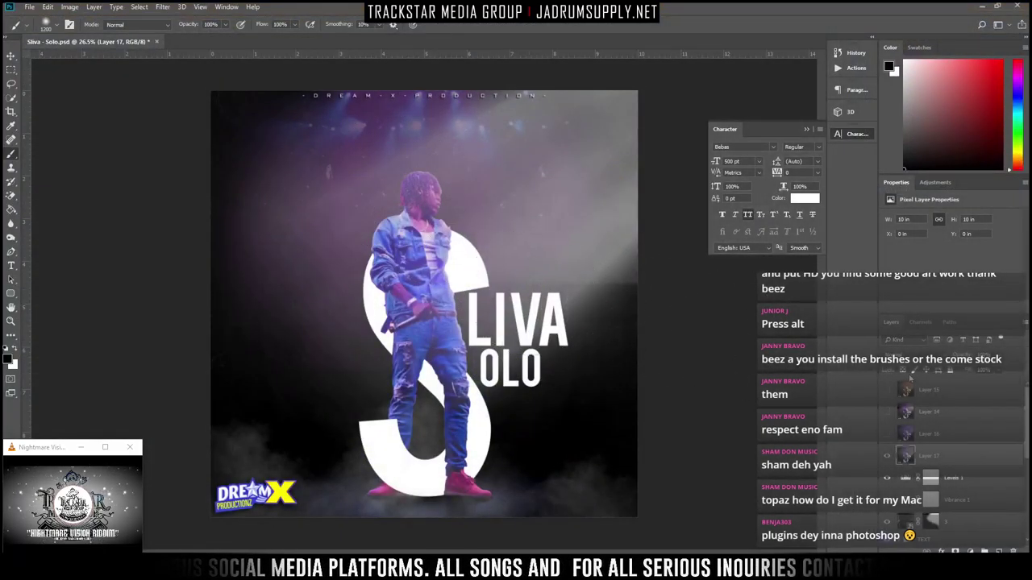
Open Topaz Adjust 5 on the merged layer and try the Classic presets High Key II, Photo Pop and Shadow Recovery
{"action": "left_click", "coordinate": [162, 6]}
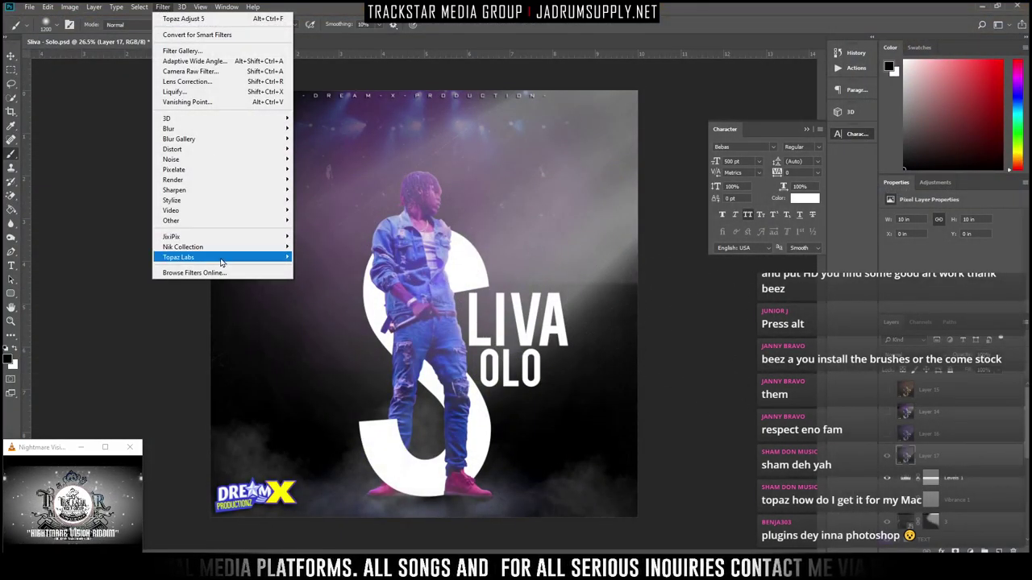
{"action": "mouse_move", "coordinate": [224, 257]}
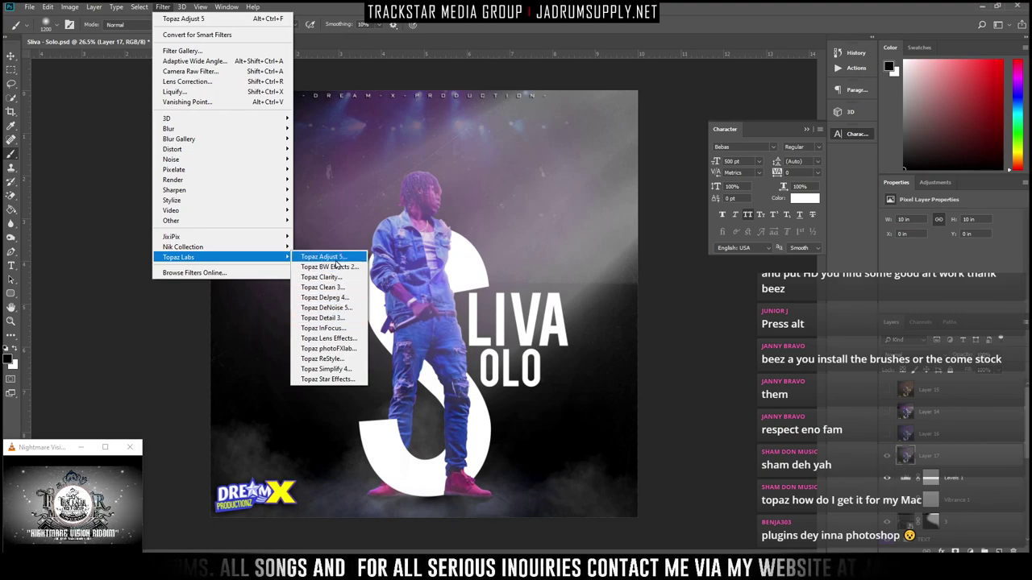
{"action": "left_click", "coordinate": [300, 257]}
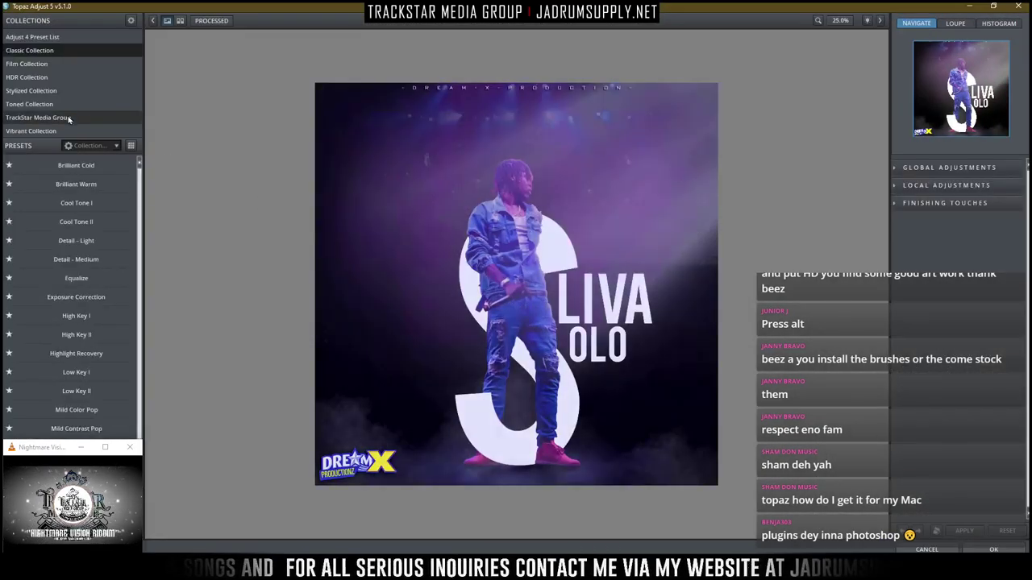
{"action": "scroll", "coordinate": [72, 298], "scroll_direction": "down", "scroll_amount": 2}
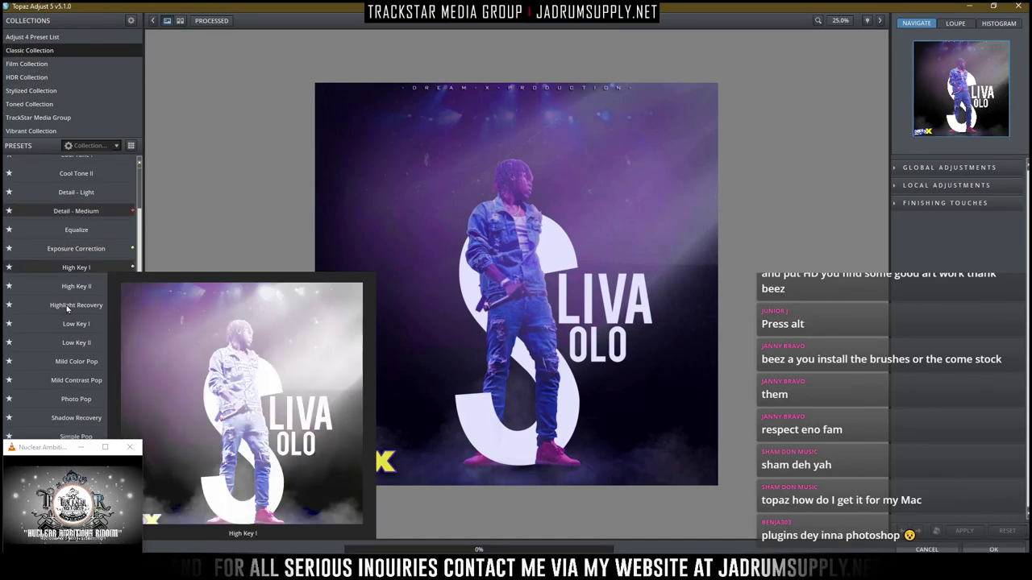
{"action": "left_click", "coordinate": [73, 295]}
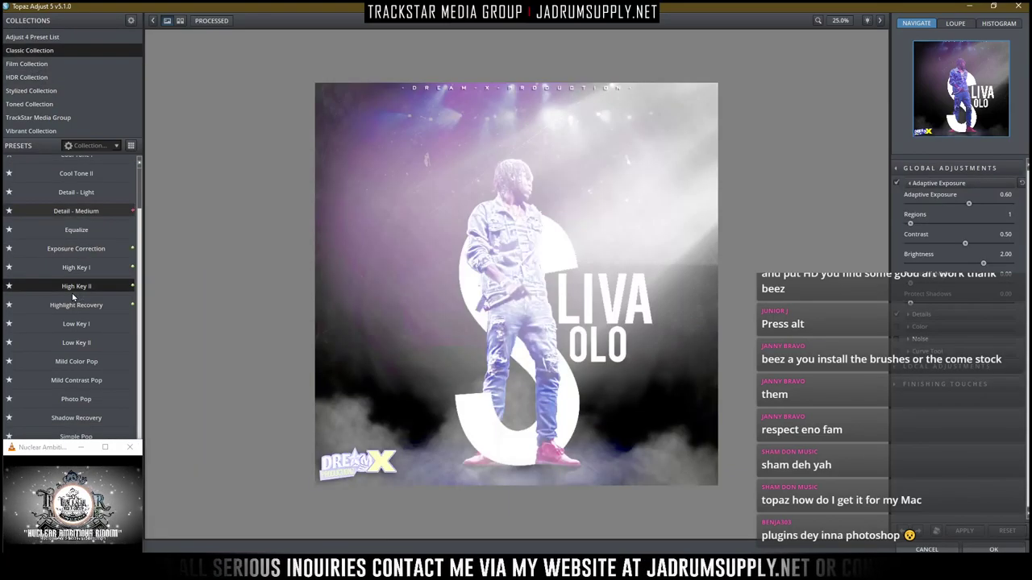
{"action": "left_click", "coordinate": [76, 361]}
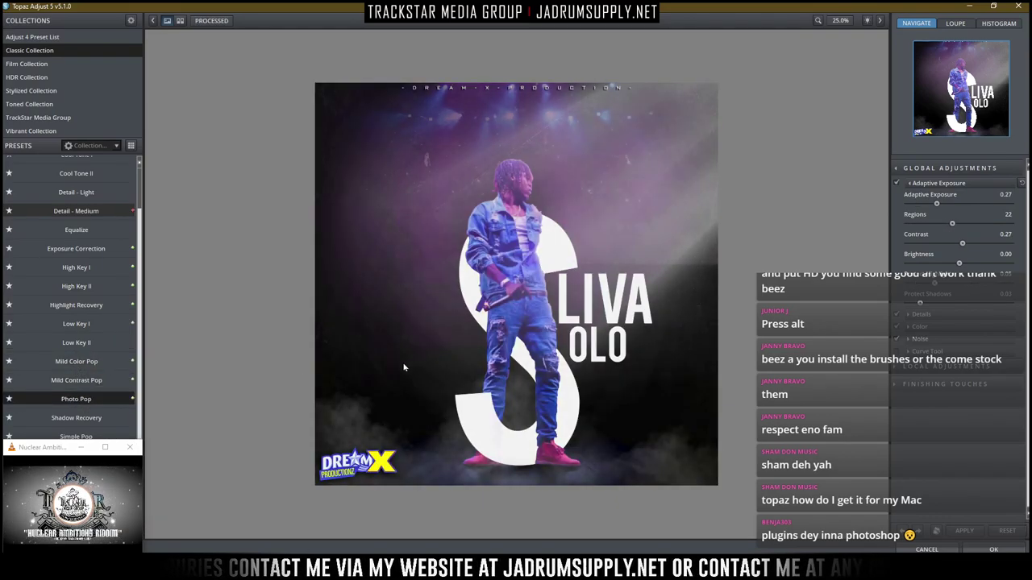
{"action": "left_click", "coordinate": [76, 417]}
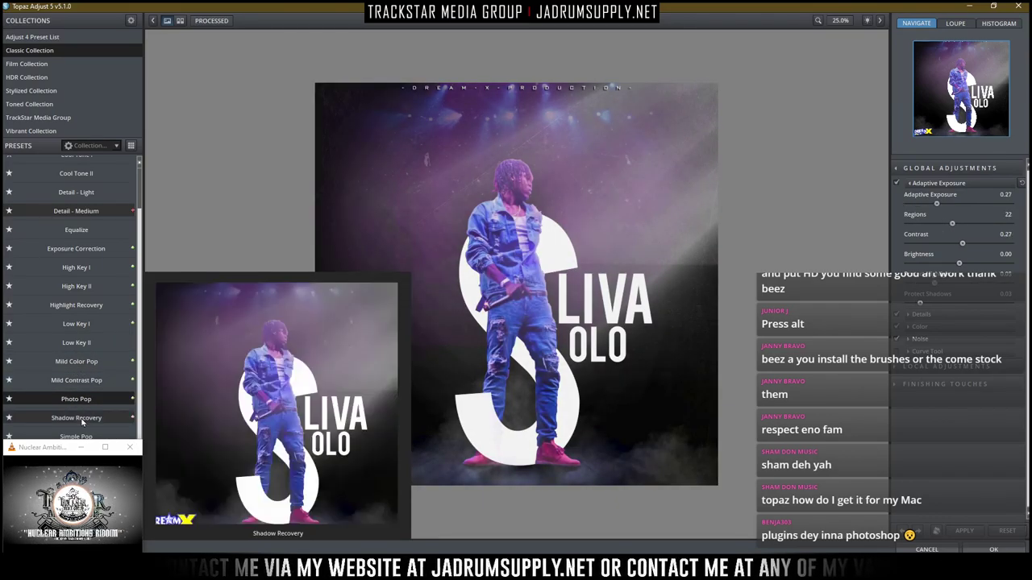
{"action": "left_click", "coordinate": [548, 379]}
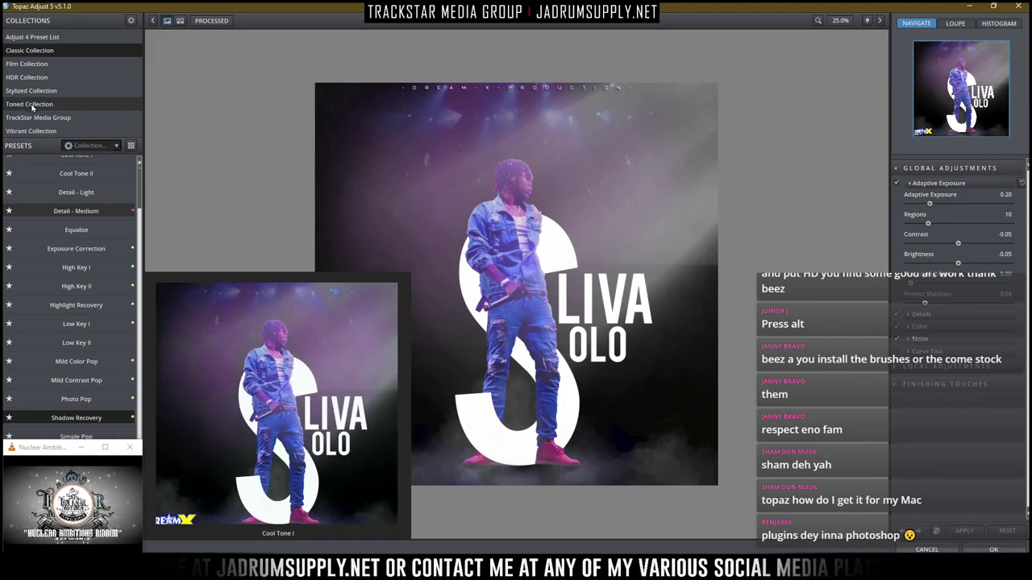
Switch to the Film Collection and try the Bleach Bypass Warm and Color Negative presets on the poster
{"action": "left_click", "coordinate": [32, 63]}
{"action": "left_click", "coordinate": [59, 185]}
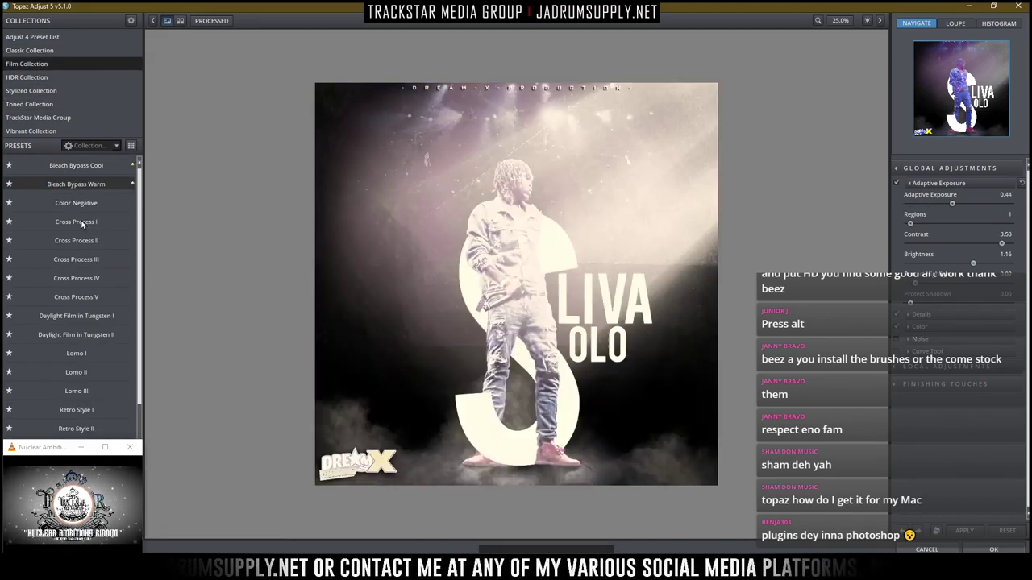
{"action": "left_click", "coordinate": [72, 203]}
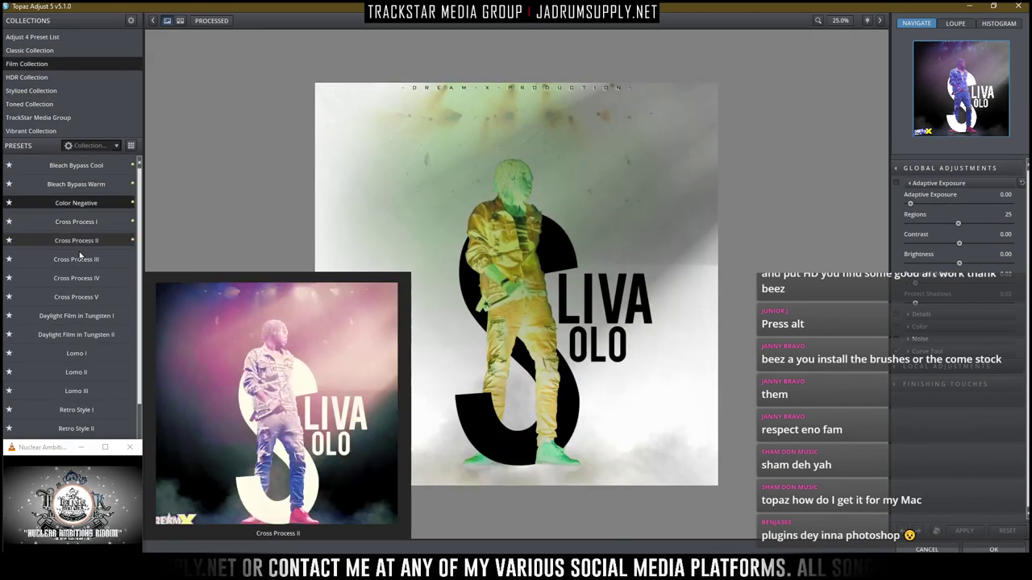
{"action": "scroll", "coordinate": [72, 256], "scroll_direction": "down", "scroll_amount": 3}
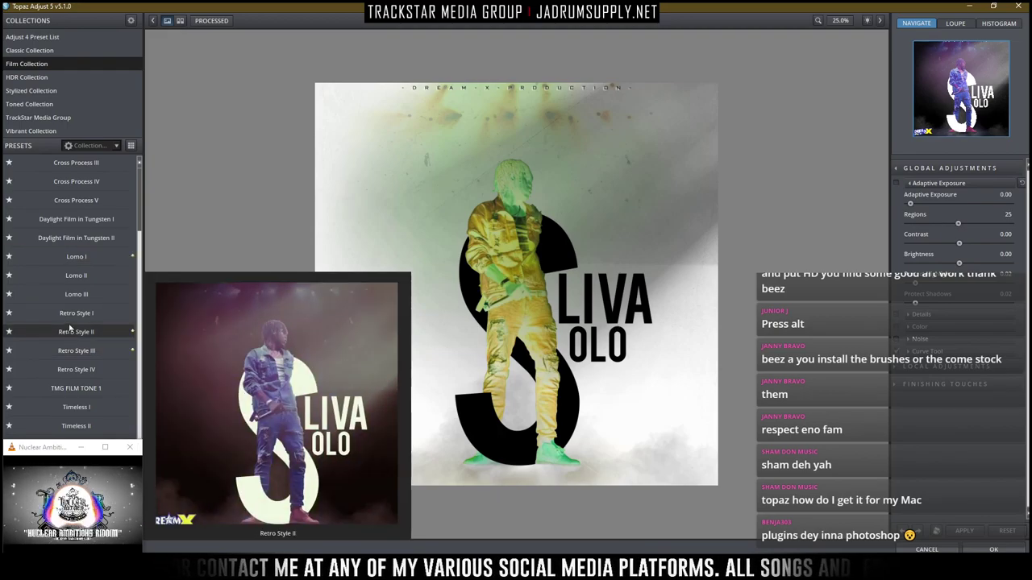
Try the Film Collection's Retro Style I, Retro Style II and Retro Style III presets on the poster
{"action": "left_click", "coordinate": [73, 320]}
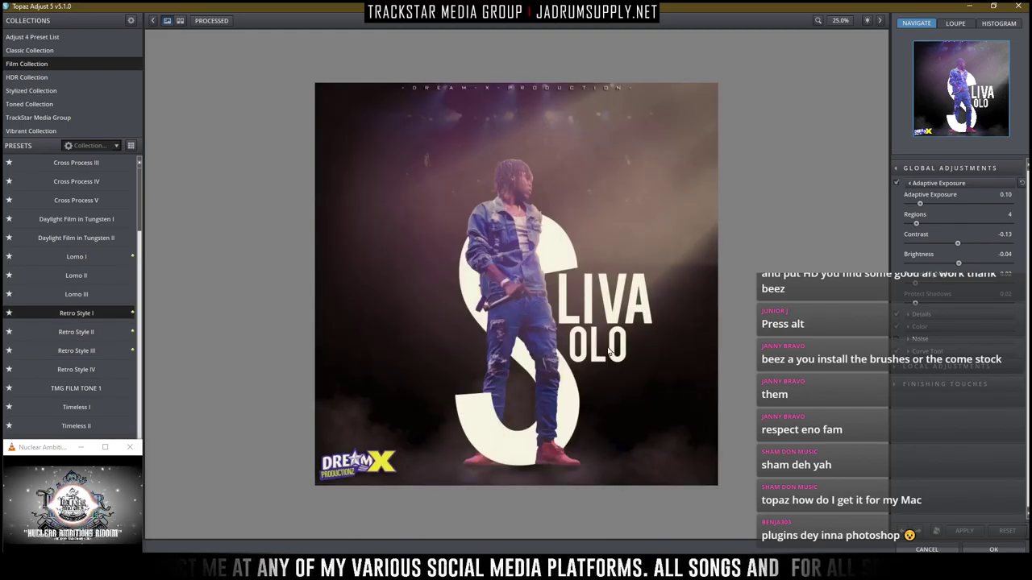
{"action": "left_click", "coordinate": [76, 331]}
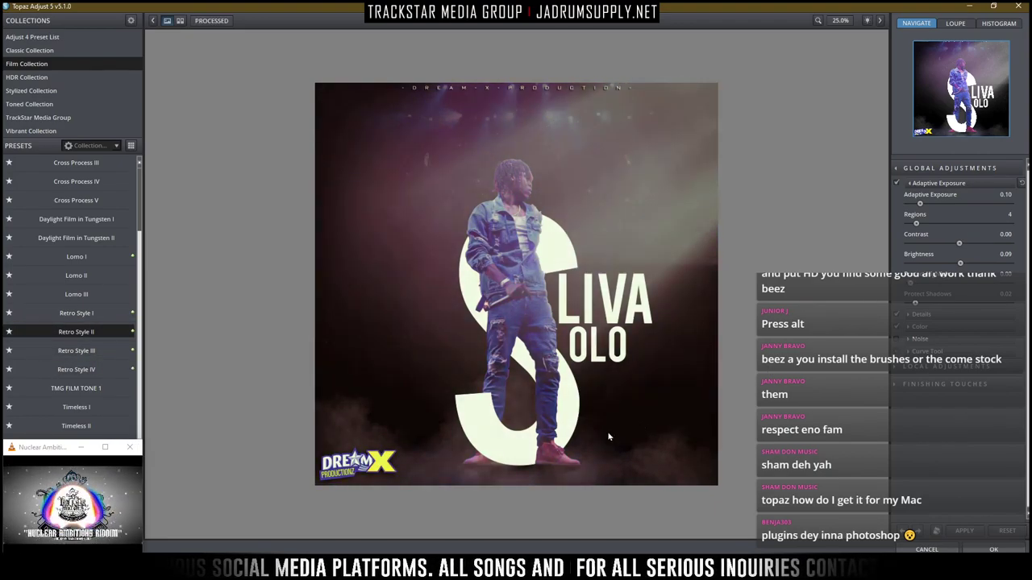
{"action": "mouse_move", "coordinate": [57, 368]}
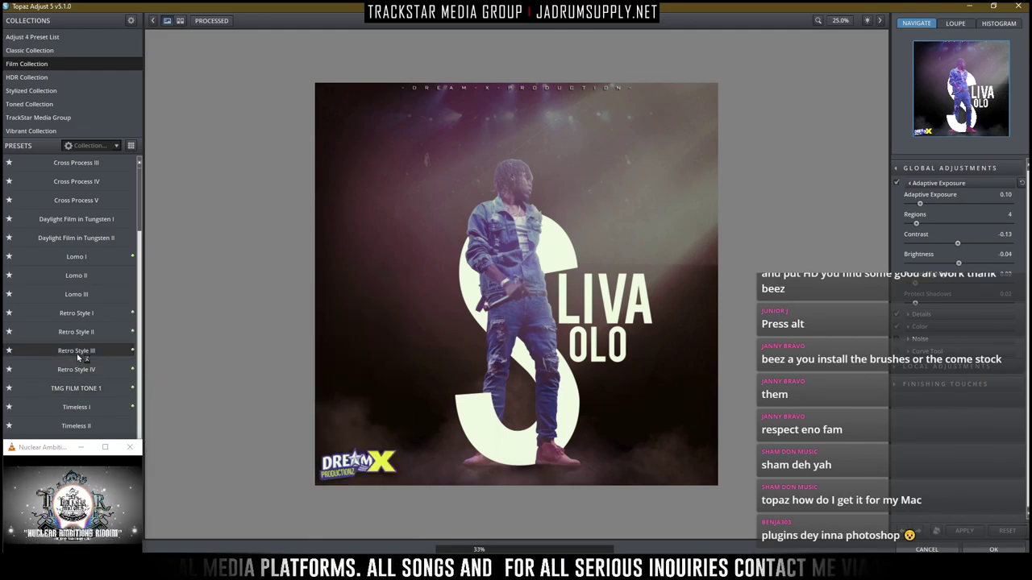
{"action": "left_click", "coordinate": [81, 352]}
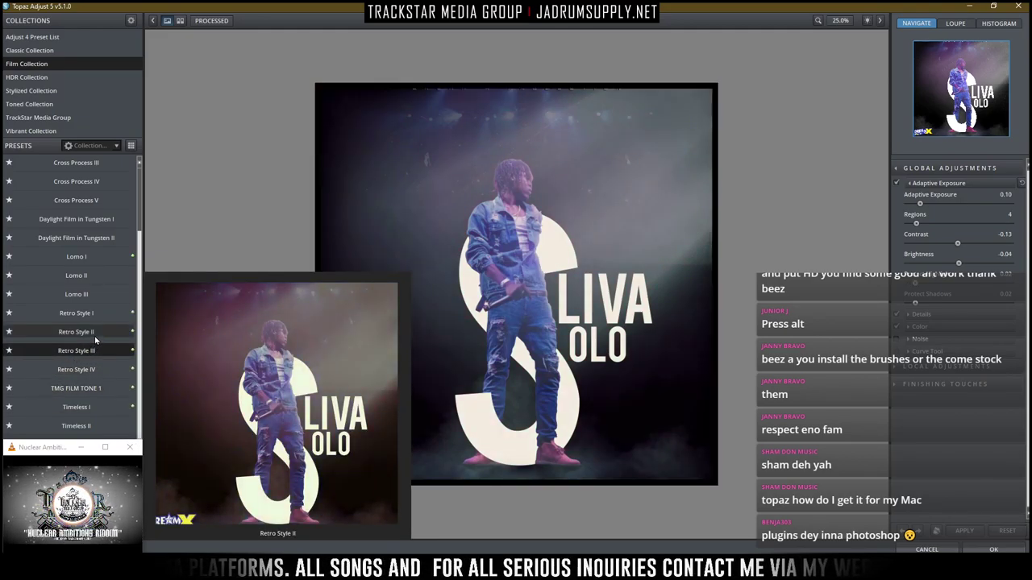
Try the TMG FILM TONE 1, Timeless I and Timeless II presets on the poster
{"action": "left_click", "coordinate": [76, 387]}
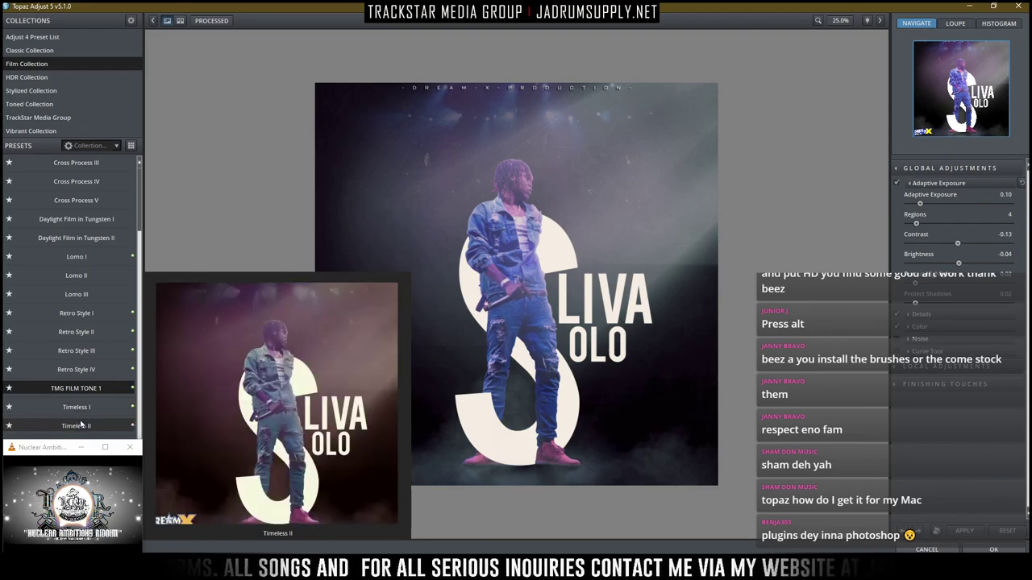
{"action": "left_click", "coordinate": [87, 411]}
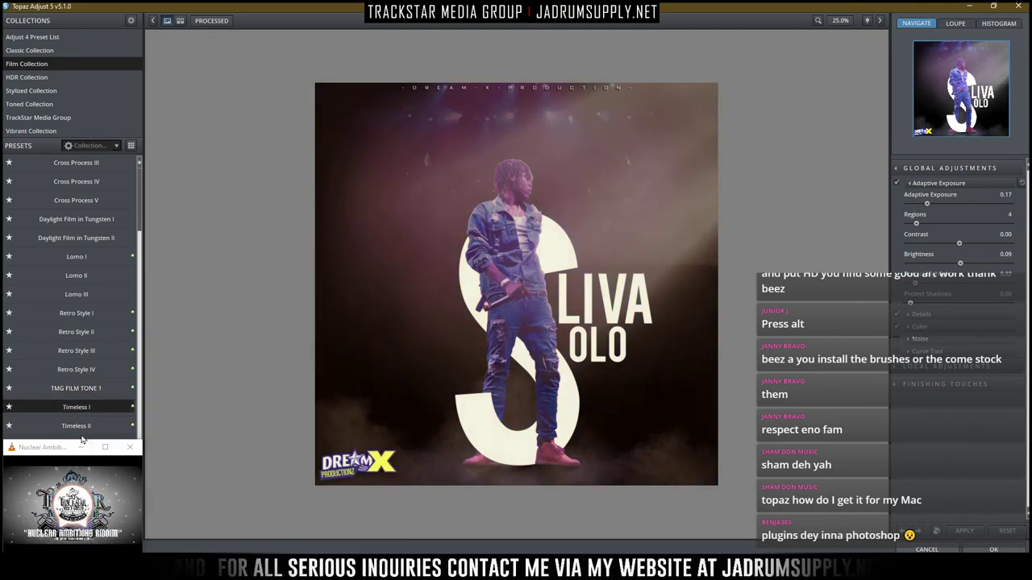
{"action": "left_click", "coordinate": [95, 370]}
Try the Film Collection's Timeless III, Timeless IV and Tungsten Film in Daylight I and II presets, comparing Timeless III with the original
{"action": "scroll", "coordinate": [96, 371], "scroll_direction": "down", "scroll_amount": 2}
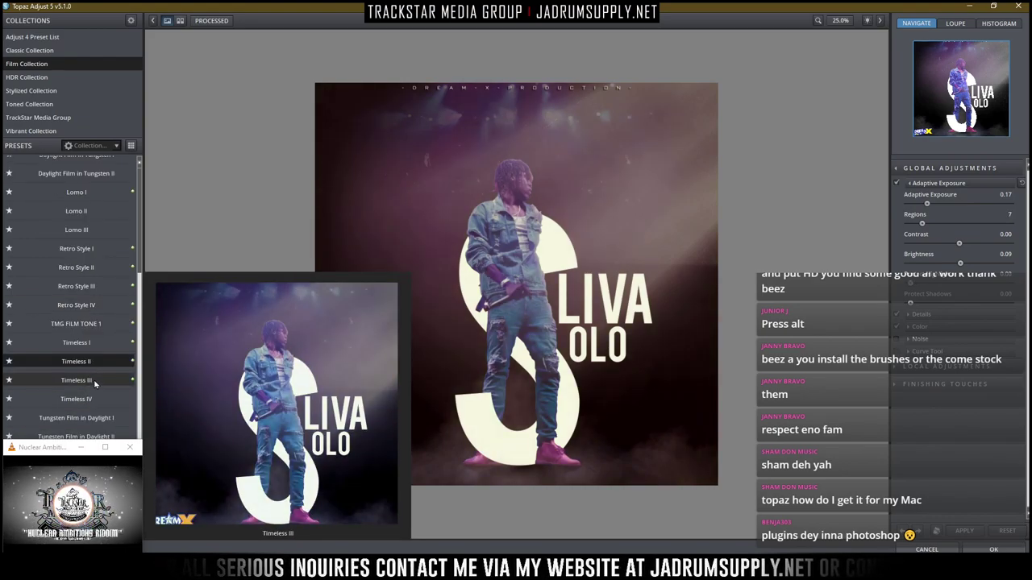
{"action": "left_click", "coordinate": [94, 380]}
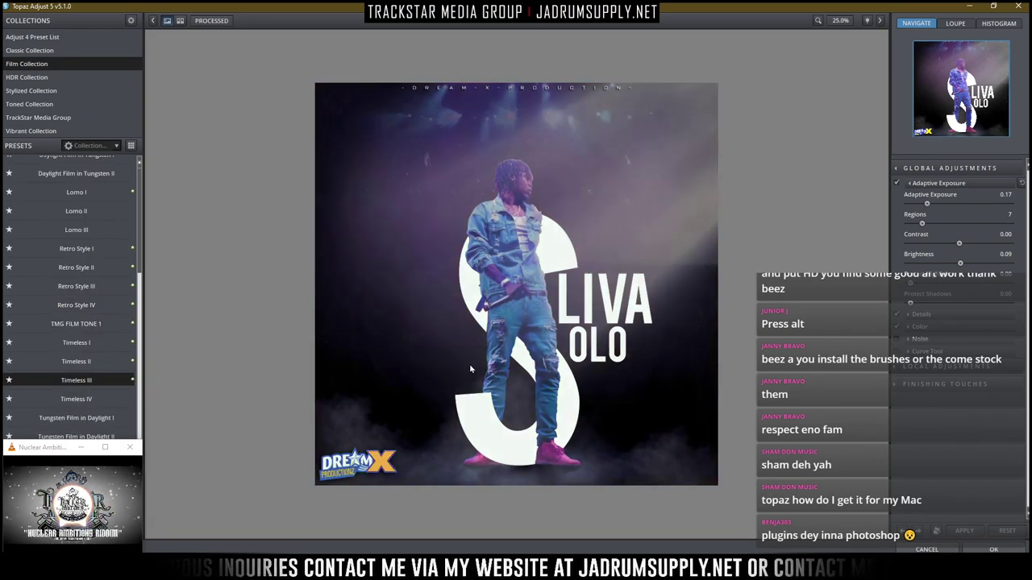
{"action": "left_click", "coordinate": [470, 365]}
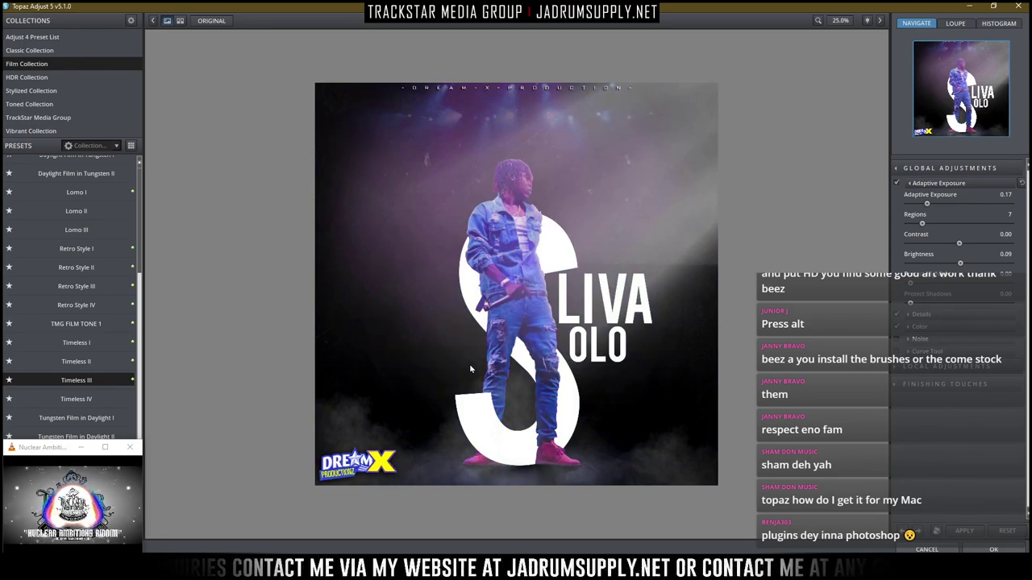
{"action": "left_click", "coordinate": [470, 368]}
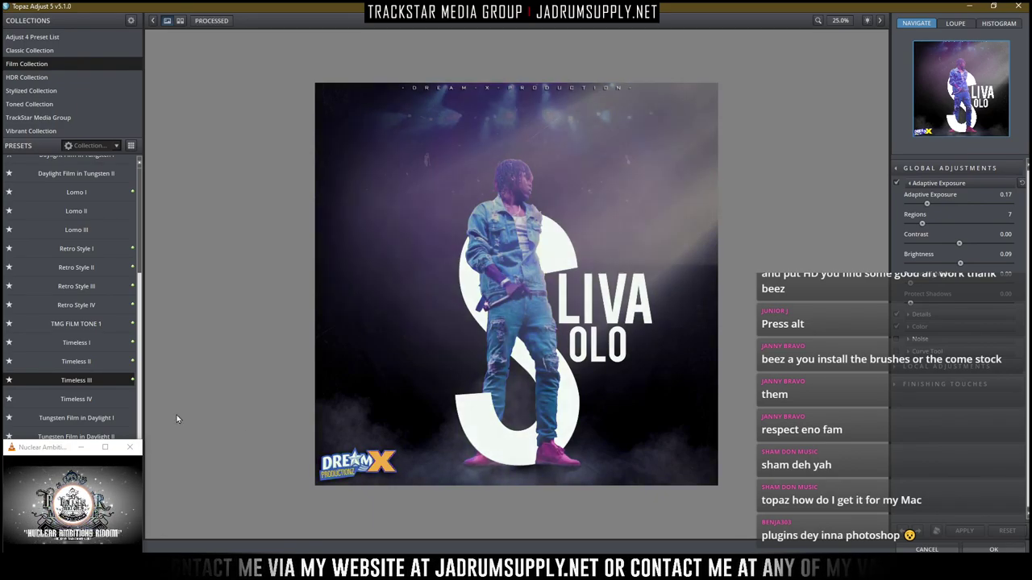
{"action": "left_click", "coordinate": [85, 399]}
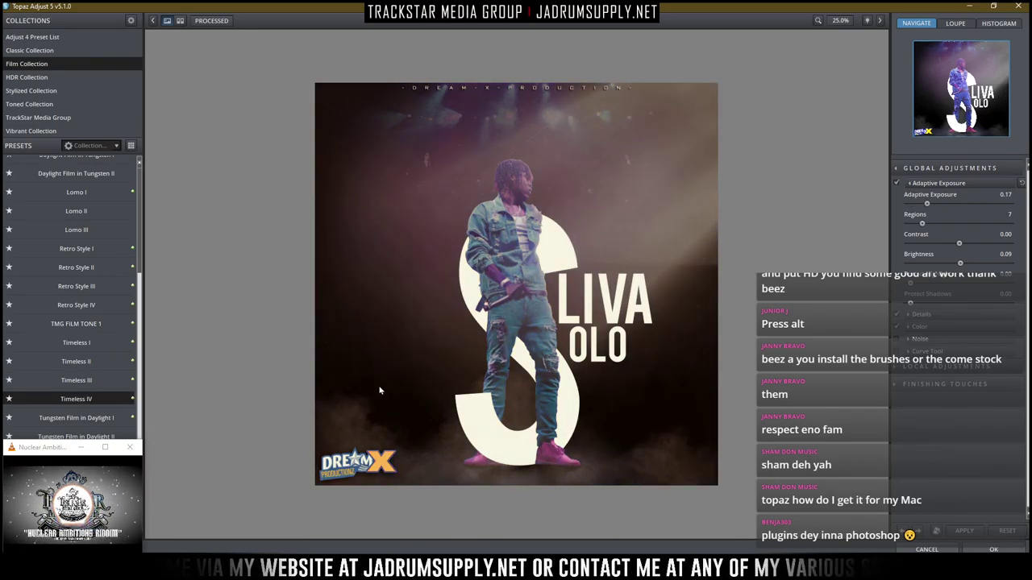
{"action": "left_click", "coordinate": [87, 418]}
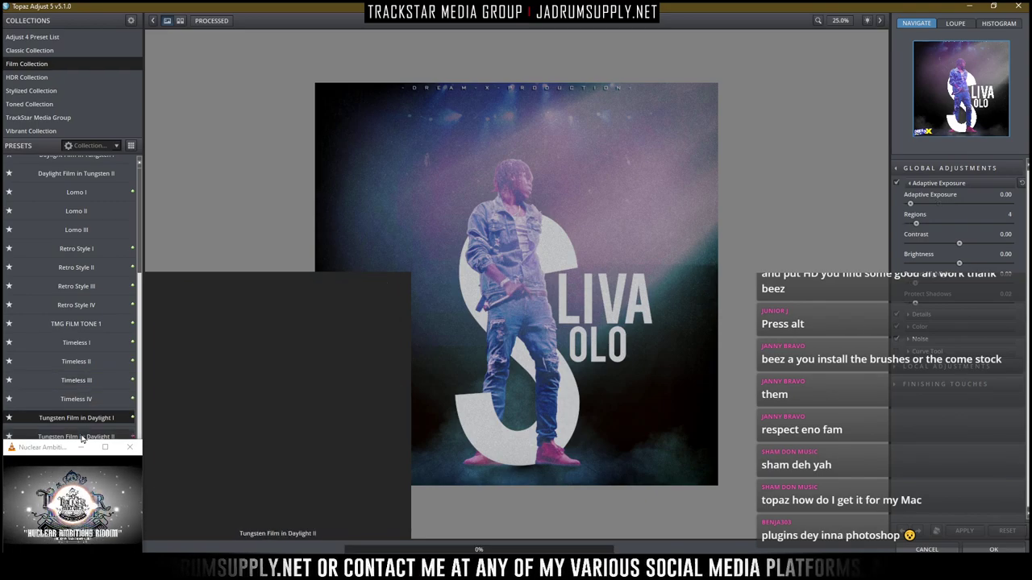
{"action": "left_click", "coordinate": [87, 373]}
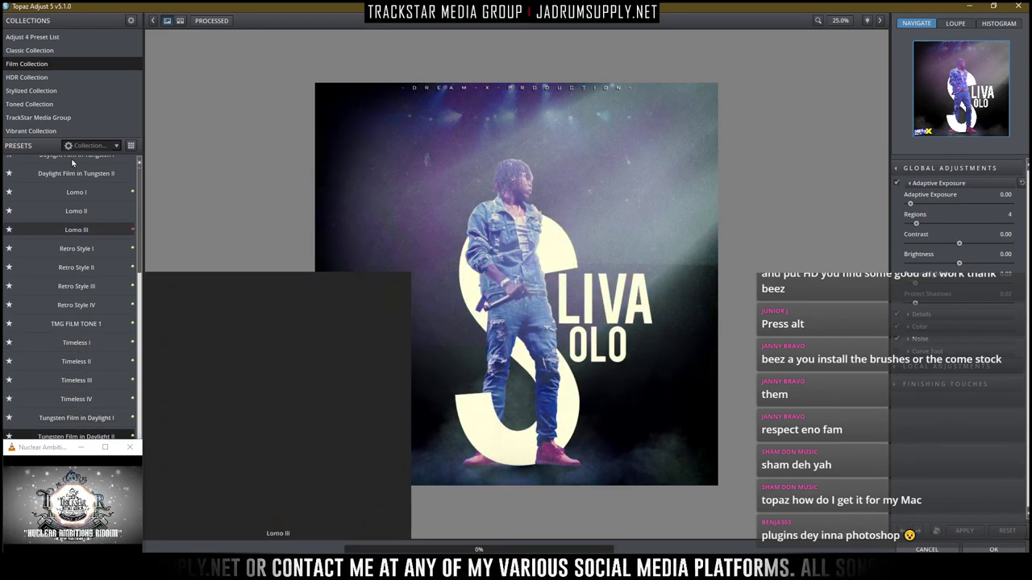
Switch to the HDR Collection and try the Dynamic Brightness, Dynamic Pop, Dynamic Pop II, Heavy Pop Smooth and Light Pop Grunge presets
{"action": "left_click", "coordinate": [32, 76]}
{"action": "left_click", "coordinate": [67, 167]}
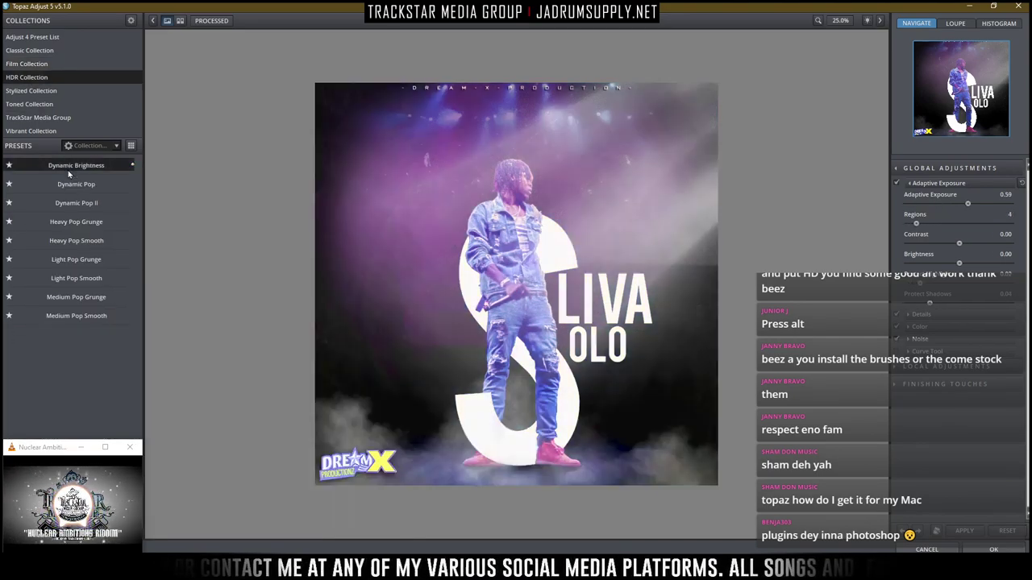
{"action": "left_click", "coordinate": [69, 185]}
{"action": "left_click", "coordinate": [68, 203]}
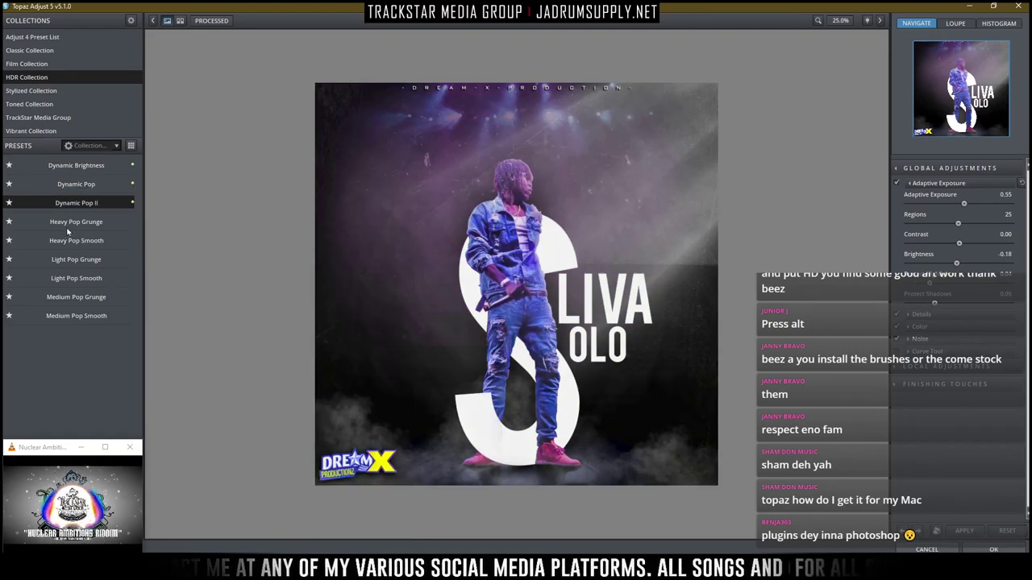
{"action": "left_click", "coordinate": [69, 240]}
{"action": "left_click", "coordinate": [69, 265]}
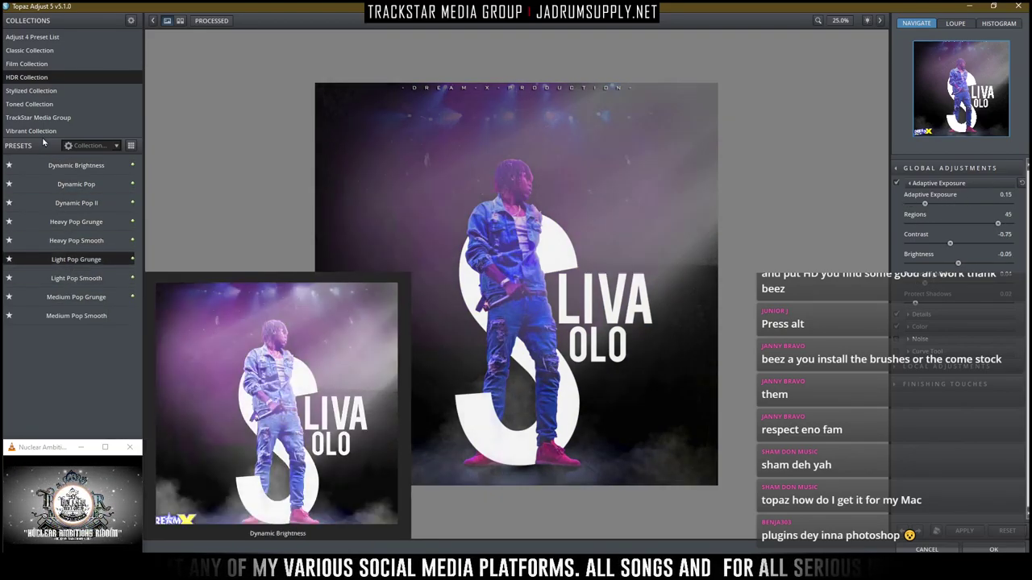
Choose the Classic Collection's Highlight Recovery preset after trying Exposure Correction, and apply it to the merged layer
{"action": "left_click", "coordinate": [39, 53]}
{"action": "left_click", "coordinate": [72, 303]}
{"action": "left_click", "coordinate": [82, 355]}
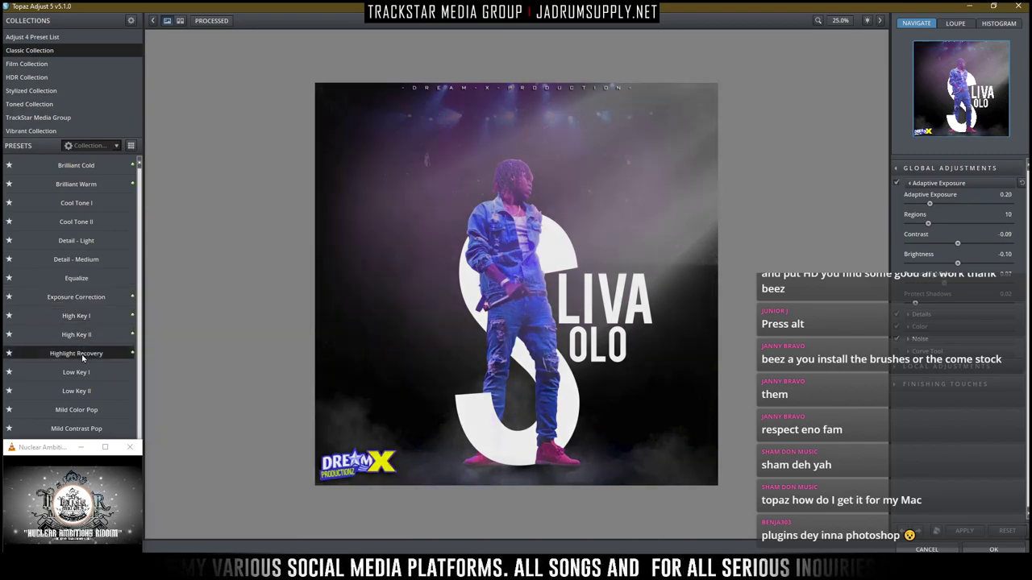
{"action": "scroll", "coordinate": [89, 357], "scroll_direction": "down", "scroll_amount": 1}
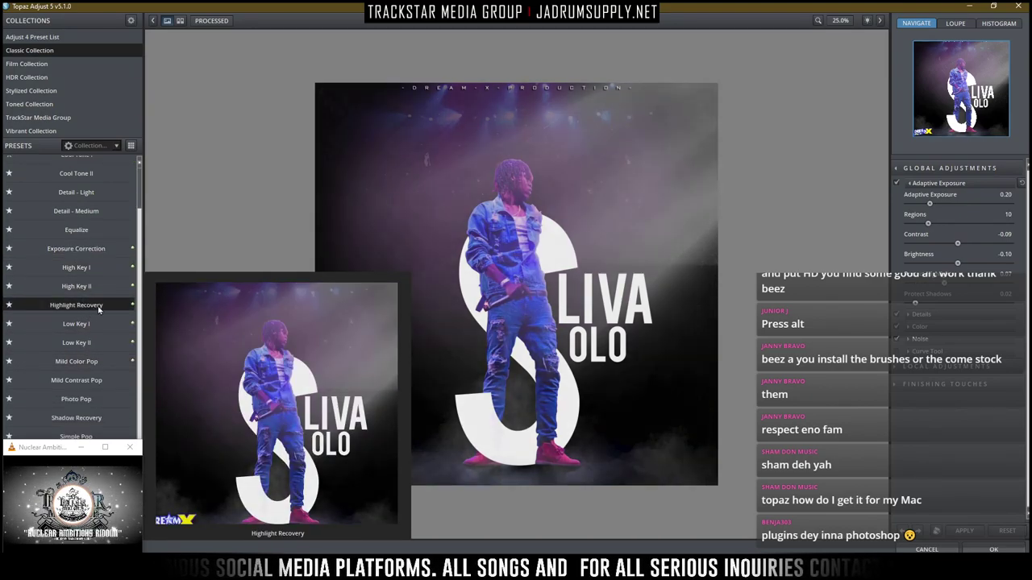
{"action": "left_click", "coordinate": [99, 307]}
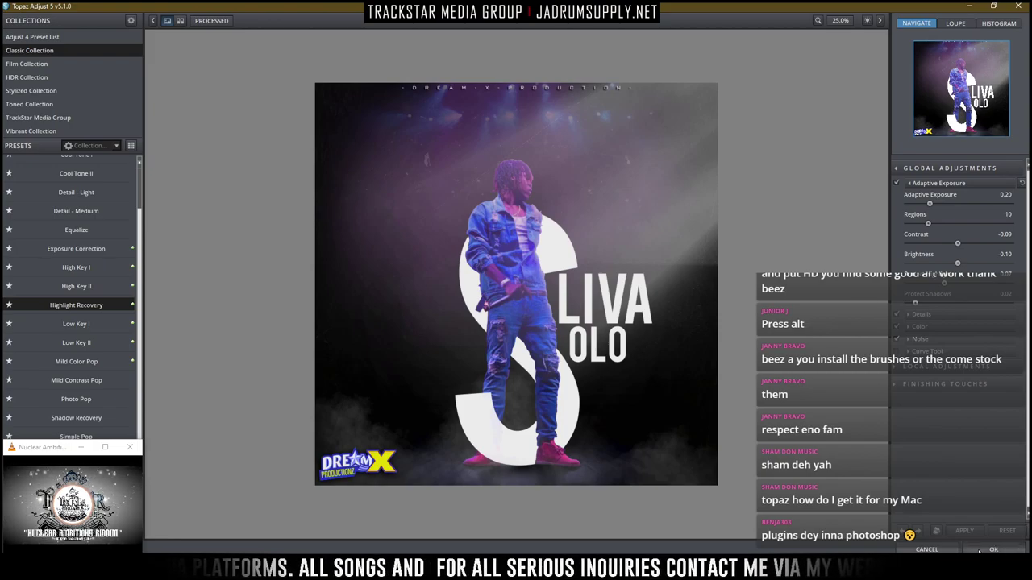
{"action": "left_click", "coordinate": [979, 551]}
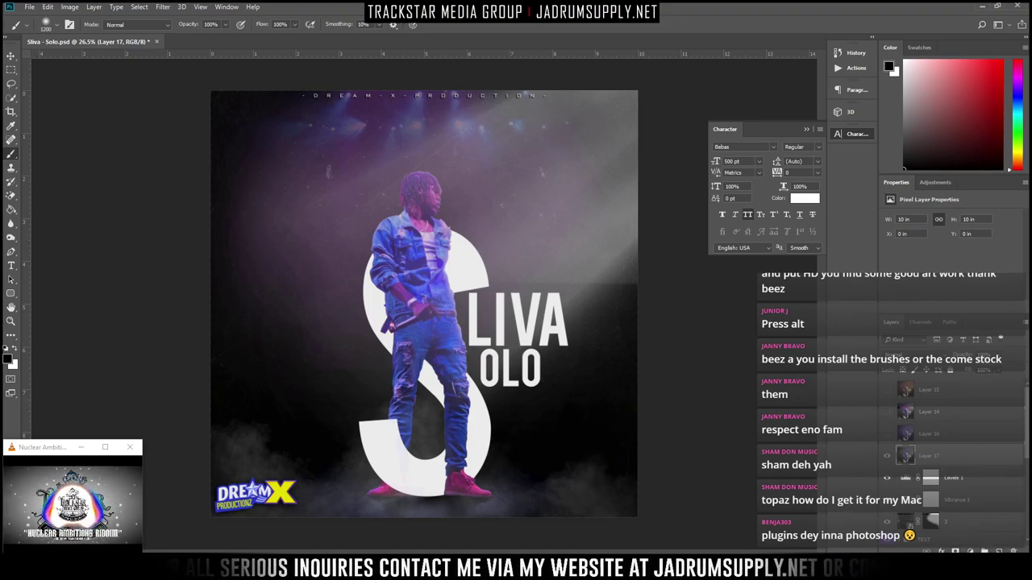
Turn on Layer 14 above the newly graded Layer 17 and leave Layer 14 selected
{"action": "left_click", "coordinate": [919, 413]}
{"action": "left_click", "coordinate": [886, 413]}
{"action": "left_click", "coordinate": [886, 413]}
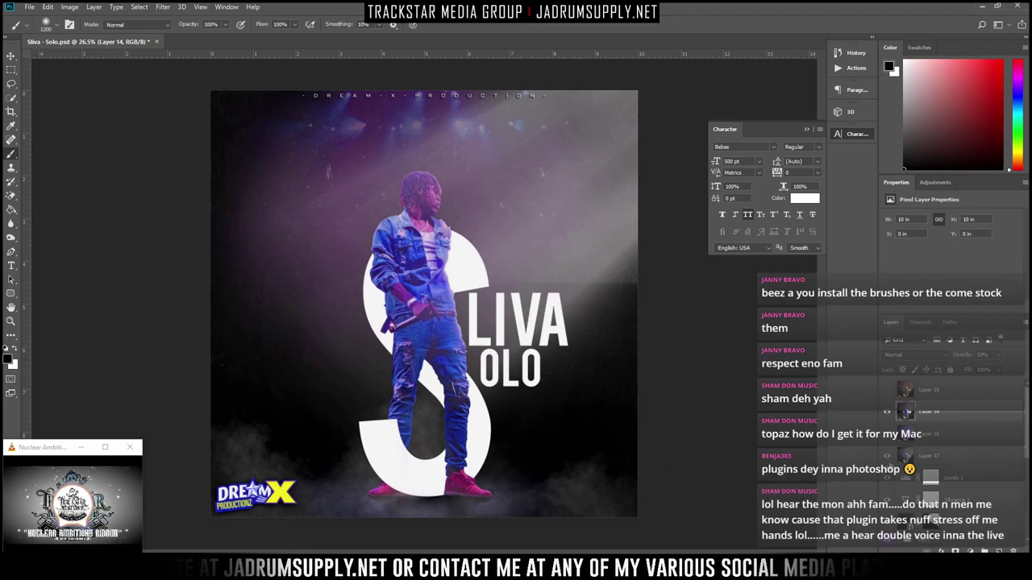
{"action": "left_click", "coordinate": [927, 456]}
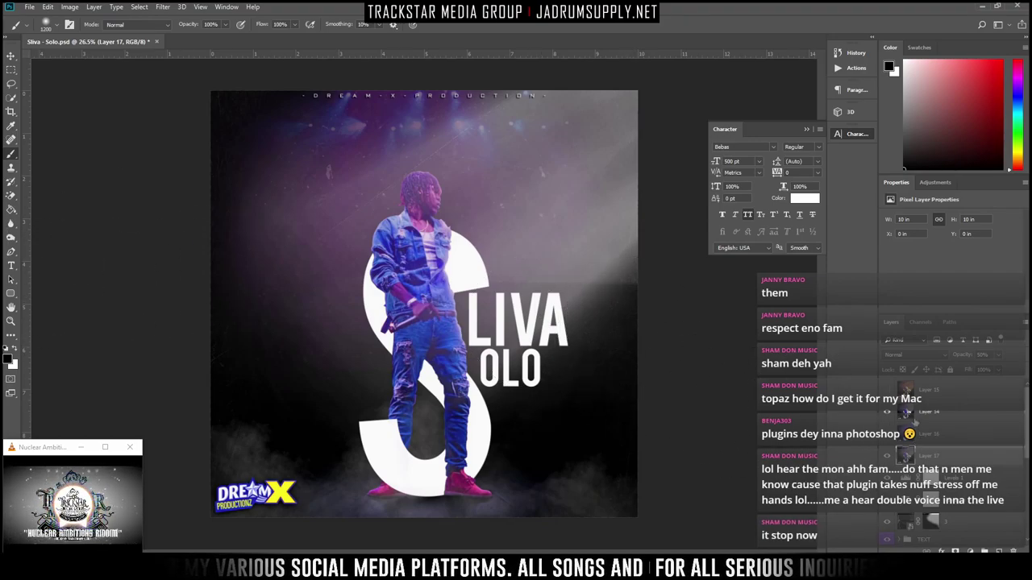
{"action": "left_click", "coordinate": [935, 412]}
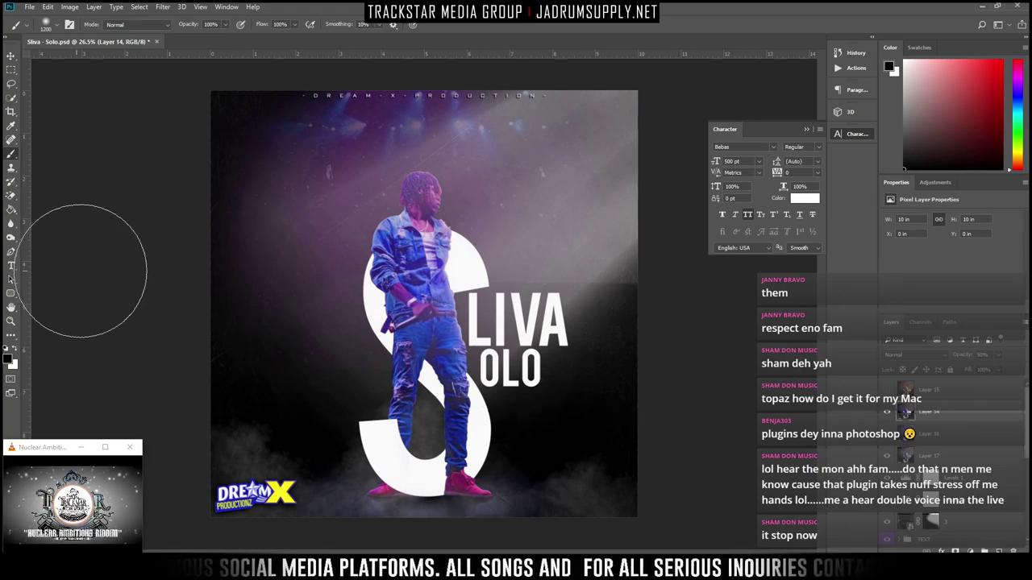
Switch to the Sharpen tool and enlarge its brush to 700 px
{"action": "right_click", "coordinate": [11, 196]}
{"action": "right_click", "coordinate": [12, 224]}
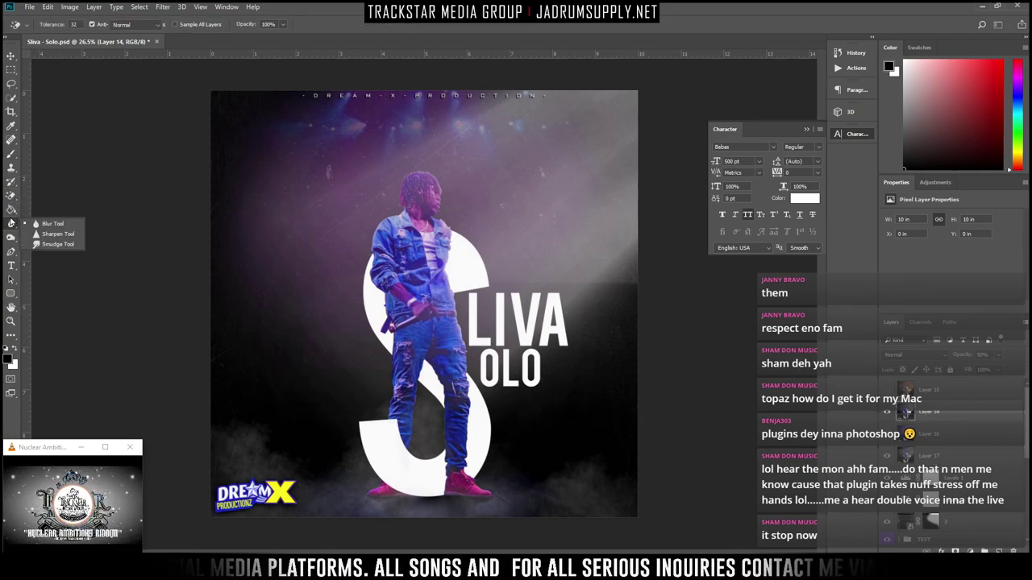
{"action": "left_click", "coordinate": [57, 234]}
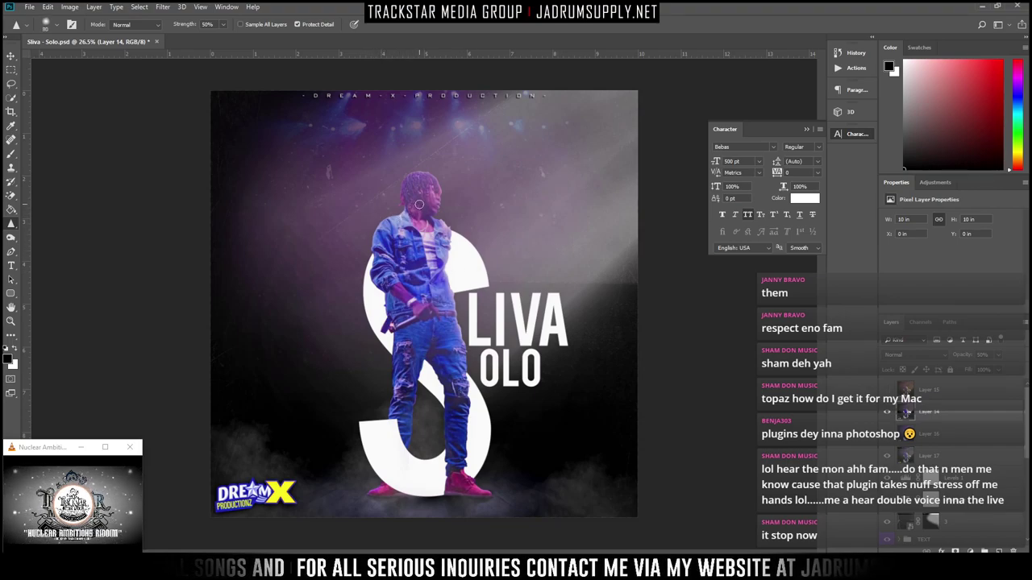
{"action": "key", "text": "bracketright"}
{"action": "key", "text": "bracketright"}
{"action": "key", "text": "bracketright"}
{"action": "key", "text": "bracketright"}
{"action": "key", "text": "bracketright"}
{"action": "key", "text": "bracketright"}
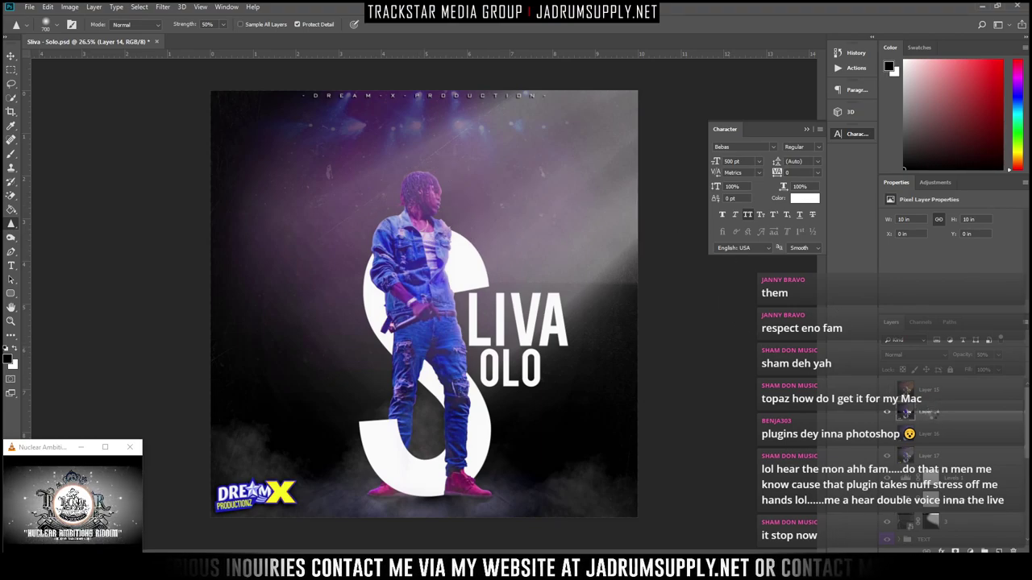
Stamp all visible layers into a new merged layer above Layer 14 and rename it MEGRGE
{"action": "key", "text": "ctrl+alt+shift+e"}
{"action": "double_click", "coordinate": [930, 412]}
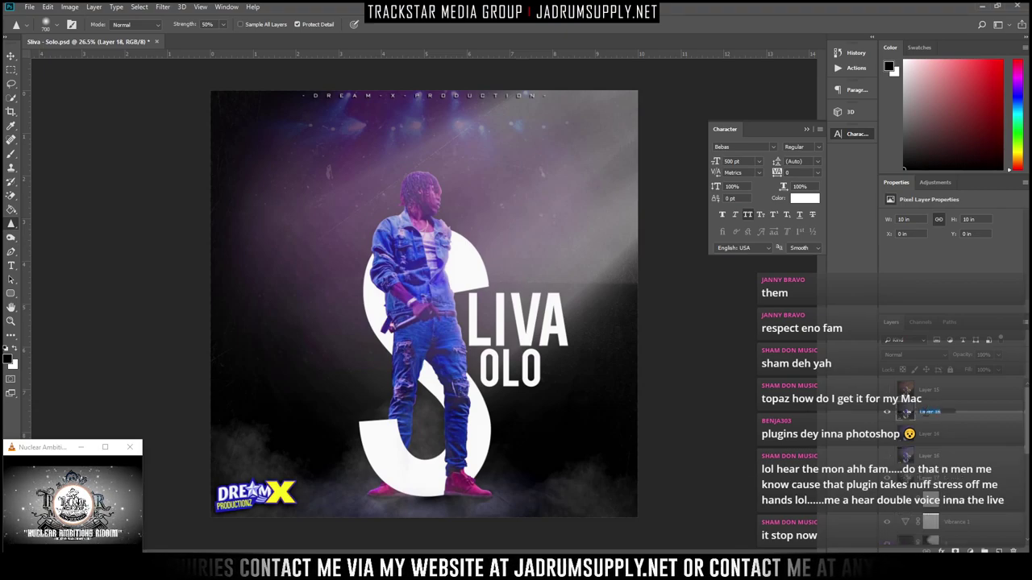
{"action": "type", "text": "M"}
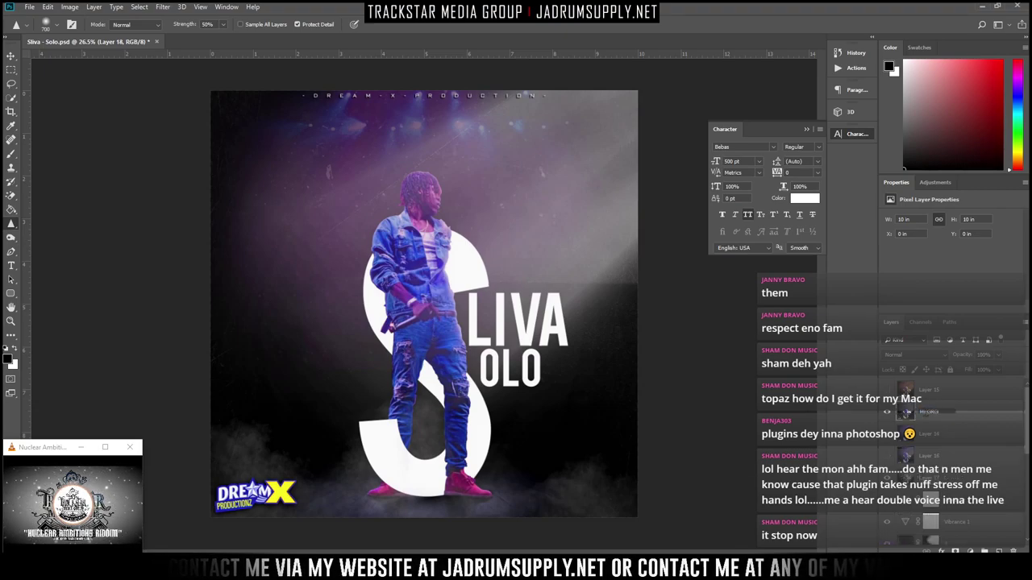
{"action": "type", "text": "EGRGE"}
{"action": "key", "text": "Return"}
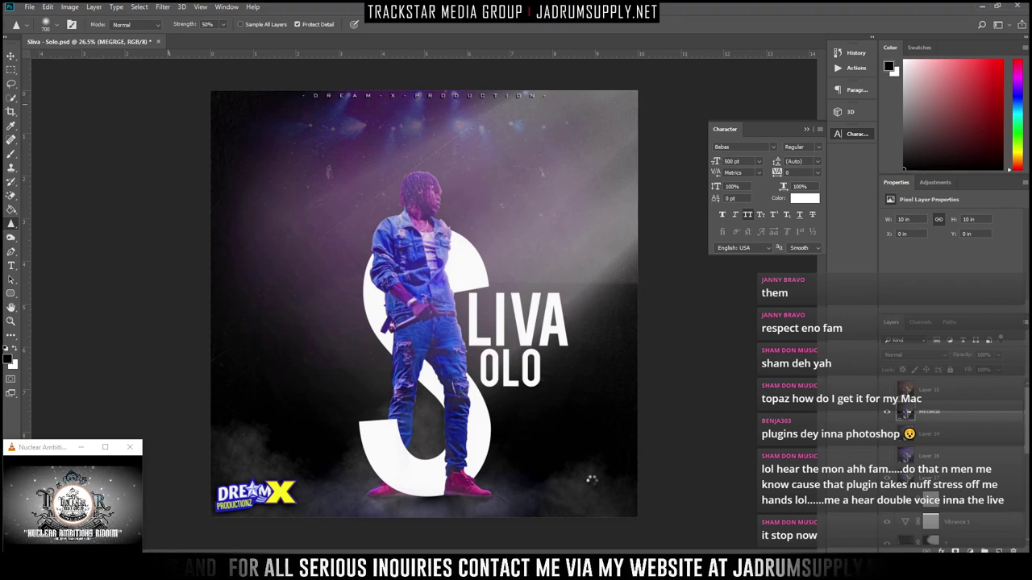
Switch to FL Studio and unmute the Voiceover Chain mixer track
{"action": "mouse_move", "coordinate": [525, 568]}
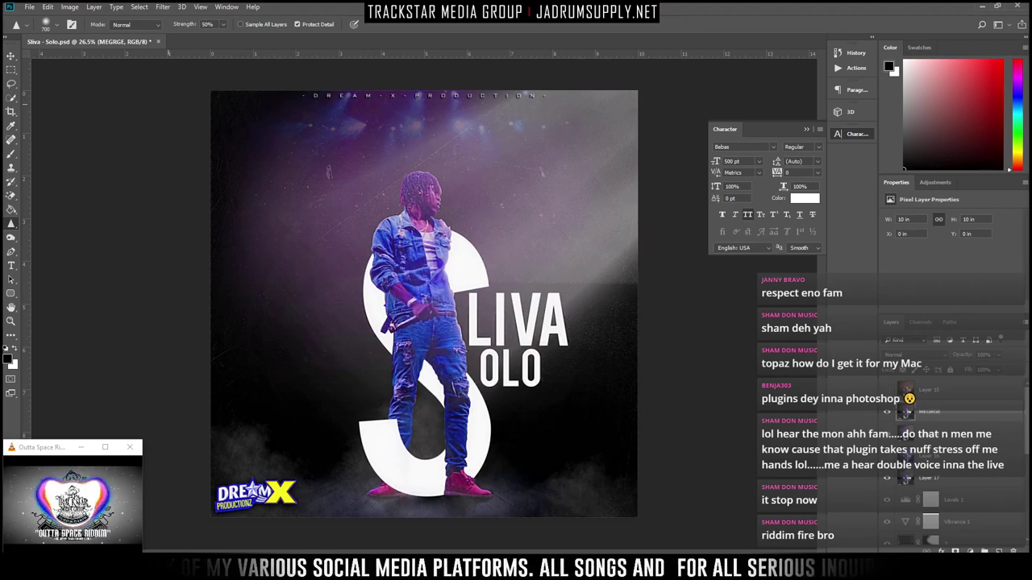
{"action": "key", "text": "alt+Tab"}
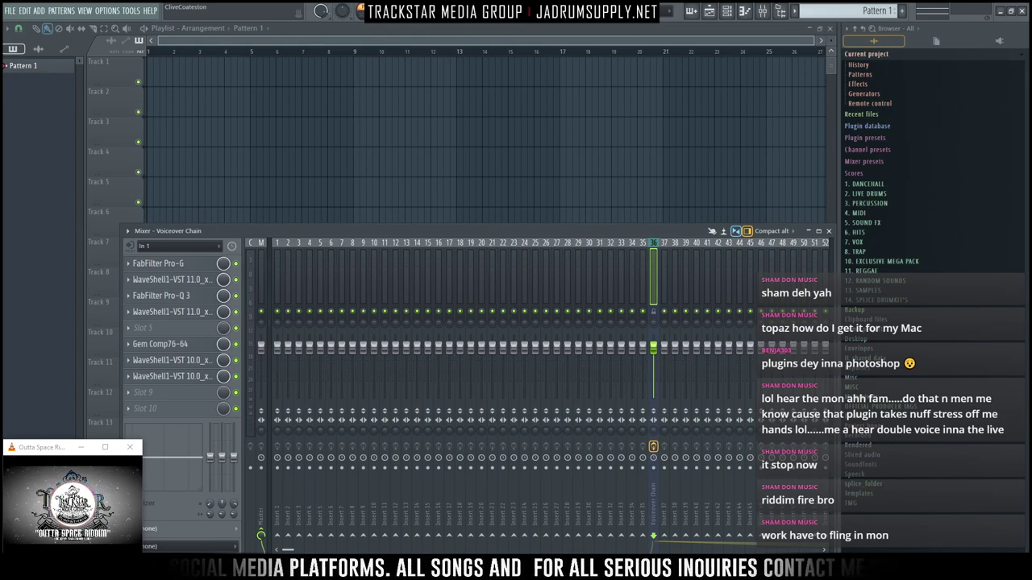
{"action": "key", "text": "alt+Tab"}
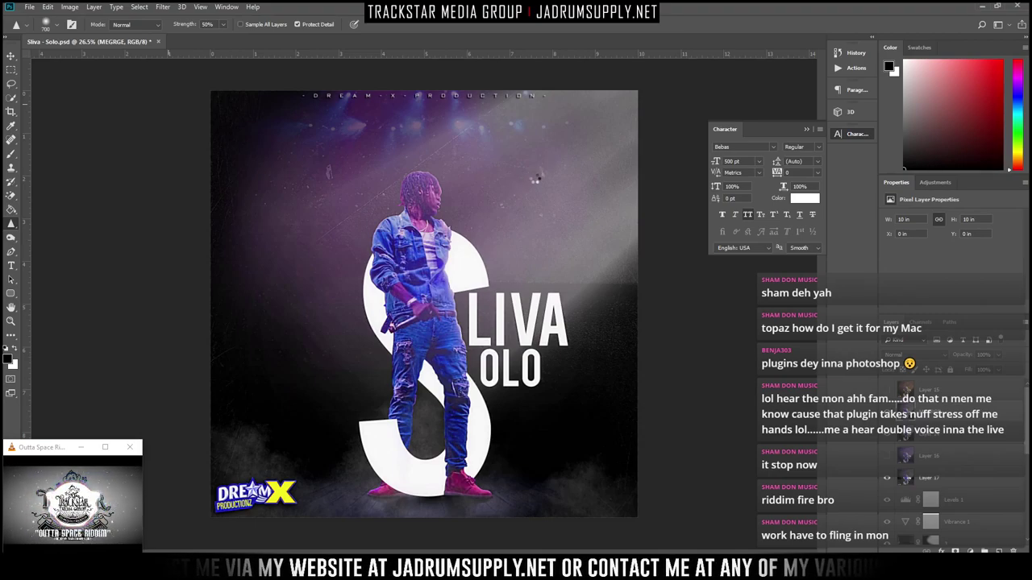
{"action": "key", "text": "alt+Tab"}
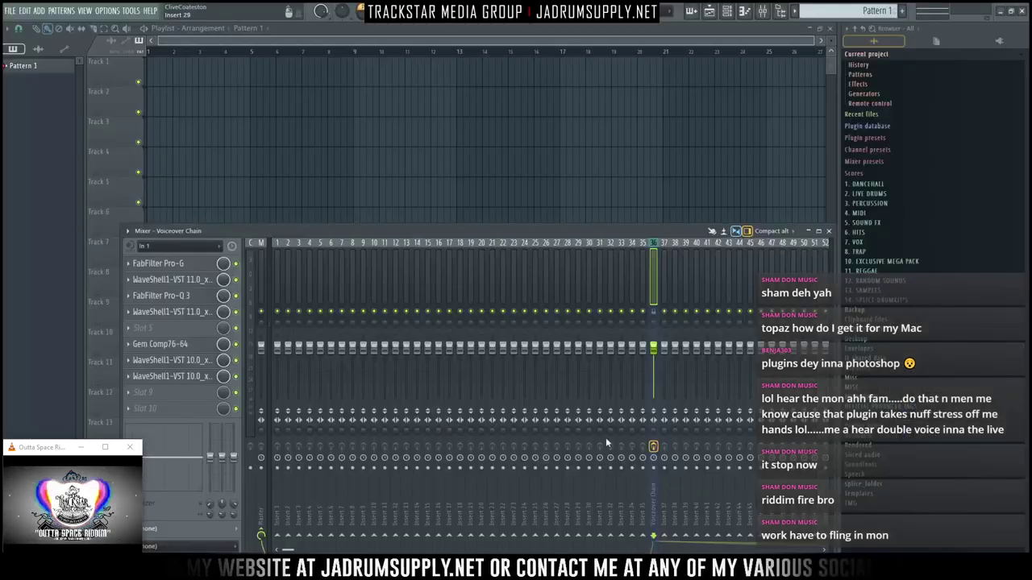
{"action": "left_click", "coordinate": [653, 312]}
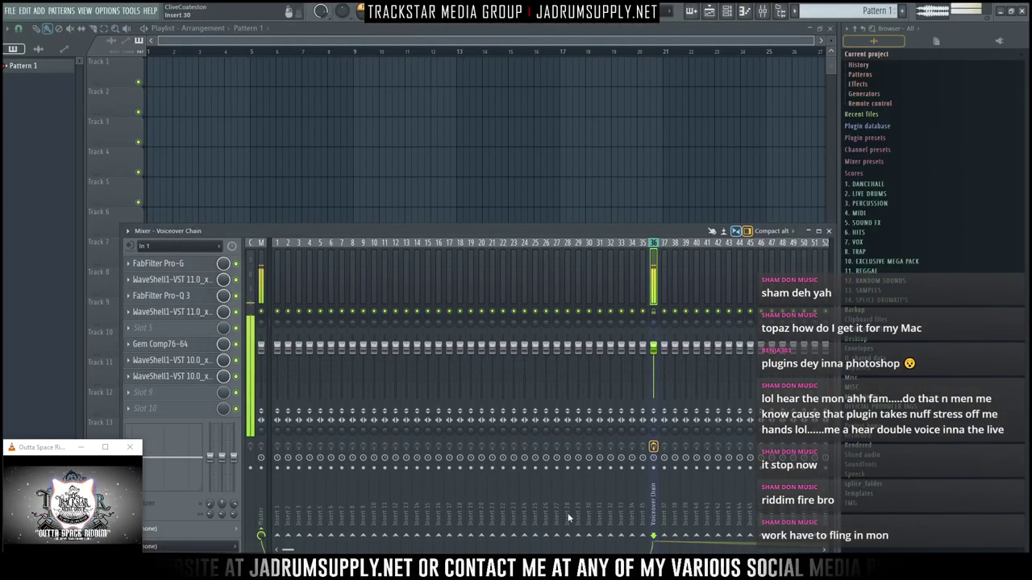
Return to Photoshop and undo the sharpening on the MEGRGE layer
{"action": "key", "text": "alt+Tab"}
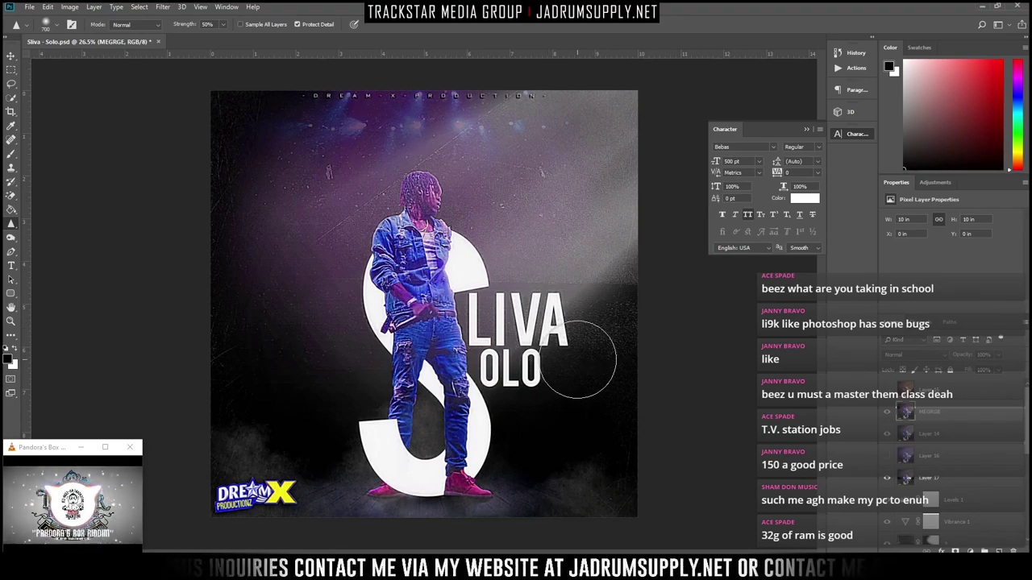
{"action": "key", "text": "ctrl+z"}
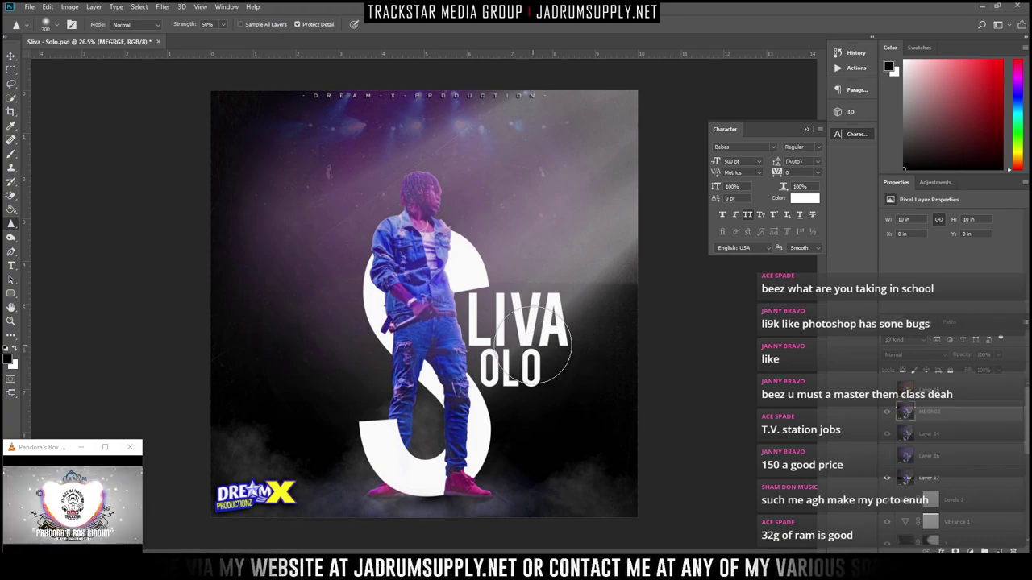
Switch to File Explorer, open the Photoshop Assets folder on Graphics_Media (M:), and search it for "sliva"
{"action": "left_click", "coordinate": [983, 9]}
{"action": "left_click", "coordinate": [982, 8]}
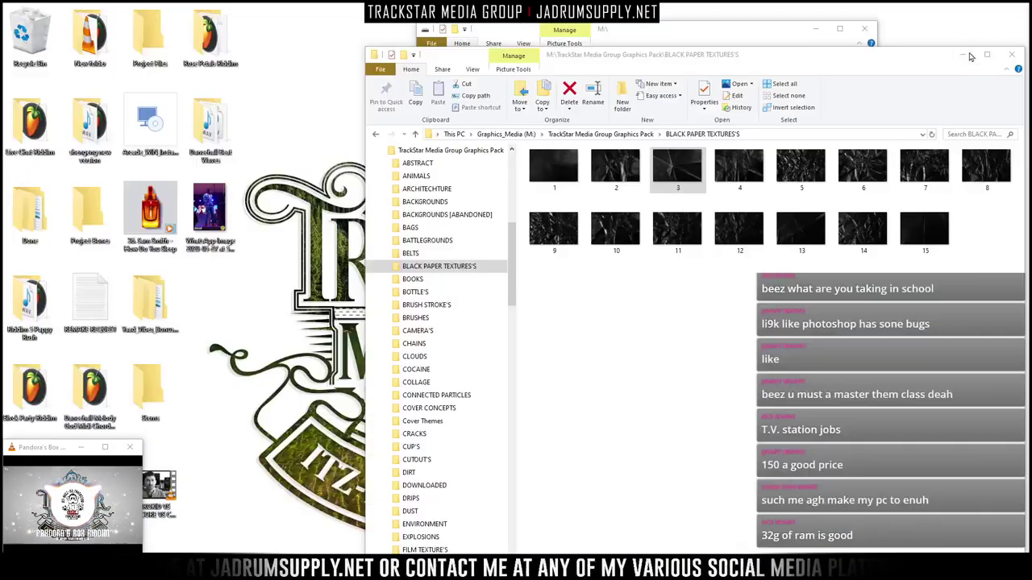
{"action": "left_click", "coordinate": [562, 141]}
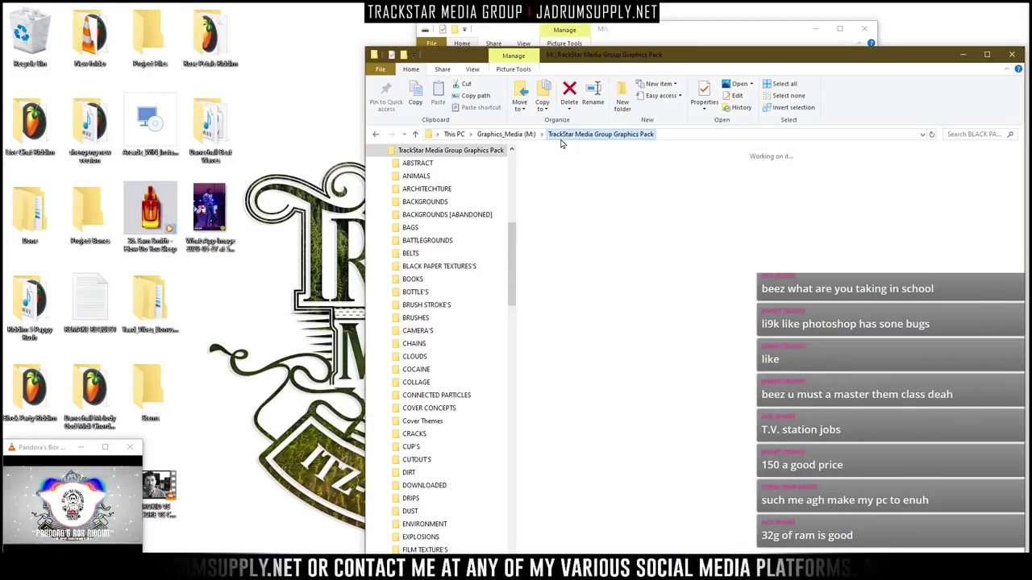
{"action": "left_click", "coordinate": [505, 133]}
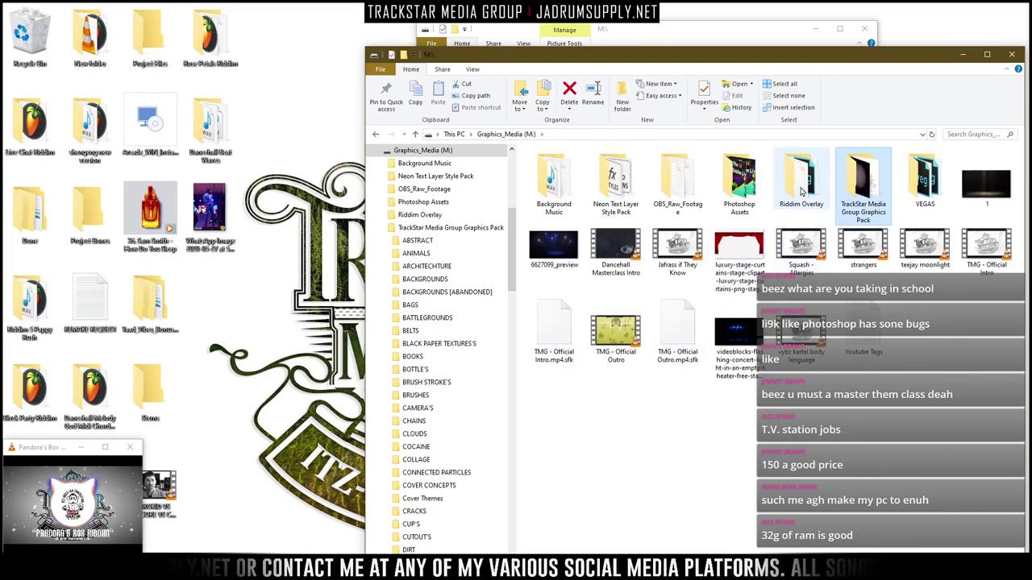
{"action": "double_click", "coordinate": [741, 184]}
{"action": "left_click_drag", "start_coordinate": [866, 56], "coordinate": [625, 0]}
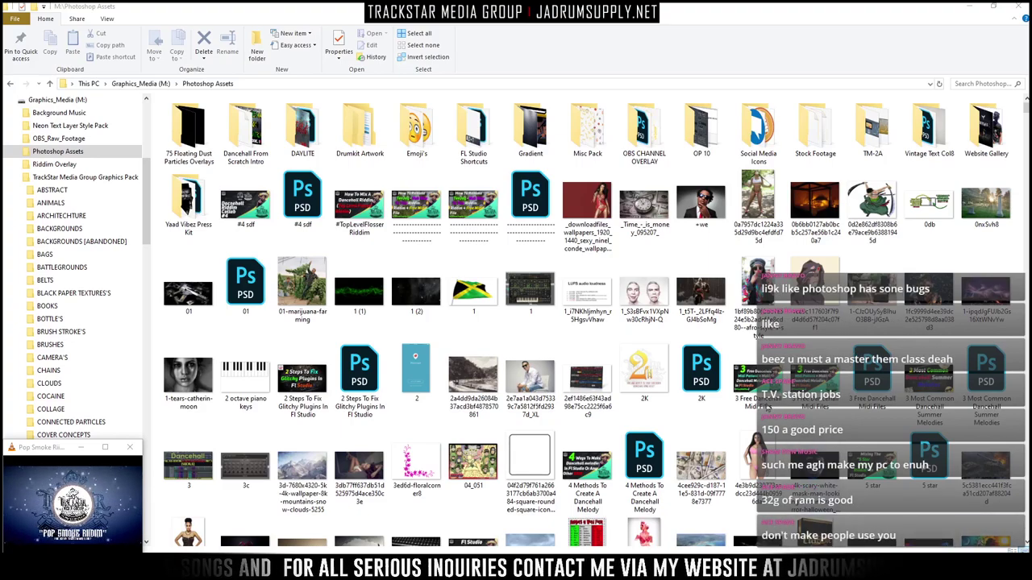
{"action": "left_click", "coordinate": [982, 84]}
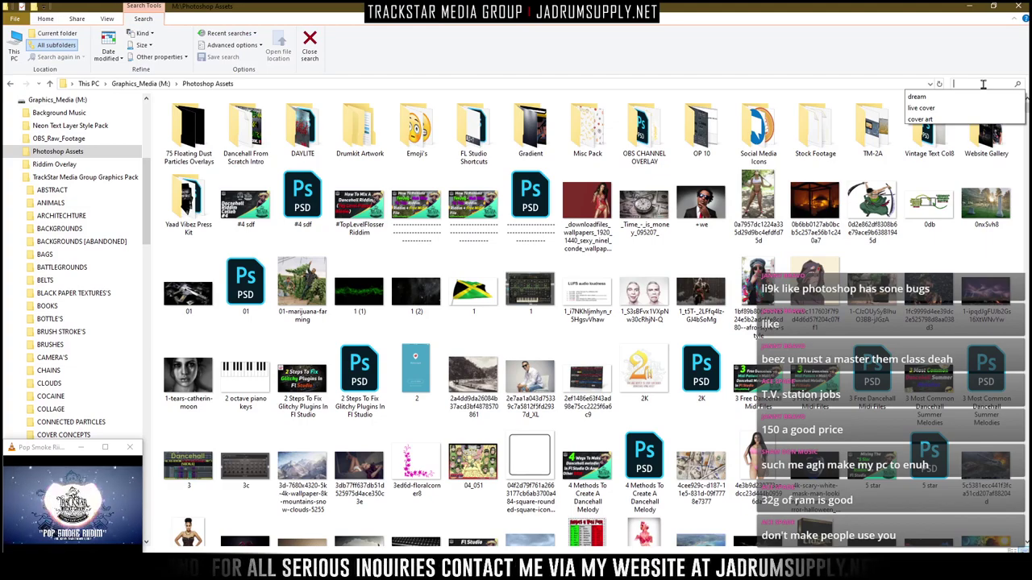
{"action": "type", "text": "sliva"}
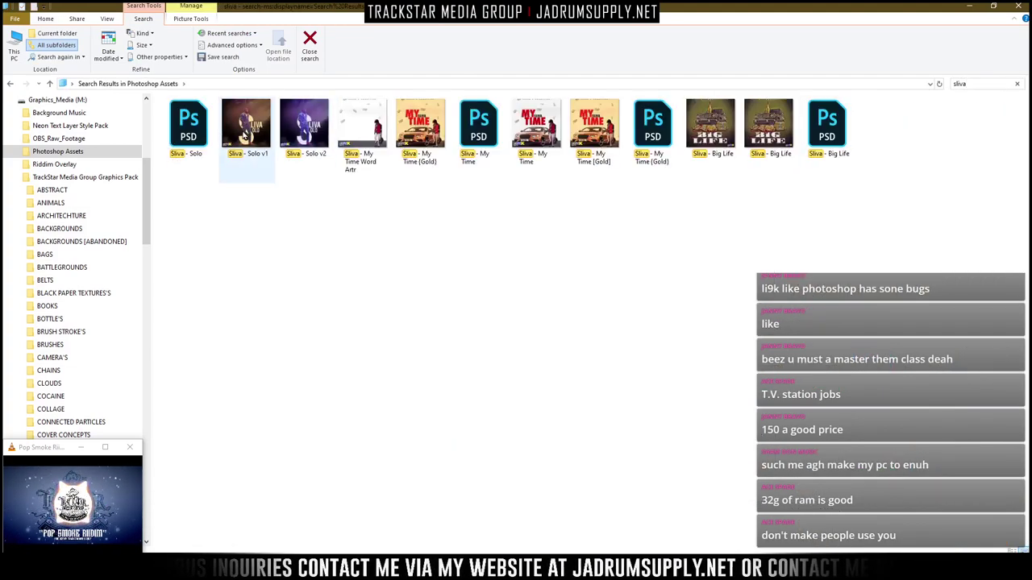
View the Sliva cover images in Photos from Sliva - Solo v1 through Sliva - Big Life, and close the viewer
{"action": "left_click", "coordinate": [245, 134]}
{"action": "double_click", "coordinate": [245, 135]}
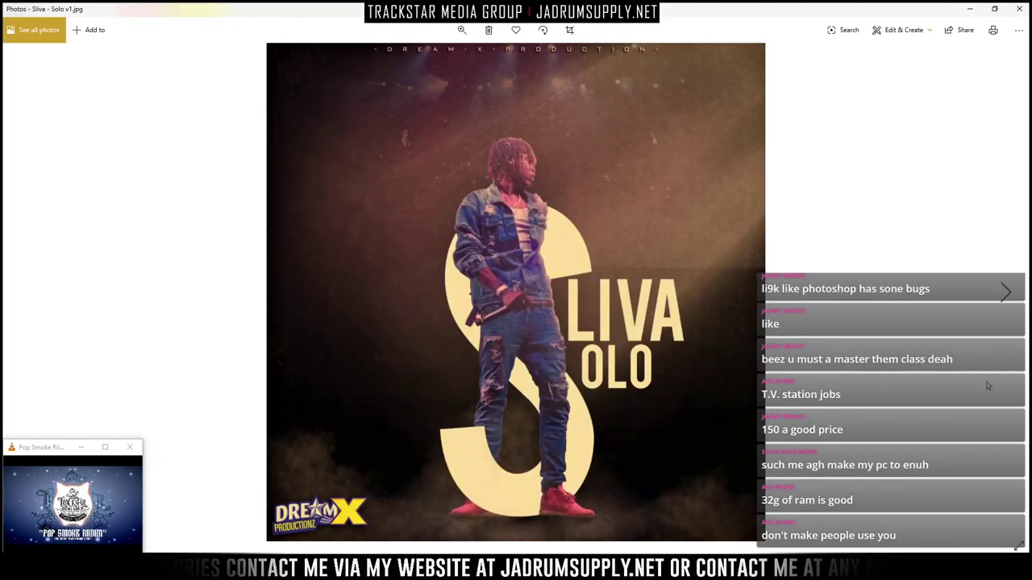
{"action": "left_click", "coordinate": [1009, 303]}
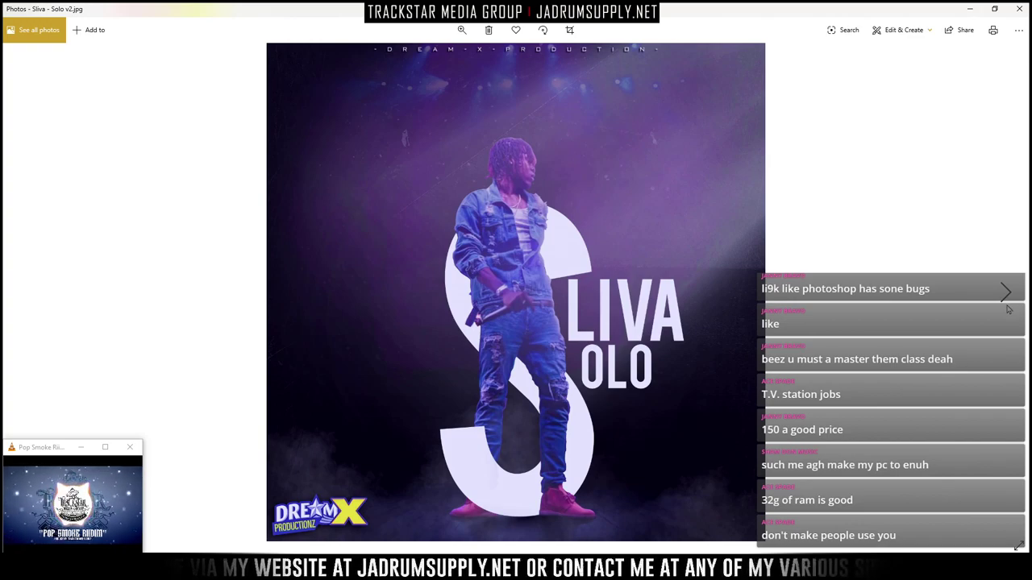
{"action": "left_click", "coordinate": [1006, 306]}
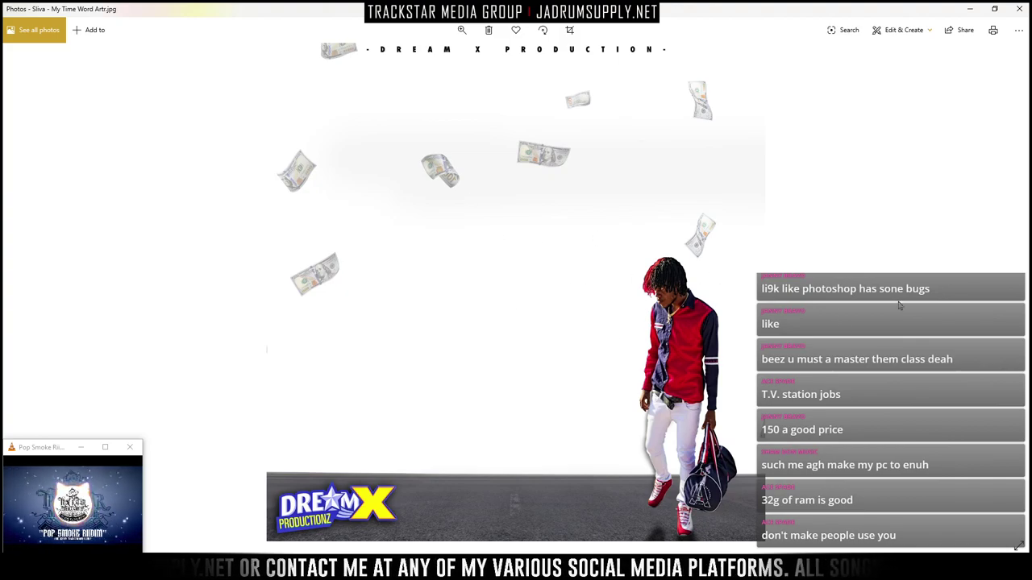
{"action": "left_click", "coordinate": [1008, 286]}
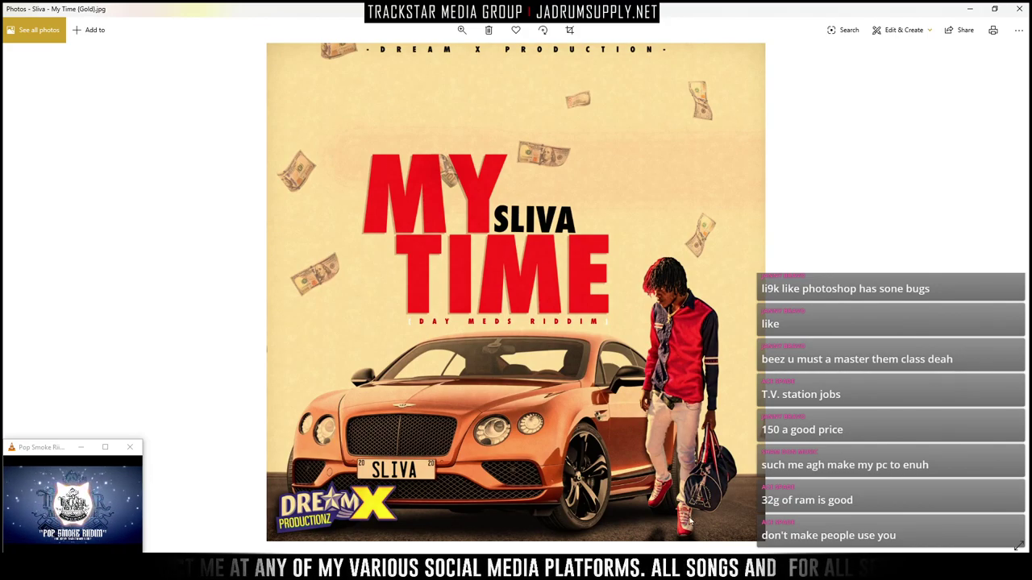
{"action": "left_click", "coordinate": [1013, 314]}
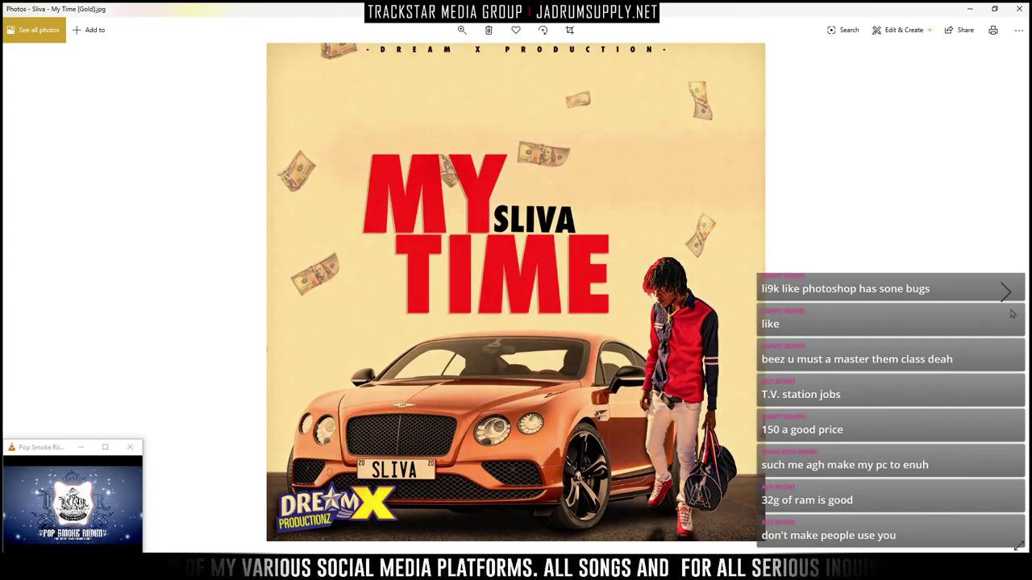
{"action": "left_click", "coordinate": [1012, 314]}
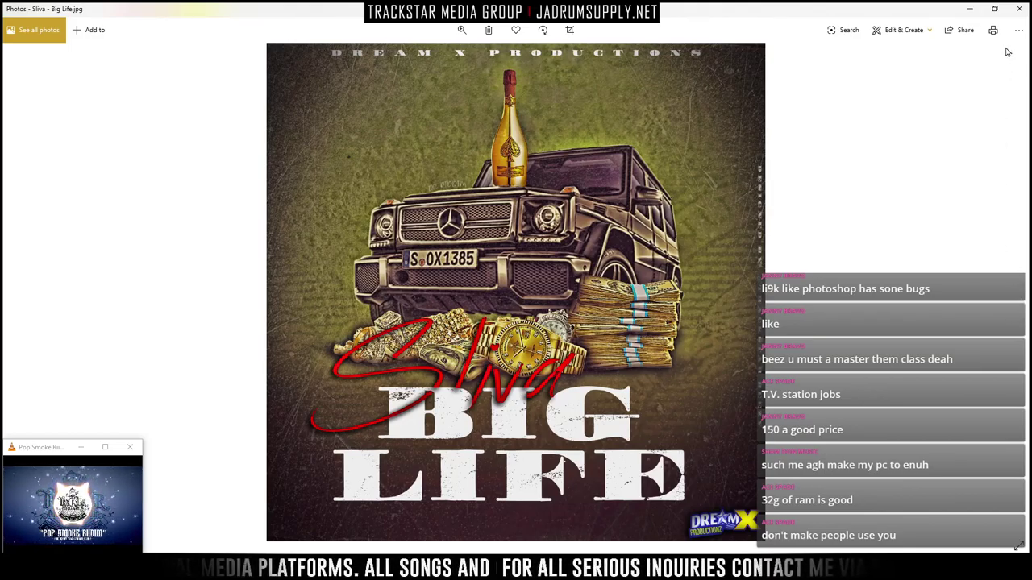
{"action": "left_click", "coordinate": [1017, 12]}
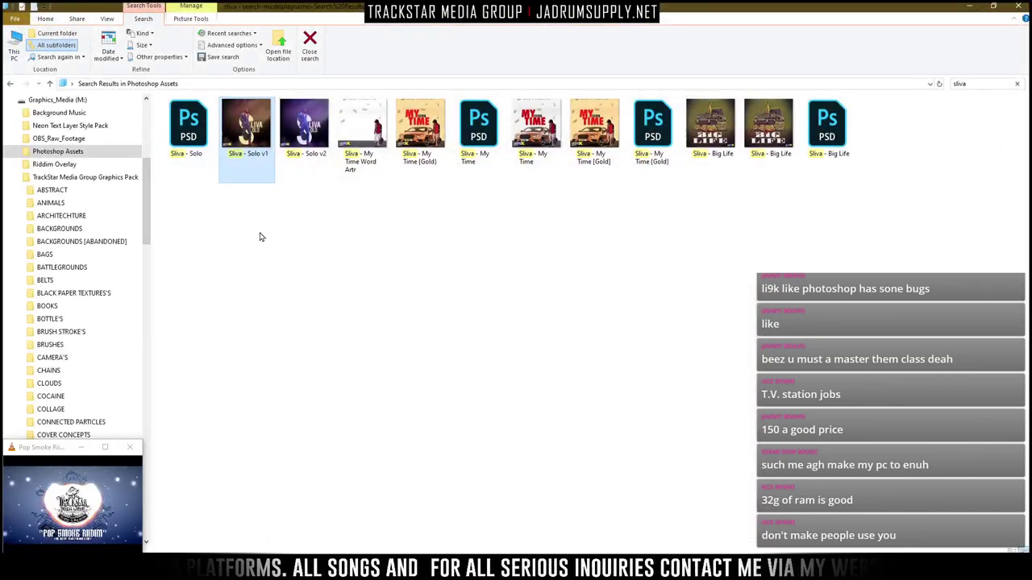
Return to Photoshop and save the poster as a Photoshop document named Sliva - Solo v3
{"action": "key", "text": "alt+Tab"}
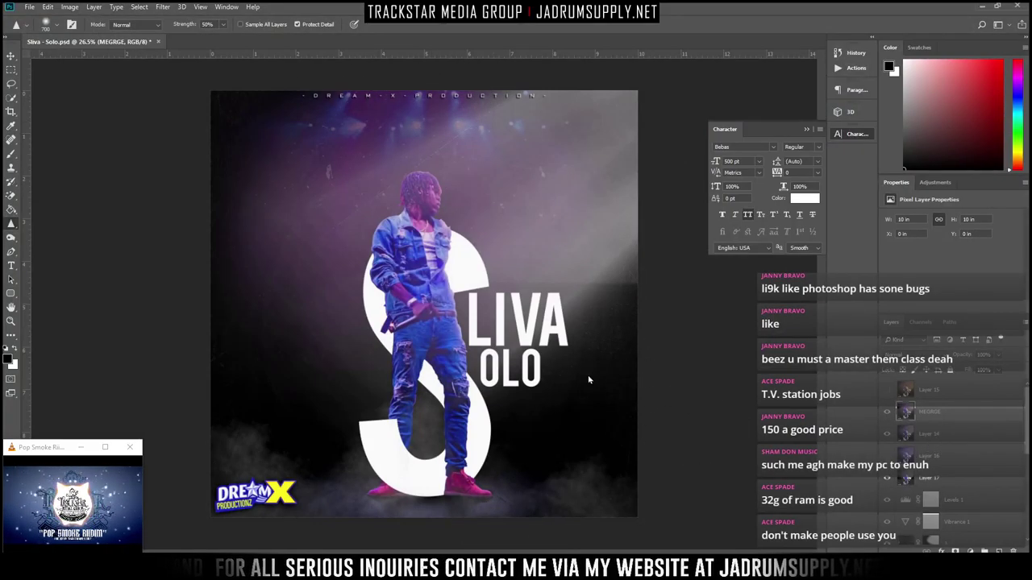
{"action": "key", "text": "ctrl+shift+s"}
{"action": "left_click", "coordinate": [125, 330]}
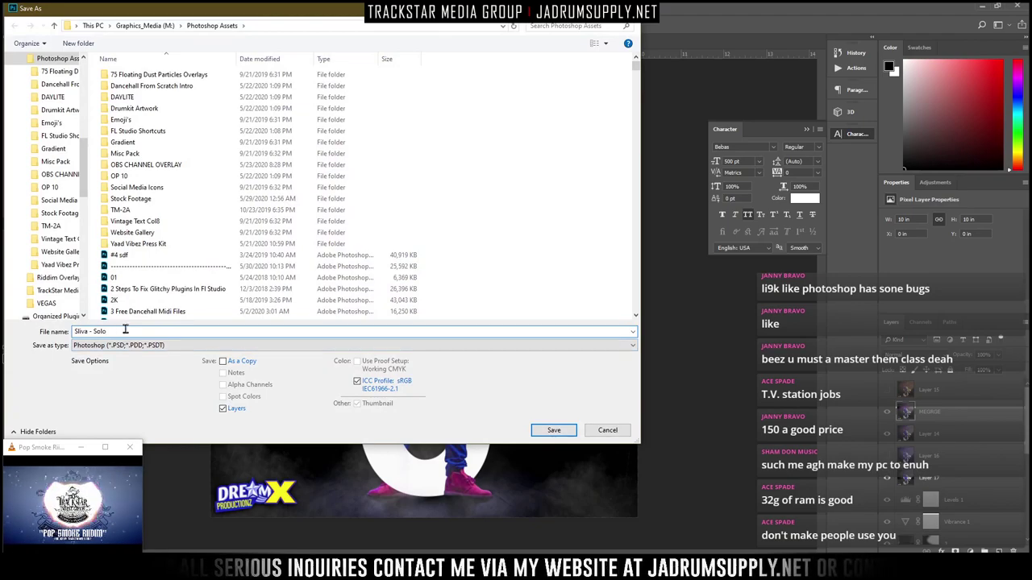
{"action": "type", "text": "v"}
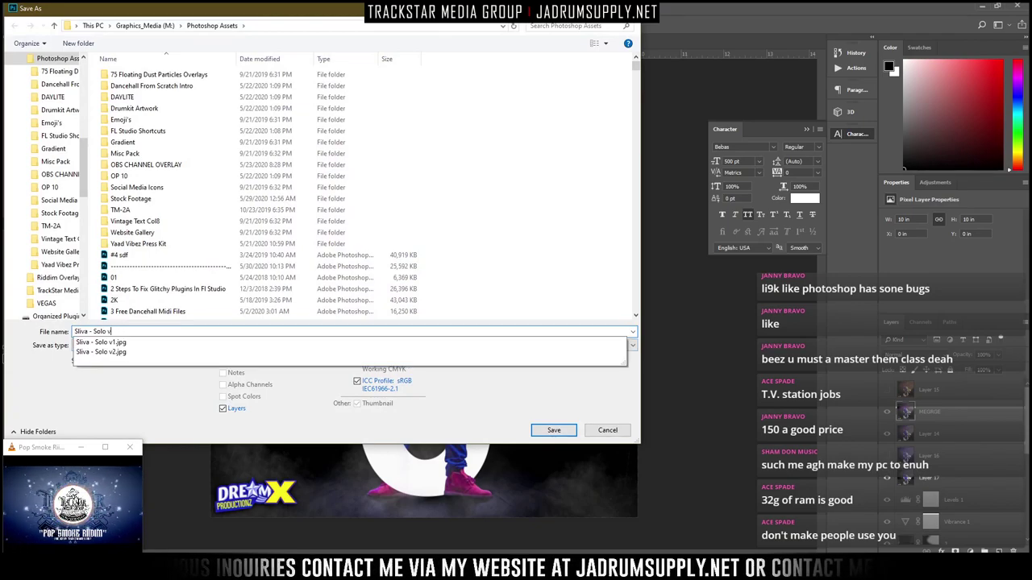
{"action": "type", "text": "3"}
{"action": "key", "text": "Return"}
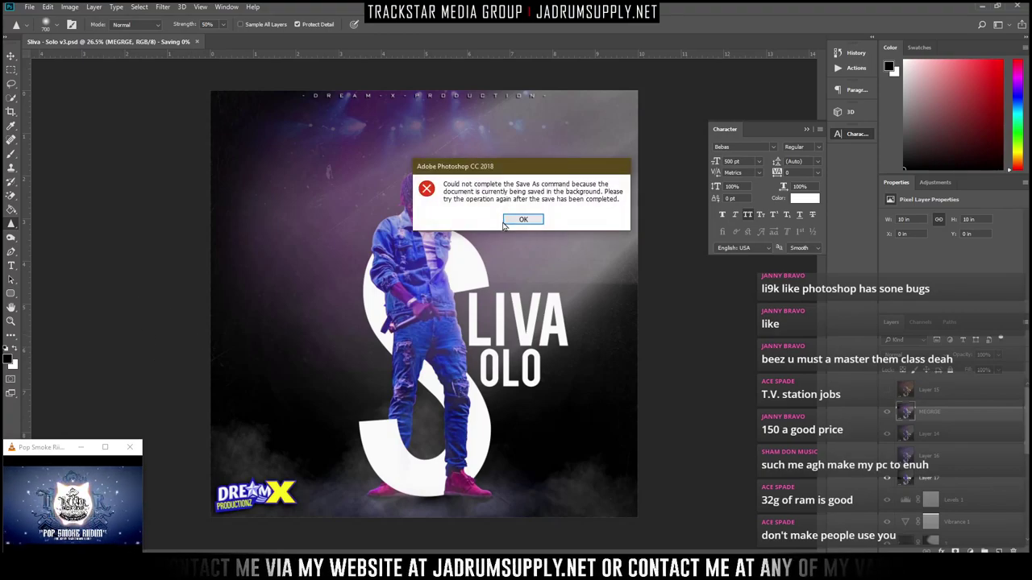
Save the poster as a JPEG named Sliva - Solo v3 at Maximum quality 12 with the Baseline ("Standard") format
{"action": "left_click", "coordinate": [511, 219]}
{"action": "key", "text": "ctrl+shift+s"}
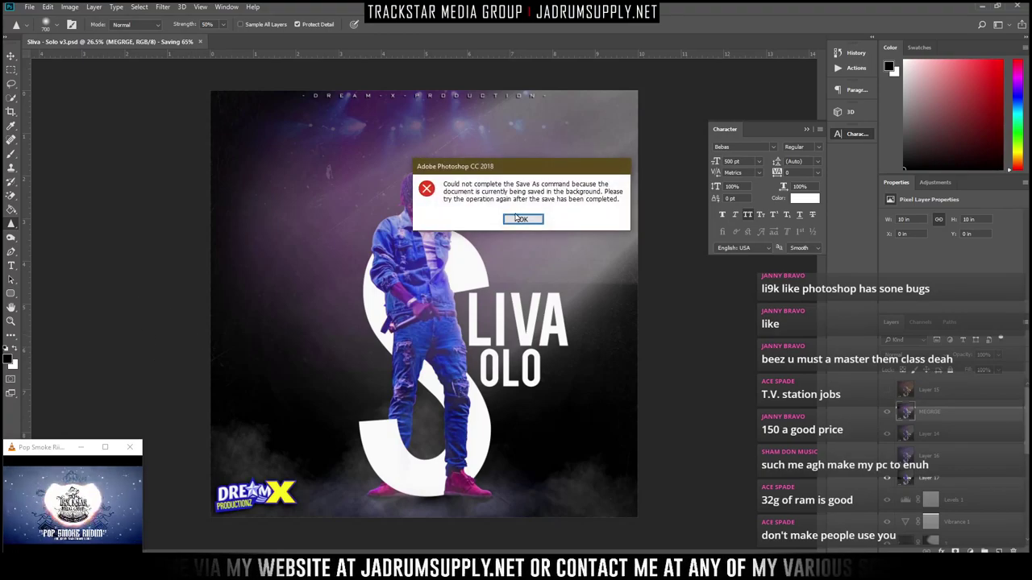
{"action": "left_click", "coordinate": [517, 218]}
{"action": "key", "text": "ctrl+shift+s"}
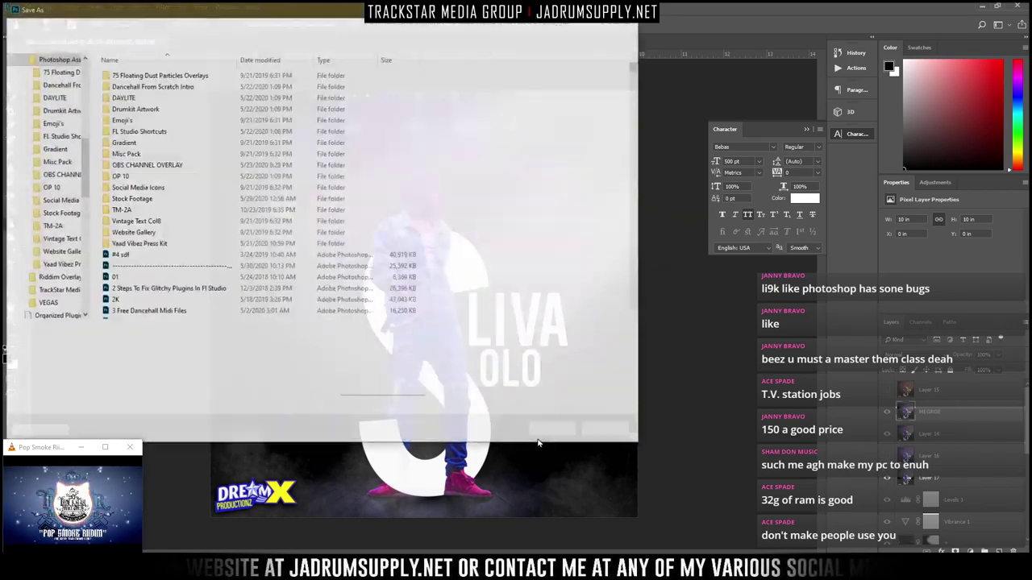
{"action": "left_click", "coordinate": [153, 345]}
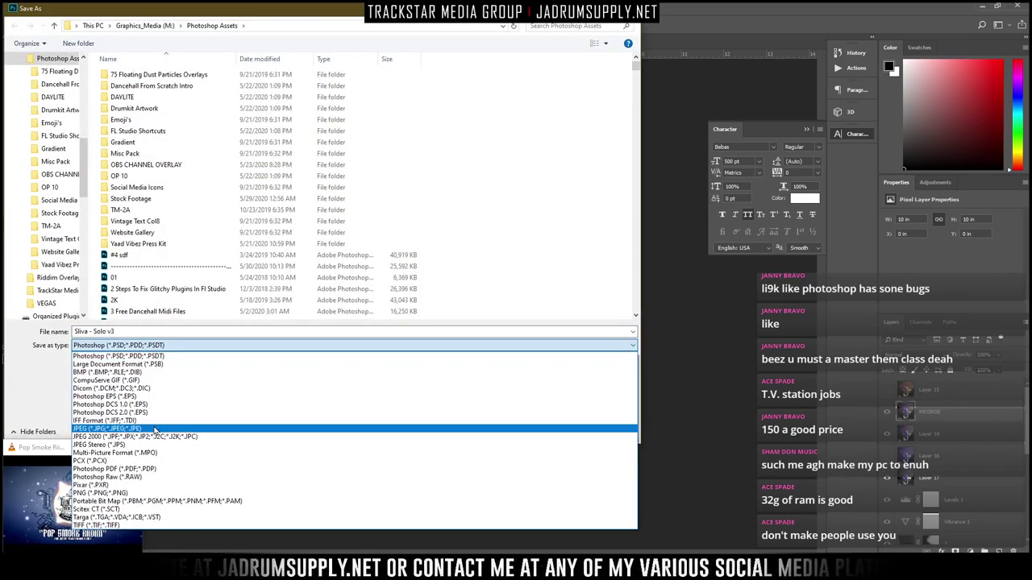
{"action": "left_click", "coordinate": [120, 423]}
{"action": "left_click", "coordinate": [600, 429]}
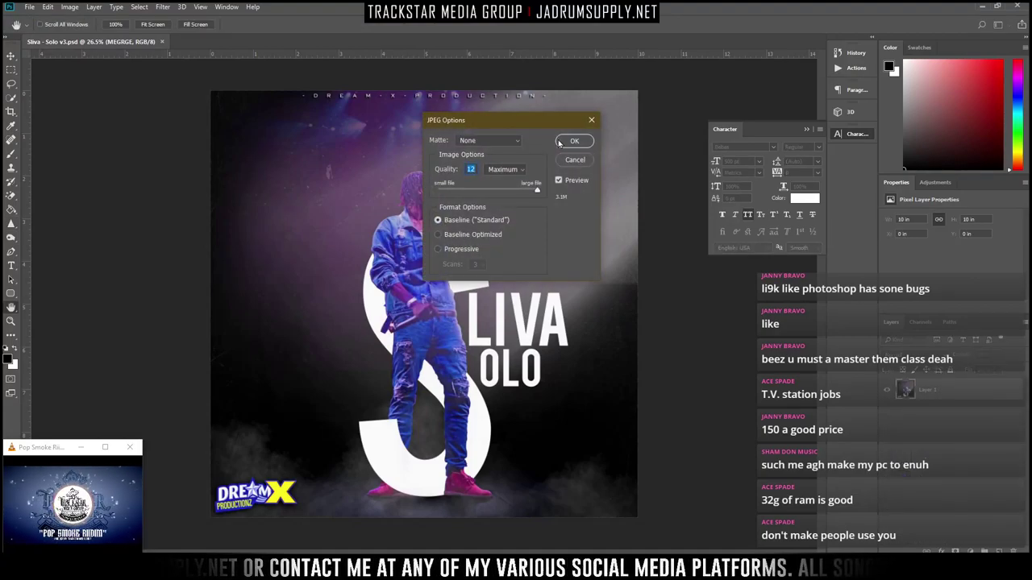
{"action": "left_click", "coordinate": [575, 140]}
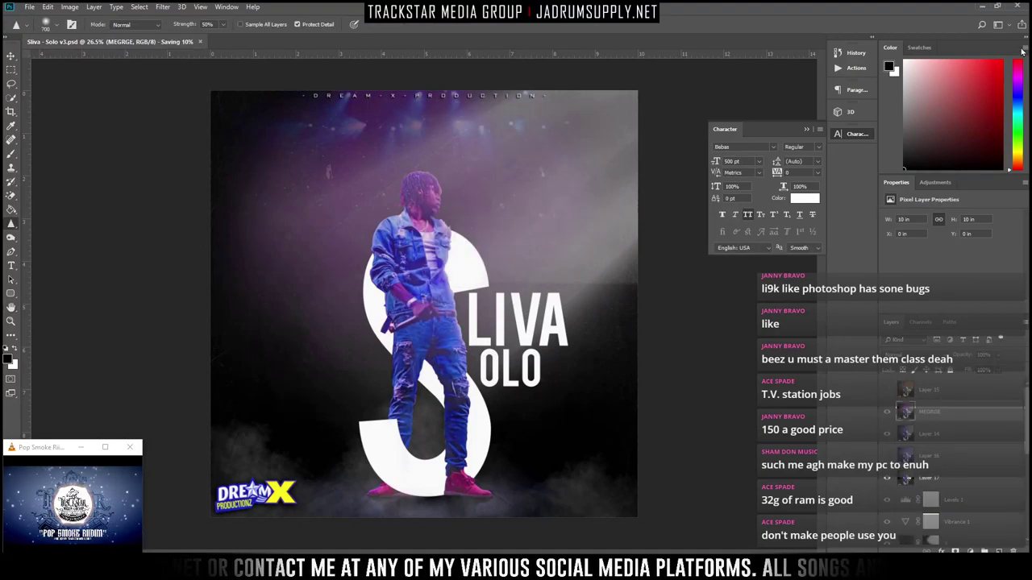
Close Photoshop and refresh the "sliva" search results in File Explorer
{"action": "left_click", "coordinate": [1024, 7]}
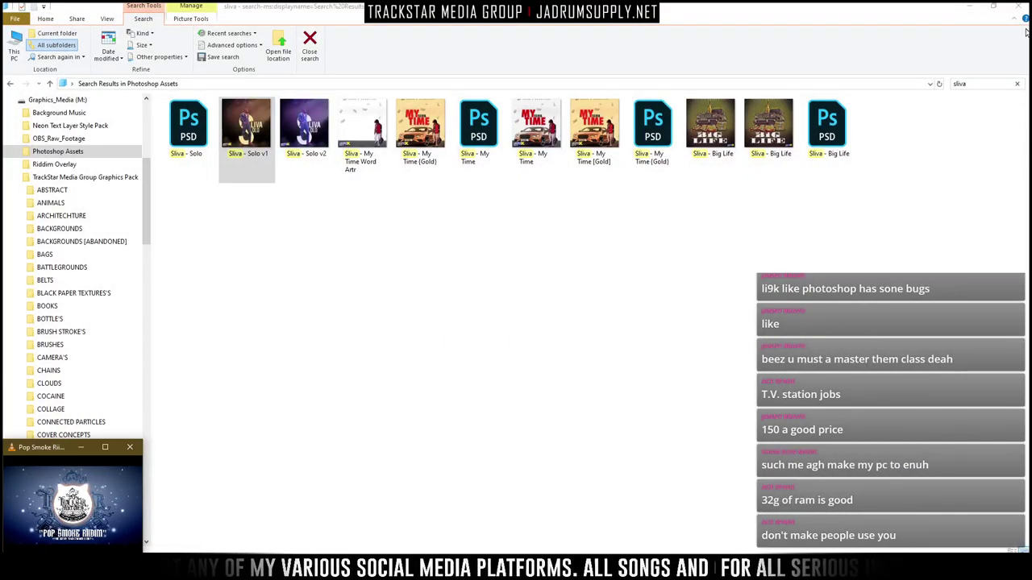
{"action": "left_click", "coordinate": [938, 84]}
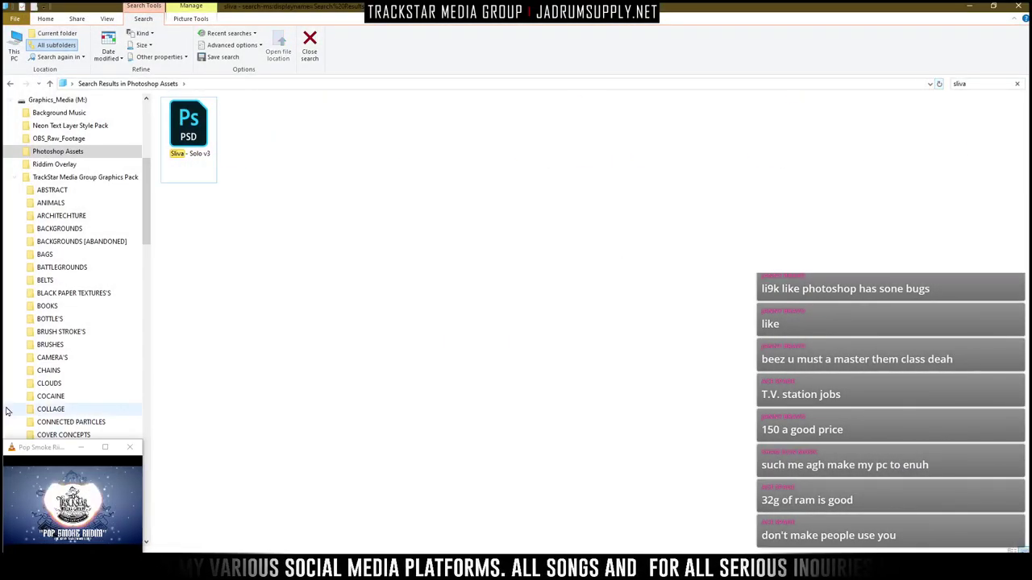
{"action": "scroll", "coordinate": [64, 482], "scroll_direction": "down", "scroll_amount": 1}
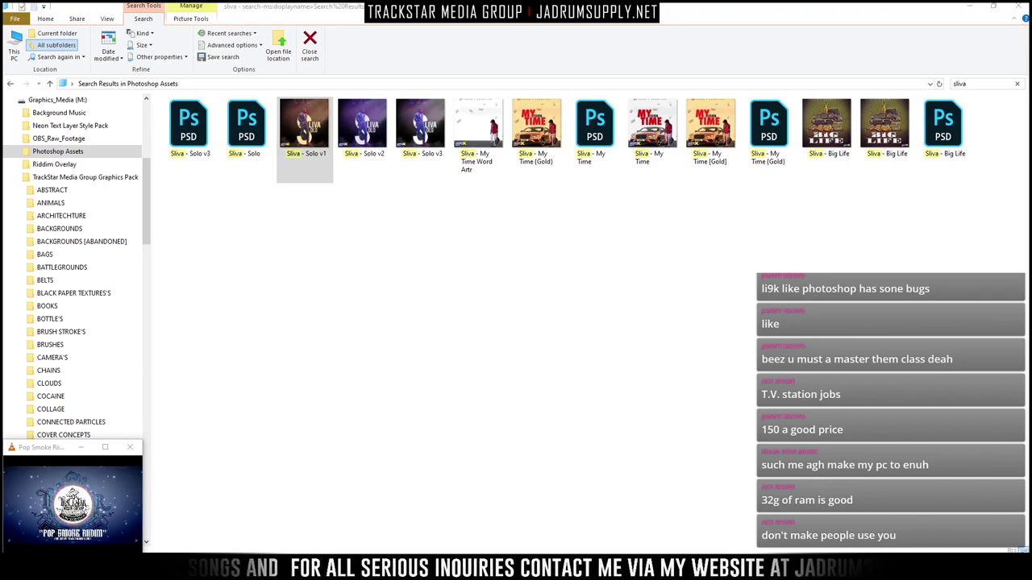
Place File Explorer beside WhatsApp and send the Sliva - Solo v1, v2 and v3 JPEGs to the open Dream-X chat
{"action": "left_click_drag", "start_coordinate": [1030, 352], "coordinate": [1031, 48]}
{"action": "left_click", "coordinate": [211, 165]}
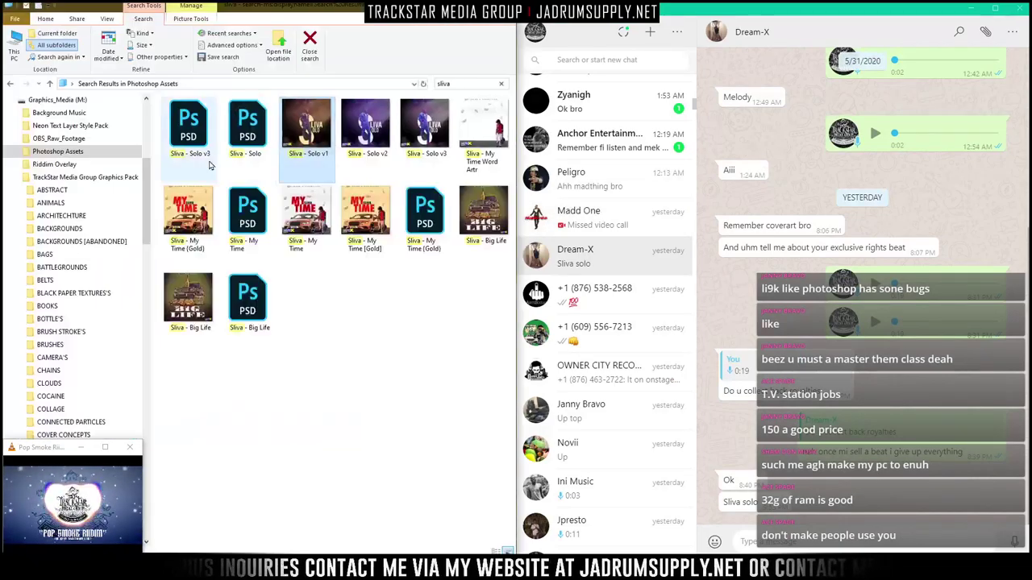
{"action": "left_click", "coordinate": [418, 137], "text": "shift"}
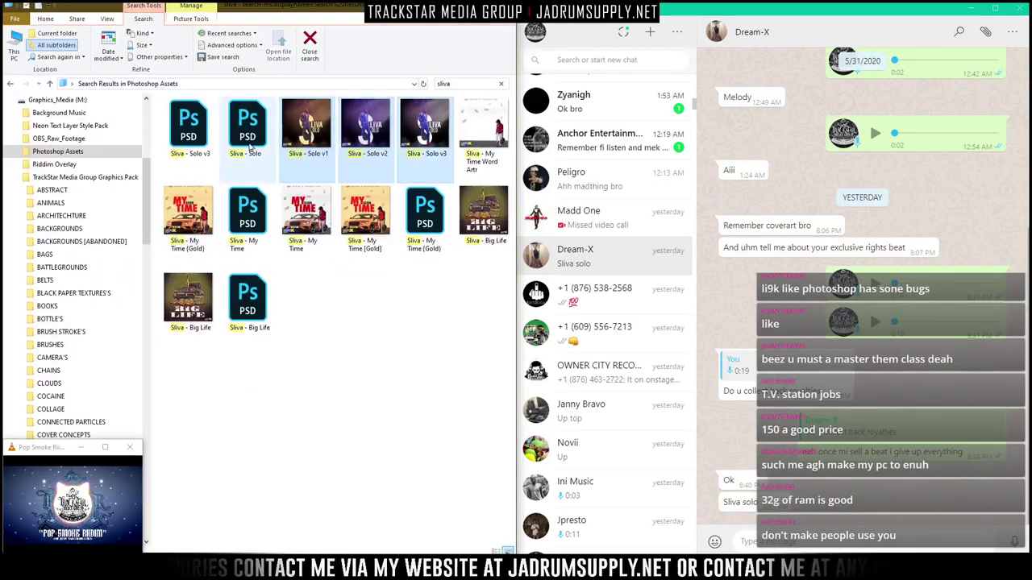
{"action": "left_click_drag", "start_coordinate": [303, 129], "coordinate": [843, 138]}
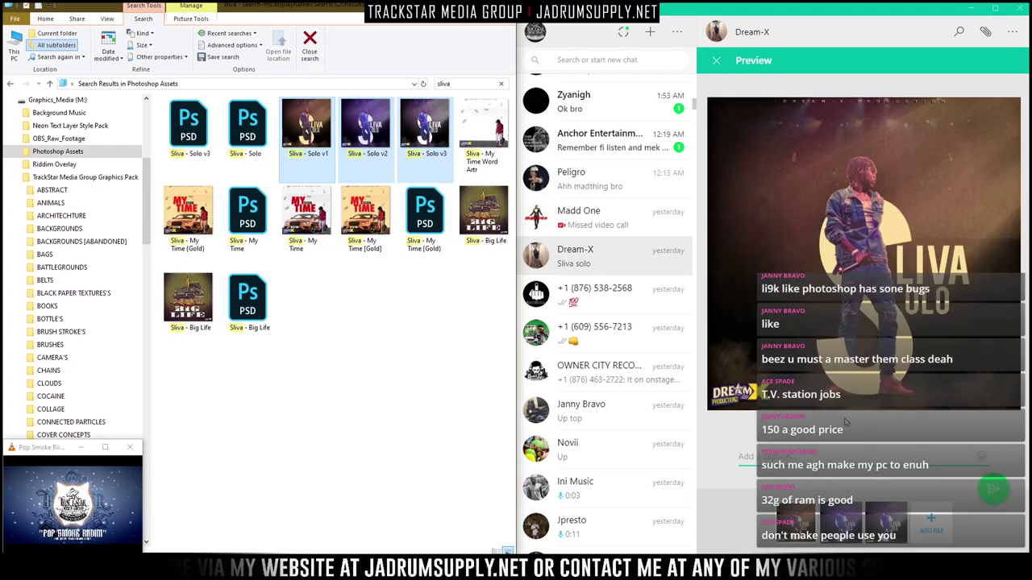
{"action": "left_click", "coordinate": [991, 488]}
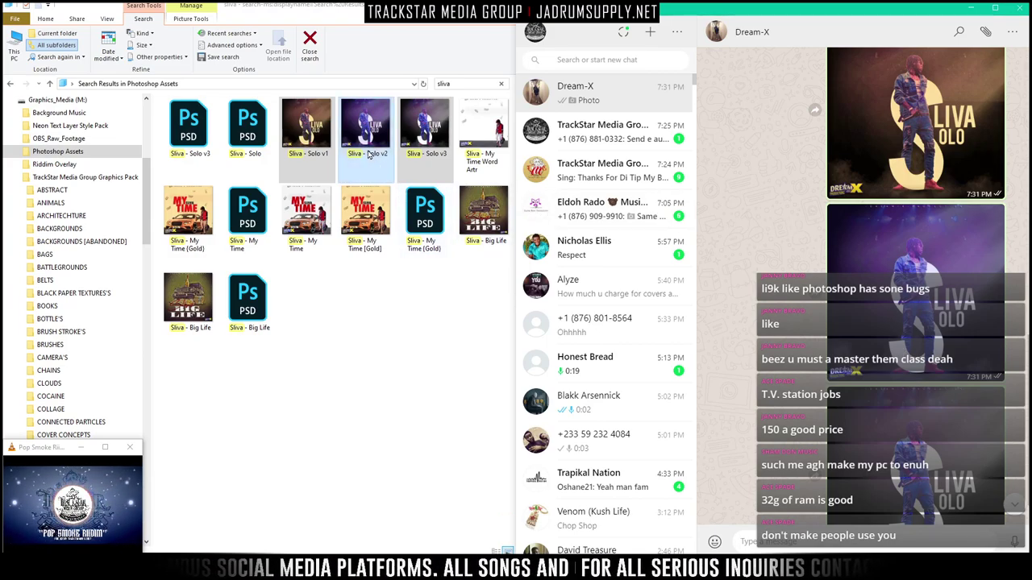
View the Sliva - Solo v2 image in Photos, and look into the OBS CHANNEL OVERLAY folder in Photoshop Assets
{"action": "double_click", "coordinate": [355, 130]}
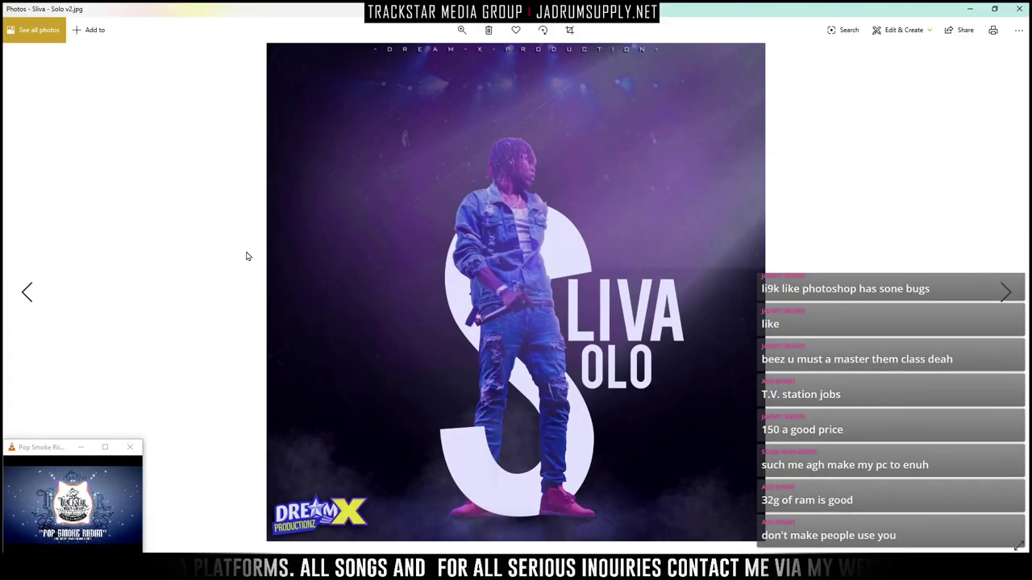
{"action": "left_click", "coordinate": [1024, 9]}
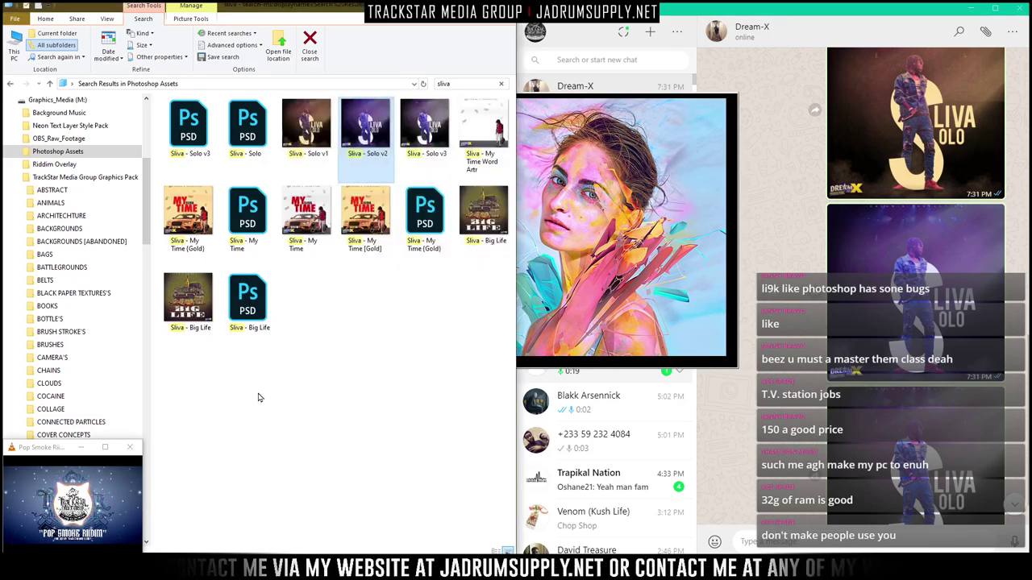
{"action": "key", "text": "Escape"}
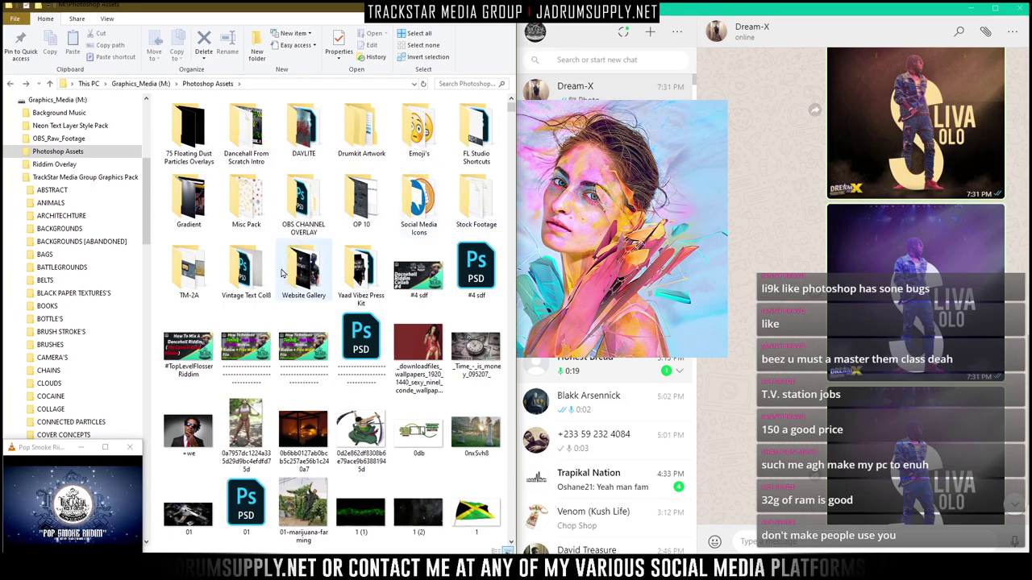
{"action": "double_click", "coordinate": [288, 203]}
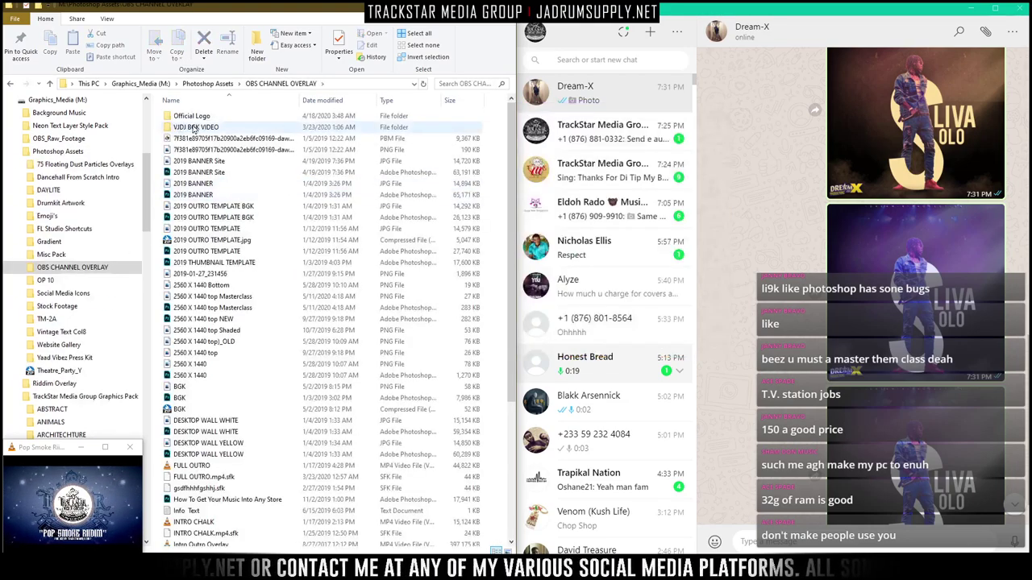
Switch to Photoshop and open the recent file Sliva - Solo v3.psd
{"action": "key", "text": "alt+Tab"}
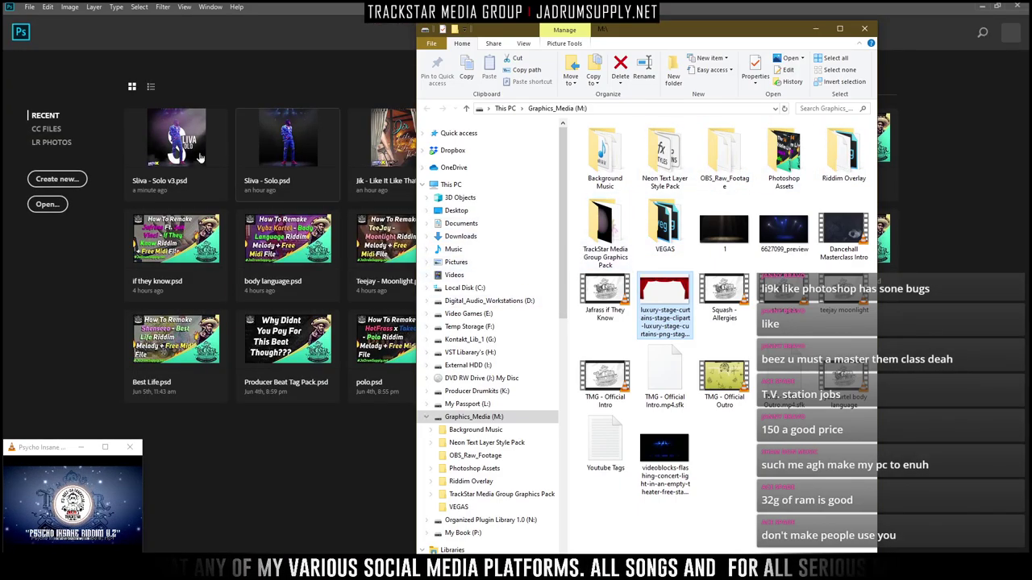
{"action": "left_click", "coordinate": [204, 153]}
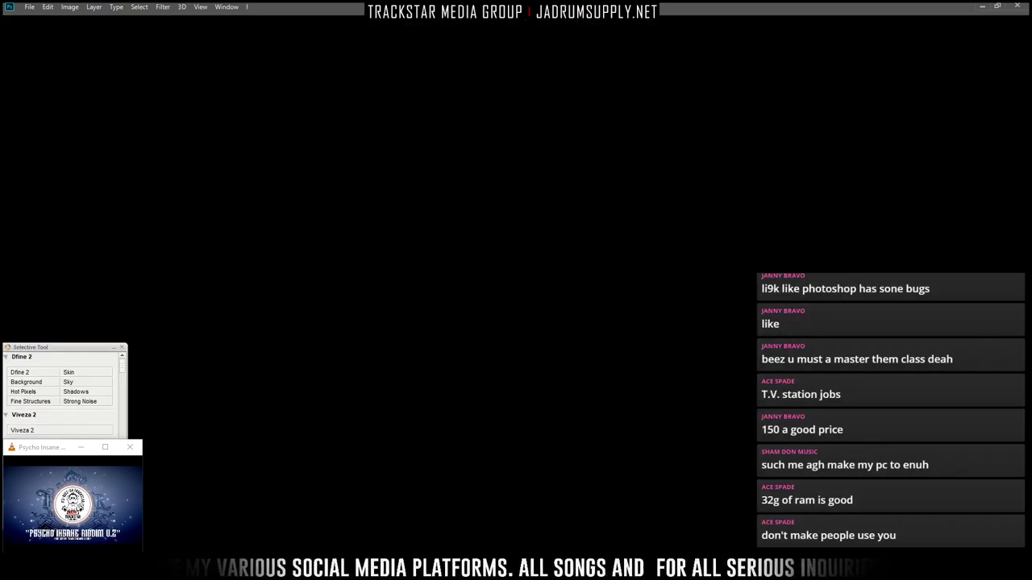
Open the Official Logo folder in File Explorer and place TrackStar Media Group (1) into the Sliva - Solo v3 document in Photoshop
{"action": "key", "text": "alt+Tab"}
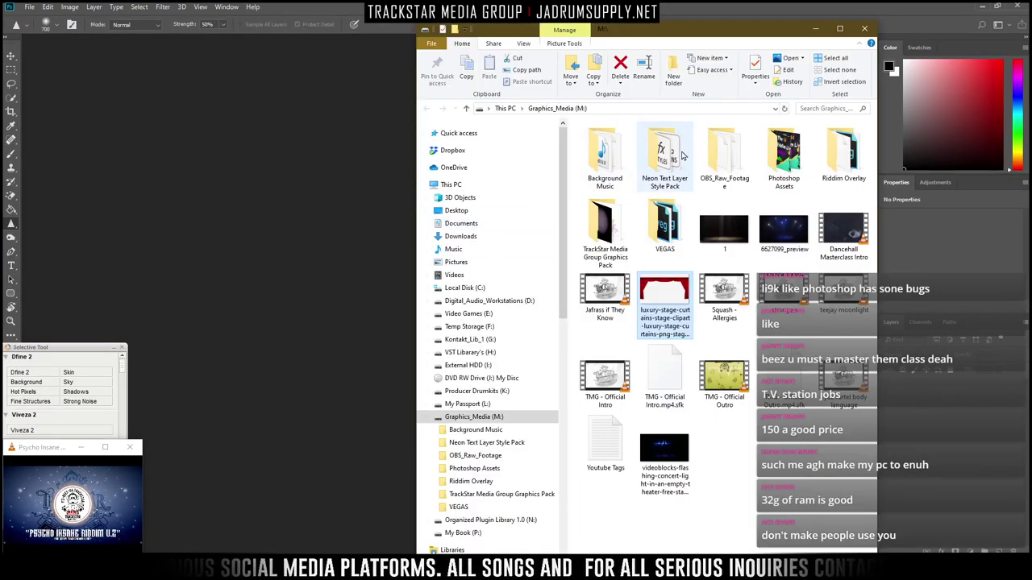
{"action": "key", "text": "alt+Tab"}
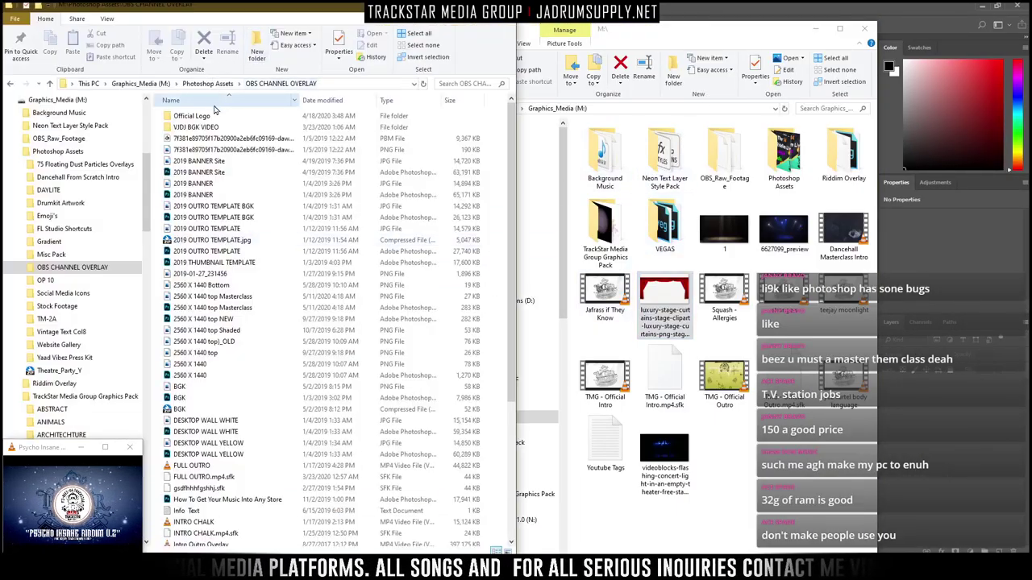
{"action": "left_click", "coordinate": [223, 118]}
{"action": "double_click", "coordinate": [223, 118]}
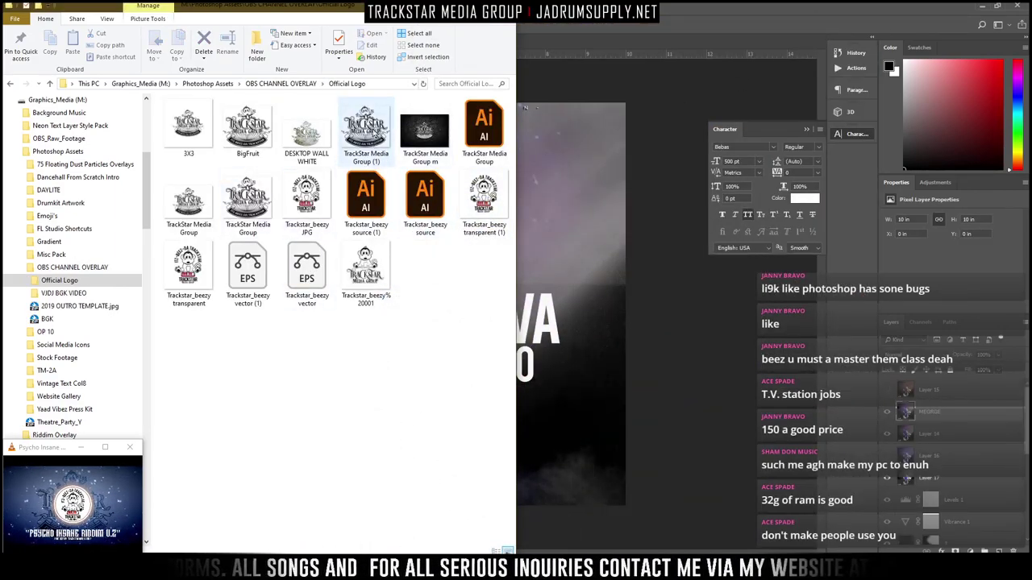
{"action": "left_click_drag", "start_coordinate": [369, 132], "coordinate": [638, 194]}
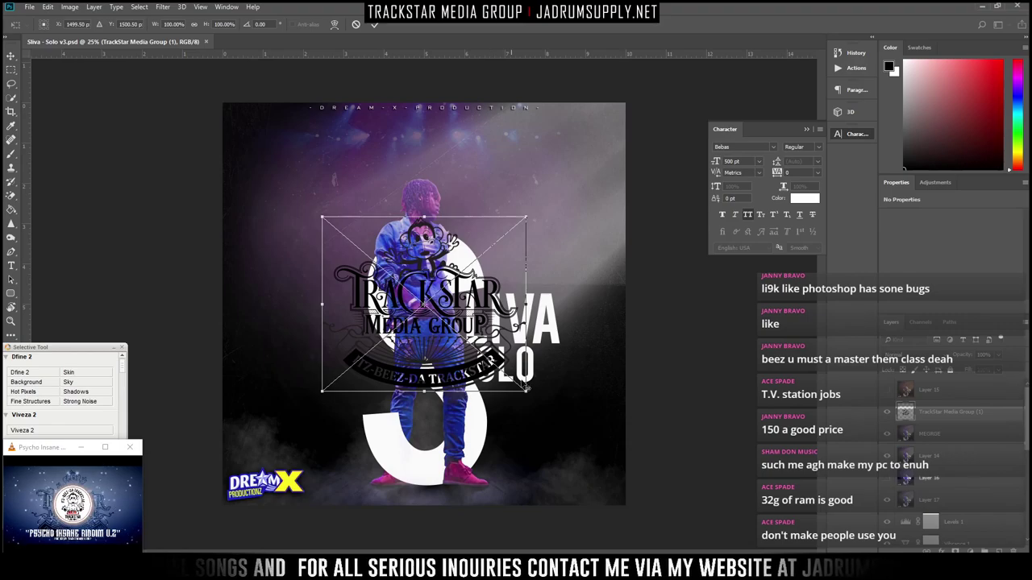
Enlarge the placed logo to about 12.5 in wide across the whole poster and lower its layer opacity to a faint watermark
{"action": "left_click_drag", "start_coordinate": [526, 388], "coordinate": [676, 518]}
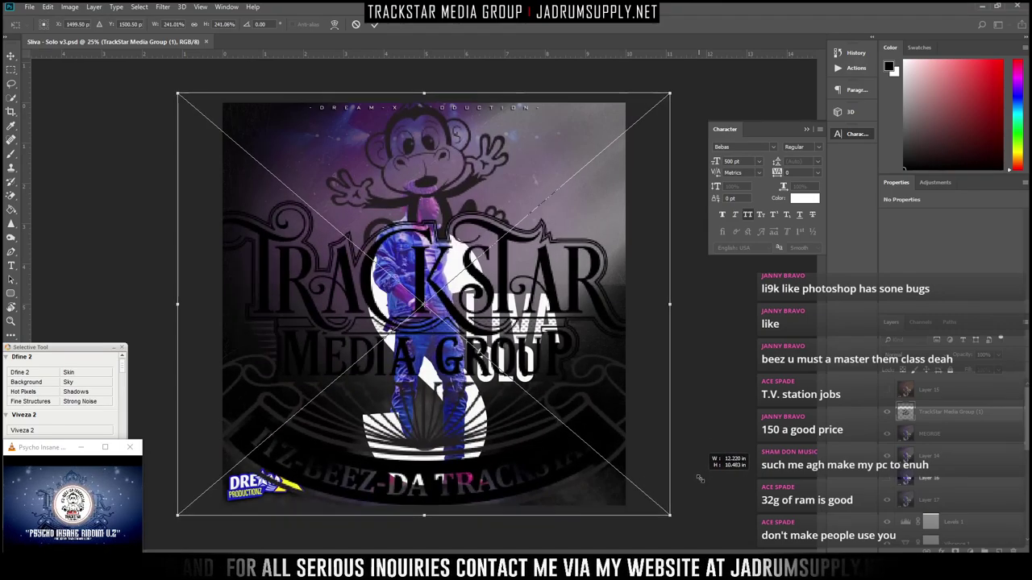
{"action": "key", "text": "Return"}
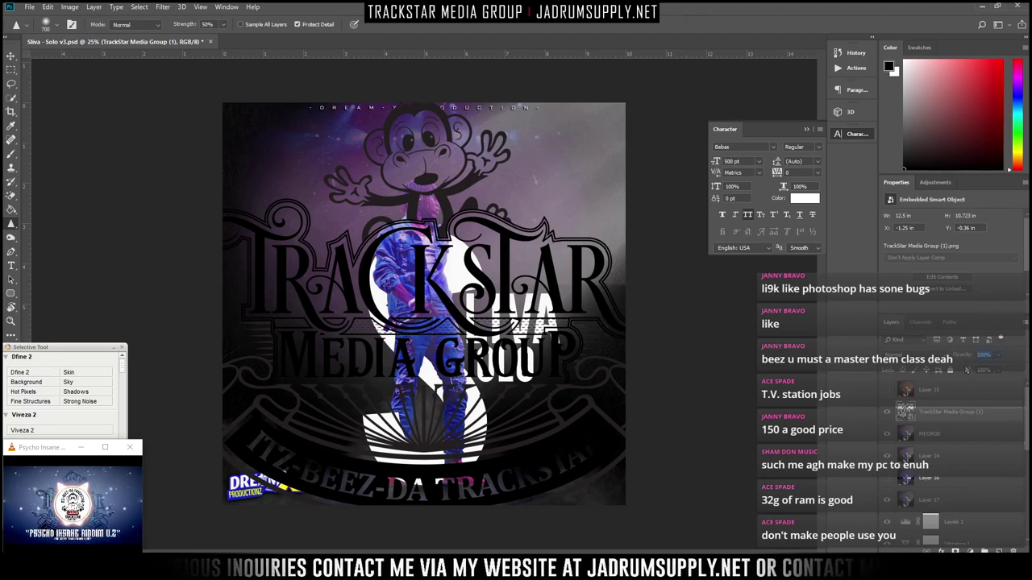
{"action": "type", "text": "10"}
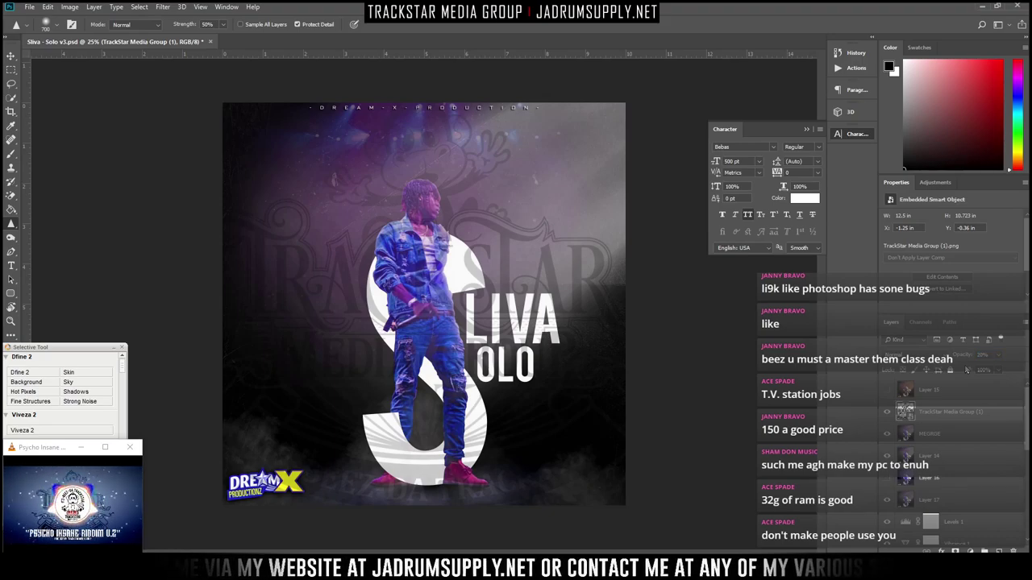
{"action": "mouse_move", "coordinate": [316, 569]}
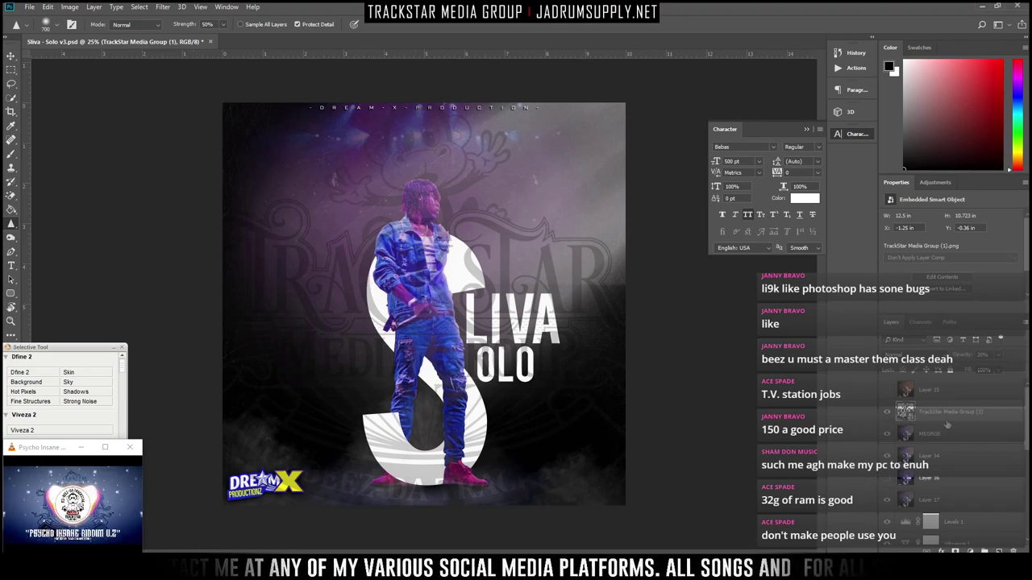
Shrink the watermark logo to about 5.15 by 4.74 in and fit it into the poster's upper-left quarter
{"action": "key", "text": "ctrl+t"}
{"action": "left_click_drag", "start_coordinate": [681, 525], "coordinate": [348, 237]}
{"action": "left_click_drag", "start_coordinate": [301, 161], "coordinate": [350, 171]}
{"action": "left_click_drag", "start_coordinate": [399, 255], "coordinate": [430, 292]}
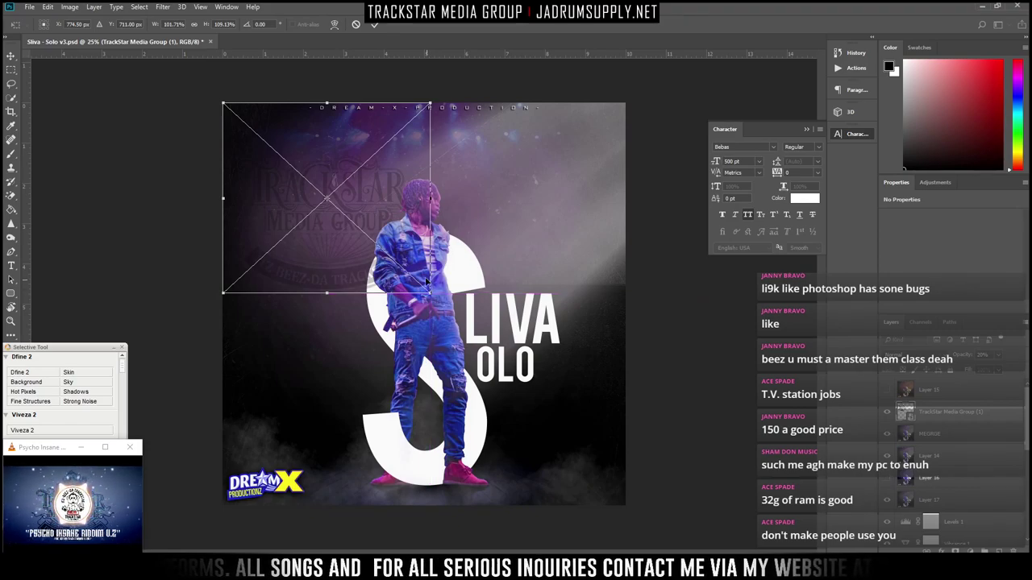
{"action": "key", "text": "Return"}
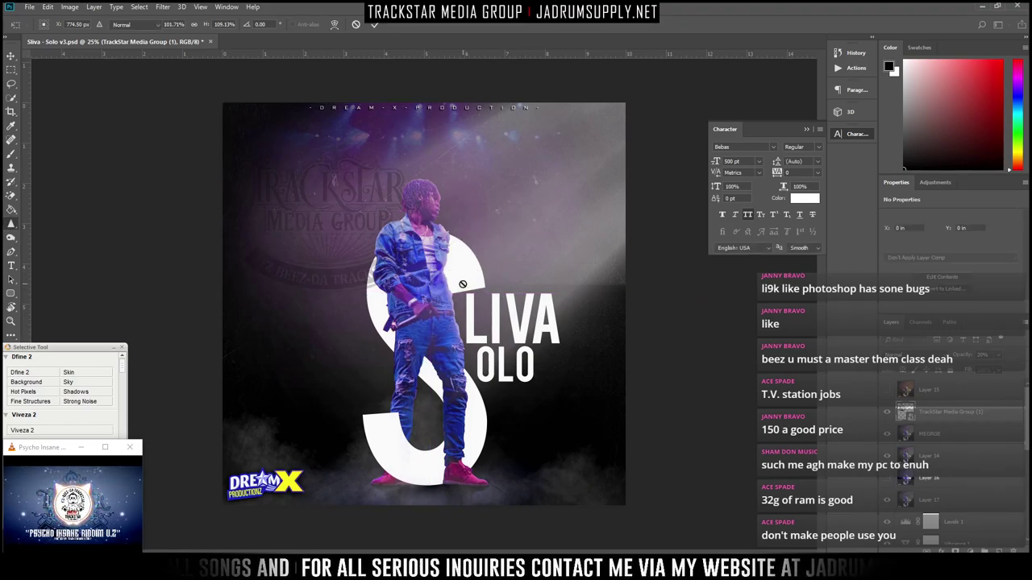
Duplicate the watermark logo and move the copy into the poster's upper-right quarter
{"action": "key", "text": "ctrl+j"}
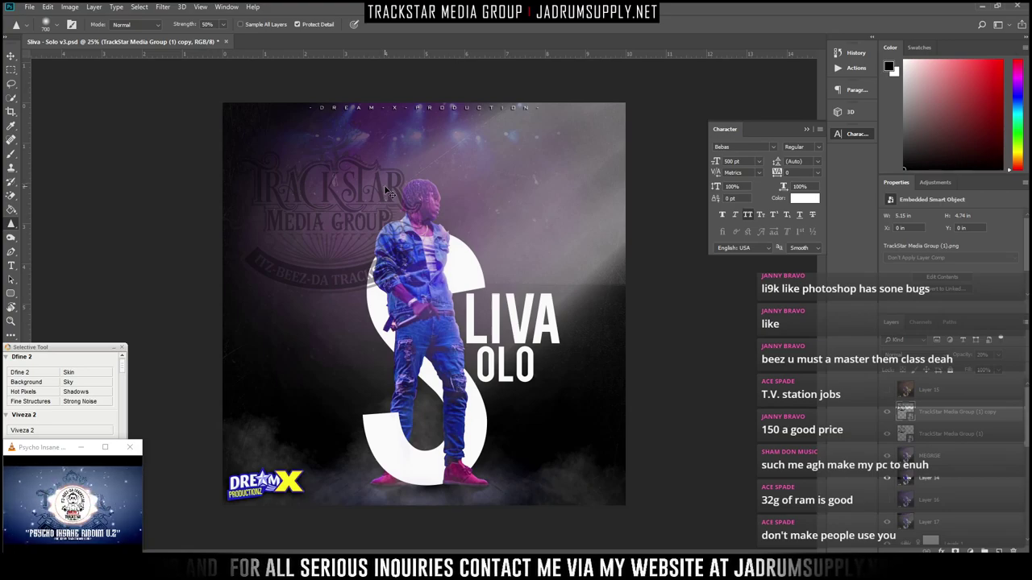
{"action": "key", "text": "ctrl+t"}
{"action": "left_click_drag", "start_coordinate": [383, 185], "coordinate": [587, 195]}
{"action": "key", "text": "Return"}
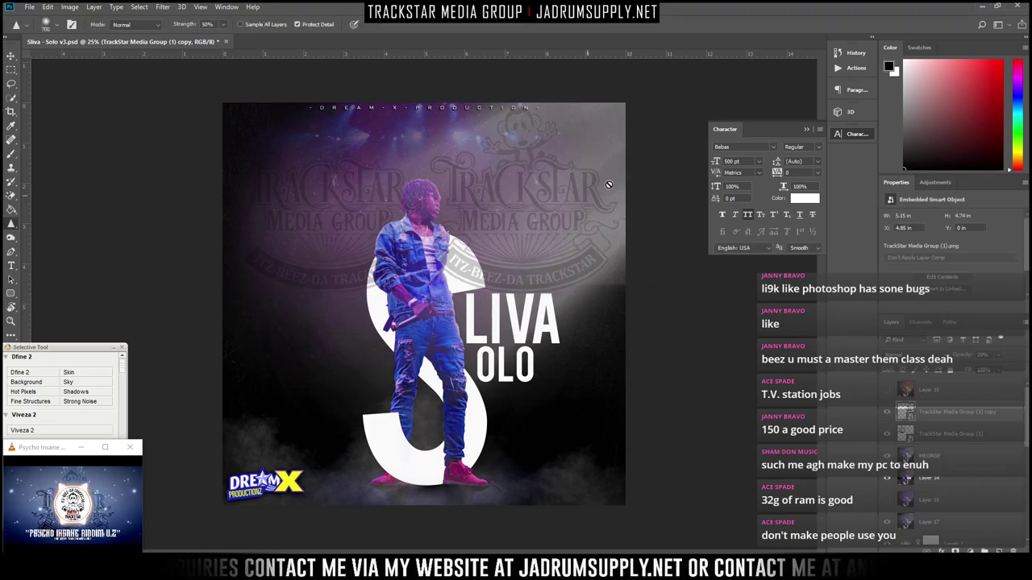
Duplicate both watermark logos together and move the copies down to the poster's lower half
{"action": "left_click", "coordinate": [942, 440], "text": "shift"}
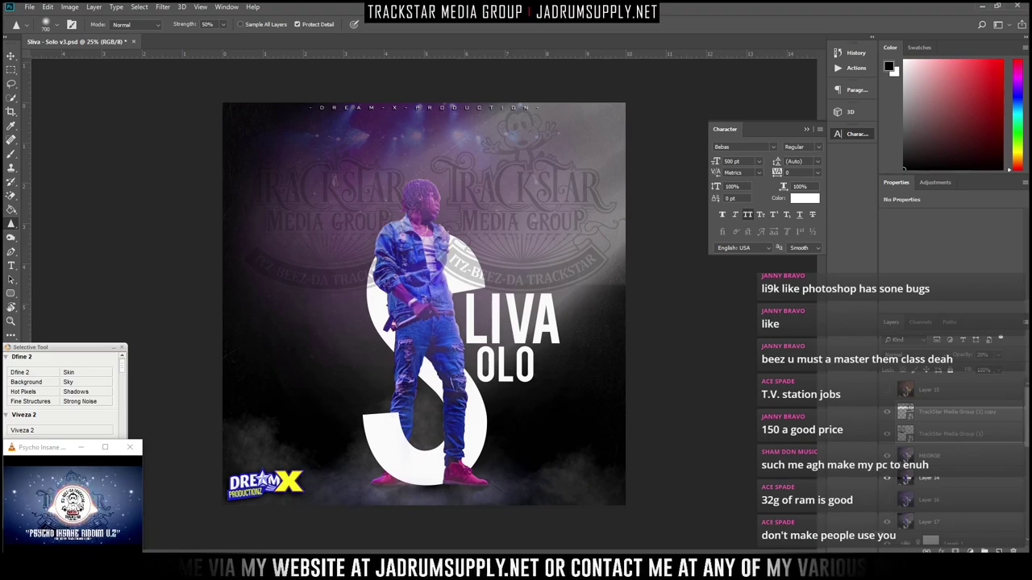
{"action": "key", "text": "ctrl+j"}
{"action": "key", "text": "ctrl+t"}
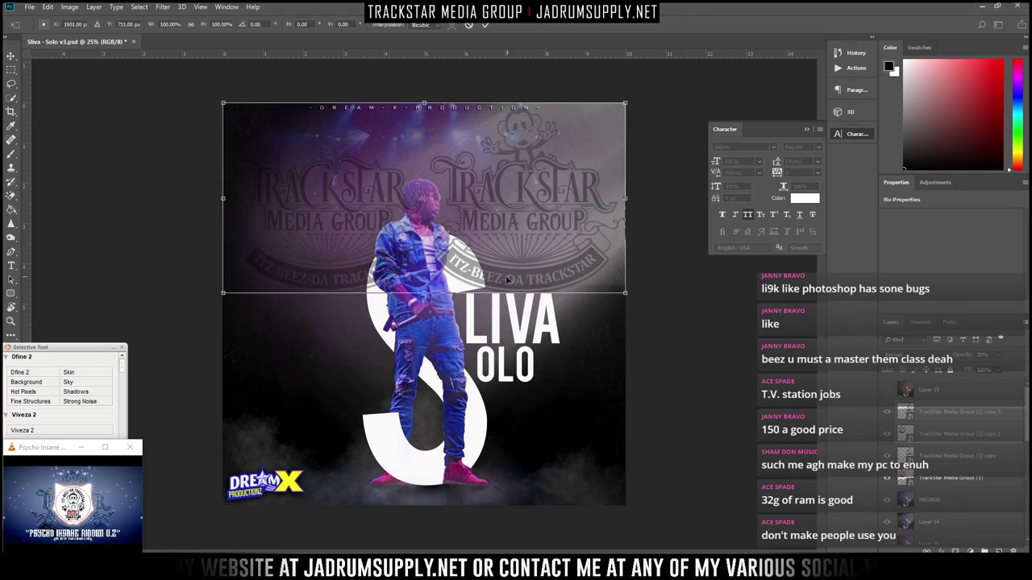
{"action": "left_click_drag", "start_coordinate": [507, 279], "coordinate": [509, 486]}
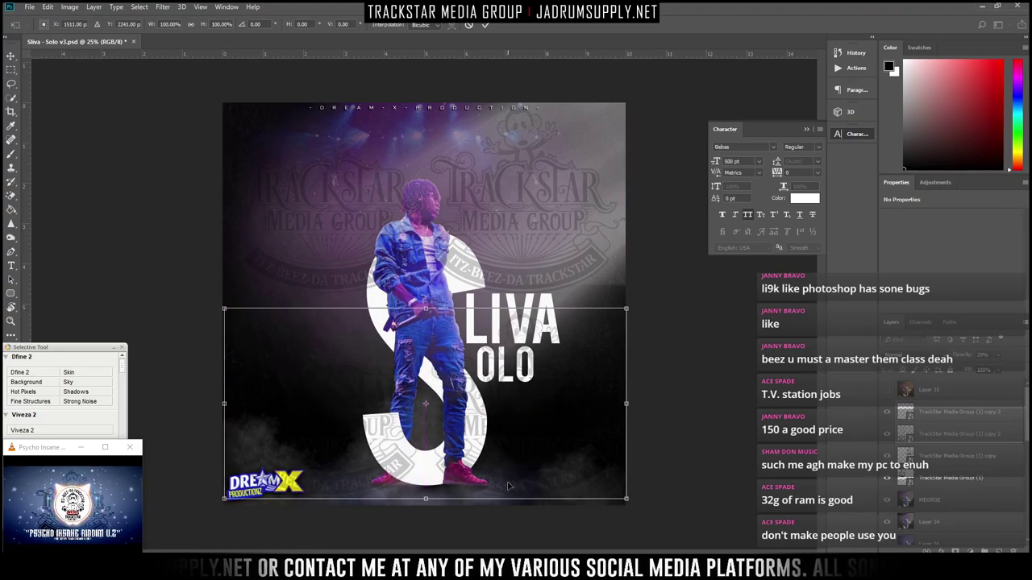
{"action": "key", "text": "Return"}
{"action": "key", "text": "r"}
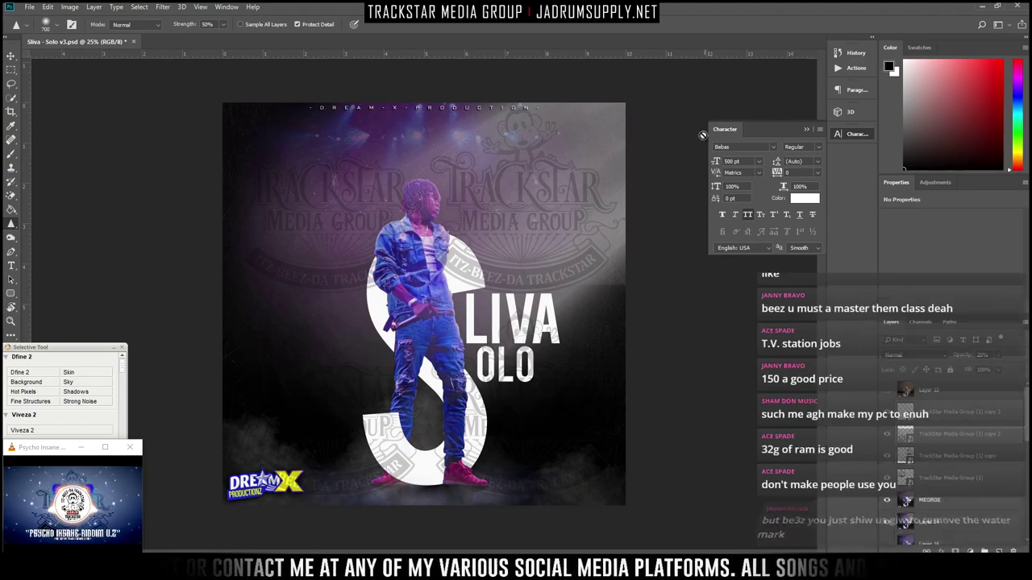
Quit Photoshop without saving the changes to Sliva - Solo v3.psd and check the images sent in the Dream-X chat
{"action": "left_click", "coordinate": [1024, 7]}
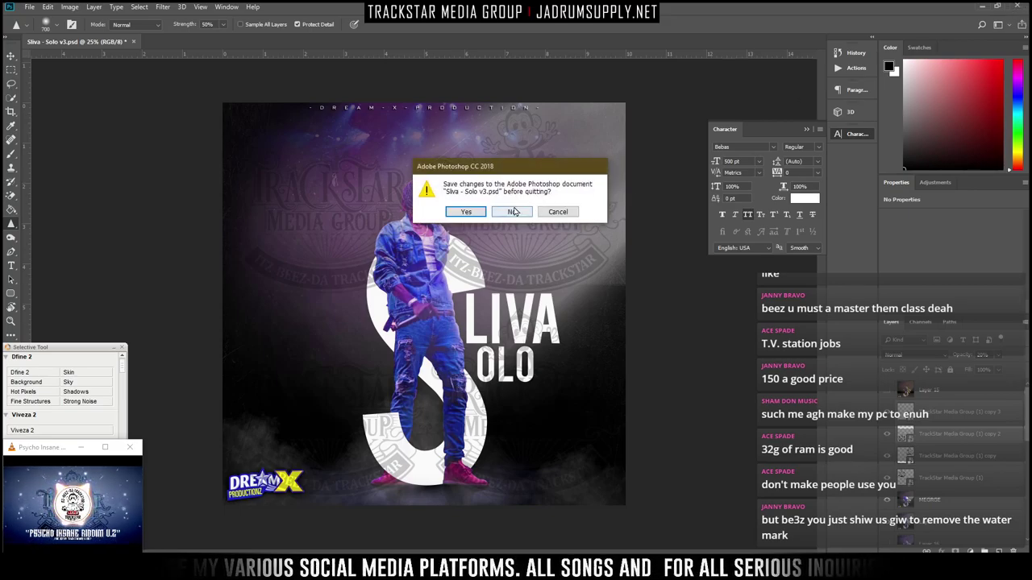
{"action": "left_click", "coordinate": [511, 213]}
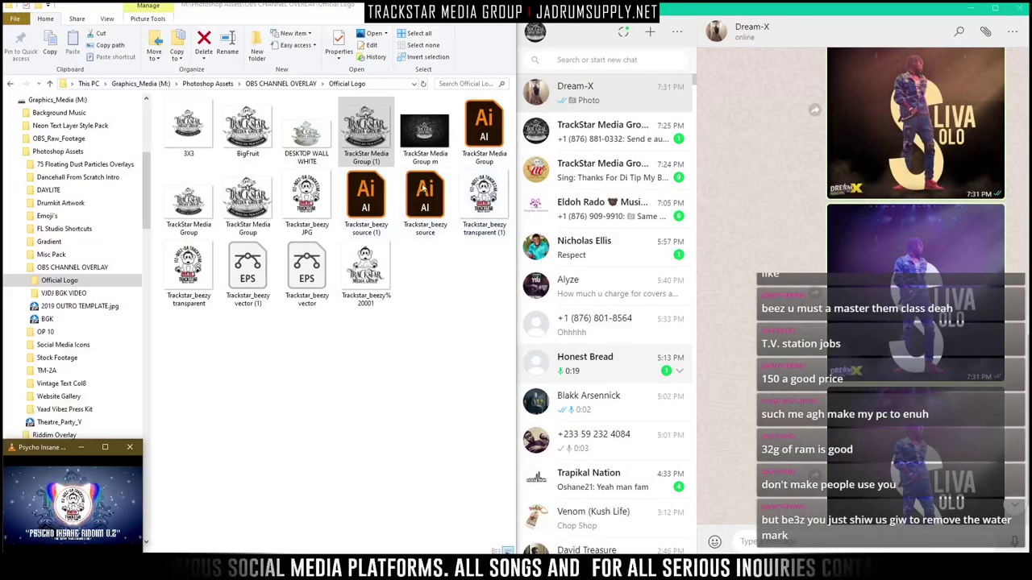
{"action": "scroll", "coordinate": [830, 153], "scroll_direction": "down", "scroll_amount": 2}
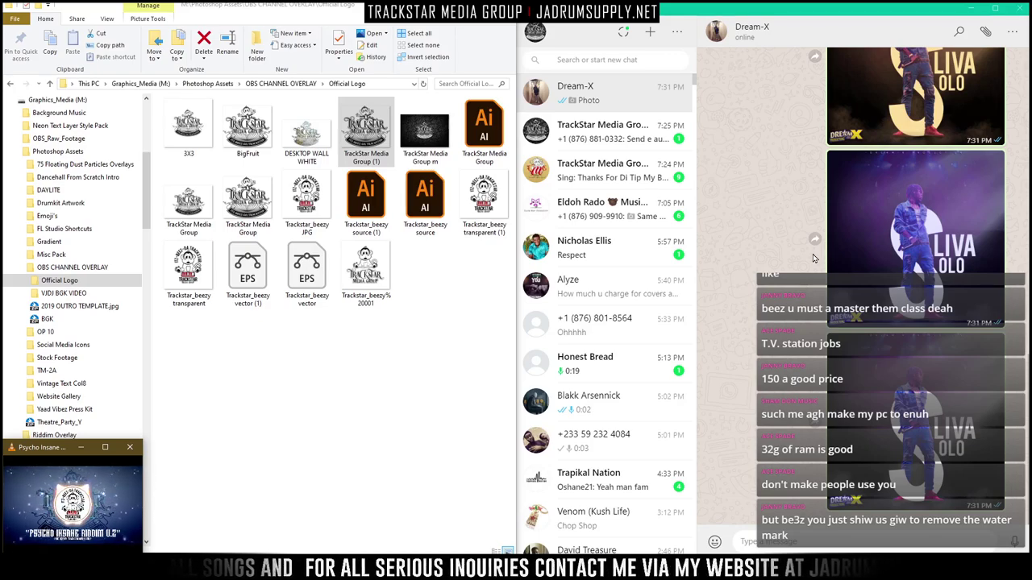
Return to the Photoshop Assets folder on the Graphics_Media drive and maximize the File Explorer window
{"action": "left_click", "coordinate": [207, 83]}
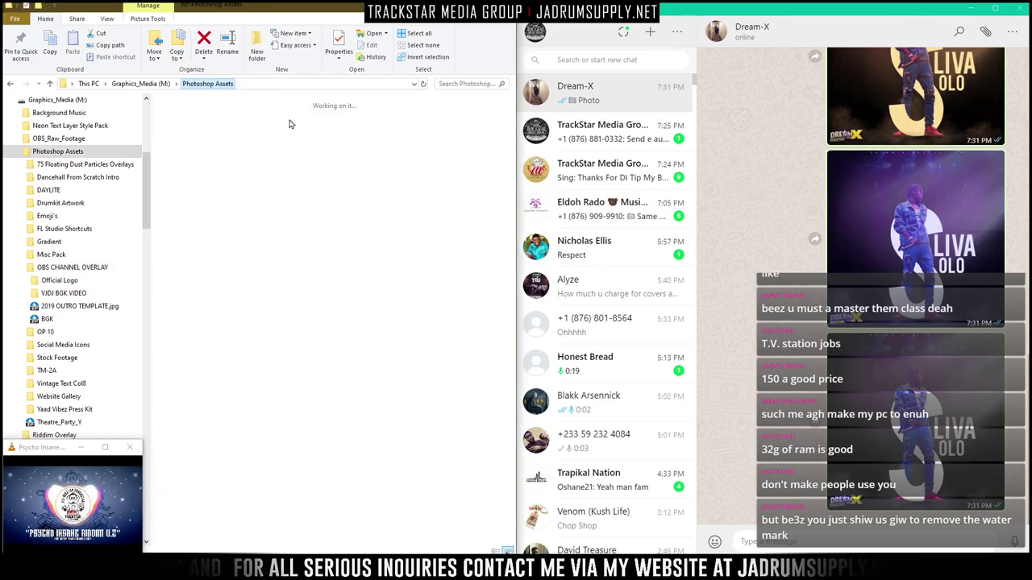
{"action": "left_click", "coordinate": [154, 84]}
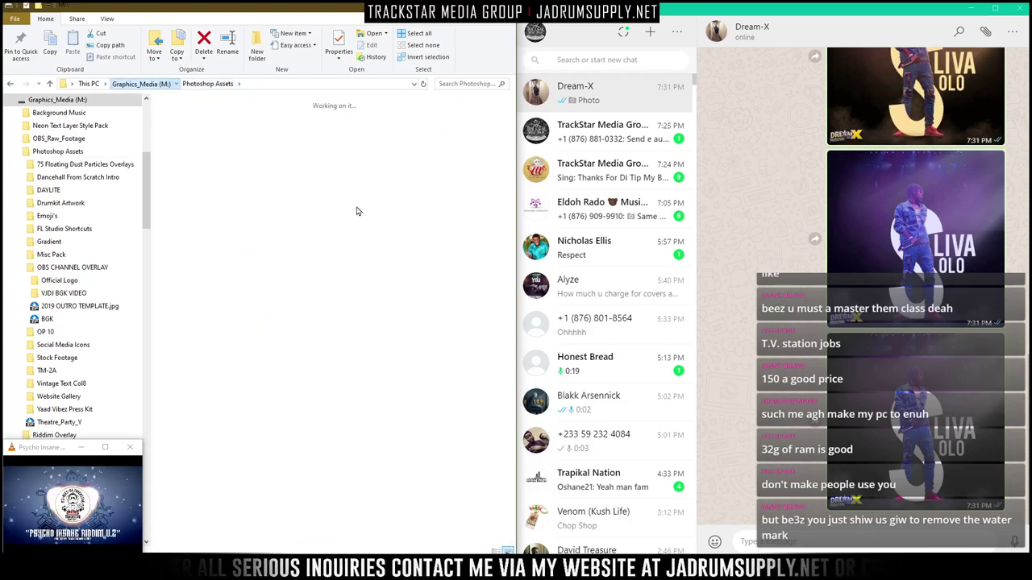
{"action": "double_click", "coordinate": [366, 145]}
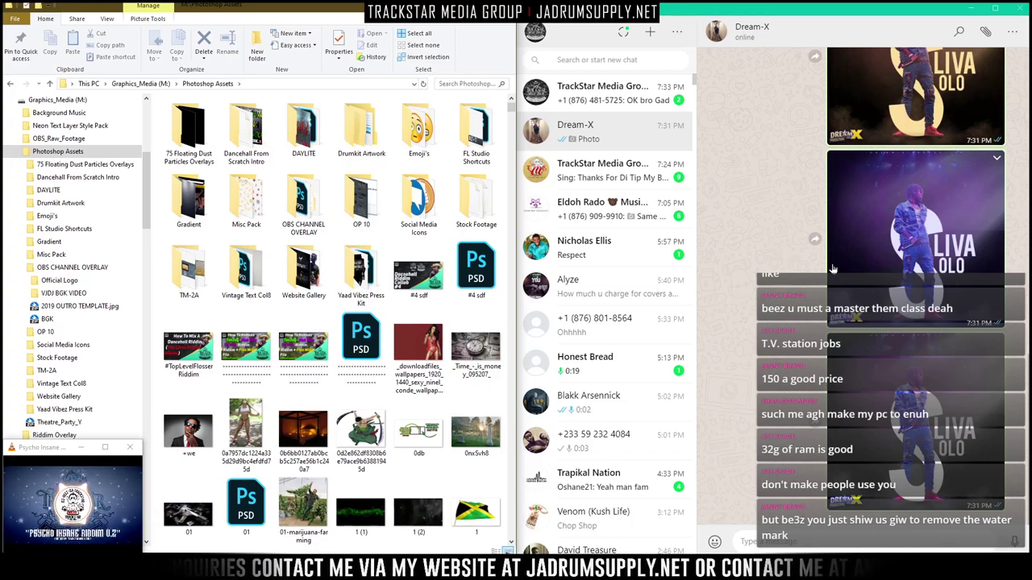
{"action": "left_click", "coordinate": [361, 345]}
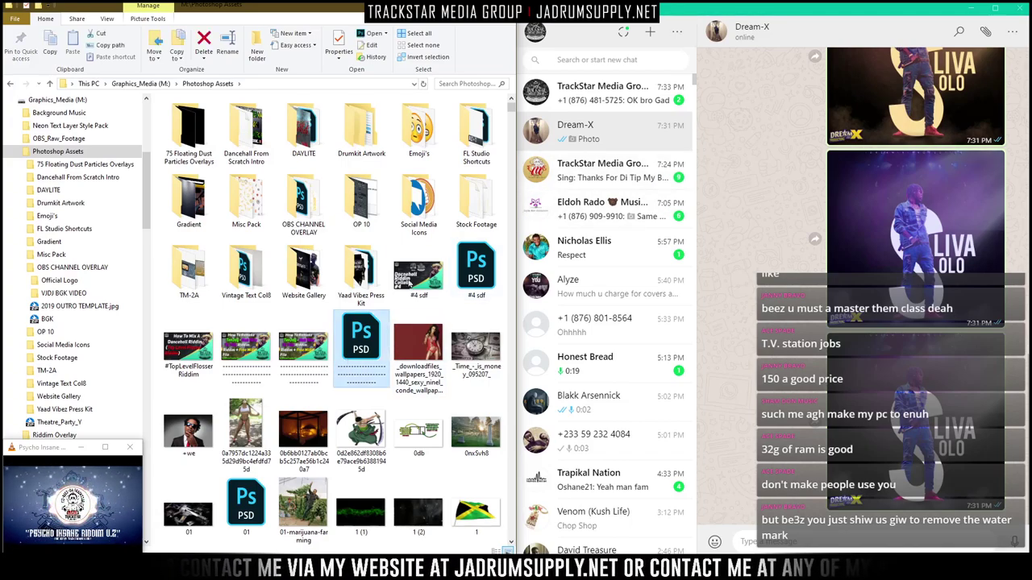
{"action": "left_click", "coordinate": [477, 6]}
{"action": "scroll", "coordinate": [725, 270], "scroll_direction": "down", "scroll_amount": 5}
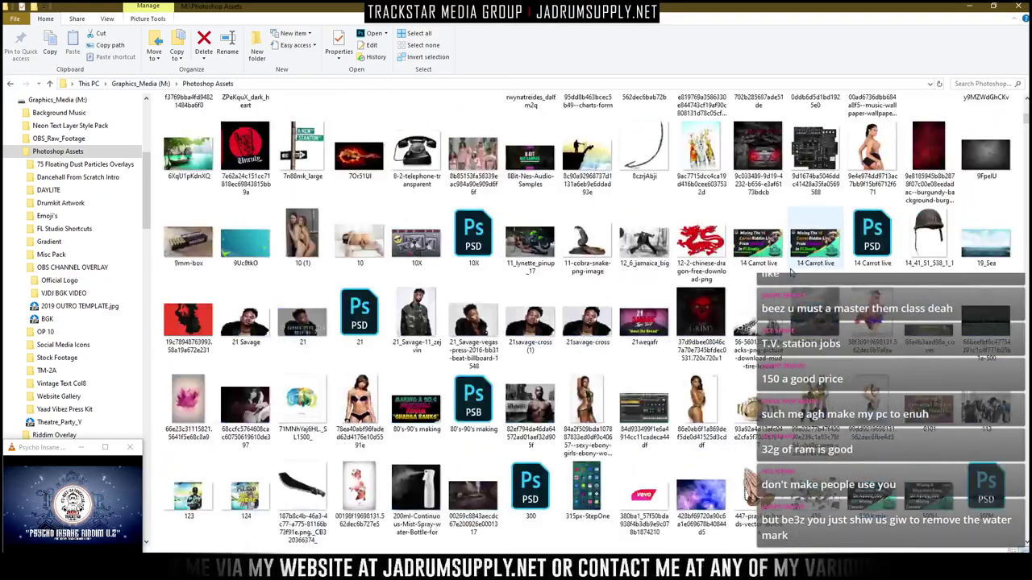
{"action": "scroll", "coordinate": [791, 272], "scroll_direction": "up", "scroll_amount": 3}
{"action": "scroll", "coordinate": [791, 273], "scroll_direction": "up", "scroll_amount": 3}
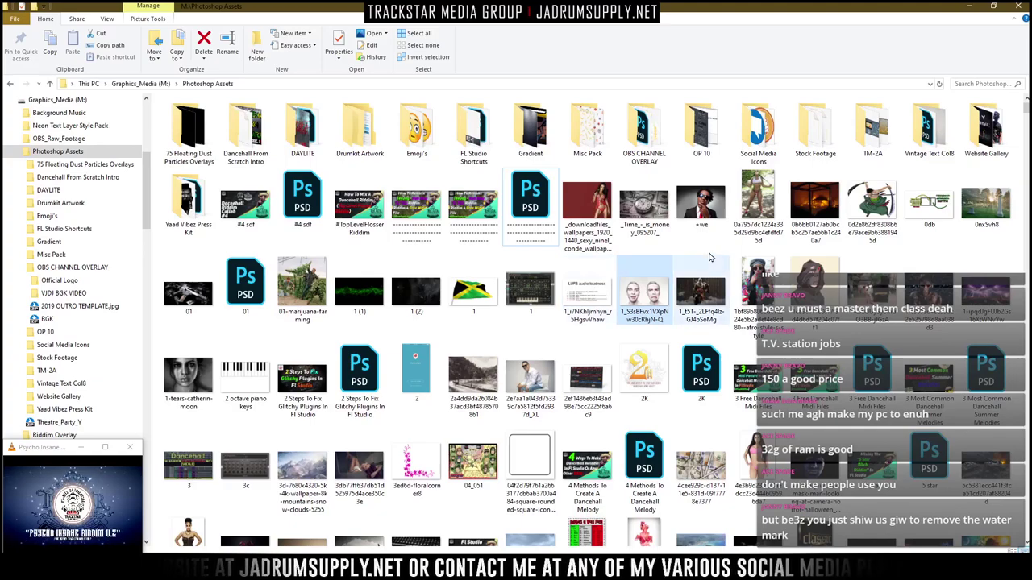
Sort the contents of the Photoshop Assets folder by date
{"action": "right_click", "coordinate": [583, 254]}
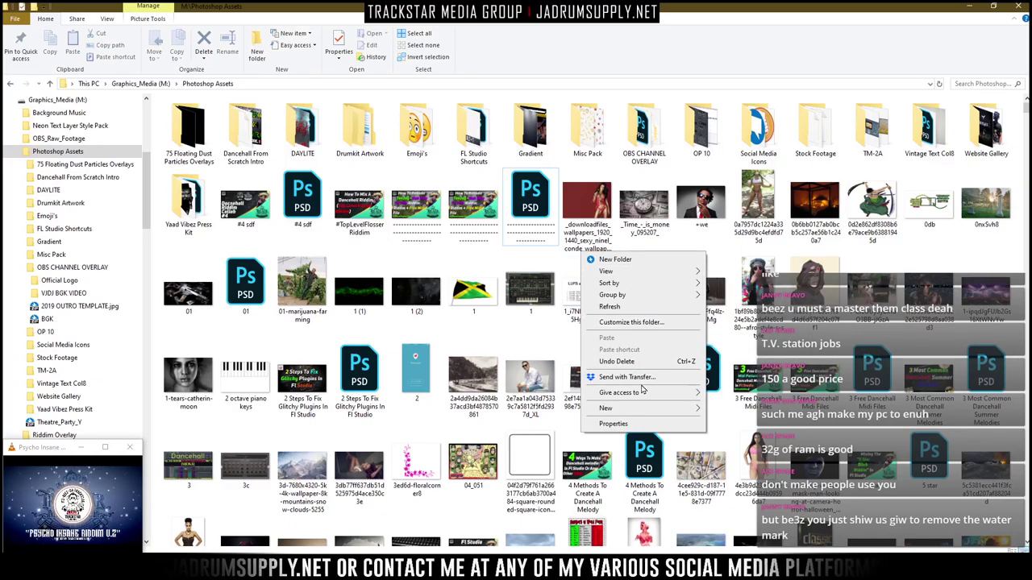
{"action": "key", "text": "Escape"}
{"action": "right_click", "coordinate": [545, 250]}
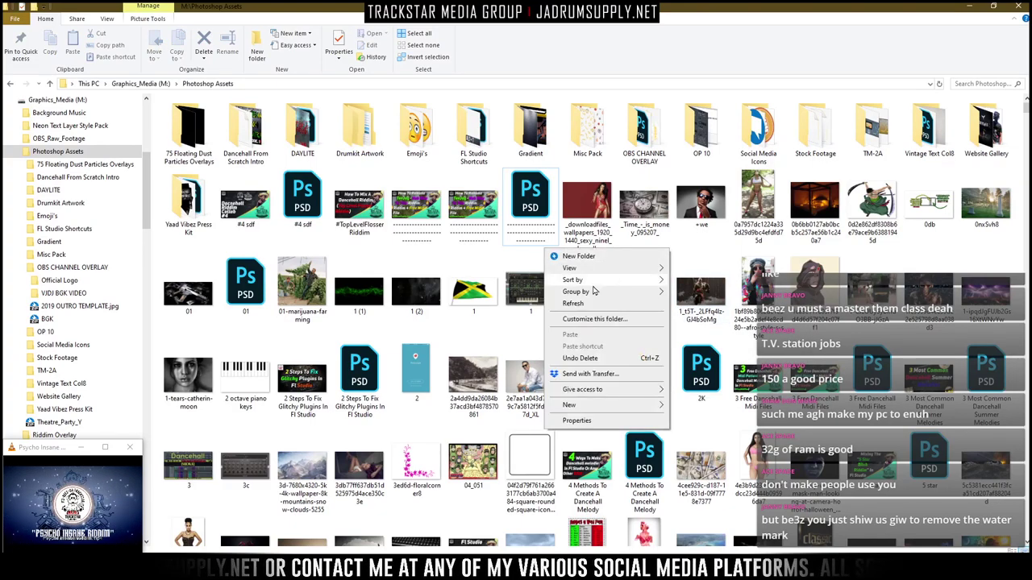
{"action": "mouse_move", "coordinate": [635, 280]}
{"action": "left_click", "coordinate": [713, 295]}
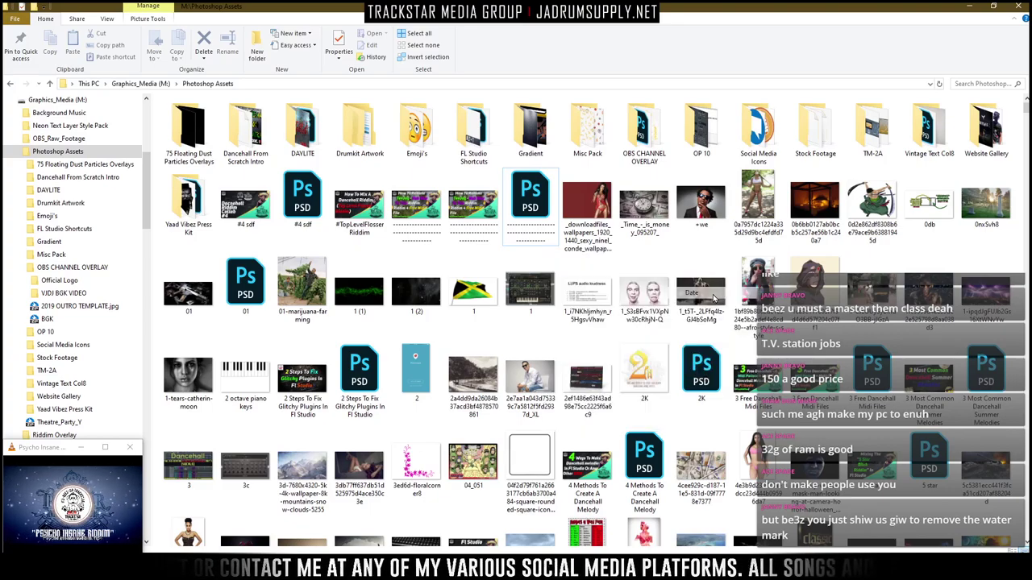
{"action": "left_click", "coordinate": [112, 484]}
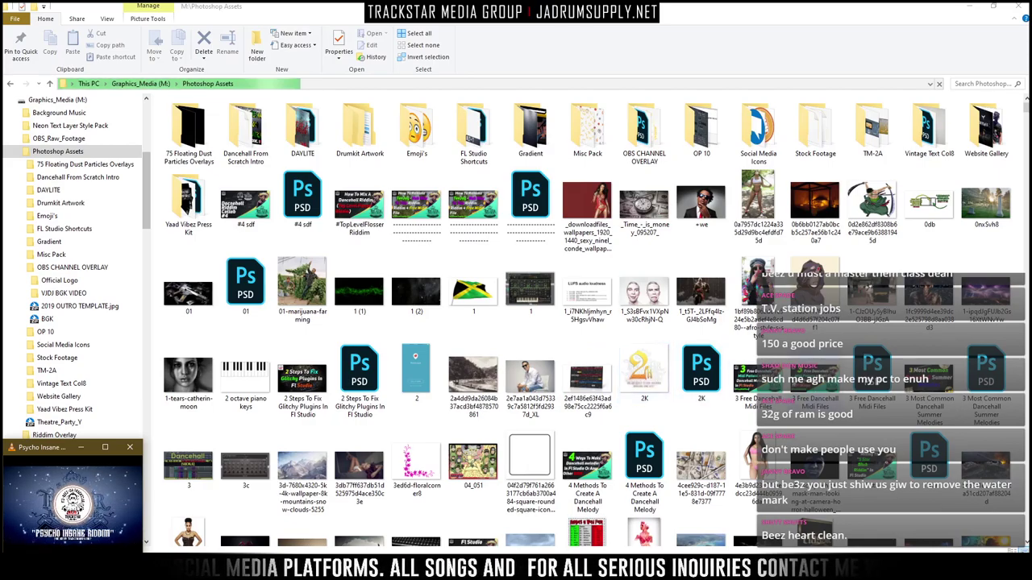
Browse the date-sorted Photoshop Assets folder from its newest files down to its oldest ones
{"action": "scroll", "coordinate": [757, 386], "scroll_direction": "down", "scroll_amount": 10}
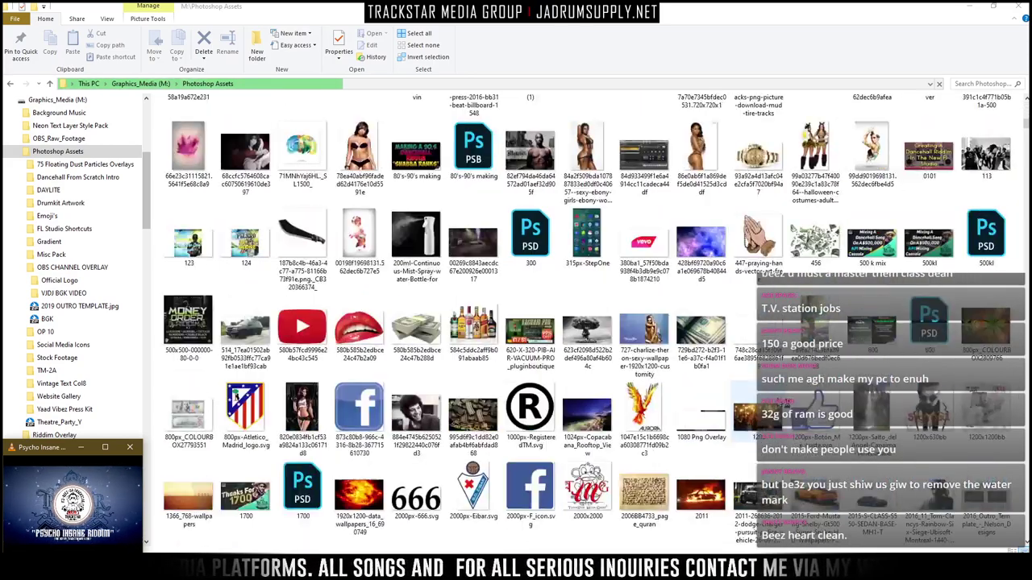
{"action": "scroll", "coordinate": [758, 387], "scroll_direction": "up", "scroll_amount": 10}
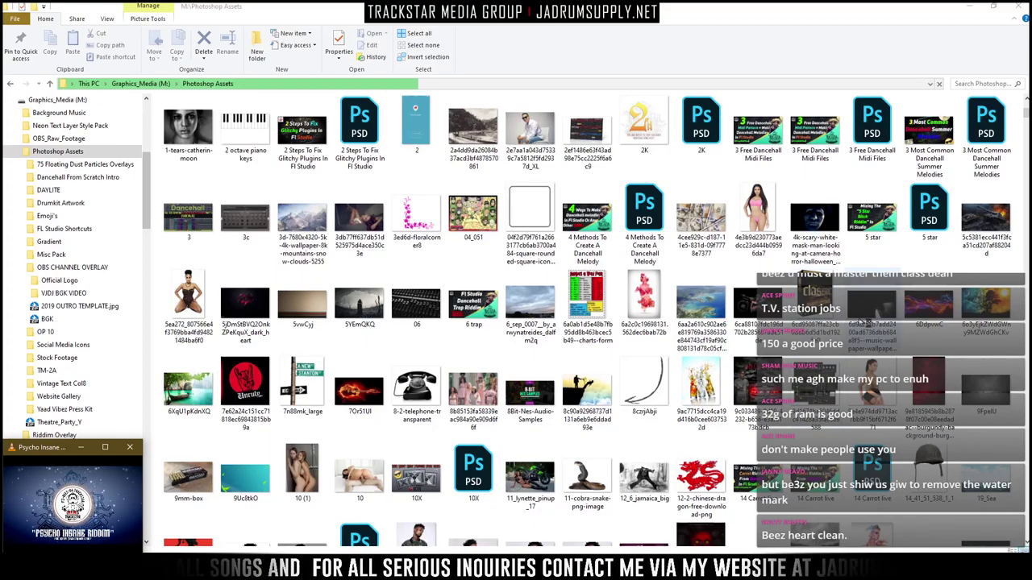
{"action": "scroll", "coordinate": [666, 376], "scroll_direction": "down", "scroll_amount": 10}
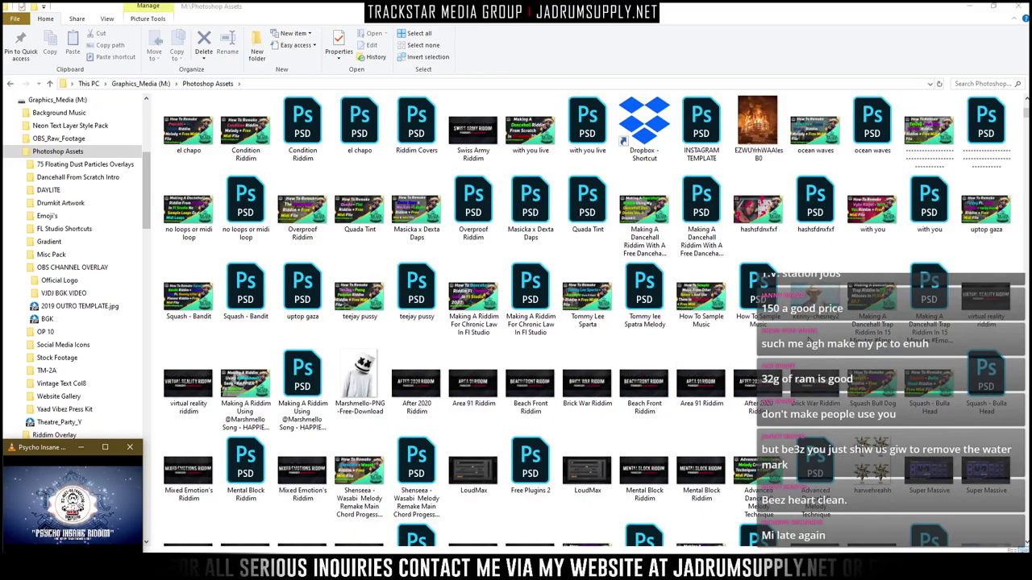
{"action": "scroll", "coordinate": [787, 351], "scroll_direction": "up", "scroll_amount": 3}
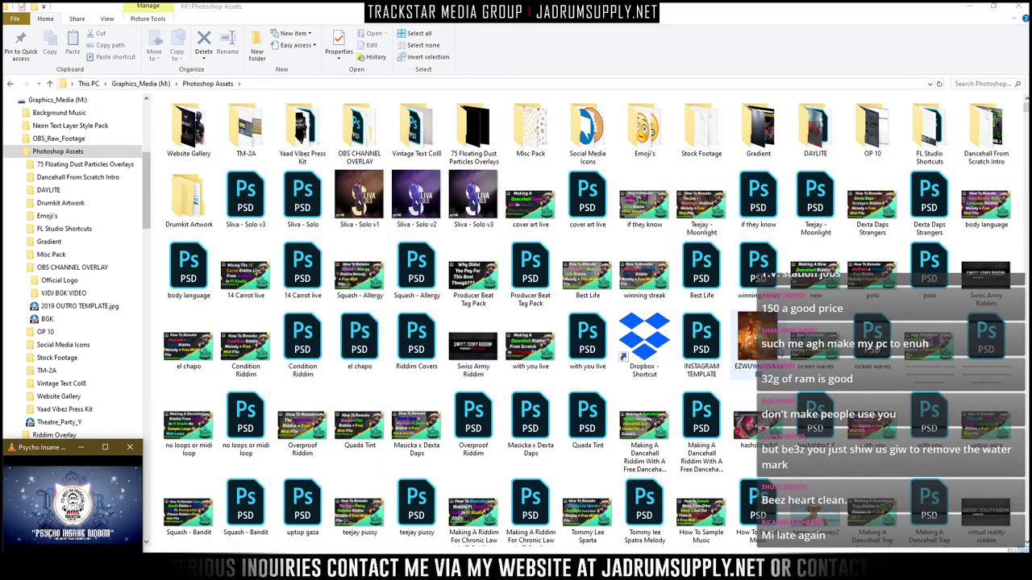
{"action": "scroll", "coordinate": [781, 352], "scroll_direction": "down", "scroll_amount": 15}
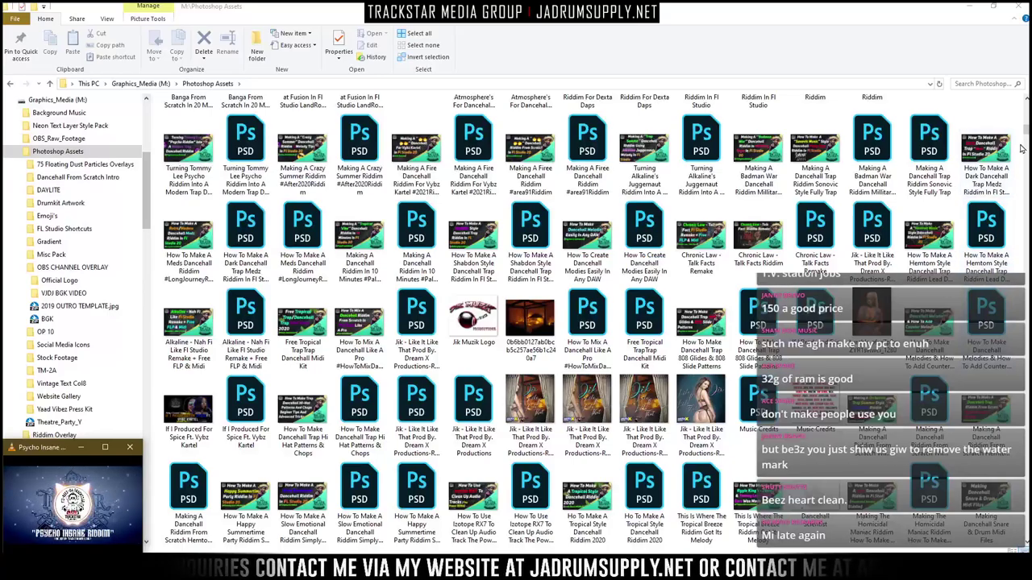
{"action": "scroll", "coordinate": [1025, 129], "scroll_direction": "down", "scroll_amount": 20}
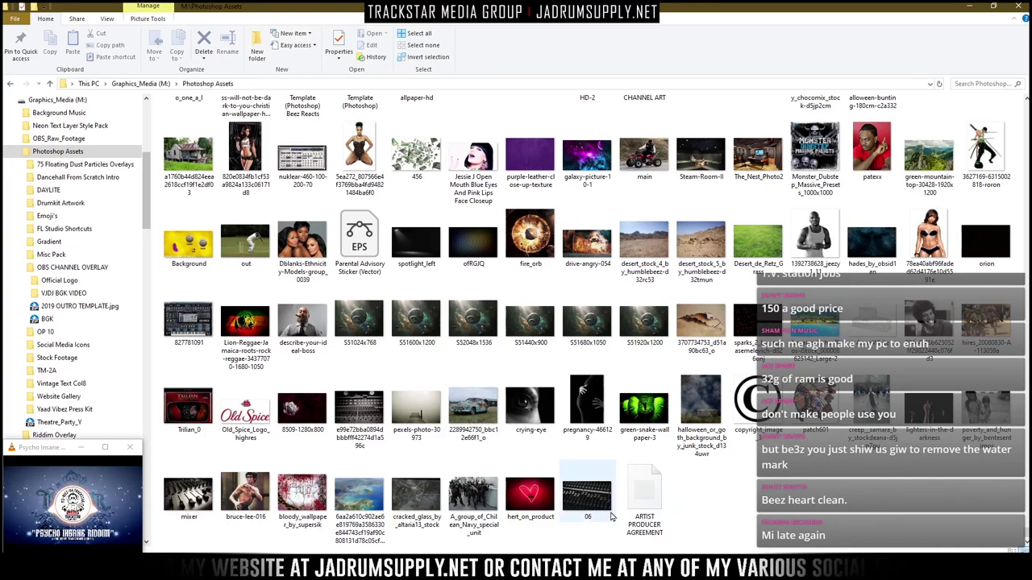
View the One Life Riddim cover image, Life.jpg, among the older files in Photoshop Assets and close it again
{"action": "scroll", "coordinate": [682, 510], "scroll_direction": "up", "scroll_amount": 3}
{"action": "scroll", "coordinate": [683, 510], "scroll_direction": "up", "scroll_amount": 3}
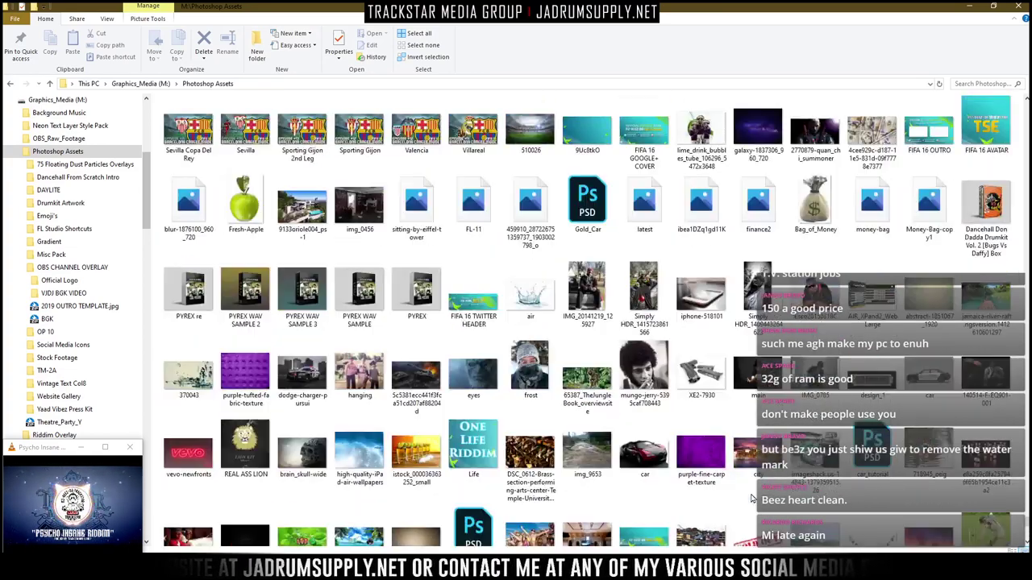
{"action": "double_click", "coordinate": [486, 452]}
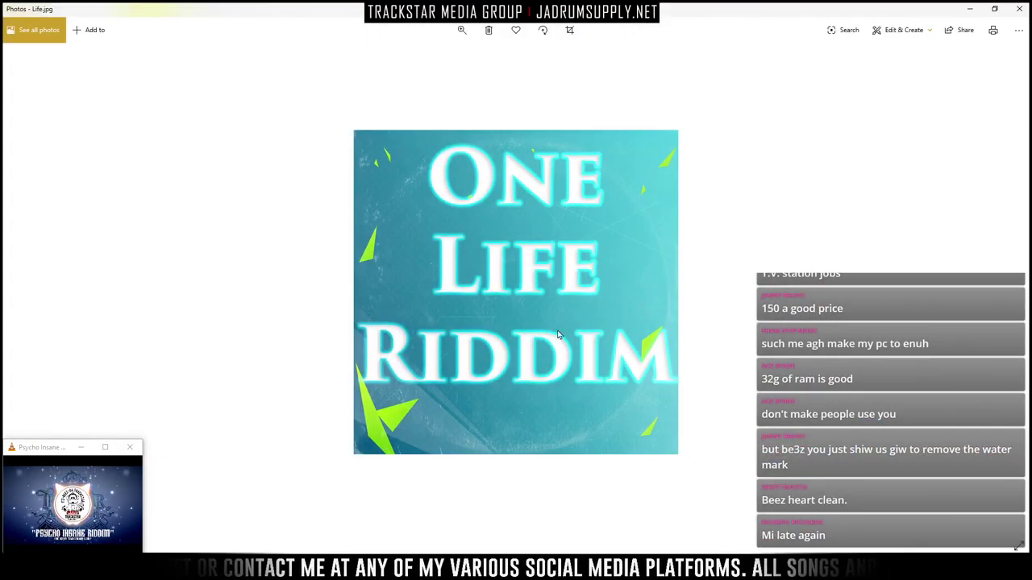
{"action": "left_click", "coordinate": [1018, 9]}
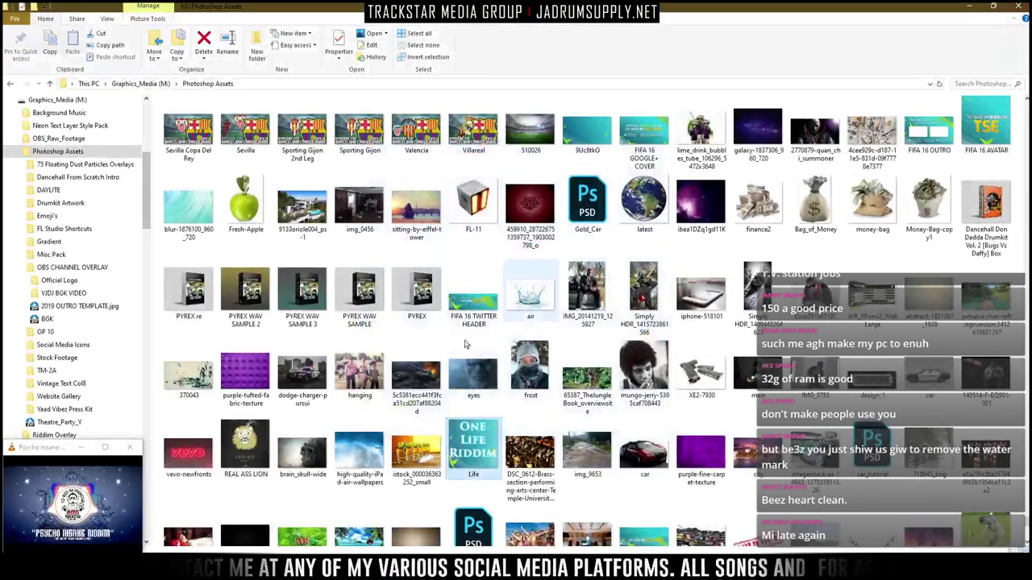
Go on to newer files, view the photo of the man sitting on a white car, and close it
{"action": "scroll", "coordinate": [701, 414], "scroll_direction": "up", "scroll_amount": 3}
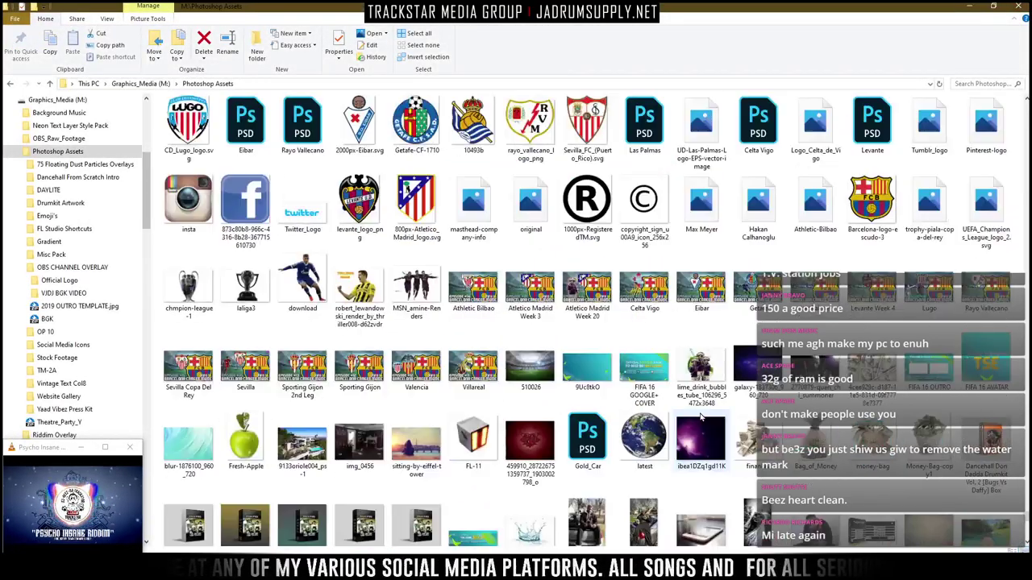
{"action": "scroll", "coordinate": [916, 411], "scroll_direction": "up", "scroll_amount": 6}
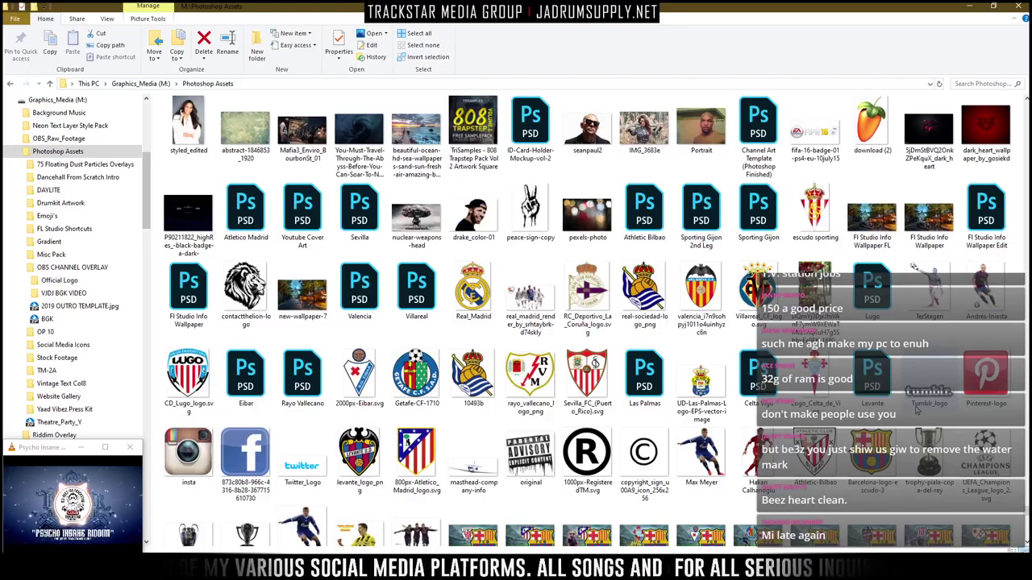
{"action": "scroll", "coordinate": [917, 411], "scroll_direction": "up", "scroll_amount": 3}
{"action": "scroll", "coordinate": [910, 412], "scroll_direction": "up", "scroll_amount": 9}
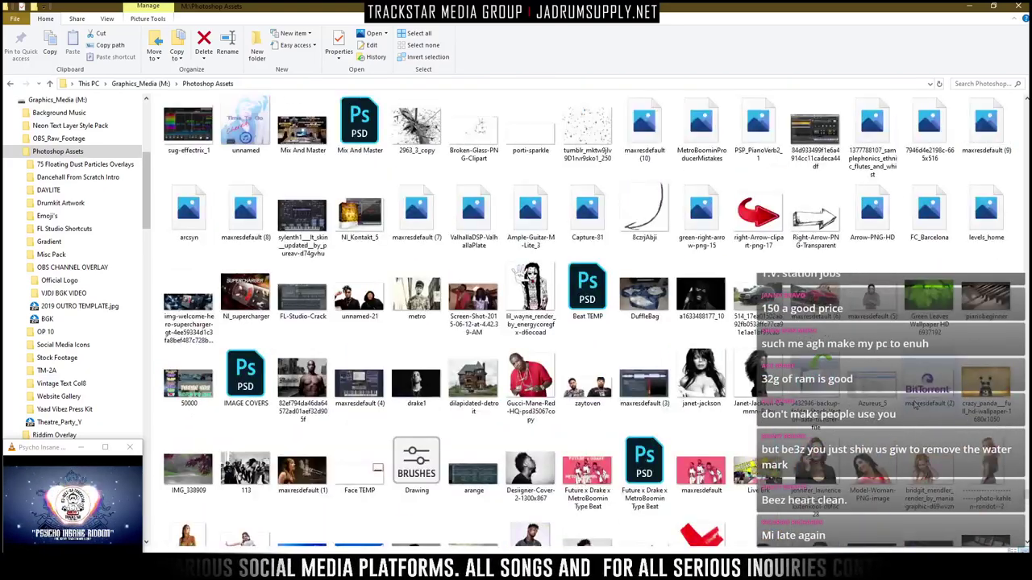
{"action": "scroll", "coordinate": [917, 405], "scroll_direction": "up", "scroll_amount": 3}
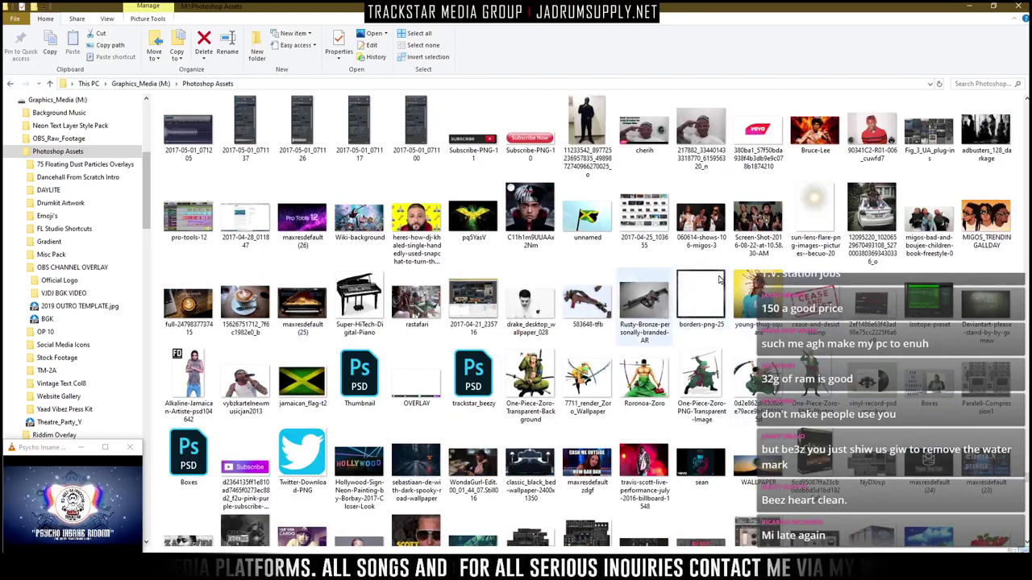
{"action": "double_click", "coordinate": [883, 208]}
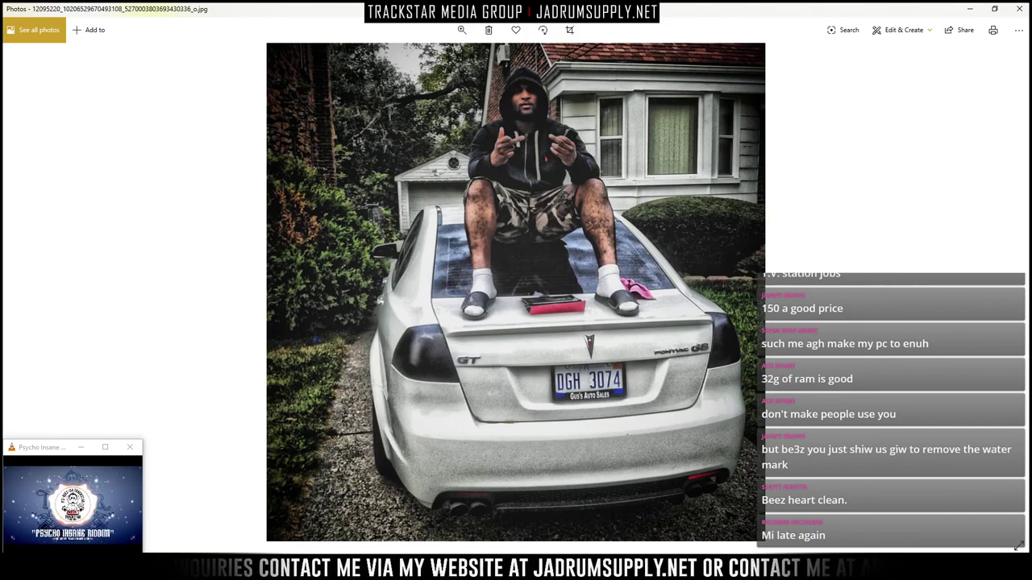
{"action": "left_click", "coordinate": [1019, 8]}
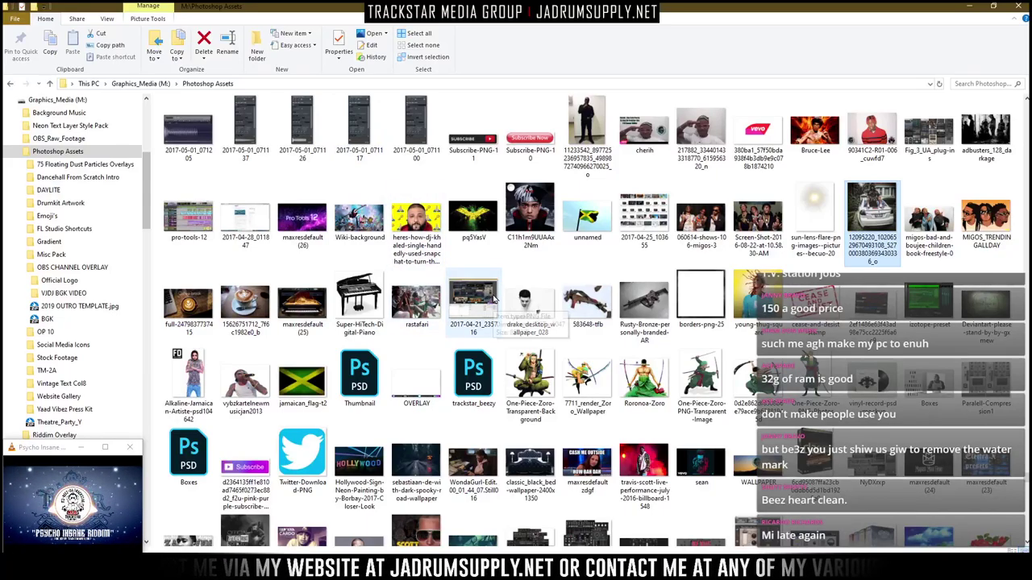
Browse towards the August 2017 files, view the Dancehall Drum and Bass thumbnail part 2.jpg, and close it
{"action": "scroll", "coordinate": [487, 293], "scroll_direction": "up", "scroll_amount": 10}
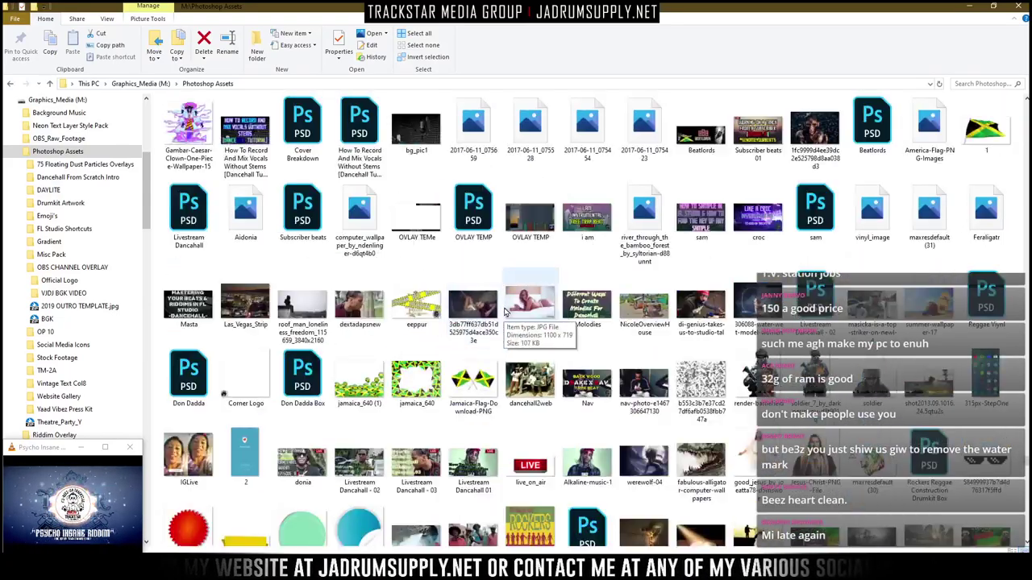
{"action": "scroll", "coordinate": [496, 298], "scroll_direction": "up", "scroll_amount": 5}
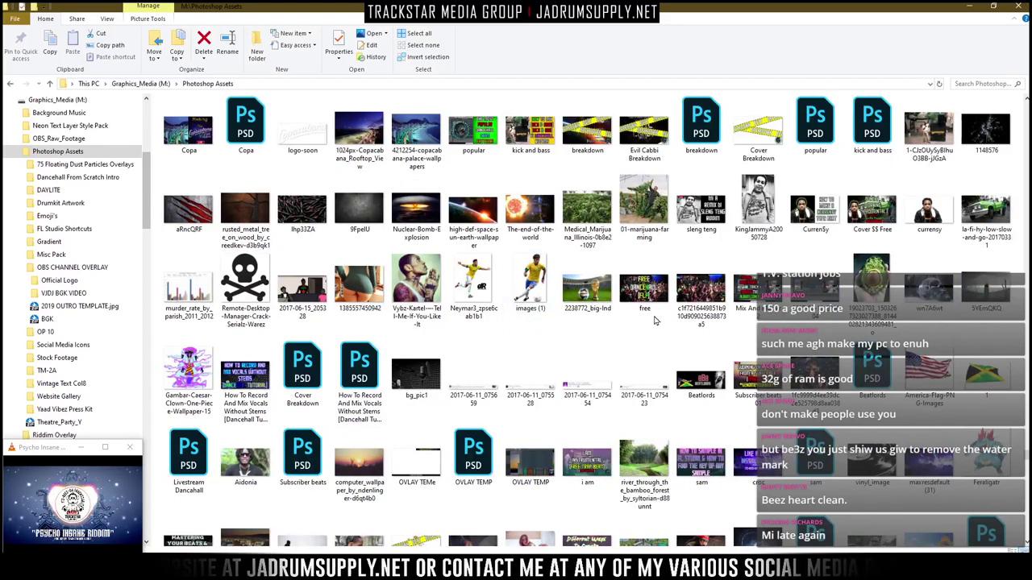
{"action": "scroll", "coordinate": [655, 321], "scroll_direction": "up", "scroll_amount": 5}
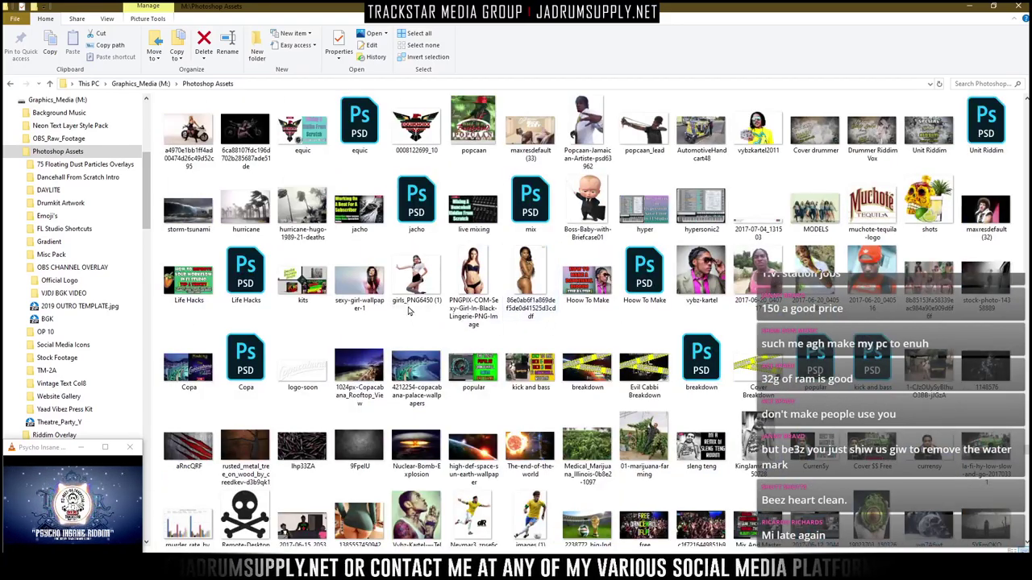
{"action": "scroll", "coordinate": [509, 291], "scroll_direction": "up", "scroll_amount": 5}
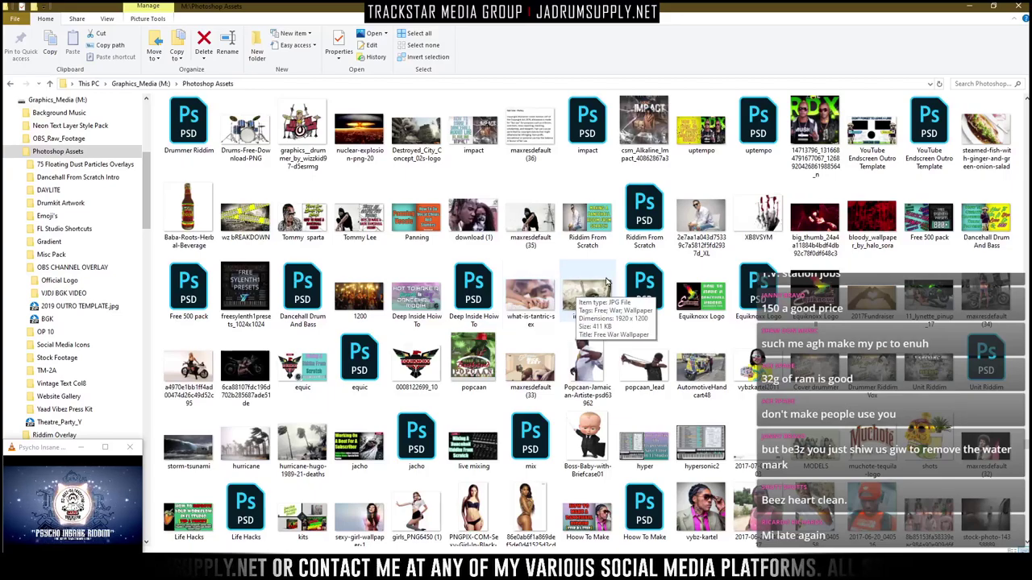
{"action": "scroll", "coordinate": [657, 279], "scroll_direction": "up", "scroll_amount": 5}
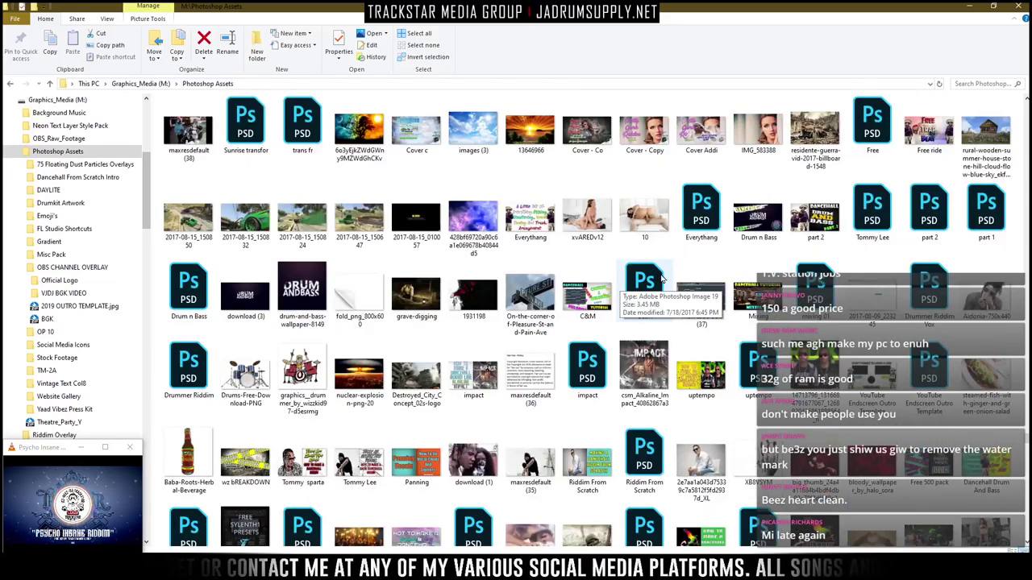
{"action": "scroll", "coordinate": [661, 279], "scroll_direction": "up", "scroll_amount": 2}
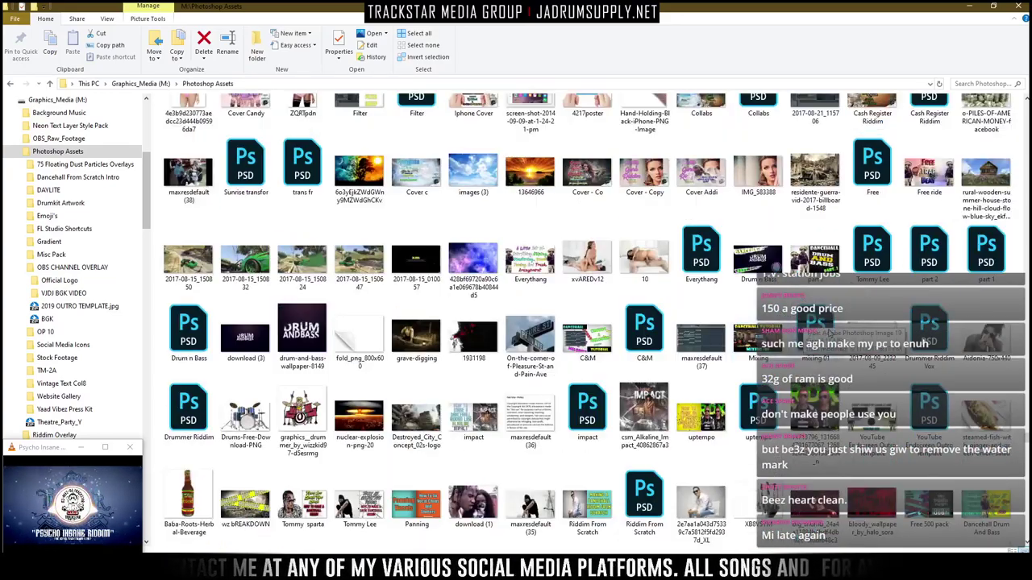
{"action": "double_click", "coordinate": [814, 266]}
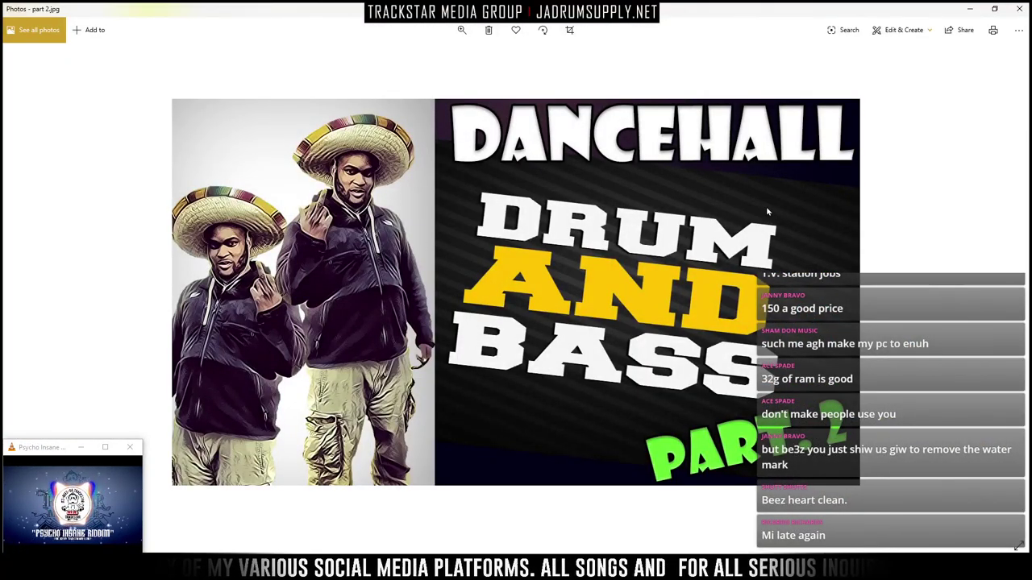
{"action": "left_click", "coordinate": [1019, 8]}
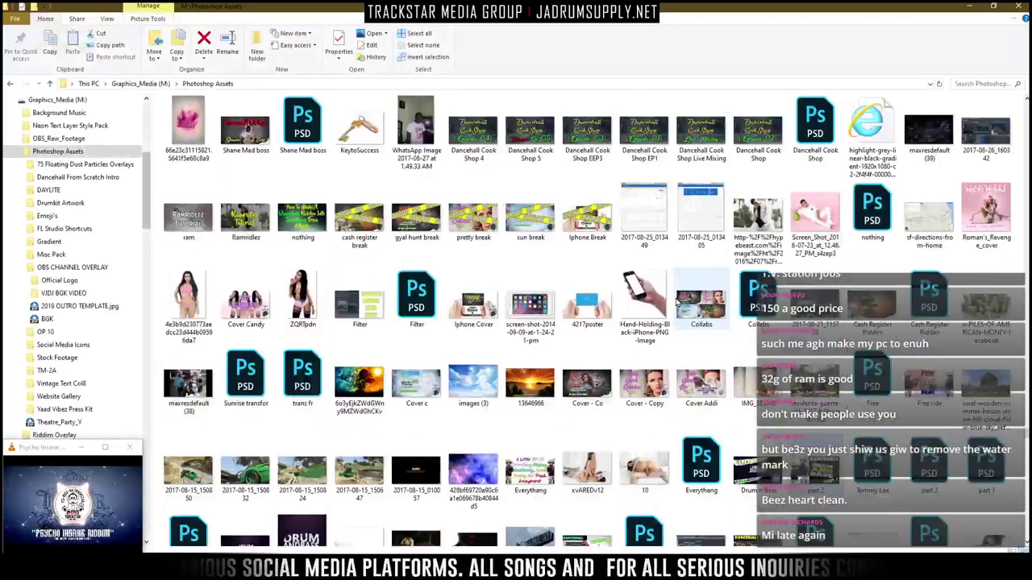
Find the Rusty Blade Riddim cover, rust.jpg, among the late 2017 files, view it and close it
{"action": "scroll", "coordinate": [677, 300], "scroll_direction": "down", "scroll_amount": 10}
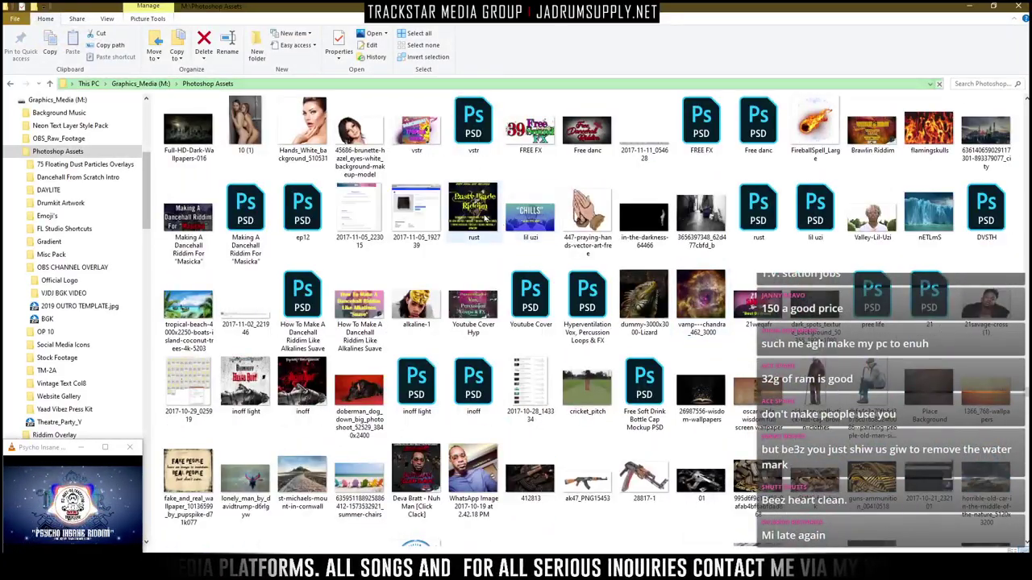
{"action": "double_click", "coordinate": [484, 218]}
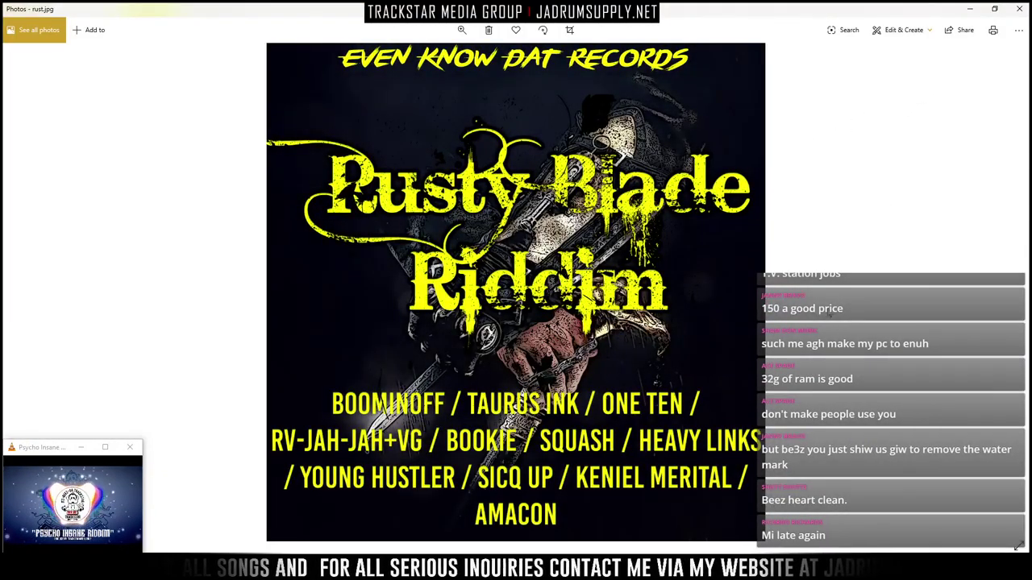
{"action": "left_click", "coordinate": [1019, 9]}
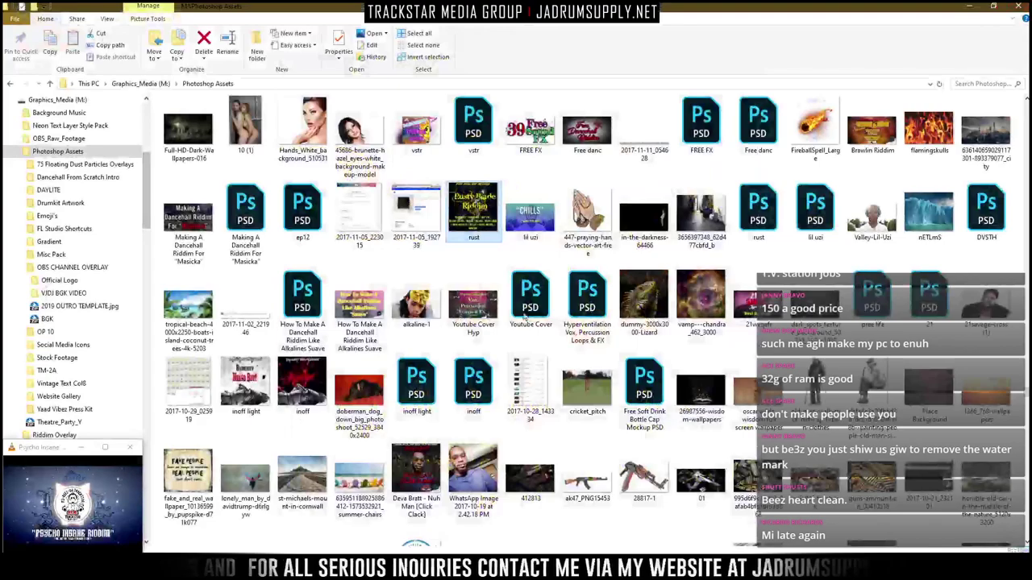
Browse the 2018 files for the Summer Time Love.jpg cover, view it at full size and close it
{"action": "scroll", "coordinate": [407, 403], "scroll_direction": "down", "scroll_amount": 15}
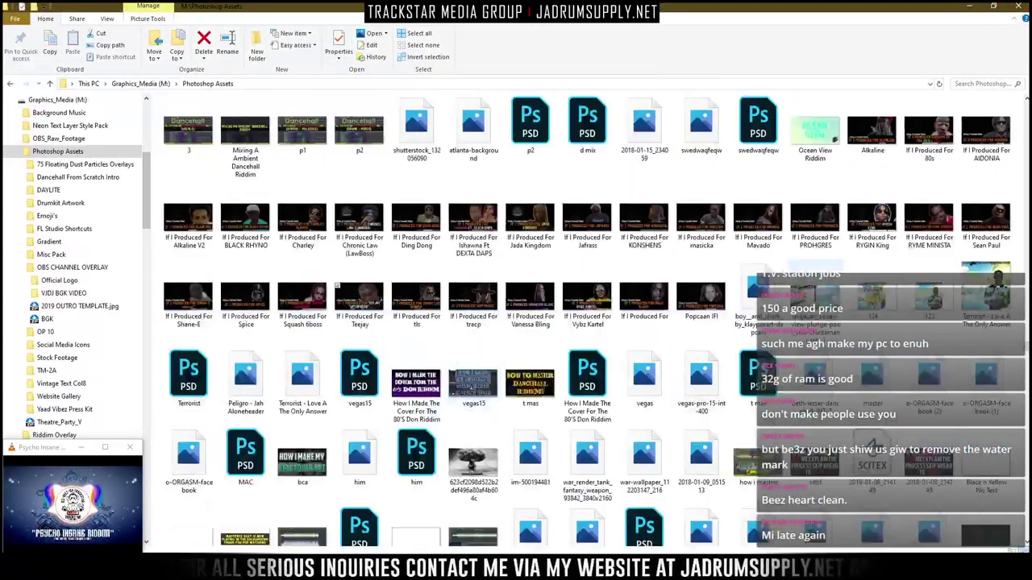
{"action": "scroll", "coordinate": [225, 307], "scroll_direction": "down", "scroll_amount": 10}
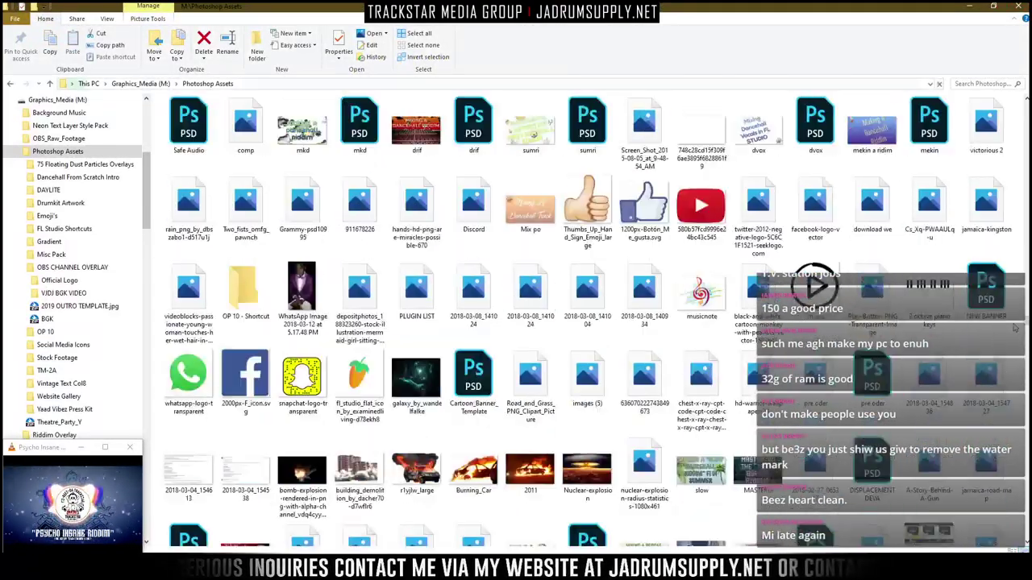
{"action": "scroll", "coordinate": [225, 308], "scroll_direction": "down", "scroll_amount": 10}
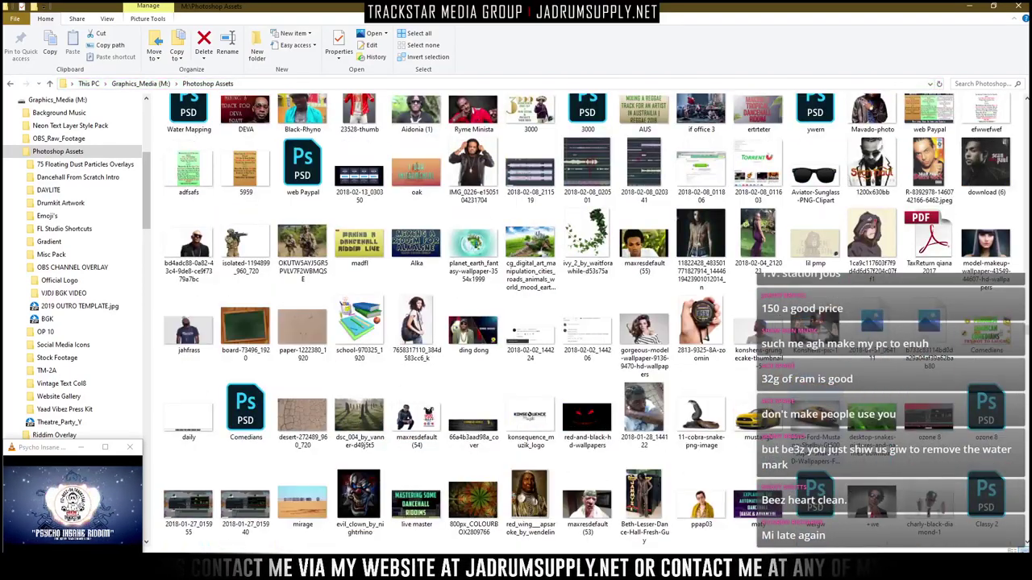
{"action": "scroll", "coordinate": [584, 323], "scroll_direction": "down", "scroll_amount": 10}
{"action": "scroll", "coordinate": [532, 197], "scroll_direction": "down", "scroll_amount": 10}
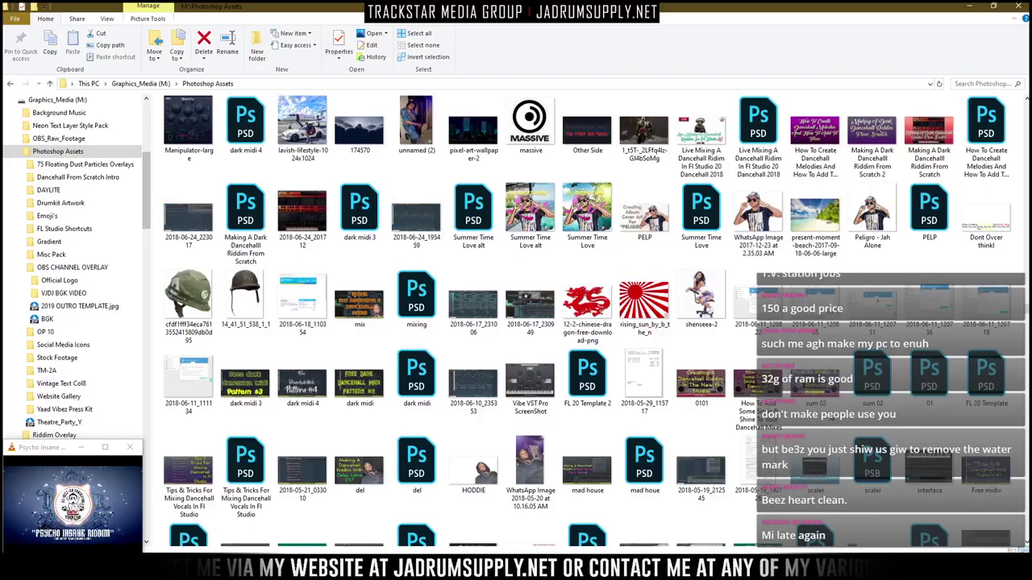
{"action": "double_click", "coordinate": [586, 201]}
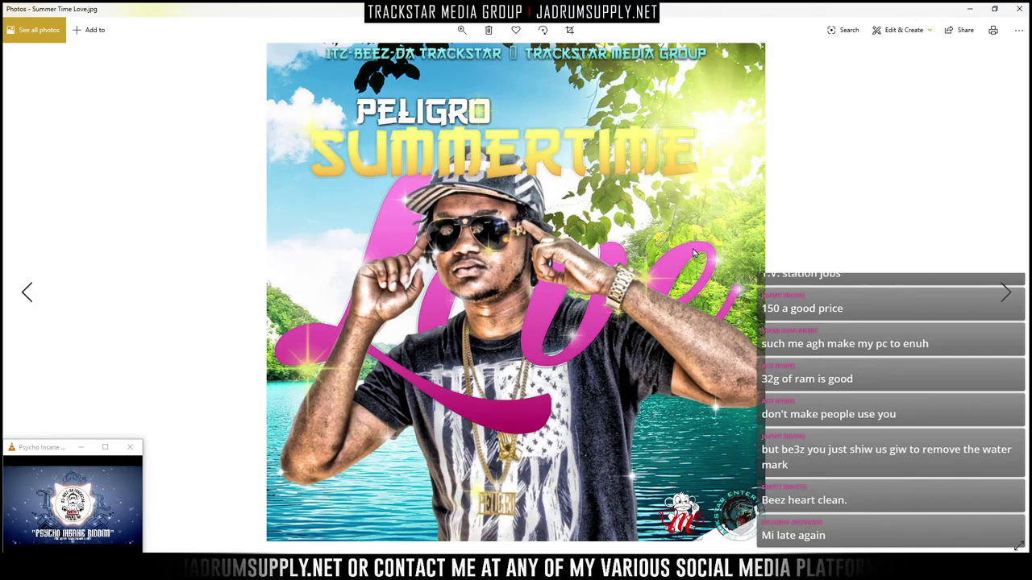
{"action": "left_click", "coordinate": [1021, 9]}
Look through the August 2018 artwork, view the Nuh Man [Click Clack] image deva 3.jpg, and close it
{"action": "scroll", "coordinate": [625, 331], "scroll_direction": "up", "scroll_amount": 5}
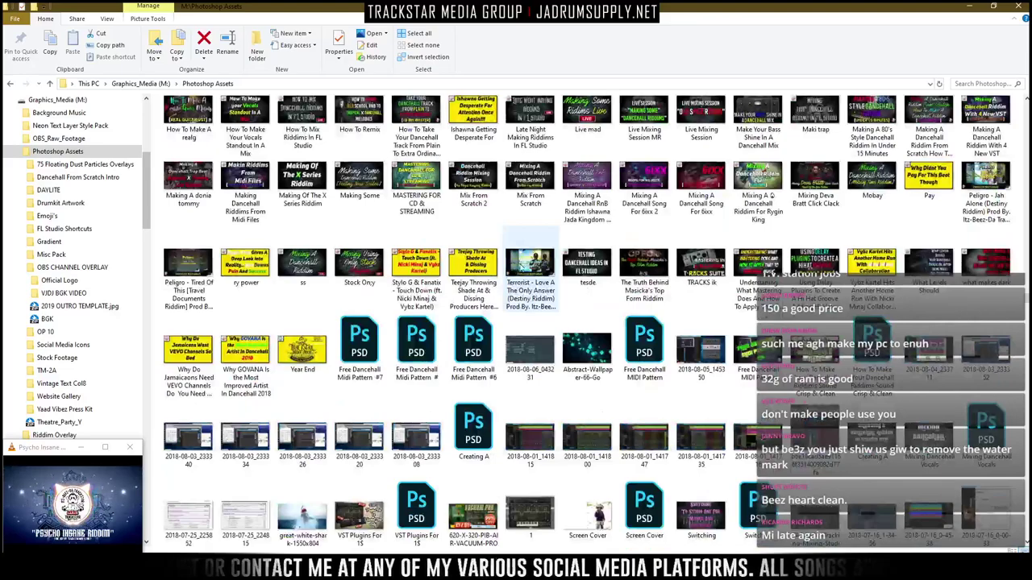
{"action": "scroll", "coordinate": [835, 430], "scroll_direction": "up", "scroll_amount": 10}
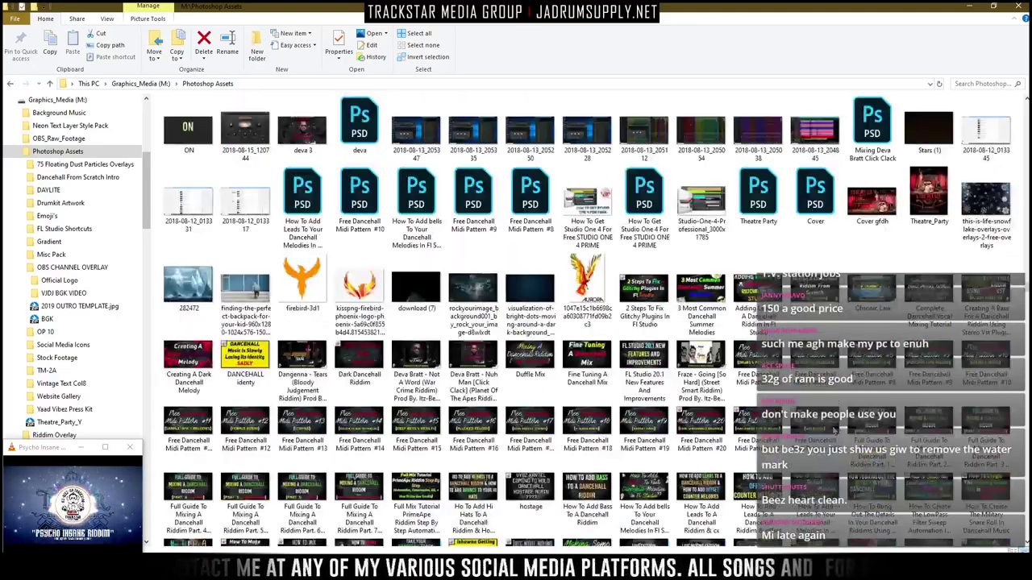
{"action": "scroll", "coordinate": [645, 368], "scroll_direction": "up", "scroll_amount": 3}
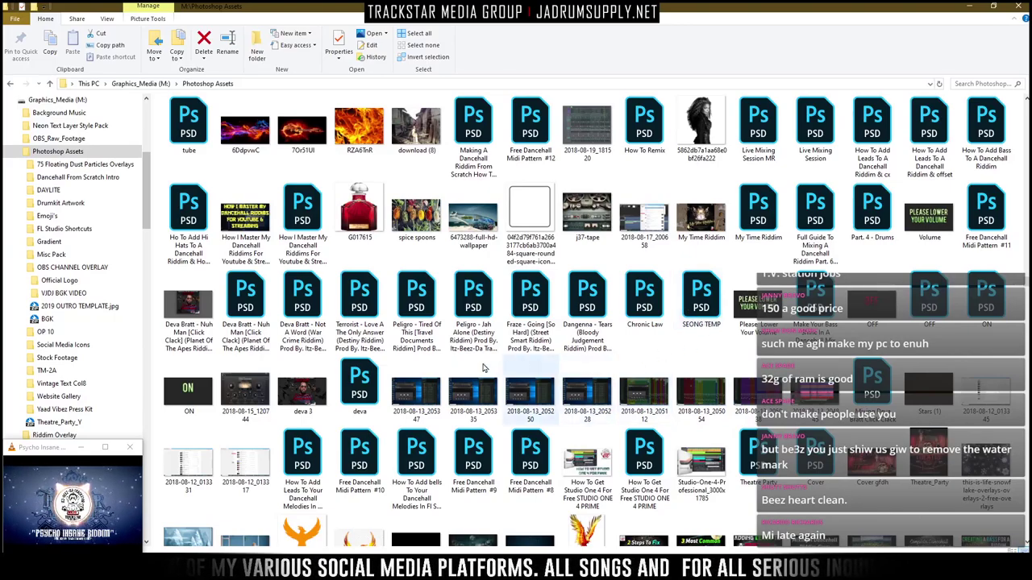
{"action": "scroll", "coordinate": [466, 366], "scroll_direction": "up", "scroll_amount": 3}
{"action": "scroll", "coordinate": [424, 412], "scroll_direction": "down", "scroll_amount": 5}
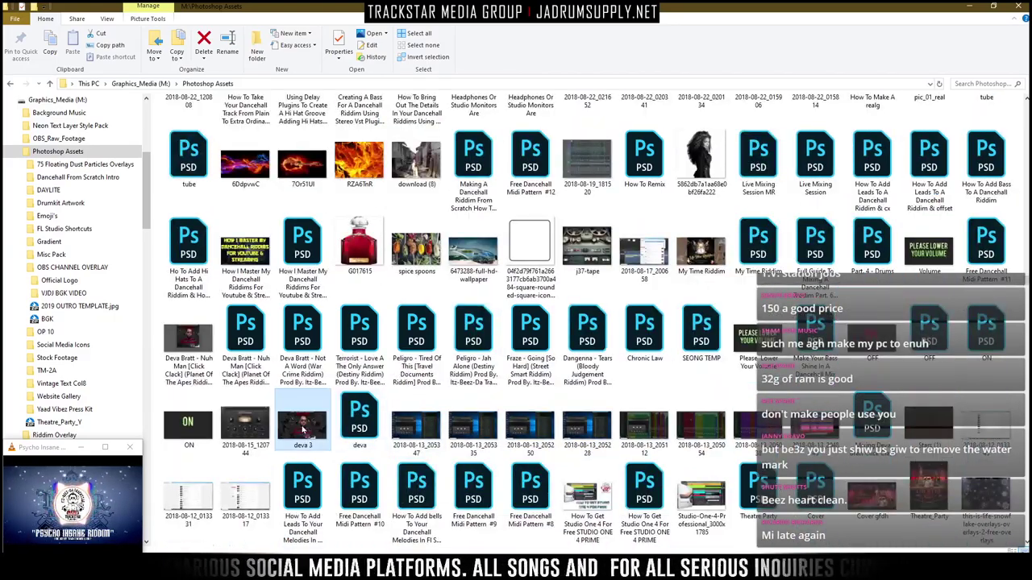
{"action": "double_click", "coordinate": [306, 423]}
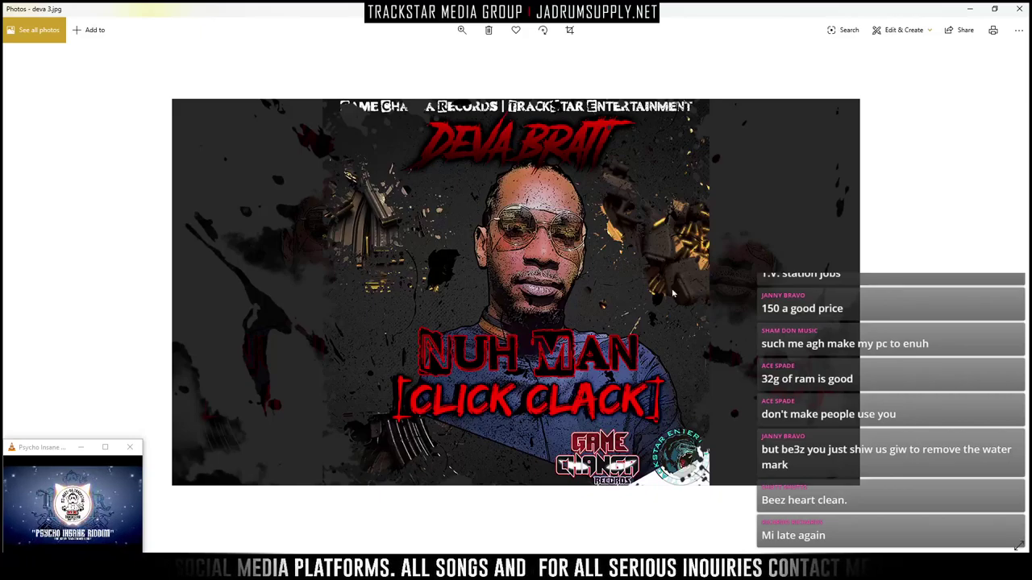
{"action": "left_click", "coordinate": [1018, 9]}
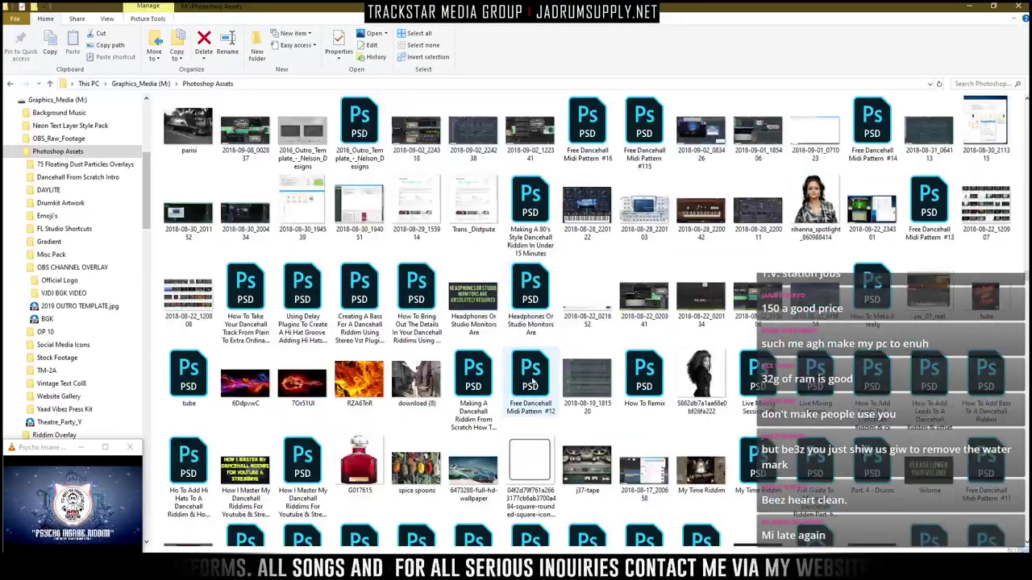
Browse to the October 2018 files and open the Bang Metal - Burn 2.jpg cover for viewing
{"action": "scroll", "coordinate": [580, 378], "scroll_direction": "up", "scroll_amount": 3}
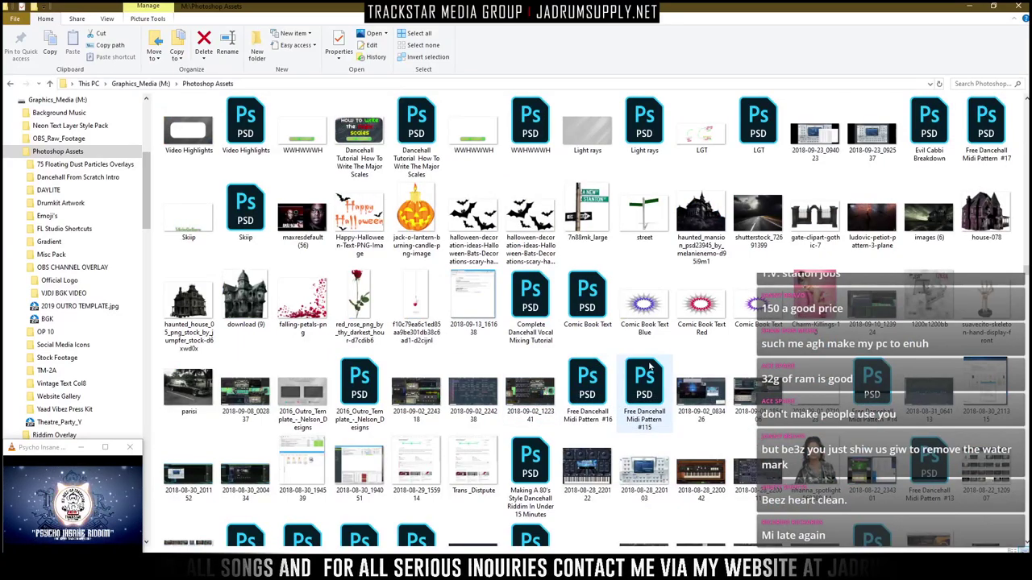
{"action": "scroll", "coordinate": [660, 367], "scroll_direction": "up", "scroll_amount": 3}
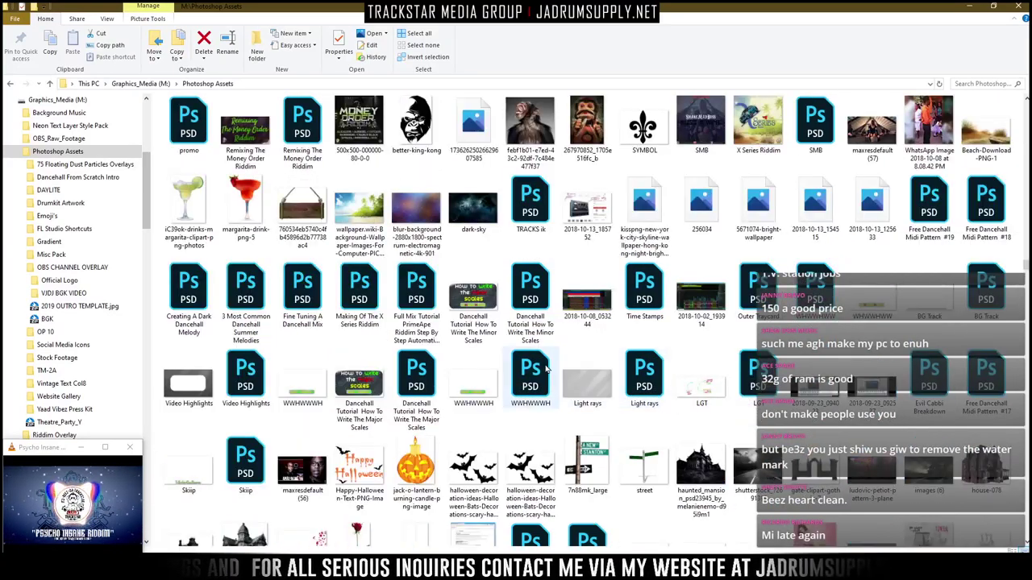
{"action": "scroll", "coordinate": [695, 350], "scroll_direction": "up", "scroll_amount": 6}
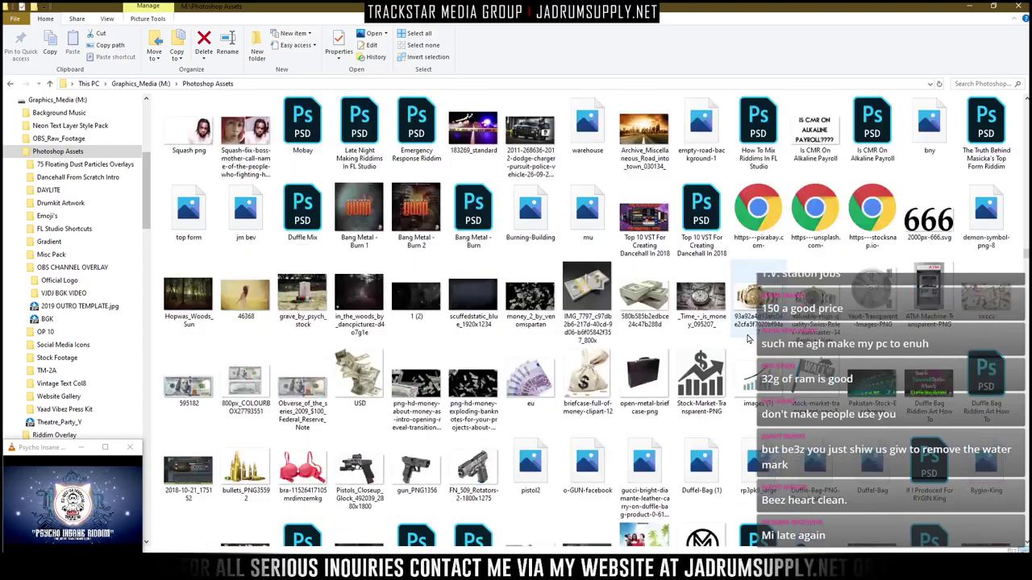
{"action": "double_click", "coordinate": [403, 211]}
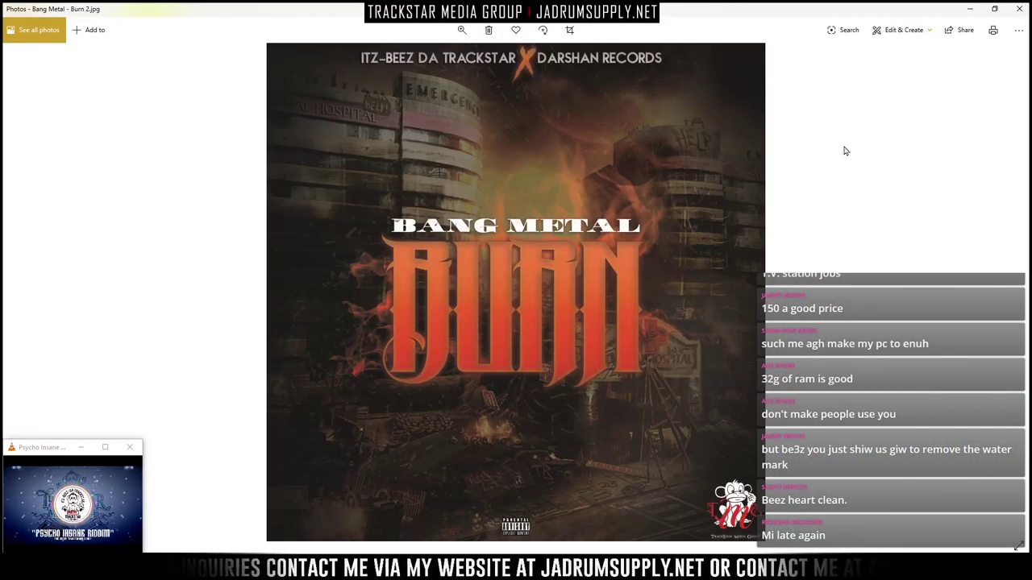
Close the Burn 2 cover, browse to the early 2019 files, and view the Mr Chumps - Money Tree.jpg cover
{"action": "left_click", "coordinate": [1021, 12]}
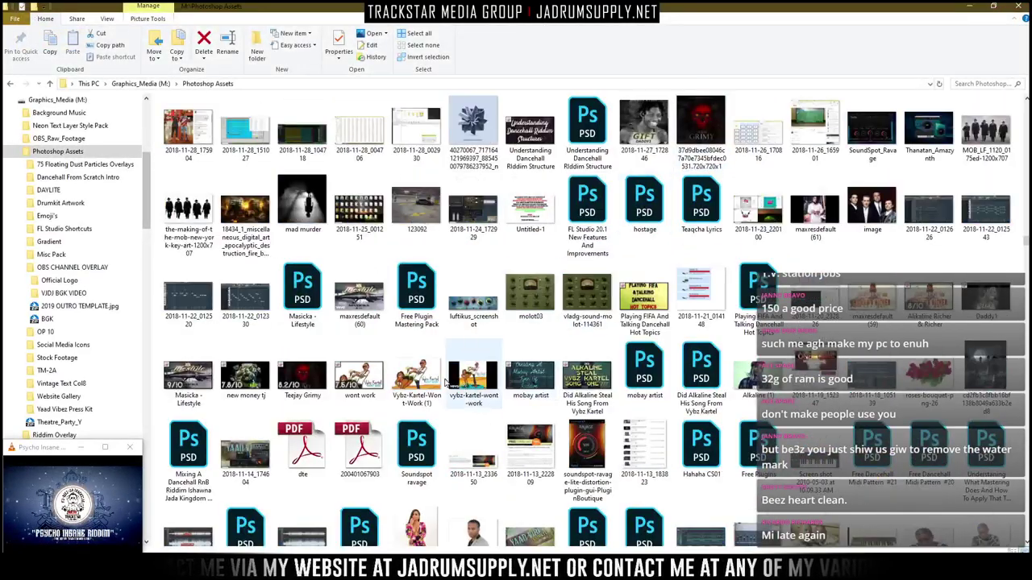
{"action": "scroll", "coordinate": [476, 355], "scroll_direction": "up", "scroll_amount": 5}
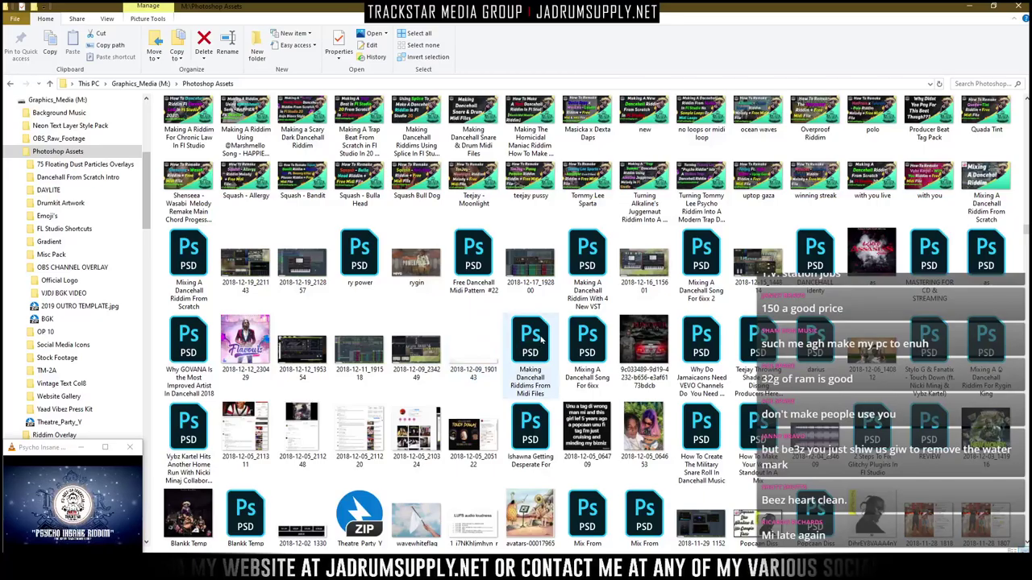
{"action": "scroll", "coordinate": [428, 342], "scroll_direction": "up", "scroll_amount": 5}
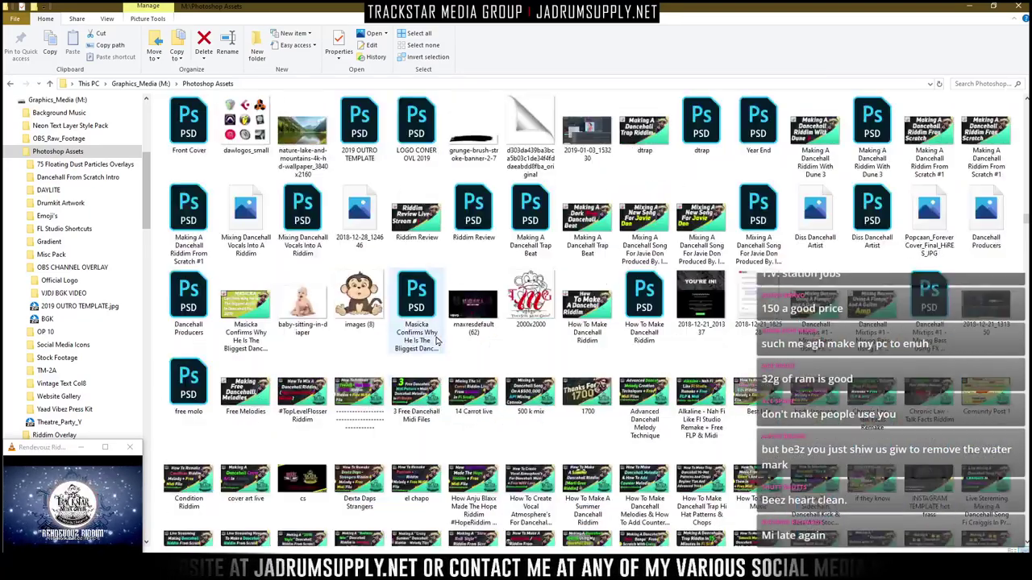
{"action": "scroll", "coordinate": [437, 342], "scroll_direction": "up", "scroll_amount": 6}
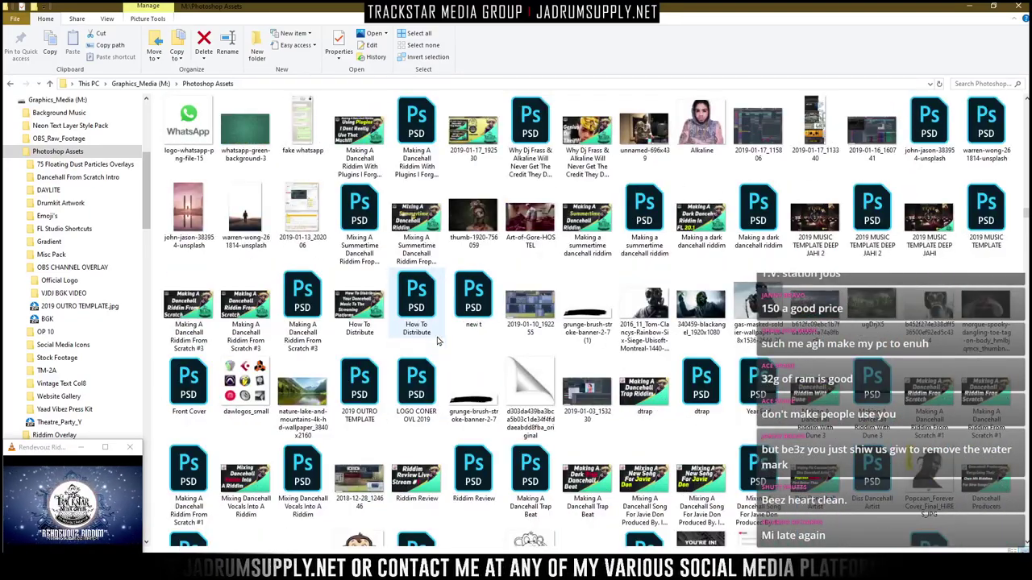
{"action": "scroll", "coordinate": [438, 342], "scroll_direction": "up", "scroll_amount": 6}
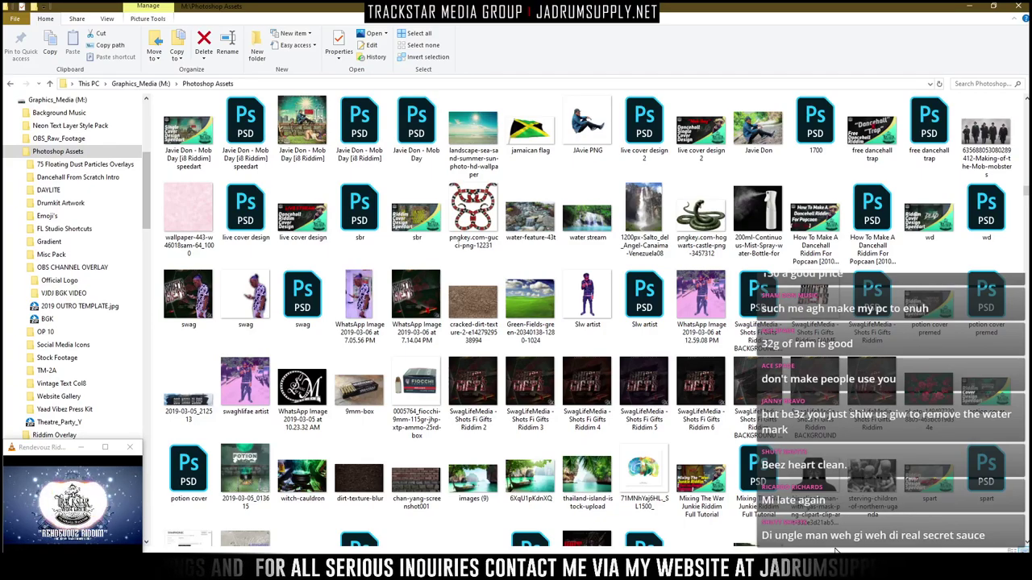
{"action": "scroll", "coordinate": [613, 476], "scroll_direction": "down", "scroll_amount": 3}
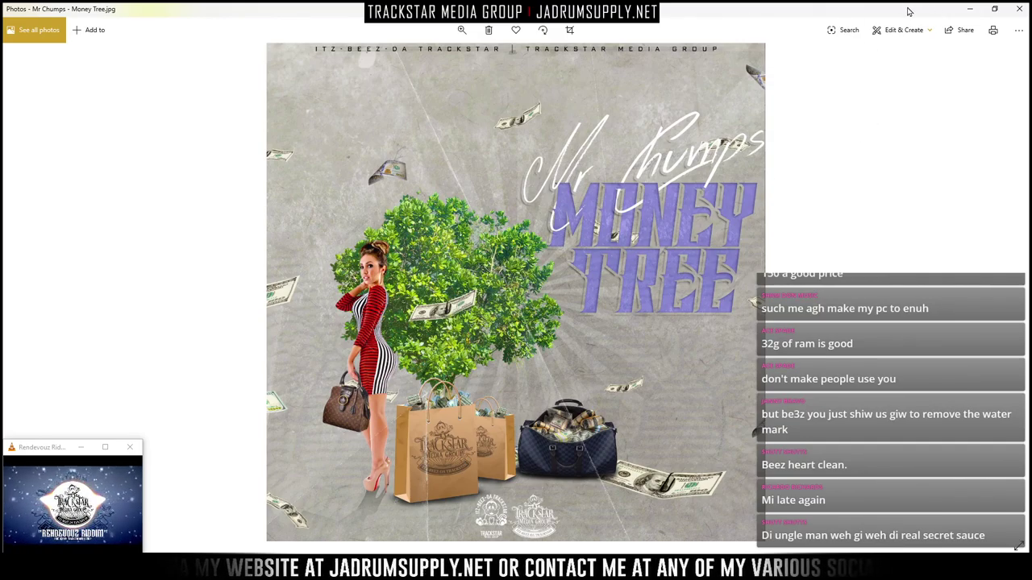
{"action": "left_click_drag", "start_coordinate": [878, 7], "coordinate": [637, 158]}
Search the Photoshop Assets folder for "mr" and open the Mr Chumps - Money Tree PSD in Photoshop
{"action": "left_click", "coordinate": [970, 83]}
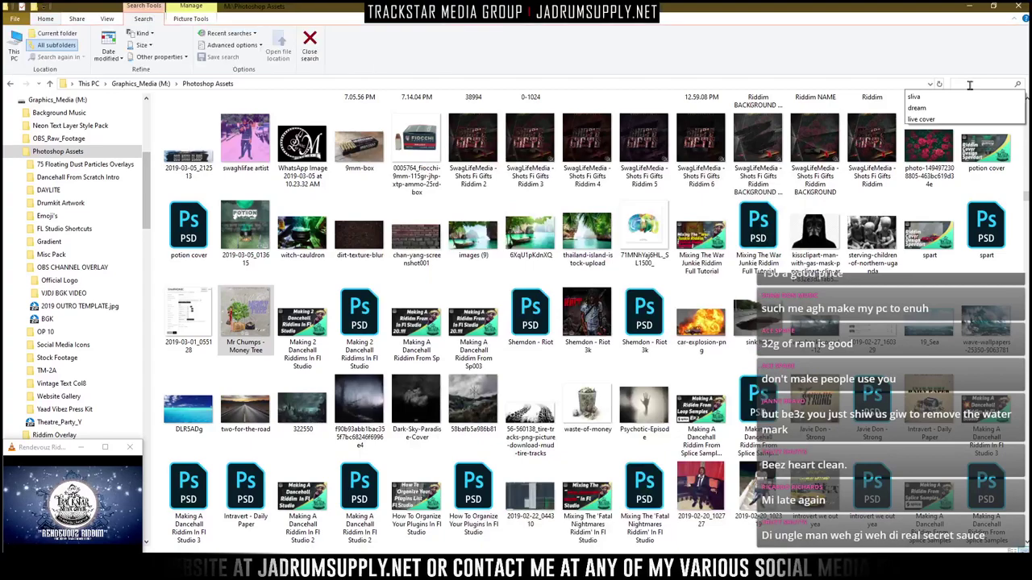
{"action": "type", "text": "mr"}
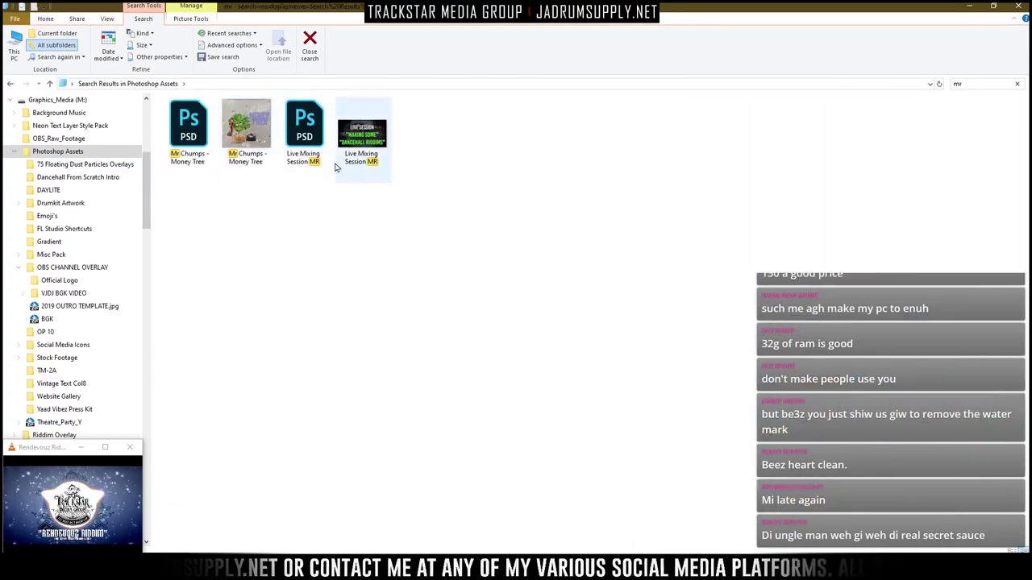
{"action": "left_click", "coordinate": [205, 153]}
{"action": "double_click", "coordinate": [208, 153]}
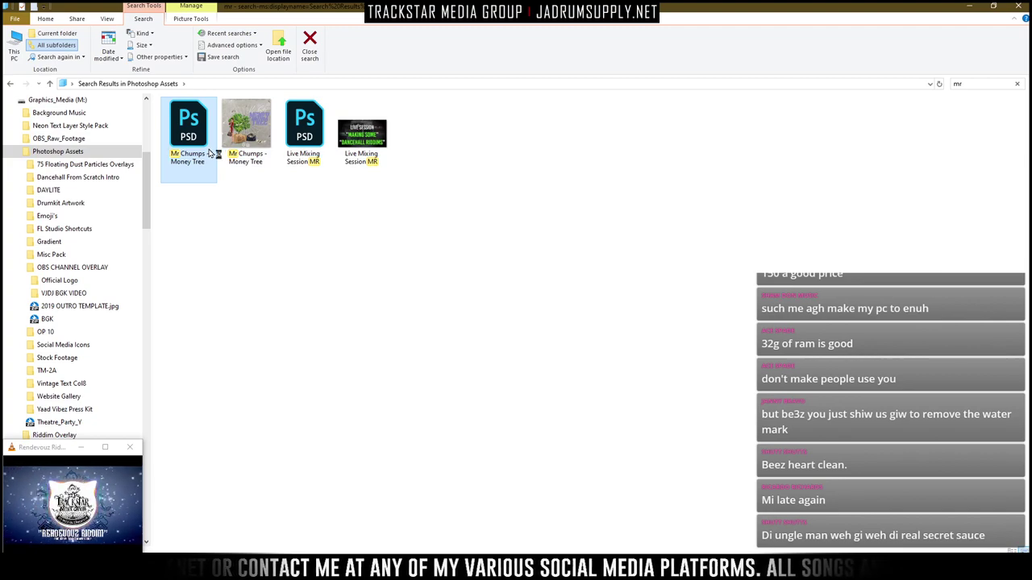
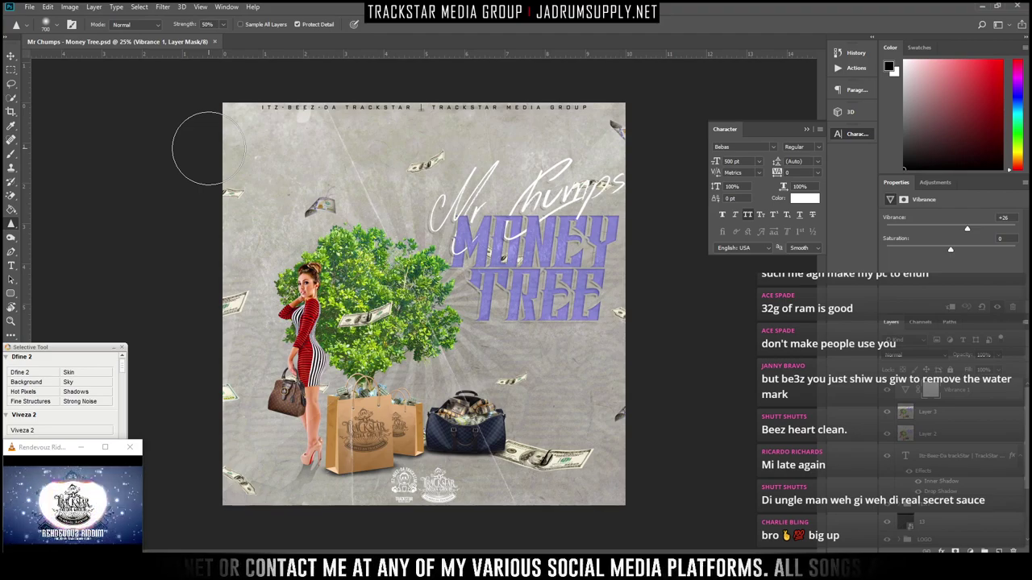
Hide every layer of the Money Tree document except the BACKGROUND group
{"action": "scroll", "coordinate": [960, 426], "scroll_direction": "down", "scroll_amount": 3}
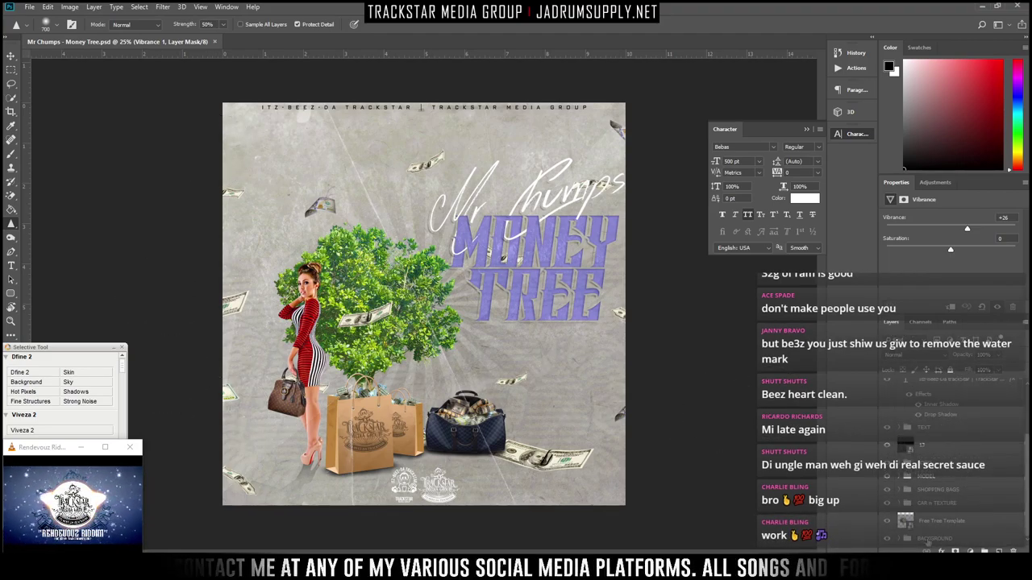
{"action": "right_click", "coordinate": [887, 542]}
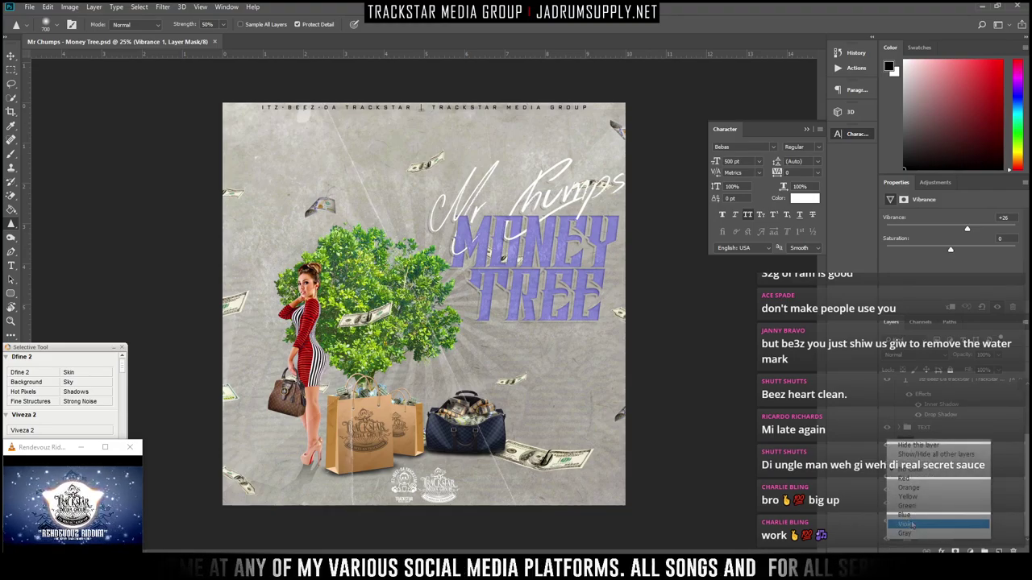
{"action": "left_click", "coordinate": [923, 455]}
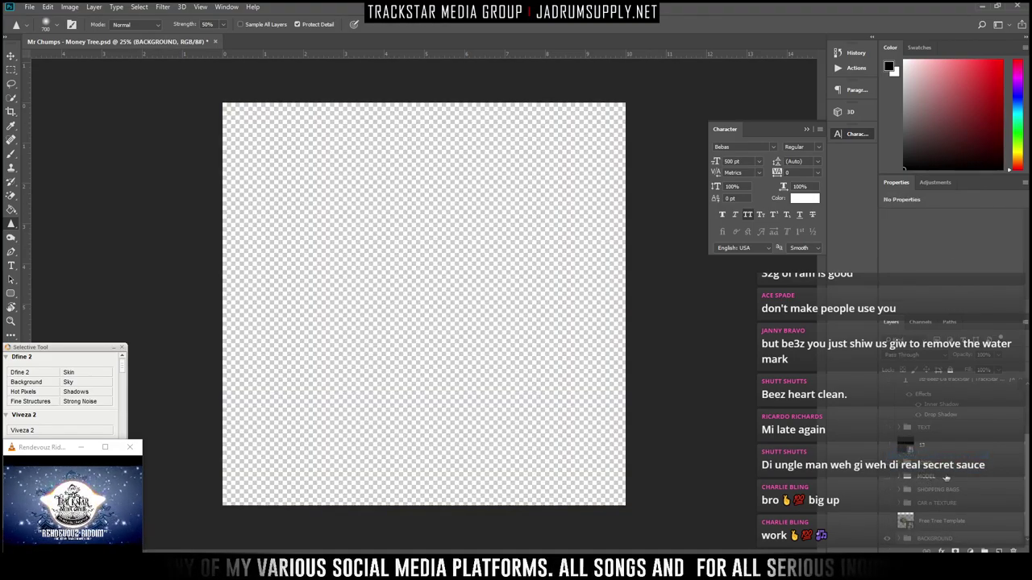
Expand the BACKGROUND, car and texture, and SHOPPING BAGS groups to expose their individual layers
{"action": "left_click", "coordinate": [901, 538]}
{"action": "left_click", "coordinate": [900, 503]}
{"action": "left_click", "coordinate": [899, 489]}
{"action": "scroll", "coordinate": [902, 475], "scroll_direction": "up", "scroll_amount": 4}
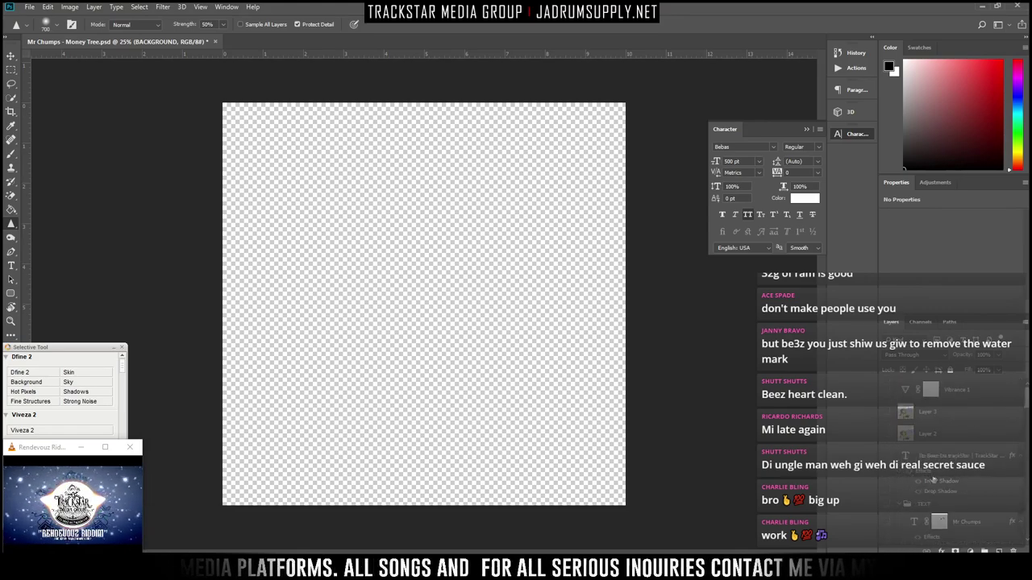
{"action": "scroll", "coordinate": [903, 505], "scroll_direction": "down", "scroll_amount": 5}
Enlarge the layer list by shrinking the Color area and closing the Properties and Adjustments panels
{"action": "left_click_drag", "start_coordinate": [977, 315], "coordinate": [976, 250]}
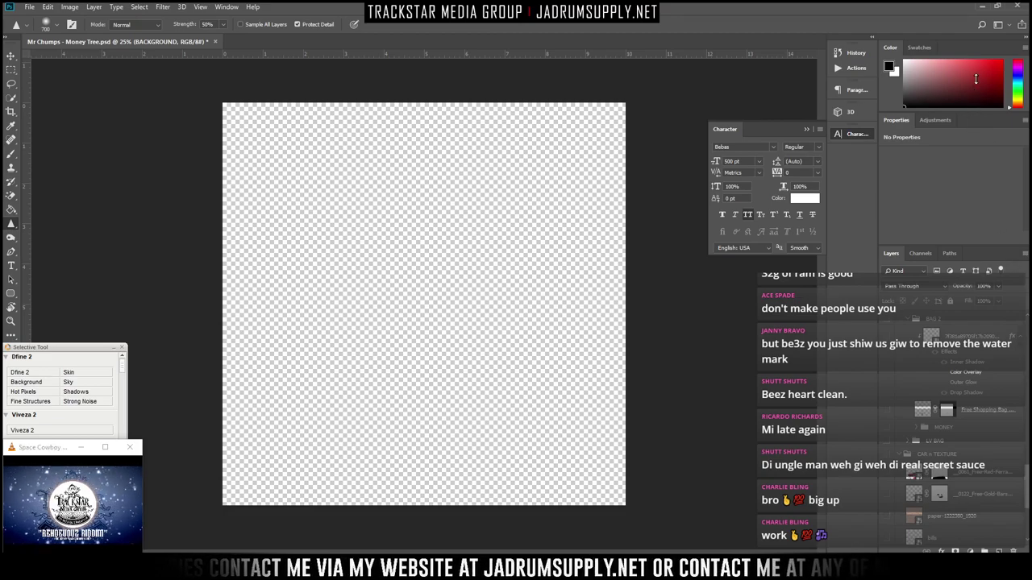
{"action": "left_click", "coordinate": [937, 121]}
{"action": "left_click", "coordinate": [895, 120]}
{"action": "right_click", "coordinate": [967, 127]}
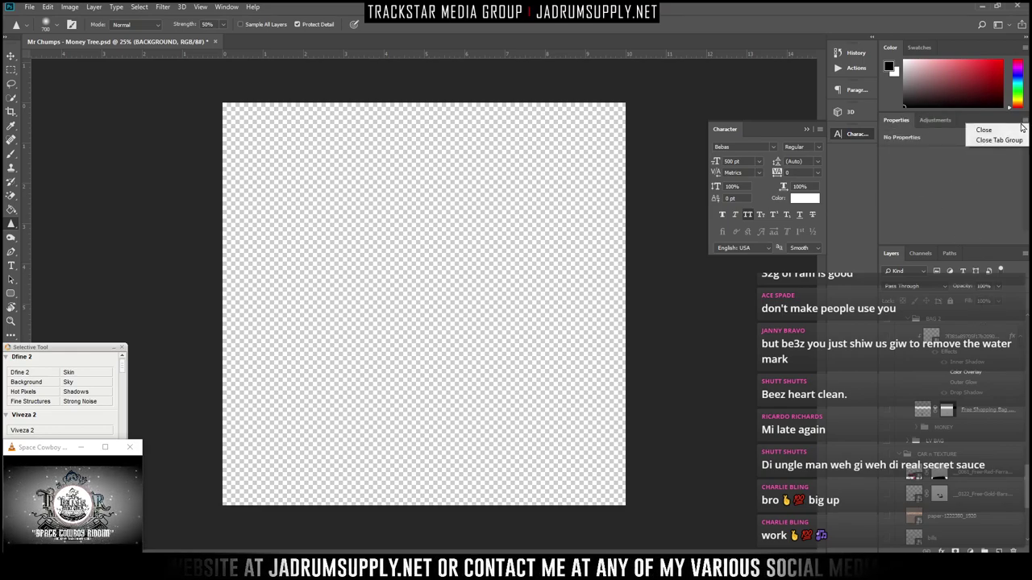
{"action": "left_click", "coordinate": [985, 130]}
{"action": "left_click", "coordinate": [1025, 120]}
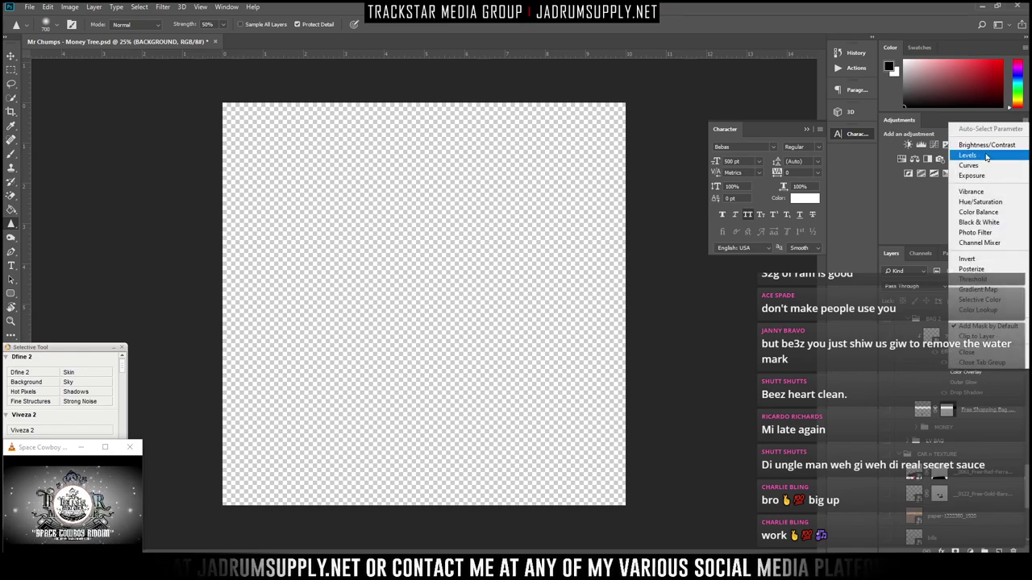
{"action": "left_click", "coordinate": [944, 121]}
{"action": "left_click", "coordinate": [1025, 123]}
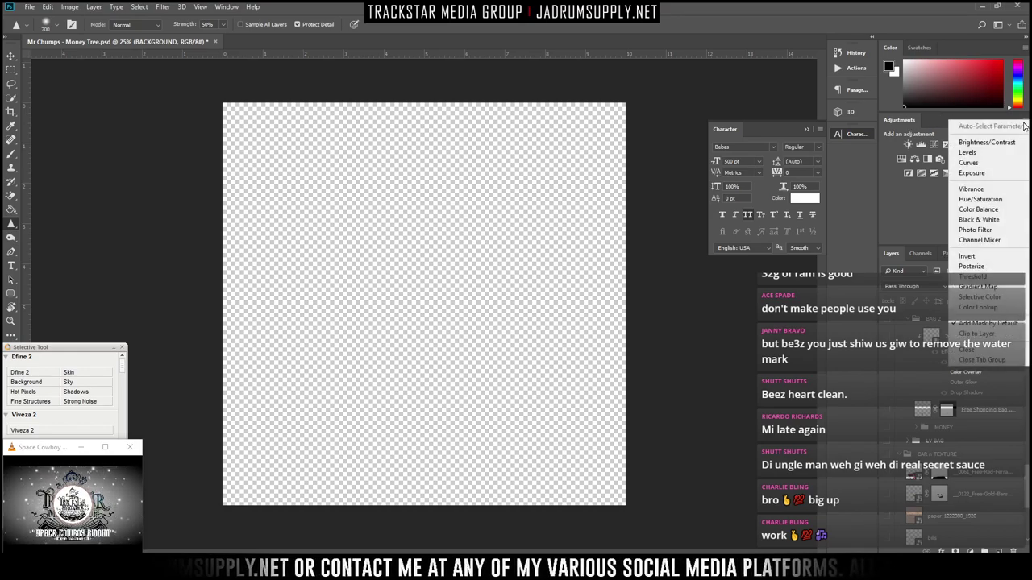
{"action": "left_click", "coordinate": [967, 351]}
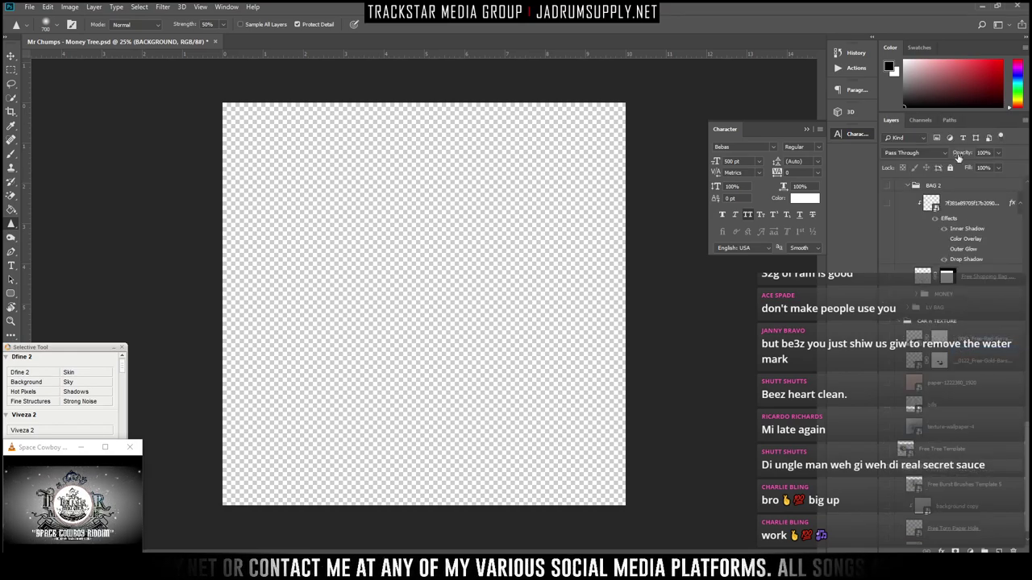
Show the background and torn paper layers in the BACKGROUND group, and hide all layers except the group again
{"action": "left_click", "coordinate": [887, 535]}
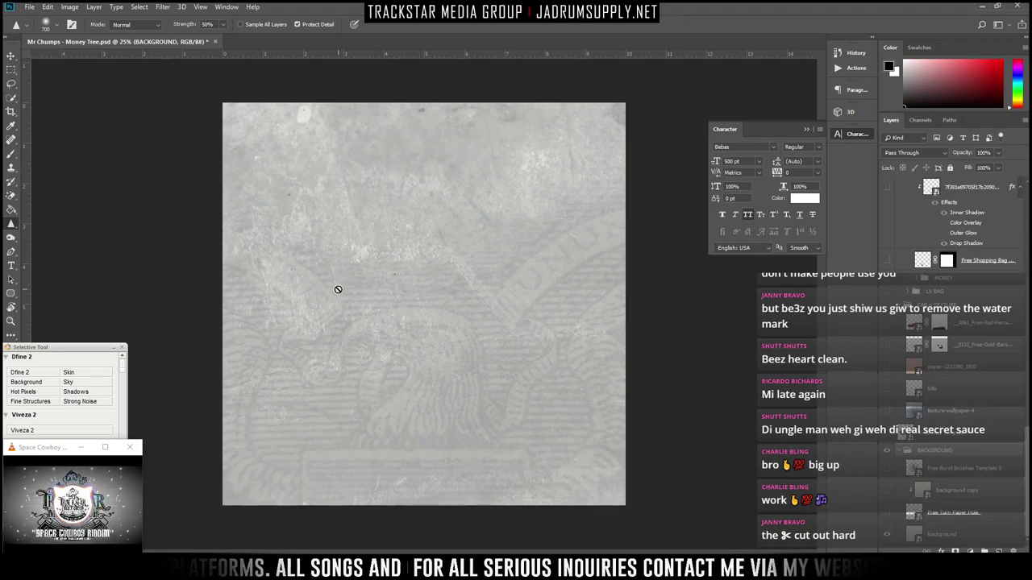
{"action": "left_click", "coordinate": [886, 512]}
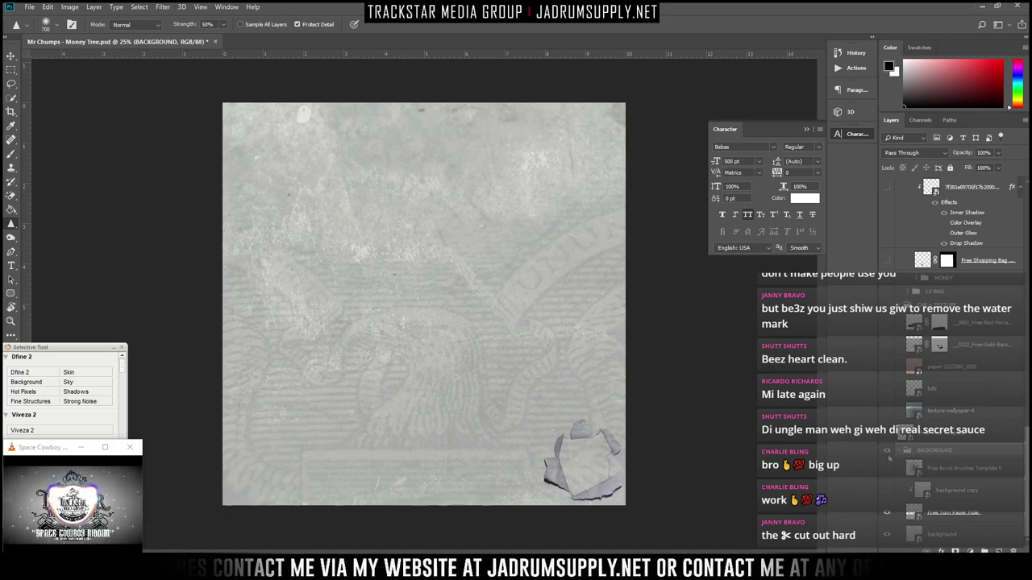
{"action": "right_click", "coordinate": [887, 456]}
{"action": "left_click", "coordinate": [921, 471]}
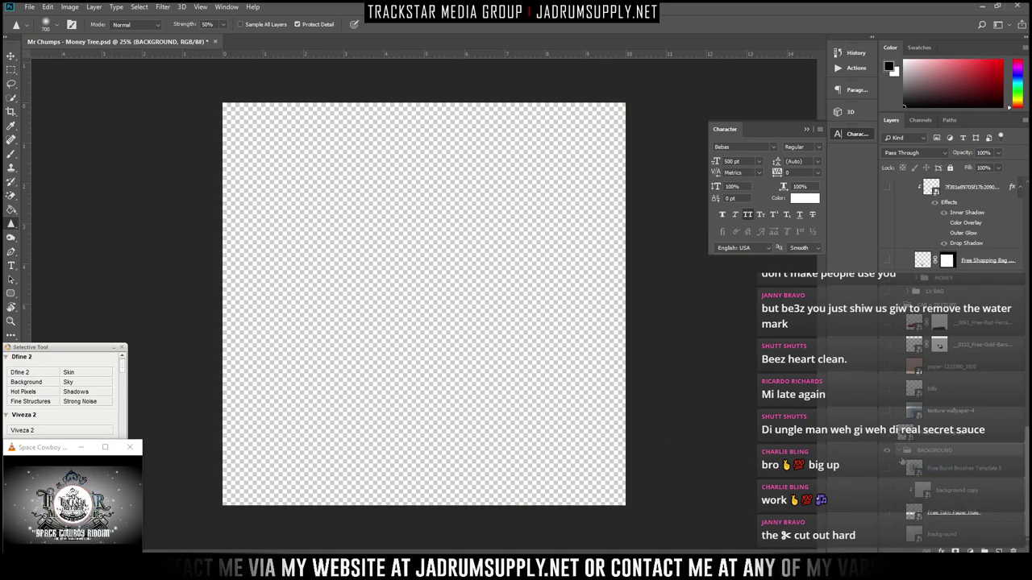